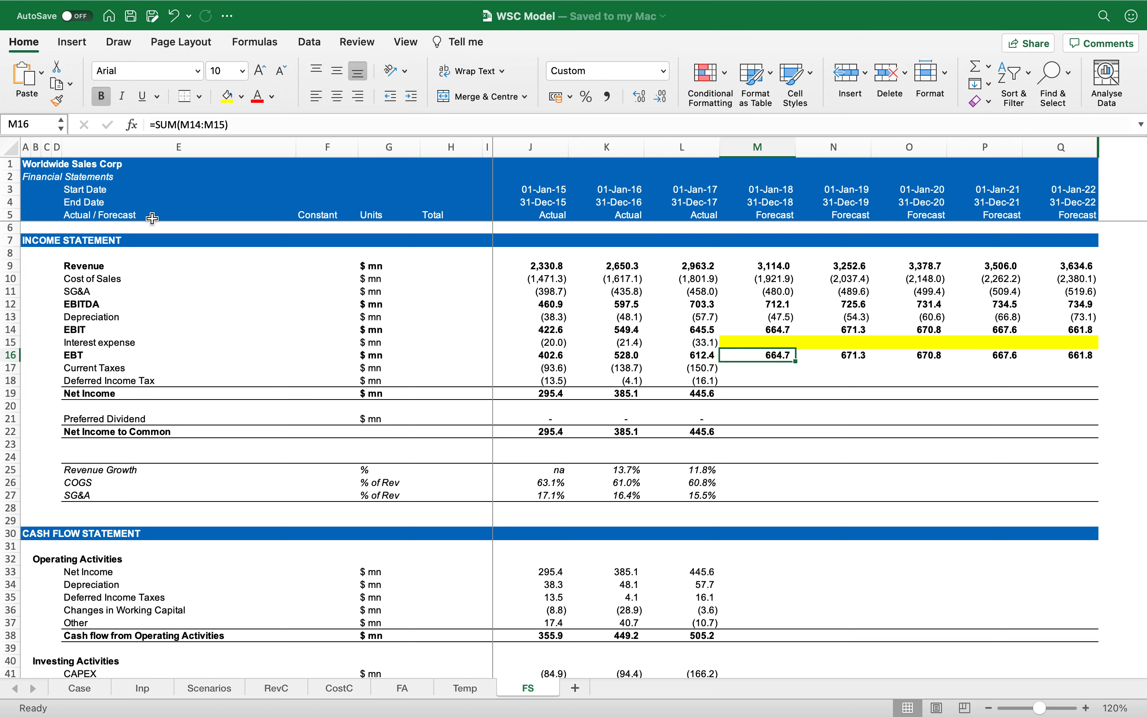
# Copy the CAPEX & DEPRECIATION header row on the Inp sheet to row 34.
pyautogui.click(65, 691)
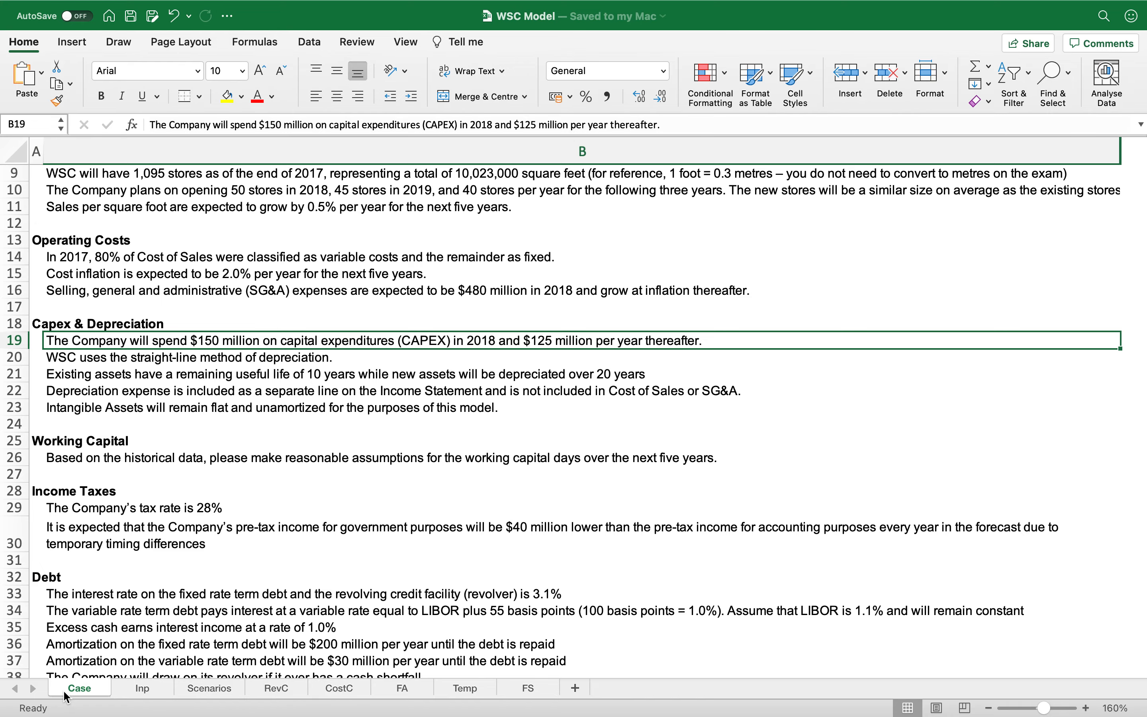
pyautogui.click(127, 695)
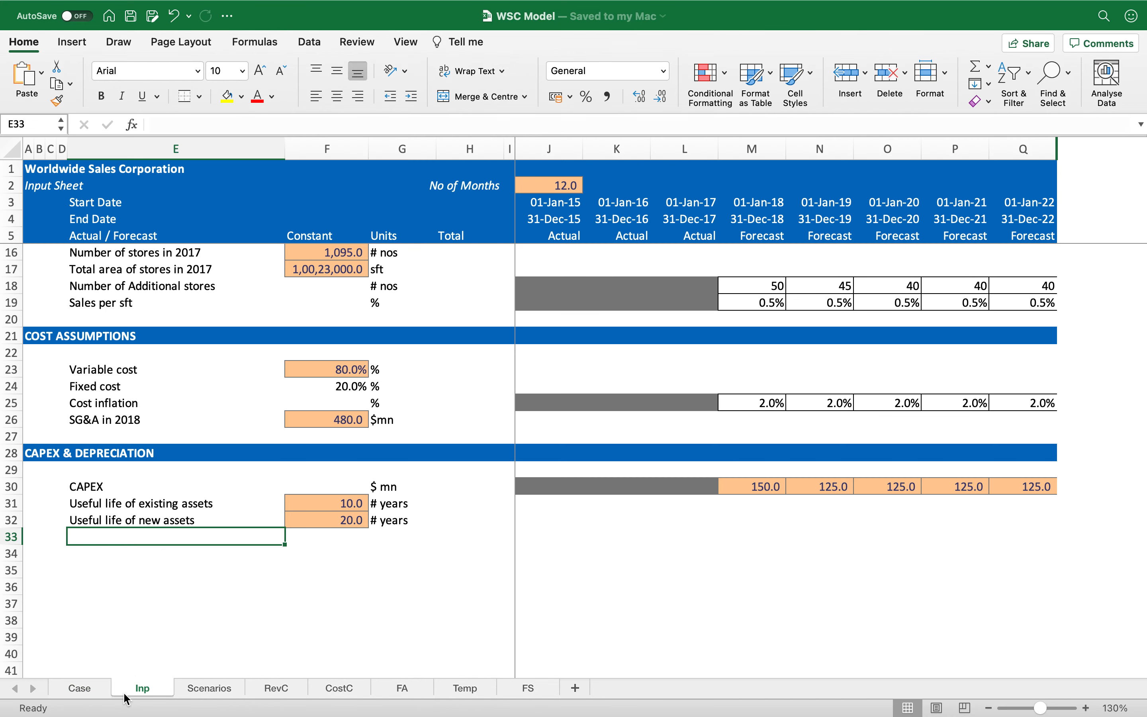
pyautogui.press('Left')
pyautogui.press('Left')
pyautogui.press('Left')
pyautogui.press('Left')
pyautogui.hotkey('ctrl', 'Up')
pyautogui.hotkey('shift', 'space')
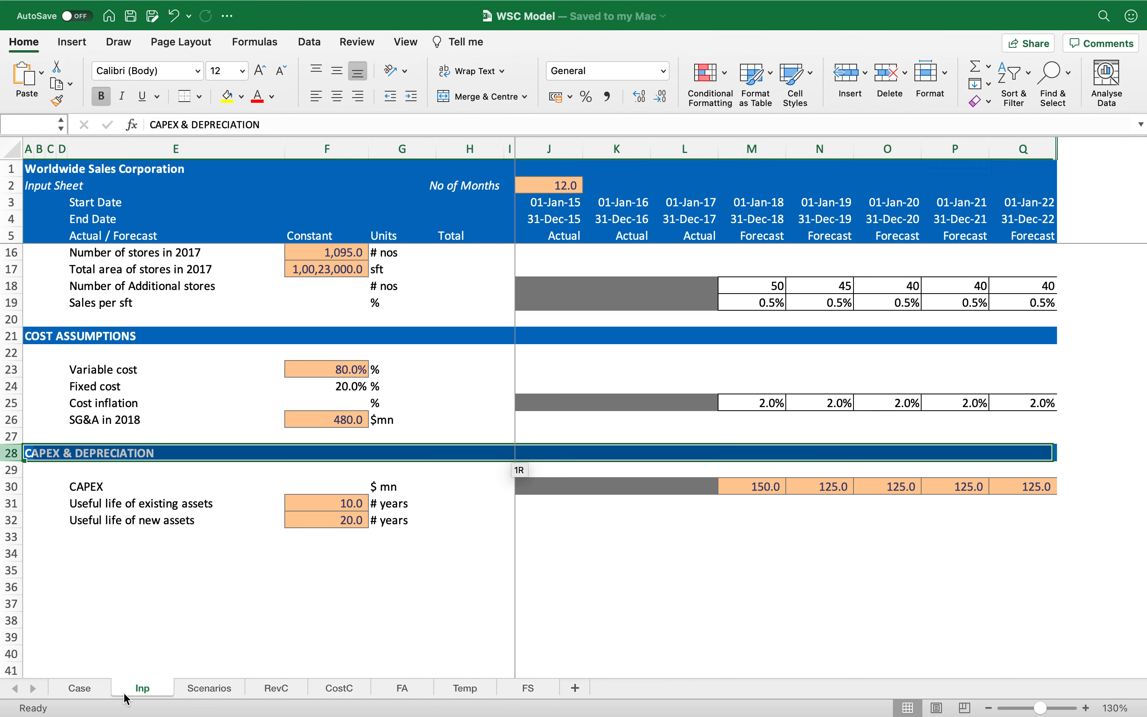
pyautogui.press('cmd+c')
pyautogui.press('Down')
pyautogui.press('Down')
pyautogui.press('Down')
pyautogui.press('Down')
pyautogui.press('Down')
pyautogui.hotkey('shift', 'space')
pyautogui.press('cmd+v')
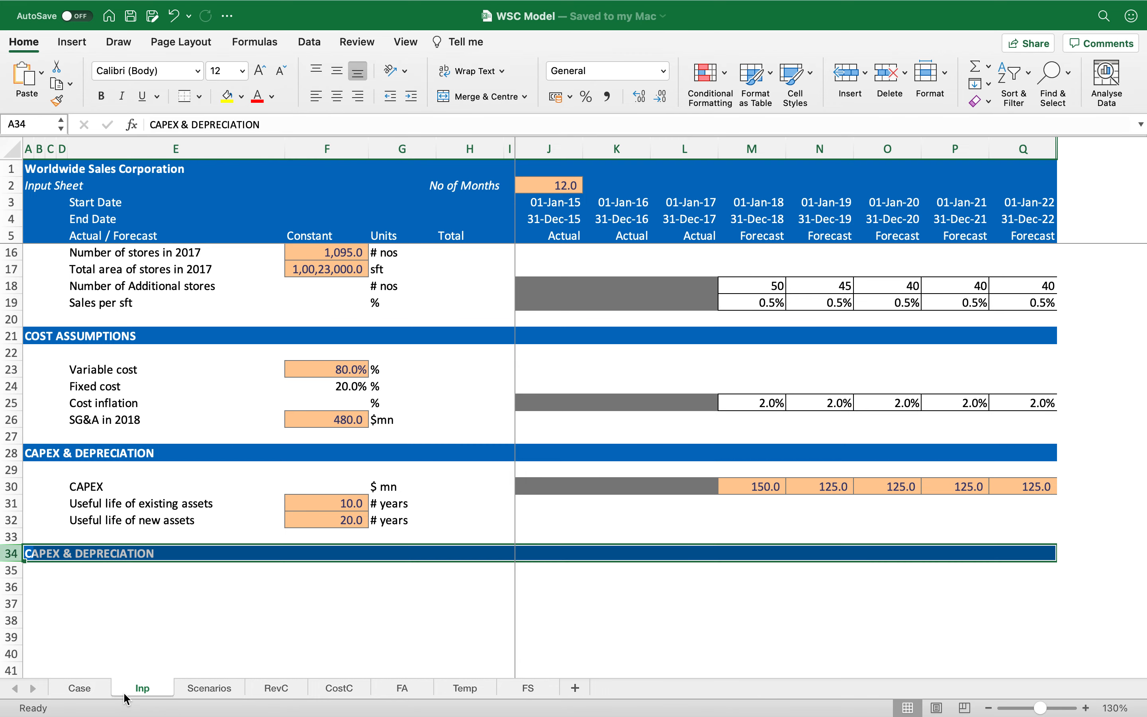
# Retitle the copied section header in row 34 as WORKING CAPITAL ASSUMPTIONS.
pyautogui.write('WORKING CA')
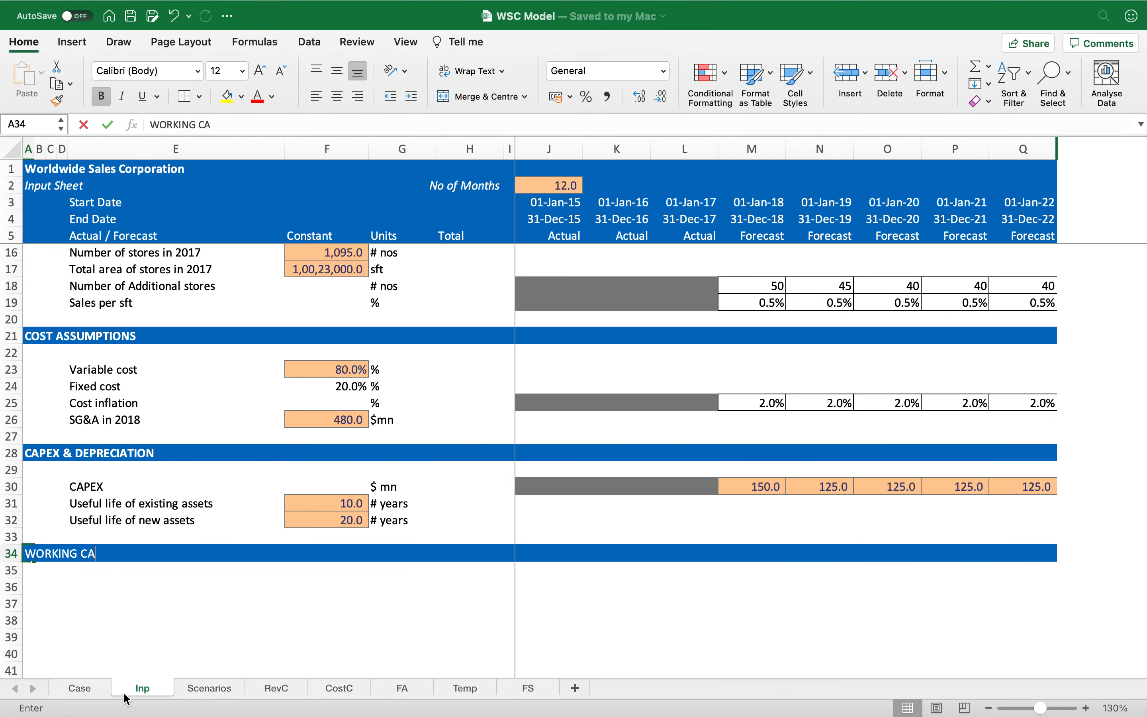
pyautogui.write('PITAL ASSUMPTIONS')
pyautogui.press('Return')
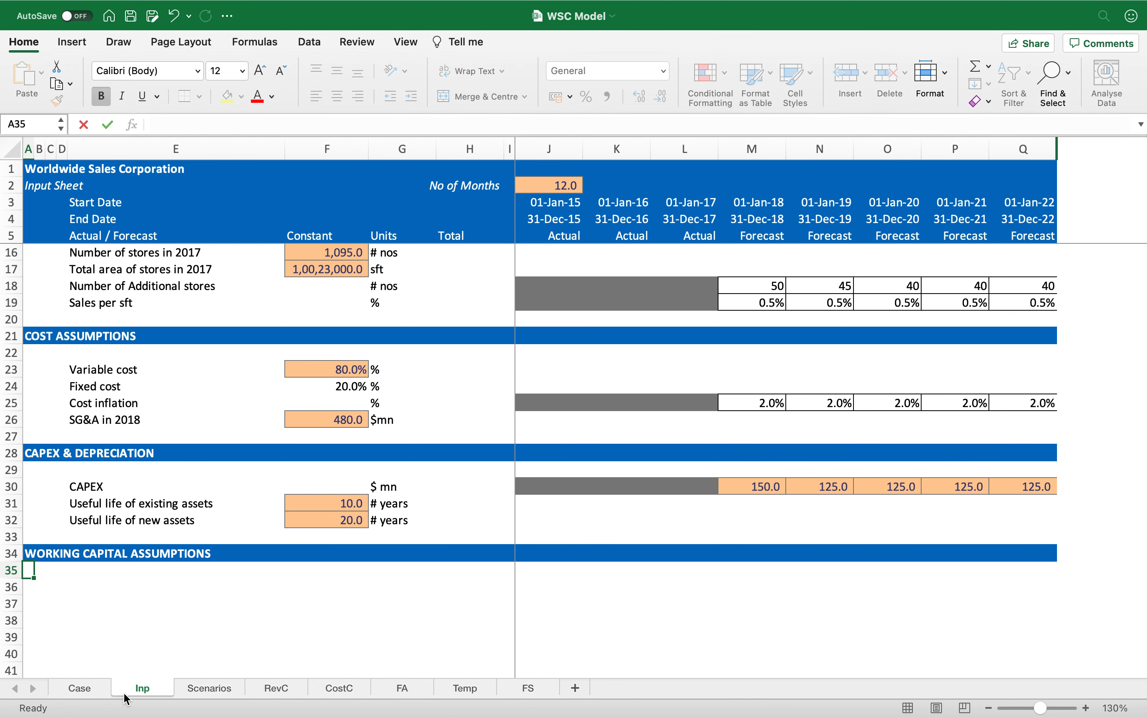
# Check the balance sheet's current assets on the FS sheet and enter the label Days of Accounts Receivable in cell E36 of the Inp sheet.
pyautogui.press('Down')
pyautogui.press('Right')
pyautogui.press('Right')
pyautogui.press('Right')
pyautogui.press('Right')
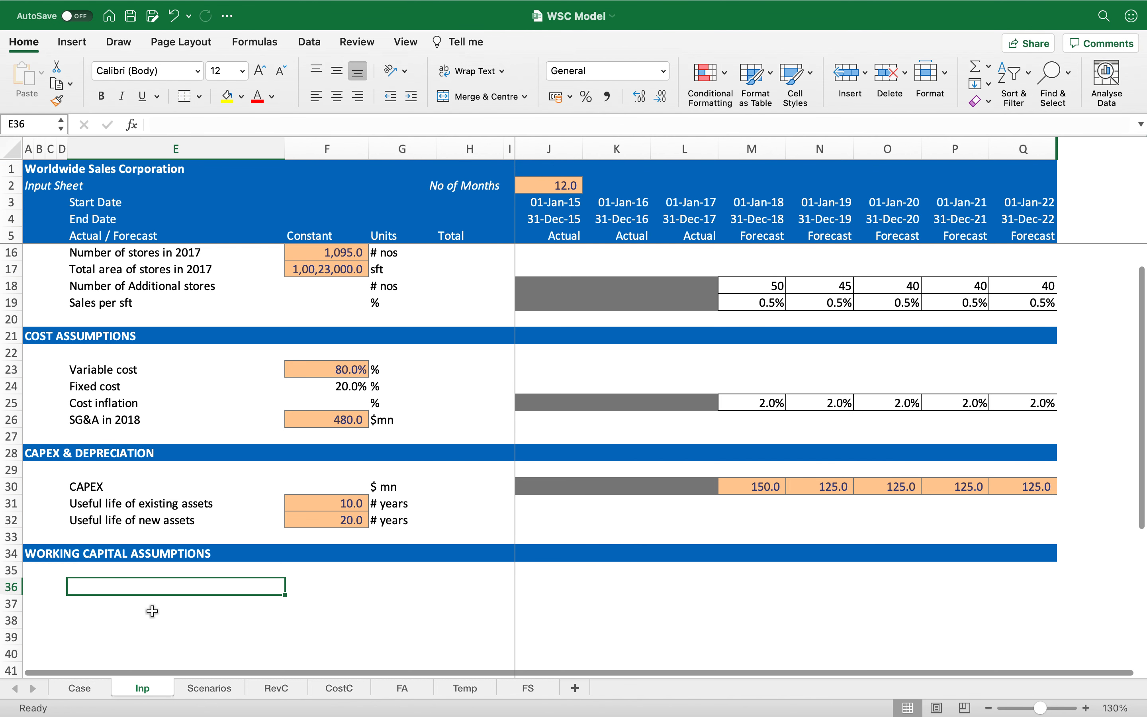
pyautogui.scroll(-5, 164, 583)
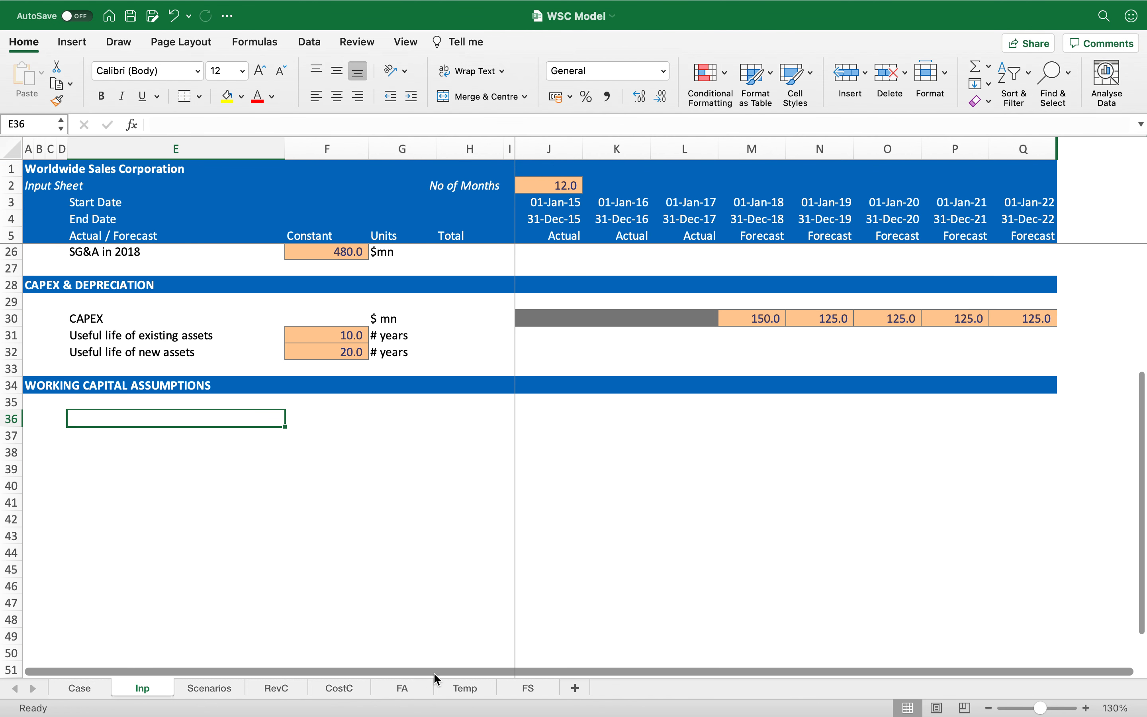
pyautogui.click(528, 687)
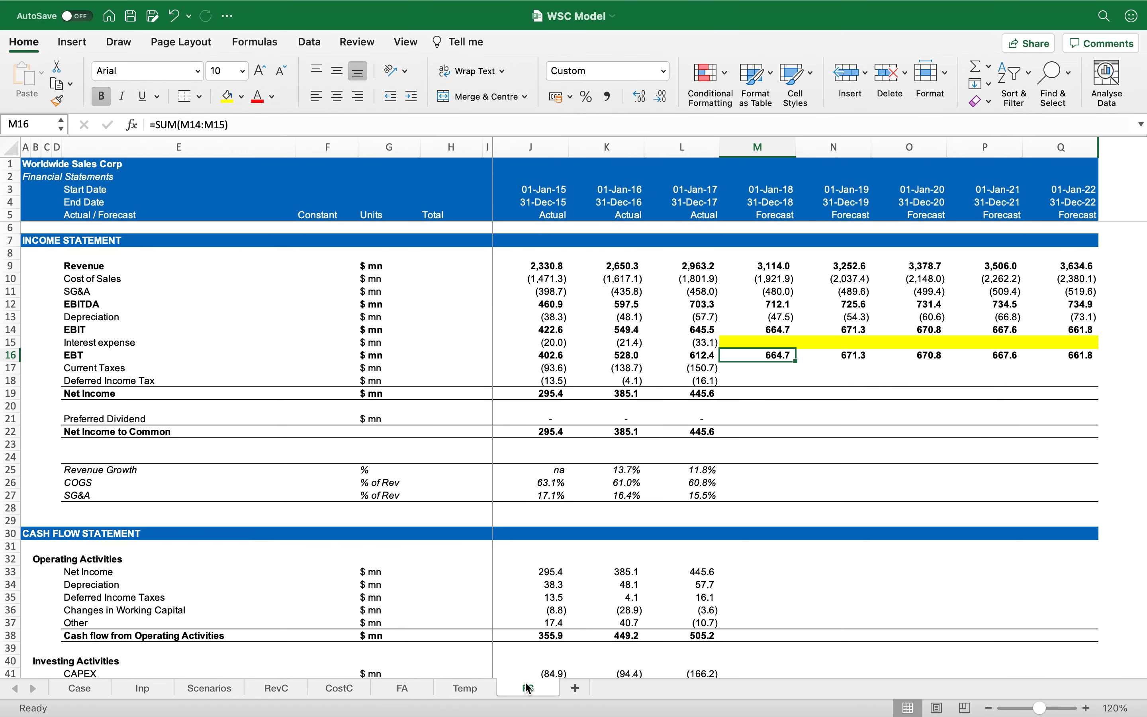
pyautogui.scroll(-15, 711, 503)
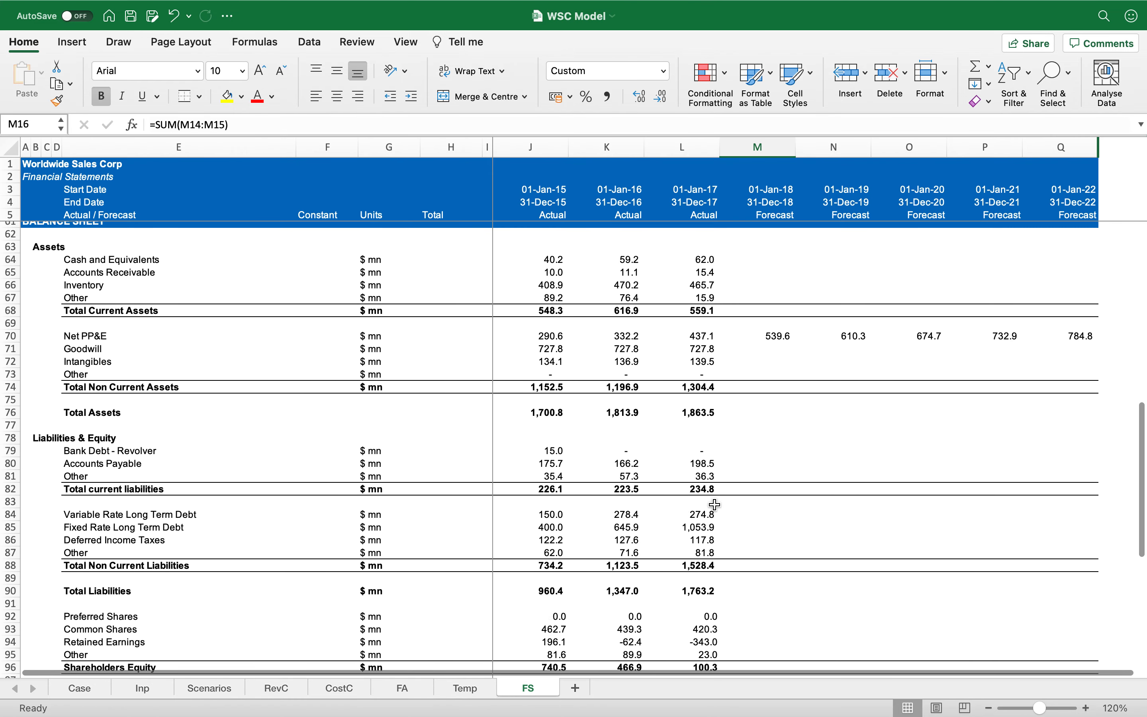
pyautogui.scroll(2, 716, 504)
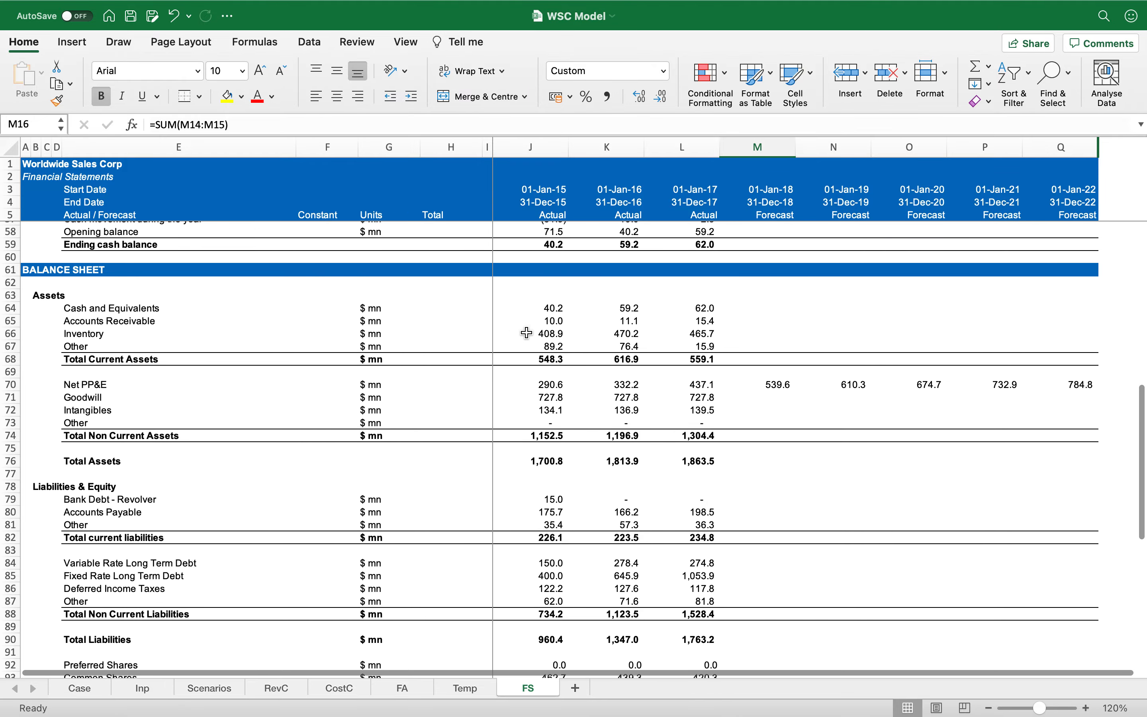
pyautogui.click(552, 244)
pyautogui.click(549, 308)
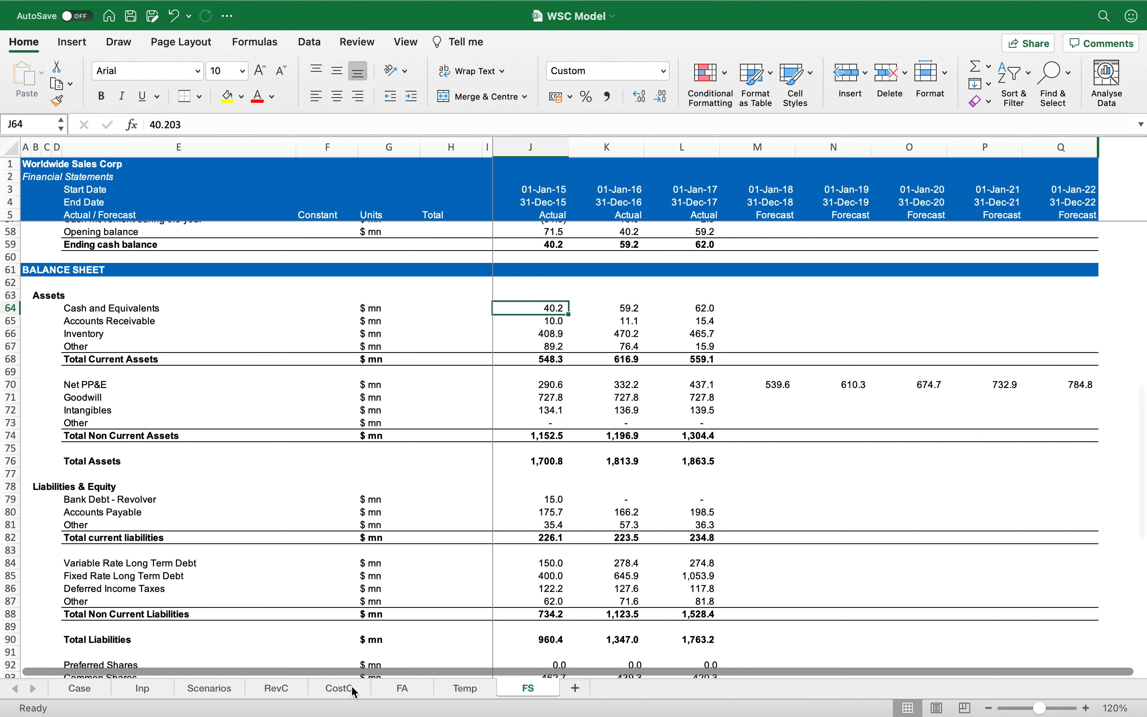
pyautogui.click(144, 690)
pyautogui.write('Days of A')
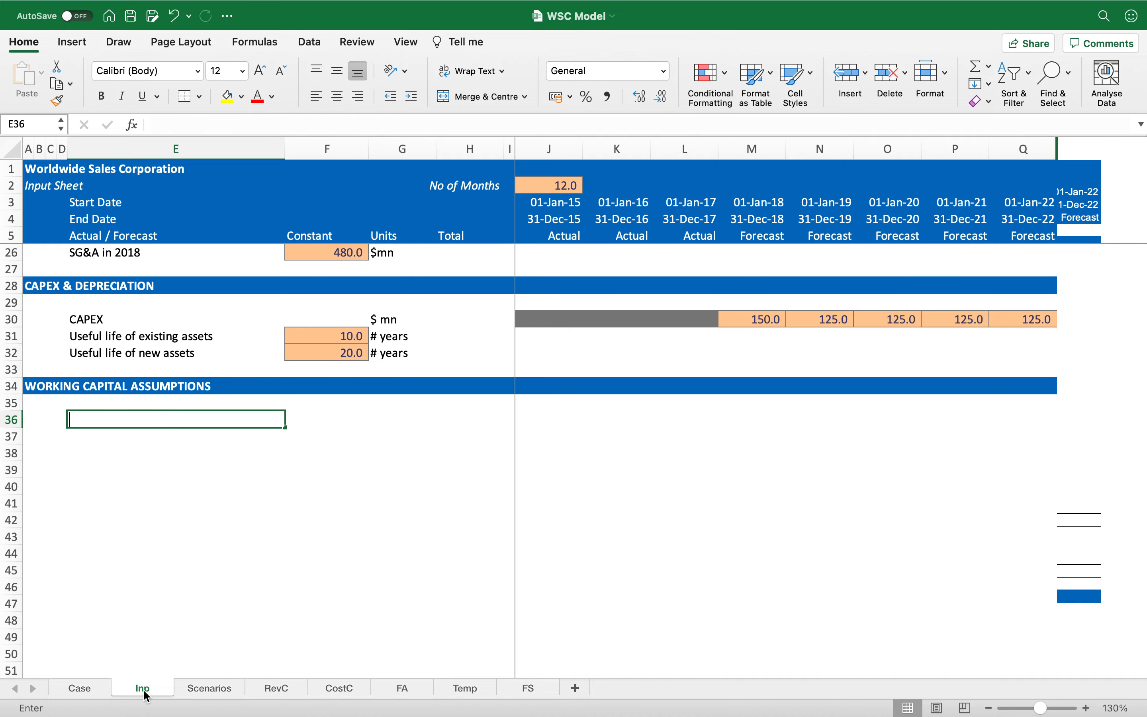
pyautogui.write('cco')
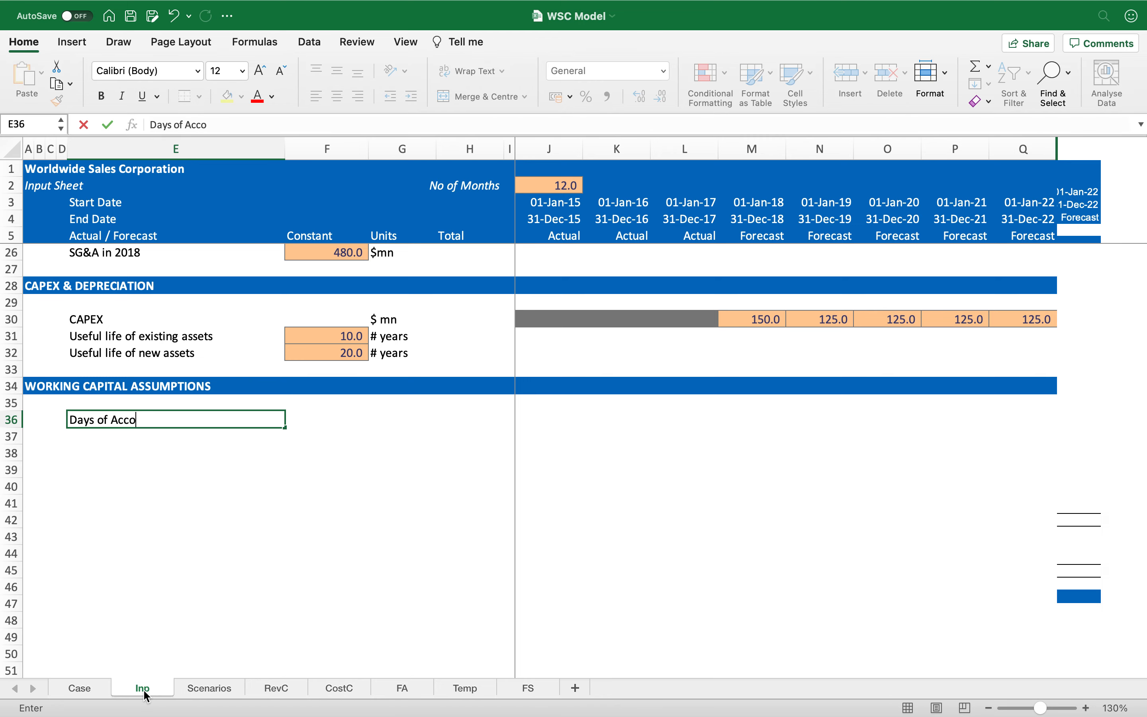
pyautogui.write('unts Receivable')
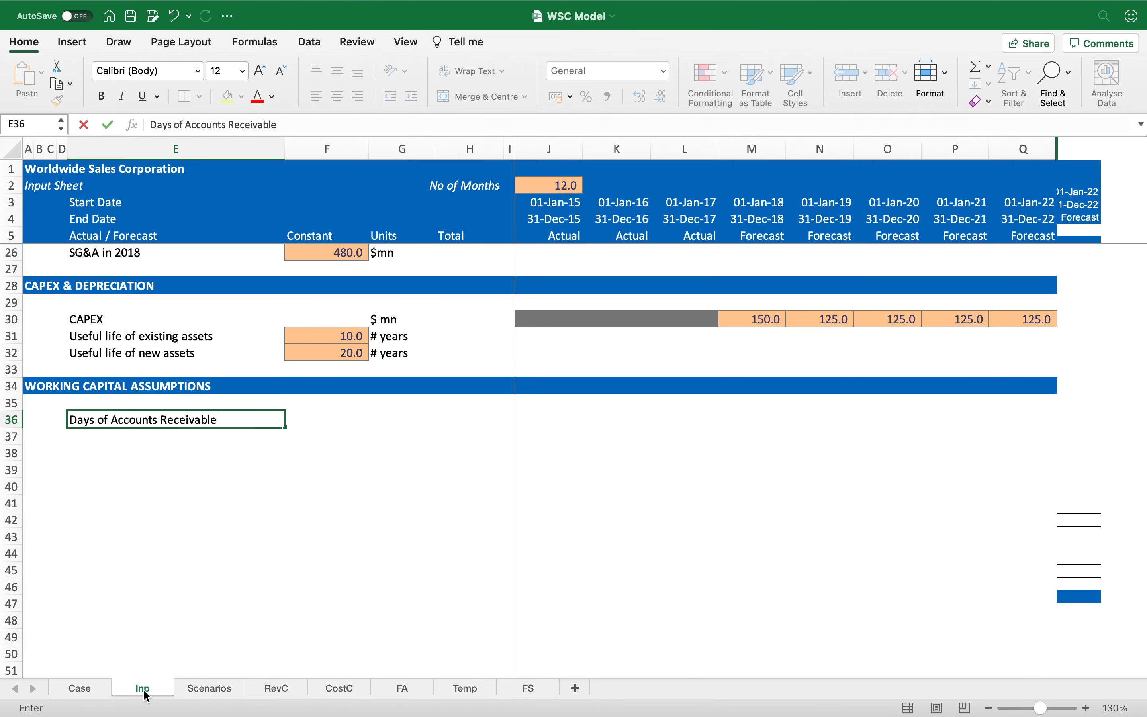
pyautogui.press('Return')
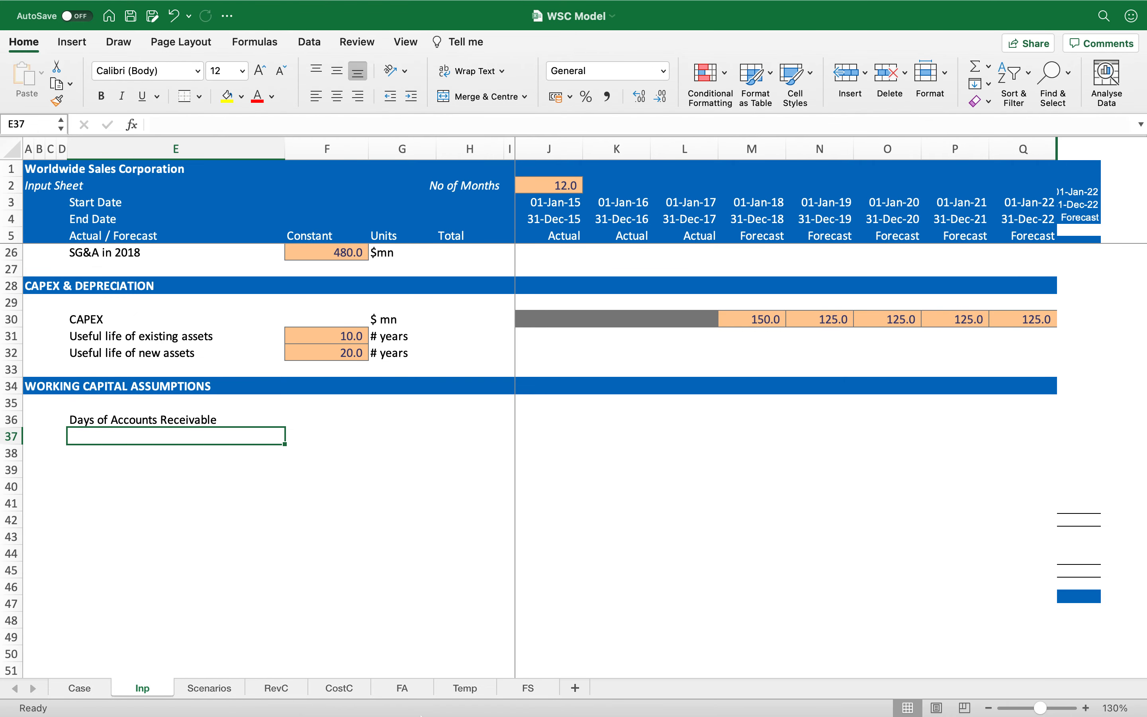
# Check the next current asset on the FS sheet and enter the label Days of Inventories in Inp cell E37.
pyautogui.click(530, 691)
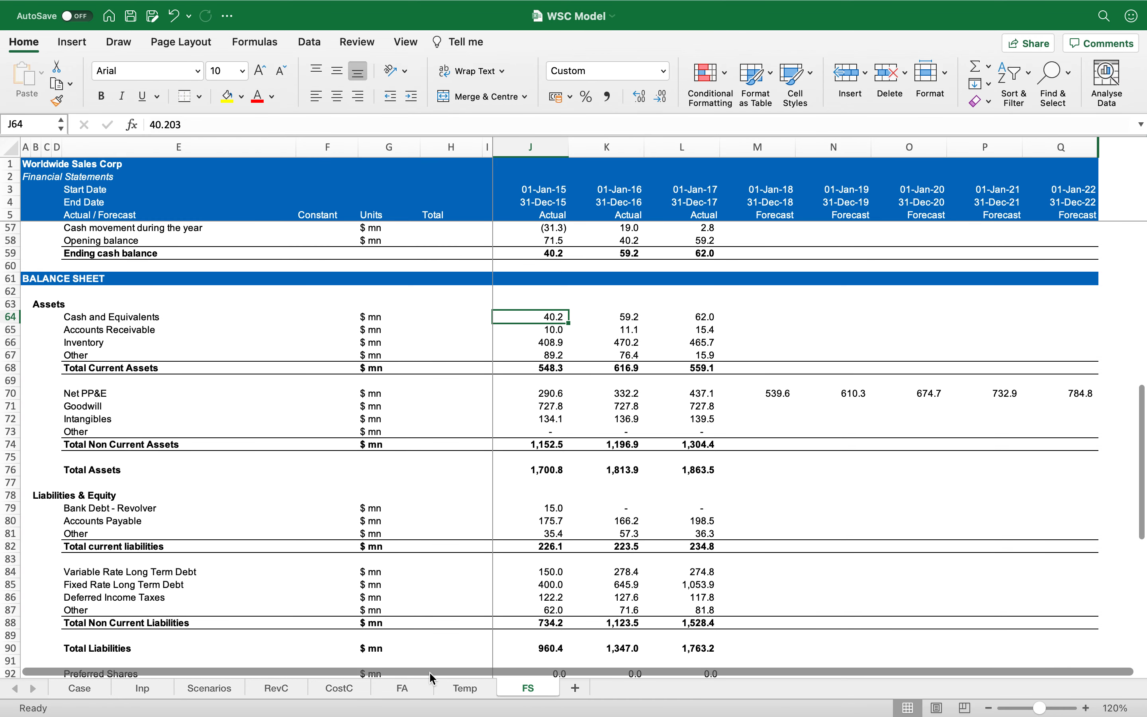
pyautogui.click(144, 690)
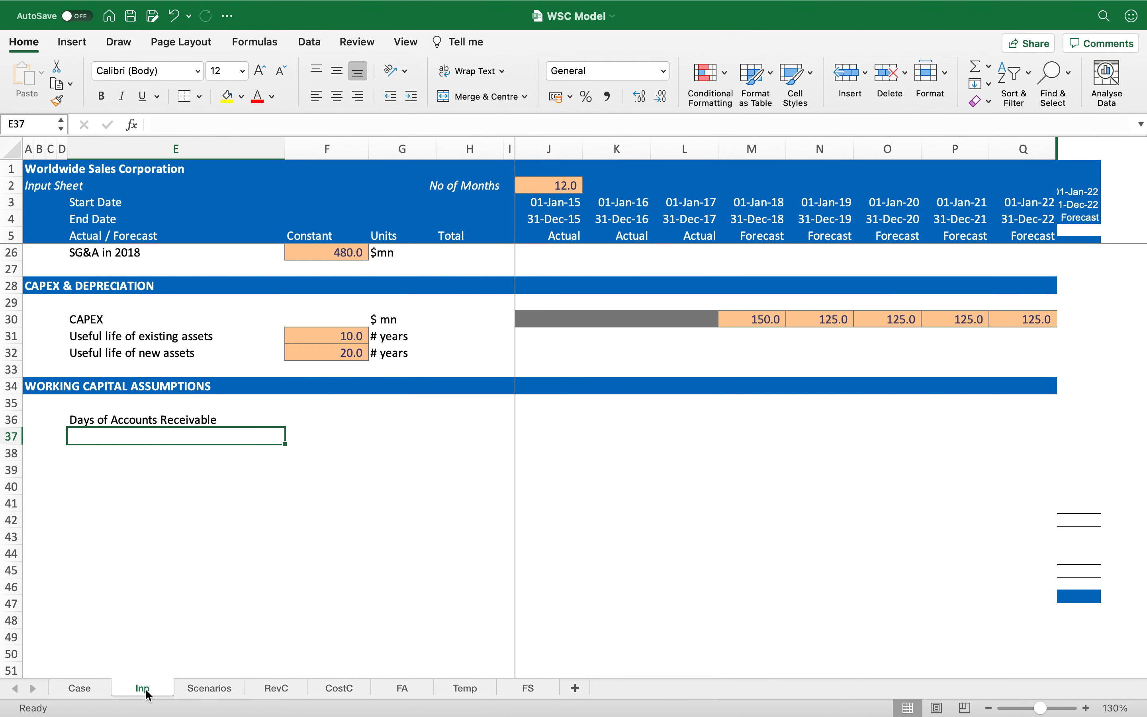
pyautogui.write('Days of In')
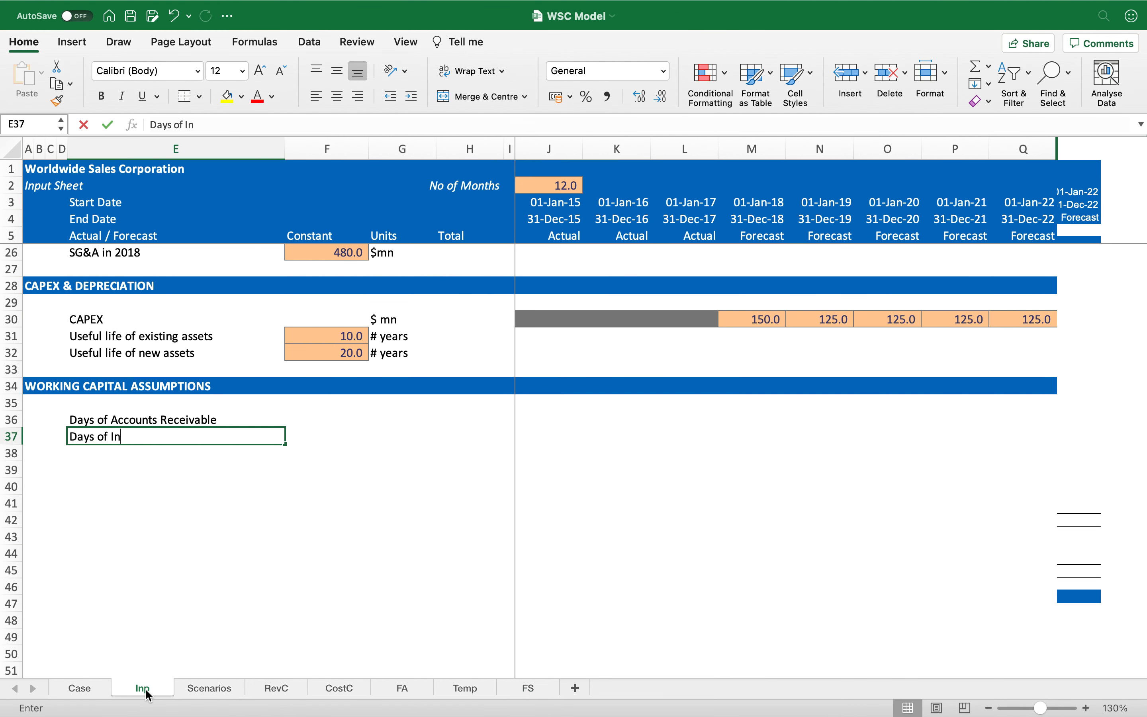
pyautogui.write('ventorry')
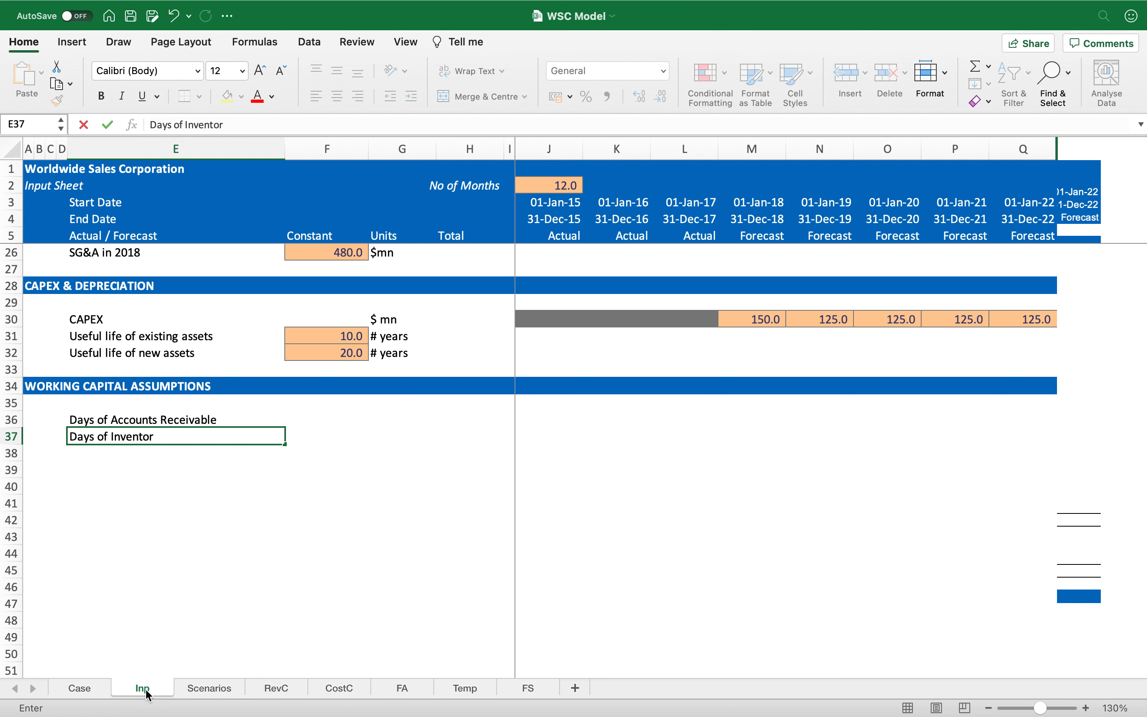
pyautogui.press('BackSpace')
pyautogui.press('BackSpace')
pyautogui.write('ies')
pyautogui.press('Return')
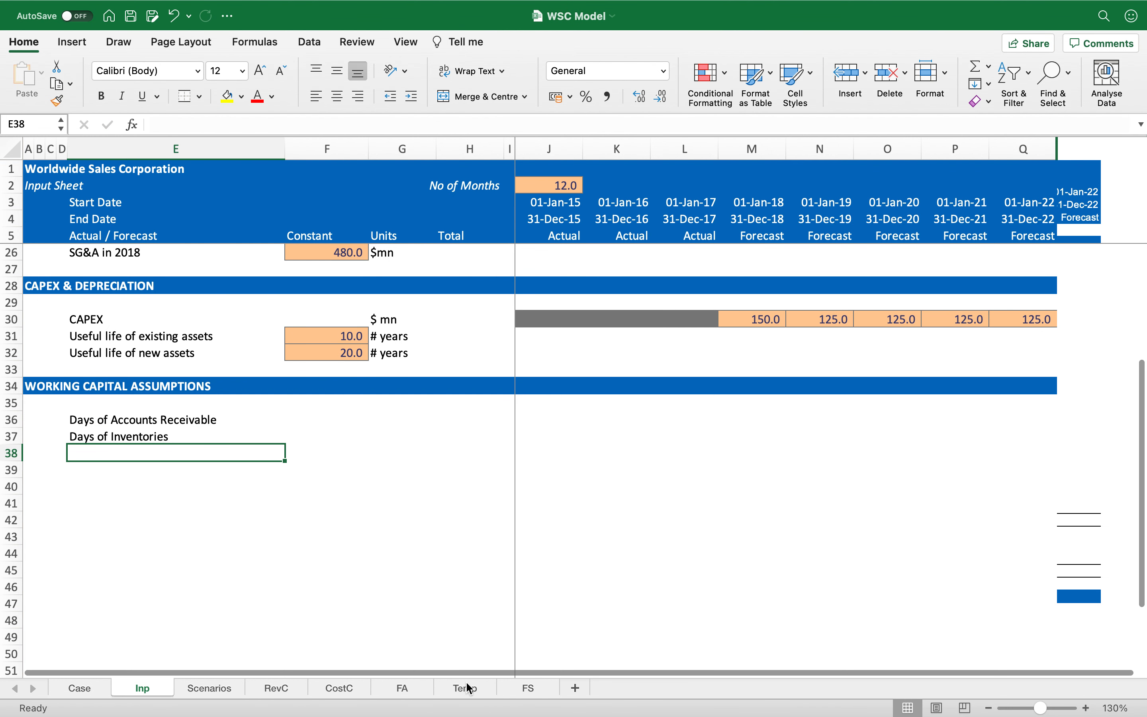
# Check the remaining current asset on the FS sheet and enter the label Days of Other current assets in Inp cell E38.
pyautogui.click(516, 694)
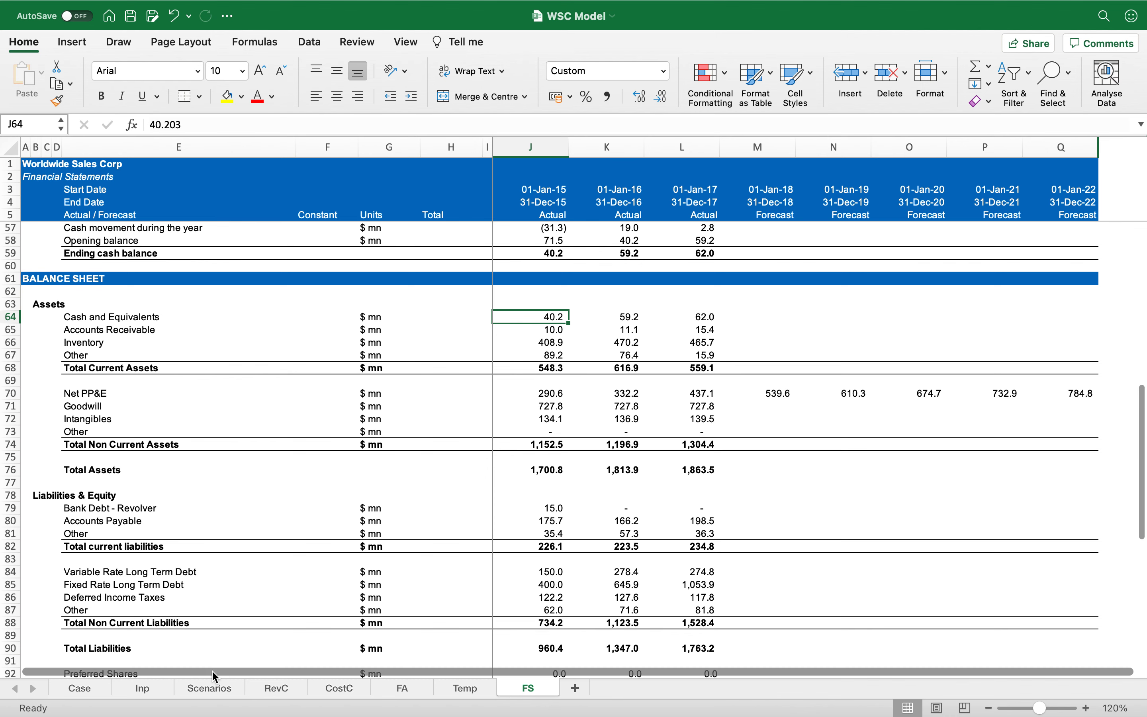
pyautogui.click(153, 688)
pyautogui.write('Days of')
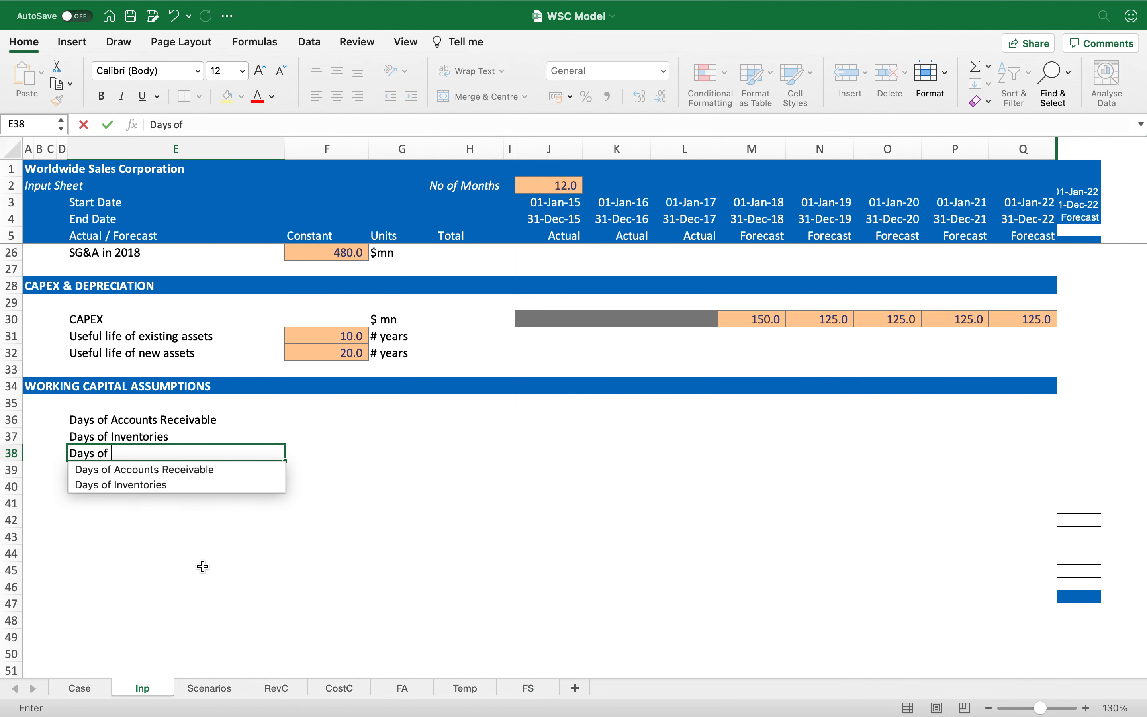
pyautogui.write(' Other current ass')
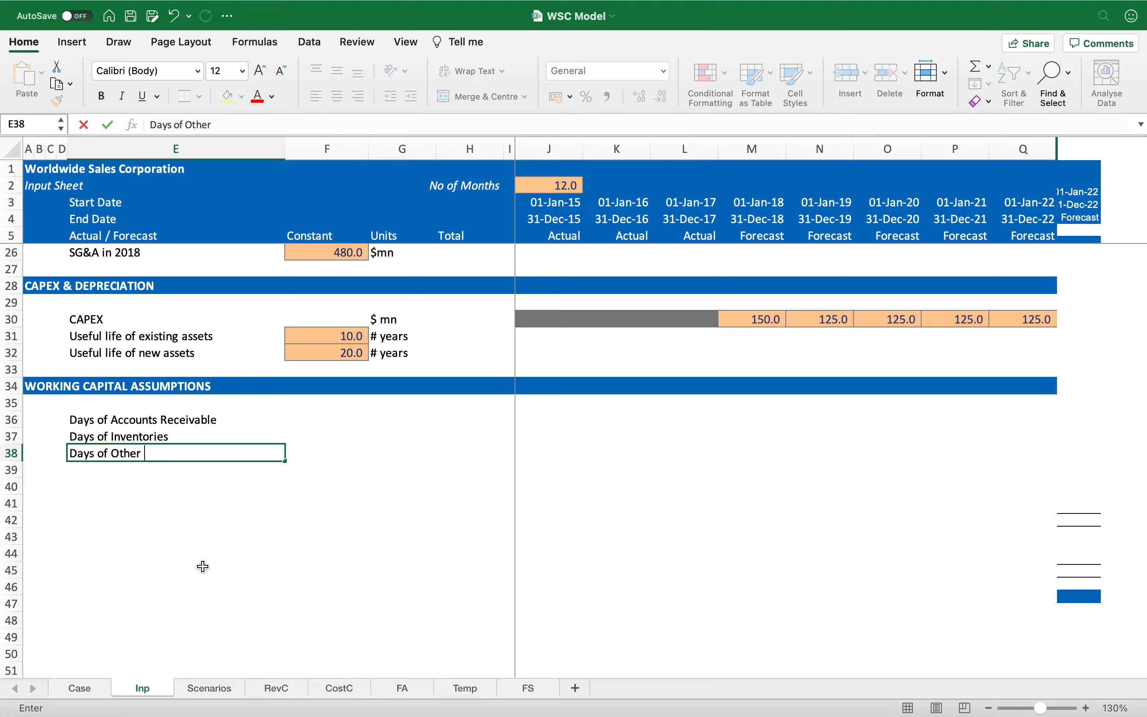
pyautogui.write('ets')
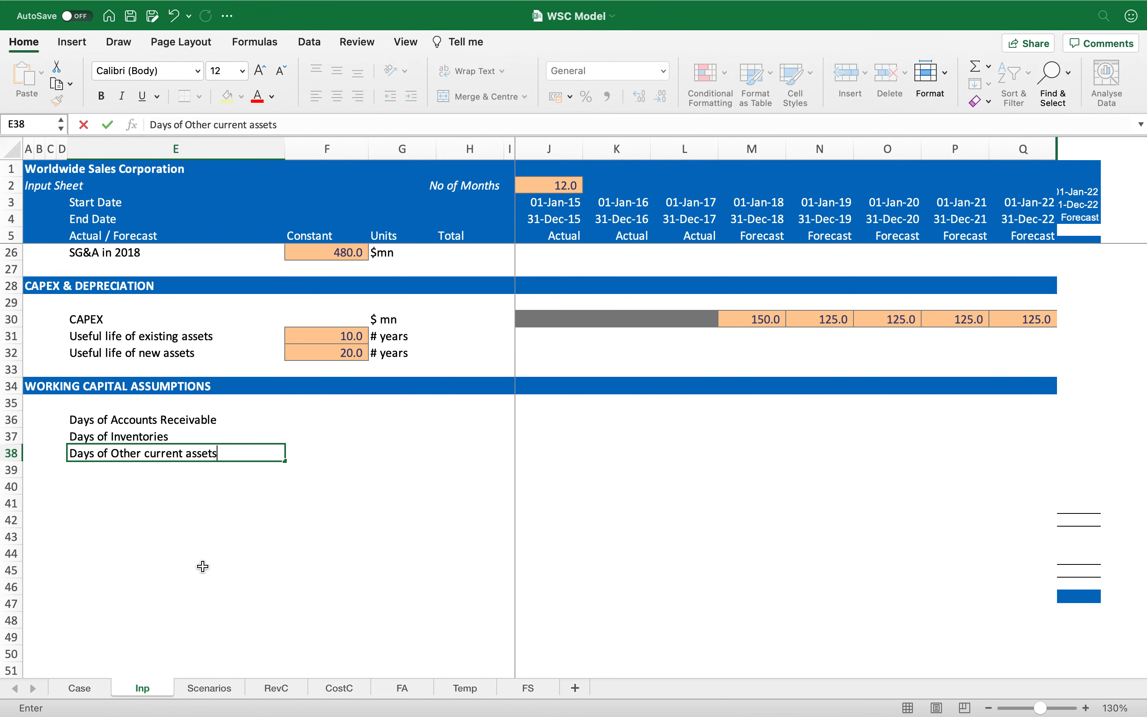
pyautogui.press('Return')
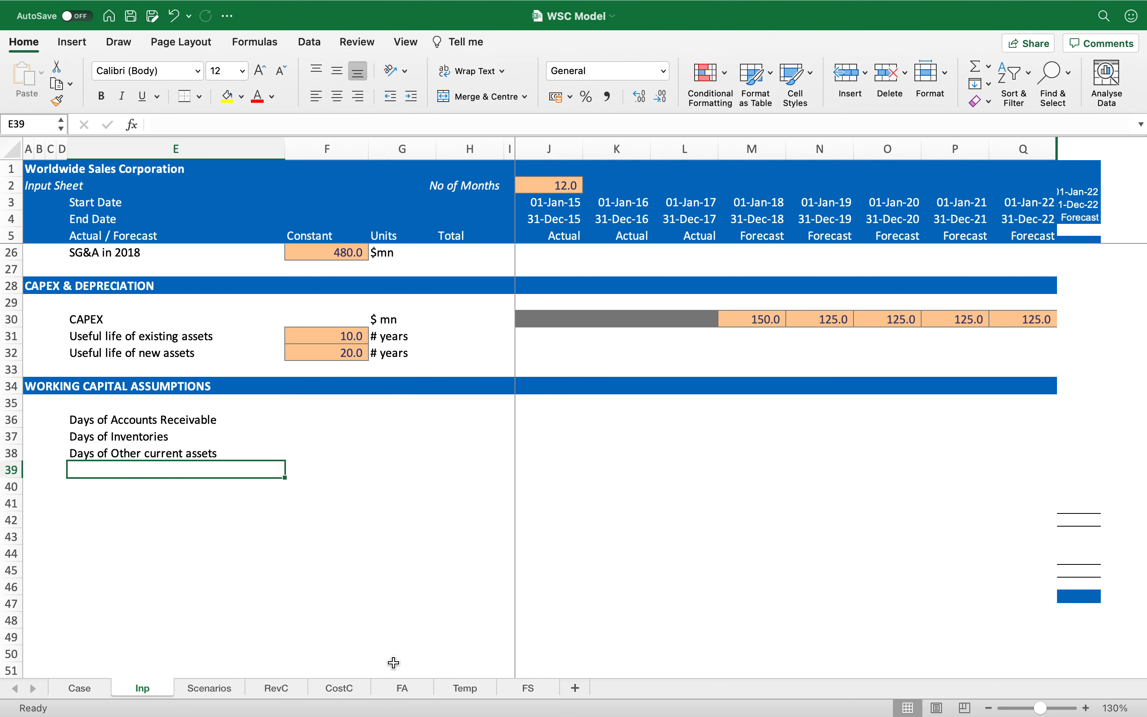
# Examine the working capital lines on the FS balance sheet, from Accounts Receivable through Accounts Payable and Other current liabilities.
pyautogui.click(508, 695)
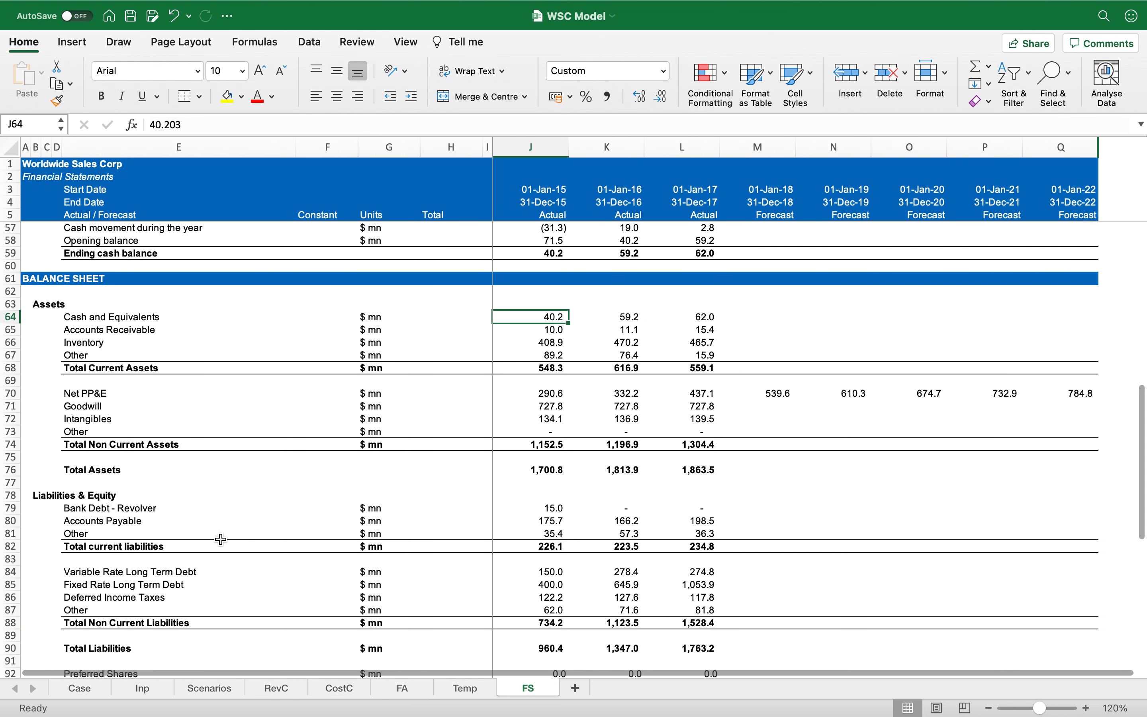
pyautogui.click(102, 331)
pyautogui.moveTo(101, 338); pyautogui.dragTo(103, 355)
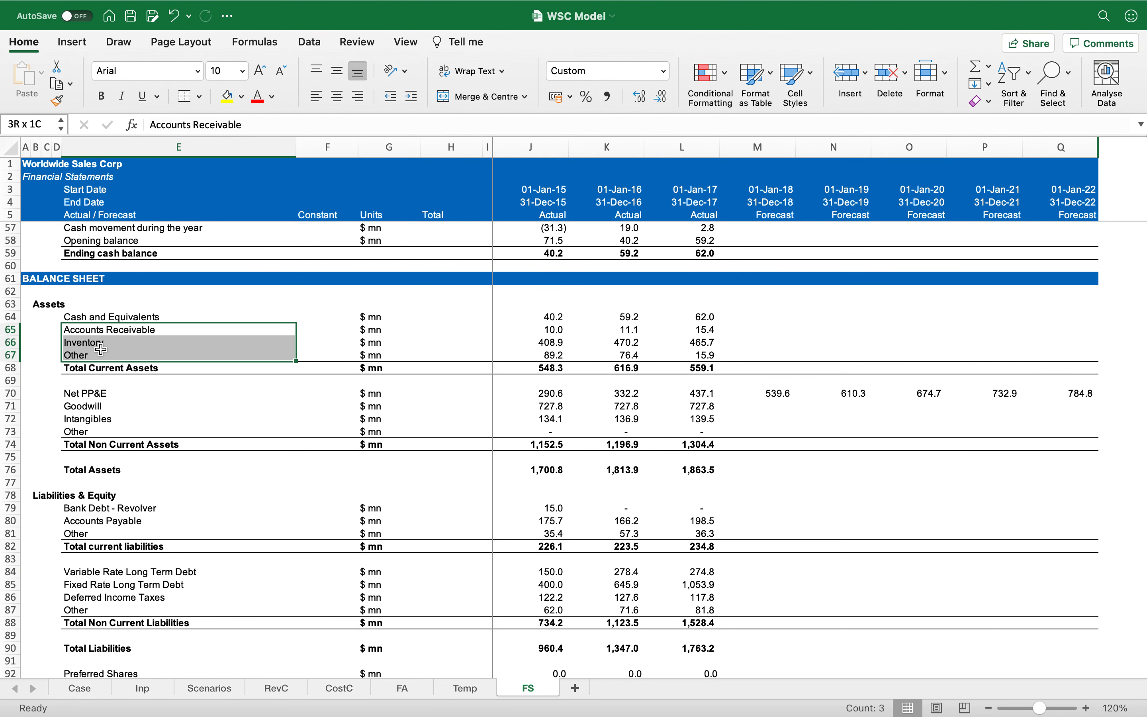
pyautogui.scroll(-4, 124, 421)
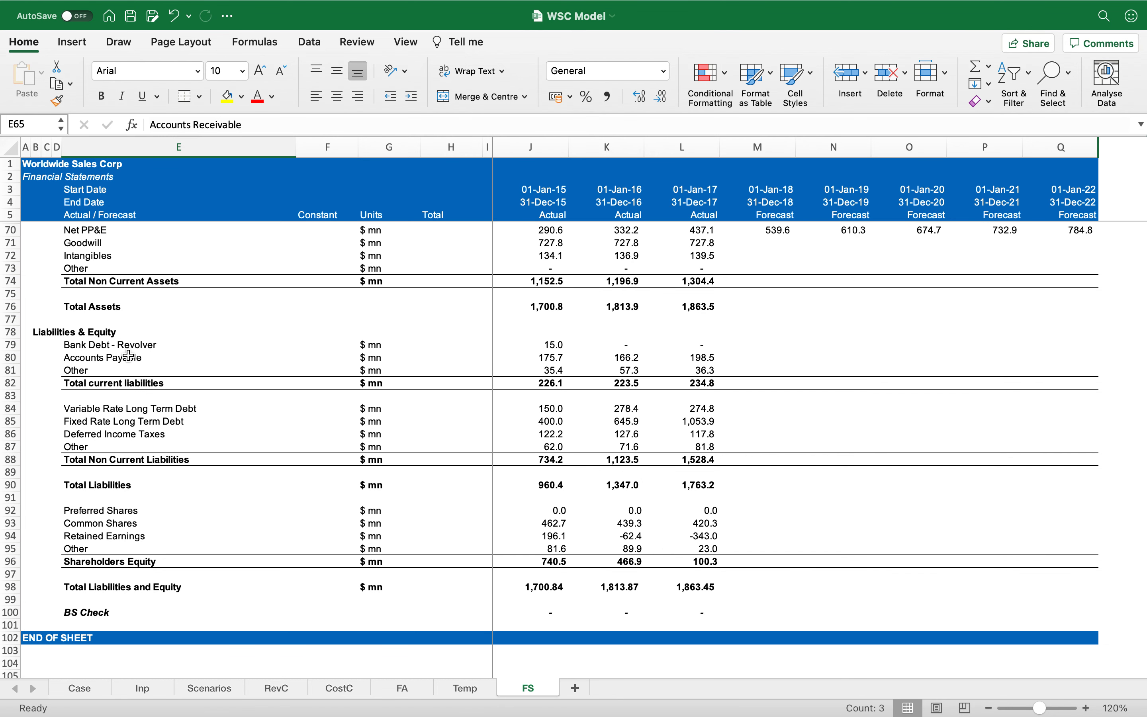
pyautogui.click(118, 346)
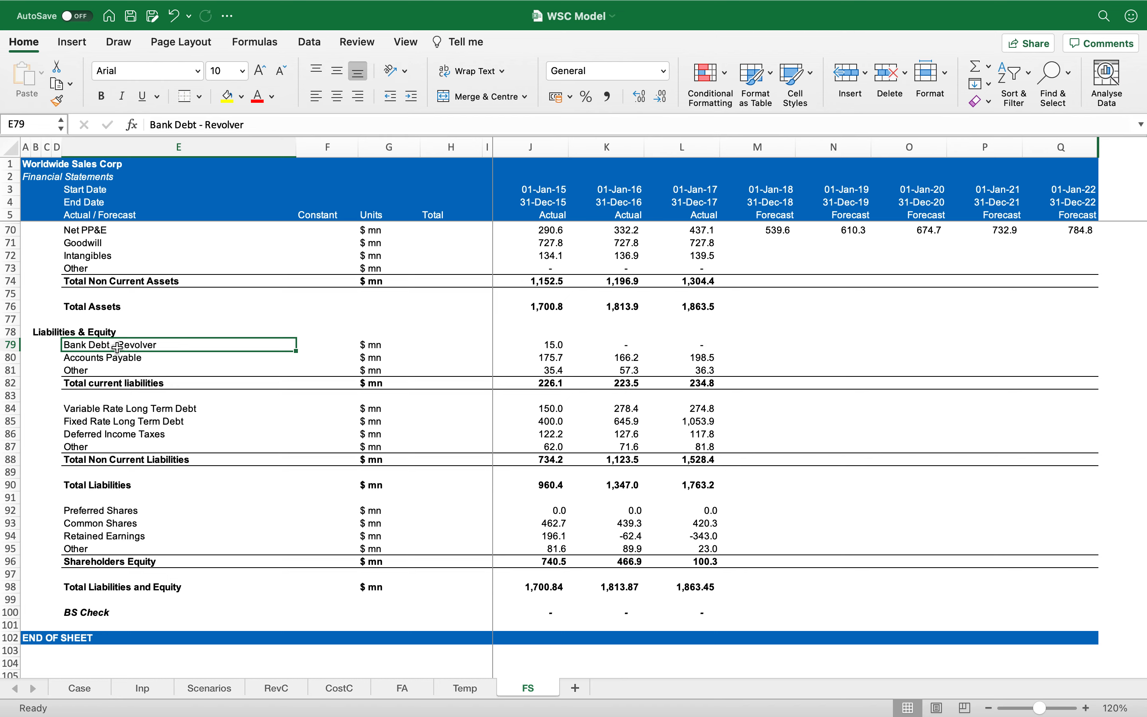
pyautogui.press('Down')
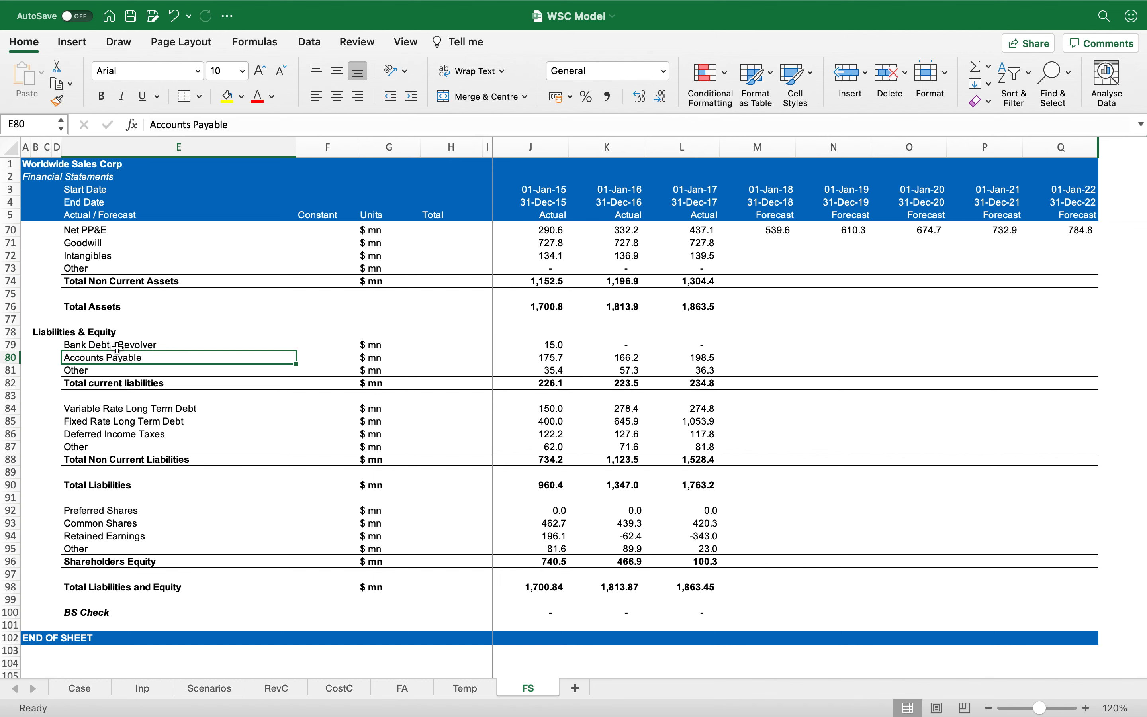
pyautogui.hotkey('shift', 'space')
pyautogui.press('Down')
pyautogui.hotkey('shift', 'space')
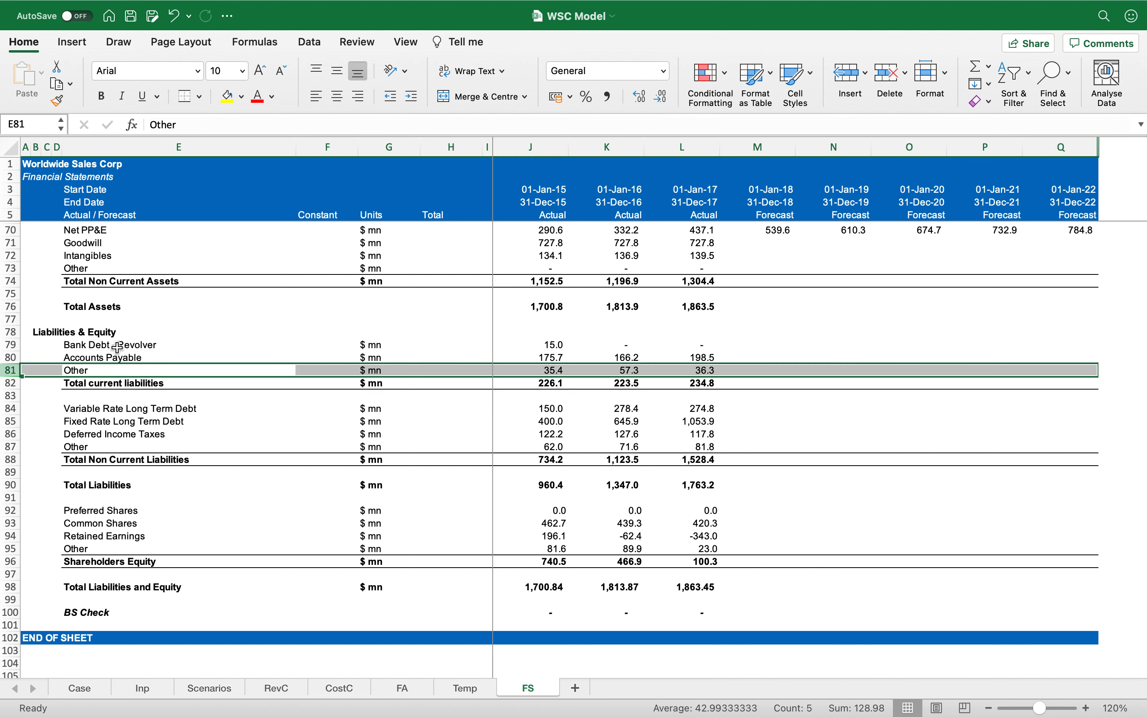
# Enter the label Days of Accounts Payables in cell E39 of the Inp sheet.
pyautogui.click(143, 689)
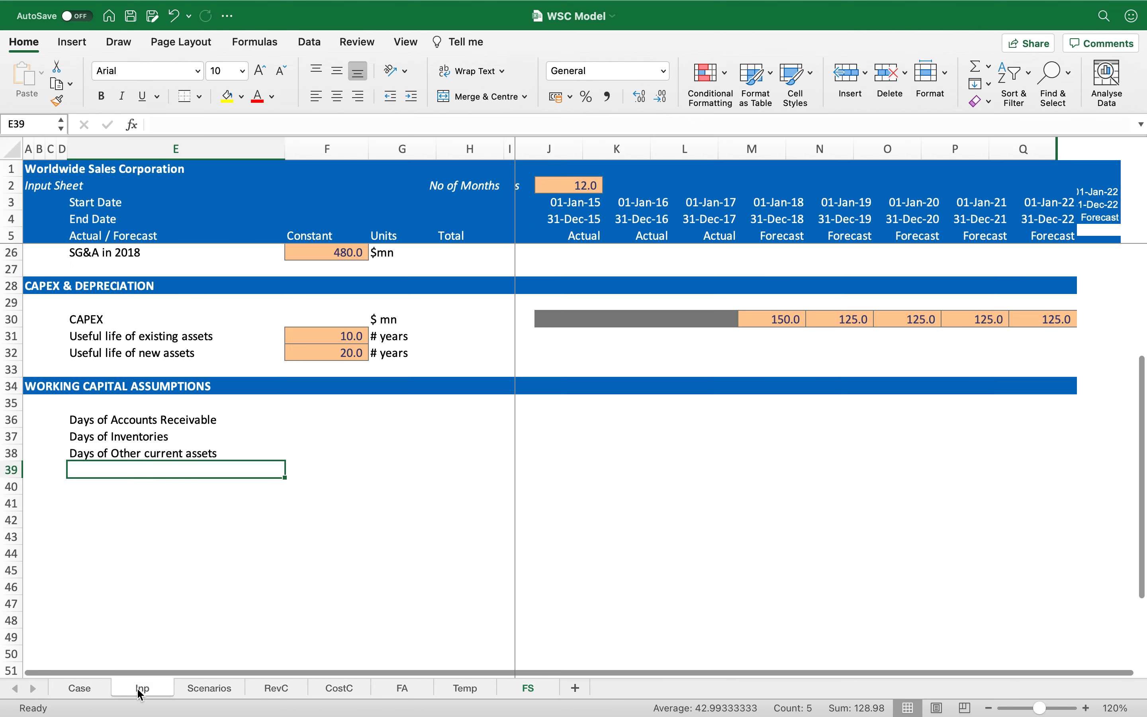
pyautogui.write('Days of ')
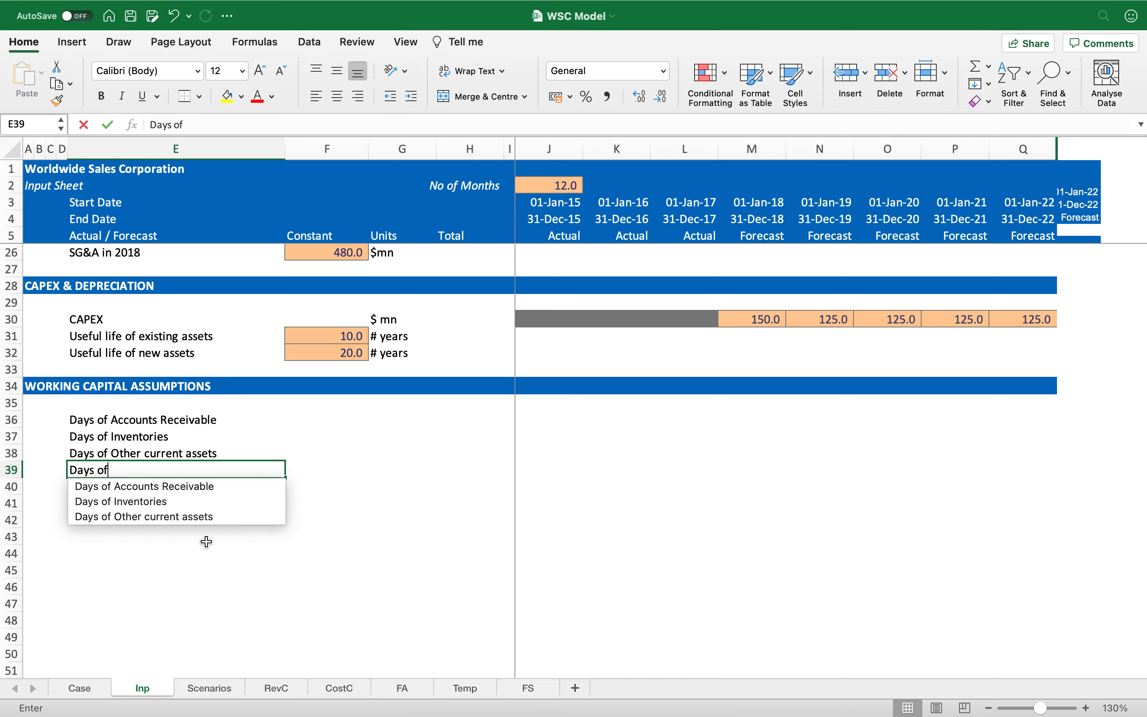
pyautogui.write('Accoun')
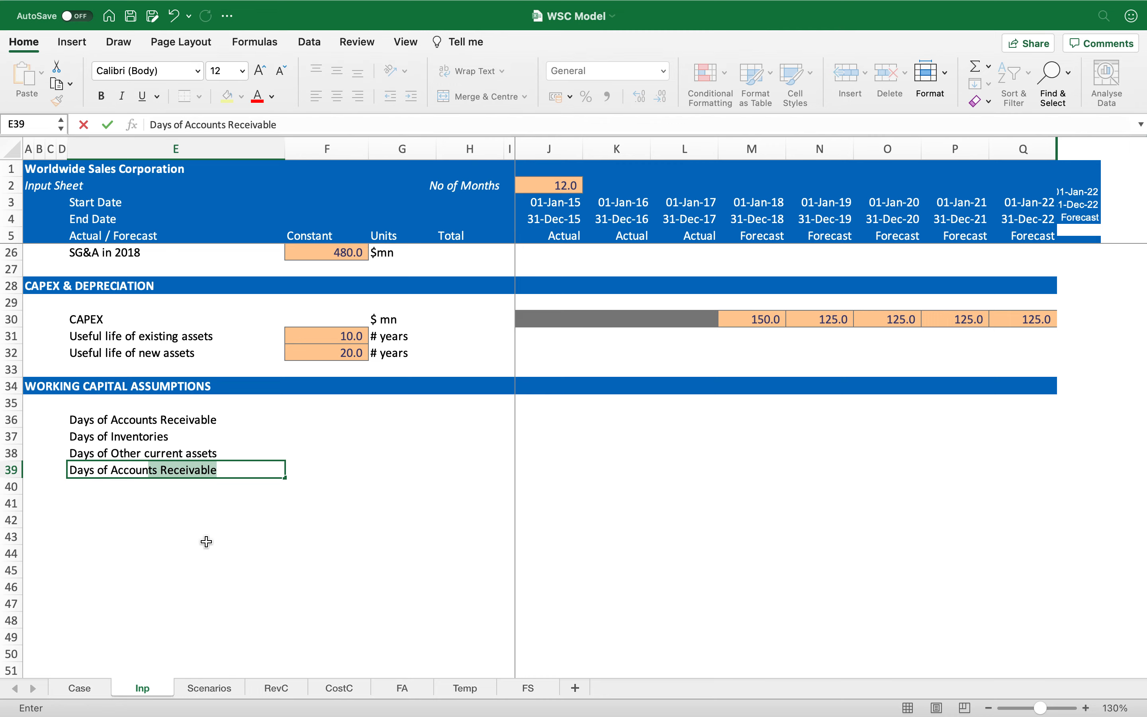
pyautogui.write('ts Payables')
pyautogui.press('Return')
# Enter the label Days of other current liabilities in cell E40.
pyautogui.write('Days of ')
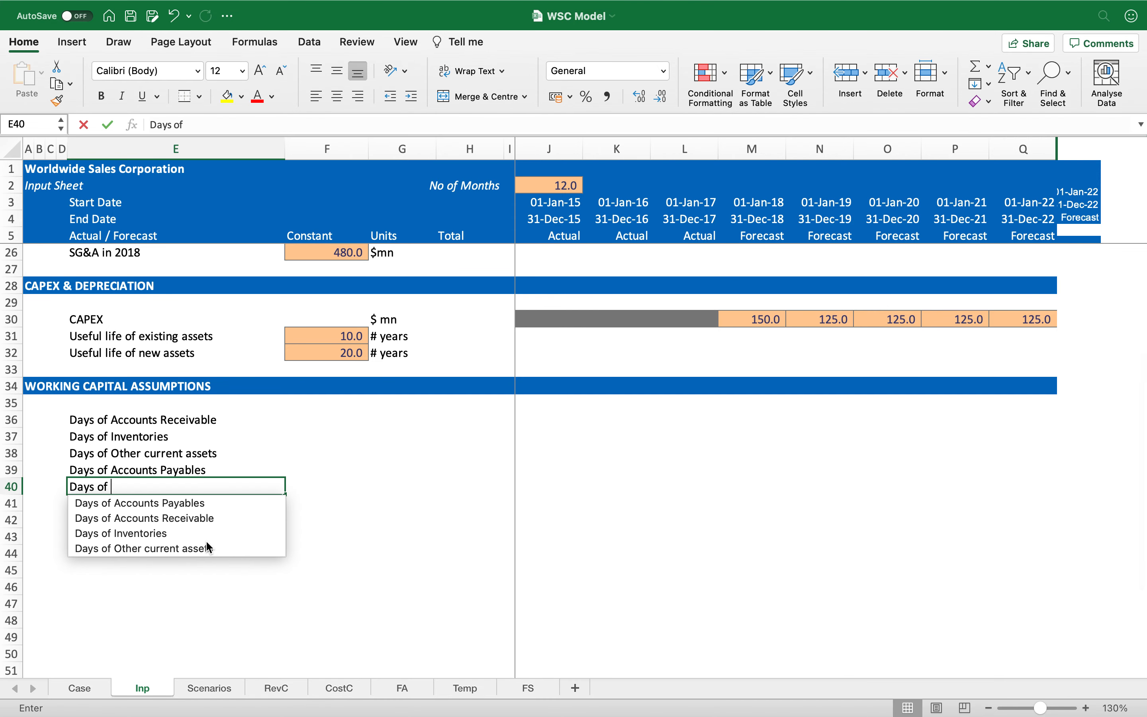
pyautogui.write('other current ')
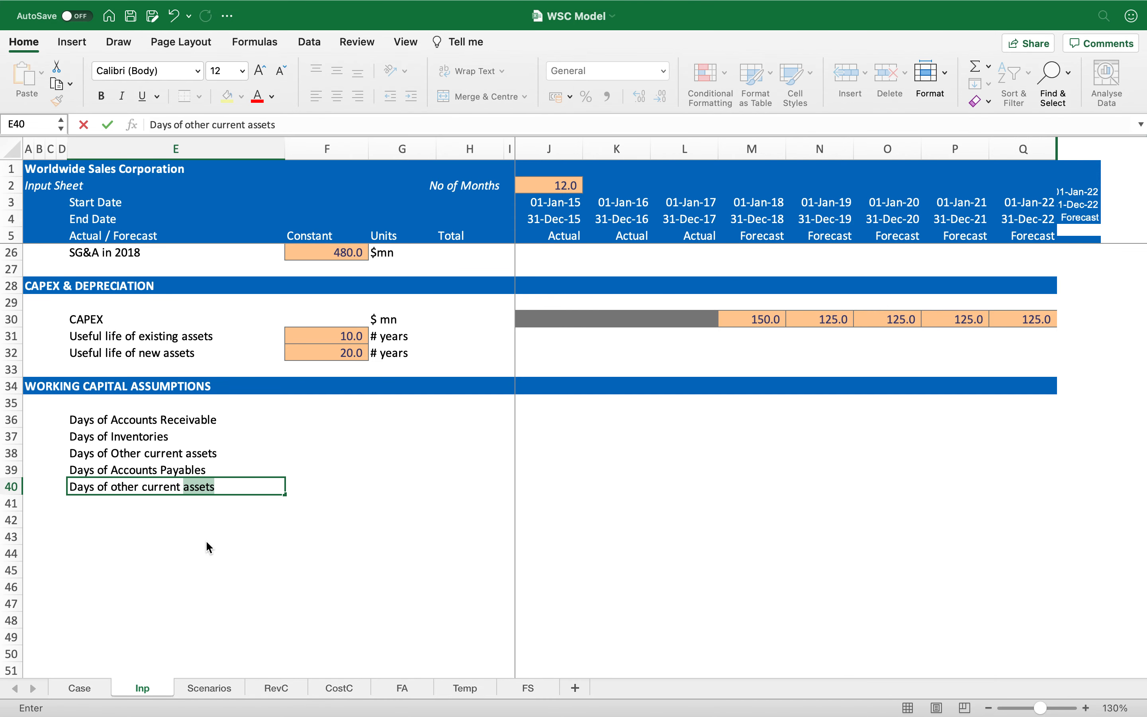
pyautogui.write('liabilities')
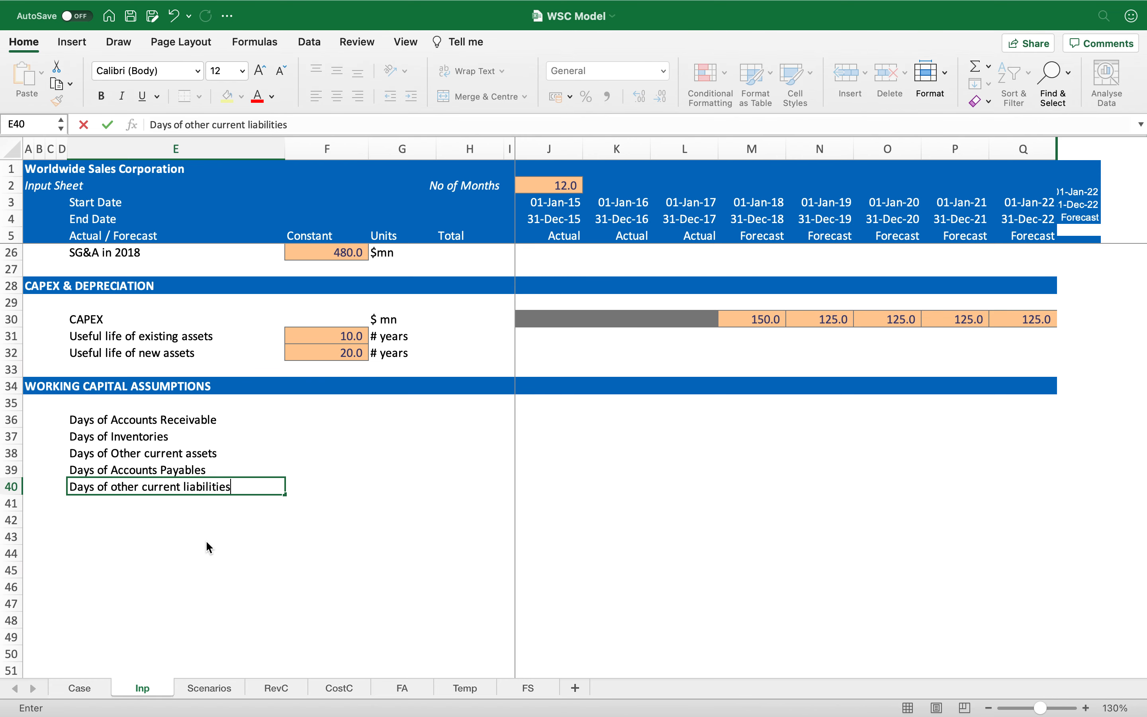
pyautogui.press('Return')
# Enter days of revenue in G36 as the unit for Days of Accounts Receivable.
pyautogui.press('Up')
pyautogui.press('Up')
pyautogui.press('Up')
pyautogui.press('Up')
pyautogui.press('Up')
pyautogui.press('Right')
pyautogui.press('Right')
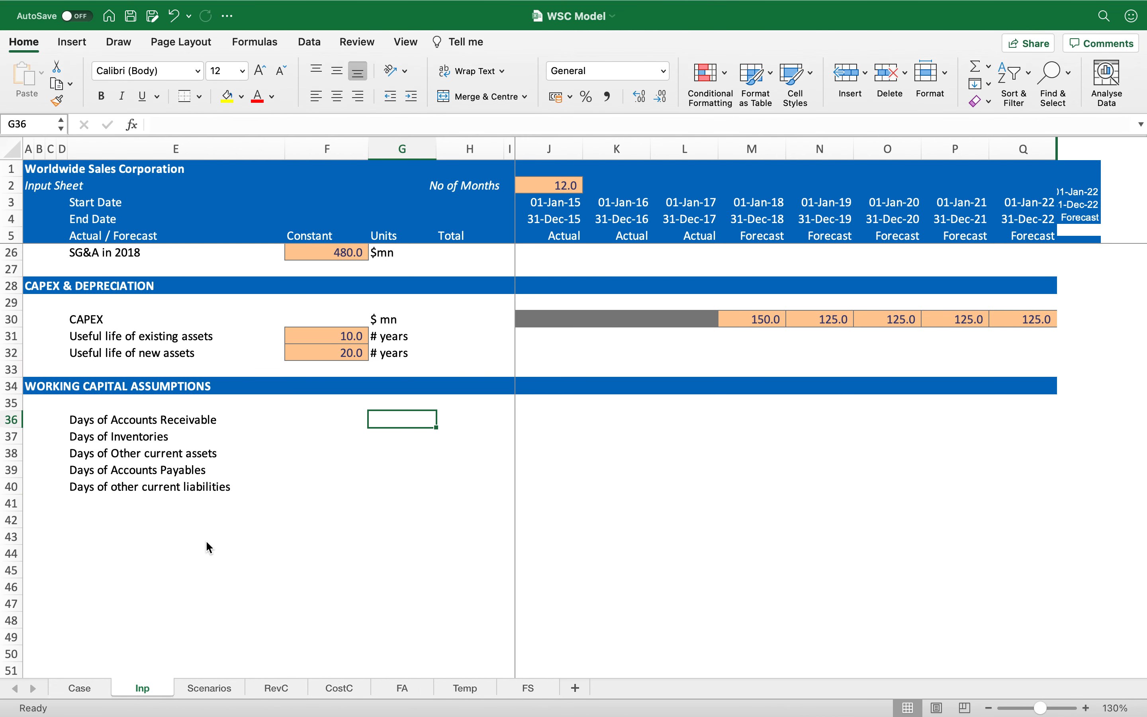
pyautogui.hotkey('shift', 'Down')
pyautogui.hotkey('shift', 'Down')
pyautogui.hotkey('shift', 'Down')
pyautogui.hotkey('shift', 'Down')
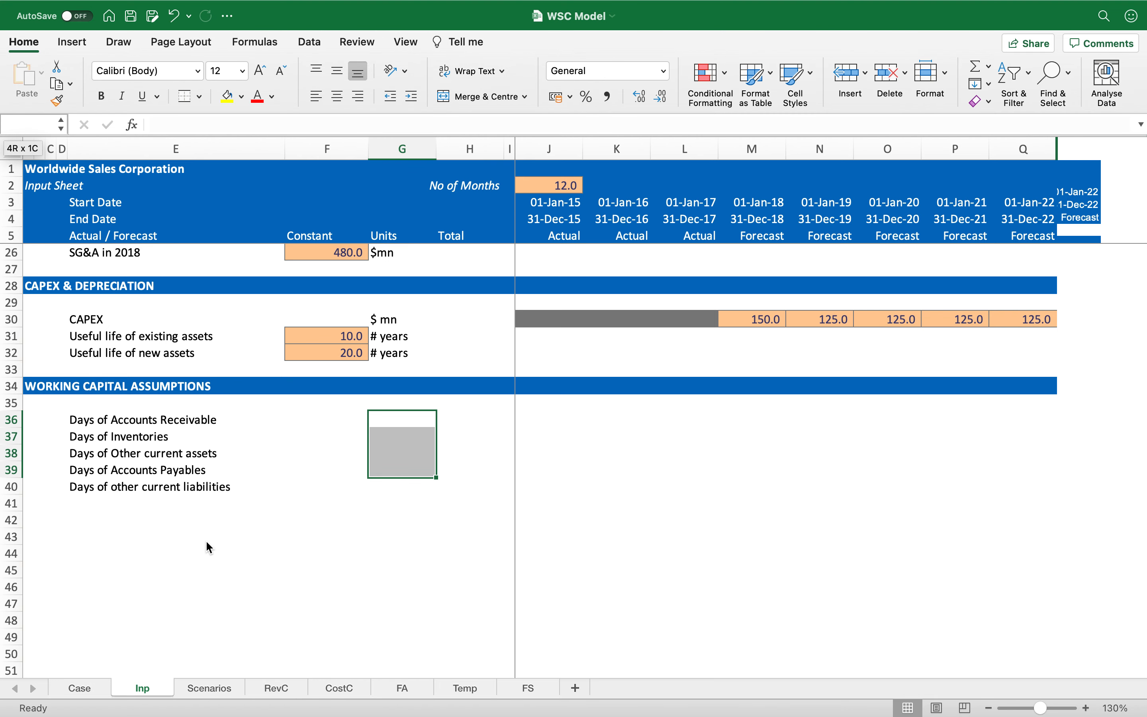
pyautogui.press('Up')
pyautogui.press('Down')
pyautogui.write('days of revenue')
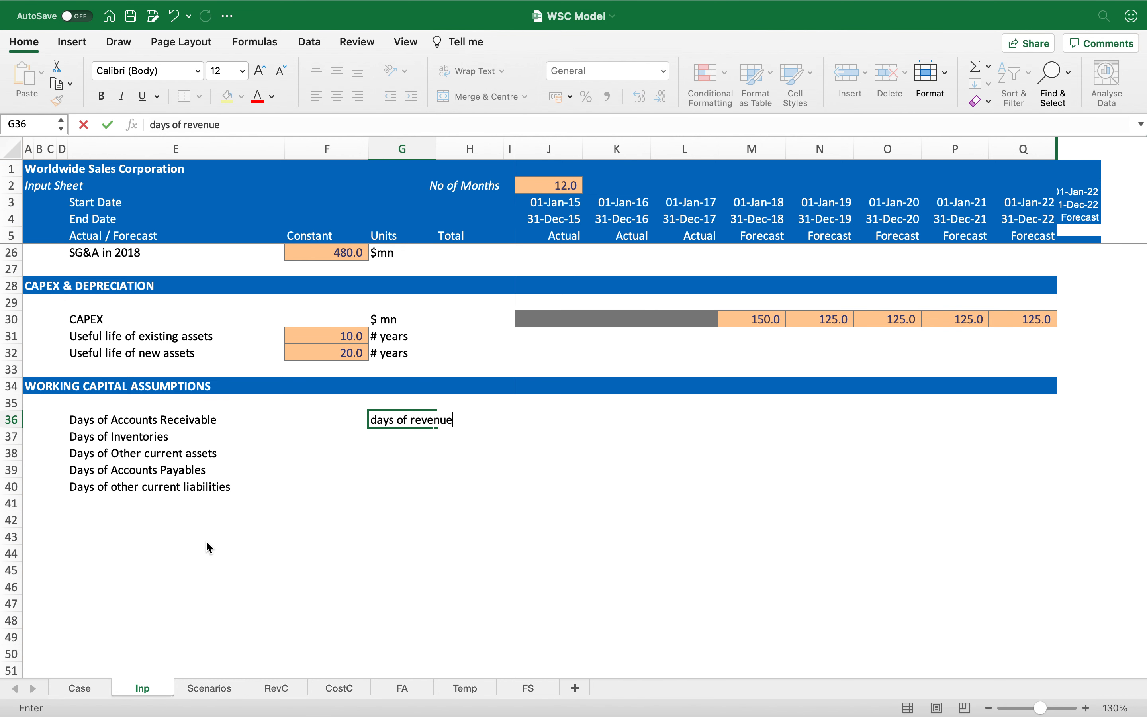
pyautogui.press('Return')
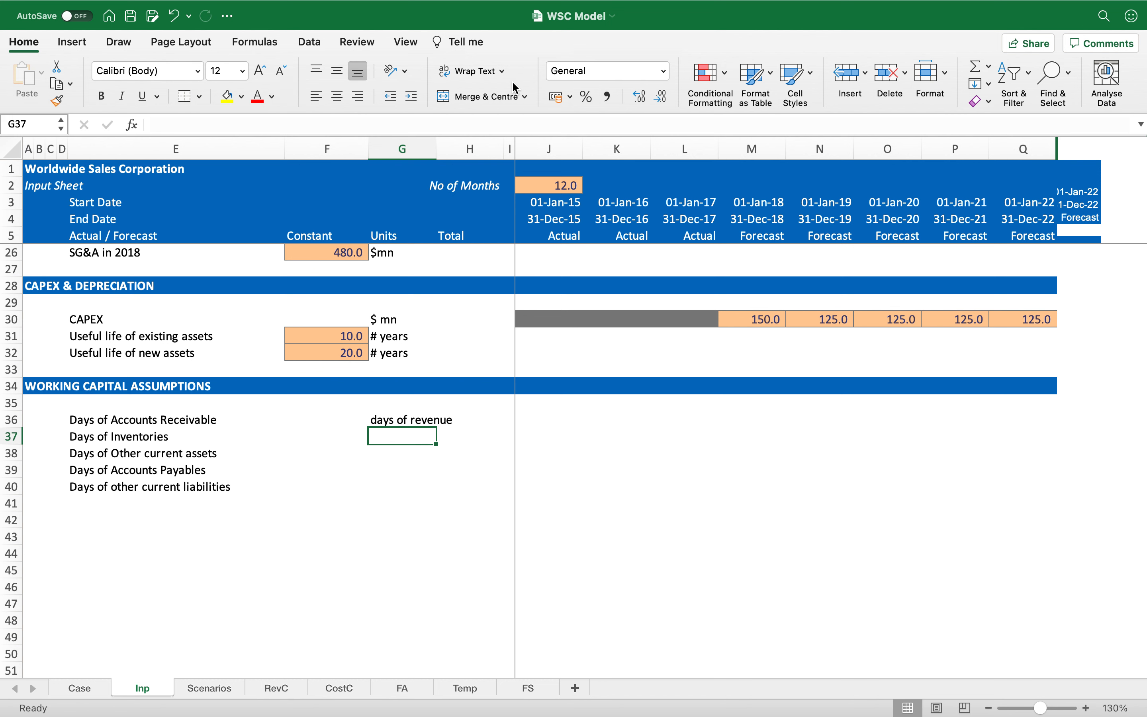
# Enter the unit for Days of Inventories in G37, with the final wording days of COS.
pyautogui.write('days of COGS')
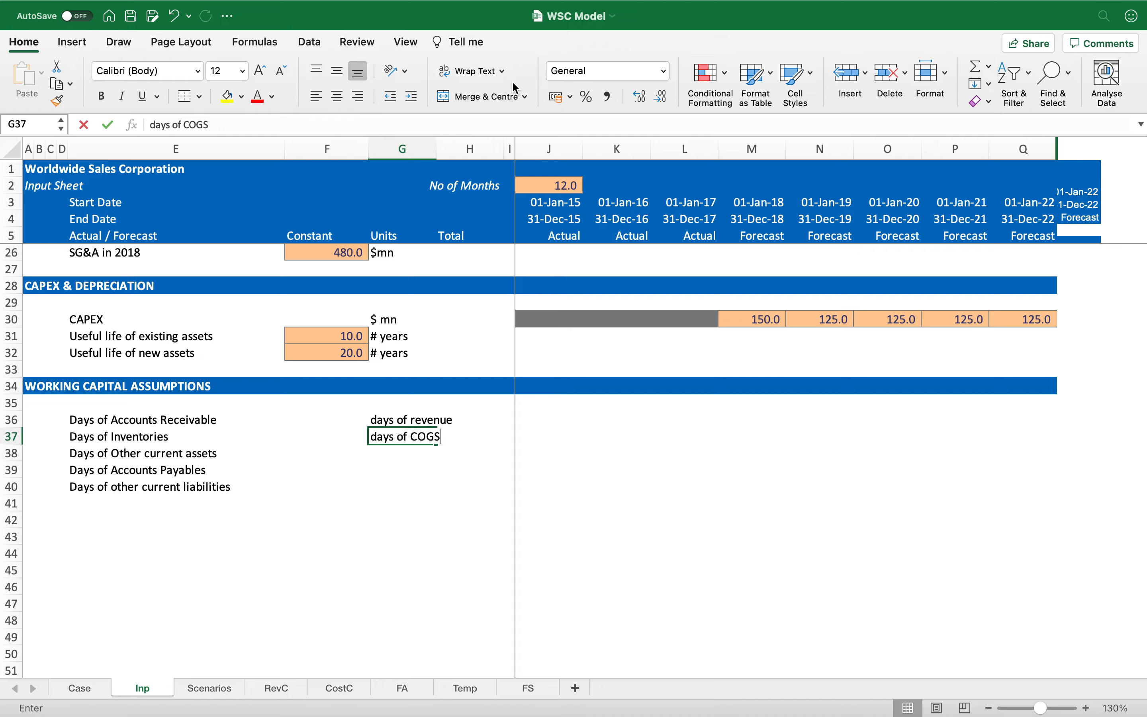
pyautogui.press('Return')
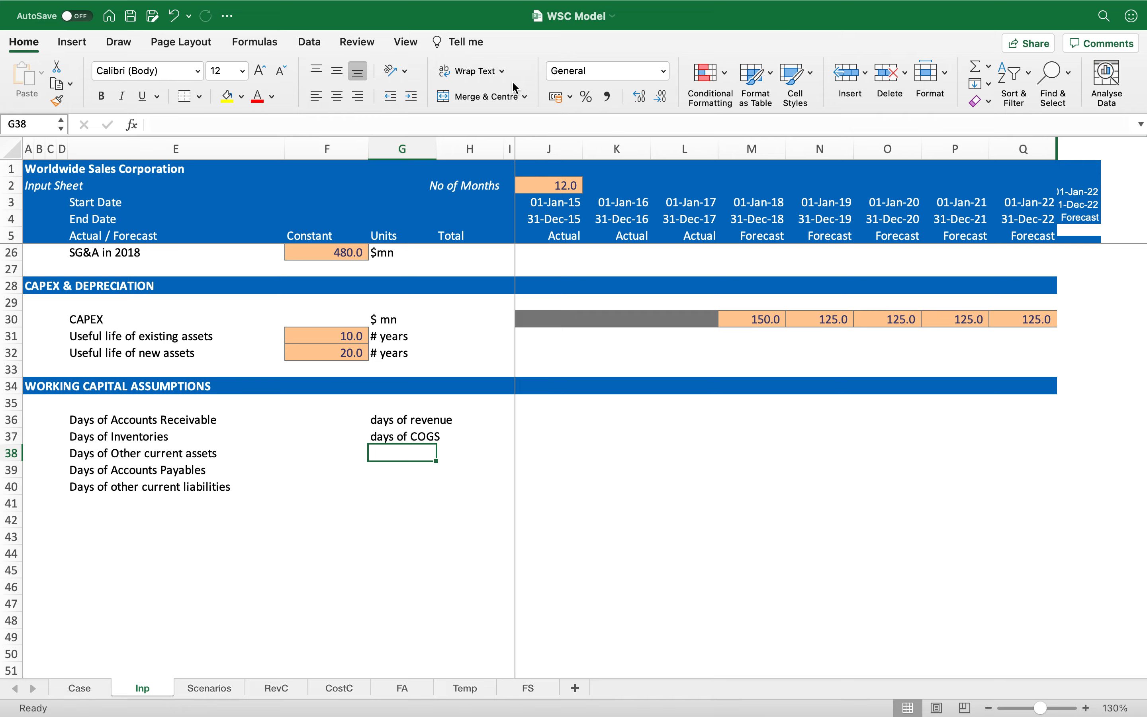
pyautogui.press('Up')
pyautogui.press('F2')
pyautogui.press('Left')
pyautogui.press('BackSpace')
pyautogui.press('Return')
# Fill in the remaining units: days of revenue in G38, and days of cos in G39 and G40.
pyautogui.write('days of revenue')
pyautogui.press('Return')
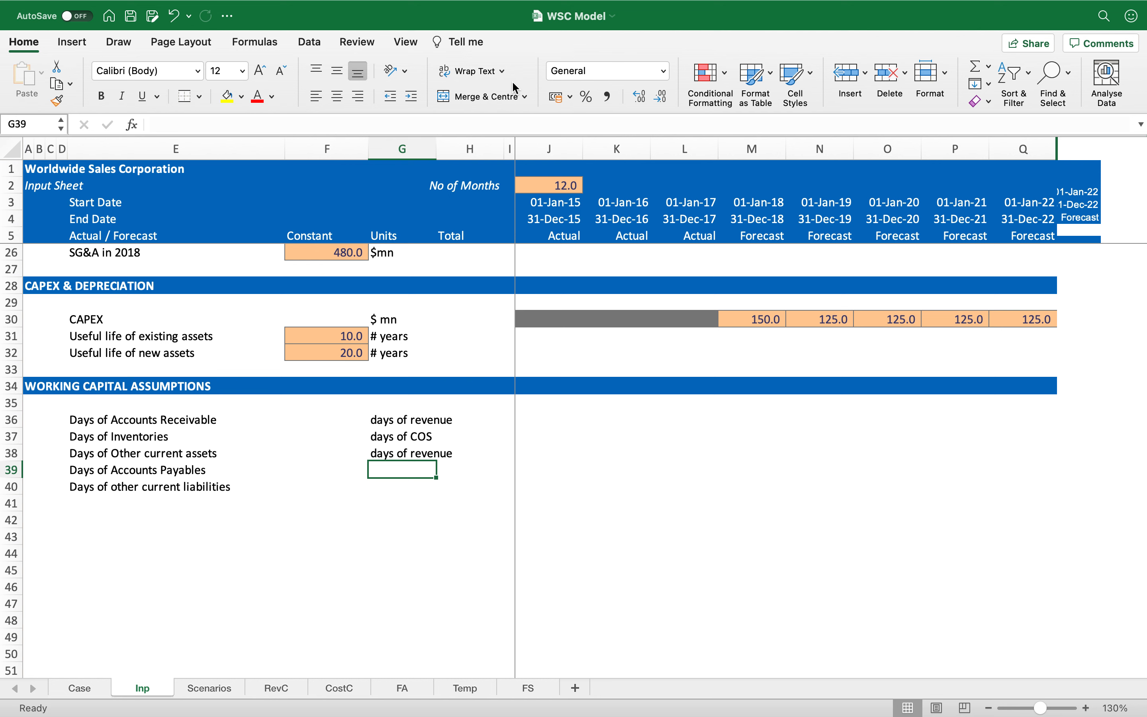
pyautogui.write('days of ')
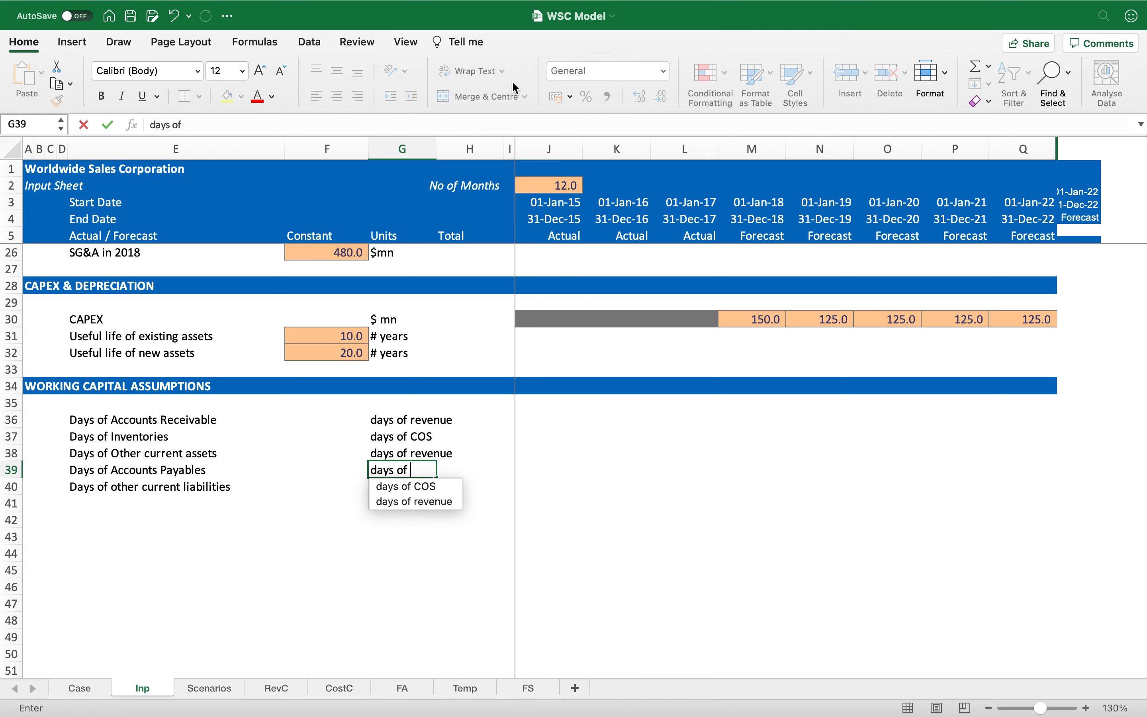
pyautogui.write('cos')
pyautogui.press('Return')
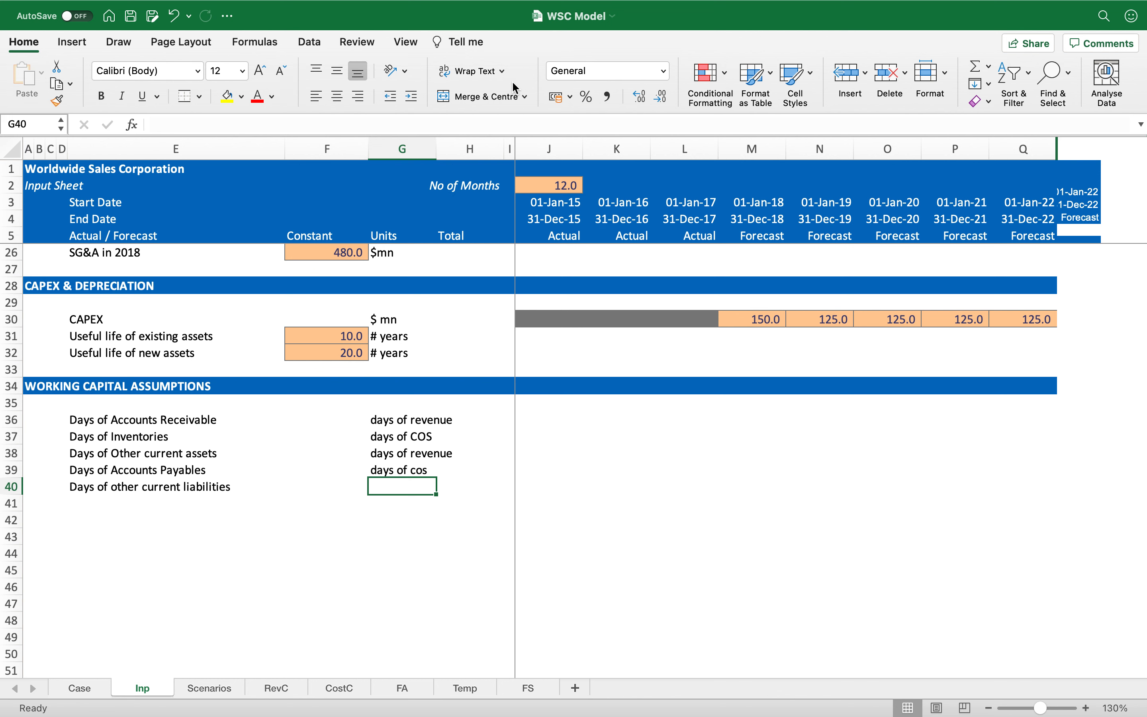
pyautogui.write('days of cos')
pyautogui.press('Return')
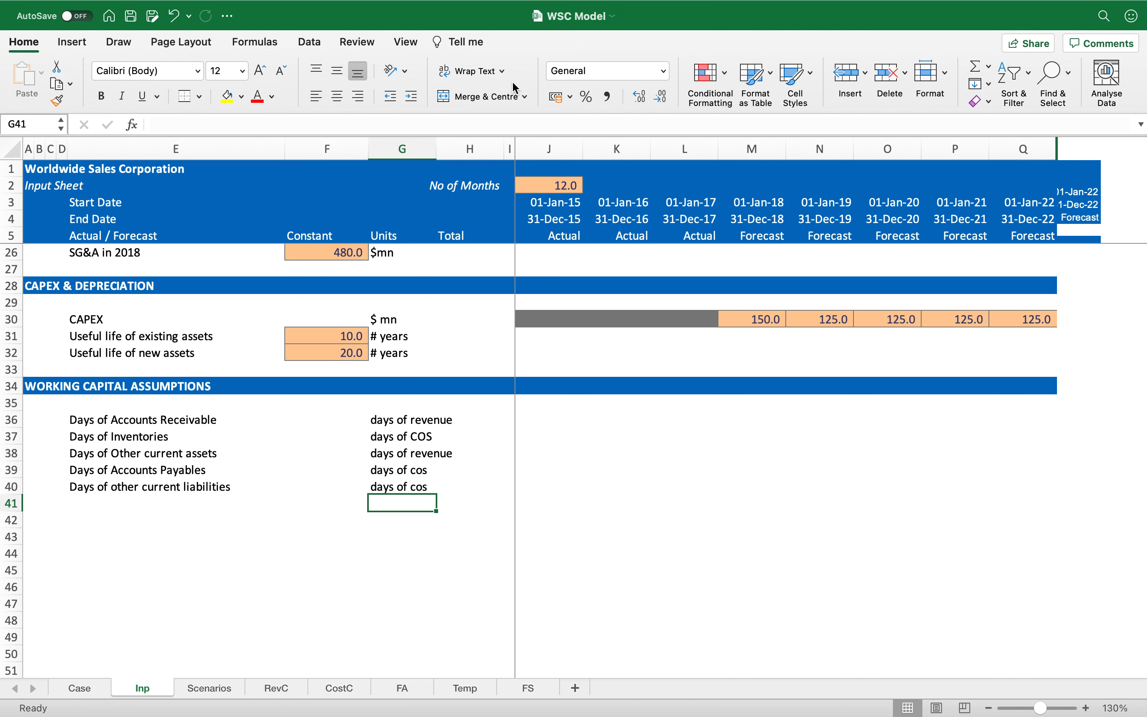
# Enter the heading Accounts Receivable Turnover Ratio in cell E43, below the working capital labels.
pyautogui.press('Up')
pyautogui.press('Up')
pyautogui.press('Up')
pyautogui.press('Up')
pyautogui.press('Up')
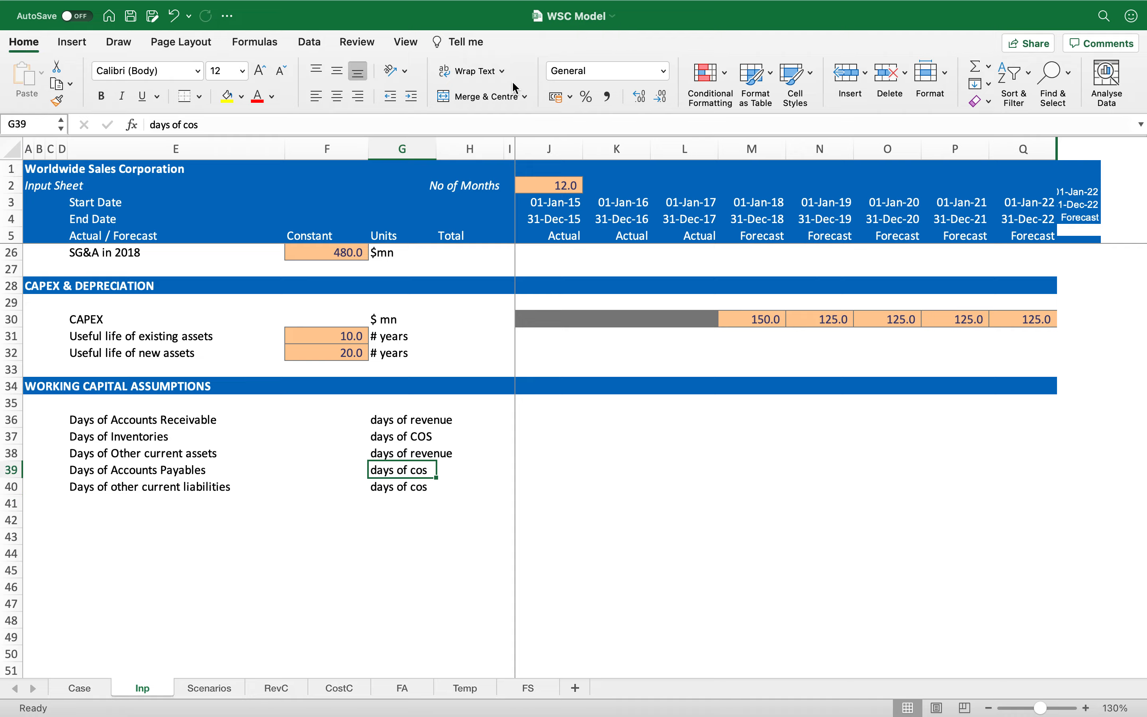
pyautogui.press('Down')
pyautogui.press('Down')
pyautogui.press('Down')
pyautogui.press('Down')
pyautogui.press('Down')
pyautogui.press('Down')
pyautogui.press('Down')
pyautogui.press('Left')
pyautogui.press('Left')
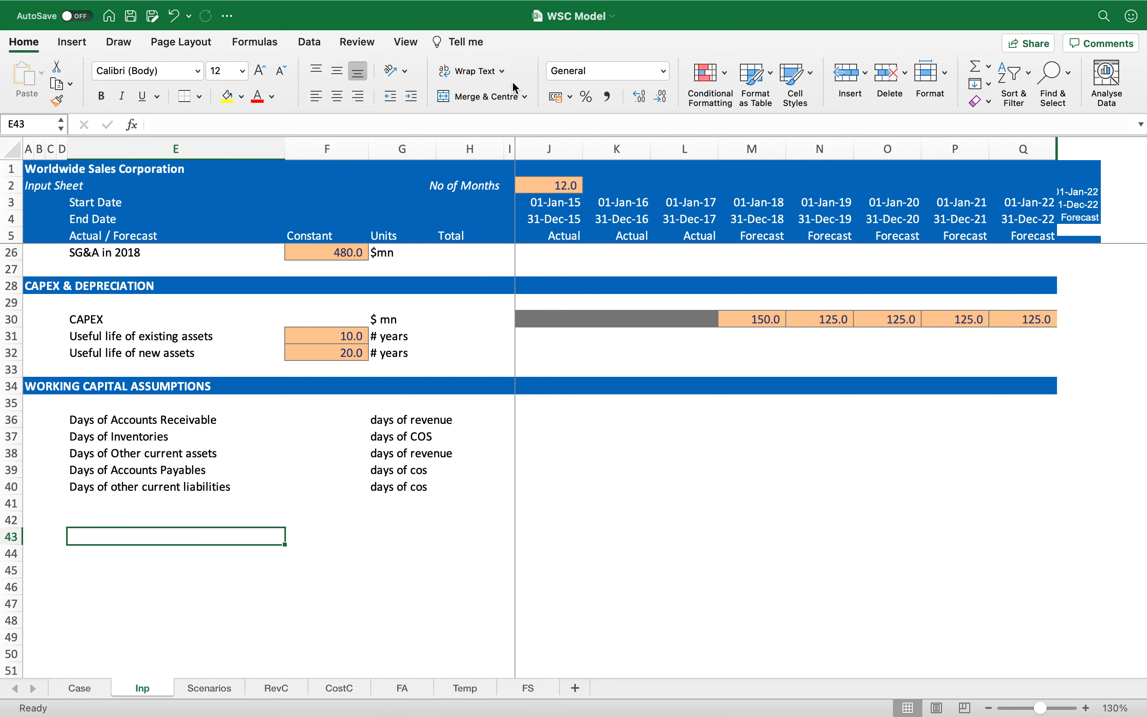
pyautogui.scroll(-3, 321, 370)
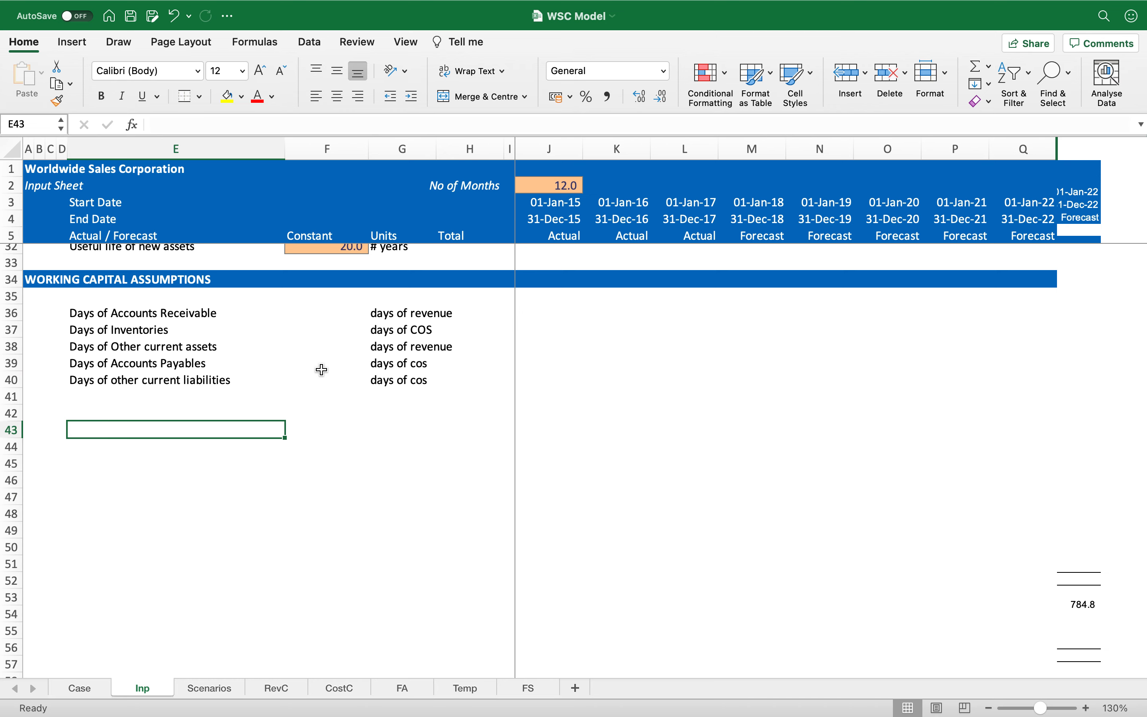
pyautogui.write('Accounts Recei')
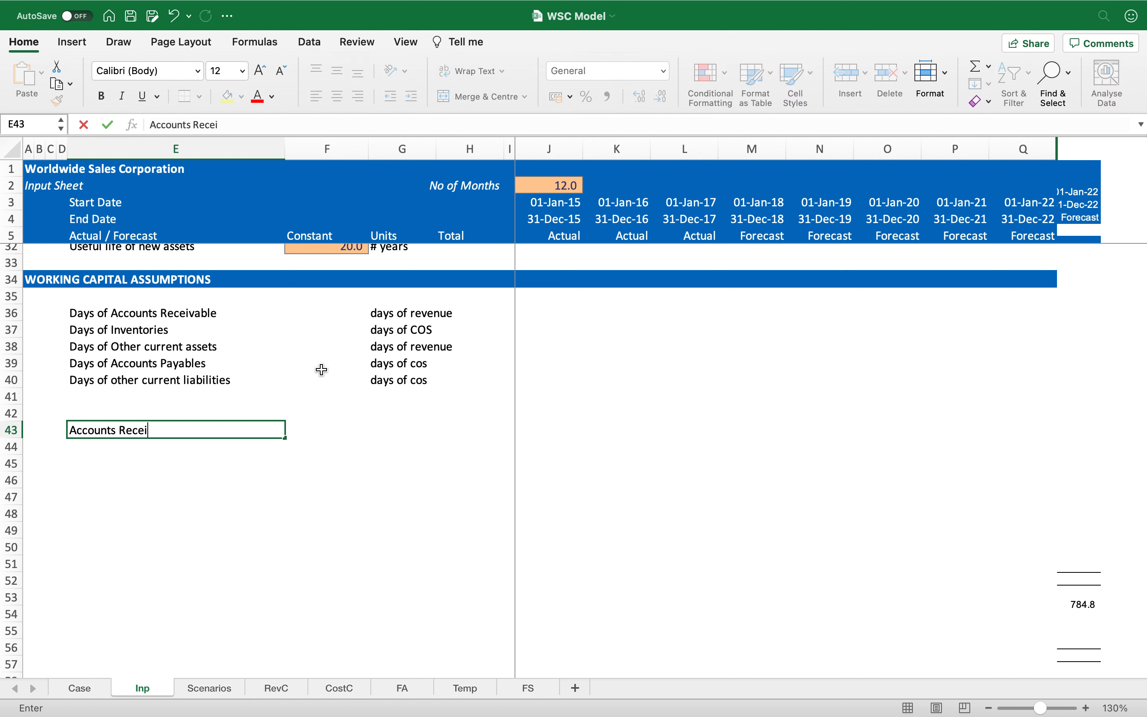
pyautogui.write('vable TUrnover Ratio')
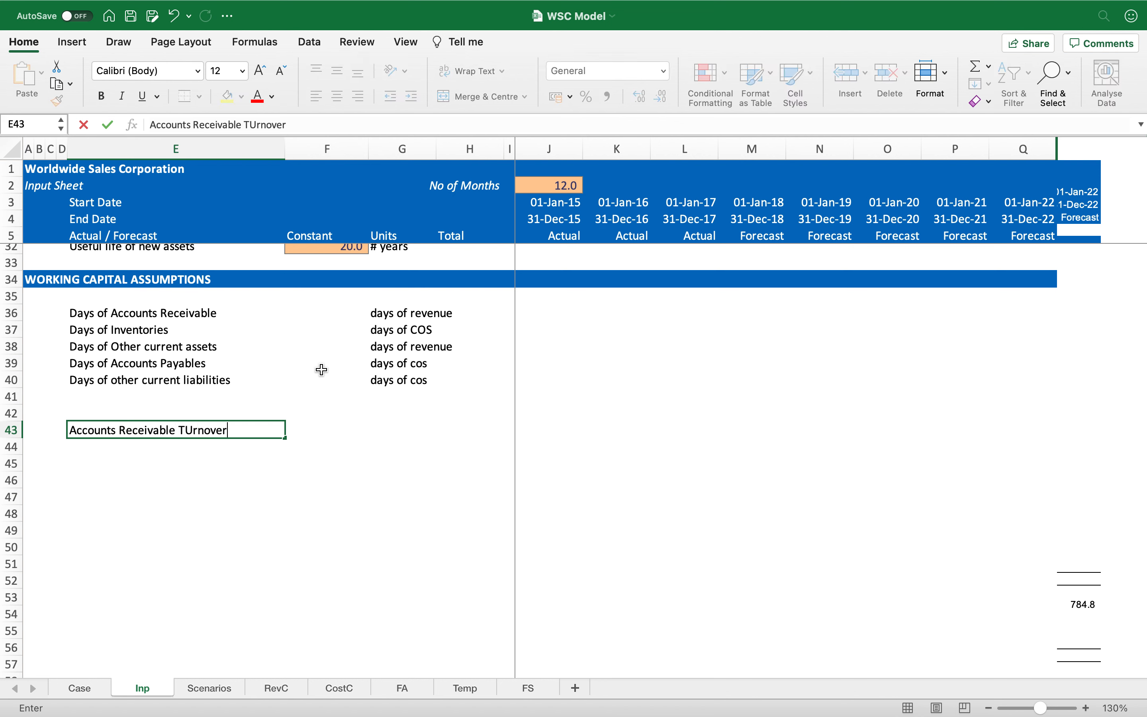
pyautogui.press('Return')
# Format the Accounts Receivable Turnover Ratio heading in E43 as bold, italic and underlined.
pyautogui.press('Up')
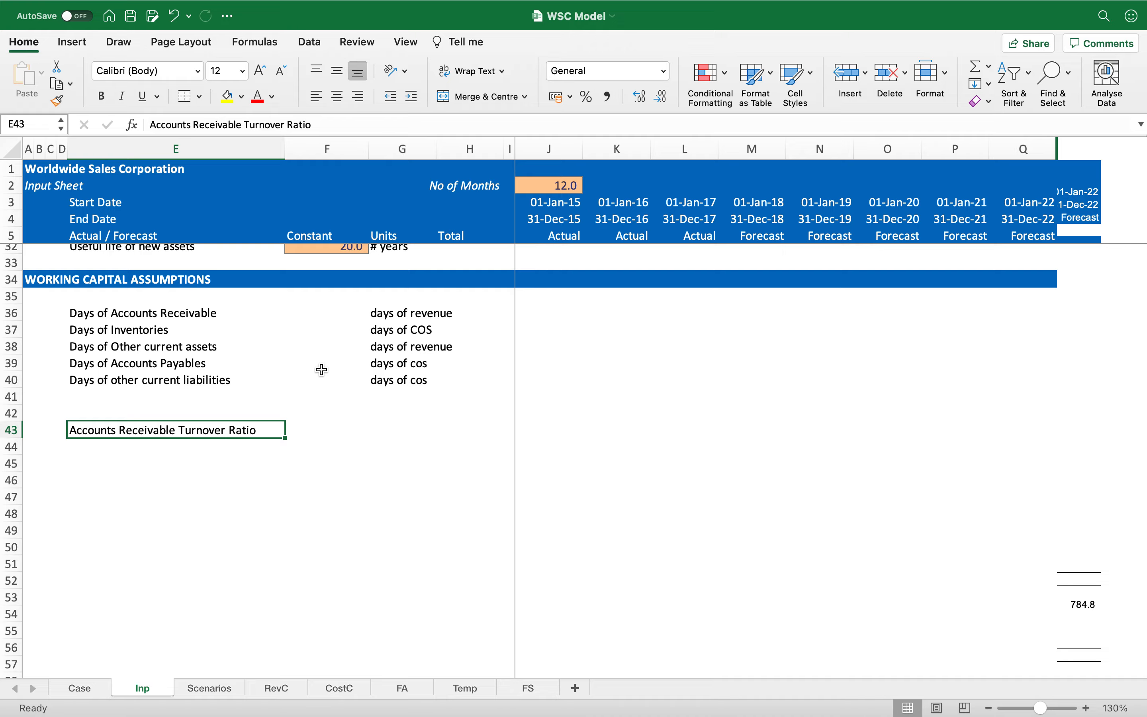
pyautogui.press('super+u')
pyautogui.press('super+i')
pyautogui.press('super+b')
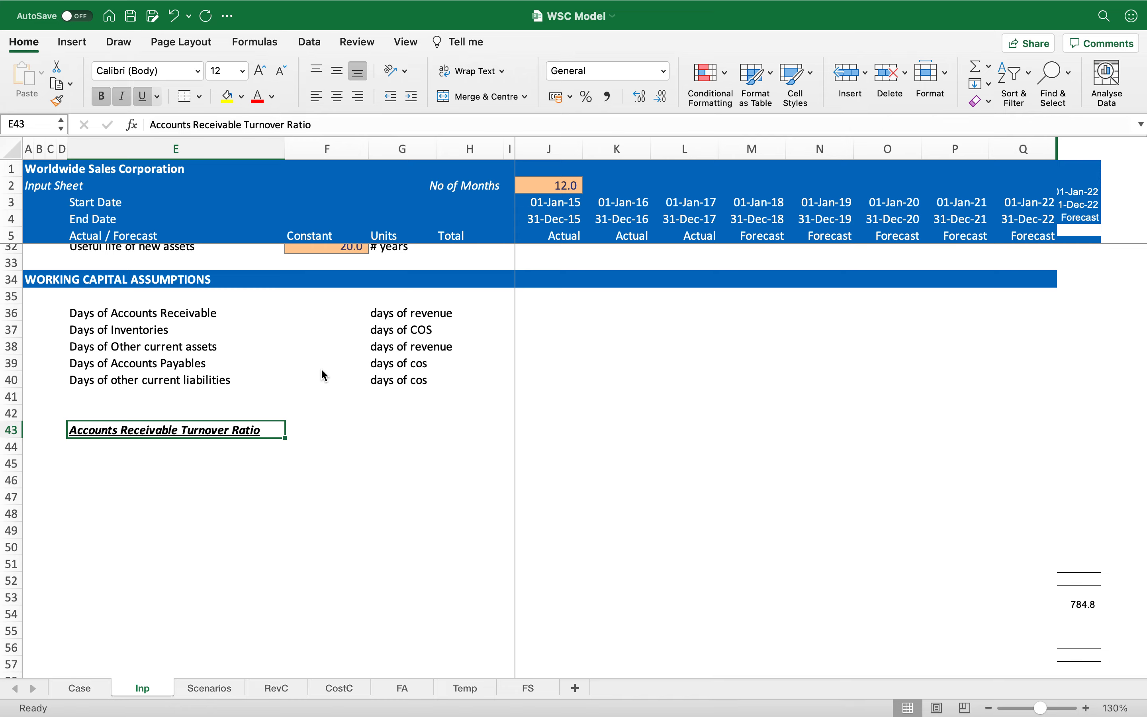
# Enter the ratio's definition, Revenue / Average Accounts Receivable, as text in cell E44.
pyautogui.press('Down')
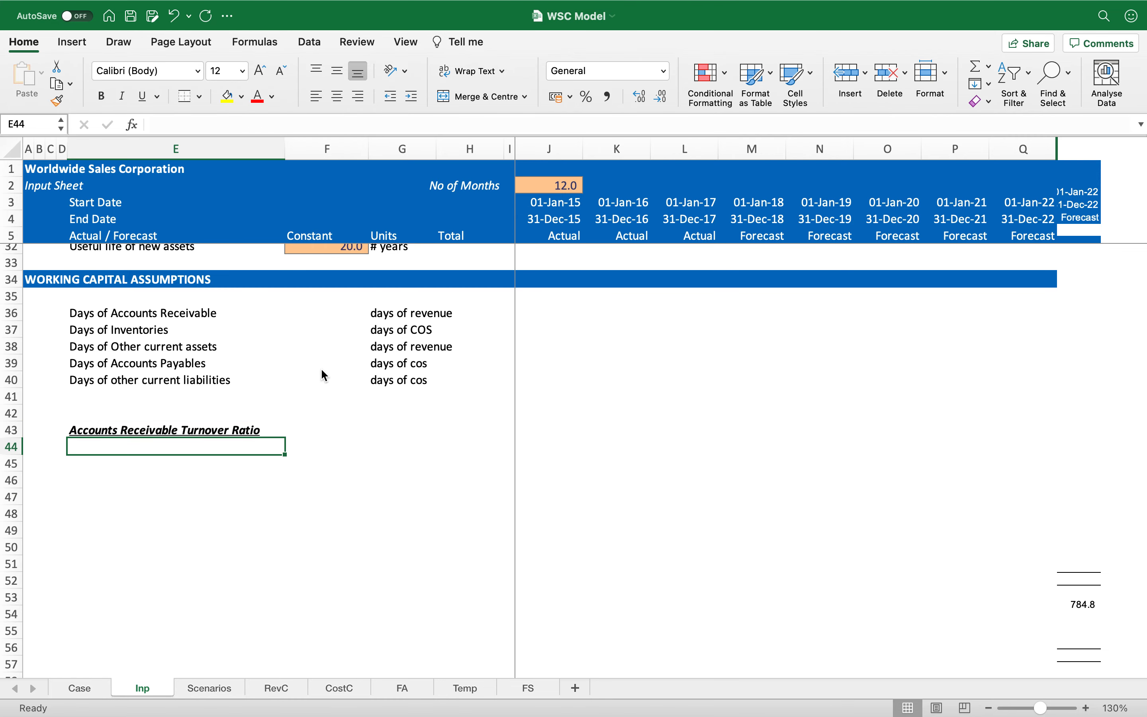
pyautogui.write('Revenue /')
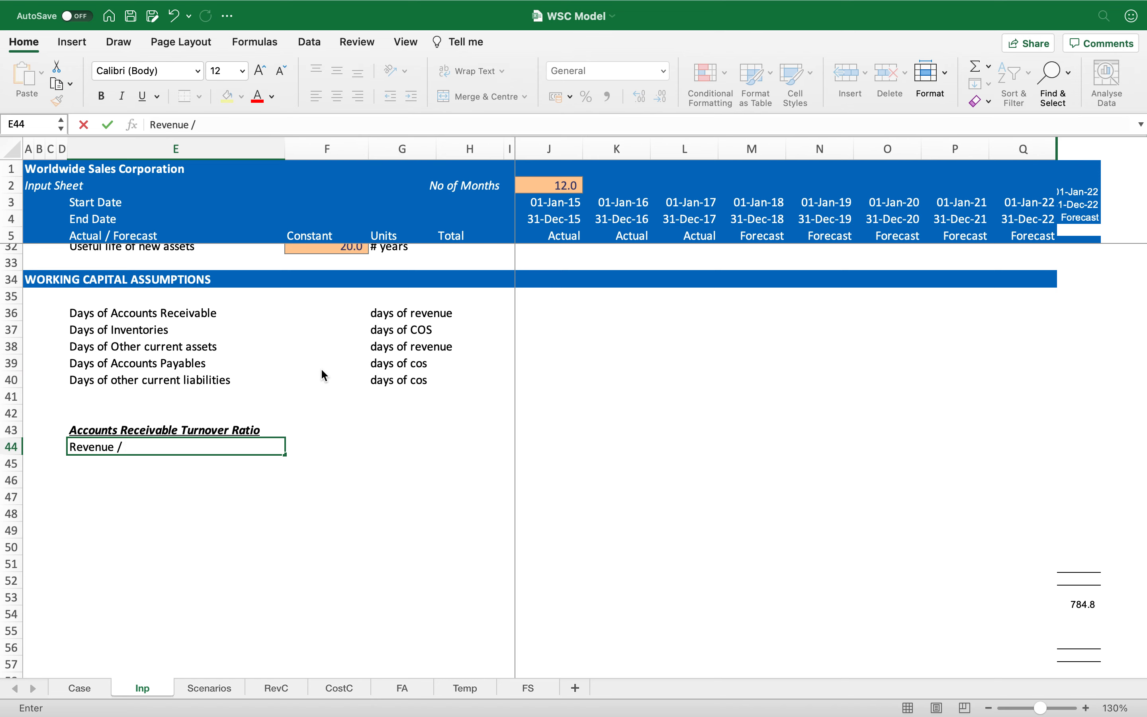
pyautogui.write('Average Accounts Receiva')
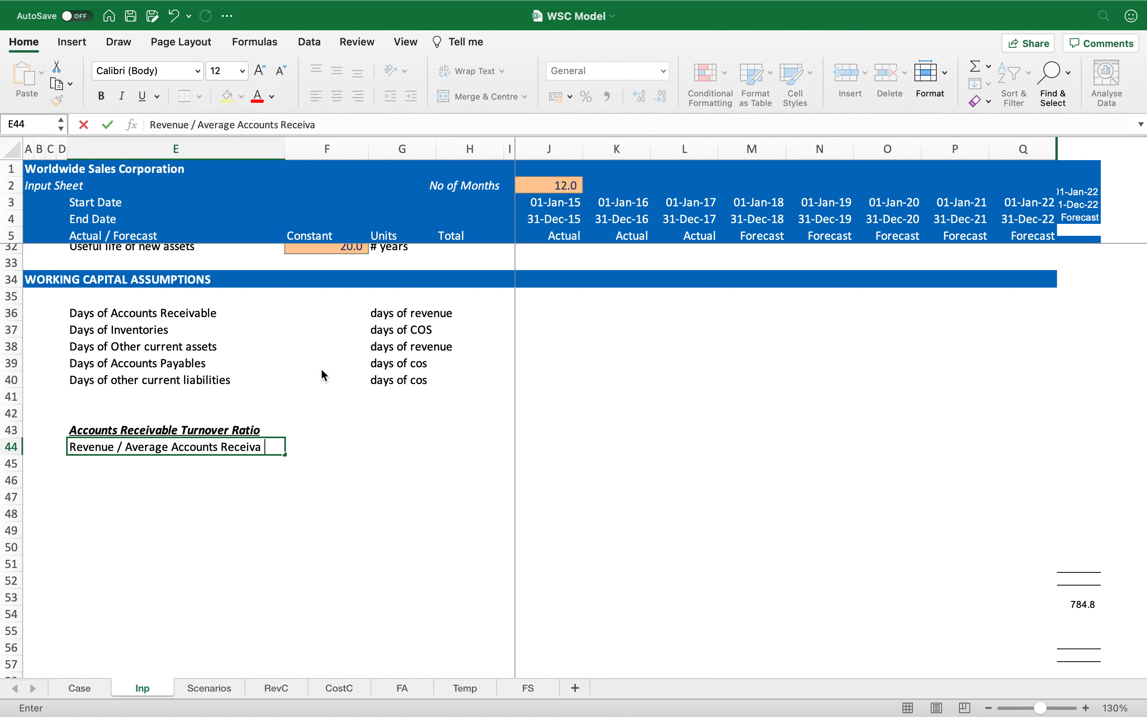
pyautogui.press('BackSpace')
pyautogui.write('ble')
pyautogui.press('Return')
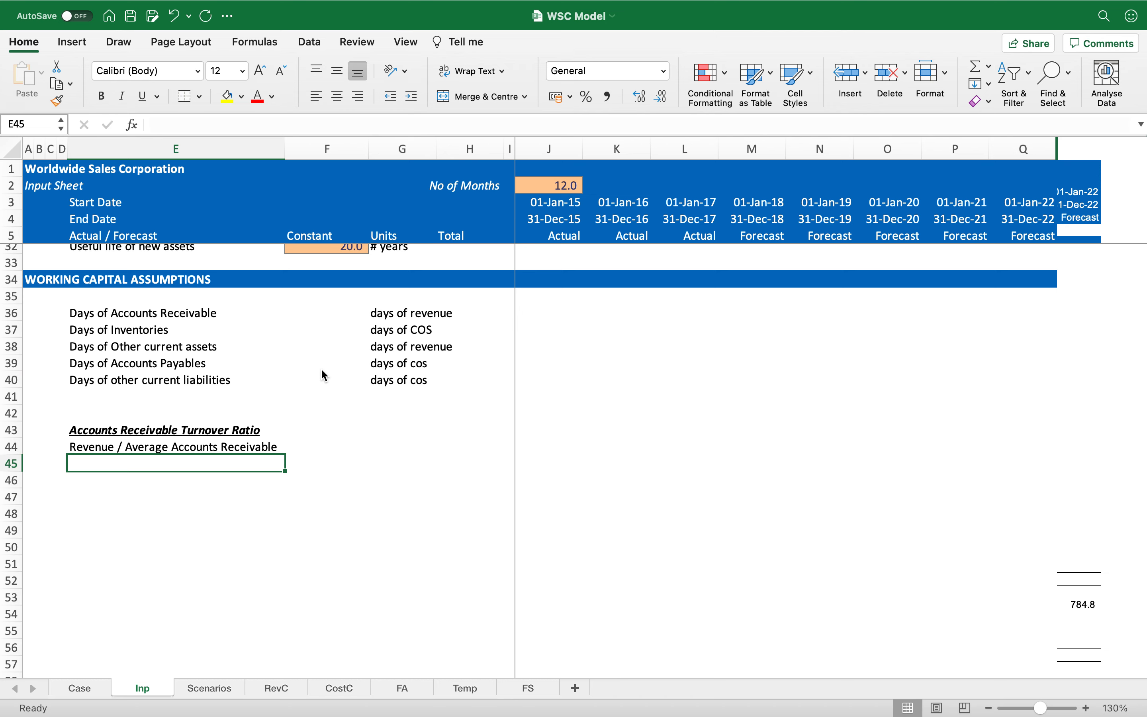
# Enter the heading Days of Accounts Receivable in cell E46, leaving row 45 blank.
pyautogui.press('Down')
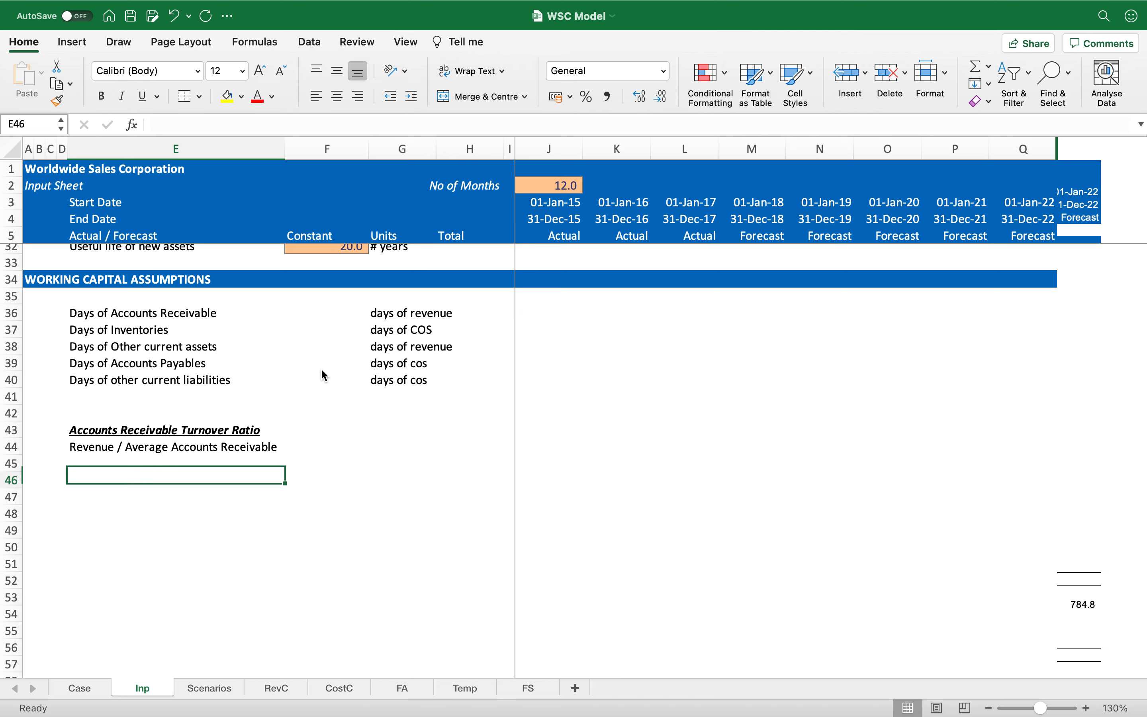
pyautogui.write('Days of Acc')
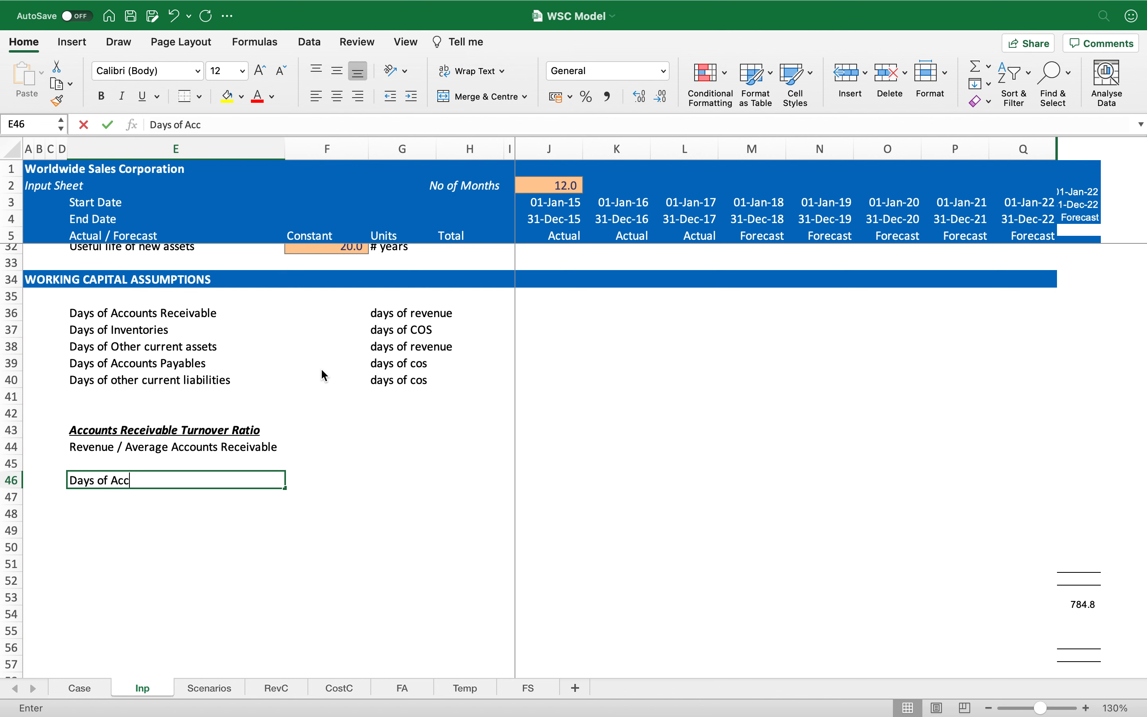
pyautogui.write('ounts Receivable')
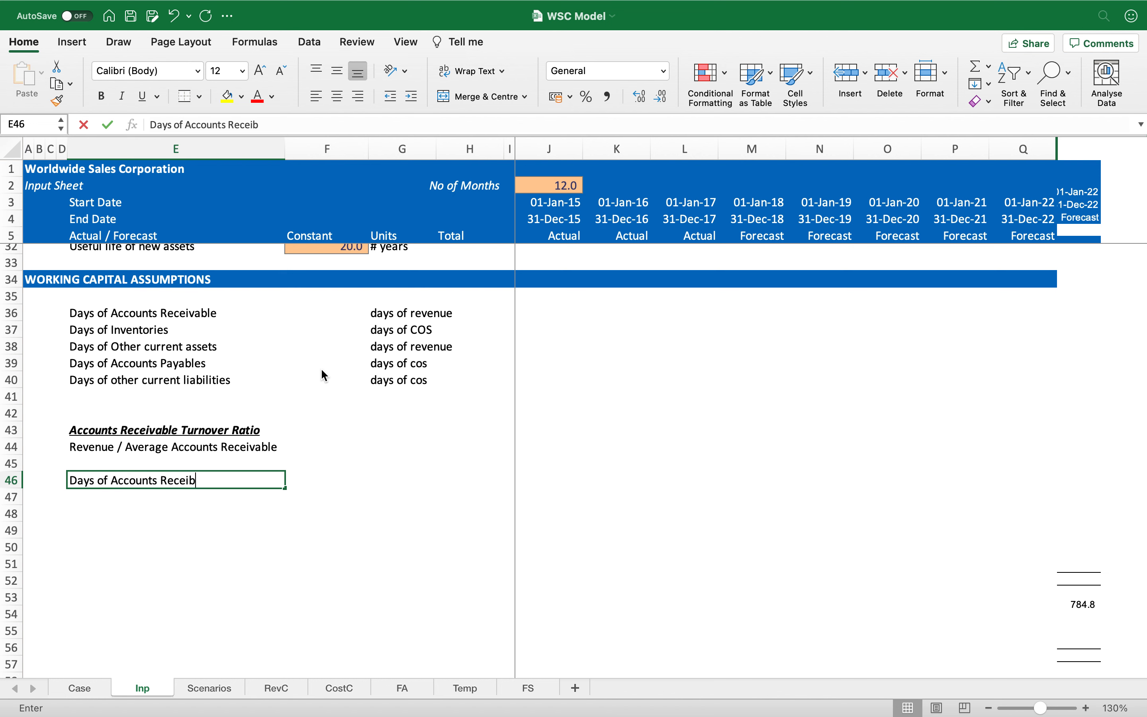
pyautogui.press('Return')
# Format the Days of Accounts Receivable heading in E46 as bold, underlined and italic.
pyautogui.press('Up')
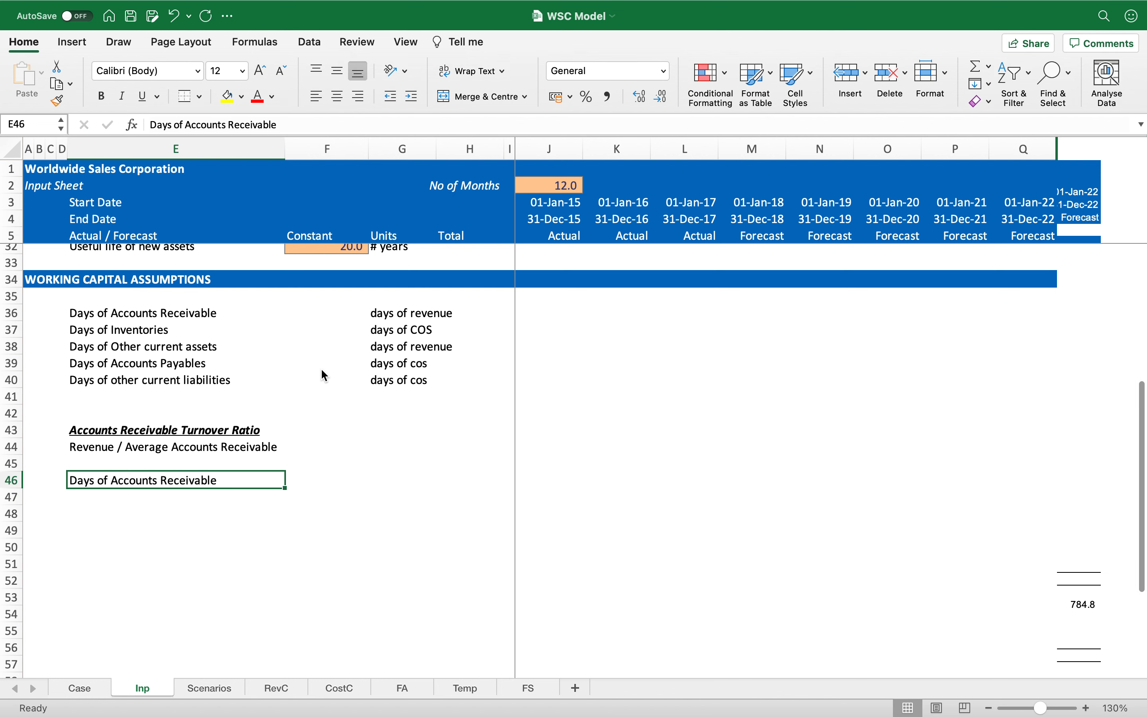
pyautogui.press('super+b')
pyautogui.press('super+u')
pyautogui.press('super+i')
# Enter the definition 365 / Accounts Receivable Turnover Ratio as text in cell E47.
pyautogui.press('Down')
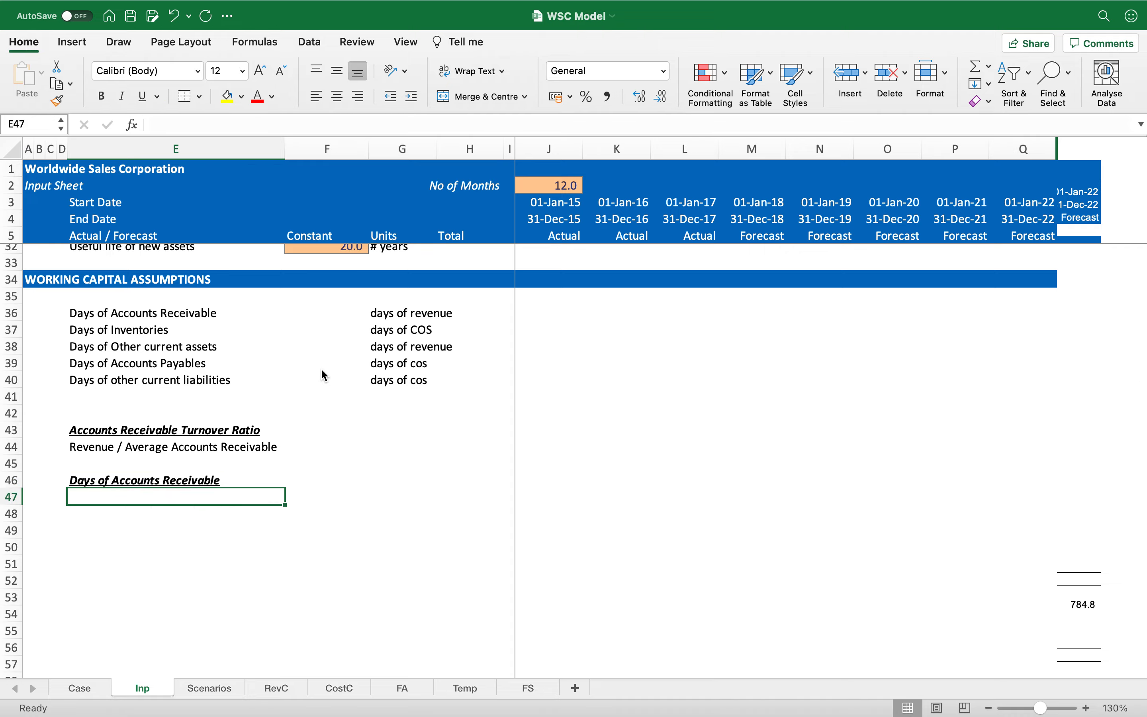
pyautogui.write('365 ')
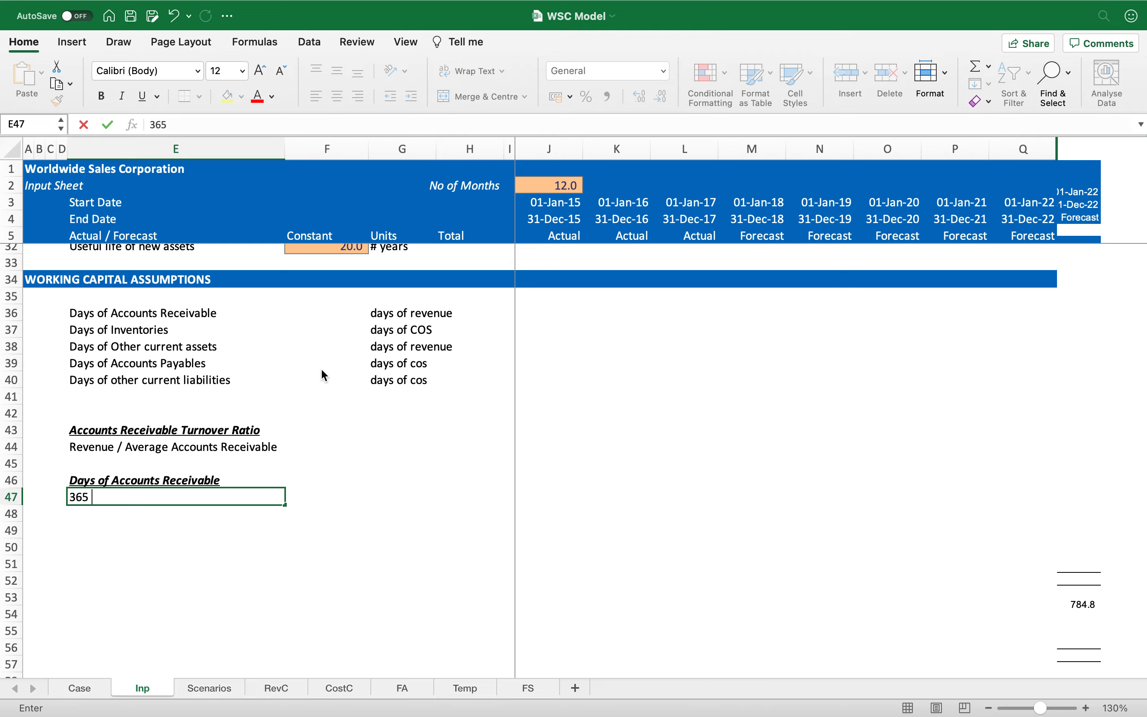
pyautogui.write('/ Accounts Receivab')
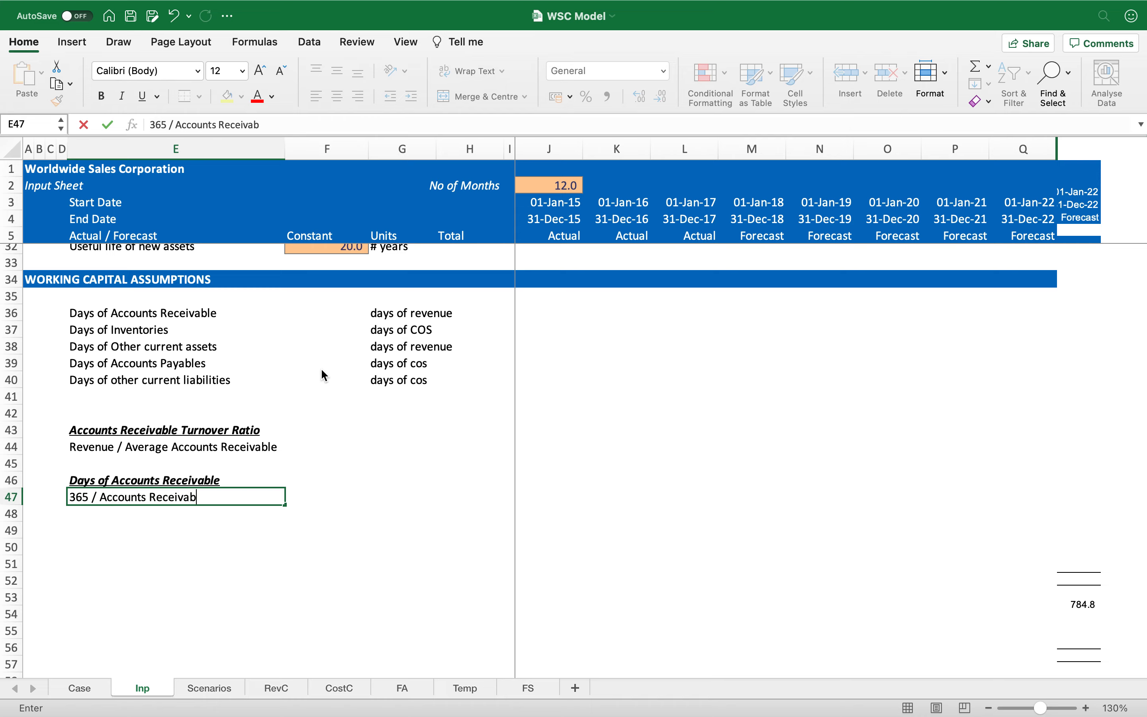
pyautogui.write('le TUrnover Ratio')
pyautogui.press('Return')
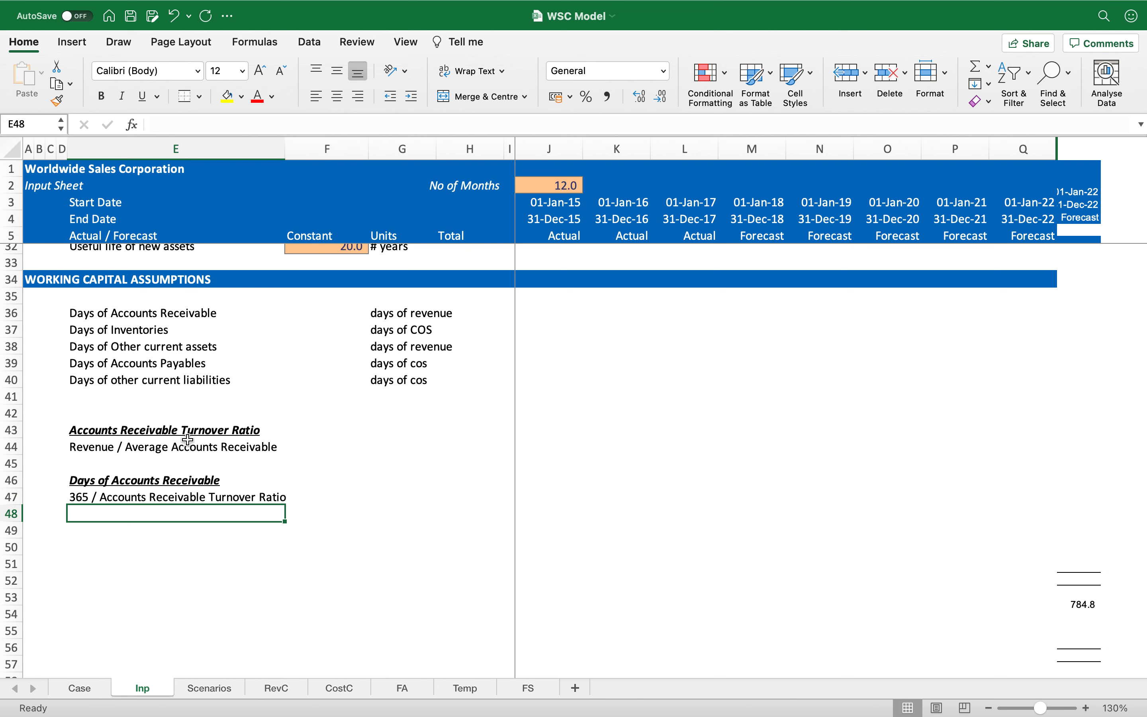
# Enter the definition 365 / Average Accounts Receivable as text in cell E49, below the Days of Accounts Receivable note.
pyautogui.moveTo(186, 434); pyautogui.dragTo(208, 445)
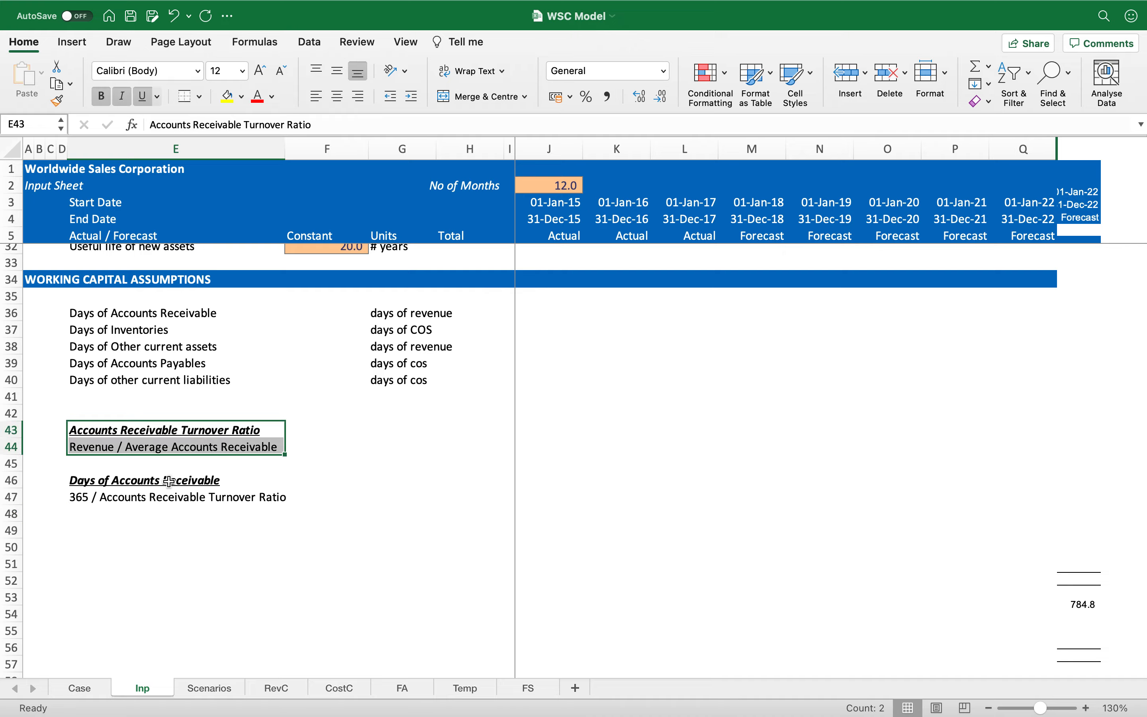
pyautogui.moveTo(170, 482); pyautogui.dragTo(169, 494)
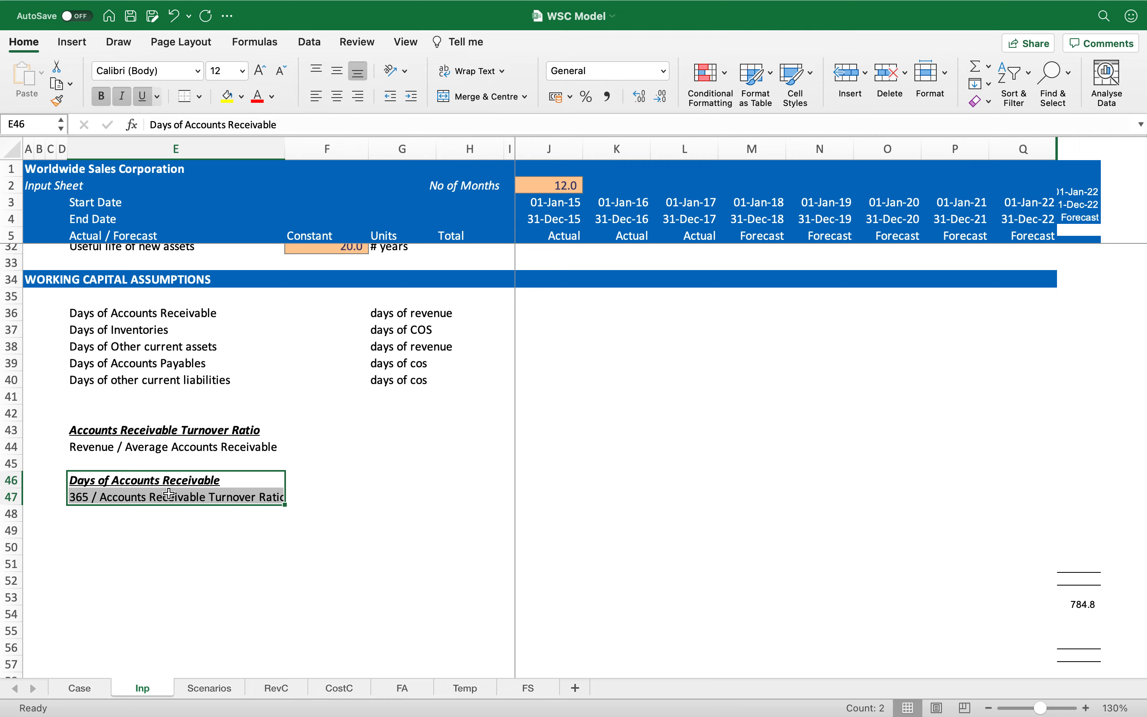
pyautogui.click(160, 530)
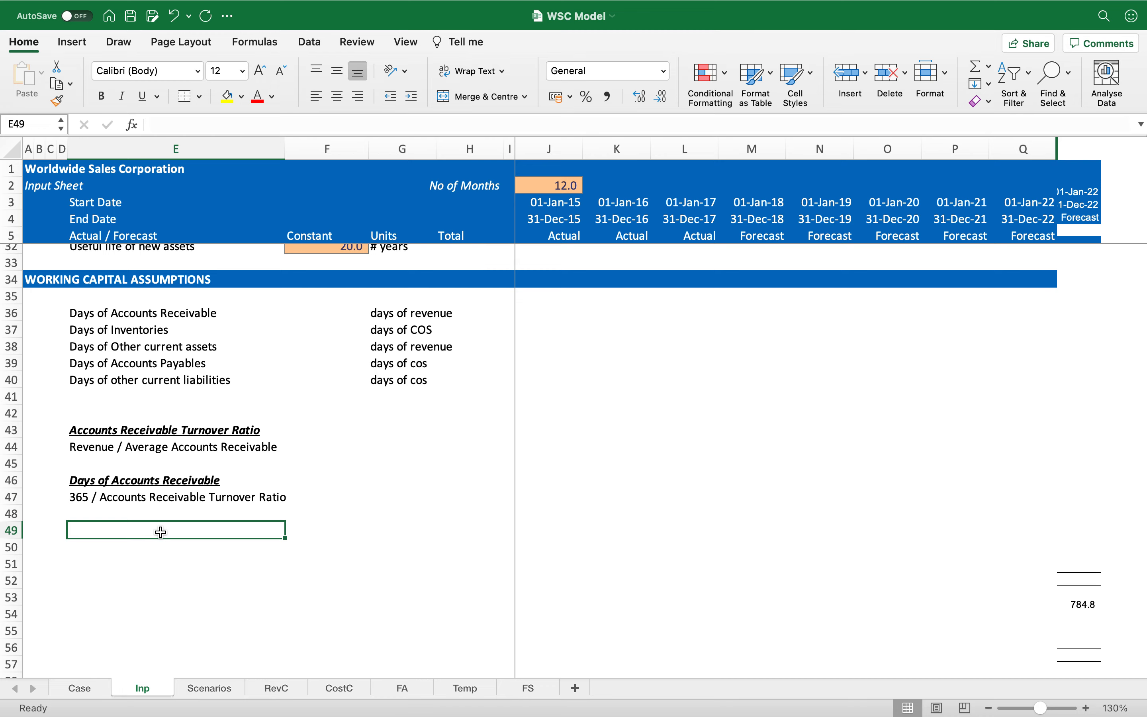
pyautogui.write('365 / Aver')
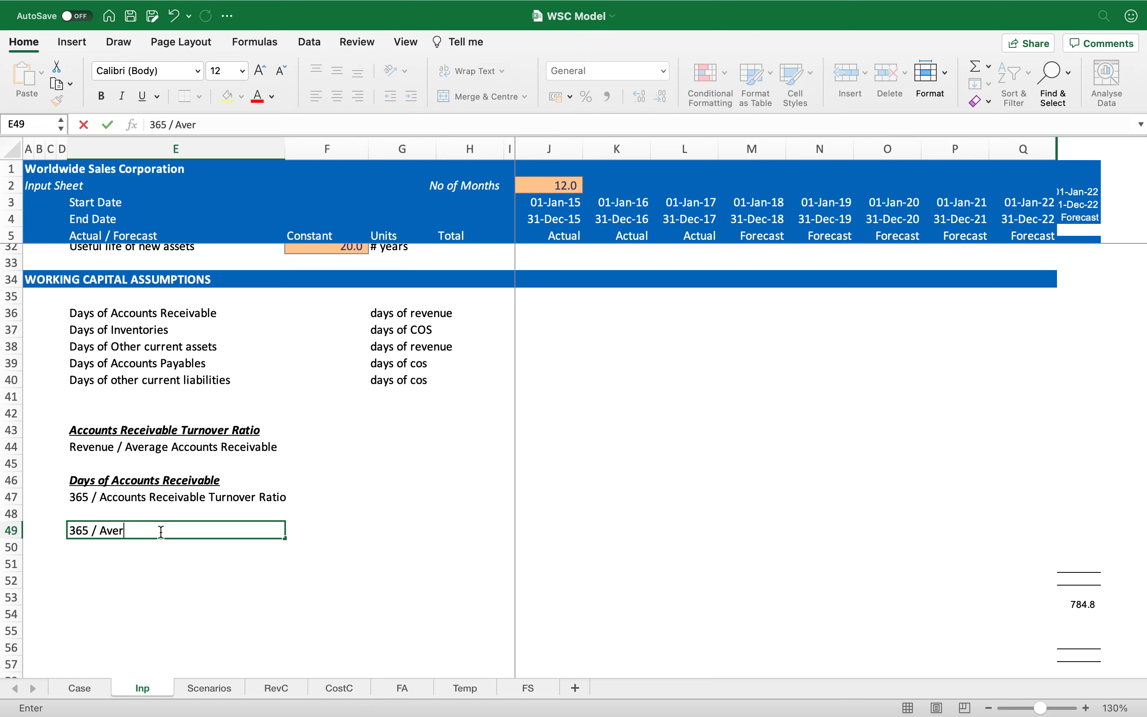
pyautogui.write('age Accounts ')
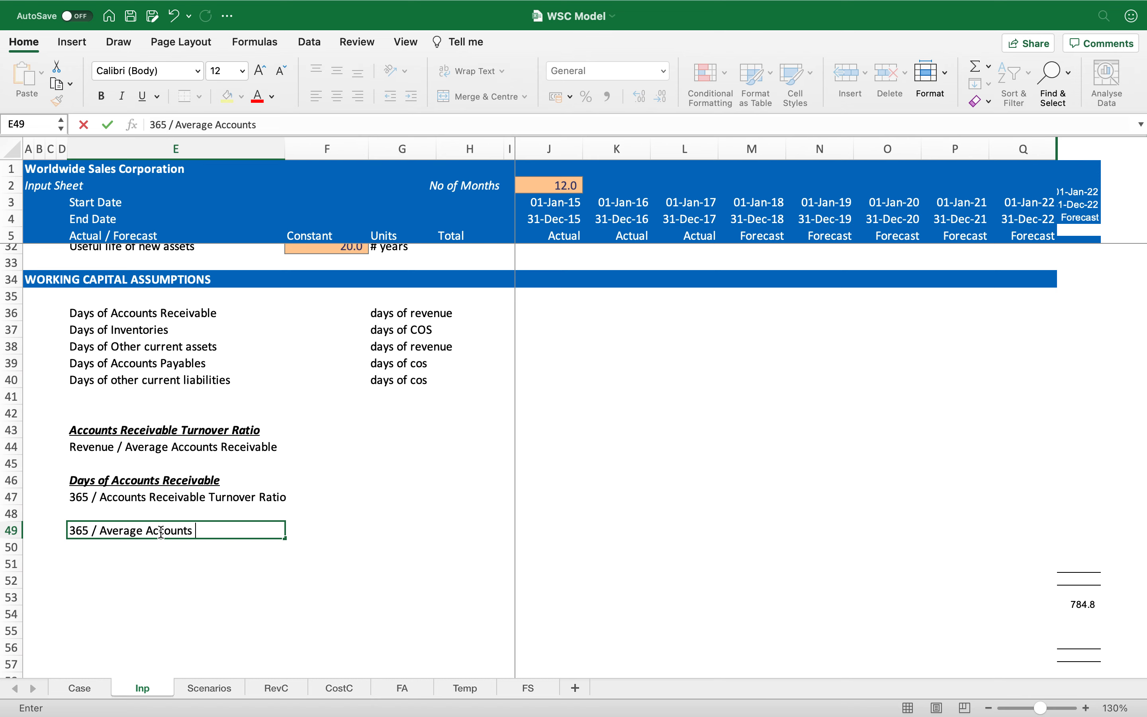
pyautogui.write('Receivable')
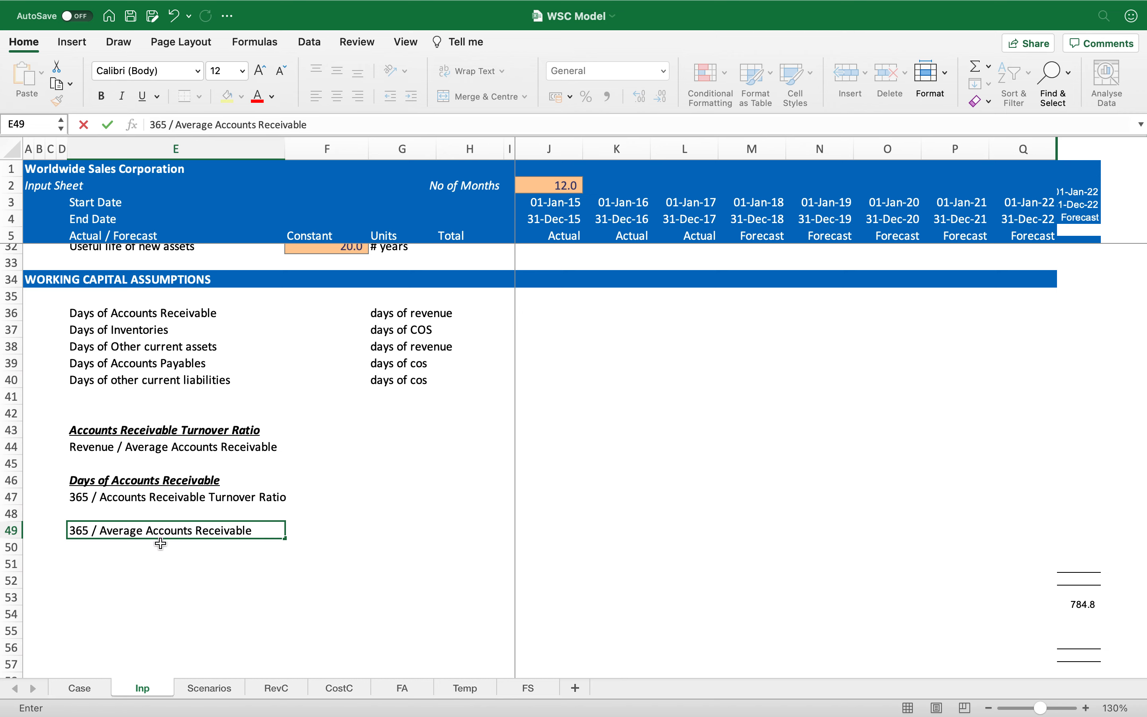
pyautogui.press('Return')
# Change the definition in E49 to read 365 * Average Accounts Receivable / Revenue.
pyautogui.click(126, 530)
pyautogui.doubleClick(125, 530)
pyautogui.hotkey('shift', 'Right')
pyautogui.write('*')
pyautogui.press('End')
pyautogui.write('/ Revenue')
pyautogui.press('Return')
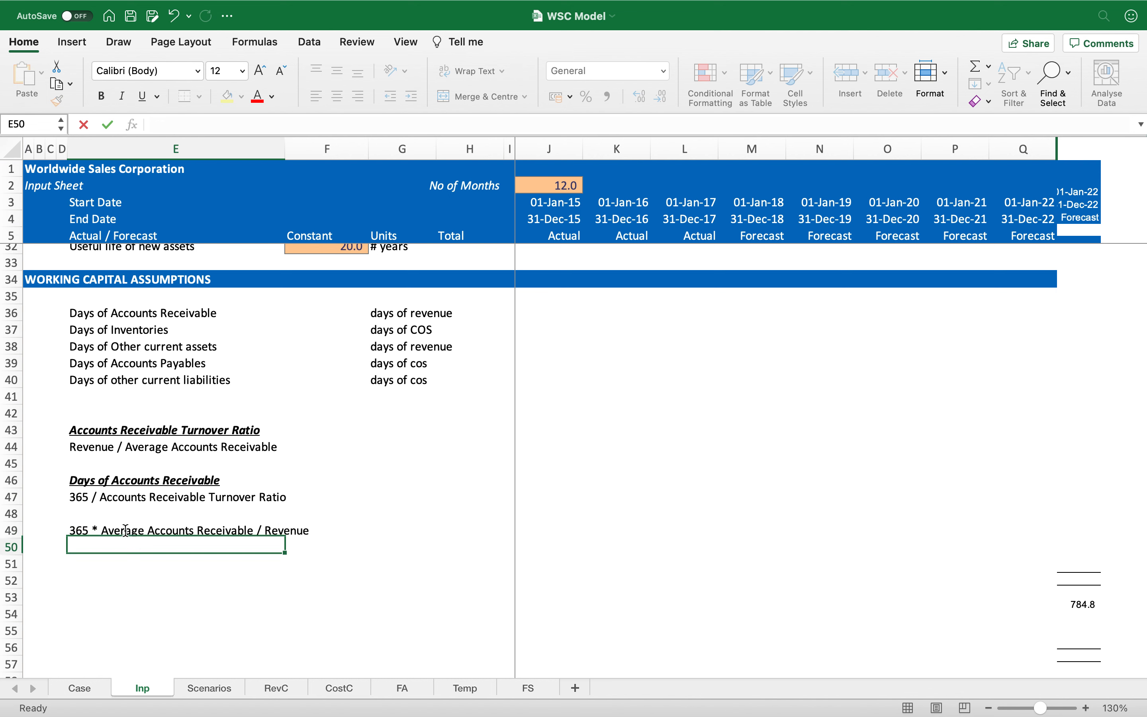
pyautogui.moveTo(124, 714)
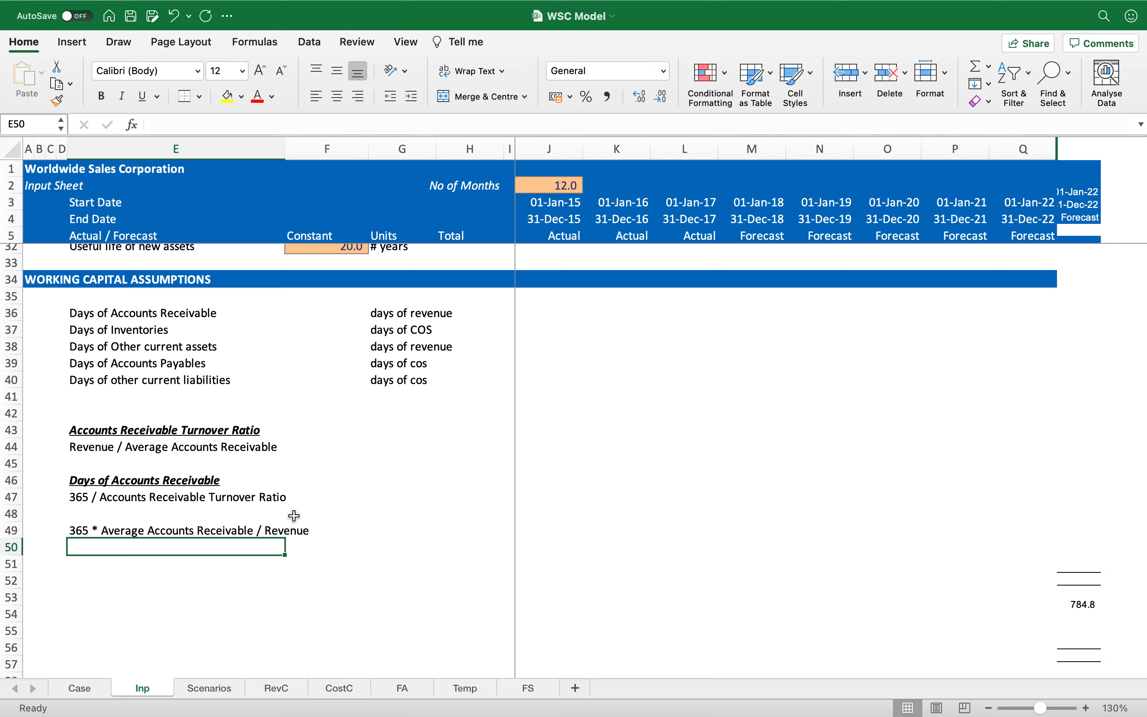
# Write the turnover ratio as a fraction beside its definition, with underlined Revenue in G43 and AR in G44.
pyautogui.click(415, 430)
pyautogui.write('Revenue')
pyautogui.press('Return')
pyautogui.press('Up')
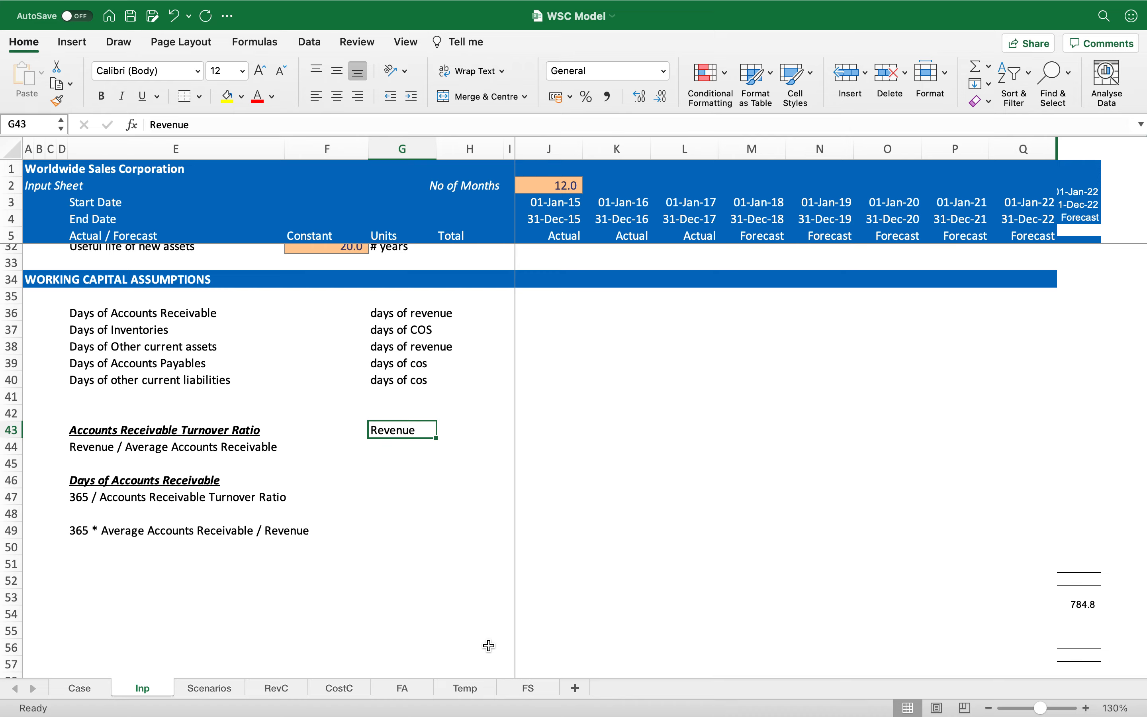
pyautogui.press('super+u')
pyautogui.press('Return')
pyautogui.write('AR')
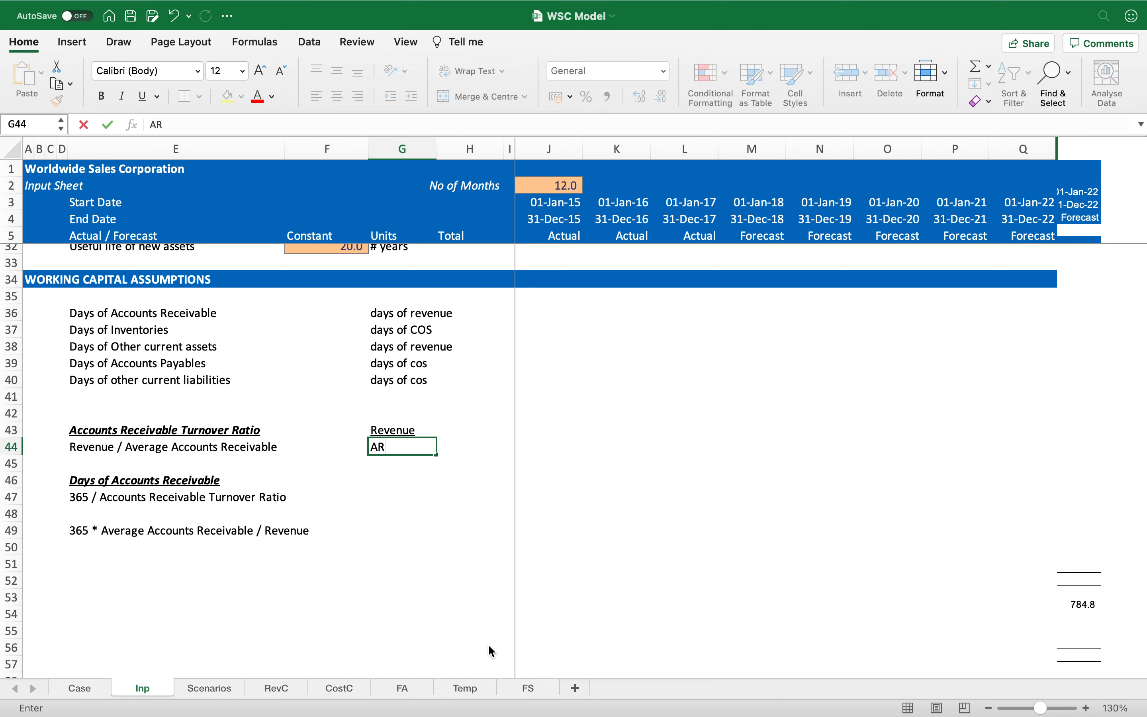
pyautogui.press('Return')
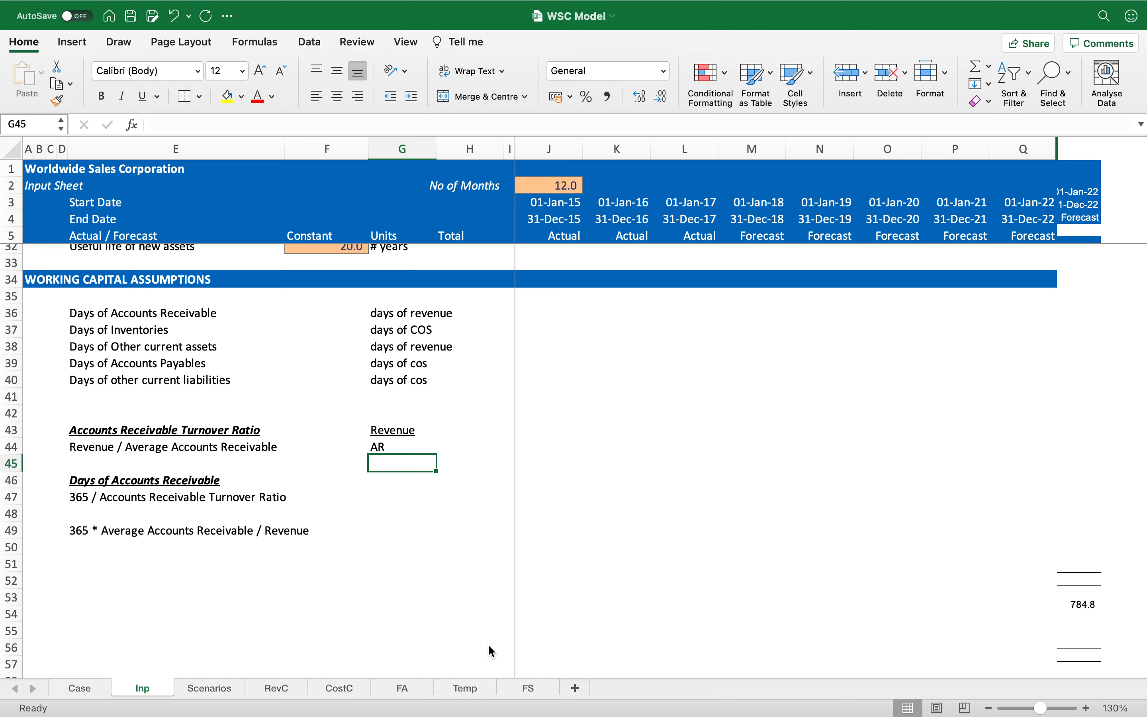
# Enter 365 in G46 as the numerator of the Days of Accounts Receivable fraction and underline it.
pyautogui.press('Down')
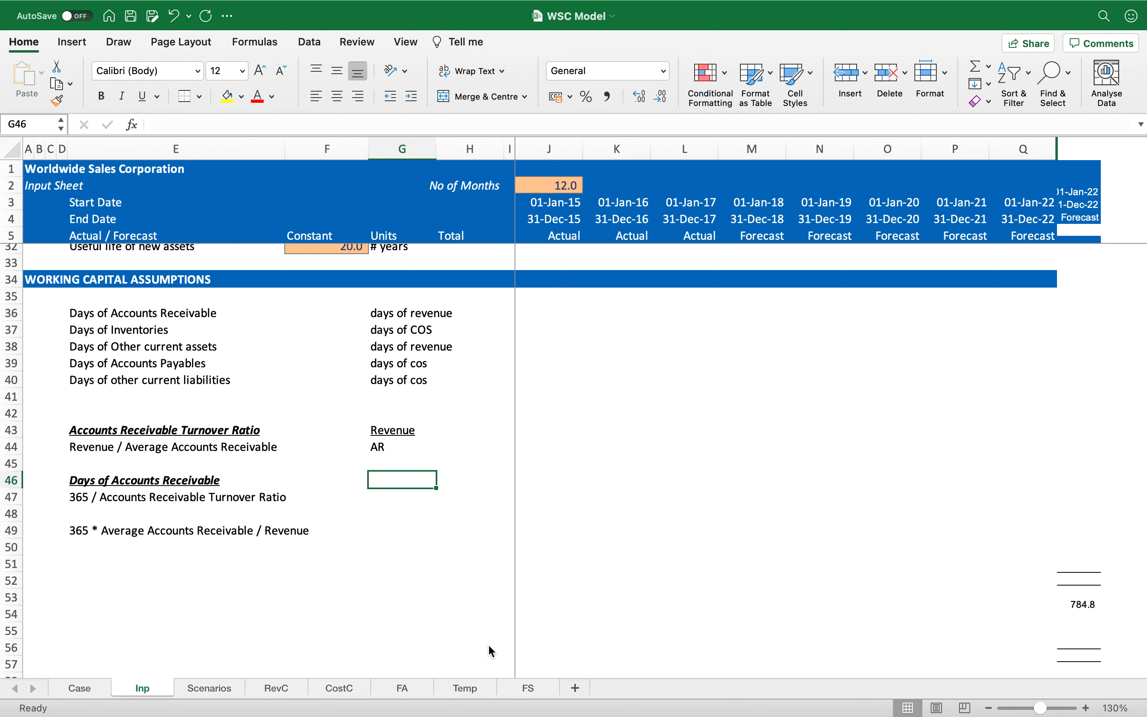
pyautogui.write('365')
pyautogui.press('Return')
pyautogui.press('Up')
pyautogui.press('cmd+u')
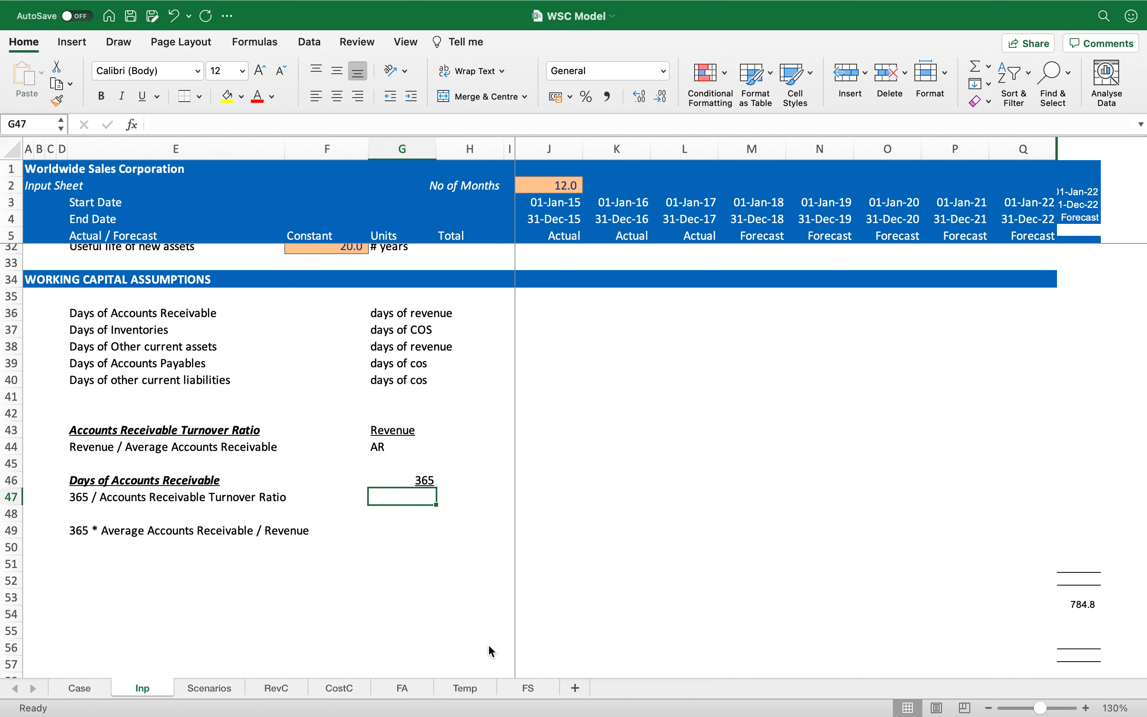
# Complete the fraction's denominator with underlined Revenue in G47 and AR without underline in G48.
pyautogui.write('Revenue')
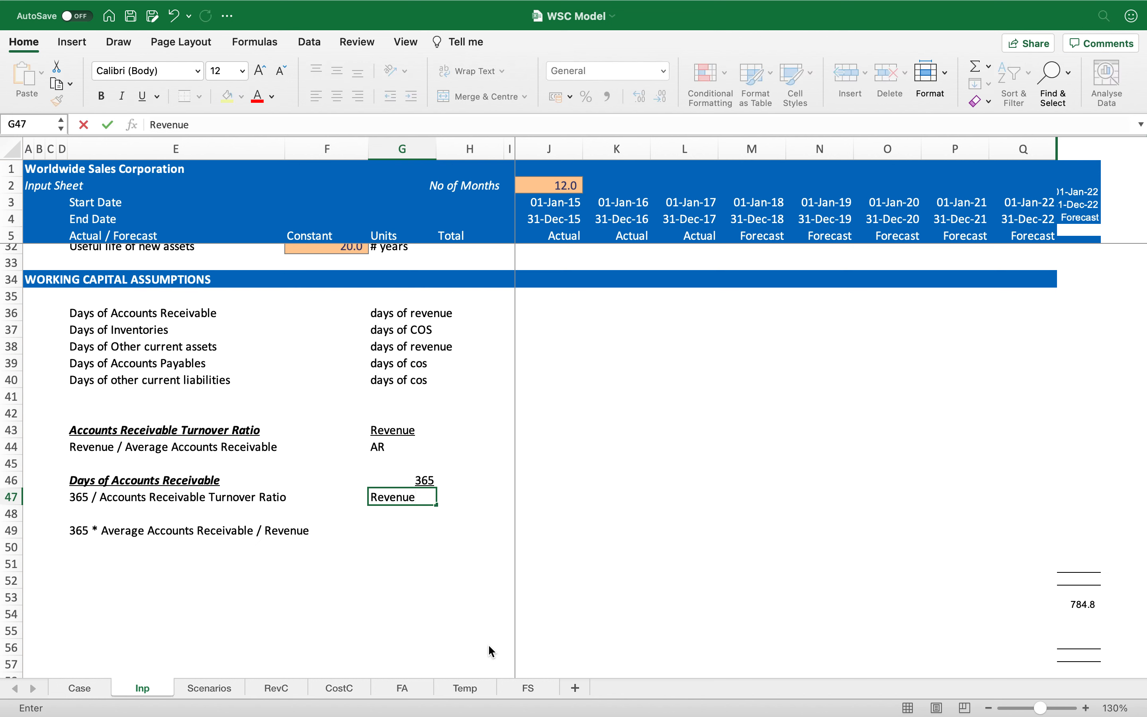
pyautogui.press('super+u')
pyautogui.press('Return')
pyautogui.press('Up')
pyautogui.press('Return')
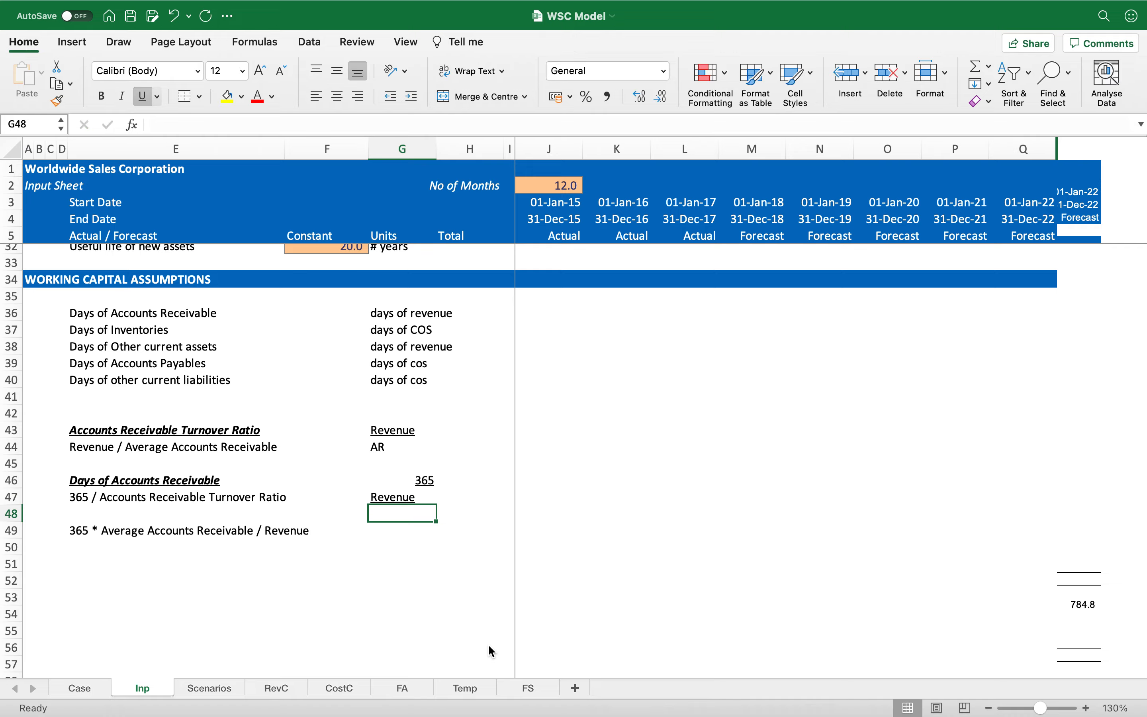
pyautogui.write('AR')
pyautogui.press('Return')
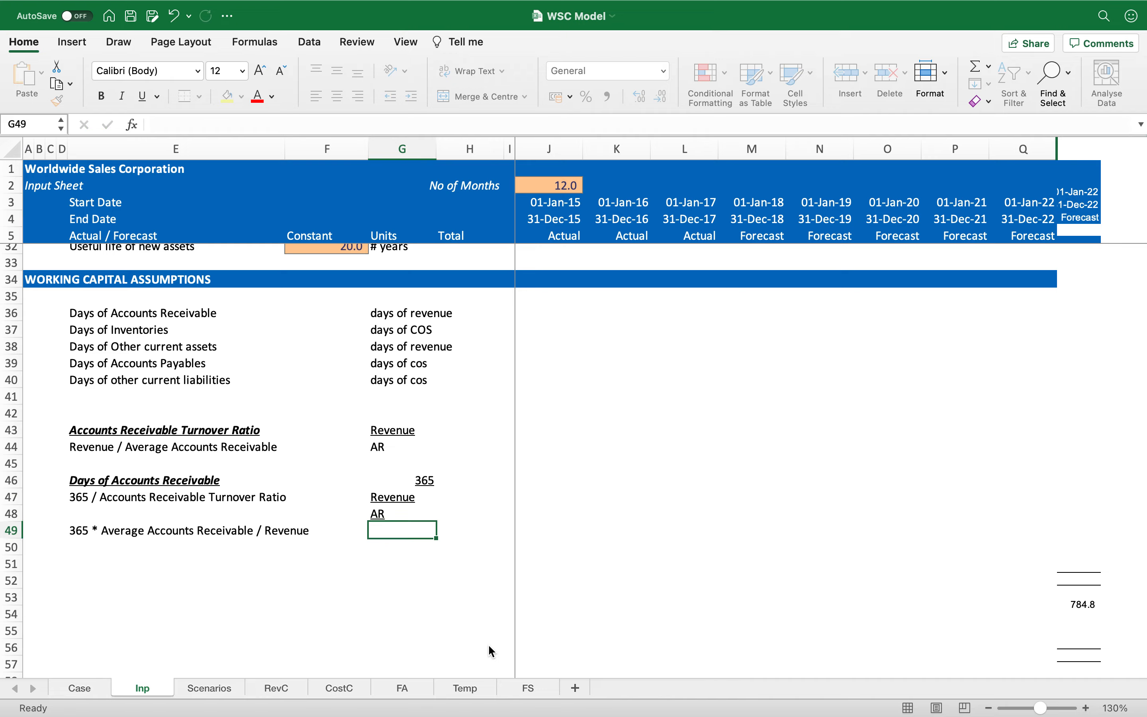
pyautogui.press('Up')
pyautogui.press('cmd+u')
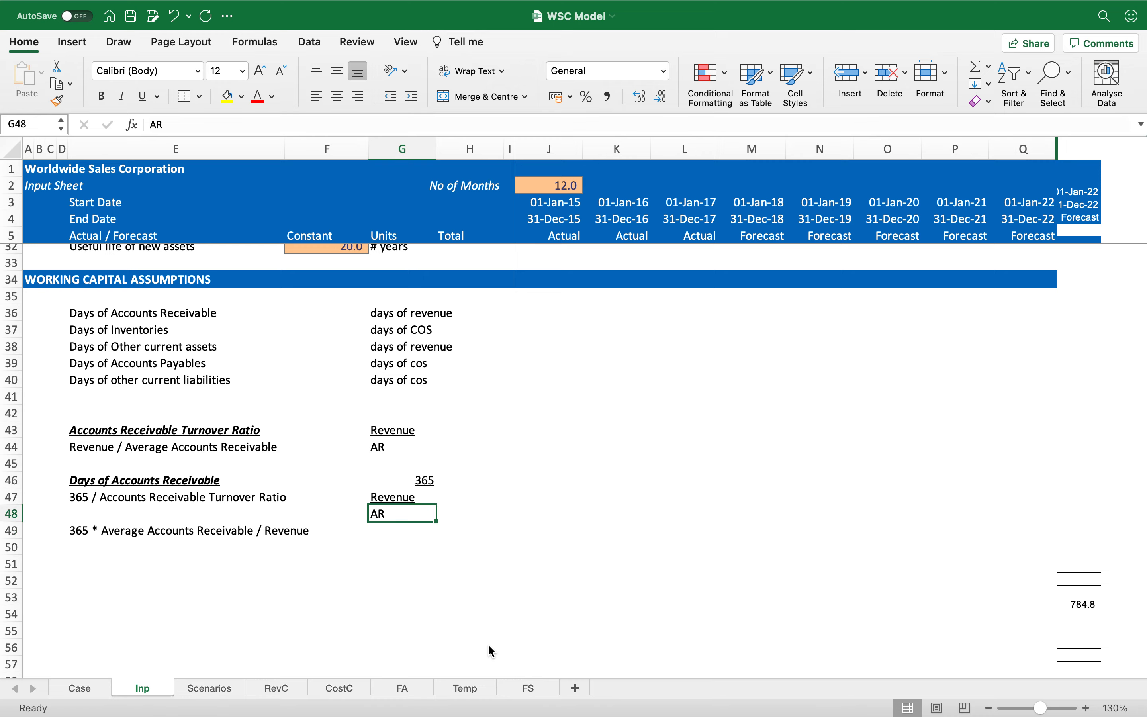
pyautogui.press('Return')
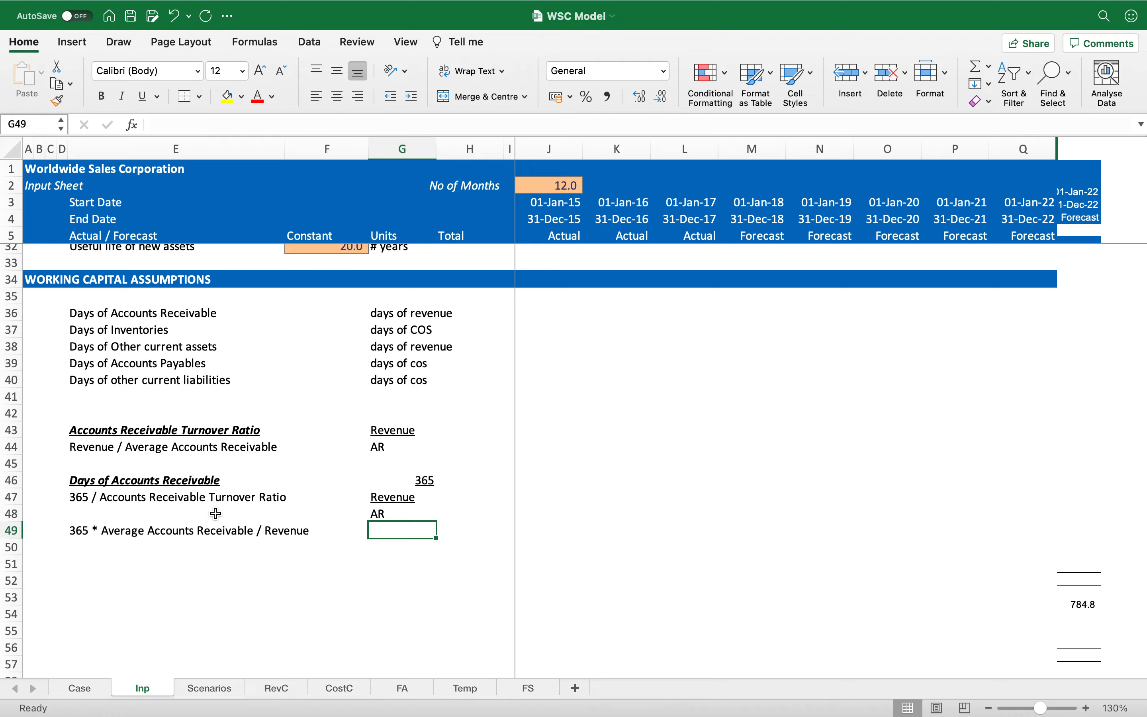
# Clear all the explanatory notes by selecting entire rows 41 to 49 and deleting their contents.
pyautogui.click(88, 531)
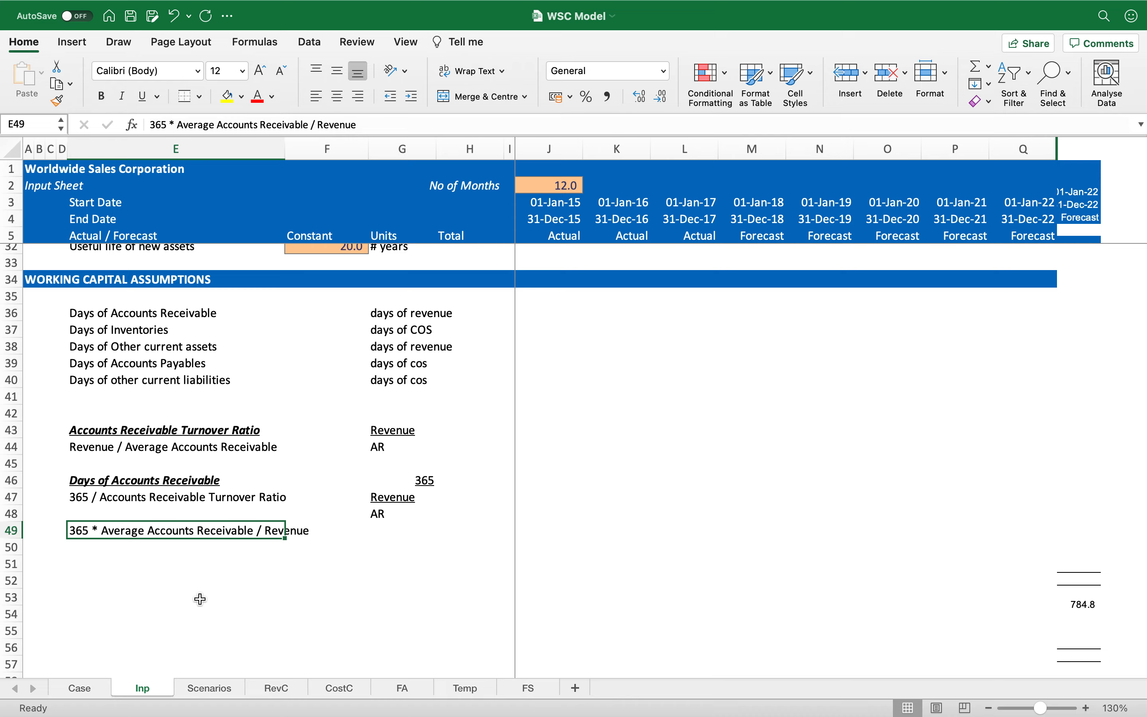
pyautogui.hotkey('shift', 'space')
pyautogui.hotkey('shift', 'Up')
pyautogui.hotkey('shift', 'Up')
pyautogui.hotkey('shift', 'Up')
pyautogui.hotkey('shift', 'Up')
pyautogui.hotkey('shift', 'Up')
pyautogui.hotkey('shift', 'Up')
pyautogui.hotkey('shift', 'Up')
pyautogui.hotkey('shift', 'Up')
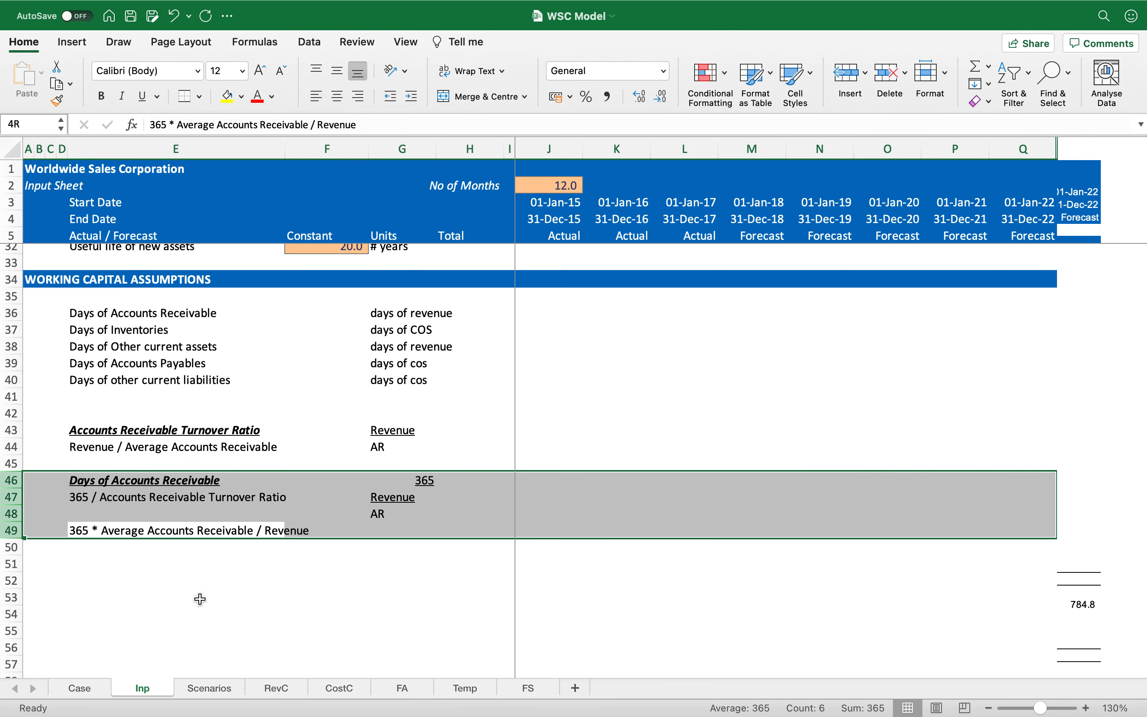
pyautogui.press('Delete')
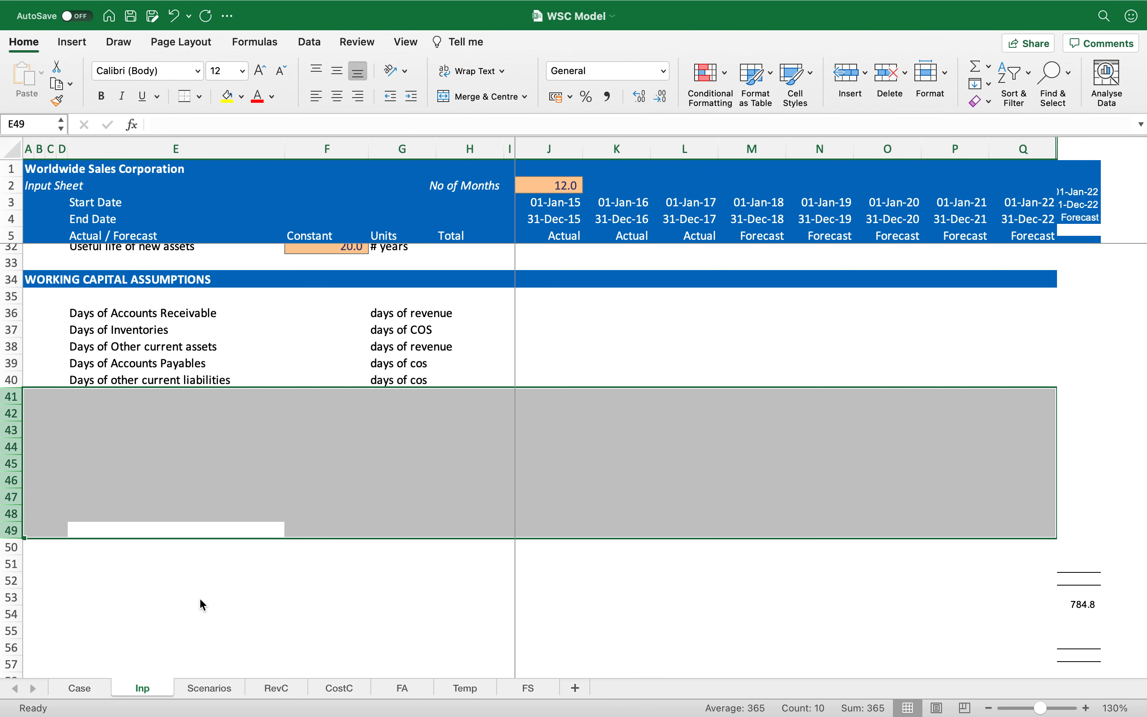
pyautogui.press('Up')
pyautogui.press('Up')
pyautogui.press('Up')
pyautogui.press('Up')
pyautogui.press('Up')
pyautogui.press('Up')
pyautogui.press('Up')
pyautogui.press('Up')
pyautogui.press('Up')
pyautogui.press('Up')
pyautogui.press('Up')
pyautogui.press('Up')
pyautogui.press('Up')
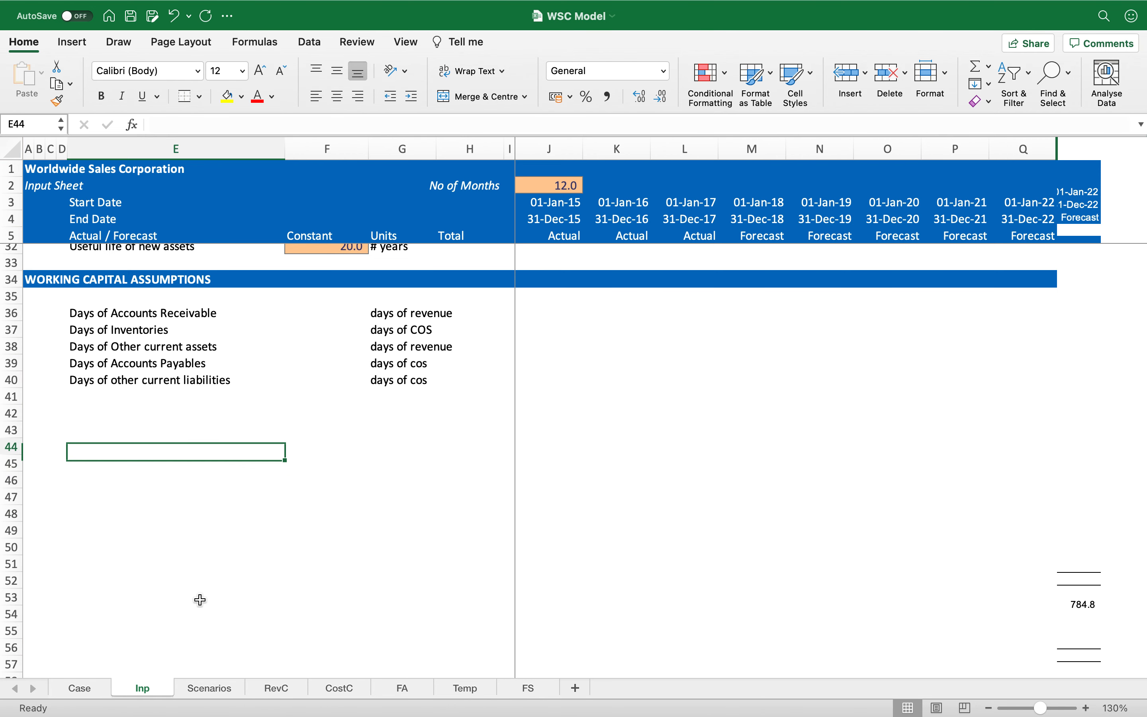
pyautogui.press('Right')
pyautogui.press('Right')
pyautogui.press('Right')
pyautogui.press('Right')
pyautogui.press('Right')
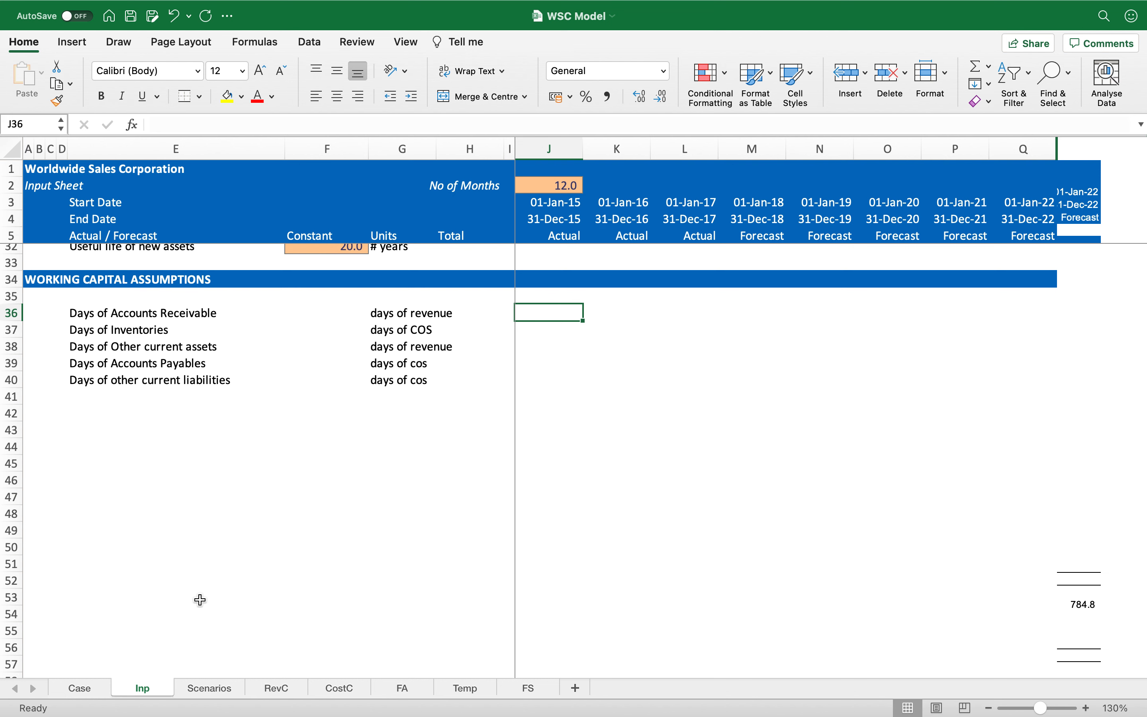
pyautogui.hotkey('shift', 'Down')
pyautogui.hotkey('shift', 'Down')
pyautogui.hotkey('shift', 'Down')
pyautogui.hotkey('shift', 'Down')
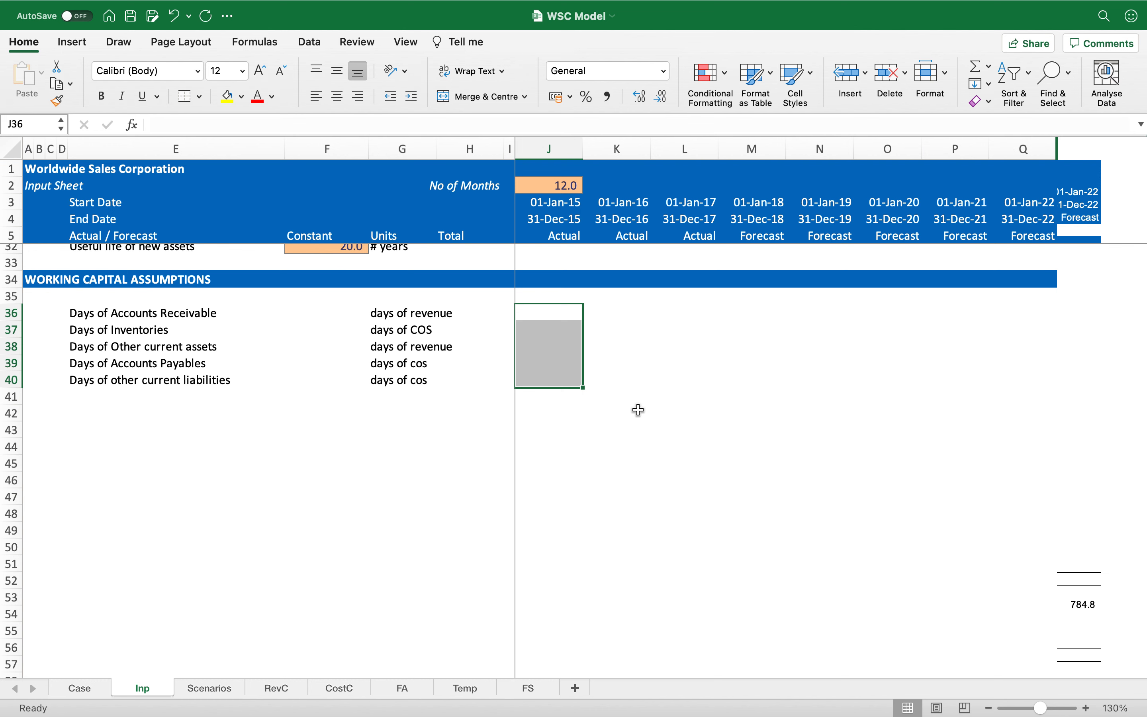
# Grey out the 2015 cells J36:J40 of the working capital assumptions by copying the greyed CAPEX cell J30 onto them.
pyautogui.scroll(3, 638, 409)
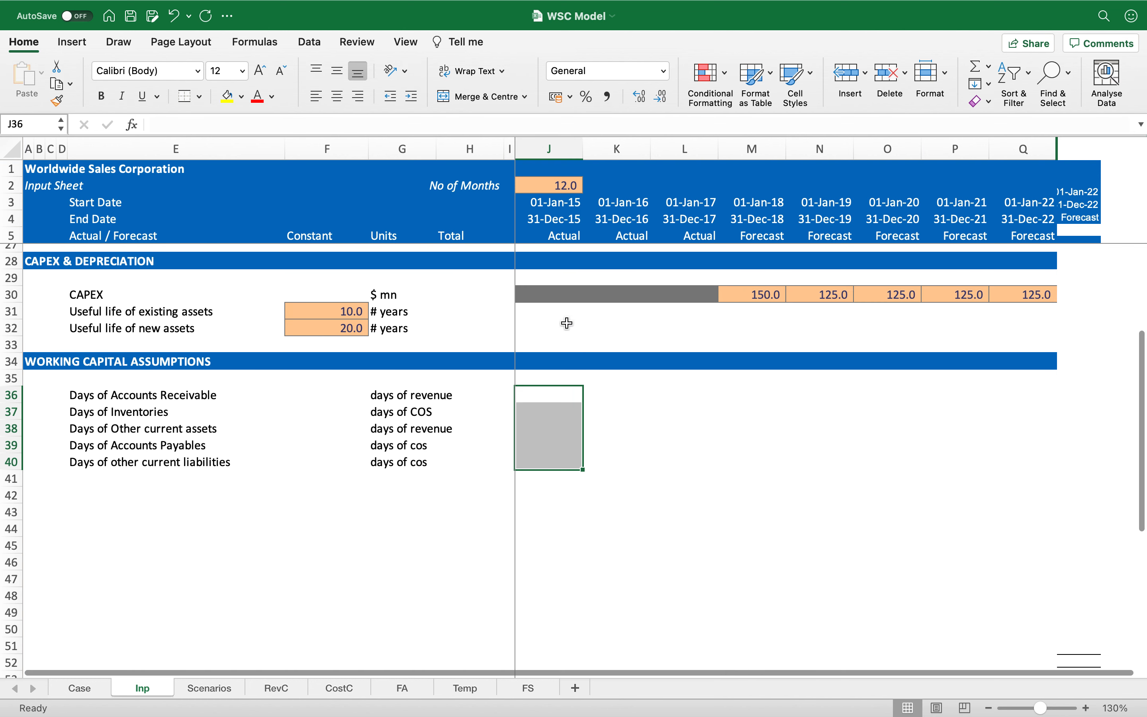
pyautogui.click(568, 311)
pyautogui.click(566, 297)
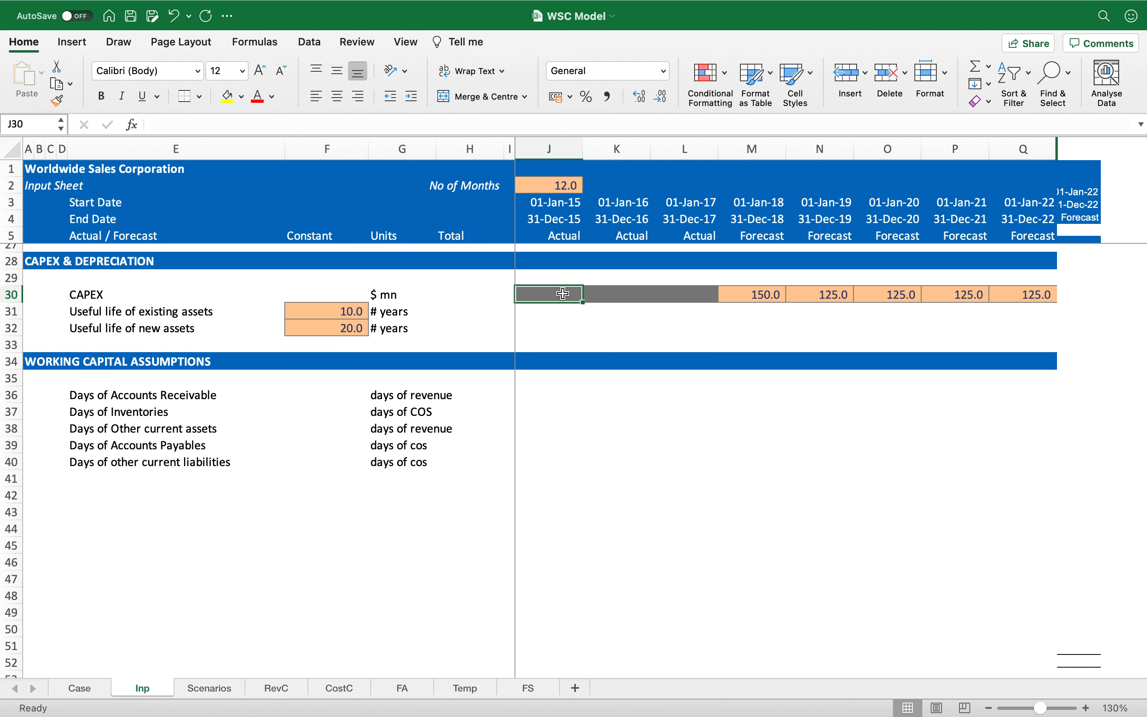
pyautogui.press('cmd+c')
pyautogui.press('Down')
pyautogui.press('Down')
pyautogui.press('Down')
pyautogui.press('Down')
pyautogui.press('Down')
pyautogui.press('Down')
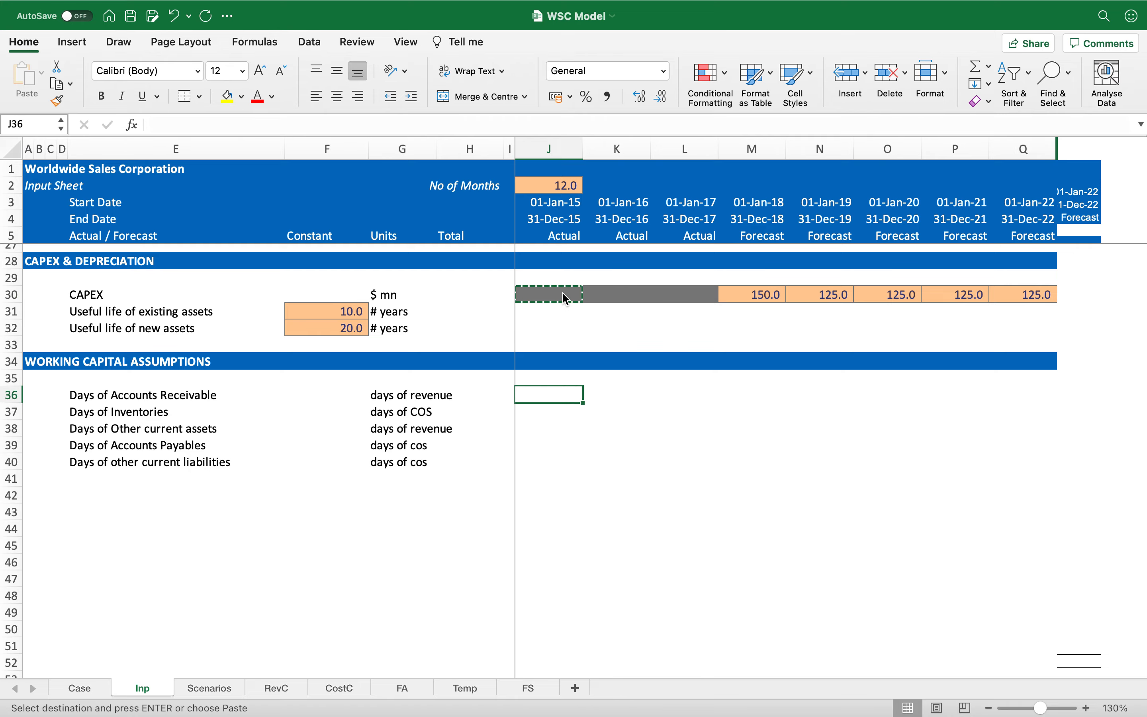
pyautogui.hotkey('shift', 'Down')
pyautogui.hotkey('shift', 'Down')
pyautogui.hotkey('shift', 'Down')
pyautogui.hotkey('shift', 'Down')
pyautogui.hotkey('shift', 'Down')
pyautogui.hotkey('shift', 'Up')
pyautogui.press('Return')
# Start the 2016 Days of Accounts Receivable formula in K36 as 365 times the average of FS!J65:K65.
pyautogui.press('Right')
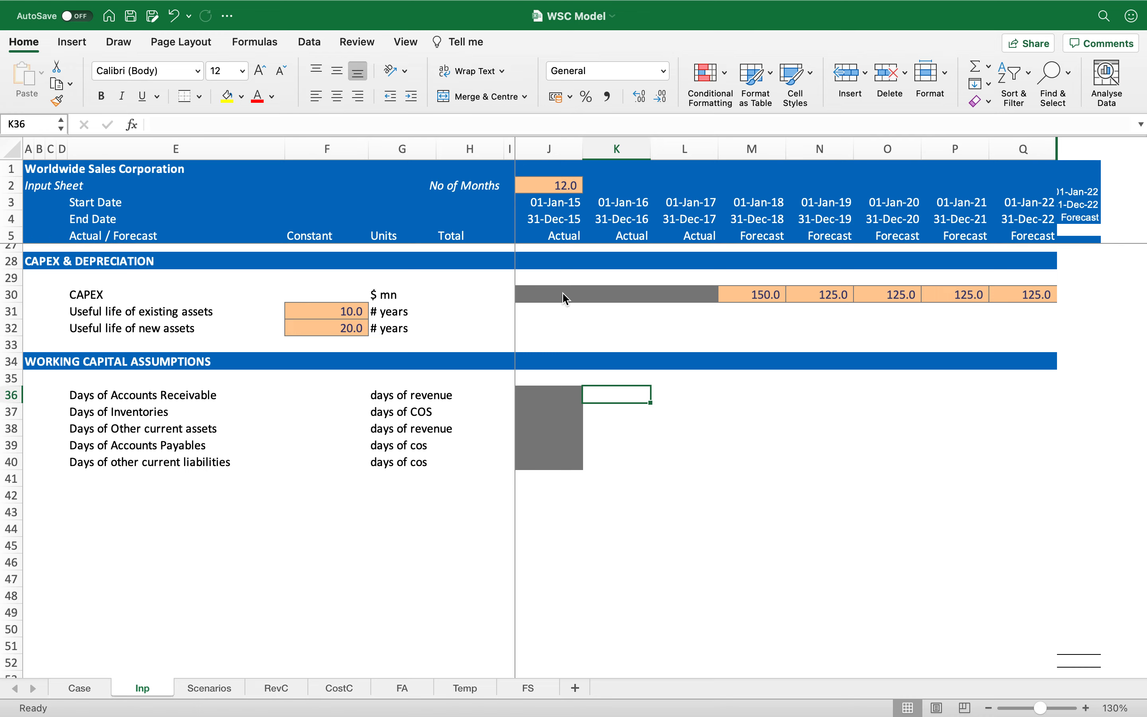
pyautogui.write('=365')
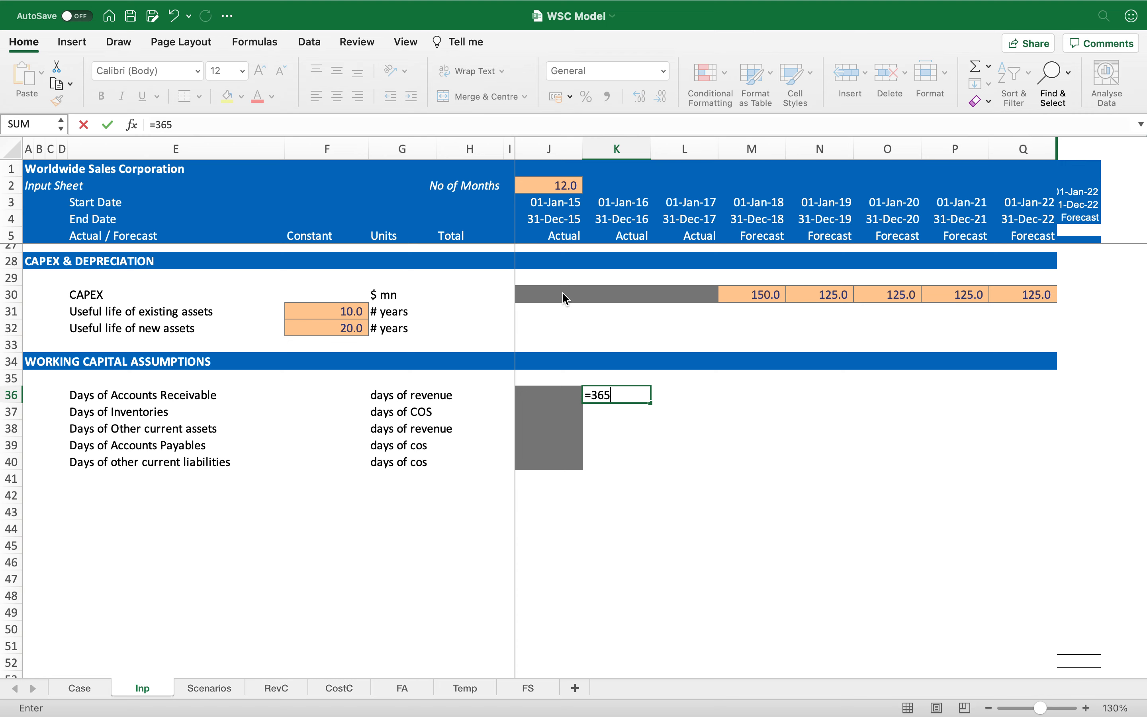
pyautogui.write('* average')
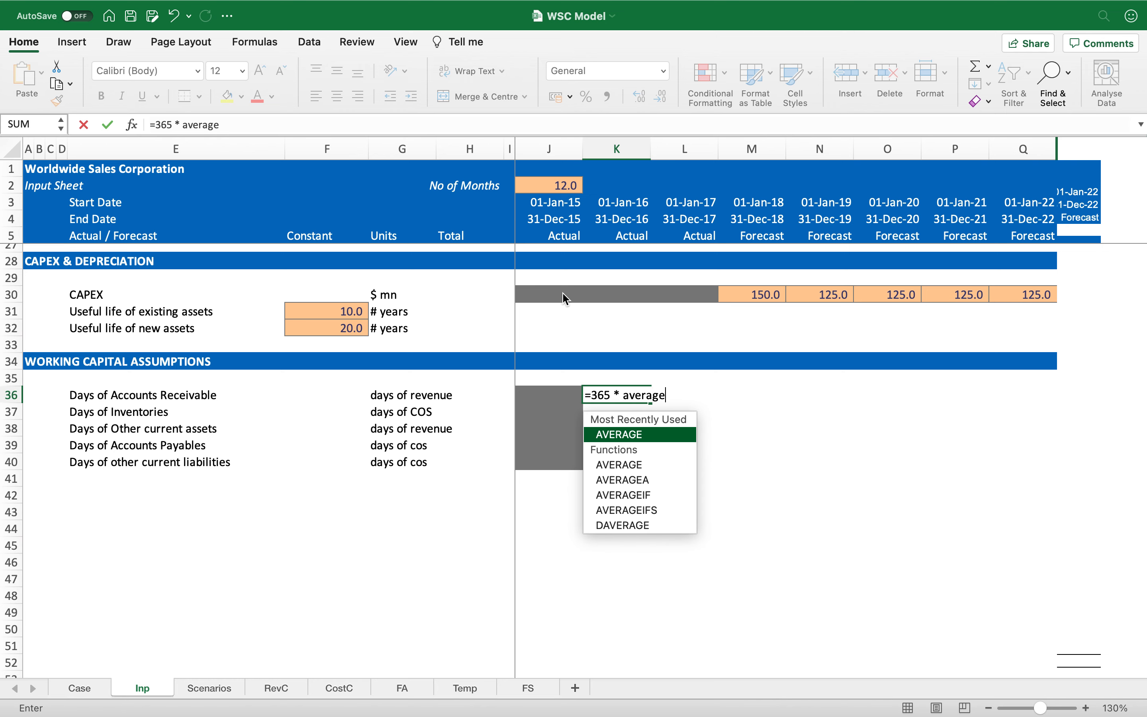
pyautogui.press('Tab')
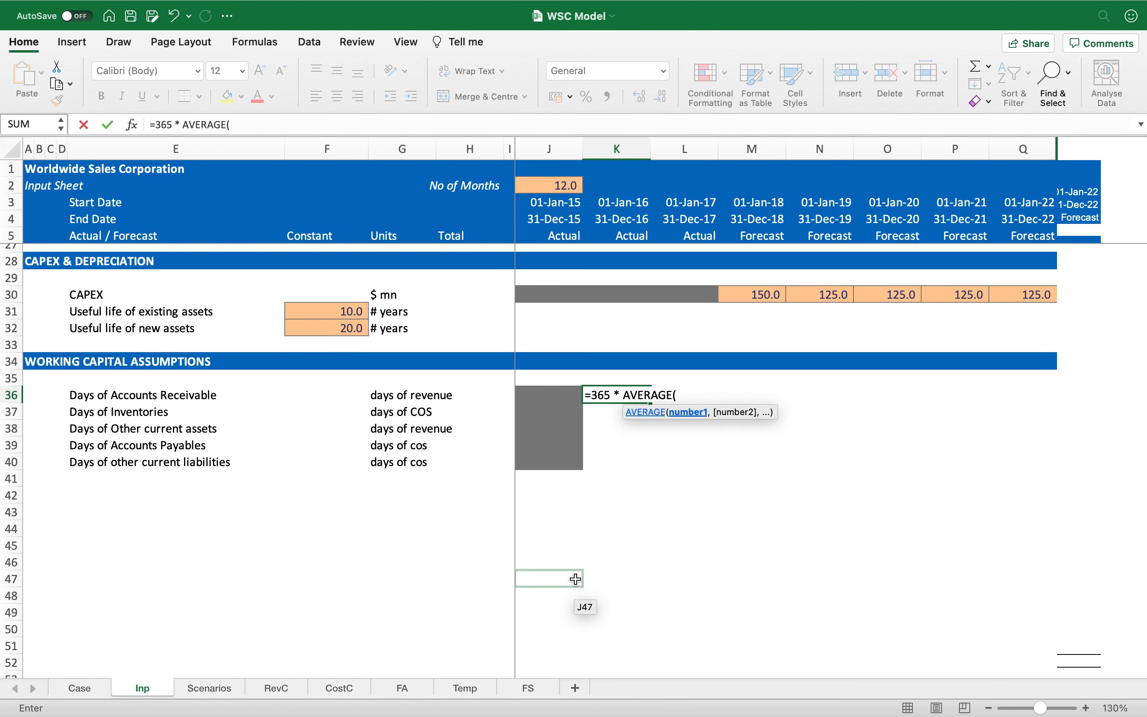
pyautogui.click(529, 689)
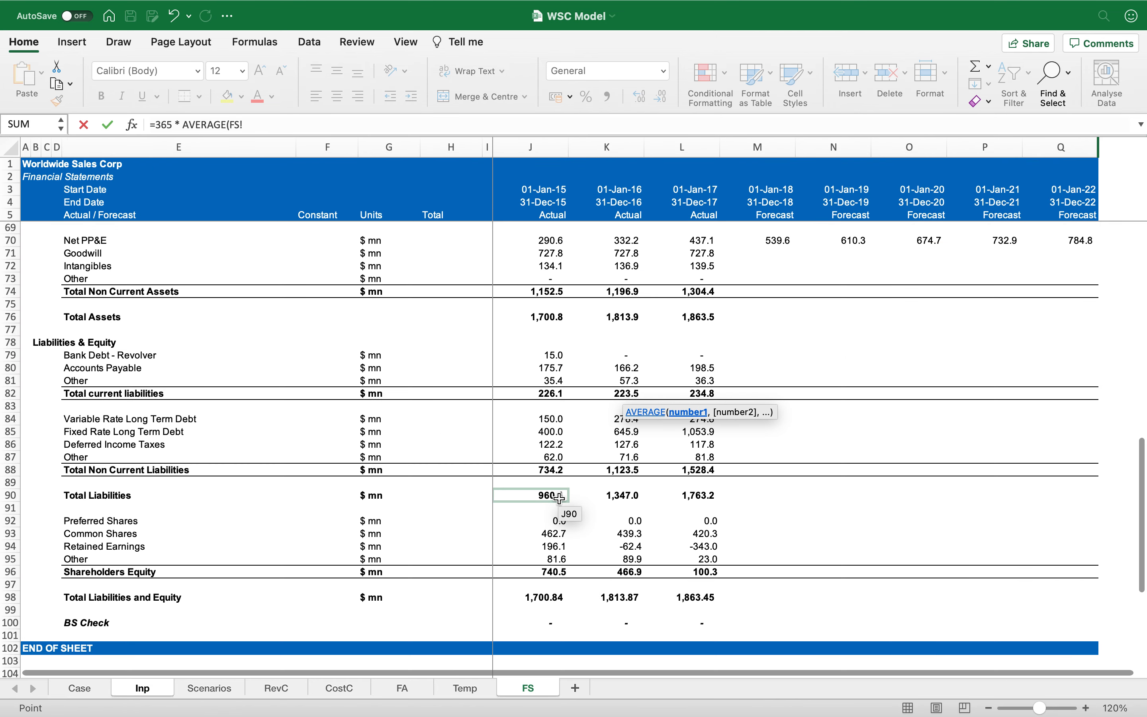
pyautogui.scroll(5, 649, 329)
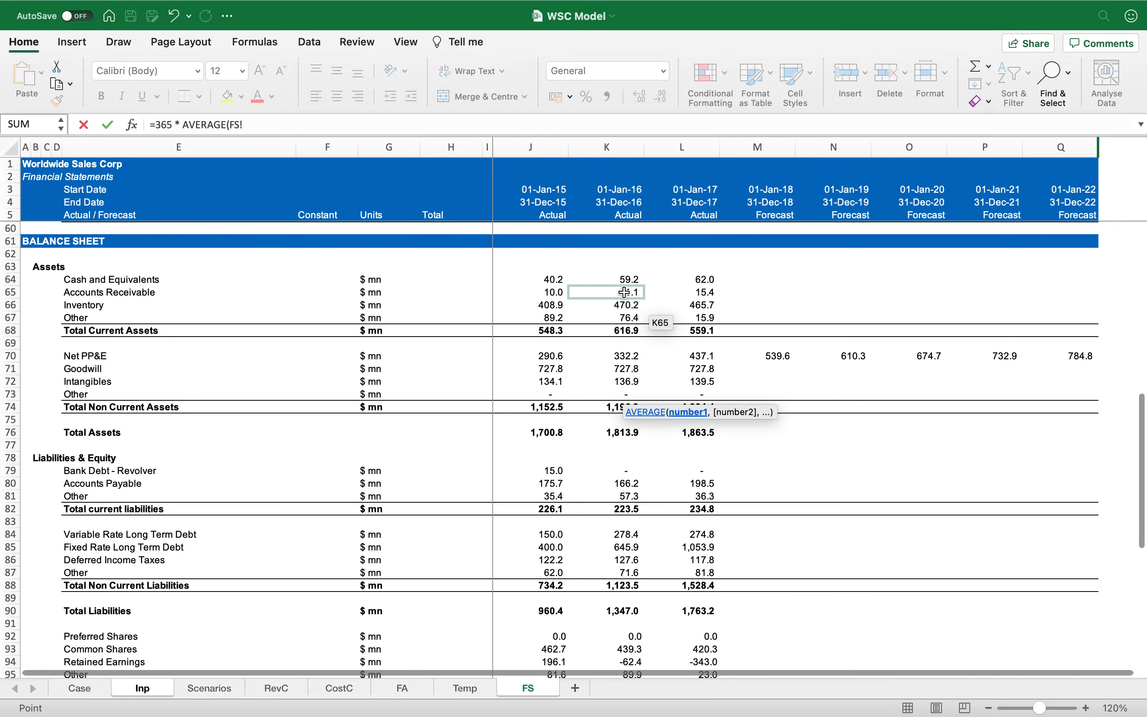
pyautogui.moveTo(553, 292); pyautogui.dragTo(599, 291)
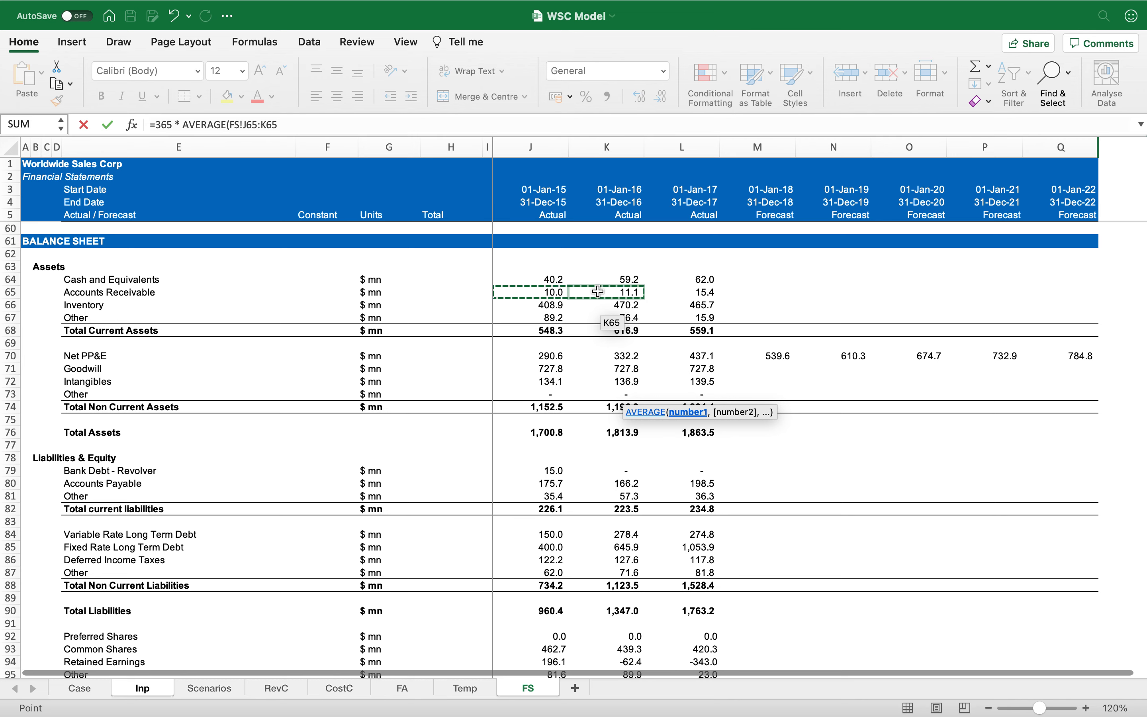
pyautogui.write(')')
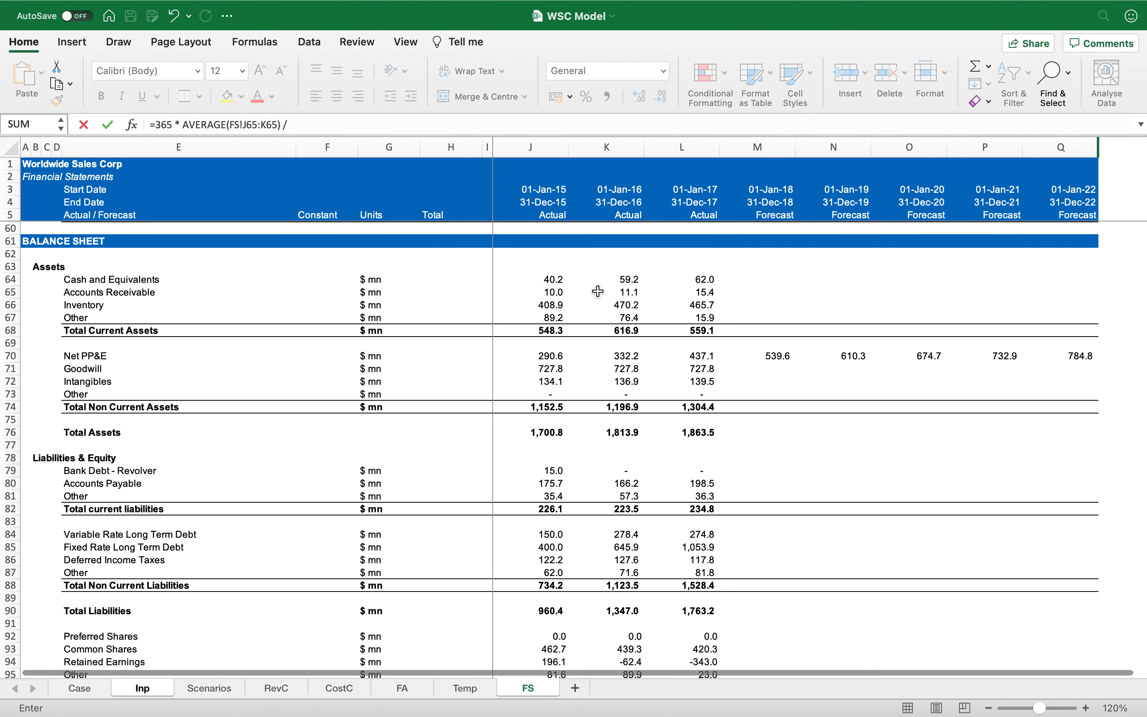
# Complete the K36 formula by dividing by the 2016 revenue in FS!K9.
pyautogui.write(' /')
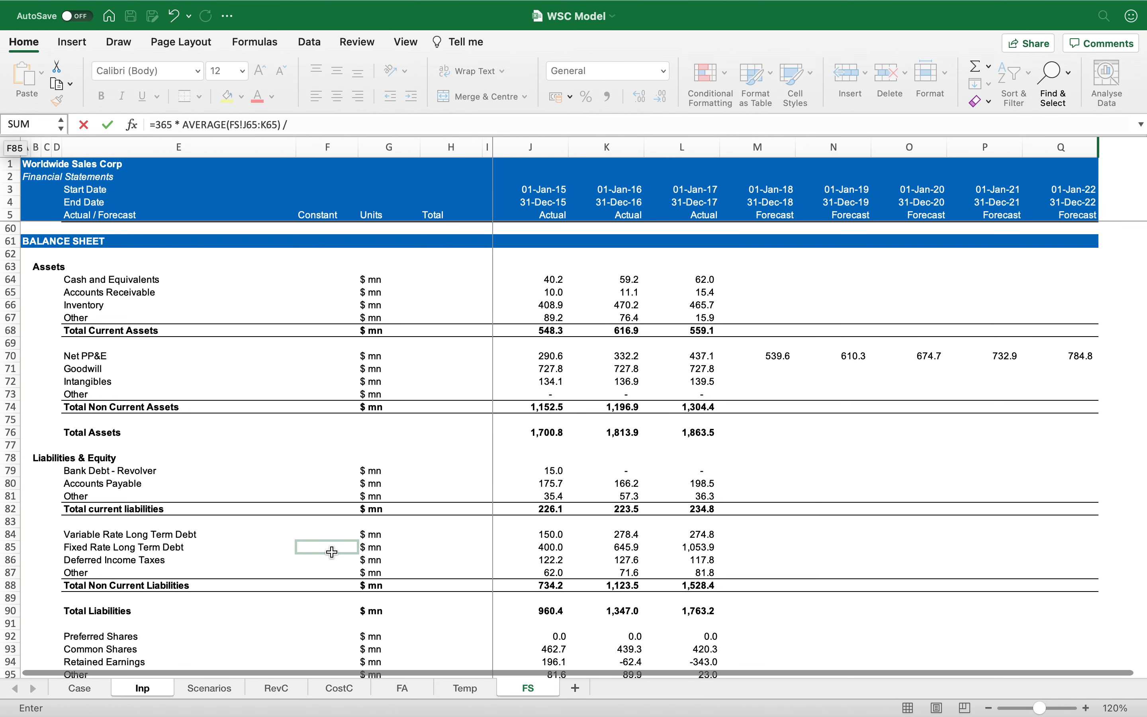
pyautogui.click(289, 689)
pyautogui.scroll(4, 649, 313)
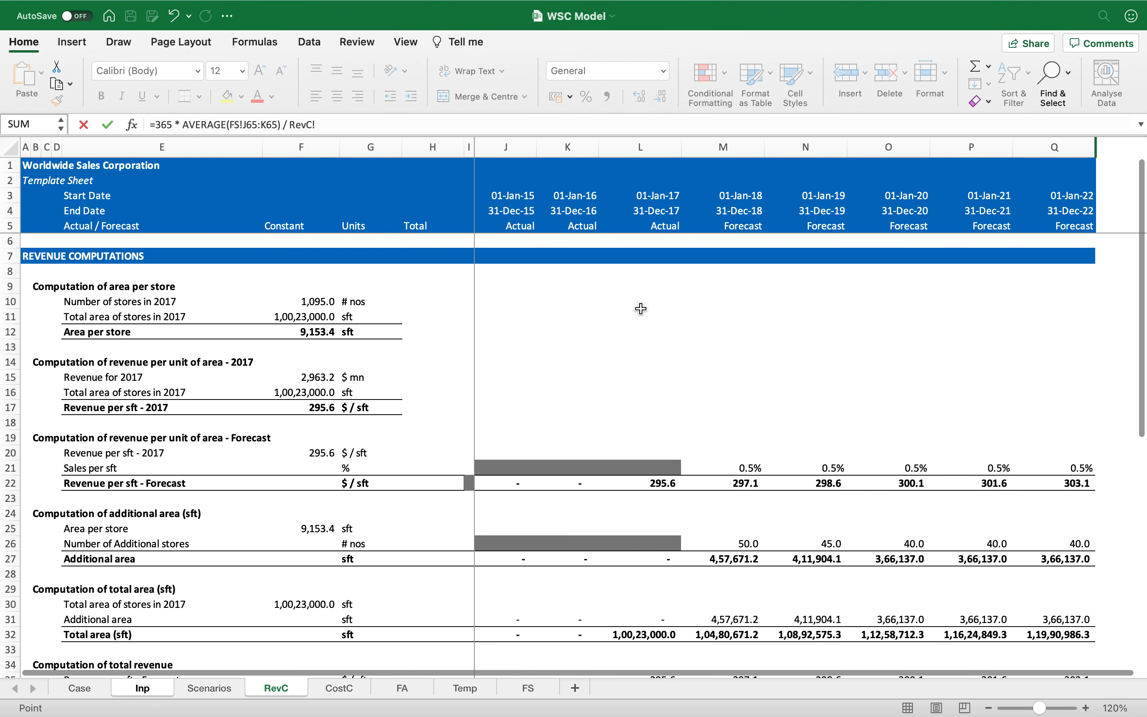
pyautogui.click(527, 689)
pyautogui.scroll(10, 718, 389)
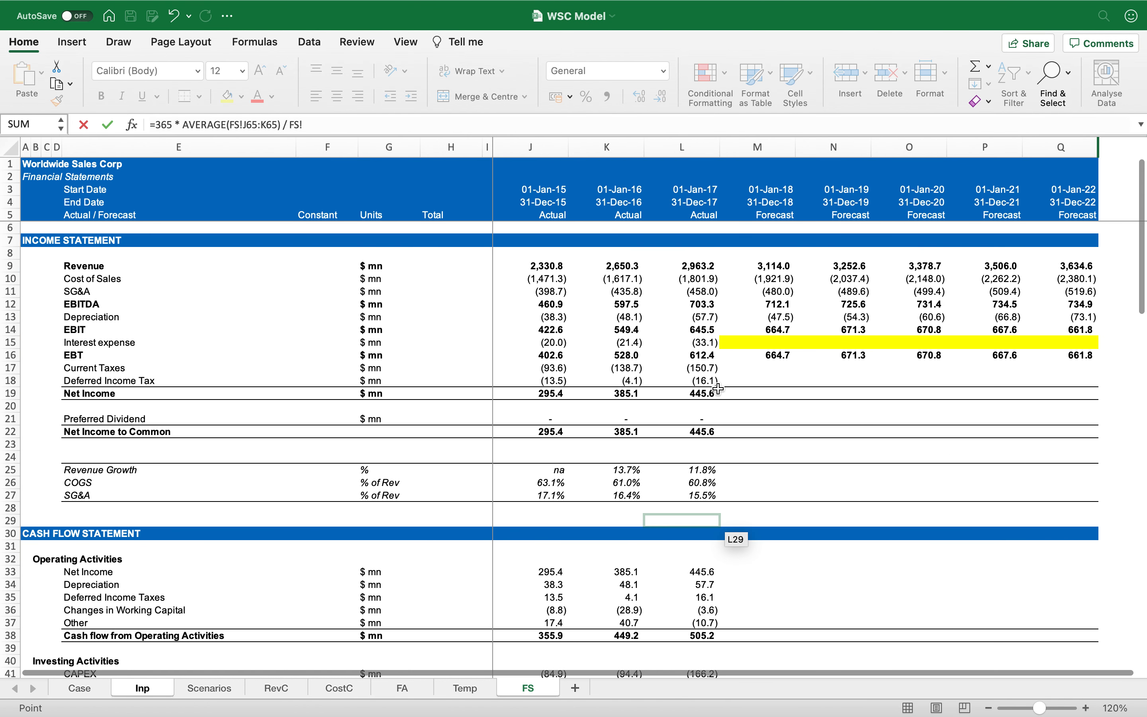
pyautogui.click(623, 269)
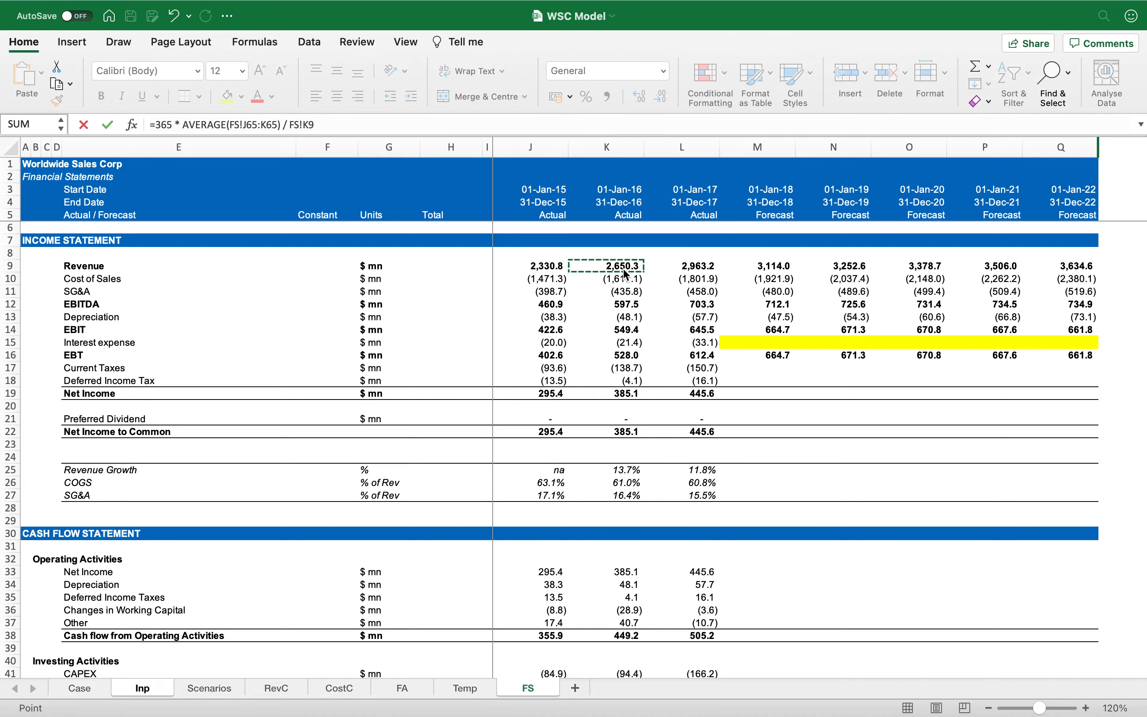
pyautogui.press('Return')
# Format K36 in comma style with one decimal and copy it to L36 for 2017.
pyautogui.press('Up')
pyautogui.click(606, 97)
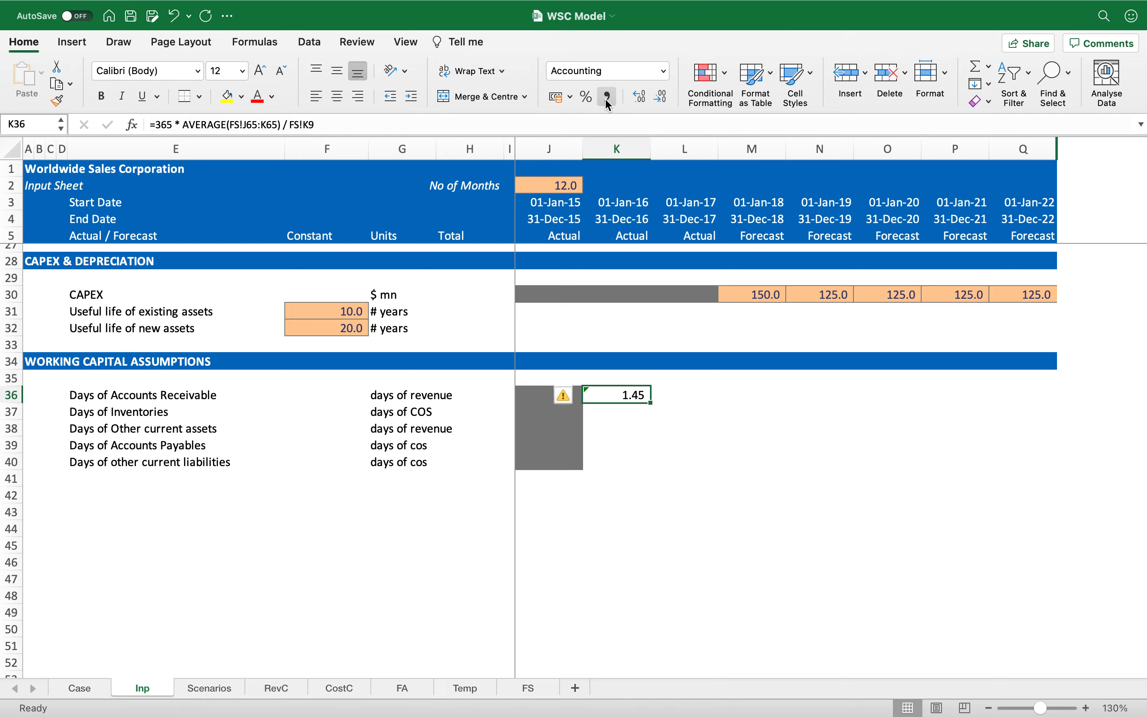
pyautogui.click(666, 98)
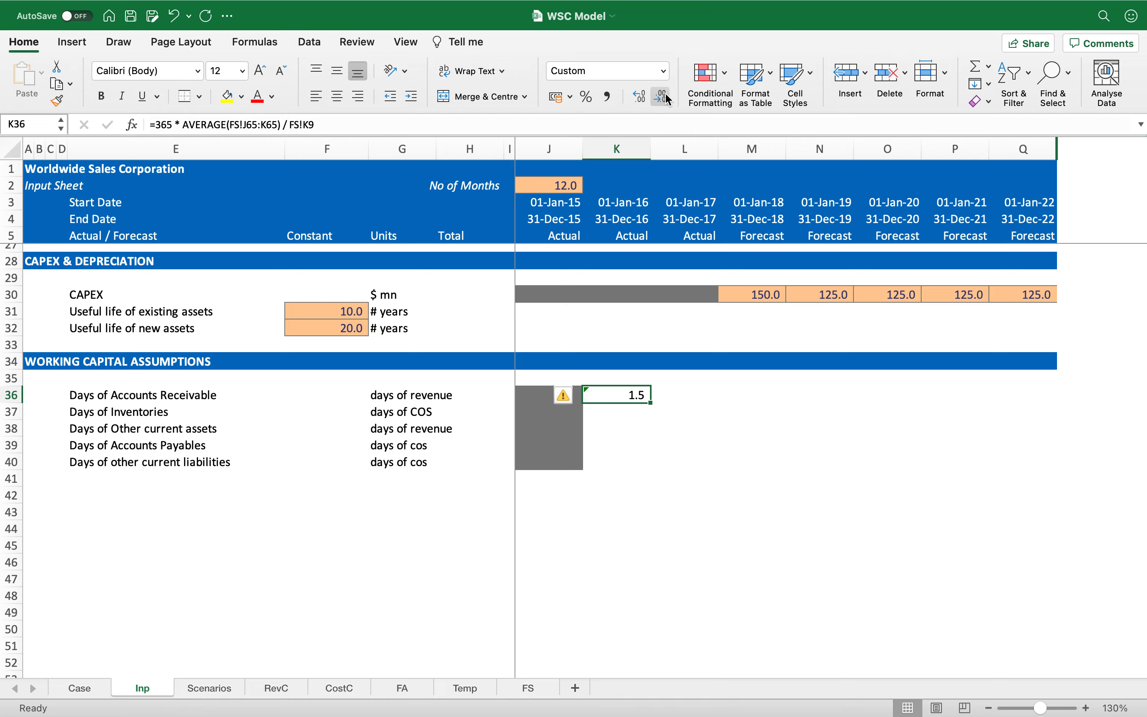
pyautogui.press('Right')
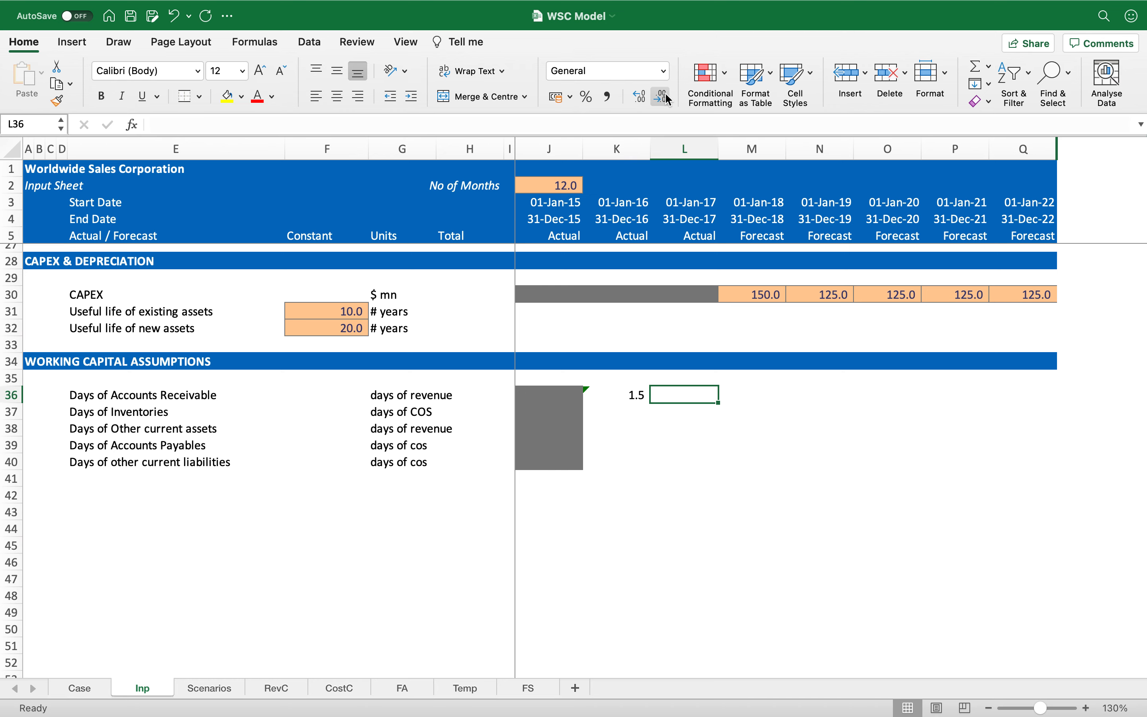
pyautogui.press('Left')
pyautogui.press('super+c')
pyautogui.press('Right')
pyautogui.press('Return')
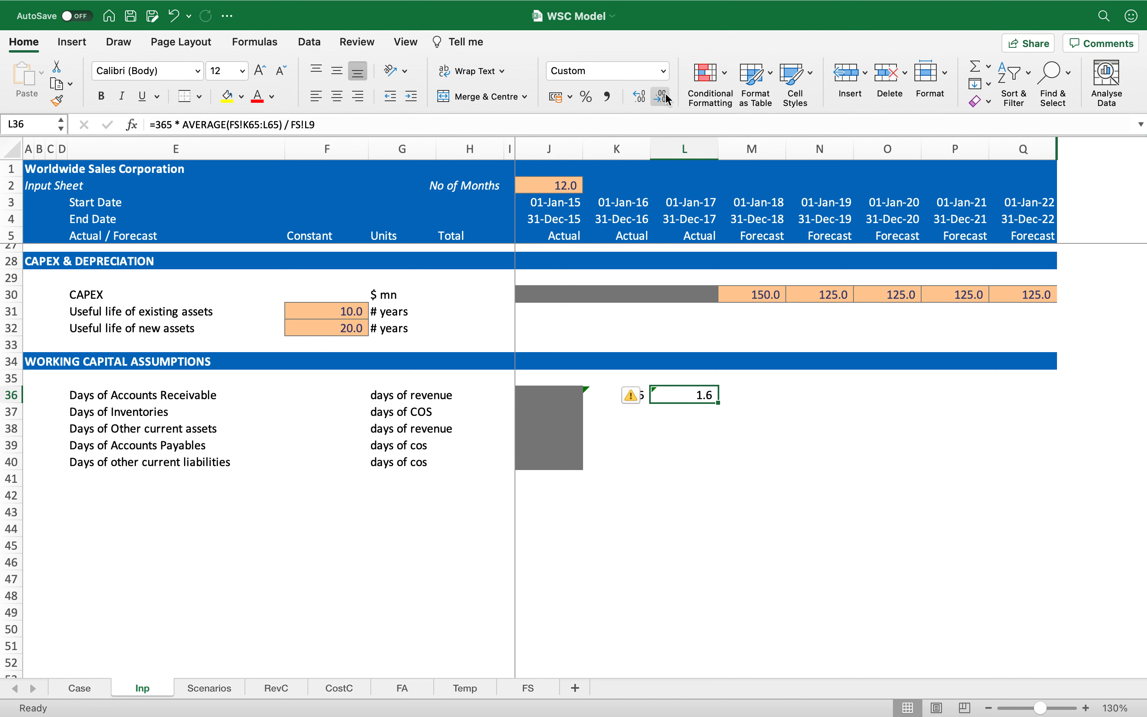
pyautogui.press('Left')
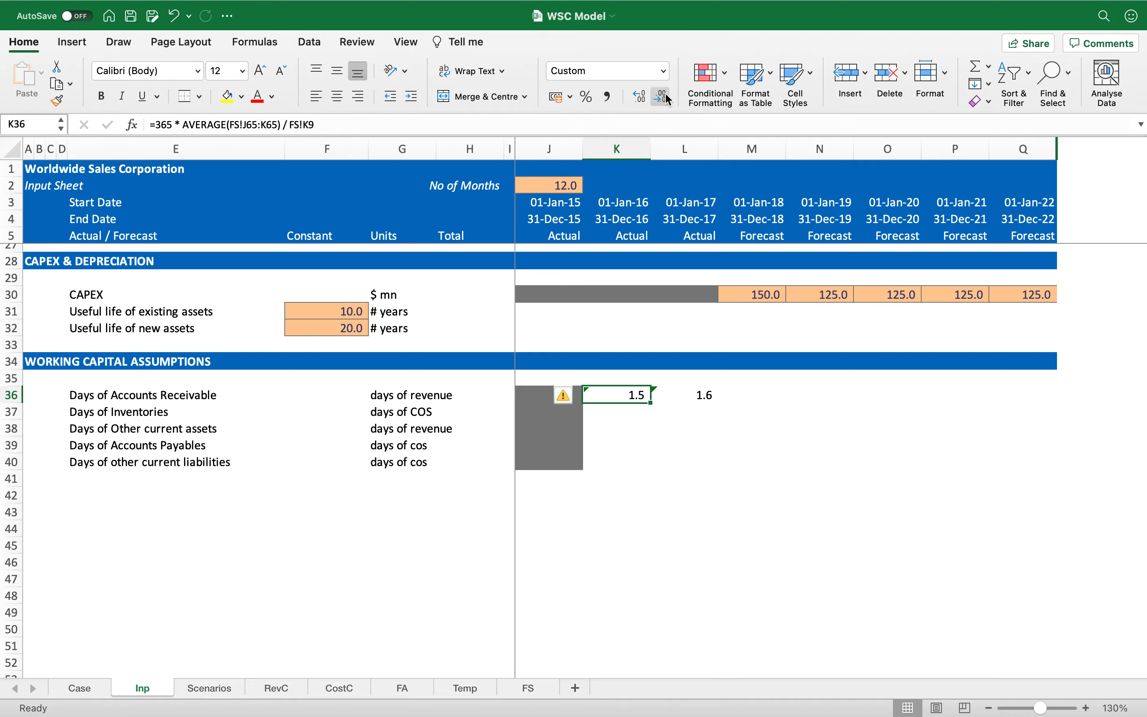
# Carry the orange input-cell formatting of the CAPEX forecast M30:Q30 over to M36:Q36, leaving the cells empty.
pyautogui.press('Right')
pyautogui.press('Right')
pyautogui.press('Up')
pyautogui.press('Up')
pyautogui.press('Up')
pyautogui.press('Up')
pyautogui.press('Up')
pyautogui.press('Up')
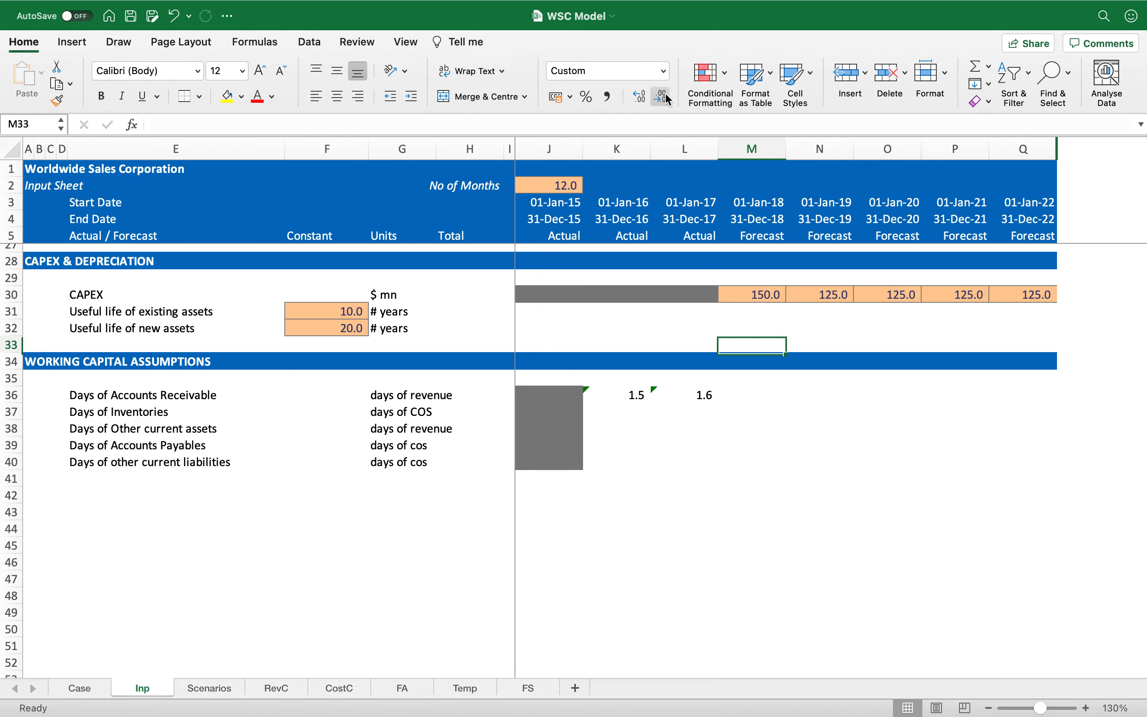
pyautogui.hotkey('ctrl', 'shift', 'Right')
pyautogui.press('super+c')
pyautogui.press('Down')
pyautogui.press('Down')
pyautogui.press('Down')
pyautogui.press('Down')
pyautogui.press('Down')
pyautogui.press('Down')
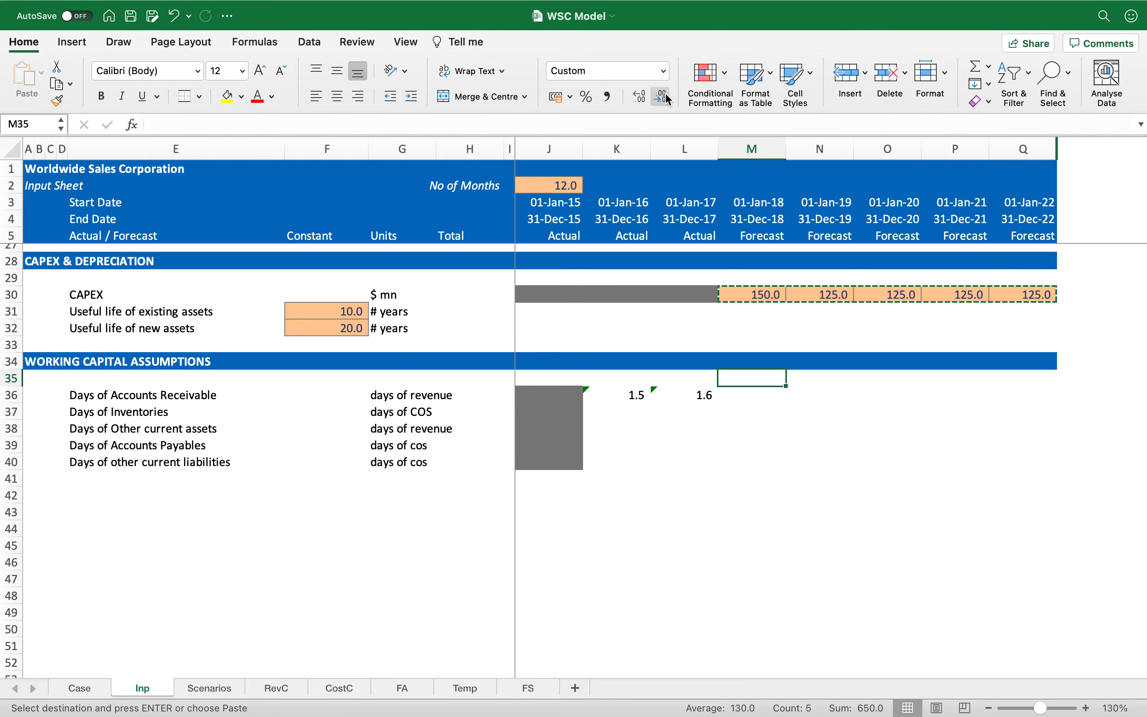
pyautogui.press('Return')
pyautogui.press('super+z')
pyautogui.press('Left')
pyautogui.press('Right')
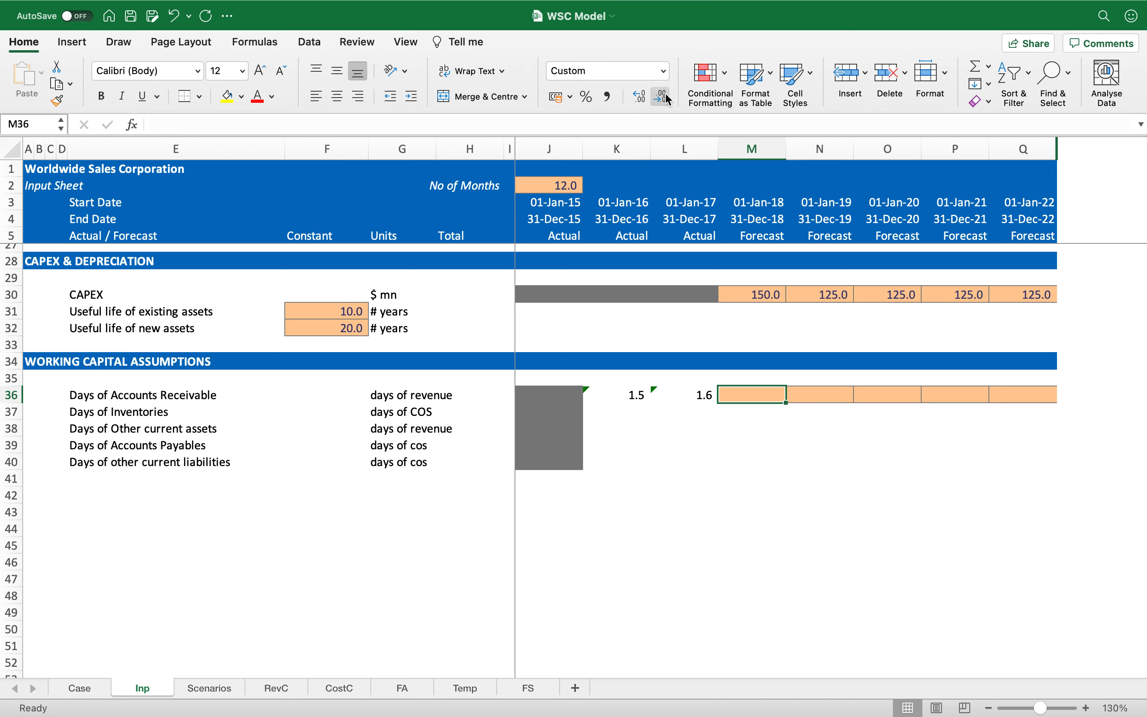
# Enter 2 forecast days of Accounts Receivable in M36 and copy it across to Q36.
pyautogui.write('2')
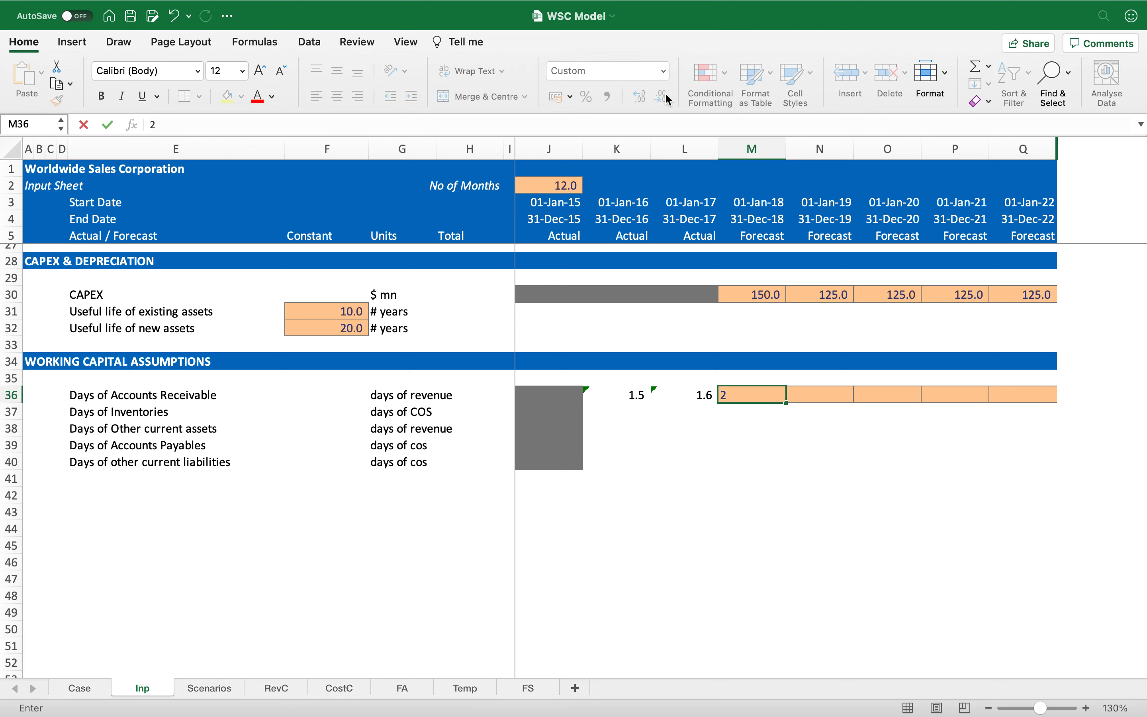
pyautogui.press('Return')
pyautogui.press('Up')
pyautogui.press('super+c')
pyautogui.press('super+shift+Right')
pyautogui.press('Return')
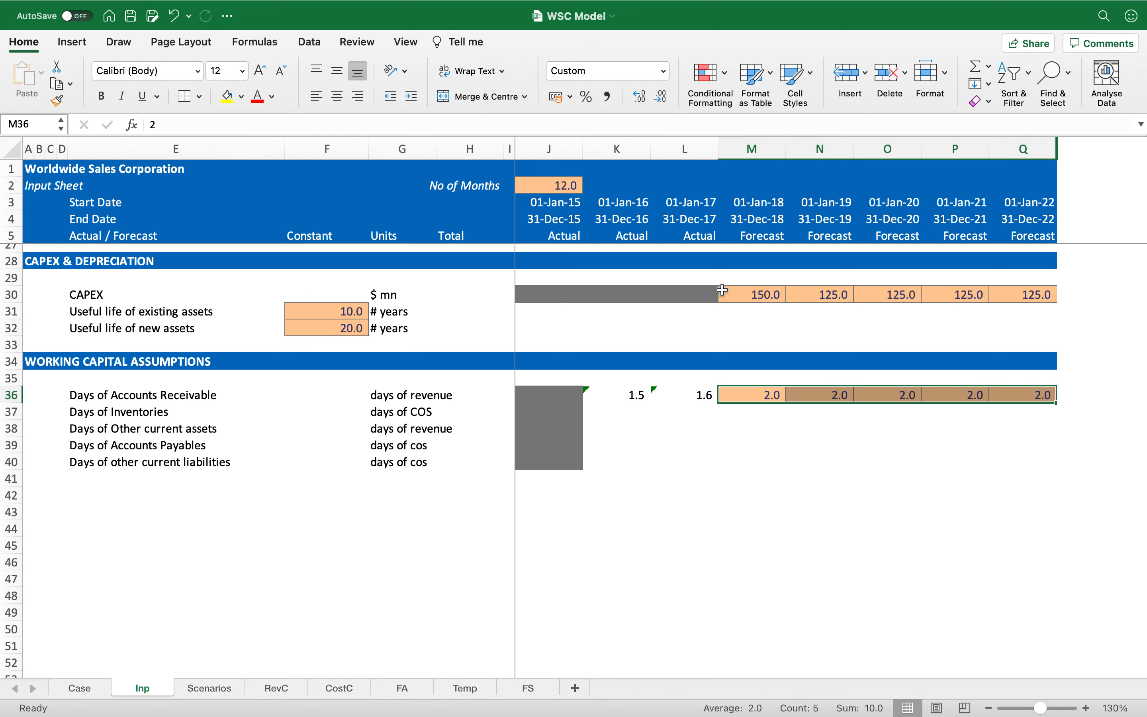
pyautogui.hotkey('shift', 'Left')
pyautogui.hotkey('shift', 'Left')
pyautogui.hotkey('shift', 'Left')
pyautogui.hotkey('shift', 'Left')
pyautogui.hotkey('shift', 'Left')
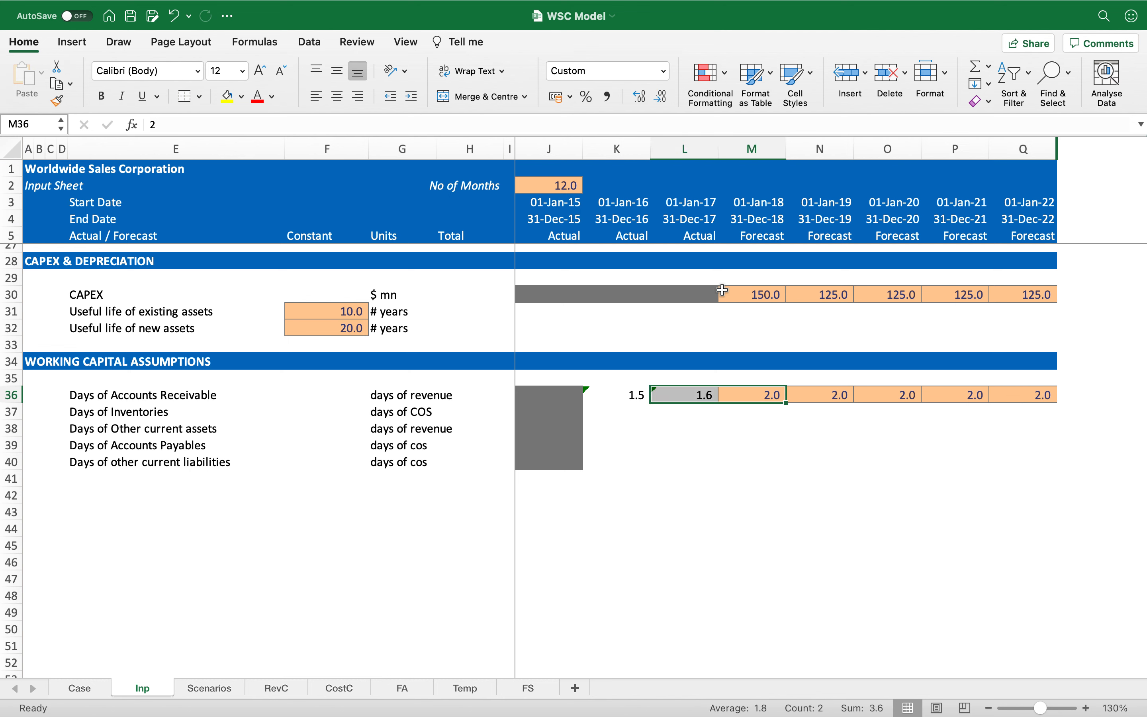
pyautogui.press('Right')
pyautogui.press('Left')
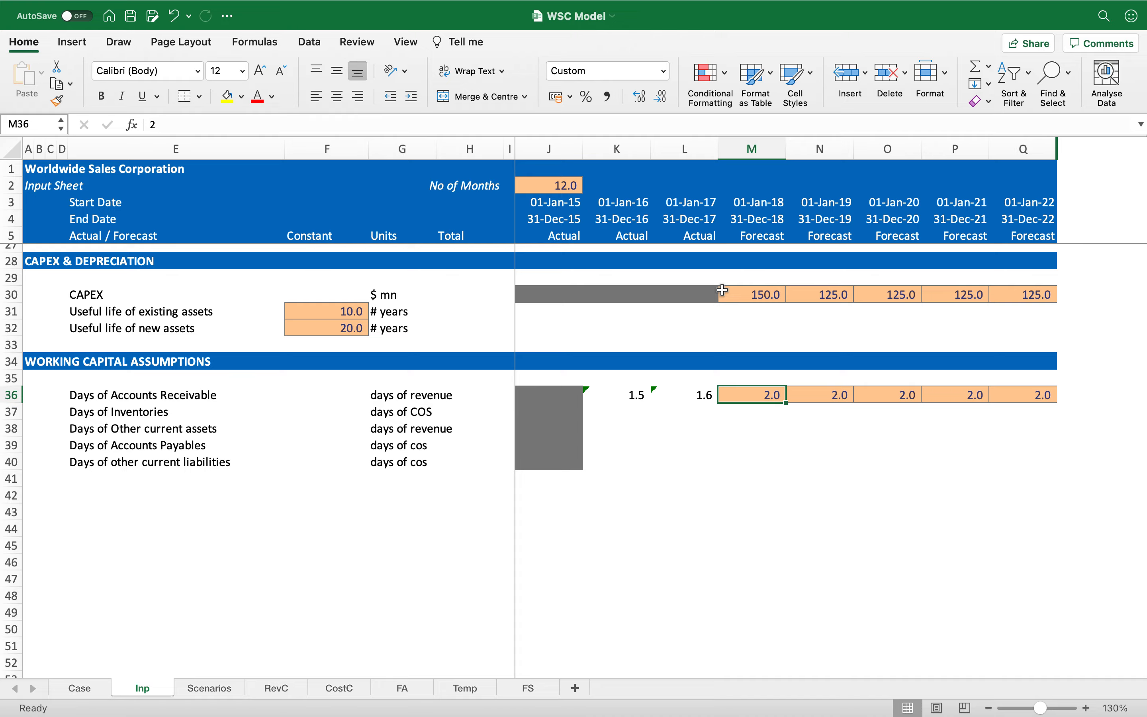
pyautogui.press('Left')
pyautogui.press('Right')
pyautogui.hotkey('shift', 'Right')
pyautogui.hotkey('shift', 'Right')
pyautogui.hotkey('shift', 'Right')
pyautogui.hotkey('shift', 'Right')
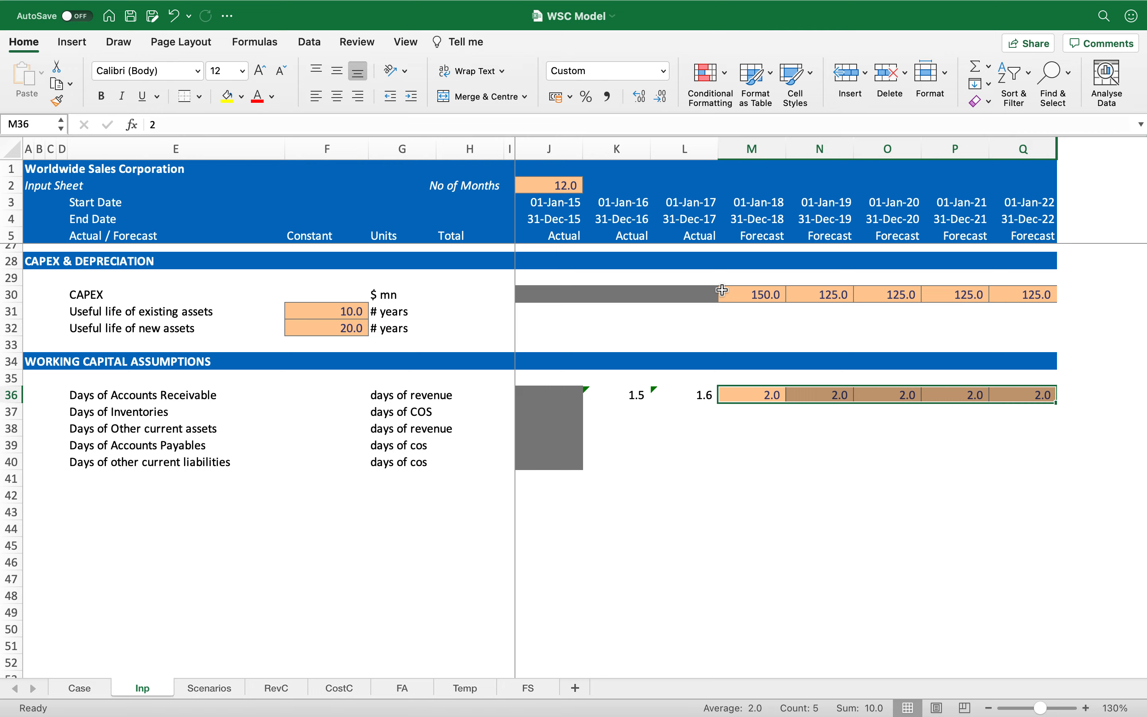
pyautogui.press('Left')
pyautogui.press('Left')
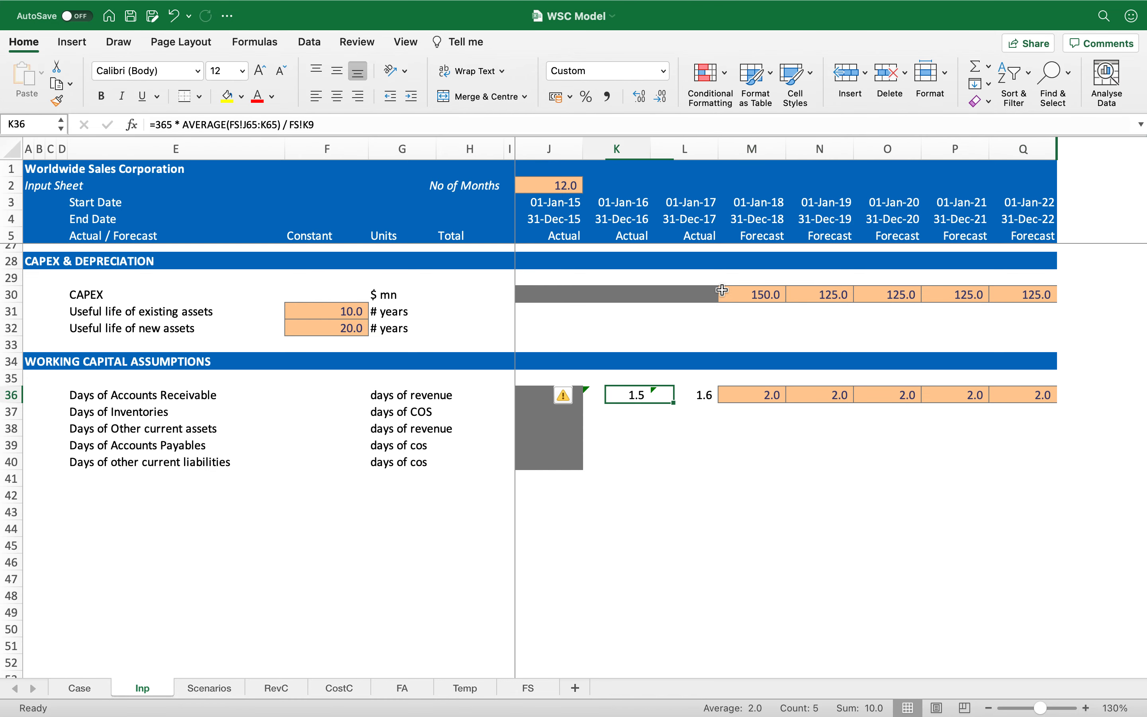
pyautogui.hotkey('shift', 'Right')
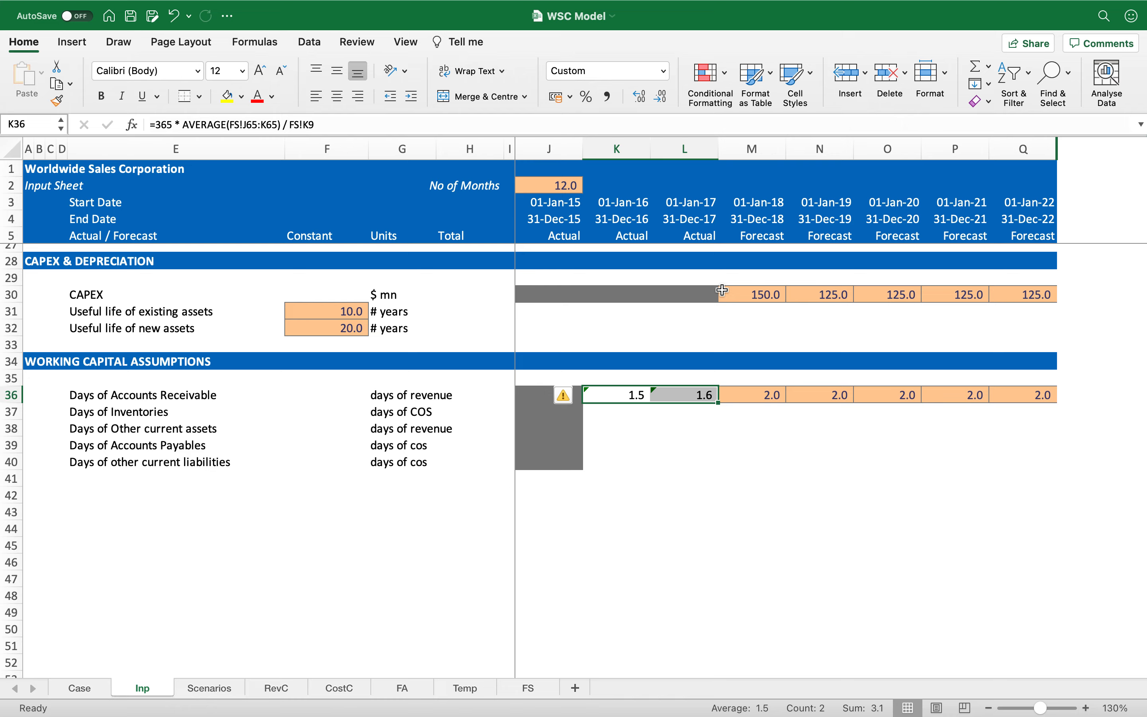
pyautogui.press('Right')
pyautogui.press('Right')
pyautogui.press('Right')
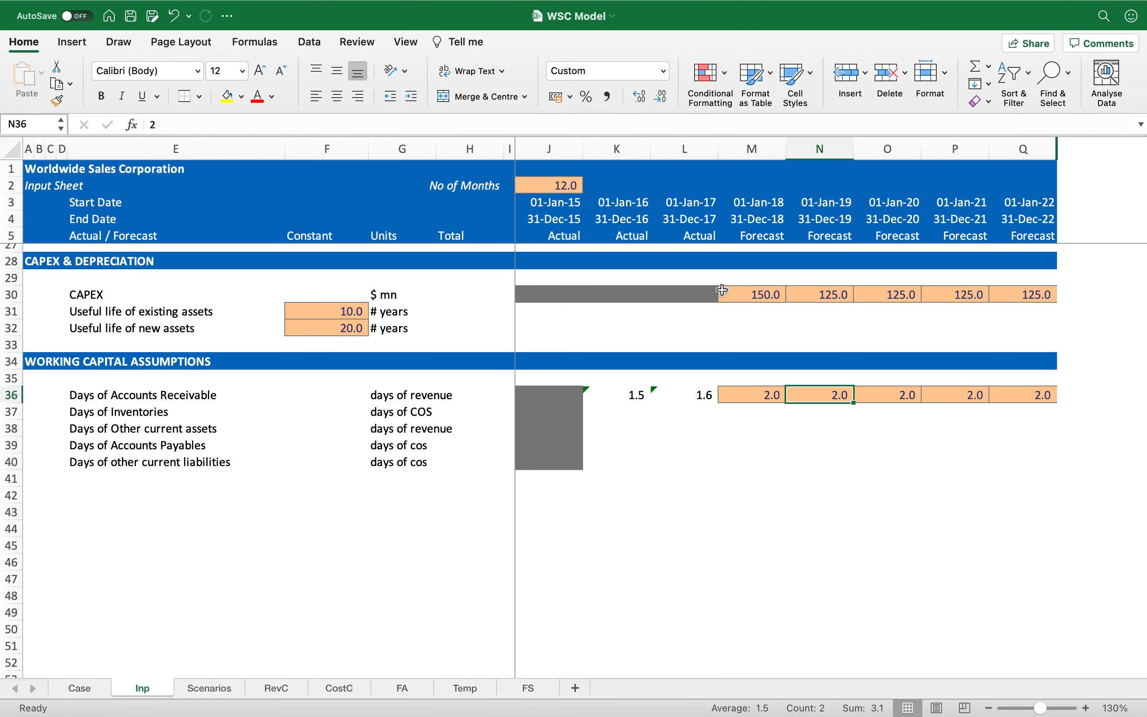
pyautogui.press('Left')
pyautogui.hotkey('shift', 'Right')
pyautogui.hotkey('shift', 'Right')
pyautogui.hotkey('shift', 'Right')
pyautogui.hotkey('shift', 'Right')
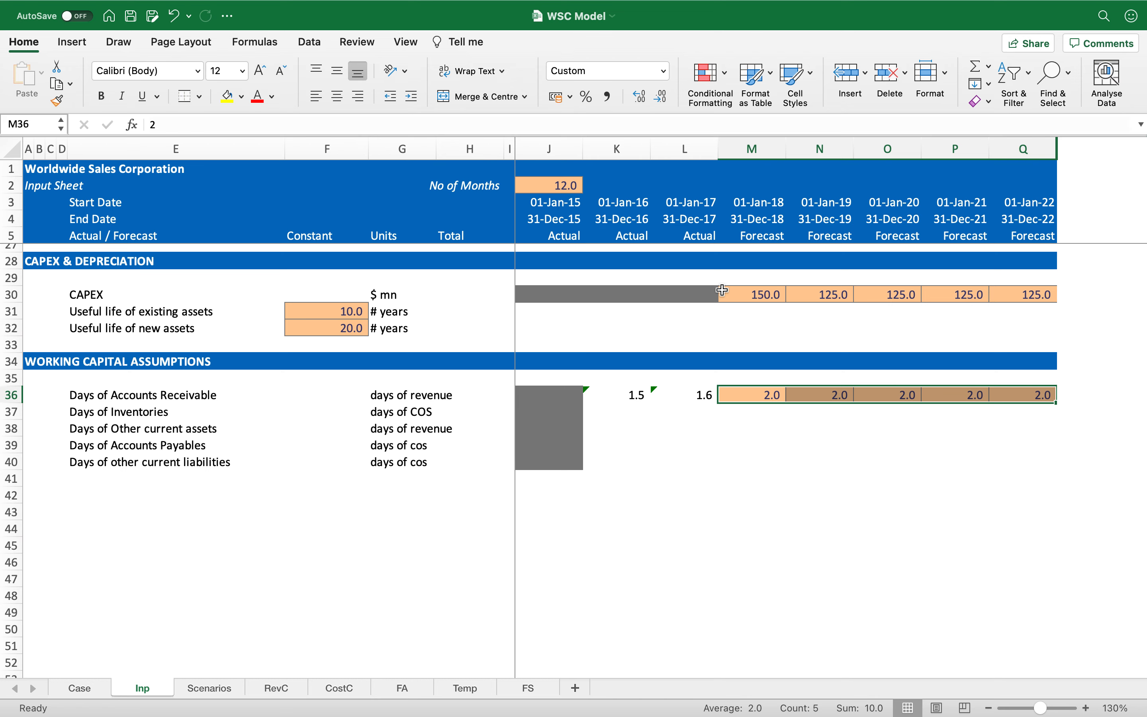
# Start the 2016 Days of Inventories formula in K37 as 365 times the average of inventory in FS!J66:K66.
pyautogui.press('Down')
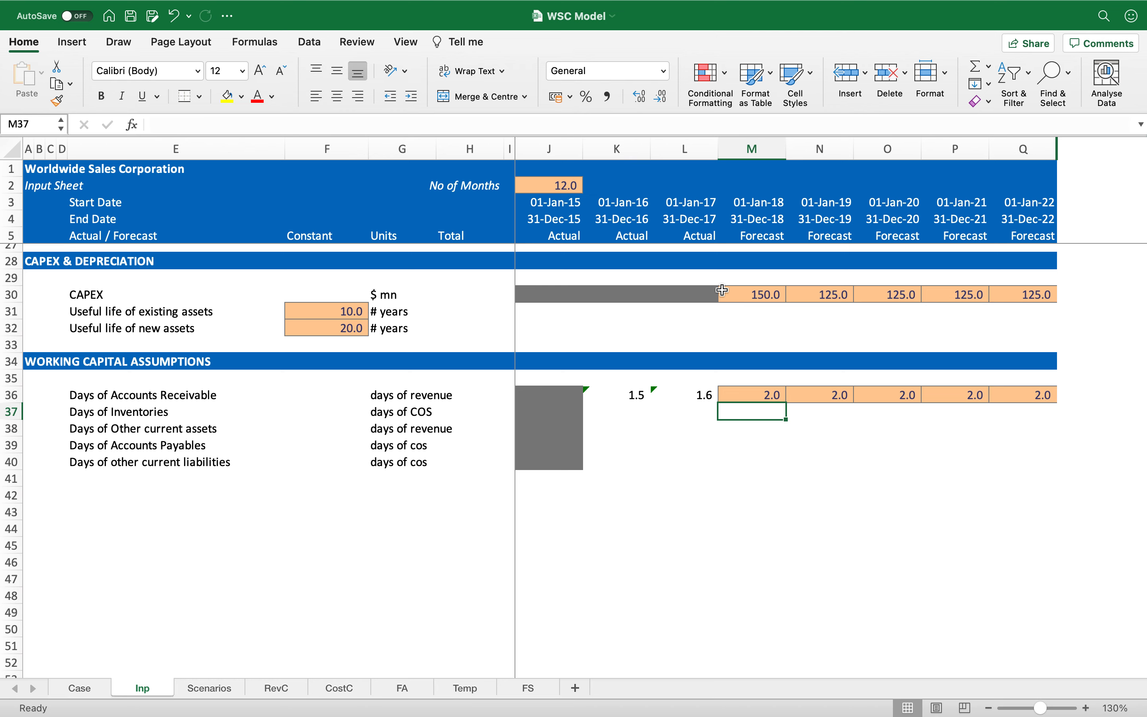
pyautogui.press('Left')
pyautogui.press('Left')
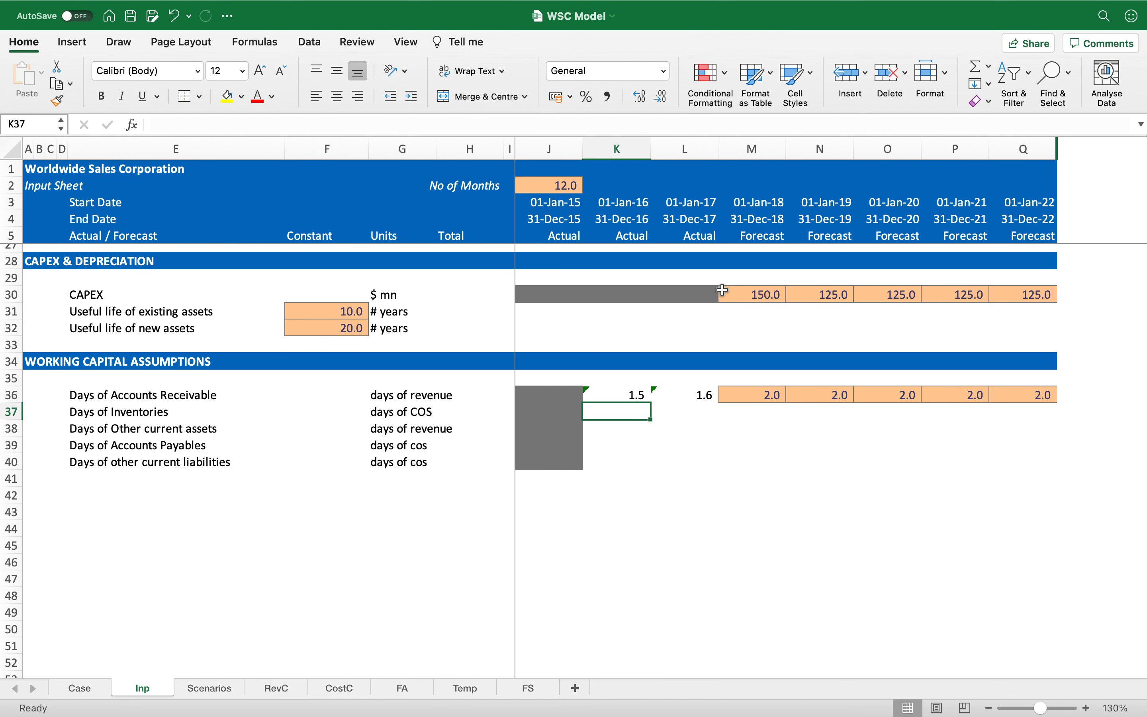
pyautogui.write('=365')
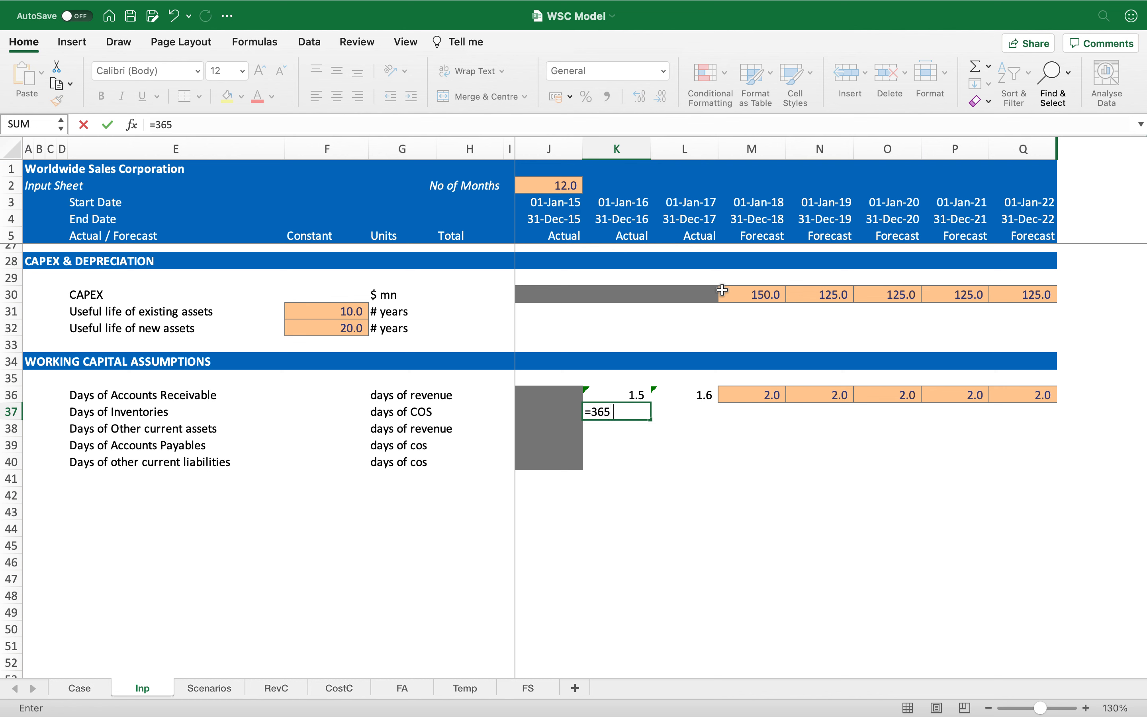
pyautogui.write(' * avera')
pyautogui.press('Tab')
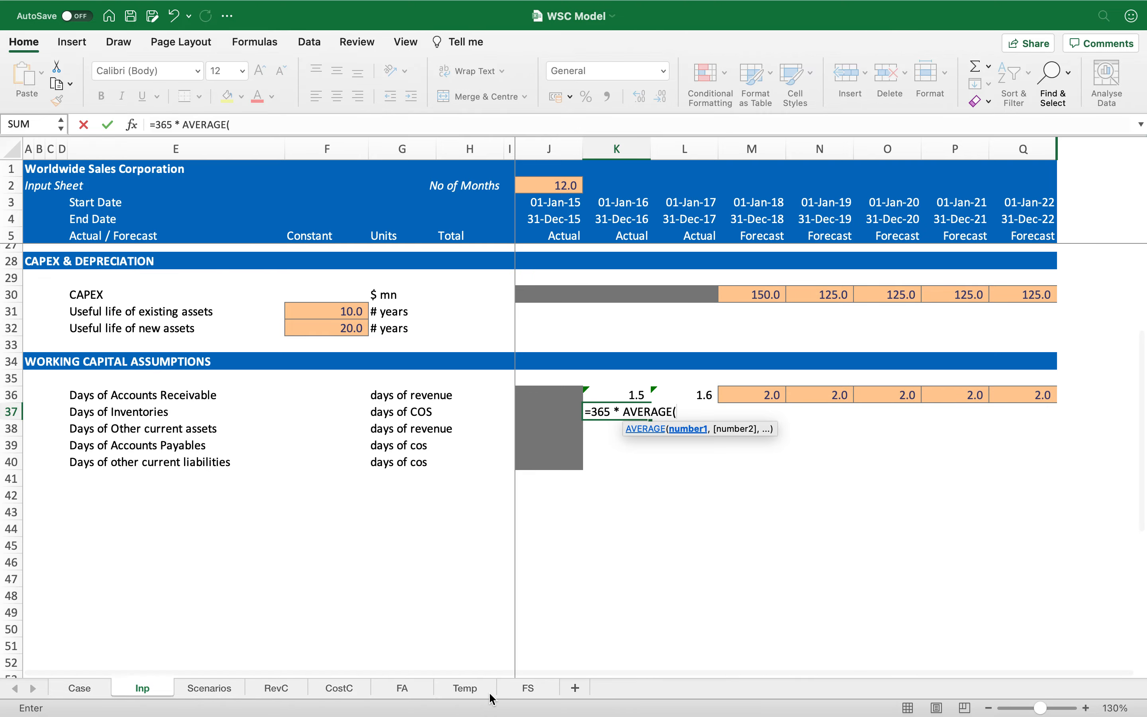
pyautogui.click(529, 687)
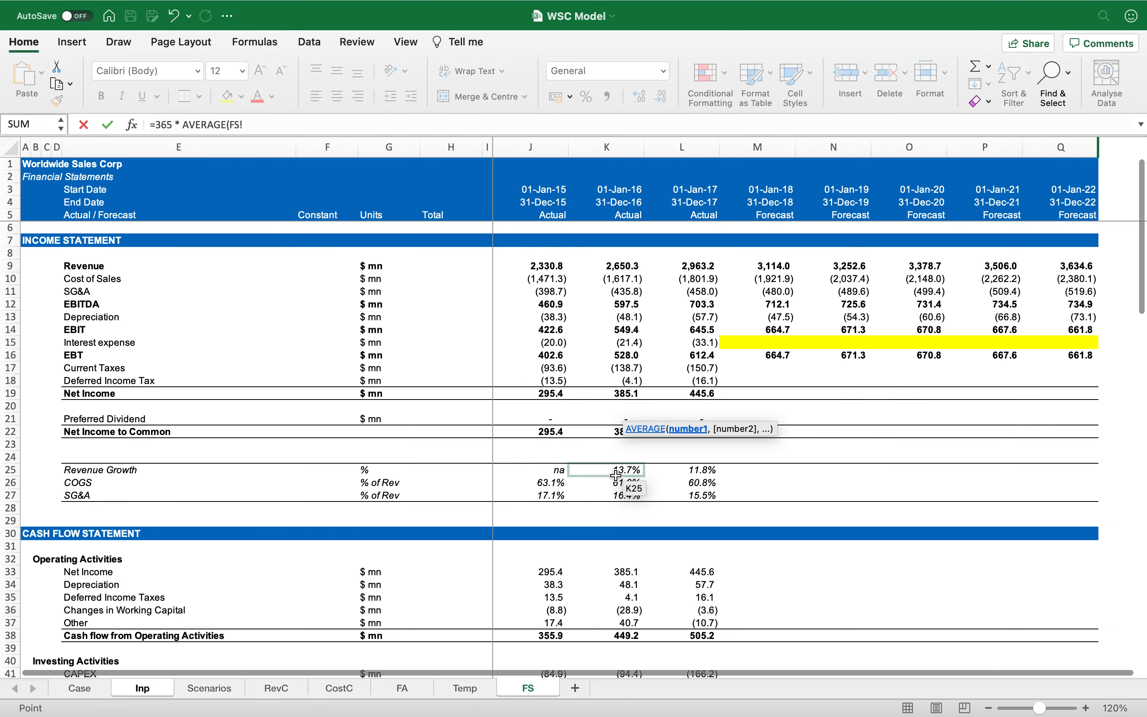
pyautogui.scroll(-12, 616, 475)
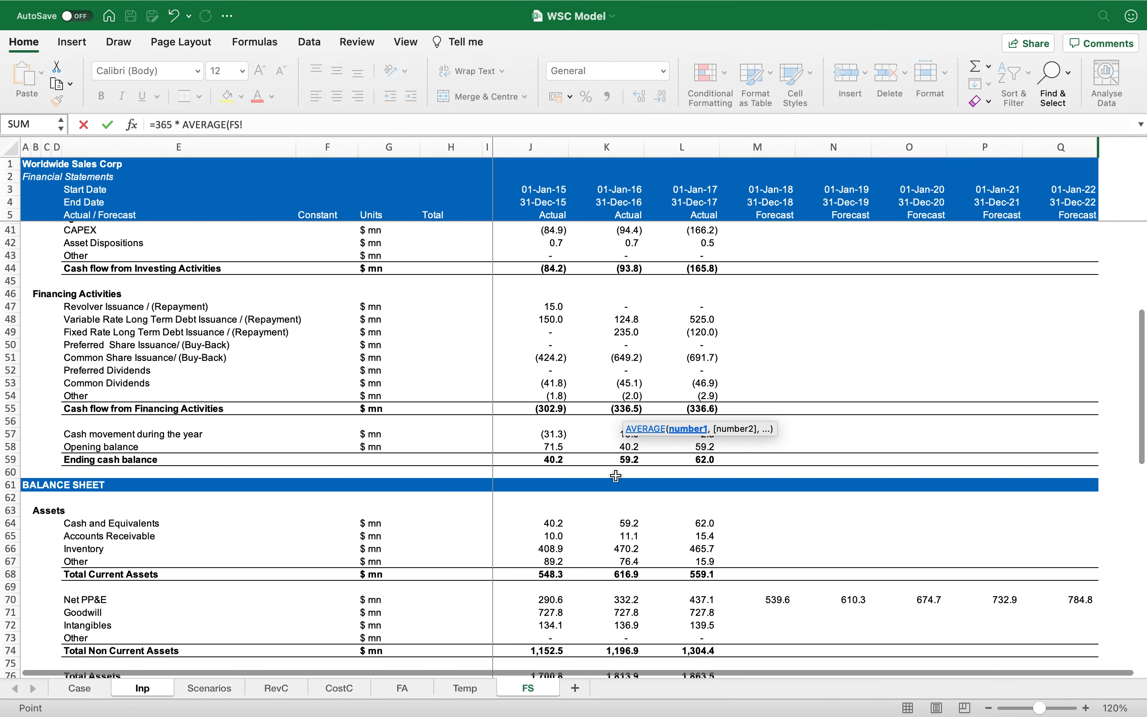
pyautogui.scroll(-6, 616, 476)
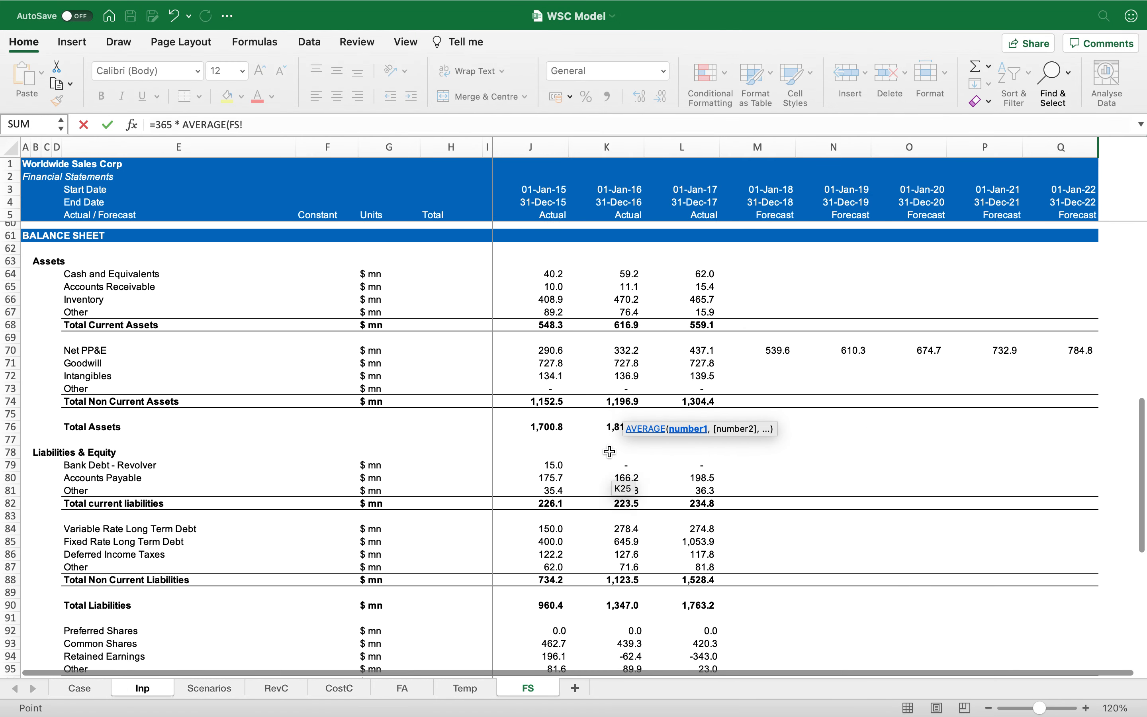
pyautogui.moveTo(561, 299); pyautogui.dragTo(601, 302)
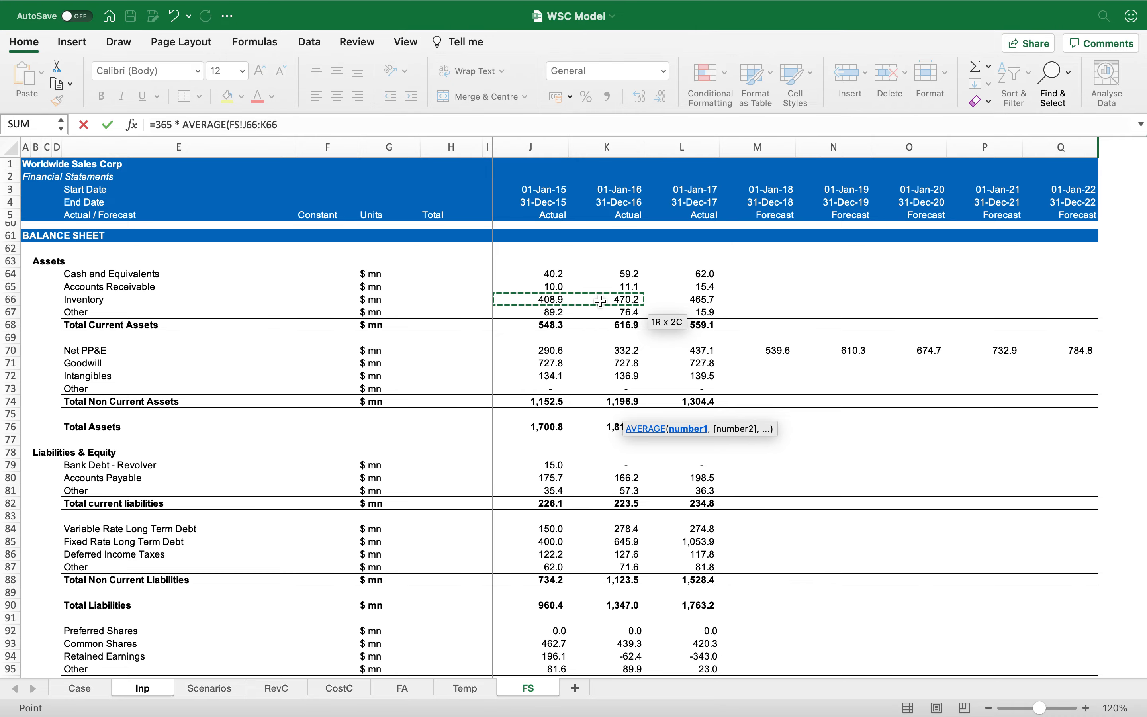
# Complete the K37 formula by dividing by the negated 2016 Cost of Sales in FS!K10.
pyautogui.write(') / -')
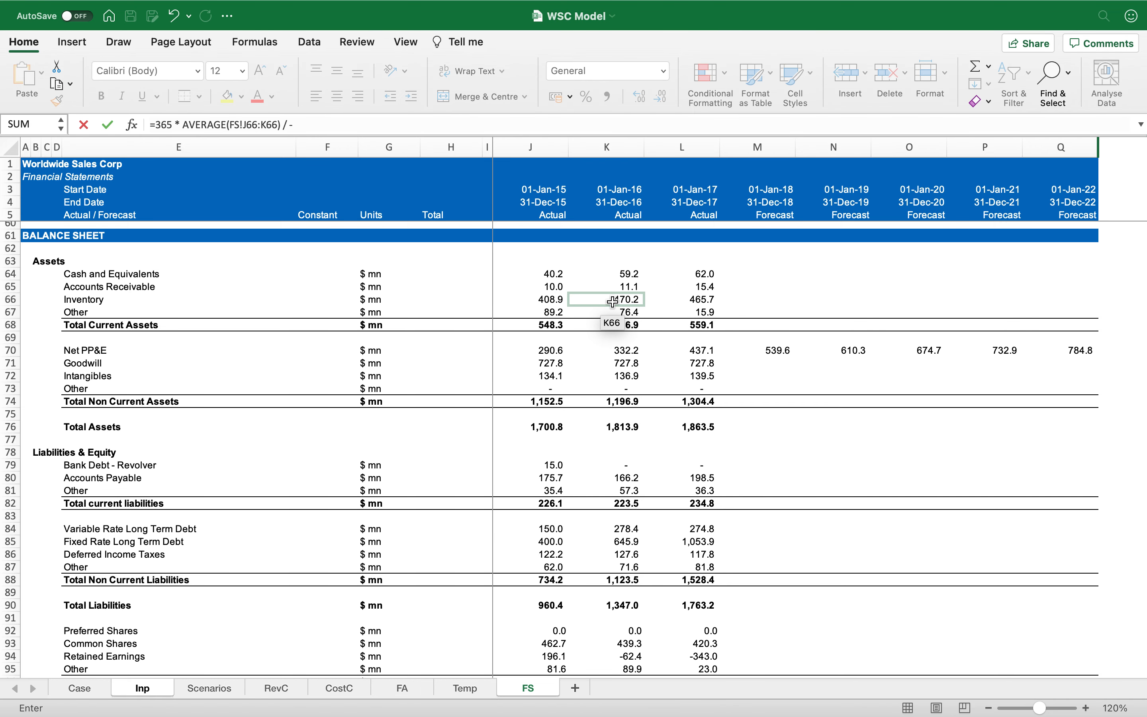
pyautogui.scroll(13, 606, 301)
pyautogui.scroll(4, 613, 302)
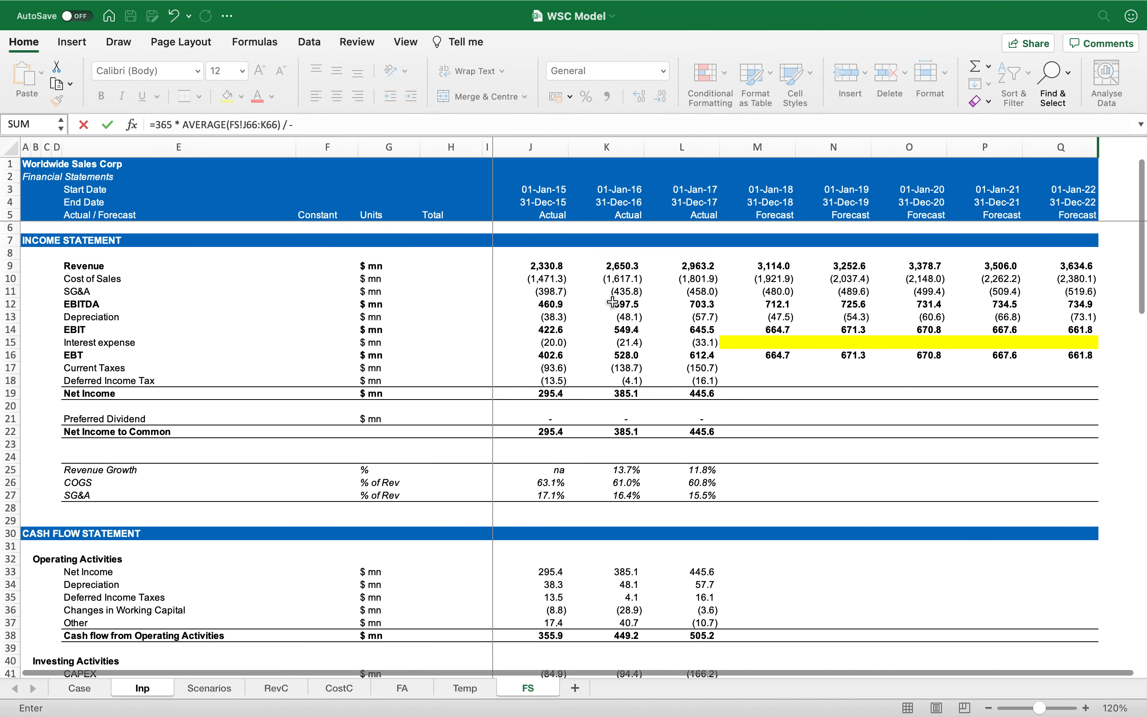
pyautogui.click(614, 281)
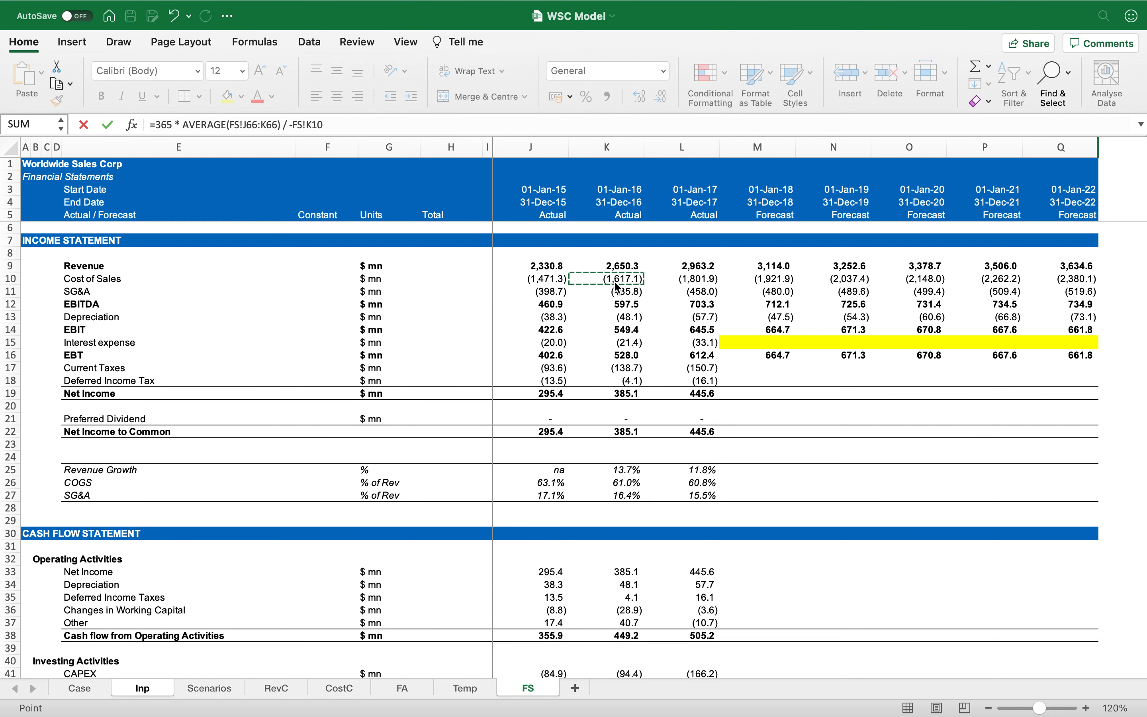
pyautogui.press('Return')
# Format K37 in comma style with one decimal and copy it to L37 for 2017.
pyautogui.click(606, 97)
pyautogui.click(658, 98)
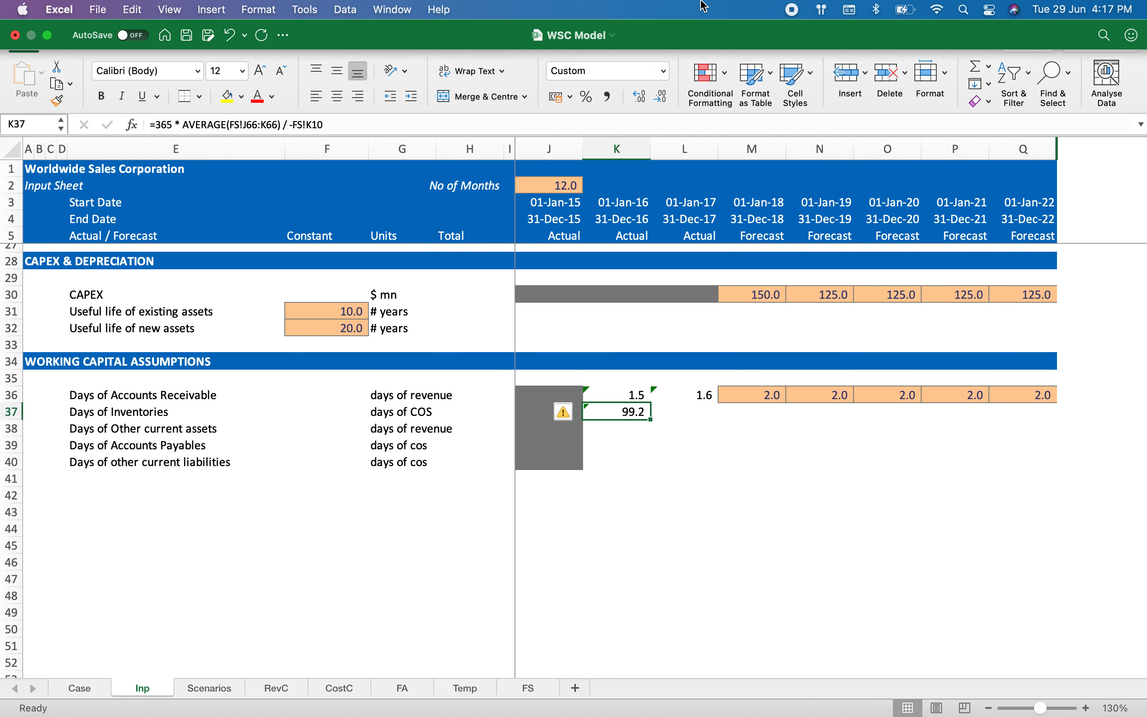
pyautogui.press('super+c')
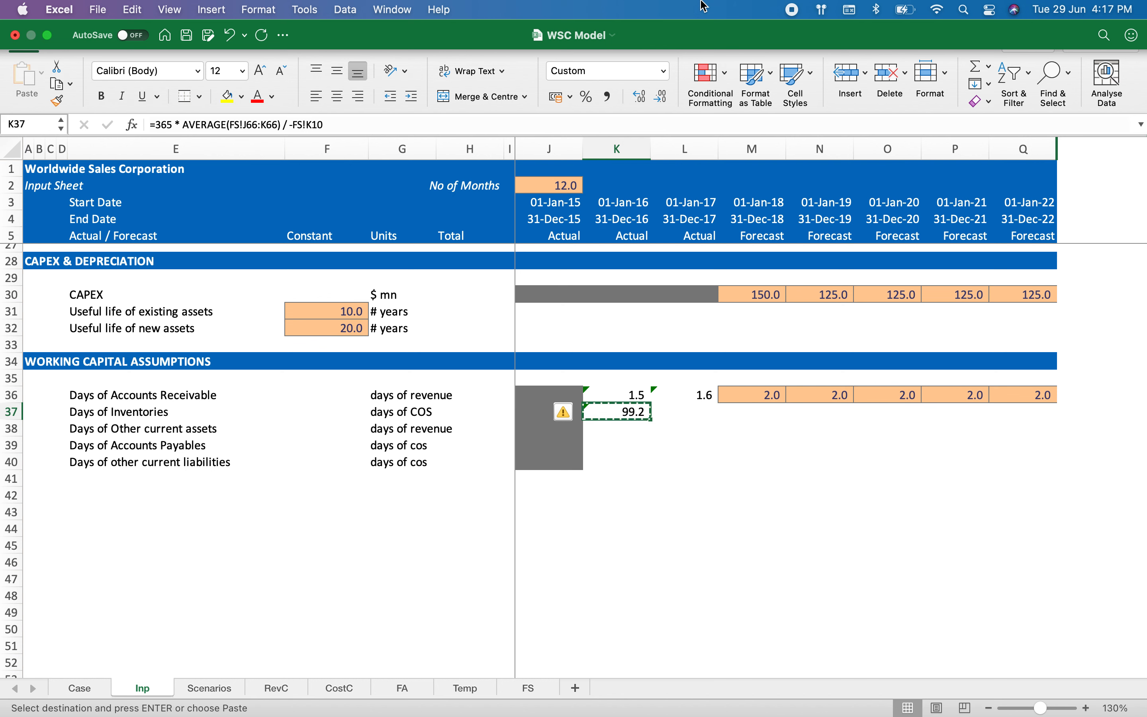
pyautogui.press('Right')
pyautogui.press('Return')
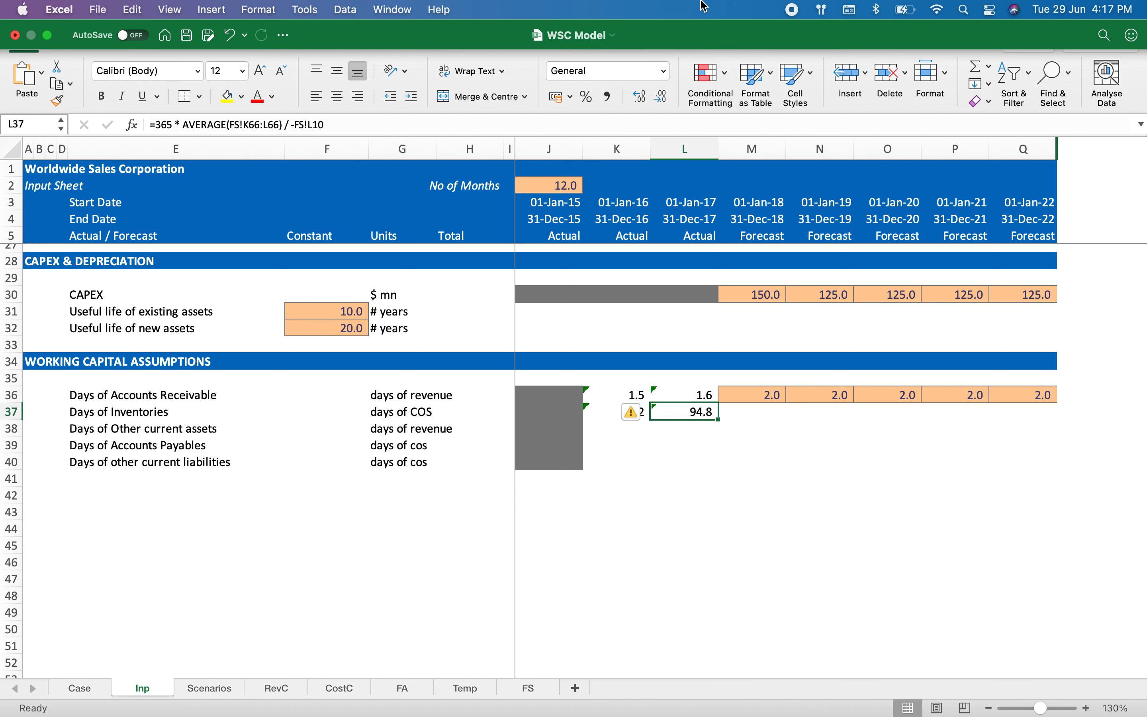
# Fill the forecast input cells M36:Q36 down to M37:Q37 and clear the copied values, keeping the orange formatting.
pyautogui.press('Right')
pyautogui.hotkey('shift', 'Right')
pyautogui.hotkey('shift', 'Right')
pyautogui.hotkey('shift', 'Right')
pyautogui.hotkey('shift', 'Right')
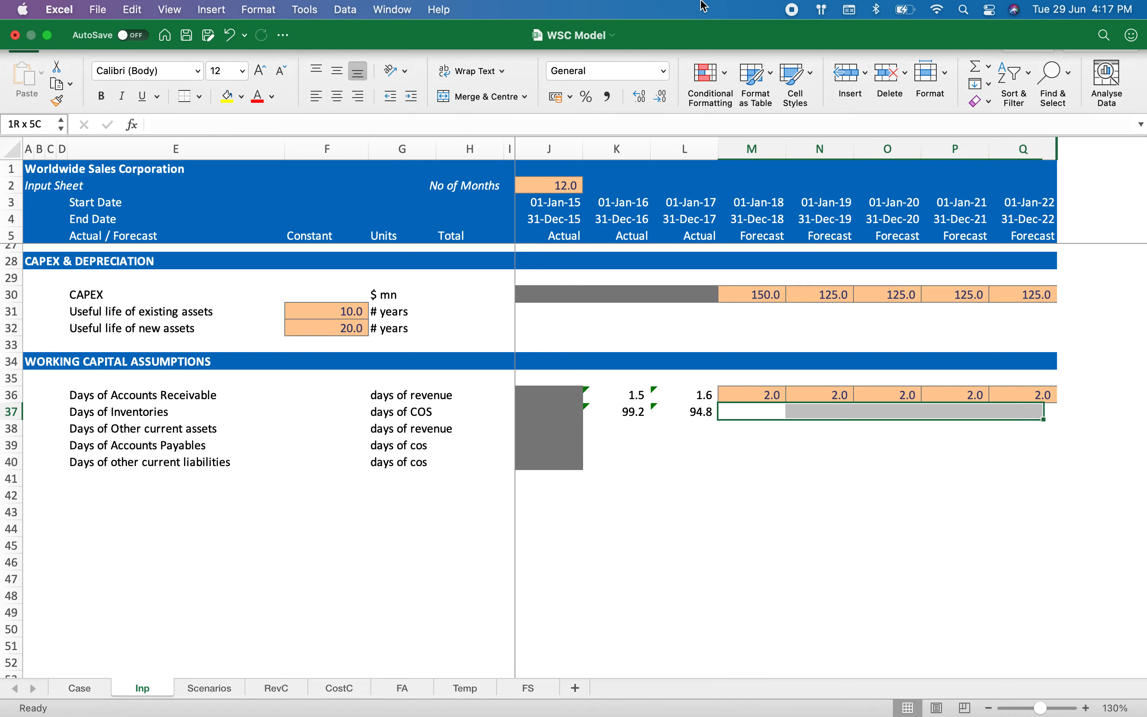
pyautogui.press('super+d')
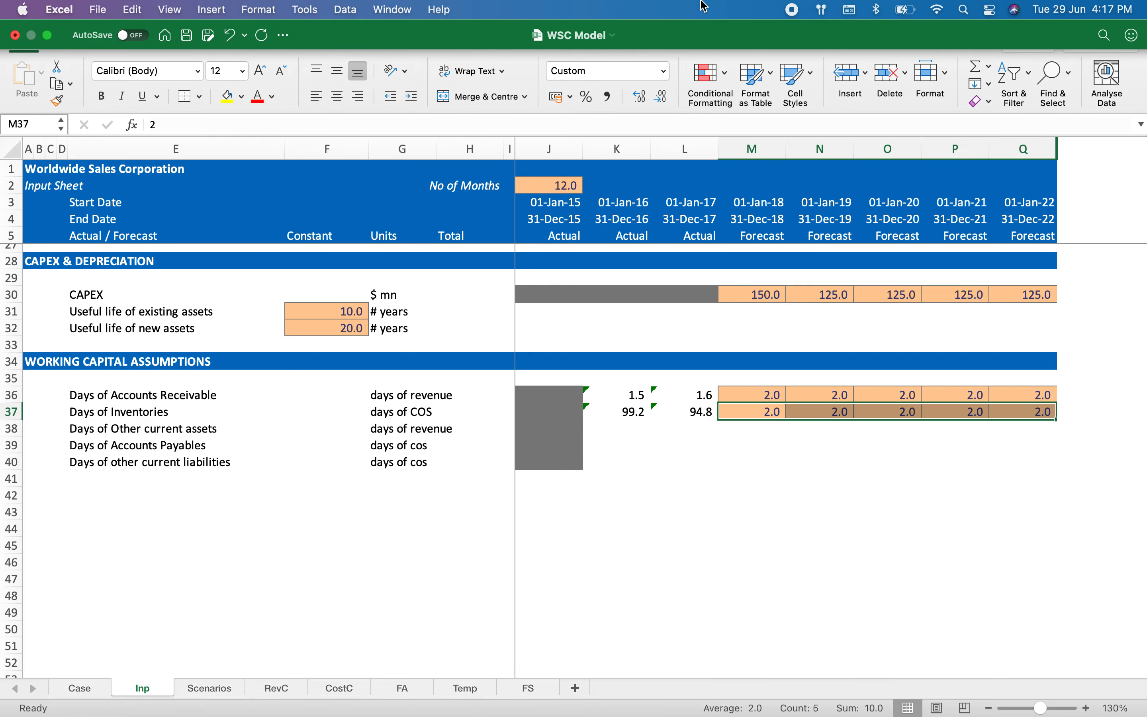
pyautogui.press('Delete')
pyautogui.press('Left')
pyautogui.press('Right')
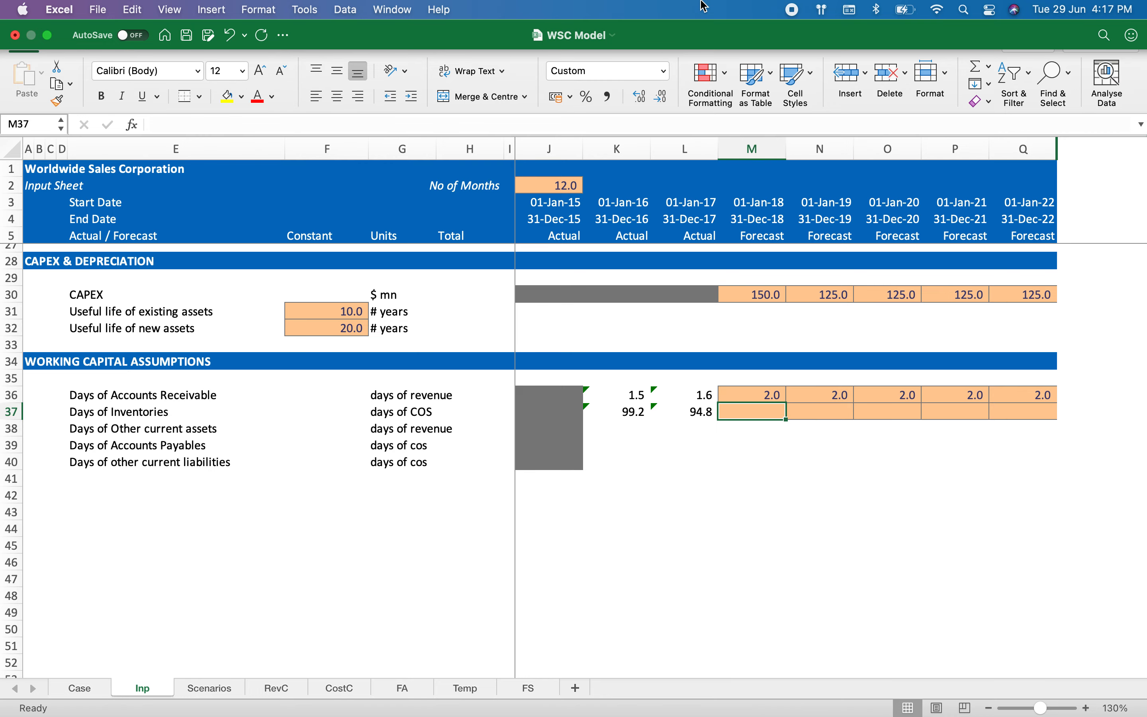
# Fill M37:Q37 with a formula that takes the previous year's Days of Inventories, starting with =L37.
pyautogui.hotkey('shift', 'Right')
pyautogui.hotkey('shift', 'Right')
pyautogui.hotkey('shift', 'Right')
pyautogui.hotkey('shift', 'Right')
pyautogui.write('=')
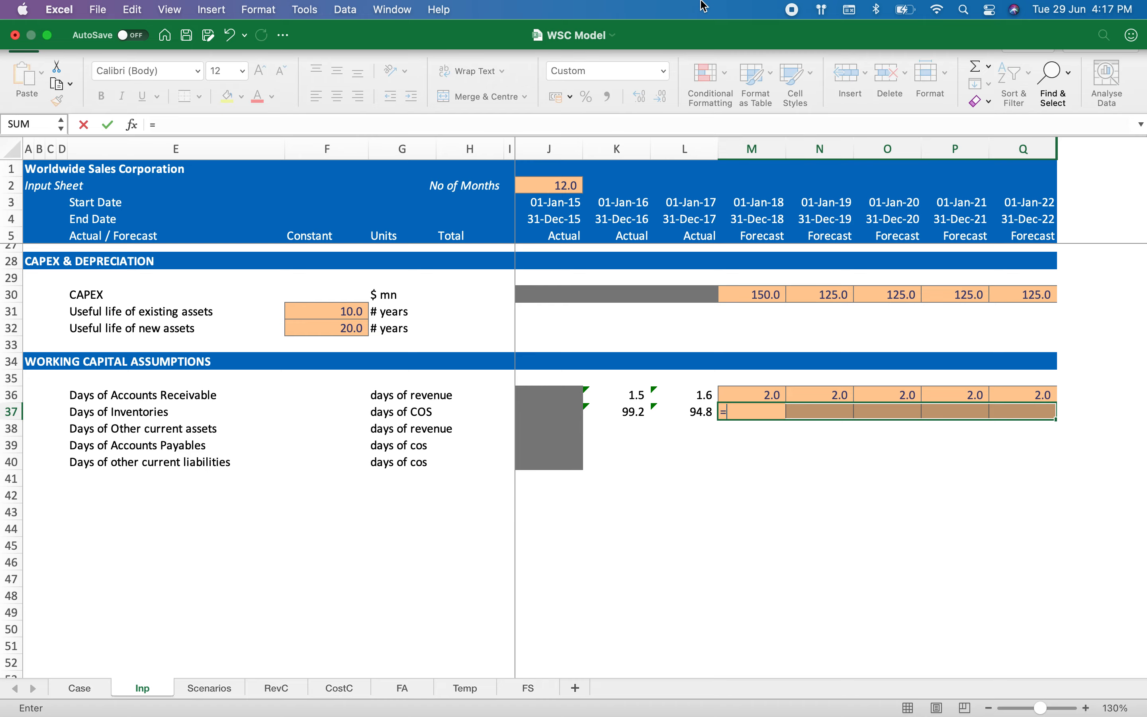
pyautogui.press('Left')
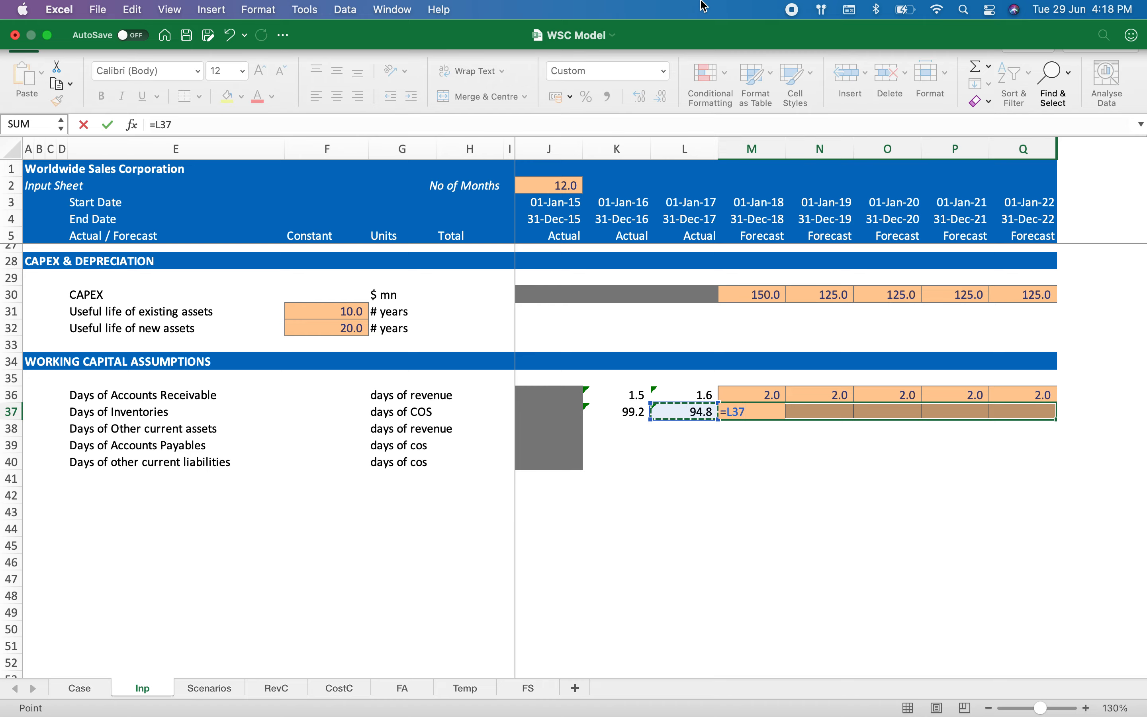
pyautogui.hotkey('ctrl', 'Return')
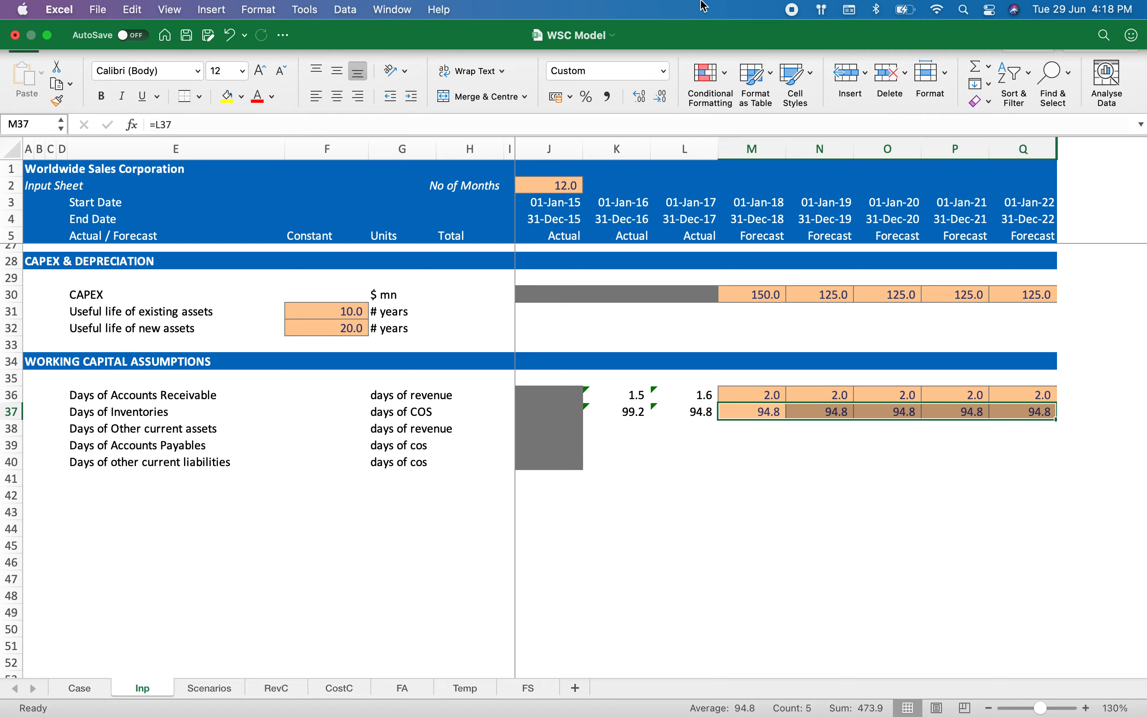
# Compare the Accounts Receivable forecast inputs in M36:Q36 with the Inventories forecast formulas in M37:Q37.
pyautogui.press('Left')
pyautogui.press('Right')
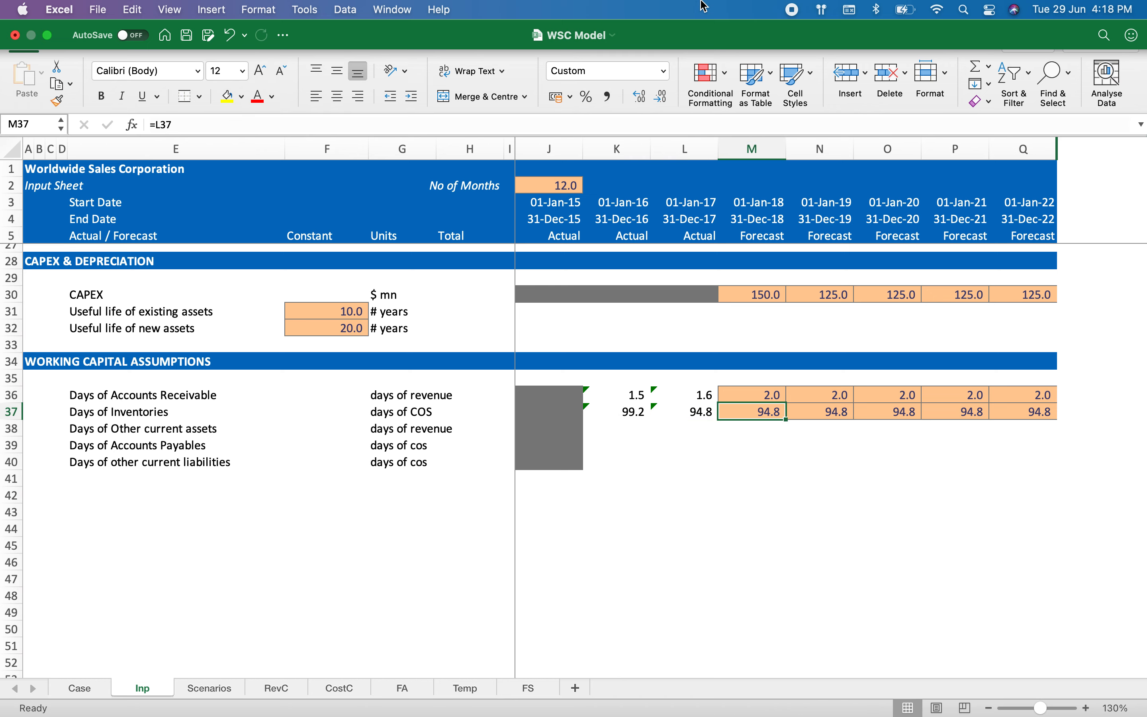
pyautogui.press('Up')
pyautogui.hotkey('ctrl', 'shift', 'Right')
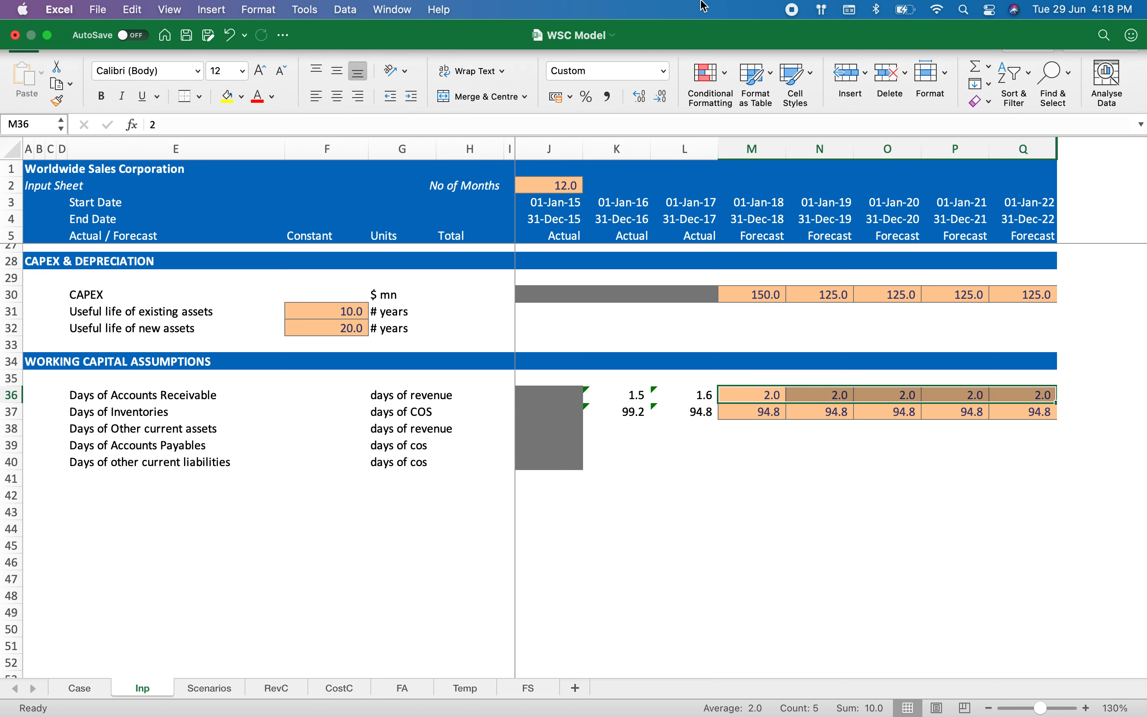
pyautogui.press('Down')
pyautogui.hotkey('ctrl', 'shift', 'Right')
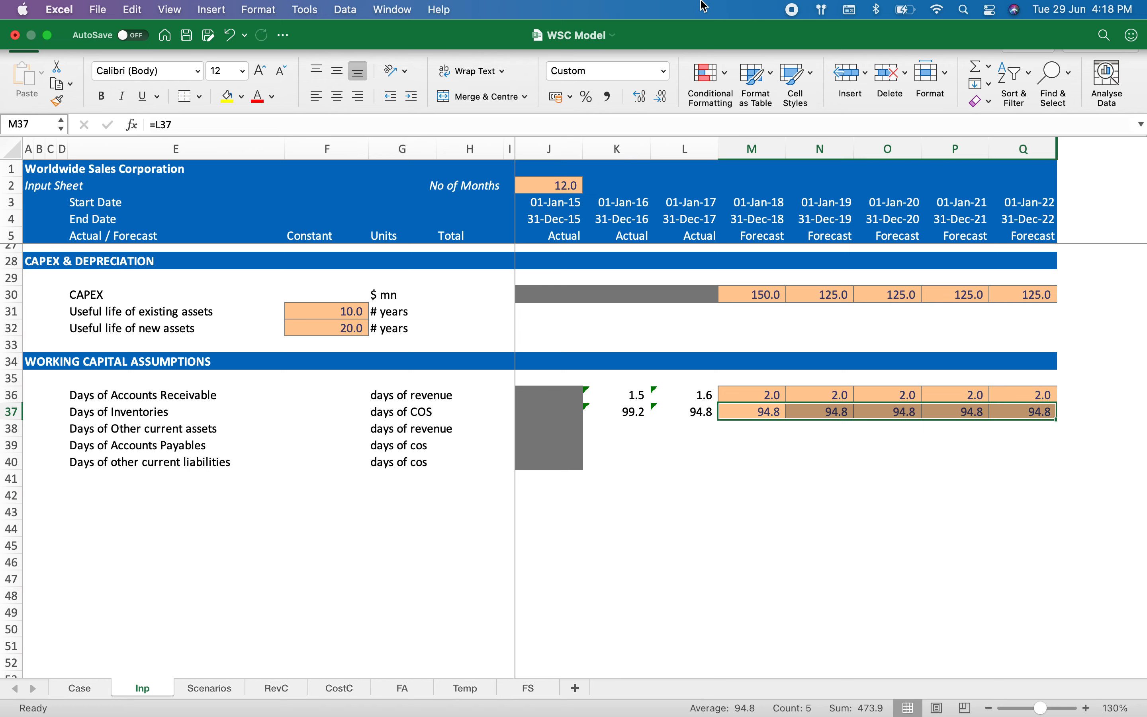
# Start the 2016 Days of Other current assets formula in K38 as 365 times the average of FS!J67:K67.
pyautogui.press('Down')
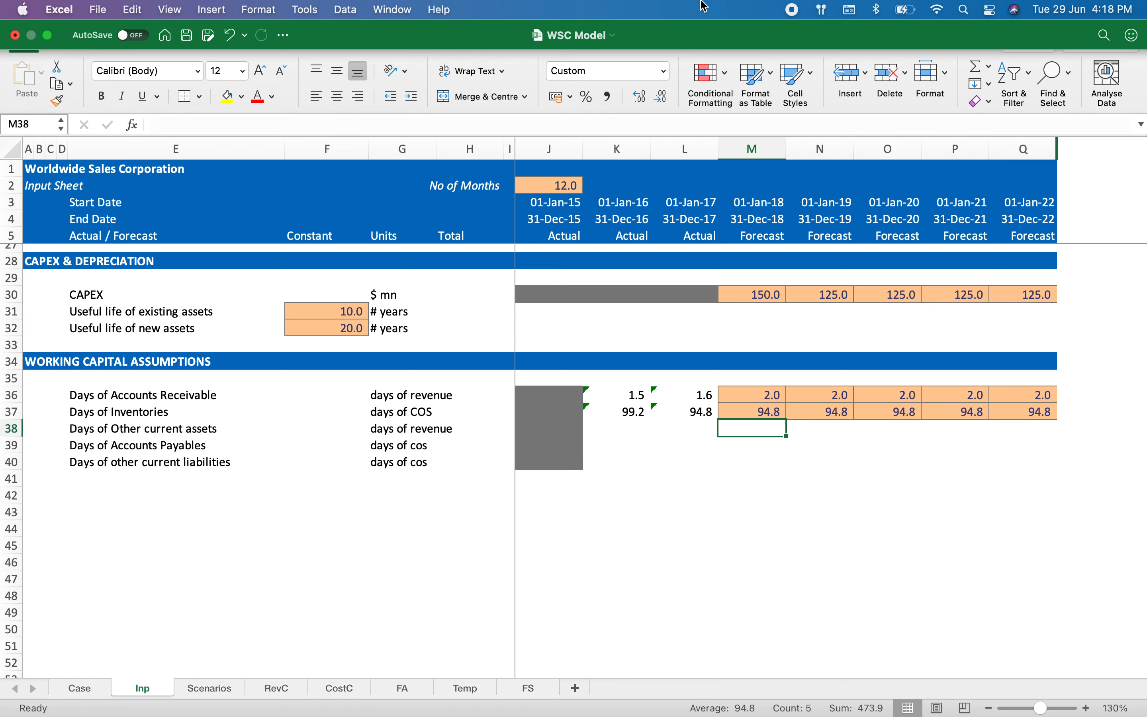
pyautogui.press('Left')
pyautogui.press('Left')
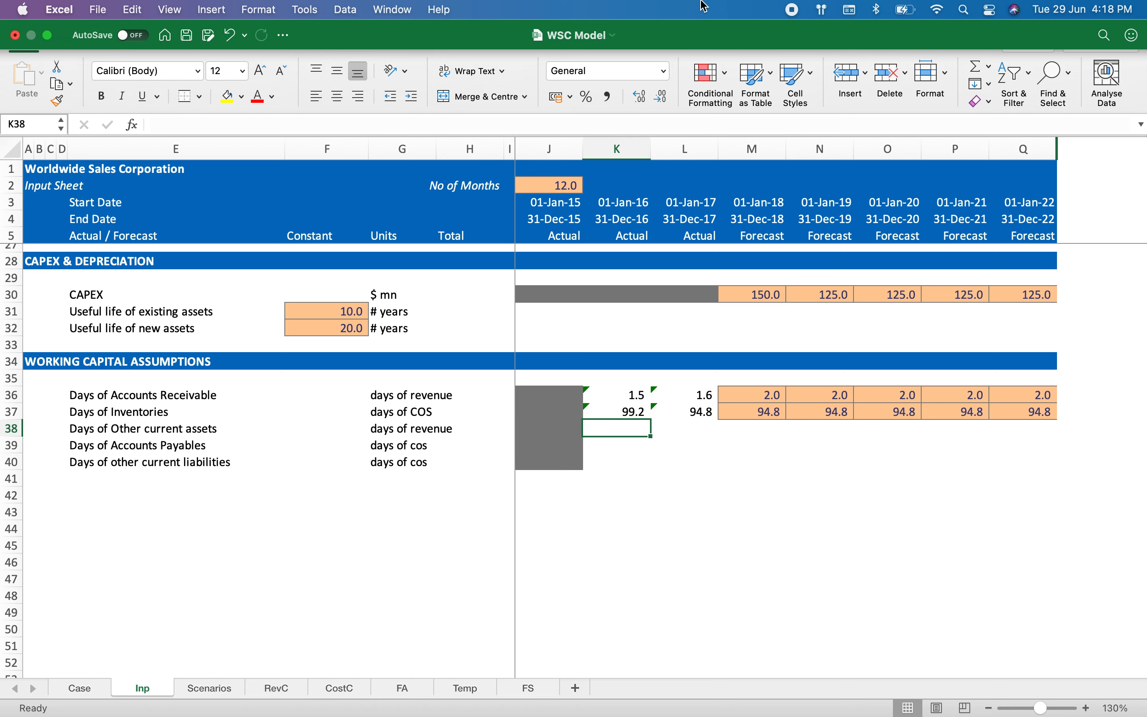
pyautogui.write('=')
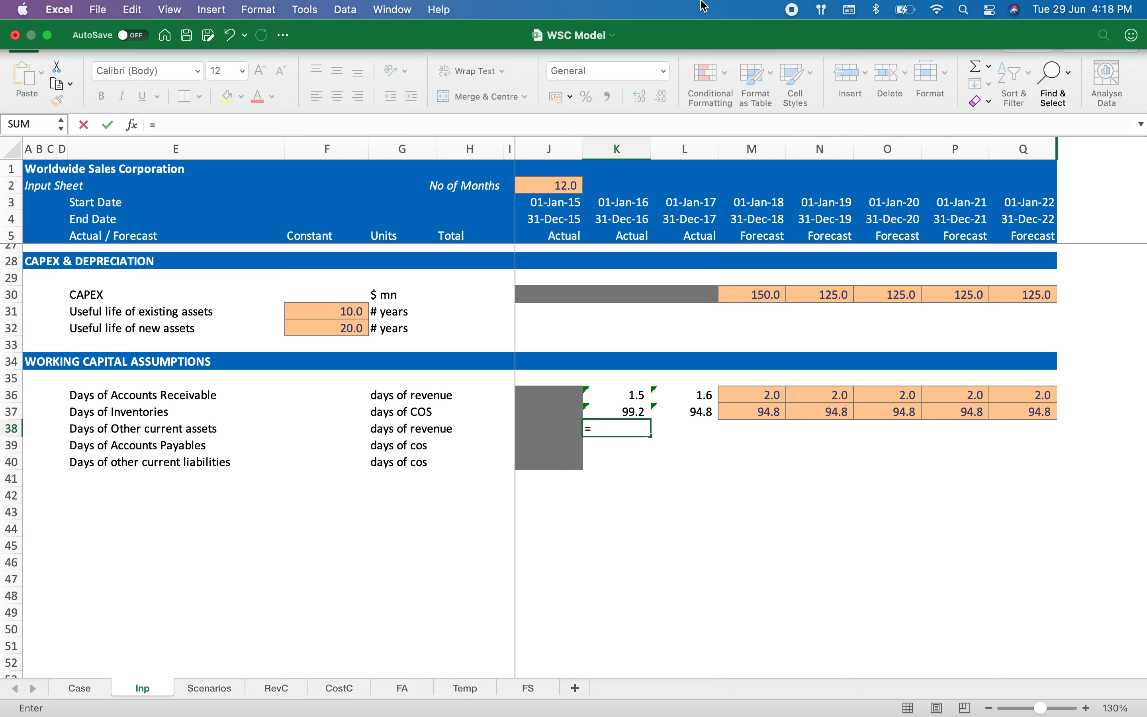
pyautogui.write('365 * avera')
pyautogui.press('Tab')
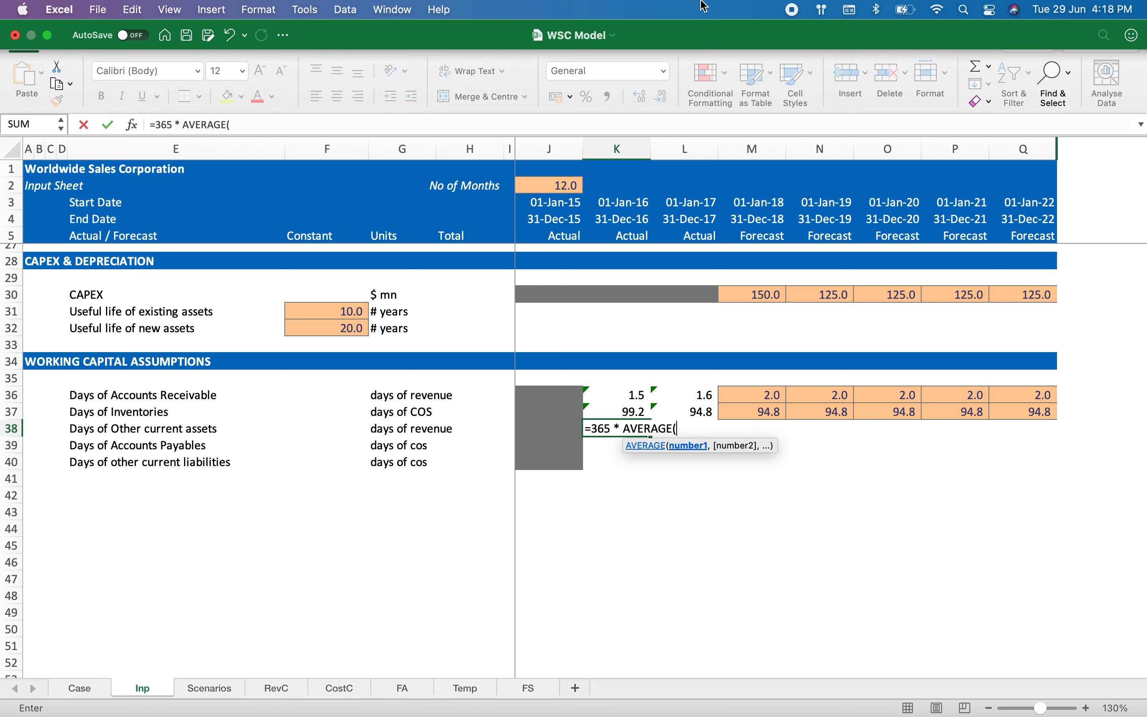
pyautogui.click(528, 688)
pyautogui.click(553, 478)
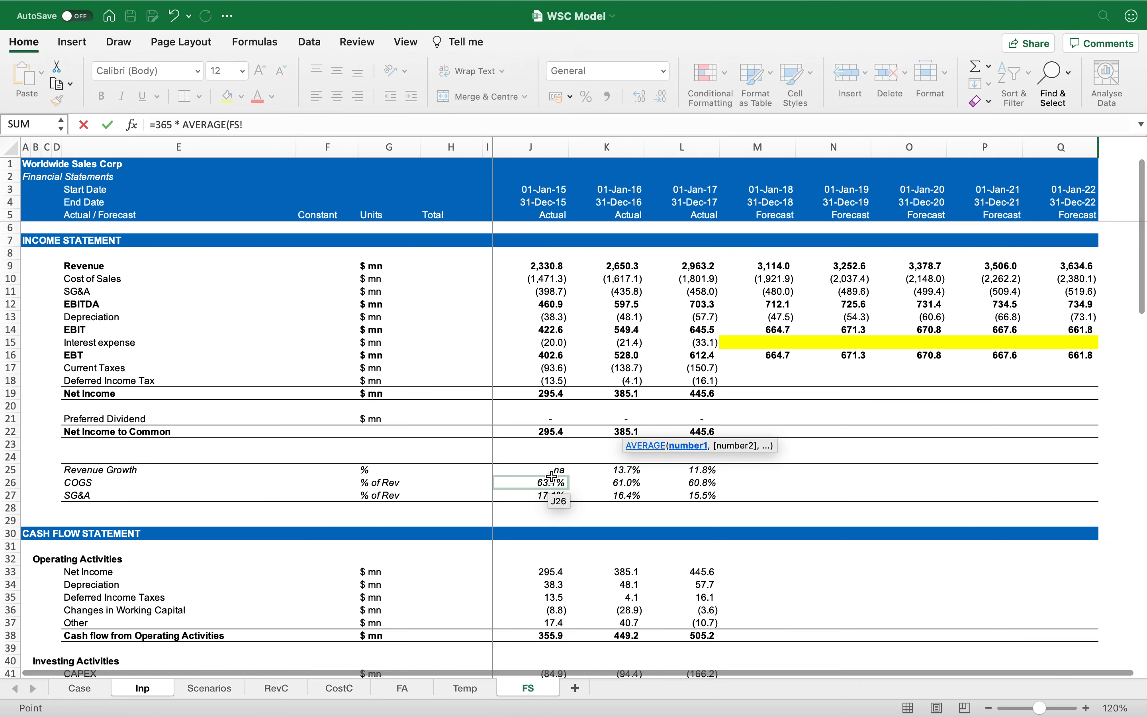
pyautogui.scroll(-10, 554, 488)
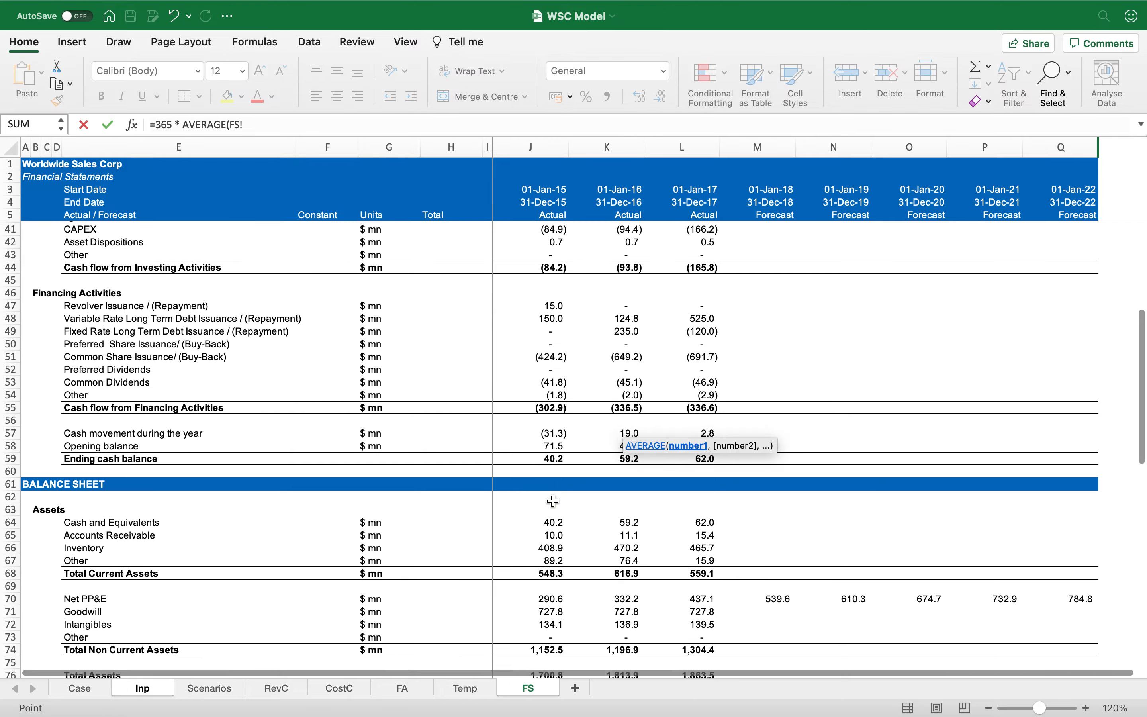
pyautogui.scroll(-4, 553, 501)
pyautogui.moveTo(552, 390); pyautogui.dragTo(597, 390)
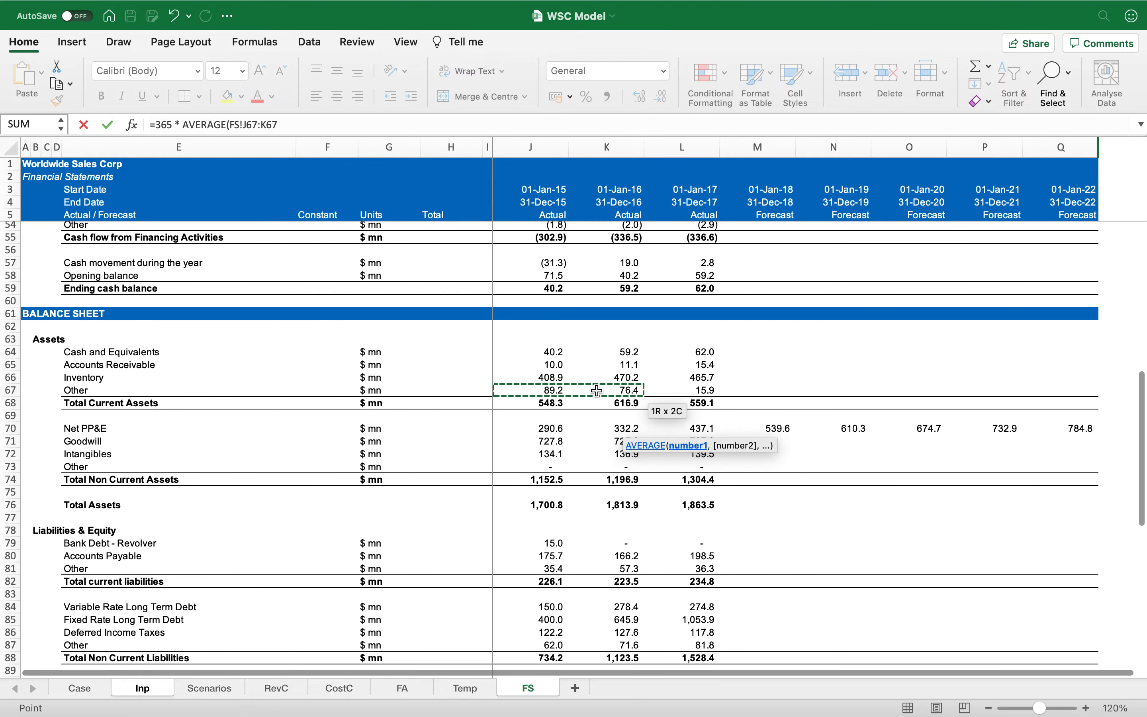
# Close the average in the K38 formula and divide by the 2016 revenue in FS!K9.
pyautogui.write(')')
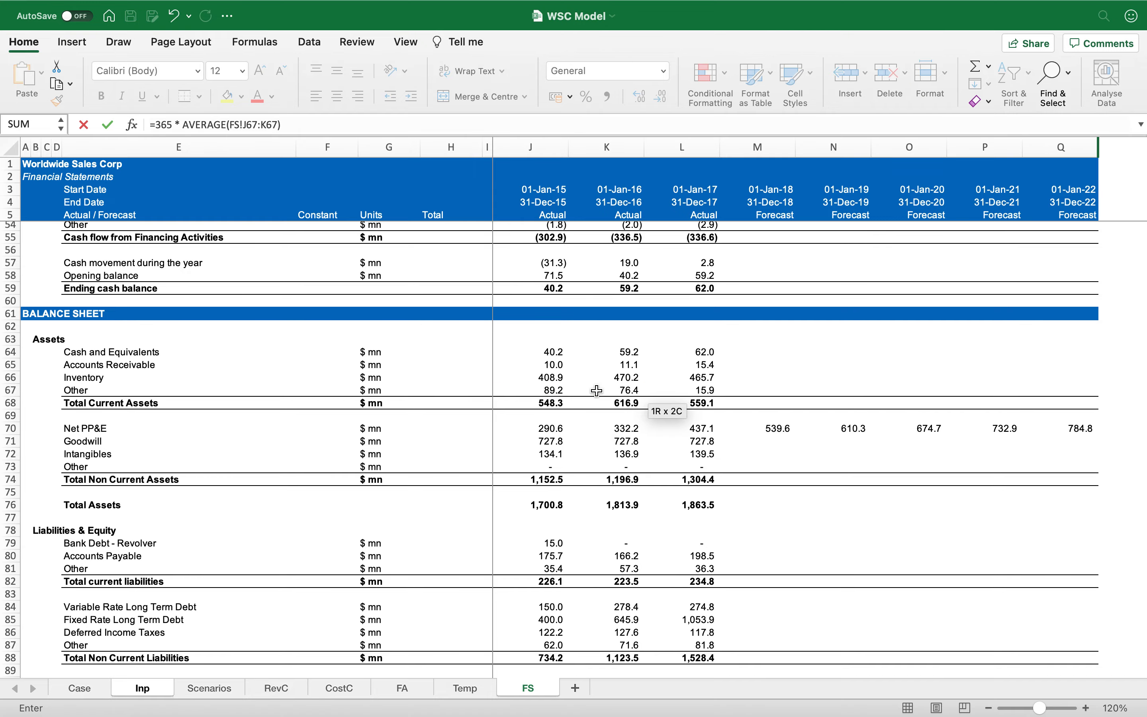
pyautogui.write(' /')
pyautogui.scroll(14, 611, 374)
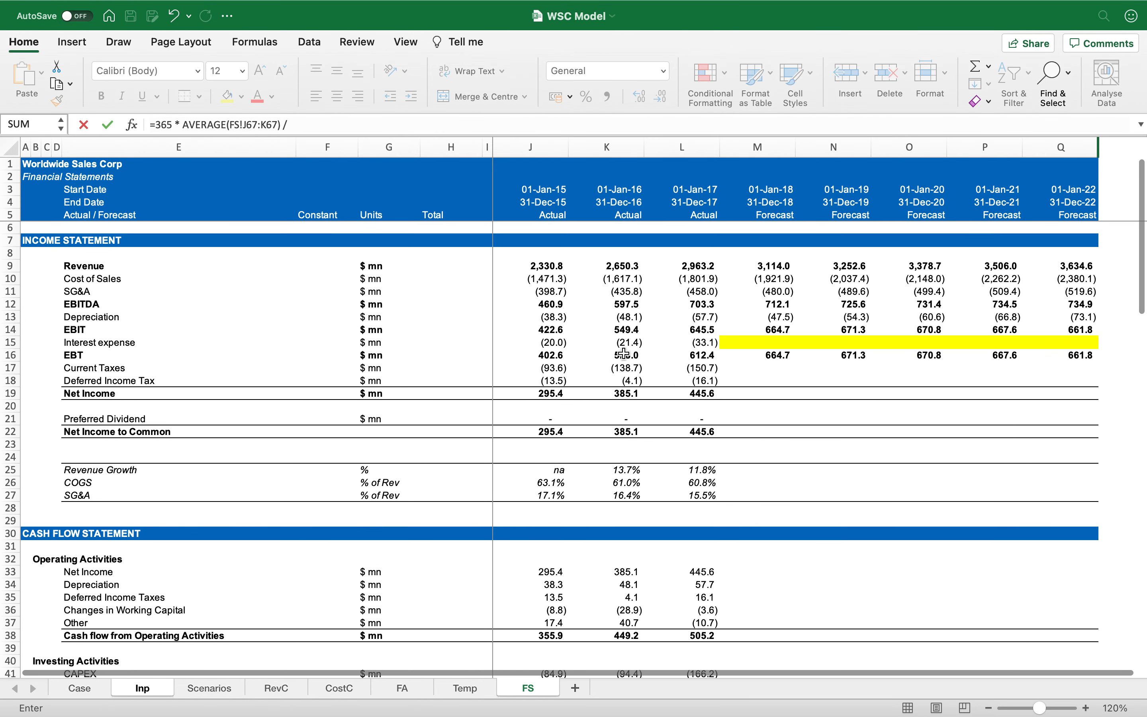
pyautogui.click(622, 264)
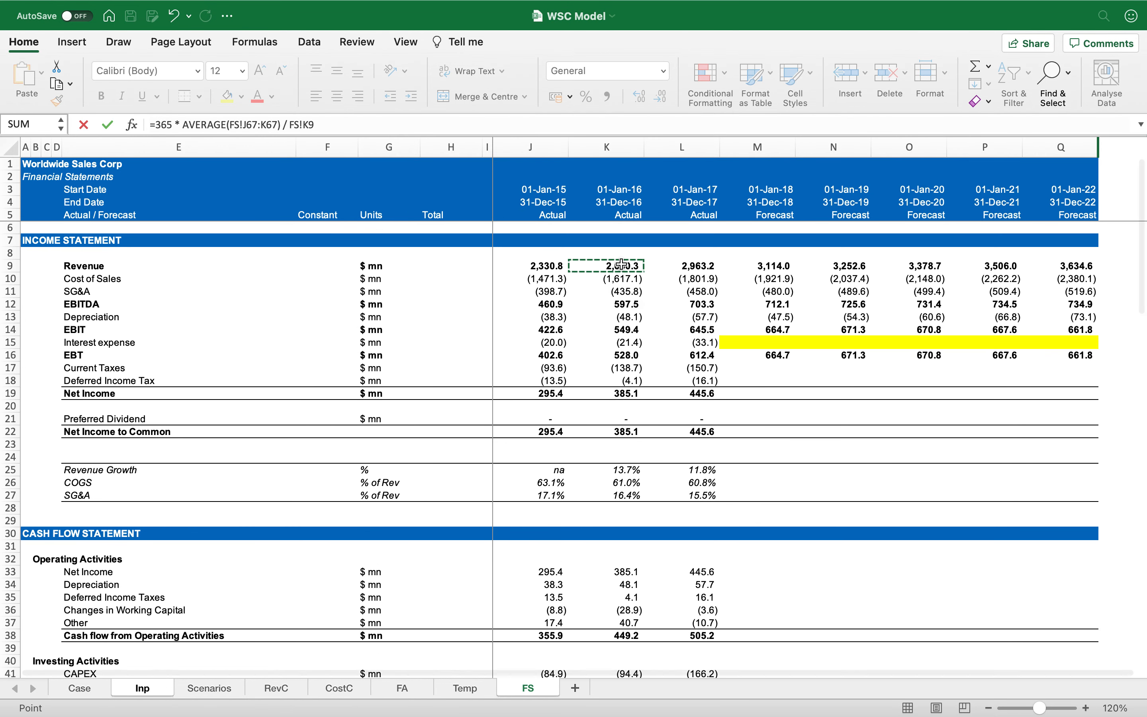
pyautogui.press('Return')
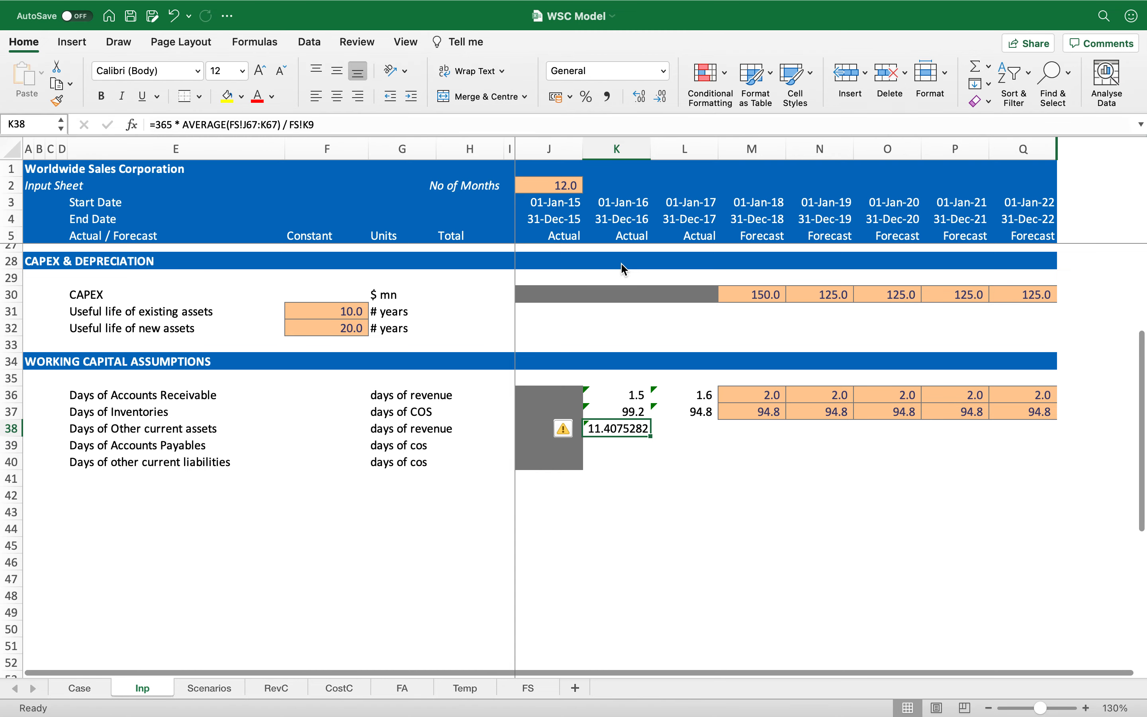
# Format K38 in comma style with one decimal and copy it to L38 for 2017.
pyautogui.click(608, 97)
pyautogui.click(662, 97)
pyautogui.press('super+c')
pyautogui.press('Right')
pyautogui.press('super+v')
pyautogui.press('Escape')
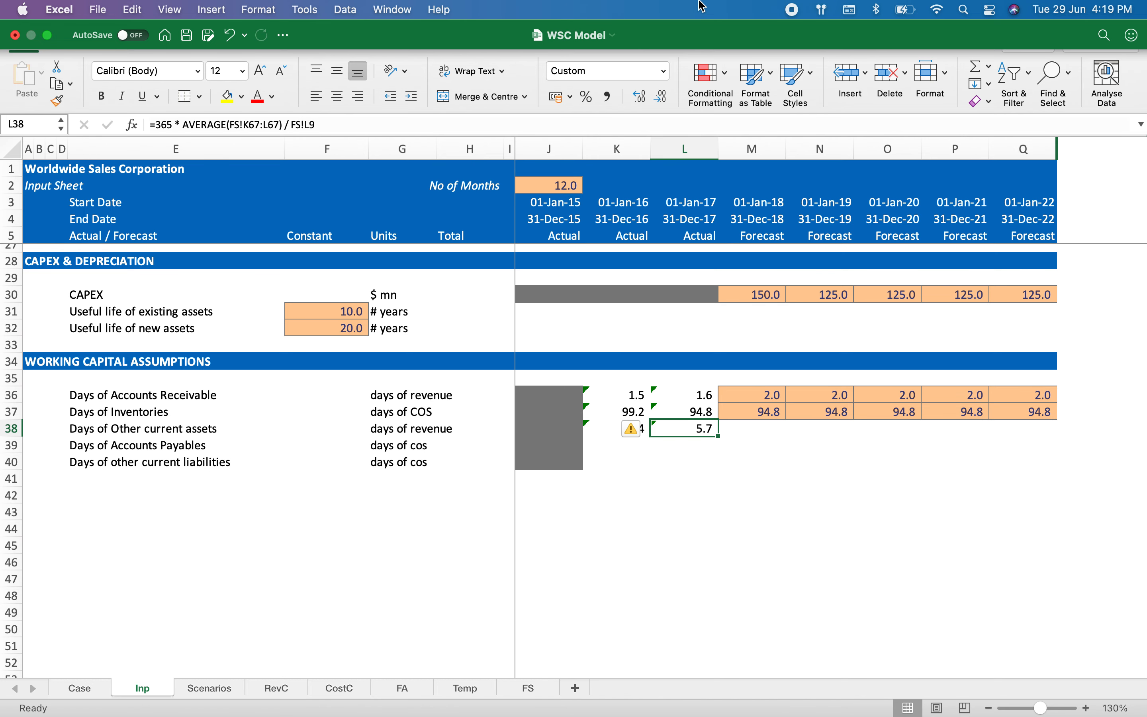
# Change the unit label of Days of Other current assets in G38 to "days of cos".
pyautogui.click(631, 468)
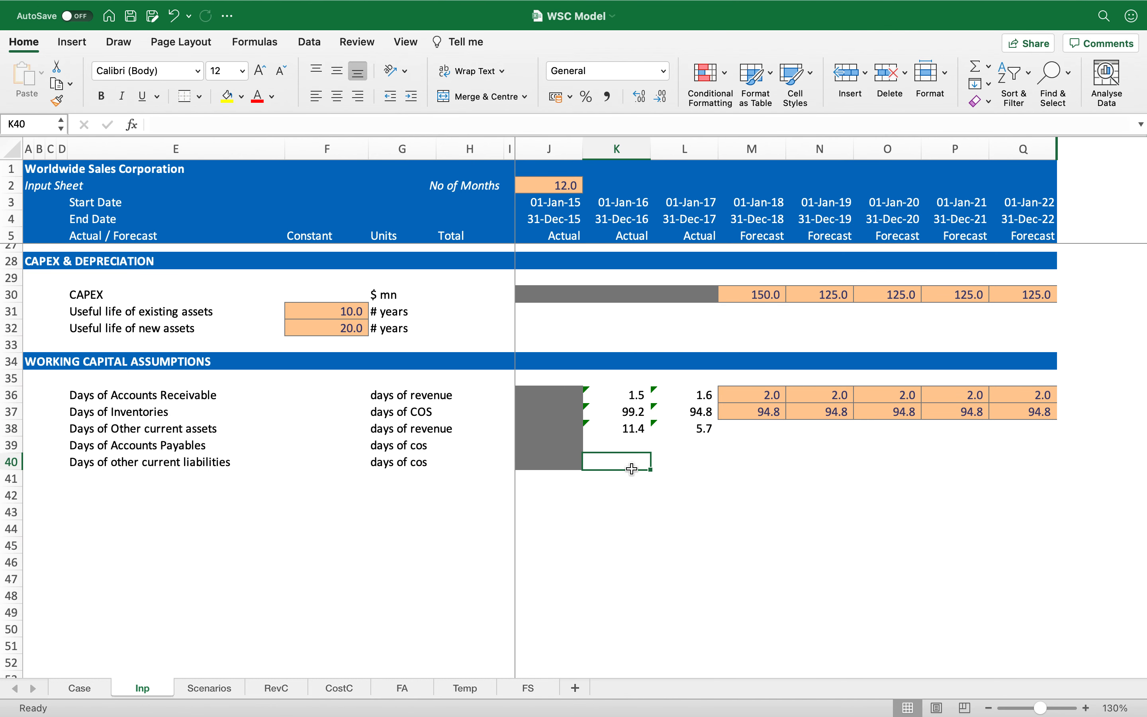
pyautogui.press('Up')
pyautogui.press('Up')
pyautogui.press('Left')
pyautogui.press('Left')
pyautogui.press('Left')
pyautogui.press('Left')
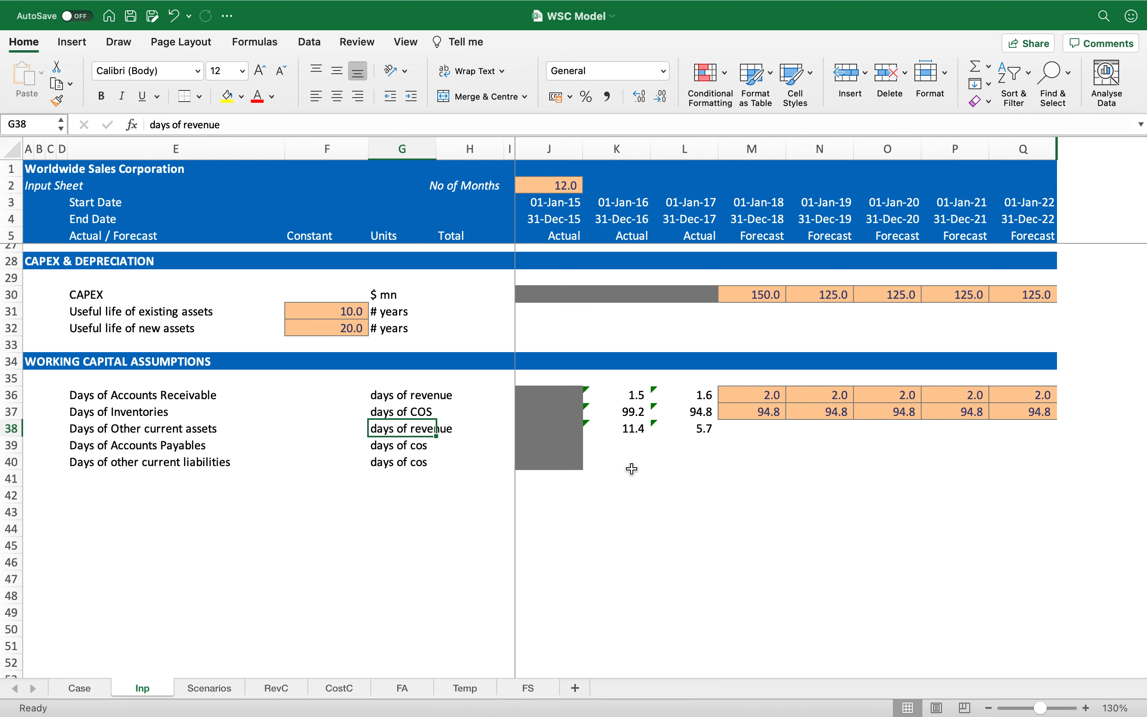
pyautogui.write('days of cos')
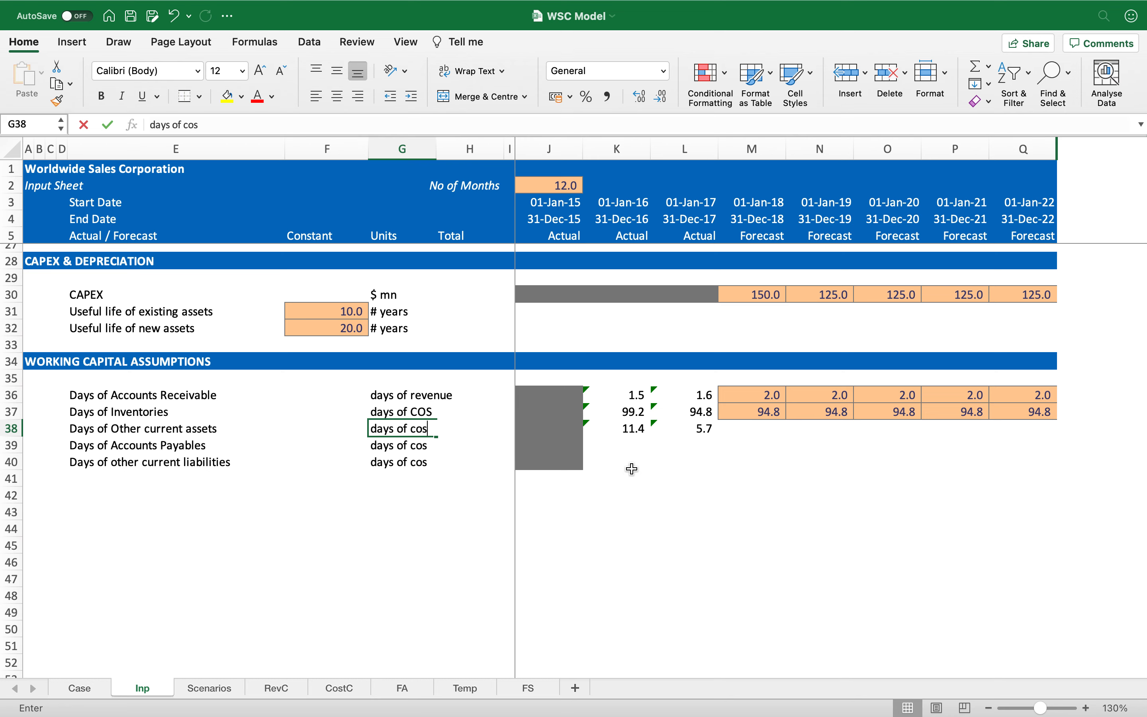
pyautogui.press('Return')
# Edit the 2016 Days of Other current assets formula in K38 to divide by negative cost of sales, -FS!K10.
pyautogui.press('Up')
pyautogui.press('Right')
pyautogui.press('Right')
pyautogui.press('Right')
pyautogui.press('Right')
pyautogui.press('Up')
pyautogui.press('Down')
pyautogui.press('F2')
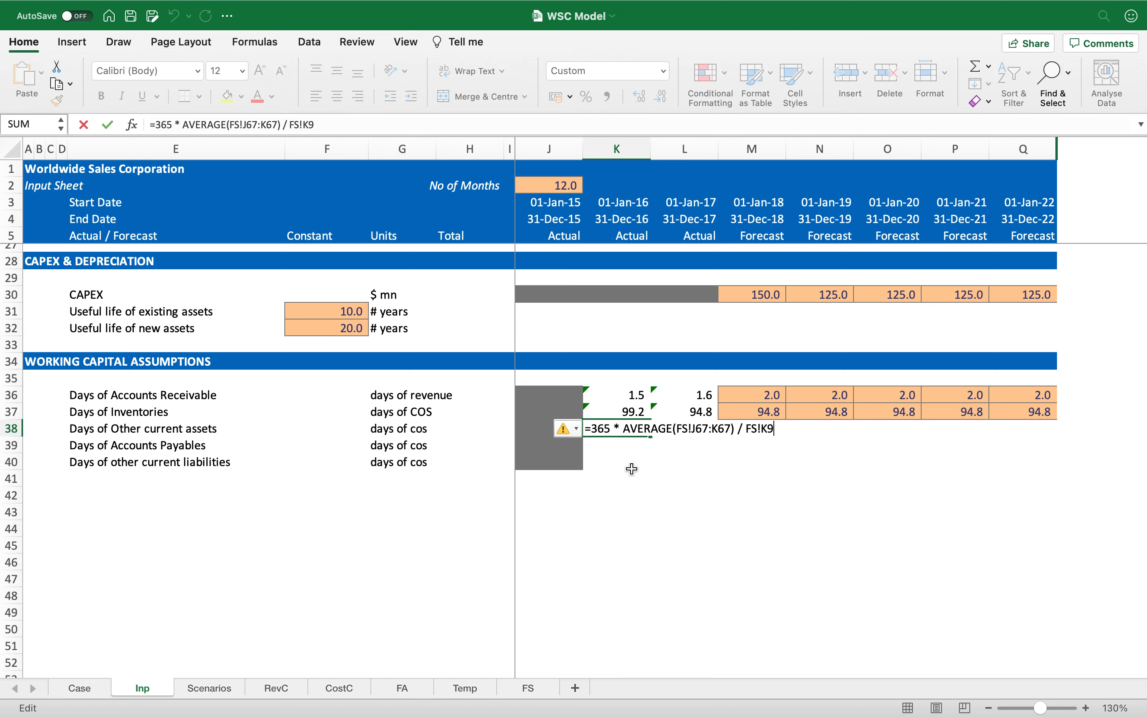
pyautogui.hotkey('shift', 'Left')
pyautogui.write('10')
pyautogui.click(291, 125)
pyautogui.write('-')
pyautogui.press('Return')
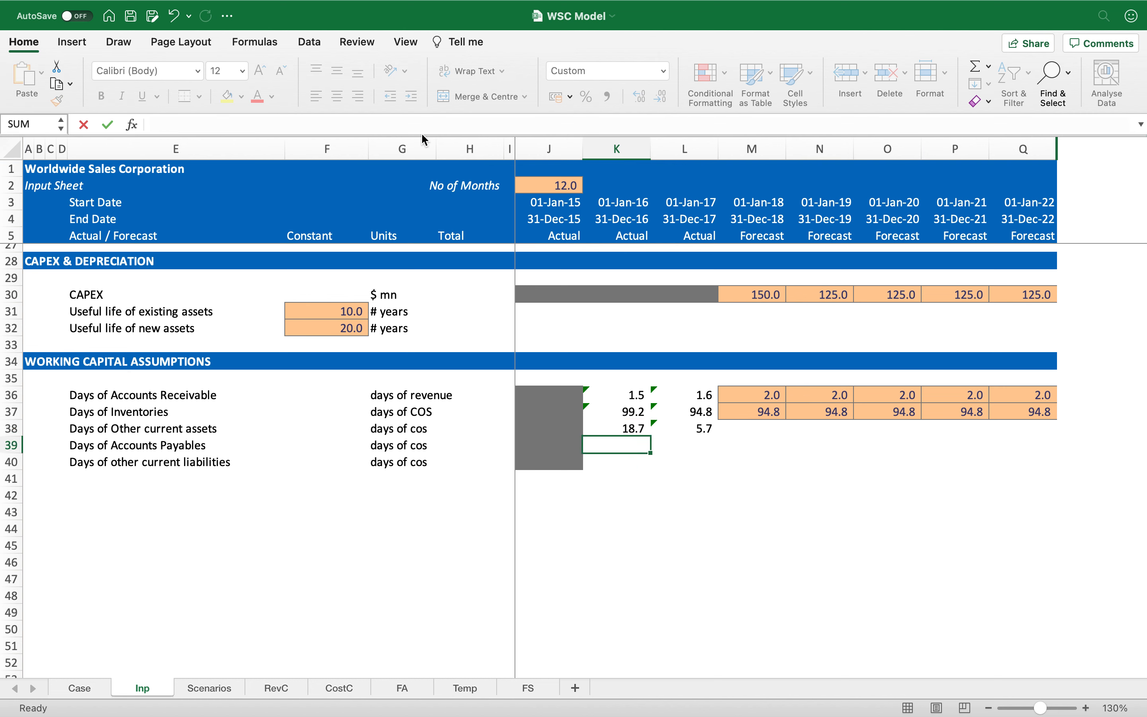
# Copy the revised Days of Other current assets formula from K38 to L38 for 2017.
pyautogui.press('Up')
pyautogui.press('super+c')
pyautogui.press('Right')
pyautogui.press('Return')
# Fill the Days of Other current assets forecast cells M38:Q38 with the formula =L38, each year carrying forward the prior one.
pyautogui.press('Right')
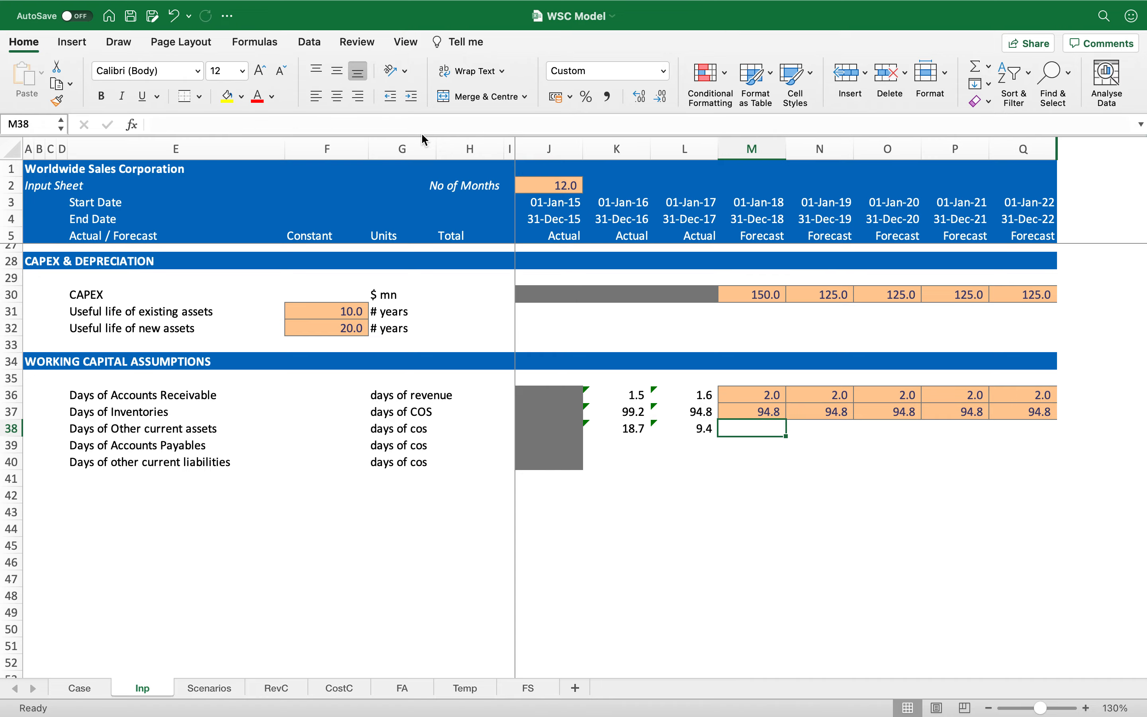
pyautogui.hotkey('shift', 'Right')
pyautogui.hotkey('shift', 'Right')
pyautogui.hotkey('shift', 'Right')
pyautogui.hotkey('shift', 'Right')
pyautogui.write('=L38')
pyautogui.hotkey('ctrl', 'Return')
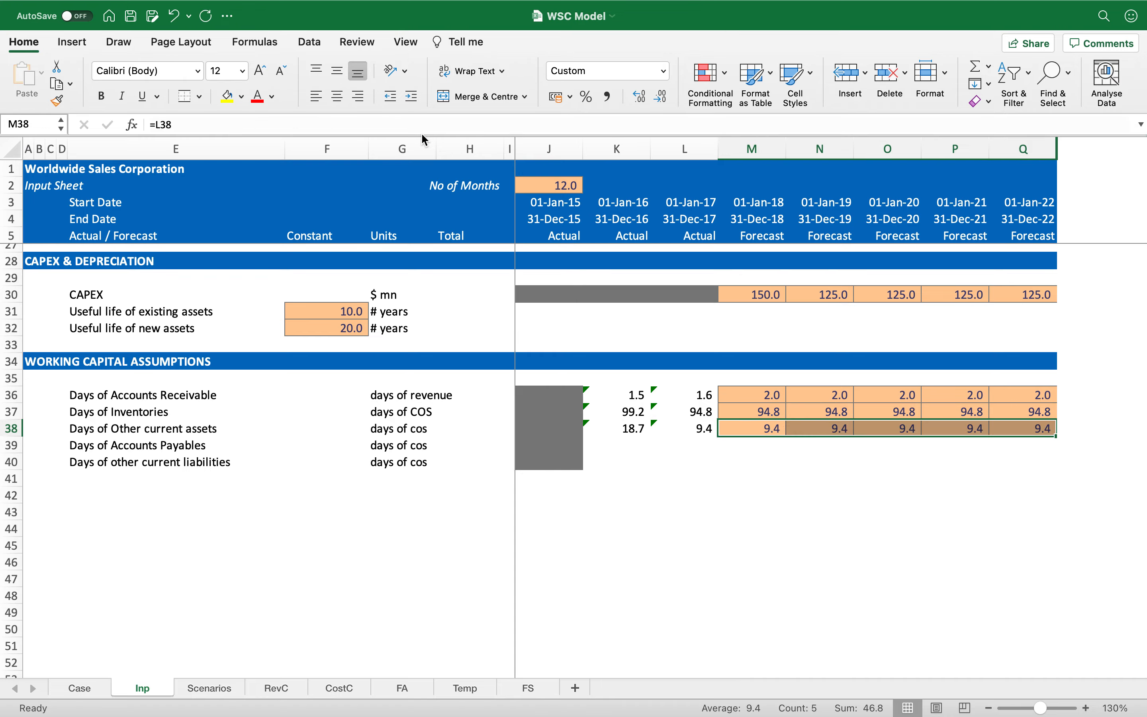
# Start the 2016 Days of Accounts Payables formula in K39 as 365 times the average of FS!J80:K80.
pyautogui.press('Down')
pyautogui.press('Left')
pyautogui.press('Left')
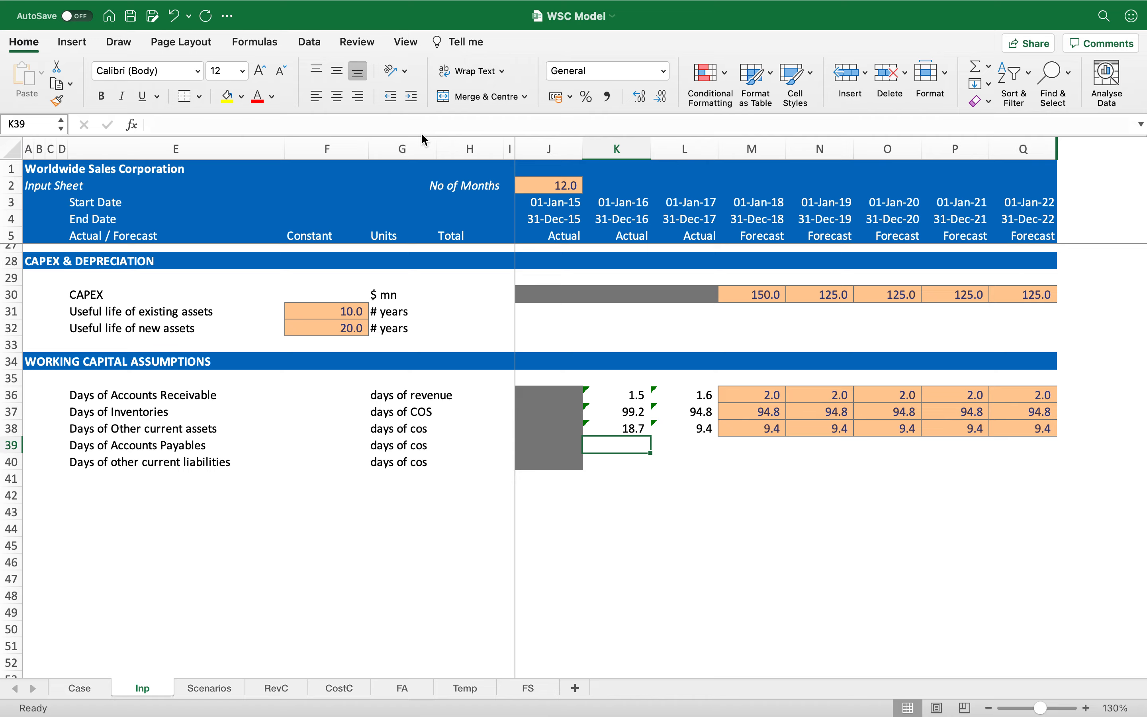
pyautogui.write('=365 * averag')
pyautogui.press('Tab')
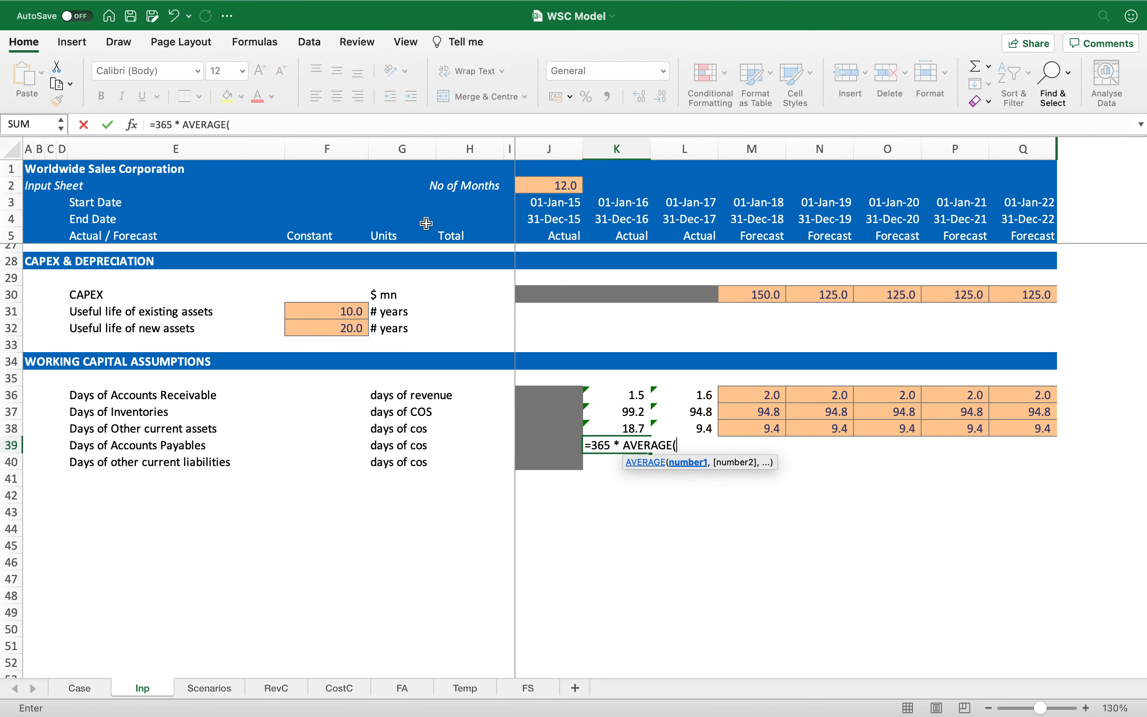
pyautogui.click(528, 688)
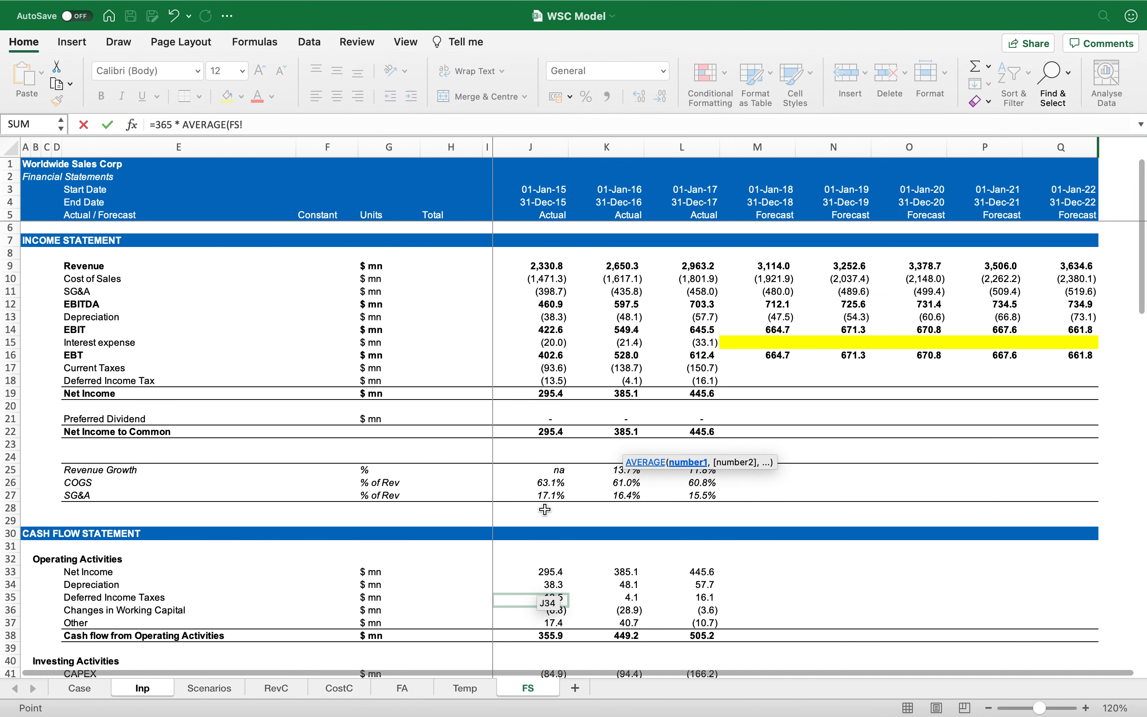
pyautogui.scroll(-7, 559, 493)
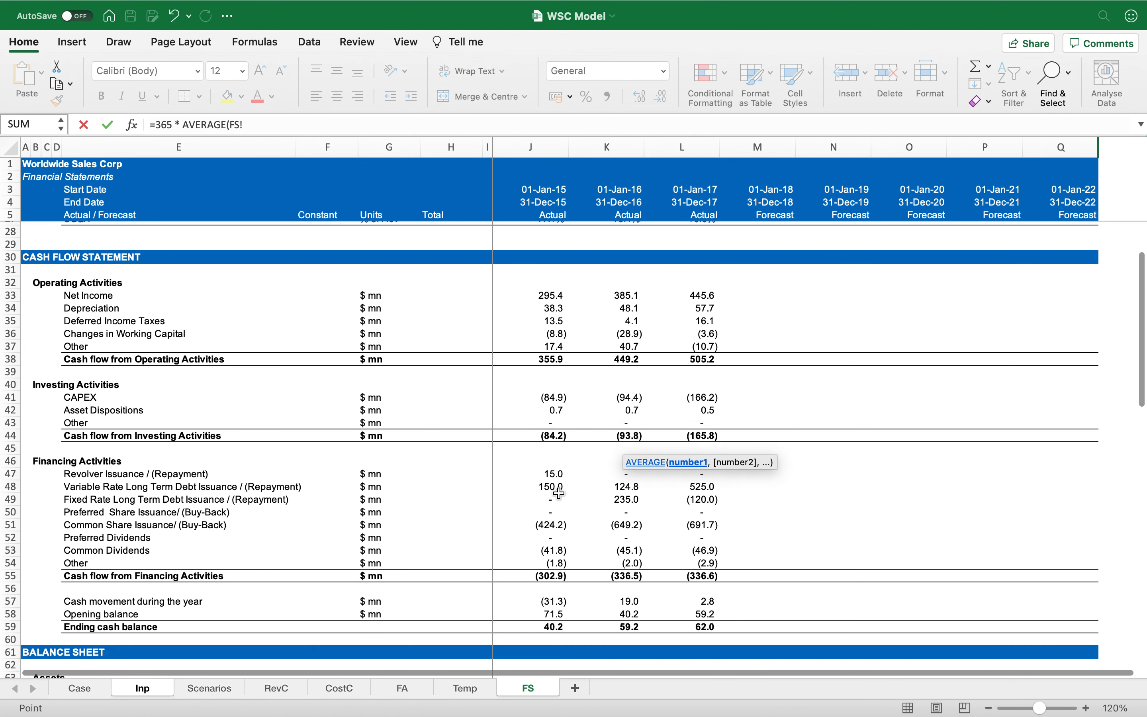
pyautogui.scroll(-15, 559, 493)
pyautogui.scroll(2, 559, 493)
pyautogui.click(558, 304)
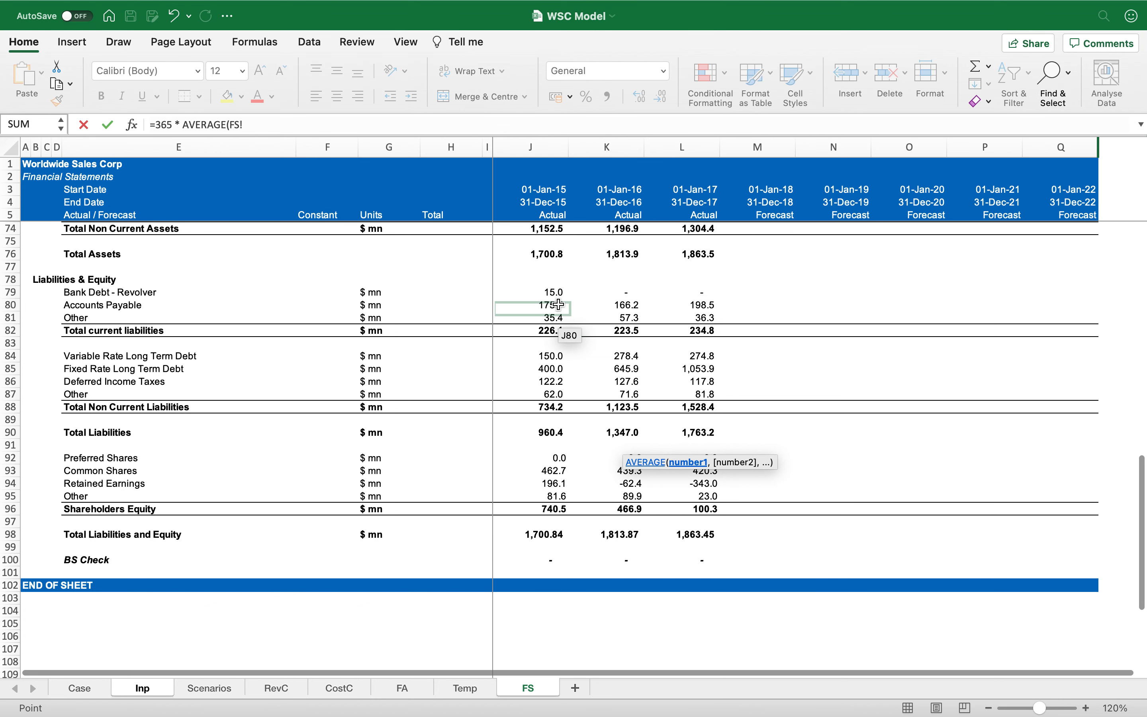
pyautogui.moveTo(559, 305); pyautogui.dragTo(587, 305)
# Close the average in the K39 formula and divide by the negative 2016 cost of sales, -FS!K10.
pyautogui.write(') / -')
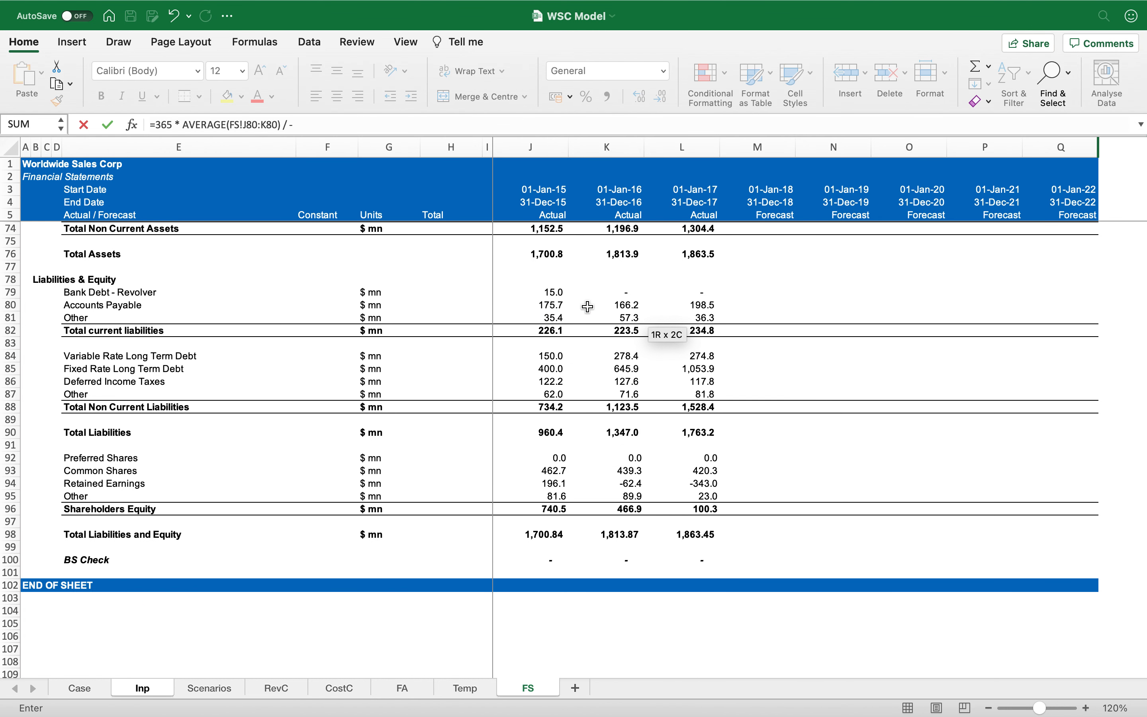
pyautogui.scroll(20, 588, 306)
pyautogui.click(614, 281)
pyautogui.press('Return')
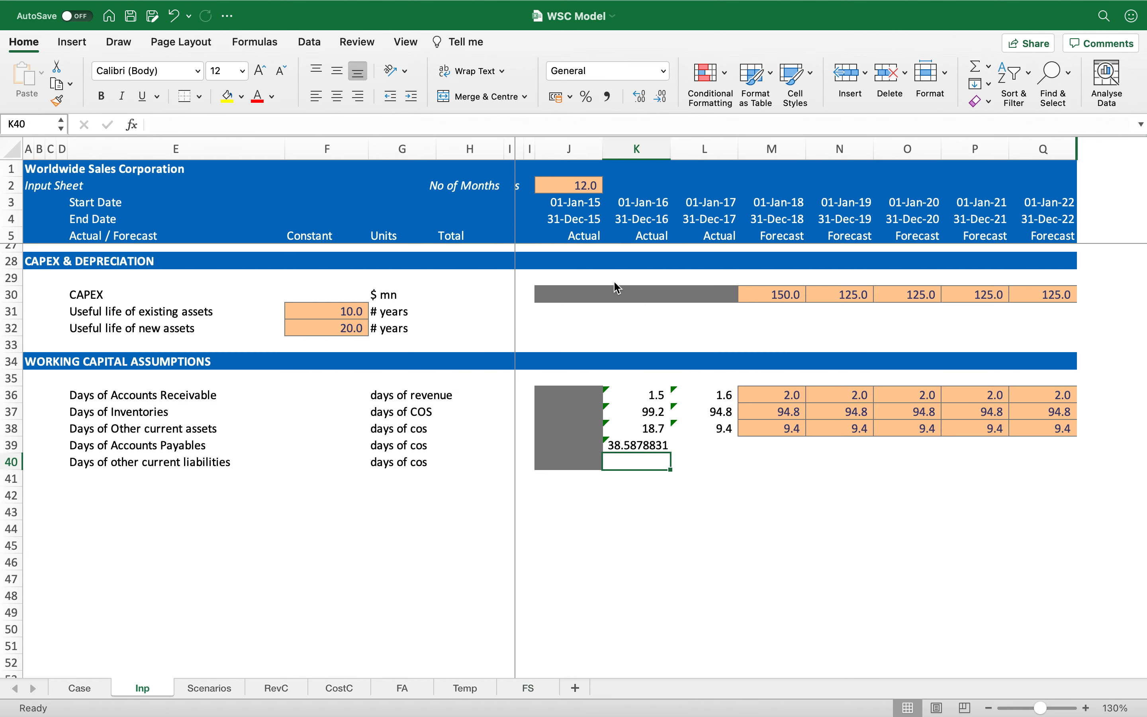
# Format K39 in comma style with one decimal and copy it to L39 for 2017.
pyautogui.press('Up')
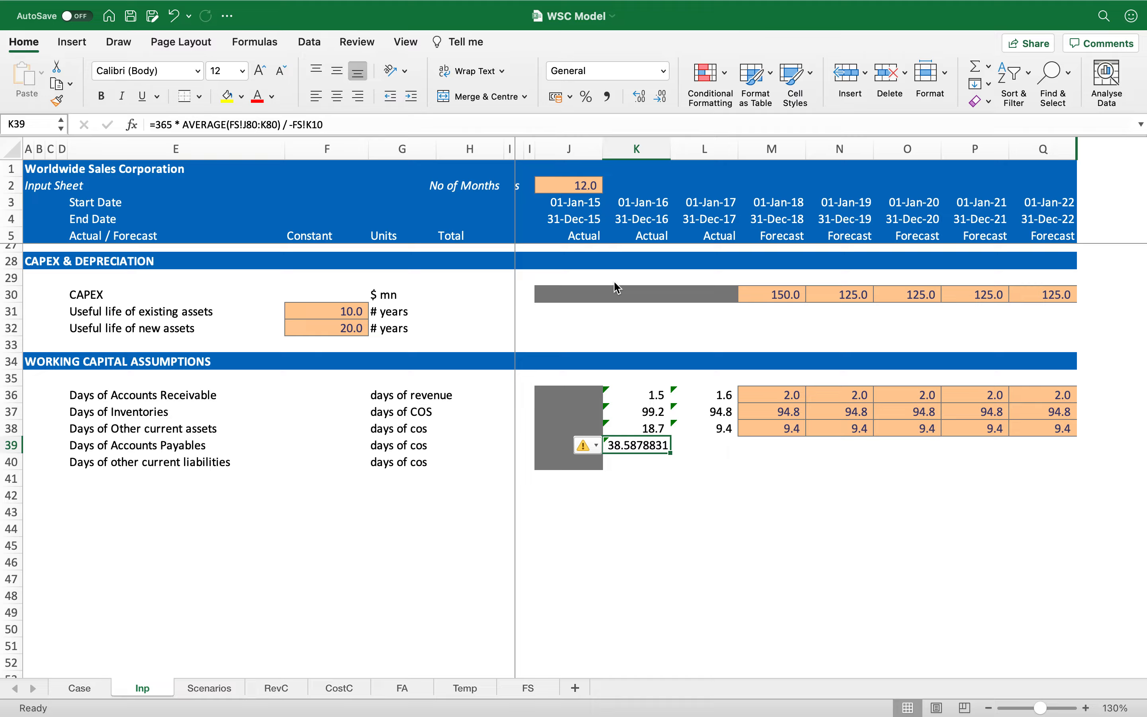
pyautogui.click(607, 97)
pyautogui.click(662, 97)
pyautogui.hotkey('ctrl', 'c')
pyautogui.press('Right')
pyautogui.press('Return')
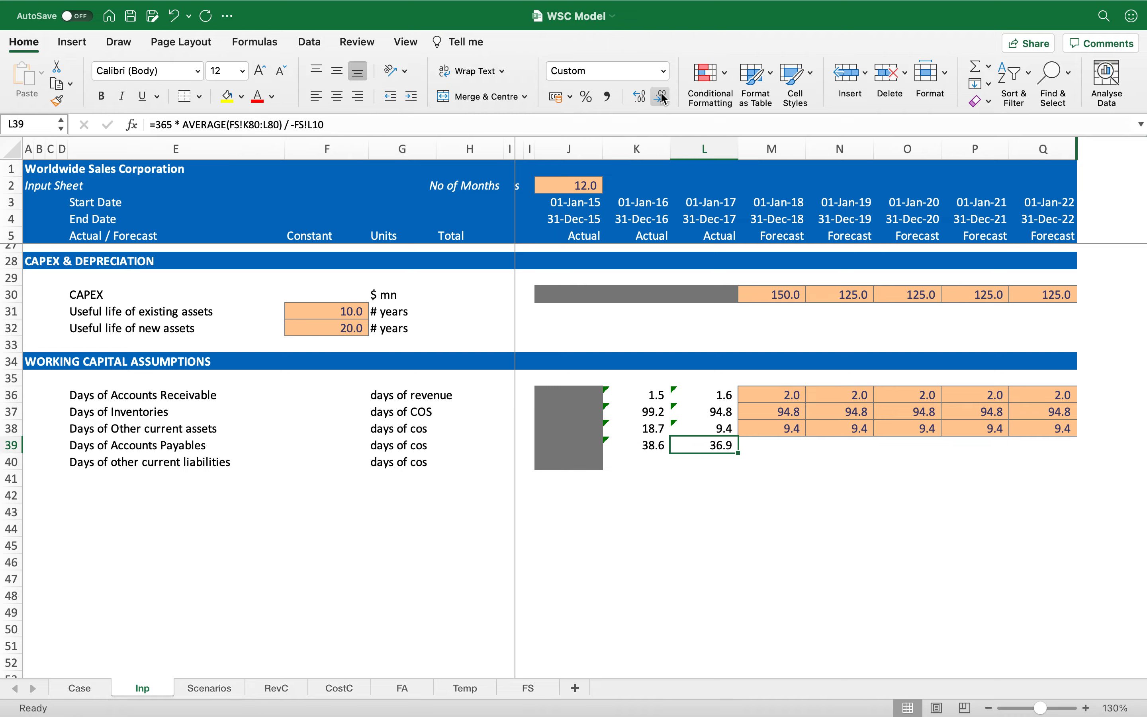
# Fill the Days of Accounts Payables forecast cells M39:Q39 with the formula =L39, each year carrying forward the prior one.
pyautogui.press('Right')
pyautogui.hotkey('shift', 'Right')
pyautogui.hotkey('shift', 'Right')
pyautogui.hotkey('shift', 'Right')
pyautogui.hotkey('shift', 'Right')
pyautogui.write('=L39')
pyautogui.hotkey('ctrl', 'Return')
# Start the 2016 Days of other current liabilities formula in K40 as 365 times the average of FS!J67:K67.
pyautogui.press('Down')
pyautogui.press('Left')
pyautogui.press('Left')
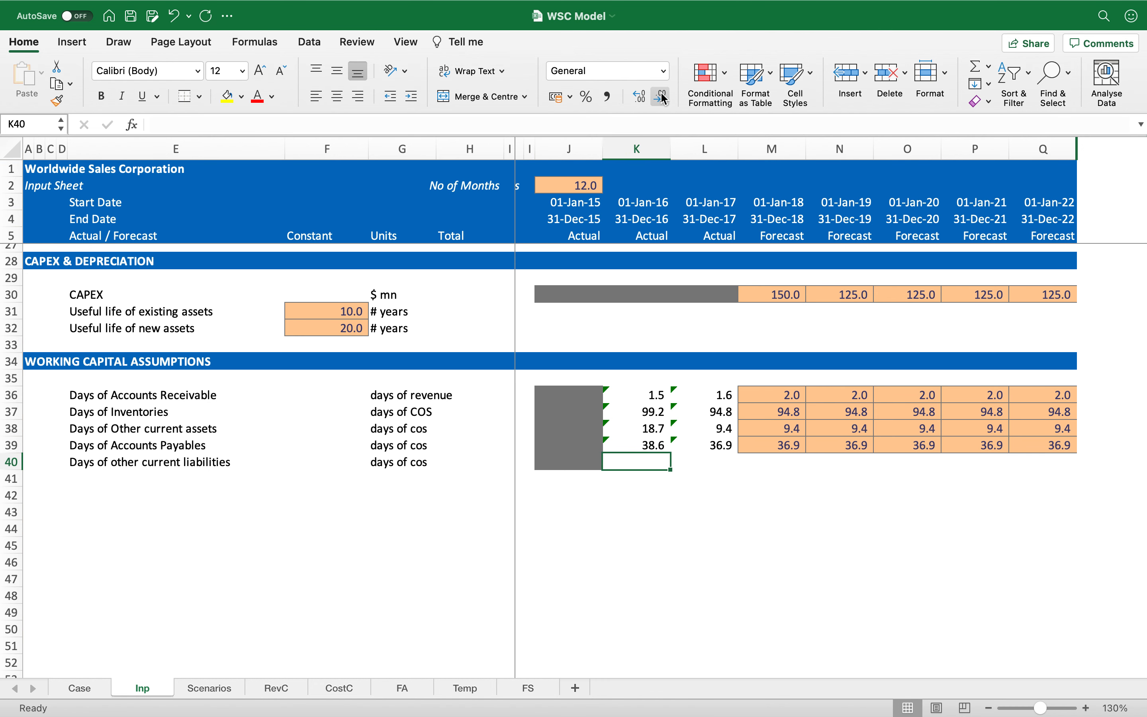
pyautogui.write('=365 * ave')
pyautogui.press('Tab')
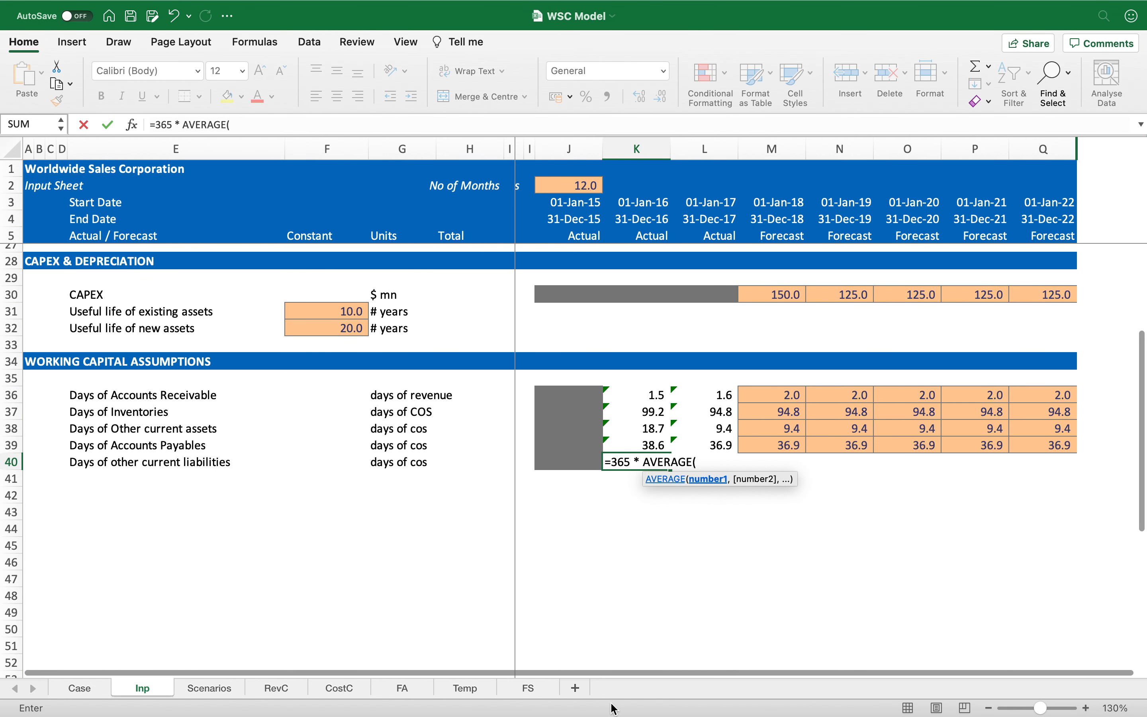
pyautogui.click(527, 687)
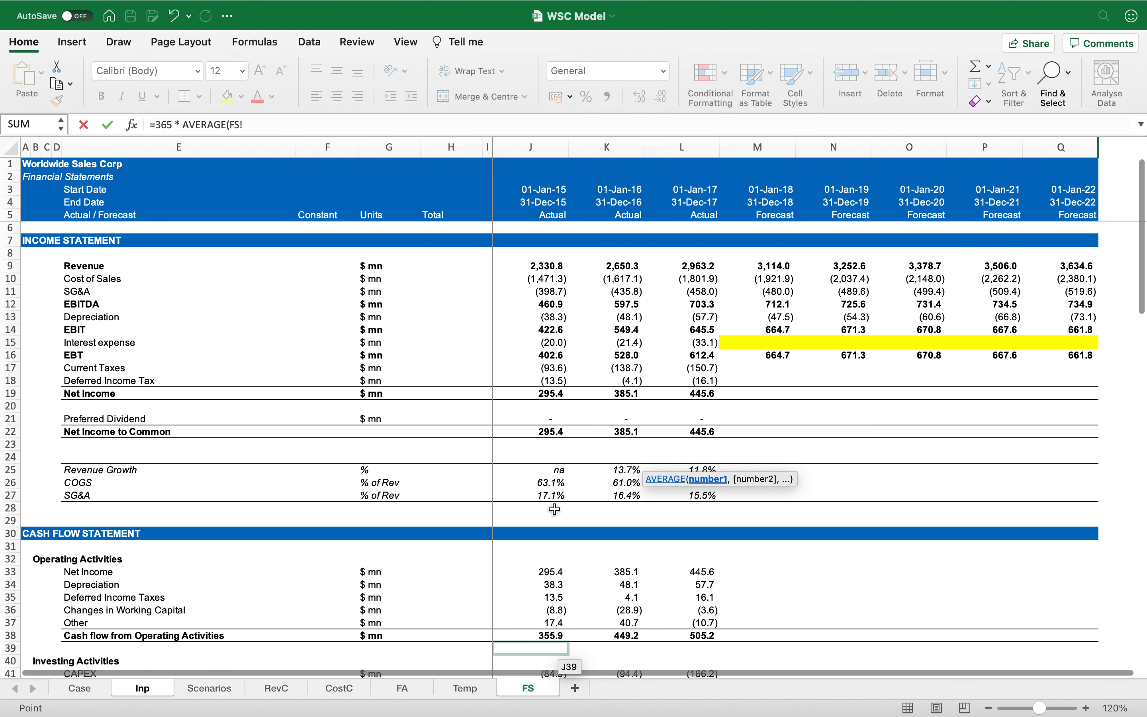
pyautogui.scroll(-20, 553, 523)
pyautogui.scroll(3, 553, 526)
pyautogui.click(548, 267)
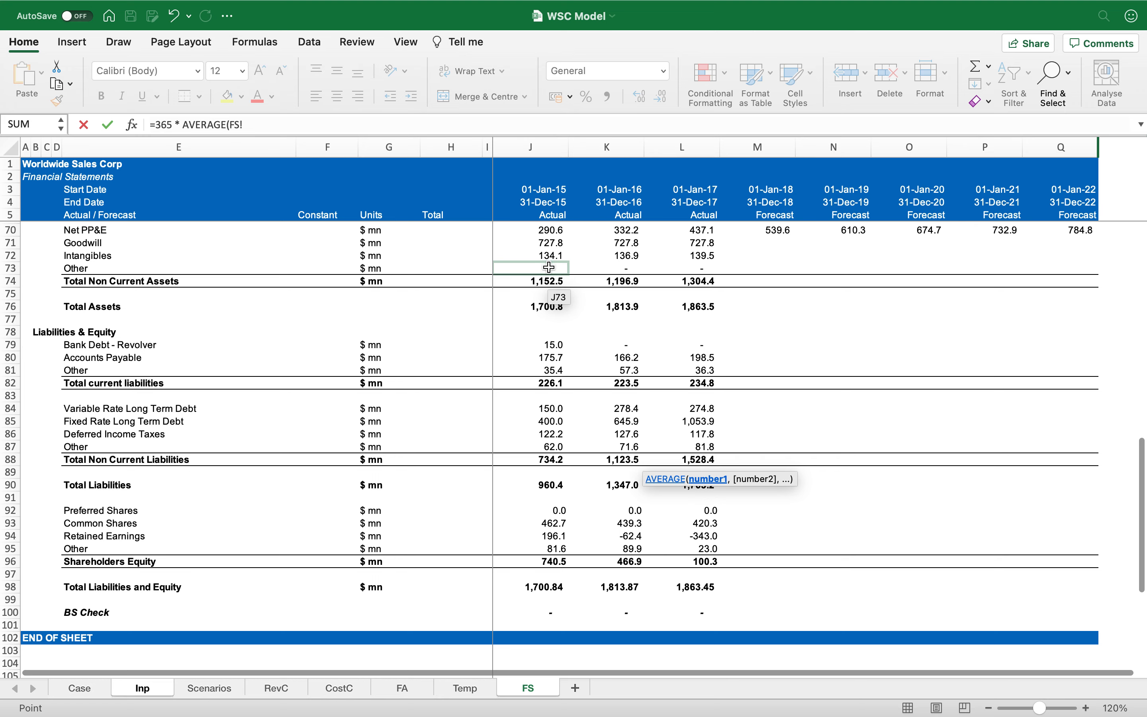
pyautogui.scroll(3, 552, 273)
pyautogui.moveTo(562, 306); pyautogui.dragTo(586, 305)
# Close the average in the K40 formula and divide by the negative 2016 cost of sales, -FS!K10.
pyautogui.write(') / -')
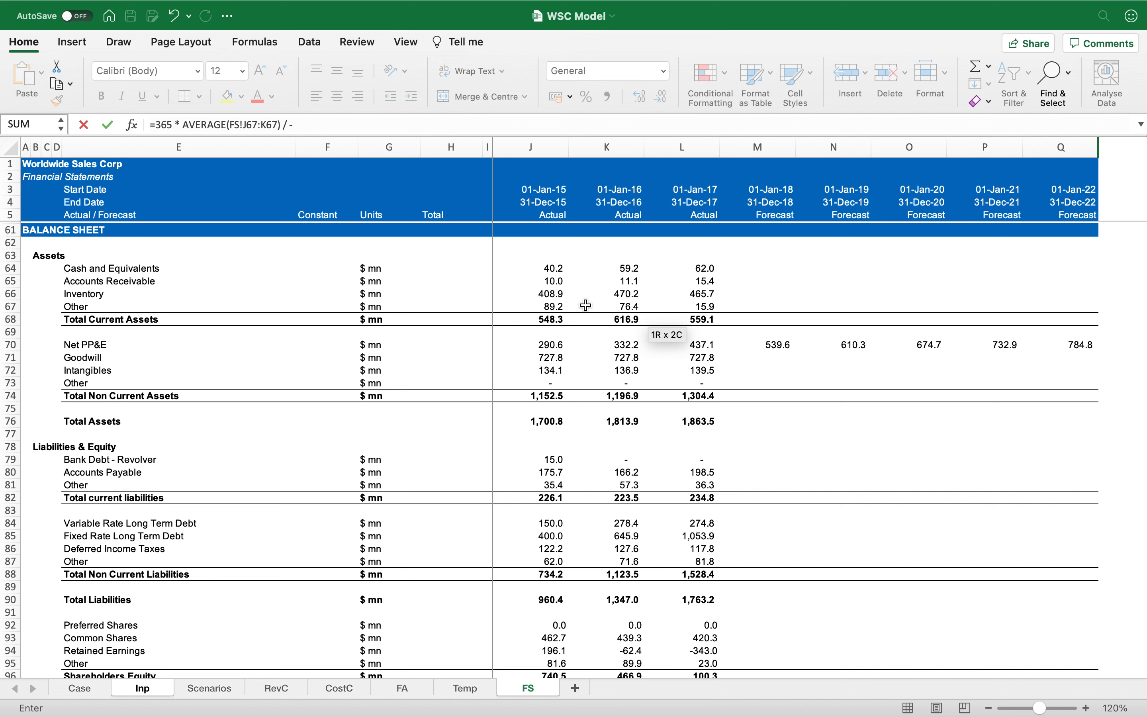
pyautogui.scroll(15, 586, 305)
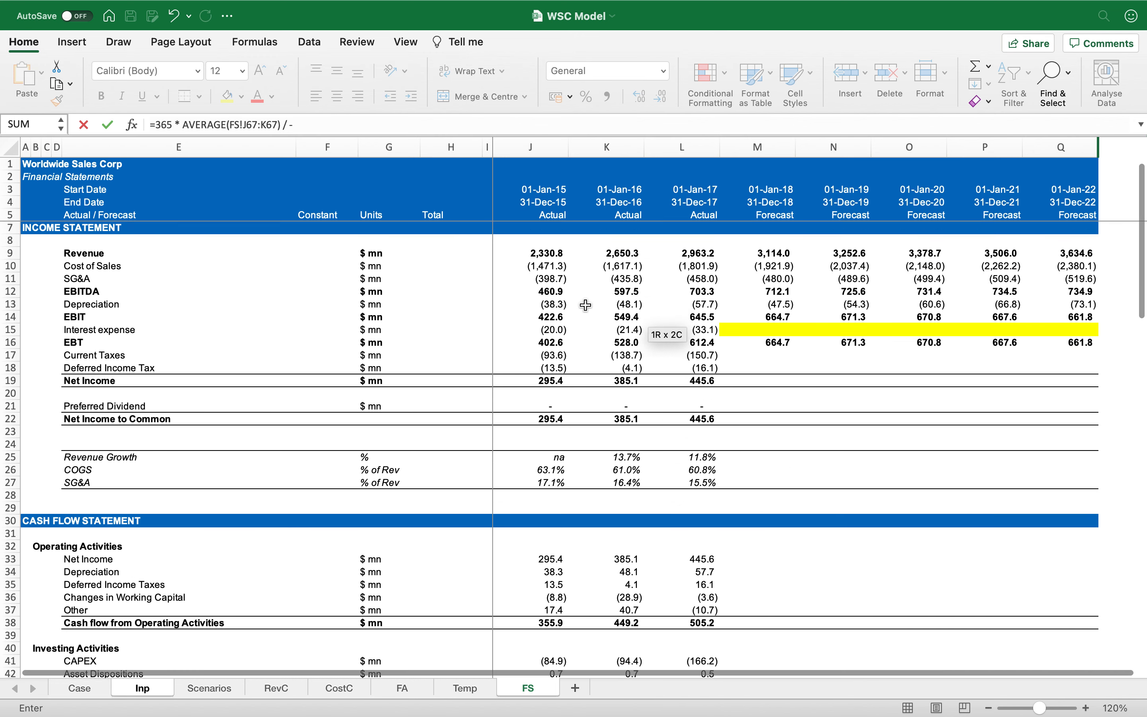
pyautogui.click(608, 279)
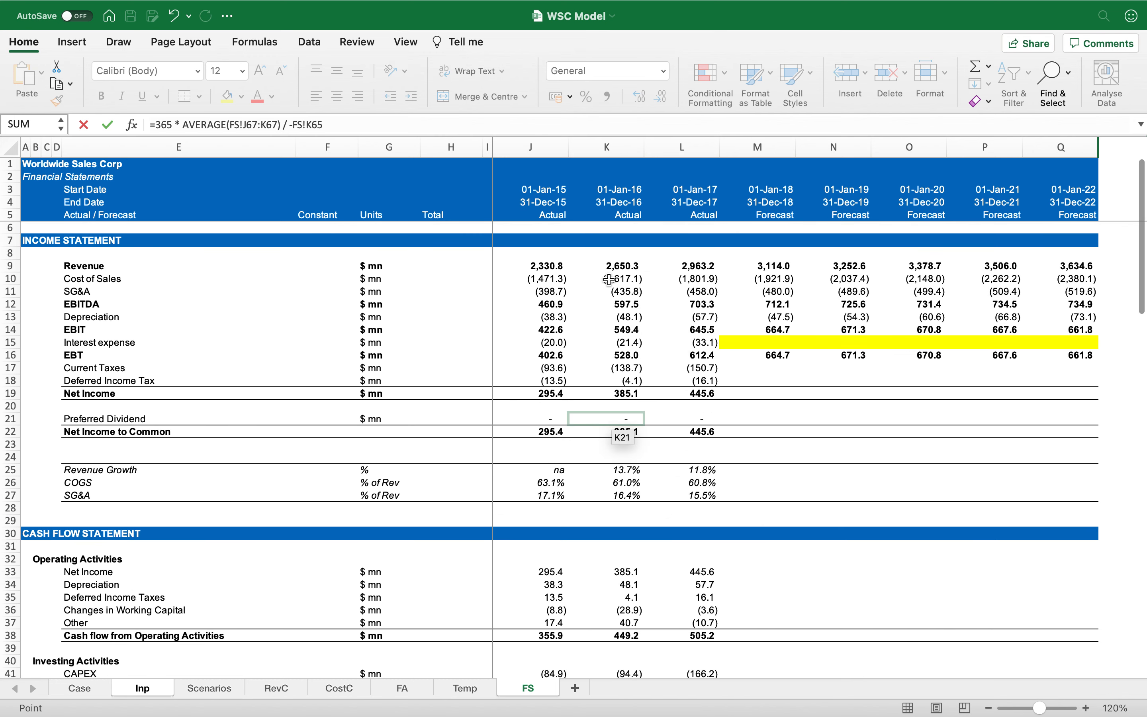
pyautogui.click(609, 281)
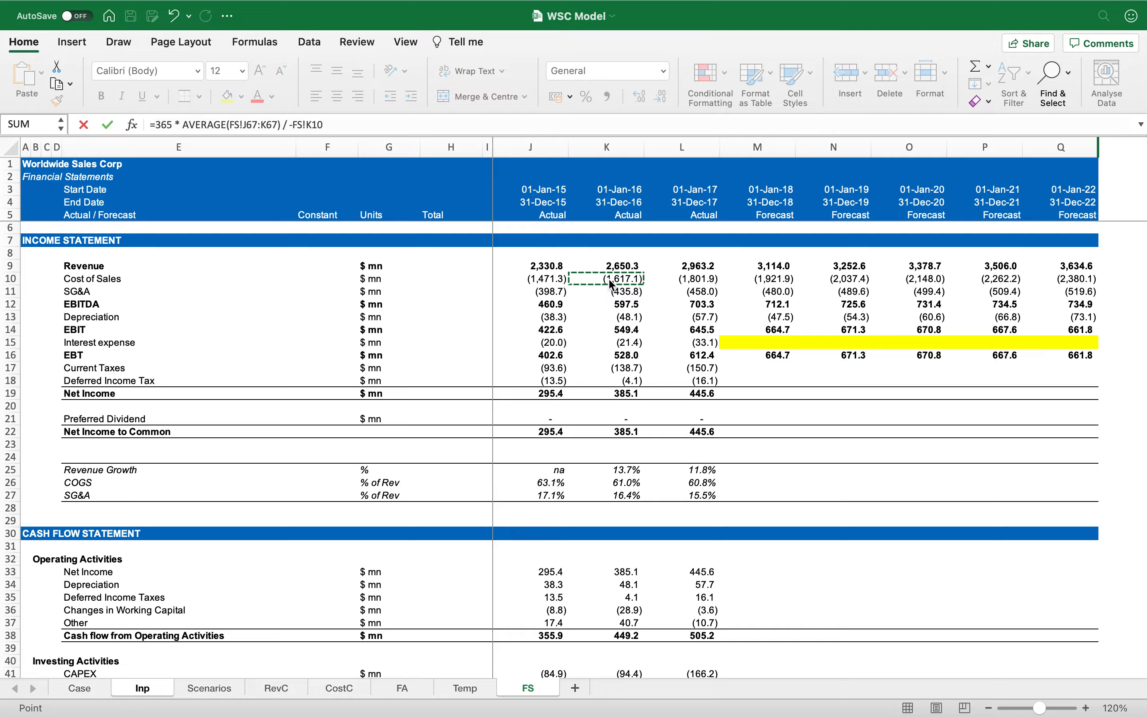
pyautogui.press('Return')
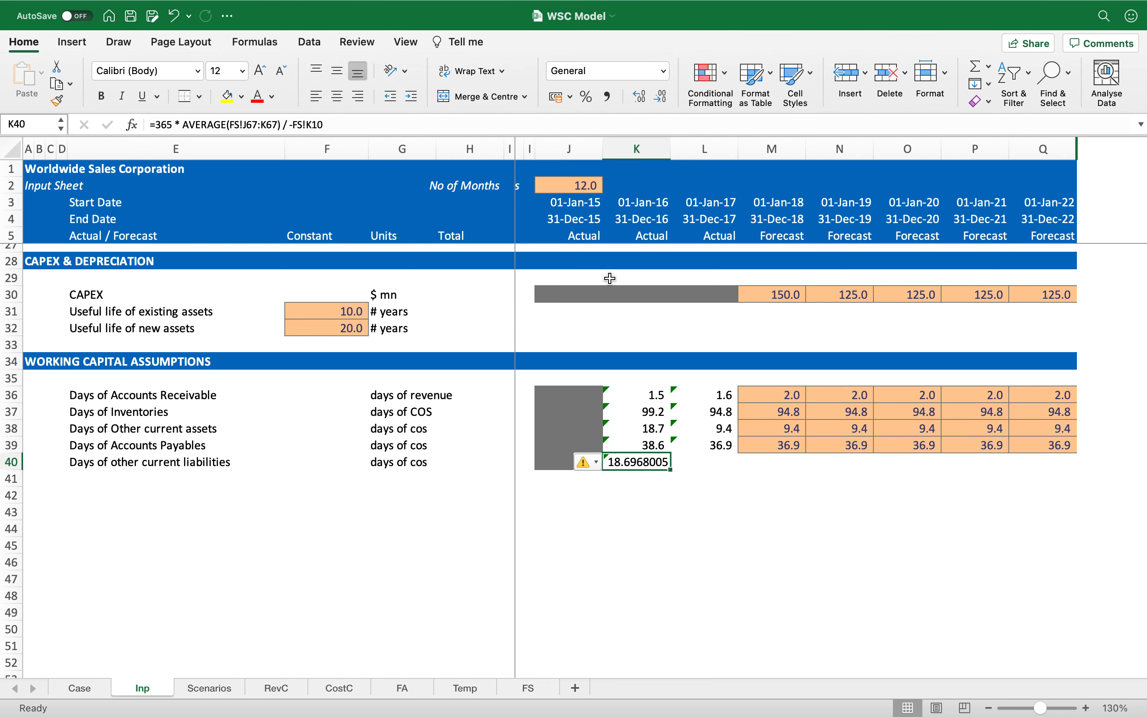
# Trace the K40 formula to its source cells on the FS sheet and compare them with the Other row under current liabilities.
pyautogui.hotkey('ctrl', '[')
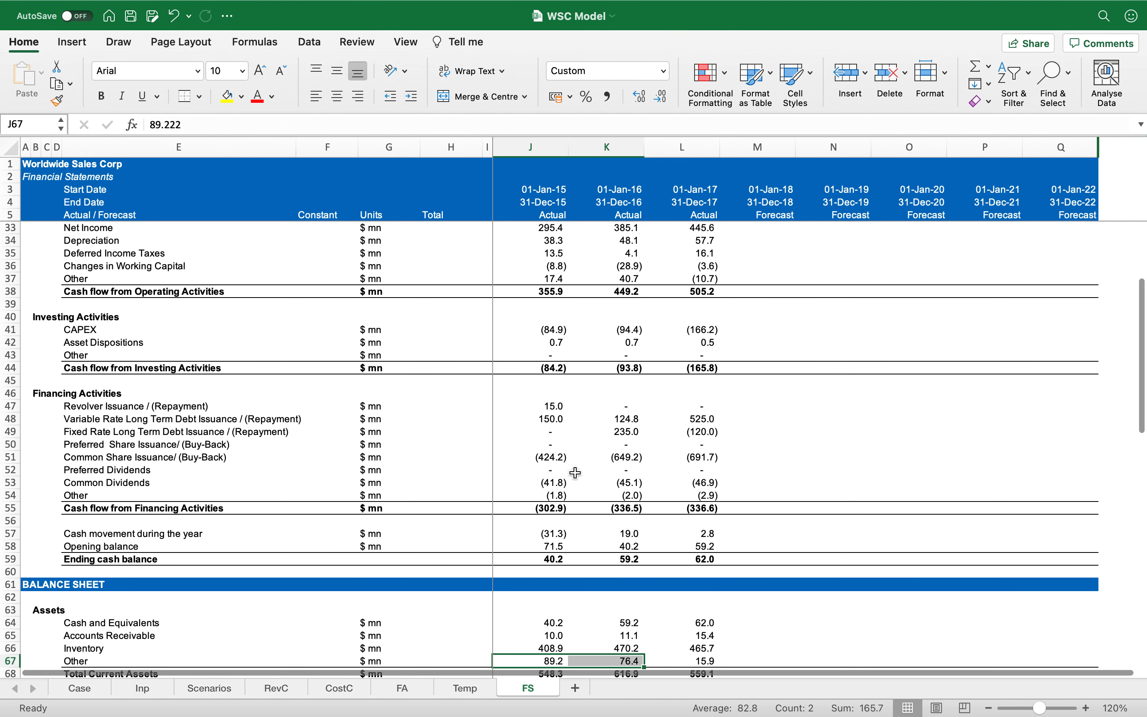
pyautogui.scroll(-2, 576, 472)
pyautogui.scroll(-5, 575, 472)
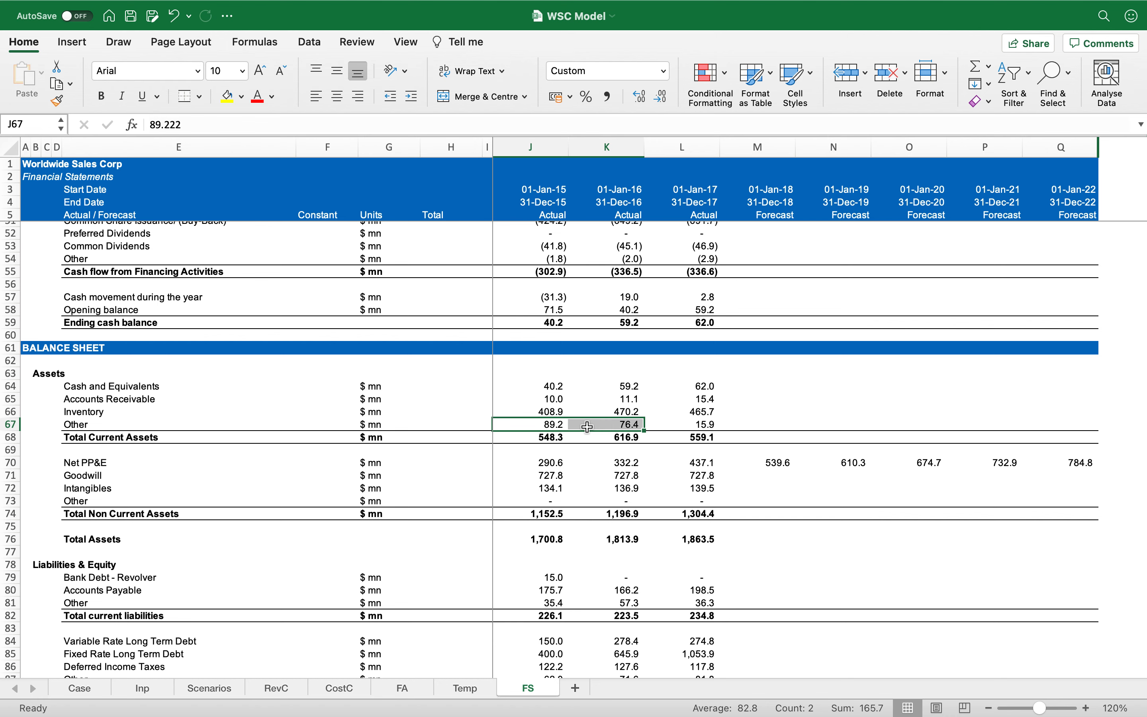
pyautogui.scroll(-2, 588, 427)
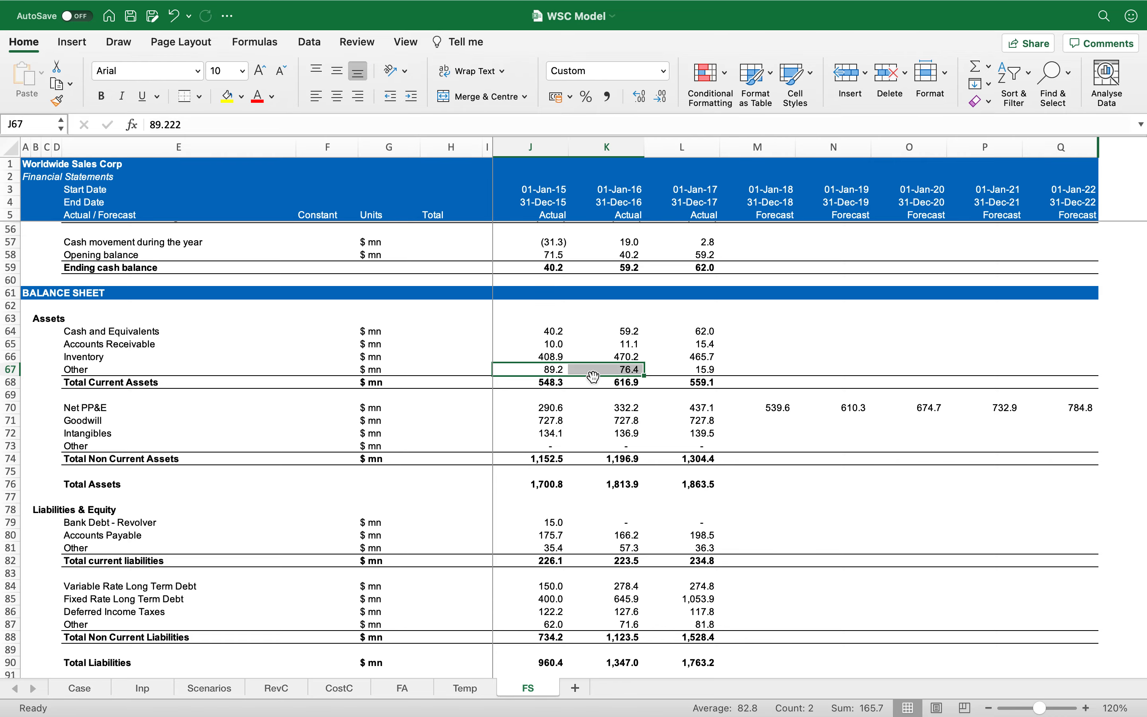
# Clear K40 and enter the 2016 Days of other current liabilities formula =365 * AVERAGE(FS!J81:K81) / -FS!K10.
pyautogui.click(144, 689)
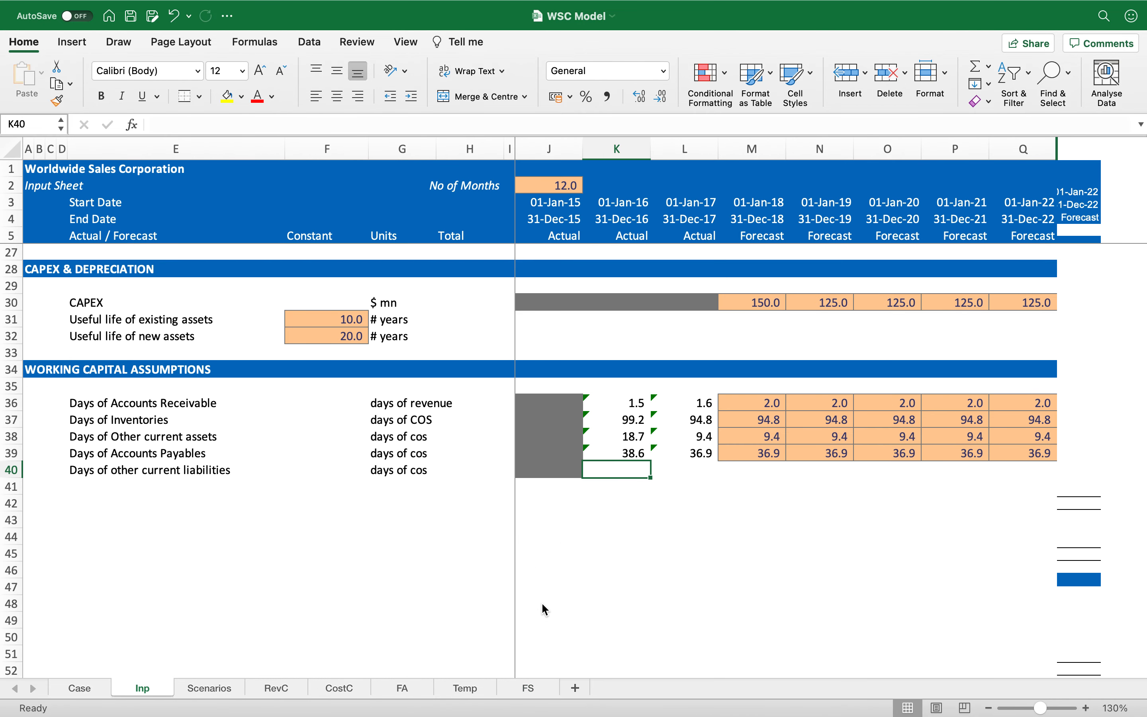
pyautogui.write('=365 * aver')
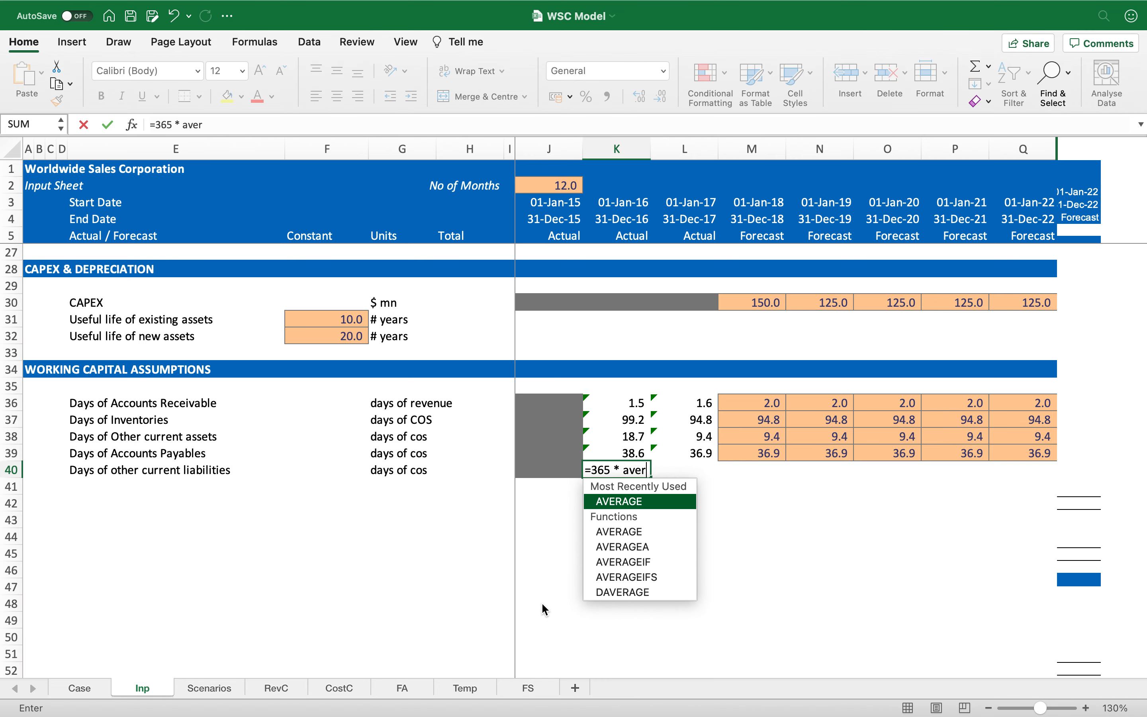
pyautogui.press('Tab')
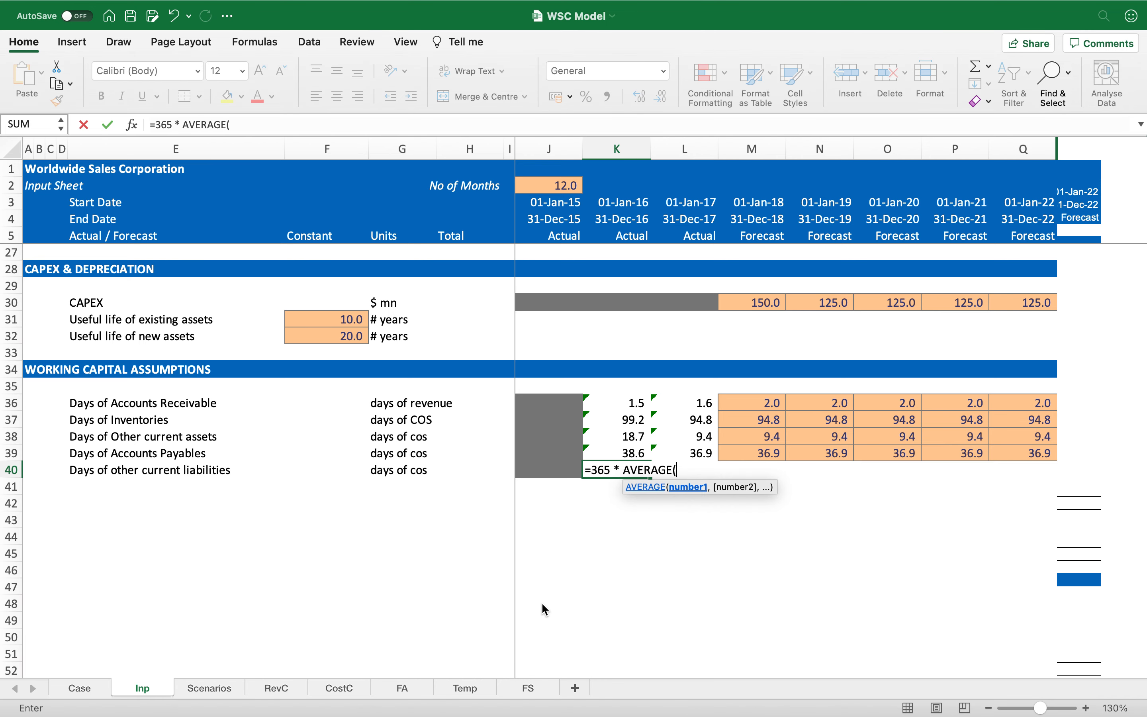
pyautogui.click(528, 688)
pyautogui.scroll(-5, 543, 586)
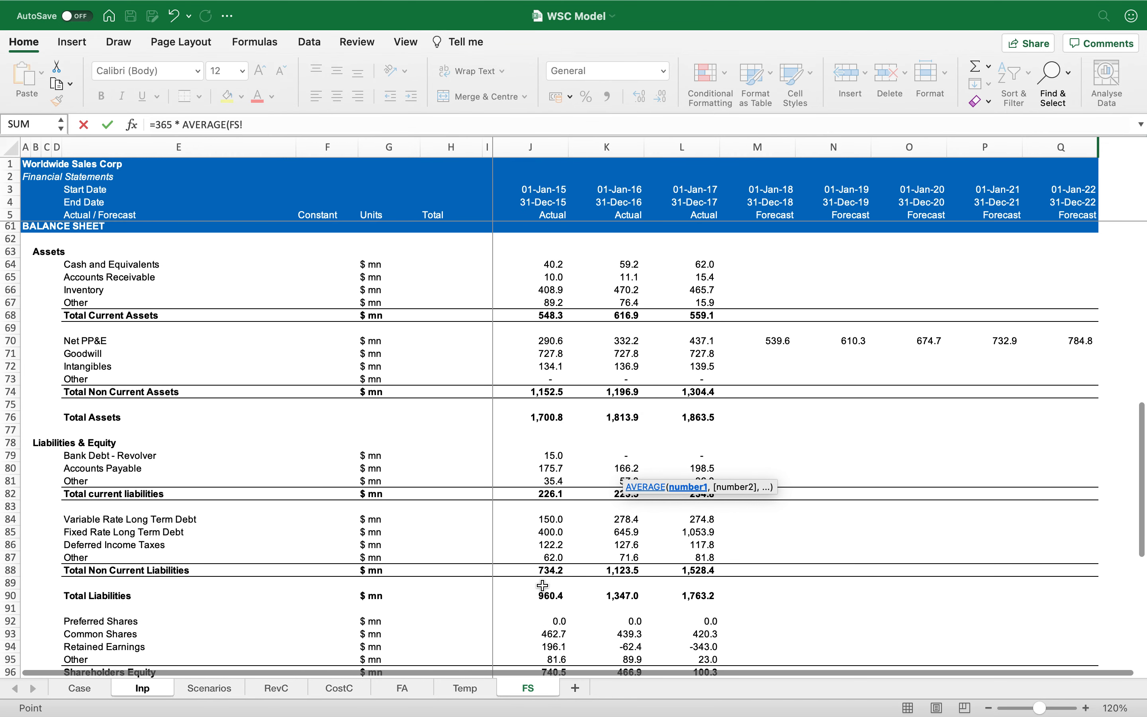
pyautogui.moveTo(552, 438); pyautogui.dragTo(591, 435)
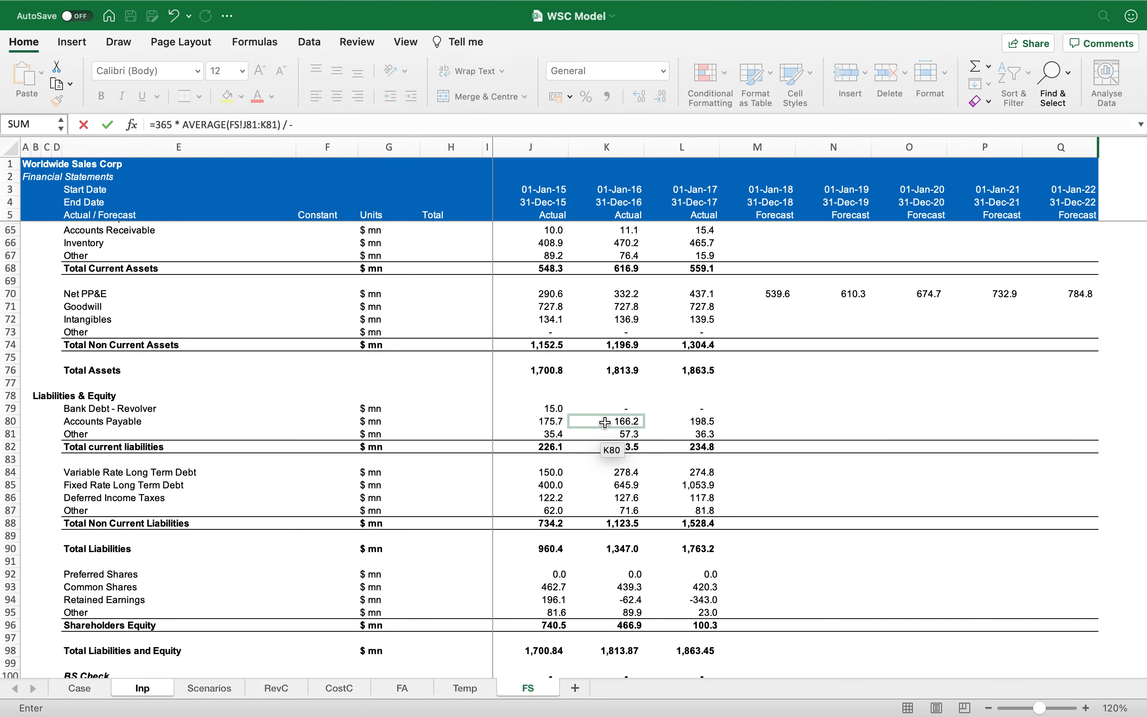
pyautogui.scroll(20, 592, 426)
pyautogui.click(618, 279)
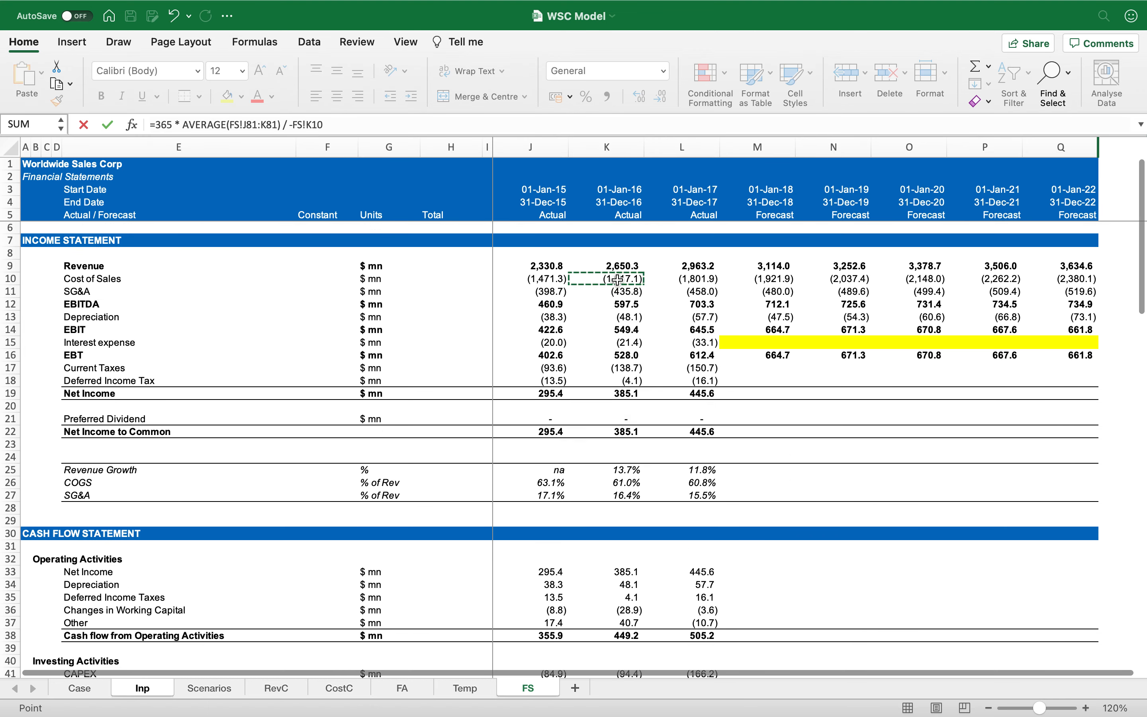
pyautogui.press('Return')
pyautogui.press('Up')
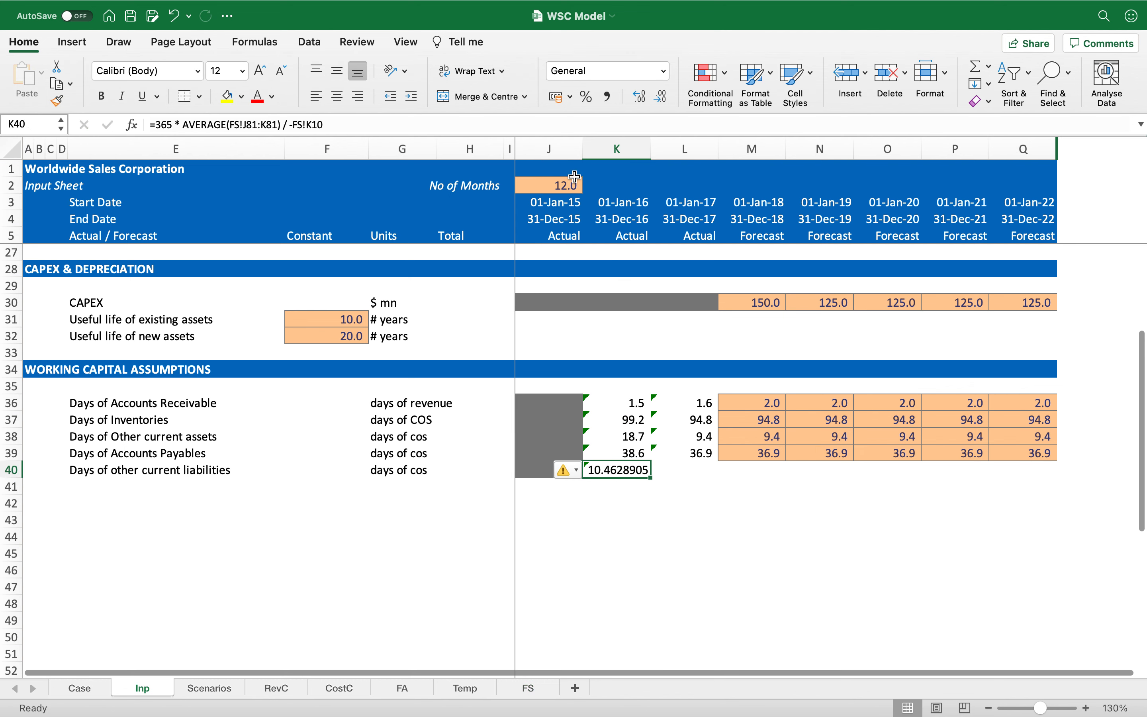
# Format K40 with thousands separators and one decimal, and copy its days formula to 2017 in L40.
pyautogui.click(609, 97)
pyautogui.click(662, 97)
pyautogui.press('super+c')
pyautogui.press('Right')
pyautogui.press('Return')
# Fill the forecast Days of other current liabilities in M40:Q40 with =L40, styled as orange input cells.
pyautogui.press('Right')
pyautogui.hotkey('shift', 'Right')
pyautogui.hotkey('shift', 'Right')
pyautogui.hotkey('shift', 'Right')
pyautogui.hotkey('shift', 'Right')
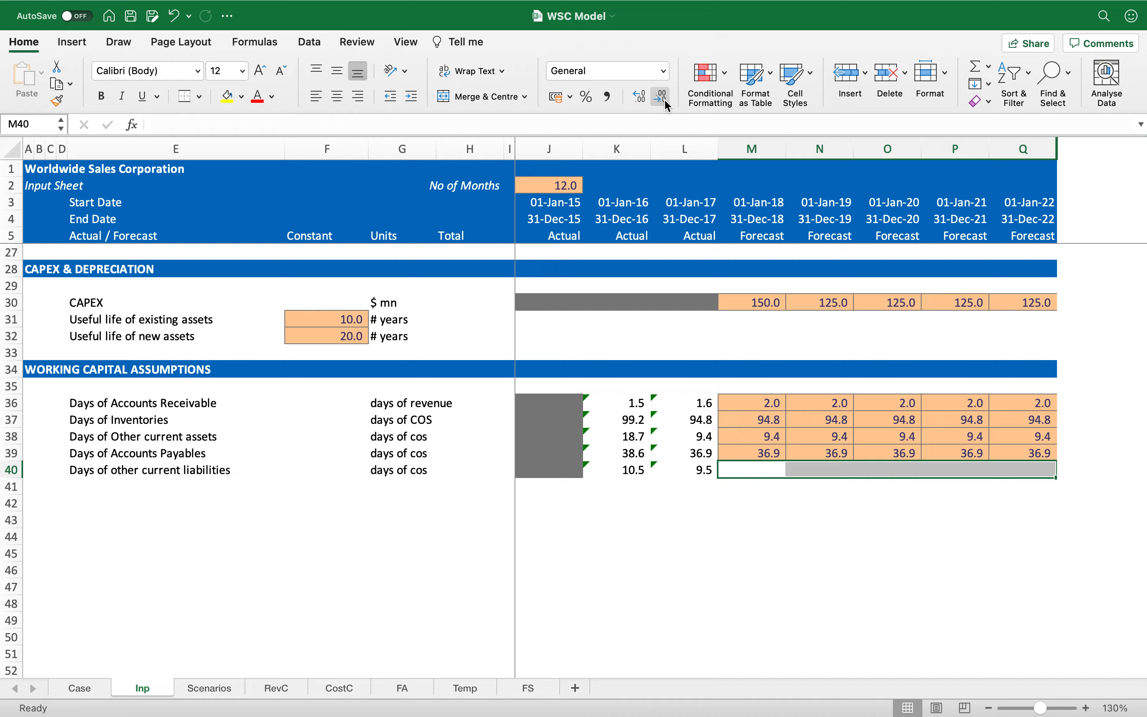
pyautogui.write('=L40')
pyautogui.hotkey('ctrl', 'Return')
pyautogui.press('Down')
pyautogui.press('Down')
pyautogui.press('Left')
pyautogui.press('Left')
pyautogui.press('Left')
pyautogui.press('Left')
pyautogui.press('Left')
pyautogui.press('Left')
pyautogui.press('Left')
pyautogui.press('Left')
pyautogui.press('Left')
pyautogui.press('Left')
pyautogui.press('Left')
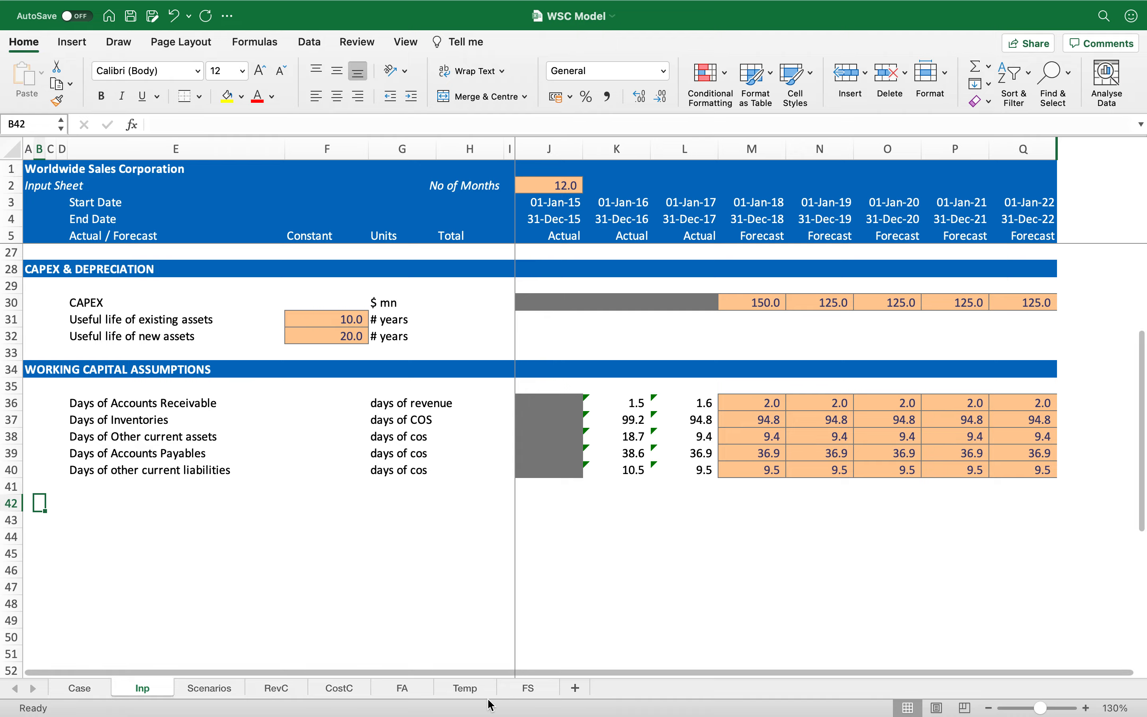
# Duplicate the Temp template sheet, place the copy after FA and name it WC.
pyautogui.click(466, 688)
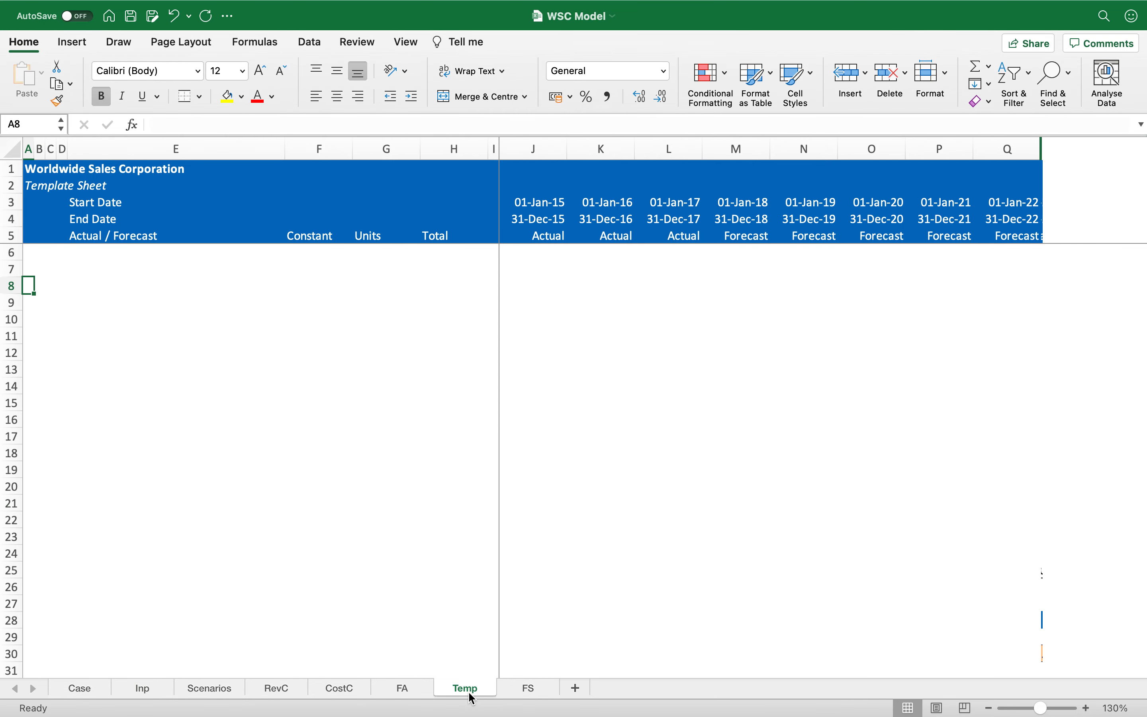
pyautogui.moveTo(473, 698); pyautogui.dragTo(576, 687)
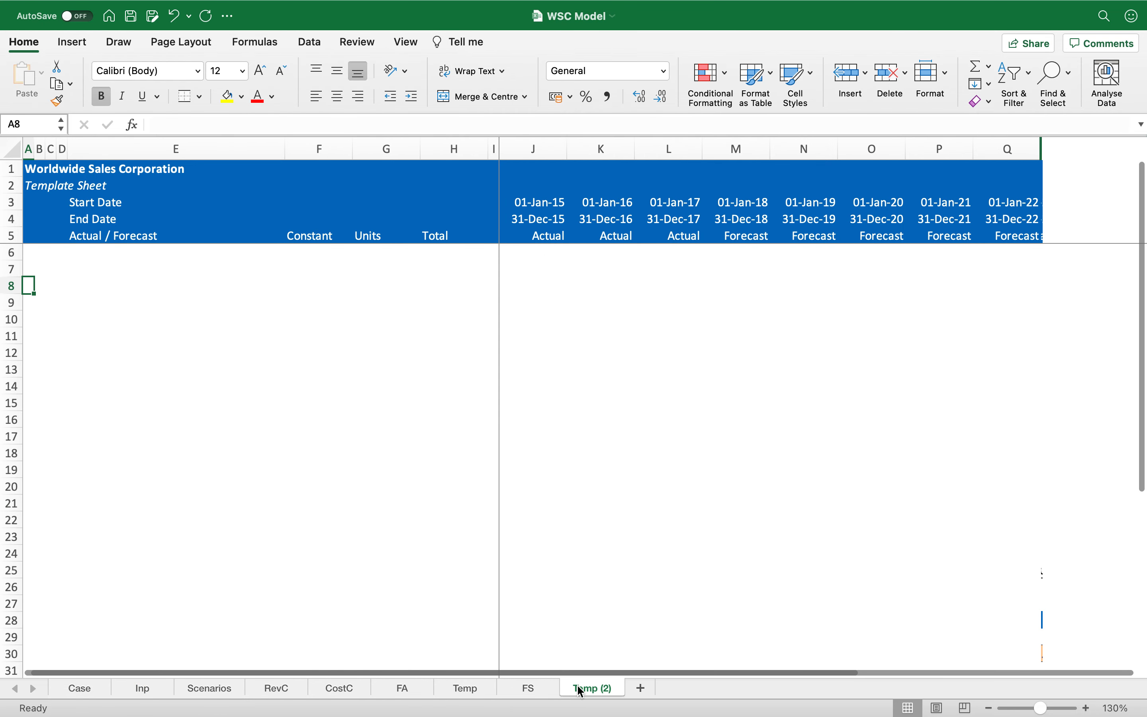
pyautogui.doubleClick(457, 688)
pyautogui.write('WC')
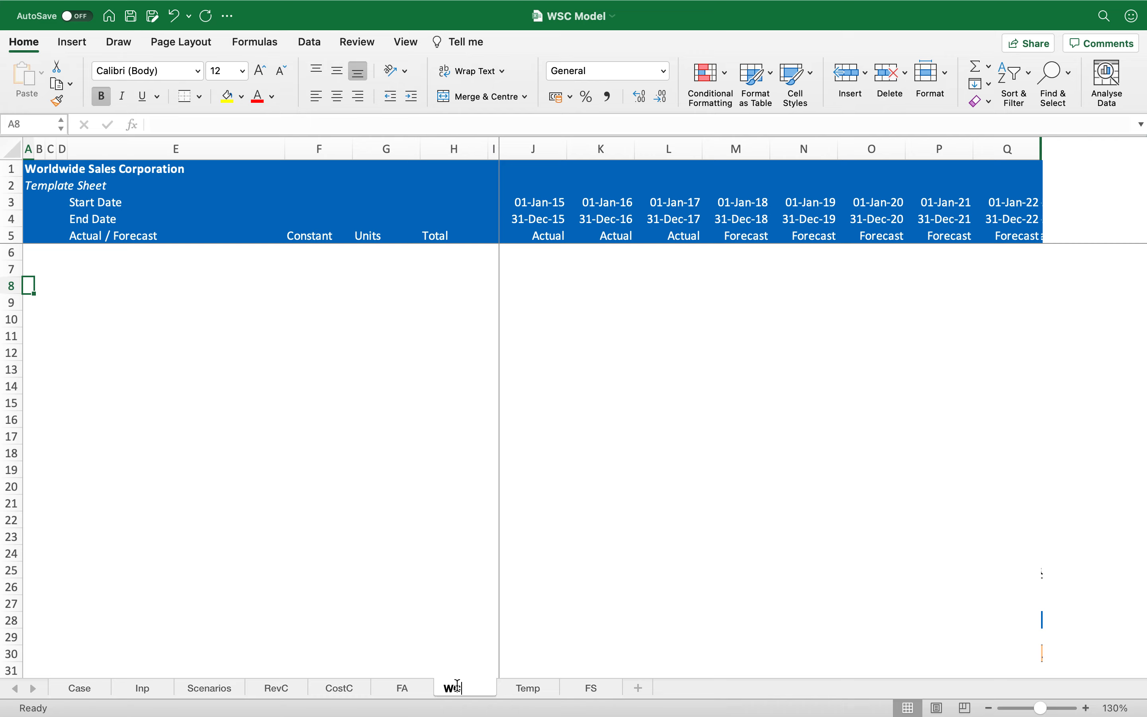
# Set the WC sheet's subtitle in A2 to Working Capital Computation.
pyautogui.click(29, 185)
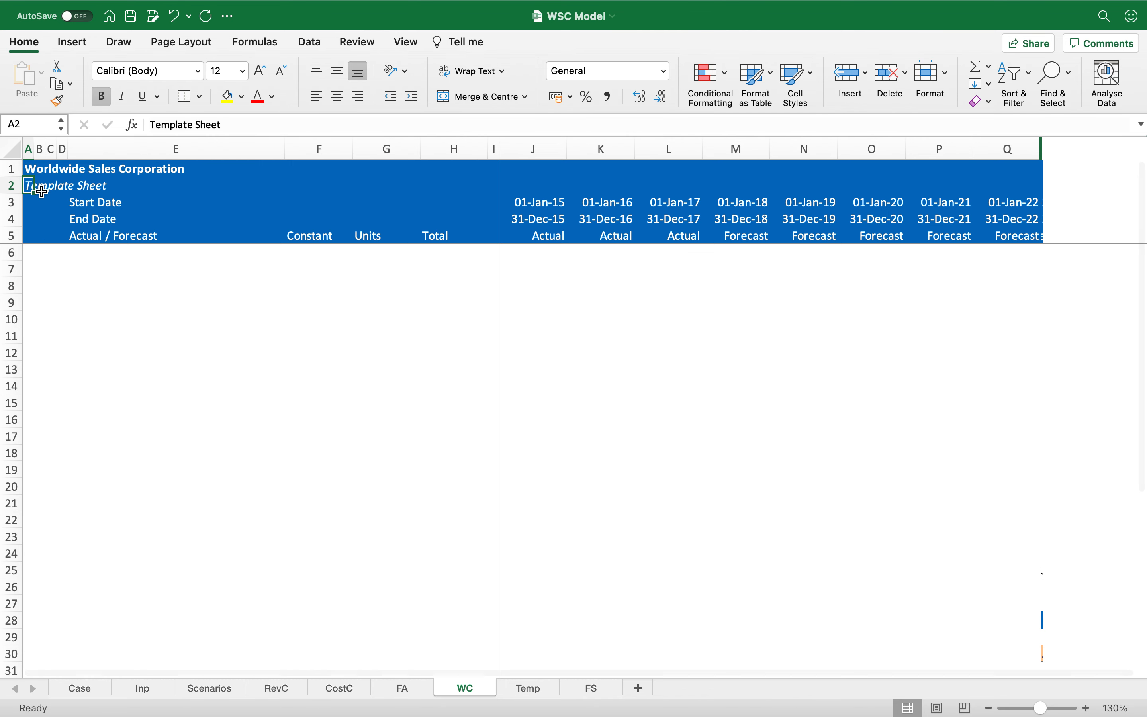
pyautogui.write('Working ')
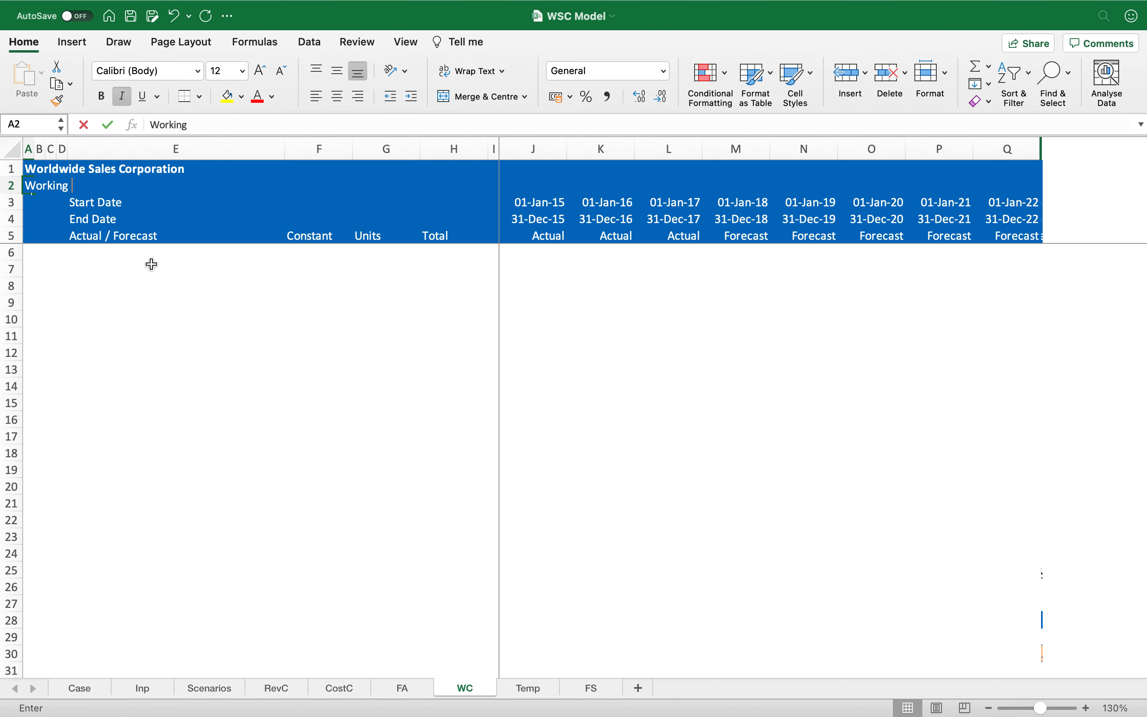
pyautogui.write('Capital Computation')
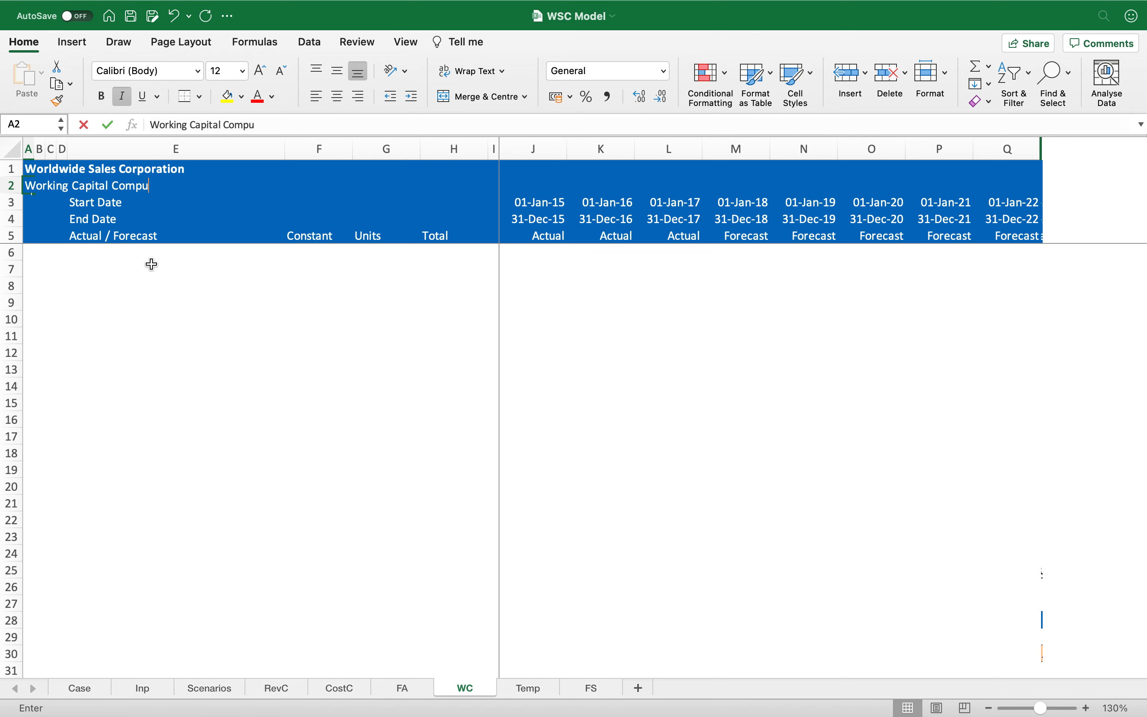
pyautogui.press('Return')
pyautogui.press('Return')
pyautogui.press('Return')
pyautogui.press('Return')
pyautogui.press('Return')
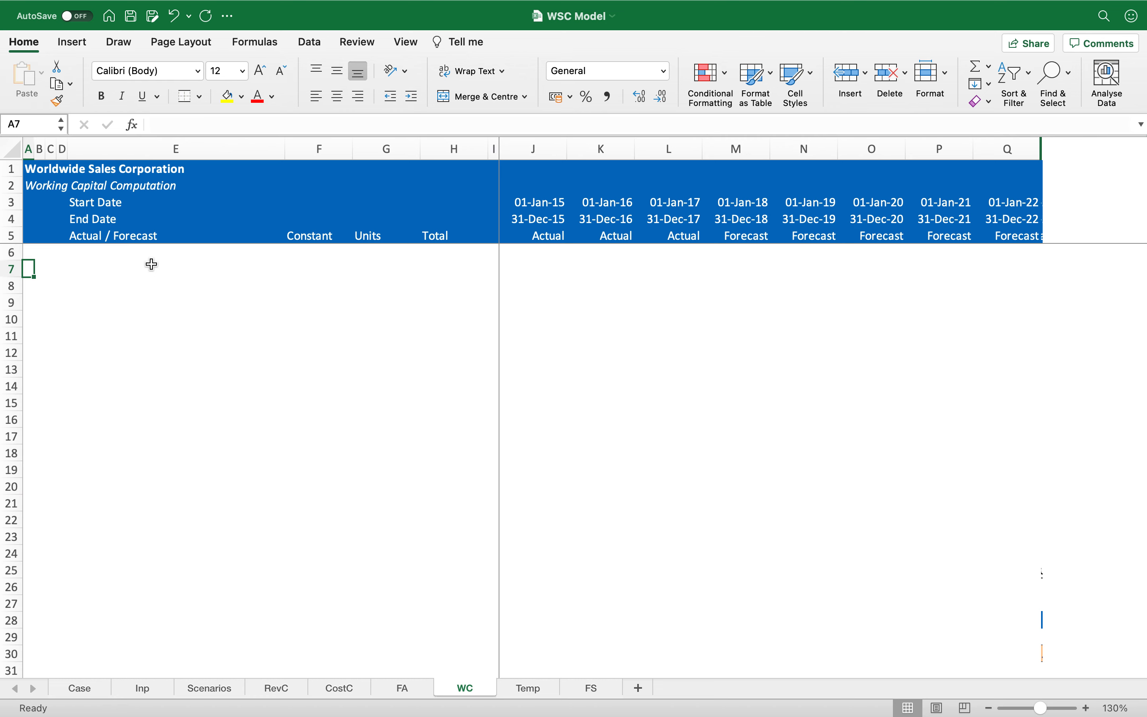
# Link the row label in E7 of the WC sheet to the Revenue label with =FS!E9.
pyautogui.press('Right')
pyautogui.press('Right')
pyautogui.press('Right')
pyautogui.press('Right')
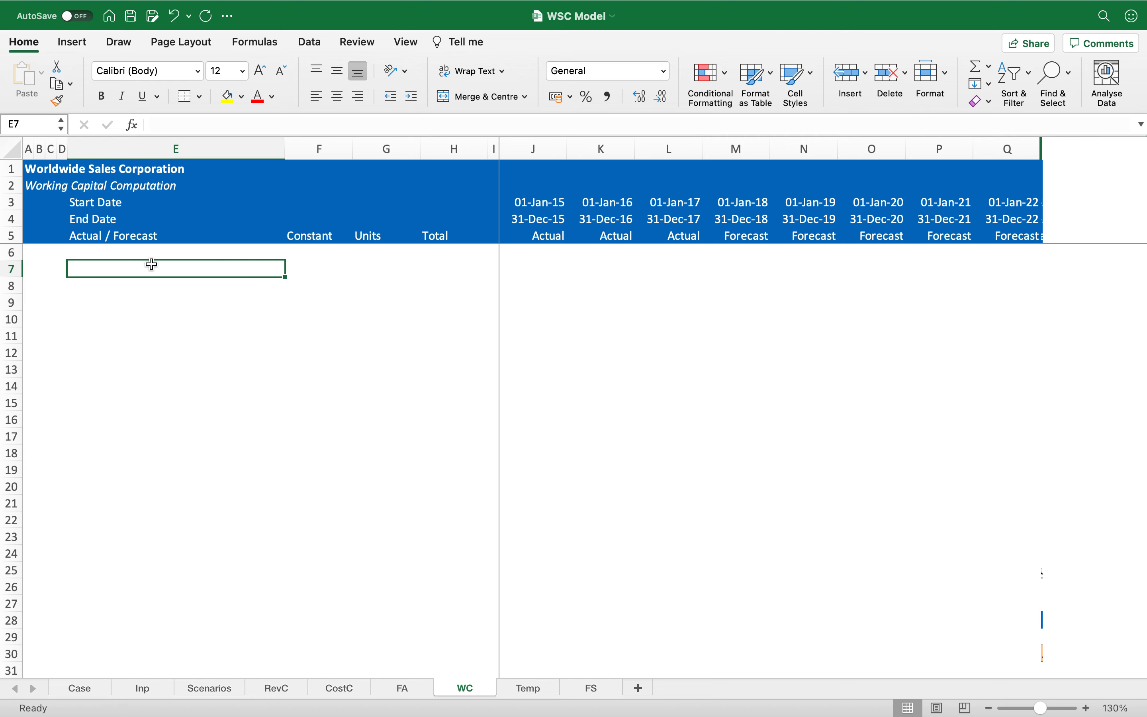
pyautogui.write('=')
pyautogui.press('Escape')
pyautogui.write('=')
pyautogui.click(590, 687)
pyautogui.click(199, 263)
pyautogui.press('Return')
pyautogui.click(201, 267)
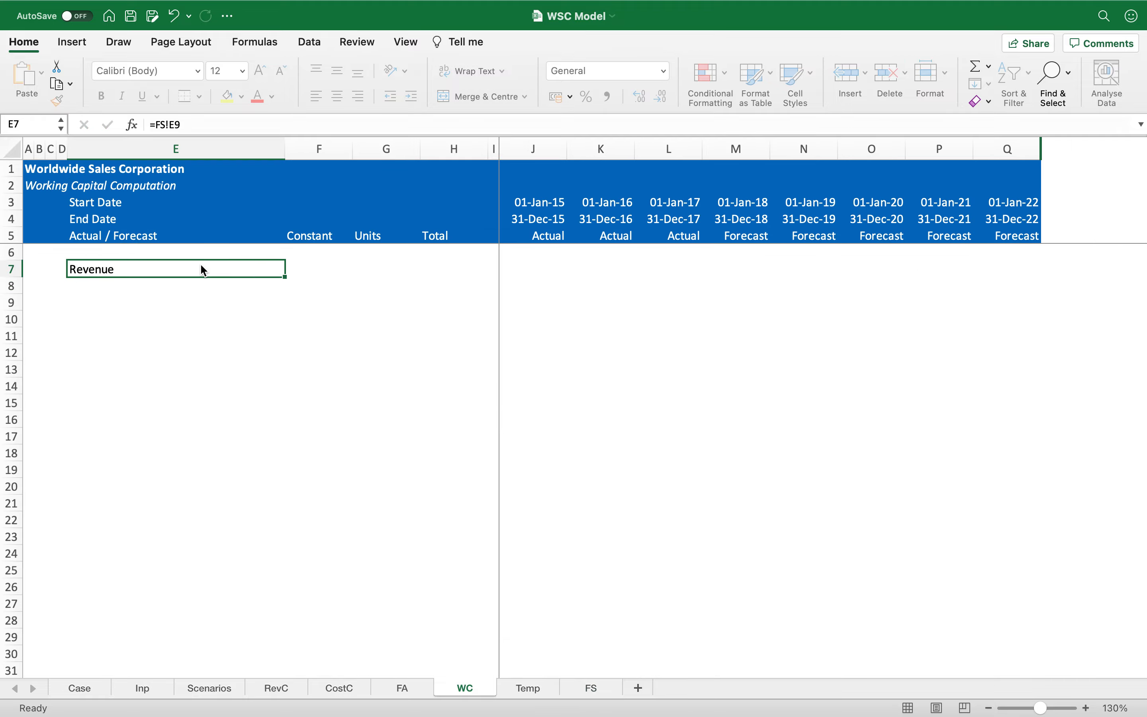
# Copy the Revenue link from E7 to the forecast years M7:Q7 and format them with thousands separators and one decimal.
pyautogui.press('super+c')
pyautogui.press('Right')
pyautogui.press('Right')
pyautogui.press('Right')
pyautogui.press('Right')
pyautogui.press('Right')
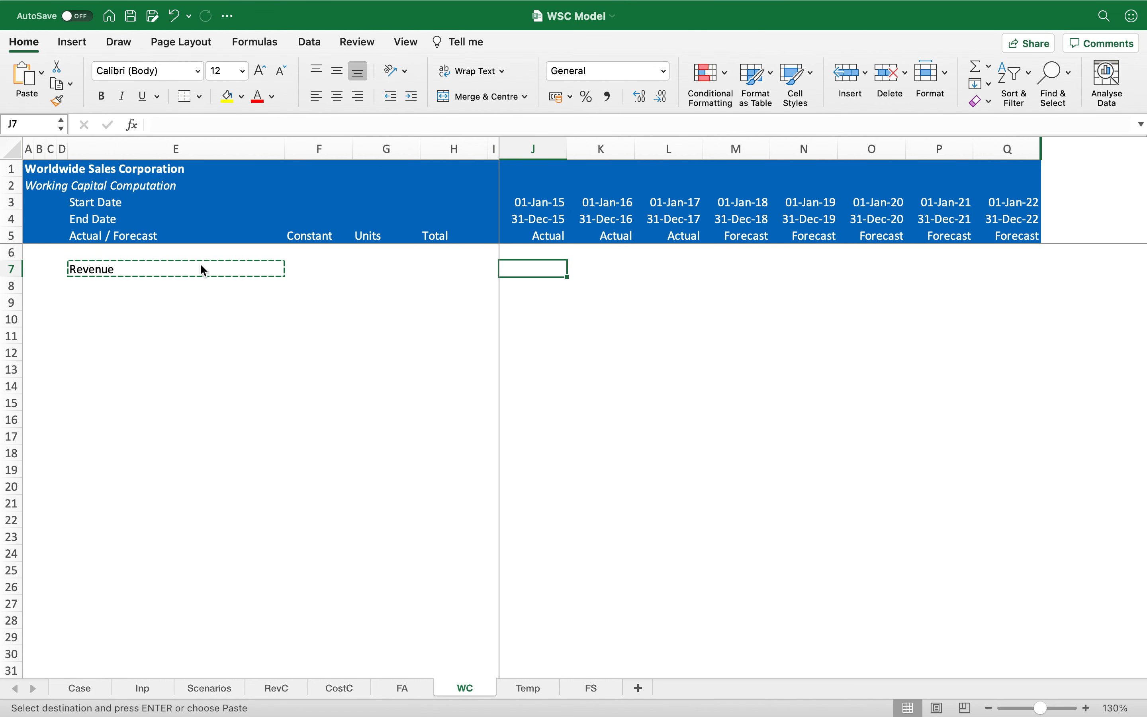
pyautogui.press('Right')
pyautogui.press('Right')
pyautogui.press('Right')
pyautogui.hotkey('shift', 'Right')
pyautogui.hotkey('shift', 'Right')
pyautogui.hotkey('shift', 'Right')
pyautogui.hotkey('shift', 'Right')
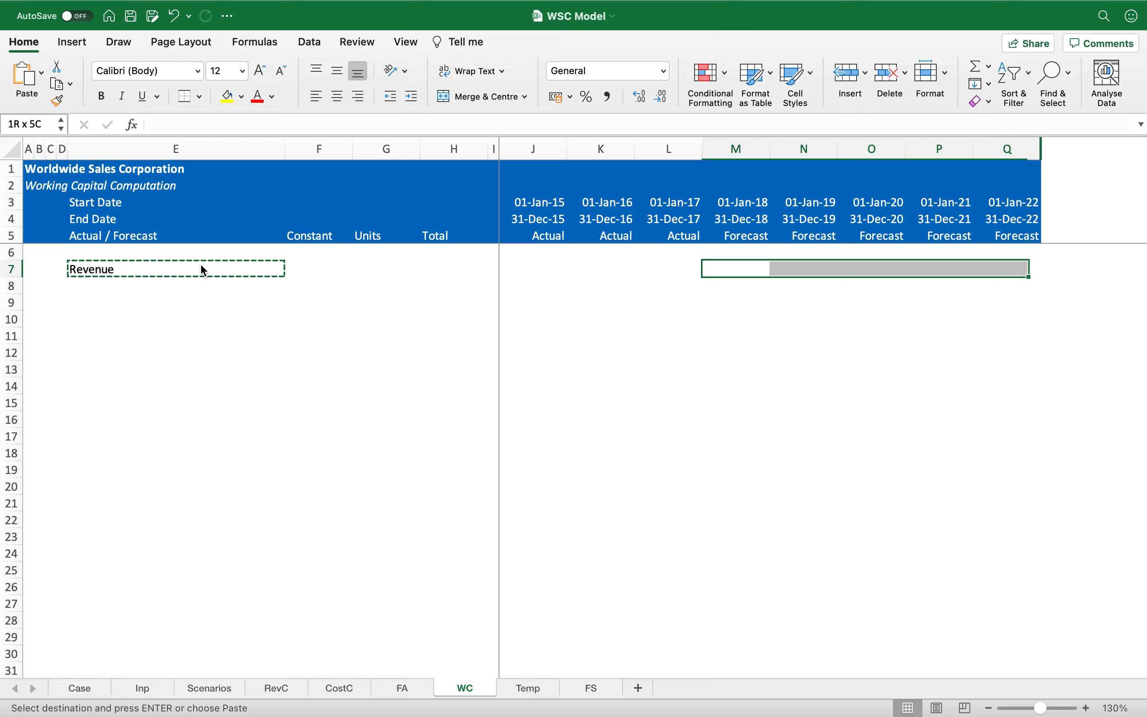
pyautogui.press('Return')
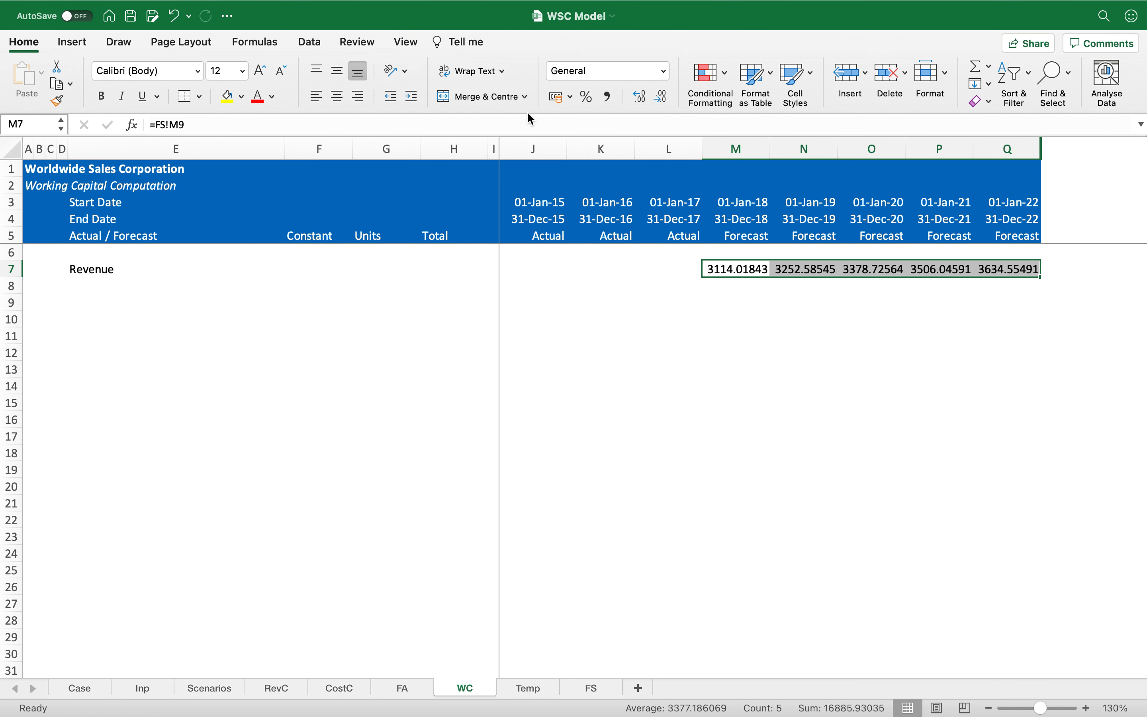
pyautogui.click(609, 97)
pyautogui.click(662, 97)
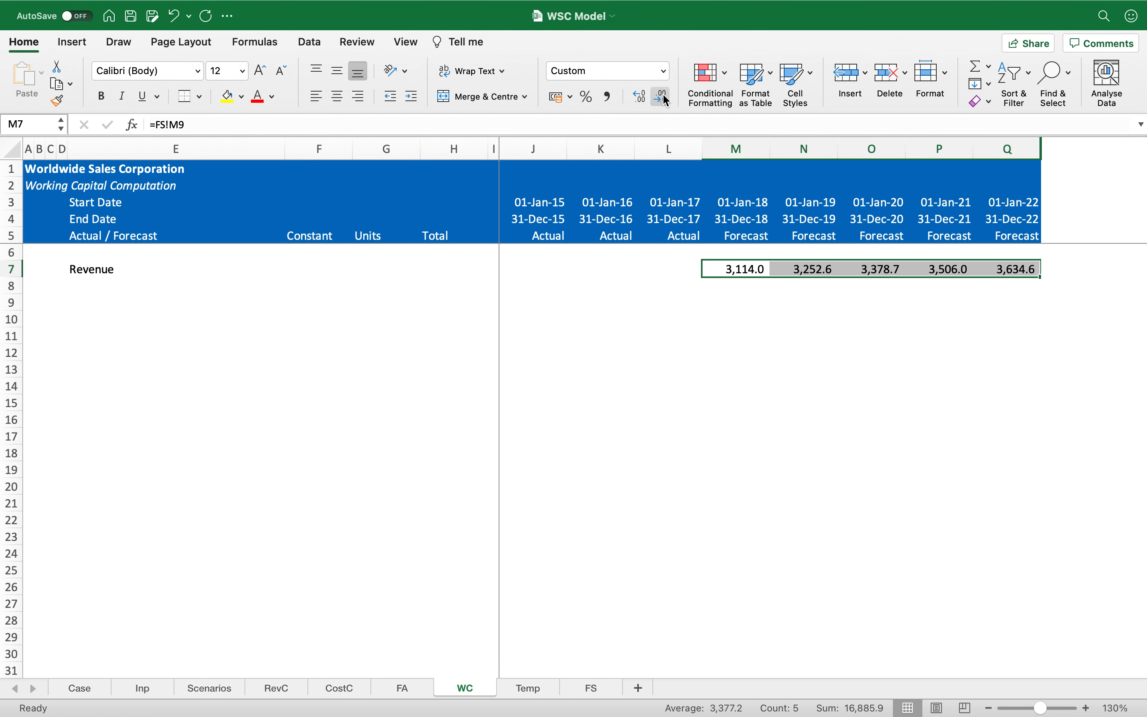
# Add the Cost of Sales label in E8 and fill the forecast links from row 7 down into M8:Q8.
pyautogui.press('Left')
pyautogui.press('Left')
pyautogui.press('Left')
pyautogui.press('Left')
pyautogui.press('Left')
pyautogui.press('Left')
pyautogui.press('Left')
pyautogui.press('Left')
pyautogui.press('Down')
pyautogui.write('Cost of Sales')
pyautogui.press('Right')
pyautogui.press('Right')
pyautogui.press('Right')
pyautogui.press('Right')
pyautogui.press('Right')
pyautogui.press('Right')
pyautogui.press('Right')
pyautogui.press('Right')
pyautogui.hotkey('shift', 'Right')
pyautogui.hotkey('shift', 'Right')
pyautogui.hotkey('shift', 'Right')
pyautogui.hotkey('shift', 'Right')
pyautogui.hotkey('ctrl', 'd')
pyautogui.press('Left')
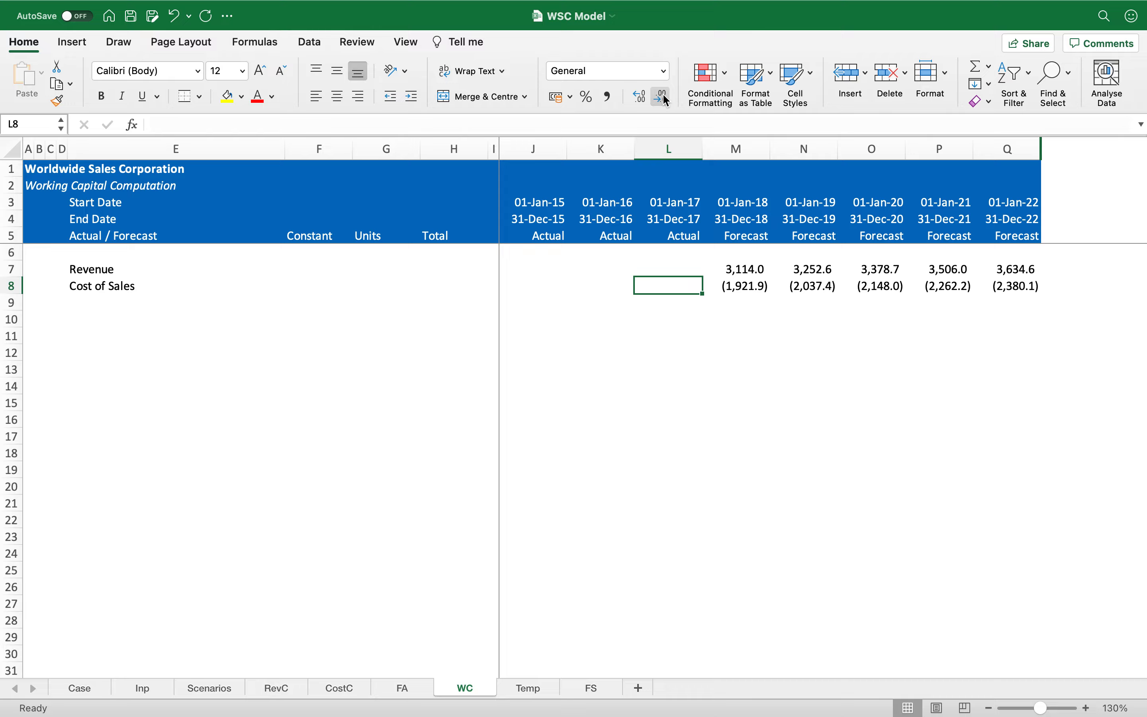
# Copy grey blank cell K9 from the FA sheet onto the actual years J7:L8 of the WC sheet.
pyautogui.press('Left')
pyautogui.press('Left')
pyautogui.press('Up')
pyautogui.hotkey('shift', 'Right')
pyautogui.hotkey('ctrl', 'pageup')
pyautogui.press('Right')
pyautogui.press('Right')
pyautogui.press('Left')
pyautogui.press('Left')
pyautogui.press('Left')
pyautogui.press('Left')
pyautogui.press('Up')
pyautogui.press('Up')
pyautogui.hotkey('shift', 'Up')
pyautogui.hotkey('ctrl', 'c')
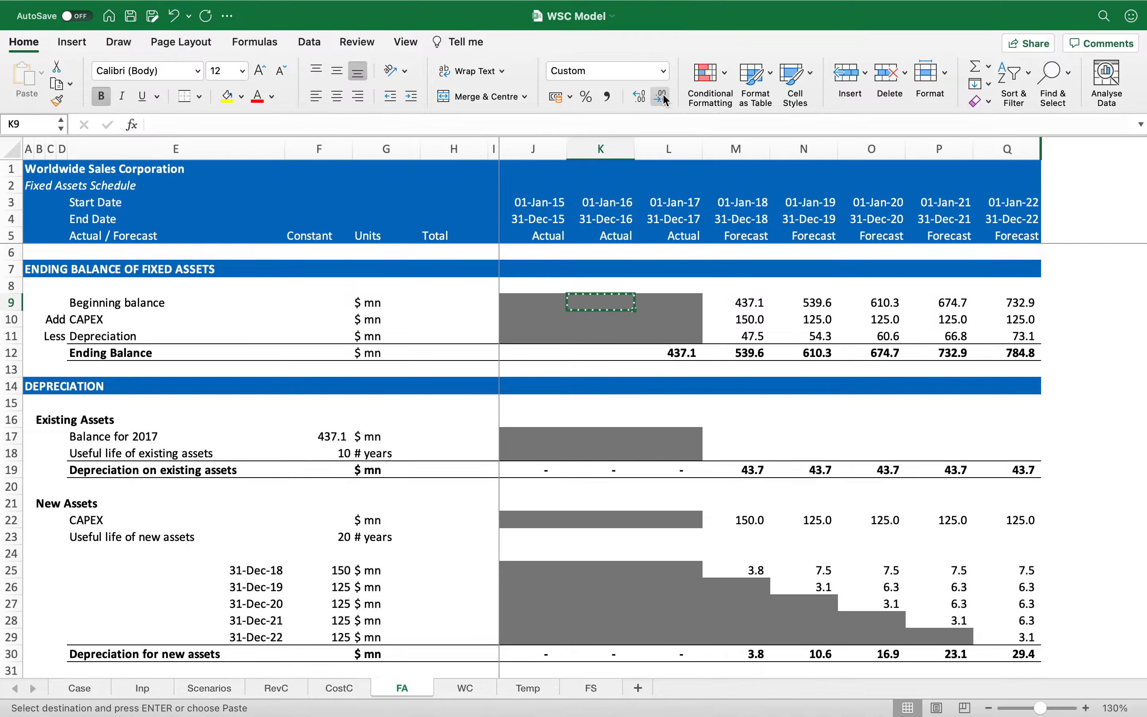
pyautogui.hotkey('ctrl', 'pagedown')
pyautogui.press('Return')
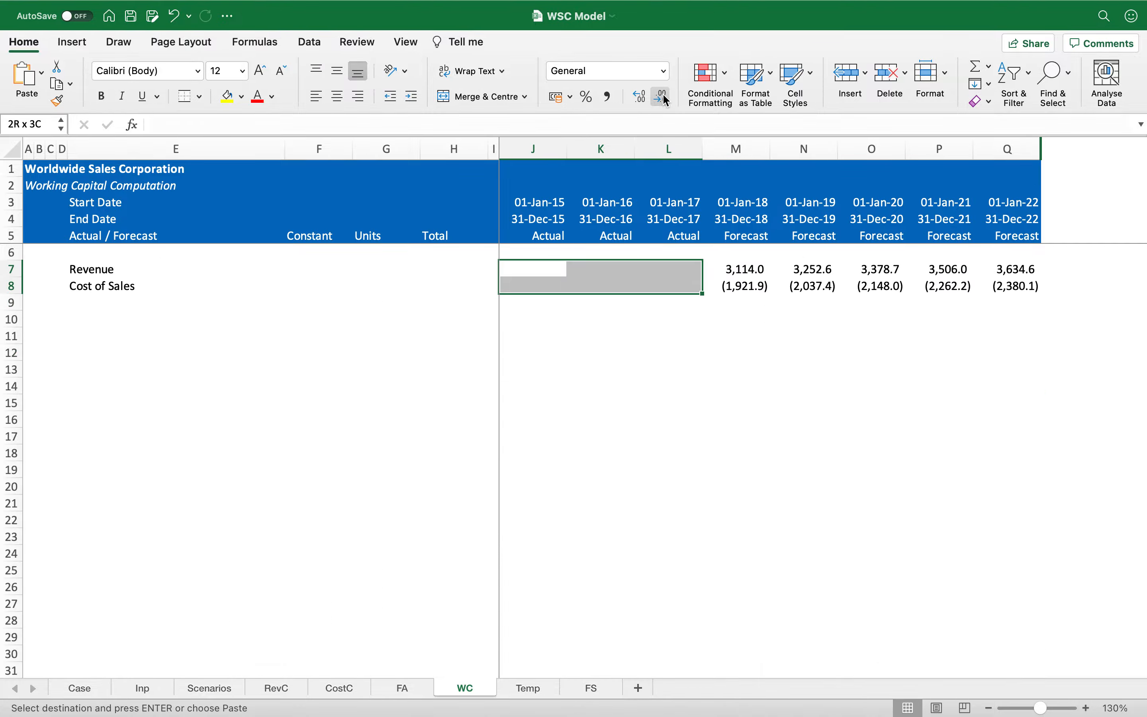
# Link E10 of the WC sheet to the Days of Accounts Receivable label with =Inp!E36.
pyautogui.press('Left')
pyautogui.press('Left')
pyautogui.press('Left')
pyautogui.press('Left')
pyautogui.press('Left')
pyautogui.press('Left')
pyautogui.press('Right')
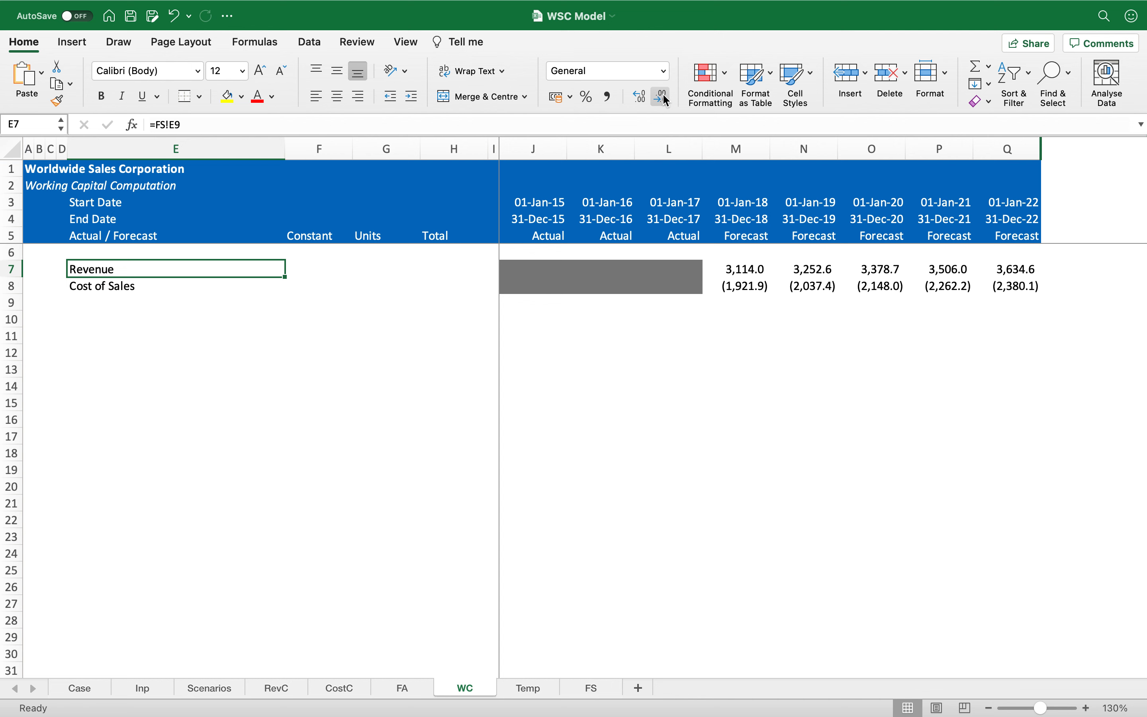
pyautogui.press('Down')
pyautogui.press('Down')
pyautogui.press('Down')
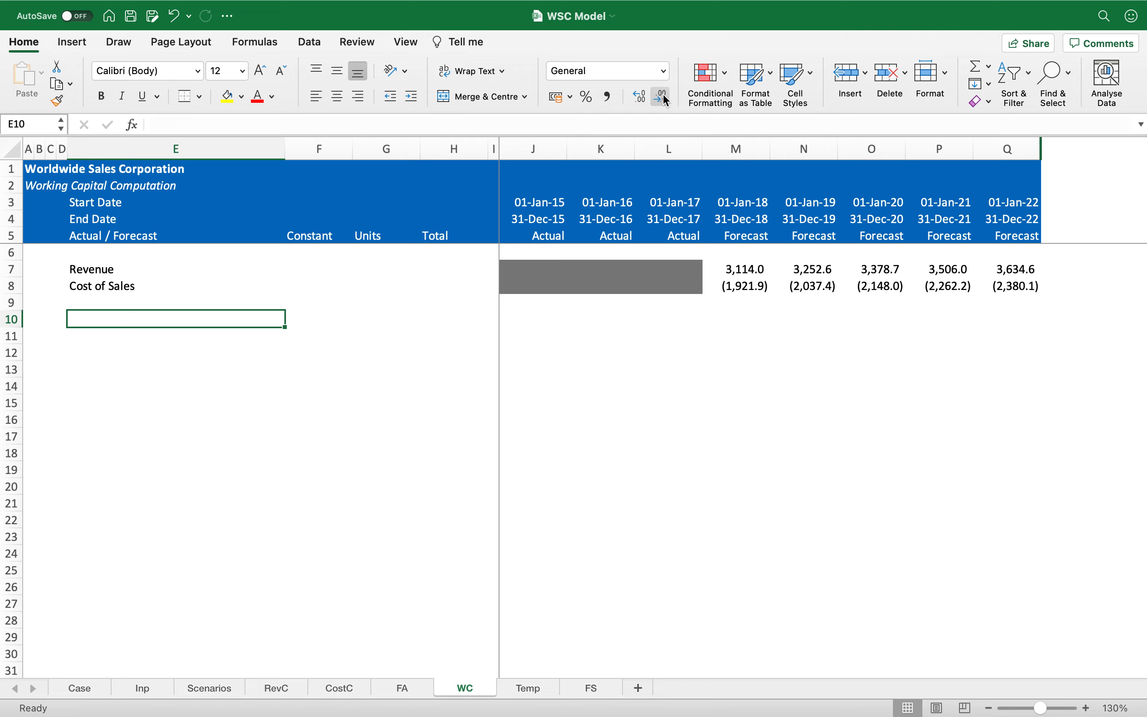
pyautogui.write('=')
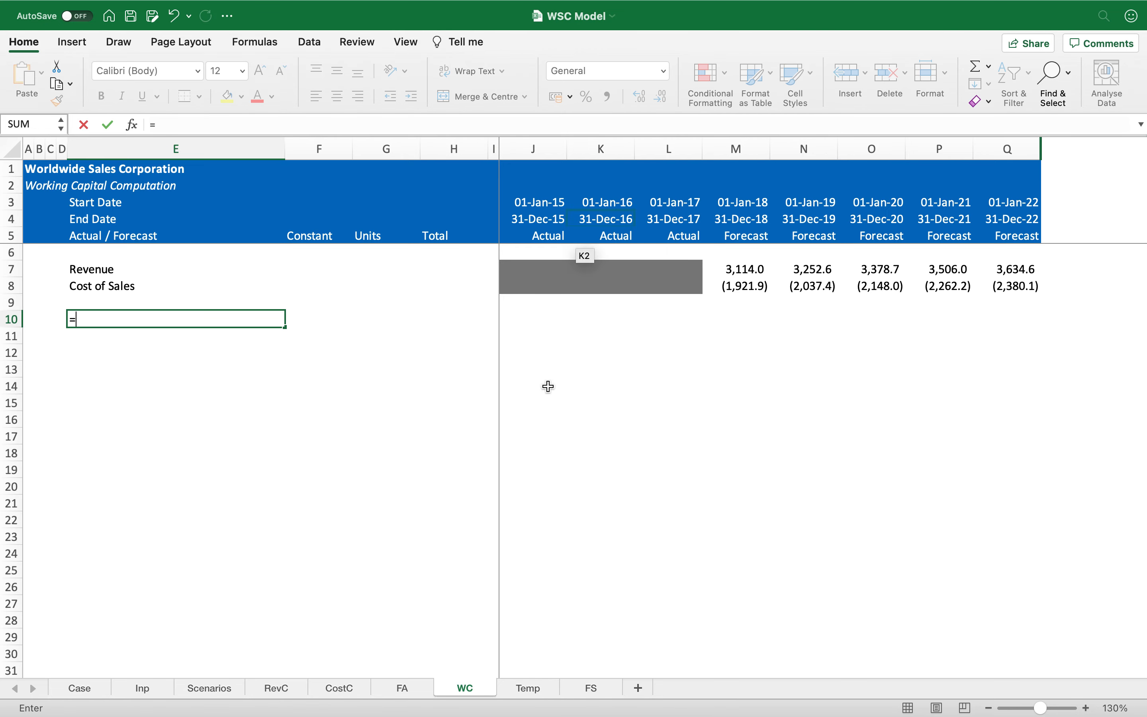
pyautogui.click(143, 688)
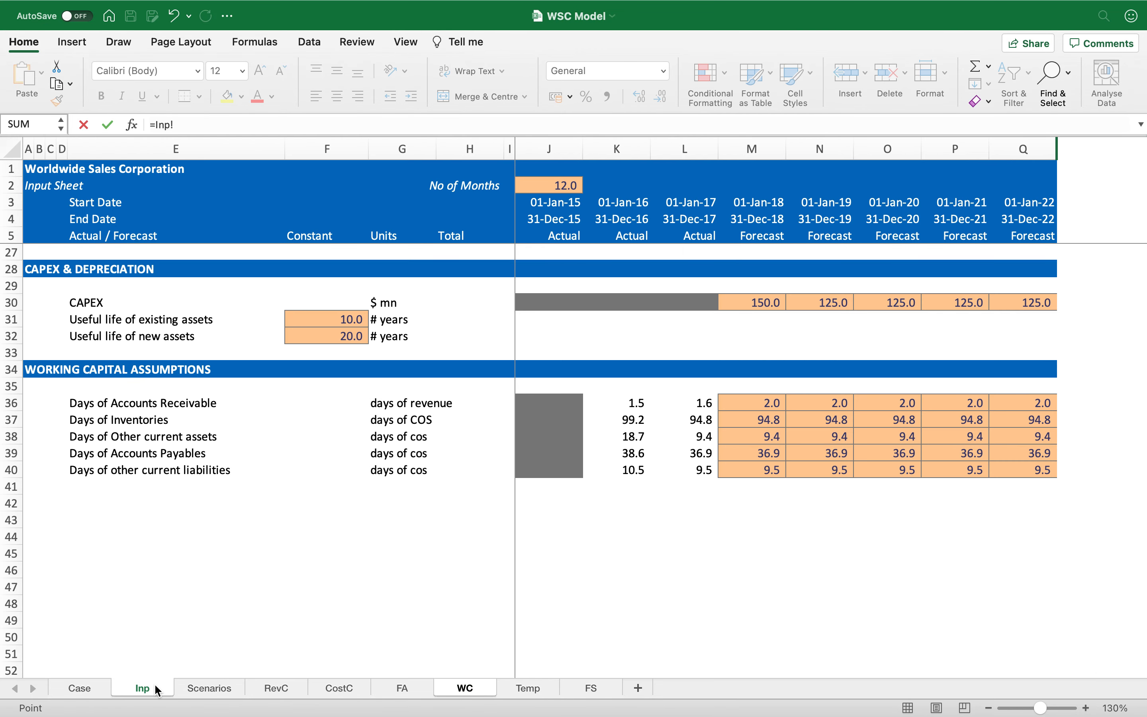
pyautogui.click(164, 404)
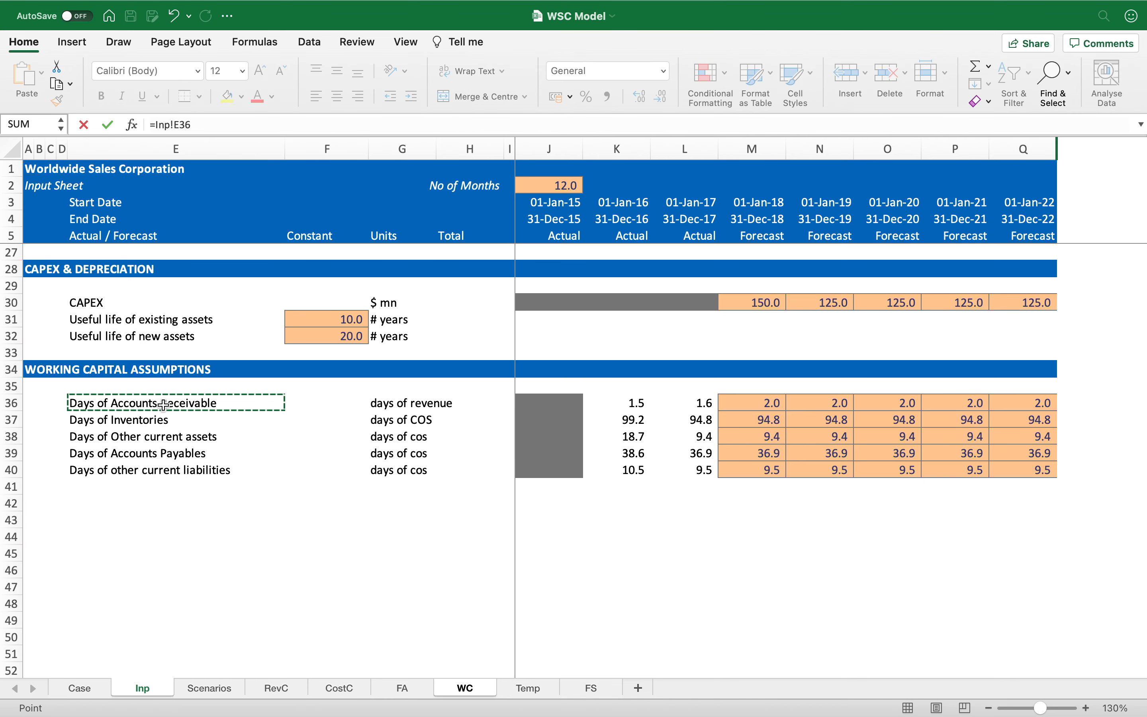
pyautogui.press('Return')
# Copy the E10 link down through E14 for the remaining working capital day labels.
pyautogui.press('super+c')
pyautogui.hotkey('shift', 'Down')
pyautogui.hotkey('shift', 'Down')
pyautogui.hotkey('shift', 'Down')
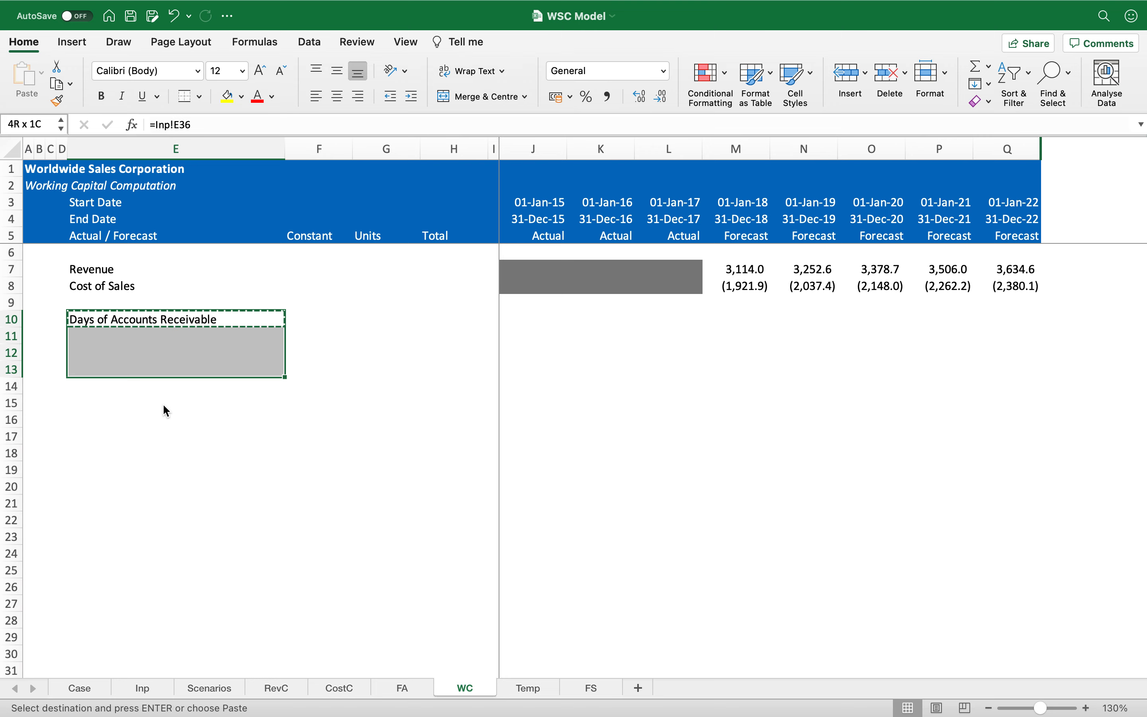
pyautogui.hotkey('shift', 'Down')
pyautogui.press('Return')
# Copy the label links in E10:E14 across through column Q to bring in the units and yearly days from Inp.
pyautogui.press('Down')
pyautogui.press('Up')
pyautogui.press('Up')
pyautogui.press('Down')
pyautogui.hotkey('shift', 'Down')
pyautogui.hotkey('shift', 'Down')
pyautogui.hotkey('shift', 'Down')
pyautogui.hotkey('shift', 'Down')
pyautogui.press('super+c')
pyautogui.hotkey('shift', 'Right')
pyautogui.hotkey('shift', 'Right')
pyautogui.hotkey('shift', 'Right')
pyautogui.hotkey('shift', 'Right')
pyautogui.hotkey('shift', 'Right')
pyautogui.hotkey('shift', 'Right')
pyautogui.hotkey('shift', 'Right')
pyautogui.hotkey('shift', 'Right')
pyautogui.hotkey('shift', 'Right')
pyautogui.hotkey('shift', 'Right')
pyautogui.hotkey('shift', 'Right')
pyautogui.hotkey('shift', 'Right')
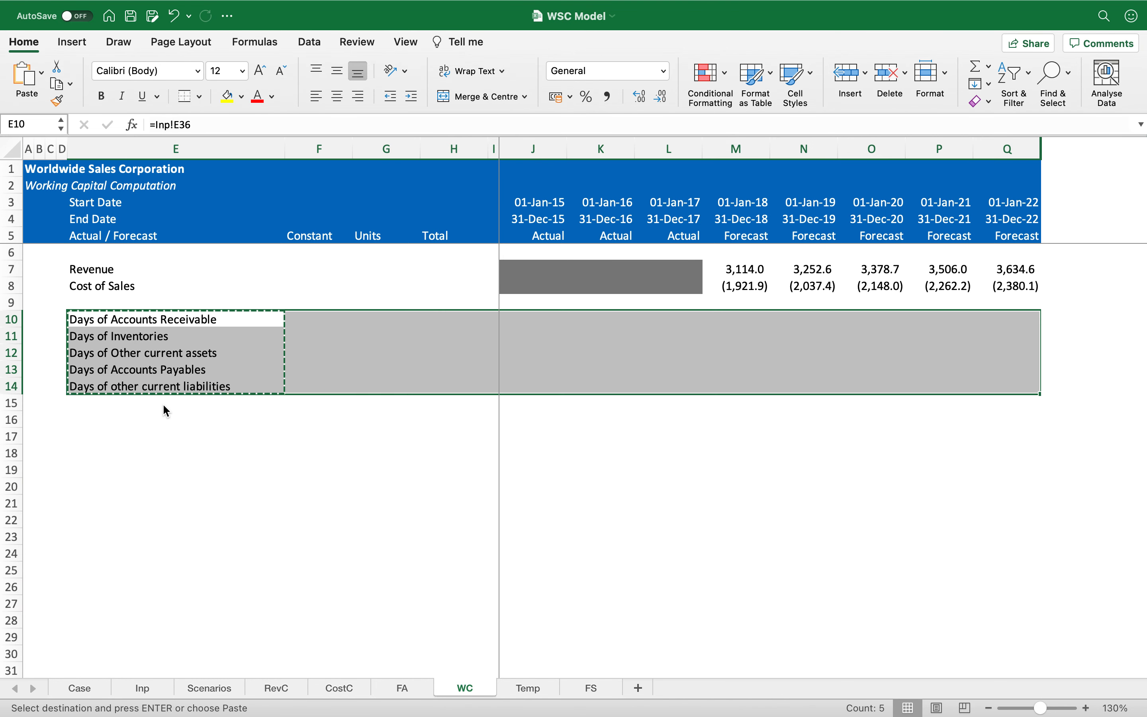
pyautogui.press('Return')
# Clear the copied links from the Constant column cells F10:F14 of the WC sheet.
pyautogui.press('Right')
pyautogui.hotkey('shift', 'Down')
pyautogui.hotkey('shift', 'Down')
pyautogui.hotkey('shift', 'Down')
pyautogui.hotkey('shift', 'Down')
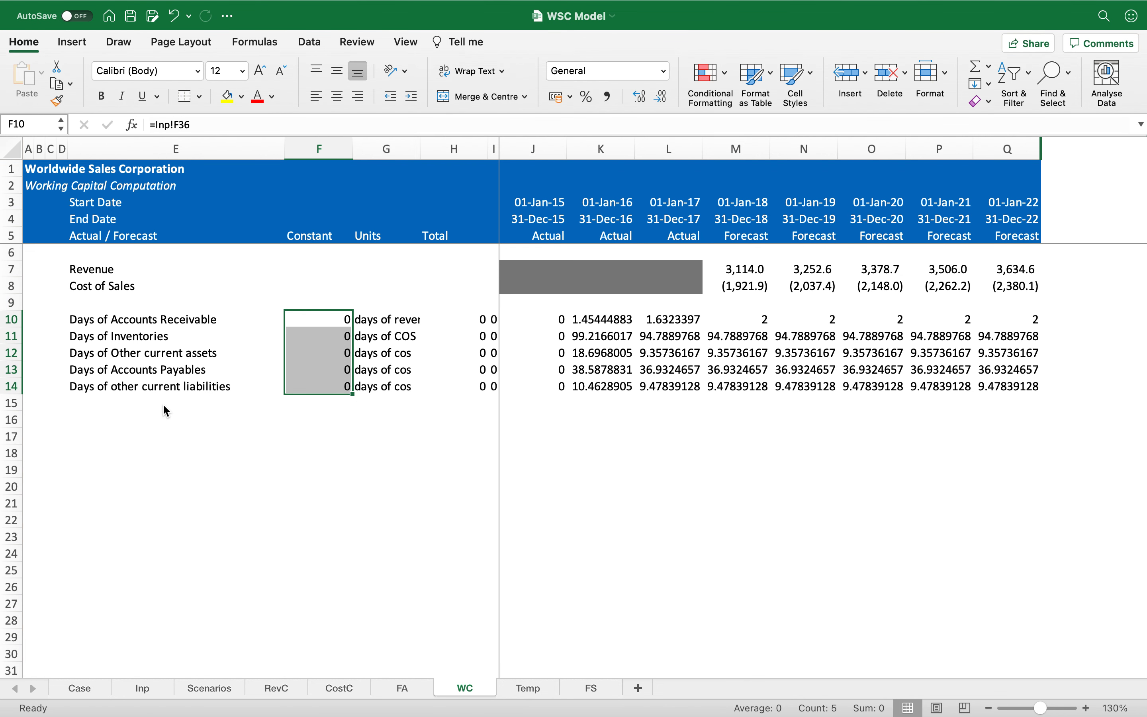
pyautogui.press('Delete')
# Clear the copied links from H10:I14, the Total column and the spacer column beside it.
pyautogui.press('Right')
pyautogui.press('Right')
pyautogui.hotkey('shift', 'Right')
pyautogui.hotkey('shift', 'Down')
pyautogui.hotkey('shift', 'Down')
pyautogui.hotkey('shift', 'Down')
pyautogui.hotkey('shift', 'Down')
pyautogui.press('Delete')
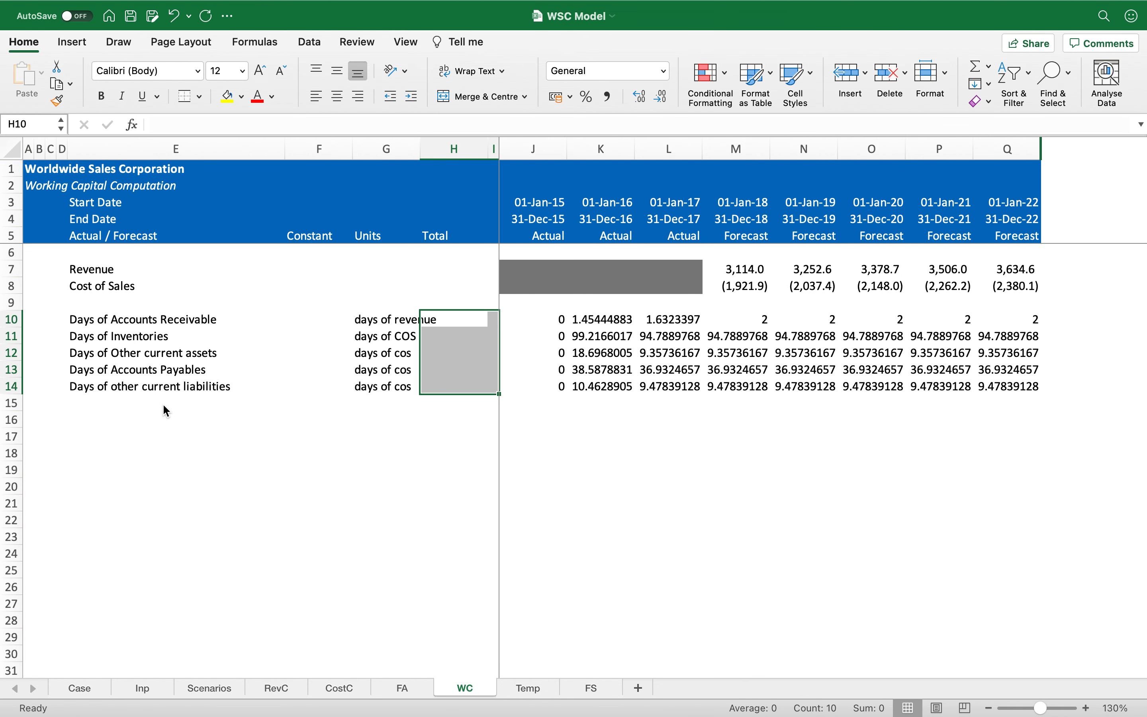
# Copy grey blank cell J8 onto the actual years J10:L14 of the working capital days.
pyautogui.press('Right')
pyautogui.press('Right')
pyautogui.press('Up')
pyautogui.press('Up')
pyautogui.press('super+c')
pyautogui.press('Down')
pyautogui.press('Down')
pyautogui.hotkey('shift', 'Right')
pyautogui.hotkey('shift', 'Right')
pyautogui.hotkey('shift', 'Down')
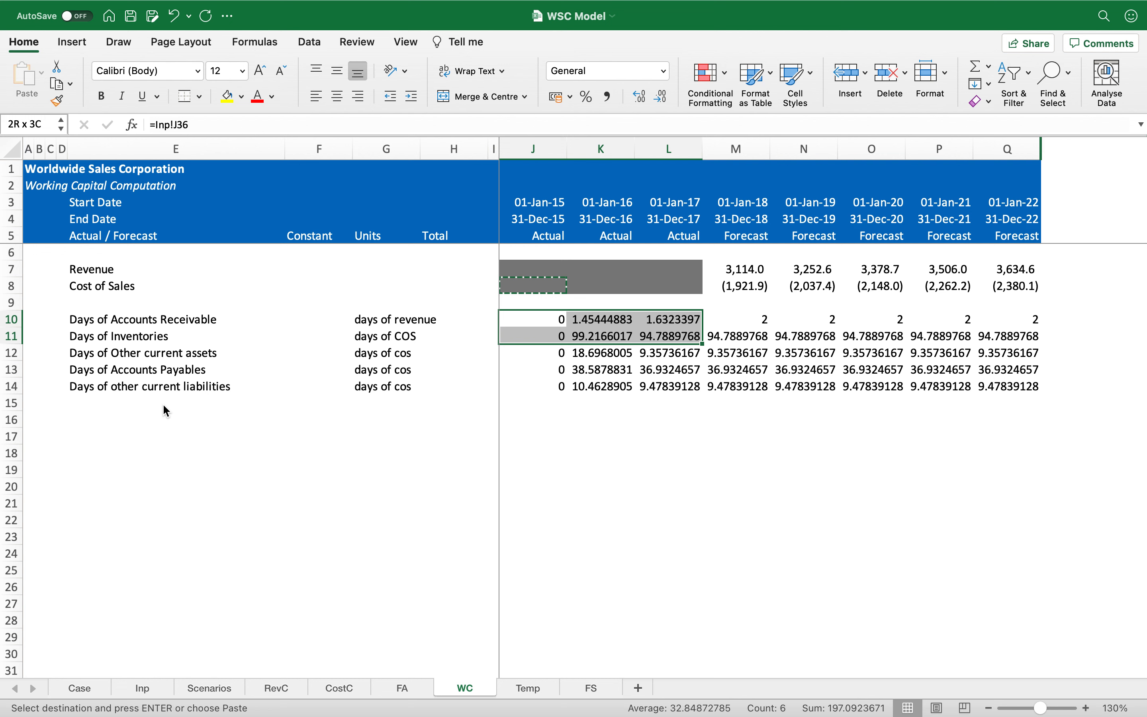
pyautogui.hotkey('shift', 'Down')
pyautogui.hotkey('shift', 'Down')
pyautogui.hotkey('shift', 'Down')
pyautogui.hotkey('shift', 'Down')
pyautogui.hotkey('shift', 'Up')
pyautogui.press('Return')
# Format the forecast days in M10:Q14 in comma style with one decimal place.
pyautogui.press('Right')
pyautogui.press('Right')
pyautogui.press('Left')
pyautogui.hotkey('shift', 'Down')
pyautogui.hotkey('shift', 'Down')
pyautogui.hotkey('shift', 'Down')
pyautogui.hotkey('shift', 'Down')
pyautogui.hotkey('shift', 'Right')
pyautogui.hotkey('shift', 'Right')
pyautogui.hotkey('shift', 'Right')
pyautogui.hotkey('shift', 'Right')
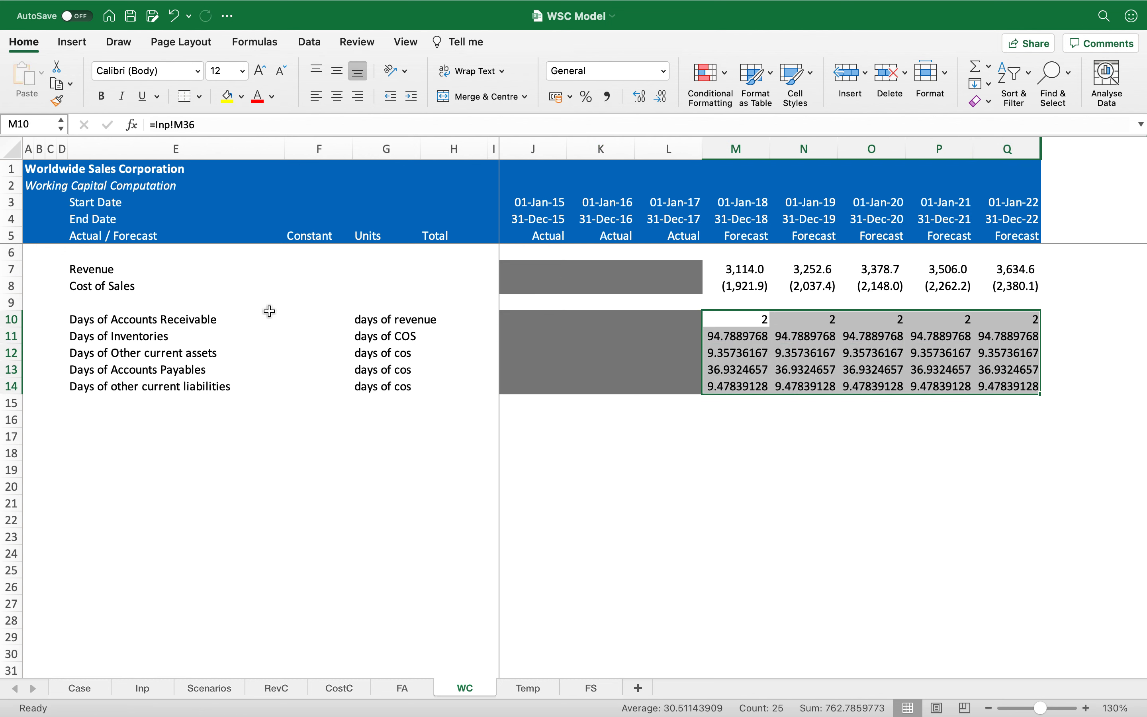
pyautogui.click(608, 97)
pyautogui.click(662, 96)
# Enter the label Accounts receivables in E16 and its unit $ mn in G16.
pyautogui.press('Left')
pyautogui.press('Left')
pyautogui.press('Left')
pyautogui.press('Left')
pyautogui.press('Left')
pyautogui.press('Left')
pyautogui.press('Left')
pyautogui.press('Left')
pyautogui.press('Left')
pyautogui.press('Left')
pyautogui.press('Right')
pyautogui.press('Down')
pyautogui.press('Down')
pyautogui.press('Down')
pyautogui.press('Down')
pyautogui.press('Down')
pyautogui.press('Right')
pyautogui.press('Down')
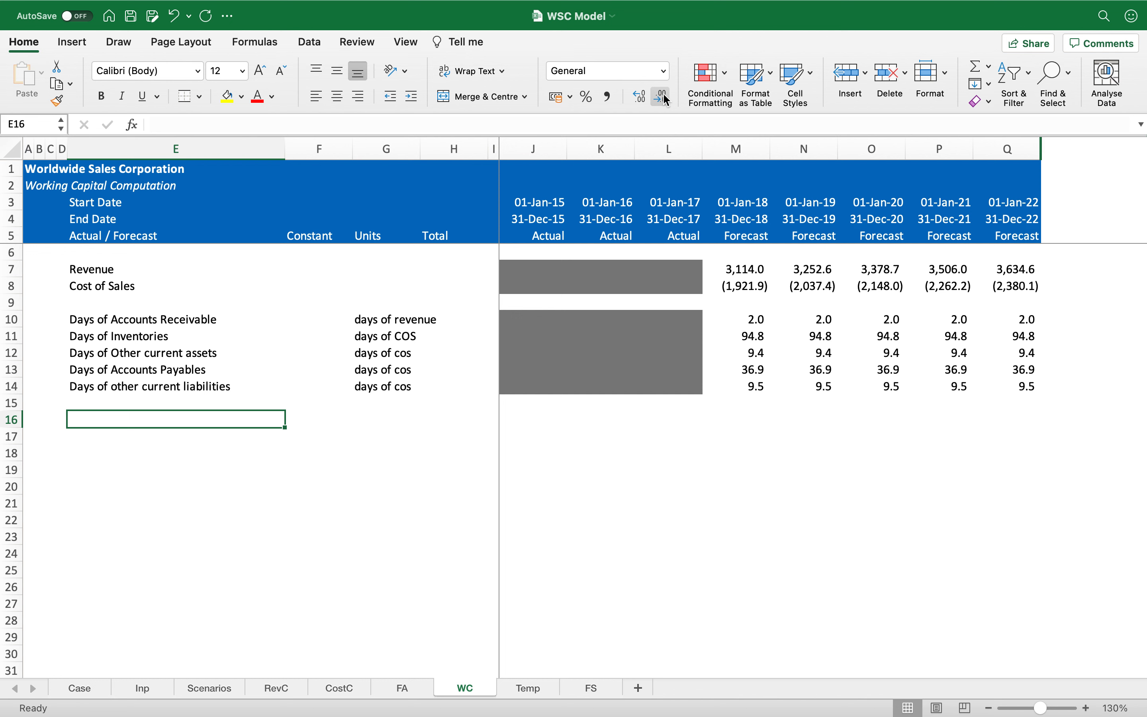
pyautogui.write('A')
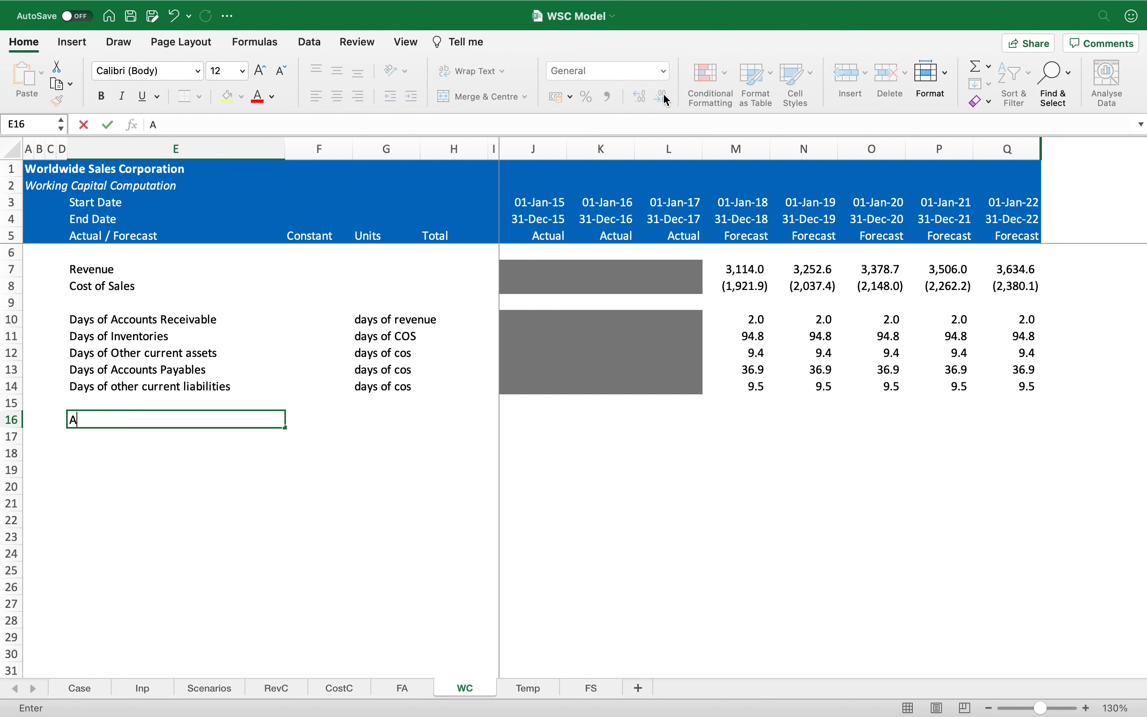
pyautogui.write('ccounts receivables')
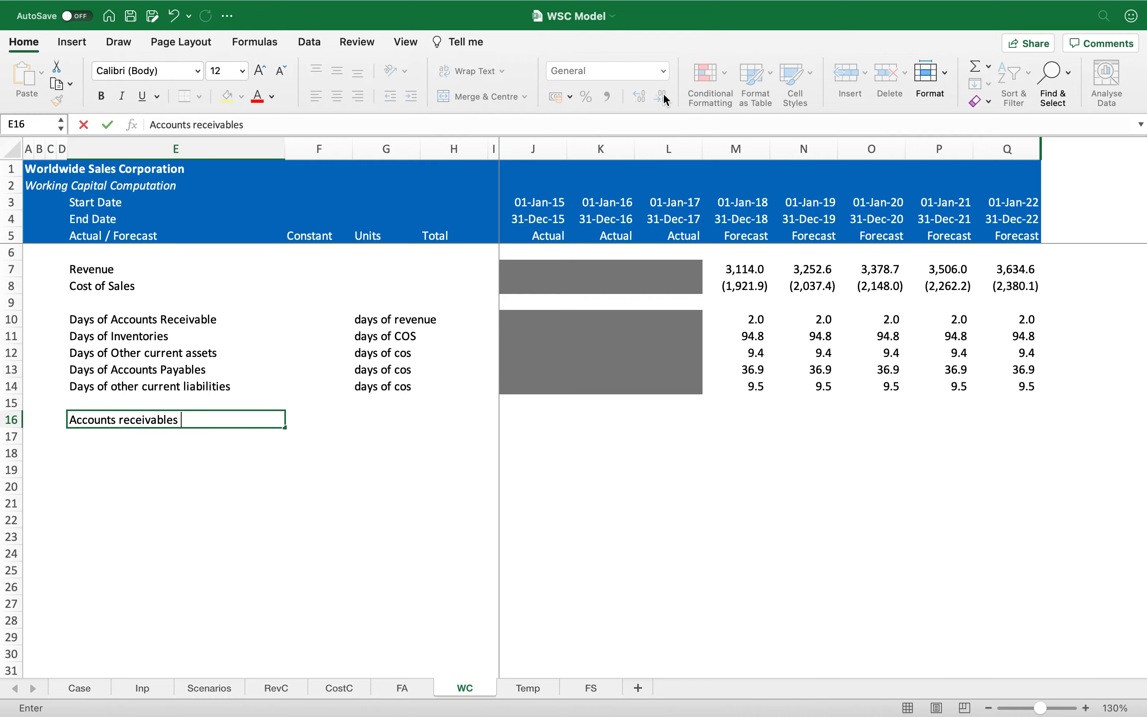
pyautogui.press('Return')
pyautogui.press('Up')
pyautogui.press('Right')
pyautogui.press('Right')
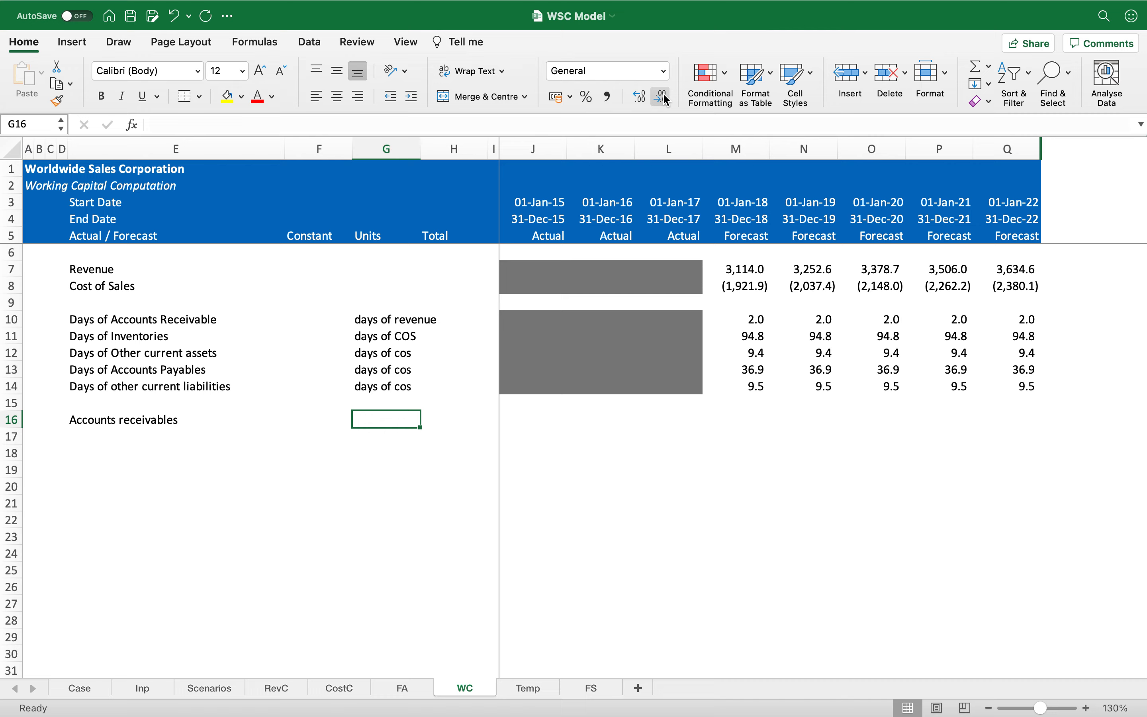
pyautogui.write('$ mn')
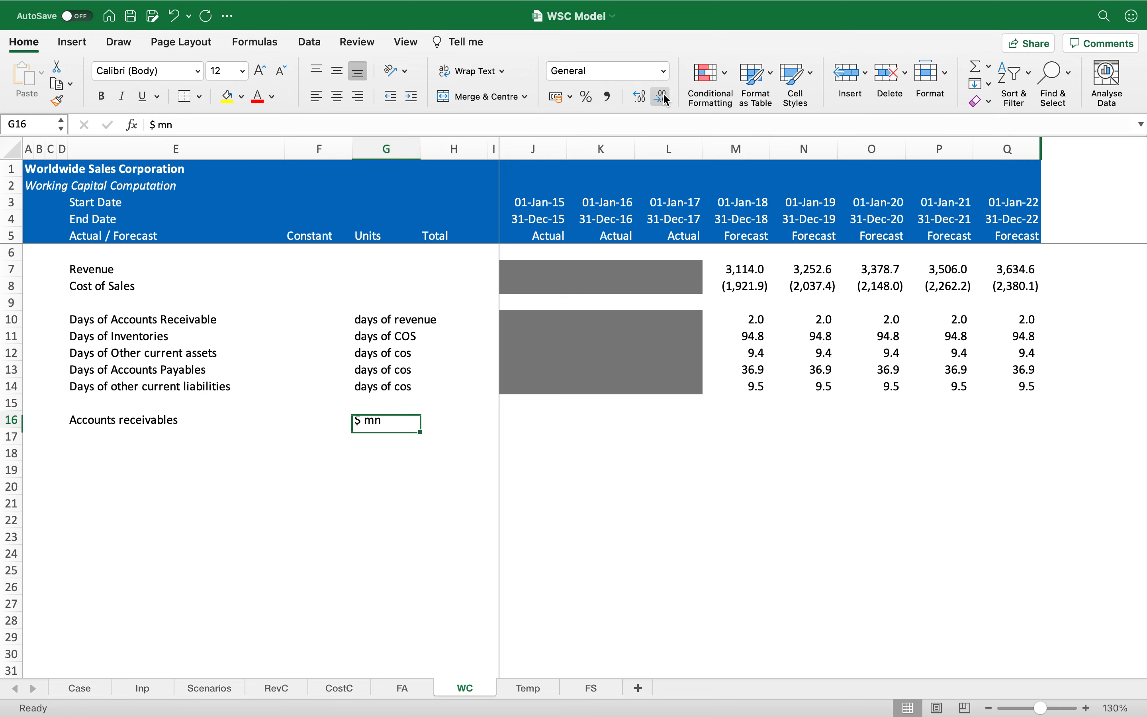
# Enter the accounts receivables formula =M7 * M10 / 365 in M16.
pyautogui.press('Right')
pyautogui.press('Right')
pyautogui.press('Right')
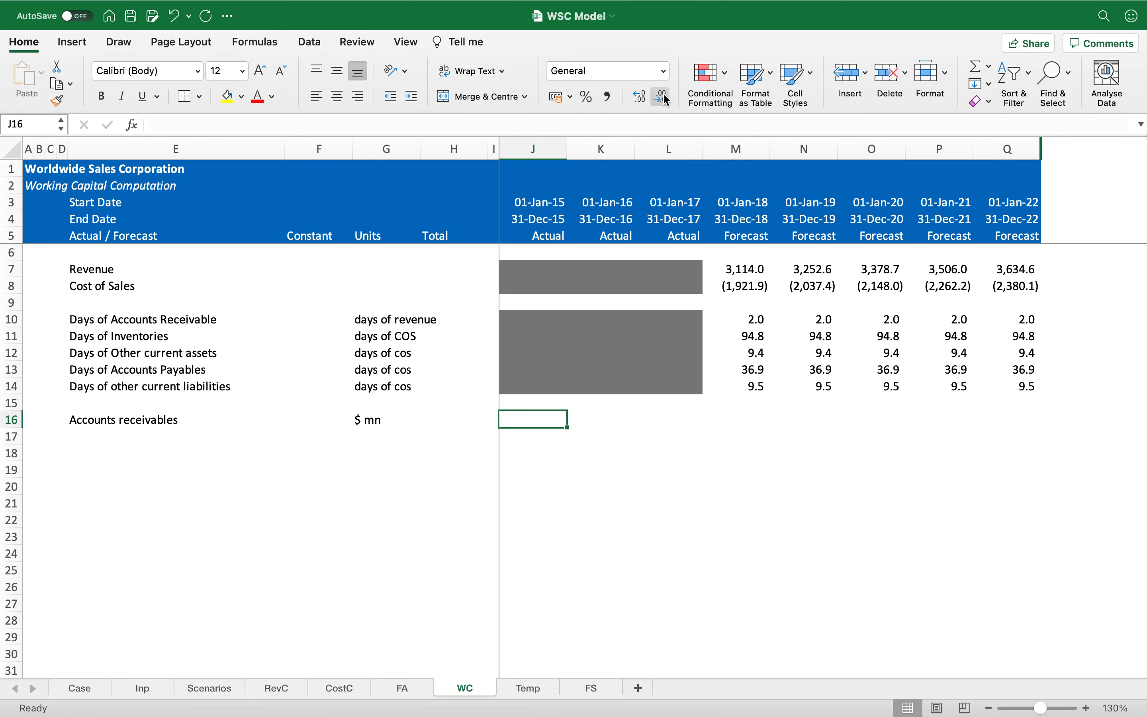
pyautogui.press('Right')
pyautogui.press('Right')
pyautogui.press('Right')
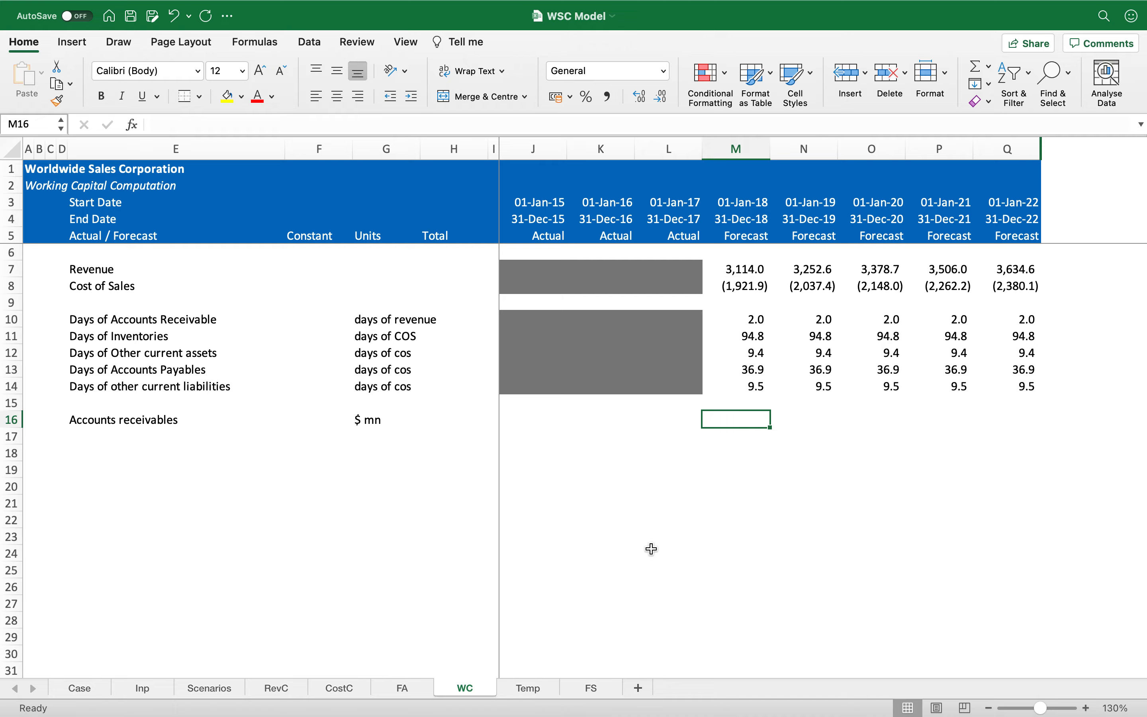
pyautogui.write('=')
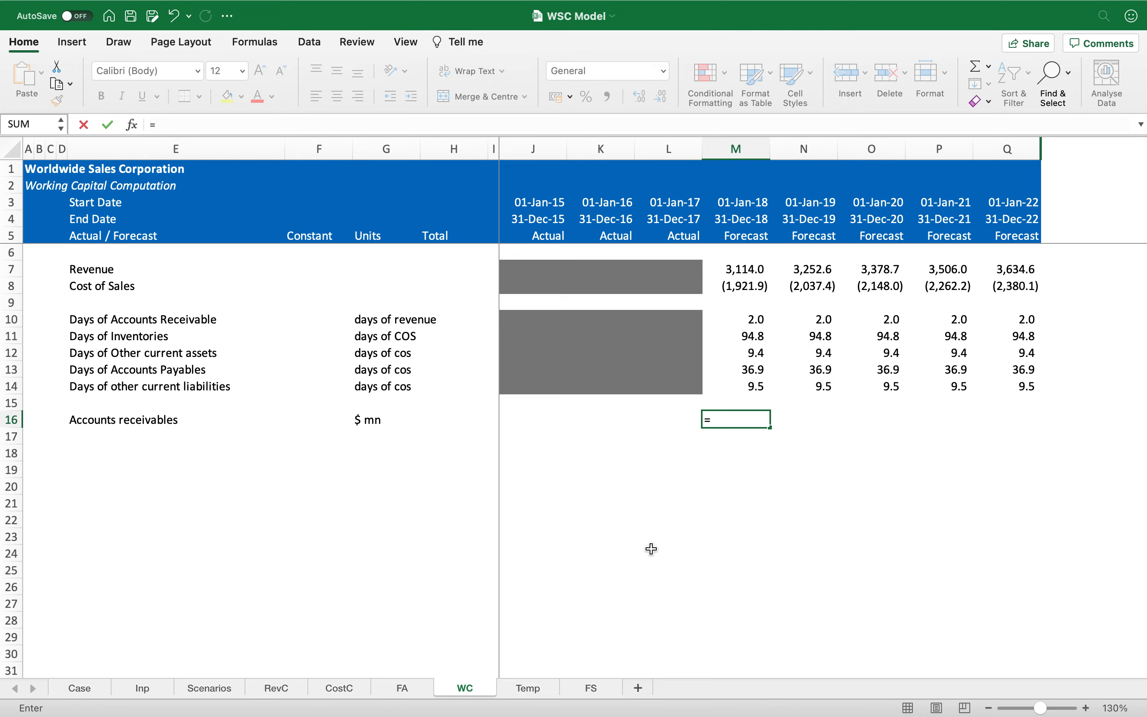
pyautogui.click(735, 269)
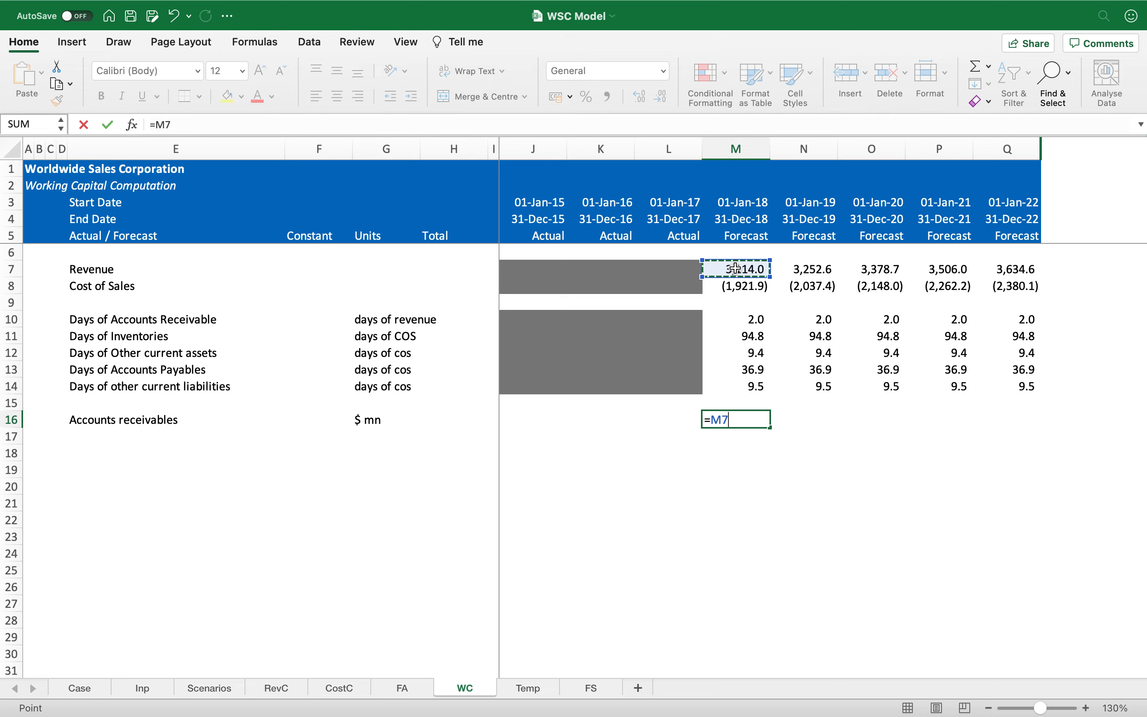
pyautogui.write('*')
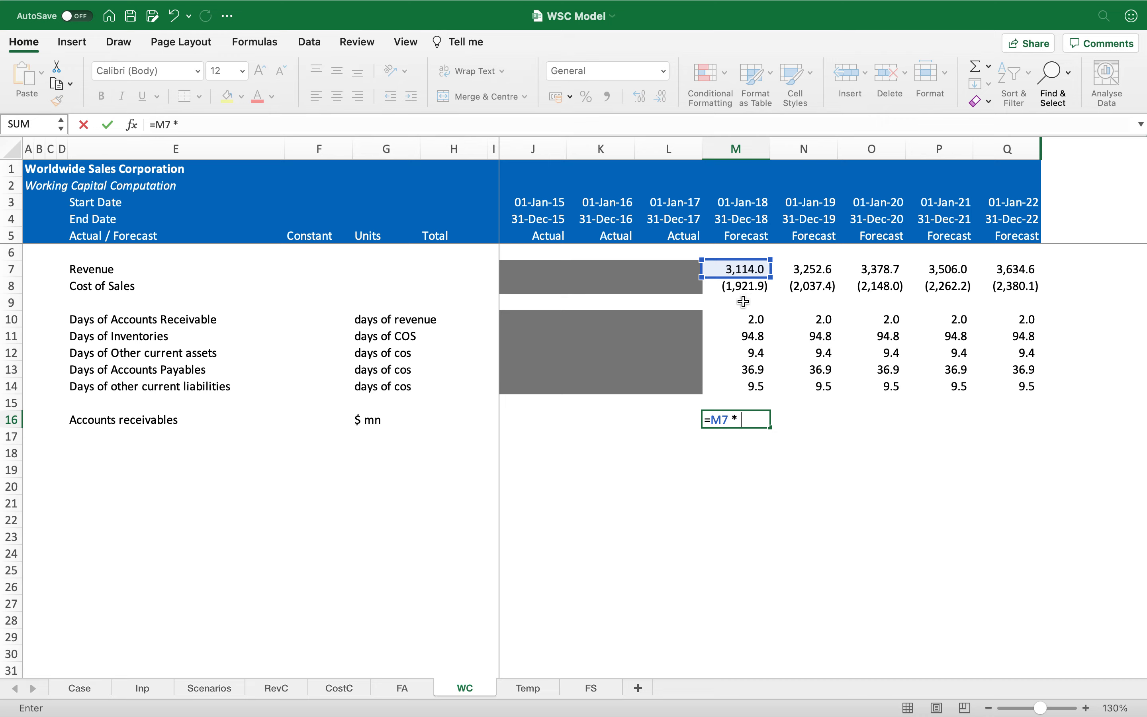
pyautogui.click(747, 317)
pyautogui.write('/')
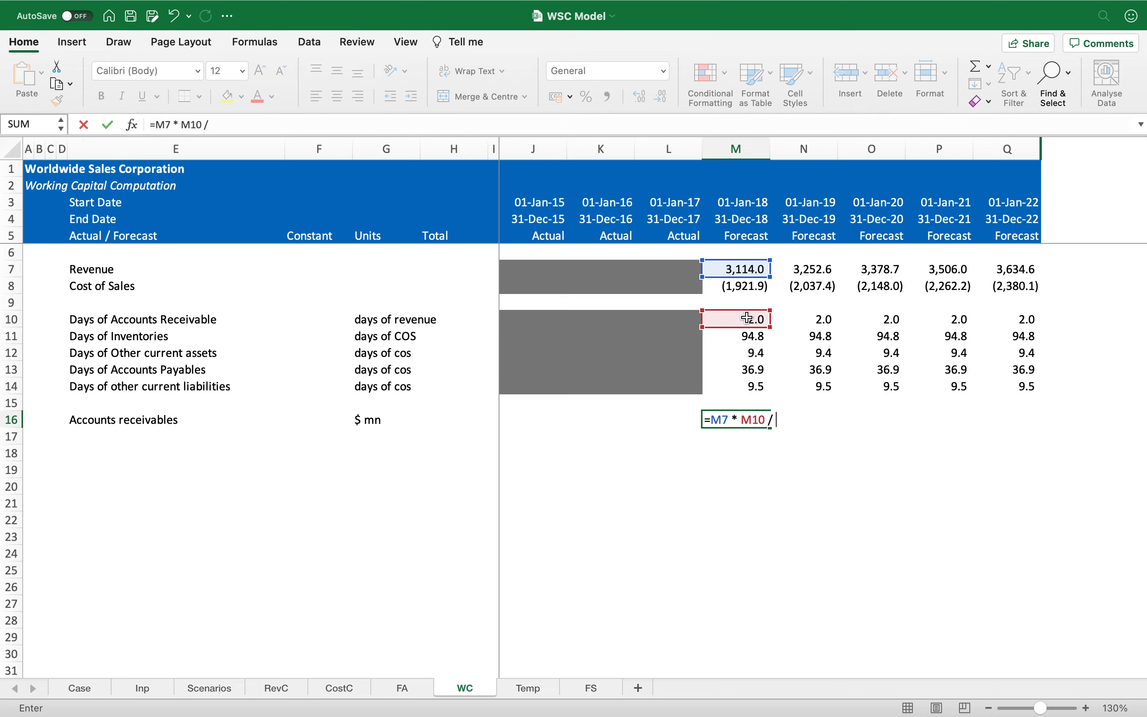
pyautogui.write(' 365')
pyautogui.hotkey('ctrl', 'Return')
# Copy the accounts receivables formula from M16 across the remaining forecast years through Q16.
pyautogui.press('super+c')
pyautogui.hotkey('shift', 'Right')
pyautogui.hotkey('shift', 'Right')
pyautogui.hotkey('shift', 'Right')
pyautogui.hotkey('shift', 'Right')
pyautogui.press('Return')
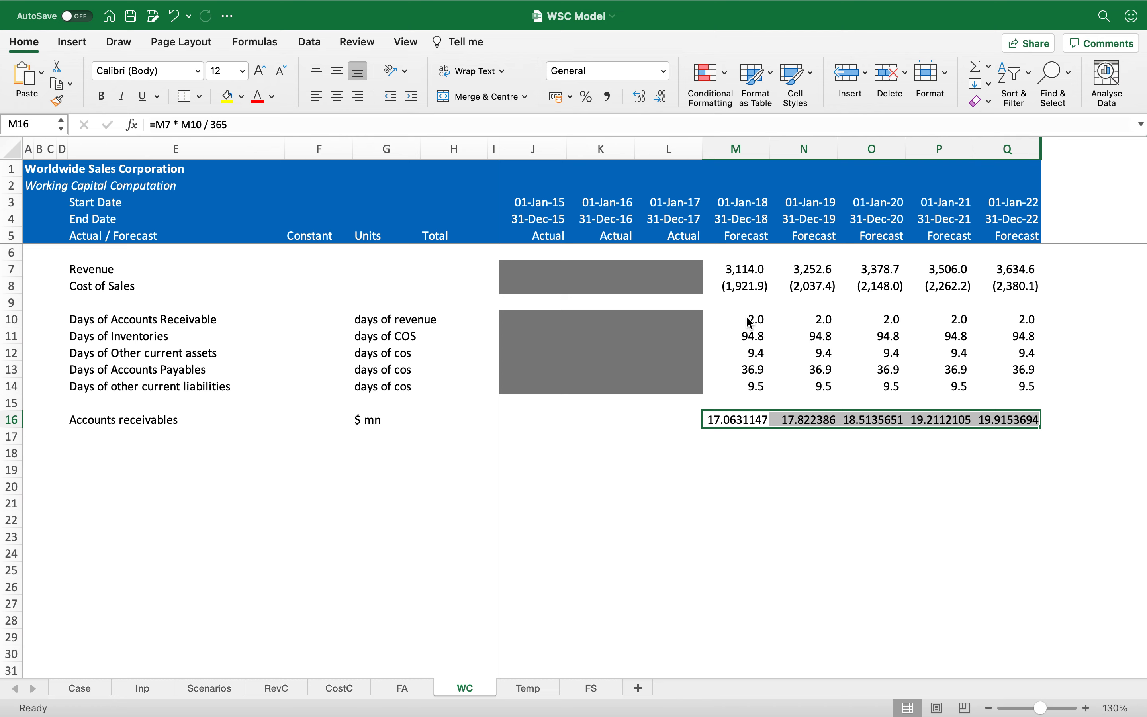
# Format the accounts receivables cells M16:Q16 in comma style with one decimal place.
pyautogui.click(607, 96)
pyautogui.click(662, 97)
# Enter the label Inventories in E17 and fill the $ mn unit down into G17.
pyautogui.press('Left')
pyautogui.press('Left')
pyautogui.press('Left')
pyautogui.press('Left')
pyautogui.press('Left')
pyautogui.press('Left')
pyautogui.press('Left')
pyautogui.press('Left')
pyautogui.press('Left')
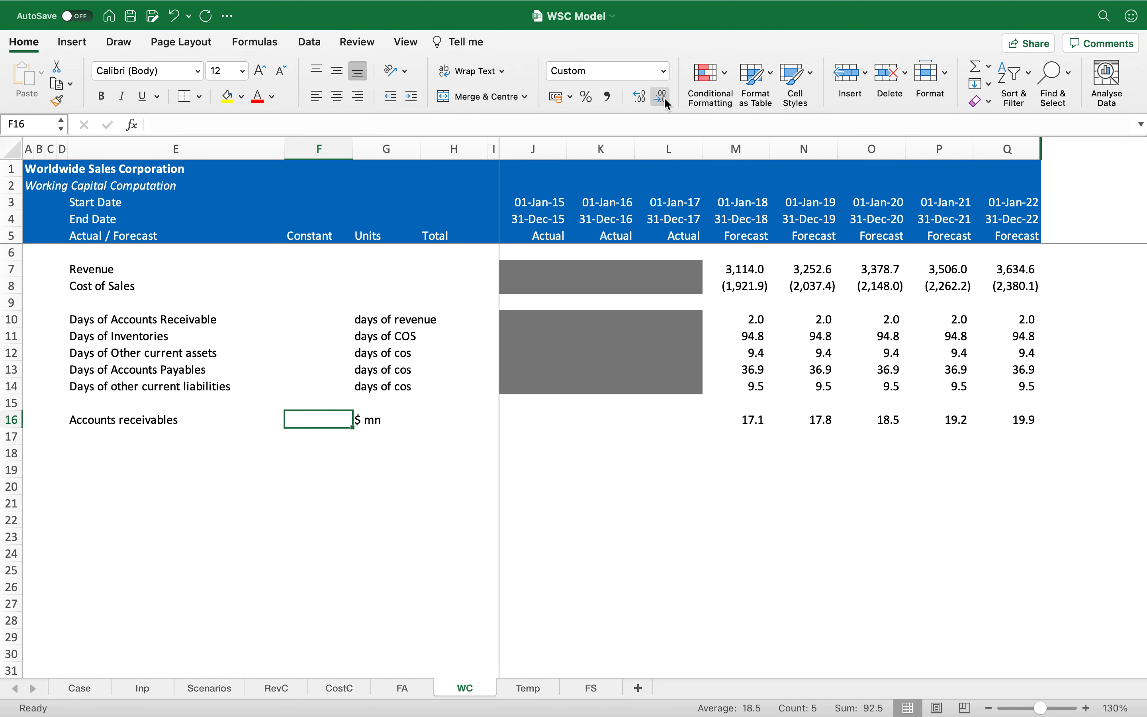
pyautogui.press('Right')
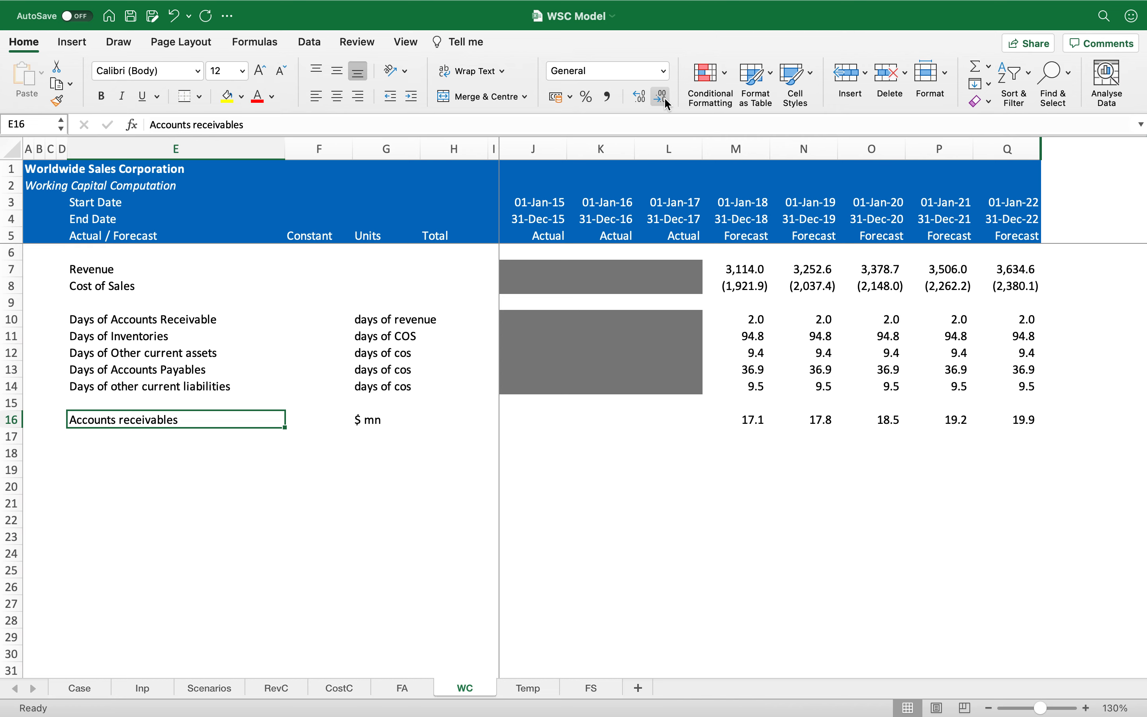
pyautogui.press('Down')
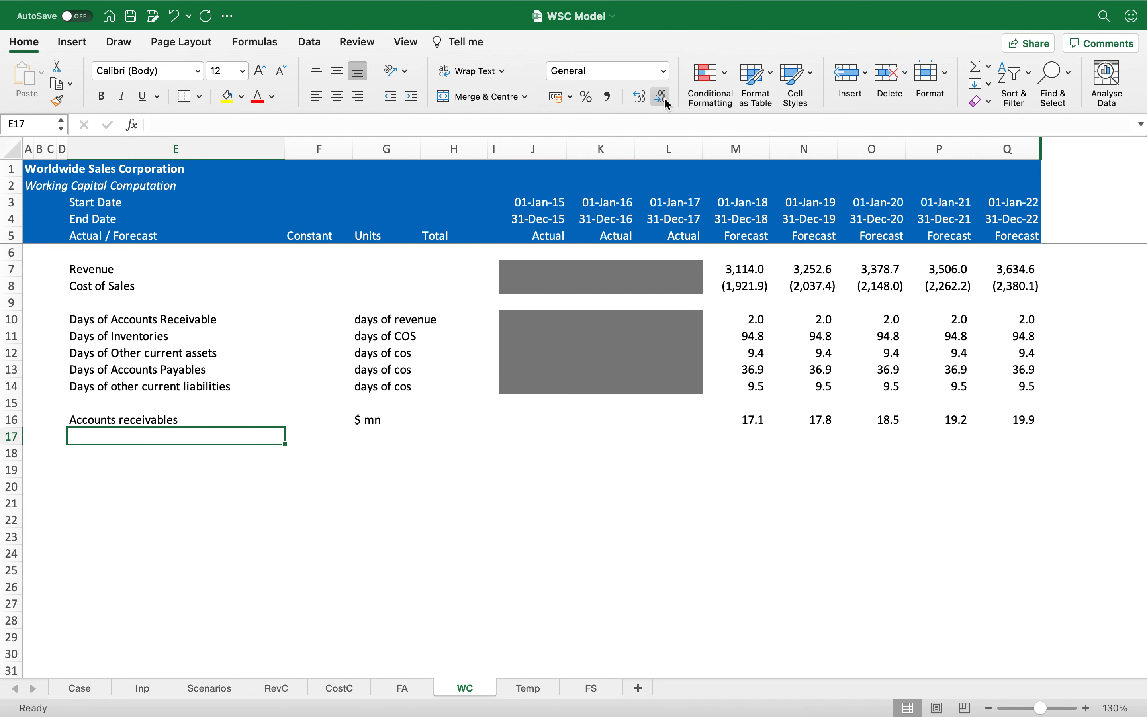
pyautogui.write('Inventories')
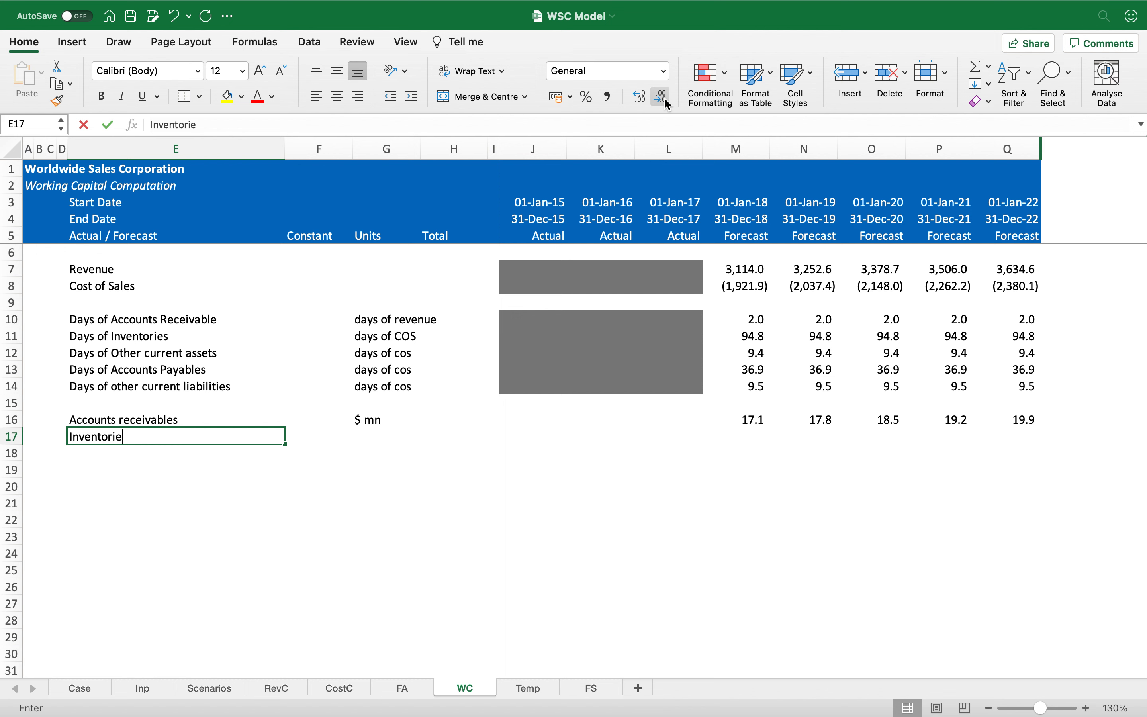
pyautogui.press('Right')
pyautogui.press('Right')
pyautogui.hotkey('ctrl', 'd')
pyautogui.press('Right')
pyautogui.press('Right')
pyautogui.press('Right')
pyautogui.press('Right')
pyautogui.press('Right')
pyautogui.press('Right')
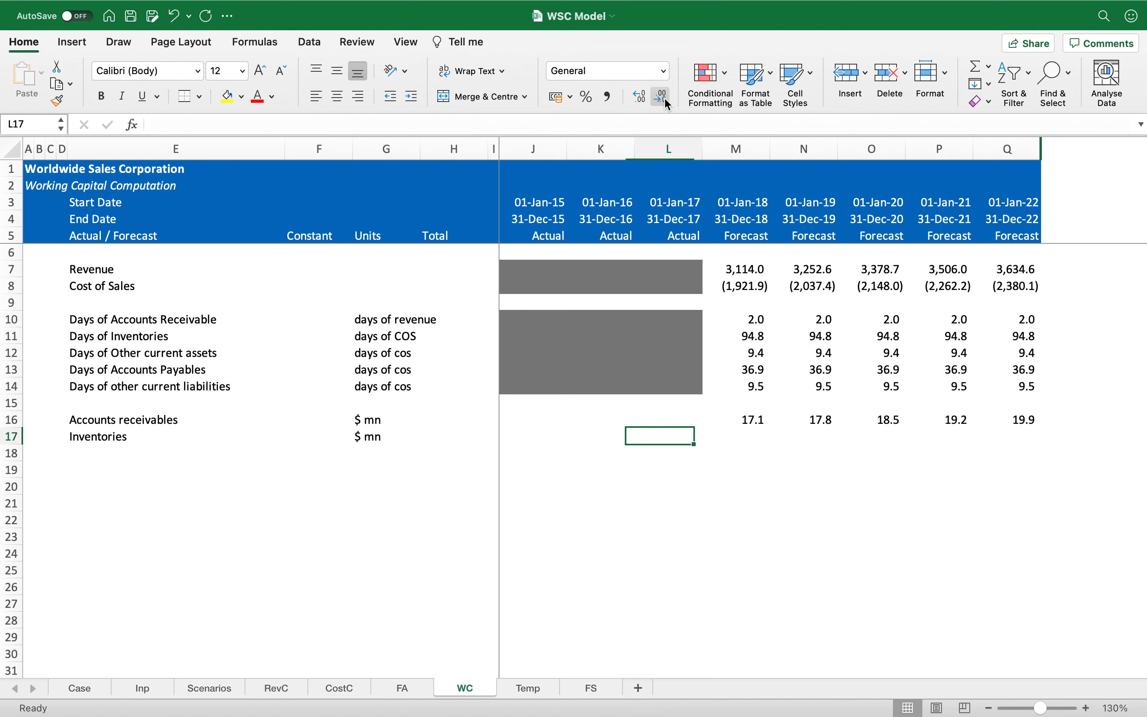
pyautogui.write('=-')
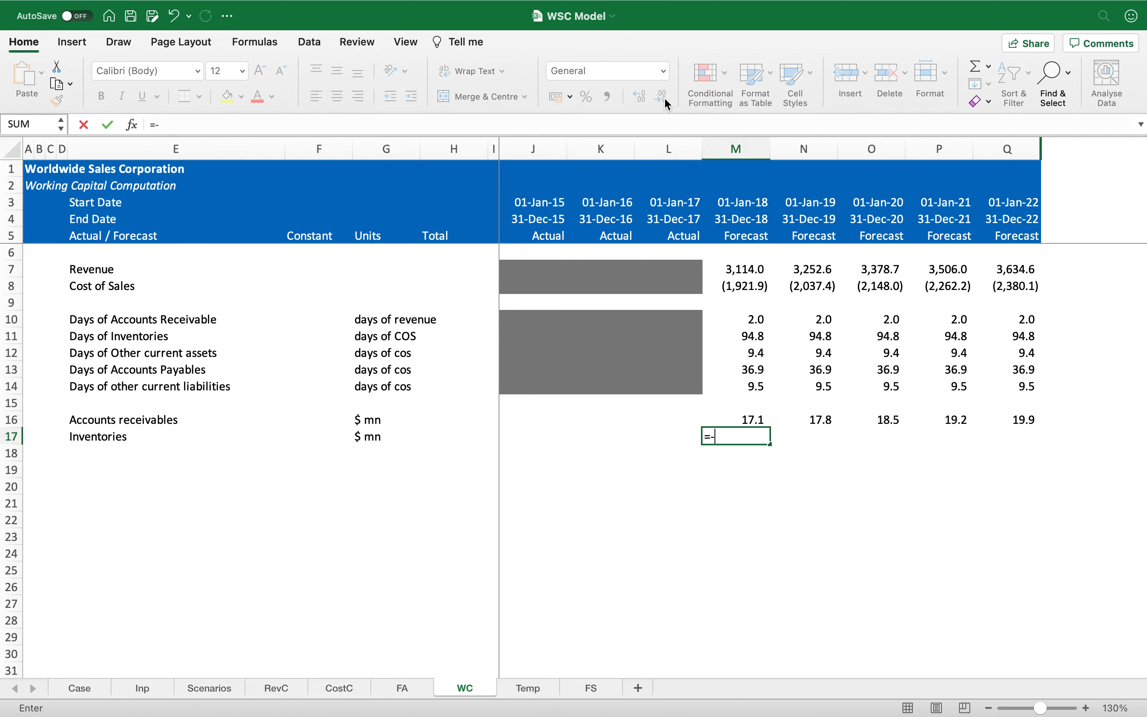
pyautogui.click(750, 286)
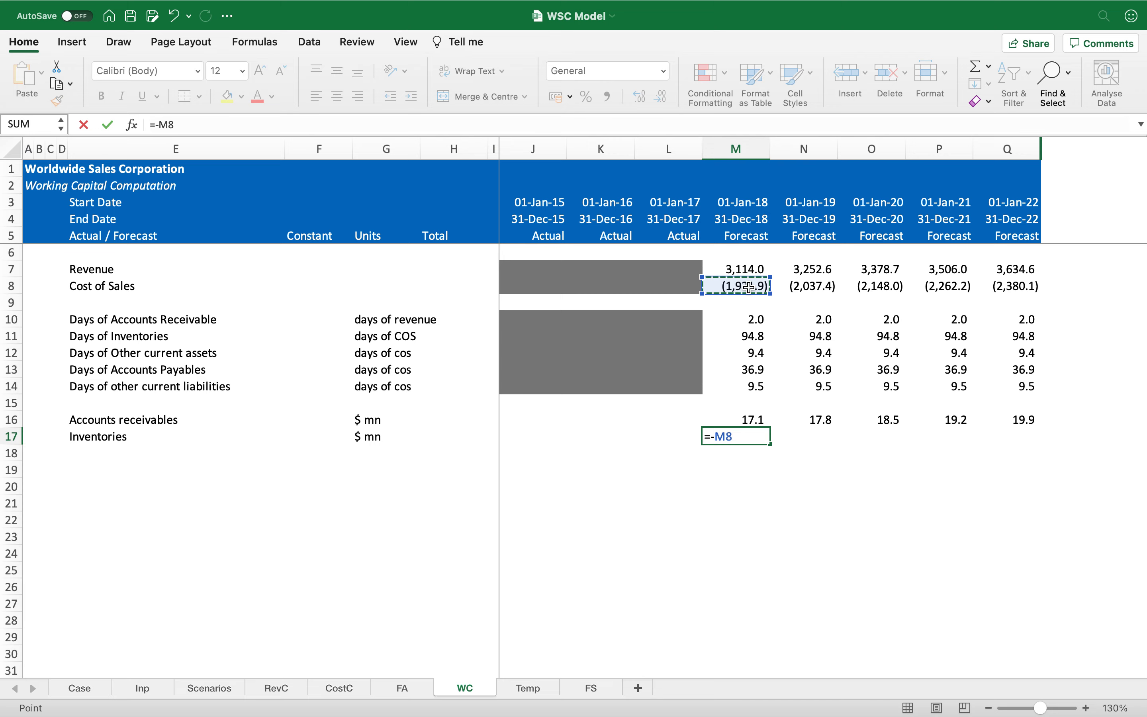
pyautogui.write('*')
pyautogui.click(750, 338)
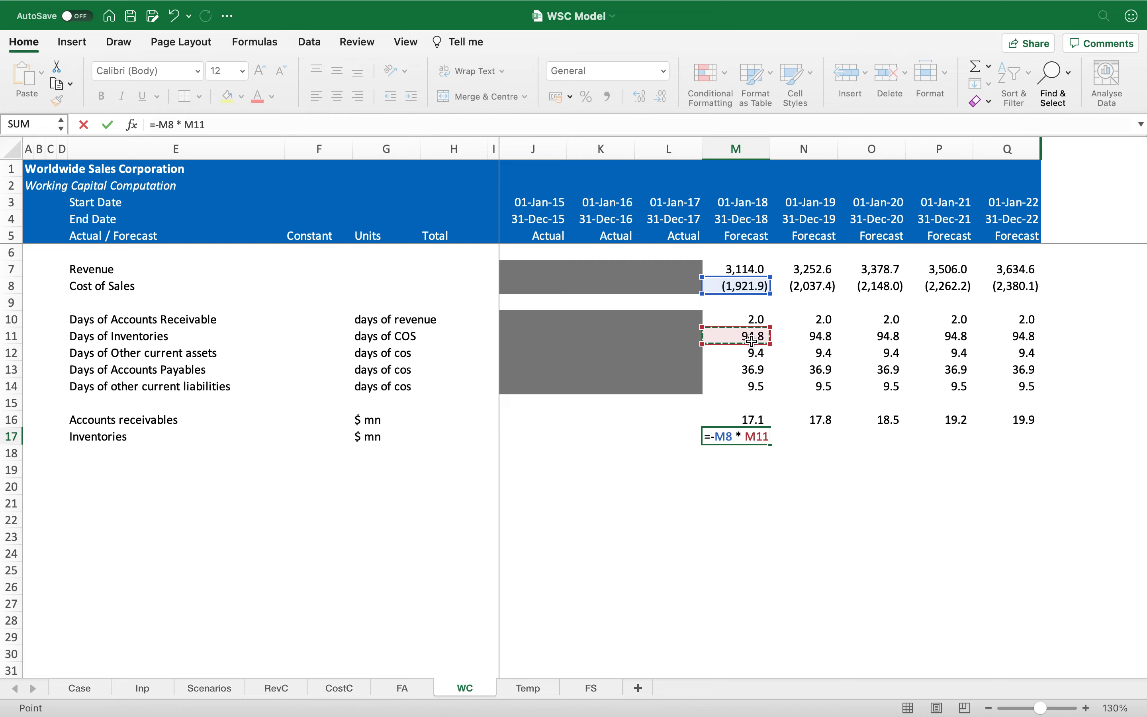
pyautogui.write('/ 365')
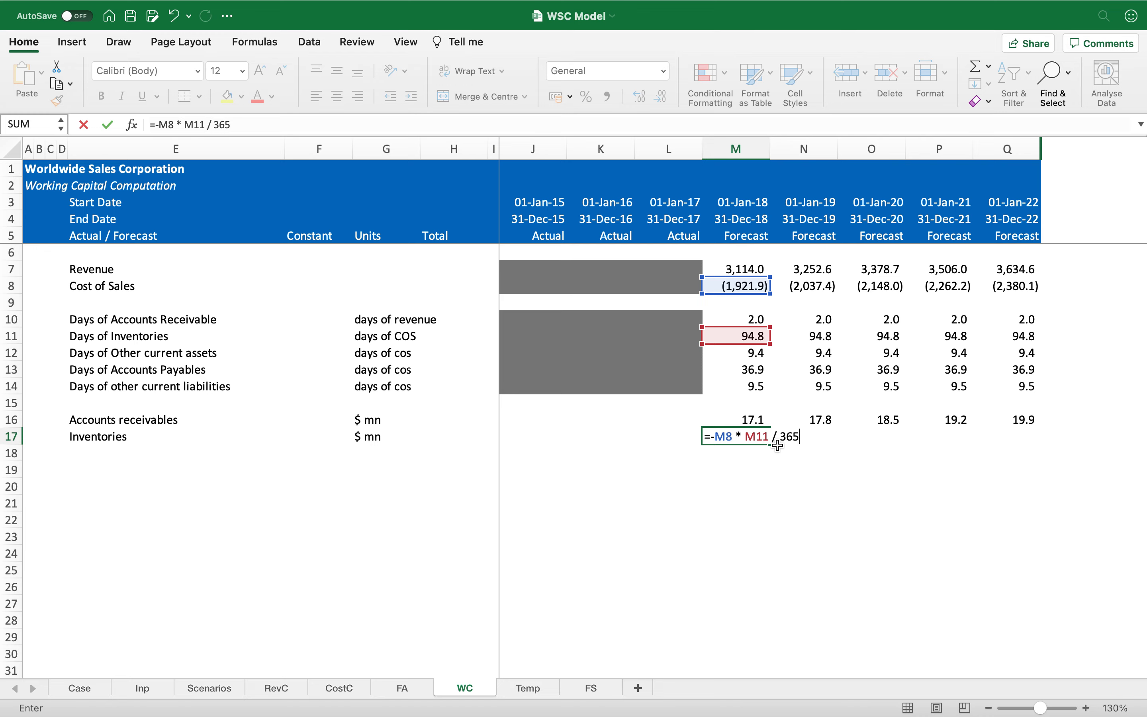
pyautogui.press('Escape')
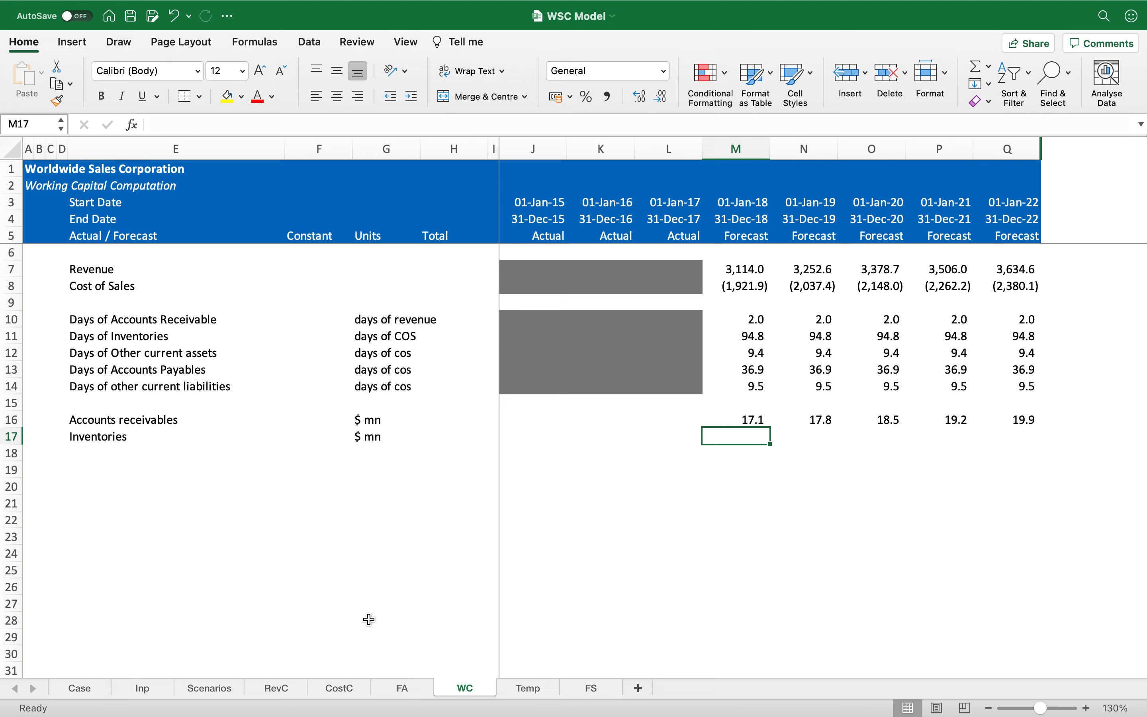
# Clear the accounts receivables formulas from M16:Q16.
pyautogui.click(752, 423)
pyautogui.hotkey('ctrl', 'shift', 'Right')
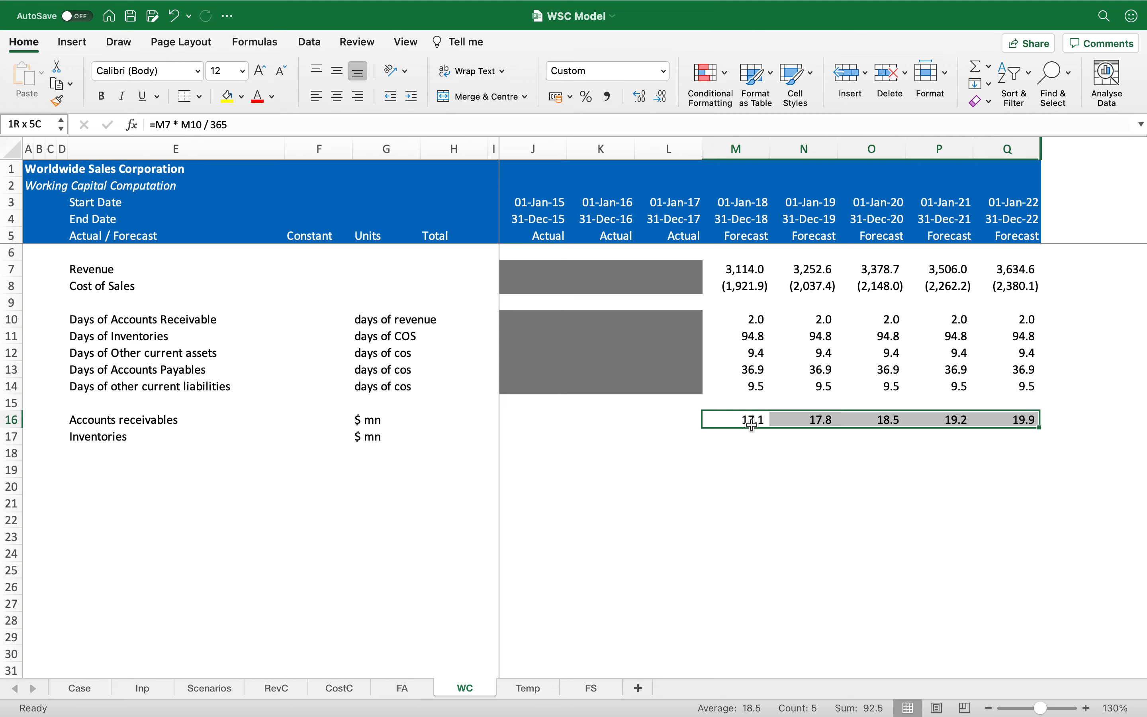
pyautogui.press('Delete')
pyautogui.click(751, 423)
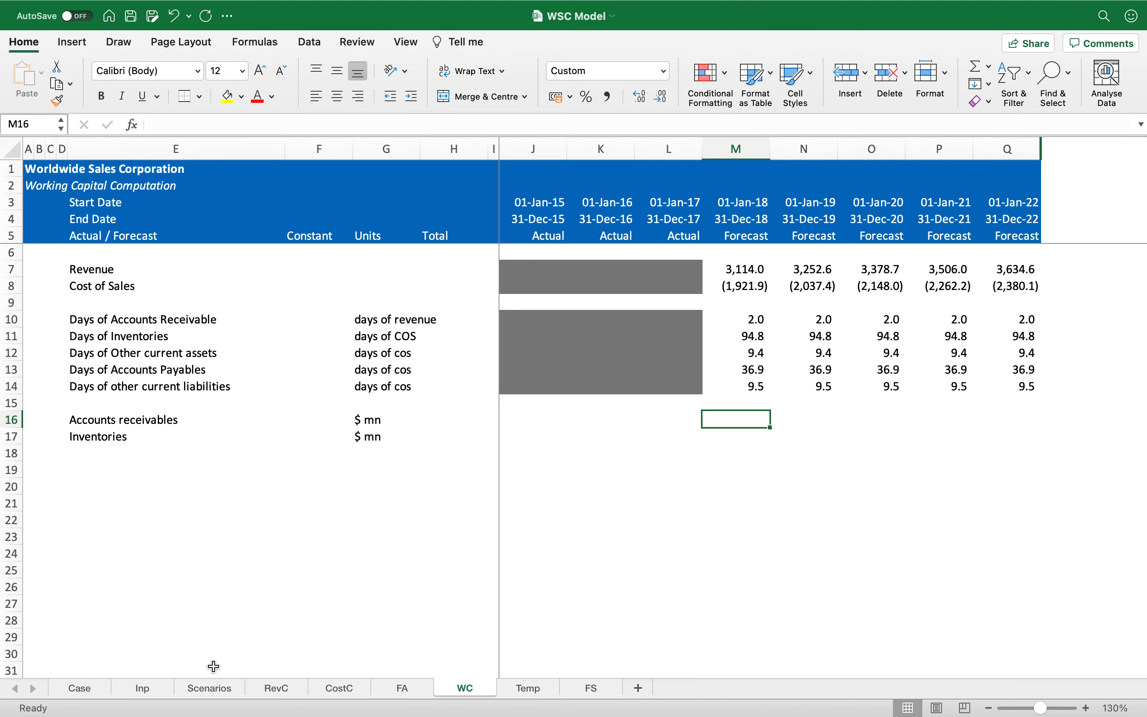
# Insert a blank row at row 13 of the Inp sheet, directly below Model End Date.
pyautogui.click(138, 682)
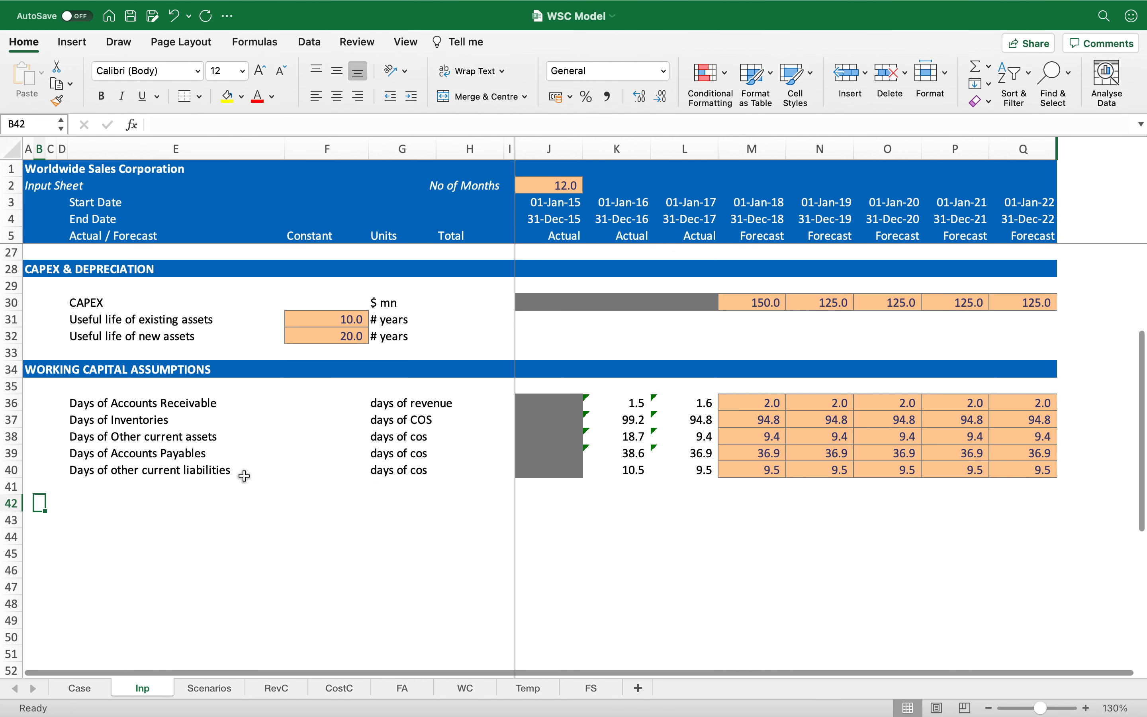
pyautogui.scroll(1, 244, 475)
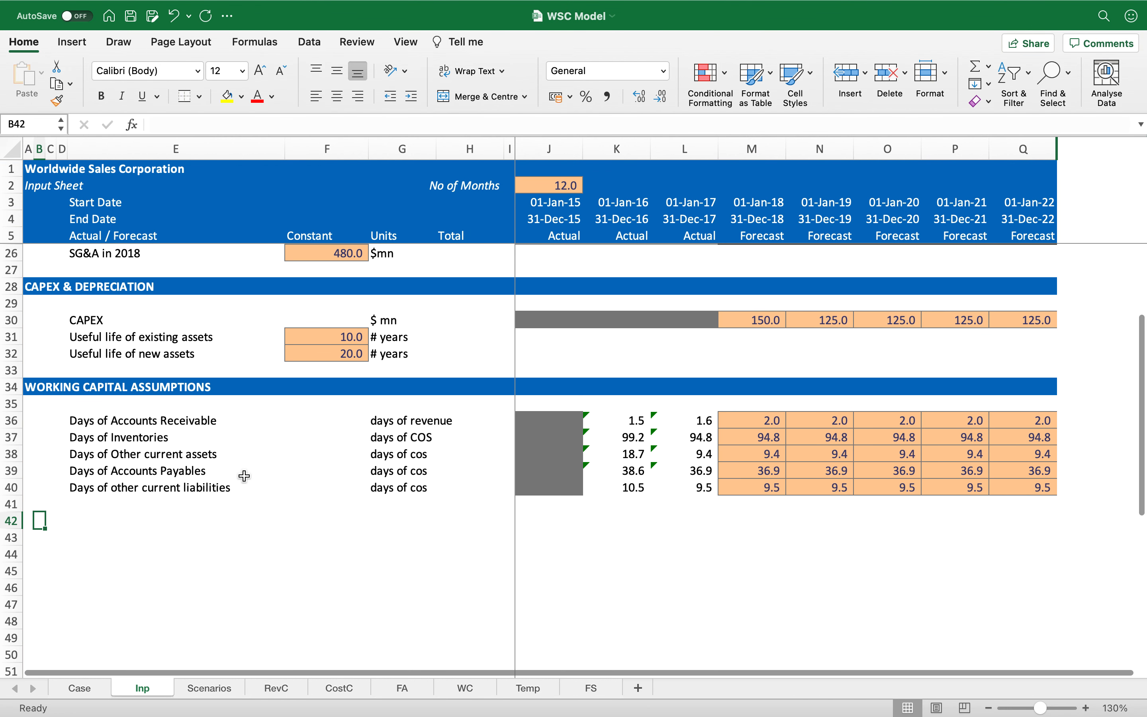
pyautogui.scroll(7, 245, 476)
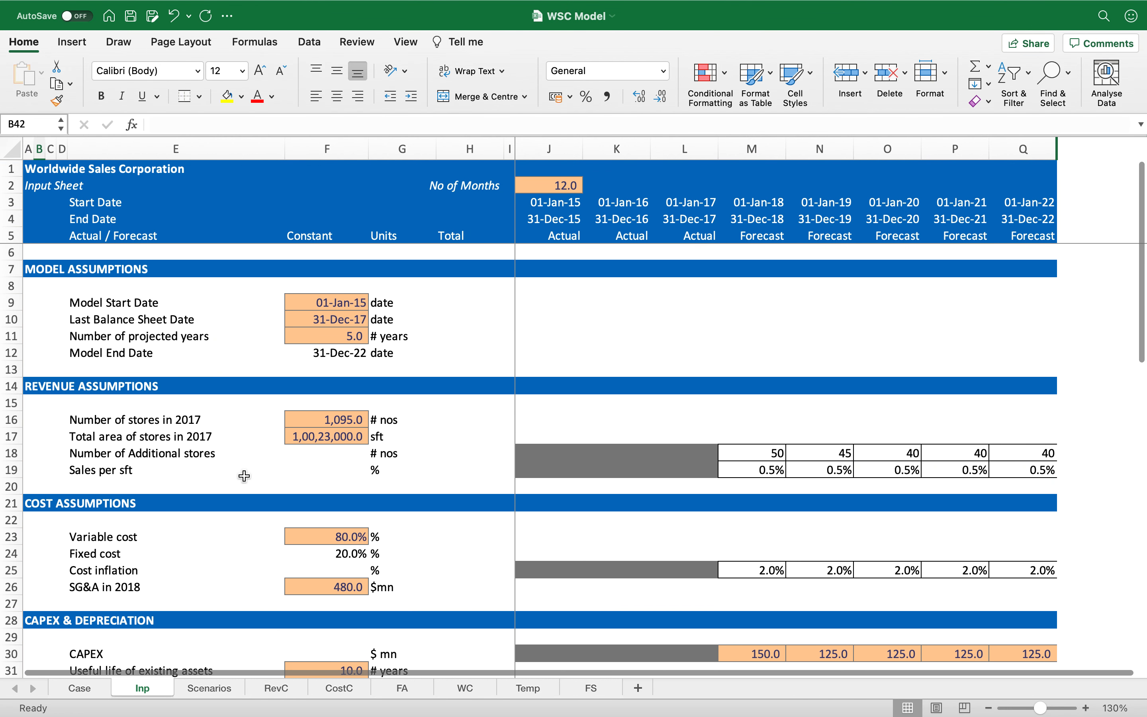
pyautogui.click(140, 373)
pyautogui.hotkey('shift', 'space')
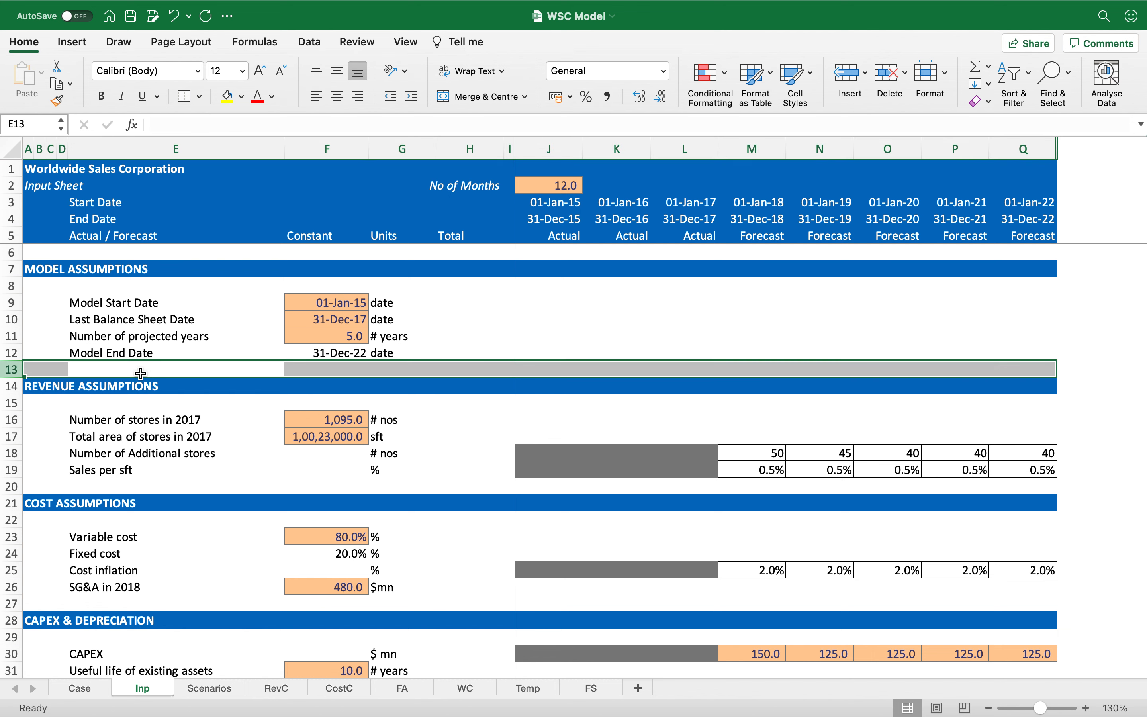
pyautogui.hotkey('ctrl', 'shift', '+')
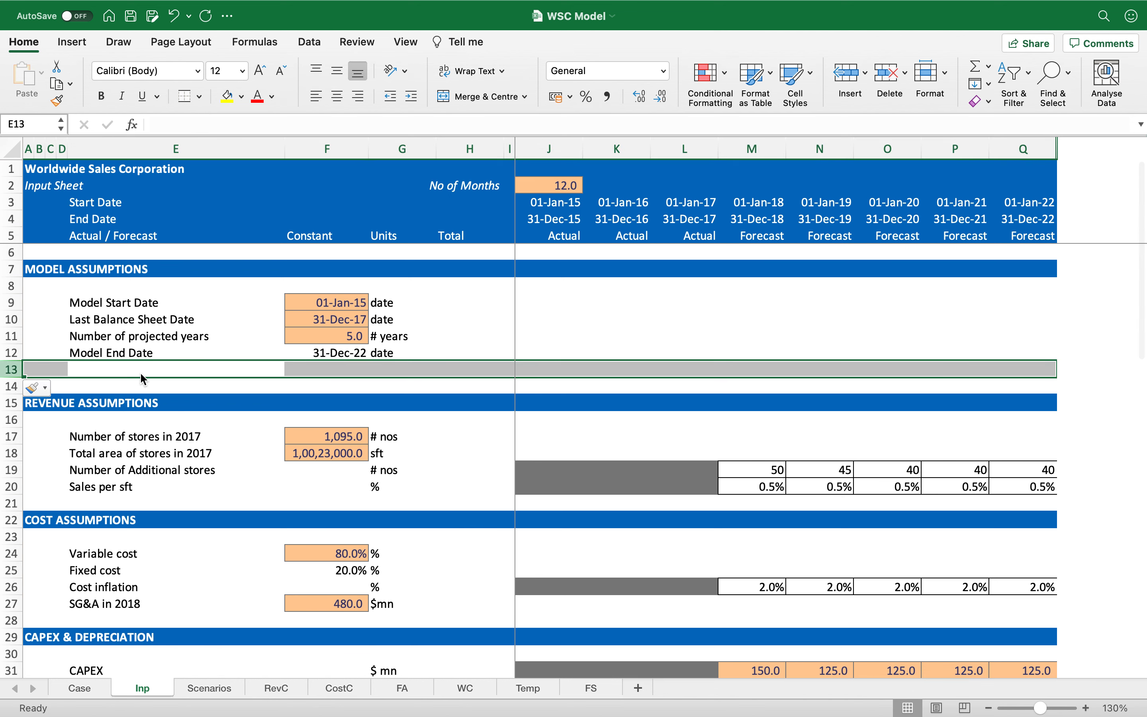
# Insert another blank row at row 14 of the Inp sheet, above the Revenue Assumptions heading.
pyautogui.press('Left')
pyautogui.press('Right')
pyautogui.press('Right')
pyautogui.press('Down')
pyautogui.press('Left')
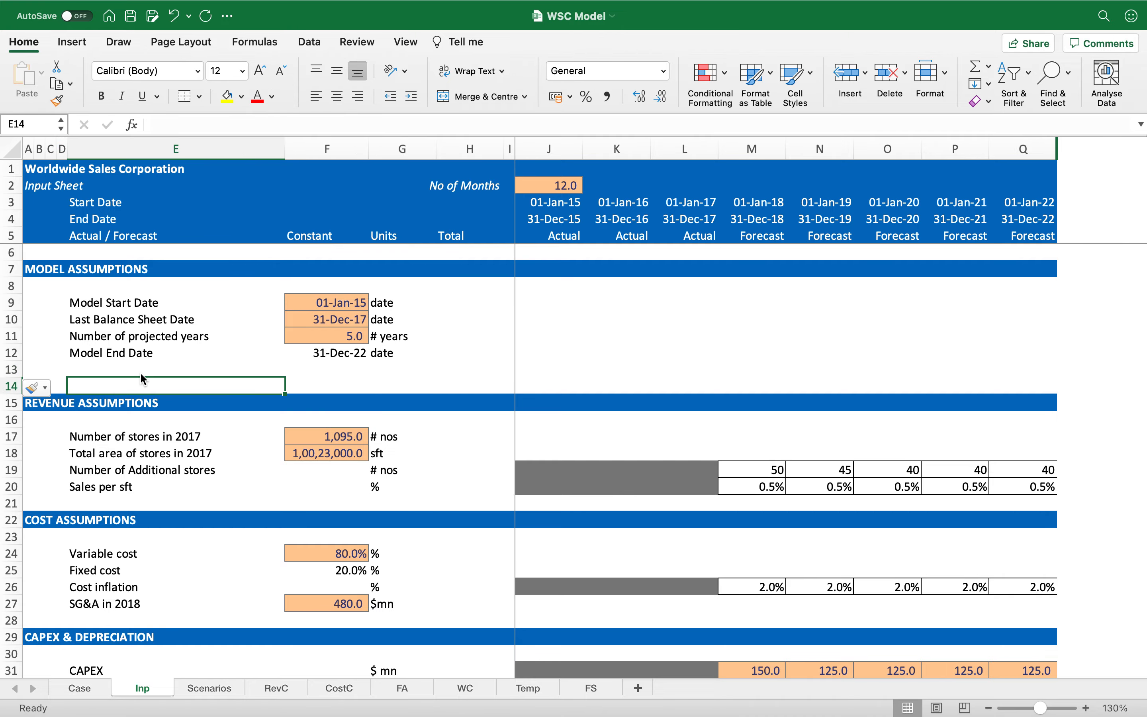
pyautogui.hotkey('shift', 'space')
pyautogui.hotkey('ctrl', 'shift', '+')
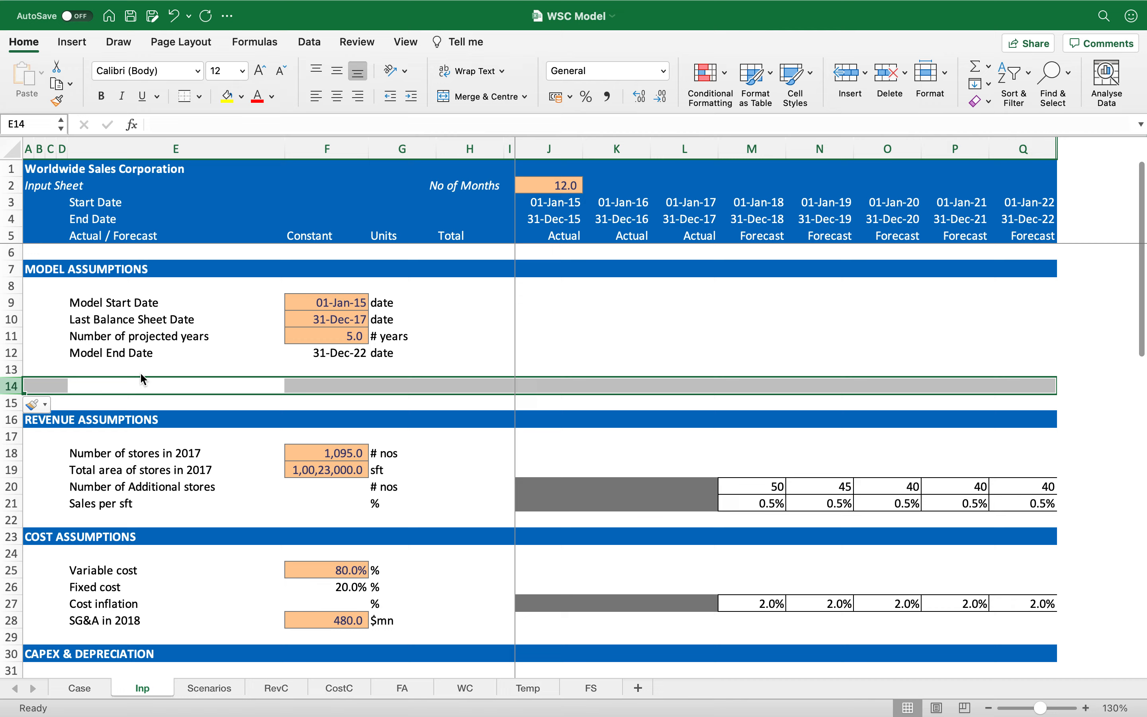
# Enter the label Days in a year in E14 of the Inp sheet.
pyautogui.press('Left')
pyautogui.press('Right')
pyautogui.write('Days in a')
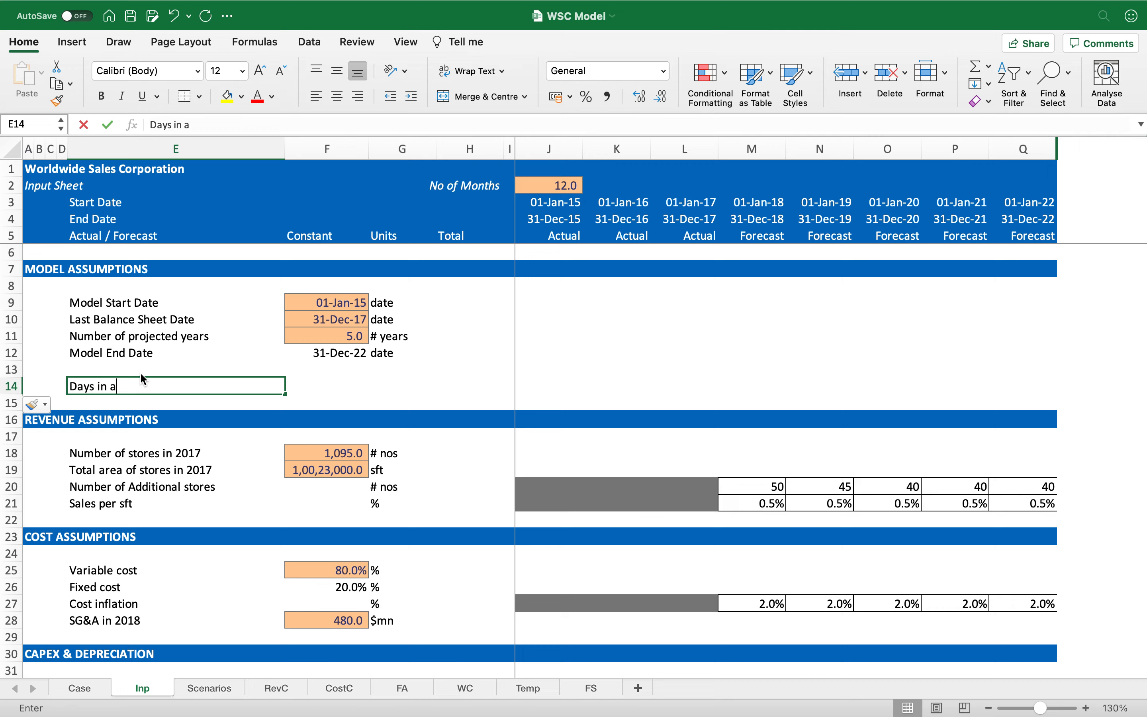
pyautogui.write(' year')
pyautogui.press('Return')
# Copy the Number of projected years input cell F11 into F14 to reuse its input formatting.
pyautogui.press('Up')
pyautogui.press('Right')
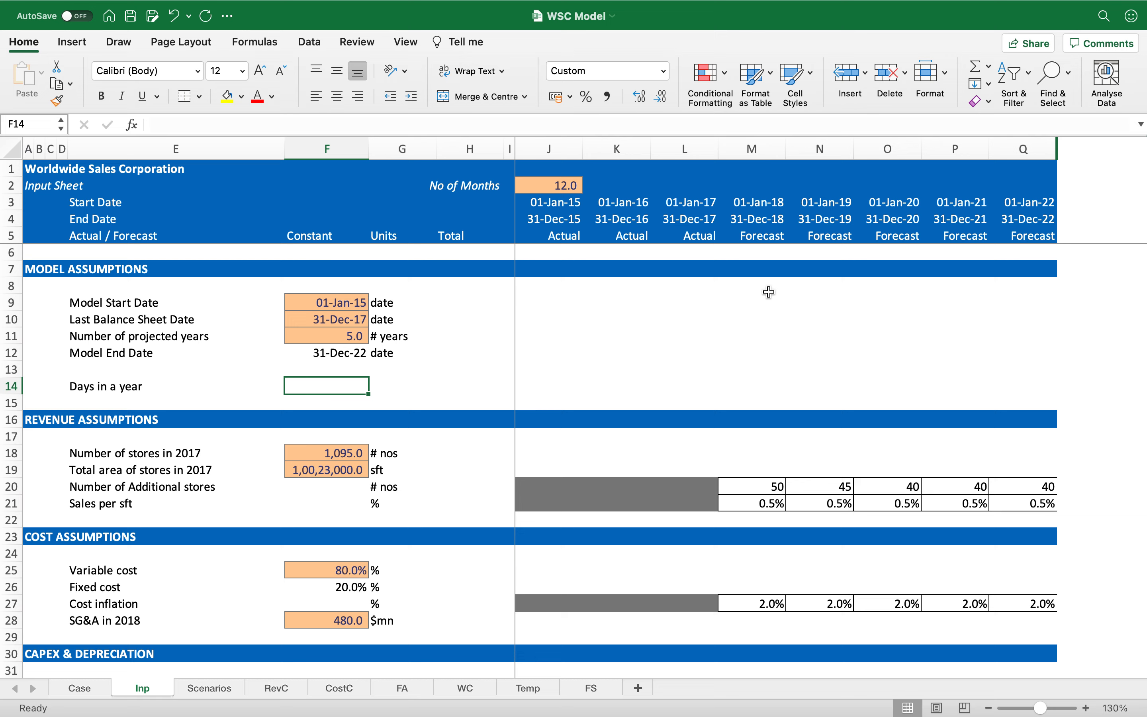
pyautogui.press('Up')
pyautogui.press('Up')
pyautogui.press('Up')
pyautogui.hotkey('ctrl', 'c')
pyautogui.press('Down')
pyautogui.press('Down')
pyautogui.press('Down')
pyautogui.press('Return')
# Enter the unit days in G14 and set the Days in a year value in F14 to 365.
pyautogui.press('Right')
pyautogui.write('days')
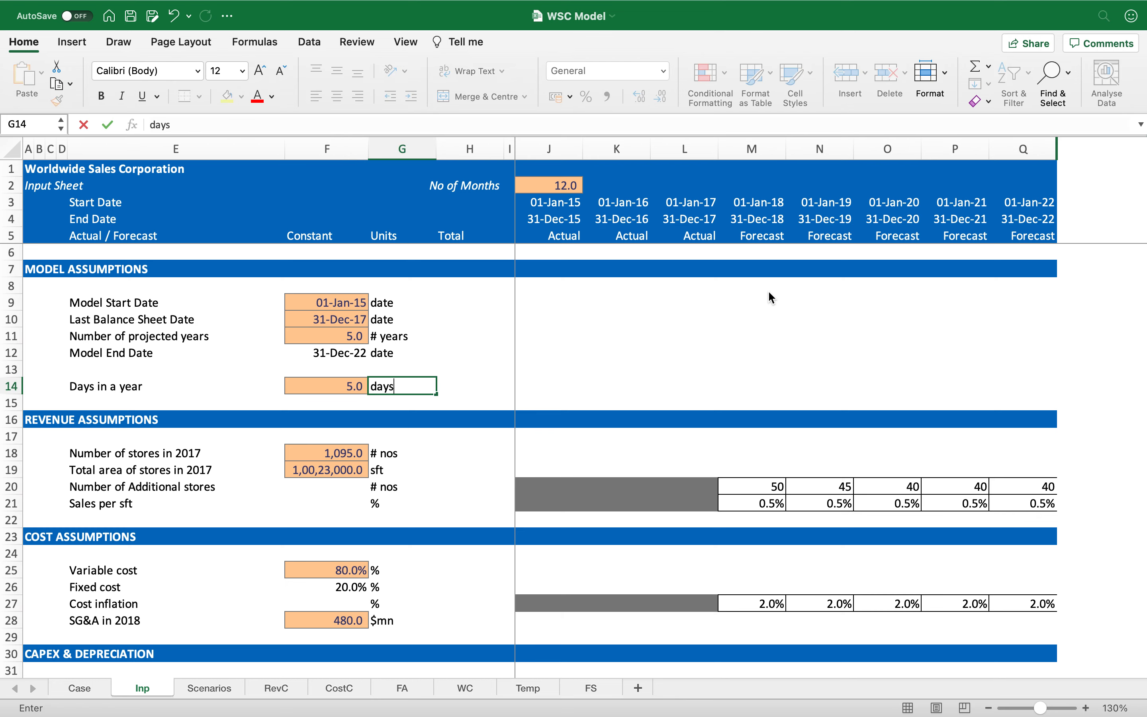
pyautogui.press('Return')
pyautogui.press('Up')
pyautogui.press('Left')
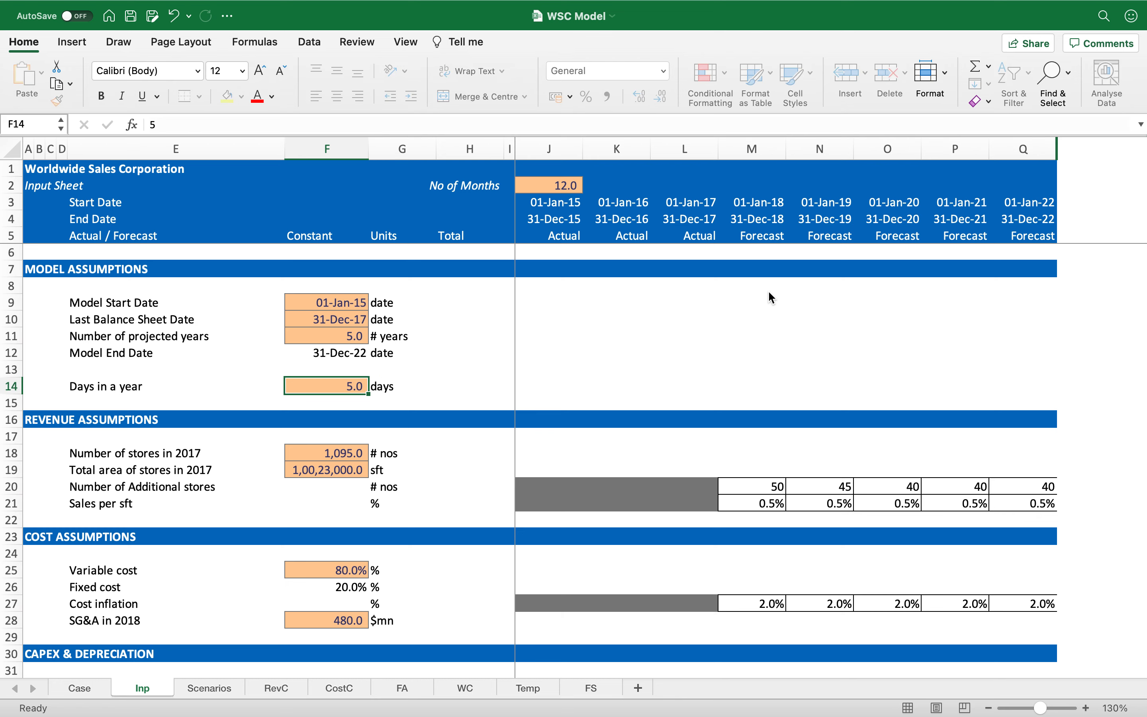
pyautogui.write('365')
pyautogui.press('Return')
# Give the Days in a year input cell F14 the range name days.
pyautogui.press('Up')
pyautogui.press('Left')
pyautogui.press('Left')
pyautogui.press('Left')
pyautogui.press('Right')
pyautogui.press('Right')
pyautogui.press('Right')
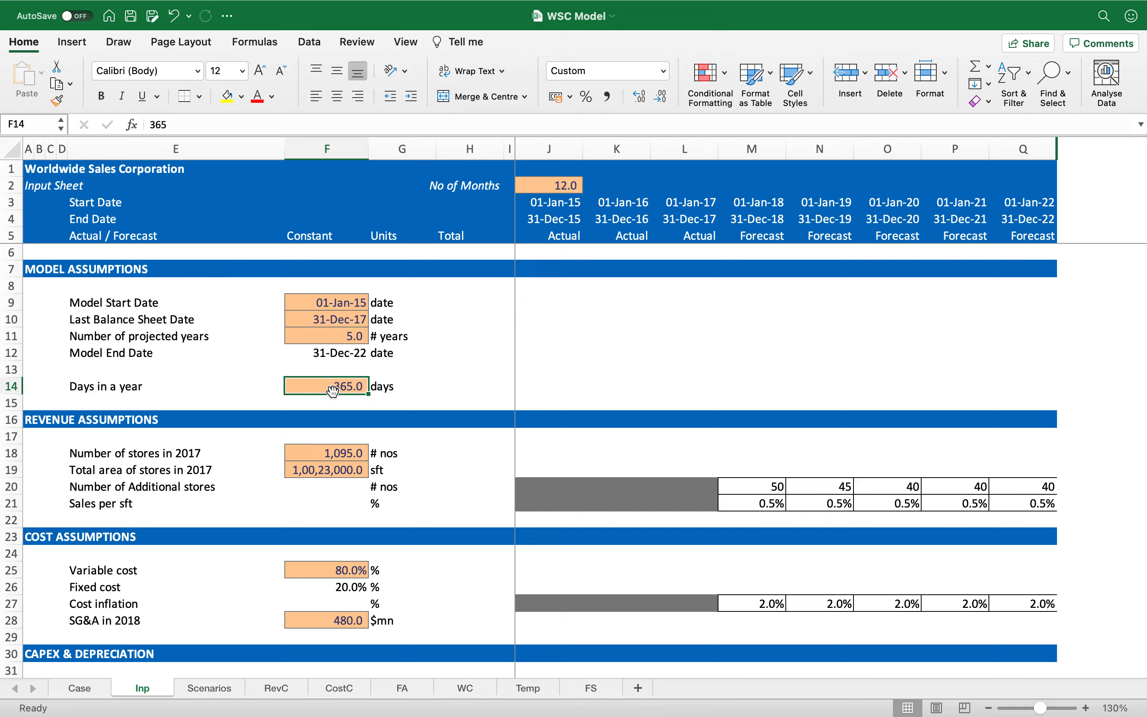
pyautogui.click(26, 121)
pyautogui.press('BackSpace')
pyautogui.write('days')
pyautogui.press('Return')
pyautogui.click(448, 401)
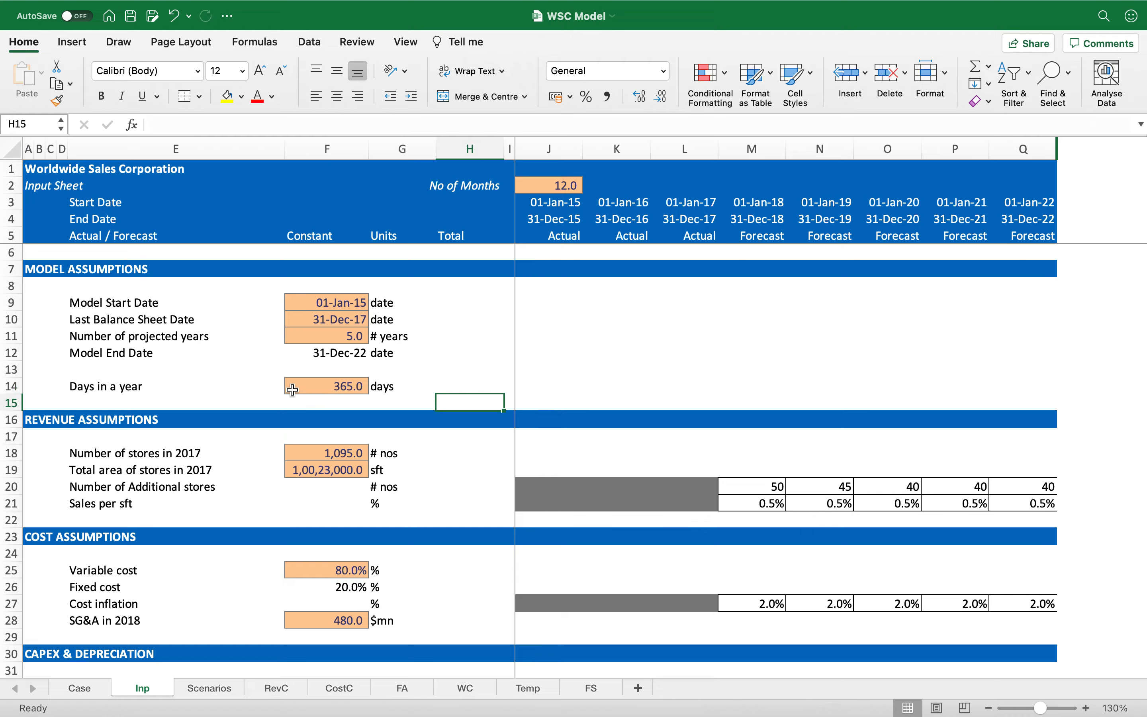
pyautogui.click(264, 384)
pyautogui.click(410, 368)
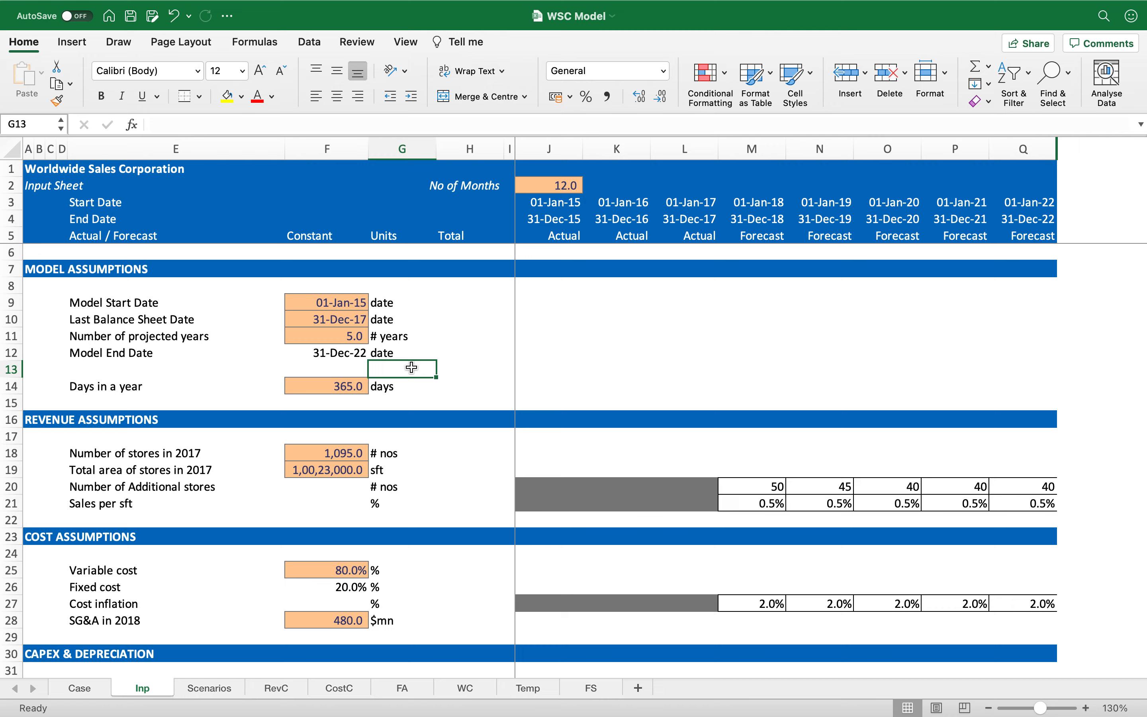
pyautogui.click(419, 385)
pyautogui.click(318, 385)
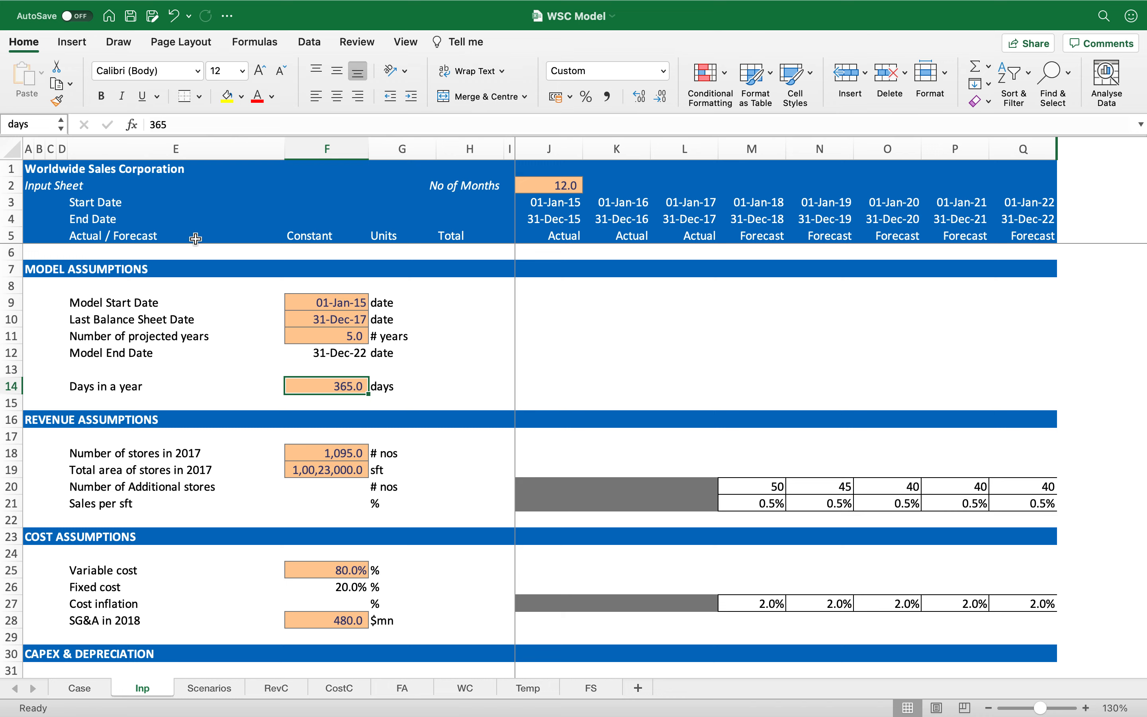
# Test the named range by entering the formula =days in L10 and L11 of the Inp sheet.
pyautogui.click(530, 313)
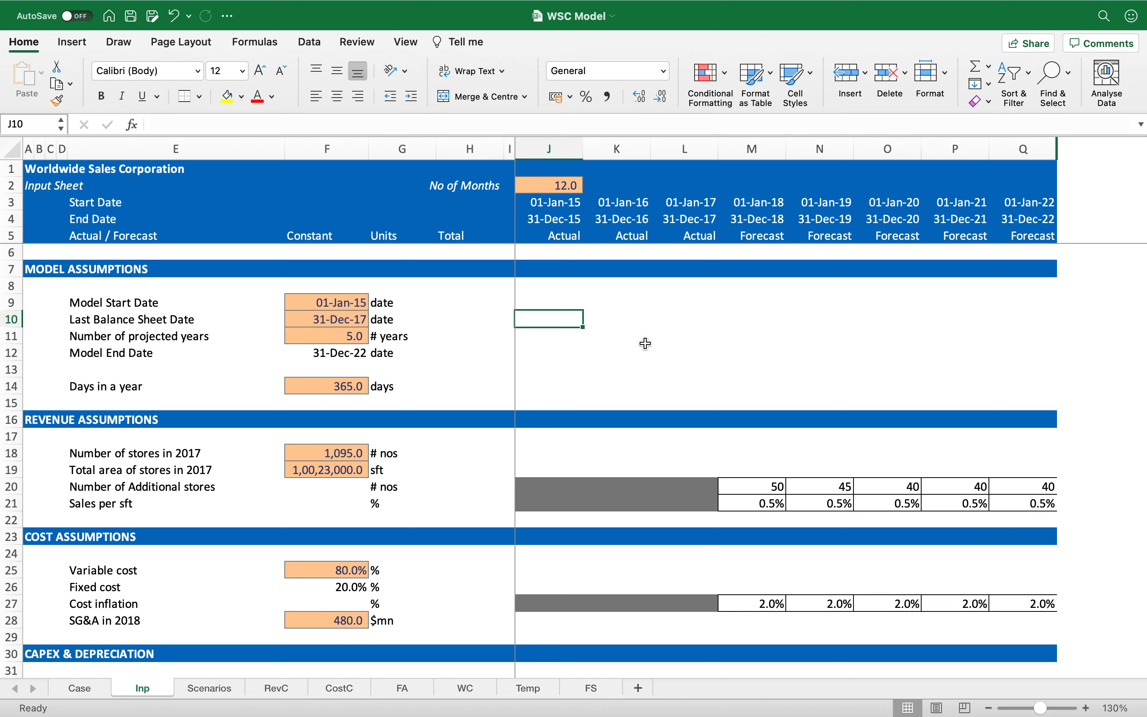
pyautogui.click(716, 321)
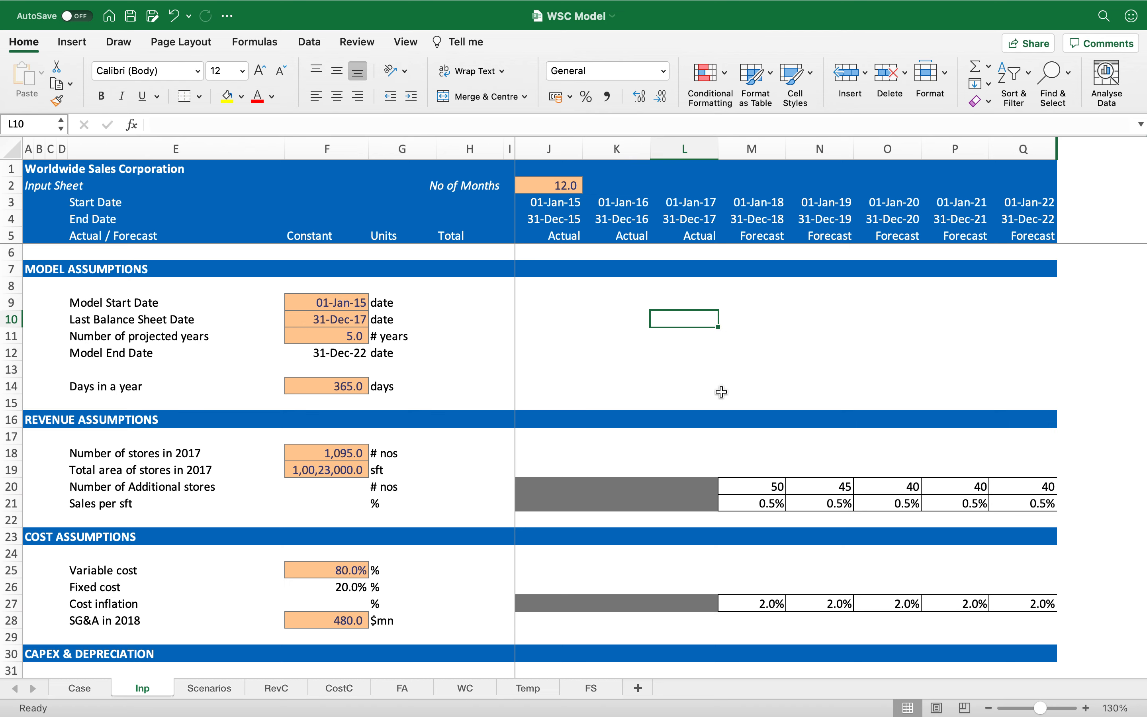
pyautogui.write('=')
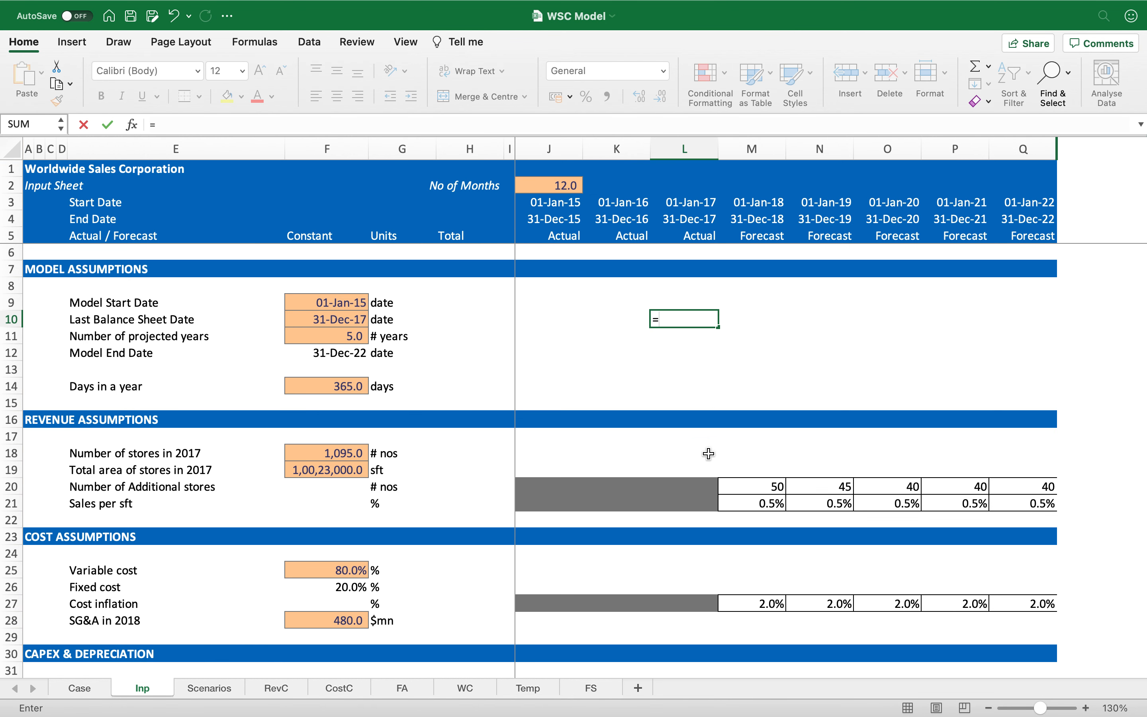
pyautogui.write(' days')
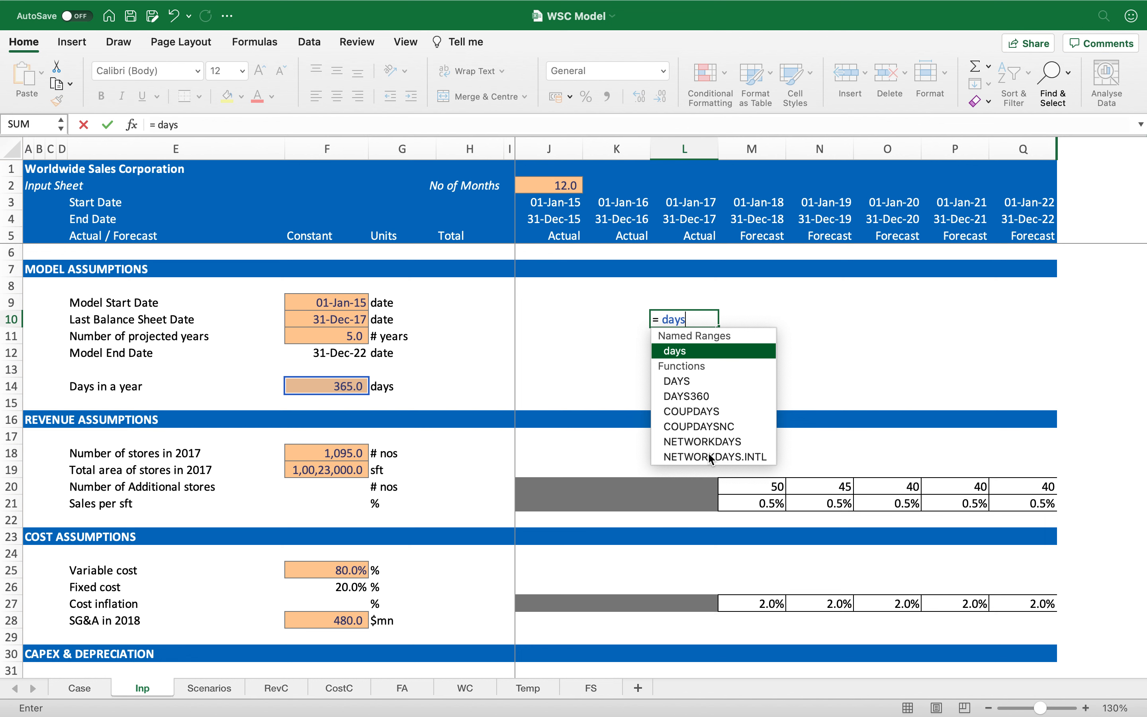
pyautogui.press('Return')
pyautogui.click(706, 323)
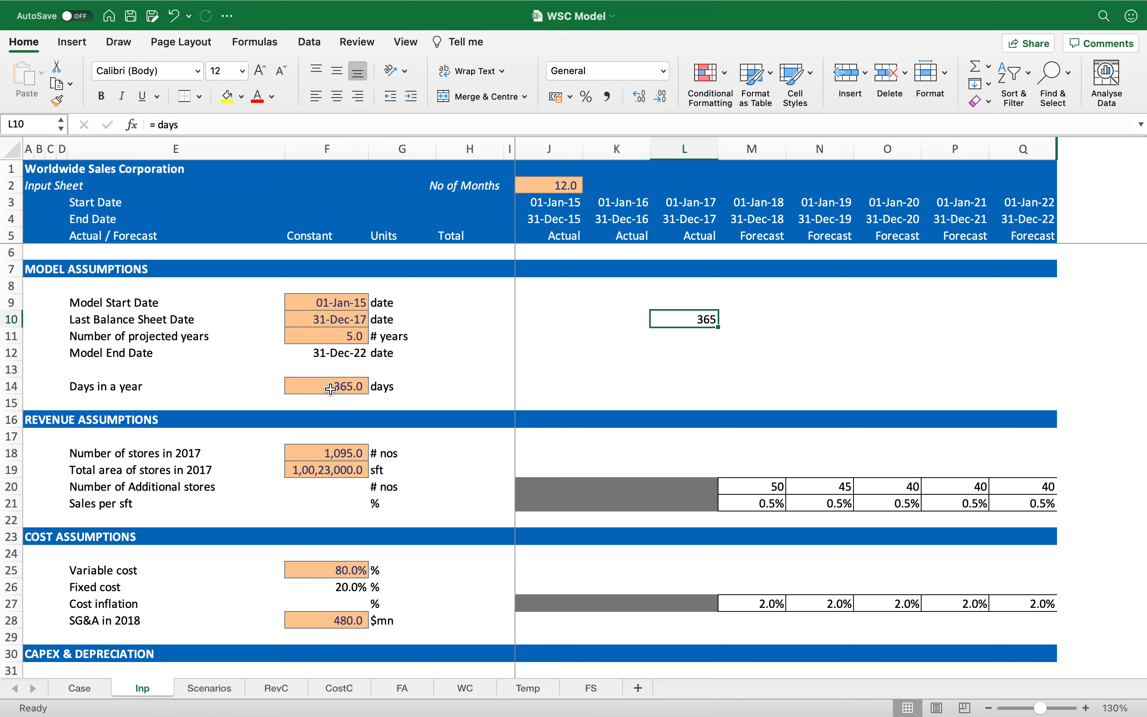
pyautogui.press('Return')
pyautogui.write('=days')
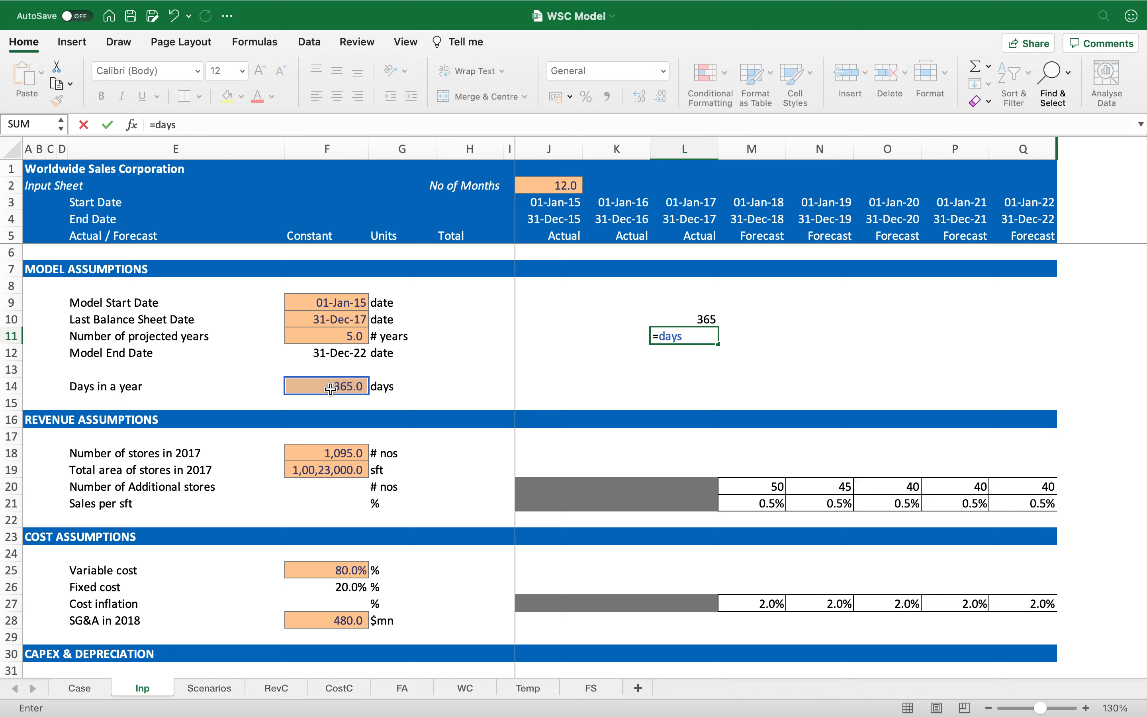
pyautogui.press('Return')
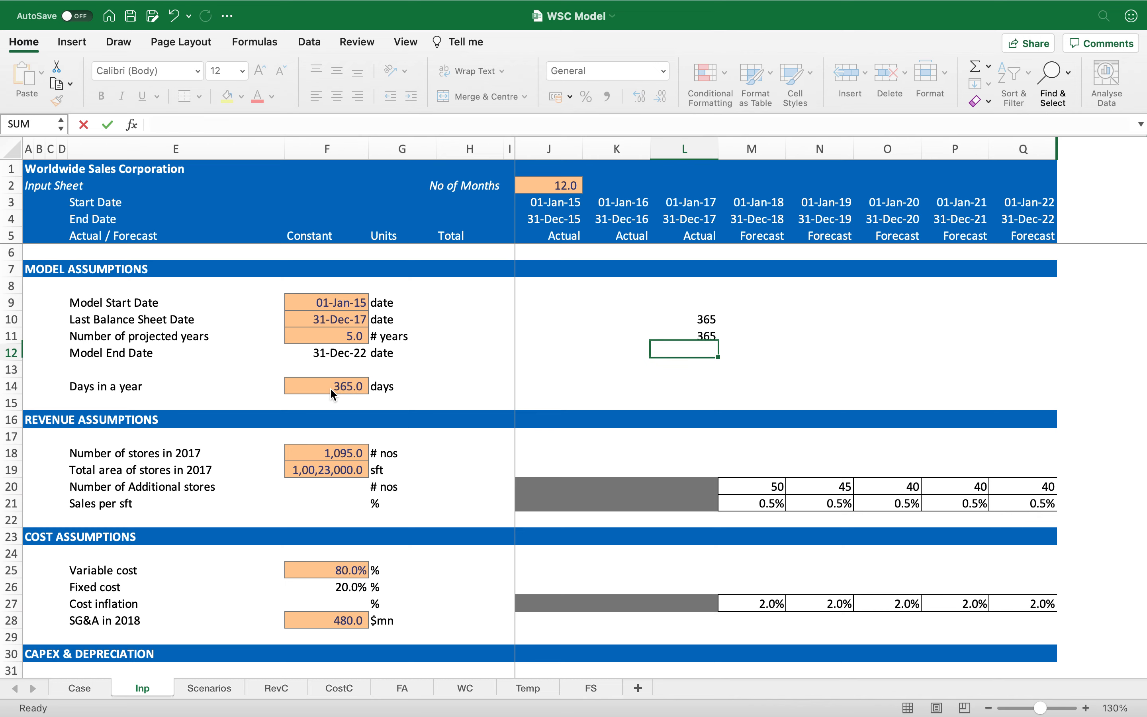
# Clear the test formulas from L10:L11 of the Inp sheet.
pyautogui.press('super+c')
pyautogui.hotkey('shift', 'Up')
pyautogui.hotkey('shift', 'Up')
pyautogui.press('Return')
pyautogui.press('Up')
pyautogui.press('Up')
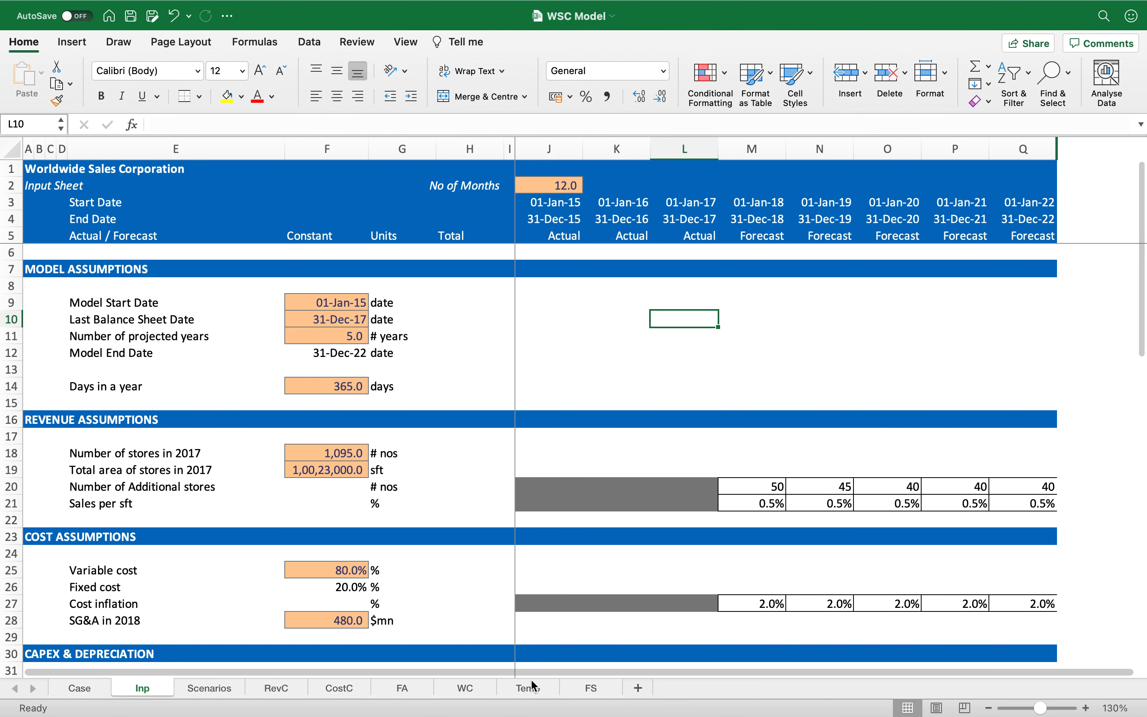
# On the WC sheet, calculate accounts receivables in M16 with the formula =M7 * M10 / days.
pyautogui.click(466, 687)
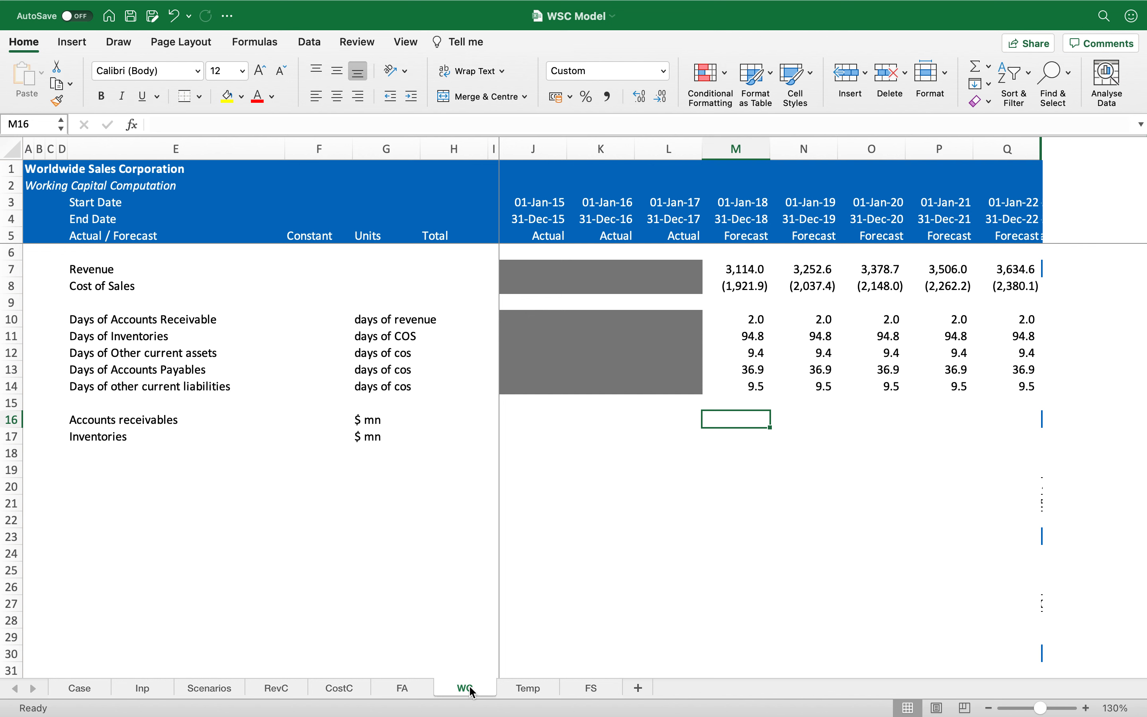
pyautogui.write('=')
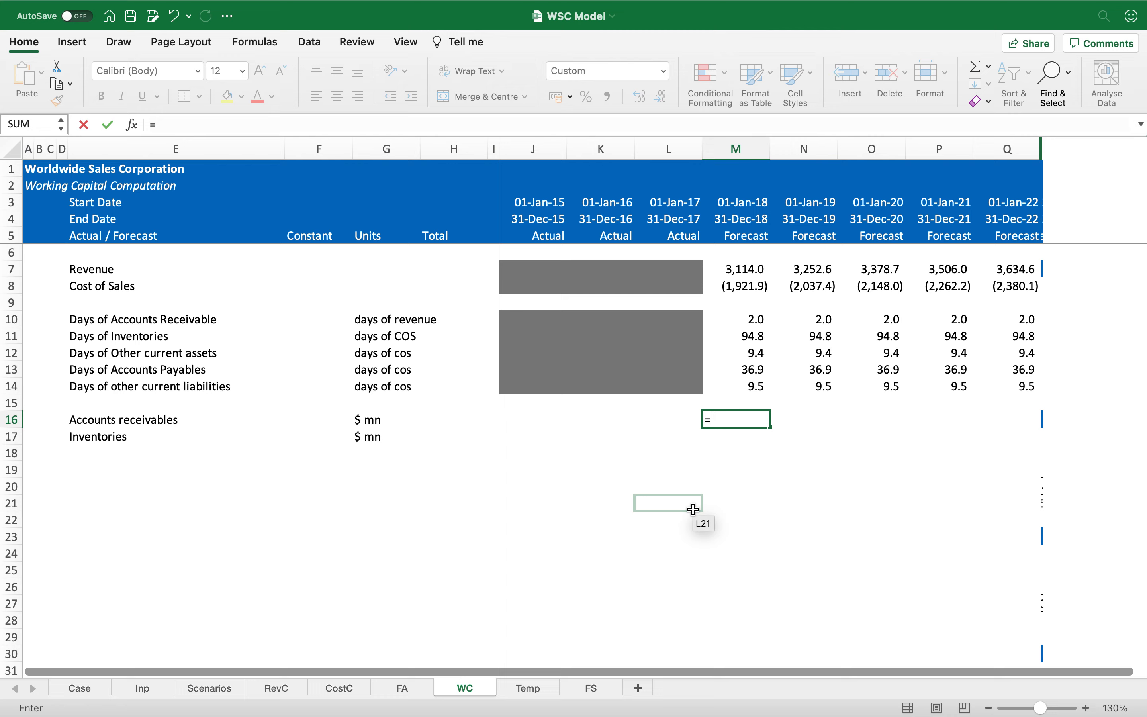
pyautogui.press('Up')
pyautogui.press('Up')
pyautogui.press('Up')
pyautogui.press('Up')
pyautogui.press('Up')
pyautogui.press('Up')
pyautogui.press('Up')
pyautogui.press('Up')
pyautogui.press('Up')
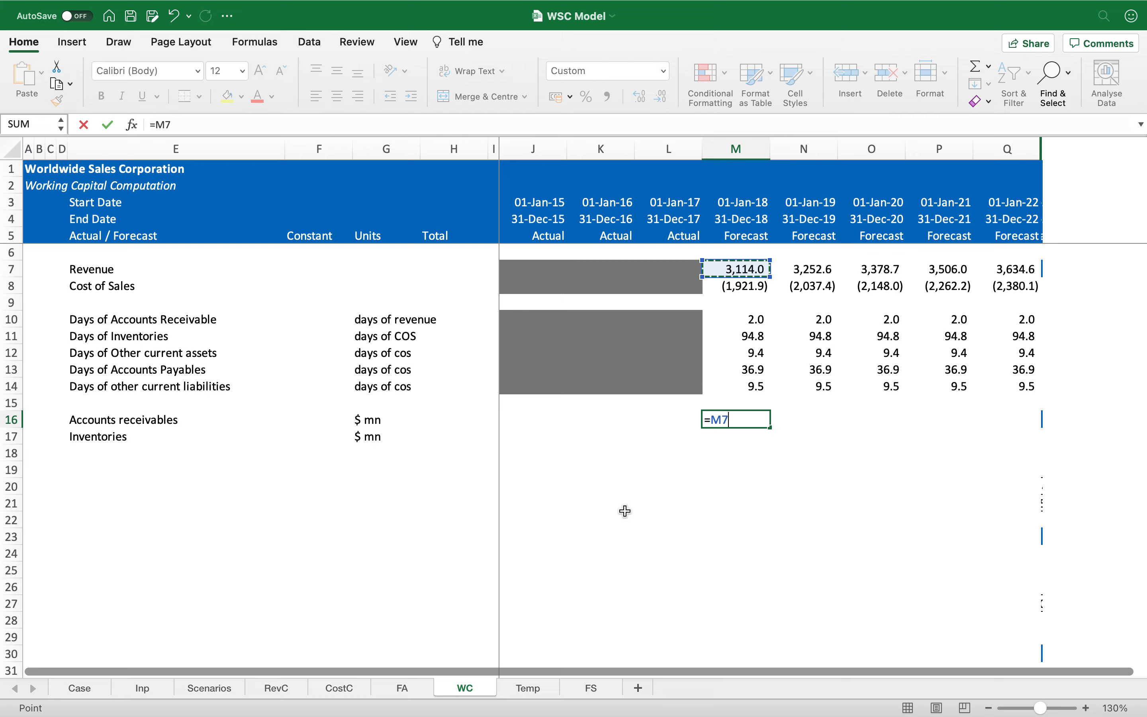
pyautogui.write('*')
pyautogui.click(748, 321)
pyautogui.write('/')
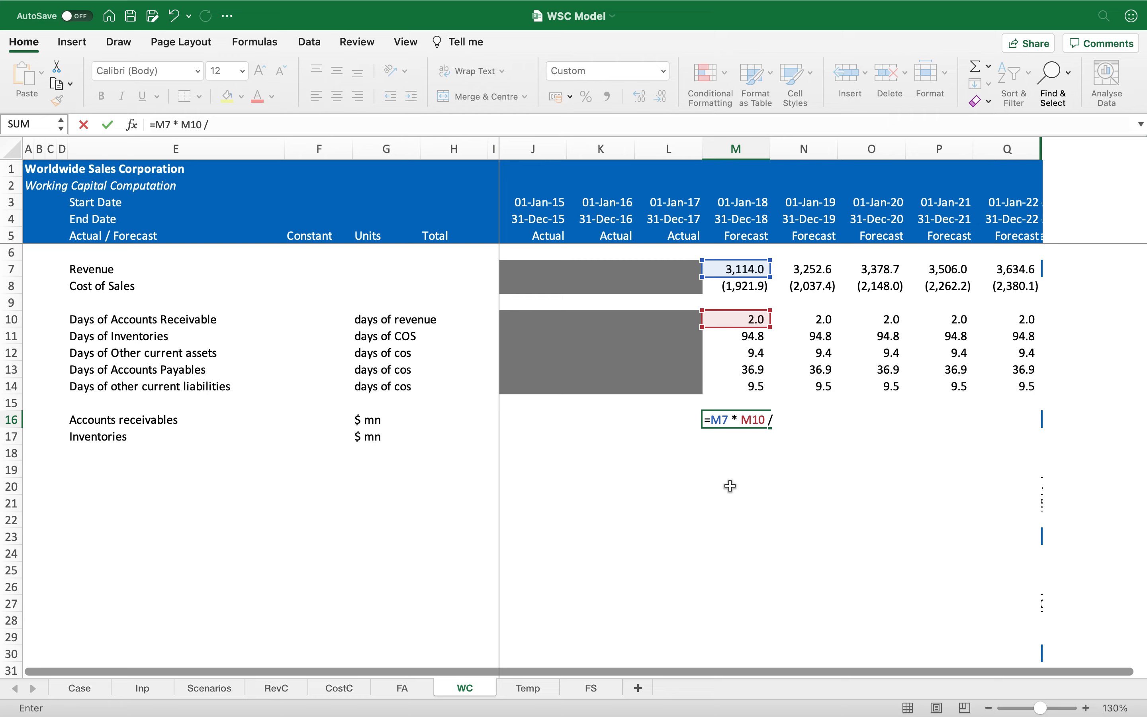
pyautogui.write(' days')
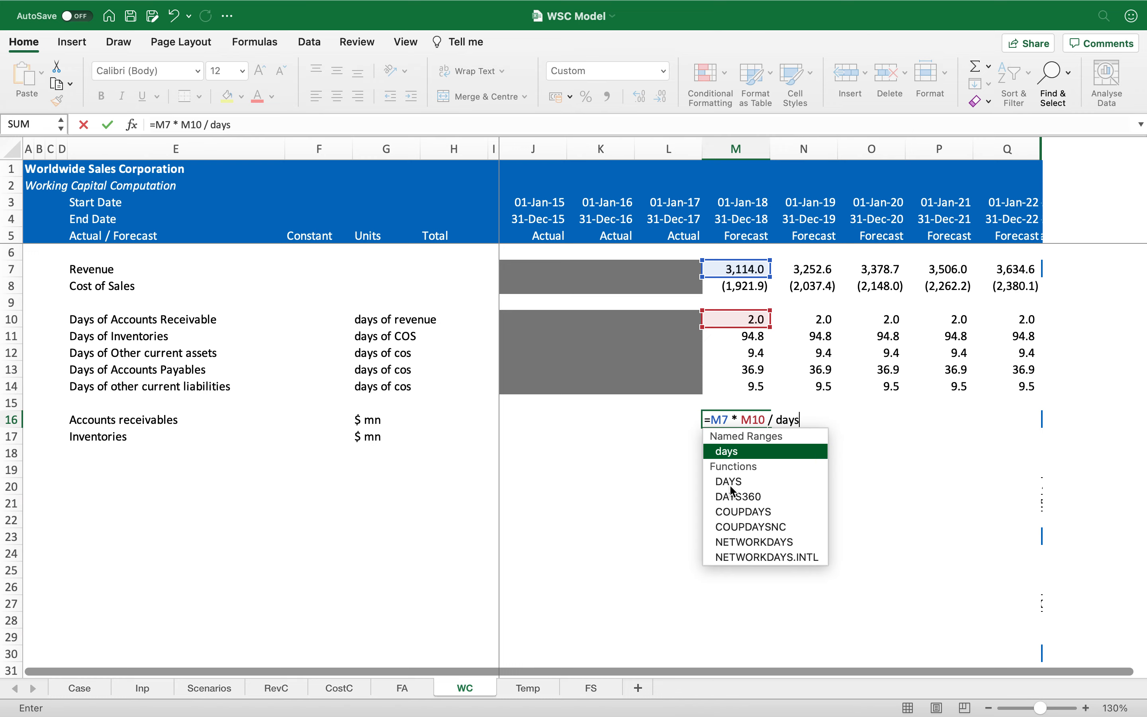
pyautogui.press('Escape')
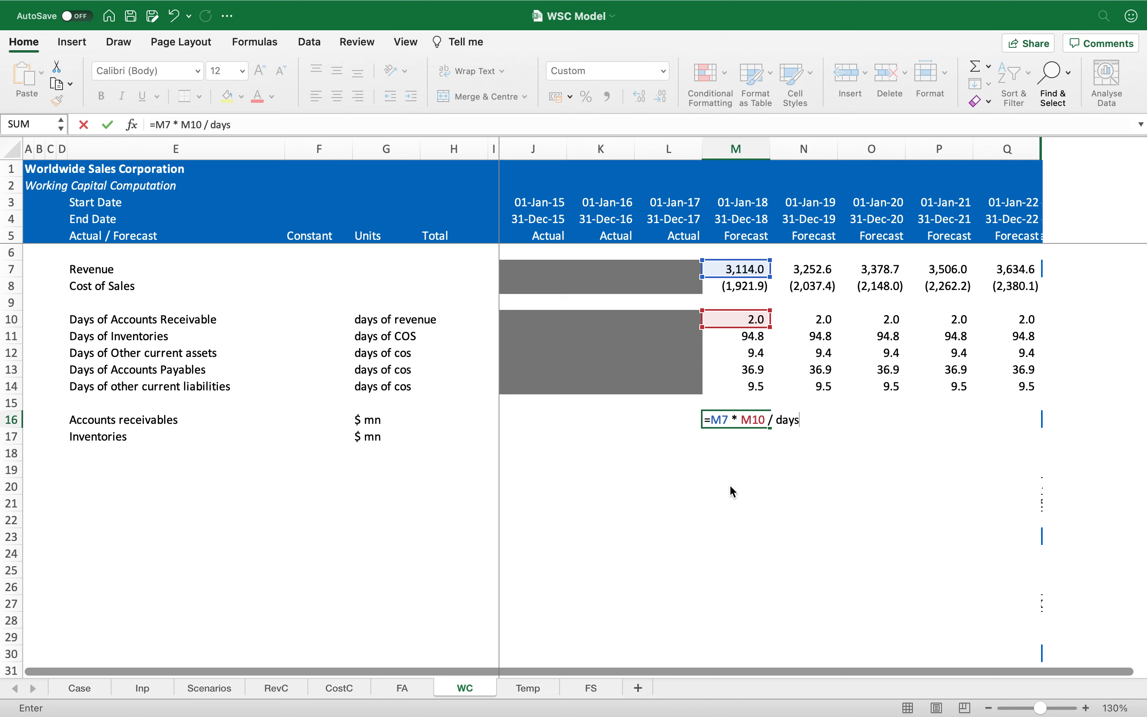
pyautogui.press('Return')
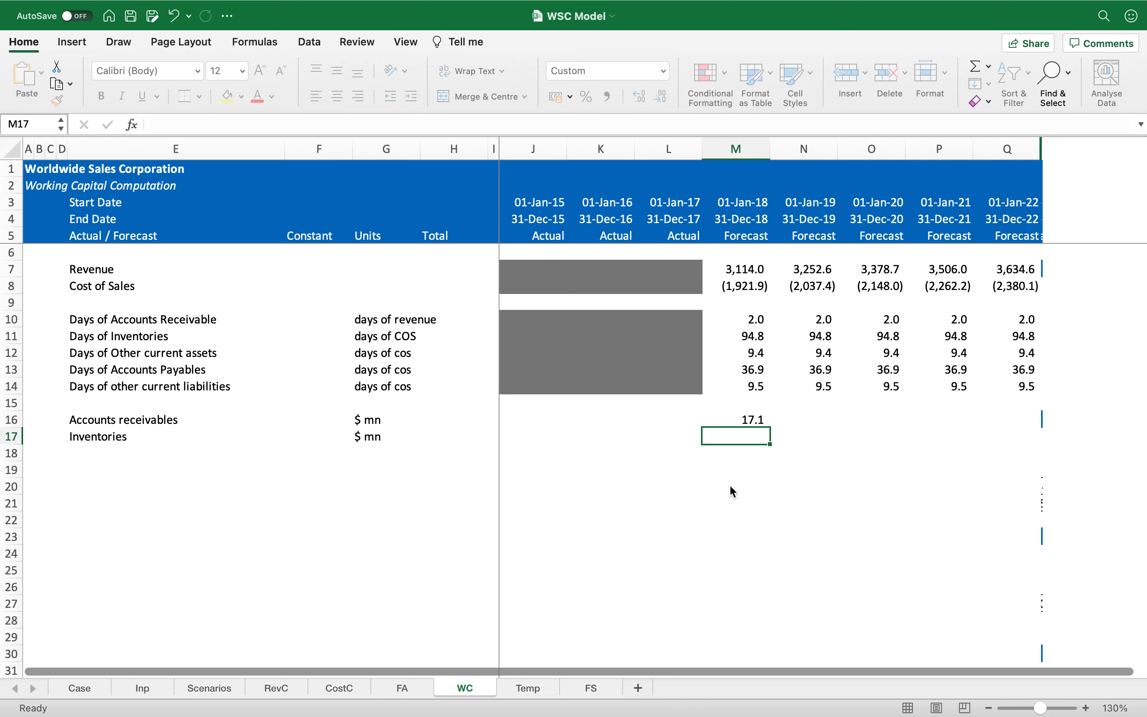
# Copy the accounts receivables formula from M16 across the forecast years to Q16.
pyautogui.press('Up')
pyautogui.press('super+c')
pyautogui.hotkey('shift', 'Right')
pyautogui.hotkey('shift', 'Right')
pyautogui.hotkey('shift', 'Right')
pyautogui.hotkey('shift', 'Right')
pyautogui.press('super+v')
pyautogui.press('Left')
pyautogui.press('Right')
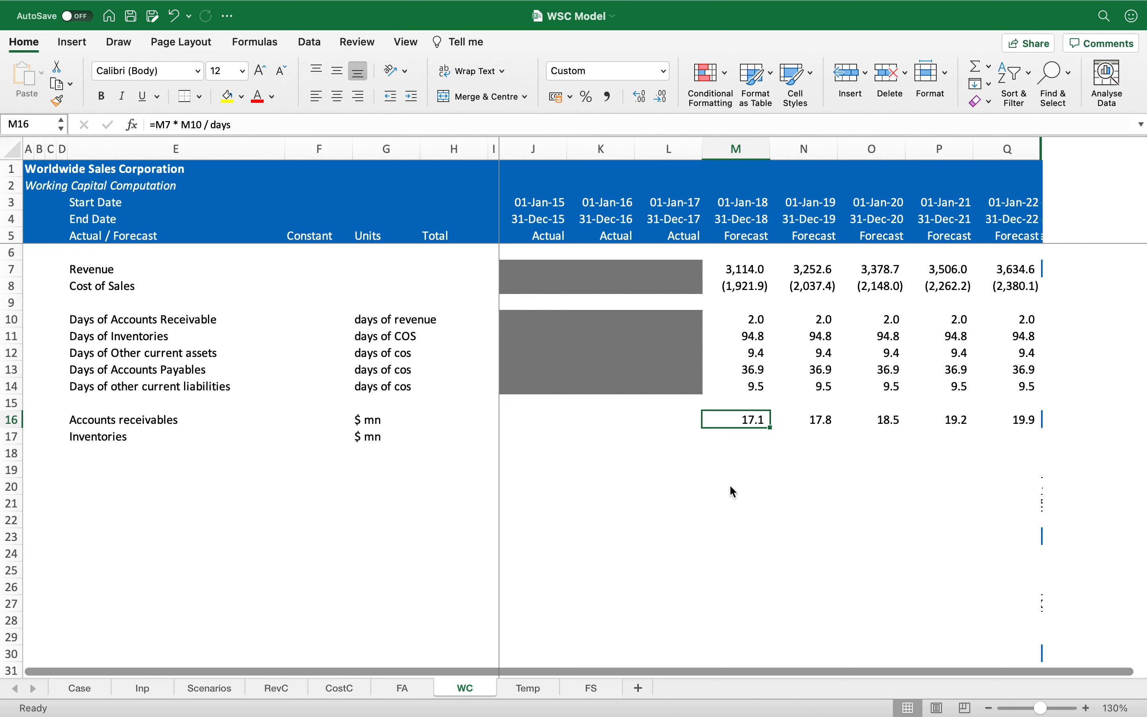
# Calculate inventories in M17 with the formula =-M8 * M11 / days.
pyautogui.press('Down')
pyautogui.press('Left')
pyautogui.press('Left')
pyautogui.press('Right')
pyautogui.press('Right')
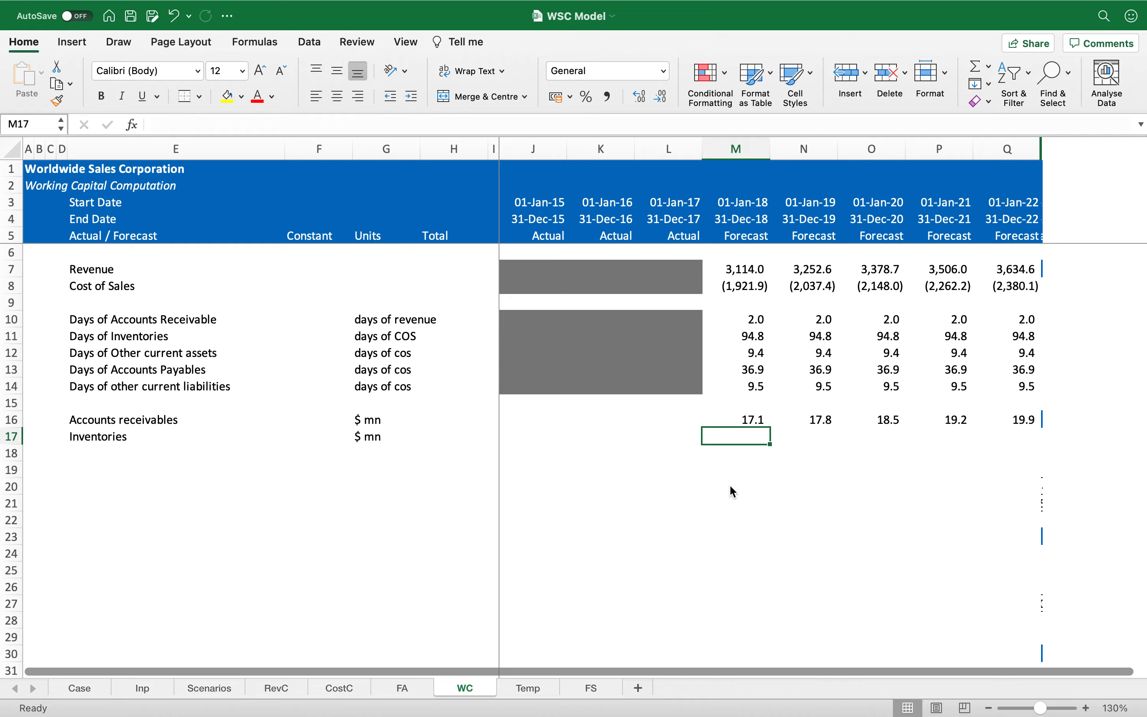
pyautogui.write('=-')
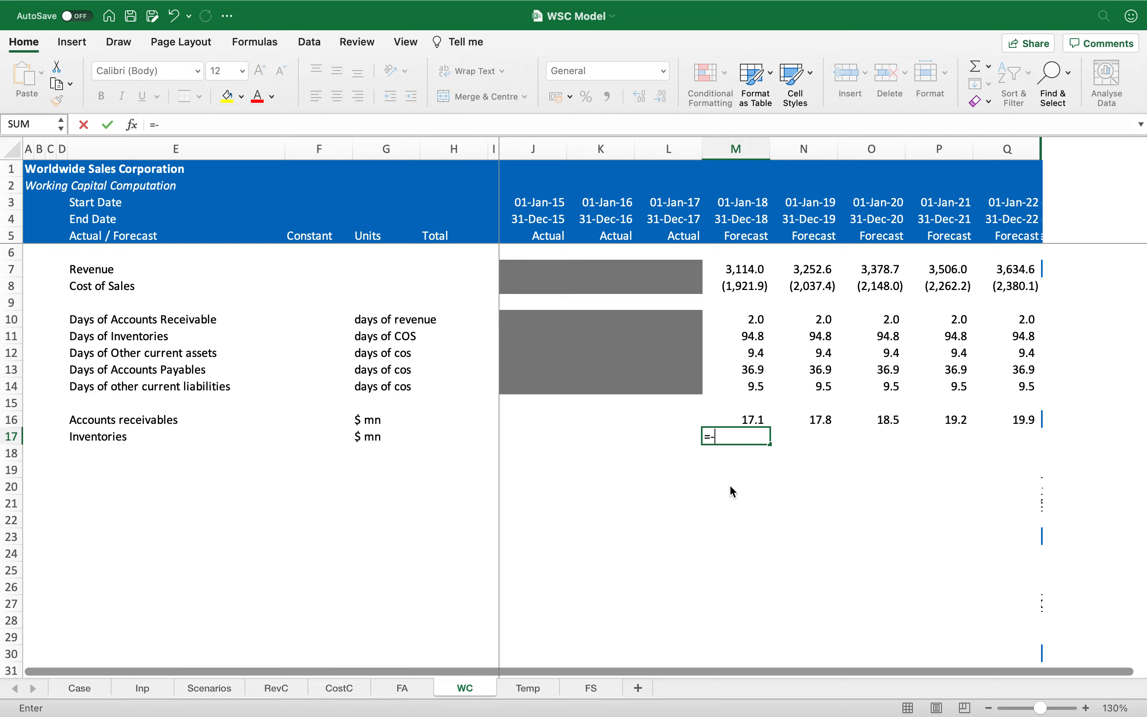
pyautogui.click(757, 288)
pyautogui.write('*')
pyautogui.click(758, 334)
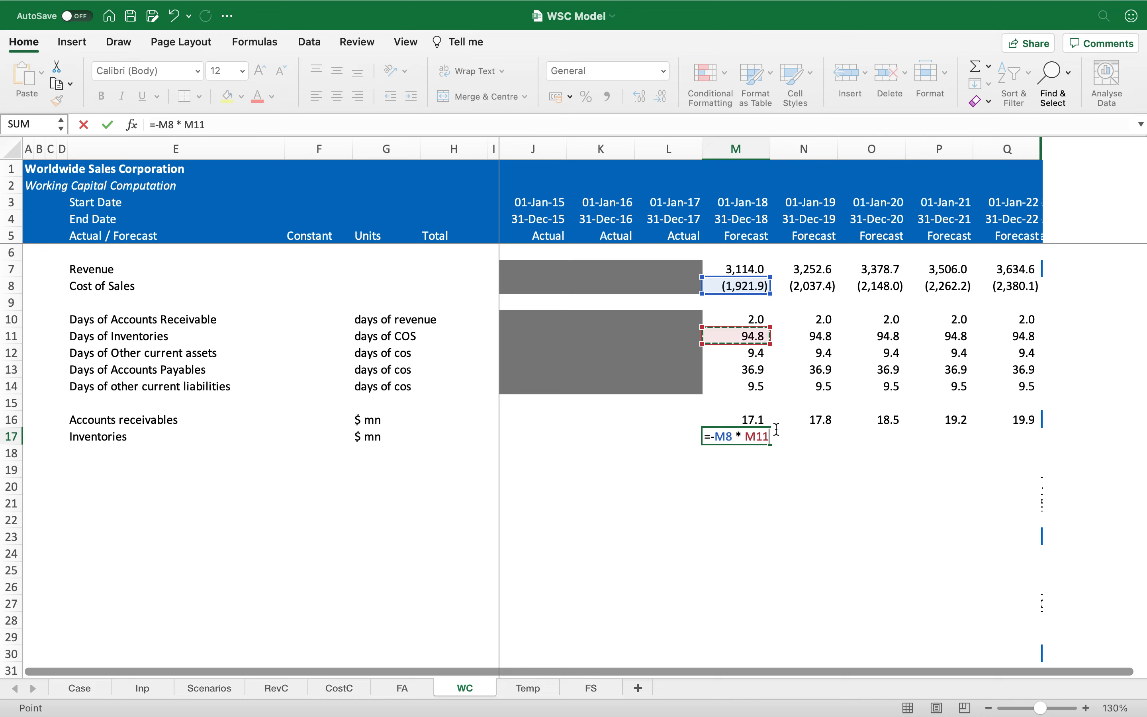
pyautogui.write('/ days')
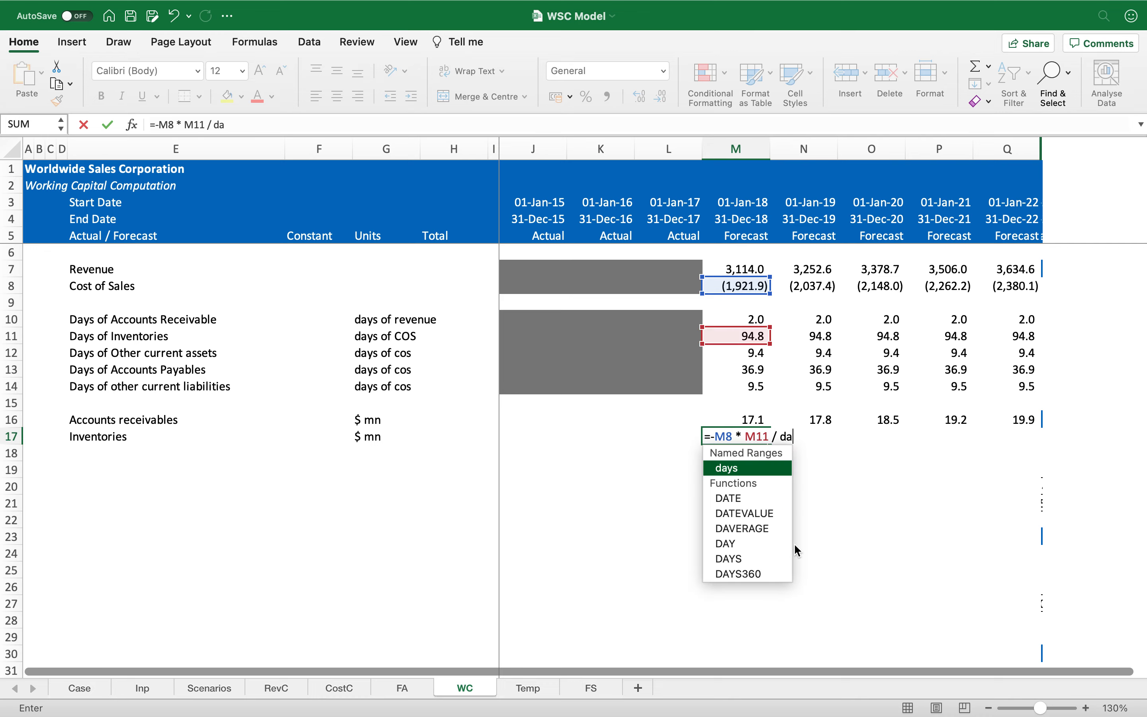
pyautogui.press('Return')
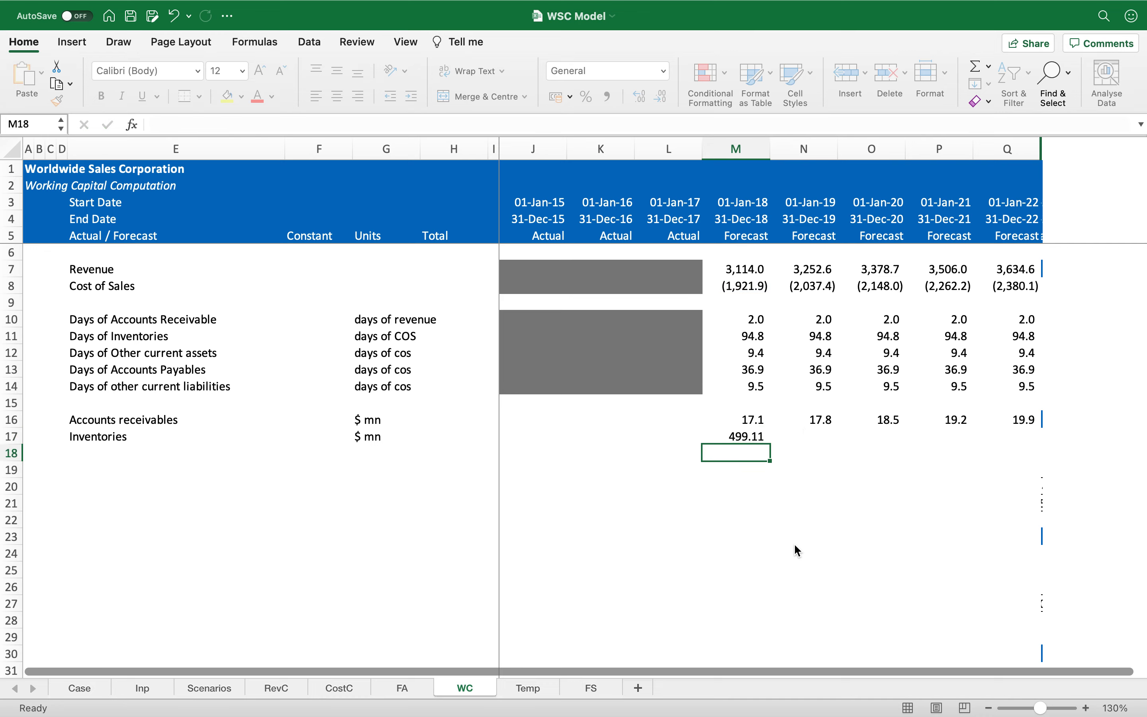
# Copy the inventories formula across M17:Q17 and reduce the row to one decimal place.
pyautogui.press('Up')
pyautogui.press('super+c')
pyautogui.hotkey('shift', 'Right')
pyautogui.hotkey('shift', 'Right')
pyautogui.hotkey('shift', 'Right')
pyautogui.hotkey('shift', 'Right')
pyautogui.press('Return')
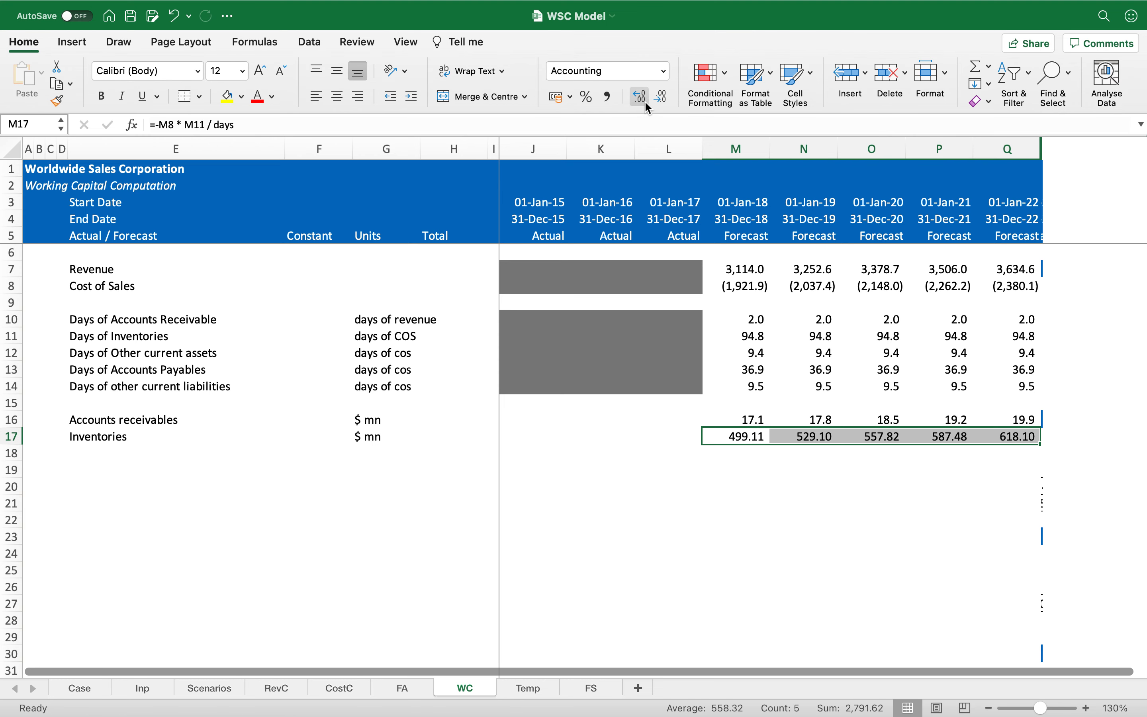
pyautogui.click(660, 99)
# Enter the label Days of other current assets in E18 with the unit $ mn in G18.
pyautogui.press('Left')
pyautogui.press('Left')
pyautogui.press('Left')
pyautogui.press('Left')
pyautogui.press('Left')
pyautogui.press('Left')
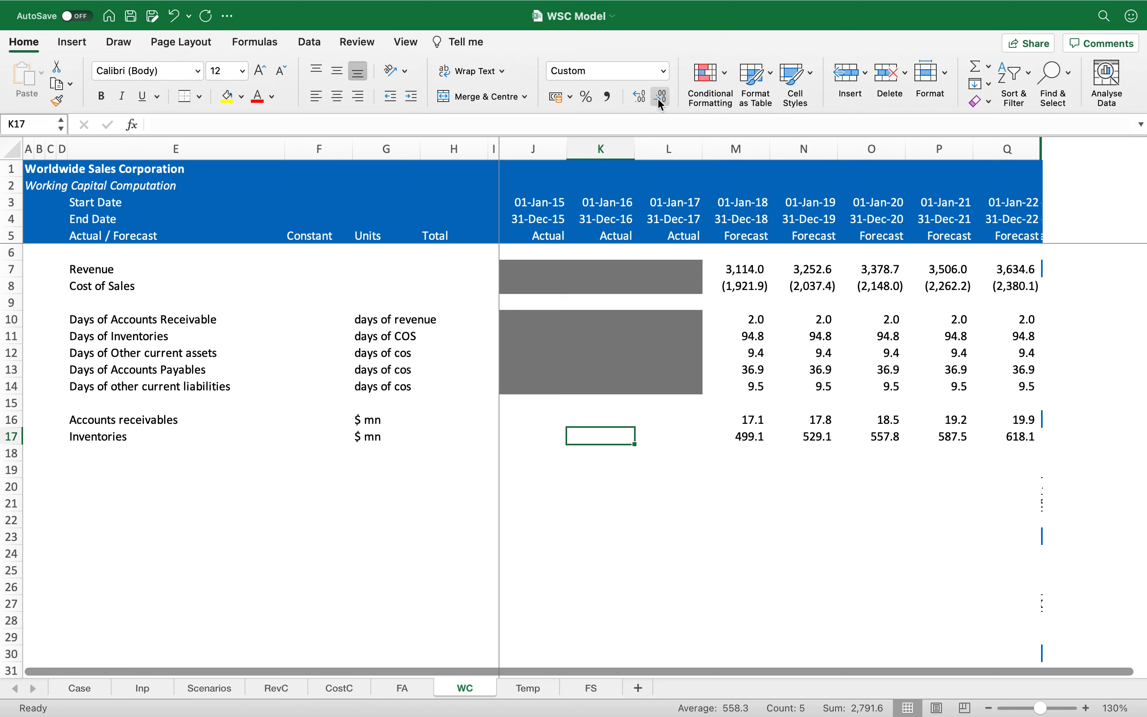
pyautogui.press('Left')
pyautogui.press('Left')
pyautogui.press('Down')
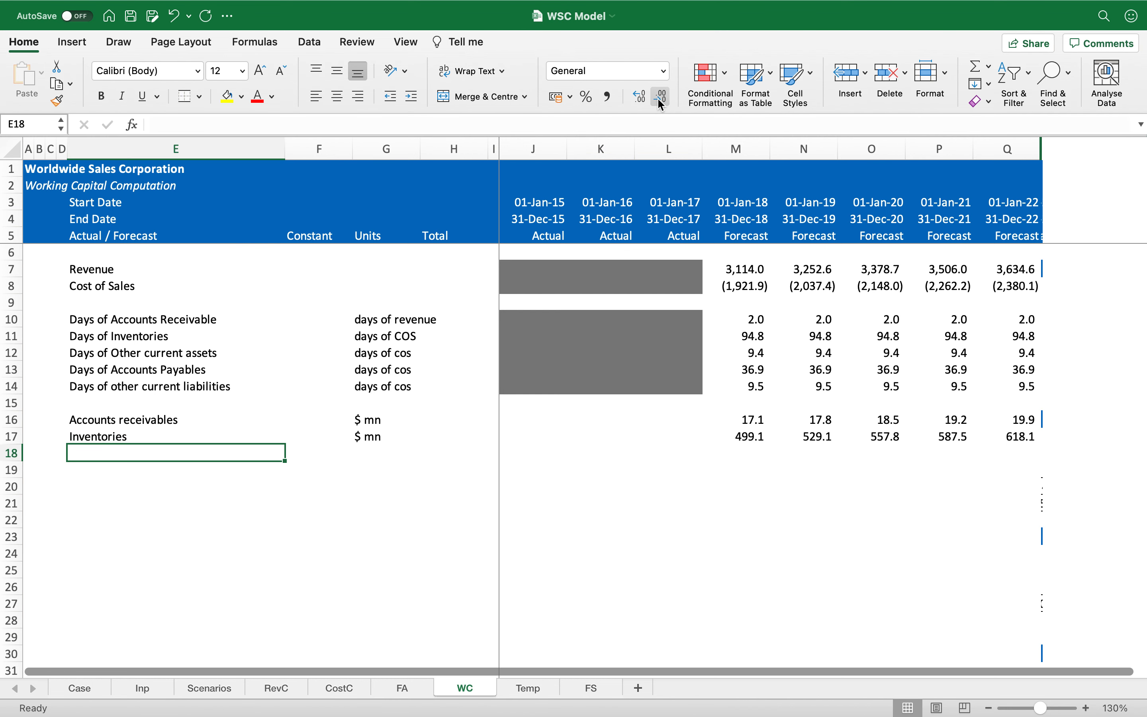
pyautogui.write('Days of other current assets')
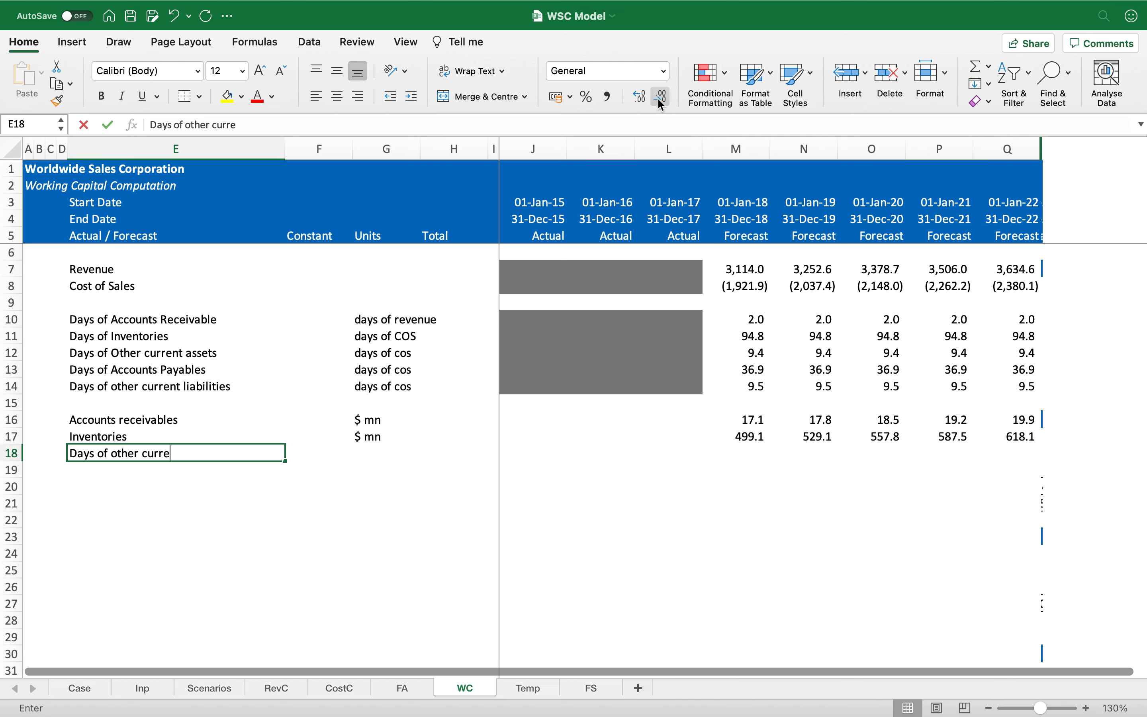
pyautogui.press('Return')
pyautogui.press('Up')
pyautogui.press('Right')
pyautogui.press('Right')
pyautogui.write('$ mn')
# Calculate the other current assets balance in M18 with the formula =-M8 * M12 / days.
pyautogui.press('Right')
pyautogui.press('Right')
pyautogui.press('Right')
pyautogui.press('Right')
pyautogui.press('Right')
pyautogui.press('Right')
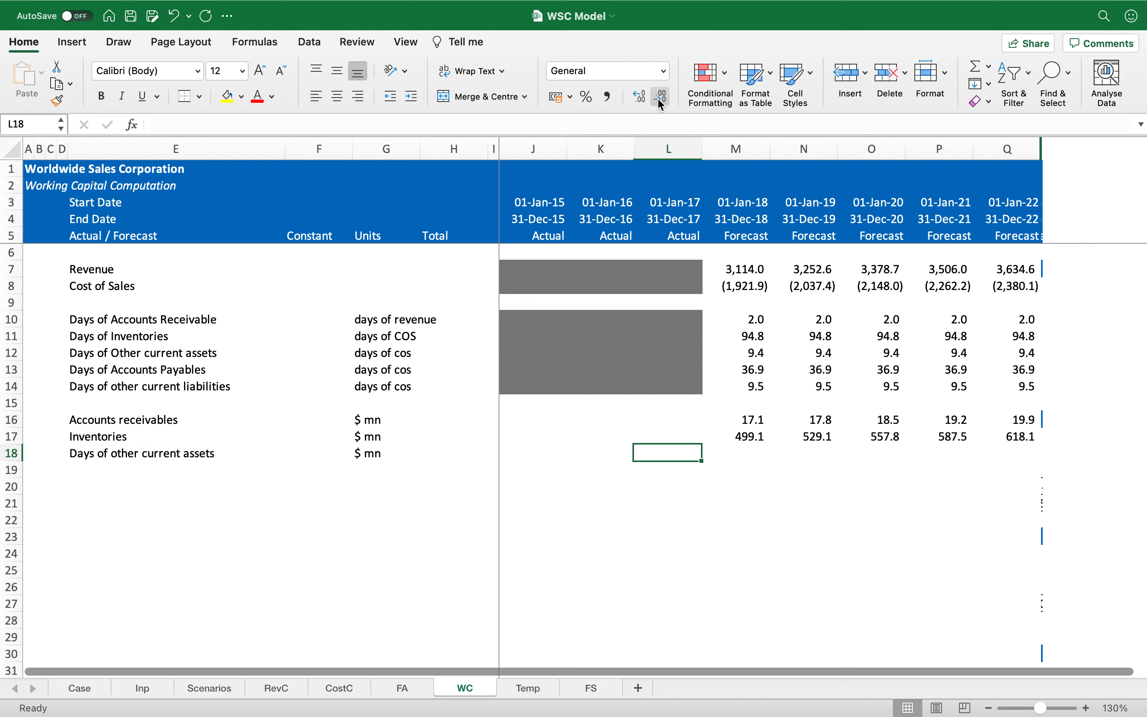
pyautogui.write('=-')
pyautogui.press('Up')
pyautogui.press('Up')
pyautogui.press('Up')
pyautogui.press('Up')
pyautogui.press('Up')
pyautogui.press('Up')
pyautogui.press('Up')
pyautogui.press('Up')
pyautogui.press('Up')
pyautogui.press('Up')
pyautogui.press('Up')
pyautogui.press('Down')
pyautogui.write('*')
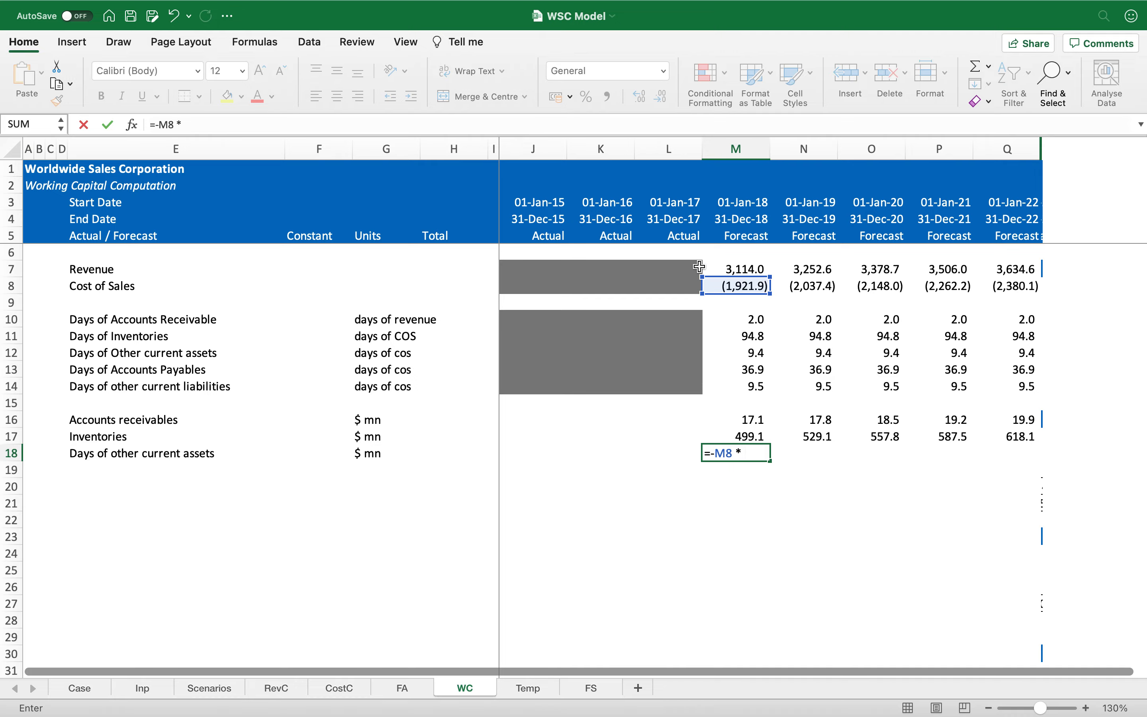
pyautogui.click(734, 353)
pyautogui.write('/ days')
pyautogui.press('Escape')
pyautogui.hotkey('ctrl', 'Return')
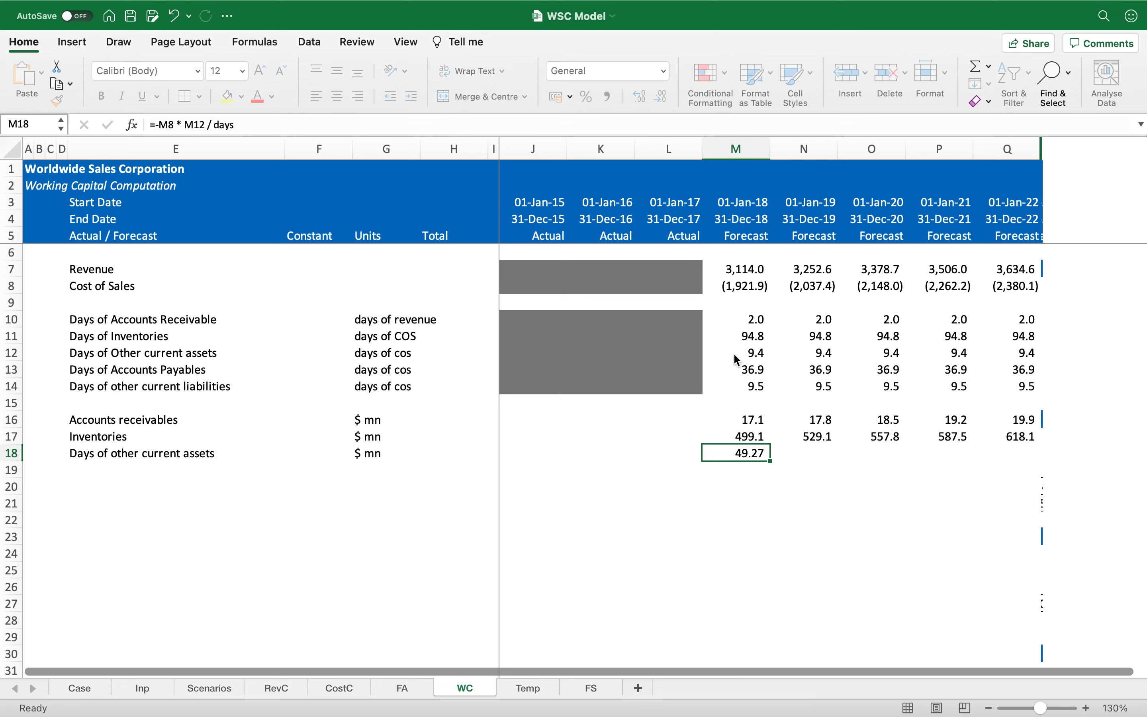
# Copy the other current assets formula across M18:Q18 and reduce the row to one decimal place.
pyautogui.press('super+c')
pyautogui.hotkey('shift', 'Right')
pyautogui.hotkey('shift', 'Right')
pyautogui.hotkey('shift', 'Right')
pyautogui.hotkey('shift', 'Right')
pyautogui.press('Return')
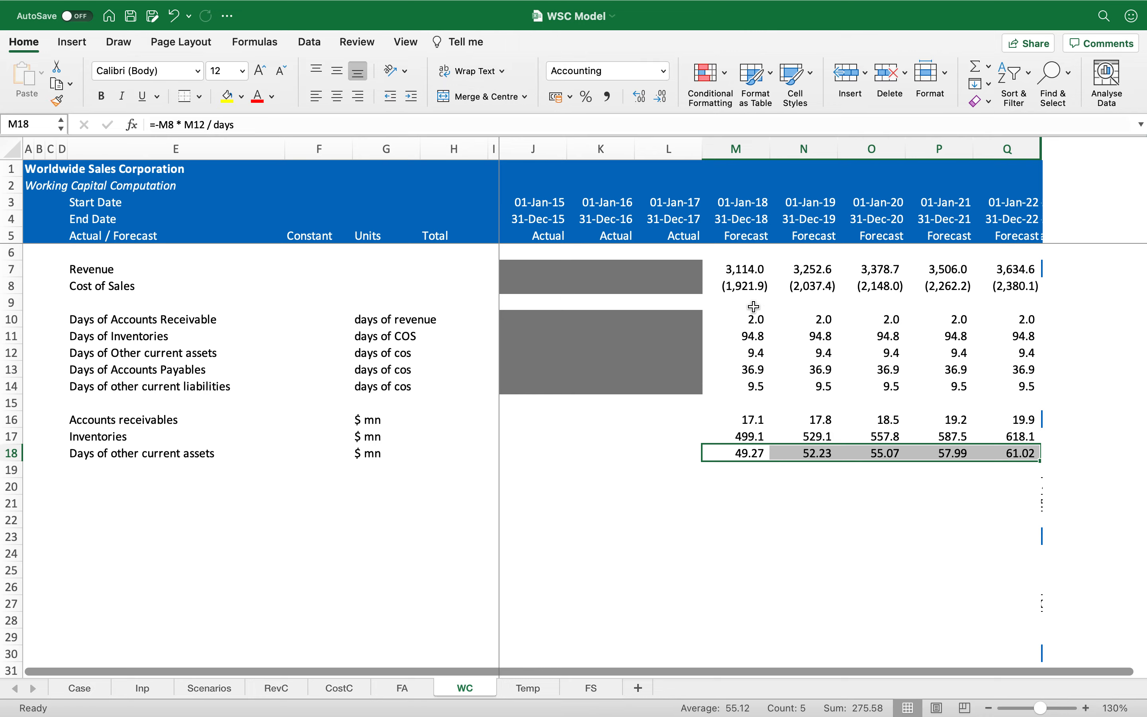
pyautogui.click(662, 97)
# Enter a row label beginning with Days of a in E19 of the WC sheet.
pyautogui.press('Left')
pyautogui.press('Left')
pyautogui.press('Left')
pyautogui.press('Left')
pyautogui.press('Left')
pyautogui.press('Left')
pyautogui.press('Left')
pyautogui.press('Left')
pyautogui.press('Down')
pyautogui.write('Days of a')
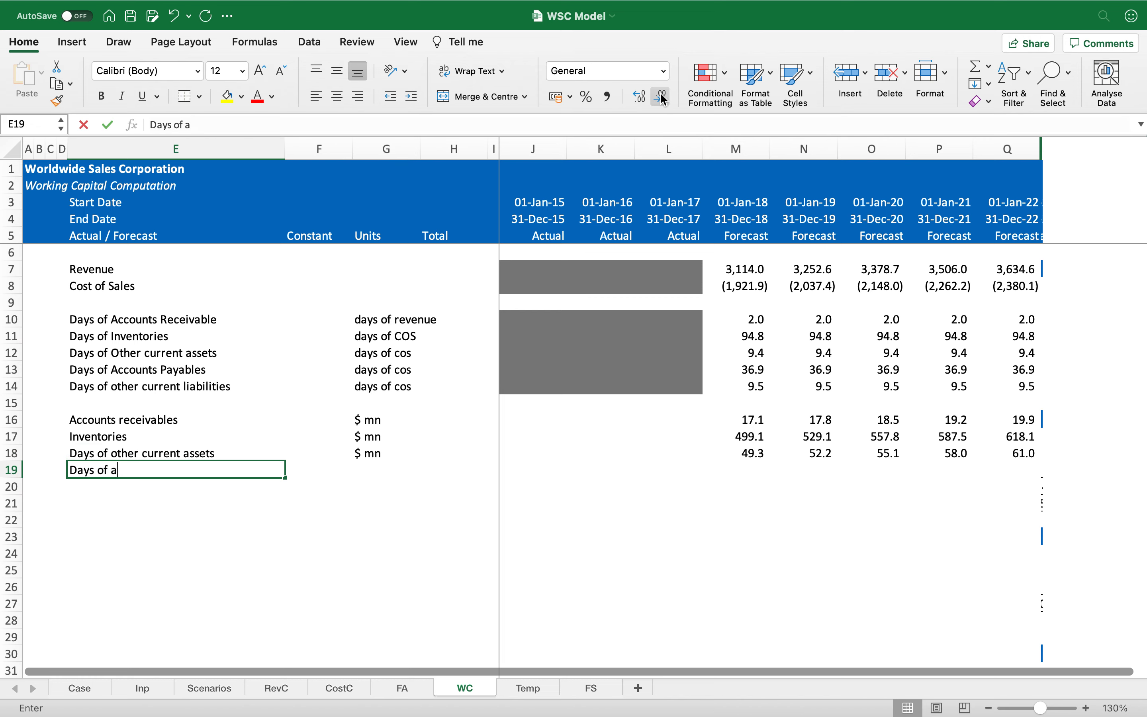
# Complete the row 19 label as "Days of accounts payable" and set its unit to "$ mn".
pyautogui.write('ccounts payable')
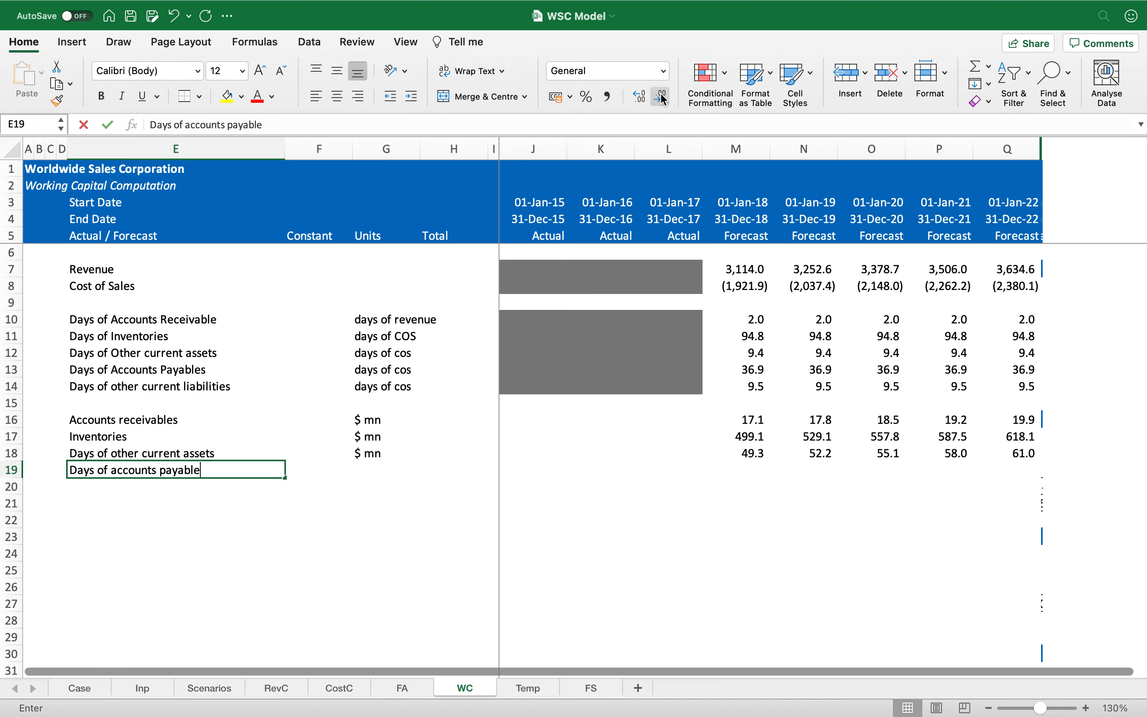
pyautogui.press('Right')
pyautogui.press('Right')
pyautogui.write('$ mn')
# Enter the 2018 accounts payable formula =-M8 * M13 / days in cell M19.
pyautogui.press('Right')
pyautogui.press('Right')
pyautogui.press('Right')
pyautogui.press('Right')
pyautogui.press('Right')
pyautogui.press('Right')
pyautogui.press('Right')
pyautogui.press('Left')
pyautogui.write('=')
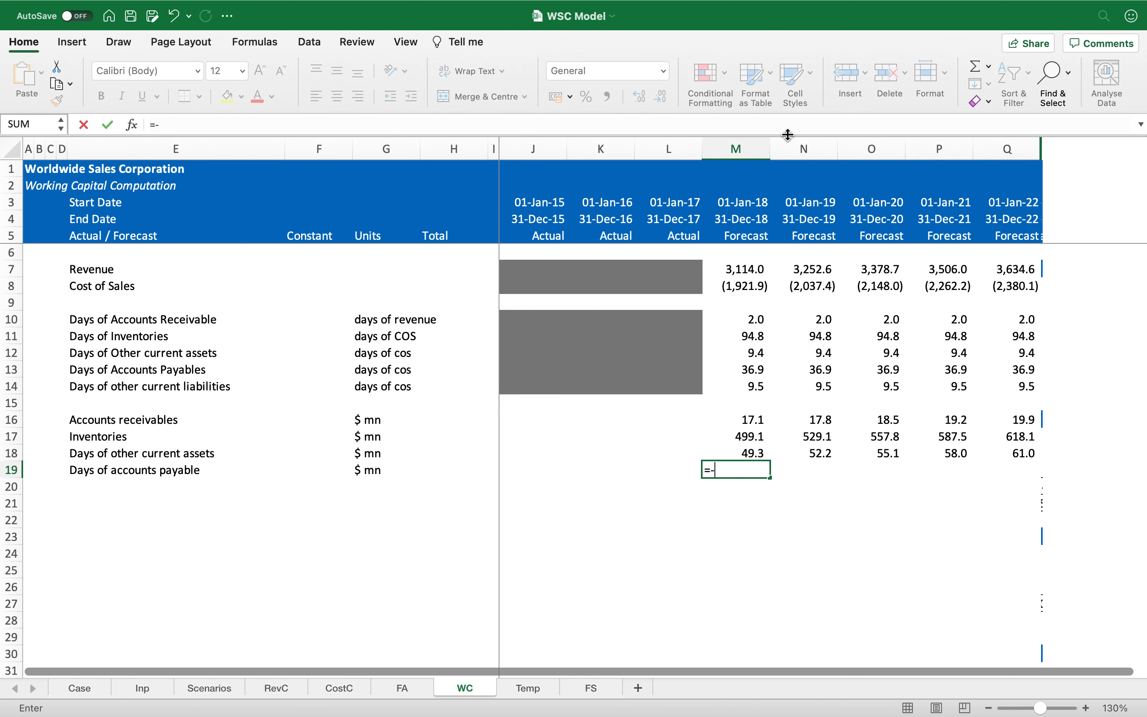
pyautogui.click(753, 287)
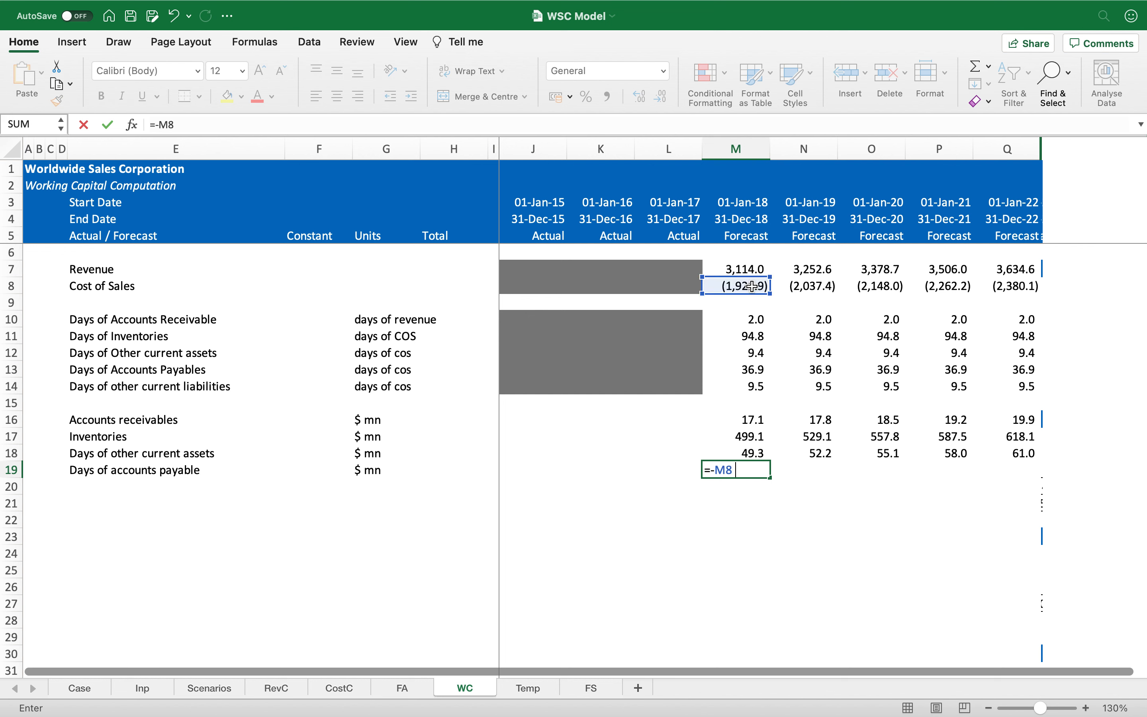
pyautogui.write('8')
pyautogui.click(753, 369)
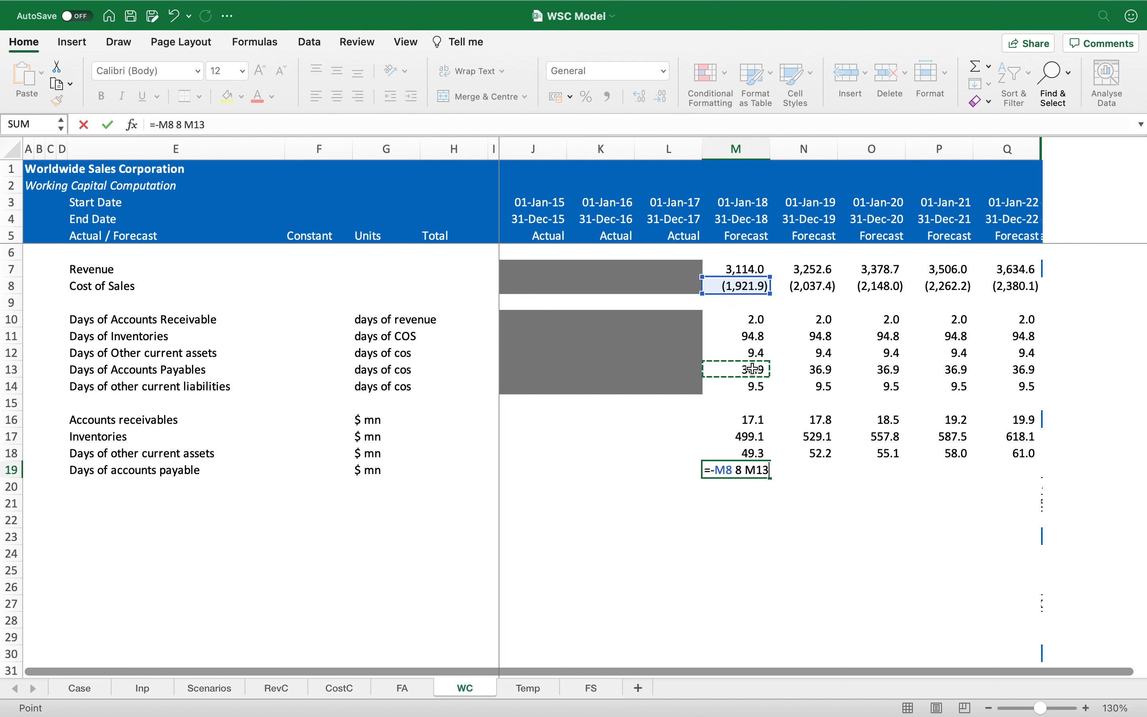
pyautogui.write('/ days')
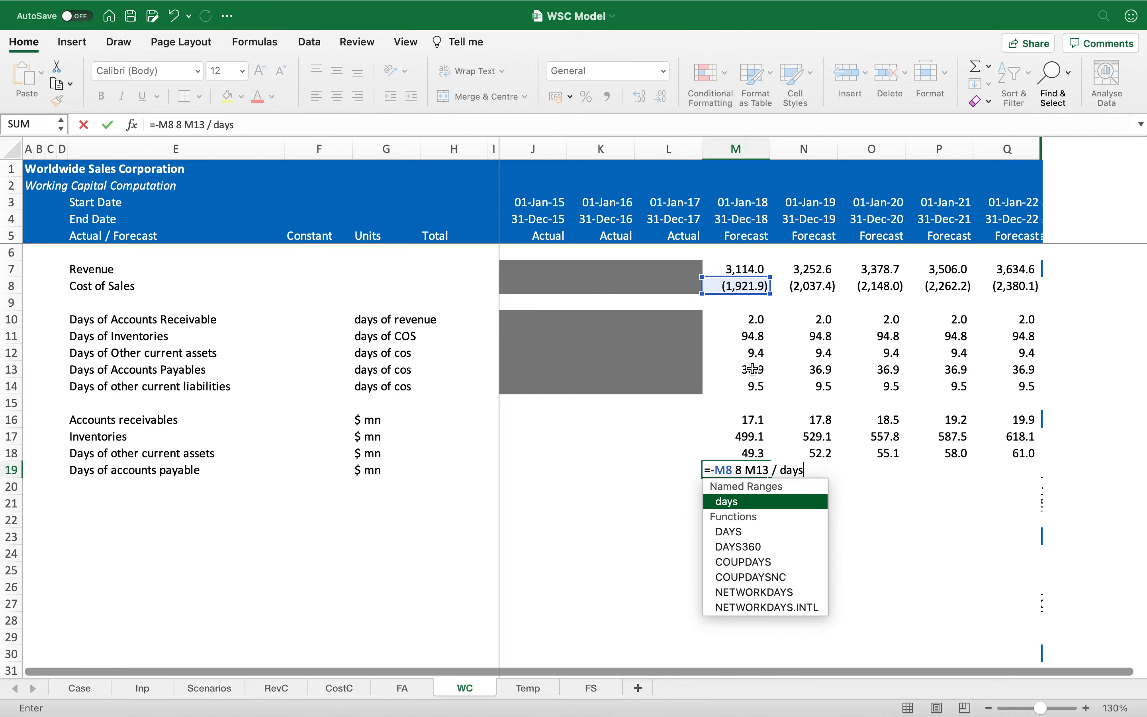
pyautogui.click(742, 470)
pyautogui.press('BackSpace')
pyautogui.write('*')
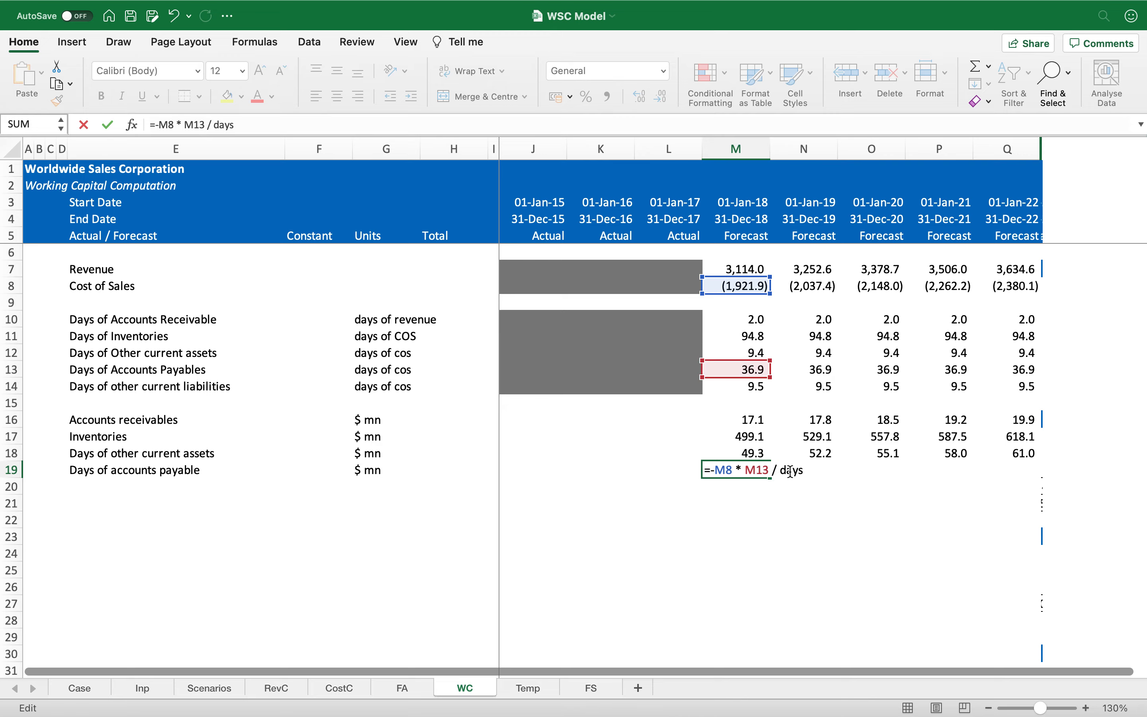
pyautogui.press('Return')
# Copy the accounts payable formula across N19:Q19 and reduce the row to one decimal place.
pyautogui.press('Up')
pyautogui.press('super+c')
pyautogui.press('super+shift+Right')
pyautogui.press('Return')
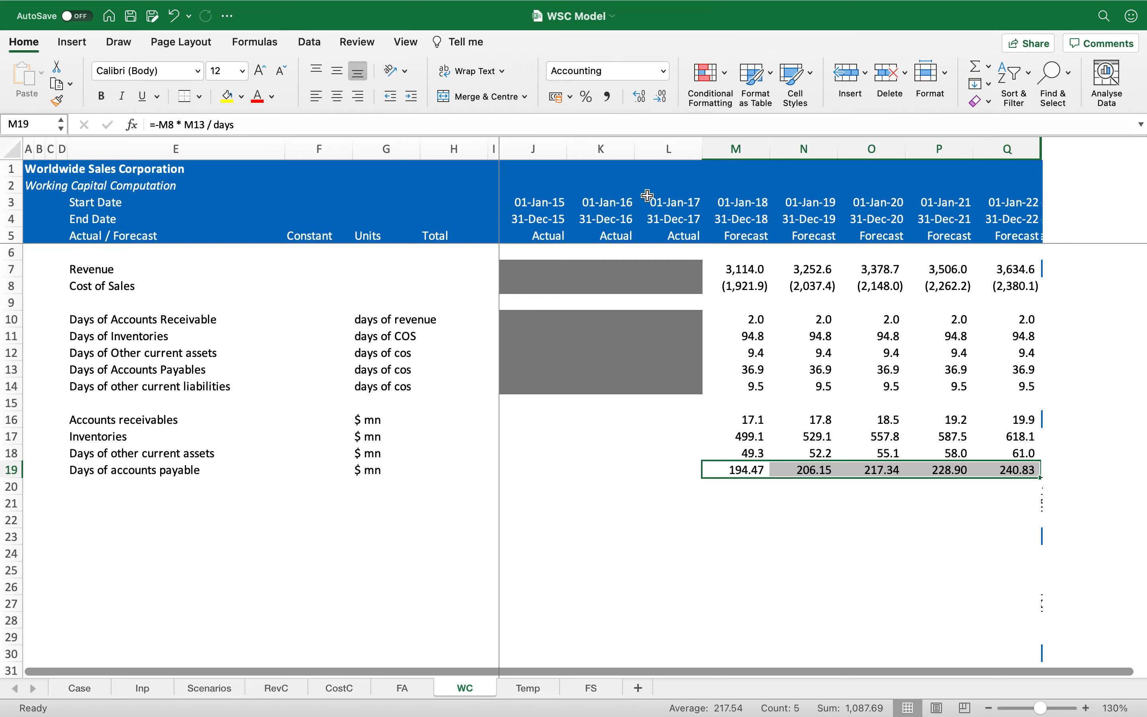
pyautogui.click(661, 98)
# Label row 20 as "Days of other current liabilities" with the unit "$ mn".
pyautogui.press('Left')
pyautogui.press('Left')
pyautogui.press('Left')
pyautogui.press('Left')
pyautogui.press('Left')
pyautogui.press('Left')
pyautogui.press('Left')
pyautogui.press('Left')
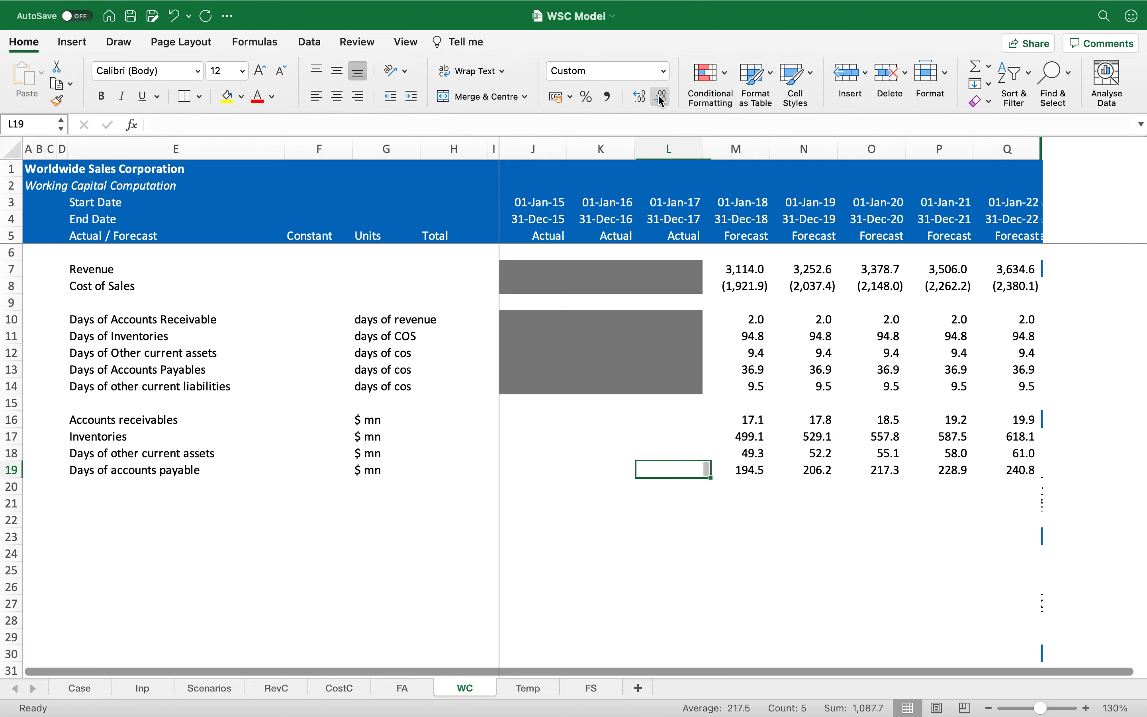
pyautogui.press('Down')
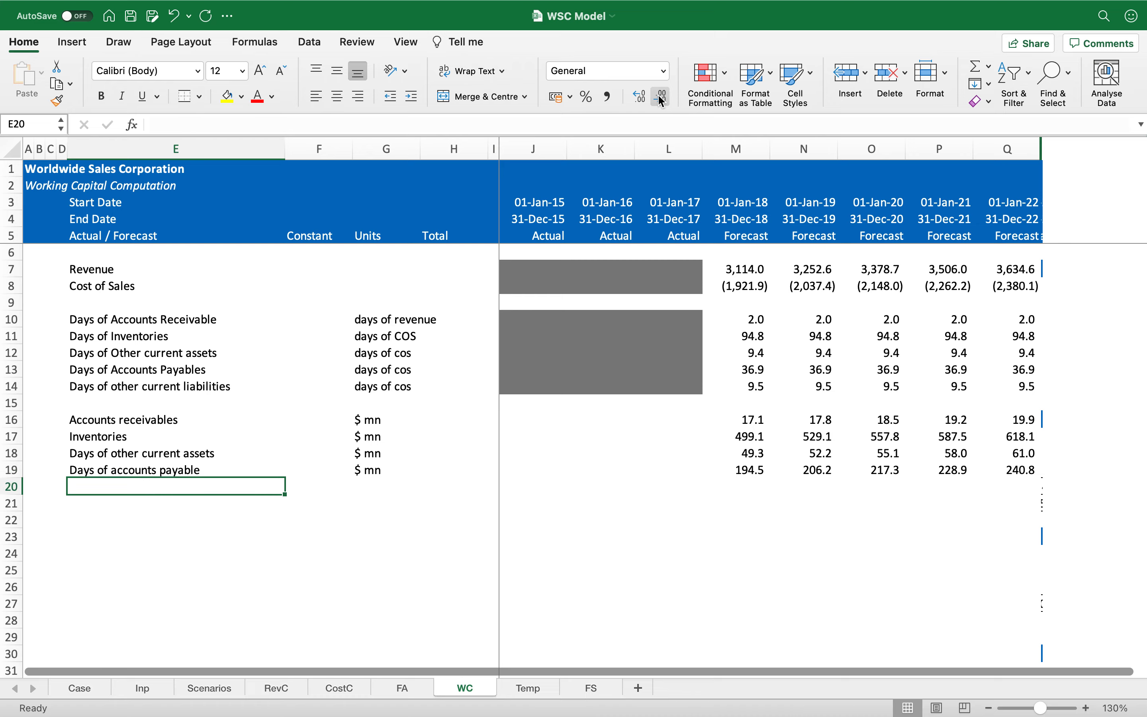
pyautogui.write('Days ')
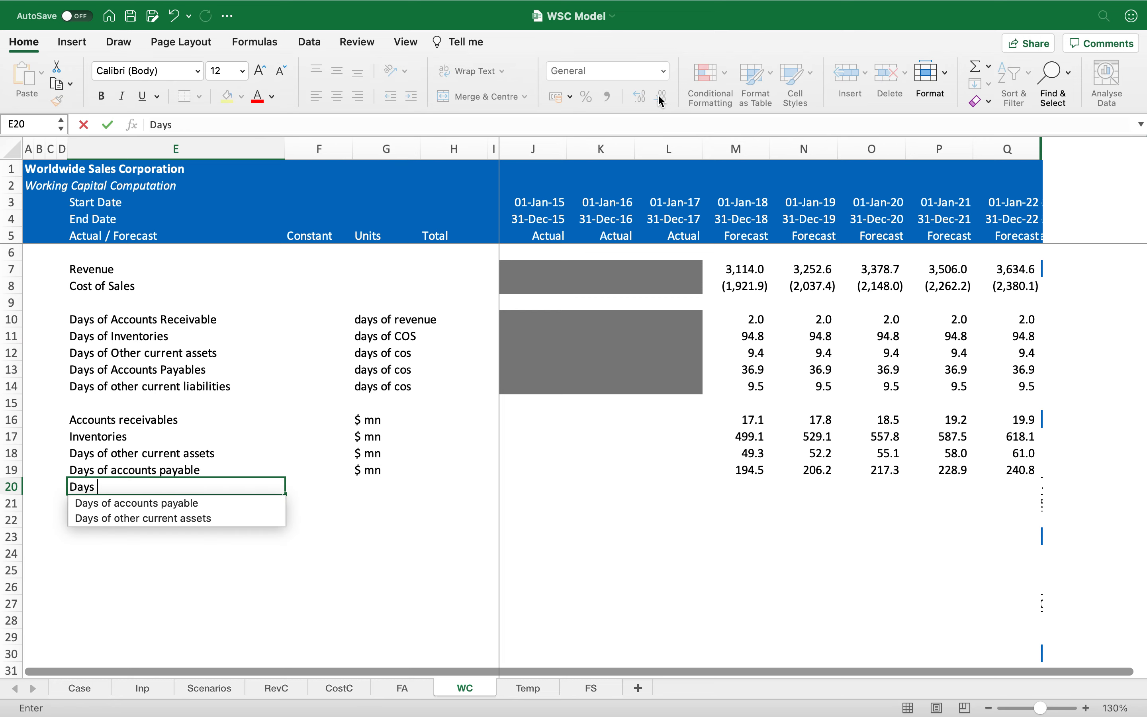
pyautogui.write('of other c')
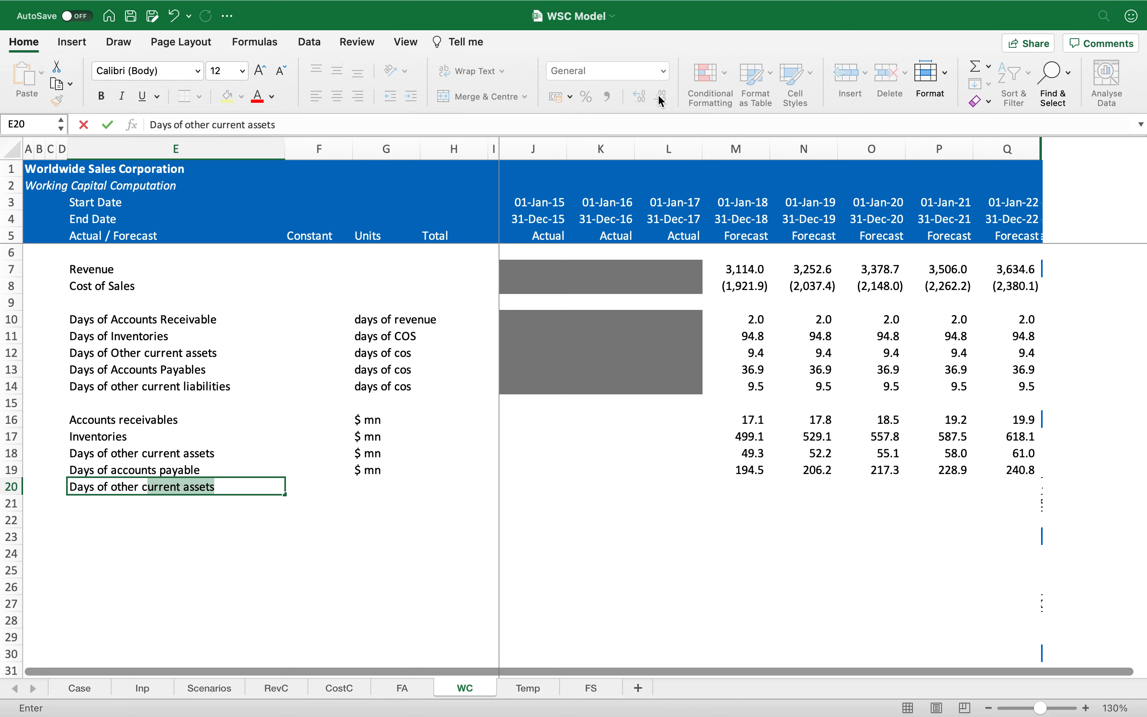
pyautogui.write('urrent liabilities')
pyautogui.press('Return')
pyautogui.press('Up')
pyautogui.press('Right')
pyautogui.press('Right')
pyautogui.write('$ mn')
# Enter the 2018 other current liabilities formula =-M8 * M14 / days in cell M20.
pyautogui.press('Right')
pyautogui.press('Right')
pyautogui.press('Right')
pyautogui.press('Right')
pyautogui.press('Right')
pyautogui.press('Right')
pyautogui.write('=-')
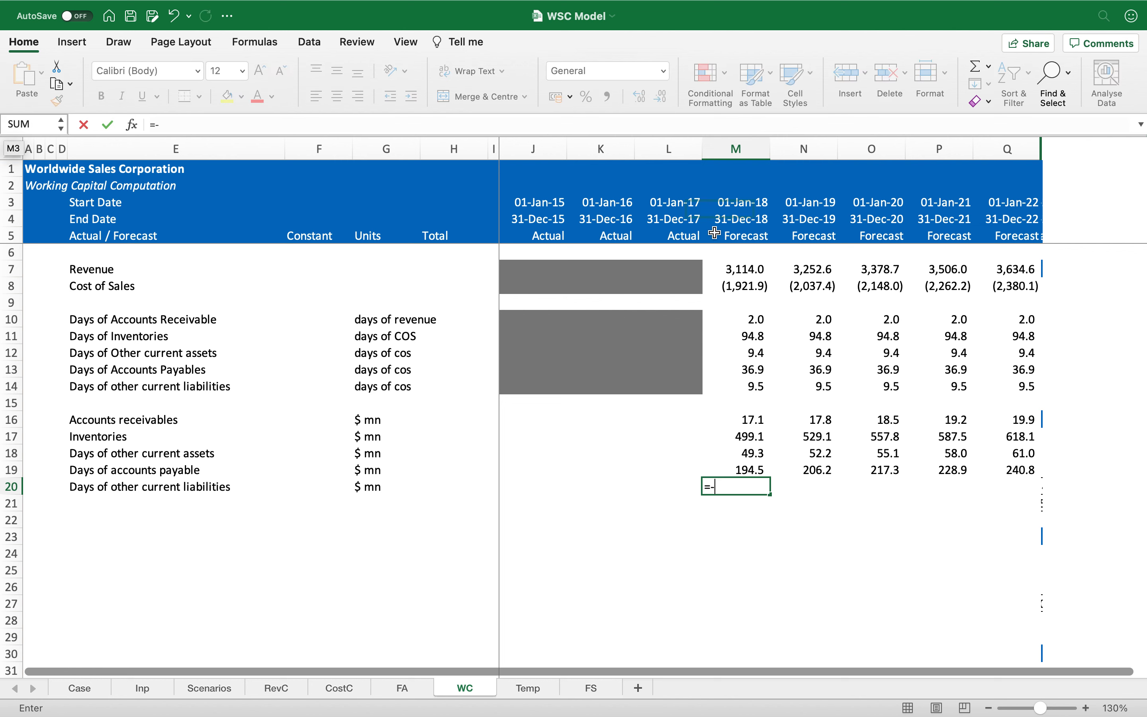
pyautogui.click(728, 288)
pyautogui.write('*')
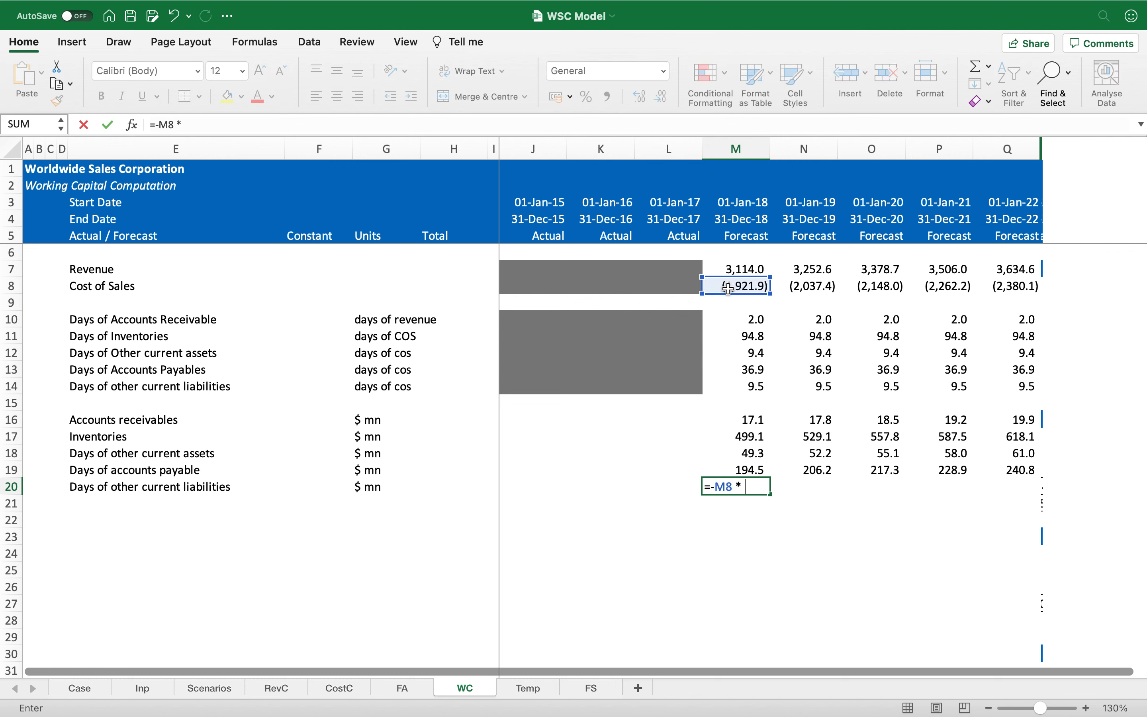
pyautogui.click(740, 388)
pyautogui.write('/ days')
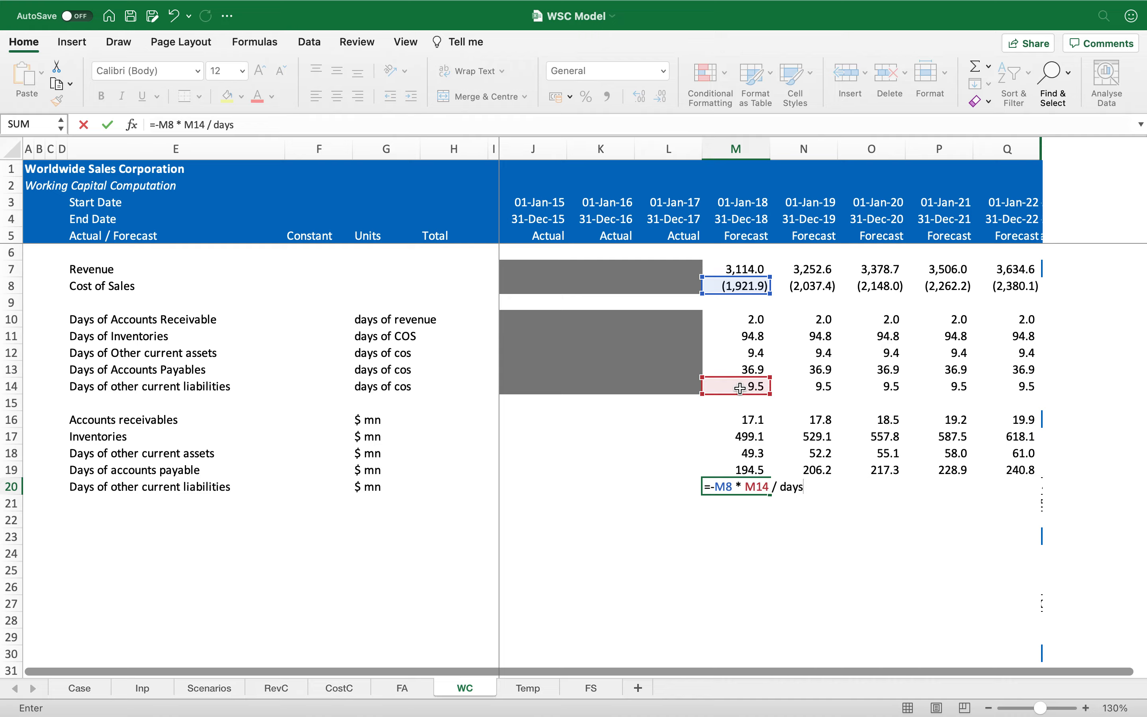
pyautogui.press('Return')
# Copy the other current liabilities formula across N20:Q20 and reduce the row to one decimal place.
pyautogui.press('Up')
pyautogui.press('super+c')
pyautogui.press('super+shift+Right')
pyautogui.press('Return')
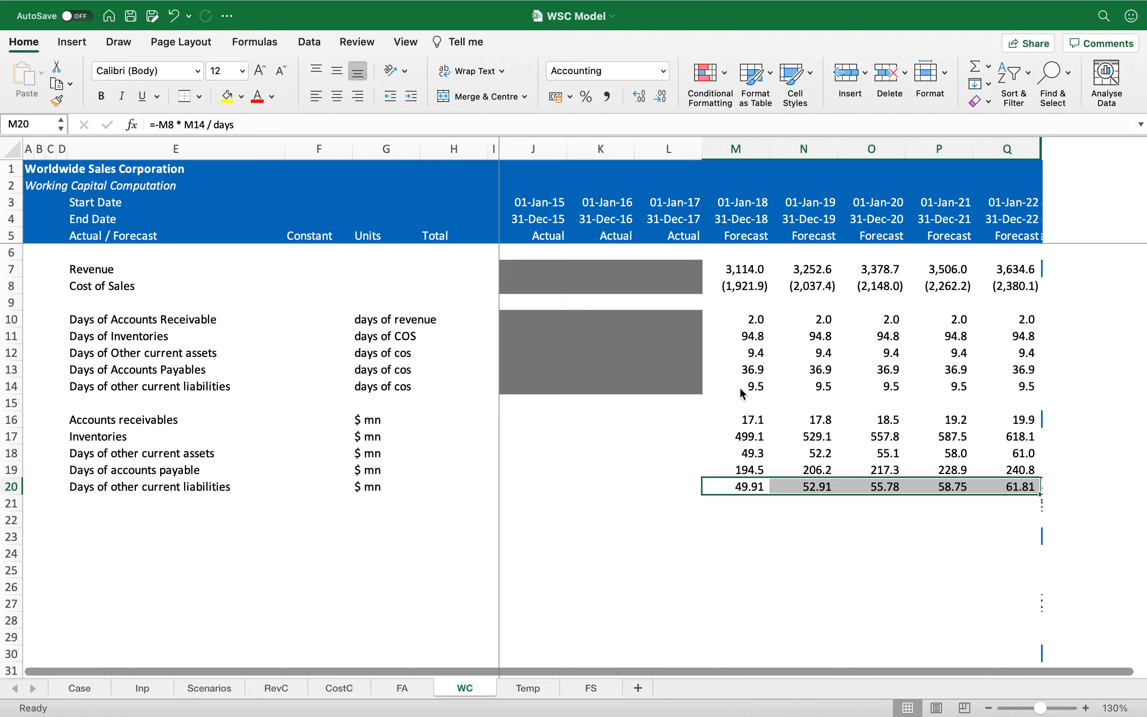
pyautogui.click(659, 99)
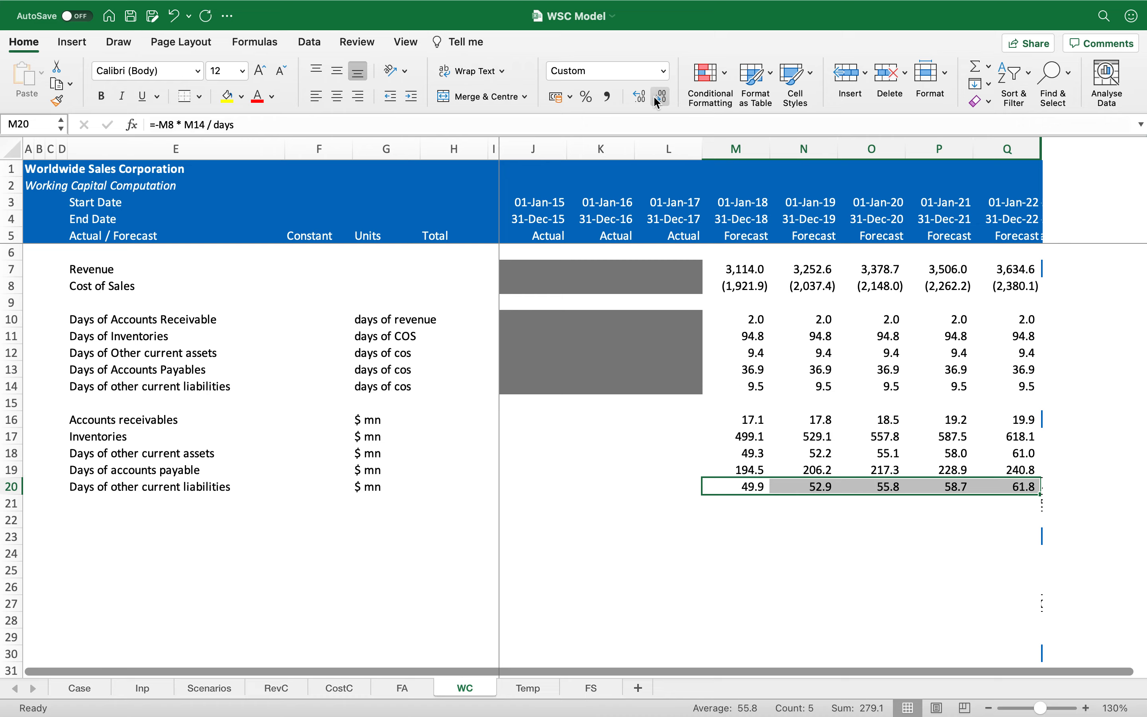
pyautogui.press('Left')
pyautogui.press('Left')
pyautogui.press('Left')
pyautogui.press('Left')
pyautogui.press('Left')
pyautogui.press('Left')
pyautogui.press('Left')
pyautogui.press('Left')
pyautogui.press('Down')
pyautogui.press('Down')
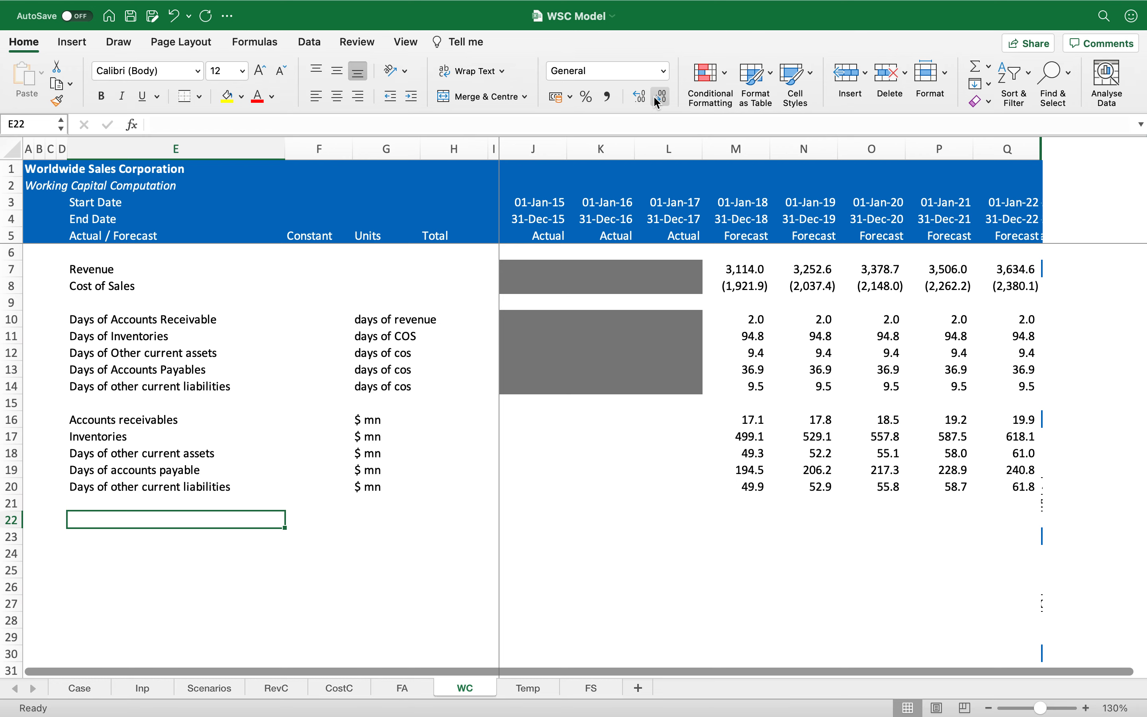
pyautogui.press('Up')
pyautogui.press('Up')
pyautogui.press('Up')
pyautogui.press('Up')
pyautogui.press('Up')
pyautogui.press('Up')
pyautogui.press('Right')
pyautogui.press('Right')
pyautogui.press('Right')
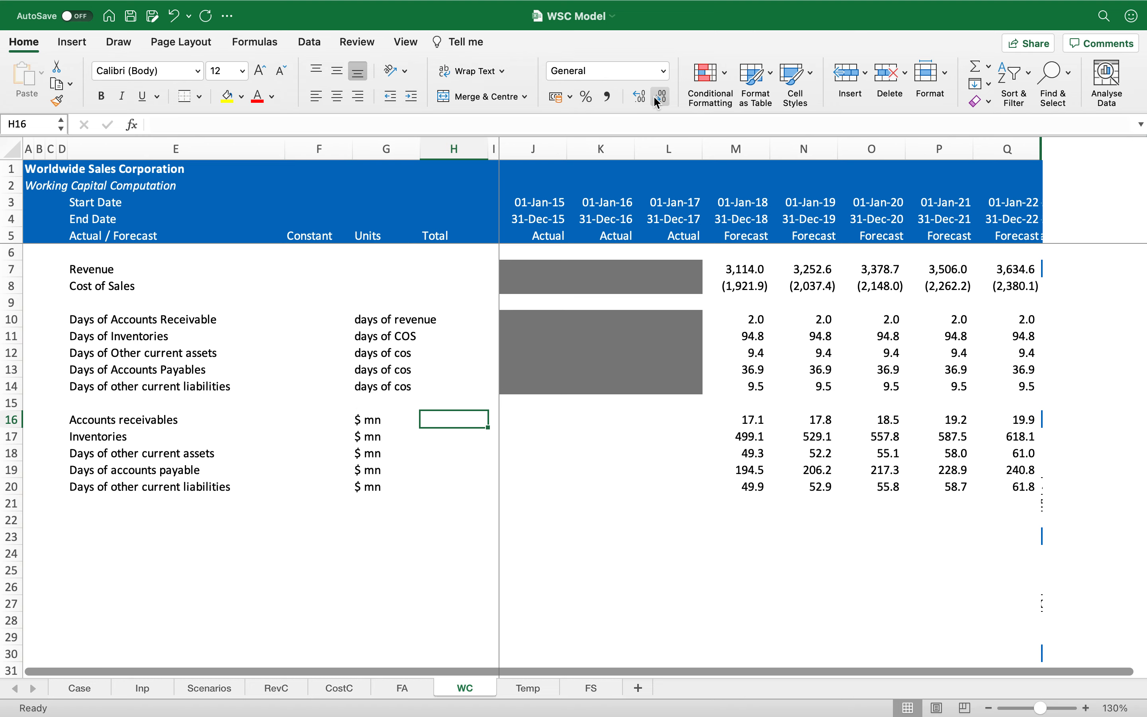
pyautogui.press('Right')
pyautogui.press('Right')
pyautogui.press('Right')
pyautogui.press('Right')
pyautogui.press('Right')
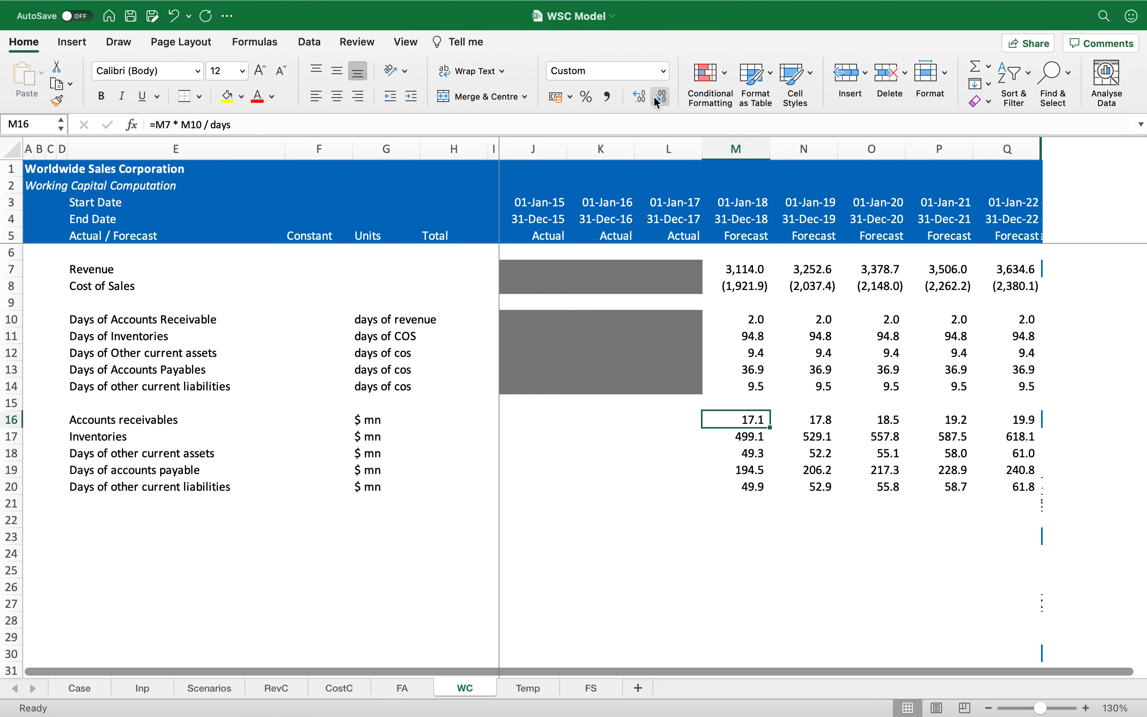
# On the FS sheet's balance sheet, link the 2018 Accounts Receivable cell M65 to WC!M16.
pyautogui.click(592, 689)
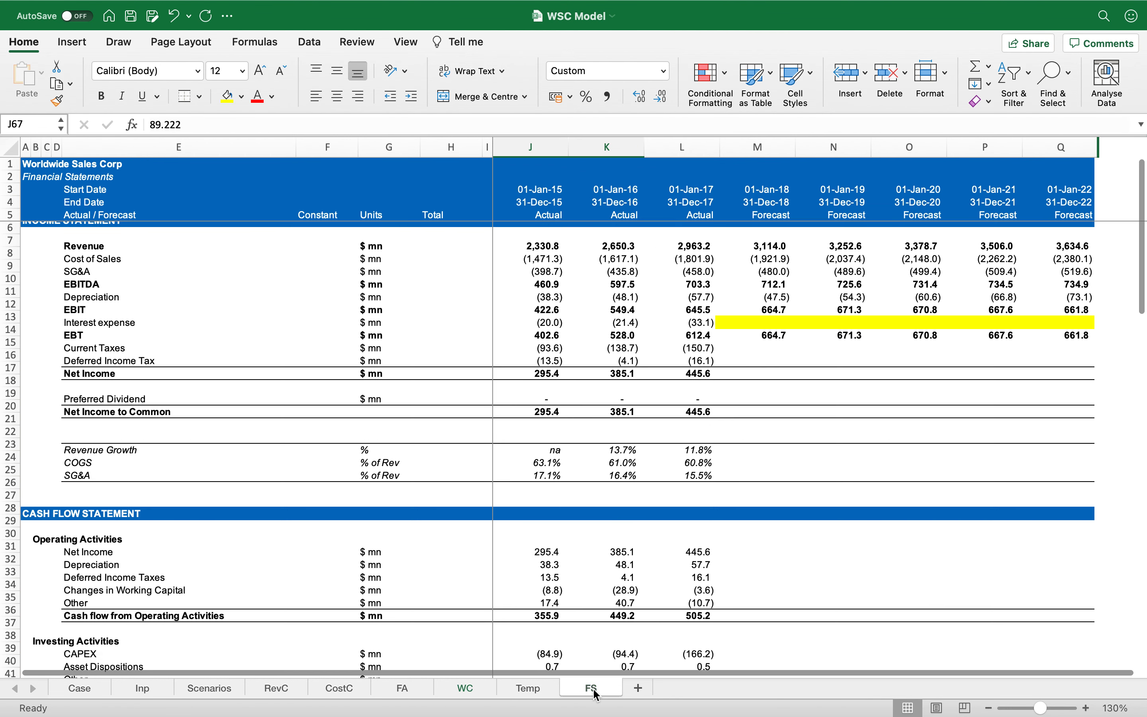
pyautogui.scroll(-17, 704, 517)
pyautogui.scroll(-1, 705, 518)
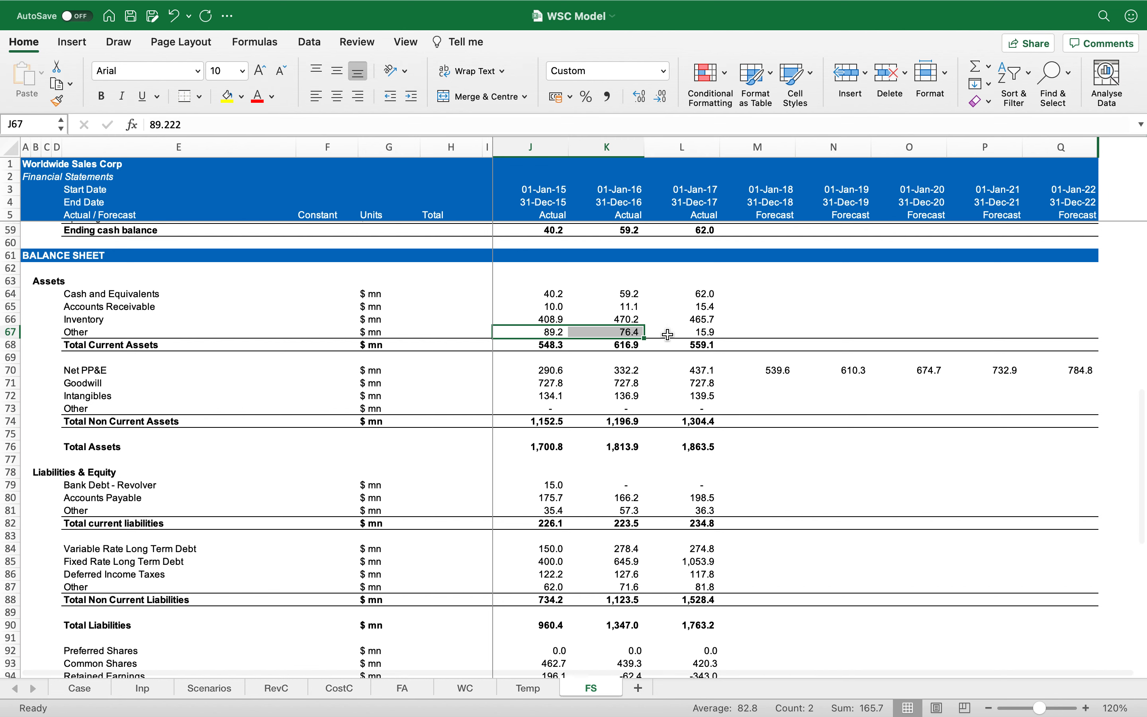
pyautogui.click(725, 310)
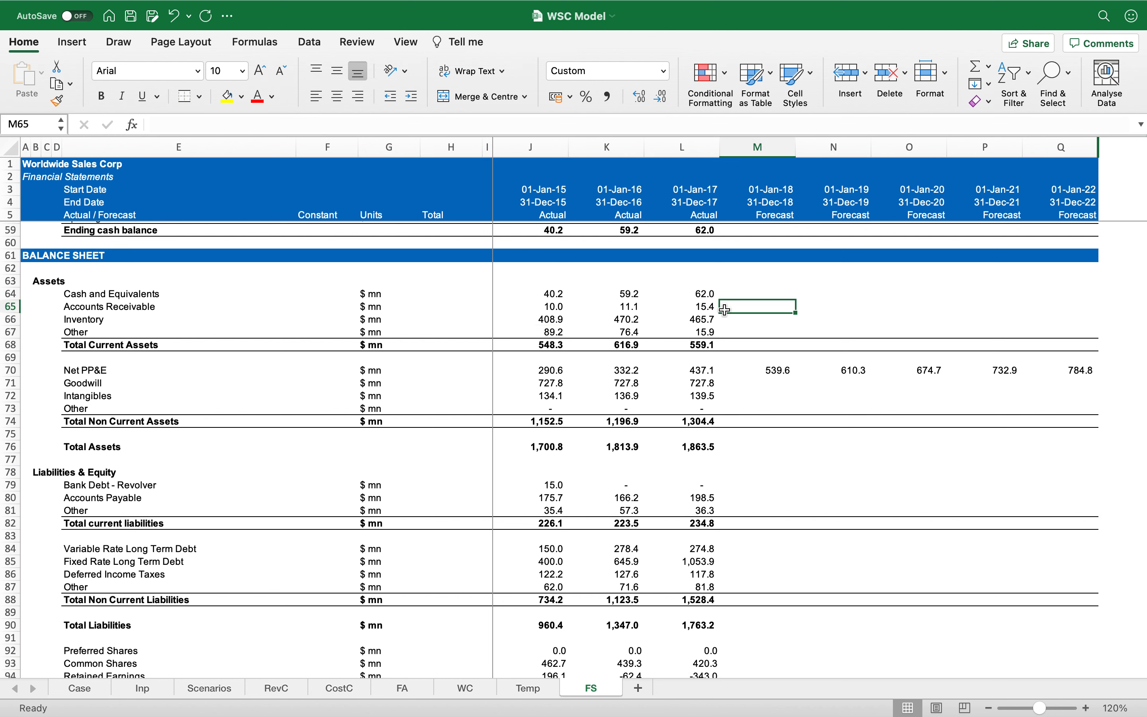
pyautogui.write('=')
pyautogui.click(463, 690)
pyautogui.click(754, 420)
pyautogui.press('Return')
# Copy the Accounts Receivable link from M65 across the remaining forecast years through Q65.
pyautogui.press('Up')
pyautogui.press('super+c')
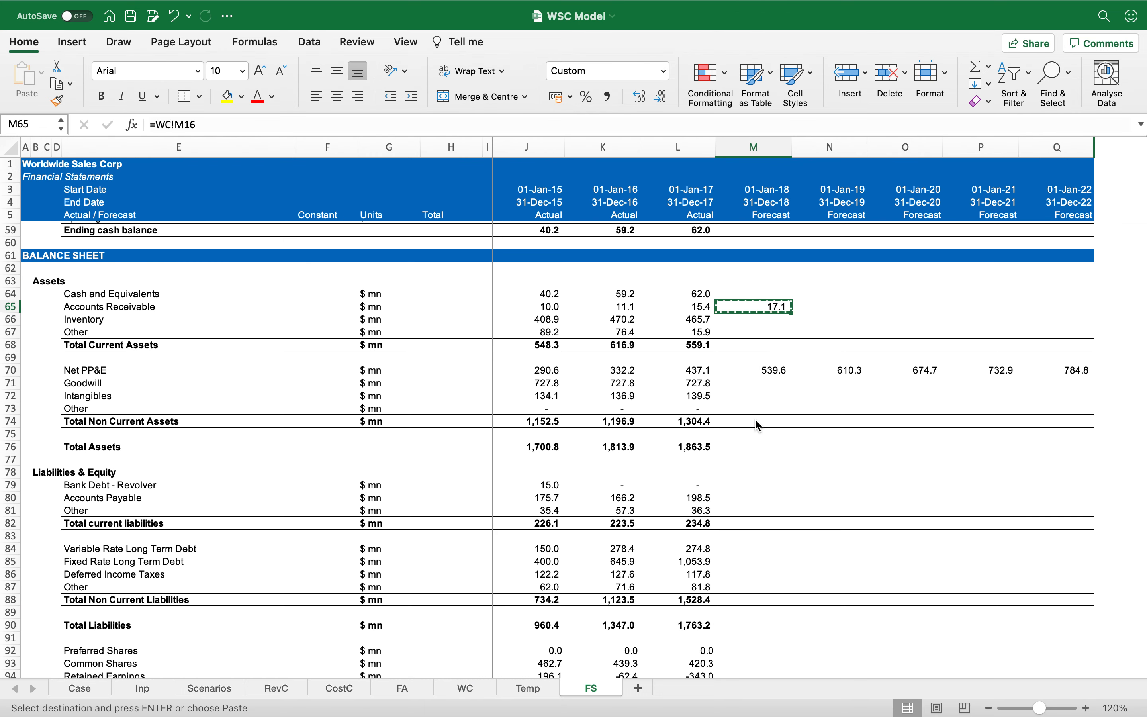
pyautogui.hotkey('shift', 'Right')
pyautogui.hotkey('shift', 'Right')
pyautogui.hotkey('shift', 'Right')
pyautogui.hotkey('shift', 'Right')
pyautogui.press('Return')
# Fill the Accounts Receivable links down into the Inventory forecast cells M66:Q66.
pyautogui.press('Down')
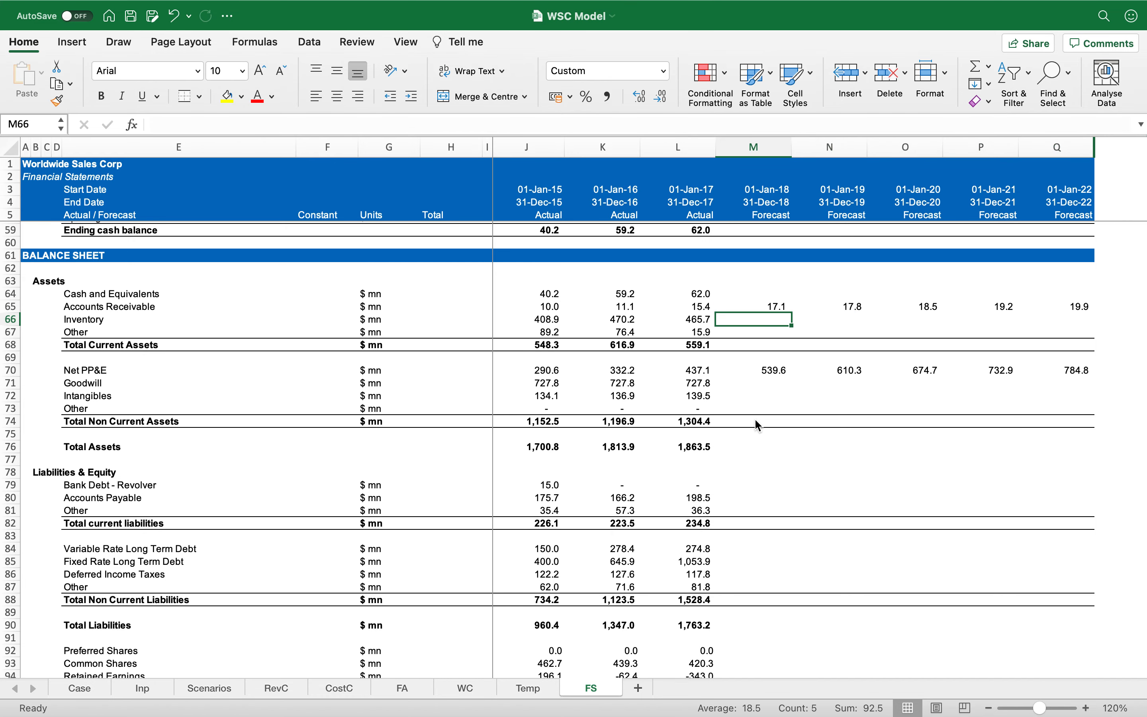
pyautogui.hotkey('shift', 'Right')
pyautogui.hotkey('shift', 'Right')
pyautogui.hotkey('shift', 'Right')
pyautogui.hotkey('shift', 'Right')
pyautogui.hotkey('ctrl', 'd')
# Fill the Inventory links down into the Other current assets forecast cells M67:Q67.
pyautogui.press('Down')
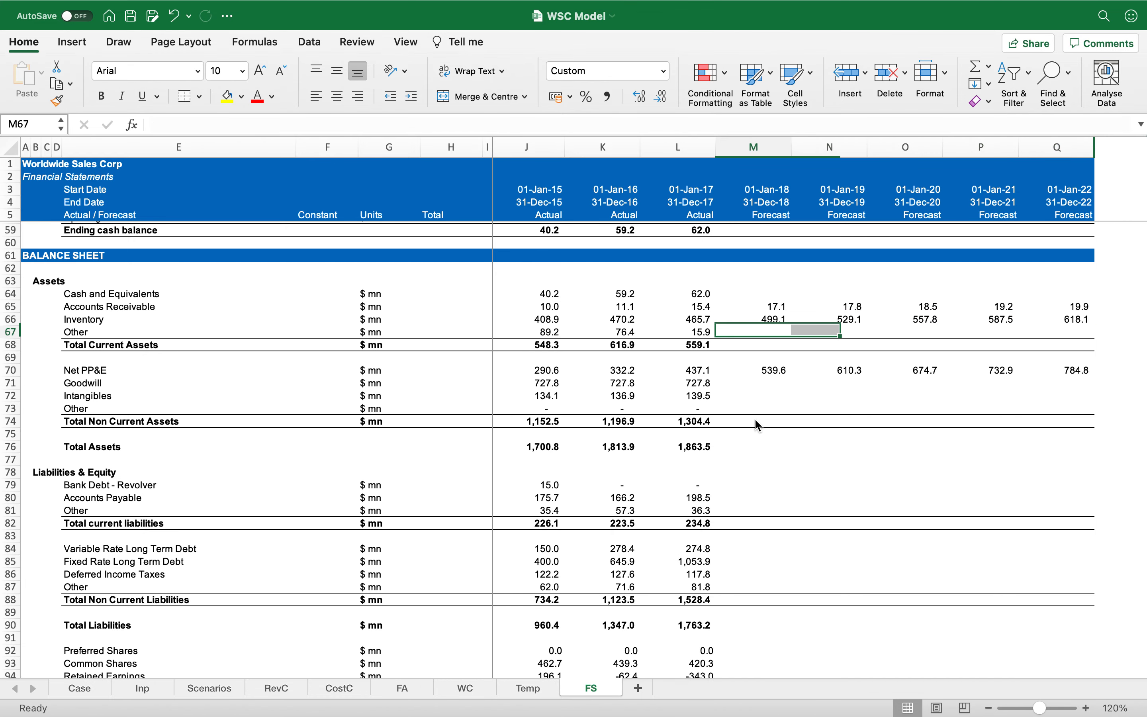
pyautogui.hotkey('shift', 'Right')
pyautogui.hotkey('shift', 'Right')
pyautogui.hotkey('shift', 'Right')
pyautogui.hotkey('shift', 'Right')
pyautogui.hotkey('ctrl', 'd')
pyautogui.press('Left')
pyautogui.press('Right')
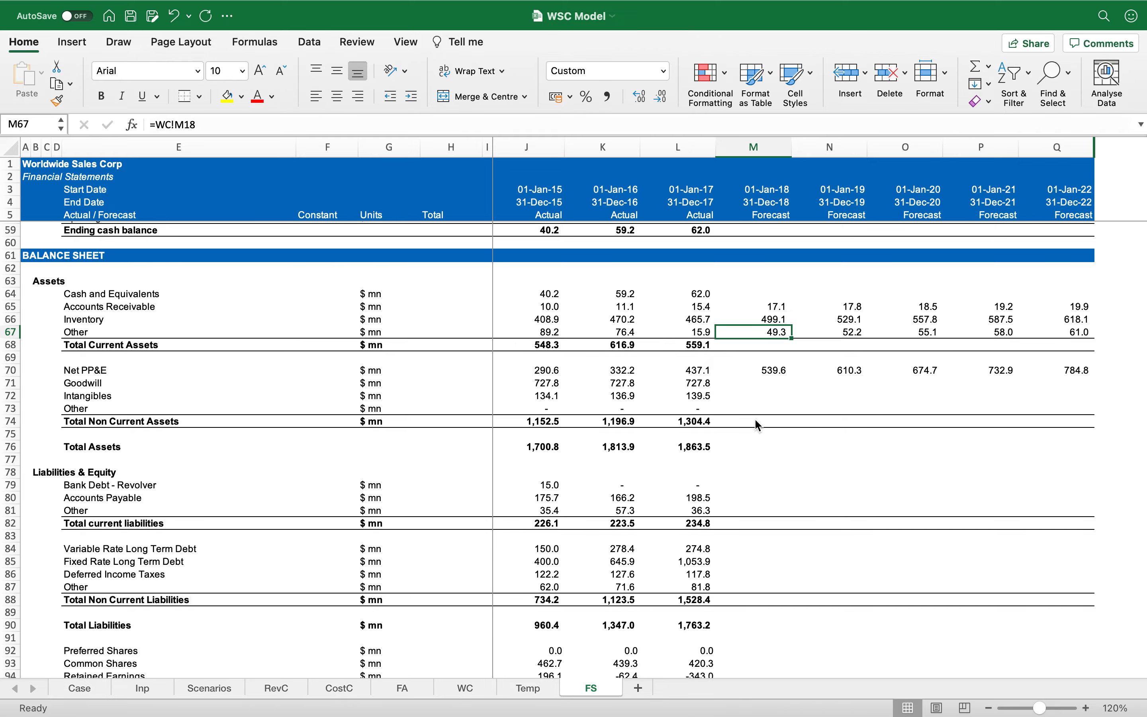
# Copy the Total Current Assets formula from L68 across M68:Q68 and check the resulting 2018 formula.
pyautogui.press('Down')
pyautogui.press('Left')
pyautogui.press('super+c')
pyautogui.press('Right')
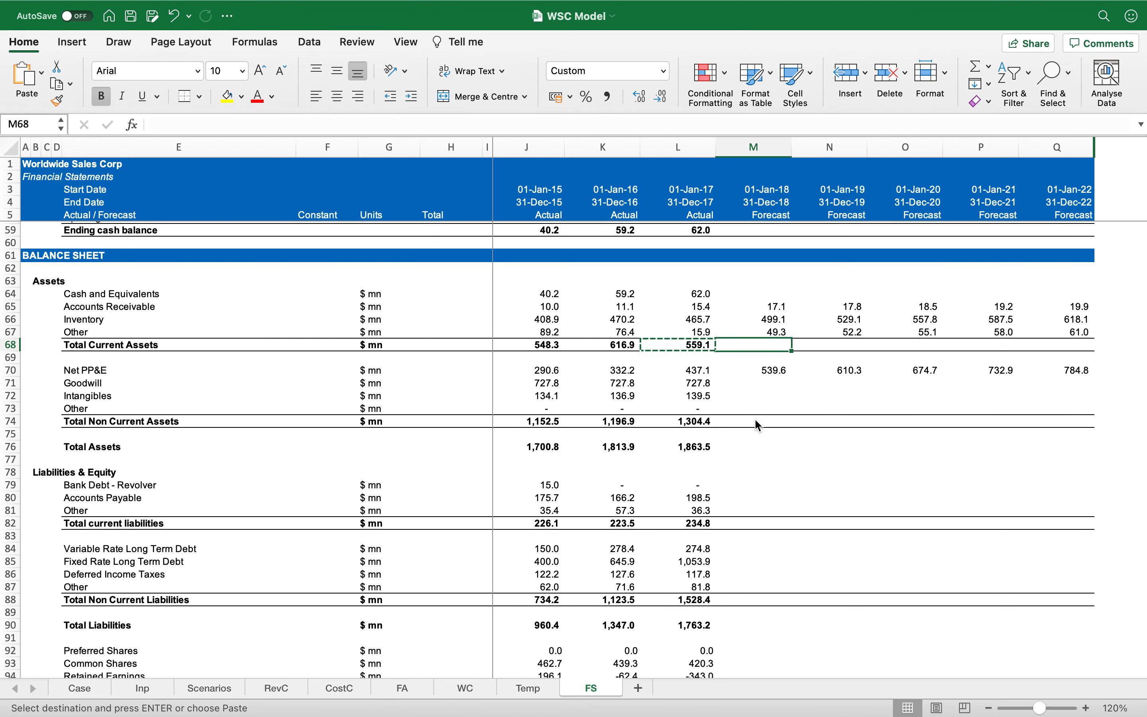
pyautogui.hotkey('shift', 'Right')
pyautogui.hotkey('shift', 'Right')
pyautogui.hotkey('shift', 'Right')
pyautogui.hotkey('shift', 'Right')
pyautogui.press('Return')
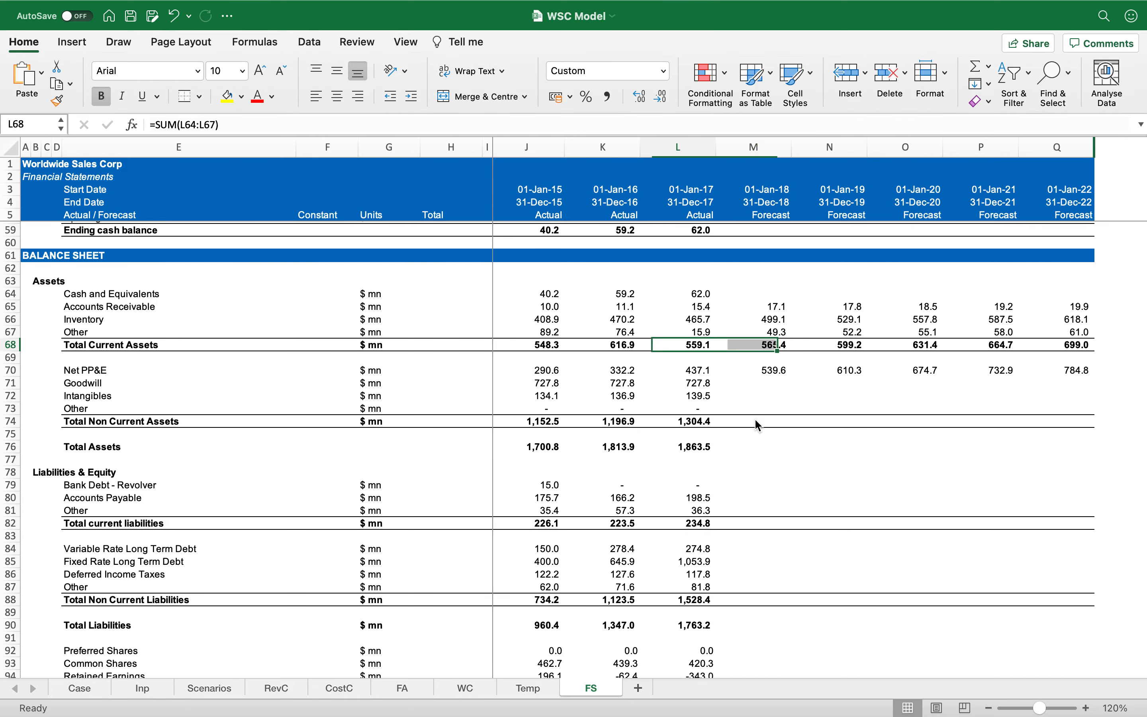
pyautogui.press('F2')
pyautogui.press('Escape')
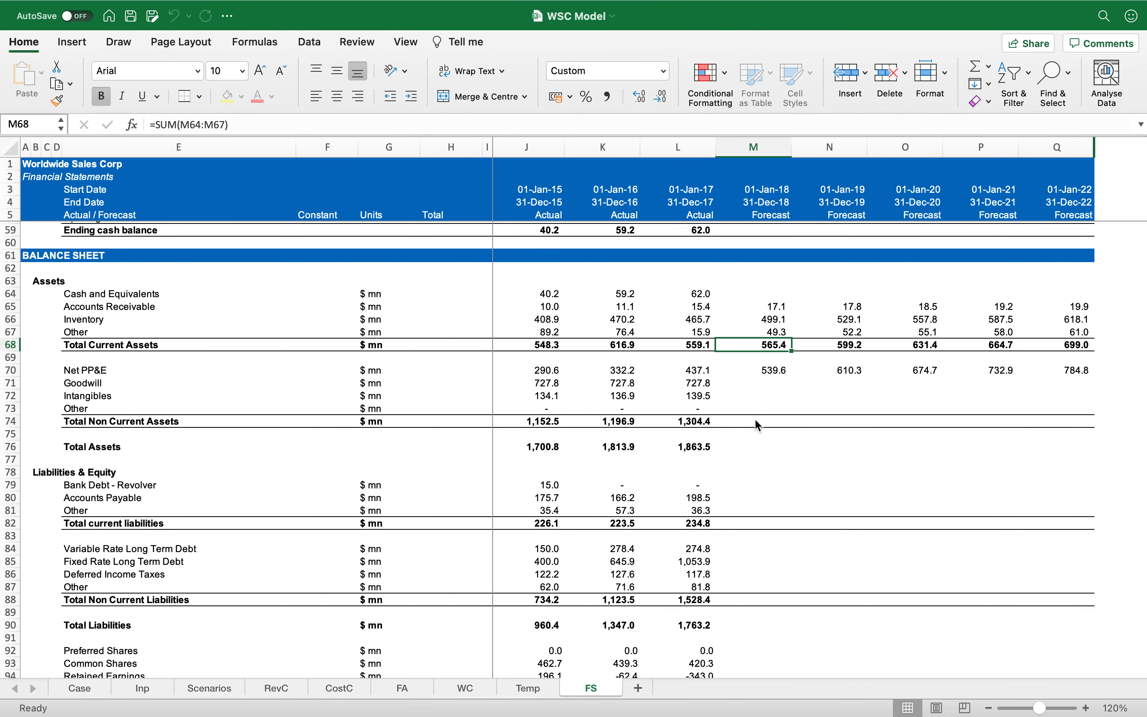
# Link the 2018 Accounts Payable cell M80 on the balance sheet to WC!M19.
pyautogui.press('Down')
pyautogui.press('Down')
pyautogui.press('Down')
pyautogui.press('Down')
pyautogui.press('Down')
pyautogui.press('Down')
pyautogui.press('Down')
pyautogui.press('Down')
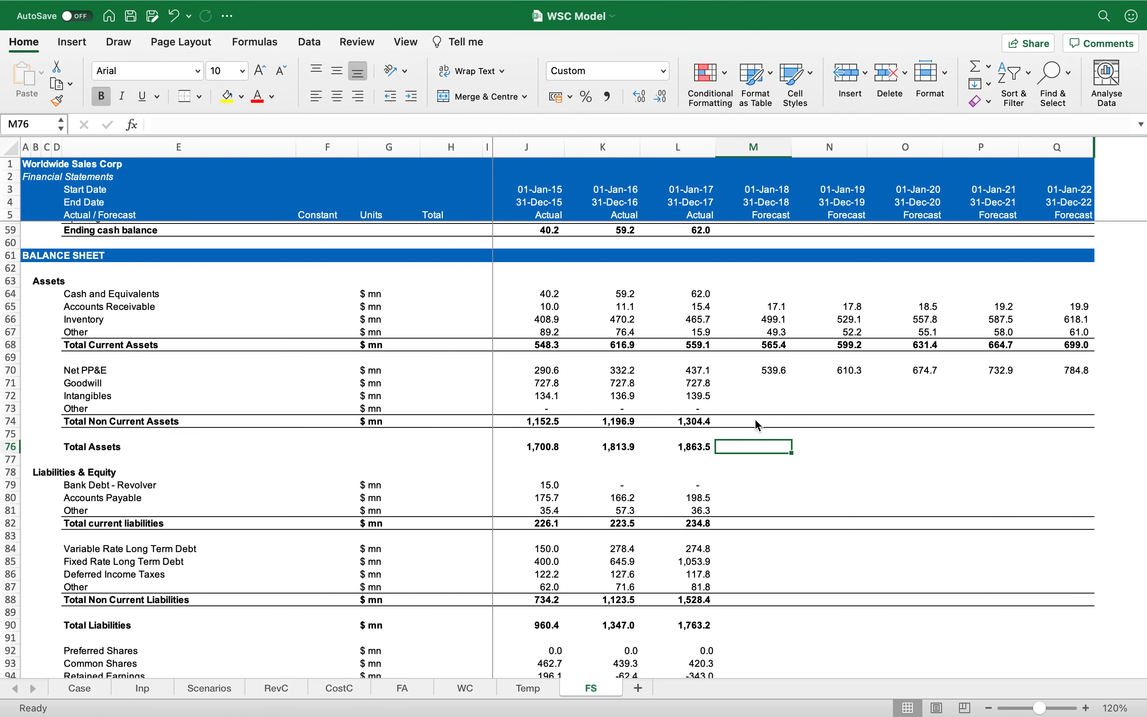
pyautogui.scroll(-3, 781, 472)
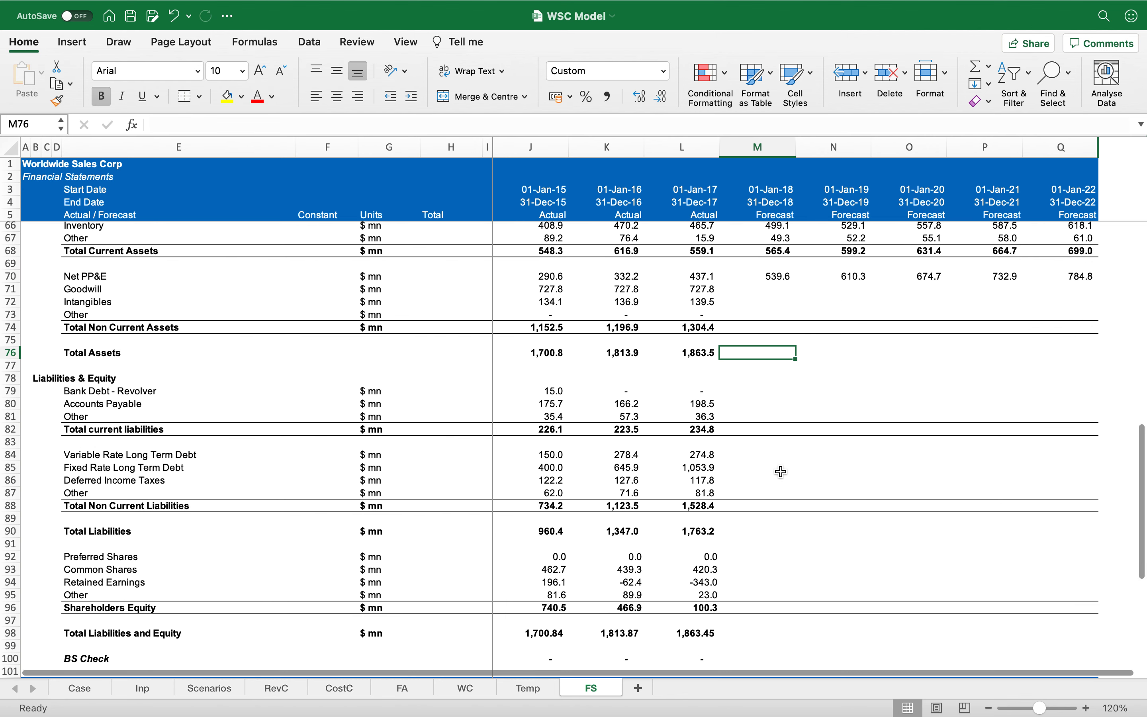
pyautogui.click(753, 403)
pyautogui.write('=')
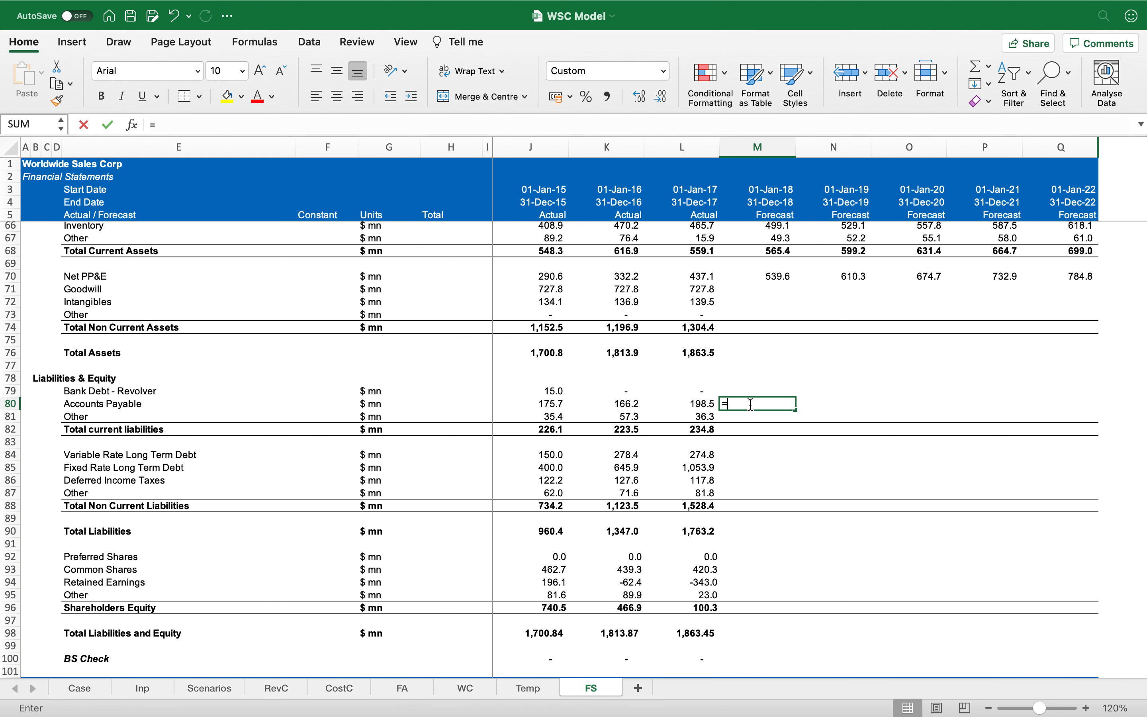
pyautogui.click(464, 688)
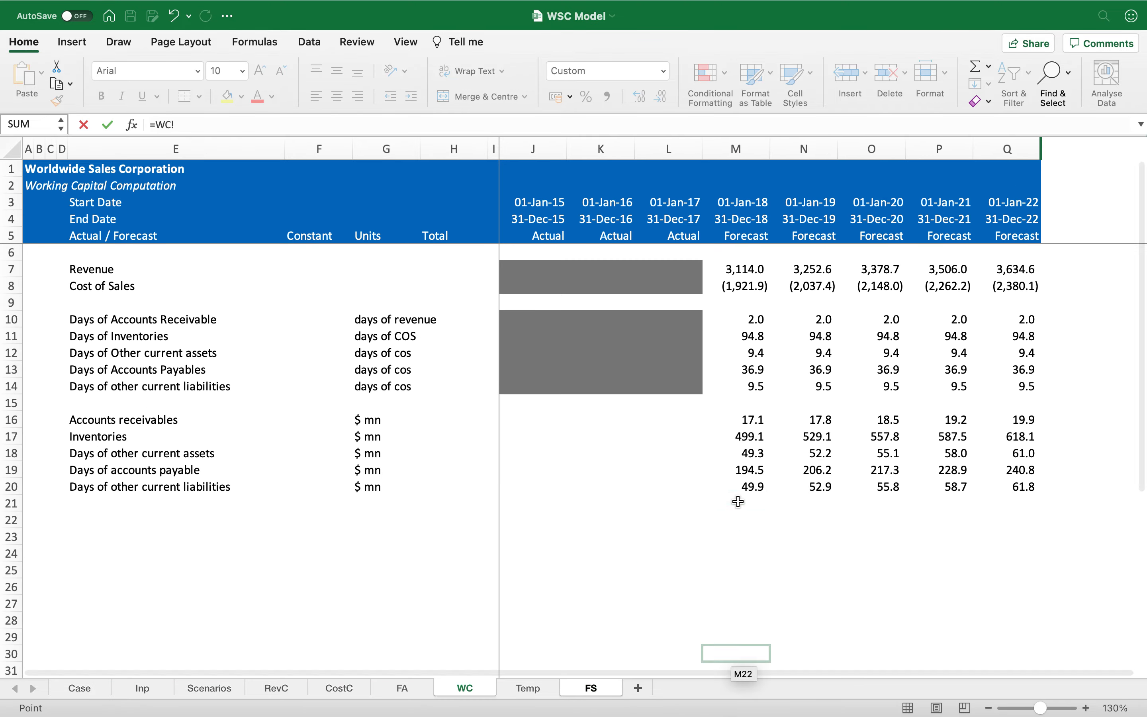
pyautogui.click(743, 469)
pyautogui.press('Return')
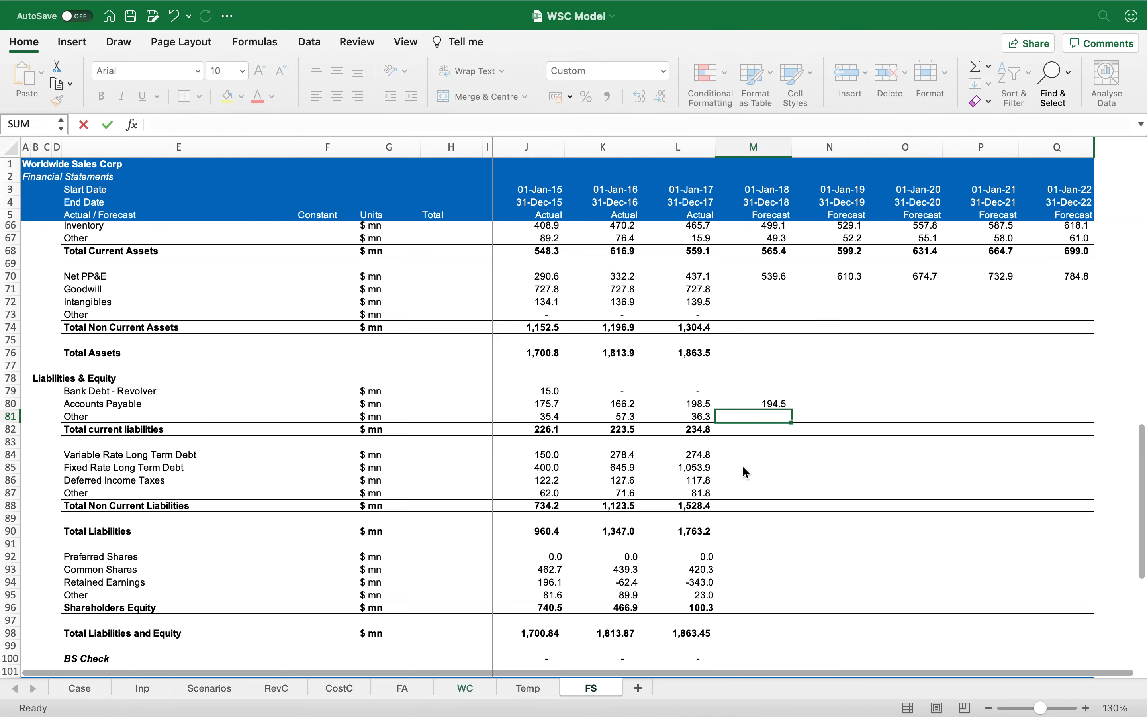
# Copy the Accounts Payable link from M80 across the remaining forecast years through Q80.
pyautogui.press('Up')
pyautogui.hotkey('ctrl', 'c')
pyautogui.hotkey('shift', 'Right')
pyautogui.hotkey('shift', 'Right')
pyautogui.hotkey('shift', 'Right')
pyautogui.hotkey('shift', 'Right')
pyautogui.hotkey('ctrl', 'v')
pyautogui.press('Down')
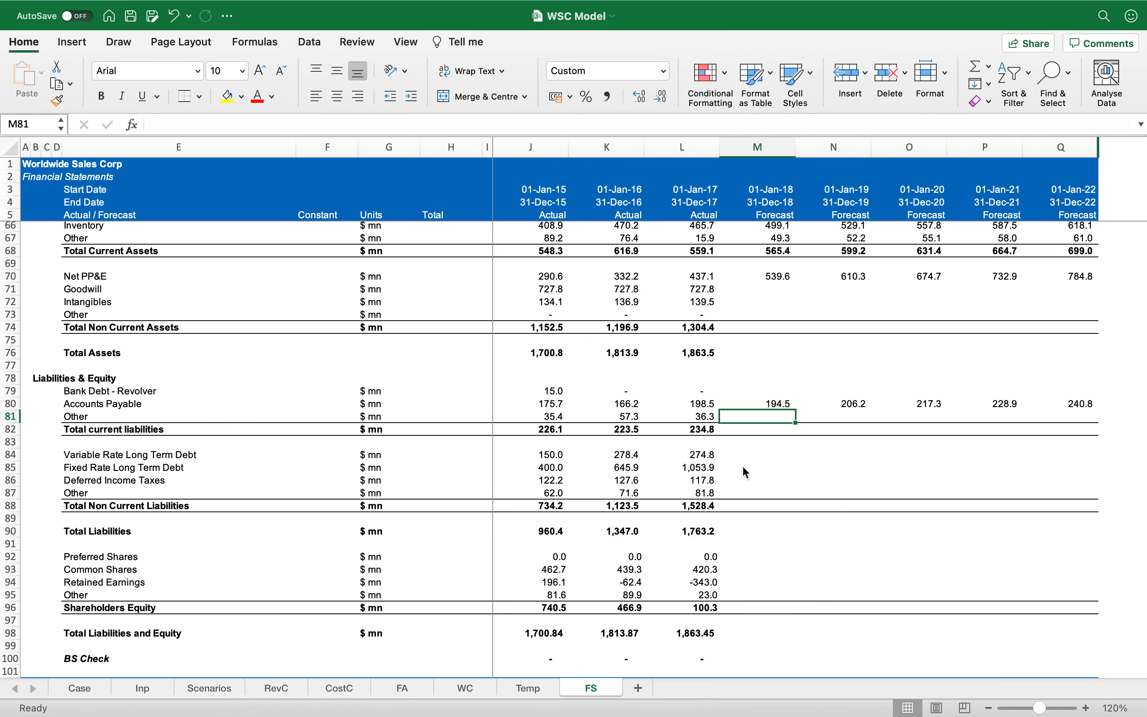
# Fill the Accounts Payable links down into the Other current liabilities forecast cells M81:Q81.
pyautogui.hotkey('shift', 'Right')
pyautogui.hotkey('shift', 'Right')
pyautogui.hotkey('shift', 'Right')
pyautogui.hotkey('shift', 'Right')
pyautogui.press('Return')
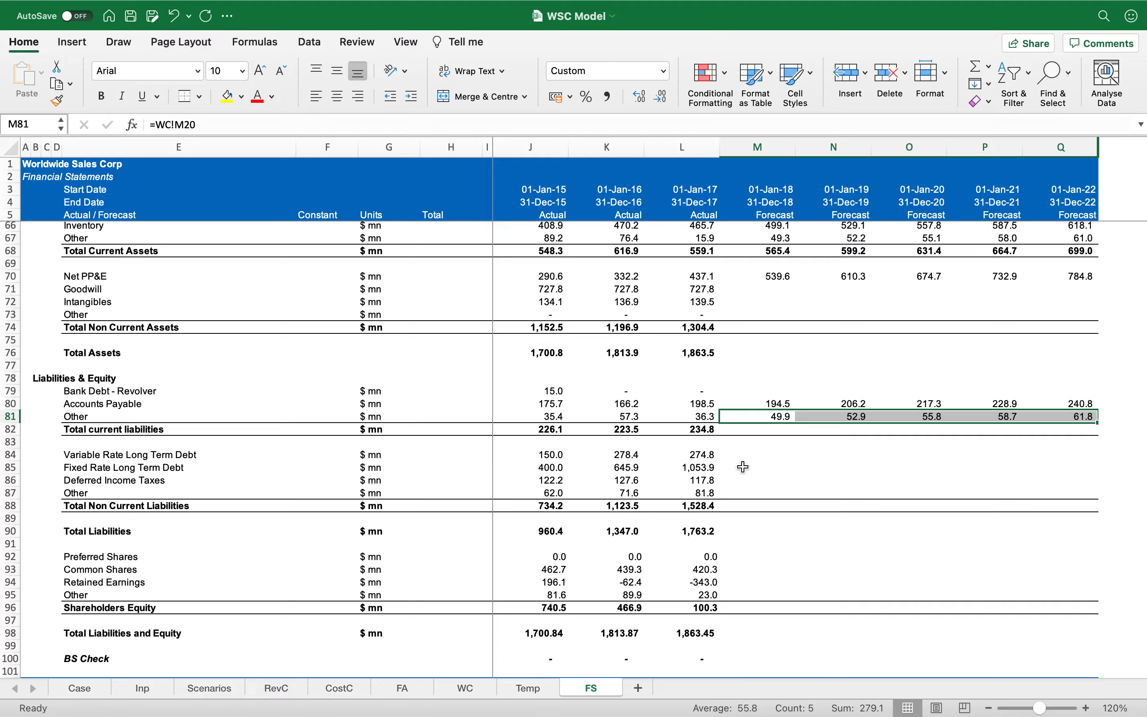
# On the WC sheet, enter the row labels Current Assets in E22 and Current Liabilities in E23.
pyautogui.click(743, 467)
pyautogui.scroll(10, 746, 462)
pyautogui.scroll(6, 752, 456)
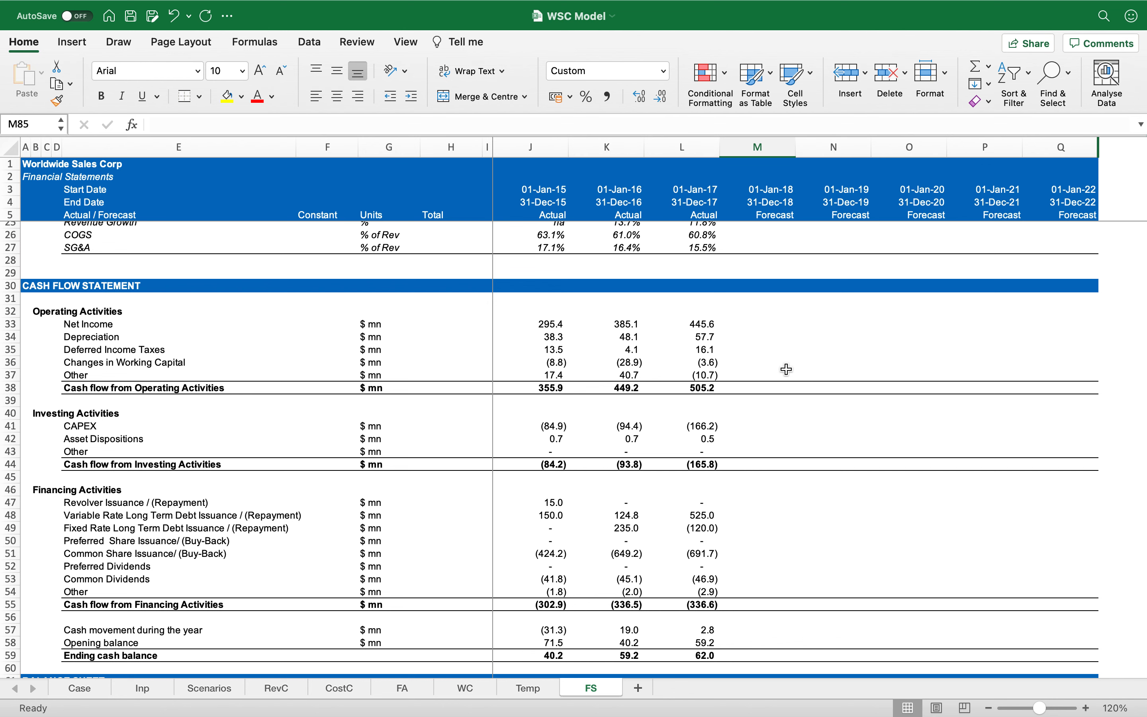
pyautogui.click(471, 690)
pyautogui.click(207, 521)
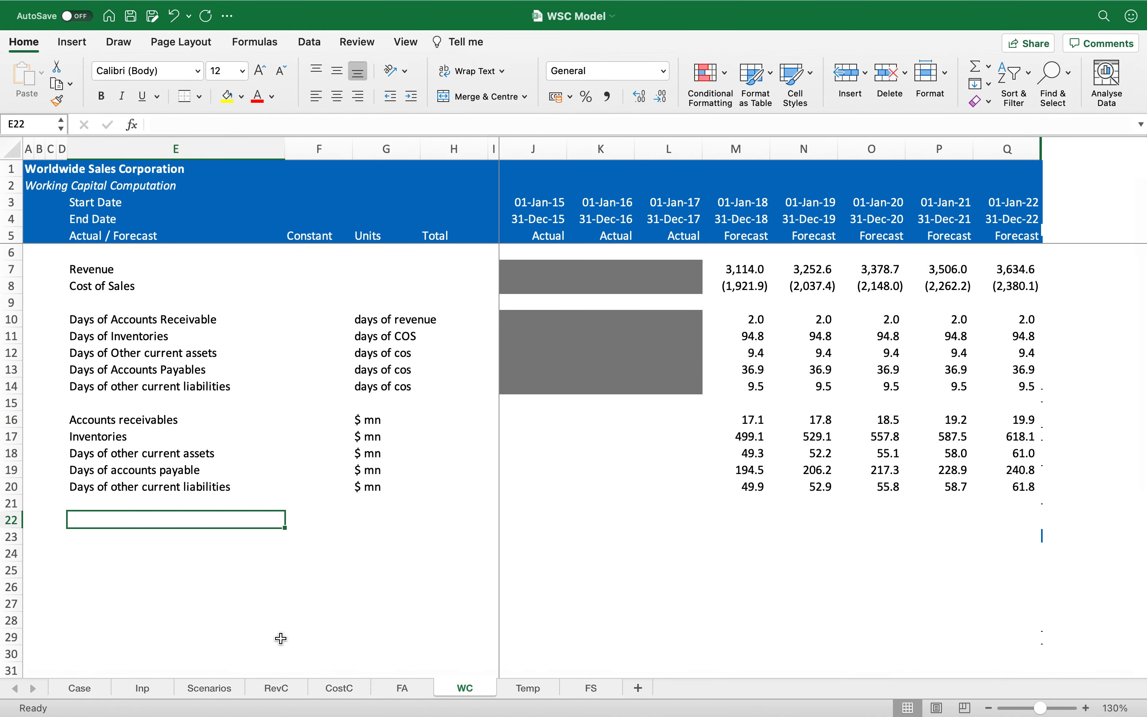
pyautogui.write('Current ')
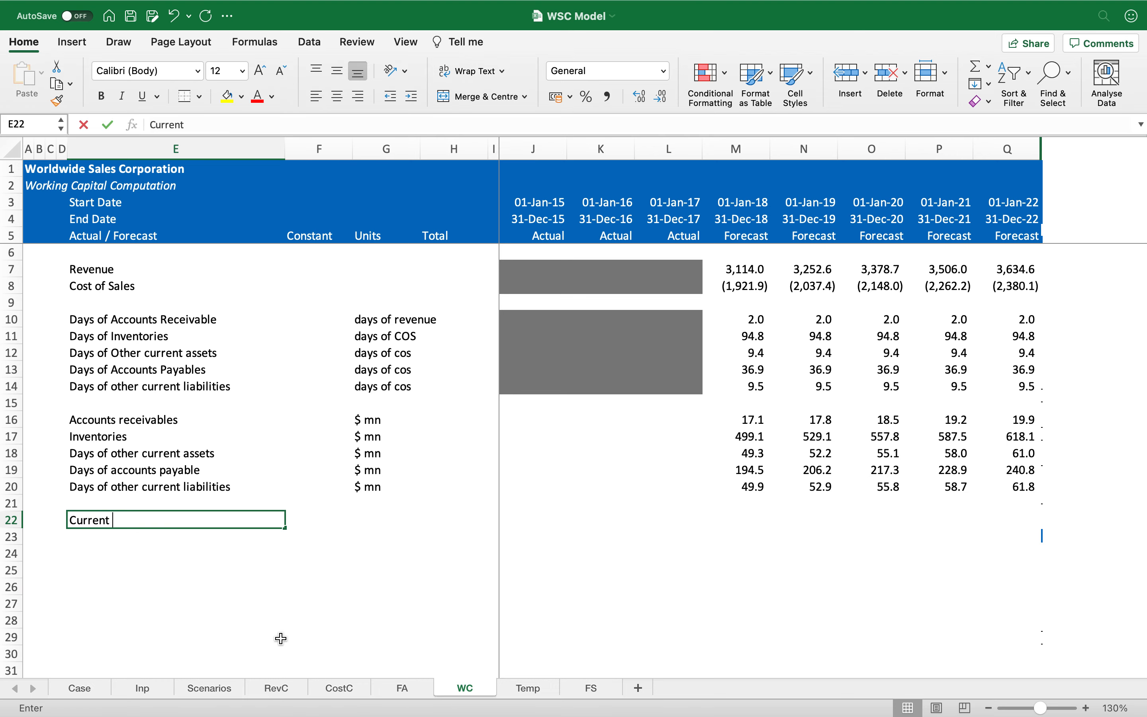
pyautogui.write('Assets')
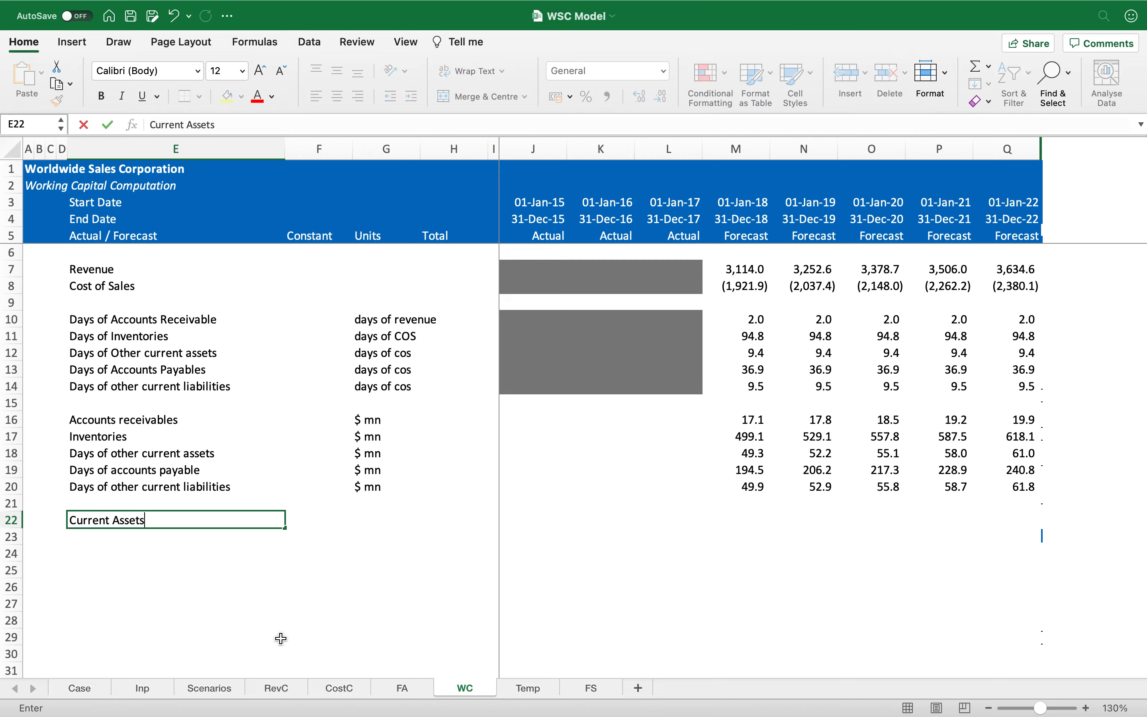
pyautogui.press('Return')
pyautogui.write('Curr')
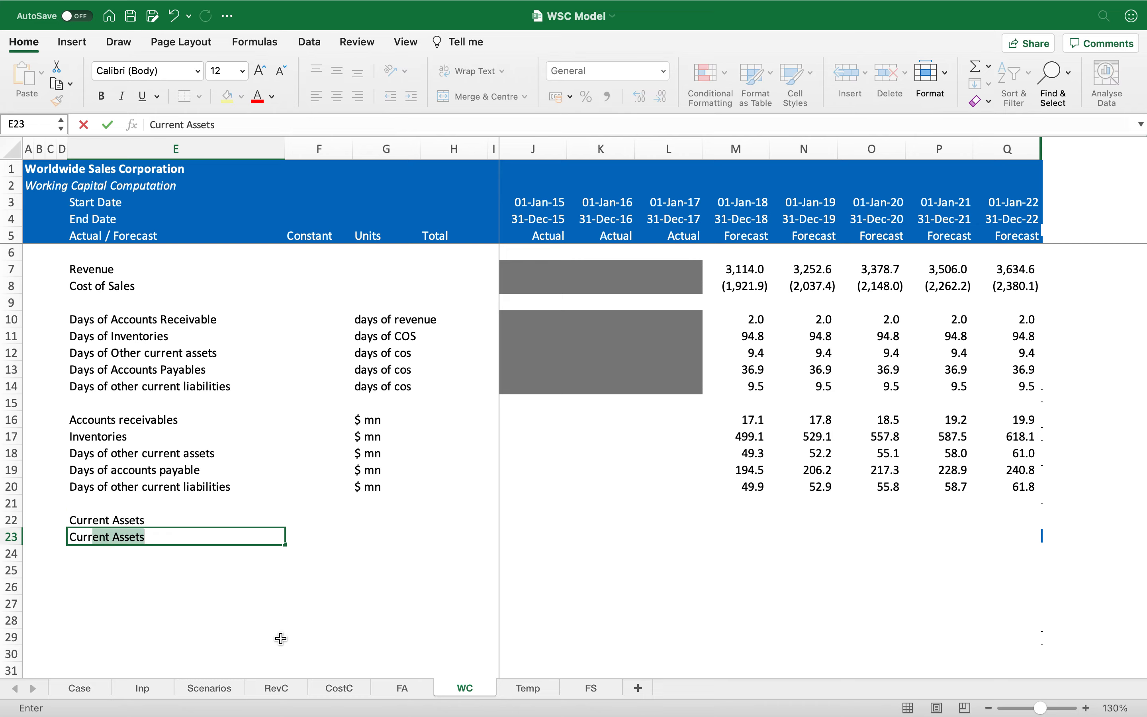
pyautogui.write('ent Liabilities')
pyautogui.press('Return')
# Format E24:Q24 as a bold total row with top and bottom borders and label it Working Capital.
pyautogui.hotkey('shift', 'space')
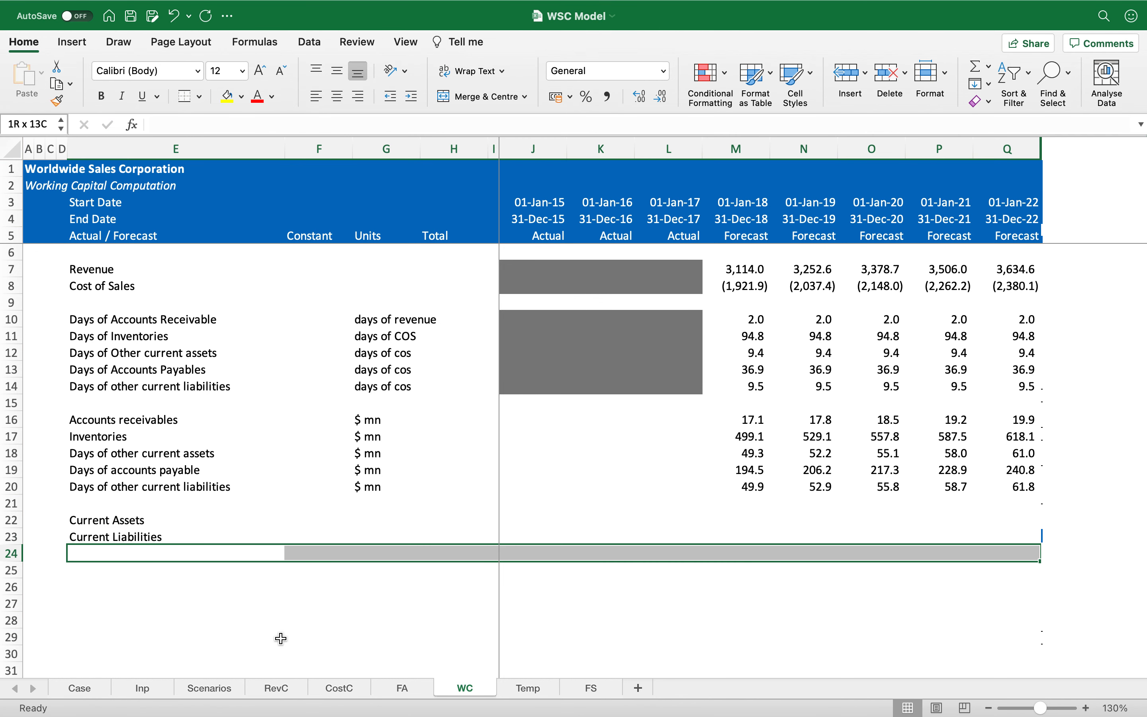
pyautogui.press('super+b')
pyautogui.hotkey('shift', 'BackSpace')
pyautogui.press('super+shift+Right')
pyautogui.click(181, 99)
pyautogui.hotkey('shift', 'BackSpace')
pyautogui.write('Working Capital')
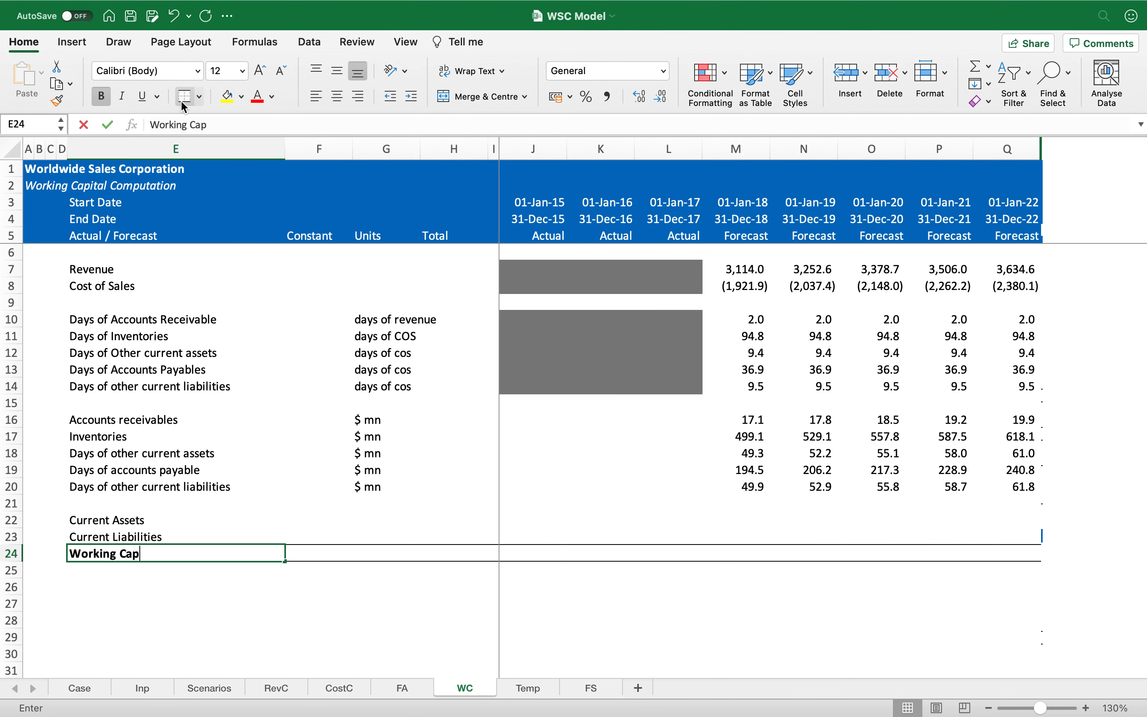
pyautogui.press('Return')
# Enter the unit $ mn in G22:G24 and make the Working Capital unit bold.
pyautogui.press('Up')
pyautogui.press('Up')
pyautogui.press('Up')
pyautogui.press('Right')
pyautogui.press('Right')
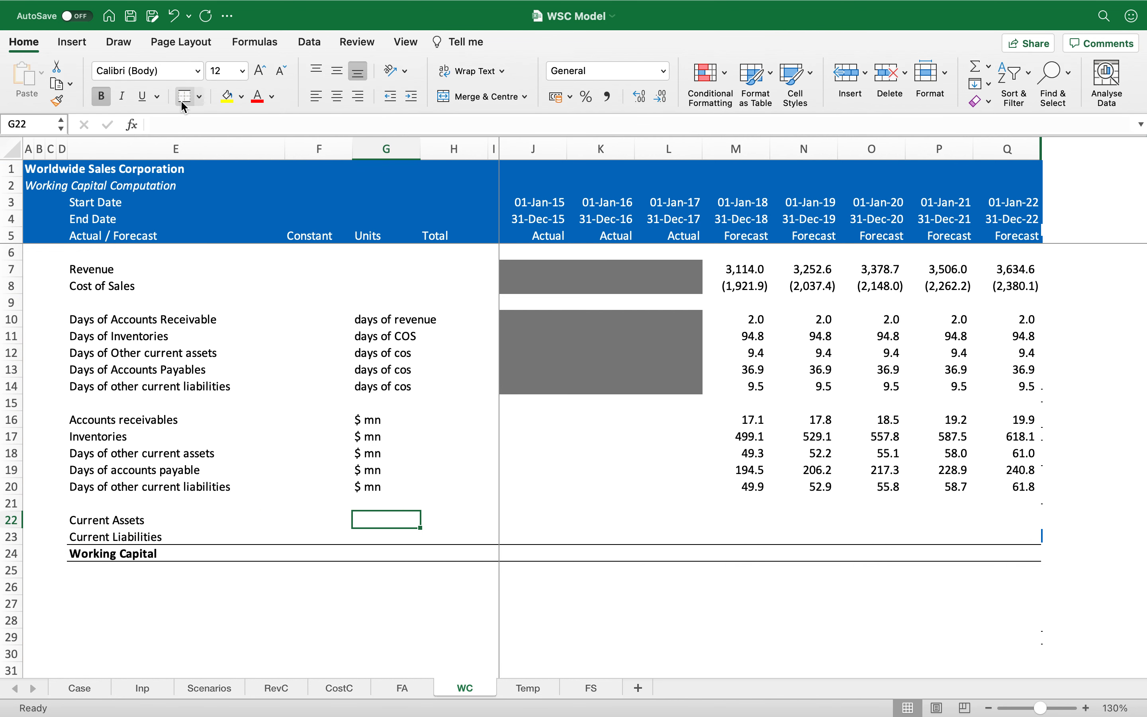
pyautogui.hotkey('shift', 'Down')
pyautogui.hotkey('shift', 'Down')
pyautogui.write('$ mn')
pyautogui.hotkey('ctrl', 'Return')
pyautogui.press('Down')
pyautogui.press('Down')
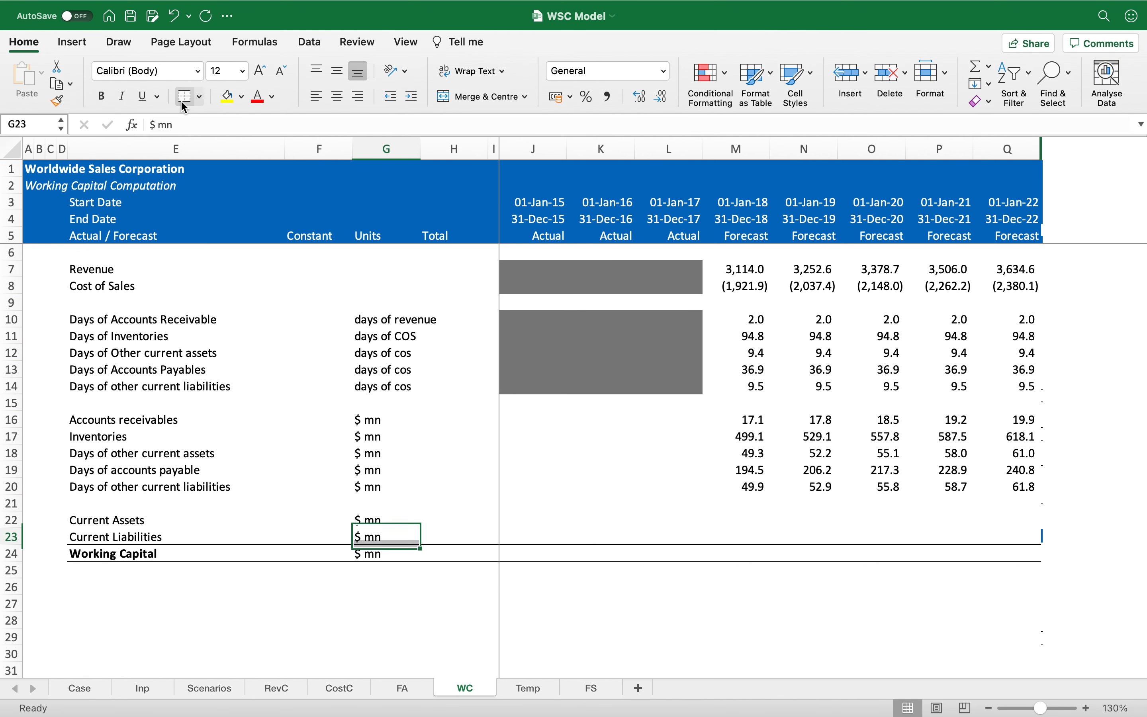
pyautogui.press('super+b')
# Calculate 2018 Current Assets in M22 with =SUM(M16:M18).
pyautogui.press('Right')
pyautogui.press('Right')
pyautogui.press('Right')
pyautogui.press('Up')
pyautogui.press('Up')
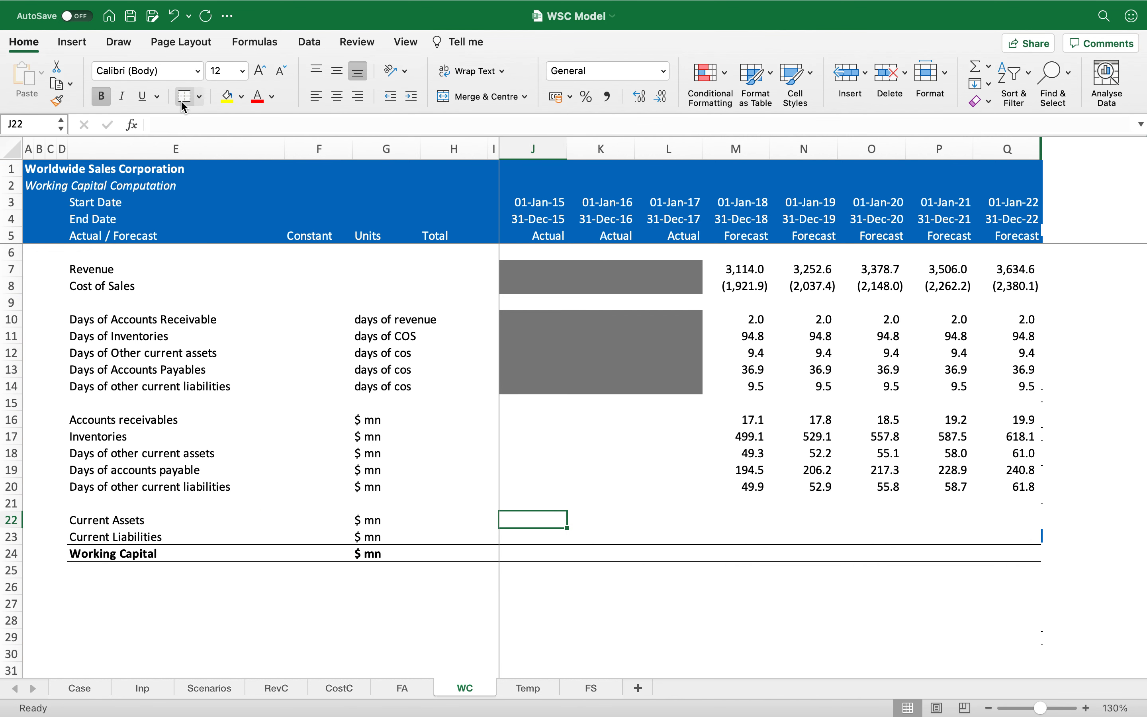
pyautogui.press('Right')
pyautogui.press('Right')
pyautogui.press('Right')
pyautogui.write('=SUM(')
pyautogui.press('Up')
pyautogui.press('Up')
pyautogui.press('Up')
pyautogui.press('Up')
pyautogui.press('Up')
pyautogui.press('Up')
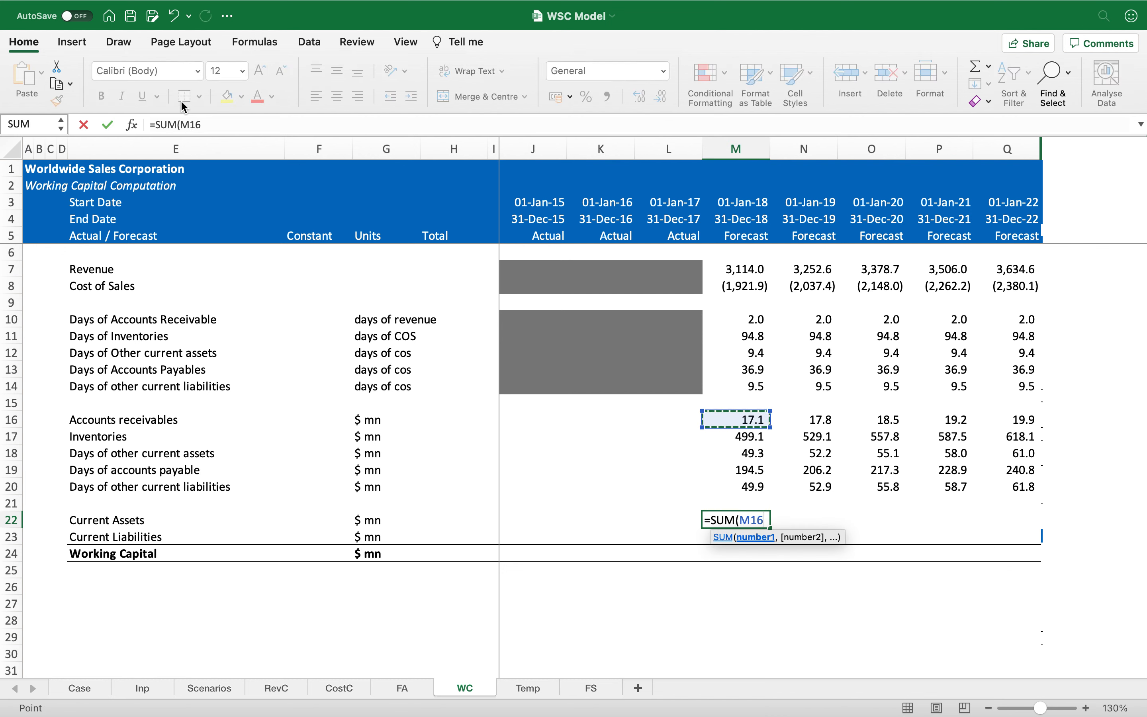
pyautogui.hotkey('shift', 'Down')
pyautogui.hotkey('shift', 'Down')
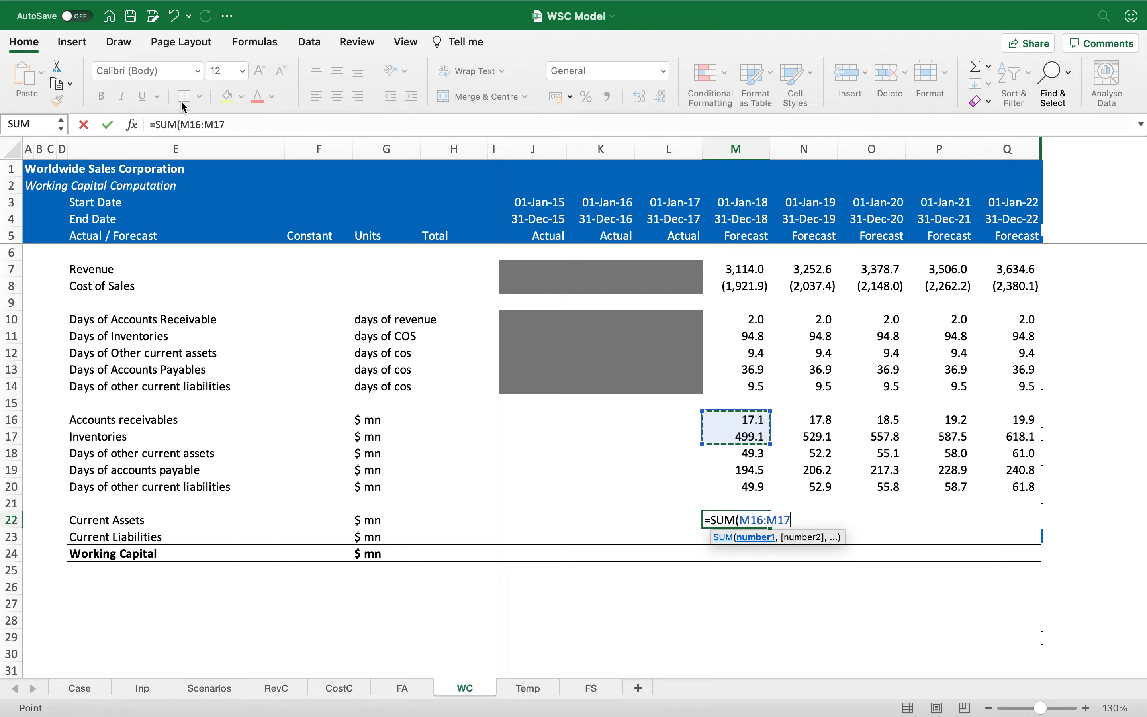
pyautogui.press('Return')
# Calculate 2018 Current Liabilities in M23 with =SUM(M19:M20).
pyautogui.write('=SUM(')
pyautogui.press('Up')
pyautogui.press('Up')
pyautogui.press('Up')
pyautogui.press('Up')
pyautogui.hotkey('shift', 'Down')
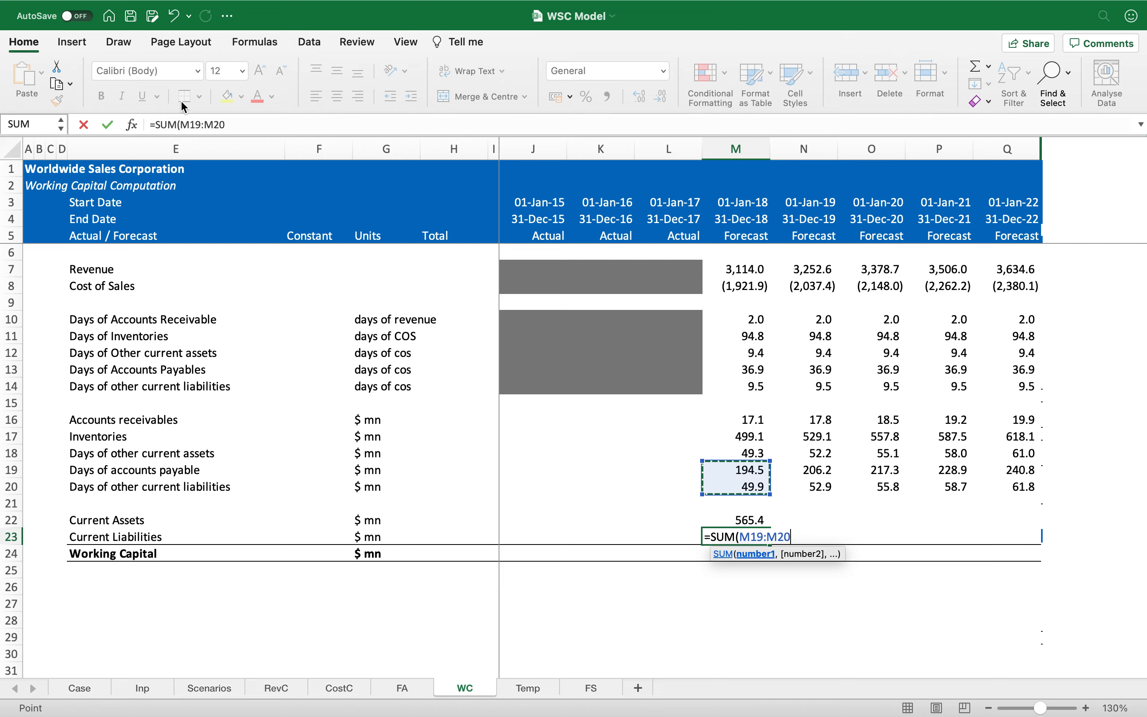
pyautogui.press('Return')
# Copy the Current Assets and Current Liabilities formulas from M22:M23 across the forecast years through column Q.
pyautogui.press('Up')
pyautogui.press('Up')
pyautogui.hotkey('shift', 'Down')
pyautogui.press('super+c')
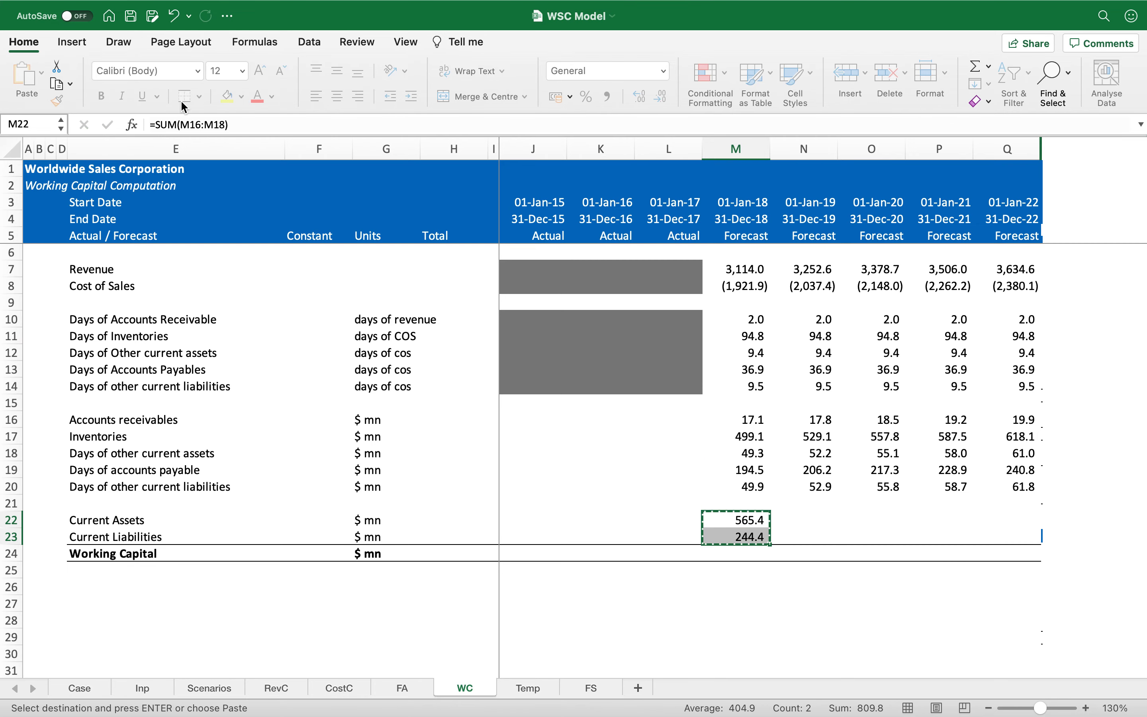
pyautogui.hotkey('shift', 'Right')
pyautogui.hotkey('shift', 'Right')
pyautogui.hotkey('shift', 'Right')
pyautogui.hotkey('shift', 'Right')
pyautogui.press('Return')
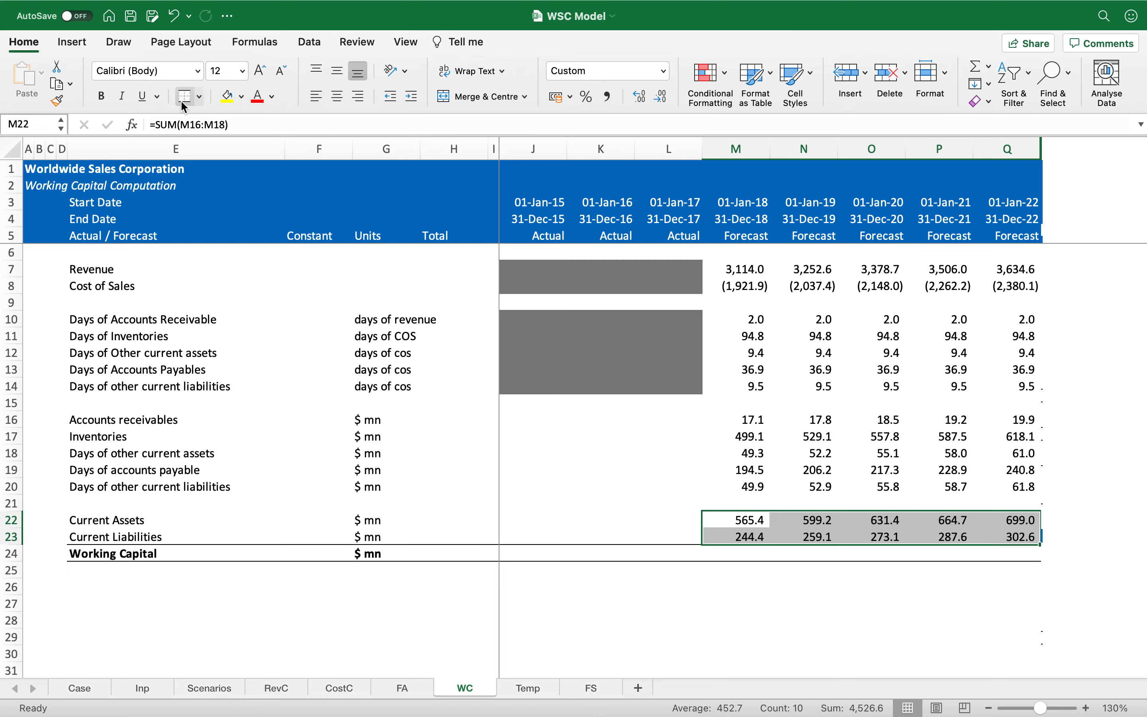
# Calculate 2018 Working Capital in M24 as Current Assets minus Current Liabilities, =M22-M23.
pyautogui.press('Down')
pyautogui.press('Down')
pyautogui.write('=')
pyautogui.press('Up')
pyautogui.press('Up')
pyautogui.write('-')
pyautogui.press('Up')
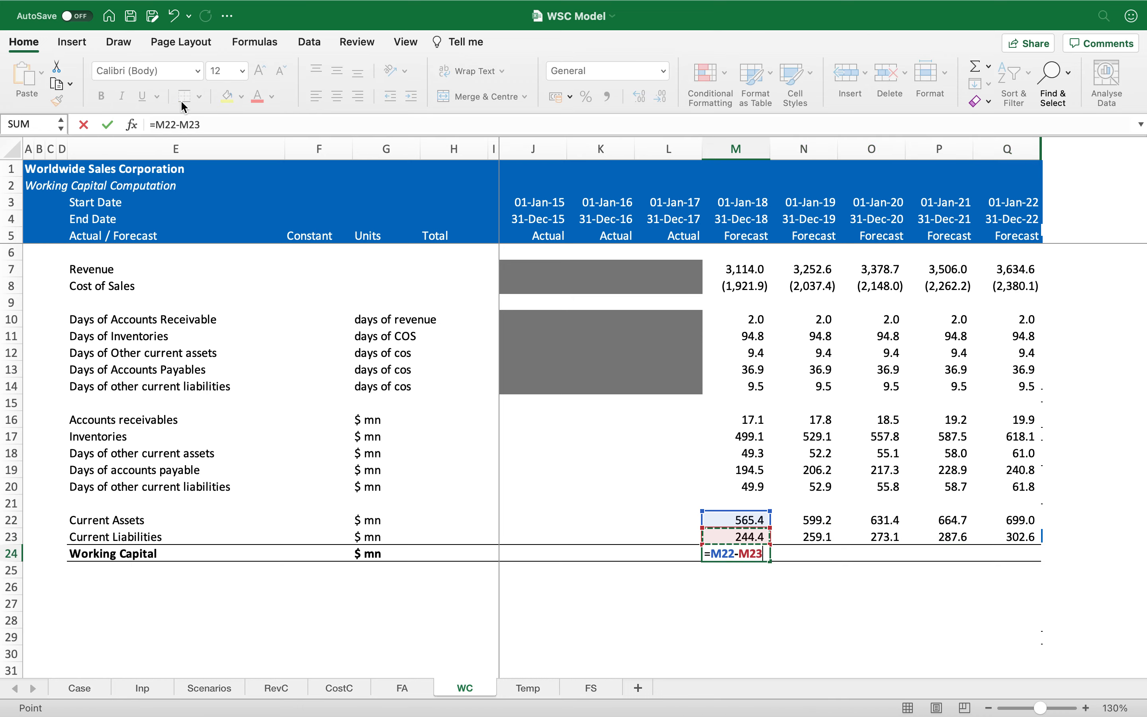
pyautogui.press('Return')
# Copy the Working Capital formula from M24 across through Q24 and reduce the display to one decimal place.
pyautogui.press('Up')
pyautogui.press('cmd+c')
pyautogui.hotkey('shift', 'Right')
pyautogui.hotkey('shift', 'Right')
pyautogui.hotkey('shift', 'Right')
pyautogui.hotkey('shift', 'Right')
pyautogui.press('Return')
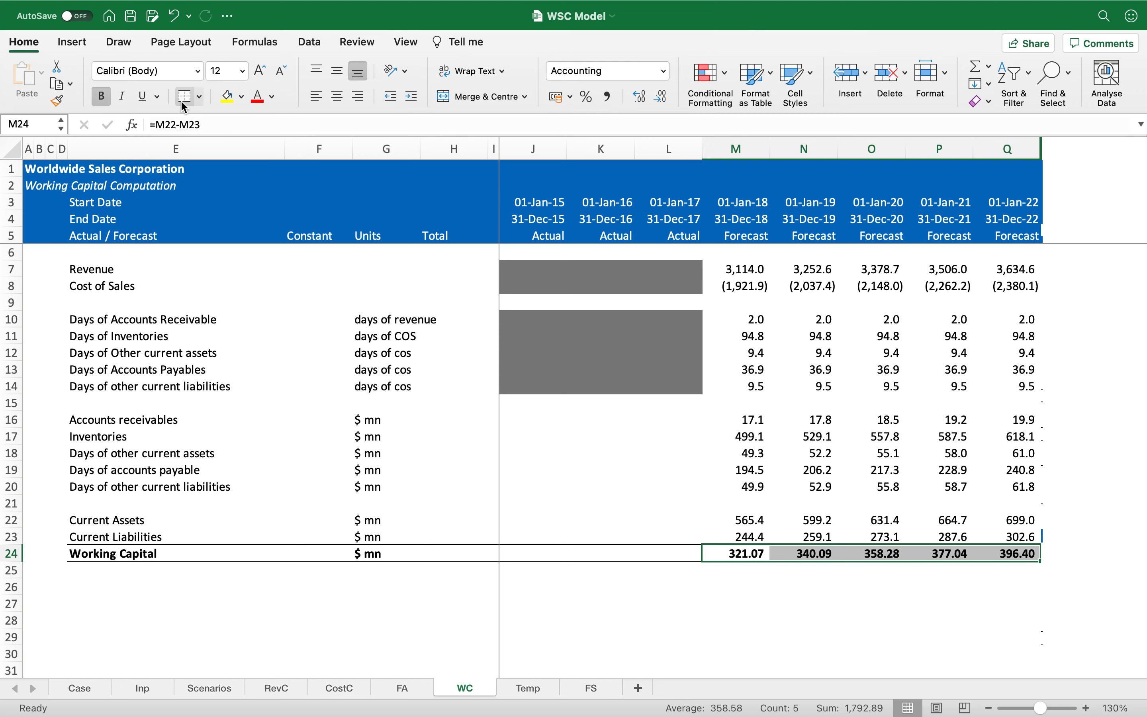
pyautogui.click(661, 102)
# Copy the grey shaded cells J14:L14 into the actual-year block J16:L20.
pyautogui.press('Up')
pyautogui.press('Up')
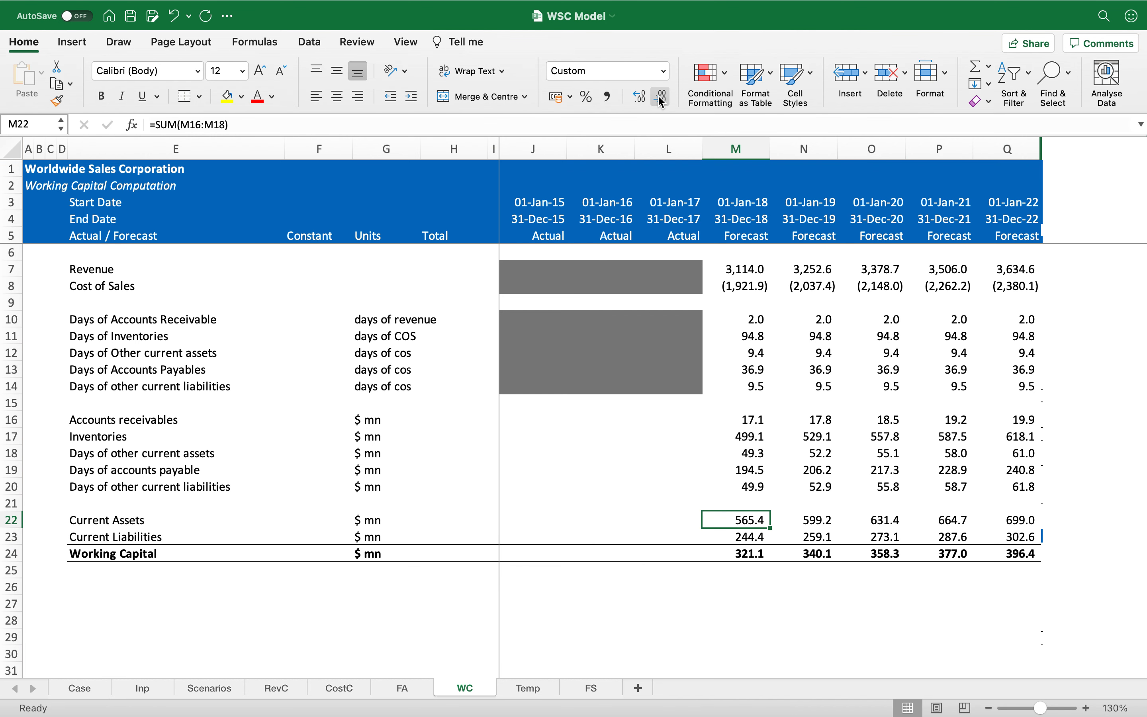
pyautogui.press('Up')
pyautogui.press('Up')
pyautogui.press('Up')
pyautogui.press('Up')
pyautogui.press('Up')
pyautogui.press('Up')
pyautogui.press('Up')
pyautogui.press('Up')
pyautogui.press('Left')
pyautogui.hotkey('shift', 'Left')
pyautogui.hotkey('shift', 'Left')
pyautogui.press('super+c')
pyautogui.press('Down')
pyautogui.press('Down')
pyautogui.hotkey('shift', 'Down')
pyautogui.hotkey('shift', 'Down')
pyautogui.hotkey('shift', 'Down')
pyautogui.hotkey('shift', 'Down')
pyautogui.hotkey('shift', 'Left')
pyautogui.hotkey('shift', 'Left')
pyautogui.press('Return')
# Add the row label Change in working capital in E26 with the unit $ mn in G26.
pyautogui.press('Right')
pyautogui.press('Right')
pyautogui.press('Down')
pyautogui.press('Down')
pyautogui.press('Down')
pyautogui.press('Down')
pyautogui.press('Down')
pyautogui.press('Up')
pyautogui.press('Down')
pyautogui.press('Down')
pyautogui.press('Down')
pyautogui.press('Down')
pyautogui.press('Down')
pyautogui.press('Down')
pyautogui.press('Left')
pyautogui.press('Left')
pyautogui.press('Left')
pyautogui.press('Left')
pyautogui.press('Left')
pyautogui.press('Left')
pyautogui.press('Left')
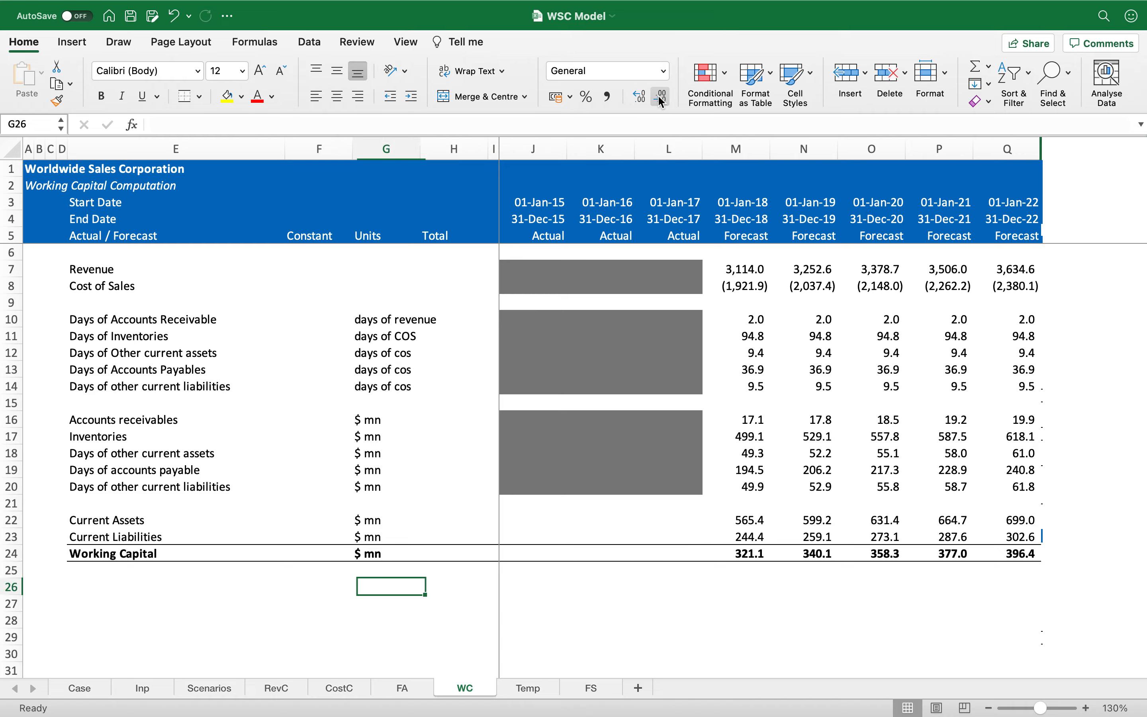
pyautogui.write('Change in ')
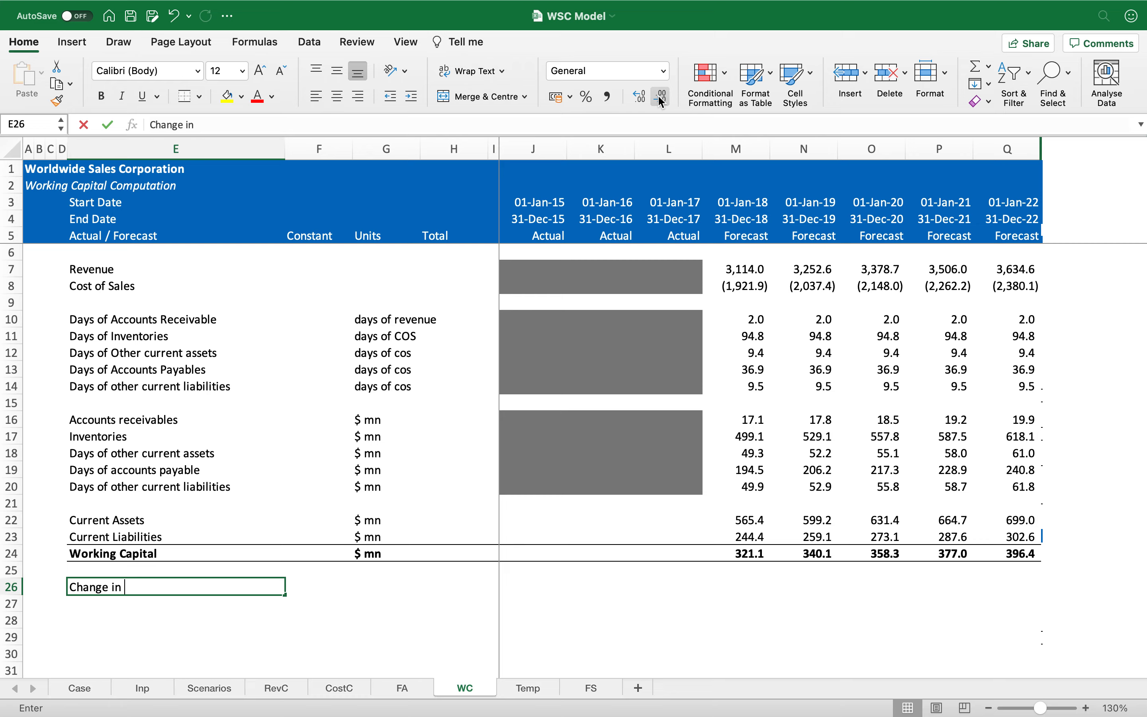
pyautogui.write('working capital')
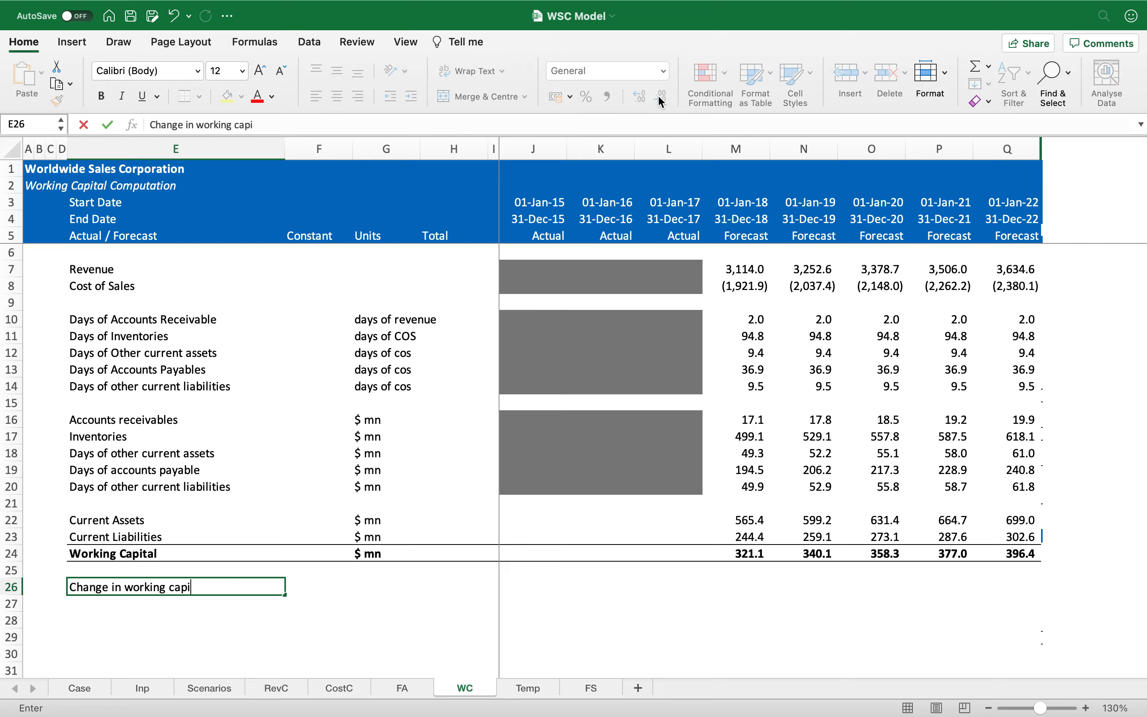
pyautogui.press('Right')
pyautogui.press('Right')
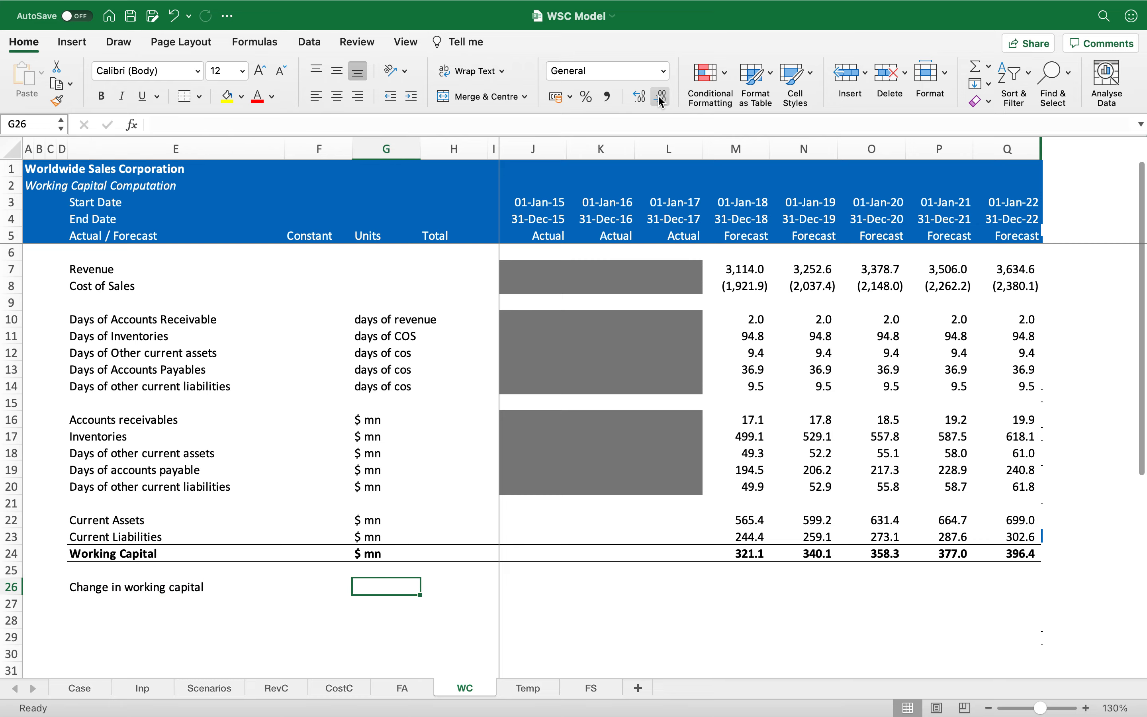
pyautogui.write('$ mn')
pyautogui.press('Return')
pyautogui.press('Up')
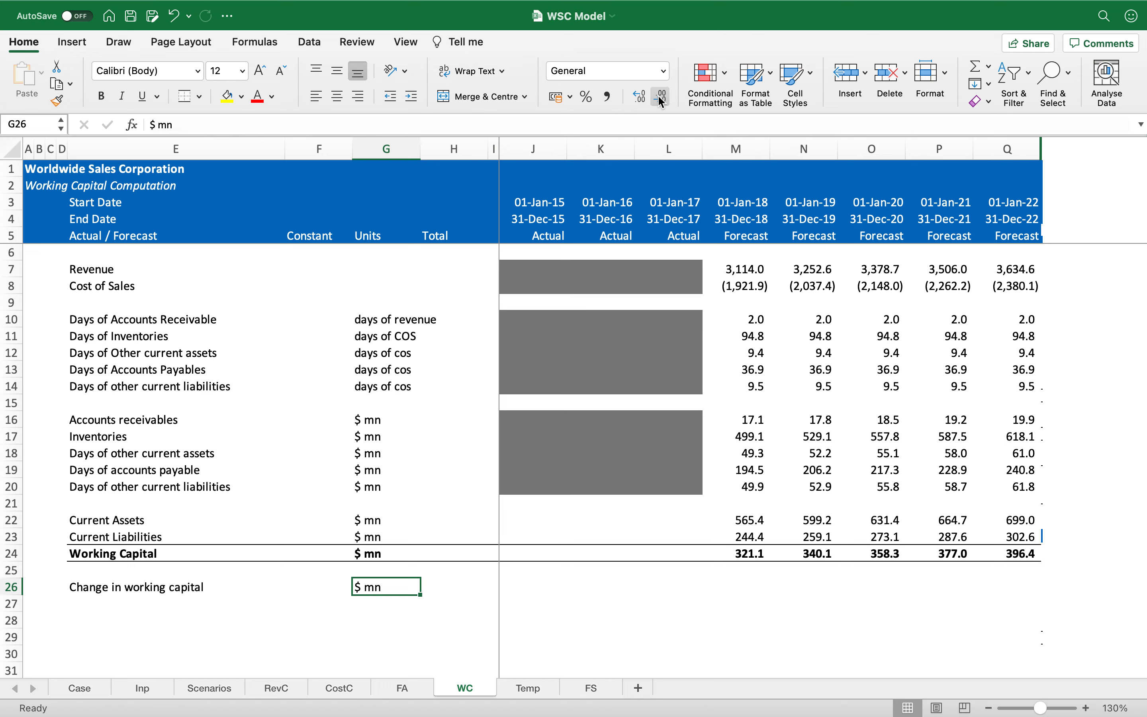
# Calculate the 2018 change in working capital in M26 with =M24-L24.
pyautogui.press('Right')
pyautogui.press('Right')
pyautogui.press('Right')
pyautogui.press('Right')
pyautogui.press('Right')
pyautogui.press('Right')
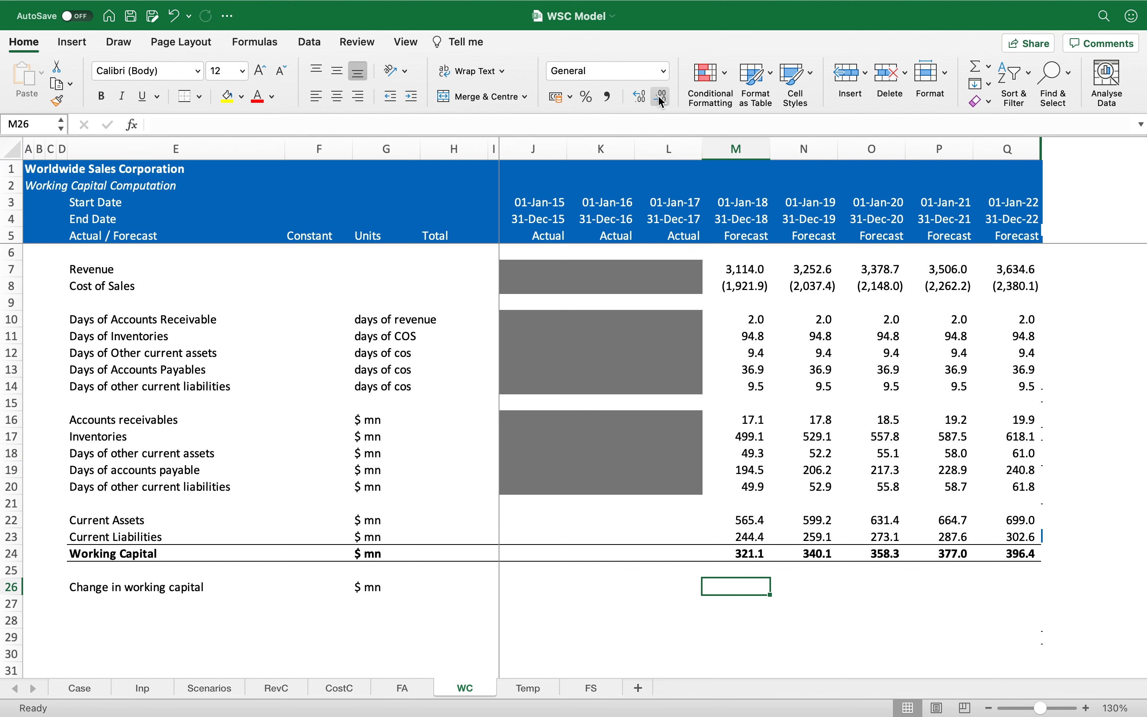
pyautogui.write('=')
pyautogui.press('Up')
pyautogui.press('Up')
pyautogui.write('-')
pyautogui.press('Up')
pyautogui.press('Up')
pyautogui.press('Left')
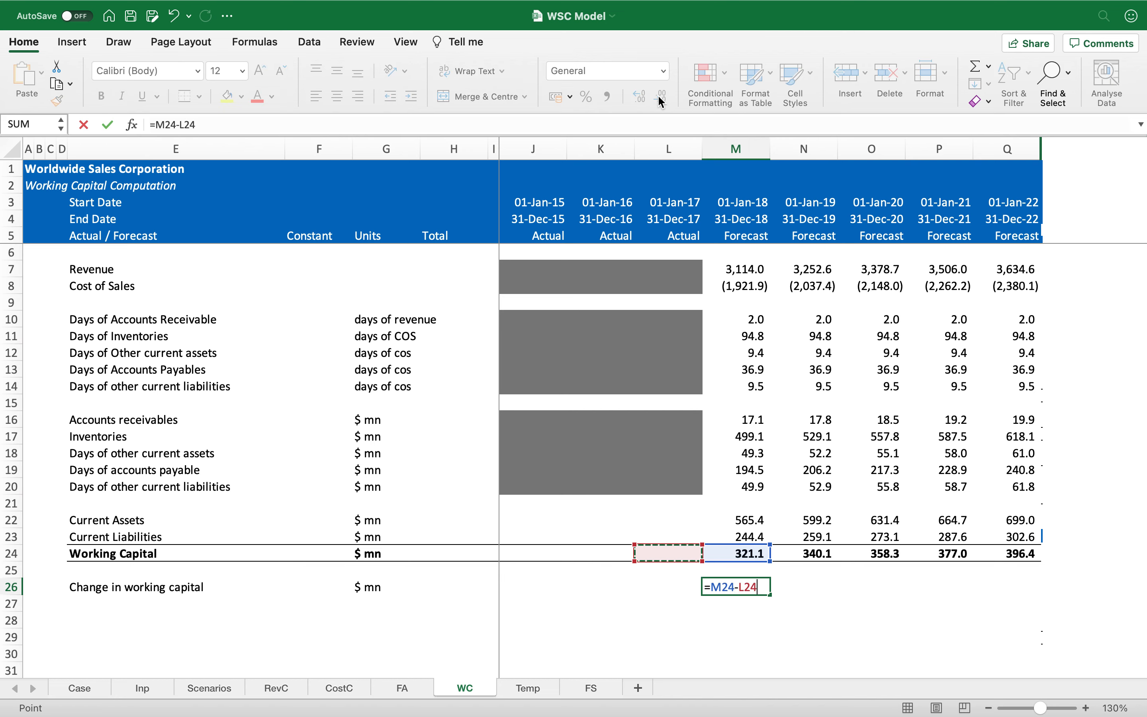
pyautogui.hotkey('ctrl', 'Return')
# Copy the Change in working capital formula from M26 across the forecast years through Q26.
pyautogui.press('super+c')
pyautogui.hotkey('shift', 'Right')
pyautogui.hotkey('shift', 'Right')
pyautogui.hotkey('shift', 'Right')
pyautogui.hotkey('shift', 'Right')
pyautogui.press('Return')
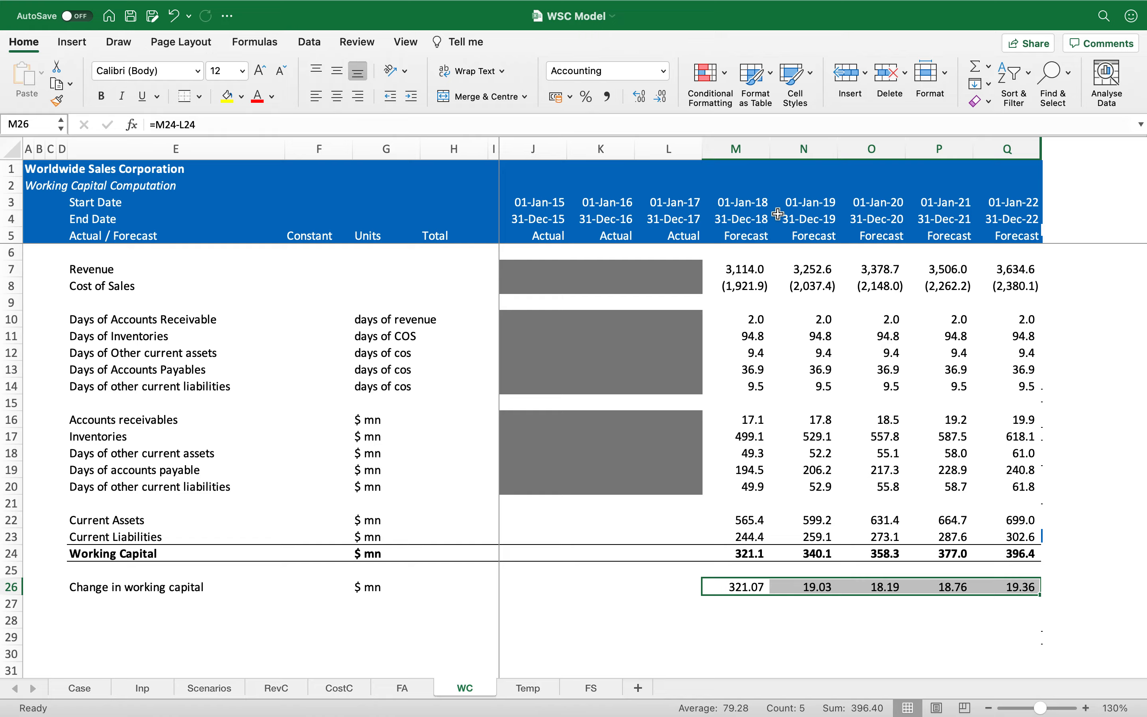
# Calculate the 2017 actual current assets in L22 of the WC sheet with =SUM(FS!L65:L67).
pyautogui.click(742, 600)
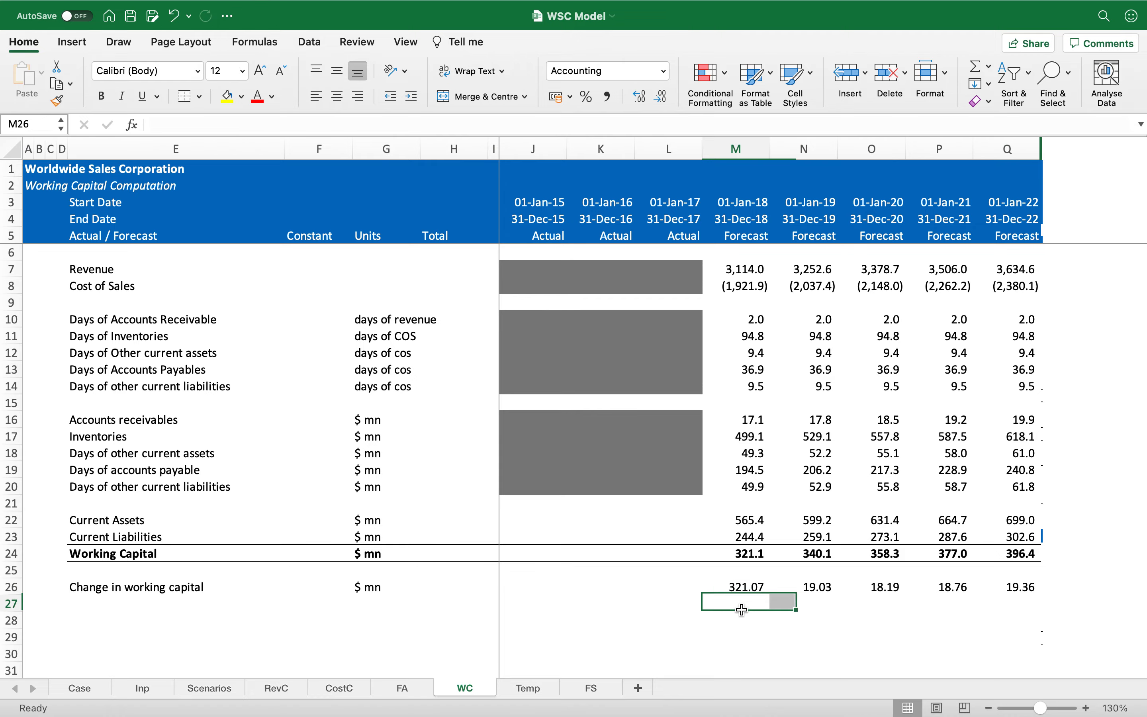
pyautogui.click(741, 588)
pyautogui.moveTo(683, 523); pyautogui.dragTo(682, 549)
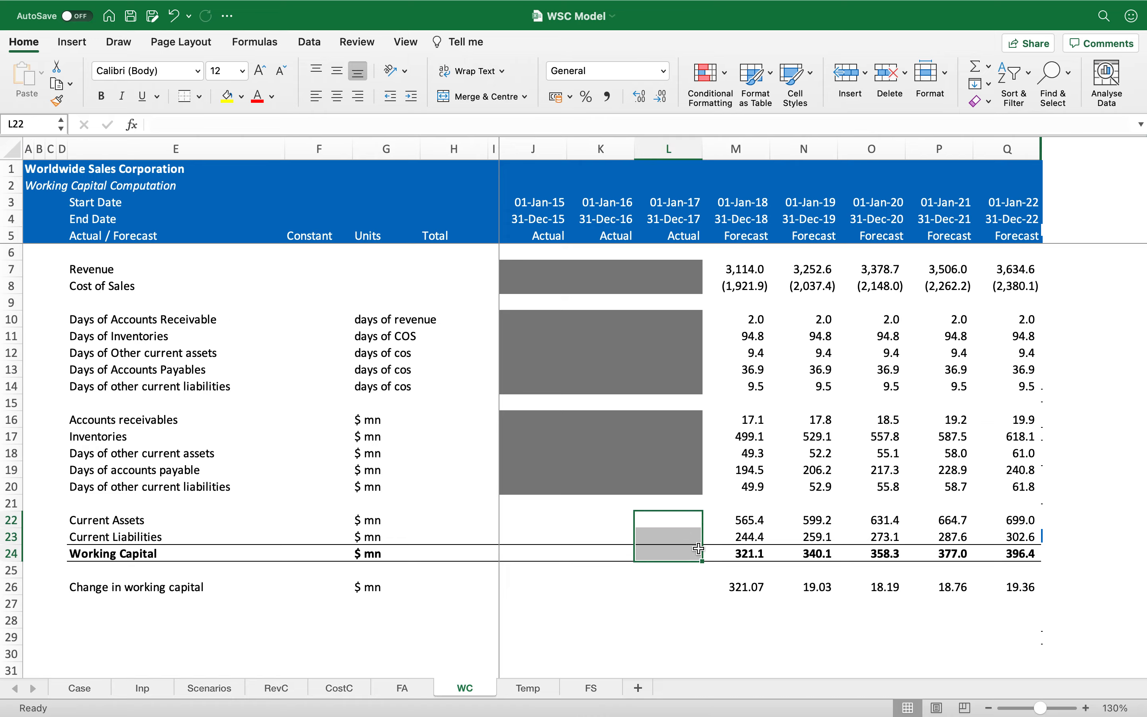
pyautogui.click(720, 542)
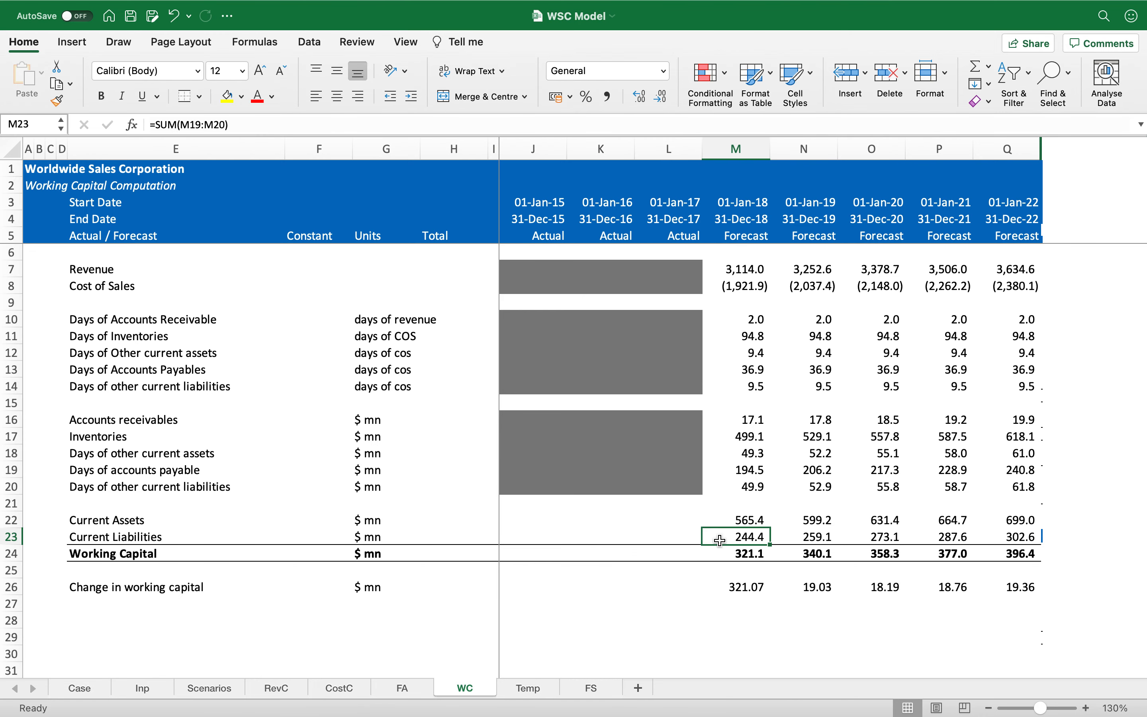
pyautogui.click(686, 521)
pyautogui.write('=su')
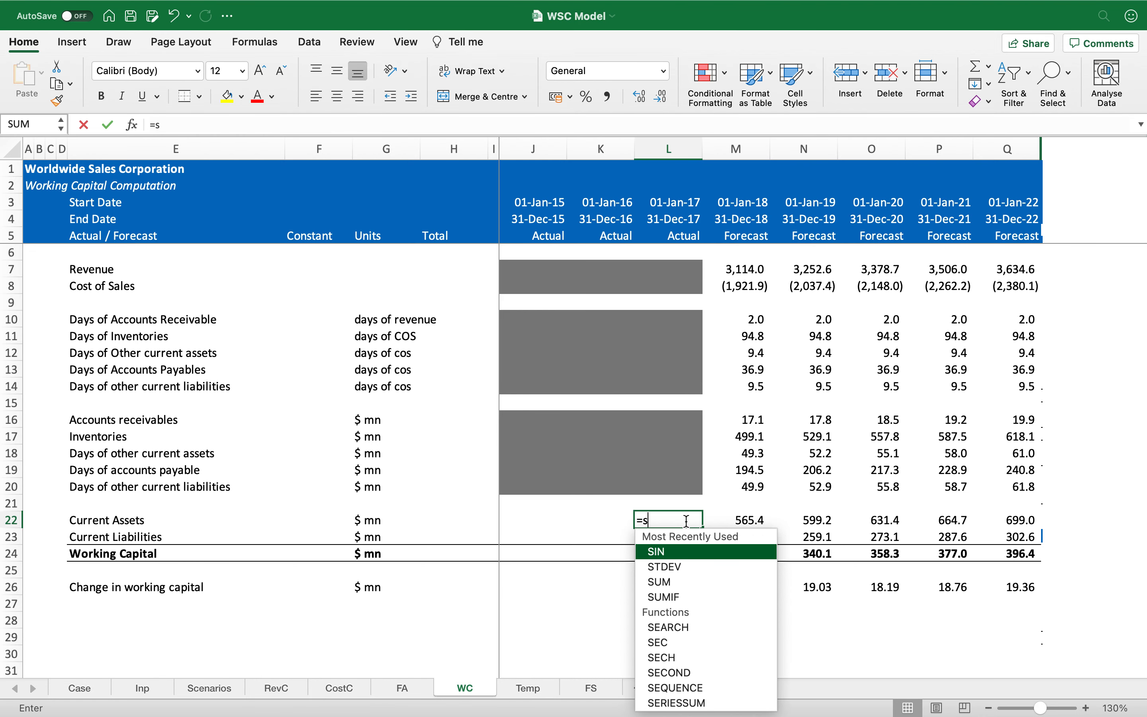
pyautogui.press('Tab')
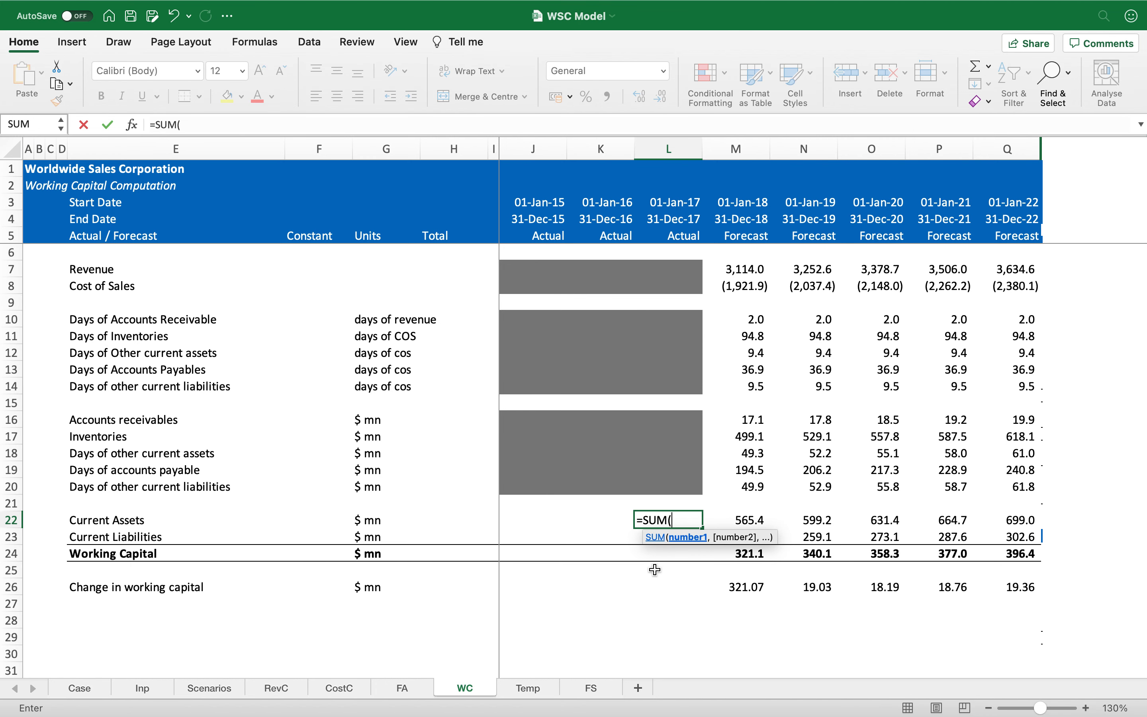
pyautogui.click(603, 685)
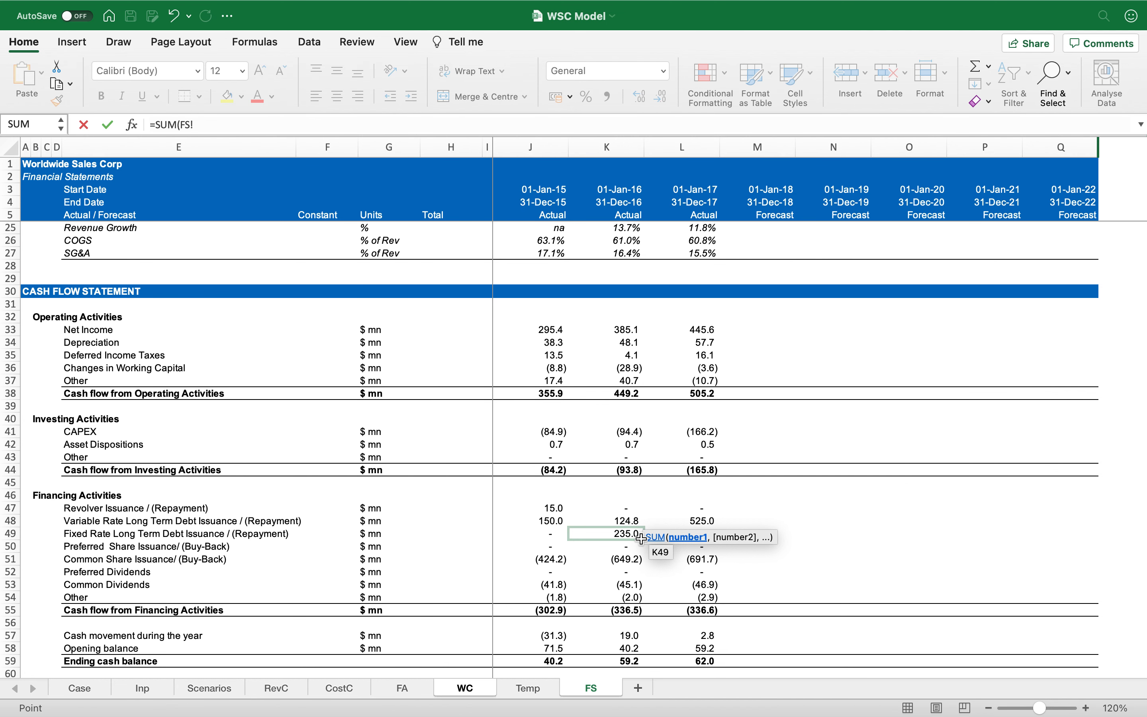
pyautogui.scroll(2, 642, 503)
pyautogui.scroll(-8, 641, 492)
pyautogui.scroll(-3, 642, 492)
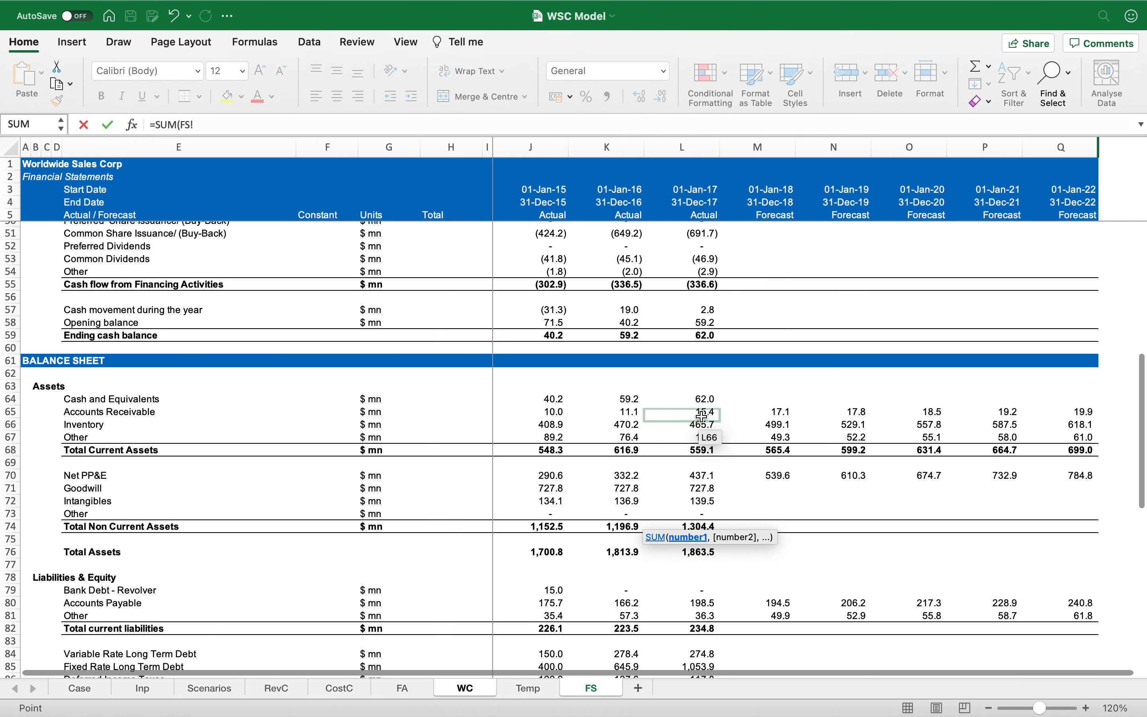
pyautogui.moveTo(702, 416); pyautogui.dragTo(703, 430)
pyautogui.write(')')
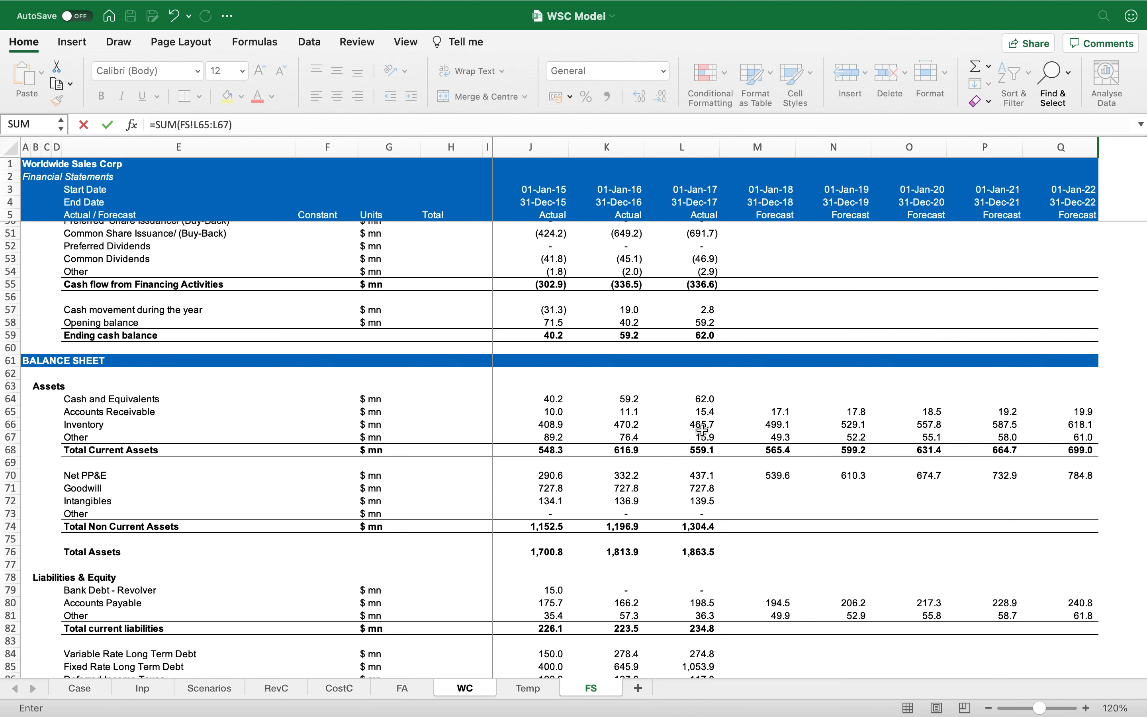
pyautogui.press('Return')
# Calculate the 2017 actual current liabilities in L23 with =SUM(FS!L80:L81).
pyautogui.write('=SUM(')
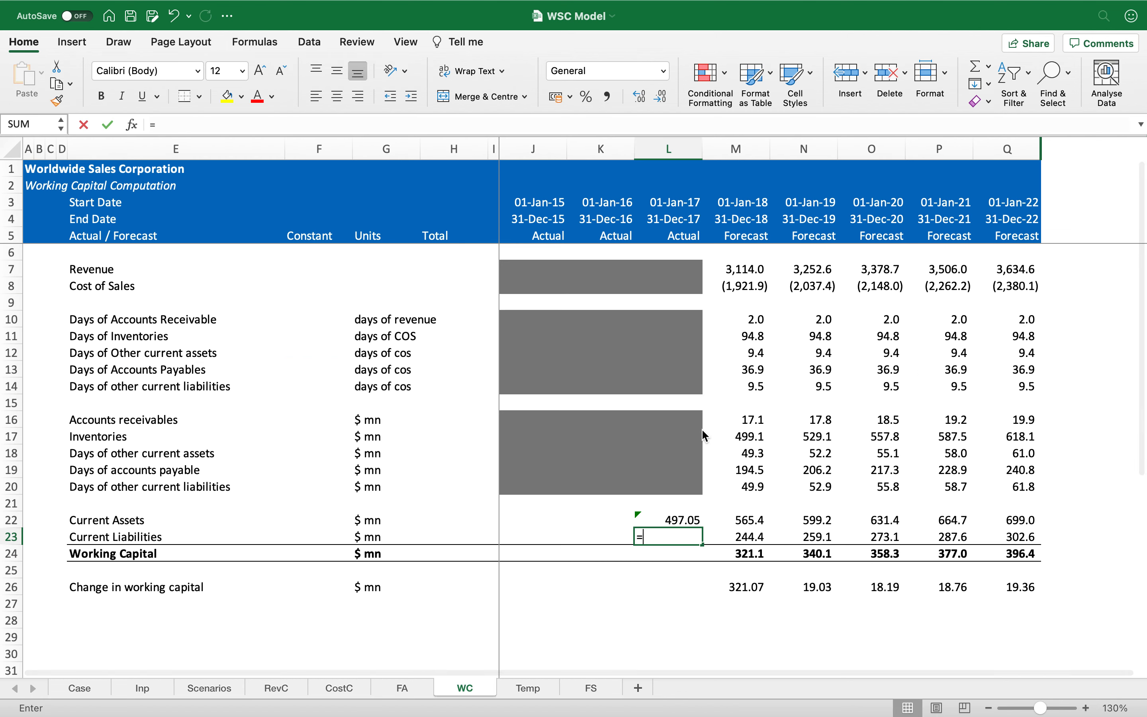
pyautogui.click(591, 688)
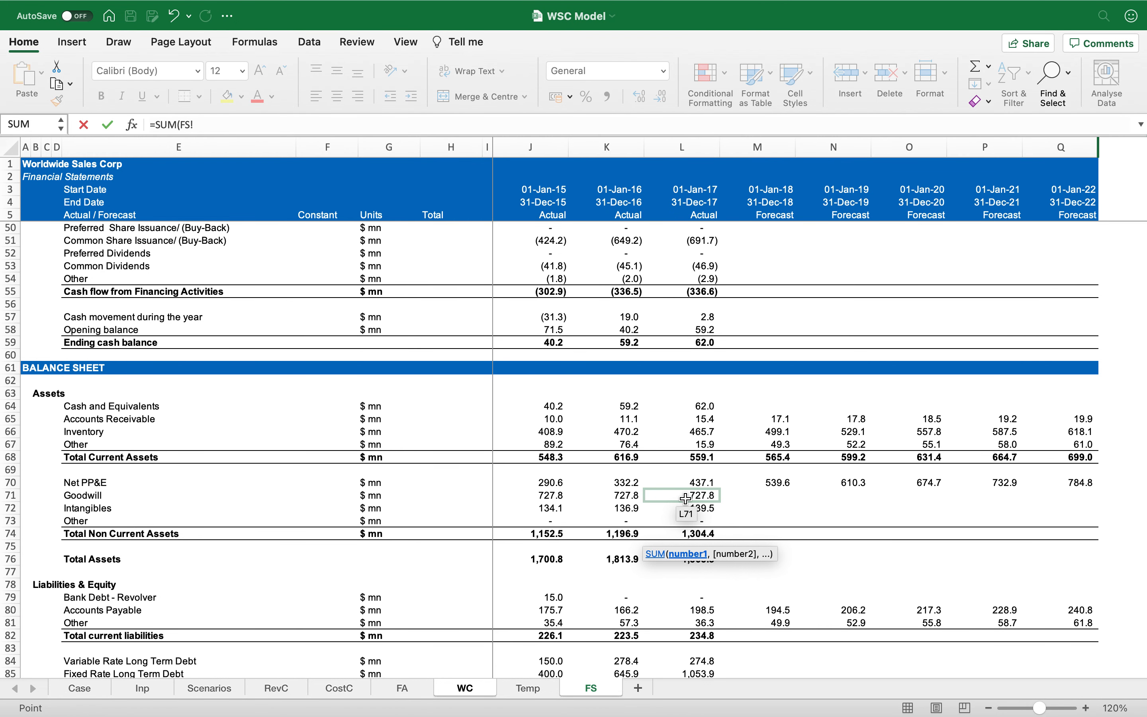
pyautogui.scroll(-4, 686, 499)
pyautogui.click(693, 458)
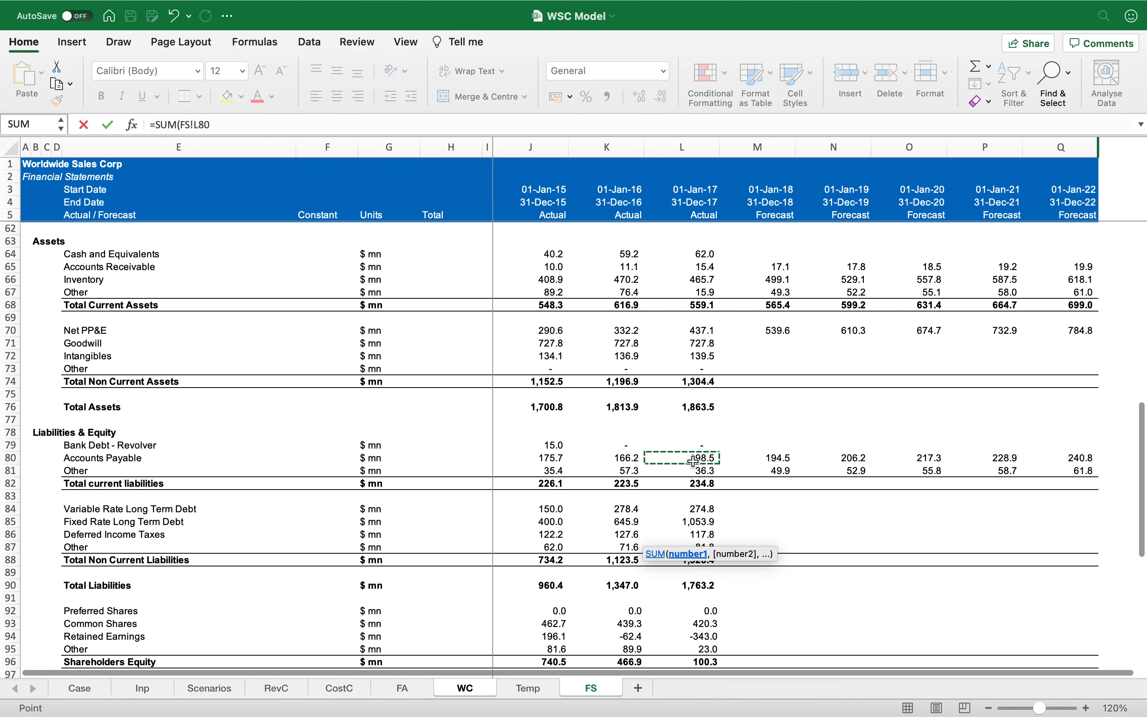
pyautogui.moveTo(693, 461); pyautogui.dragTo(693, 467)
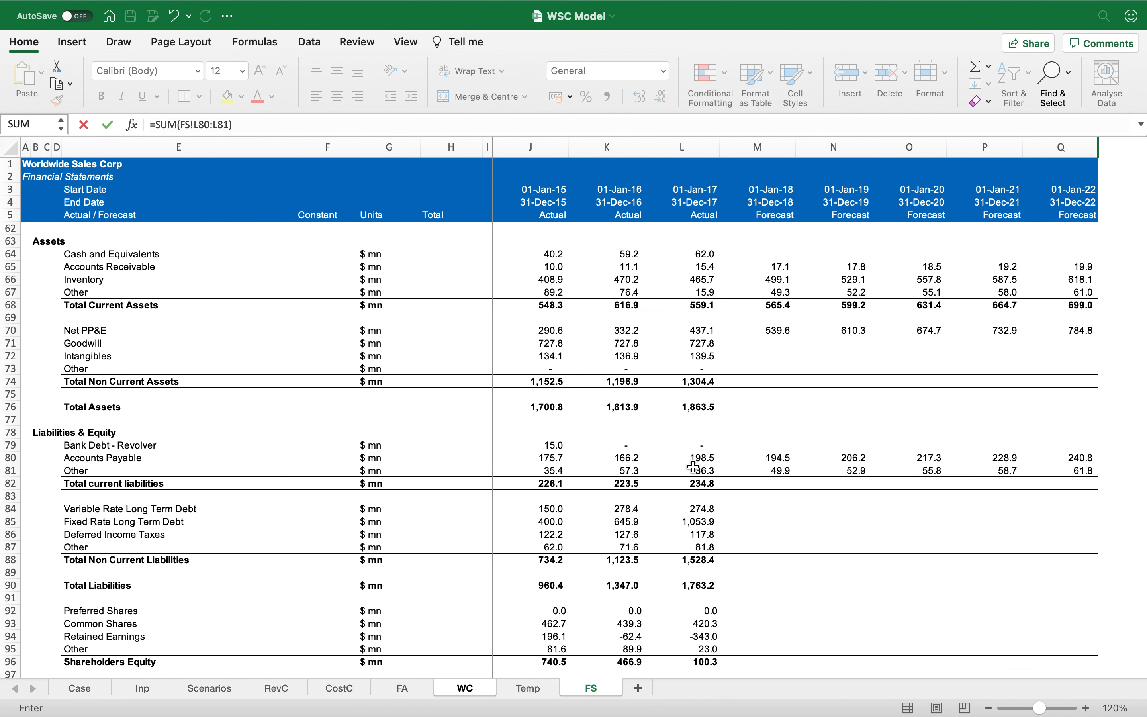
pyautogui.press('Return')
# Copy the Working Capital formula from M24 back to the 2017 actual cell L24.
pyautogui.press('Right')
pyautogui.press('super+c')
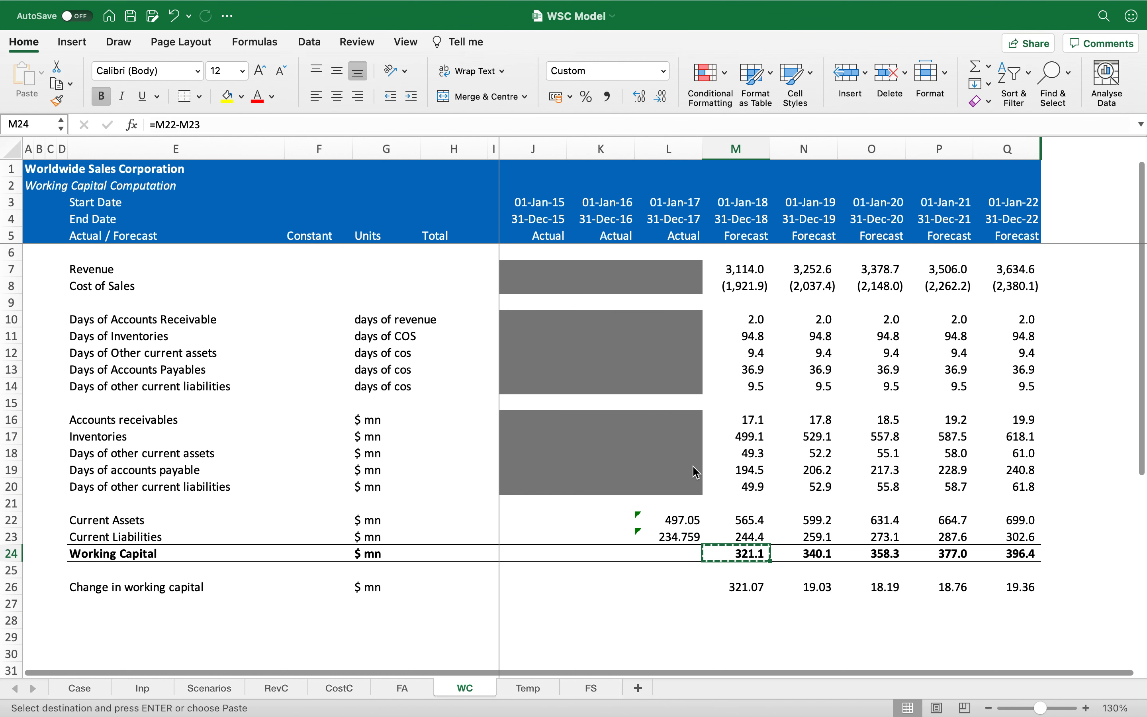
pyautogui.press('Left')
pyautogui.press('Return')
# Copy the grey shaded cell K20 into the 2015 and 2016 current assets and liabilities cells J22:K23.
pyautogui.press('Up')
pyautogui.press('Up')
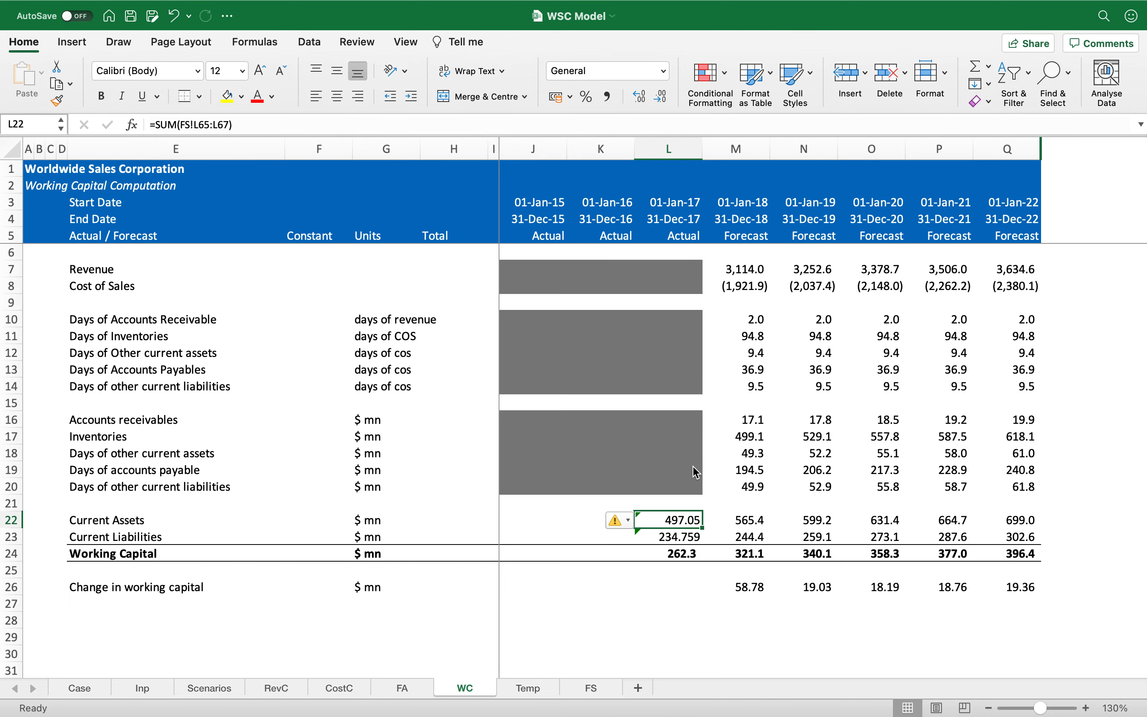
pyautogui.press('Left')
pyautogui.press('Up')
pyautogui.press('Up')
pyautogui.press('super+c')
pyautogui.press('Down')
pyautogui.press('Down')
pyautogui.hotkey('shift', 'Down')
pyautogui.hotkey('shift', 'Left')
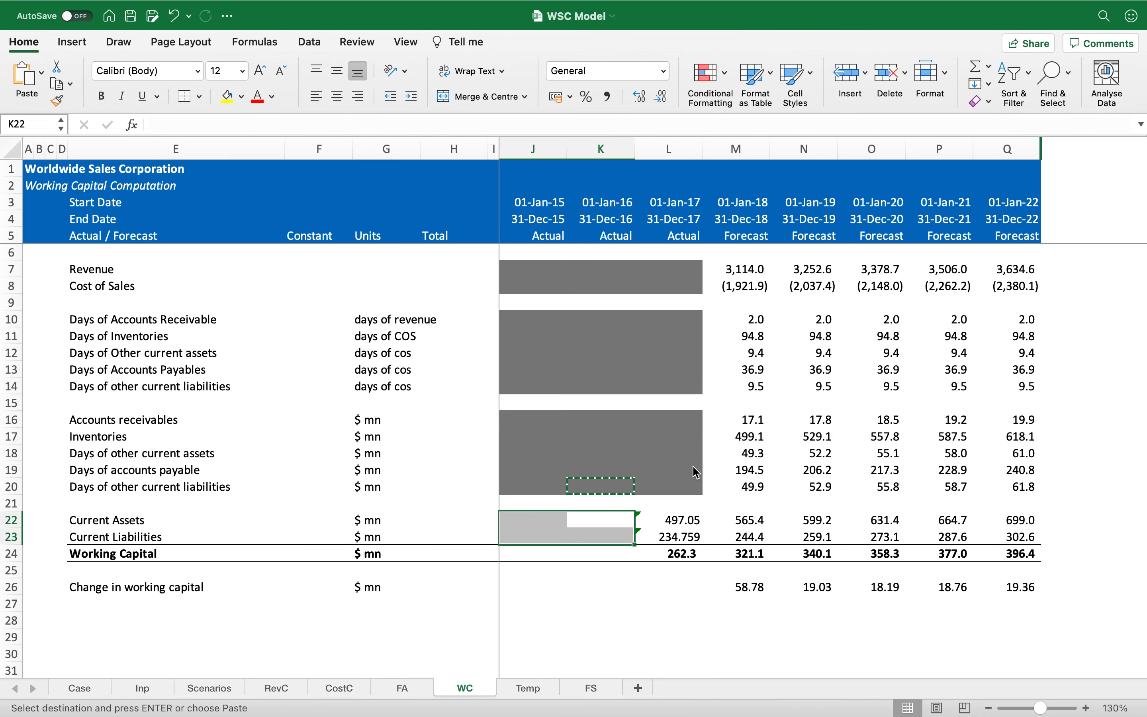
pyautogui.press('Return')
# Copy the Working Capital formula from L24 to the 2015 and 2016 cells J24:K24.
pyautogui.press('Down')
pyautogui.press('Down')
pyautogui.press('Right')
pyautogui.press('super+c')
pyautogui.press('Left')
pyautogui.hotkey('shift', 'Left')
pyautogui.hotkey('shift', 'Left')
pyautogui.press('Return')
# Copy the grey shaded cell J22 into the actual-year cells J26:L26 of the Change in working capital row.
pyautogui.press('Down')
pyautogui.press('Down')
pyautogui.press('Right')
pyautogui.press('Up')
pyautogui.press('Up')
pyautogui.press('Up')
pyautogui.press('Up')
pyautogui.press('super+c')
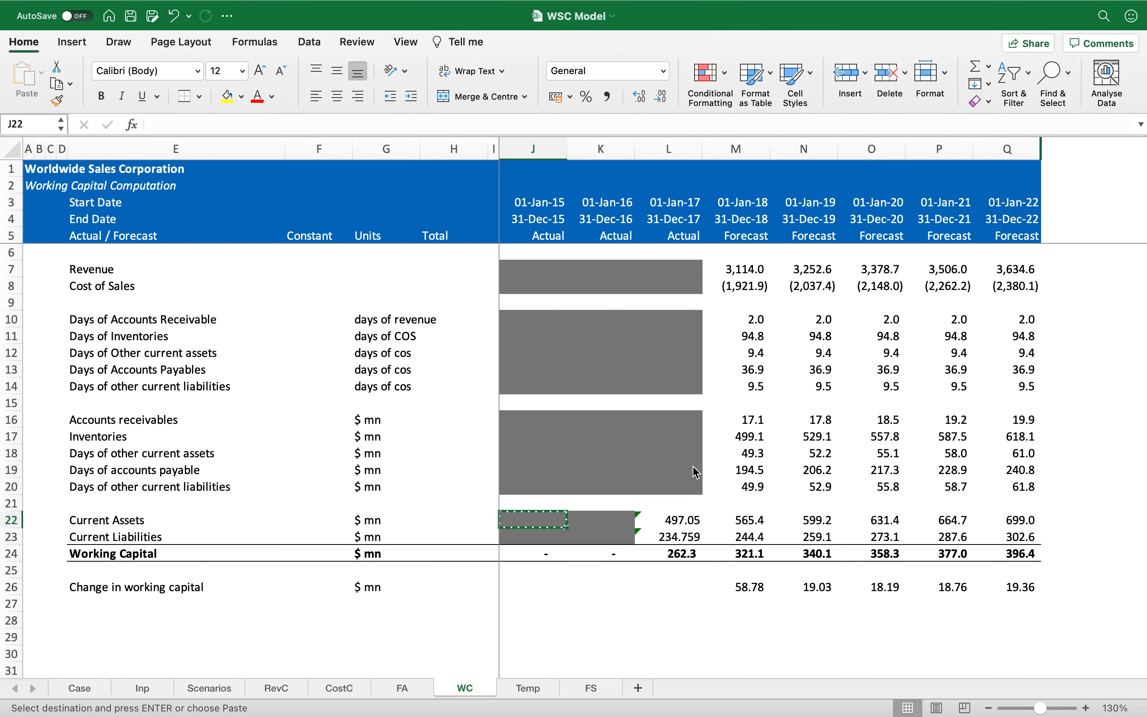
pyautogui.press('Down')
pyautogui.press('Down')
pyautogui.press('Down')
pyautogui.press('Down')
pyautogui.hotkey('shift', 'Right')
pyautogui.hotkey('shift', 'Right')
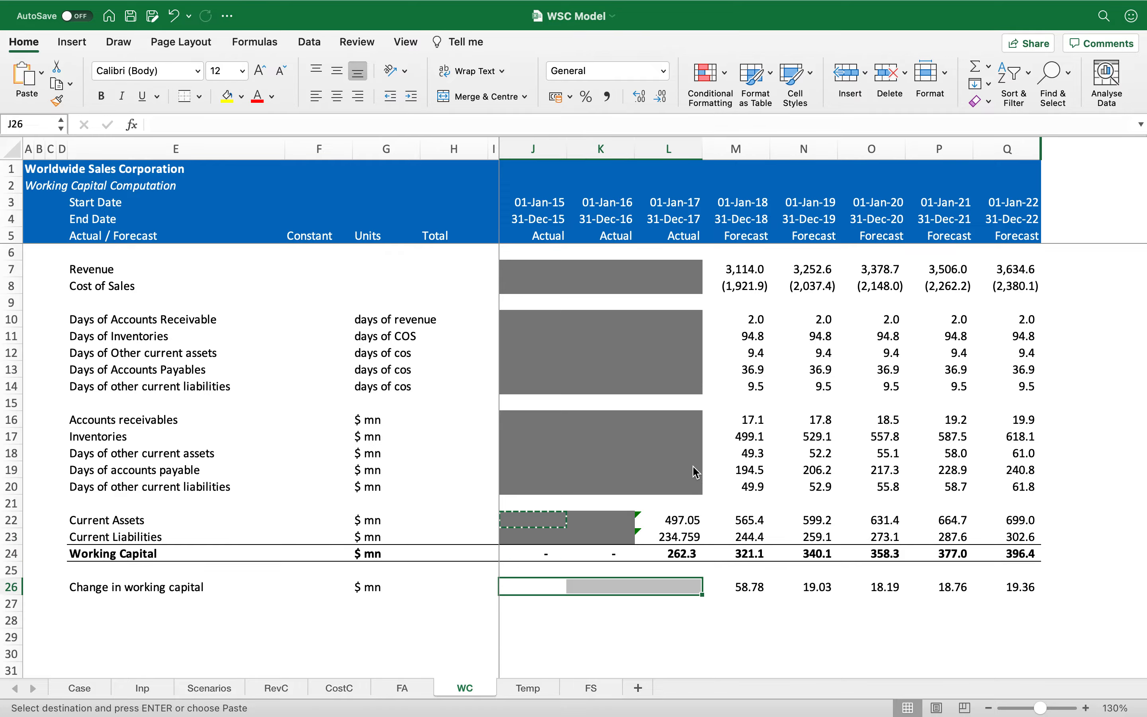
pyautogui.press('Return')
pyautogui.press('Down')
pyautogui.press('Down')
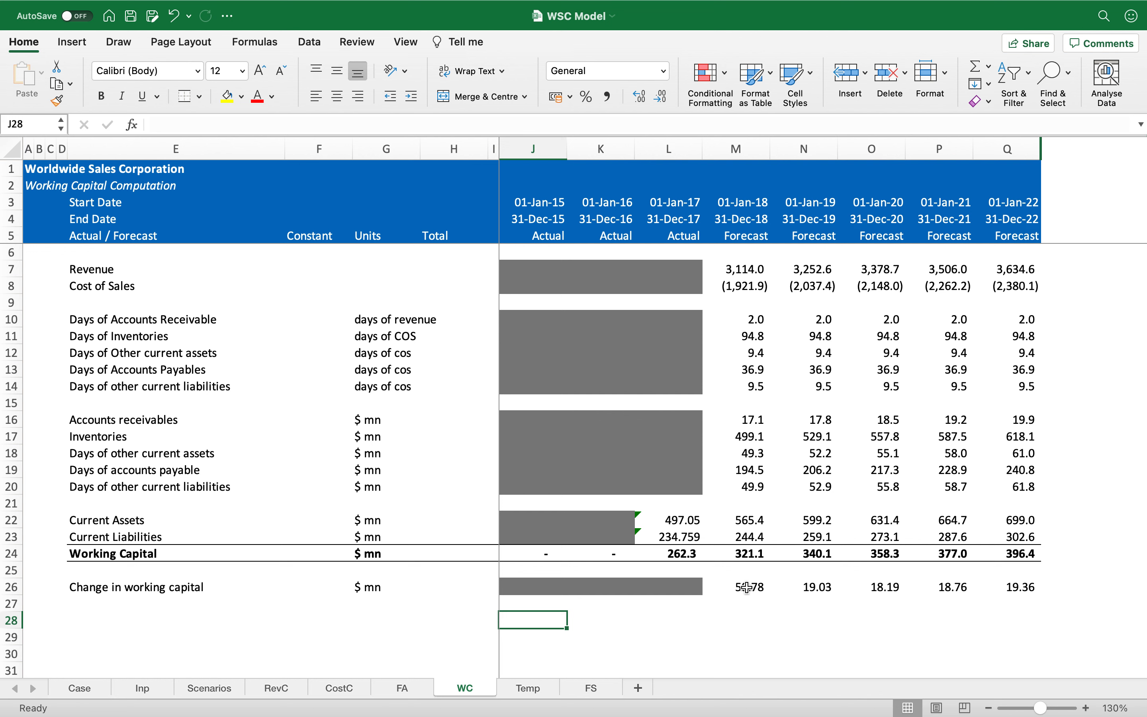
# Link 2018 Changes in Working Capital in M36 of the FS cash flow statement to the WC sheet with =-WC!M26.
pyautogui.moveTo(747, 587); pyautogui.dragTo(982, 585)
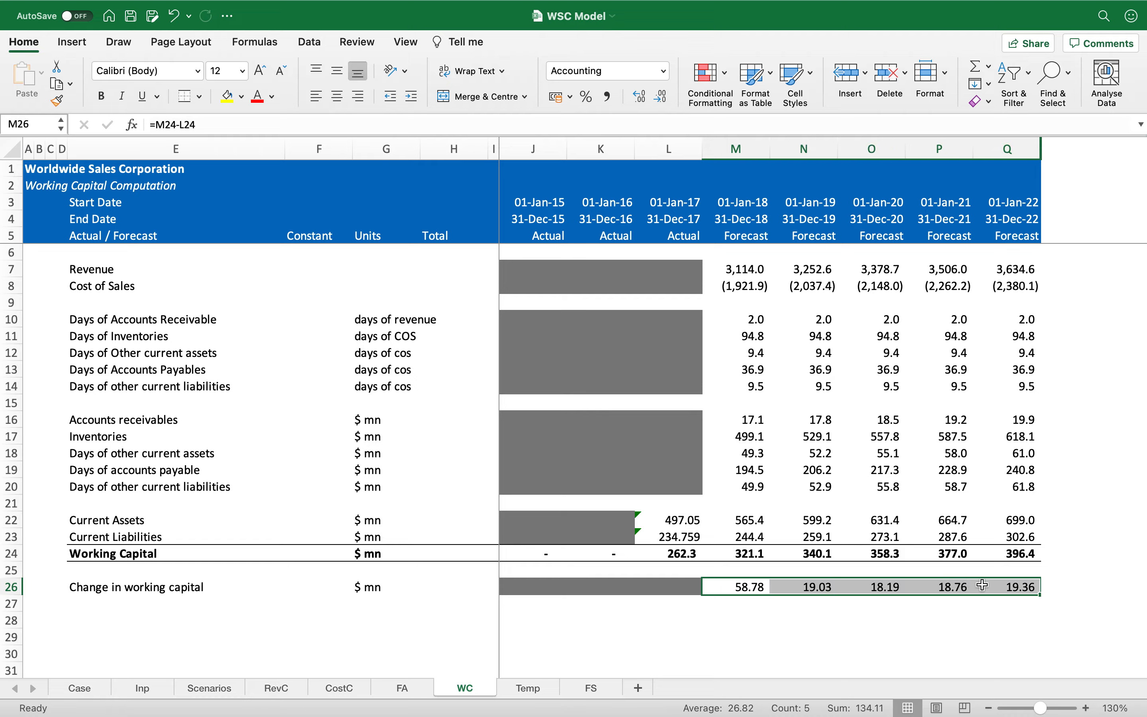
pyautogui.click(753, 607)
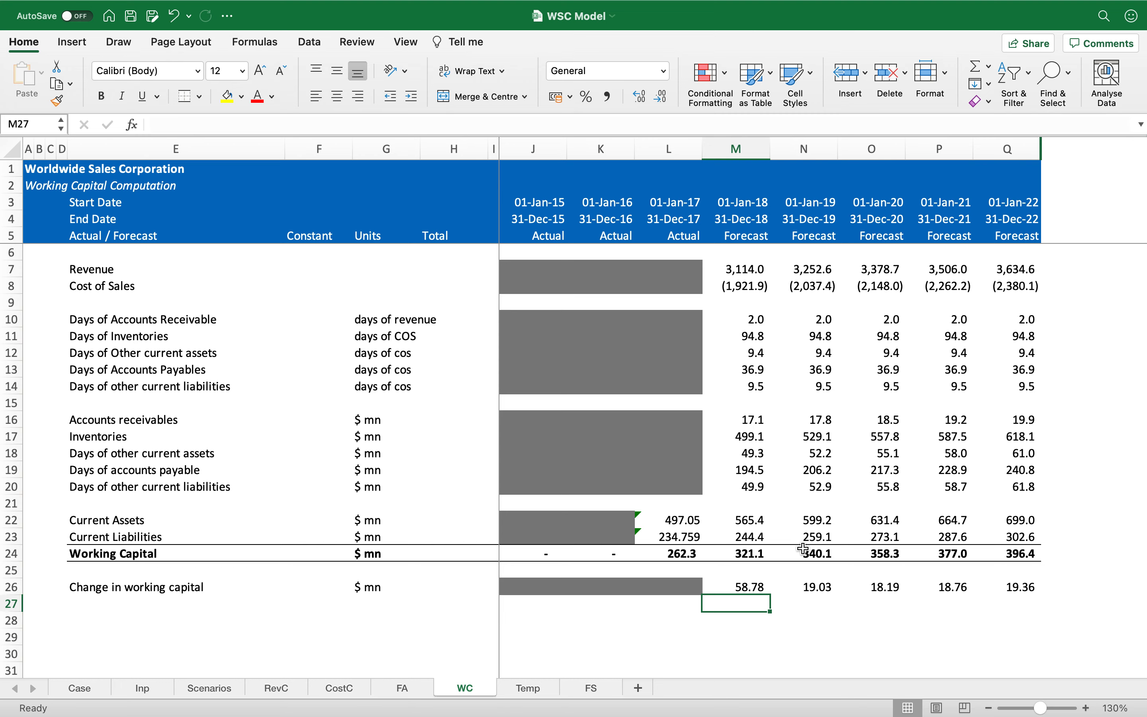
pyautogui.click(752, 585)
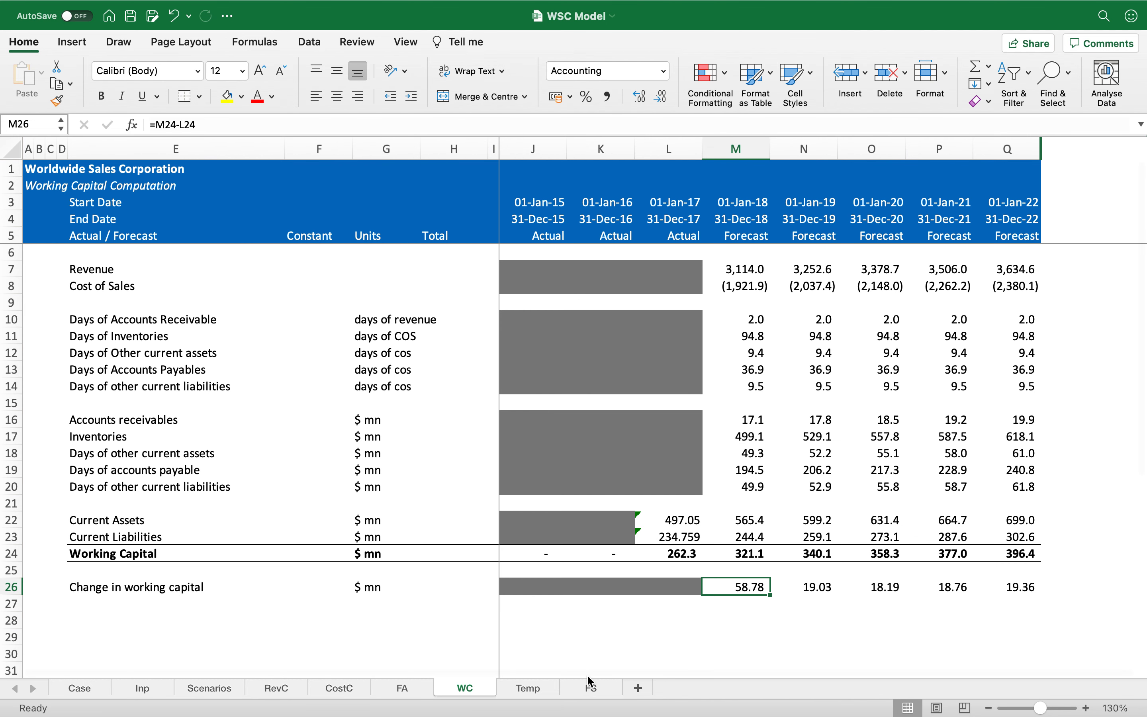
pyautogui.click(592, 687)
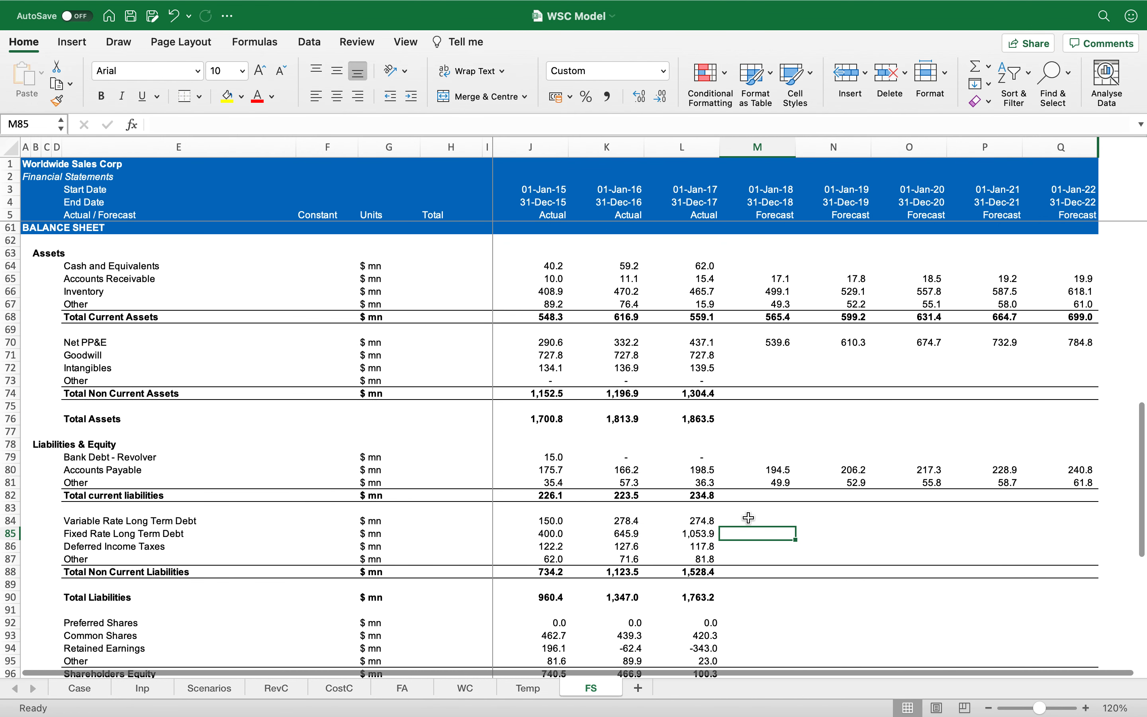
pyautogui.scroll(7, 746, 515)
pyautogui.scroll(5, 749, 518)
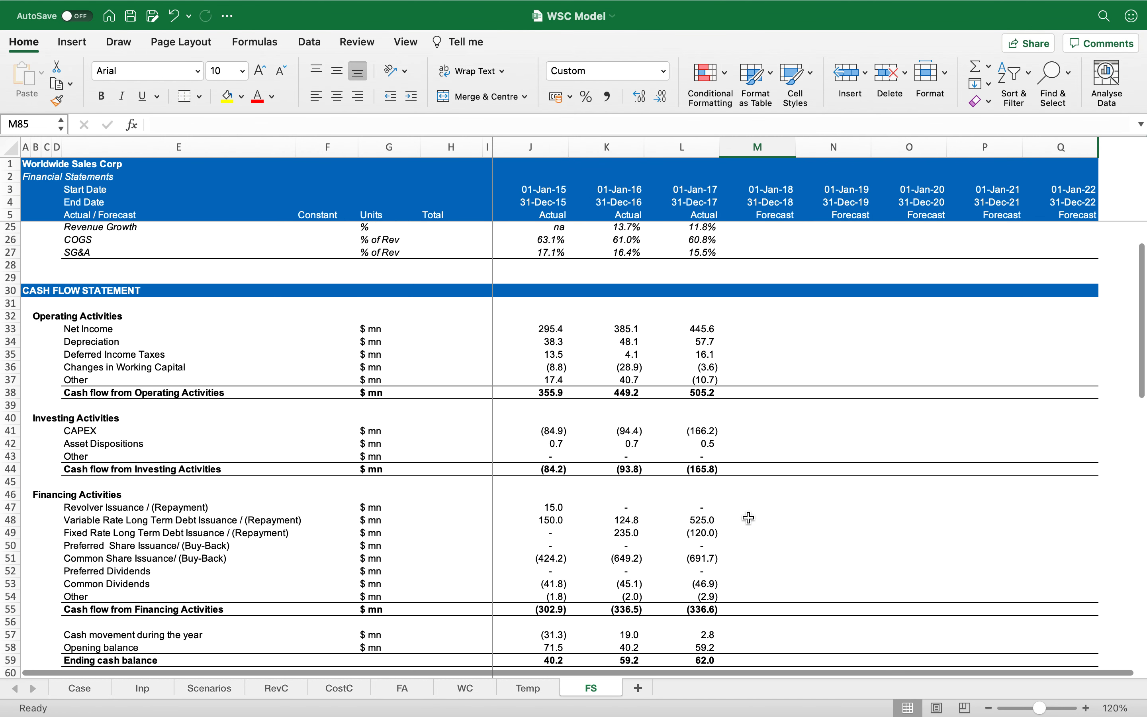
pyautogui.click(742, 369)
pyautogui.write('=-')
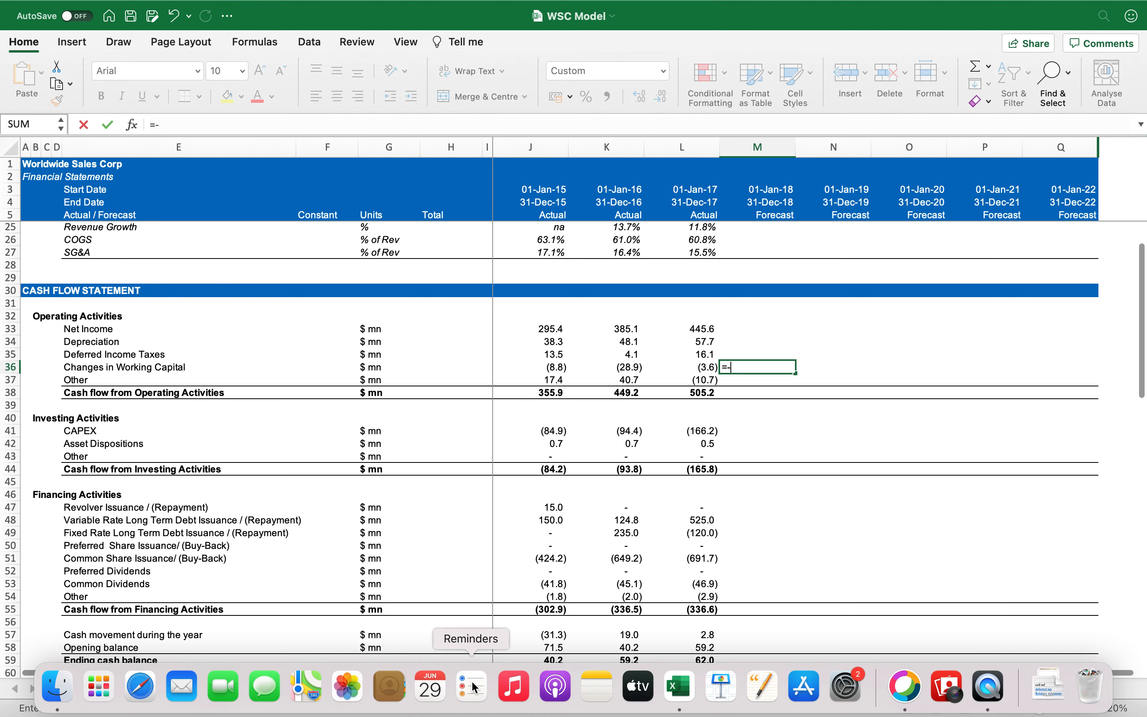
pyautogui.click(467, 687)
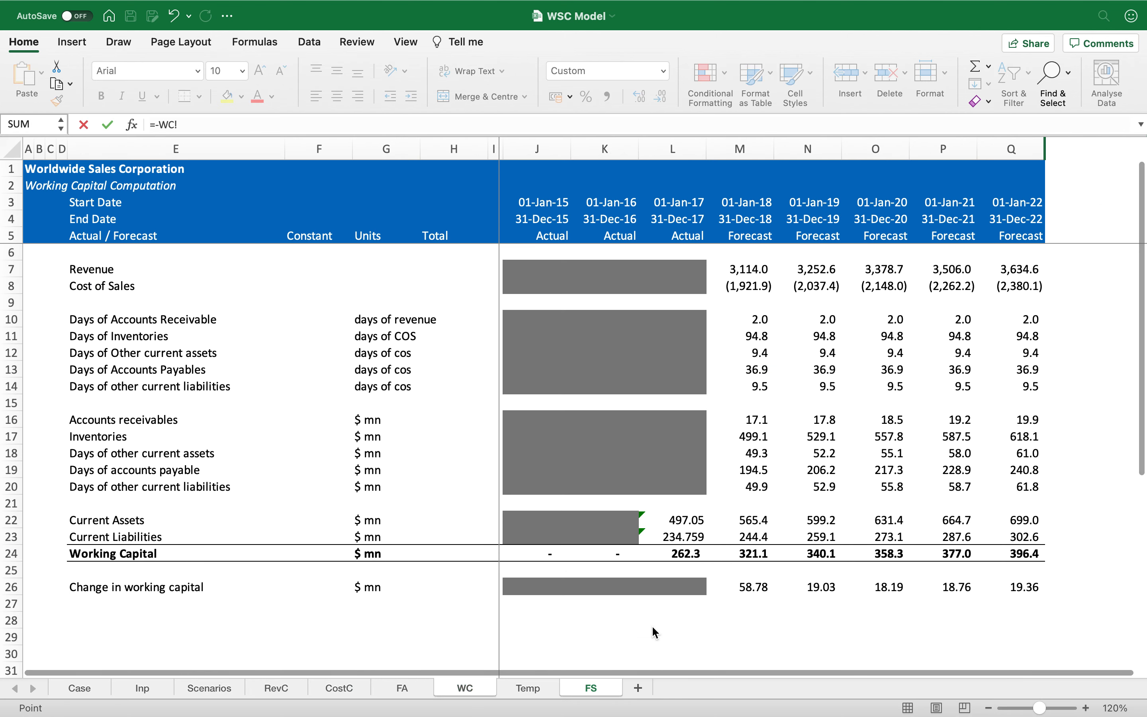
pyautogui.click(742, 588)
pyautogui.press('Return')
# Copy the Changes in Working Capital formula from M36 across the forecast years through Q36.
pyautogui.press('cmd+c')
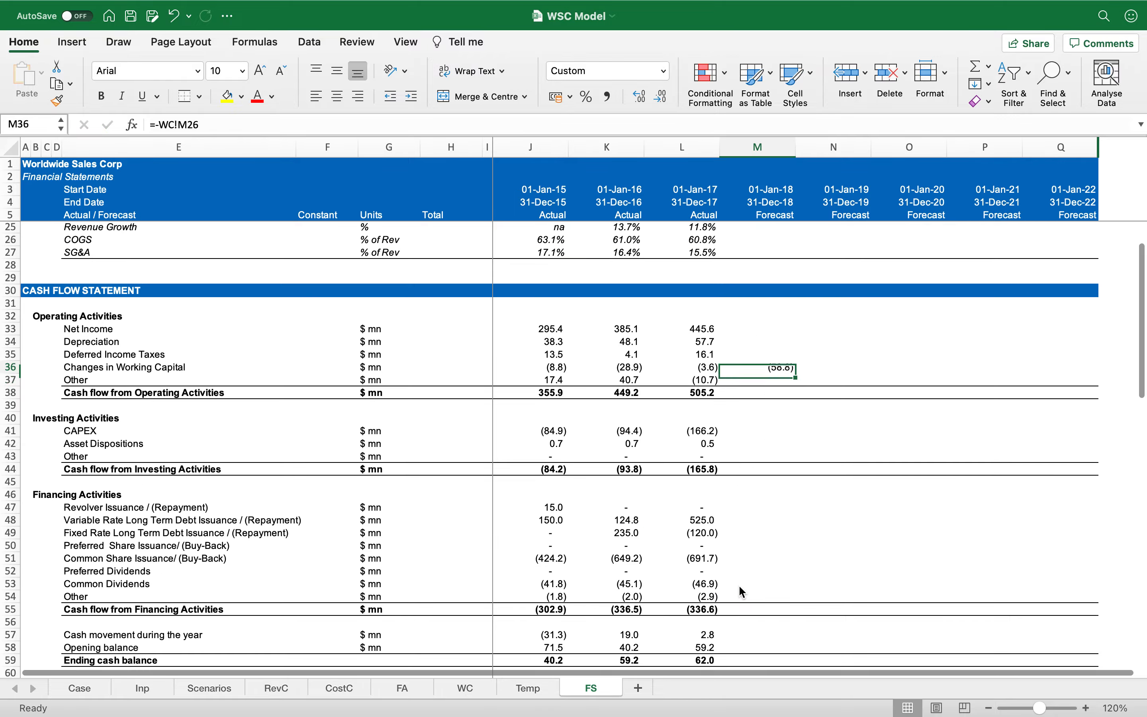
pyautogui.hotkey('shift', 'Right')
pyautogui.hotkey('shift', 'Right')
pyautogui.hotkey('shift', 'Right')
pyautogui.hotkey('shift', 'Right')
pyautogui.press('Return')
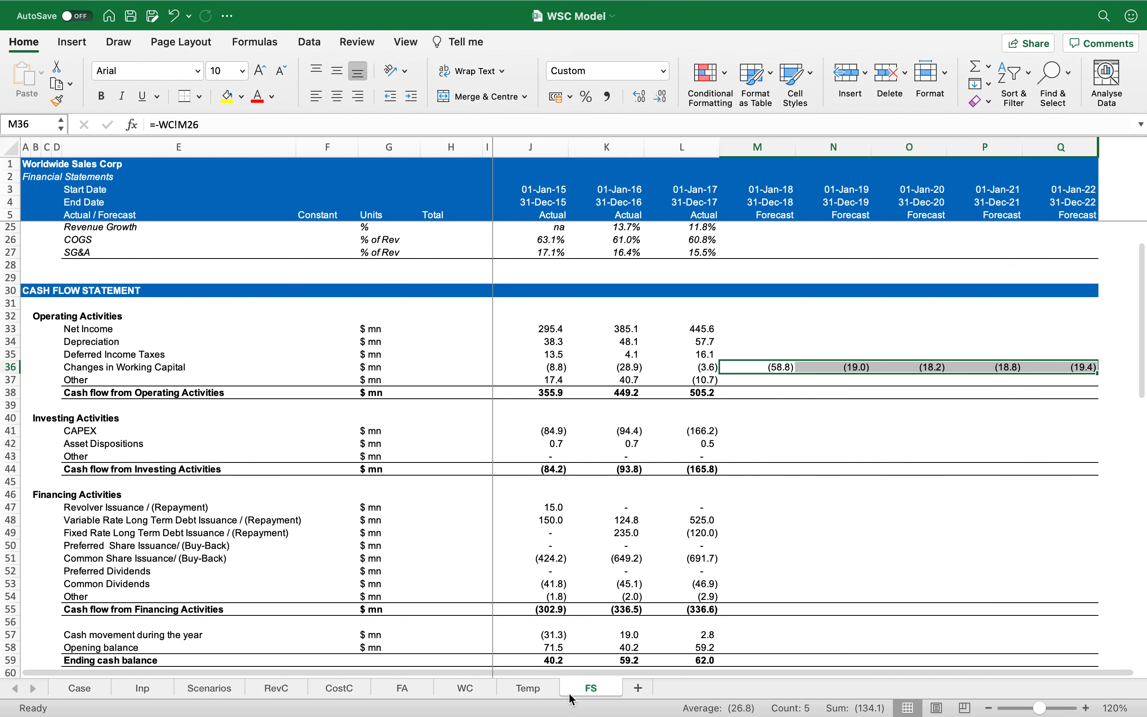
# Review the income statement on the FS sheet and the income tax, debt and equity assumptions on the Case sheet.
pyautogui.click(465, 688)
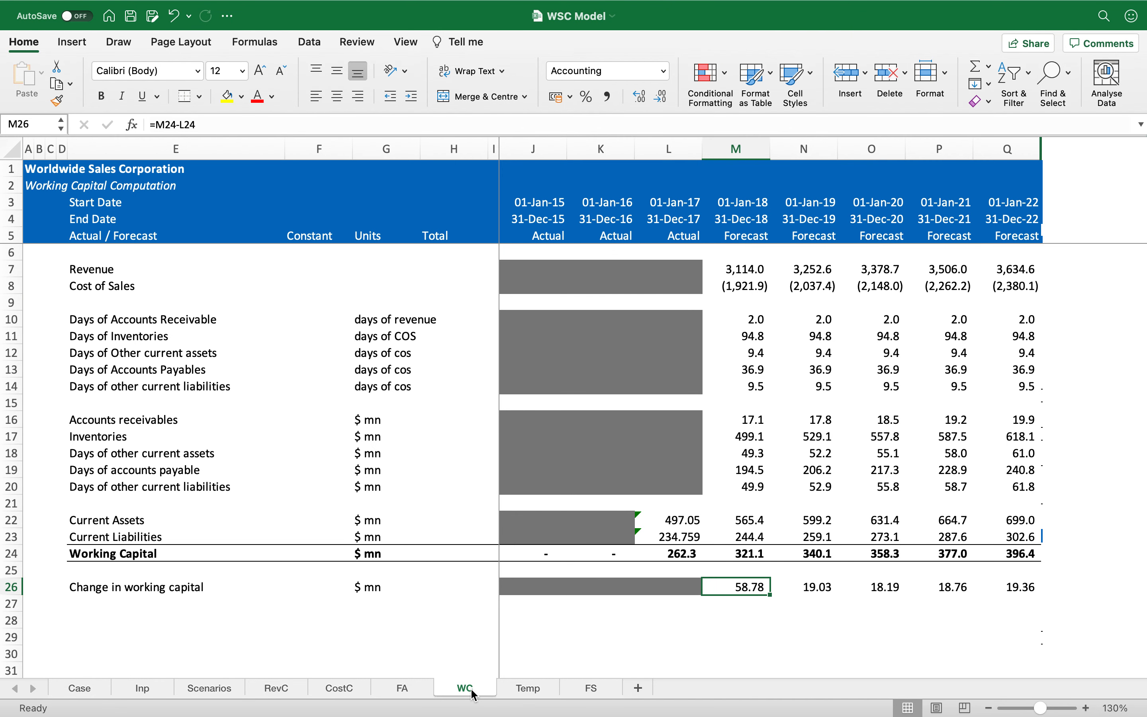
pyautogui.click(594, 693)
pyautogui.click(773, 323)
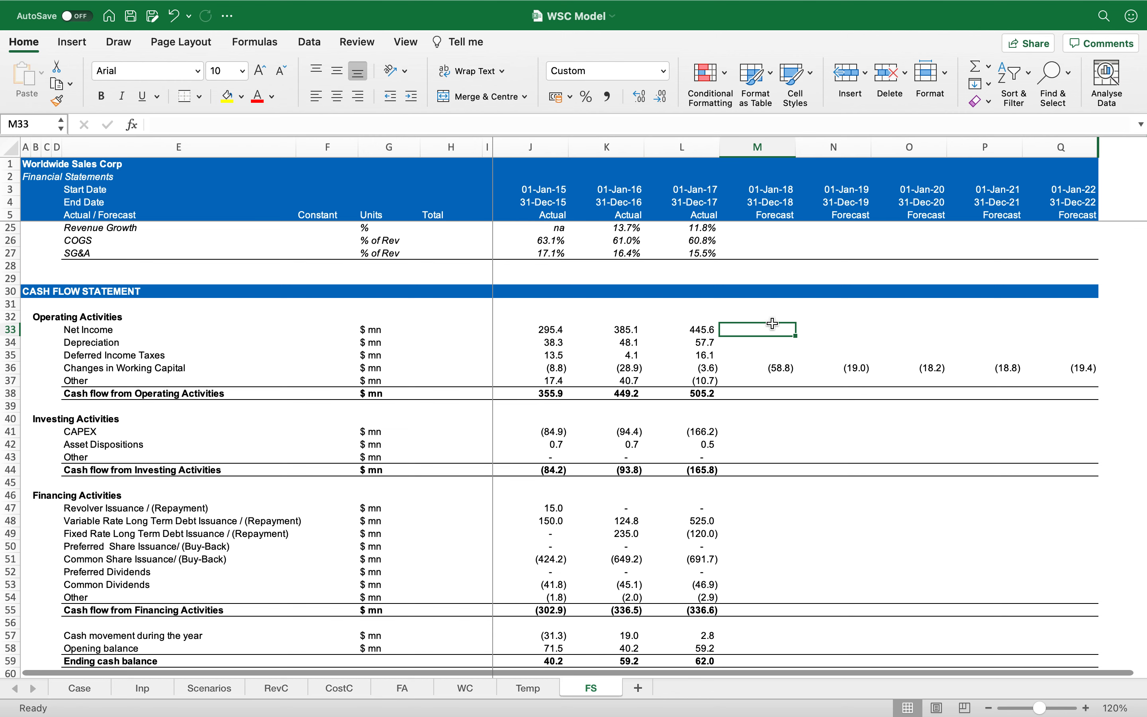
pyautogui.scroll(6, 773, 323)
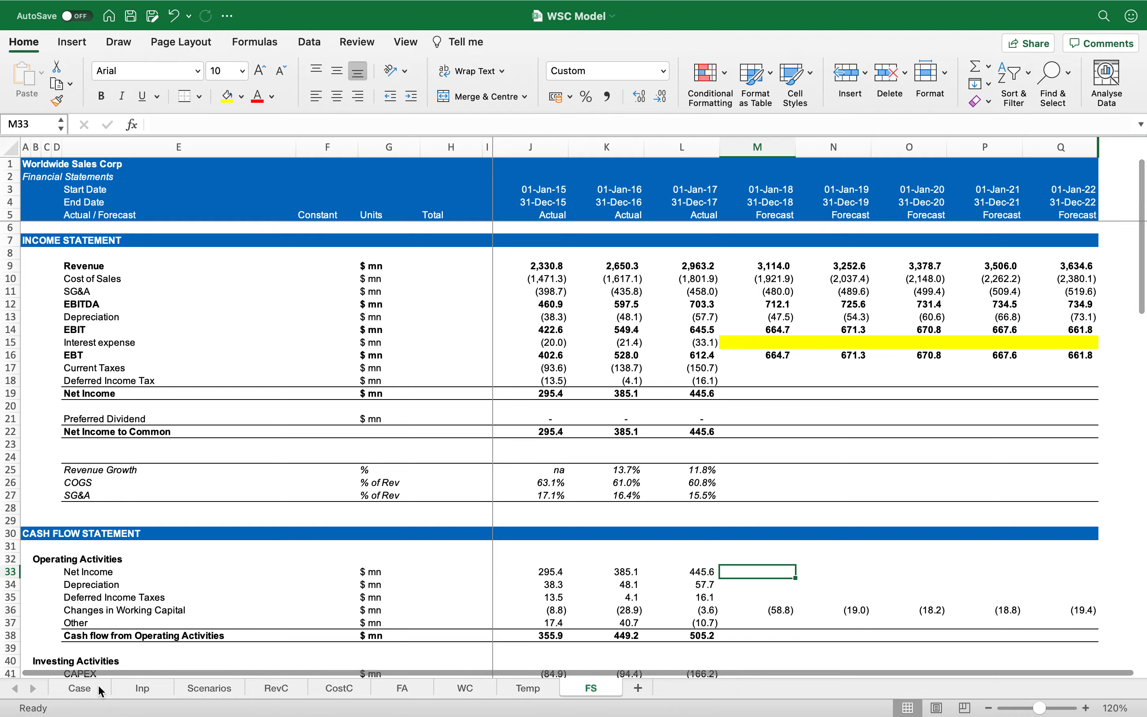
pyautogui.click(80, 688)
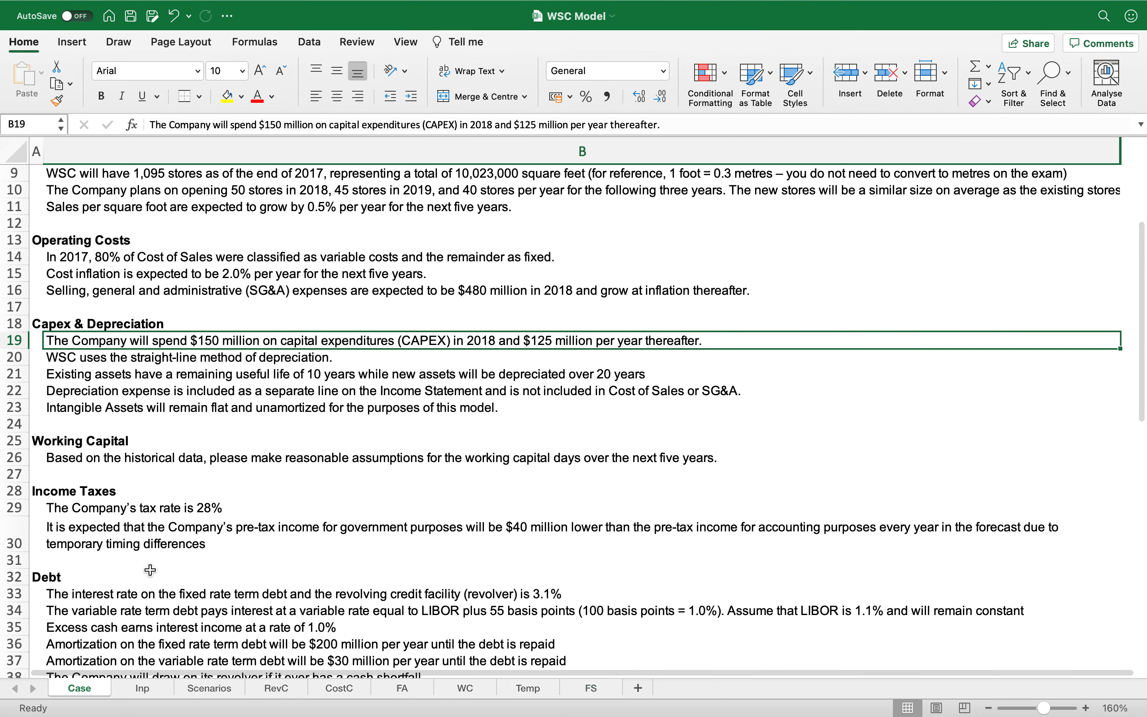
pyautogui.scroll(-5, 196, 460)
pyautogui.scroll(-3, 195, 460)
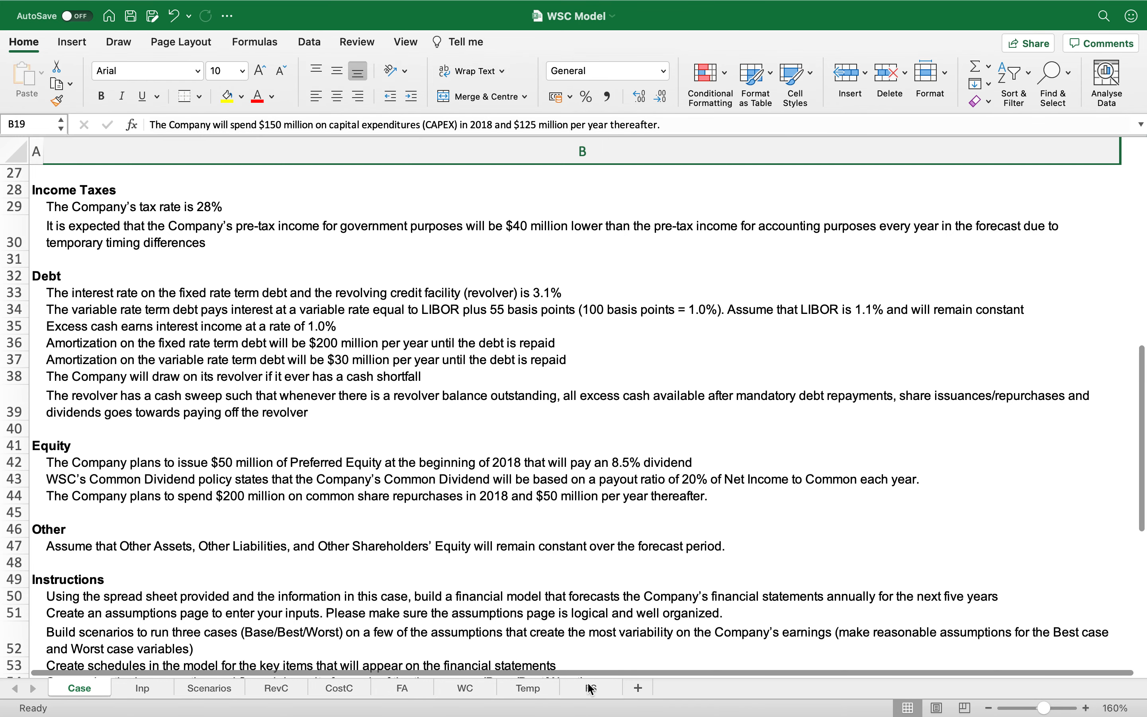
# Copy the WORKING CAPITAL ASSUMPTIONS heading row 36 of the Inp sheet to row 44.
pyautogui.click(527, 690)
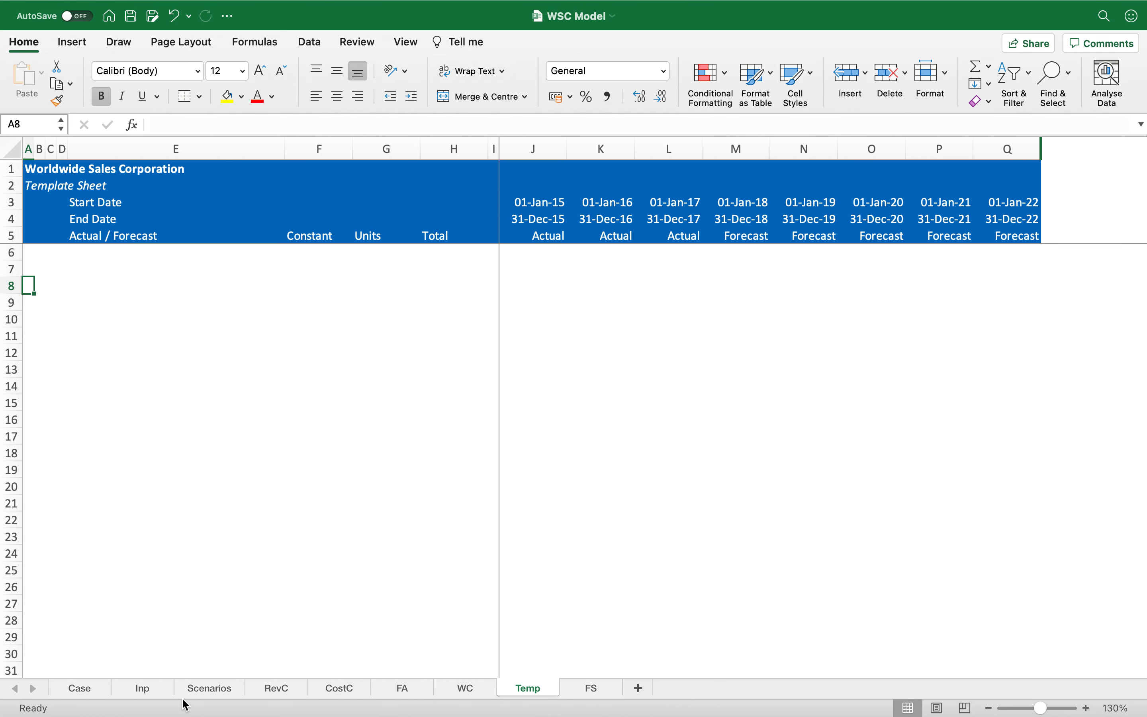
pyautogui.click(144, 690)
pyautogui.scroll(-3, 132, 595)
pyautogui.scroll(-10, 132, 595)
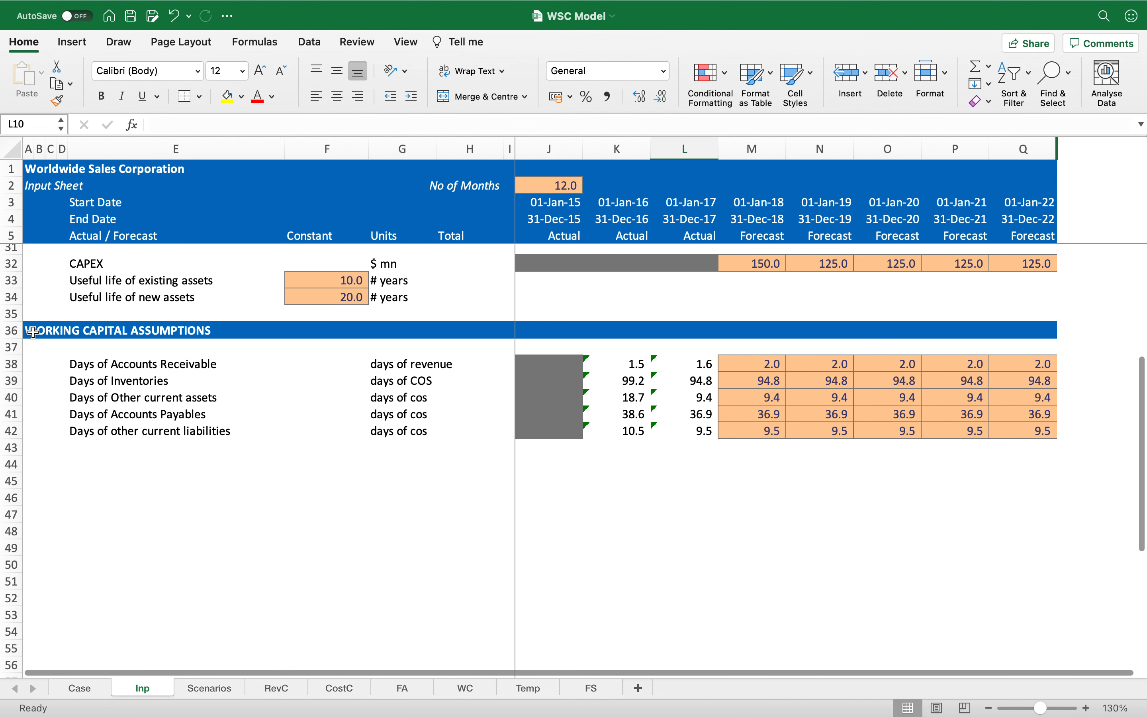
pyautogui.click(30, 331)
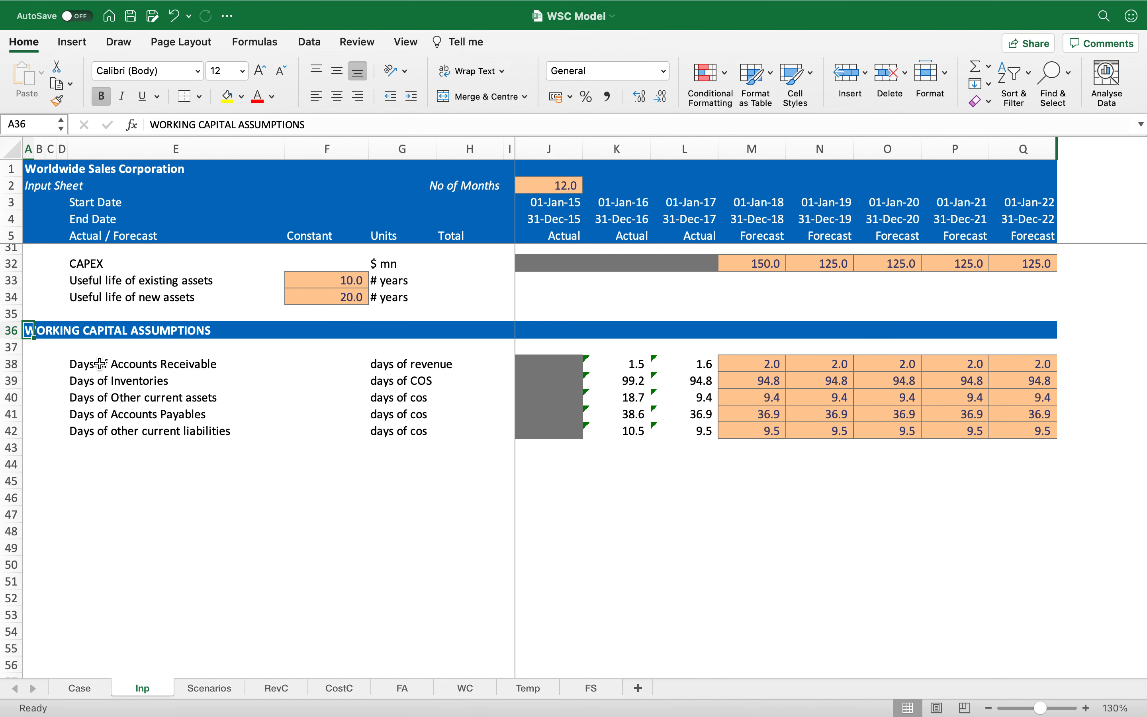
pyautogui.hotkey('shift', 'space')
pyautogui.press('super+c')
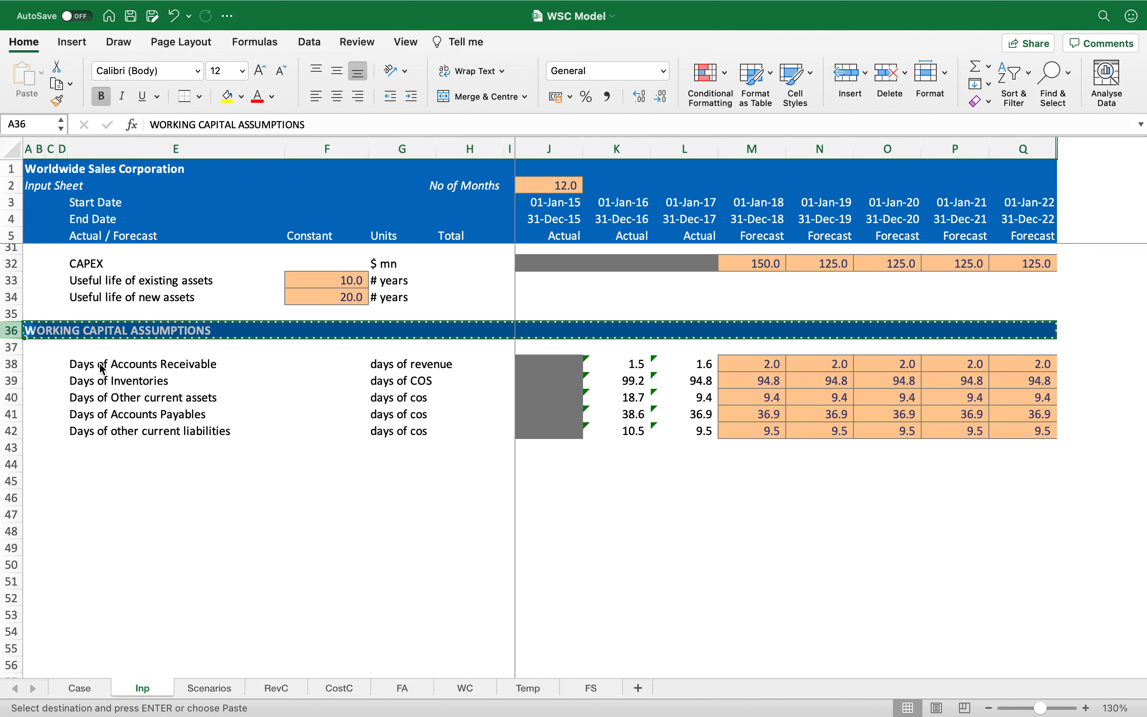
pyautogui.press('Down')
pyautogui.press('Down')
pyautogui.press('Down')
pyautogui.press('Down')
pyautogui.press('Down')
pyautogui.press('Down')
pyautogui.press('Down')
pyautogui.press('Down')
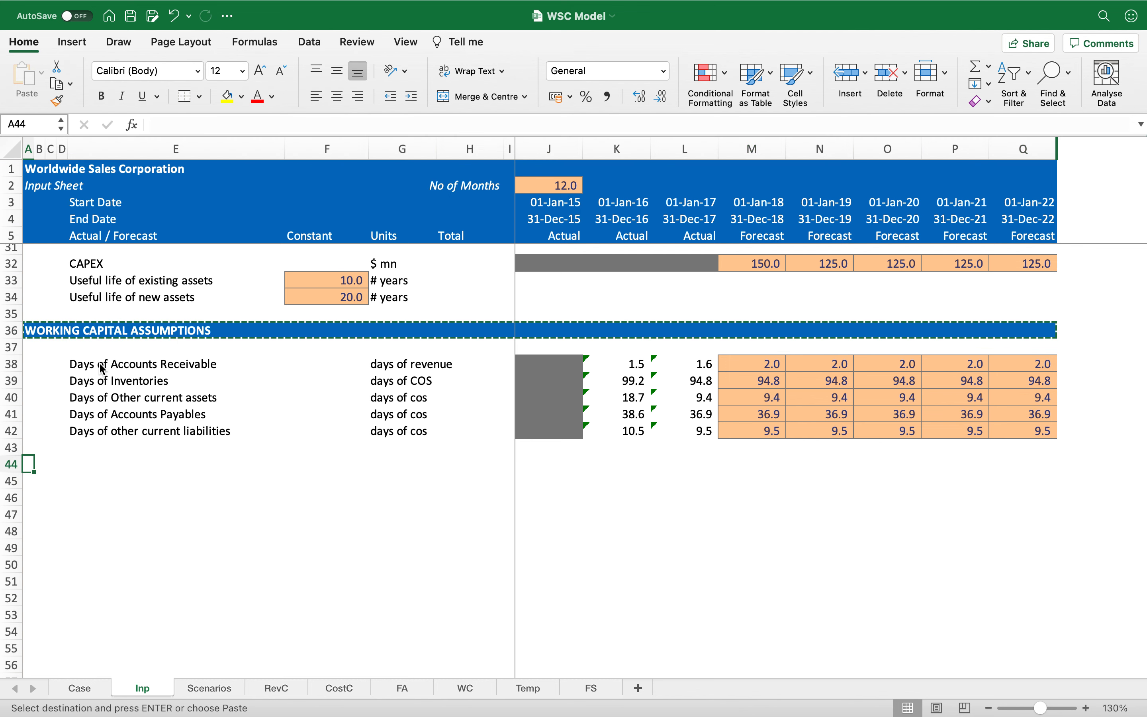
pyautogui.press('super+v')
# Rename the copied heading in A44 to TAXATION ASSUMPTIONS.
pyautogui.write('Taxatio')
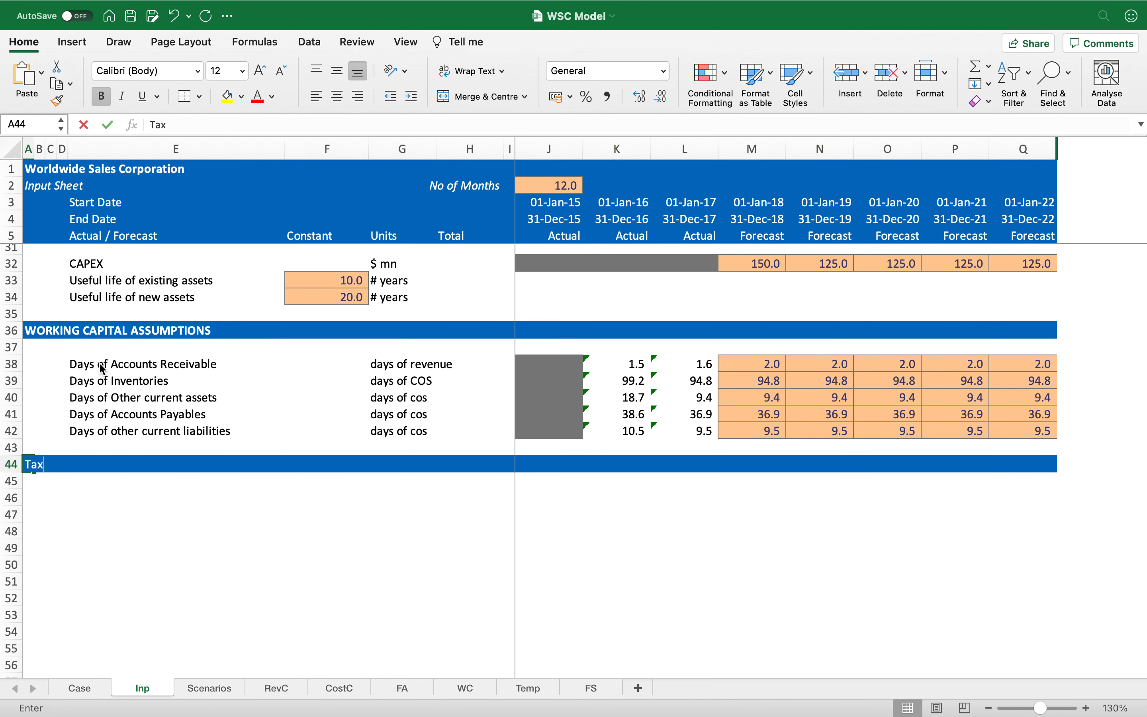
pyautogui.press('BackSpace')
pyautogui.press('BackSpace')
pyautogui.press('BackSpace')
pyautogui.press('BackSpace')
pyautogui.press('BackSpace')
pyautogui.press('BackSpace')
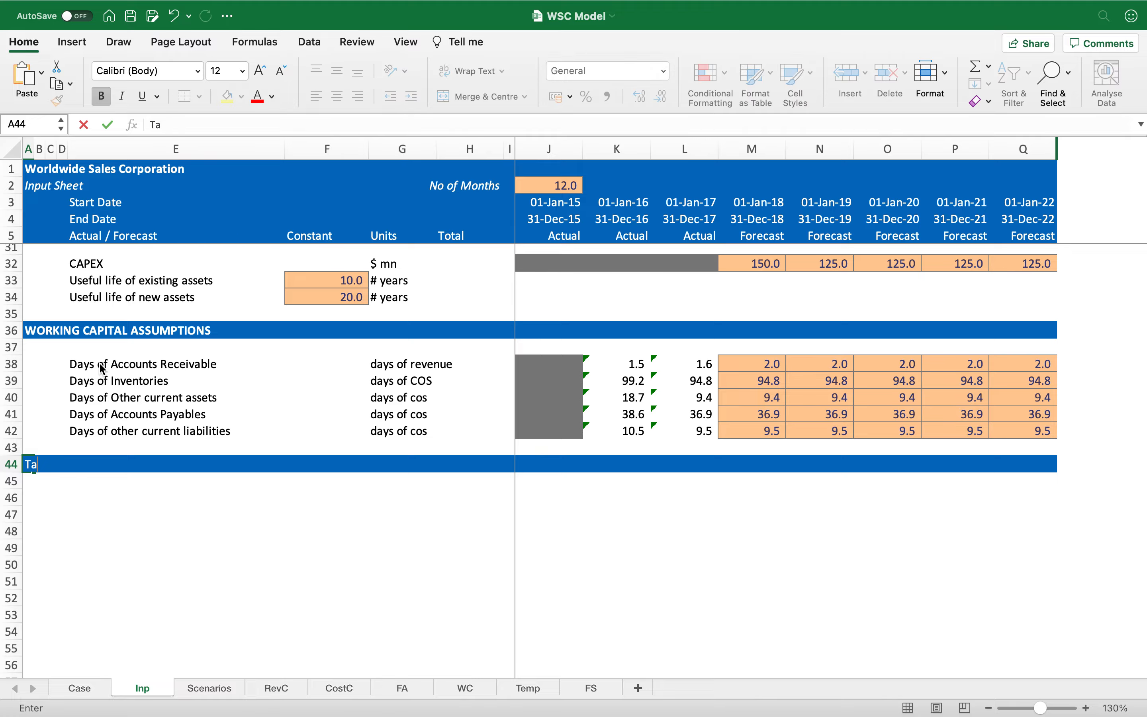
pyautogui.write('AXATION AC')
pyautogui.press('BackSpace')
pyautogui.write('SSU')
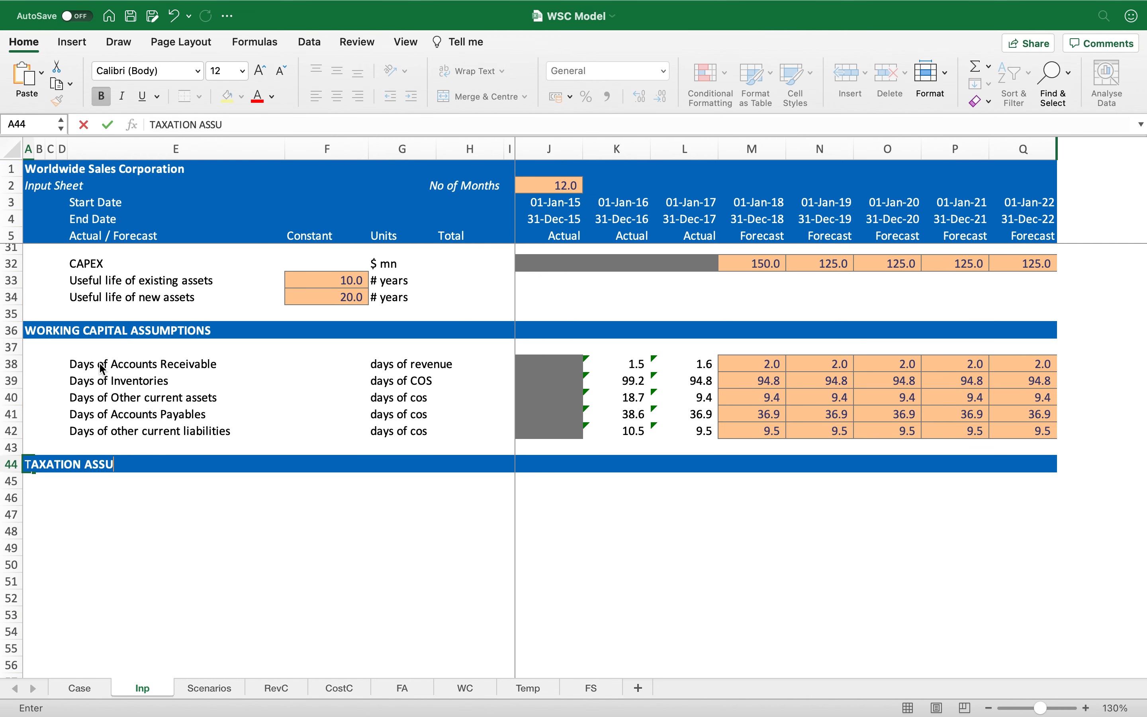
pyautogui.write('MPTIONS')
pyautogui.press('Return')
# Add a row label reading tax rate in E46 under the taxation heading.
pyautogui.press('Right')
pyautogui.press('Right')
pyautogui.press('Right')
pyautogui.press('Right')
pyautogui.press('Down')
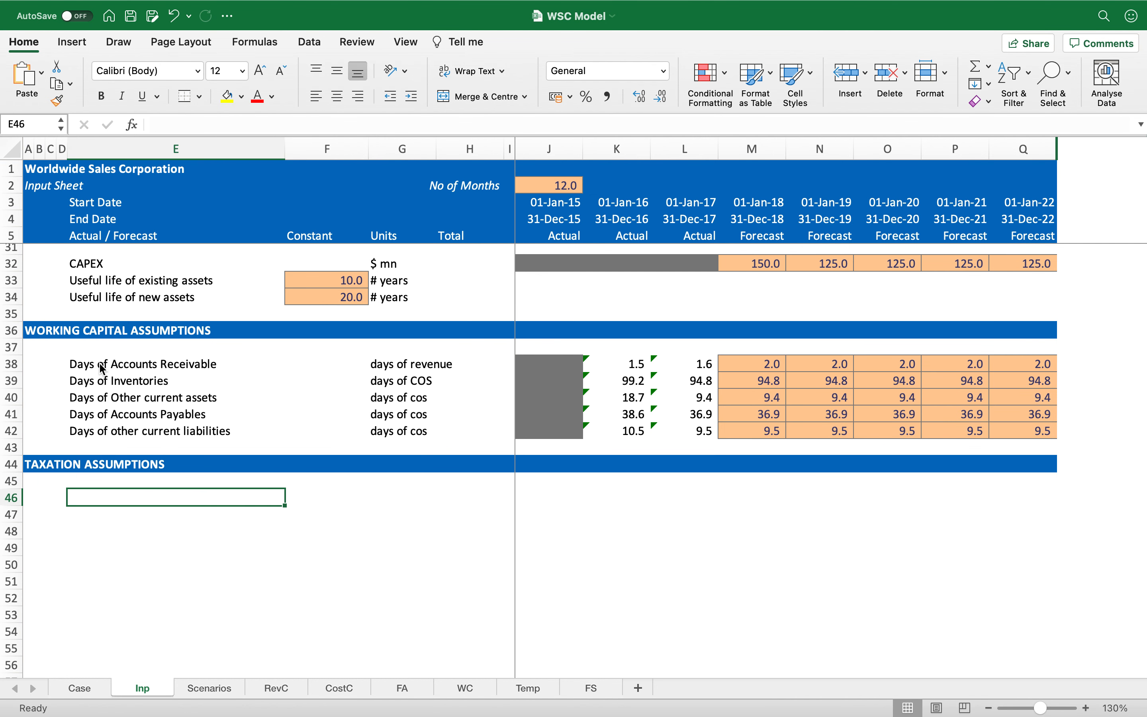
pyautogui.write('tax rate')
pyautogui.press('Return')
# Copy the orange input cell F34 into F46 of the tax rate row.
pyautogui.press('Up')
pyautogui.press('Right')
pyautogui.press('Up')
pyautogui.press('Up')
pyautogui.press('Up')
pyautogui.press('Up')
pyautogui.press('Up')
pyautogui.press('Up')
pyautogui.press('Up')
pyautogui.press('Up')
pyautogui.press('Up')
pyautogui.press('Up')
pyautogui.press('Up')
pyautogui.press('Up')
pyautogui.hotkey('ctrl', 'c')
pyautogui.press('Down')
pyautogui.press('Down')
pyautogui.press('Down')
pyautogui.press('Down')
pyautogui.press('Down')
pyautogui.press('Down')
pyautogui.press('Down')
pyautogui.press('Down')
pyautogui.press('Down')
pyautogui.press('Down')
pyautogui.press('Down')
pyautogui.press('Down')
pyautogui.press('Return')
# Format the tax rate cell F46 as a percentage and set it to 28%.
pyautogui.press('Up')
pyautogui.press('Down')
pyautogui.write('28')
pyautogui.hotkey('ctrl', 'Return')
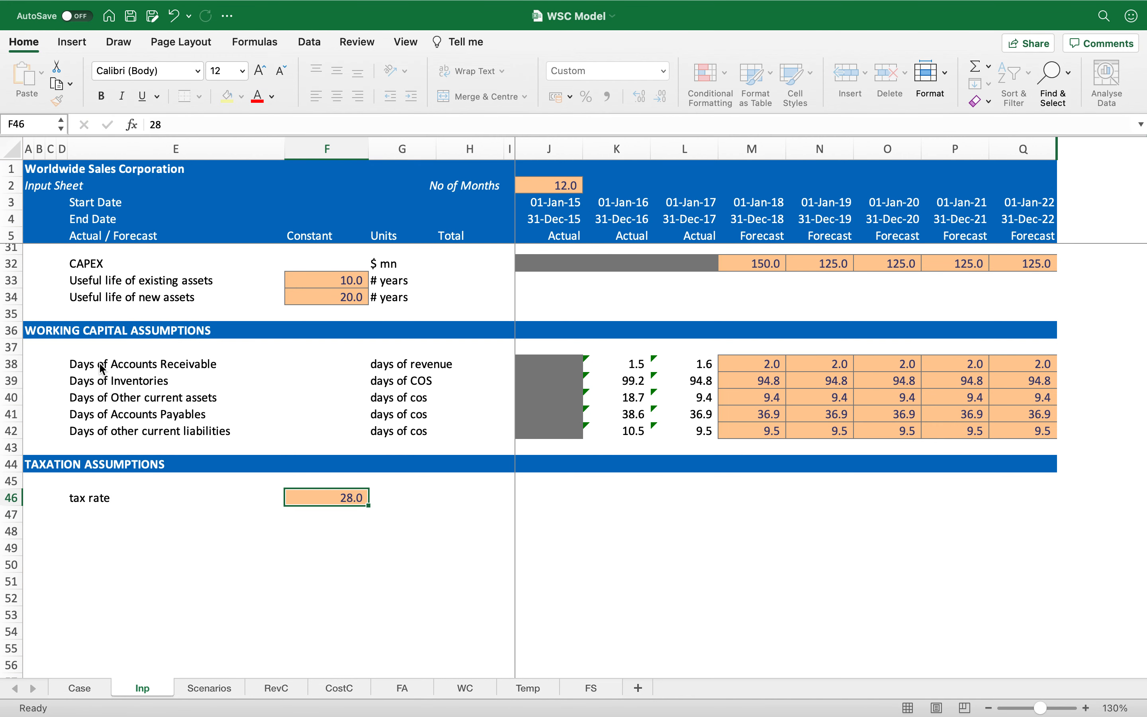
pyautogui.click(590, 97)
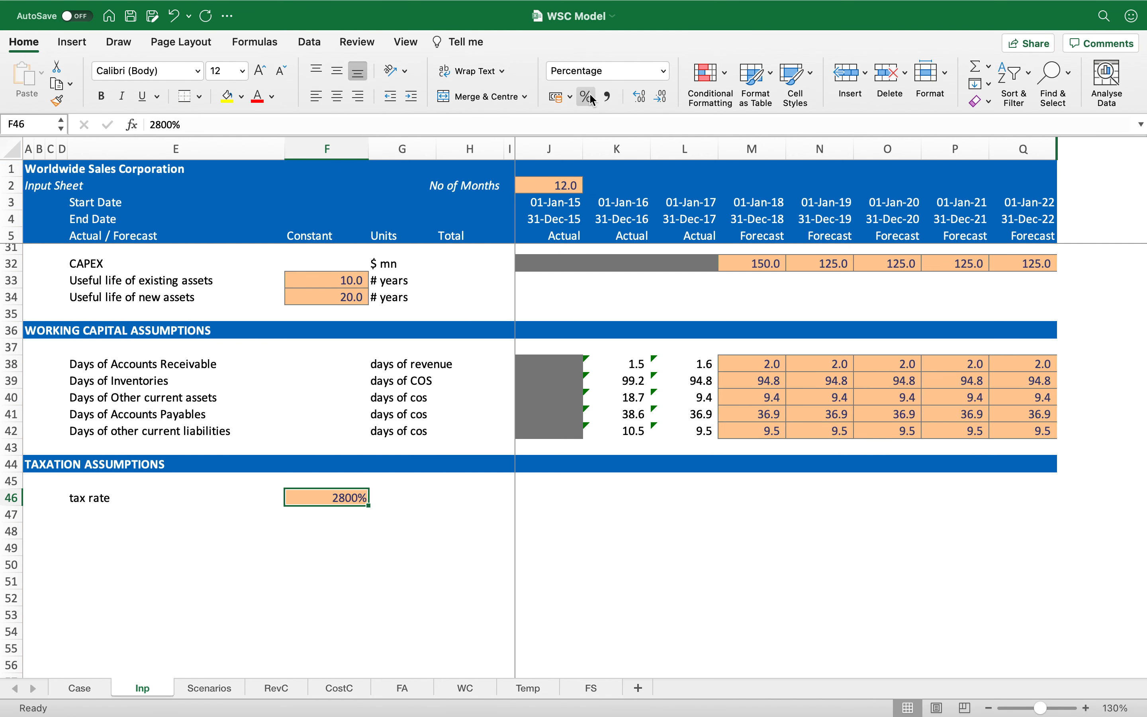
pyautogui.write('28%')
pyautogui.press('Return')
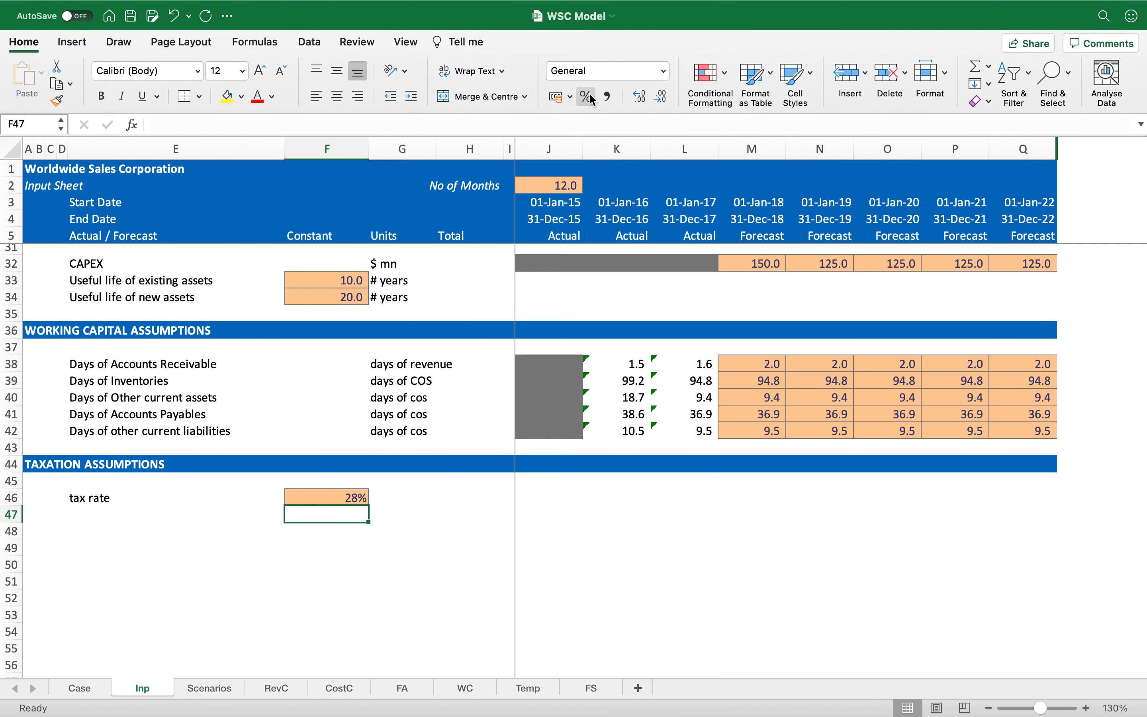
# Enter % as the tax rate's unit in G46 and label E47 as Temporary timing difference.
pyautogui.press('Up')
pyautogui.press('Right')
pyautogui.write('%')
pyautogui.press('Return')
pyautogui.press('Left')
pyautogui.press('Left')
pyautogui.write('Temporary timing difference')
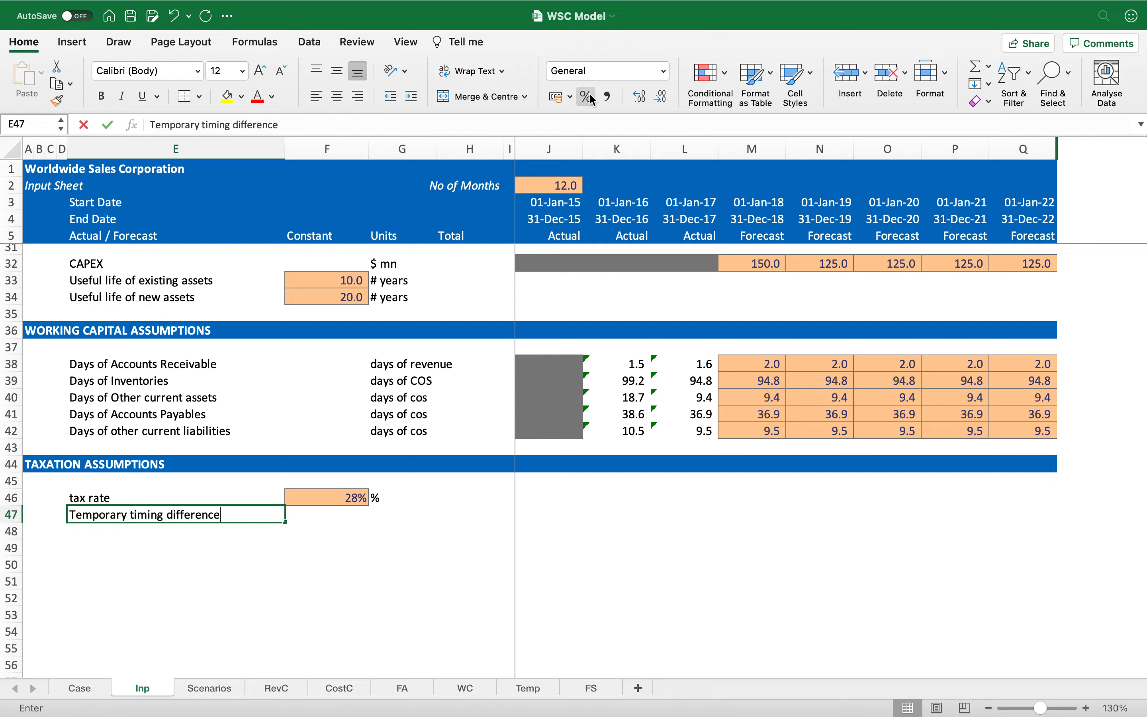
pyautogui.press('Return')
# Capitalize the label in E46 so it reads Tax rate.
pyautogui.press('Up')
pyautogui.press('Up')
pyautogui.press('F2')
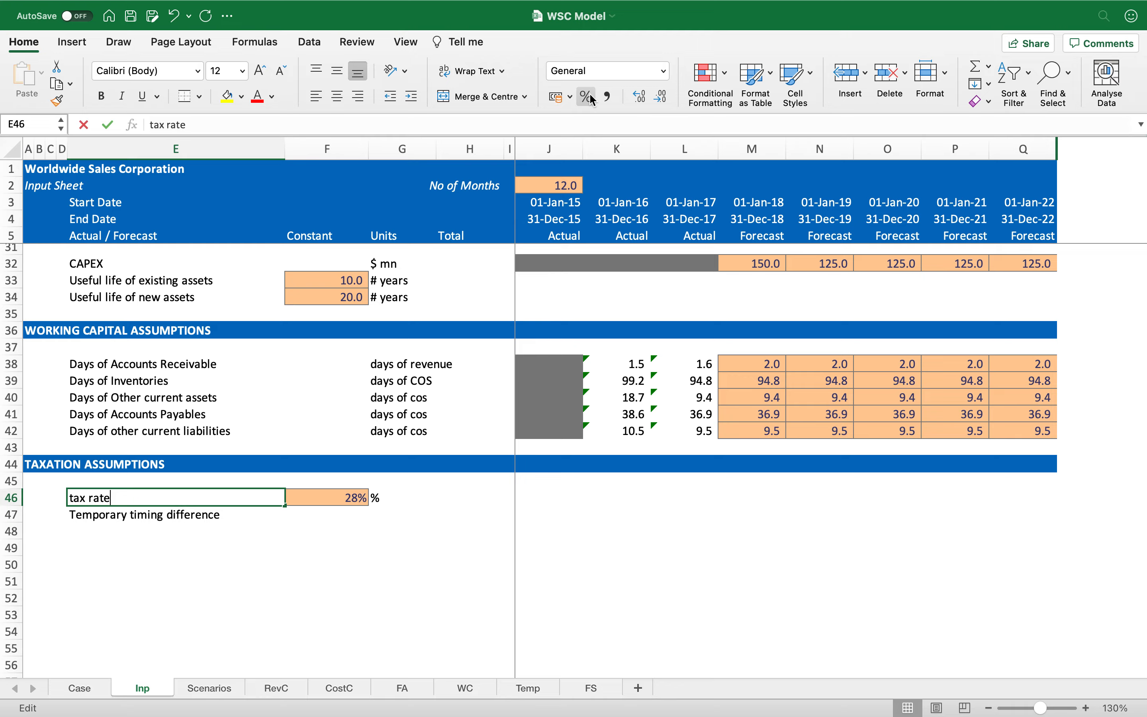
pyautogui.press('Left')
pyautogui.press('Left')
pyautogui.press('Left')
pyautogui.press('Left')
pyautogui.press('Home')
pyautogui.press('Delete')
pyautogui.write('T')
pyautogui.press('Return')
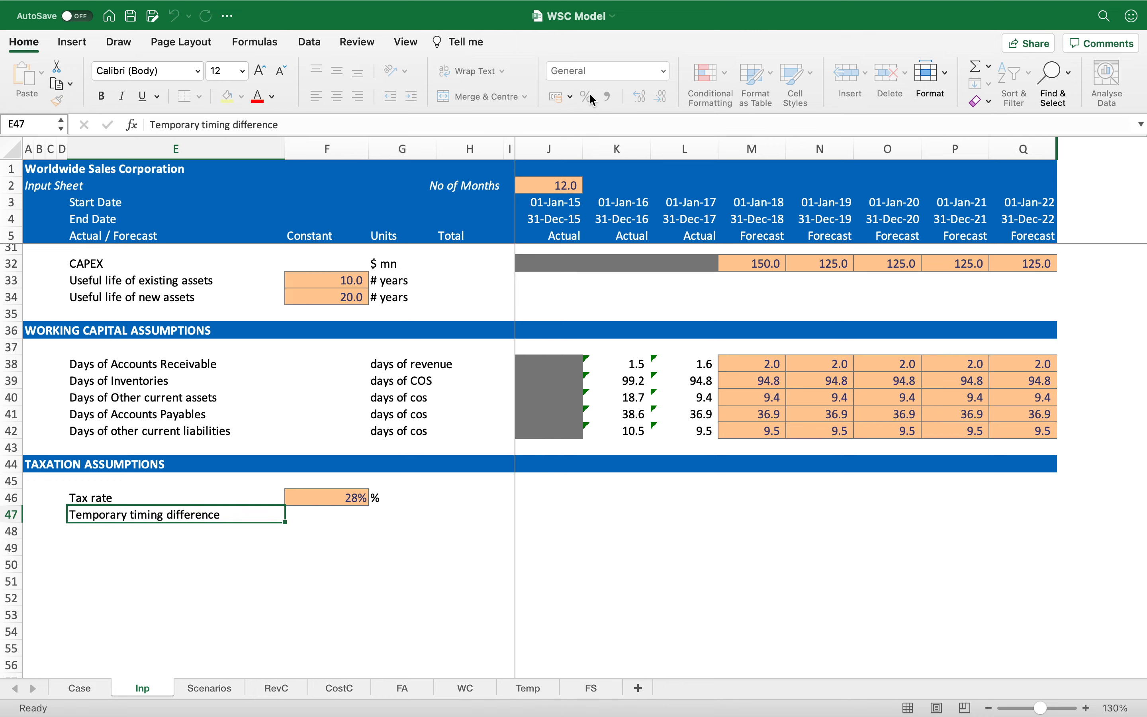
# Copy the orange input cell F34 into F47 of the Temporary timing difference row.
pyautogui.press('Right')
pyautogui.press('Up')
pyautogui.press('super+Up')
pyautogui.press('super+c')
pyautogui.press('Down')
pyautogui.press('Down')
pyautogui.press('Down')
pyautogui.press('Down')
pyautogui.press('Down')
pyautogui.press('Down')
pyautogui.press('Down')
pyautogui.press('Down')
pyautogui.press('Down')
pyautogui.press('Down')
pyautogui.press('Down')
pyautogui.press('Down')
pyautogui.press('Down')
pyautogui.hotkey('shift', 'Right')
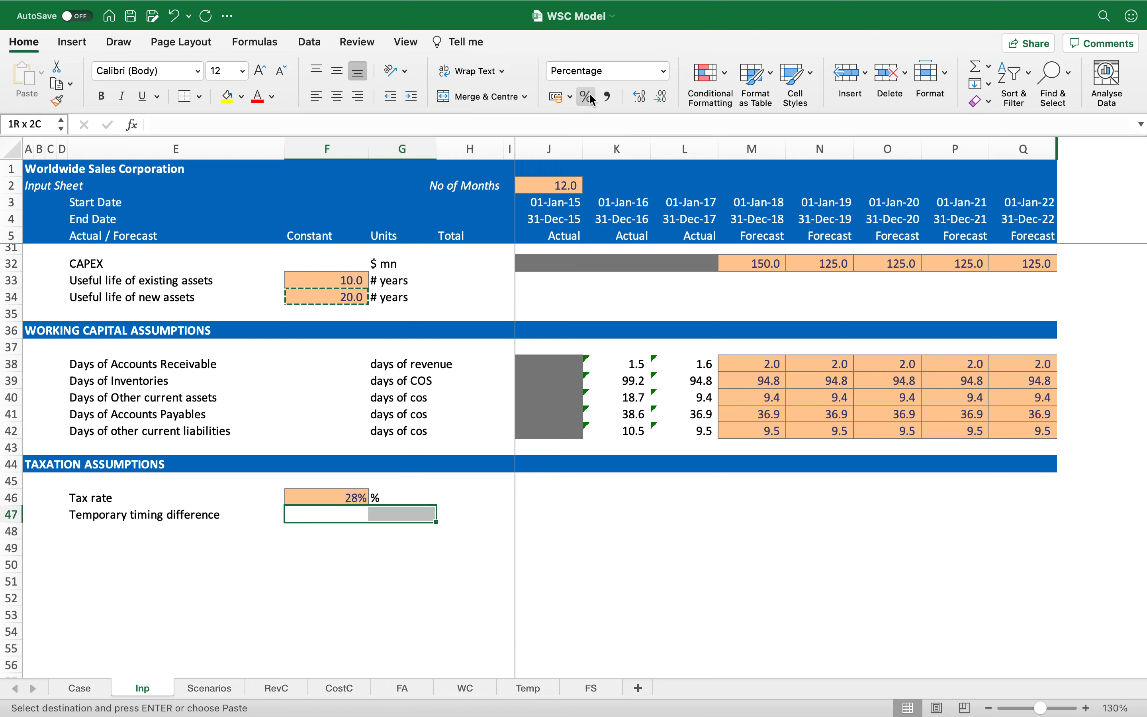
pyautogui.hotkey('shift', 'Left')
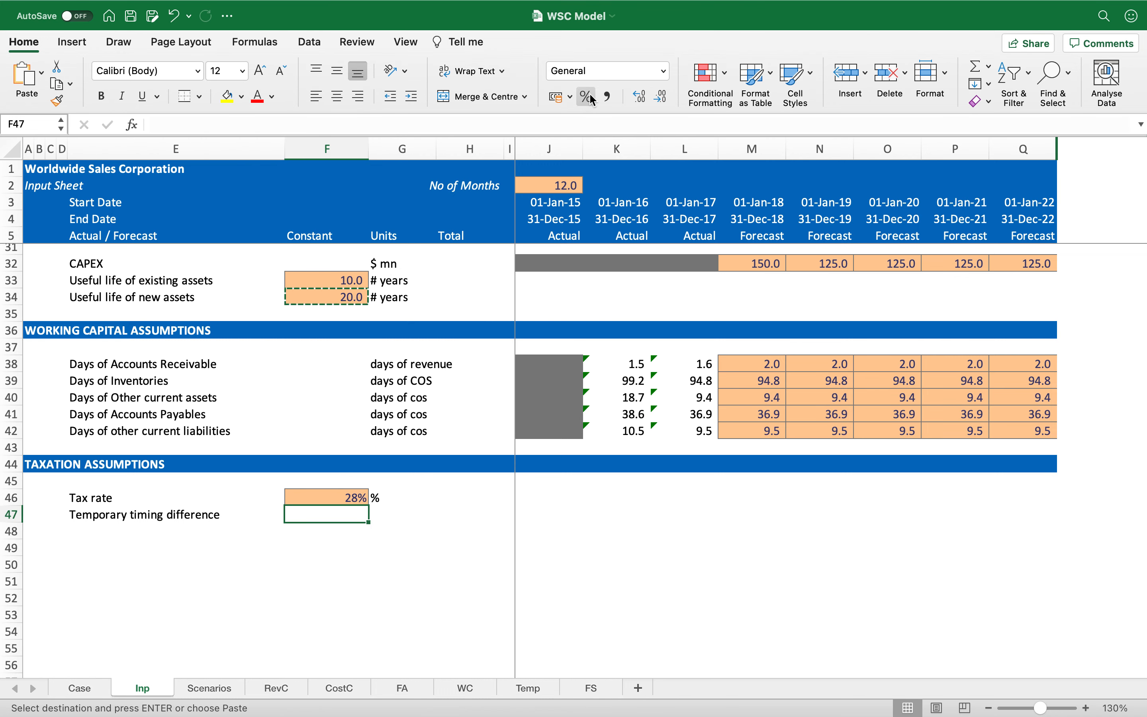
pyautogui.press('super+v')
# Set the temporary timing difference in F47 to 40 with the unit $ mn in G47.
pyautogui.write('40')
pyautogui.press('Return')
pyautogui.press('Up')
pyautogui.press('Right')
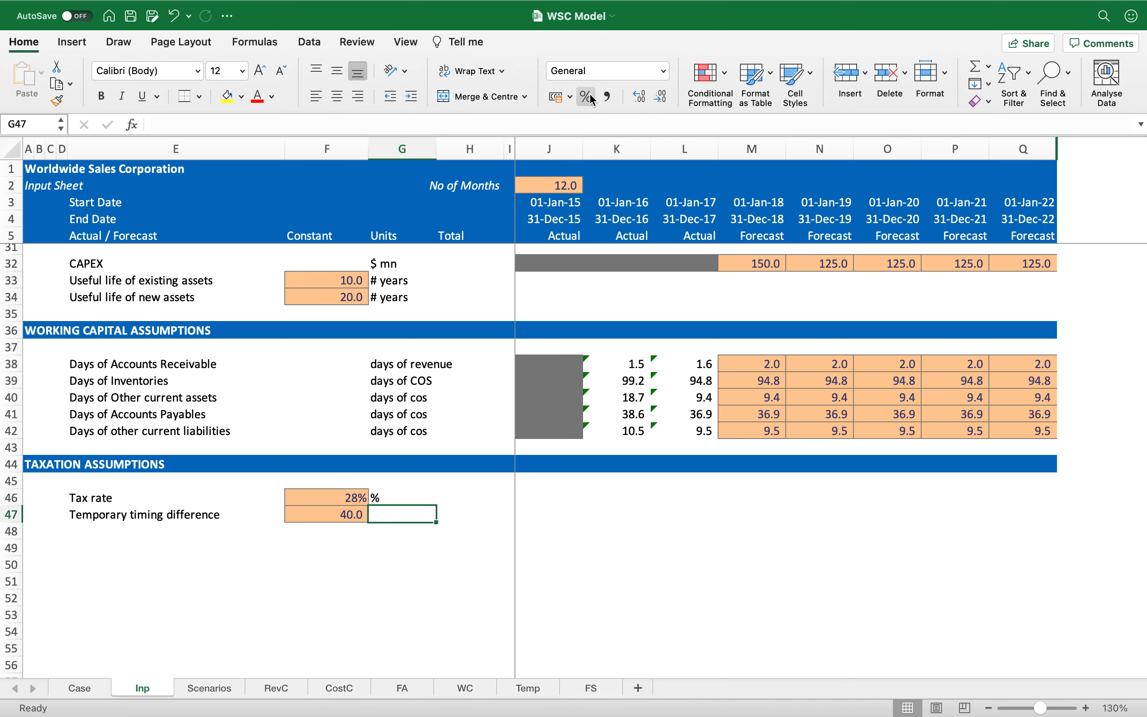
pyautogui.write('$ mn')
pyautogui.press('Return')
pyautogui.press('Left')
pyautogui.press('Left')
pyautogui.press('Left')
pyautogui.press('Left')
pyautogui.press('Left')
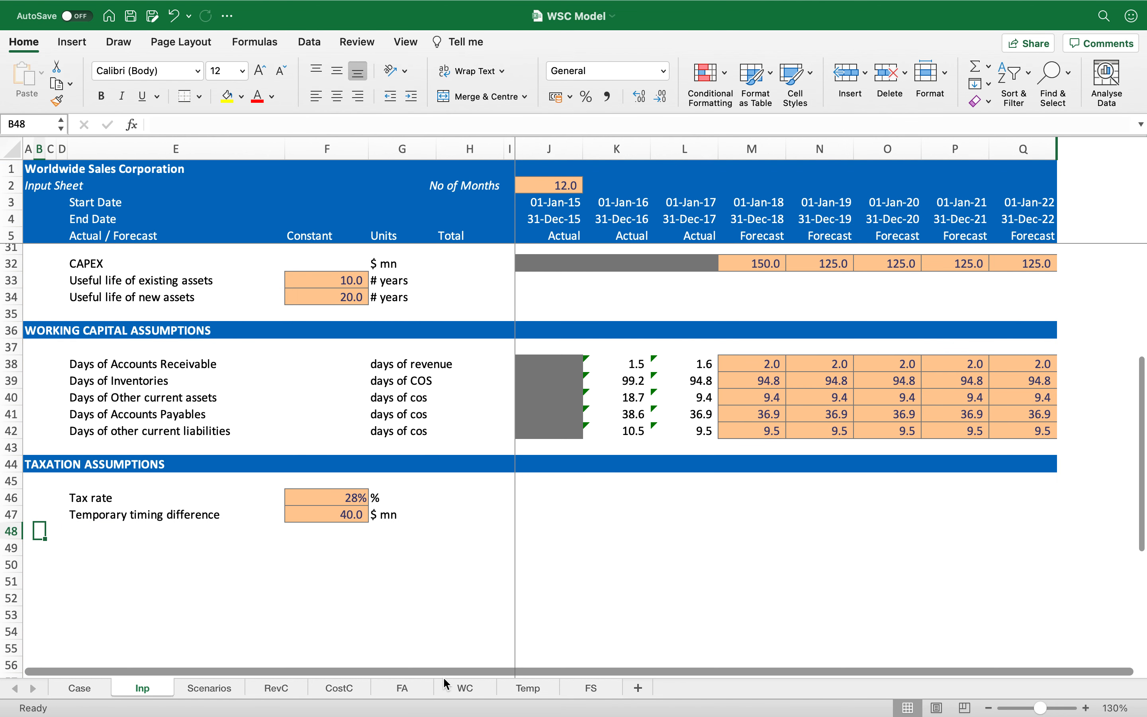
# Duplicate the Temp template sheet and name the one between WC and FS as Tax, keeping a Temp sheet after FS.
pyautogui.click(516, 688)
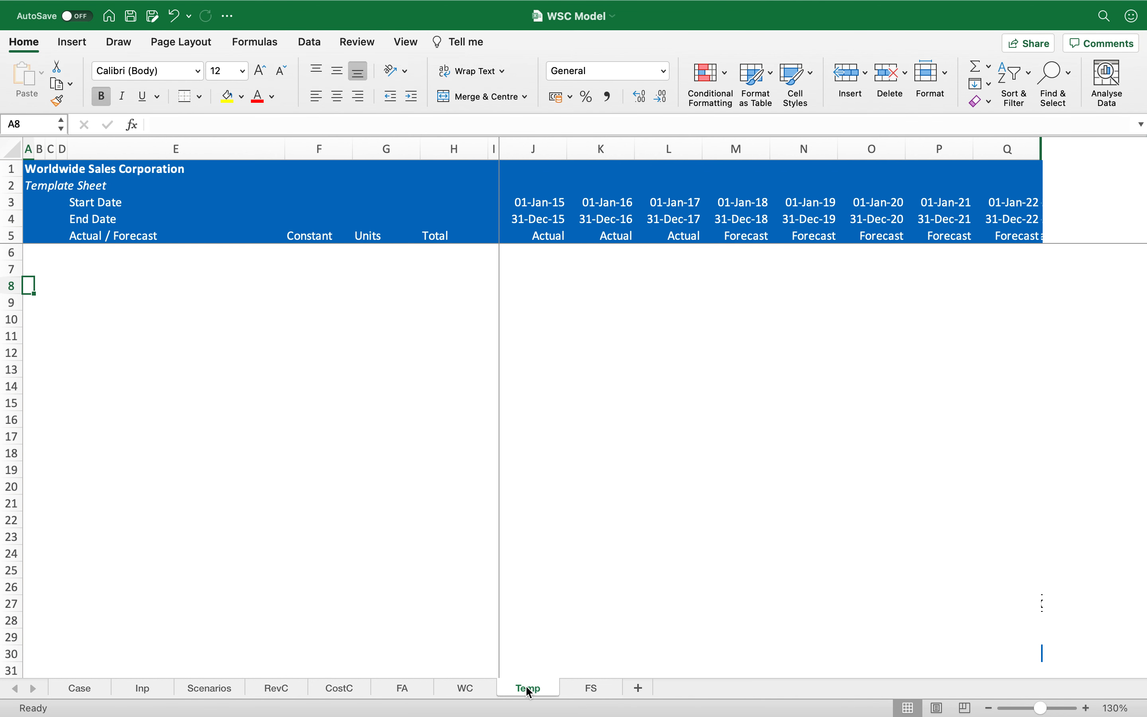
pyautogui.moveTo(529, 692)
pyautogui.mouseDown()
pyautogui.moveTo(633, 687)
pyautogui.moveTo(507, 683)
pyautogui.moveTo(514, 690)
pyautogui.mouseUp()
pyautogui.doubleClick(524, 688)
pyautogui.write('Tax')
pyautogui.press('Return')
pyautogui.press('Up')
pyautogui.press('Up')
pyautogui.press('Up')
pyautogui.press('Up')
pyautogui.press('Up')
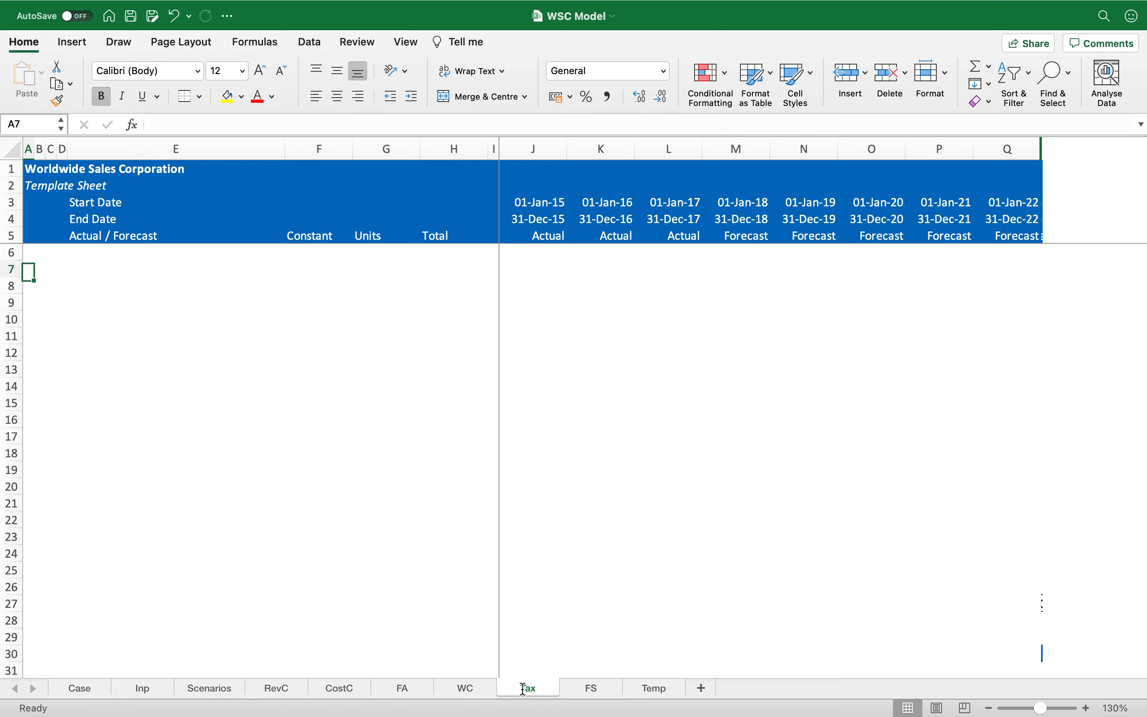
pyautogui.press('Down')
pyautogui.press('Down')
pyautogui.press('Down')
pyautogui.press('Down')
pyautogui.press('Down')
pyautogui.press('Up')
pyautogui.press('Right')
pyautogui.press('Right')
pyautogui.press('Right')
pyautogui.press('Right')
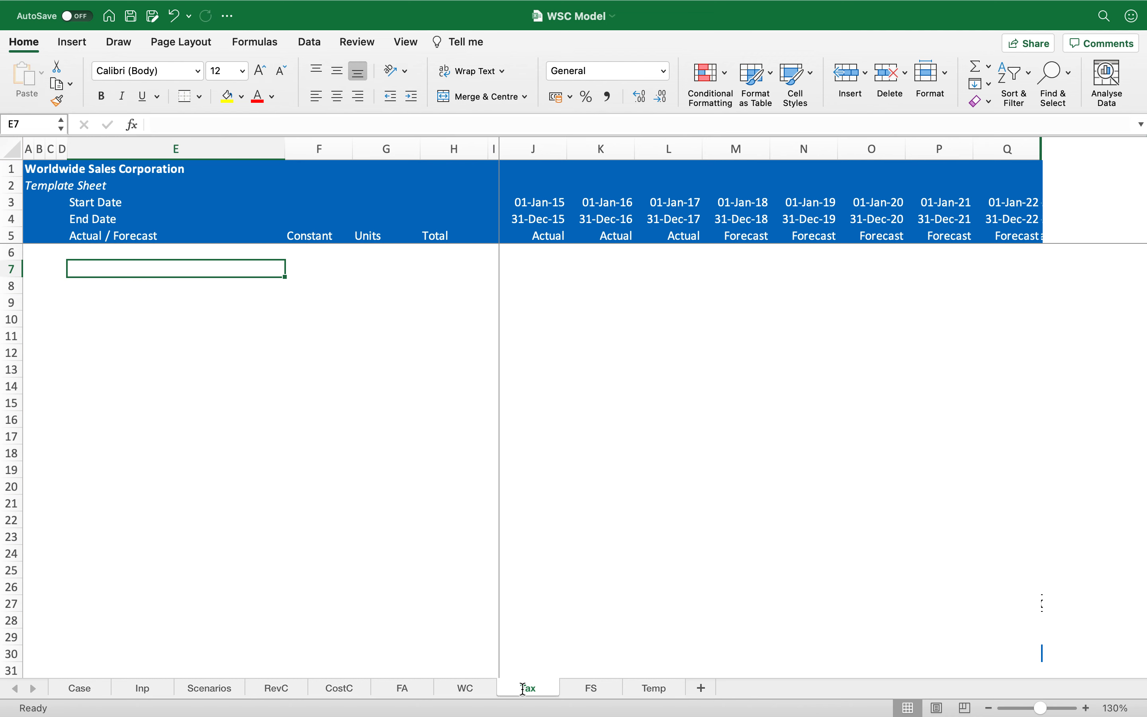
pyautogui.write('Current ')
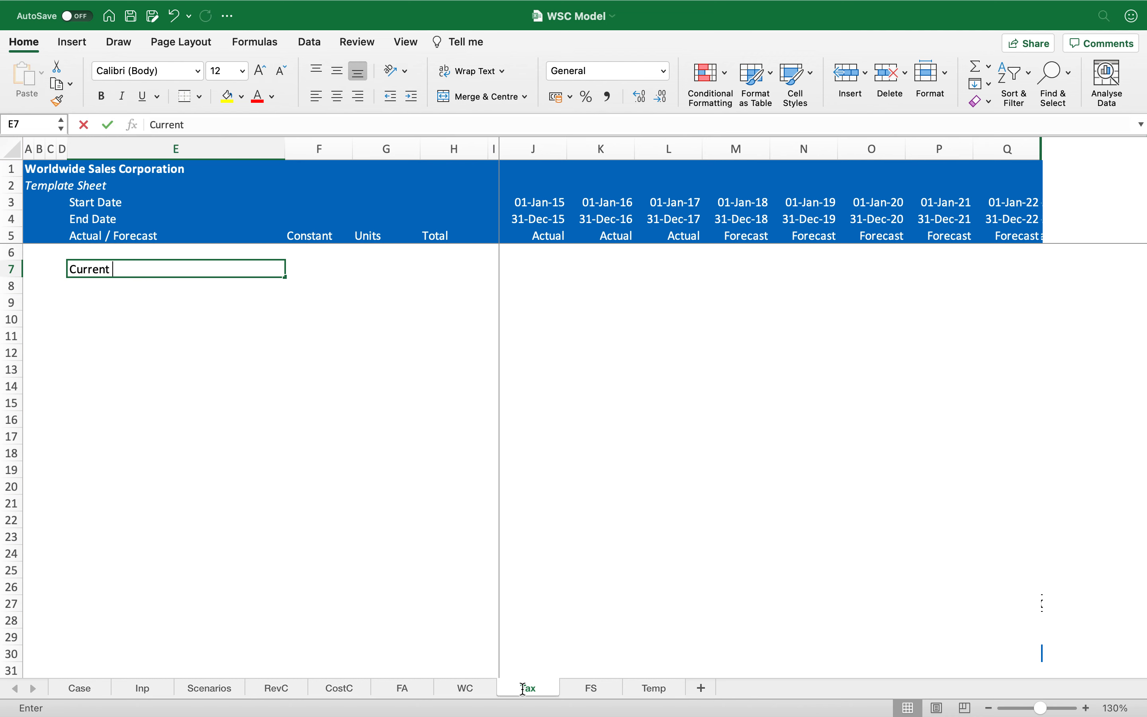
pyautogui.write('Taxes')
pyautogui.press('Return')
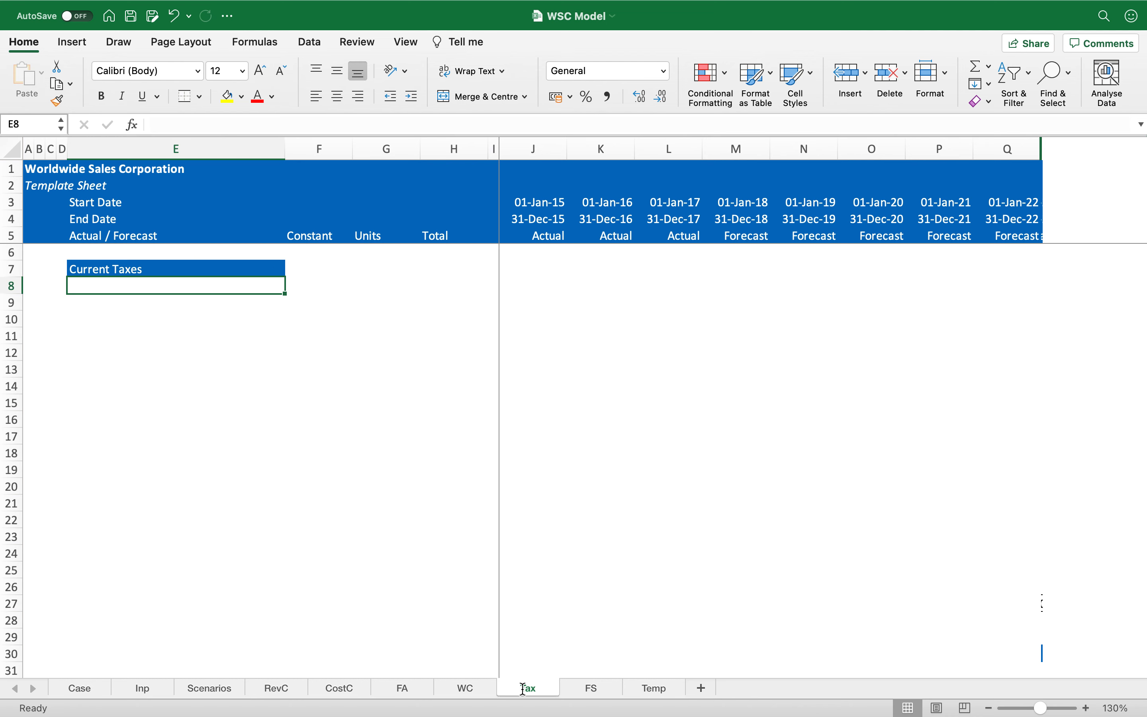
pyautogui.press('super+z')
pyautogui.press('super+z')
# Enter the row labels Current Tax expense in E11 and Deferred Tax expense in E12 of the Tax sheet.
pyautogui.press('Down')
pyautogui.press('Down')
pyautogui.press('Down')
pyautogui.press('Down')
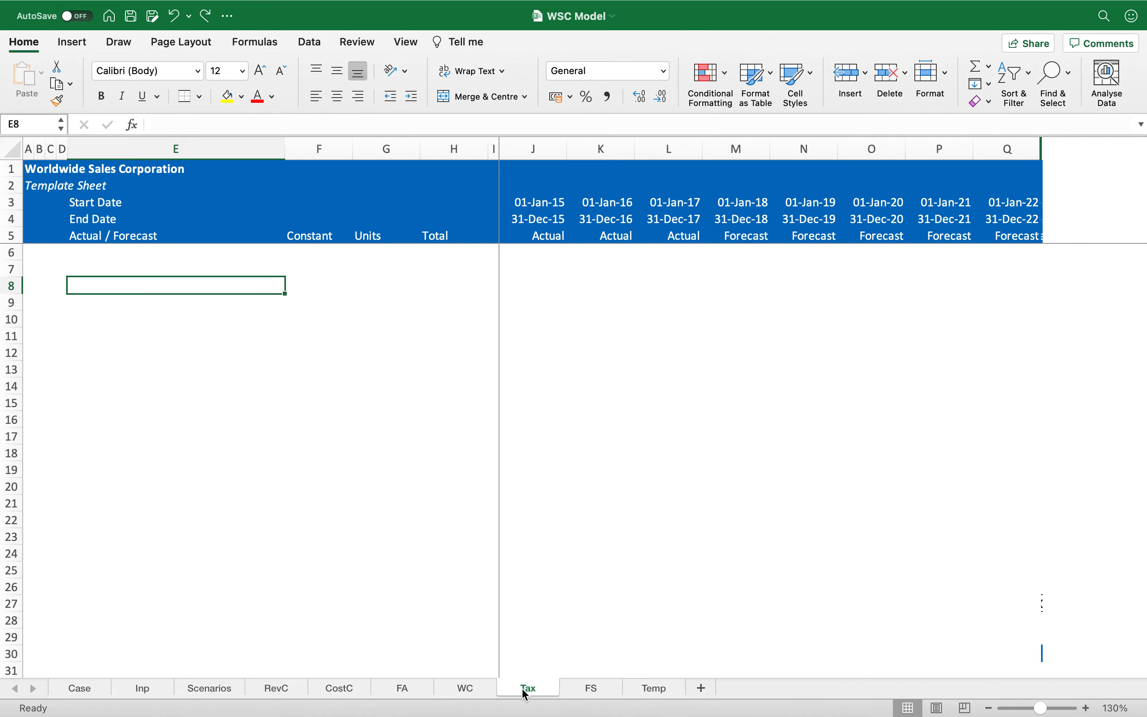
pyautogui.write('Cu')
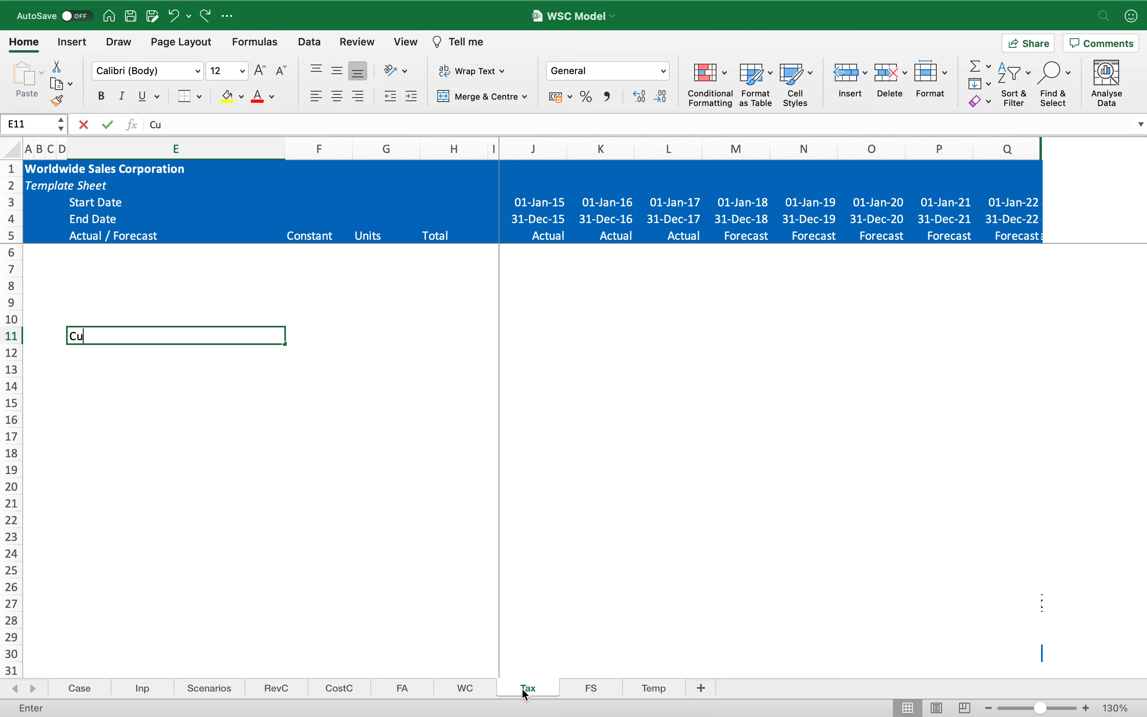
pyautogui.write('rrent Tax expense')
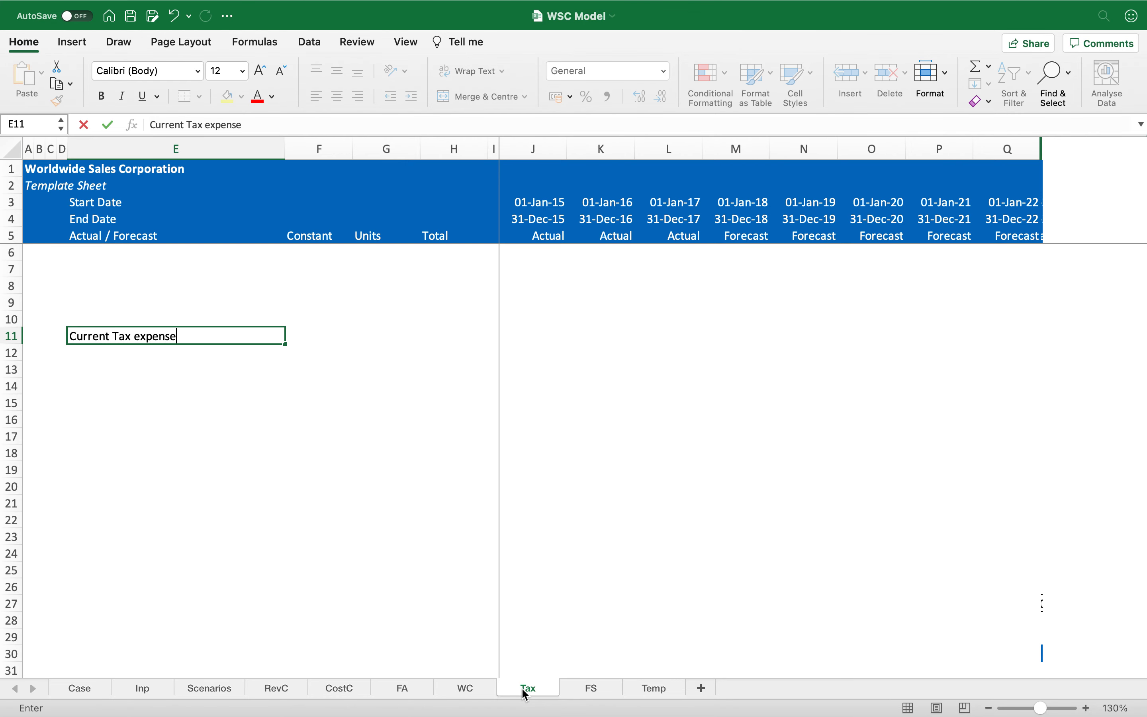
pyautogui.press('Return')
pyautogui.write('Def')
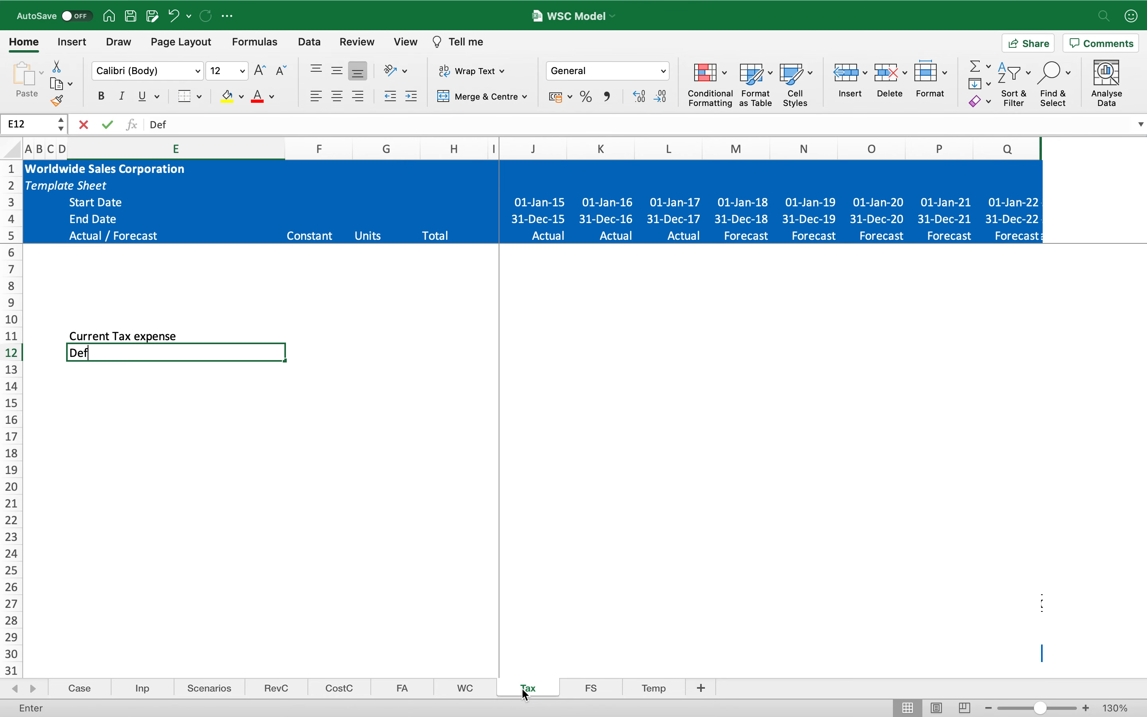
pyautogui.write('erred Tax expense')
pyautogui.press('Return')
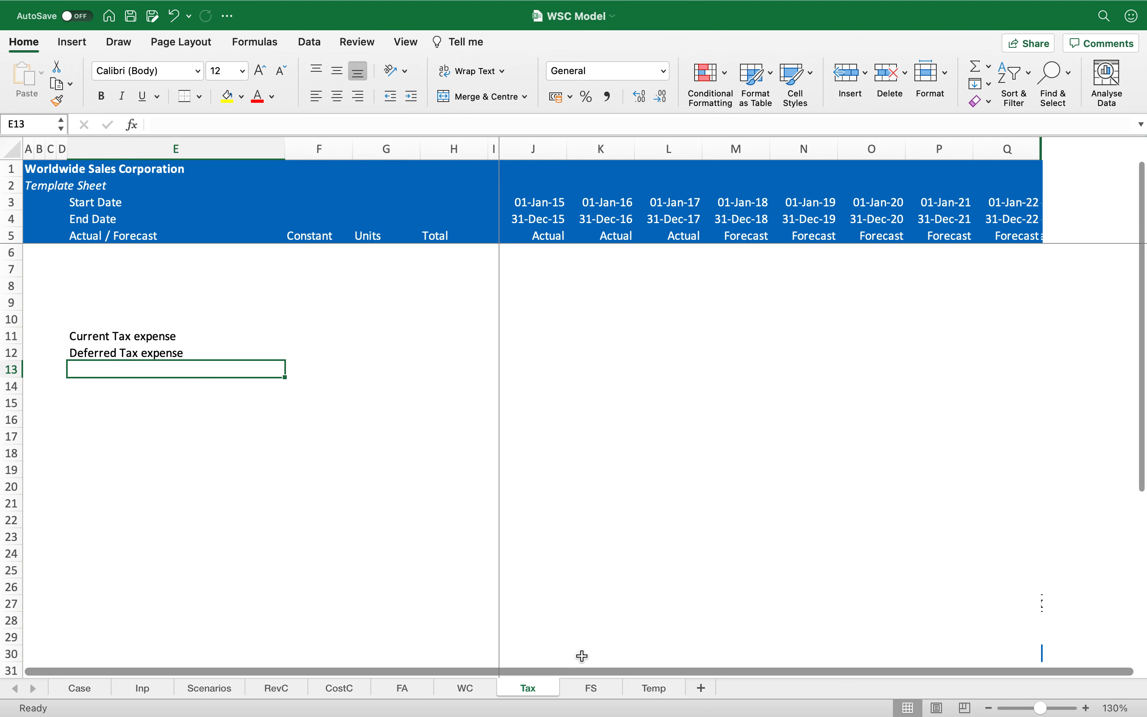
pyautogui.press('Up')
pyautogui.press('Up')
pyautogui.press('Right')
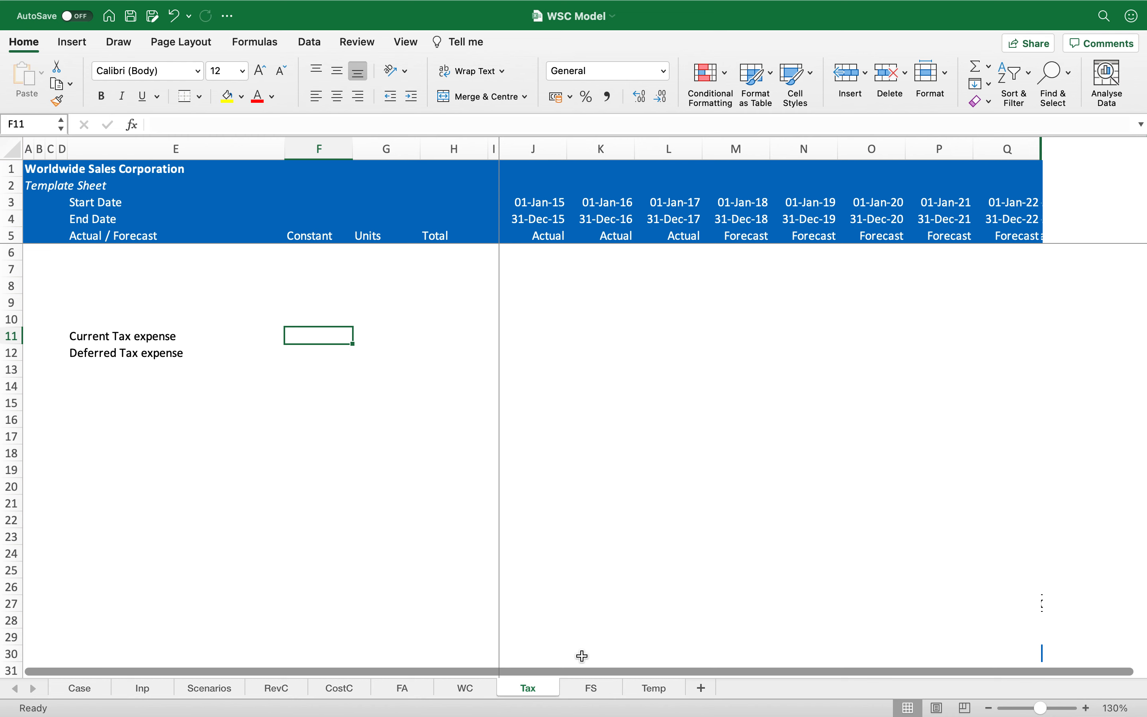
pyautogui.press('Down')
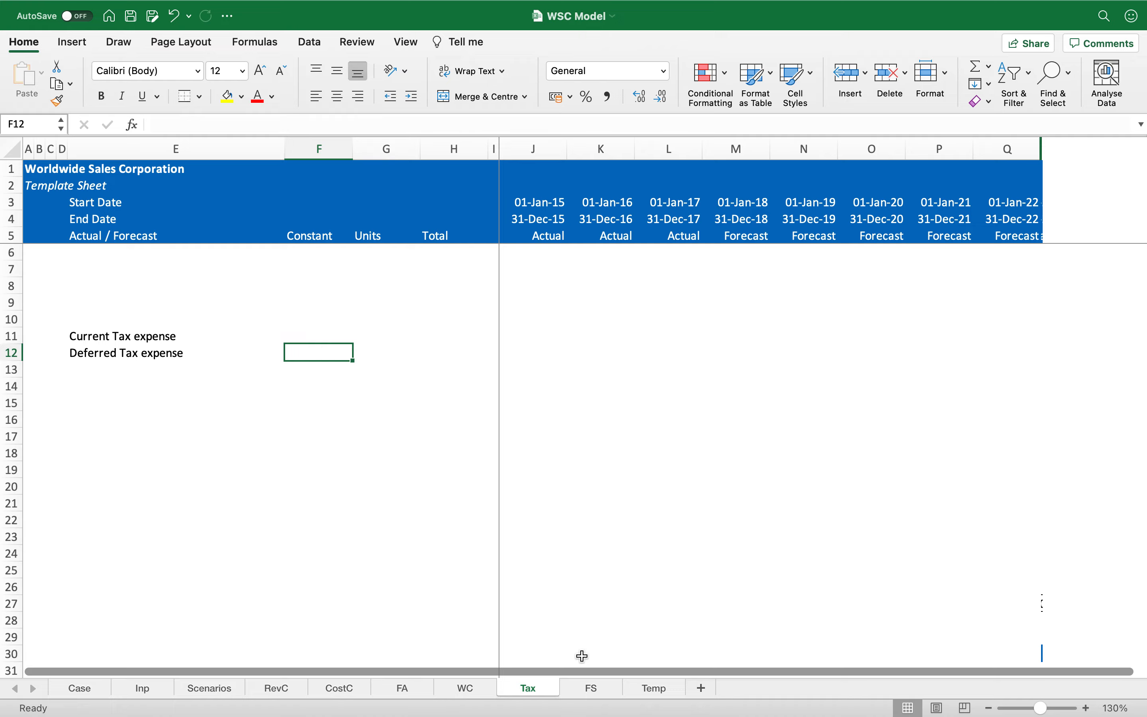
# Clear the Current Tax expense and Deferred Tax expense labels from rows 11 and 12 of the Tax sheet.
pyautogui.press('super+c')
pyautogui.hotkey('shift', 'Left')
pyautogui.hotkey('shift', 'Left')
pyautogui.hotkey('shift', 'Left')
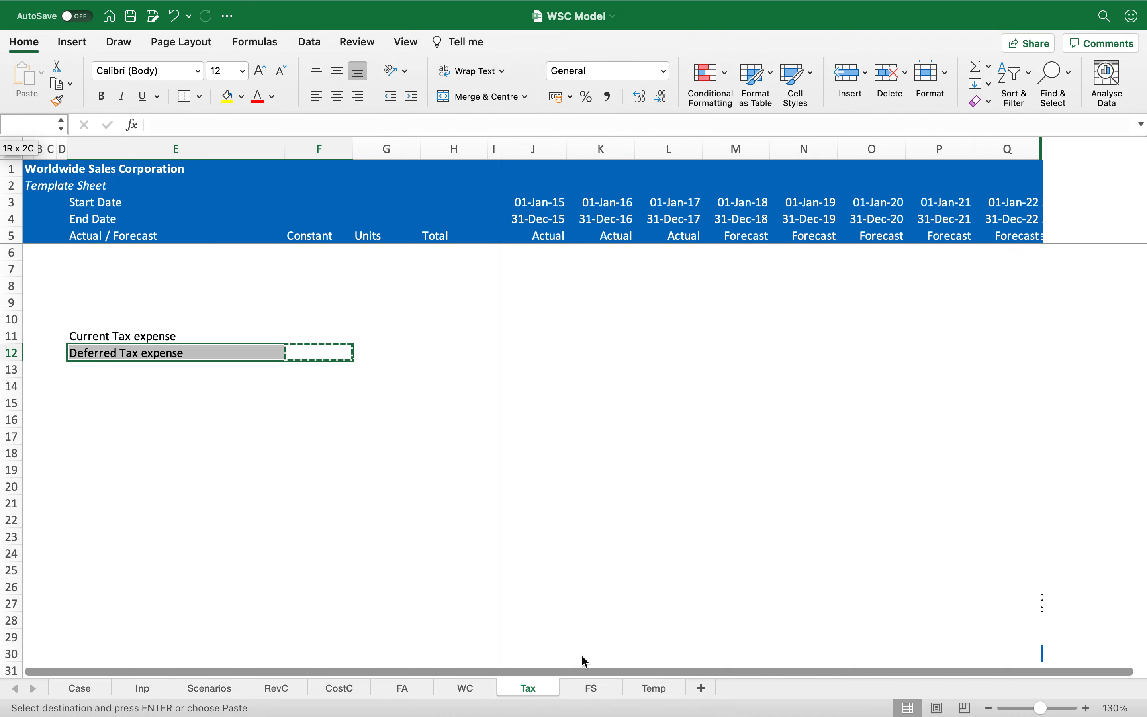
pyautogui.hotkey('shift', 'Up')
pyautogui.press('Delete')
# Copy the blue END OF SHEET banner row 39 from the RevC sheet into row 7 of the Tax sheet.
pyautogui.press('Left')
pyautogui.press('Left')
pyautogui.press('Left')
pyautogui.press('Left')
pyautogui.press('Left')
pyautogui.press('Up')
pyautogui.press('Up')
pyautogui.press('Up')
pyautogui.press('Up')
pyautogui.press('Up')
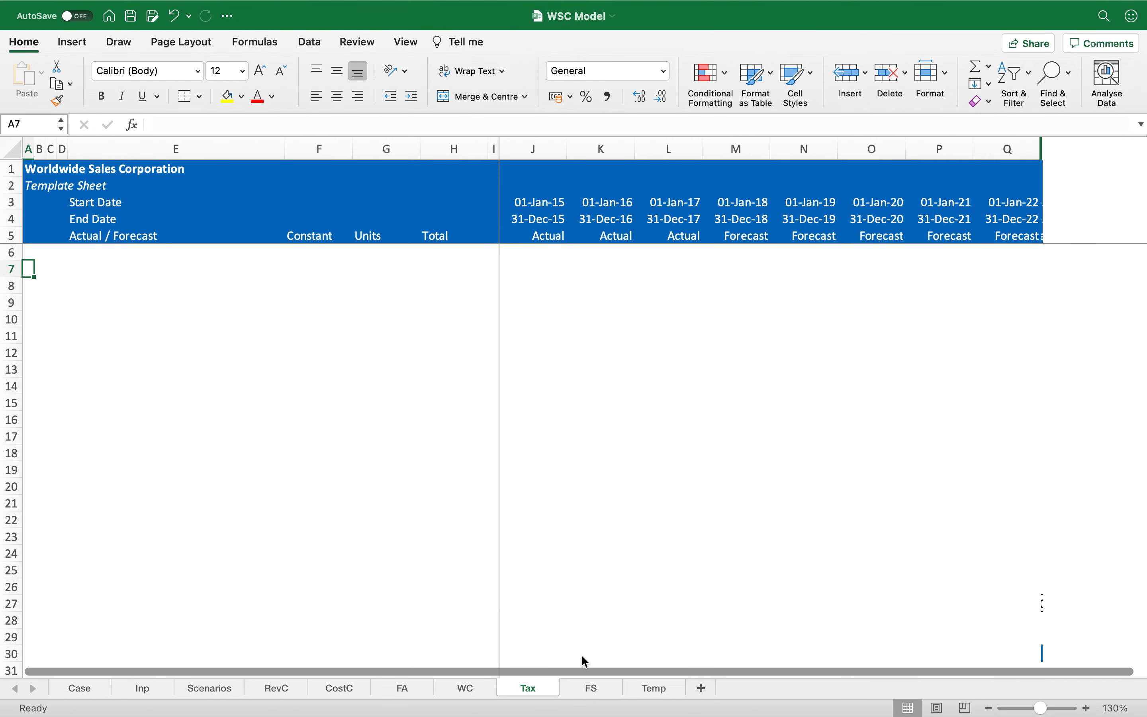
pyautogui.hotkey('ctrl', 'pageup')
pyautogui.hotkey('ctrl', 'pageup')
pyautogui.hotkey('ctrl', 'pageup')
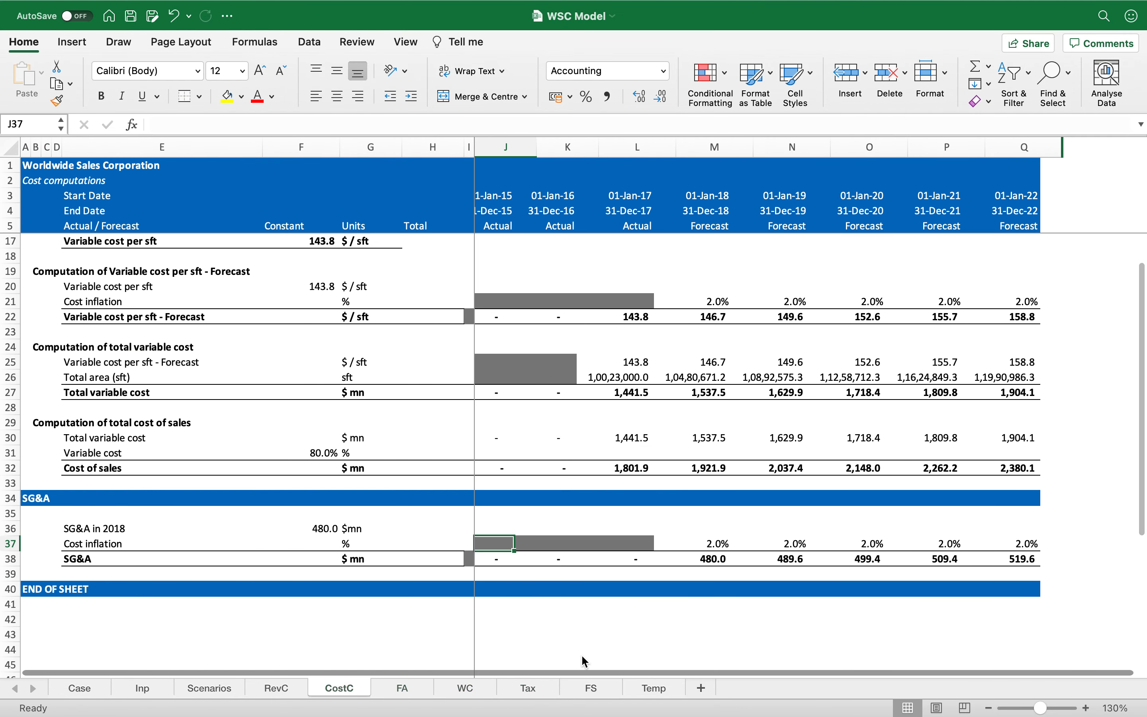
pyautogui.hotkey('ctrl', 'pageup')
pyautogui.scroll(-3, 581, 654)
pyautogui.click(581, 654)
pyautogui.hotkey('shift', 'space')
pyautogui.press('super+c')
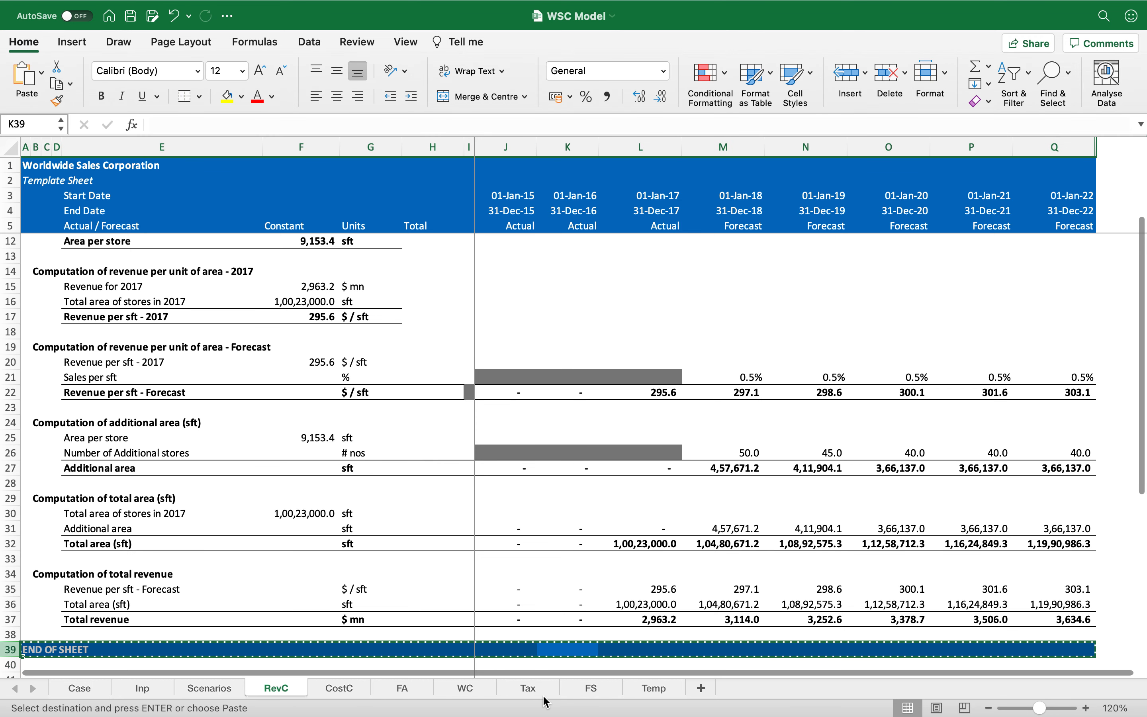
pyautogui.click(545, 692)
pyautogui.hotkey('shift', 'space')
pyautogui.press('super+v')
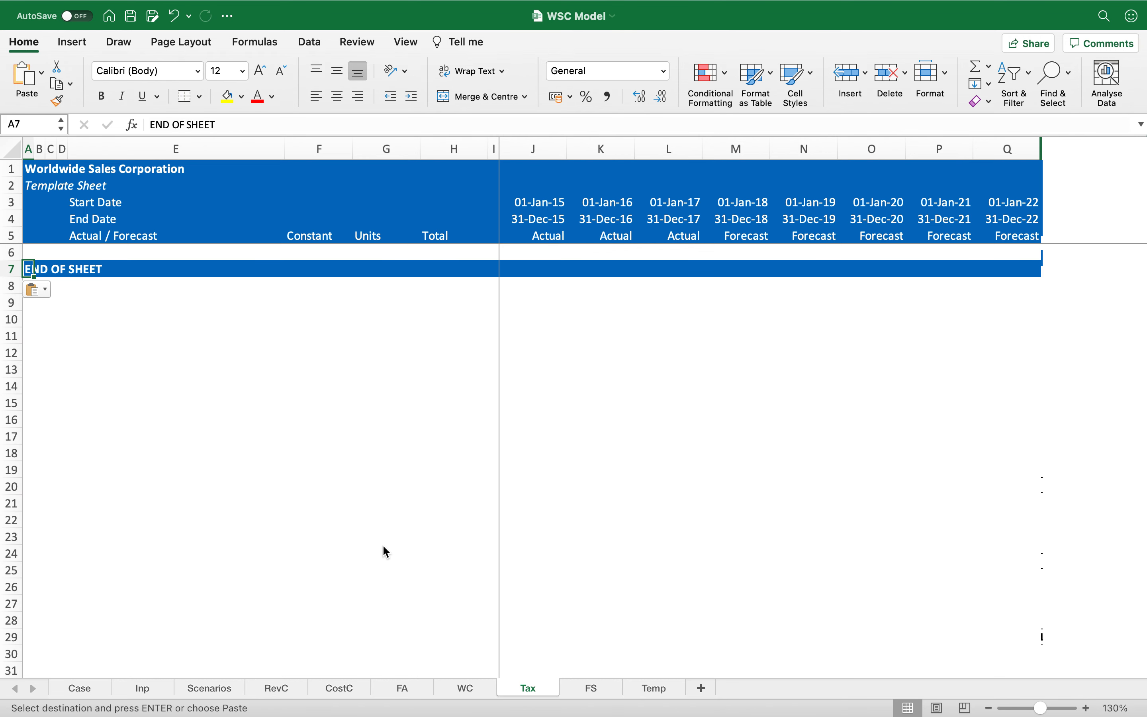
# Retitle the banner in A7 of the Tax sheet as CURRENT TAX EXPENSE.
pyautogui.write('CURRENT TA')
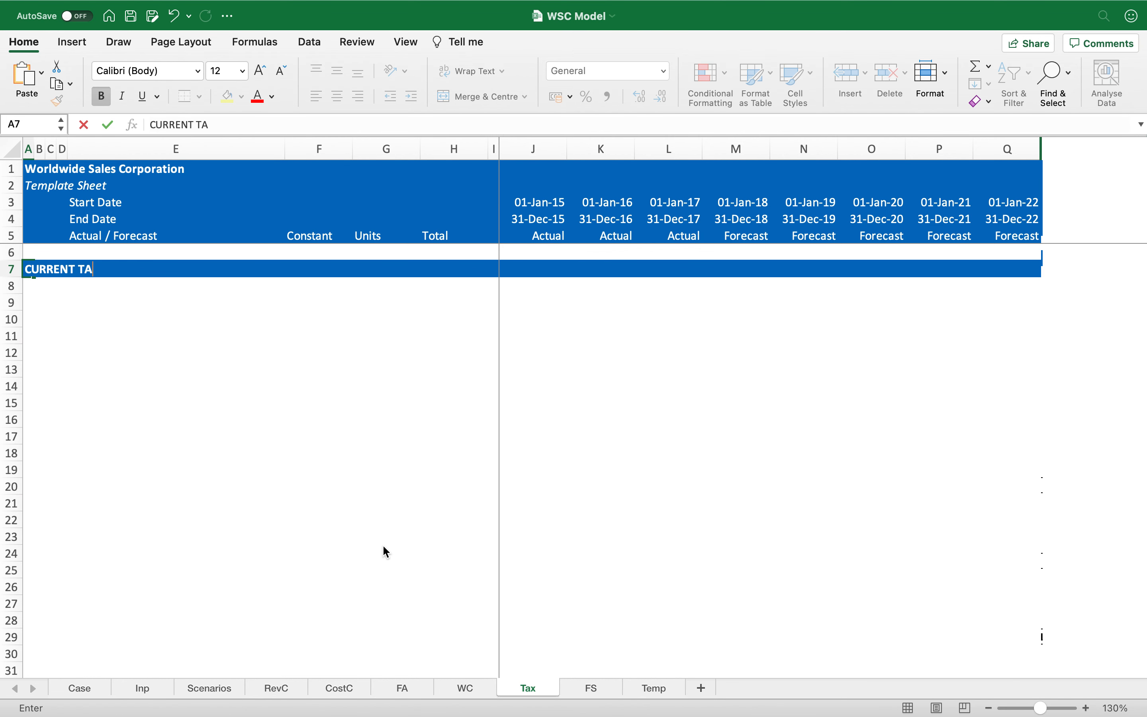
pyautogui.write('XATION')
pyautogui.press('BackSpace')
pyautogui.press('BackSpace')
pyautogui.press('BackSpace')
pyautogui.press('BackSpace')
pyautogui.press('BackSpace')
pyautogui.write('EXPENSE')
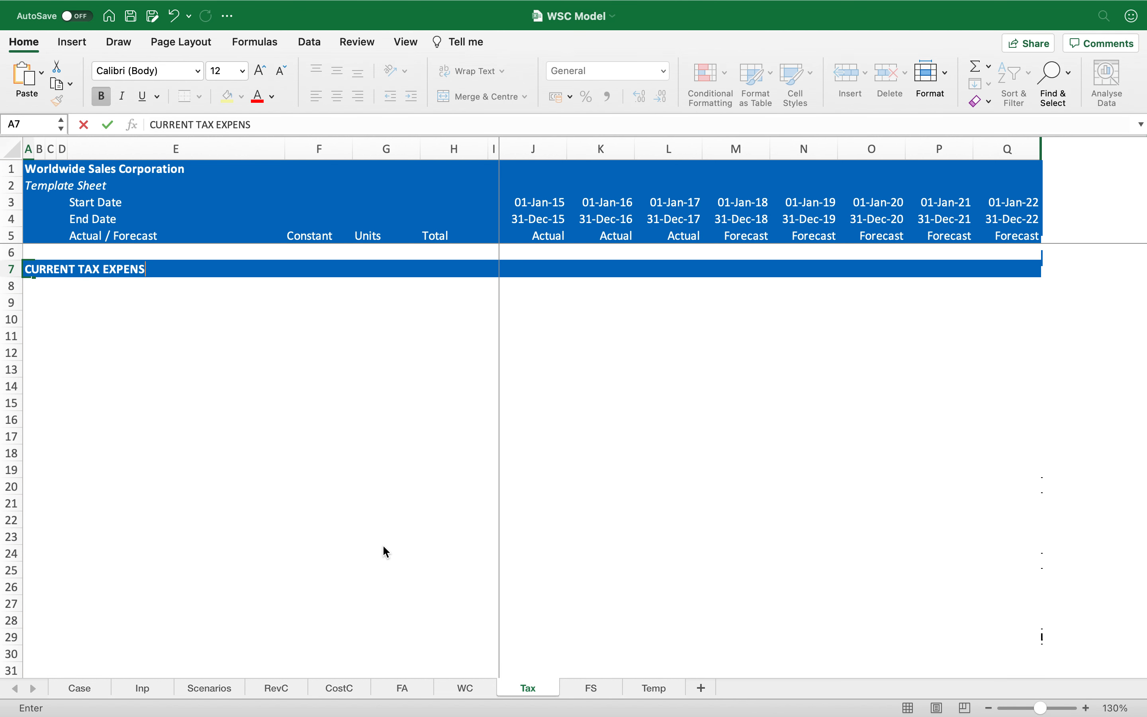
pyautogui.hotkey('shift', 'Return')
# Link E9 of the Tax sheet to the EBT label in cell E16 of the FS sheet.
pyautogui.press('Down')
pyautogui.press('Down')
pyautogui.press('Down')
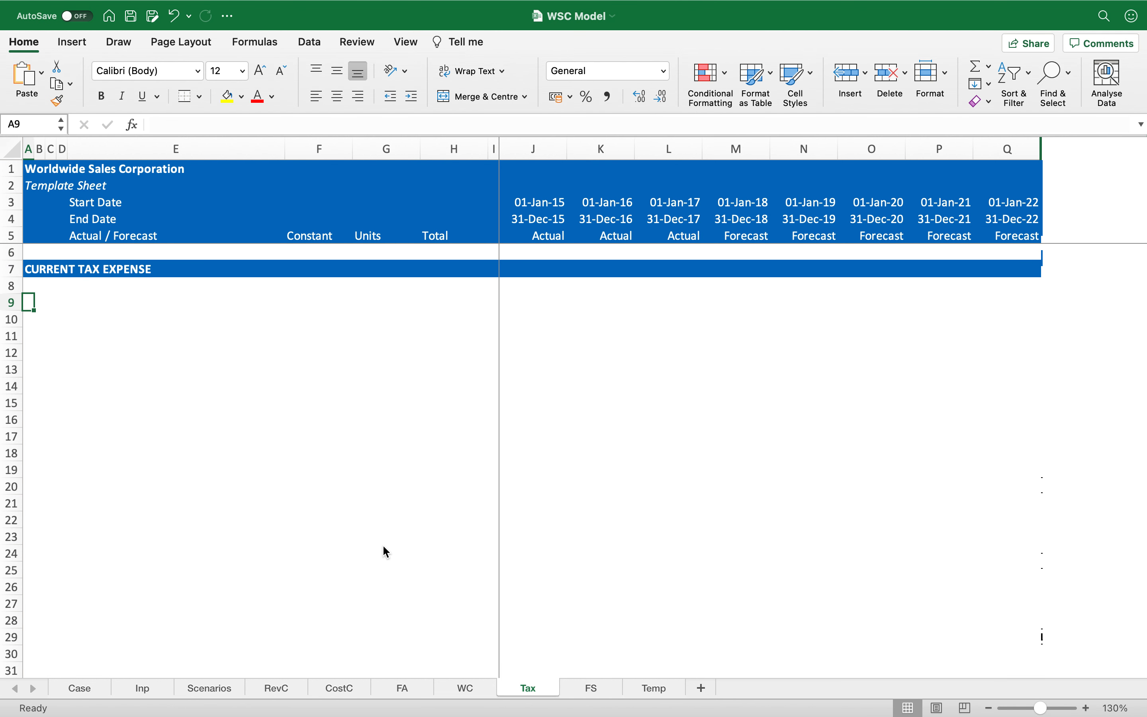
pyautogui.press('Right')
pyautogui.press('Right')
pyautogui.press('Right')
pyautogui.press('Right')
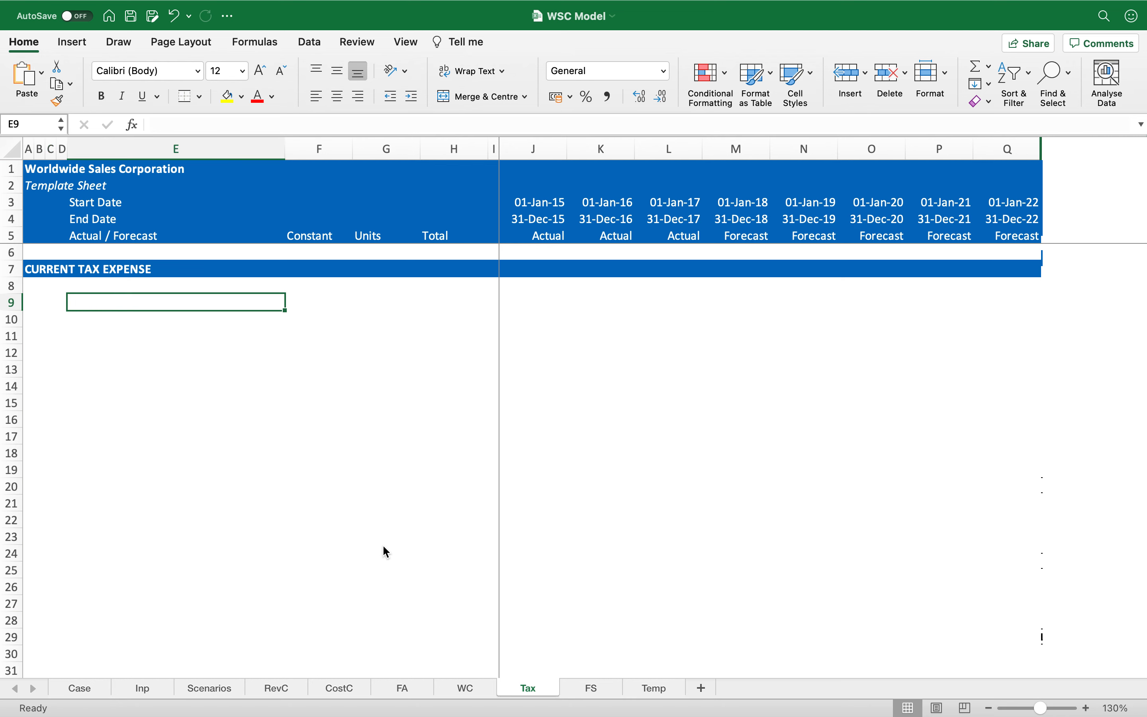
pyautogui.write('=')
pyautogui.hotkey('ctrl', 'pagedown')
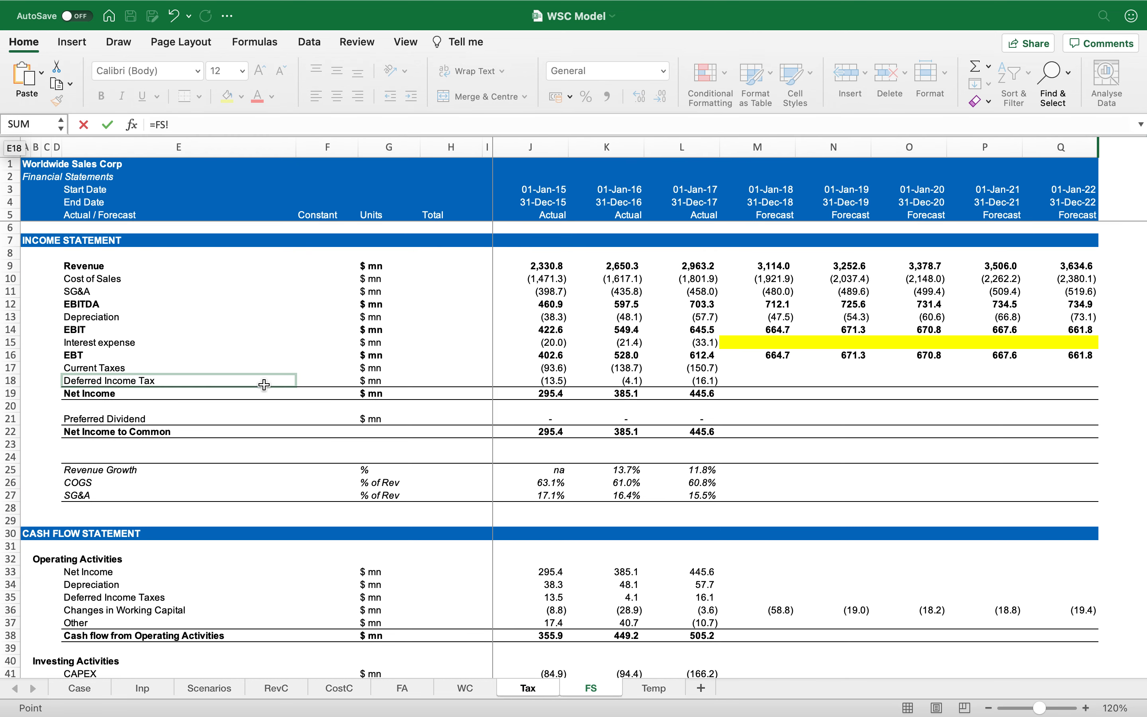
pyautogui.click(196, 353)
pyautogui.press('Return')
pyautogui.press('Up')
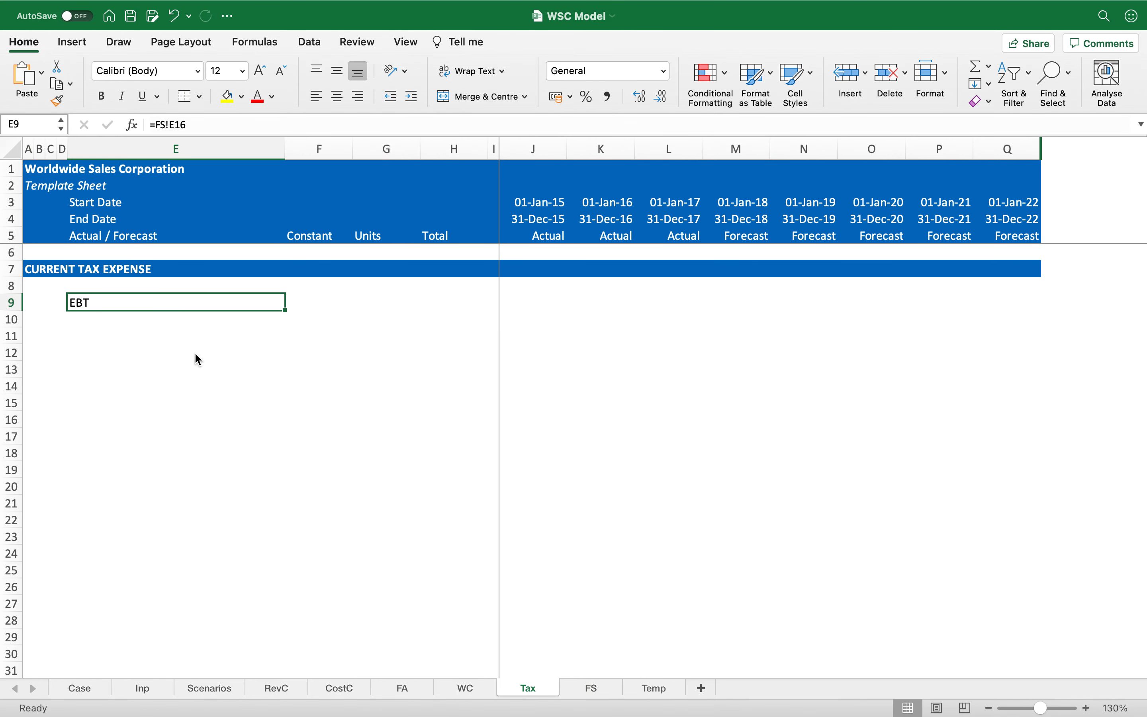
# Copy the EBT link from E9 into G9 to bring in its unit.
pyautogui.press('cmd+c')
pyautogui.press('Right')
pyautogui.press('Right')
pyautogui.press('Return')
# Copy the EBT link into forecast cells M9:Q9 and format them in comma style with one decimal.
pyautogui.press('super+c')
pyautogui.press('Right')
pyautogui.press('Right')
pyautogui.press('Right')
pyautogui.press('Right')
pyautogui.press('Right')
pyautogui.press('Right')
pyautogui.hotkey('shift', 'Right')
pyautogui.hotkey('shift', 'Right')
pyautogui.hotkey('shift', 'Right')
pyautogui.hotkey('shift', 'Right')
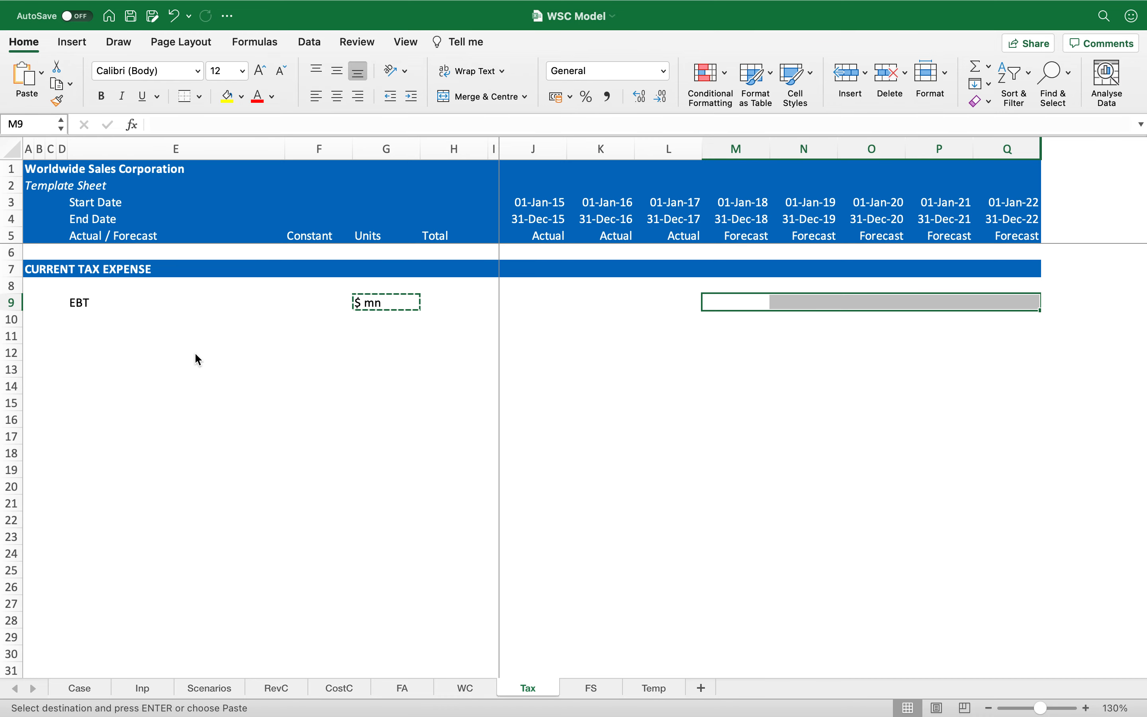
pyautogui.press('Return')
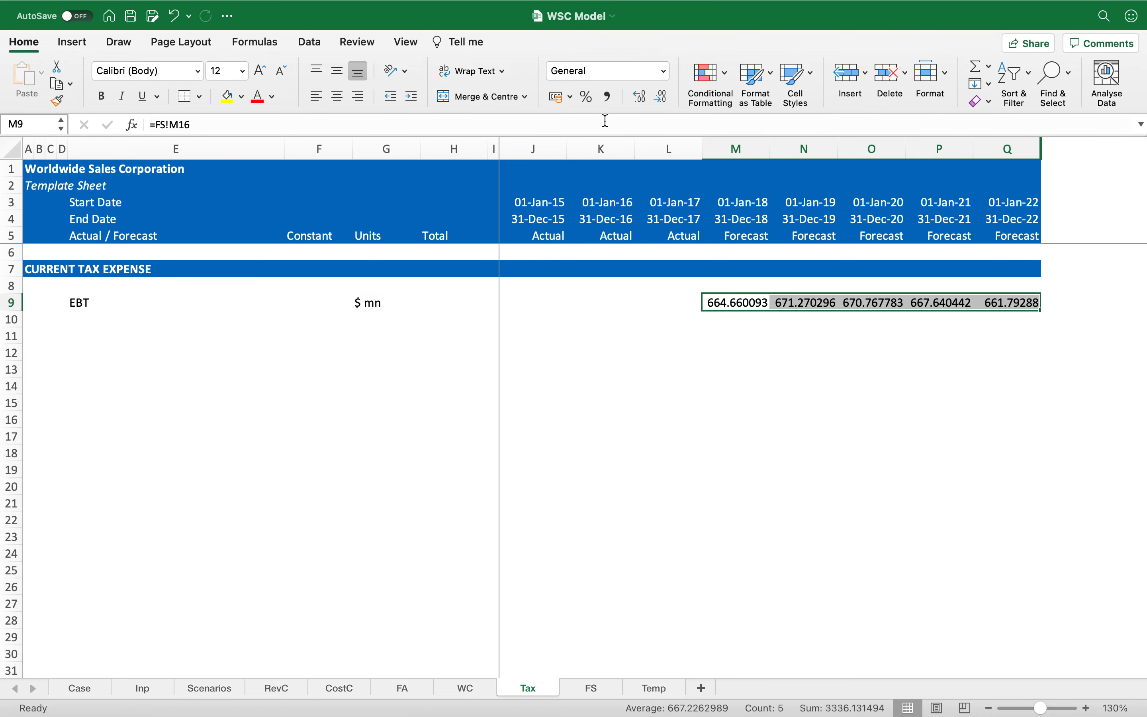
pyautogui.click(609, 97)
pyautogui.click(663, 98)
# Link E10 to the Temporary timing difference label in cell E47 of the Inp sheet.
pyautogui.press('Left')
pyautogui.press('Left')
pyautogui.press('Left')
pyautogui.press('Left')
pyautogui.press('Left')
pyautogui.press('Left')
pyautogui.press('Left')
pyautogui.press('Left')
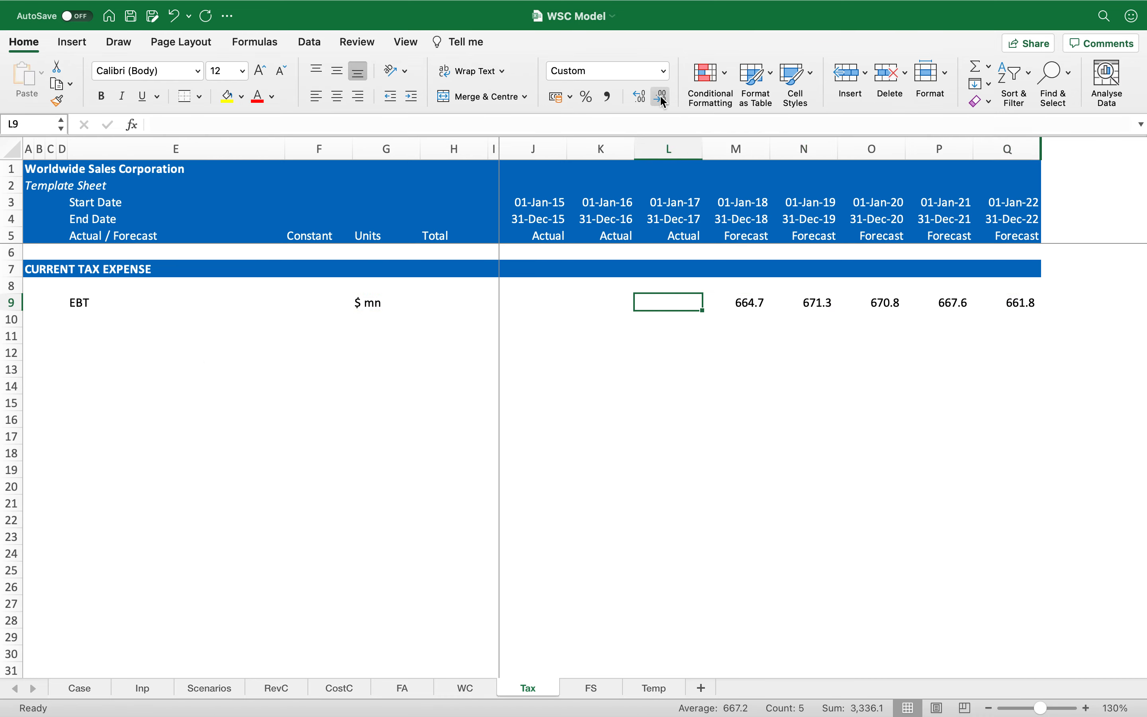
pyautogui.press('Down')
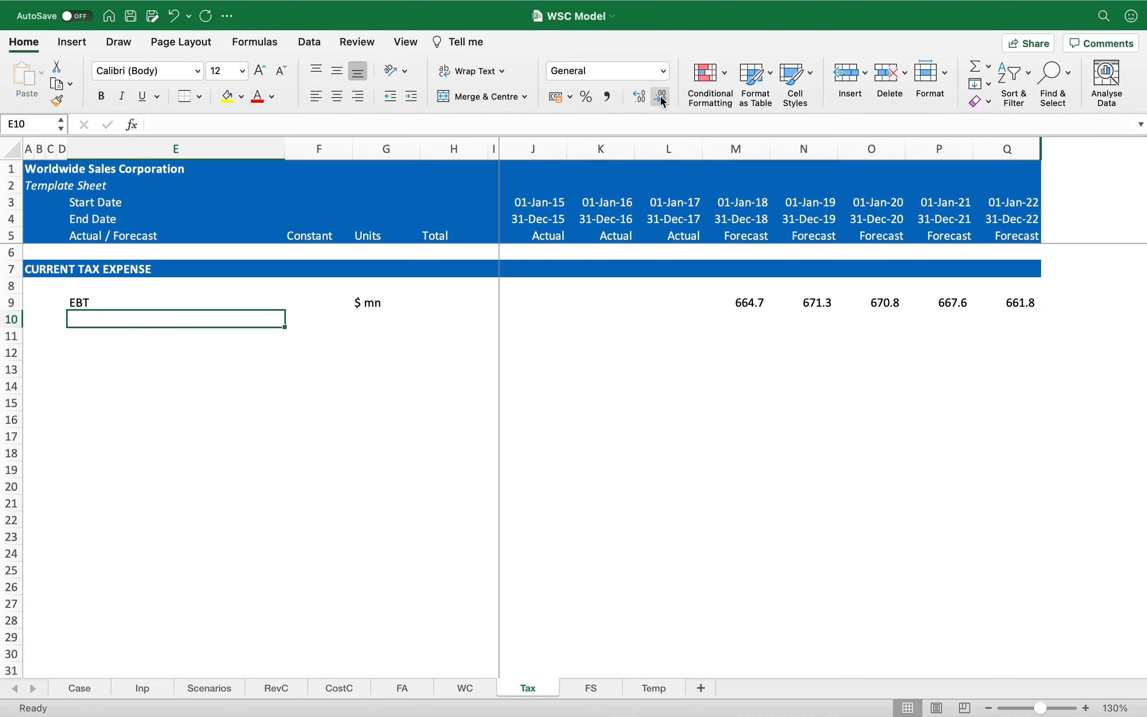
pyautogui.press('Up')
pyautogui.hotkey('shift', 'space')
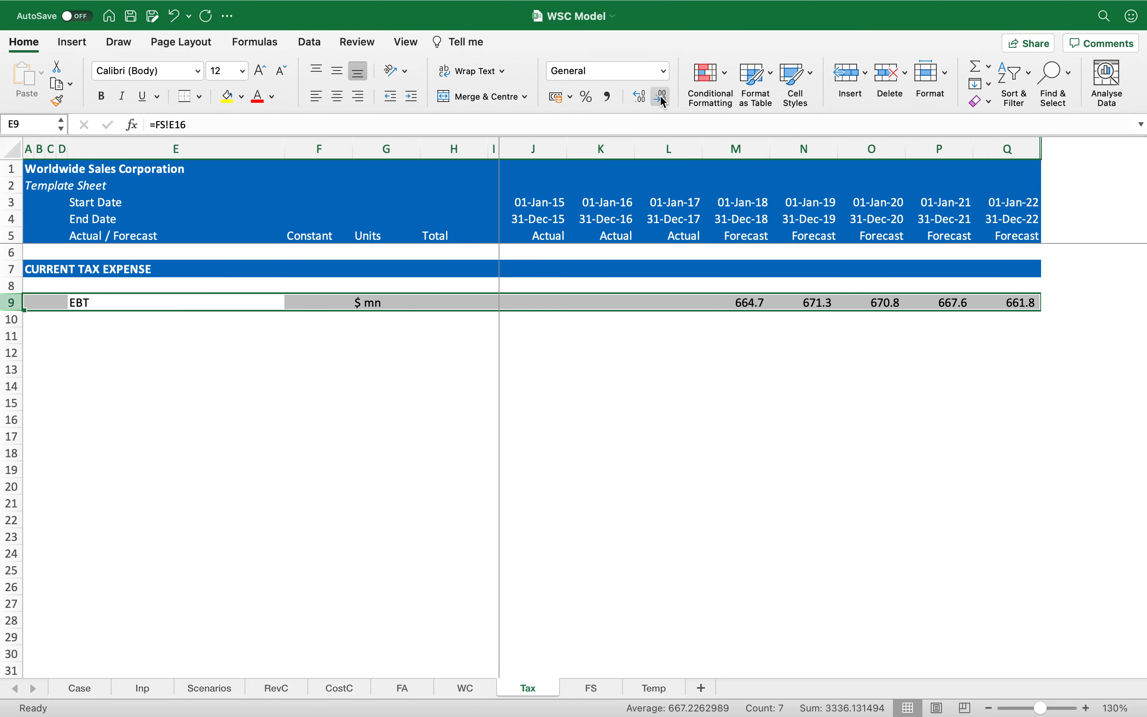
pyautogui.press('Down')
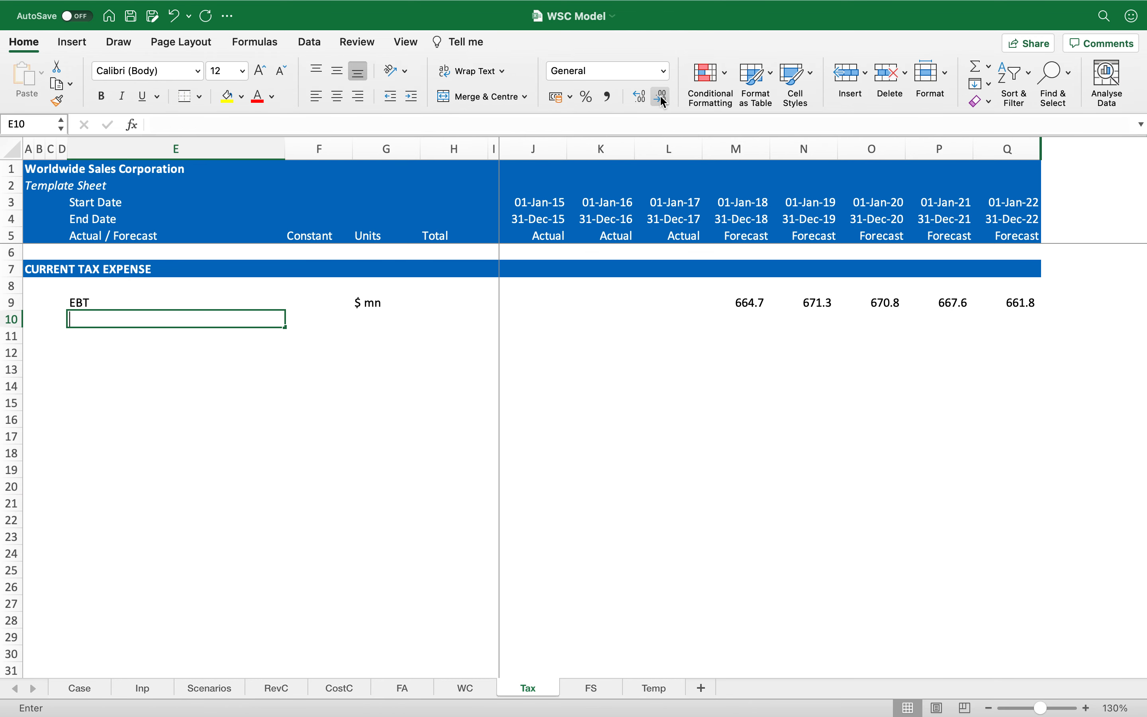
pyautogui.write('=')
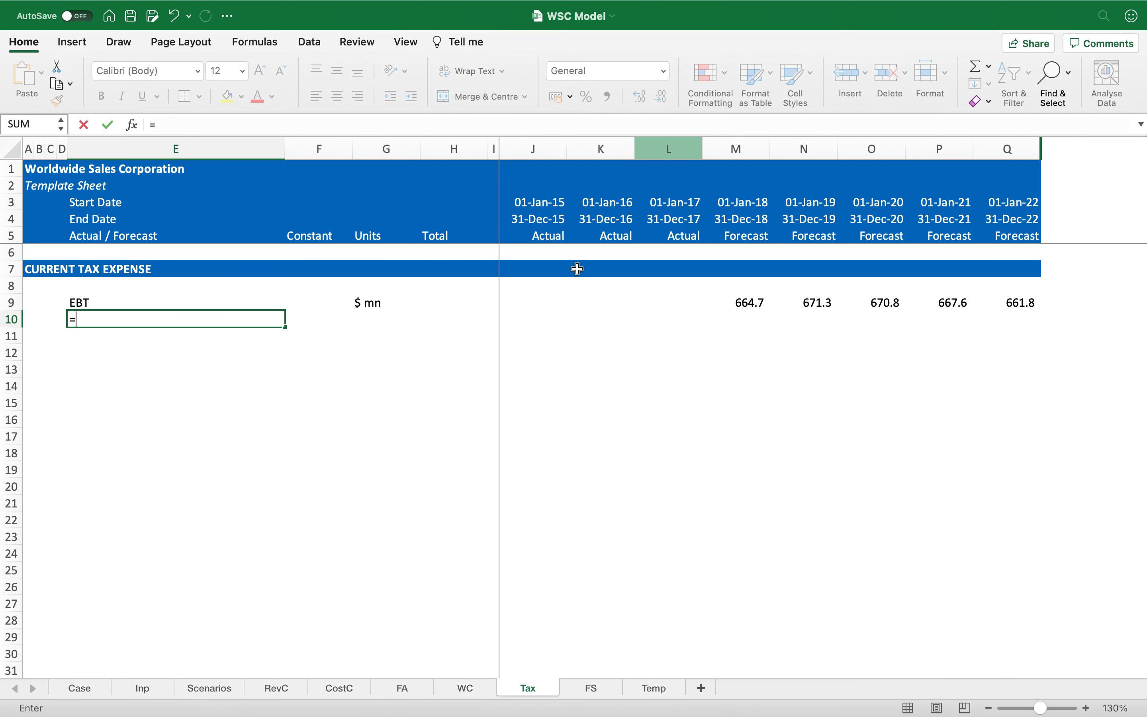
pyautogui.click(154, 687)
pyautogui.click(161, 522)
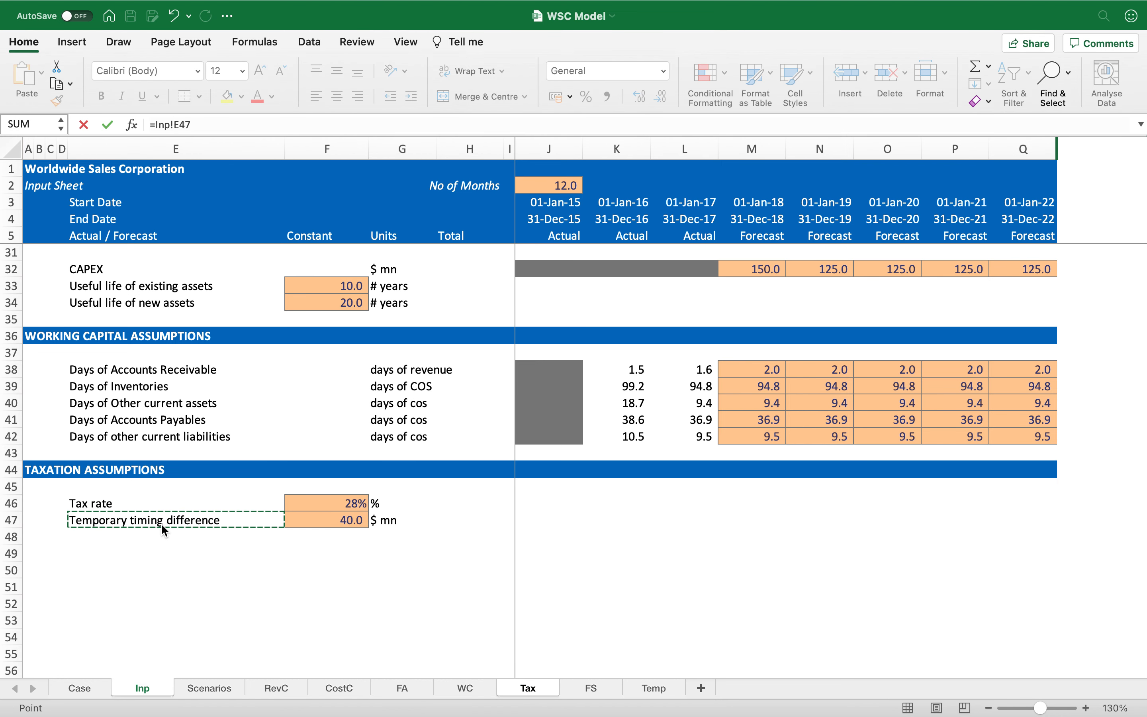
pyautogui.press('Return')
pyautogui.press('Up')
# Copy the link in E10 across F10:G10 to bring in the timing difference's amount and unit.
pyautogui.press('super+c')
pyautogui.hotkey('shift', 'Right')
pyautogui.hotkey('shift', 'Right')
pyautogui.press('super+v')
pyautogui.press('Escape')
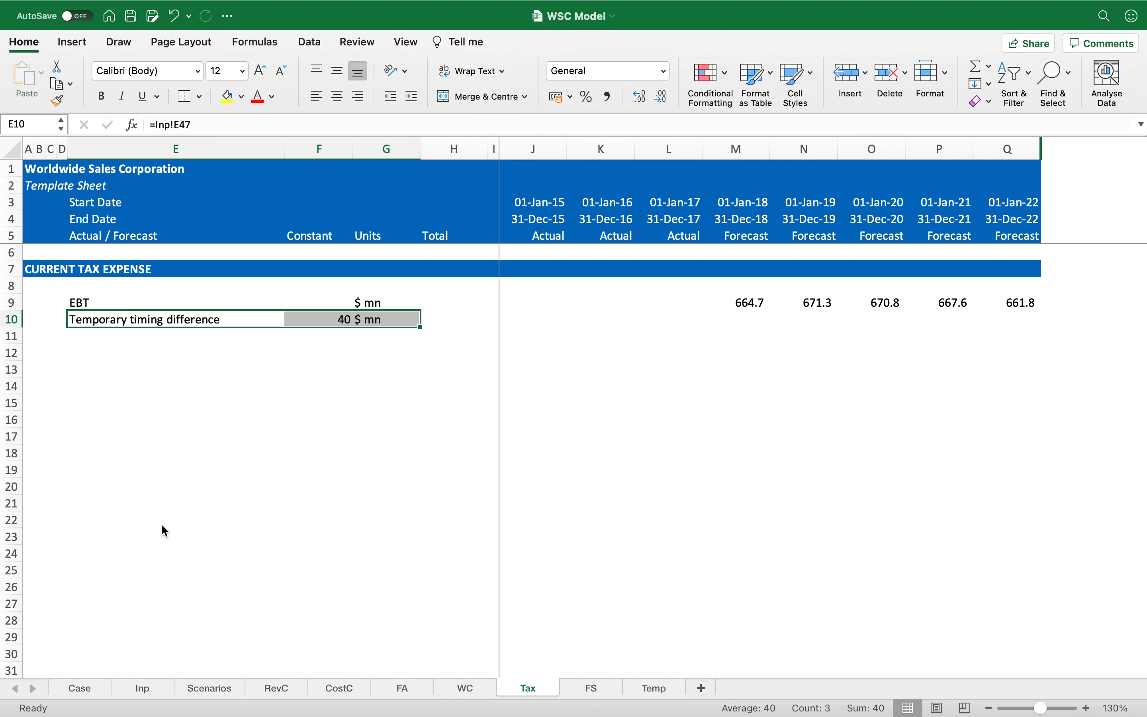
# Make row 11 bold and enter the label Taxable Income in E11.
pyautogui.press('Down')
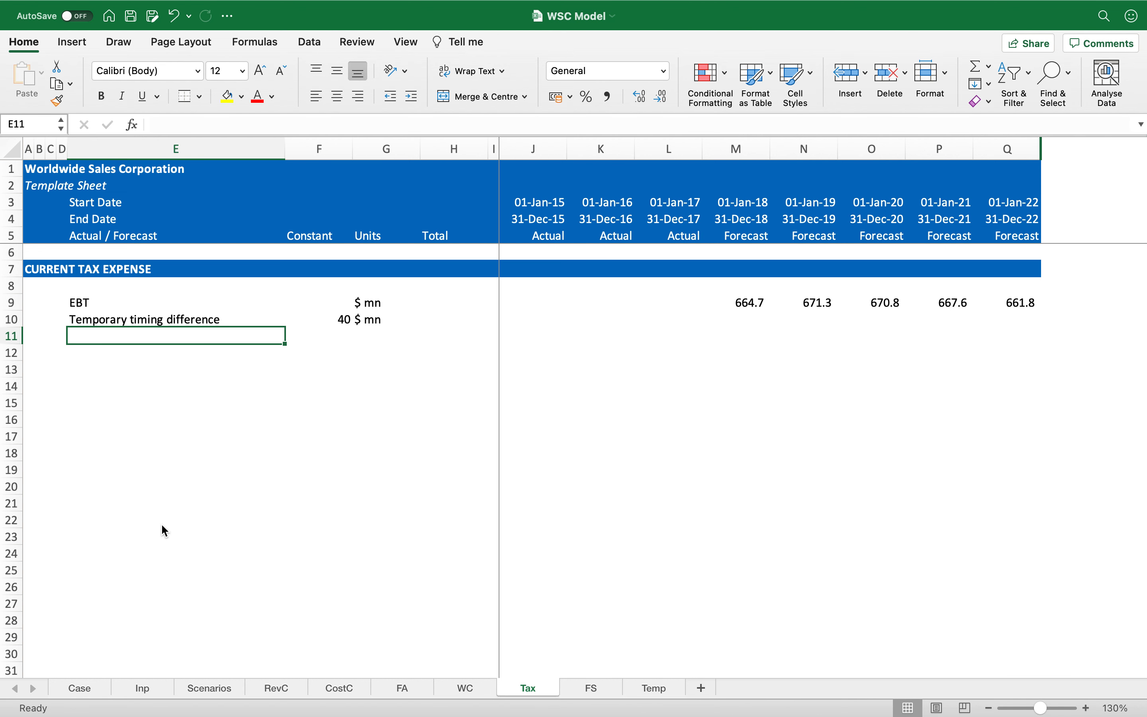
pyautogui.hotkey('shift', 'space')
pyautogui.press('super+b')
pyautogui.press('Left')
pyautogui.press('Right')
pyautogui.write('T')
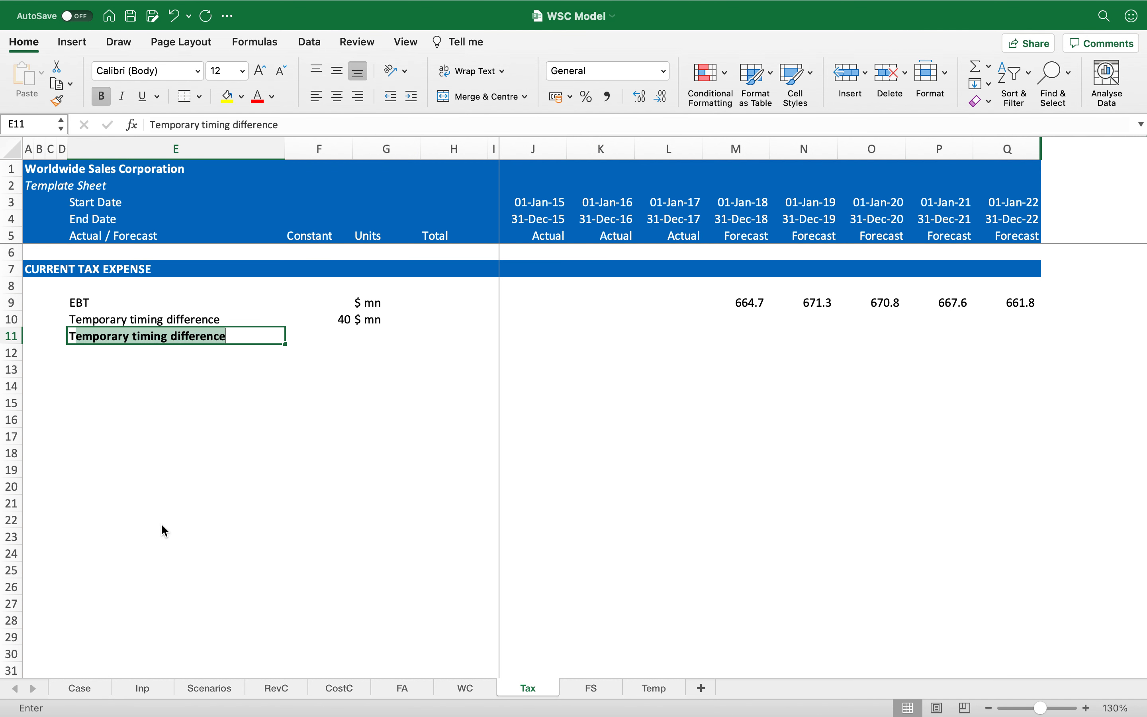
pyautogui.write('axable Income')
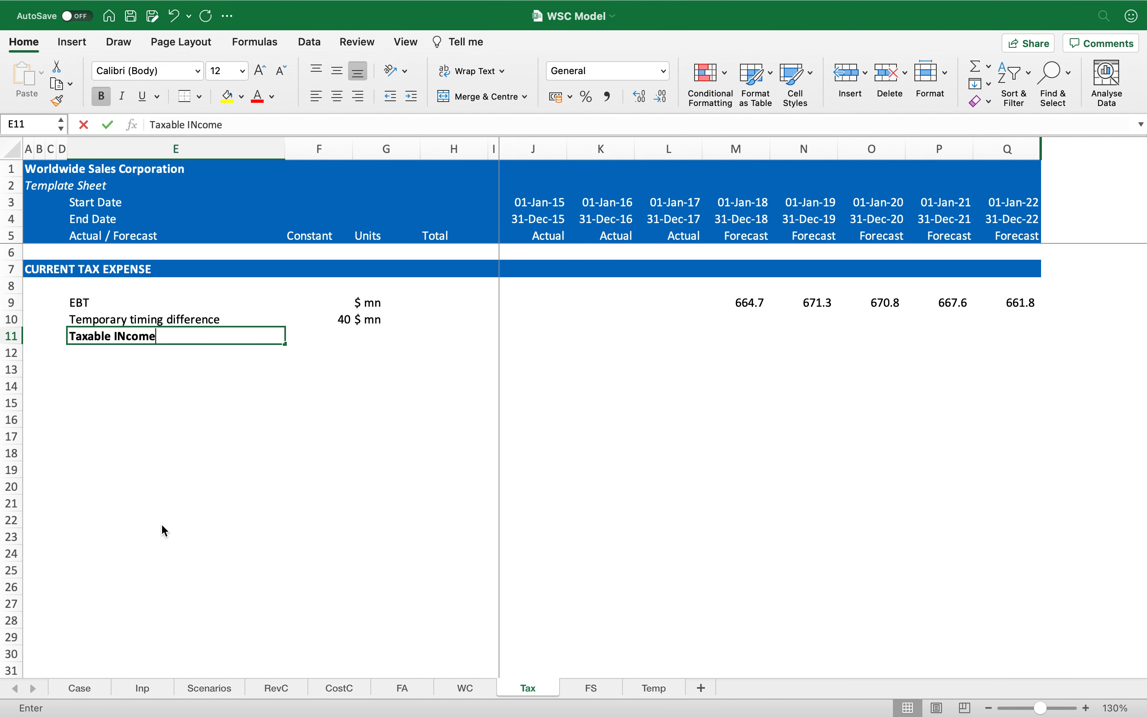
pyautogui.press('Return')
# Enter the unit $ mn in G11 for Taxable Income.
pyautogui.press('Up')
pyautogui.press('Right')
pyautogui.press('Right')
pyautogui.write('$')
pyautogui.press('Return')
# Insert a blank row above the EBT row, directly below row 8.
pyautogui.press('Up')
pyautogui.press('Right')
pyautogui.press('Right')
pyautogui.press('Right')
pyautogui.press('Left')
pyautogui.press('Left')
pyautogui.press('Left')
pyautogui.press('Left')
pyautogui.press('Left')
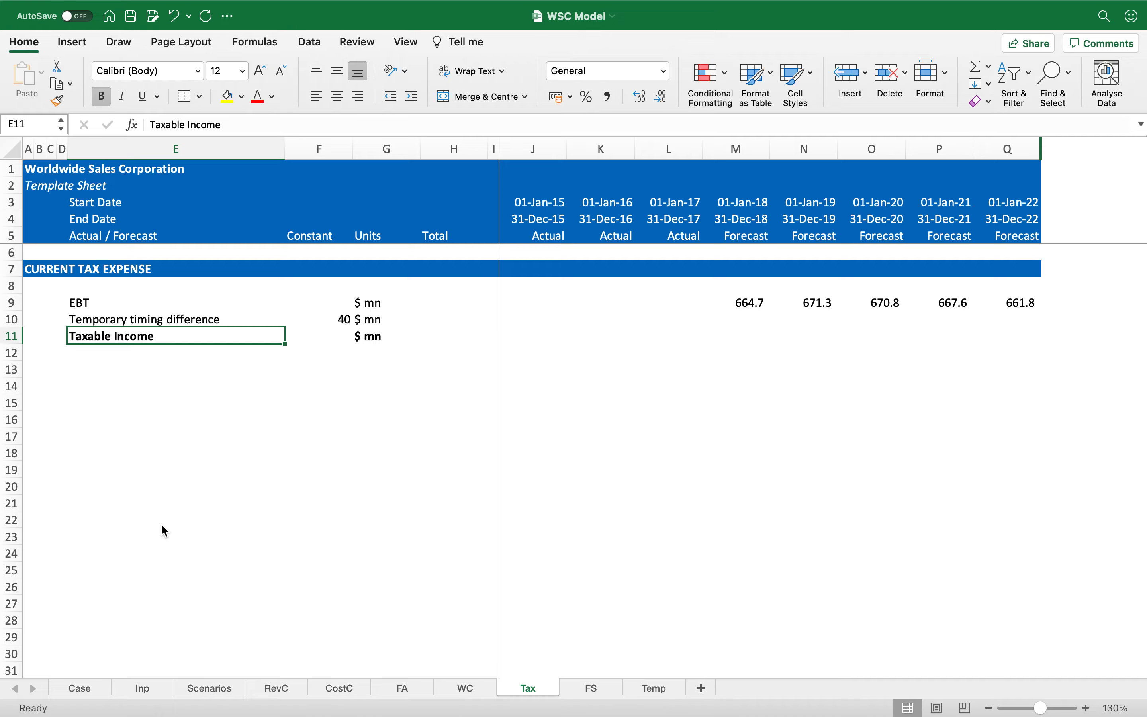
pyautogui.press('Left')
pyautogui.press('Left')
pyautogui.press('Left')
pyautogui.press('Up')
pyautogui.press('Up')
pyautogui.hotkey('shift', 'space')
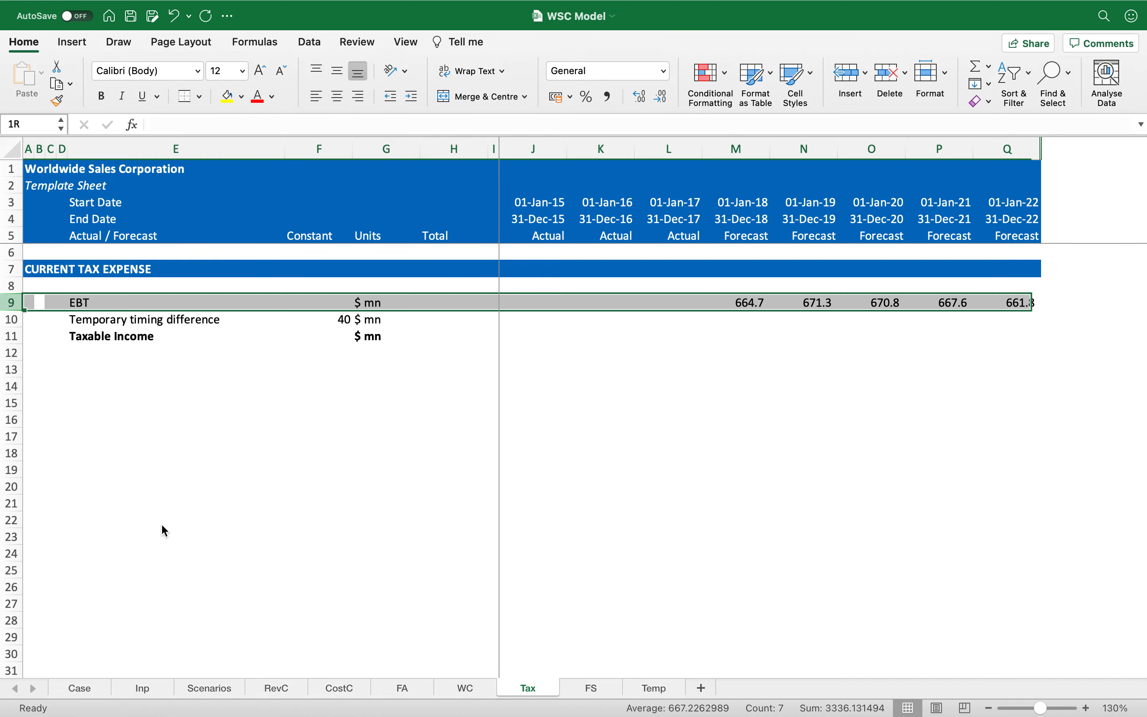
pyautogui.hotkey('ctrl', 'shift', '=')
# Enter the bold heading Computation of taxable income in B9.
pyautogui.press('Left')
pyautogui.press('Right')
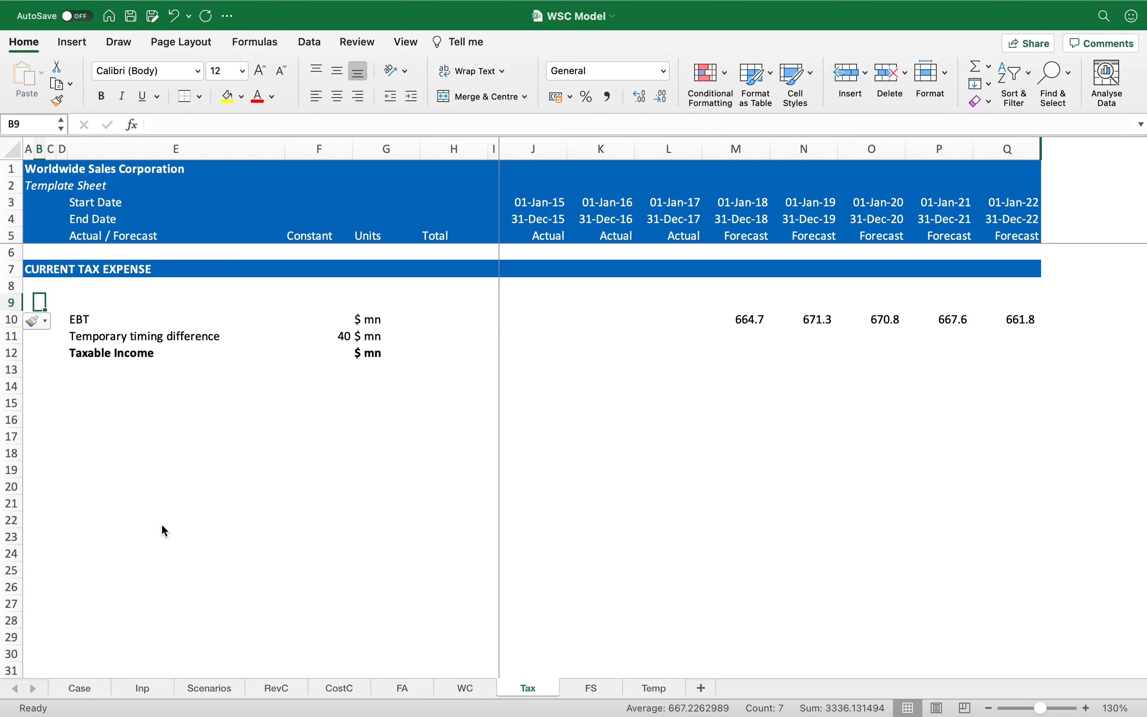
pyautogui.write('Computation of taxable income')
pyautogui.hotkey('ctrl', 'Return')
pyautogui.press('super+b')
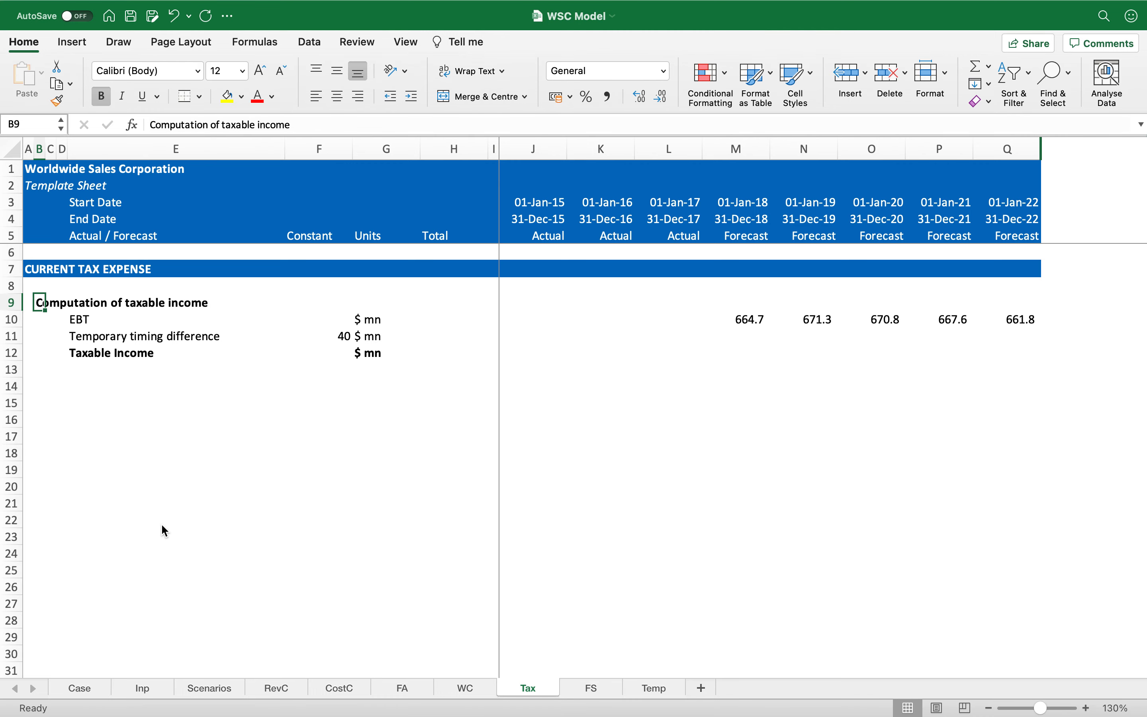
# Apply top and bottom borders to the Taxable Income row from E12 through column Q.
pyautogui.press('Down')
pyautogui.press('Down')
pyautogui.press('Down')
pyautogui.press('Down')
pyautogui.press('Right')
pyautogui.press('Up')
pyautogui.press('Right')
pyautogui.press('Right')
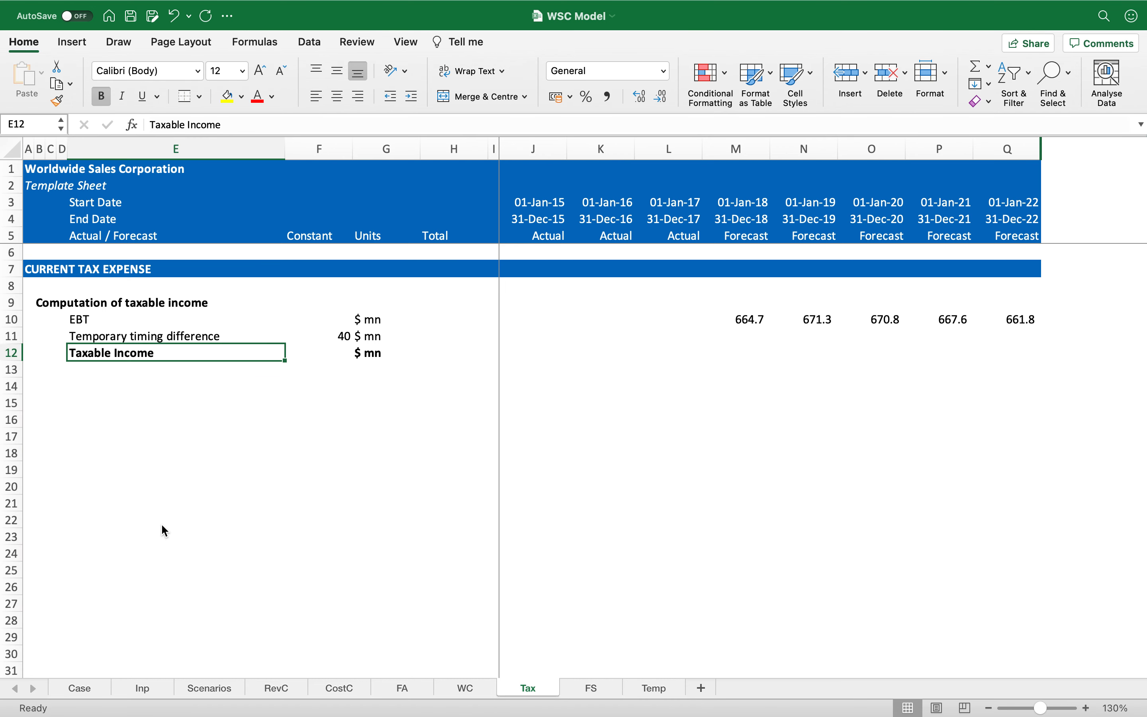
pyautogui.press('super+shift+Right')
pyautogui.press('super+shift+Right')
pyautogui.click(188, 95)
# Copy grey shaded cell J10 from the WC sheet into the EBT row's actual-year cells J10:L10 of the Tax sheet.
pyautogui.press('Right')
pyautogui.press('Right')
pyautogui.press('Right')
pyautogui.press('Right')
pyautogui.press('Right')
pyautogui.press('Right')
pyautogui.press('Right')
pyautogui.press('Right')
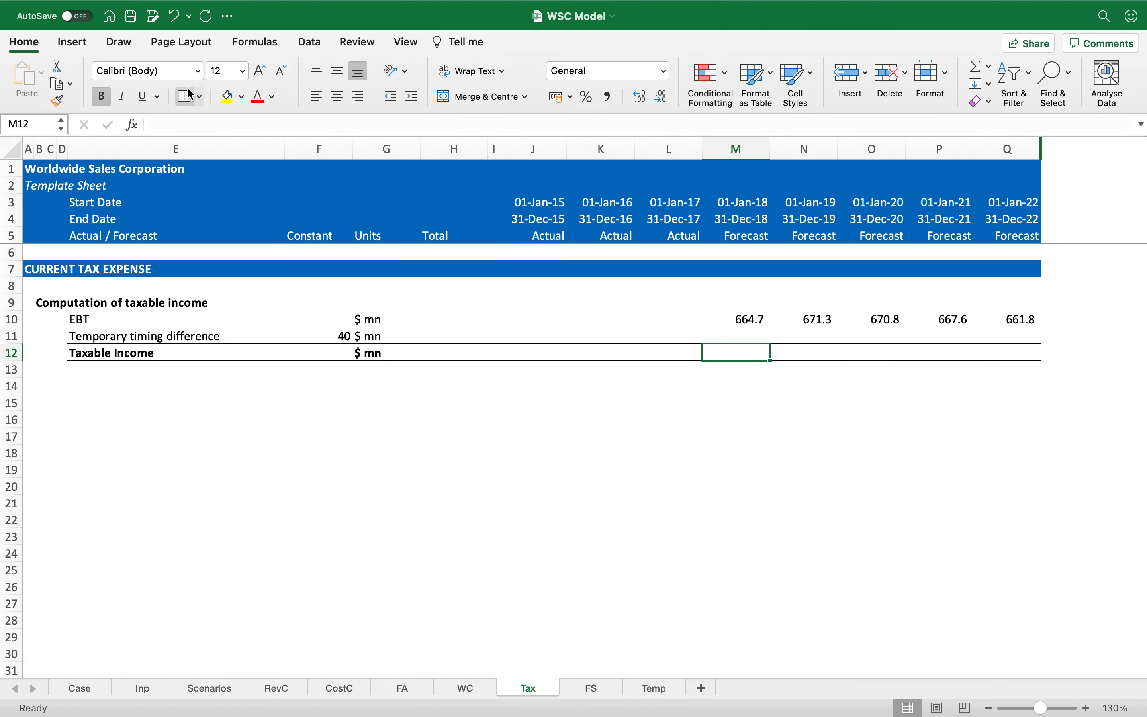
pyautogui.press('Left')
pyautogui.press('Left')
pyautogui.press('Left')
pyautogui.press('Up')
pyautogui.press('Up')
pyautogui.hotkey('ctrl', 'pageup')
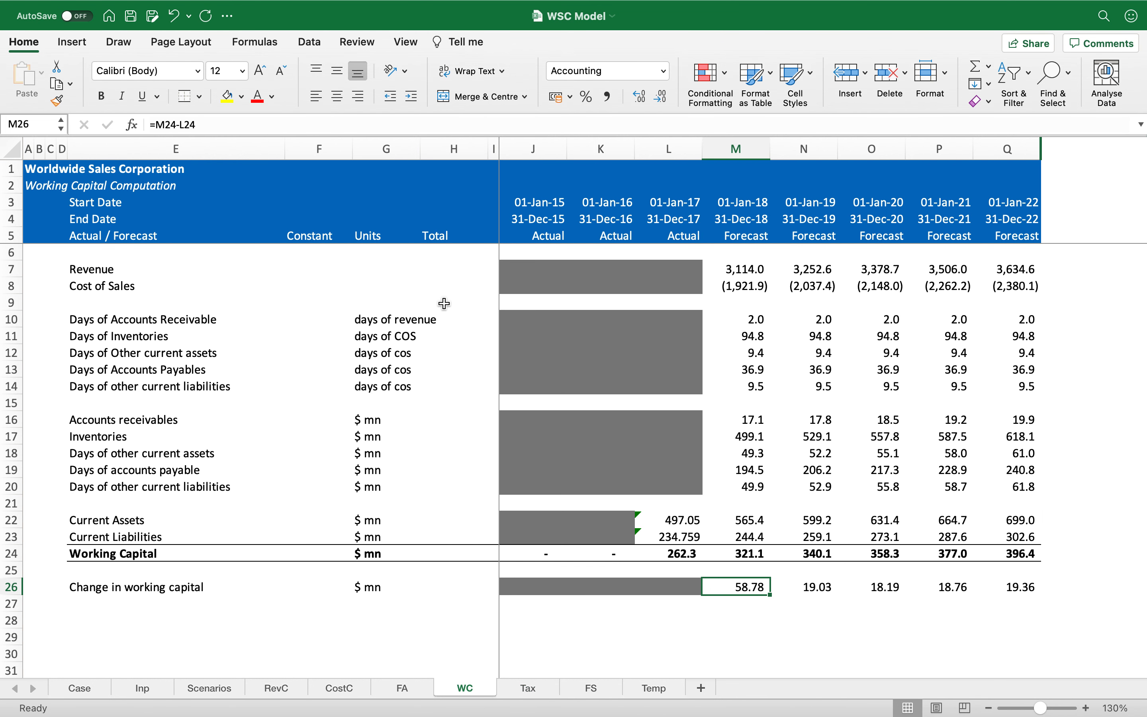
pyautogui.click(513, 319)
pyautogui.hotkey('ctrl', 'c')
pyautogui.hotkey('ctrl', 'pagedown')
pyautogui.hotkey('shift', 'Right')
pyautogui.hotkey('shift', 'Right')
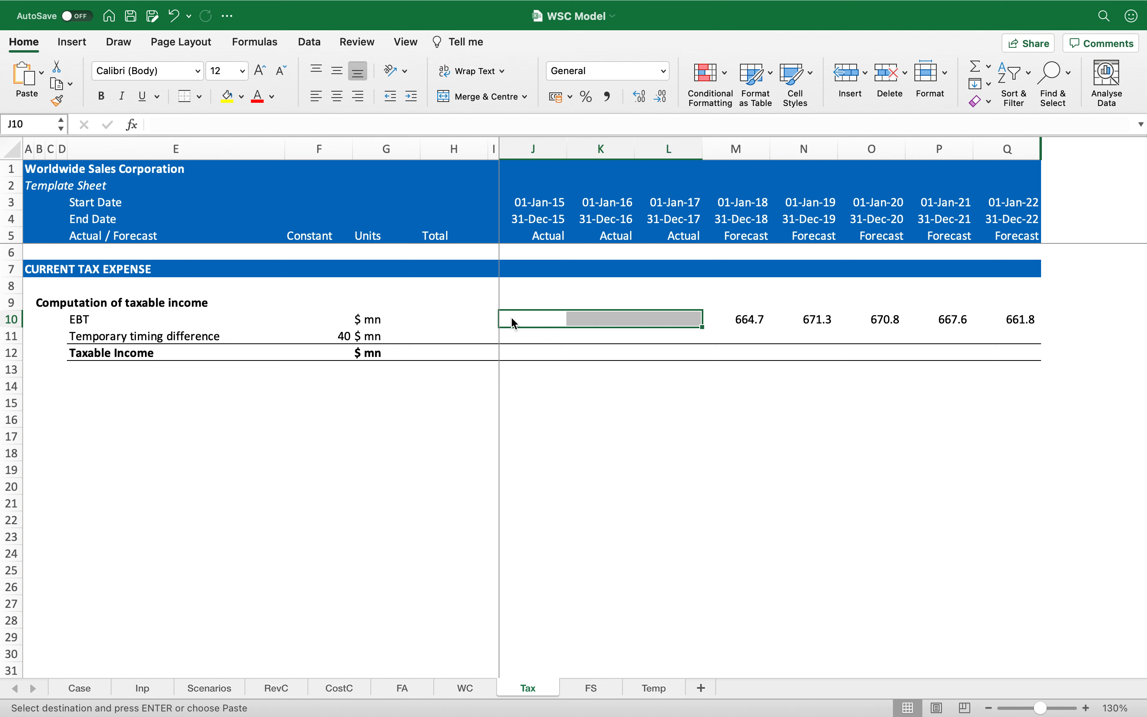
pyautogui.press('Escape')
# Try the formula =J10-$F11 in the Taxable Income cell J12, and clear the cell again.
pyautogui.press('Down')
pyautogui.press('Down')
pyautogui.write('=')
pyautogui.press('Up')
pyautogui.press('Up')
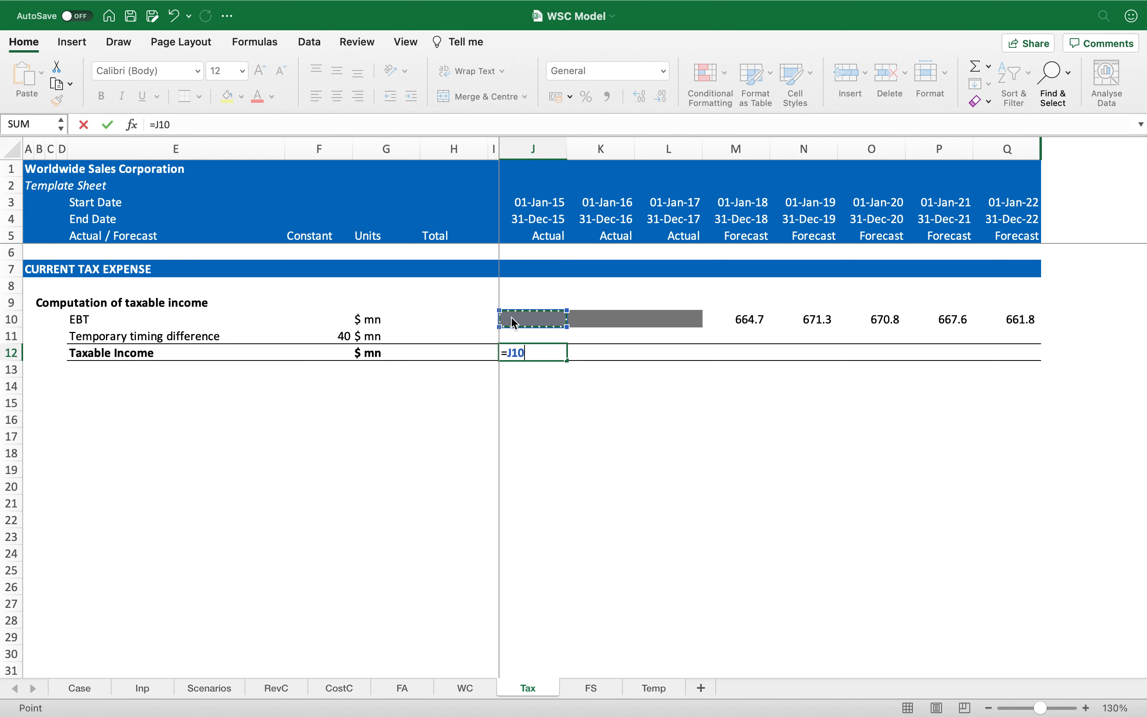
pyautogui.write('-')
pyautogui.press('Left')
pyautogui.press('Left')
pyautogui.press('Left')
pyautogui.press('Left')
pyautogui.press('Left')
pyautogui.press('Right')
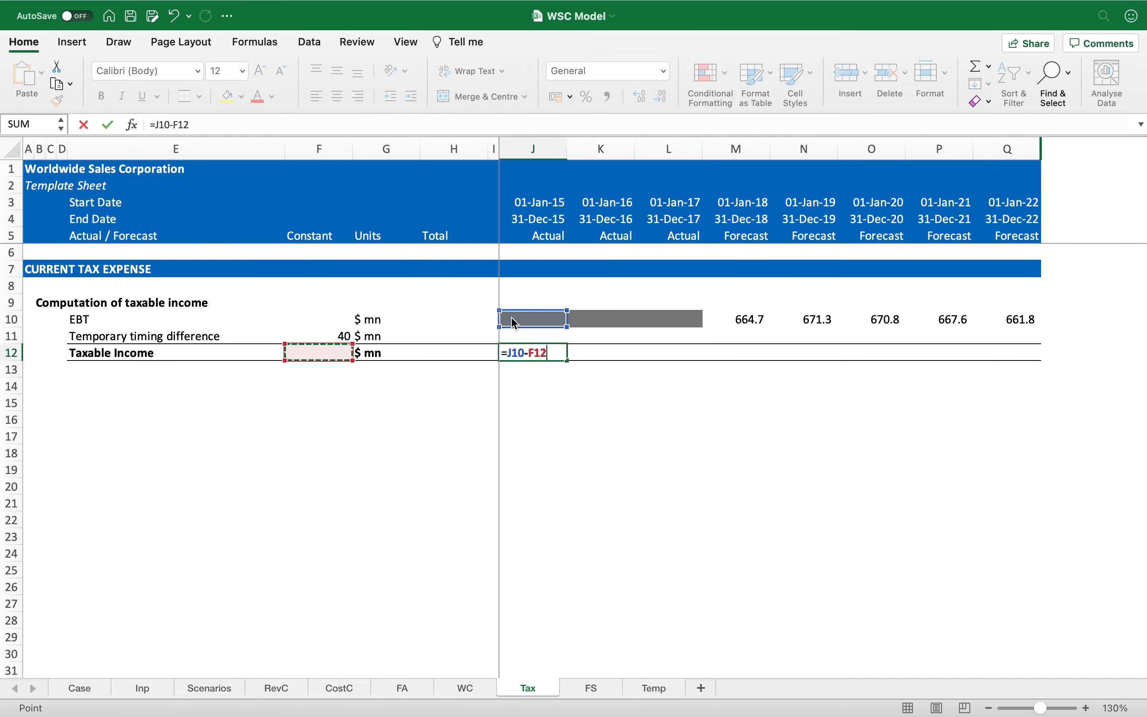
pyautogui.press('Up')
pyautogui.press('F4')
pyautogui.press('F4')
pyautogui.press('F4')
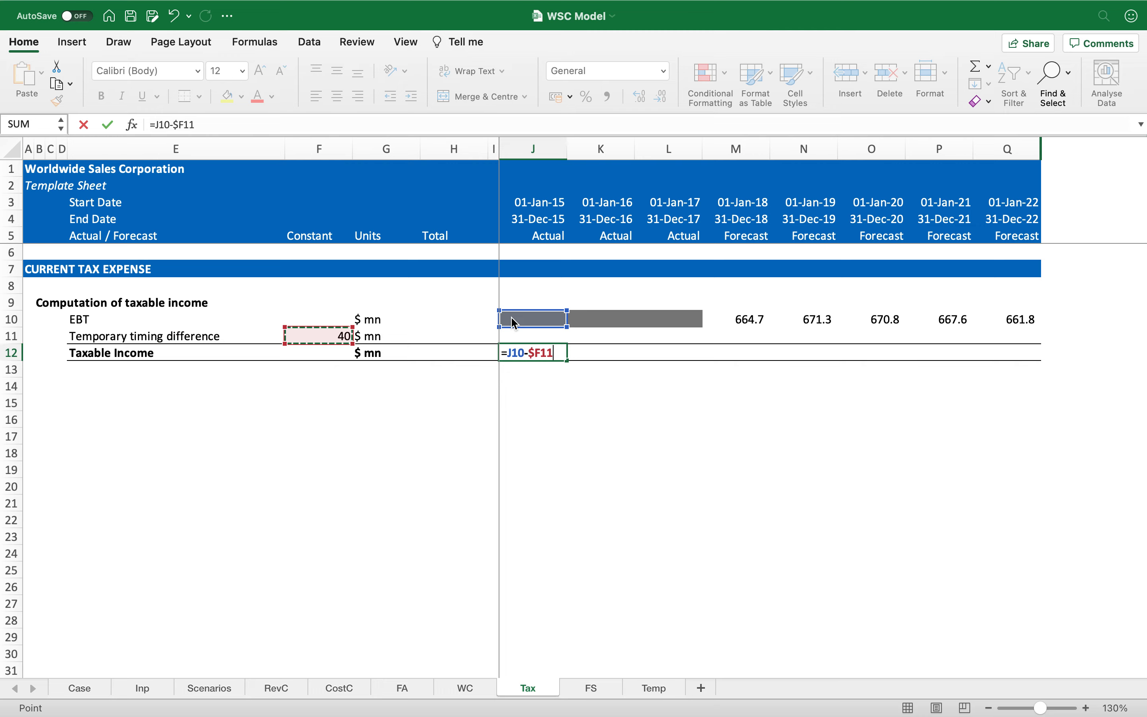
pyautogui.press('Return')
pyautogui.press('Up')
pyautogui.press('super+c')
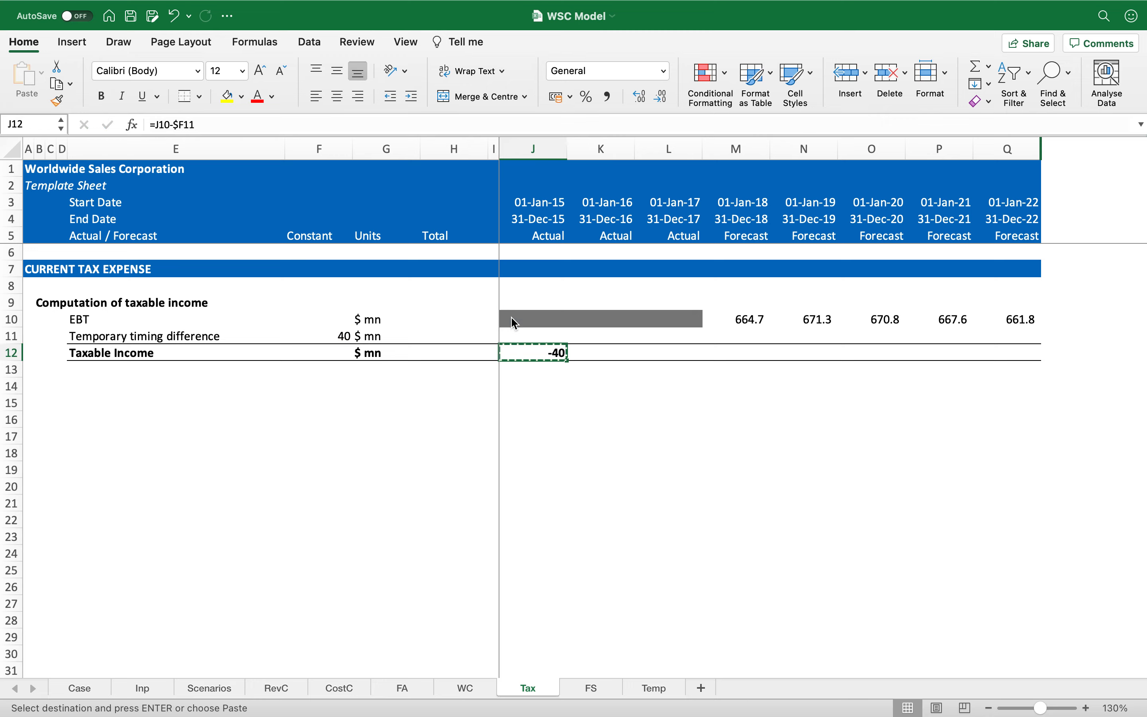
pyautogui.press('Escape')
pyautogui.press('Delete')
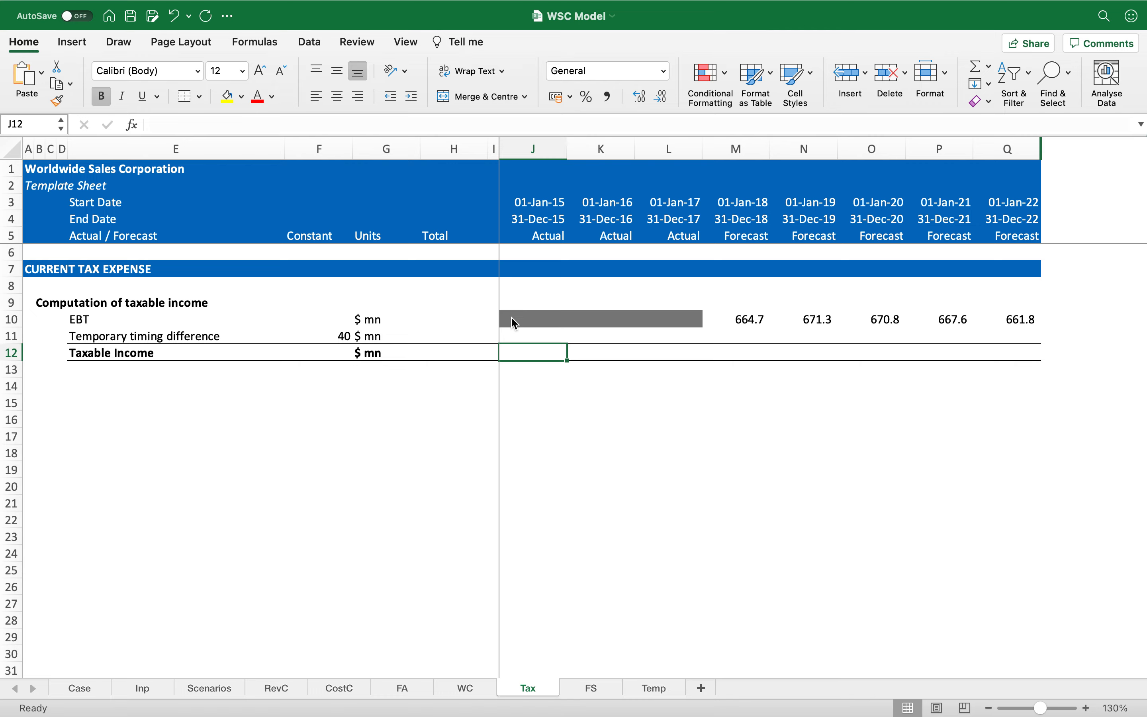
# Enter =IF(YEAR(J4)>2017,J10-$F11,0) in the Taxable Income cell J12.
pyautogui.write('=IF(')
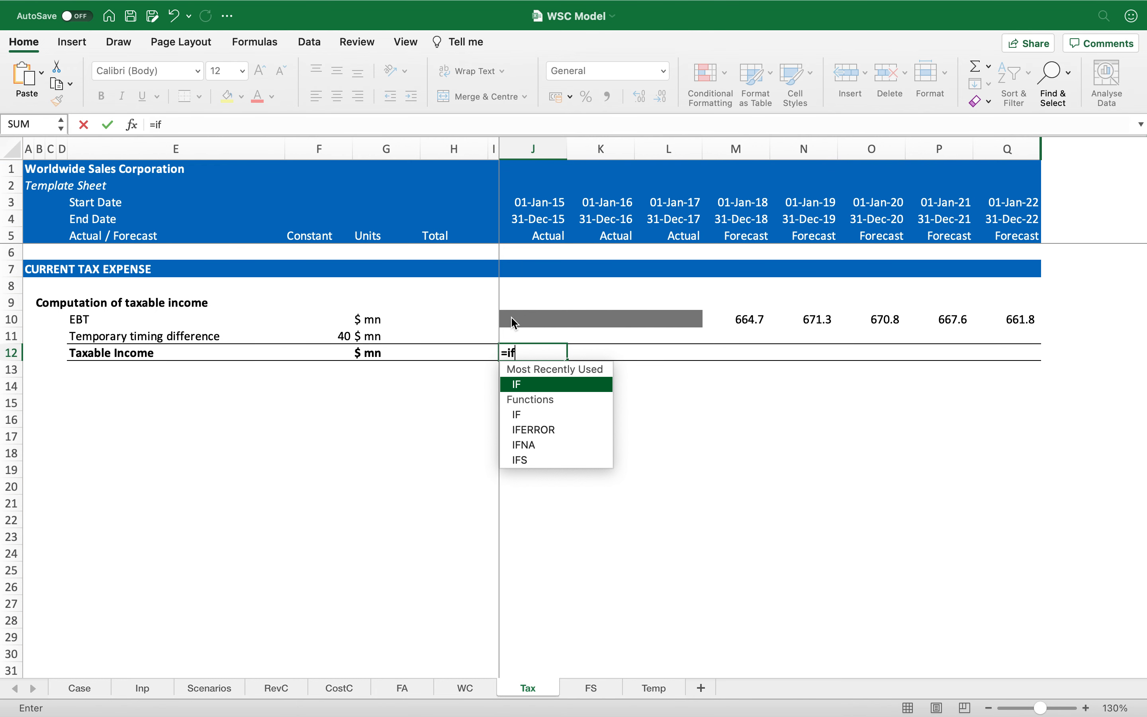
pyautogui.write('yea')
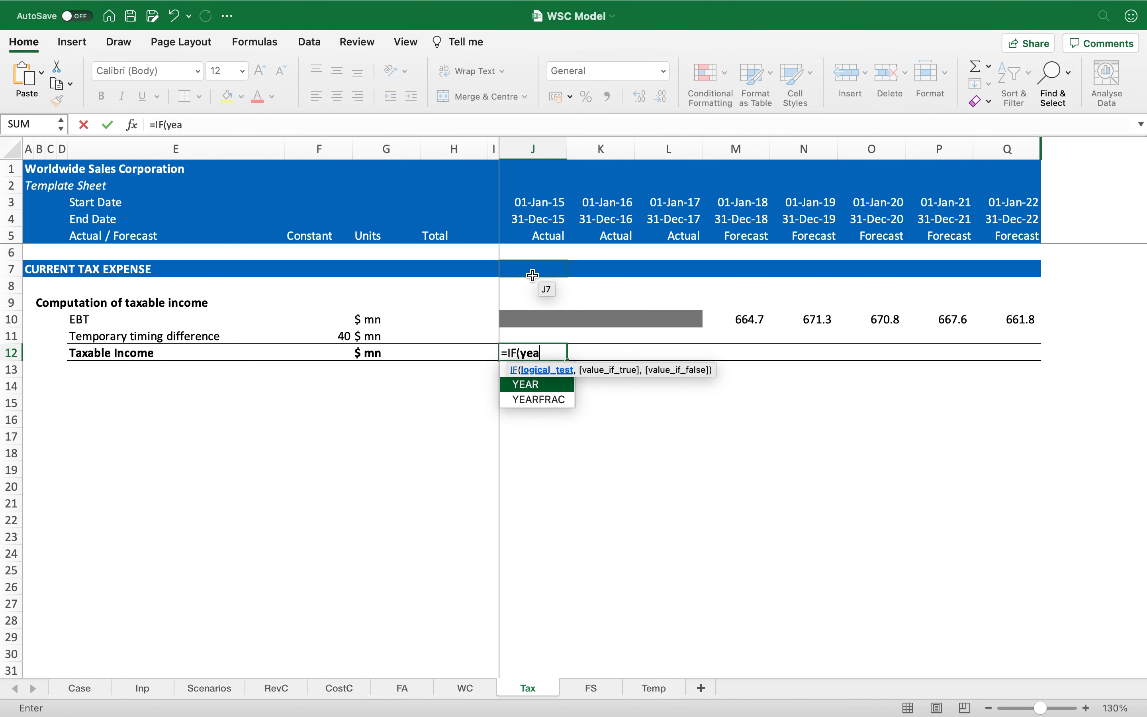
pyautogui.press('Tab')
pyautogui.click(538, 224)
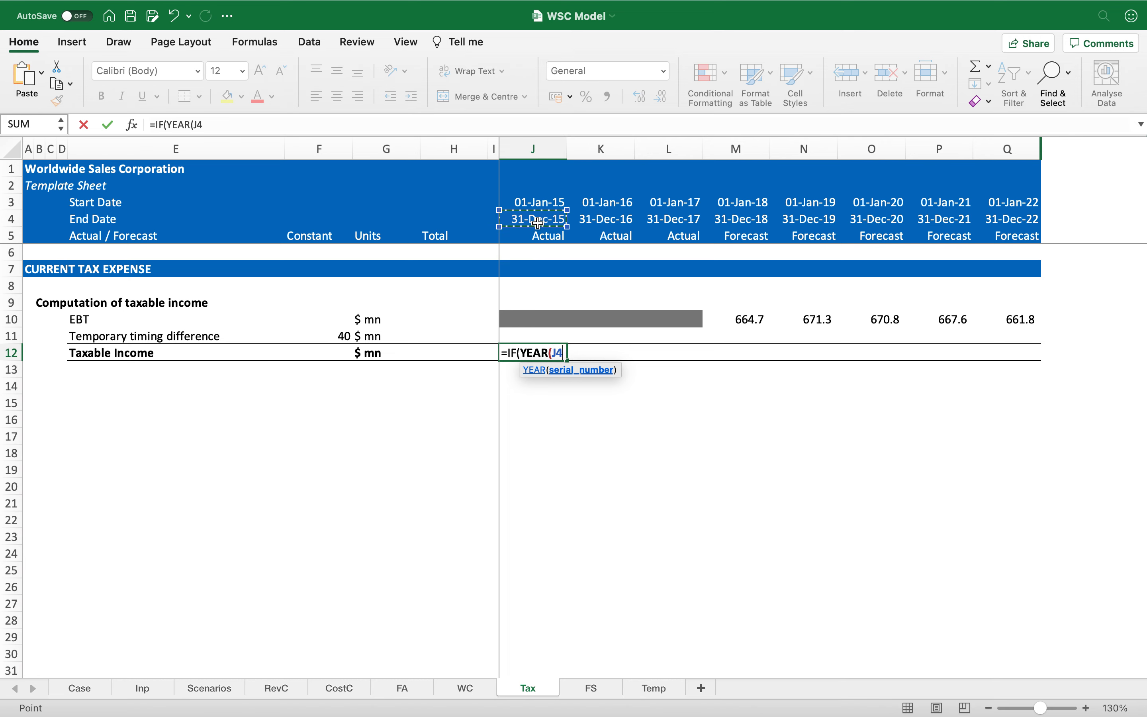
pyautogui.write(')>201')
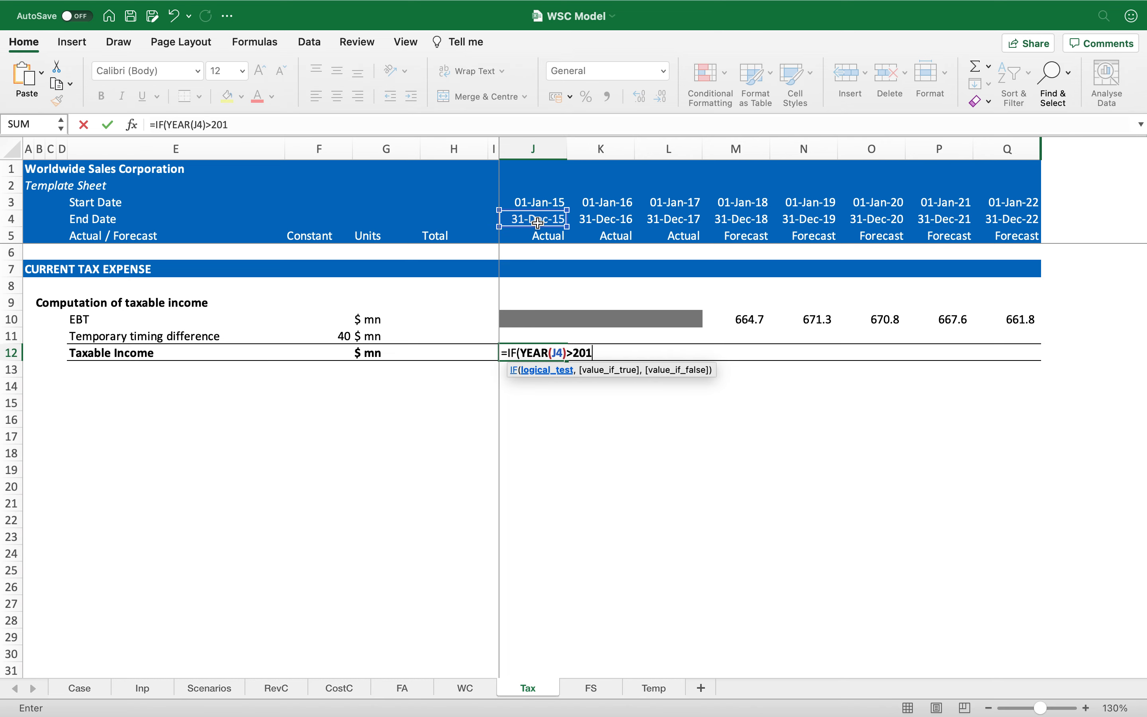
pyautogui.write('7,')
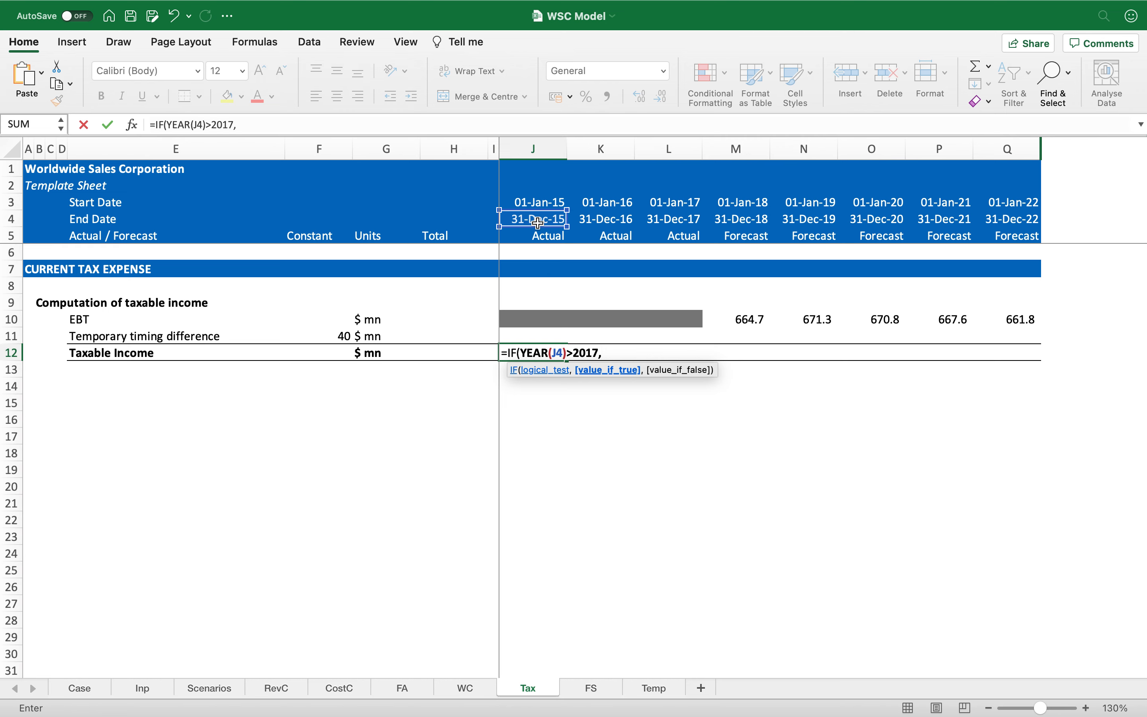
pyautogui.click(531, 318)
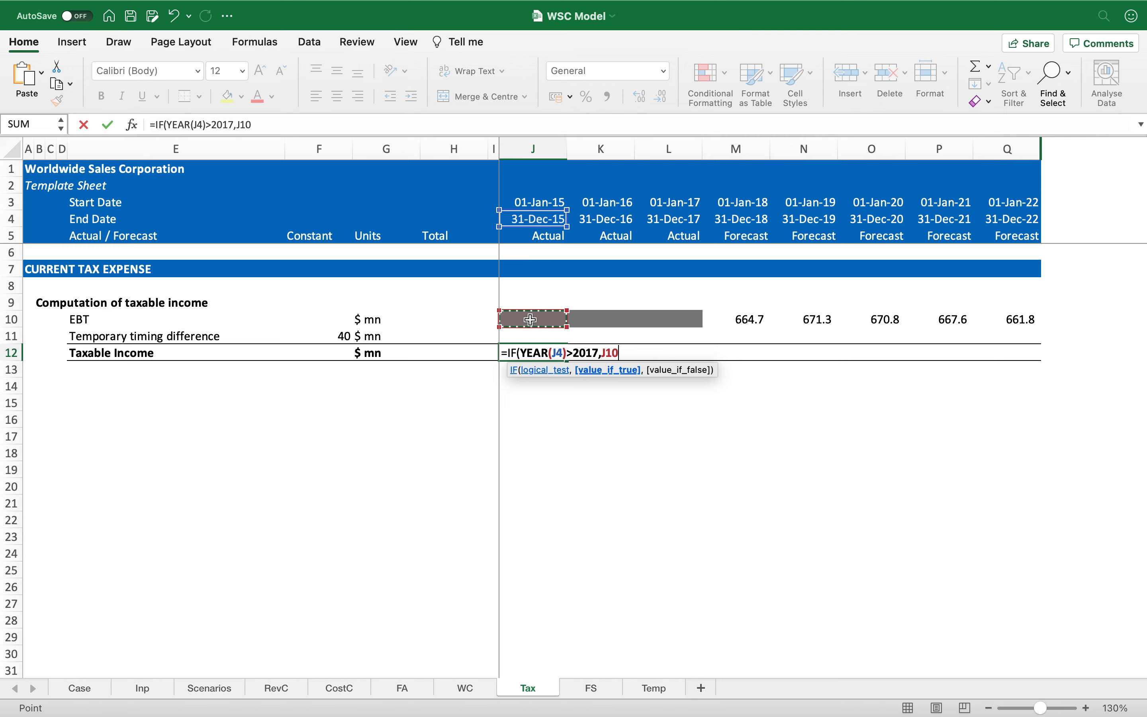
pyautogui.write('-')
pyautogui.click(328, 336)
pyautogui.press('super+t')
pyautogui.press('super+t')
pyautogui.press('super+t')
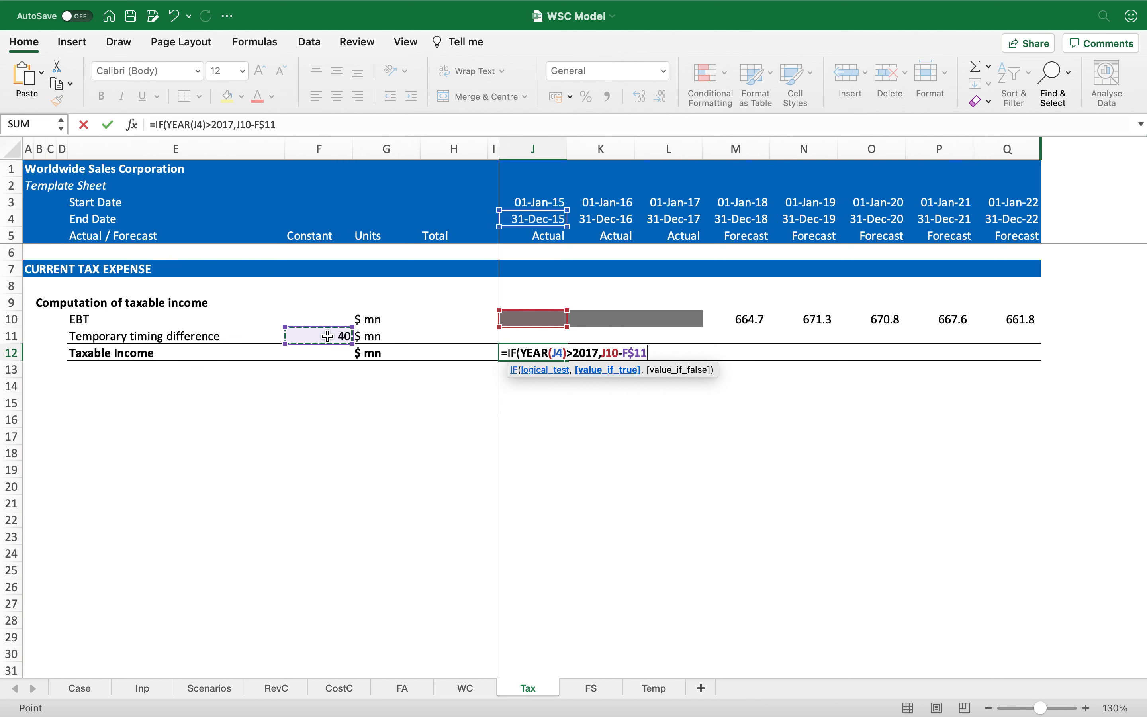
pyautogui.write(',0)')
pyautogui.hotkey('ctrl', 'Return')
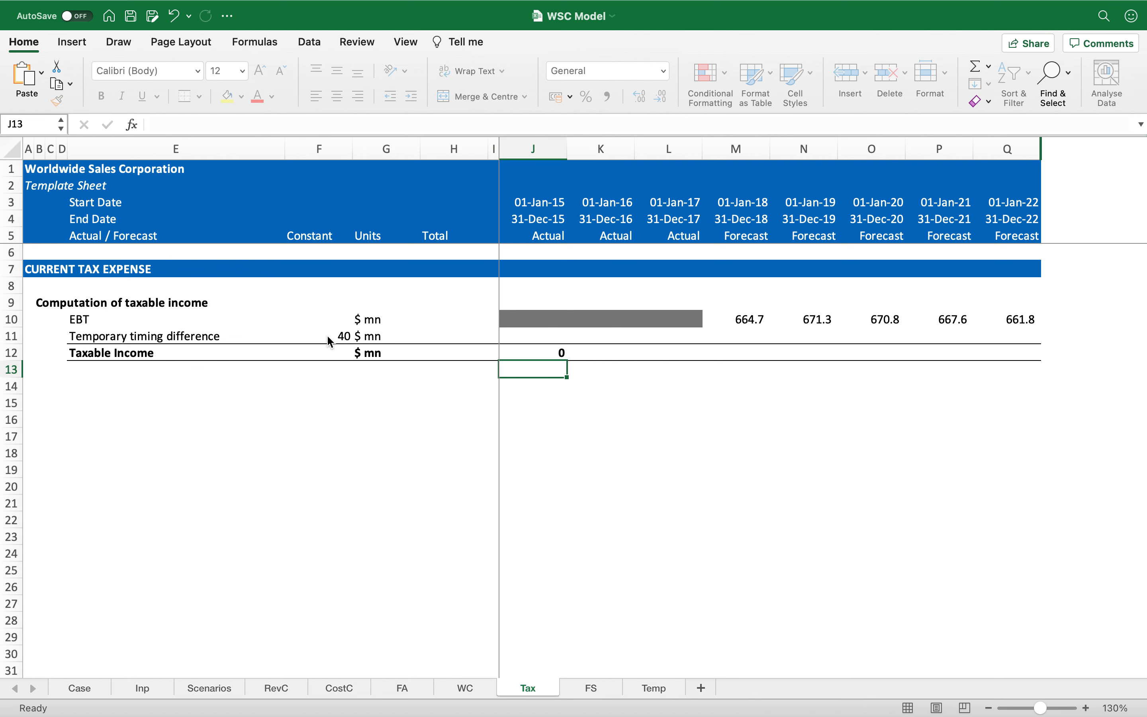
# Fill the J12 formula across through Q12 and format the range in comma style with one decimal.
pyautogui.press('super+c')
pyautogui.press('shift+super+Right')
pyautogui.press('Return')
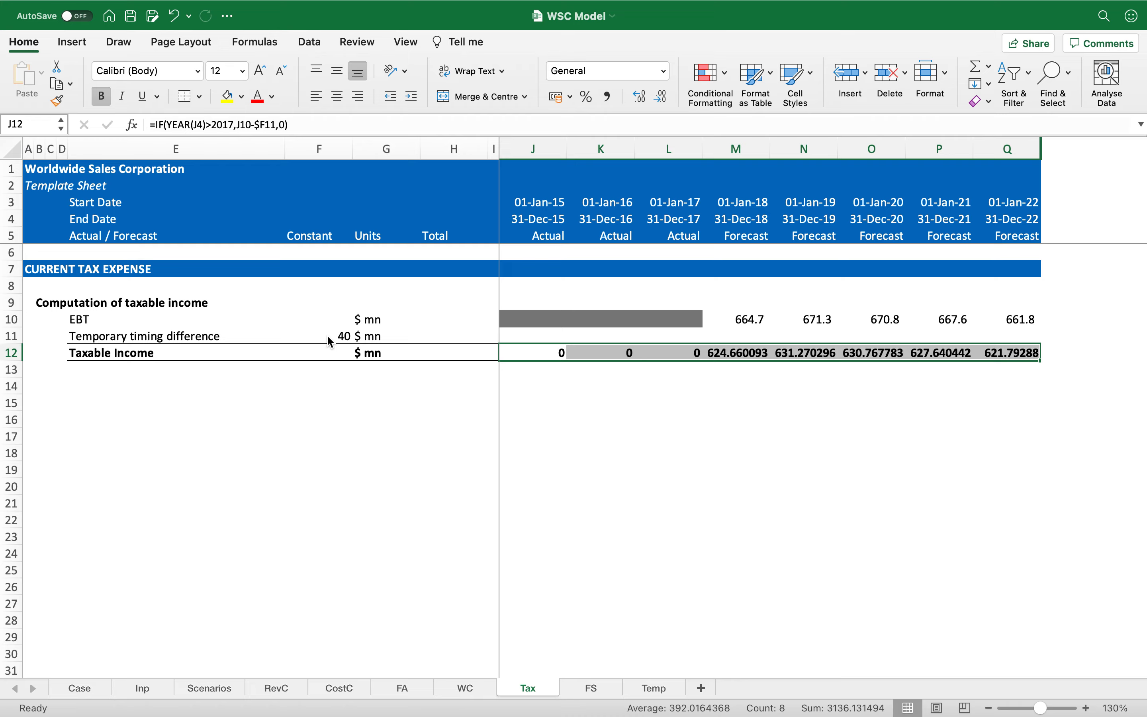
pyautogui.click(608, 97)
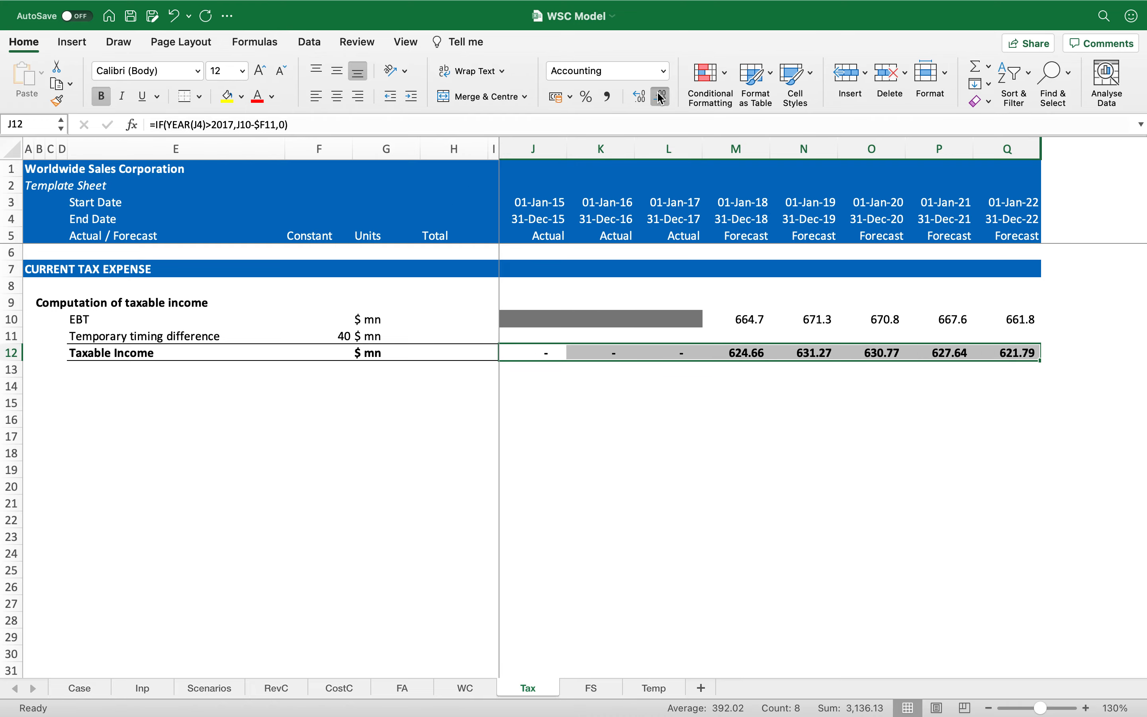
pyautogui.click(661, 97)
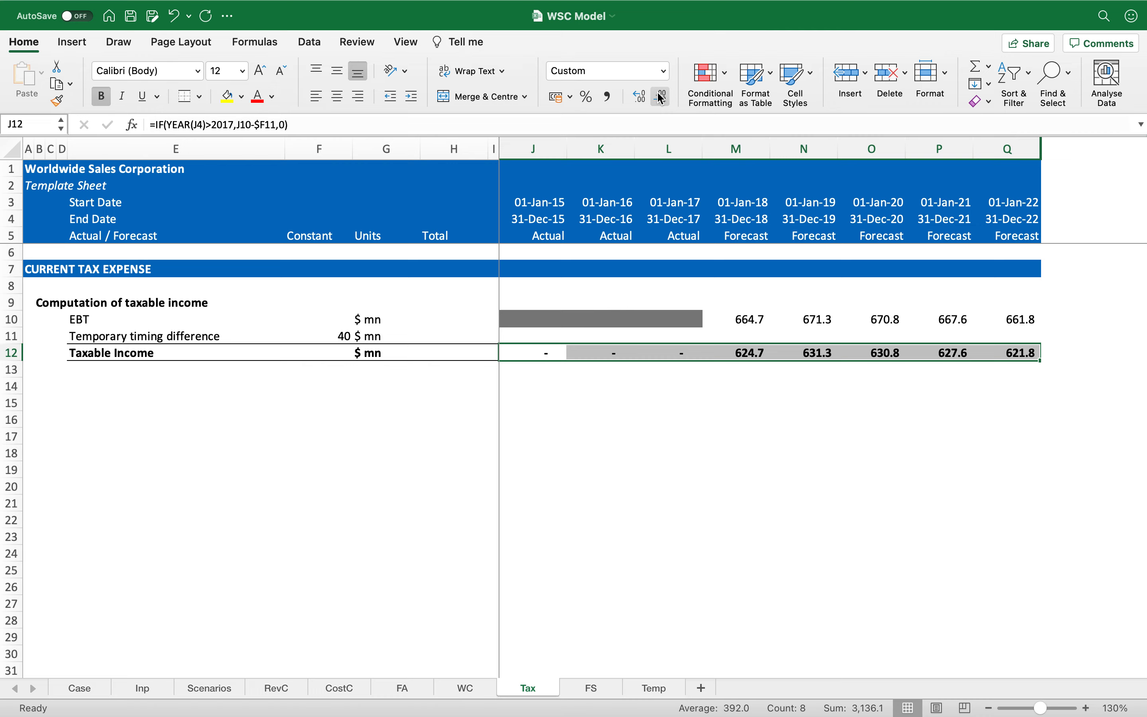
pyautogui.press('Left')
pyautogui.press('Left')
pyautogui.press('Left')
pyautogui.press('Left')
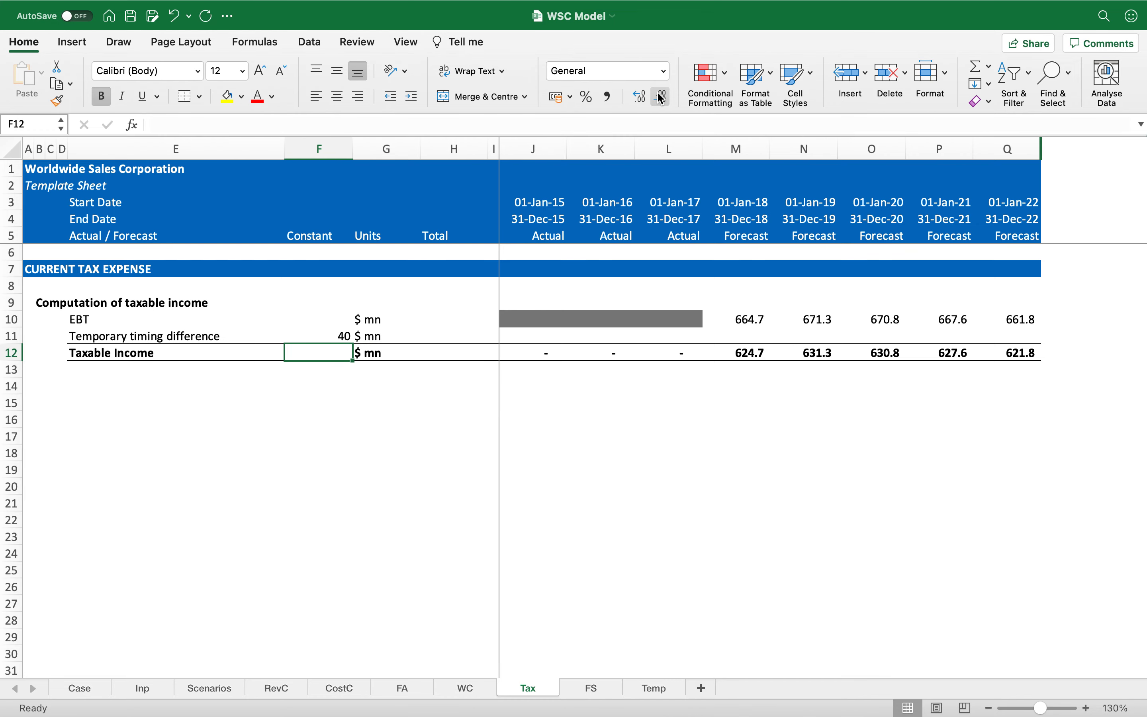
pyautogui.press('Down')
pyautogui.press('Down')
pyautogui.press('Left')
pyautogui.press('Left')
pyautogui.press('Left')
pyautogui.press('Left')
pyautogui.press('Left')
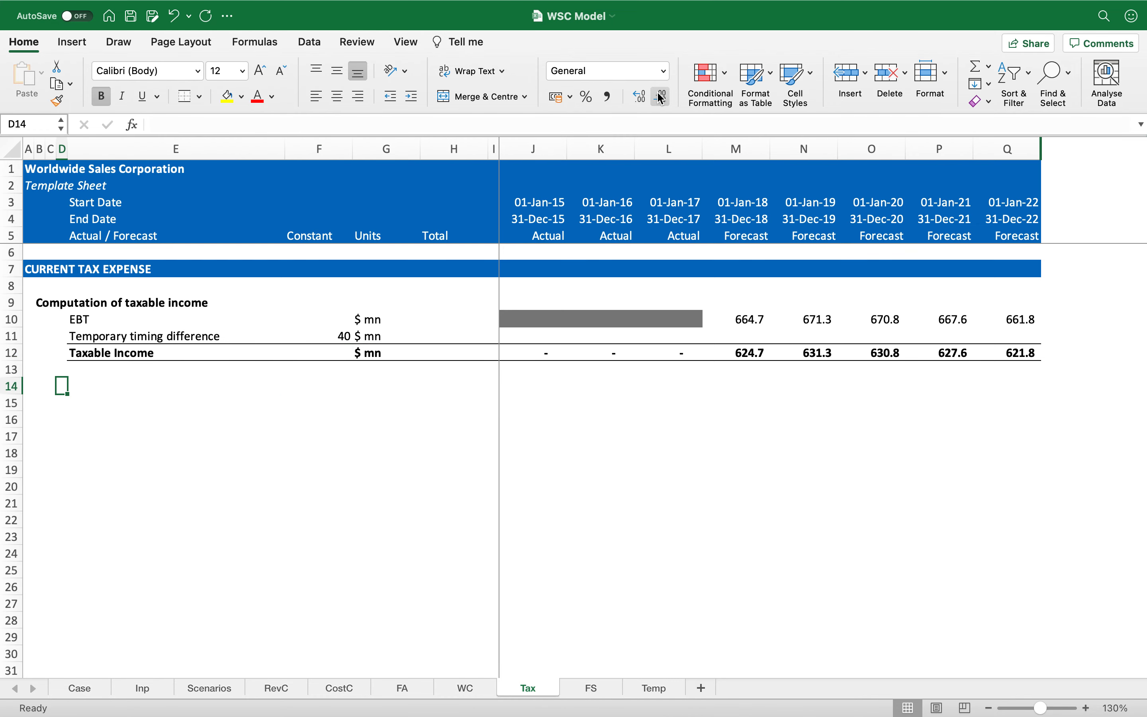
pyautogui.press('Right')
pyautogui.press('Right')
pyautogui.press('Right')
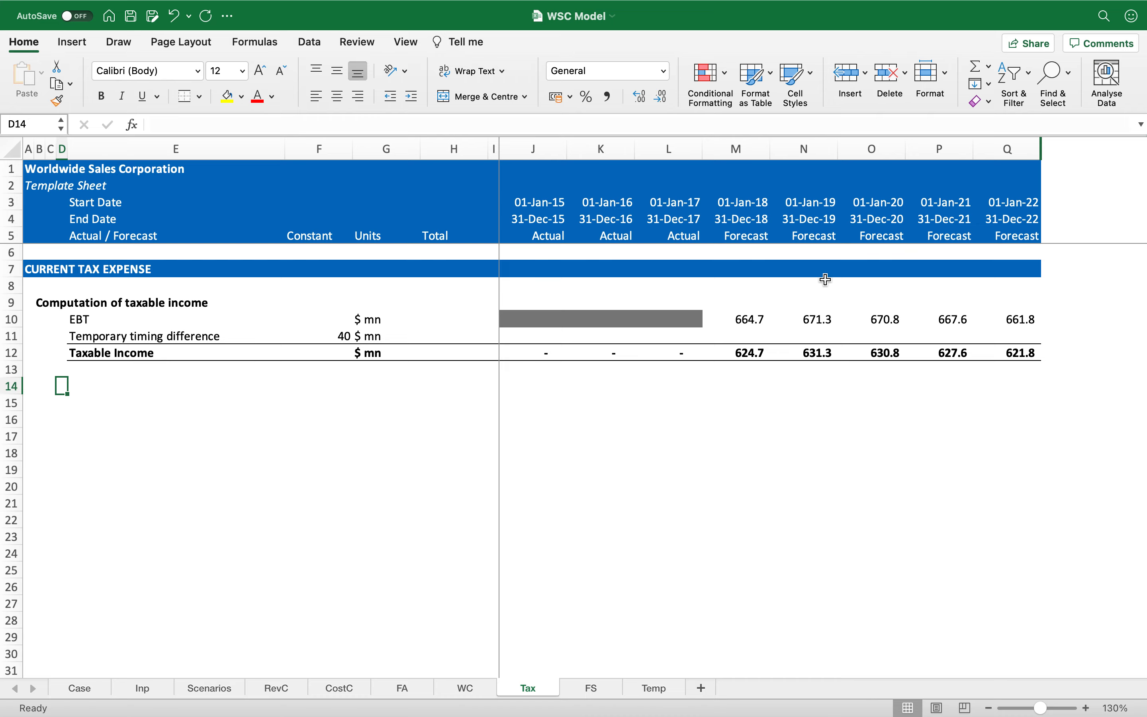
# Examine the Taxable Income formula in J12 and the EBT and timing difference rows above it.
pyautogui.click(537, 350)
pyautogui.doubleClick(536, 350)
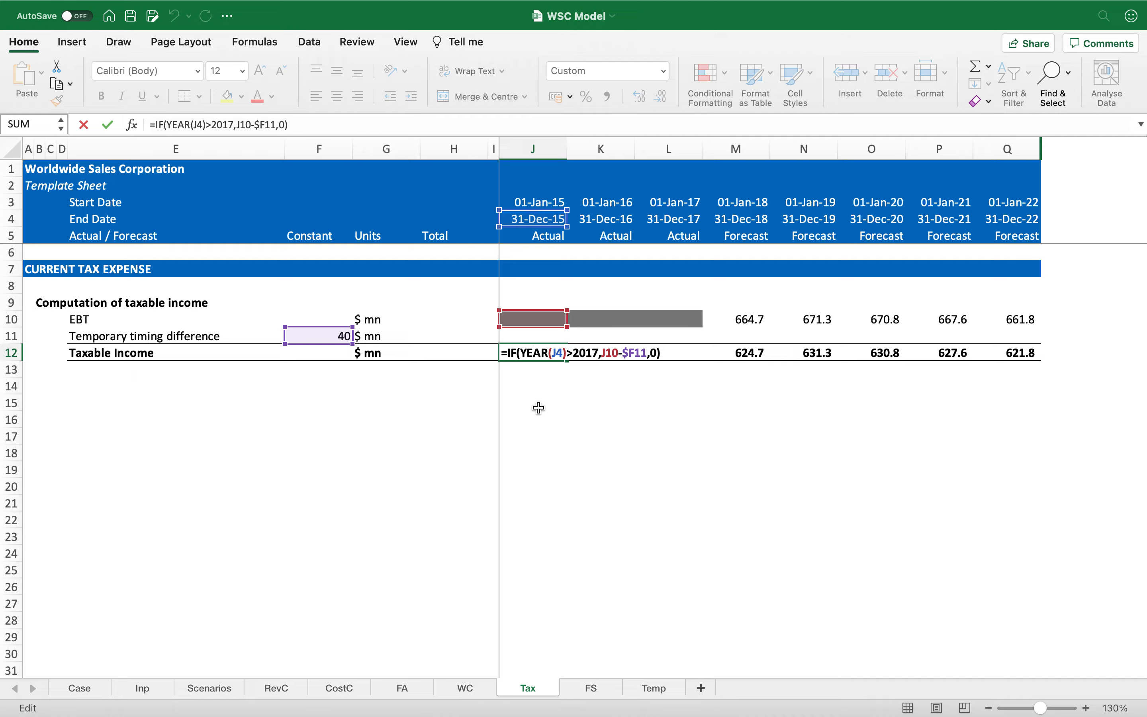
pyautogui.press('Return')
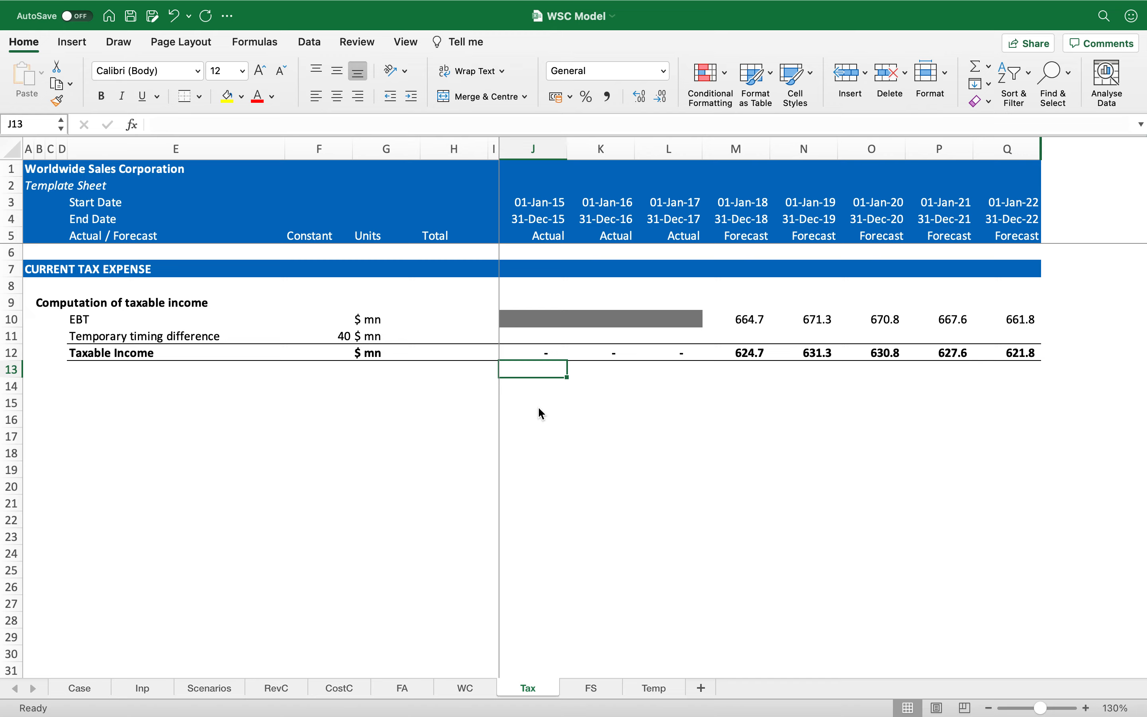
pyautogui.press('Up')
pyautogui.hotkey('shift', 'space')
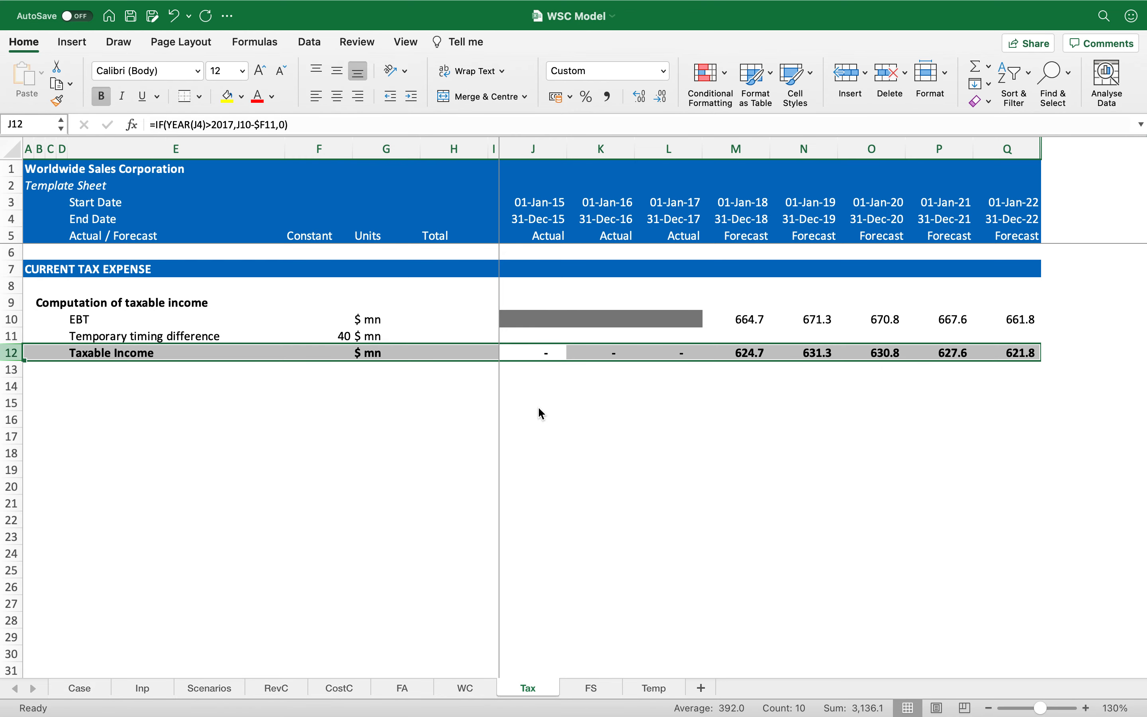
pyautogui.press('Up')
pyautogui.hotkey('shift', 'space')
pyautogui.press('Up')
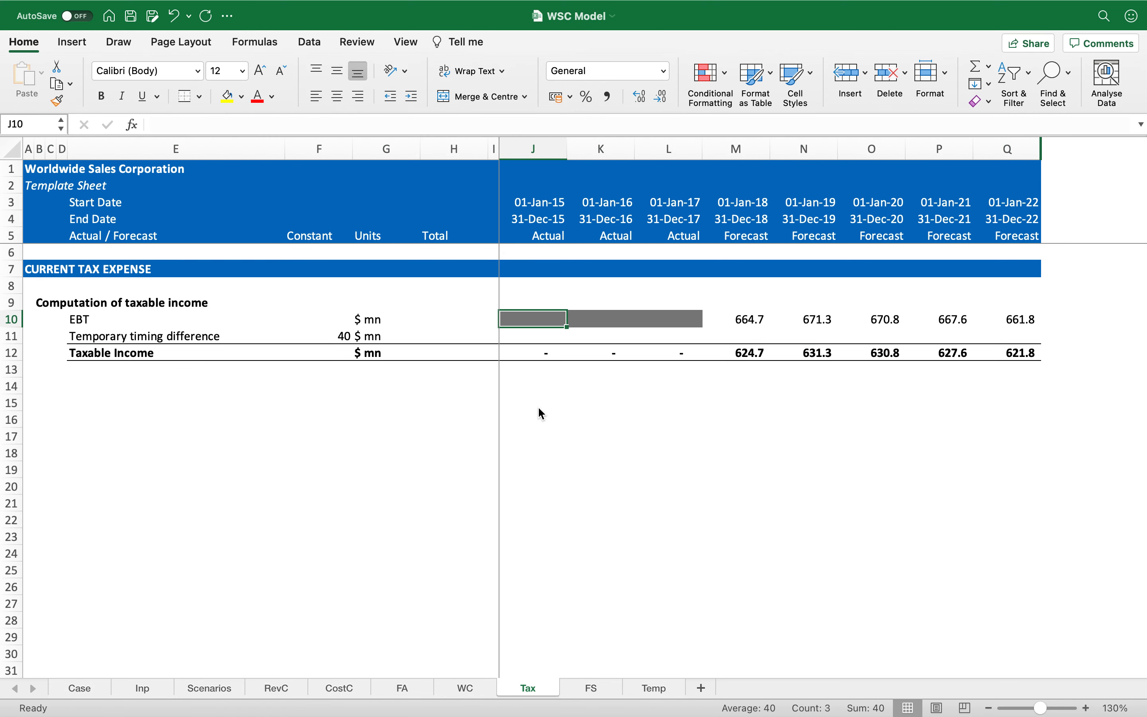
pyautogui.hotkey('shift', 'space')
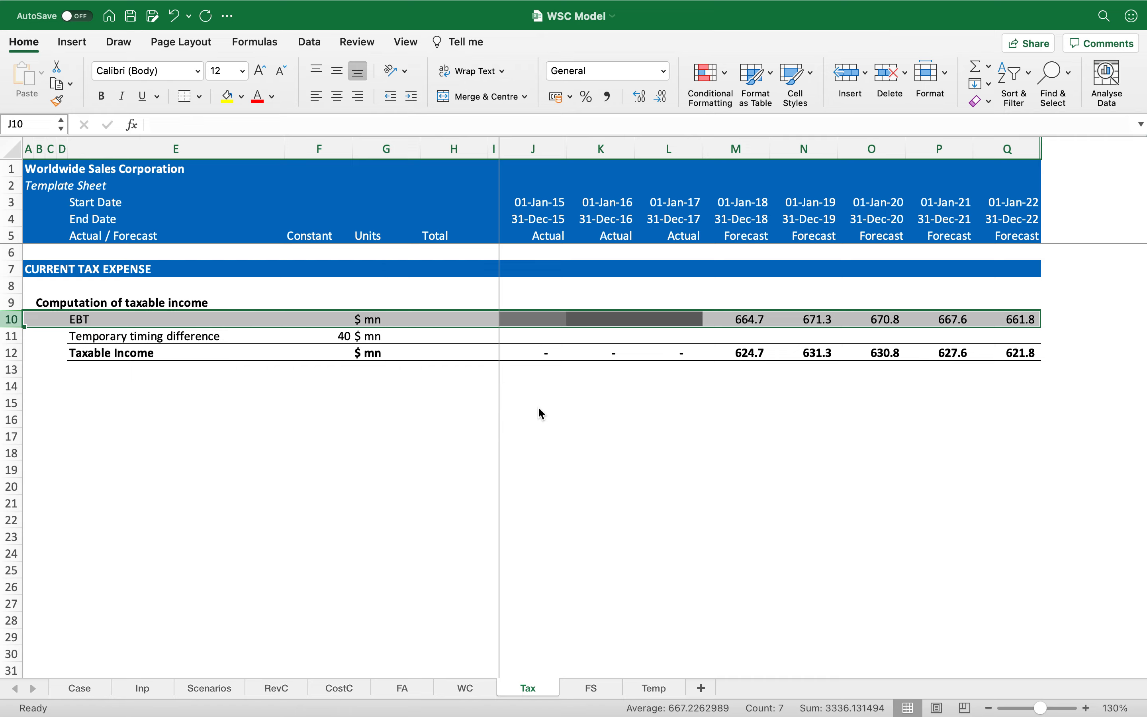
pyautogui.press('Down')
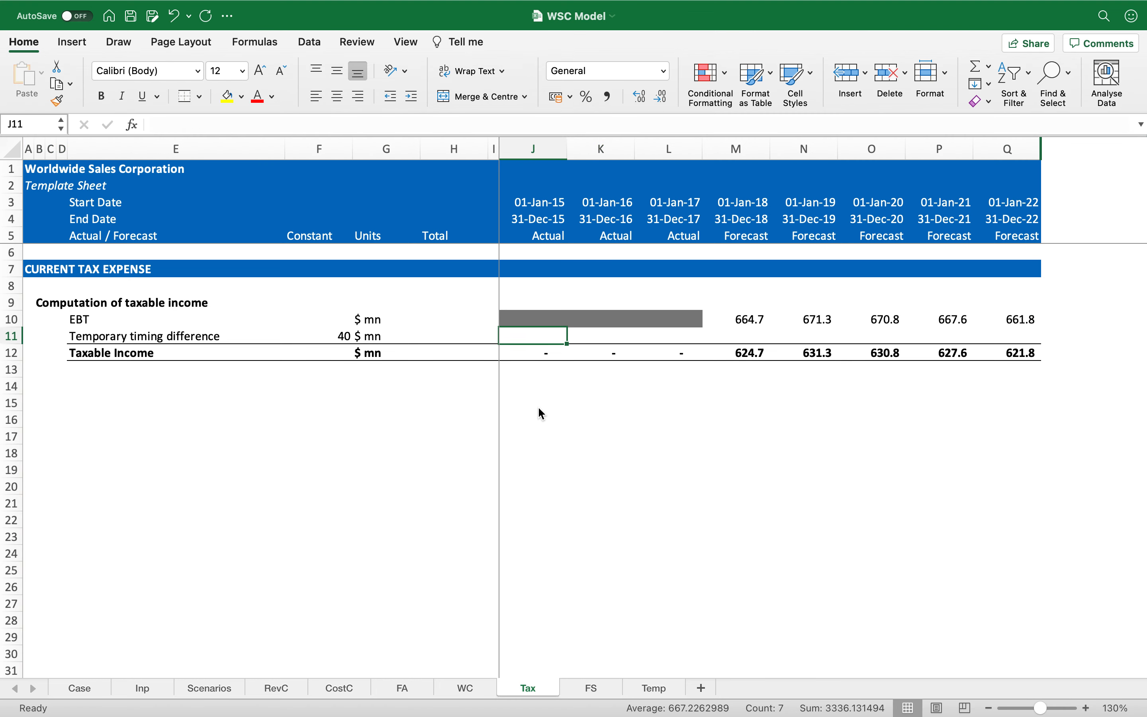
# Copy the bold heading from B9 into B14, two rows below Taxable Income.
pyautogui.press('Down')
pyautogui.press('Down')
pyautogui.press('Left')
pyautogui.press('Left')
pyautogui.press('Left')
pyautogui.press('Left')
pyautogui.press('Left')
pyautogui.press('Left')
pyautogui.press('Left')
pyautogui.press('Left')
pyautogui.press('Left')
pyautogui.press('Right')
pyautogui.hotkey('ctrl', 'Up')
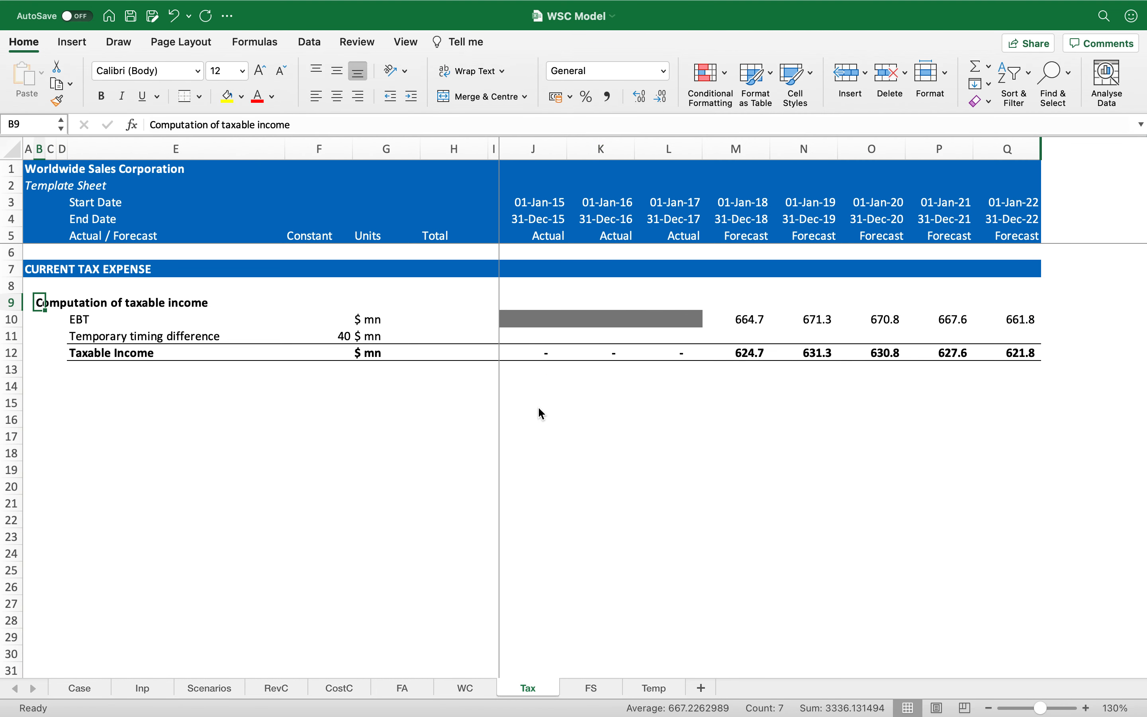
pyautogui.press('cmd+c')
pyautogui.press('Down')
pyautogui.press('Down')
pyautogui.press('Down')
pyautogui.press('Down')
pyautogui.press('Down')
pyautogui.press('Return')
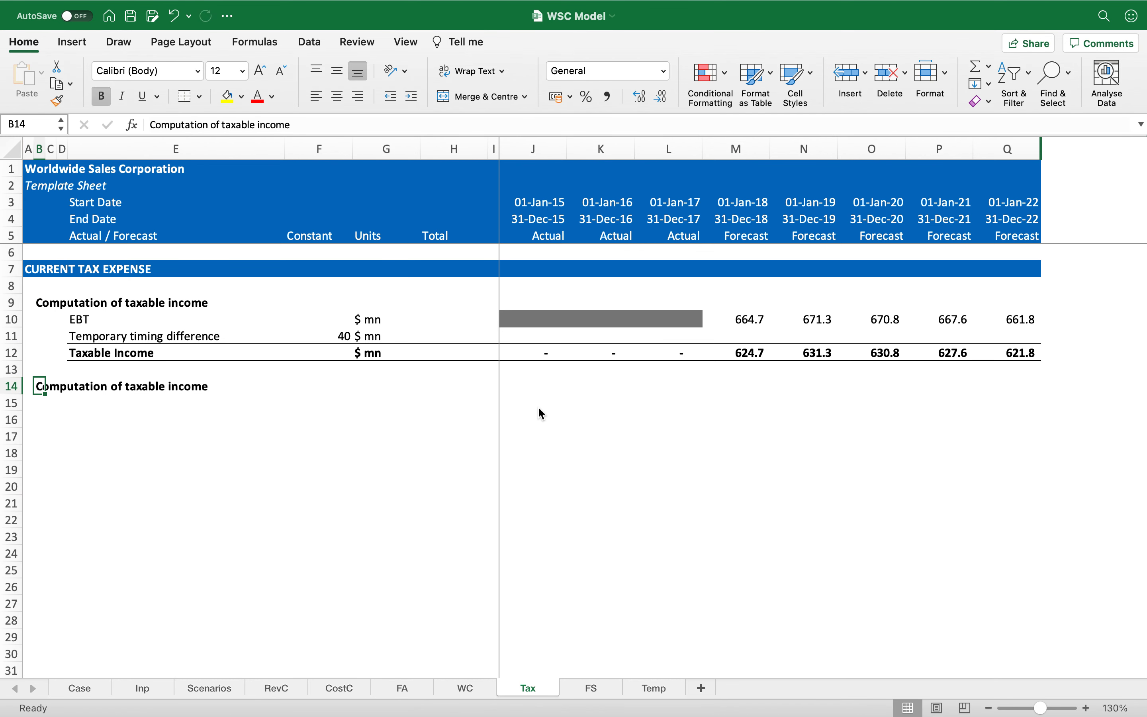
# Edit the heading in B14 to read Computation of current tax expense.
pyautogui.press('F2')
pyautogui.hotkey('shift', 'alt', 'Left')
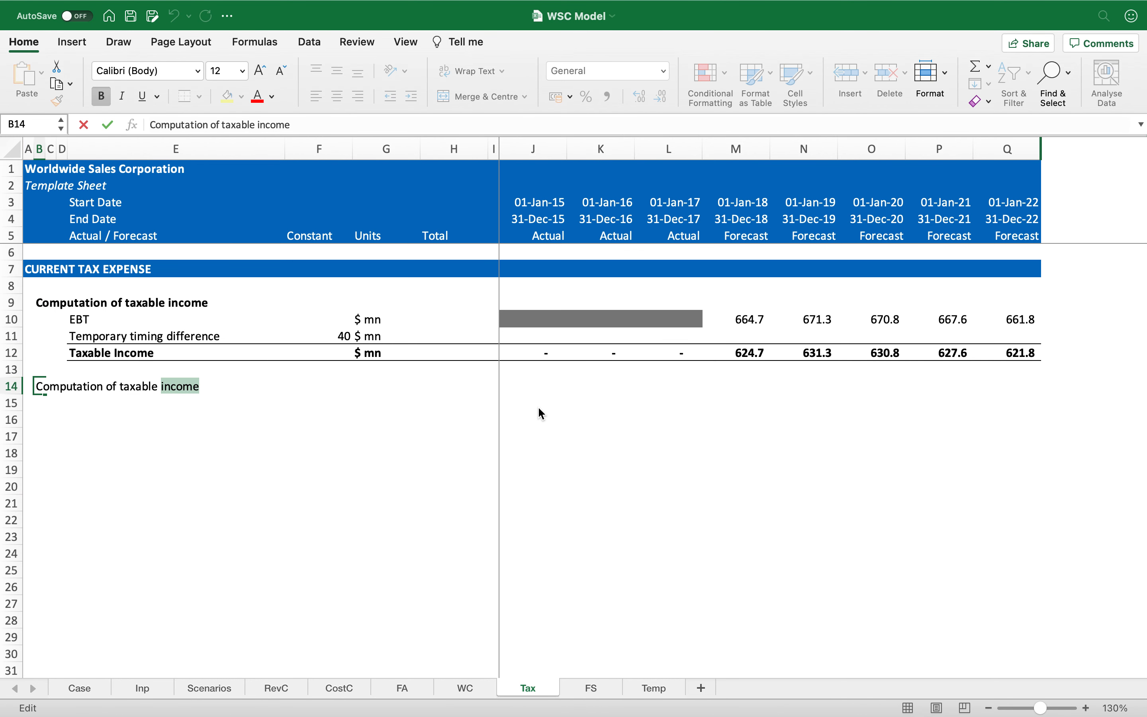
pyautogui.hotkey('shift', 'Left')
pyautogui.press('BackSpace')
pyautogui.write('expen')
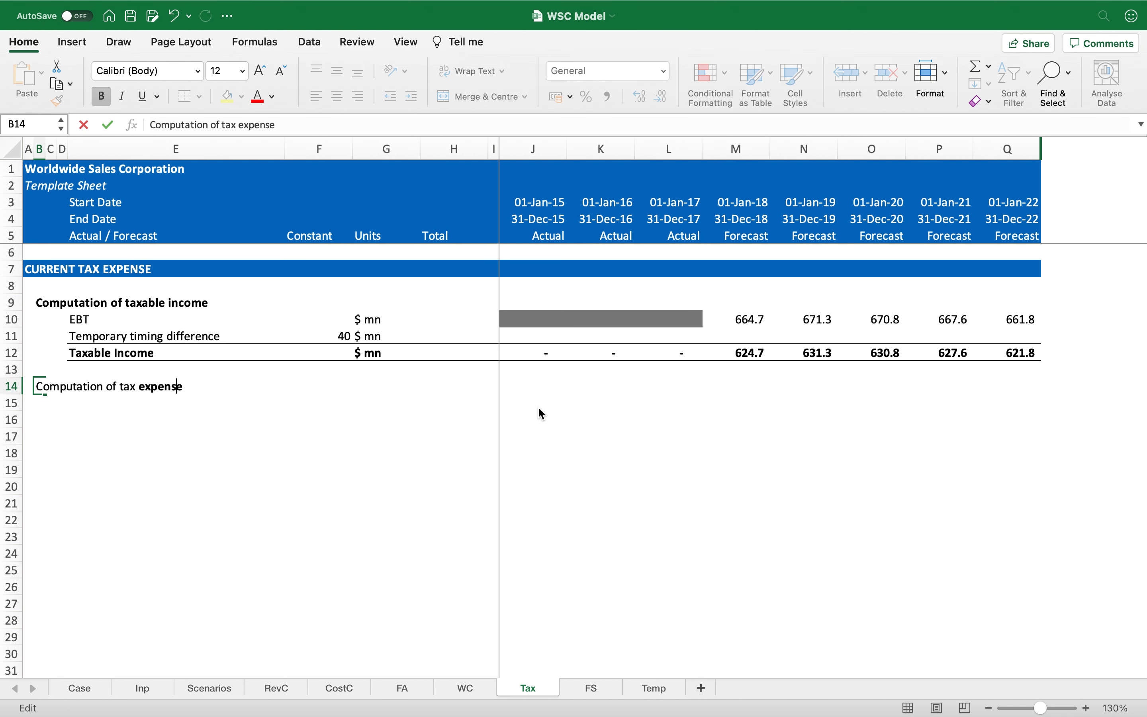
pyautogui.write('current')
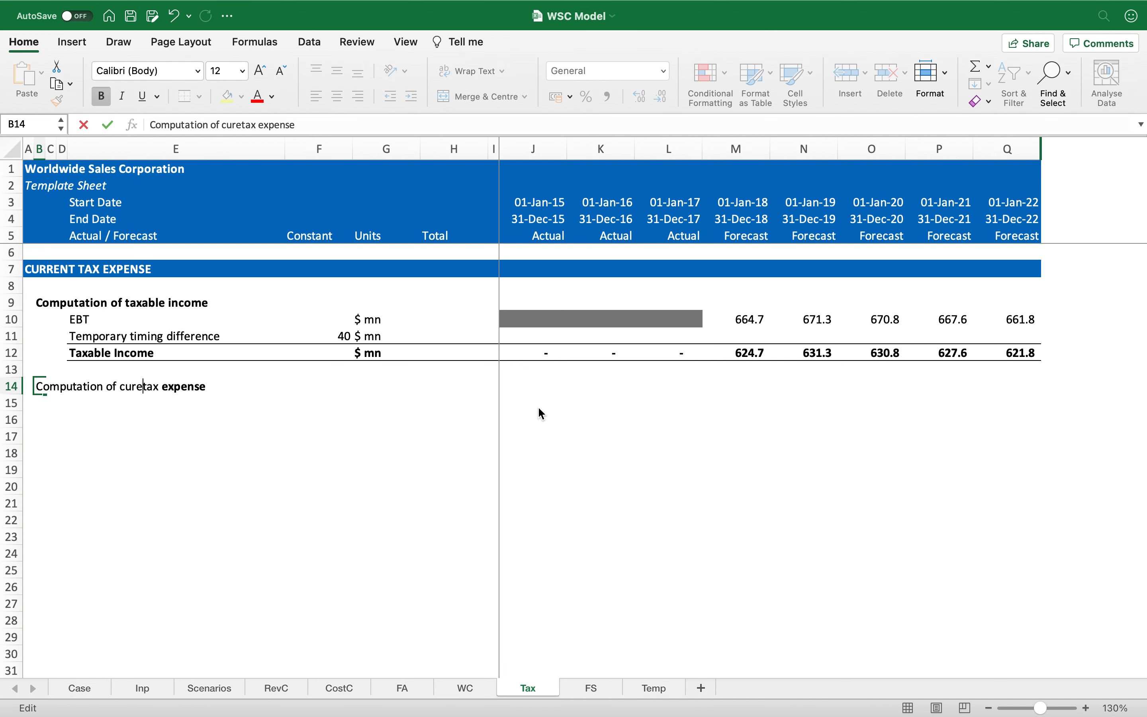
pyautogui.press('Return')
# Link E15 to the Taxable Income label with =E12 and fill the link across row 15 through column Q.
pyautogui.press('Right')
pyautogui.press('Right')
pyautogui.press('Right')
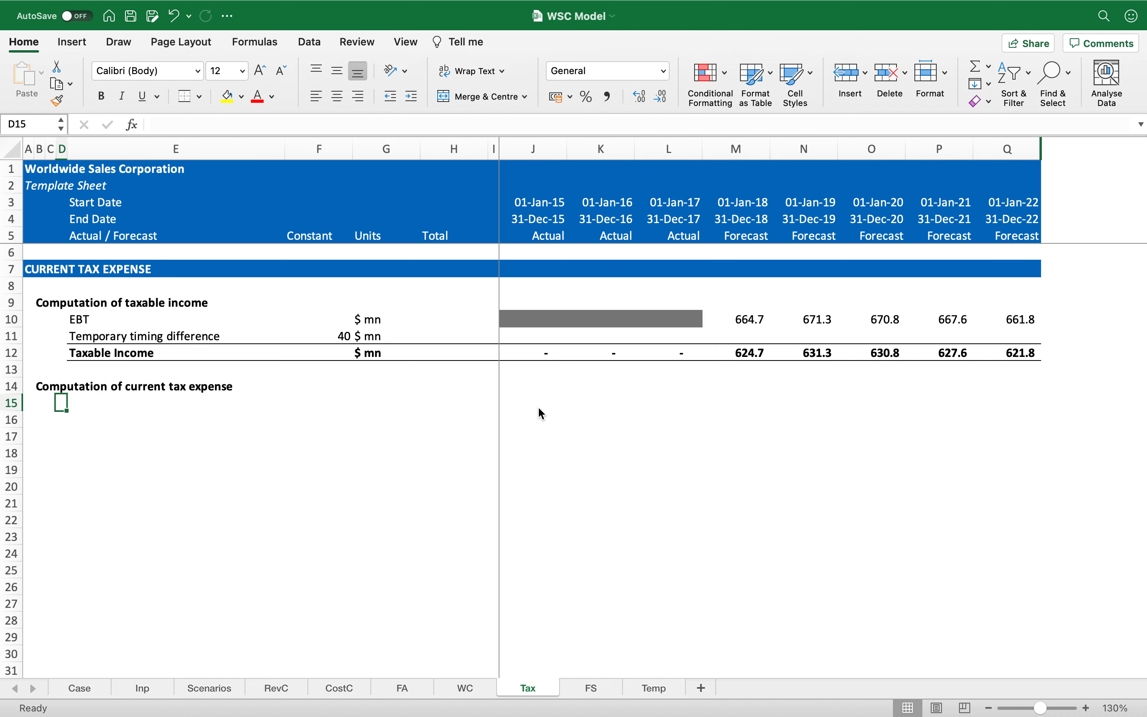
pyautogui.write('=')
pyautogui.press('Up')
pyautogui.press('Up')
pyautogui.press('Up')
pyautogui.hotkey('ctrl', 'Return')
pyautogui.hotkey('ctrl', 'c')
pyautogui.hotkey('ctrl', 'shift', 'Right')
pyautogui.press('Return')
# Clear the unneeded links in row 15 from F15 and H15:I15.
pyautogui.press('Right')
pyautogui.press('Delete')
pyautogui.press('Right')
pyautogui.press('Right')
pyautogui.hotkey('shift', 'Right')
pyautogui.press('Delete')
# Format the linked Taxable Income values in J15:Q15 in comma style with one decimal.
pyautogui.click(540, 404)
pyautogui.hotkey('ctrl', 'shift', 'Right')
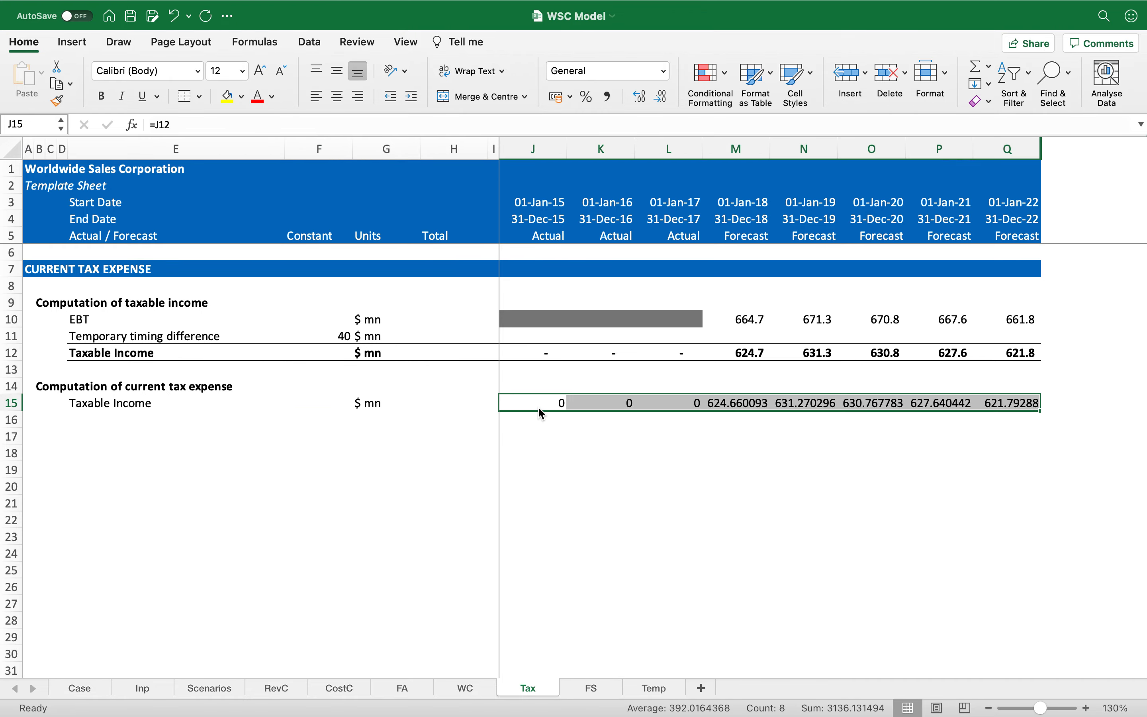
pyautogui.click(608, 96)
pyautogui.click(662, 97)
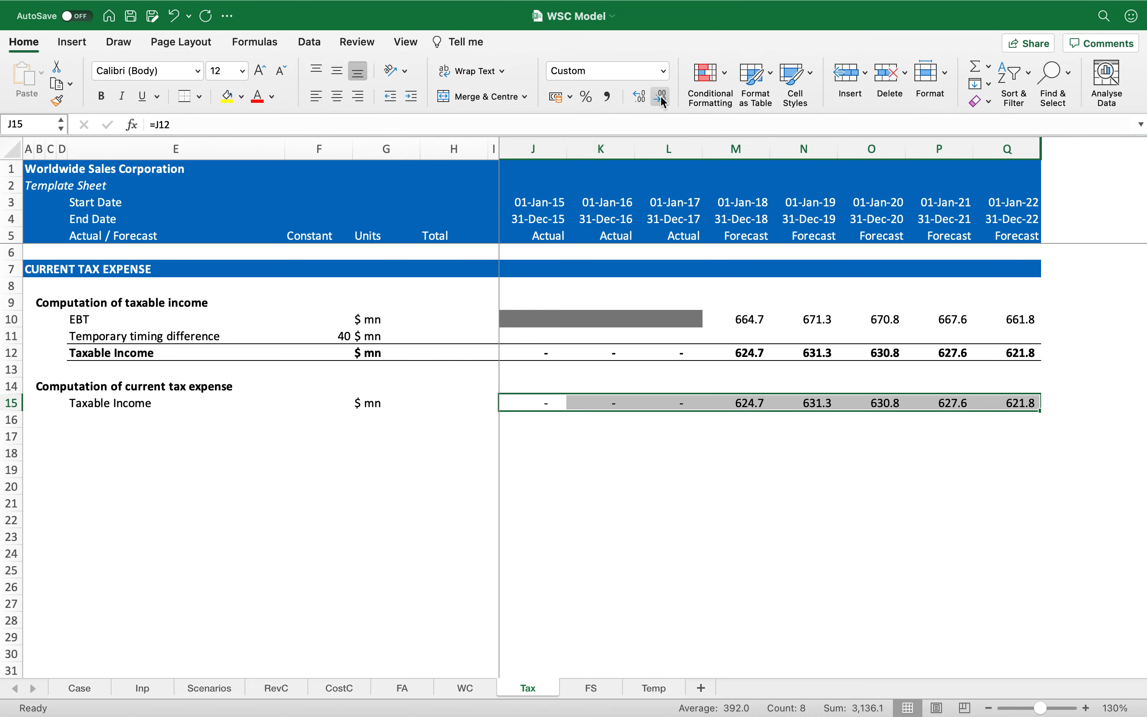
# Link E16 to the Tax rate label on the Inp sheet with =Inp!E$46.
pyautogui.press('Left')
pyautogui.press('Left')
pyautogui.press('Left')
pyautogui.press('Left')
pyautogui.press('Left')
pyautogui.press('Left')
pyautogui.press('Down')
pyautogui.press('Right')
pyautogui.write('=')
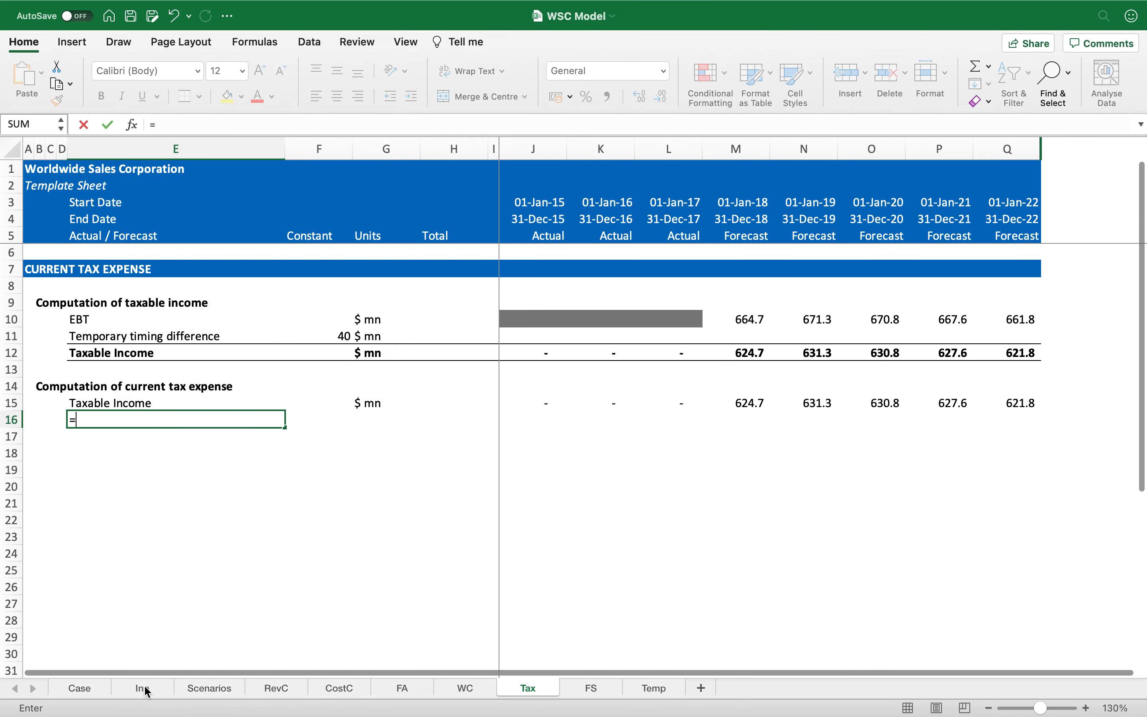
pyautogui.click(144, 688)
pyautogui.click(179, 508)
pyautogui.press('F4')
pyautogui.press('F4')
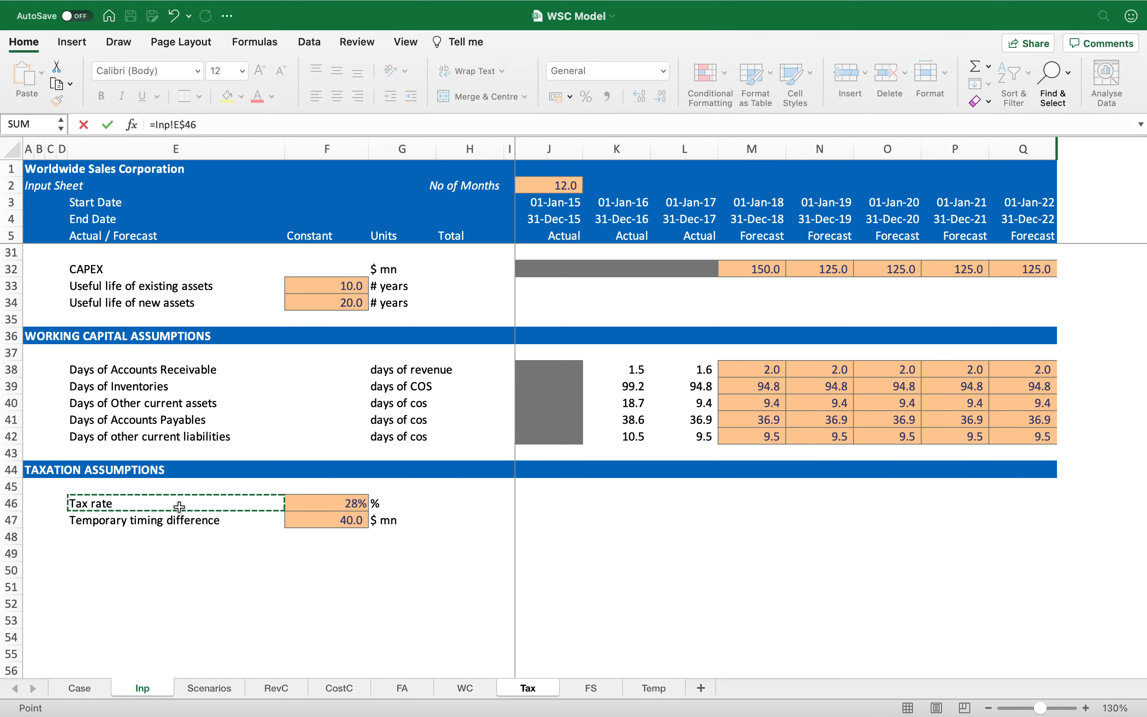
pyautogui.press('Return')
pyautogui.press('Up')
# Copy the Tax rate link into F16:G16 and format the rate as a percentage with one decimal.
pyautogui.press('super+c')
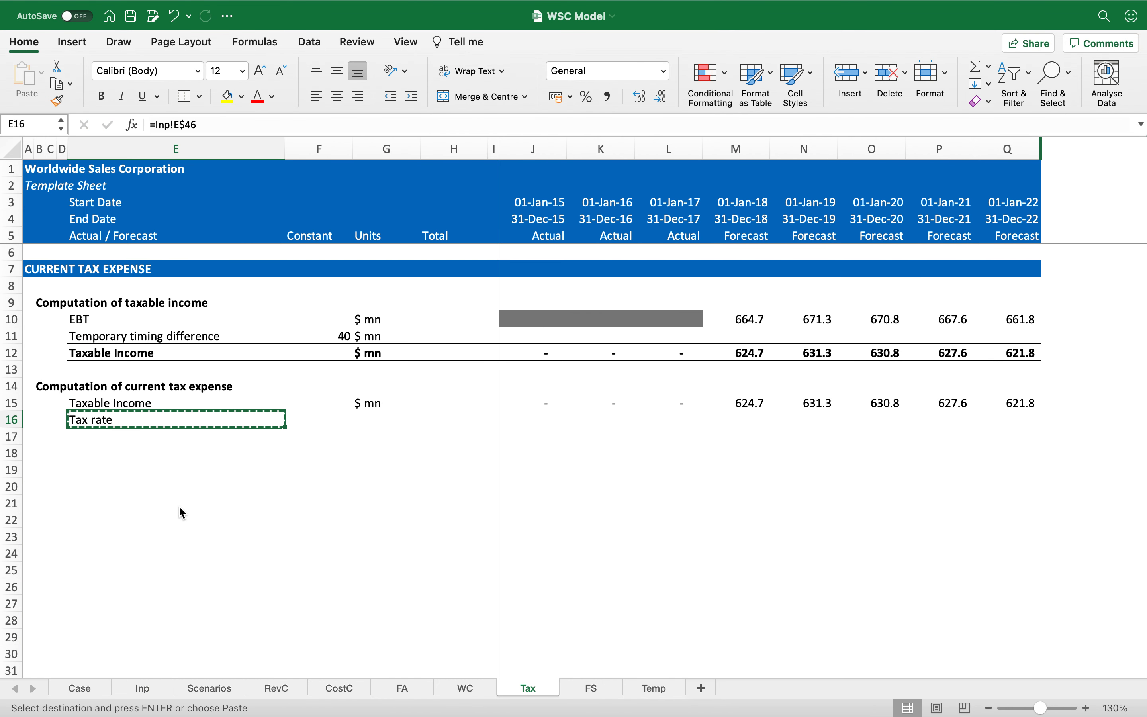
pyautogui.press('Right')
pyautogui.hotkey('shift', 'Right')
pyautogui.press('Return')
pyautogui.hotkey('shift', 'Left')
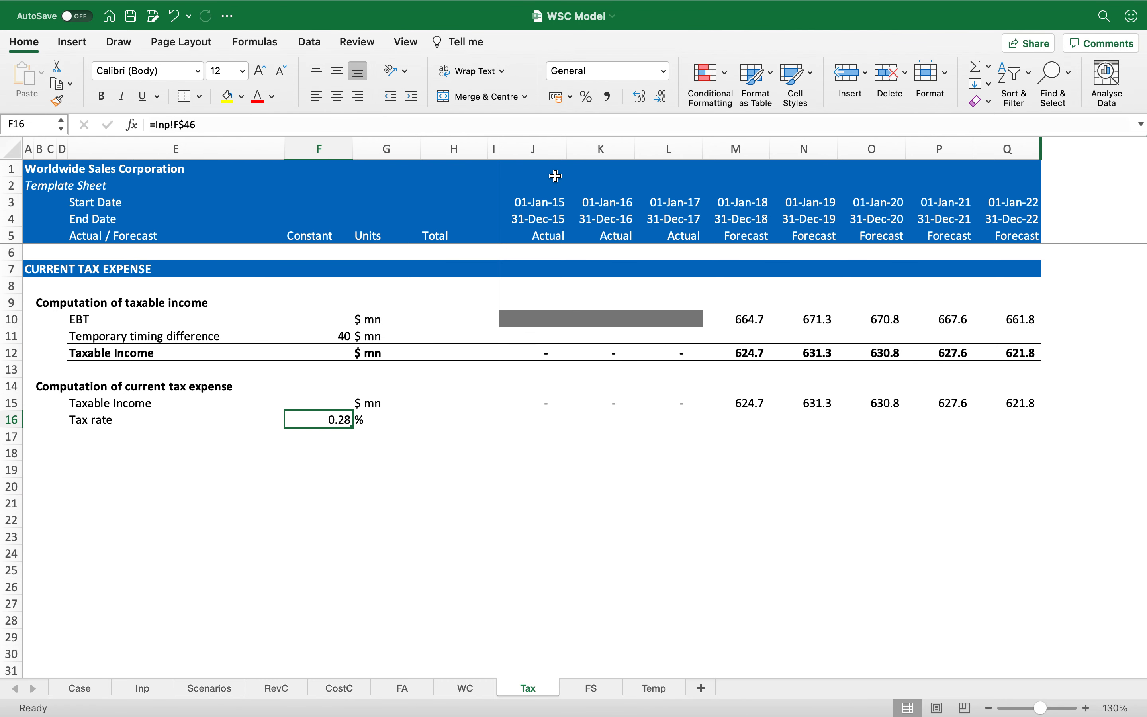
# Make row 17 bold and add top and bottom borders across E17:Q17.
pyautogui.press('Down')
pyautogui.press('Left')
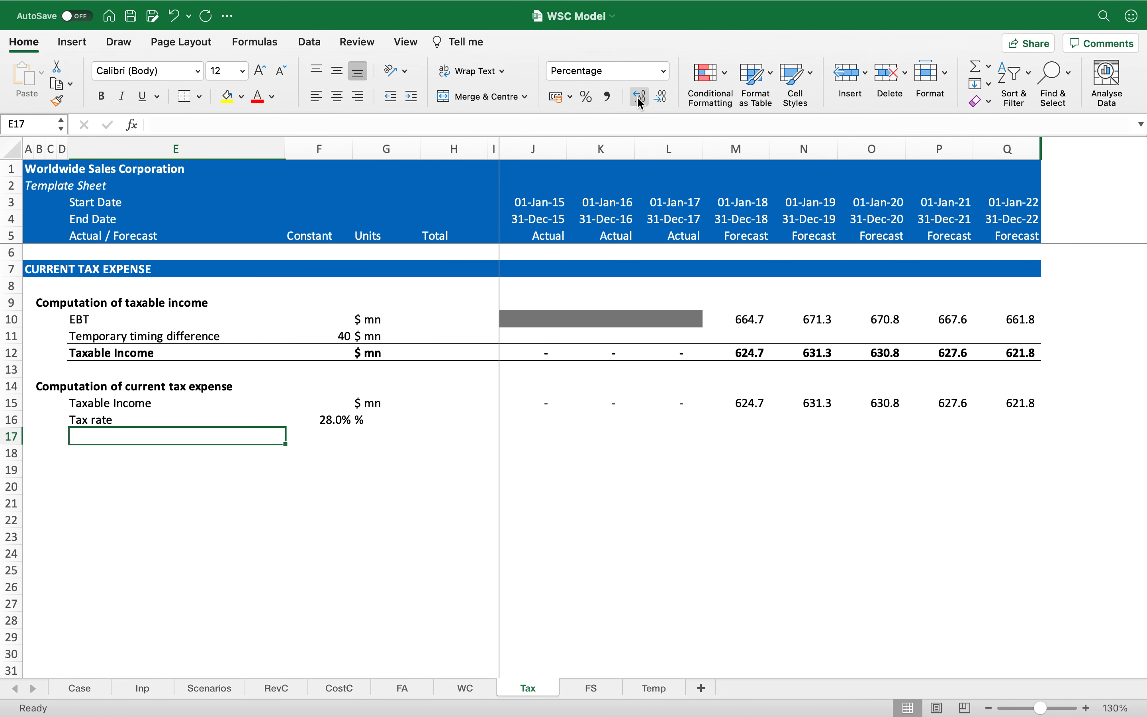
pyautogui.press('super+shift+Right')
pyautogui.hotkey('shift', 'space')
pyautogui.press('super+b')
pyautogui.hotkey('shift', 'BackSpace')
pyautogui.press('super+shift+Right')
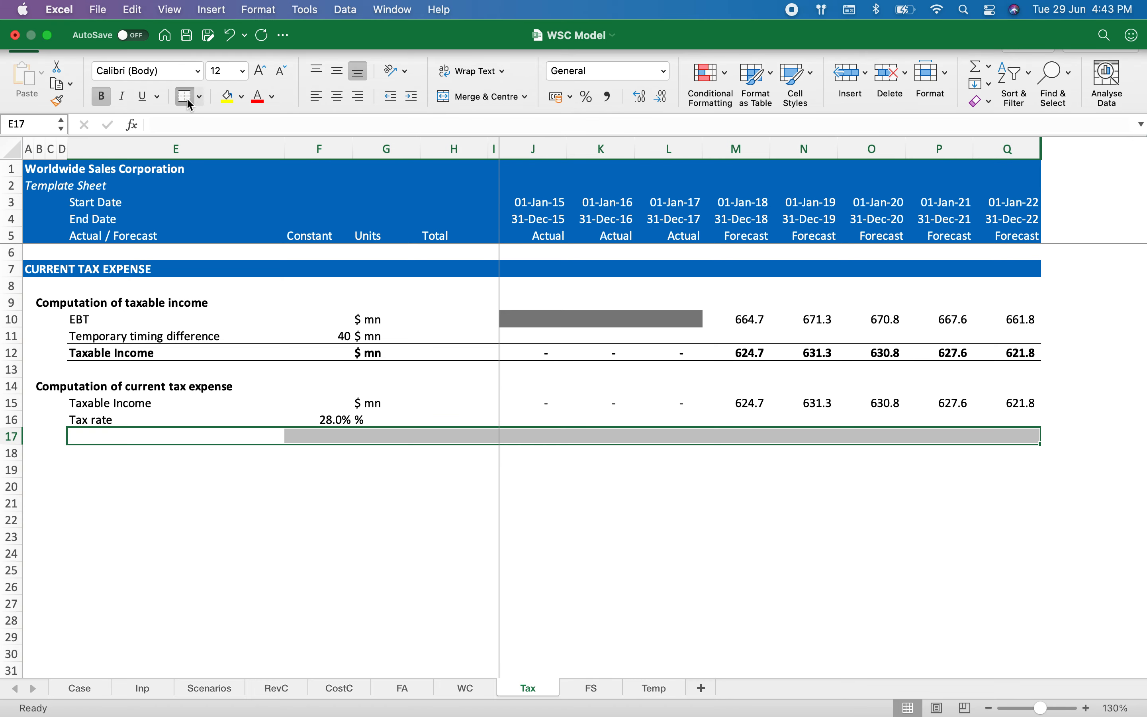
pyautogui.hotkey('shift', 'BackSpace')
# Label row 17 Current Tax expense in E17 and enter $ mn as its unit in G17.
pyautogui.write('C')
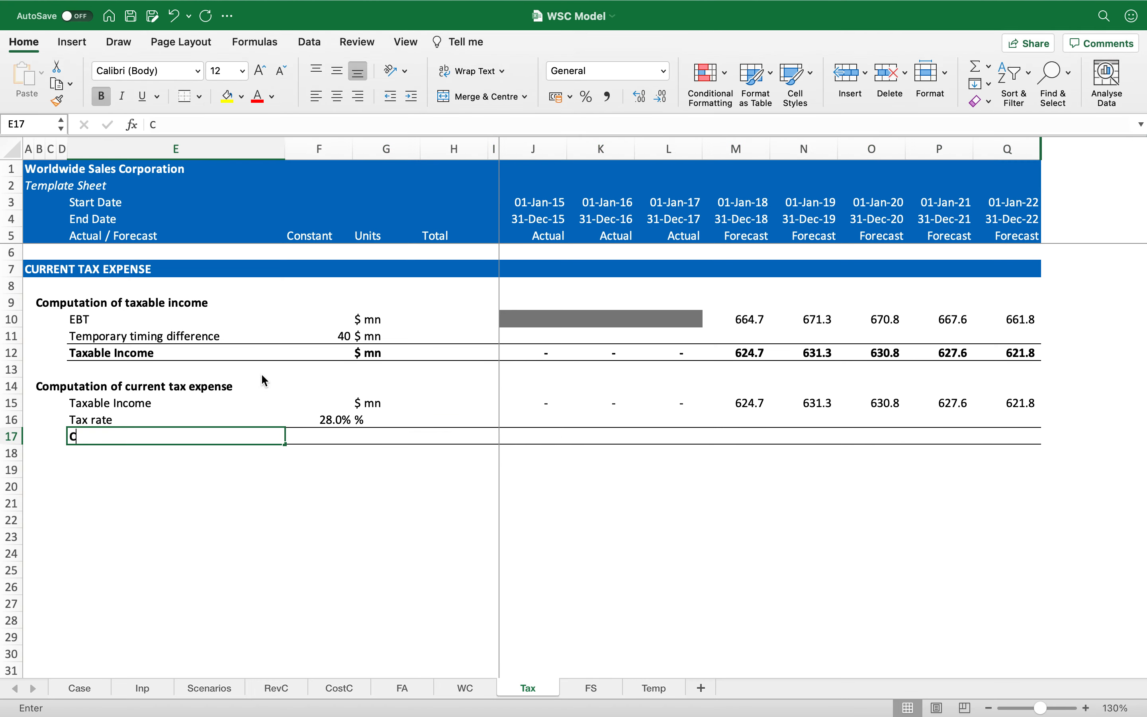
pyautogui.write('urrent Tax expense')
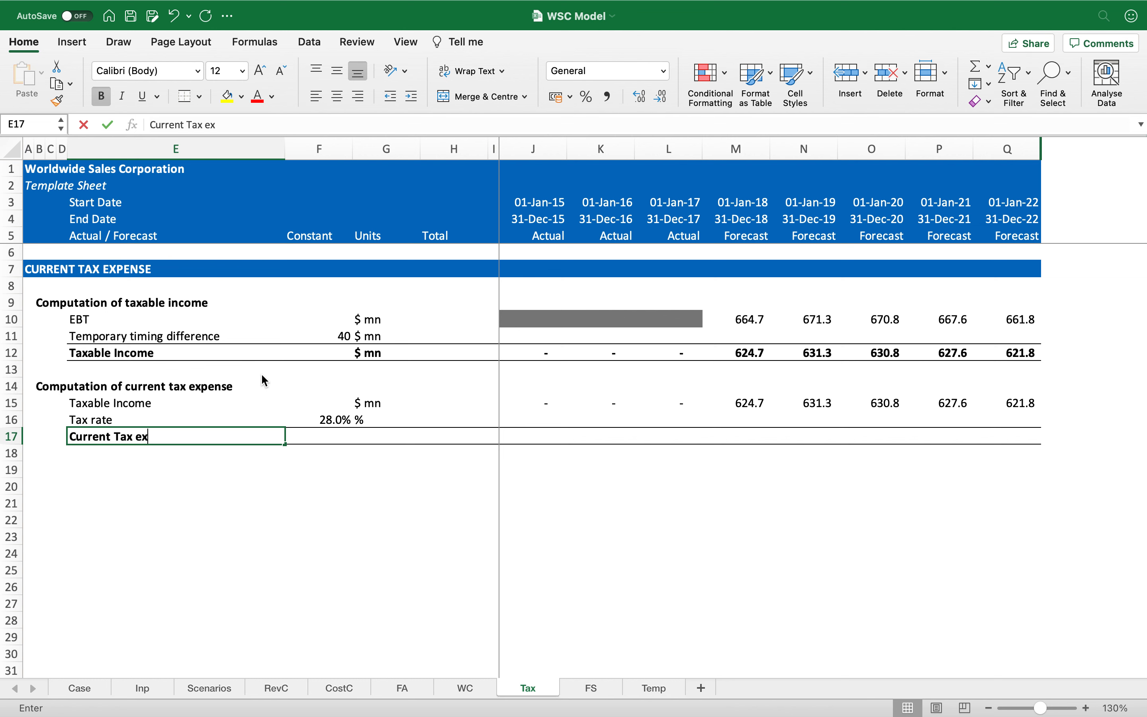
pyautogui.press('Tab')
pyautogui.press('Tab')
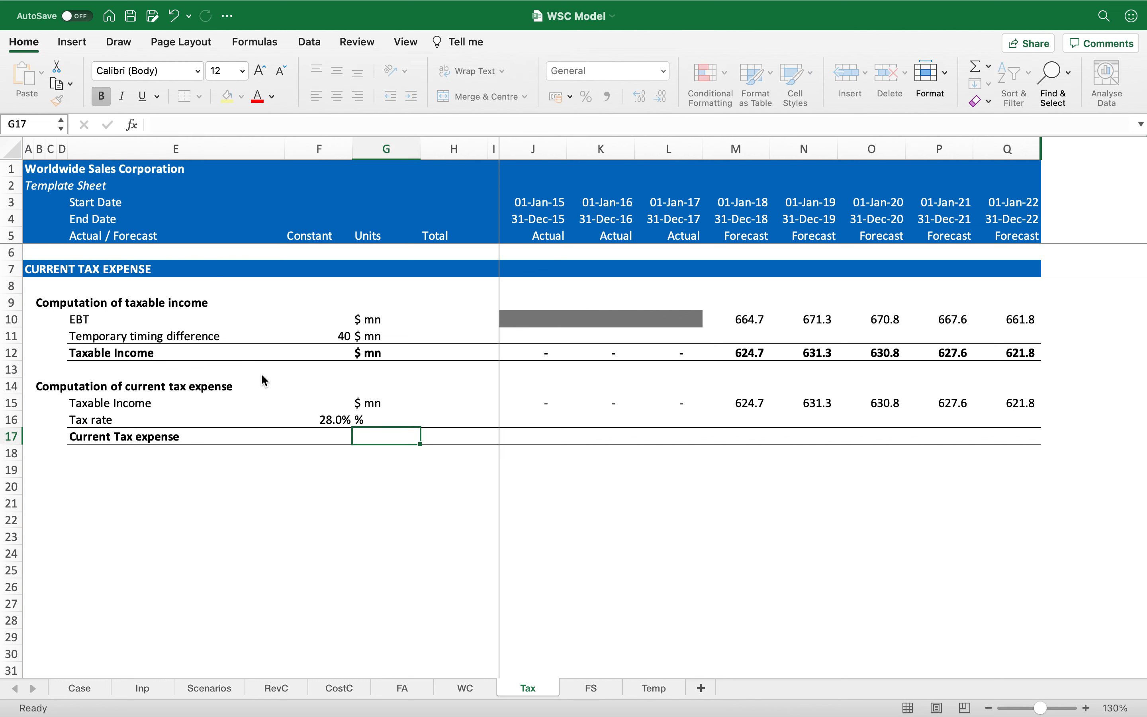
pyautogui.write('$ mn')
pyautogui.press('Return')
# Calculate the current tax expense in J17 with =J15*$F16.
pyautogui.press('Up')
pyautogui.press('Right')
pyautogui.press('Right')
pyautogui.press('Right')
pyautogui.write('=')
pyautogui.press('Up')
pyautogui.press('Up')
pyautogui.write('*')
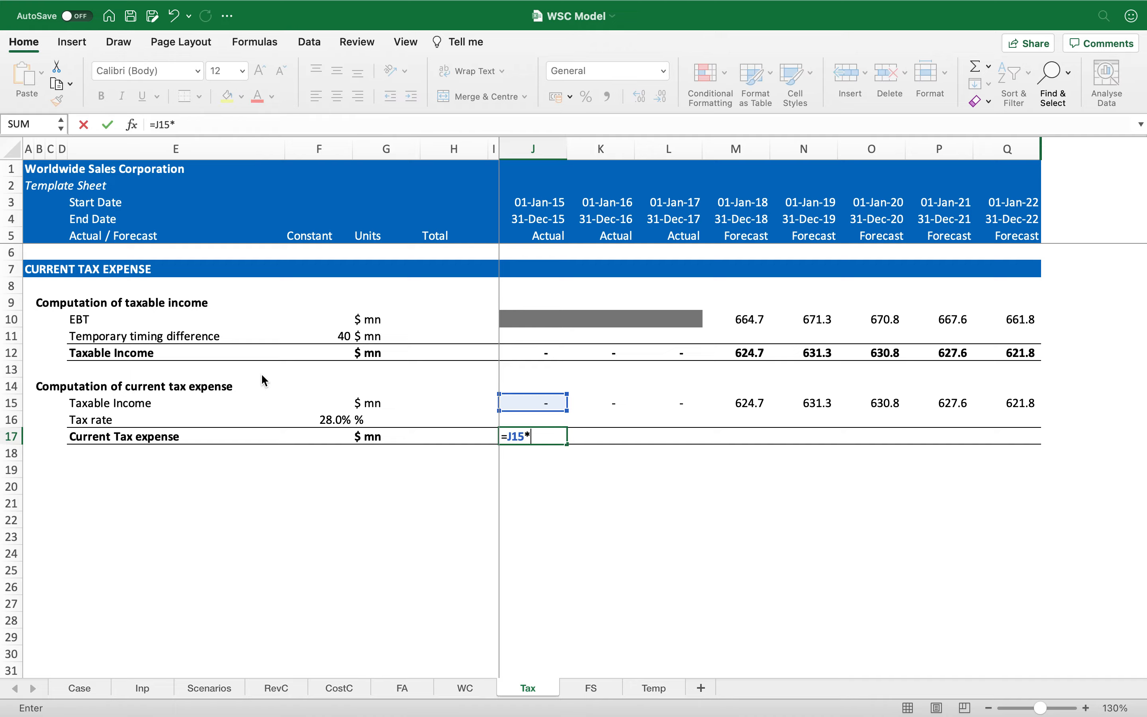
pyautogui.press('Left')
pyautogui.press('Left')
pyautogui.press('Left')
pyautogui.press('Left')
pyautogui.press('Up')
pyautogui.press('F4')
pyautogui.press('F4')
pyautogui.press('F4')
pyautogui.press('Return')
pyautogui.press('Up')
# Copy the current tax expense formula from J17 across the row through column Q.
pyautogui.press('super+c')
pyautogui.hotkey('shift', 'Right')
pyautogui.hotkey('shift', 'Right')
pyautogui.hotkey('shift', 'Right')
pyautogui.hotkey('shift', 'Right')
pyautogui.hotkey('shift', 'Right')
pyautogui.hotkey('shift', 'Right')
pyautogui.hotkey('shift', 'Right')
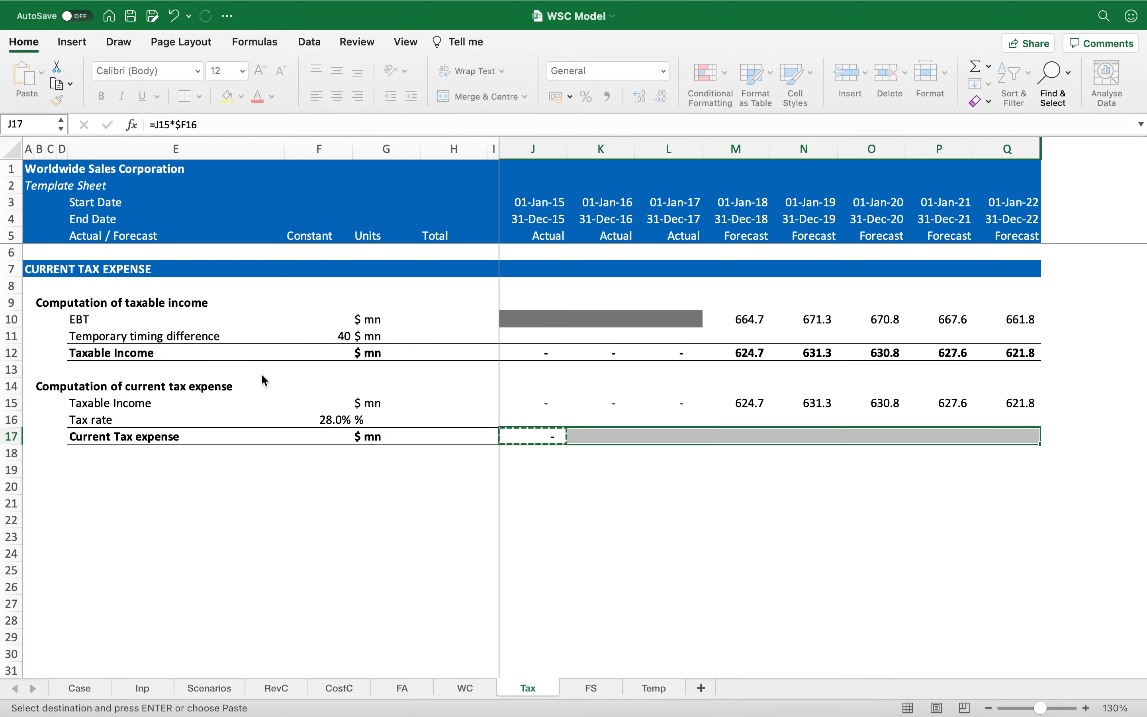
pyautogui.press('Return')
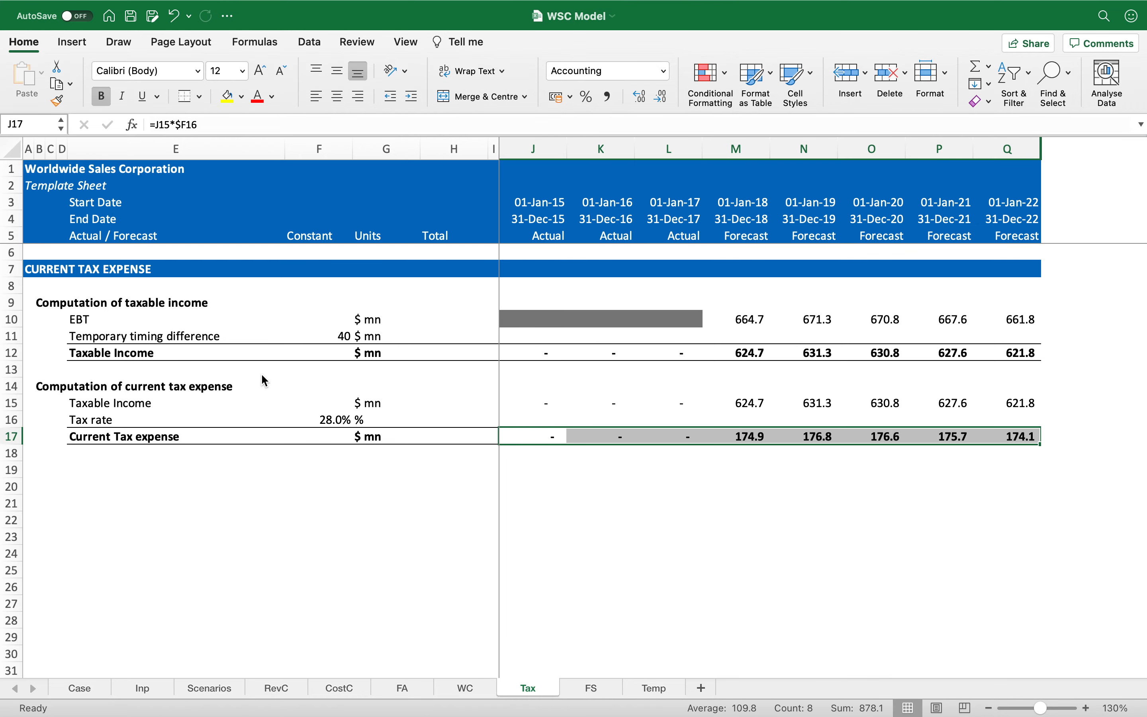
# Copy the CURRENT TAX EXPENSE heading row 7 into row 19.
pyautogui.press('Down')
pyautogui.press('Down')
pyautogui.press('Left')
pyautogui.press('Left')
pyautogui.press('Left')
pyautogui.press('Left')
pyautogui.press('Left')
pyautogui.press('Left')
pyautogui.press('Left')
pyautogui.press('Left')
pyautogui.press('Left')
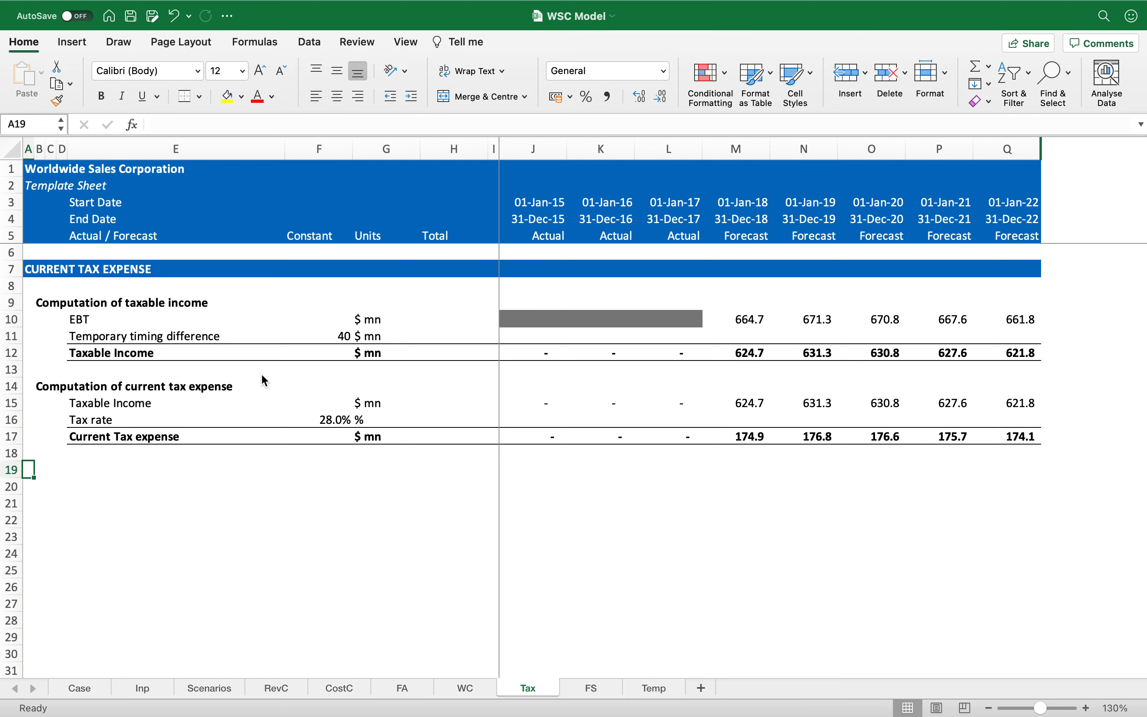
pyautogui.press('super+Up')
pyautogui.hotkey('shift', 'space')
pyautogui.press('super+c')
pyautogui.press('Down')
pyautogui.press('Down')
pyautogui.press('Down')
pyautogui.press('Down')
pyautogui.press('Down')
pyautogui.press('Down')
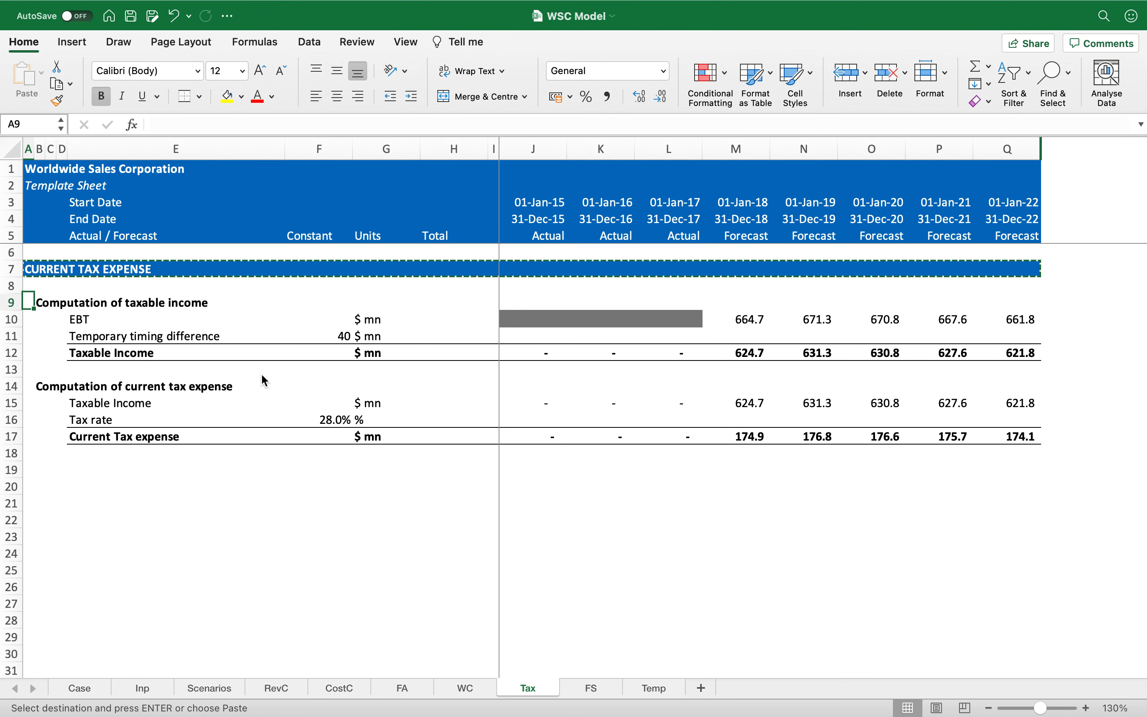
pyautogui.press('Down')
pyautogui.press('Down')
pyautogui.press('Down')
pyautogui.press('Down')
pyautogui.press('Down')
pyautogui.press('Down')
pyautogui.press('Down')
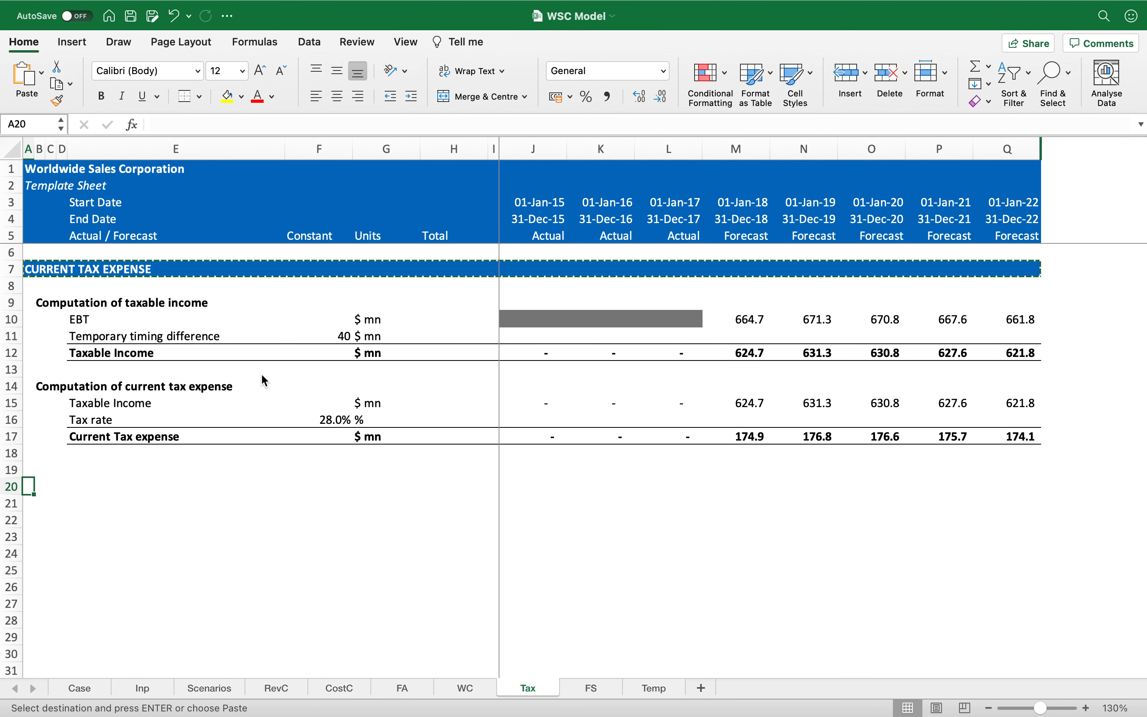
pyautogui.press('Up')
pyautogui.hotkey('shift', 'space')
pyautogui.press('Return')
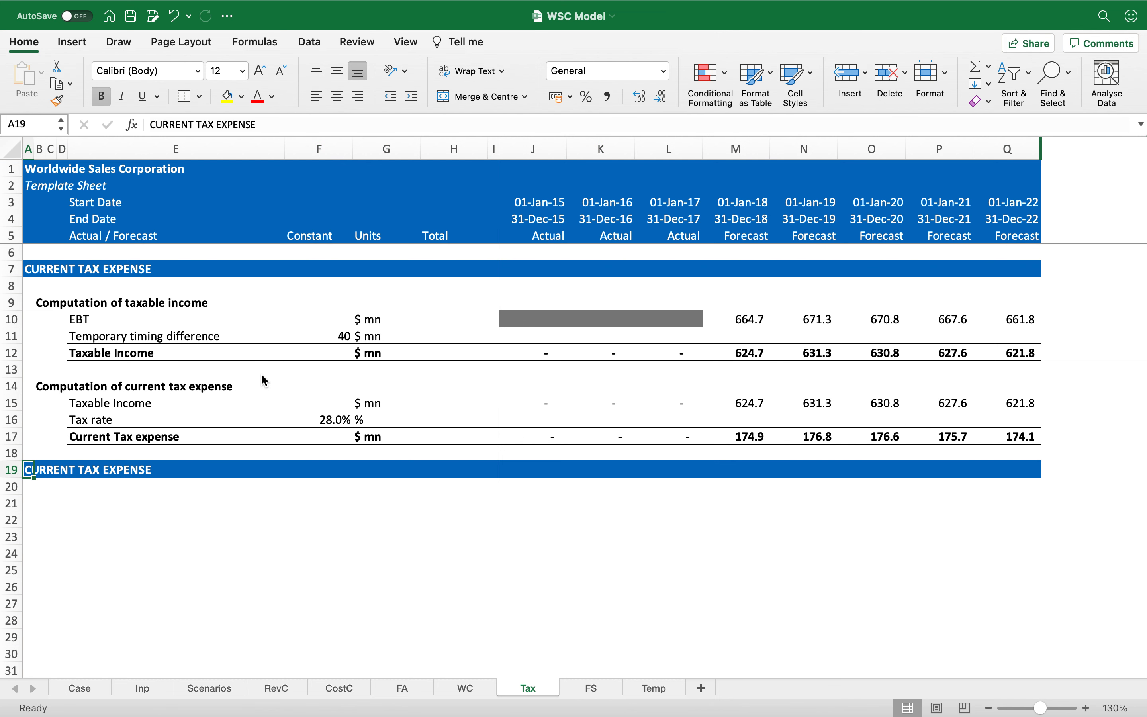
# Change the section heading in A19 to DEFERRED TAXES.
pyautogui.write('DEFER')
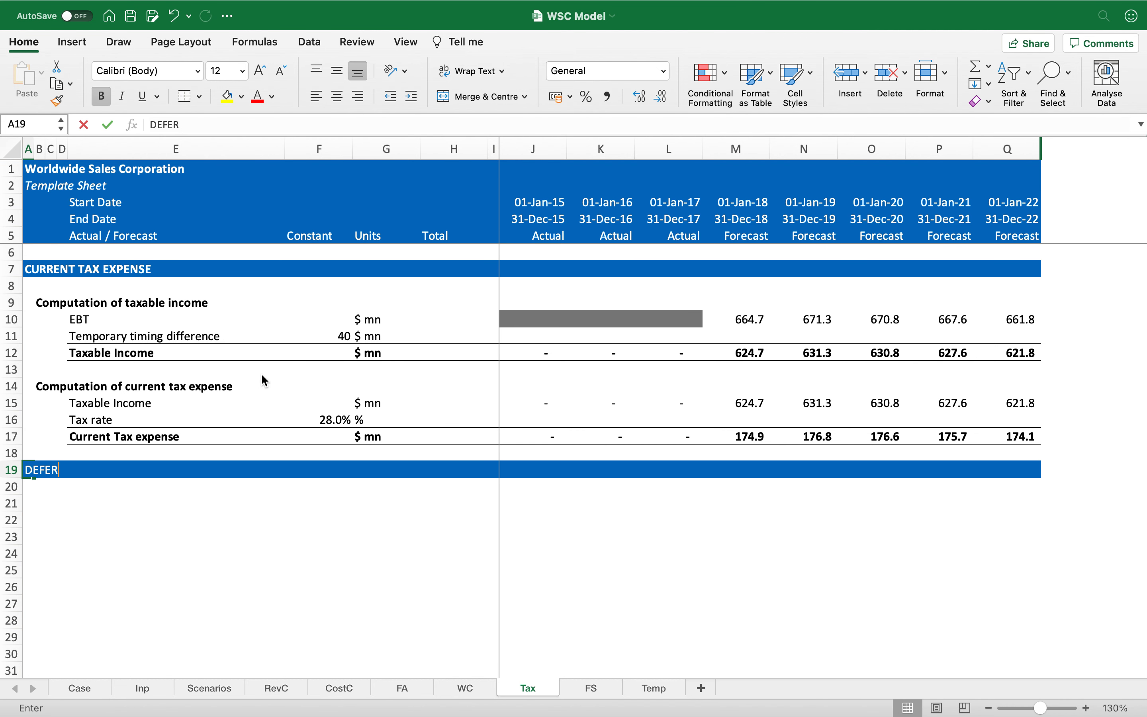
pyautogui.write('RED TAXES')
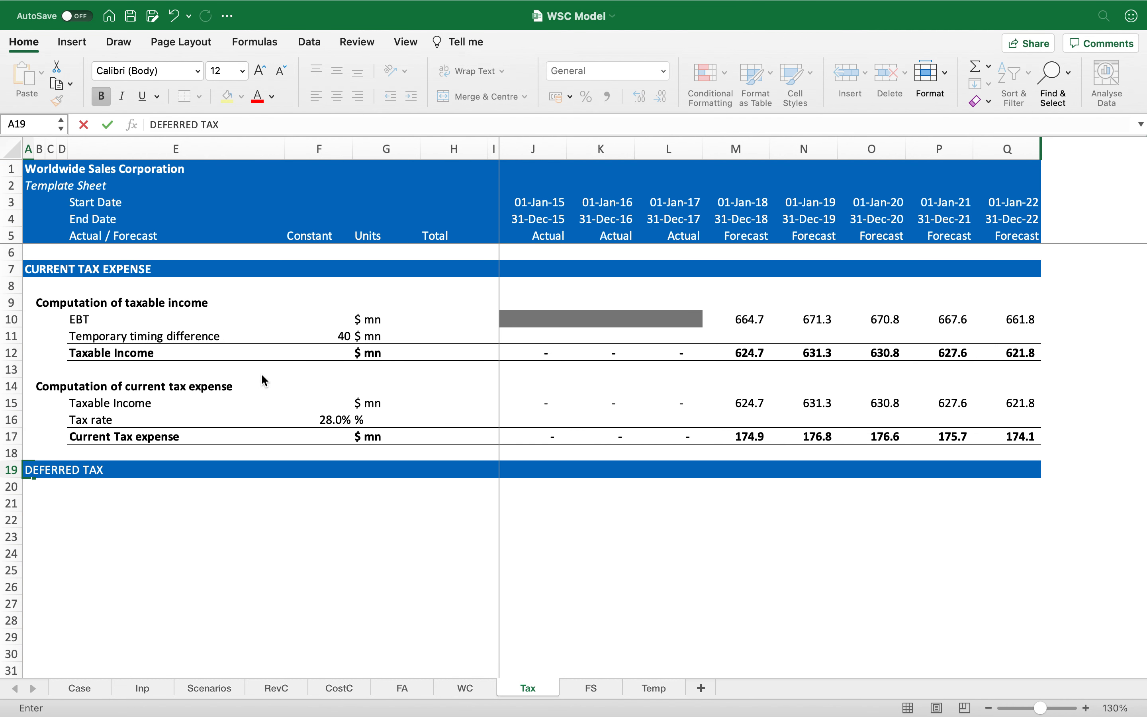
pyautogui.press('Return')
# Enter the bold subheading Computation of taxation for accounting in B21.
pyautogui.press('Right')
pyautogui.press('Right')
pyautogui.press('Right')
pyautogui.press('Right')
pyautogui.press('Down')
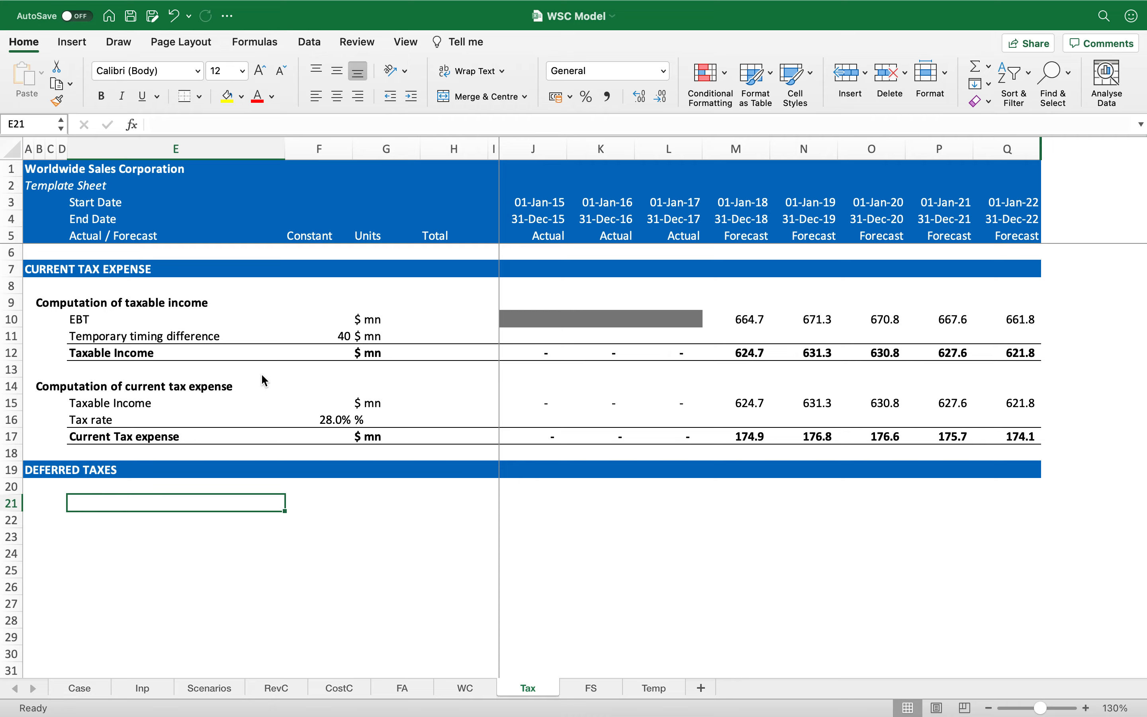
pyautogui.press('Left')
pyautogui.press('Left')
pyautogui.press('Left')
pyautogui.write('Computation o')
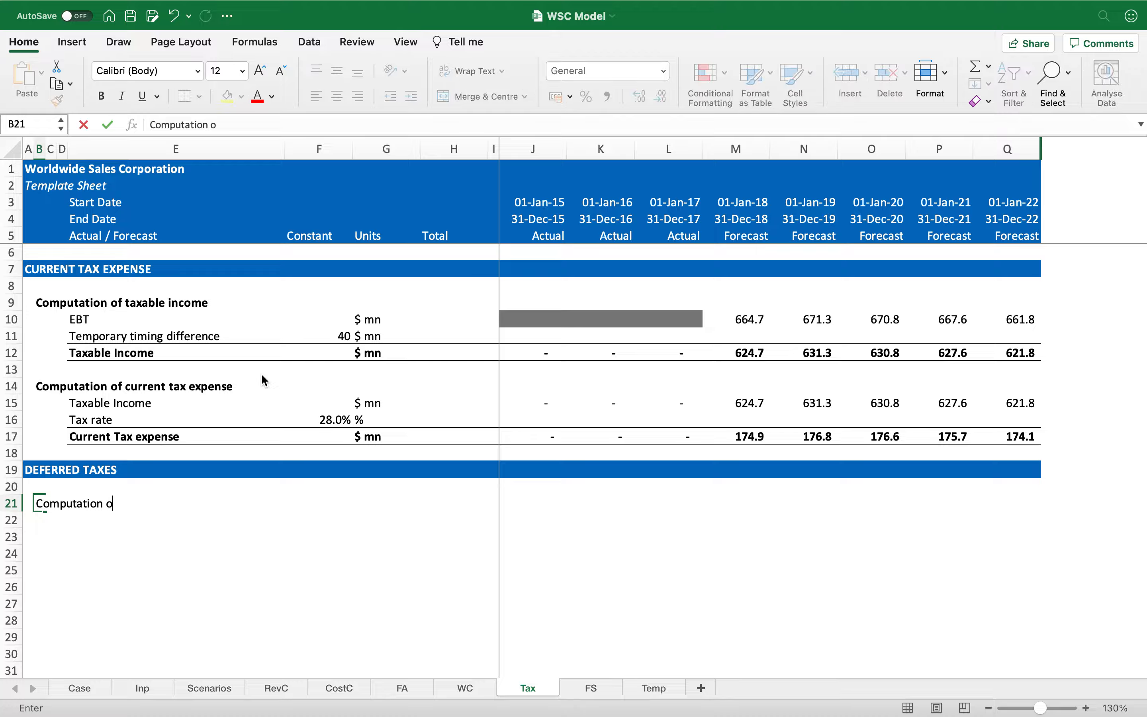
pyautogui.write('f taxation ')
pyautogui.write('for accounting')
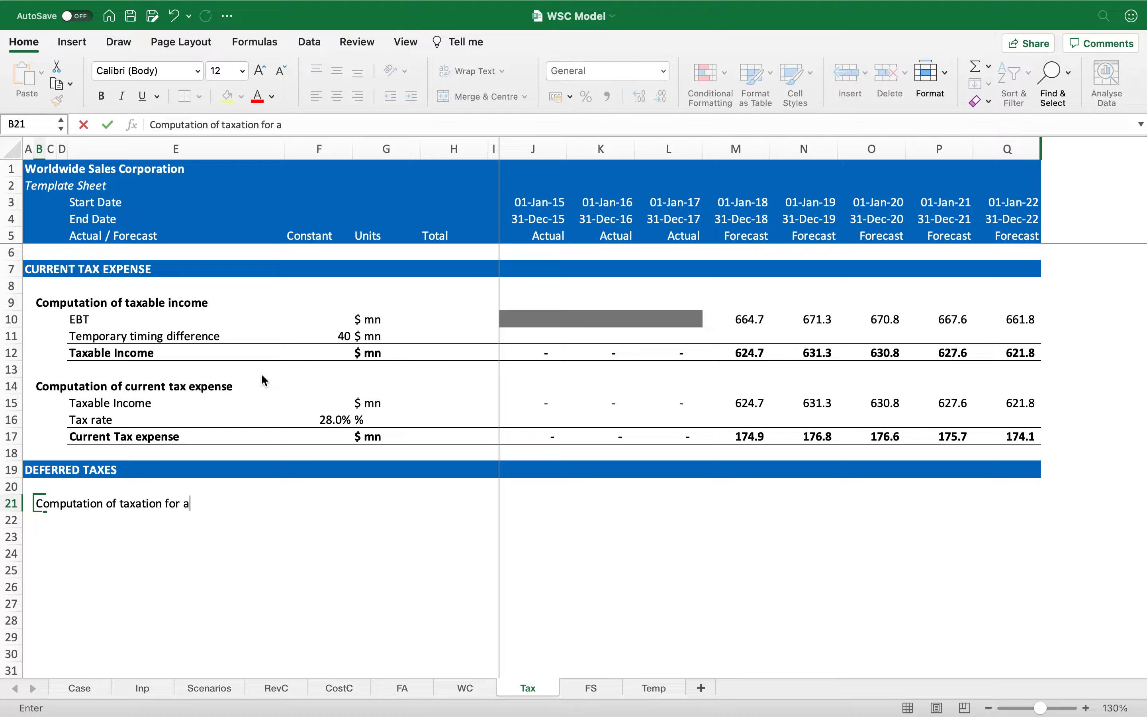
pyautogui.press('Return')
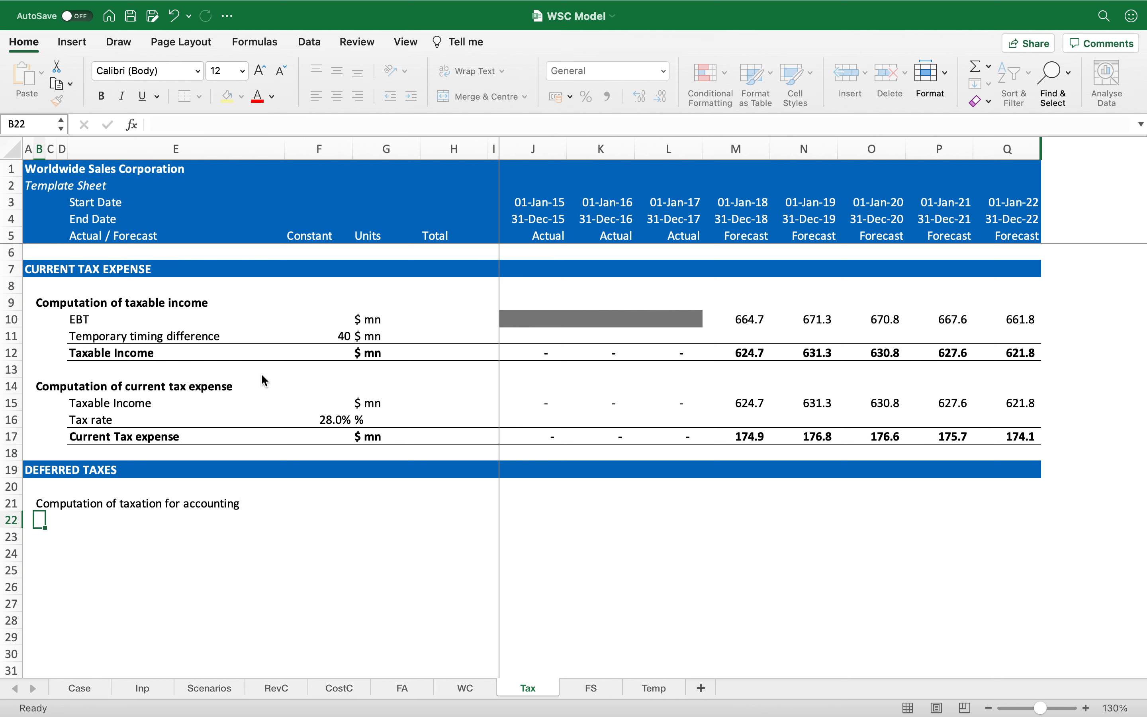
pyautogui.press('Up')
pyautogui.press('super+b')
# Link E22 to the EBT label on the FS sheet with =FS!E16.
pyautogui.press('Down')
pyautogui.press('Right')
pyautogui.press('Right')
pyautogui.press('Right')
pyautogui.write('=')
pyautogui.press('Escape')
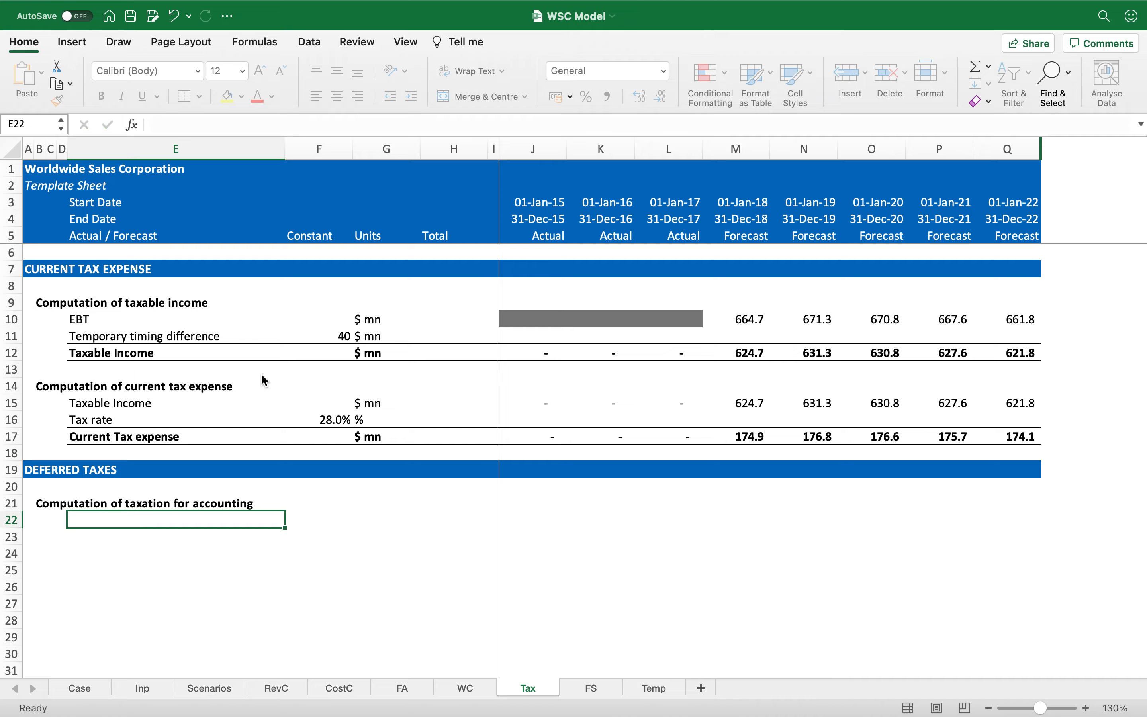
pyautogui.click(205, 321)
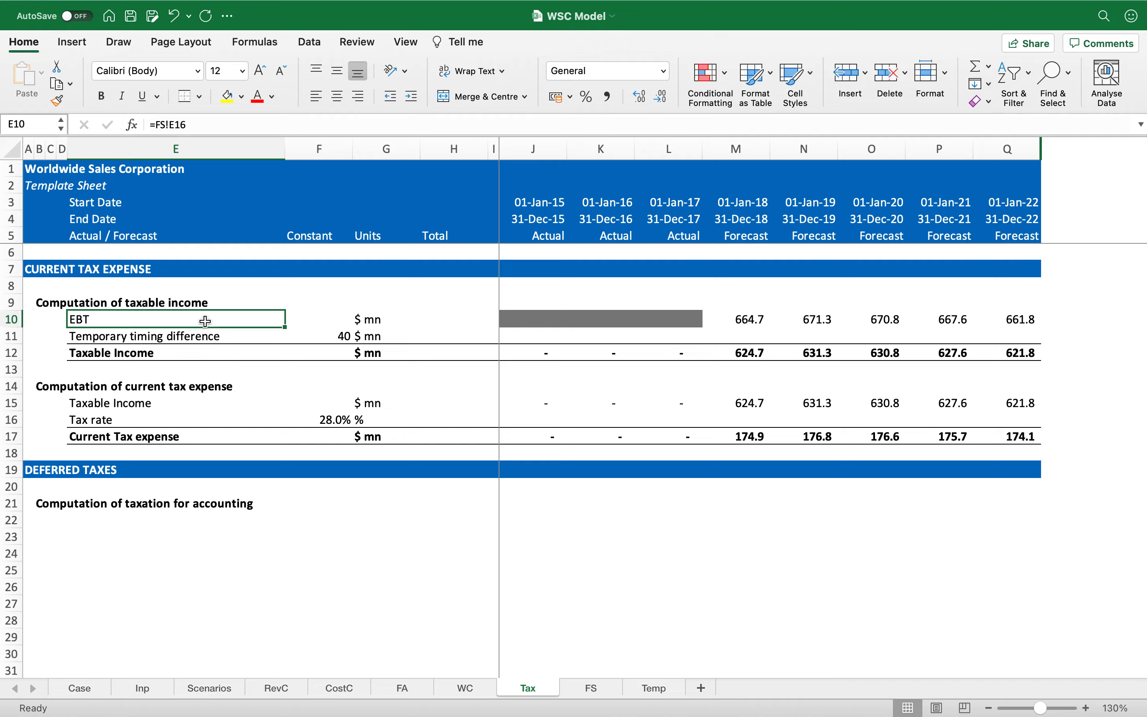
pyautogui.click(197, 517)
pyautogui.write('=')
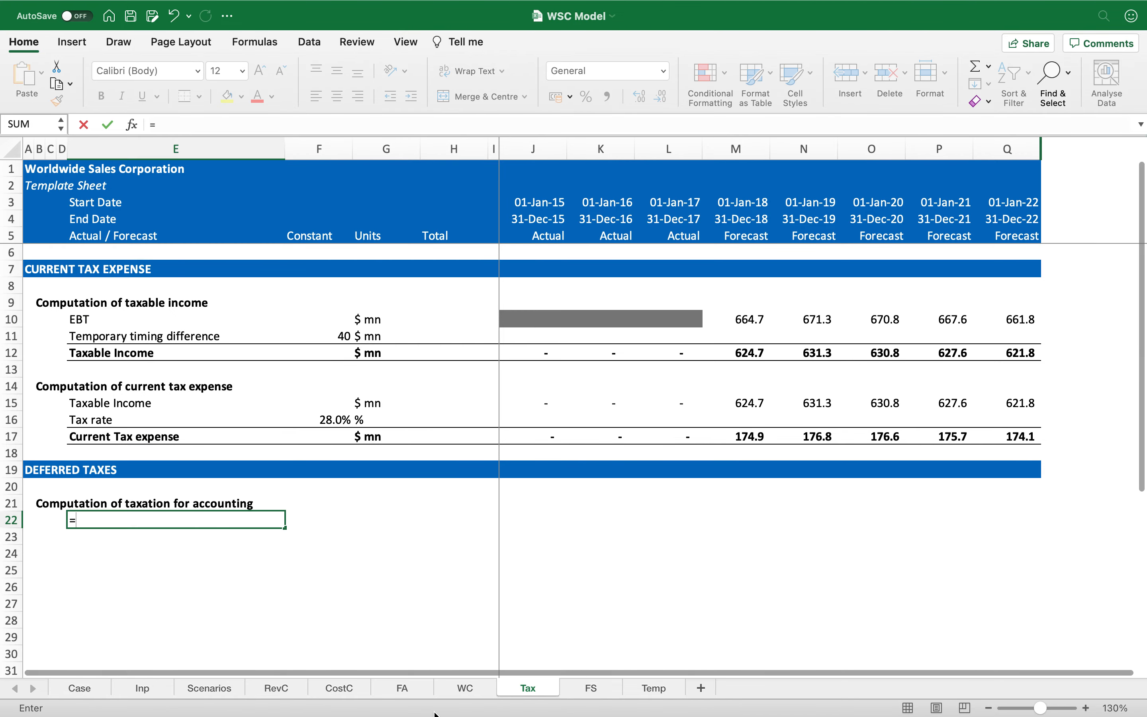
pyautogui.click(592, 688)
pyautogui.click(150, 353)
pyautogui.press('Return')
pyautogui.press('Up')
# Copy the EBT link from E22 to the unit cell G22 and the forecast years M22:Q22.
pyautogui.press('super+c')
pyautogui.press('Right')
pyautogui.press('Right')
pyautogui.press('super+v')
pyautogui.press('super+c')
pyautogui.press('Right')
pyautogui.press('Right')
pyautogui.press('Right')
pyautogui.press('Right')
pyautogui.press('Right')
pyautogui.press('Right')
pyautogui.hotkey('shift', 'Right')
pyautogui.hotkey('shift', 'Right')
pyautogui.hotkey('shift', 'Right')
pyautogui.hotkey('shift', 'Right')
pyautogui.press('Return')
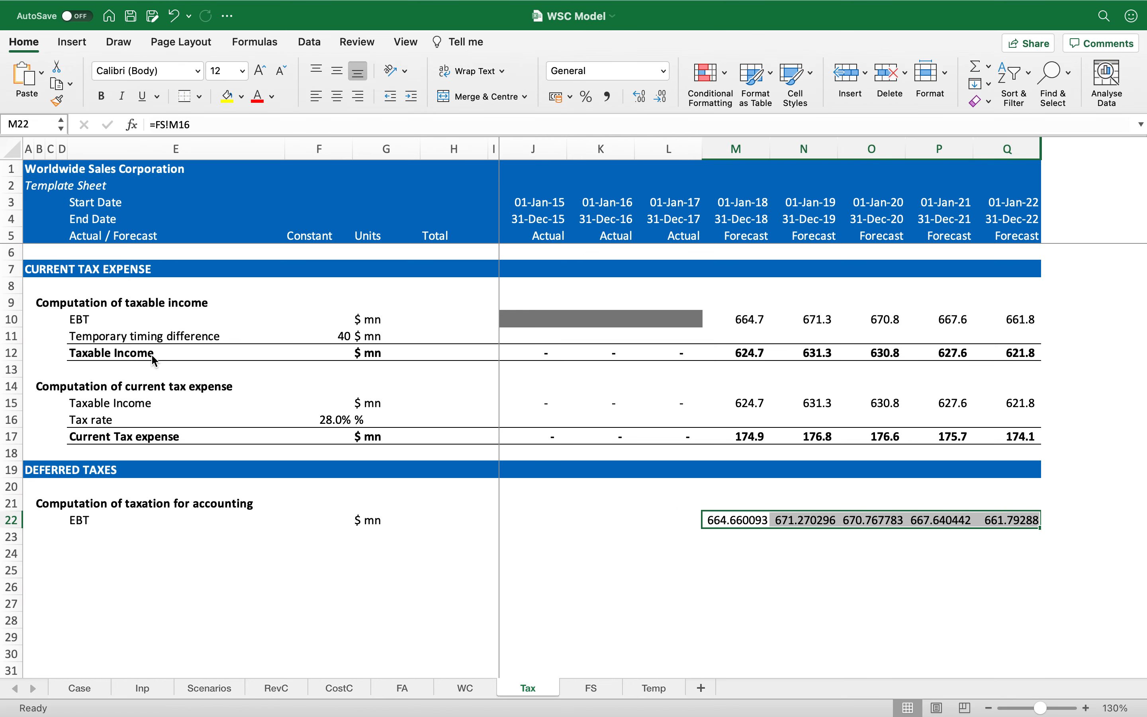
# Format the EBT values in M22:Q22 in comma style with one decimal.
pyautogui.click(607, 96)
pyautogui.click(662, 97)
pyautogui.press('Left')
pyautogui.press('Left')
pyautogui.press('Left')
pyautogui.press('Left')
pyautogui.press('Left')
pyautogui.press('Left')
pyautogui.press('Right')
pyautogui.press('Right')
pyautogui.press('Right')
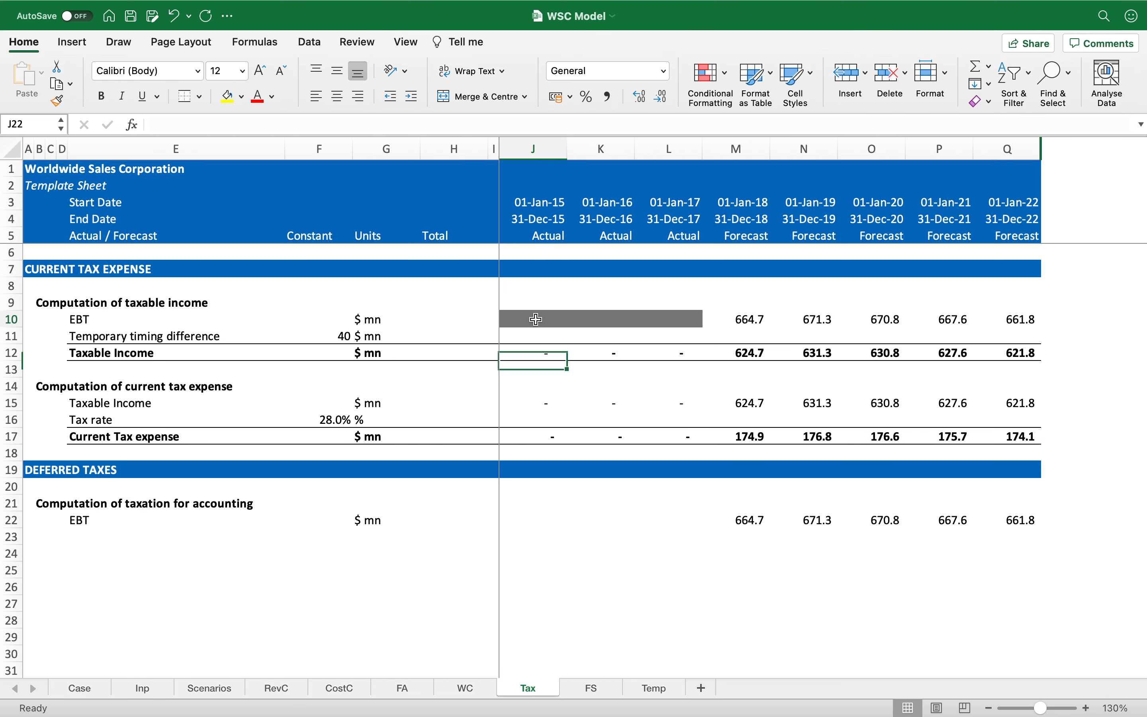
# Copy the grey shading from J10 to the actual-year EBT cells J22:L22.
pyautogui.click(536, 318)
pyautogui.press('cmd+c')
pyautogui.press('Down')
pyautogui.press('Down')
pyautogui.press('Down')
pyautogui.press('Down')
pyautogui.press('Down')
pyautogui.press('Down')
pyautogui.press('Down')
pyautogui.press('Down')
pyautogui.press('Down')
pyautogui.press('Down')
pyautogui.press('Down')
pyautogui.press('Down')
pyautogui.hotkey('shift', 'Right')
pyautogui.hotkey('shift', 'Right')
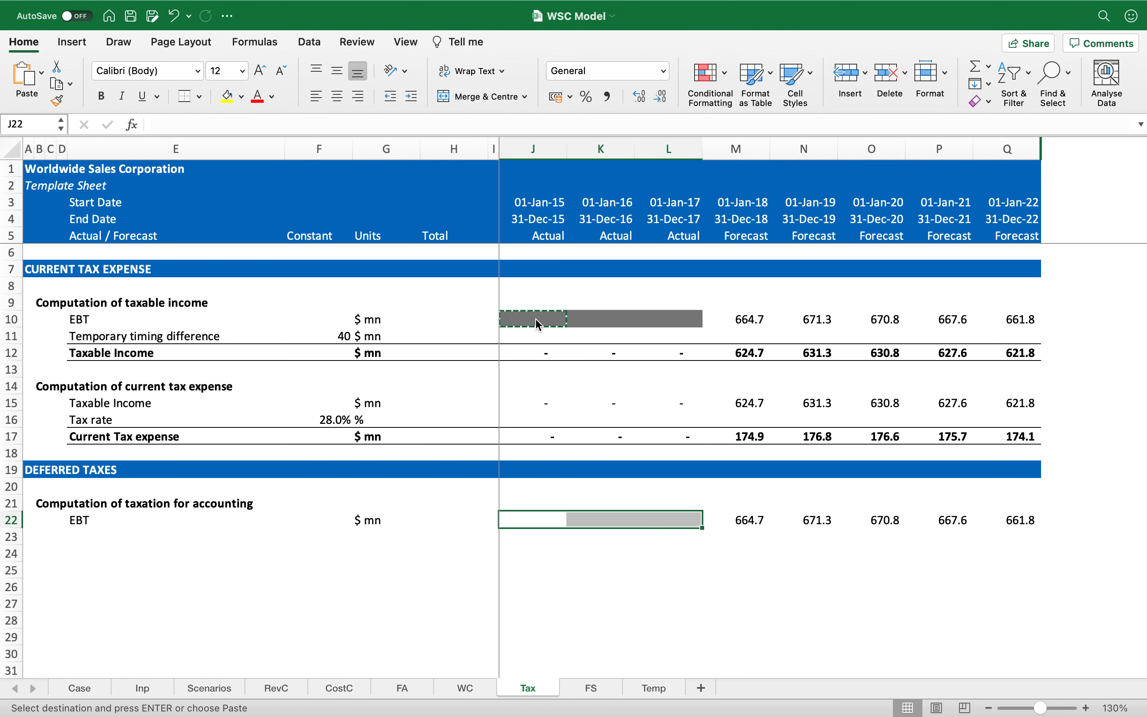
pyautogui.press('Return')
pyautogui.press('Left')
pyautogui.press('Left')
pyautogui.press('Left')
pyautogui.press('Left')
pyautogui.press('Left')
pyautogui.press('Left')
pyautogui.press('Right')
pyautogui.press('Down')
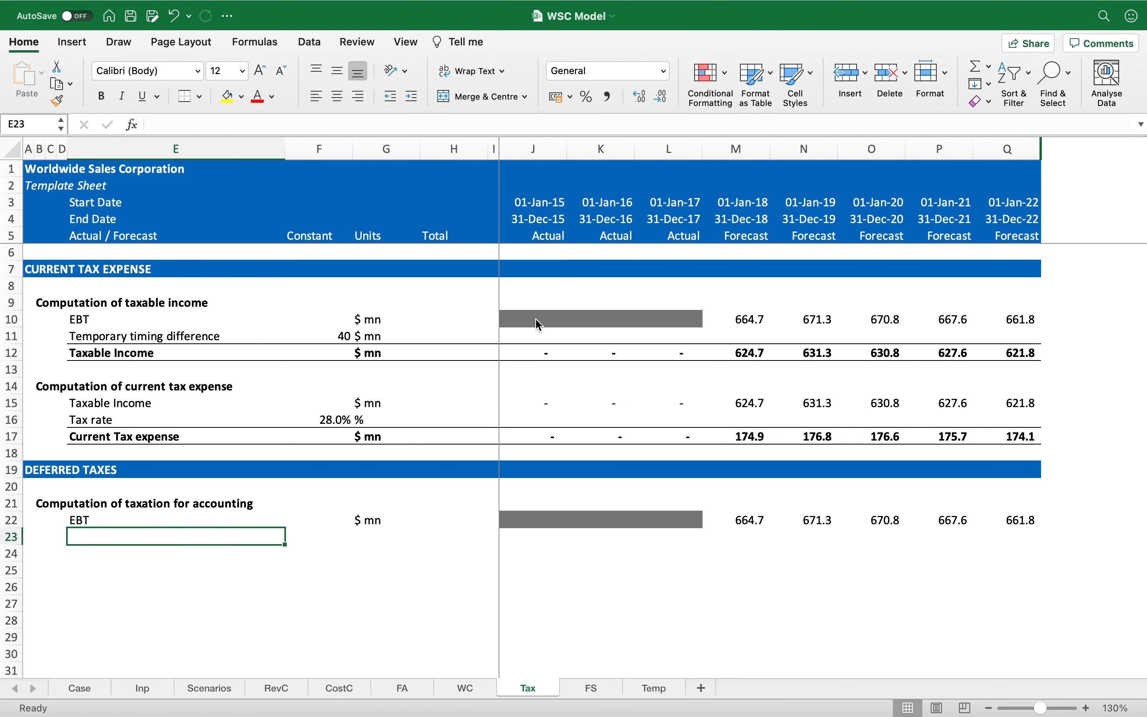
# Copy the whole Tax rate row 16 into row 23 beneath the second EBT line.
pyautogui.click(242, 423)
pyautogui.hotkey('shift', 'space')
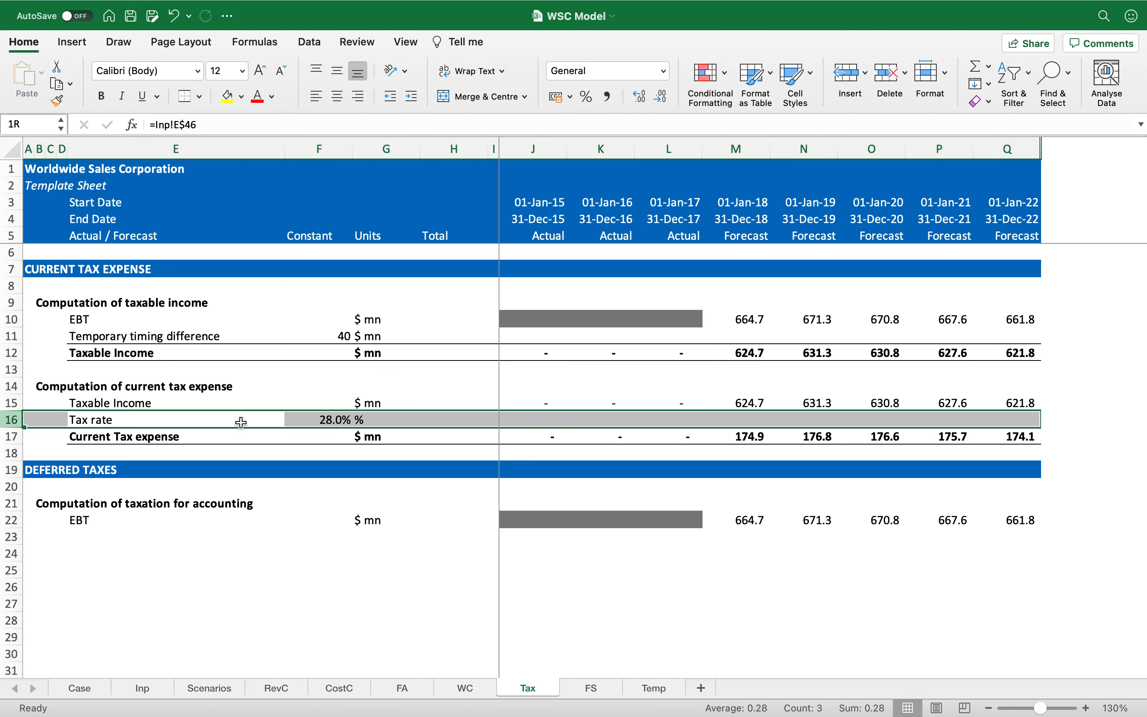
pyautogui.press('super+c')
pyautogui.click(187, 534)
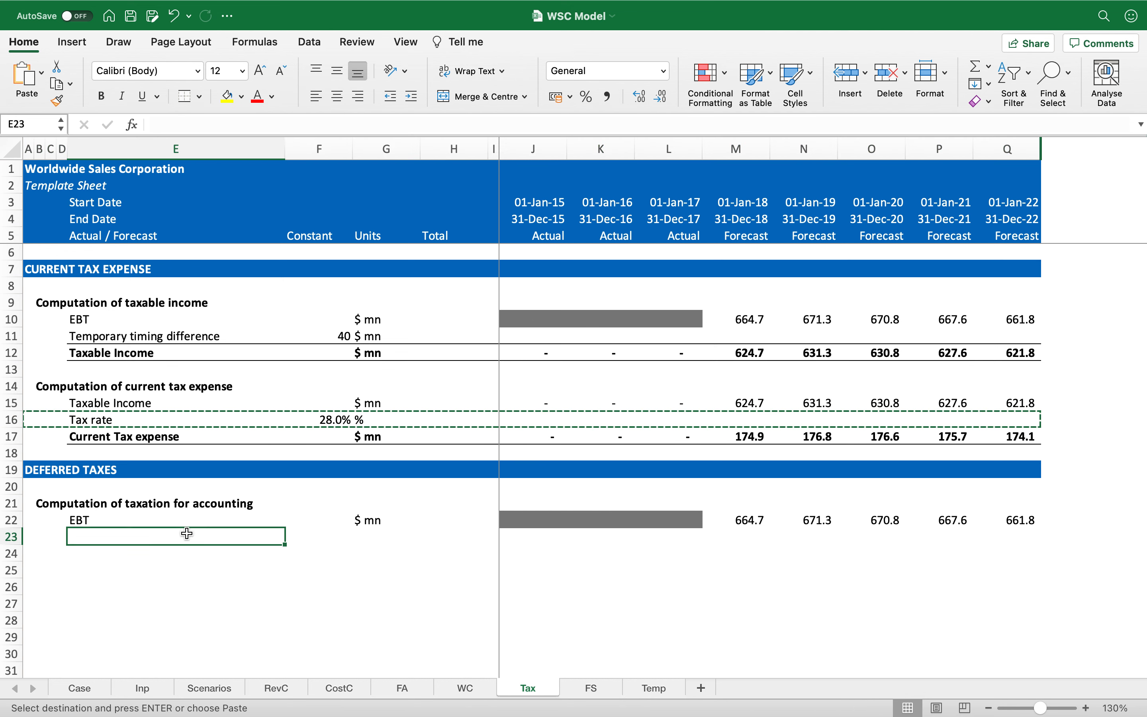
pyautogui.hotkey('shift', 'space')
pyautogui.press('super+v')
pyautogui.press('Escape')
# Format row 24 in bold with top and bottom borders and enter the label Taxation for accounting in E24.
pyautogui.press('Down')
pyautogui.hotkey('shift', 'space')
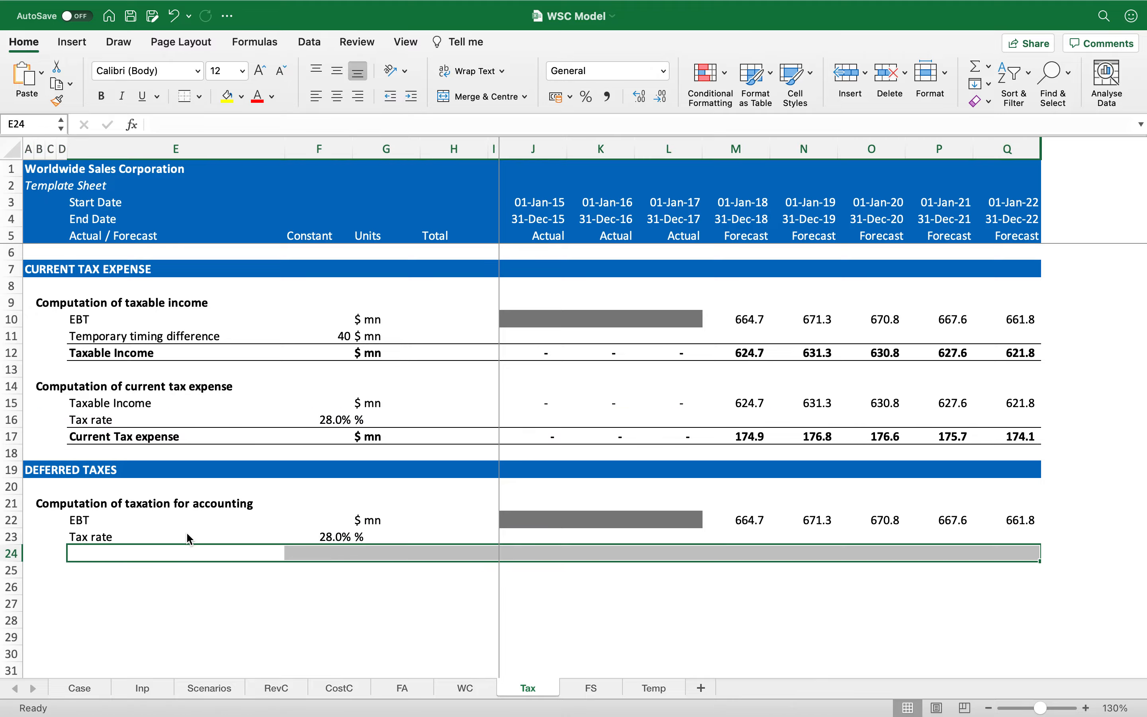
pyautogui.press('super+b')
pyautogui.click(186, 97)
pyautogui.write('Taxa')
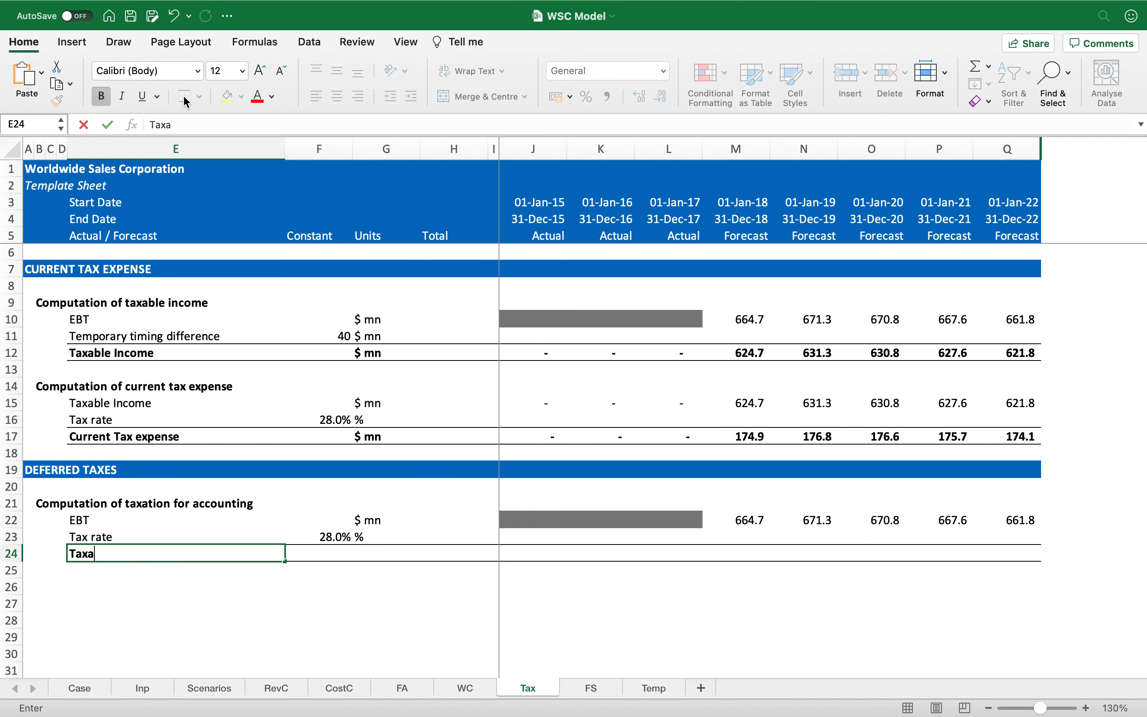
pyautogui.write('tion for accounting')
pyautogui.press('Return')
# Enter the unit $ mn in G24 for the Taxation for accounting line.
pyautogui.press('Up')
pyautogui.press('Right')
pyautogui.press('Right')
pyautogui.write('$ m')
pyautogui.press('Return')
# Enter the formula =J22*$F23 in J24 to multiply EBT by the column-locked tax rate.
pyautogui.press('Up')
pyautogui.press('Right')
pyautogui.press('Right')
pyautogui.press('Right')
pyautogui.write('=')
pyautogui.press('Up')
pyautogui.press('Up')
pyautogui.write('*')
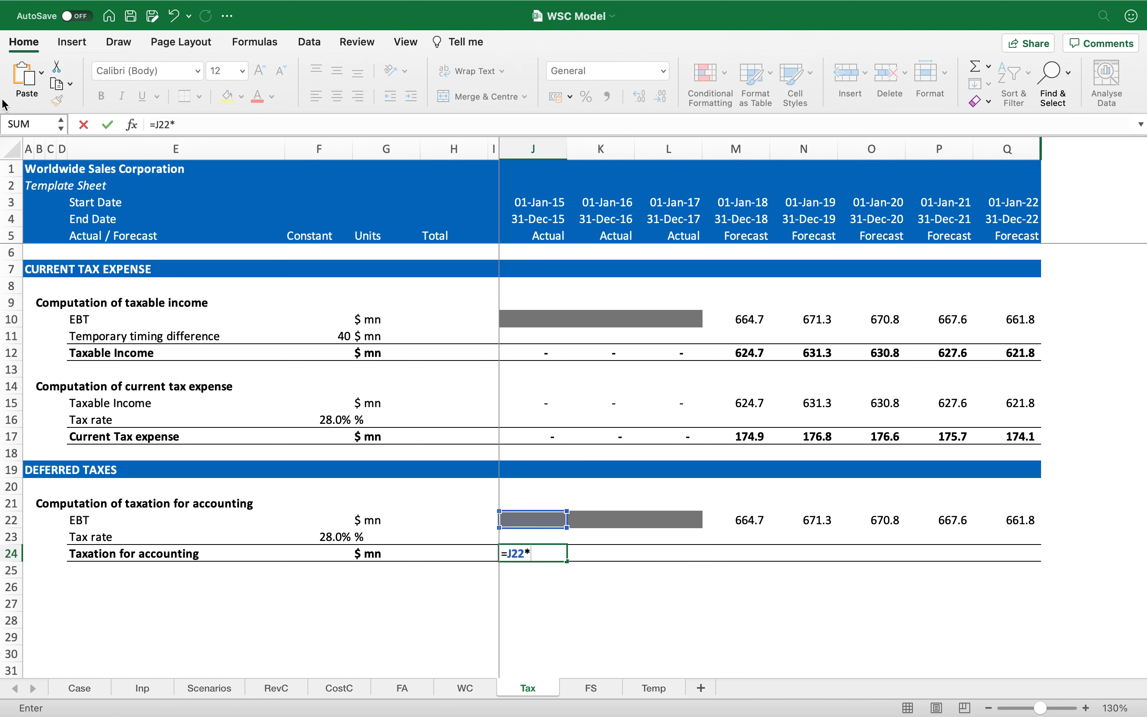
pyautogui.click(329, 535)
pyautogui.press('F4')
pyautogui.press('F4')
pyautogui.press('F4')
pyautogui.press('Return')
# Fill the J24 formula right through Q24 and format the row's values in comma style with one decimal.
pyautogui.press('Up')
pyautogui.hotkey('ctrl', 'shift', 'Right')
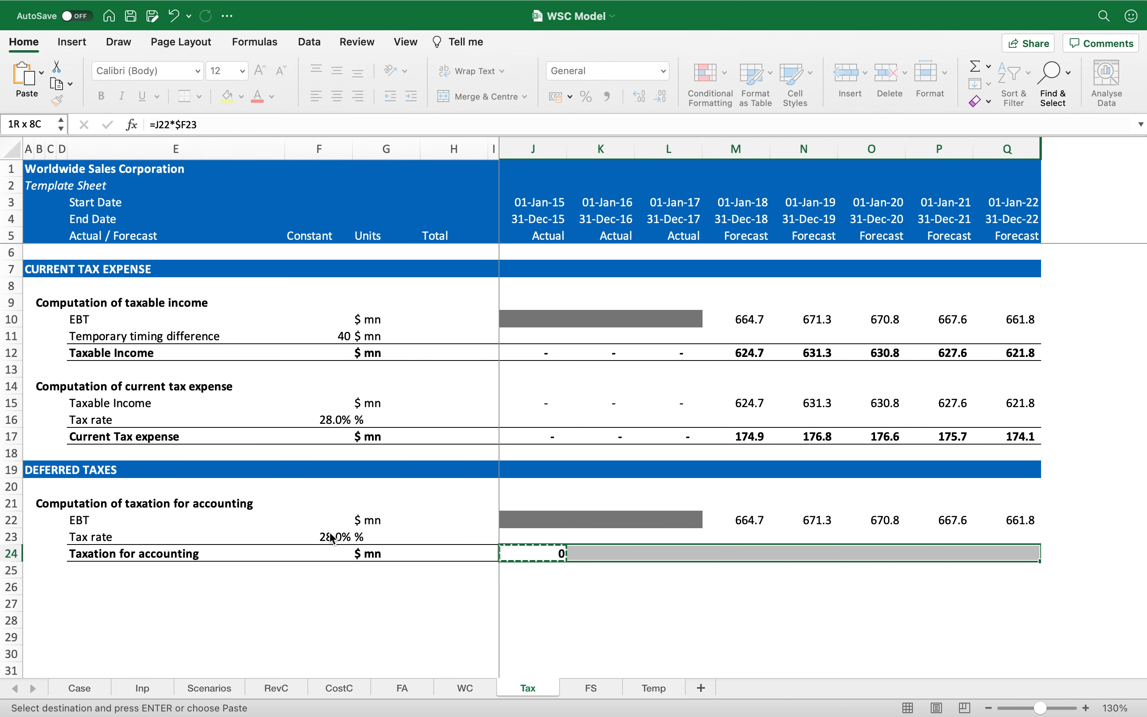
pyautogui.hotkey('ctrl', 'r')
pyautogui.click(606, 97)
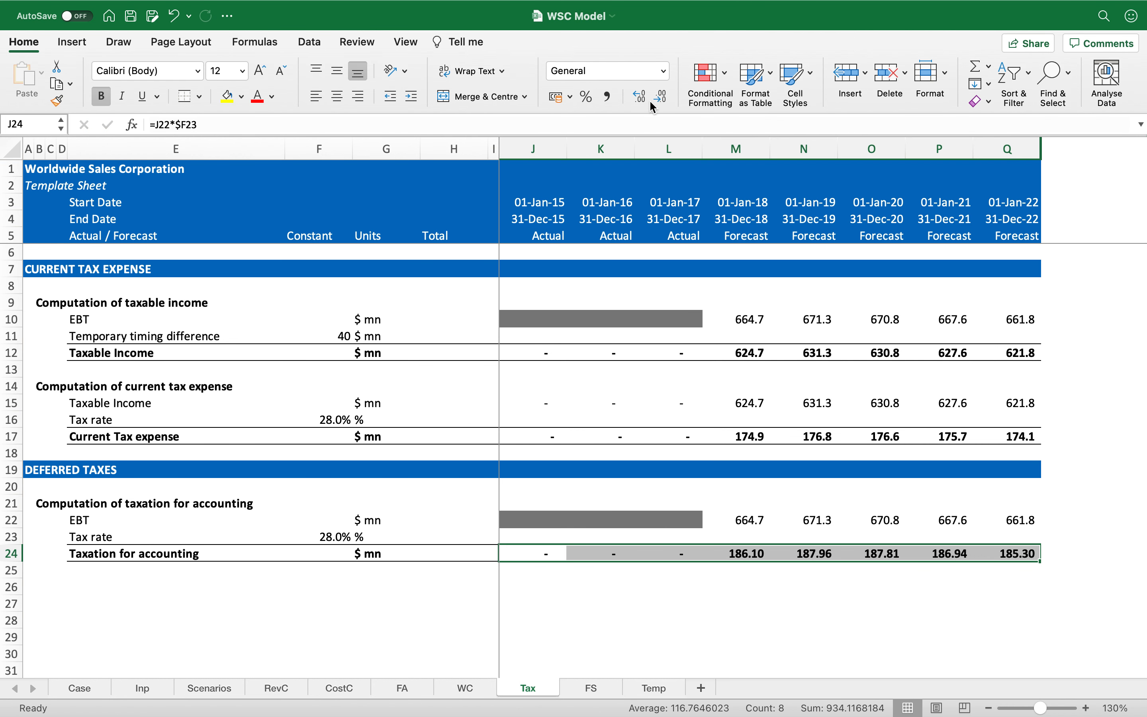
pyautogui.click(660, 97)
# Copy the bold subheading in B21 to B26 and replace its text with Cmoputation of deferred taxes.
pyautogui.press('Left')
pyautogui.press('Left')
pyautogui.press('Left')
pyautogui.press('Left')
pyautogui.press('Left')
pyautogui.press('Left')
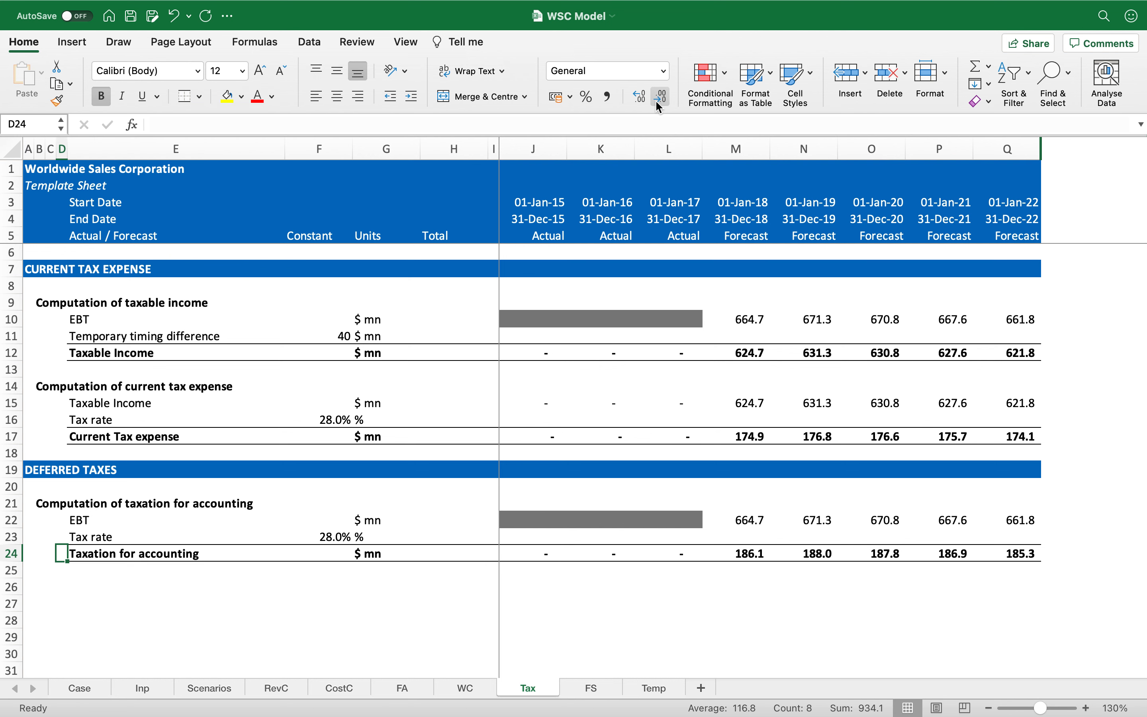
pyautogui.press('Down')
pyautogui.press('Left')
pyautogui.press('Left')
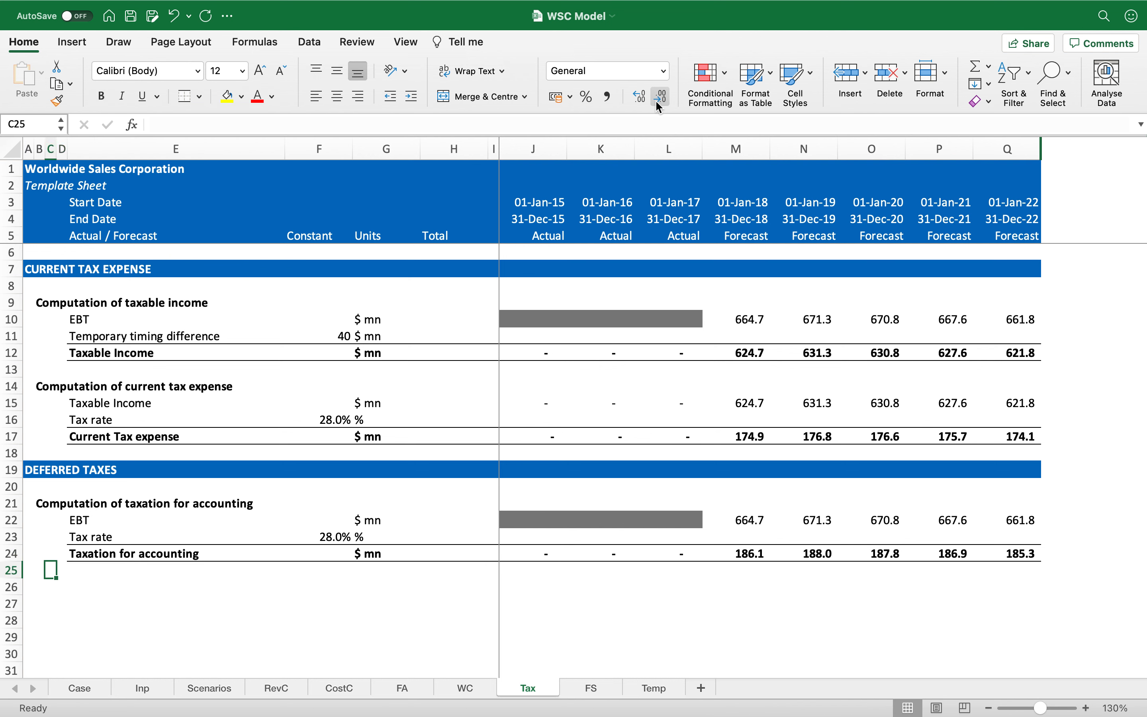
pyautogui.press('Up')
pyautogui.press('Up')
pyautogui.press('Up')
pyautogui.press('Up')
pyautogui.hotkey('ctrl', 'c')
pyautogui.press('Down')
pyautogui.press('Down')
pyautogui.press('Down')
pyautogui.press('Down')
pyautogui.press('Down')
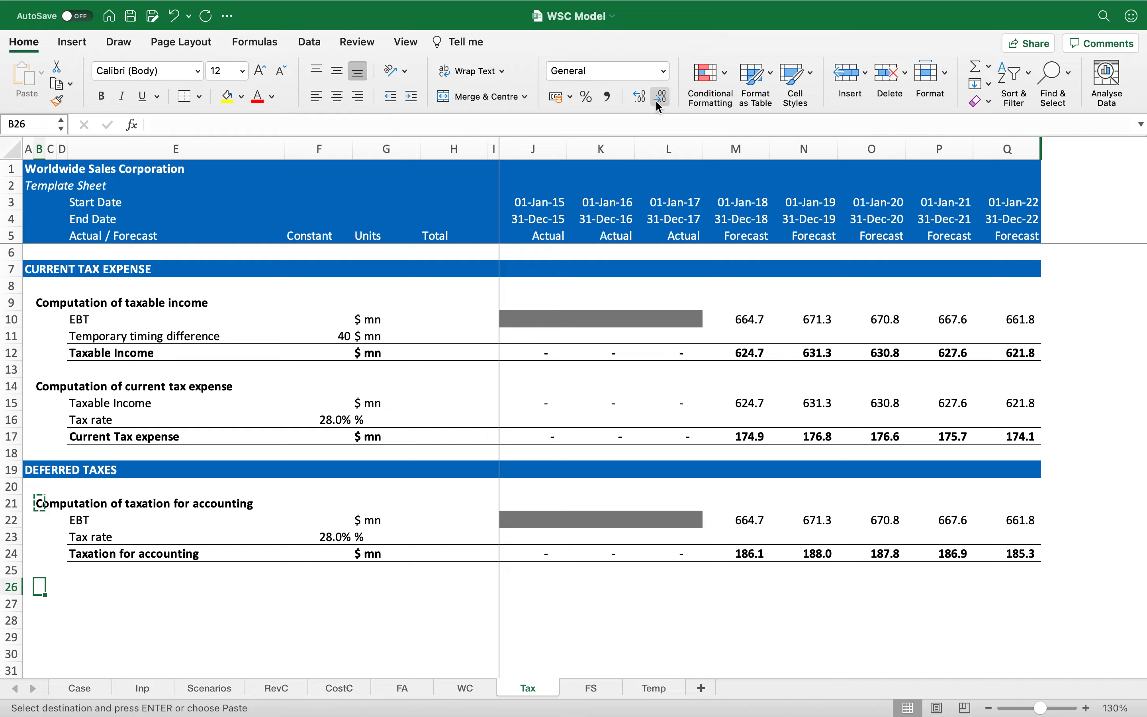
pyautogui.press('super+v')
pyautogui.write('Cmopu')
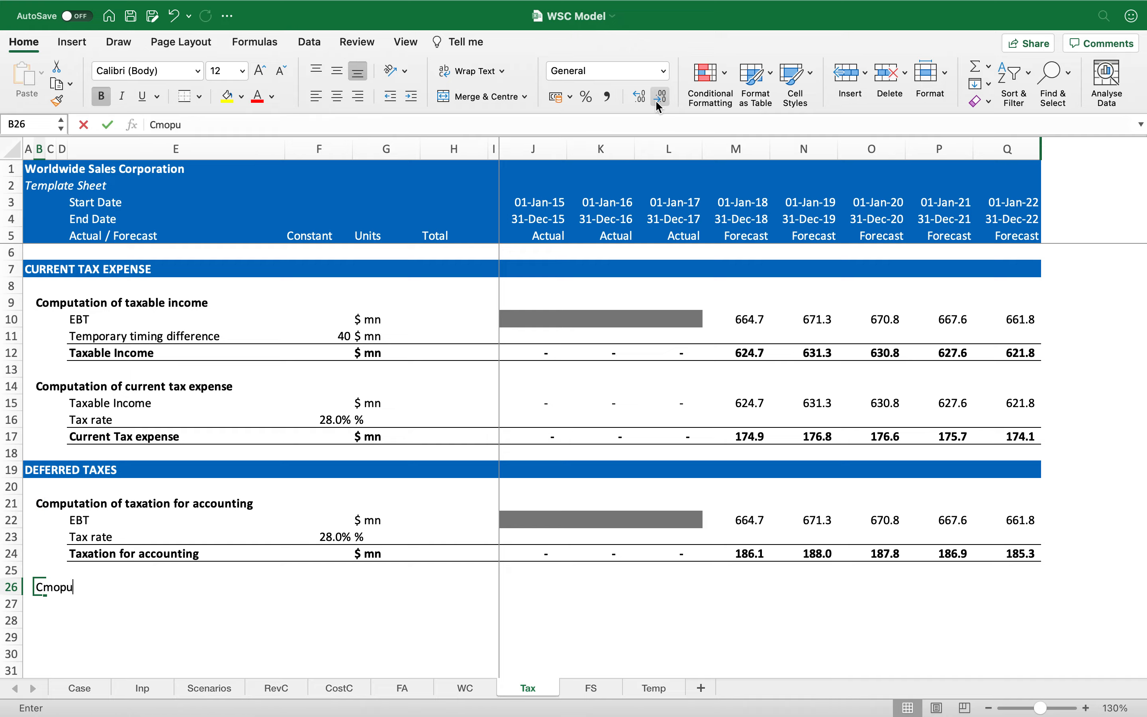
pyautogui.write('tation of deferred')
pyautogui.press('Return')
# Link E27 to the Taxation for accounting label with =E24.
pyautogui.press('Right')
pyautogui.press('Right')
pyautogui.press('Right')
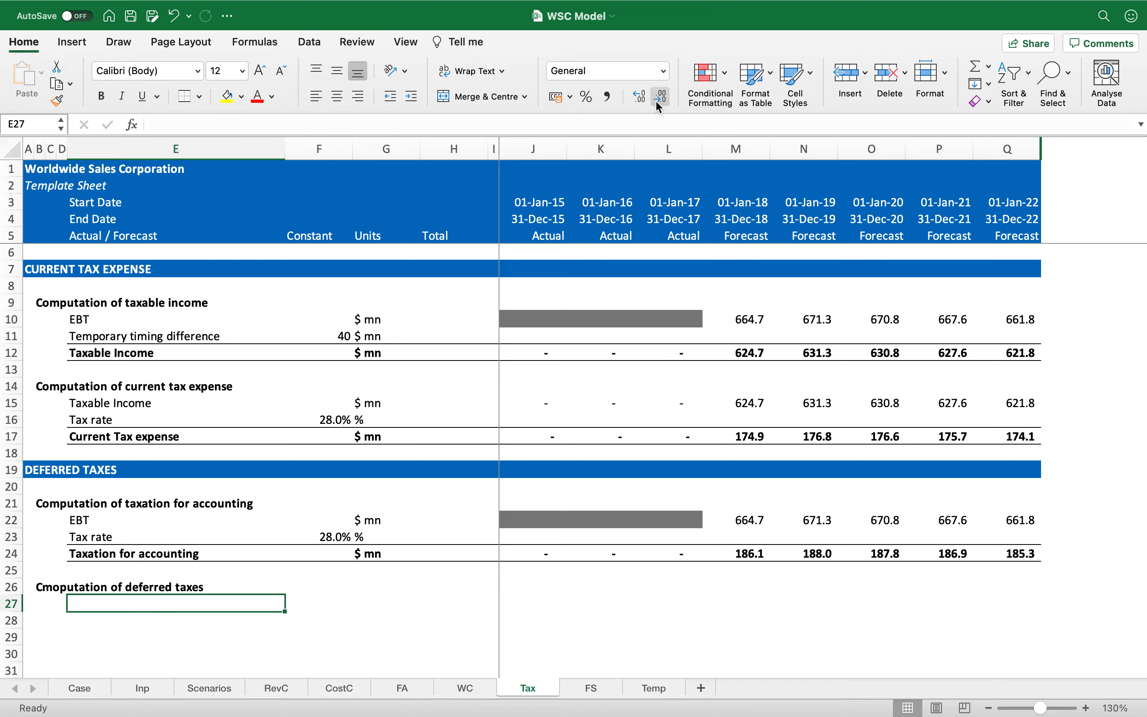
pyautogui.write('=')
pyautogui.press('Up')
pyautogui.press('Up')
pyautogui.press('Up')
pyautogui.press('Return')
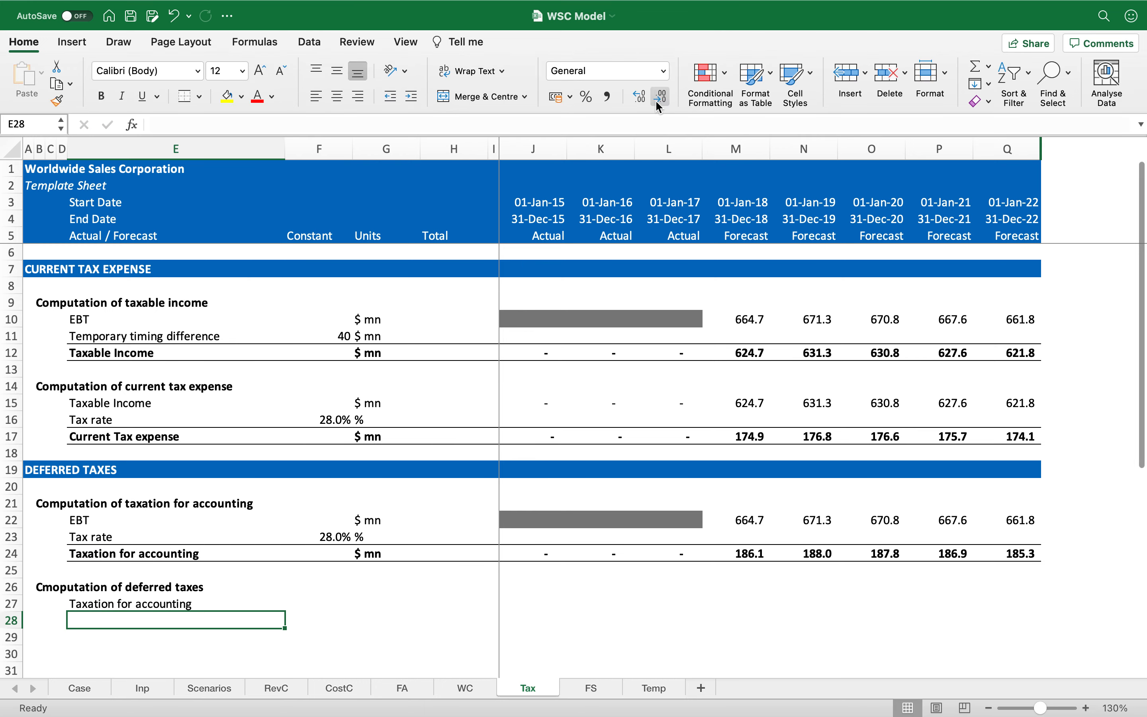
# Link E28 to the Current Tax expense label with =E17.
pyautogui.write('=')
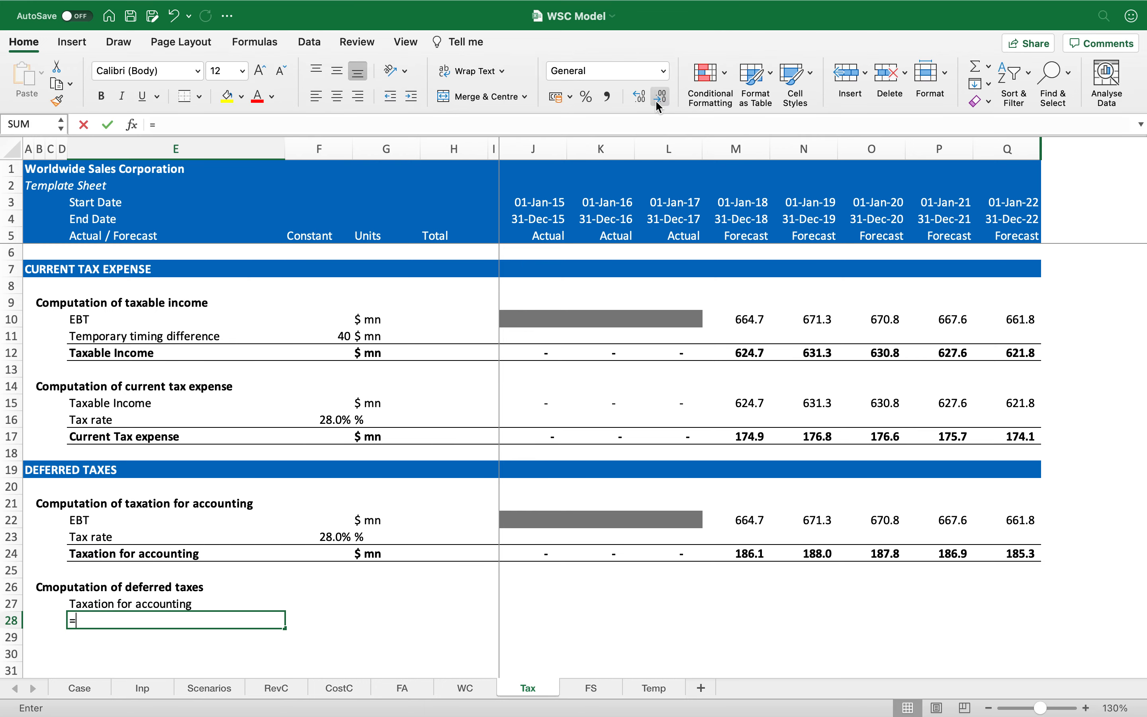
pyautogui.click(142, 420)
pyautogui.click(153, 436)
pyautogui.press('Return')
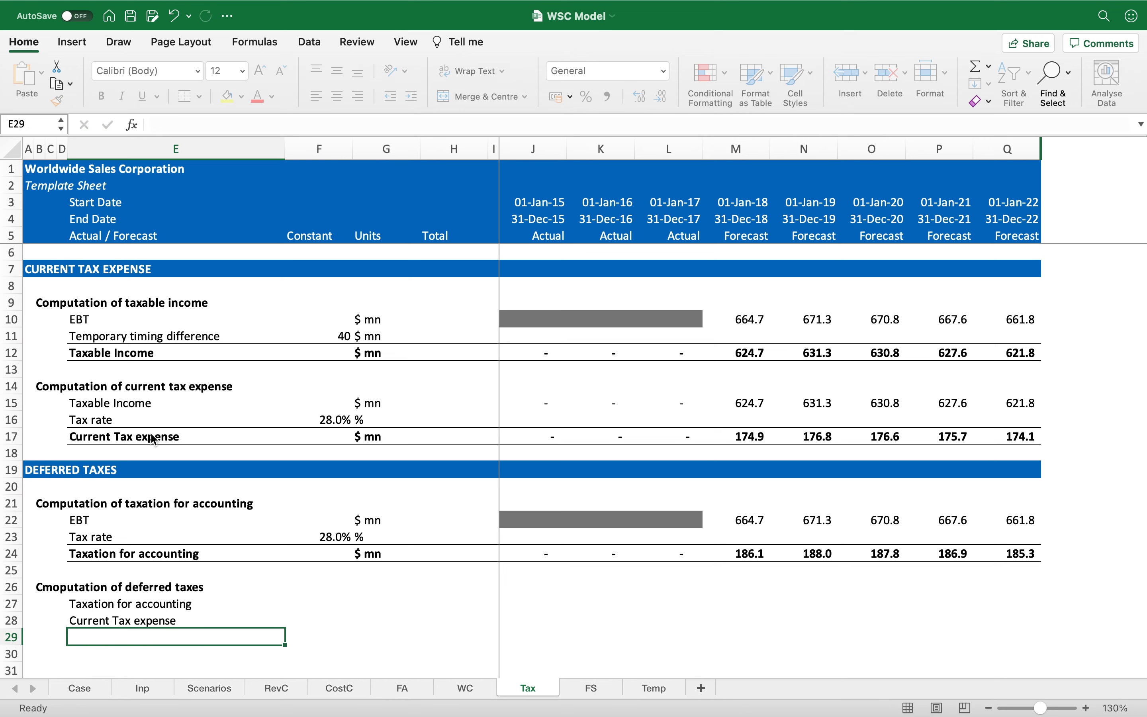
# Fill the links in E27:E28 right across both rows through column Q.
pyautogui.press('Up')
pyautogui.press('Up')
pyautogui.hotkey('shift', 'Down')
pyautogui.hotkey('ctrl', 'shift', 'Right')
pyautogui.hotkey('ctrl', 'r')
# Clear the unneeded link formulas from F27:F28 and H27:I28.
pyautogui.press('Right')
pyautogui.hotkey('shift', 'Down')
pyautogui.press('Delete')
pyautogui.press('Right')
pyautogui.press('Right')
pyautogui.hotkey('shift', 'Right')
pyautogui.hotkey('shift', 'Down')
pyautogui.press('Delete')
# Format the values in J27:Q28 in comma style with one decimal.
pyautogui.press('Right')
pyautogui.press('Right')
pyautogui.hotkey('shift', 'Right')
pyautogui.hotkey('shift', 'Right')
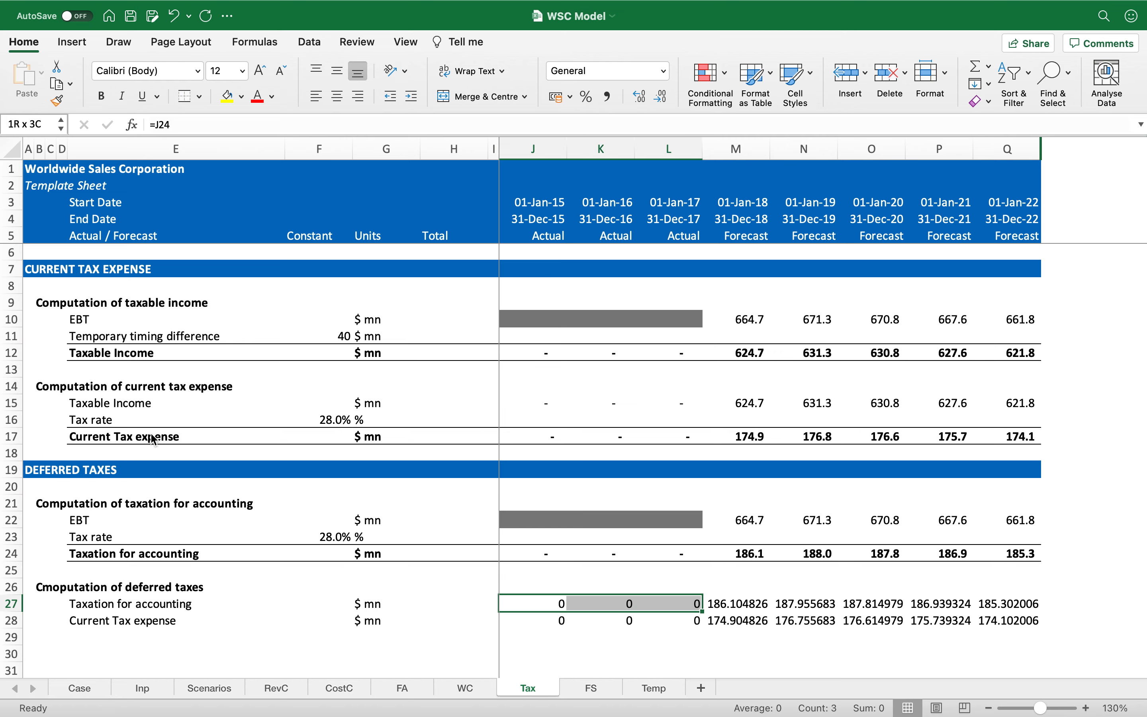
pyautogui.hotkey('ctrl', 'shift', 'Right')
pyautogui.hotkey('shift', 'Down')
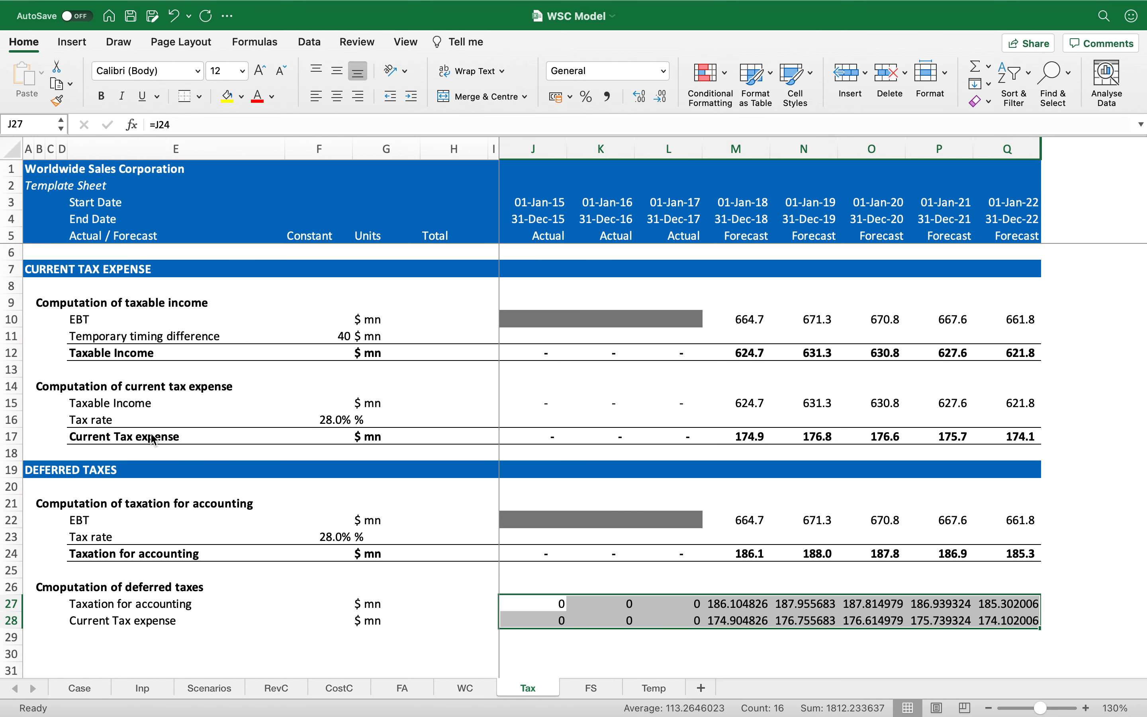
pyautogui.click(608, 97)
pyautogui.click(661, 97)
# Format row 29 in bold with top and bottom borders and enter the label Deferred taxes in E29.
pyautogui.press('Left')
pyautogui.press('Left')
pyautogui.press('Left')
pyautogui.press('Left')
pyautogui.press('Down')
pyautogui.press('Down')
pyautogui.press('Left')
pyautogui.hotkey('ctrl', 'shift', 'Right')
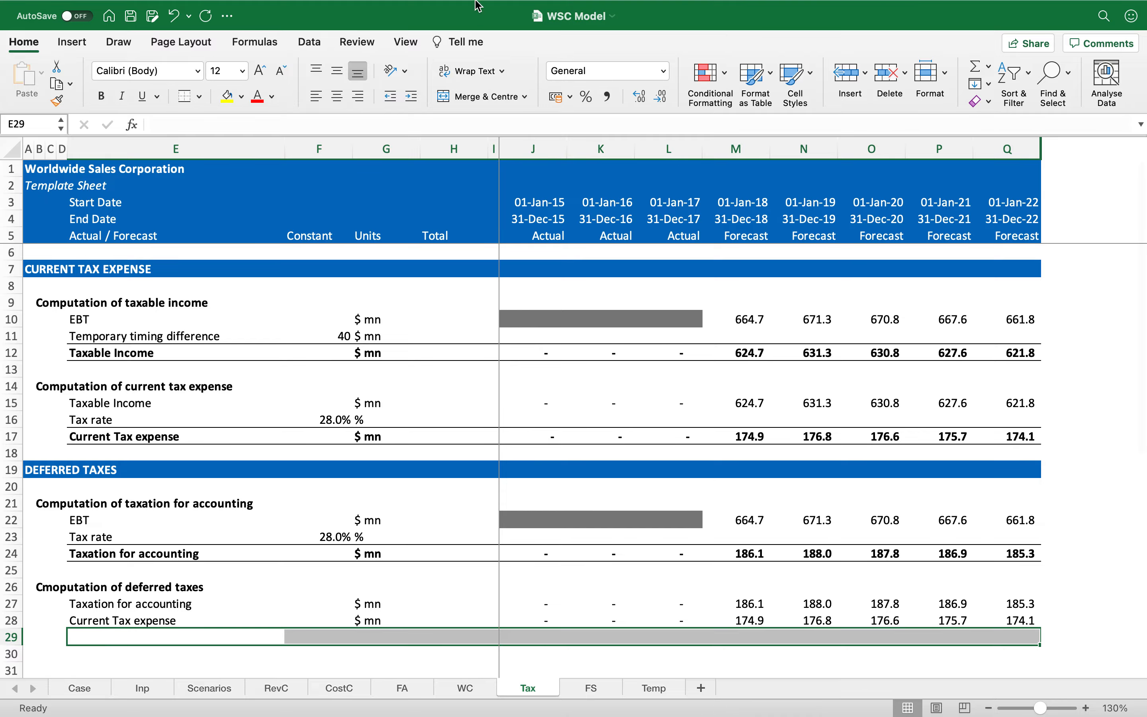
pyautogui.hotkey('shift', 'space')
pyautogui.press('super+b')
pyautogui.press('Left')
pyautogui.press('Right')
pyautogui.write('Deferred')
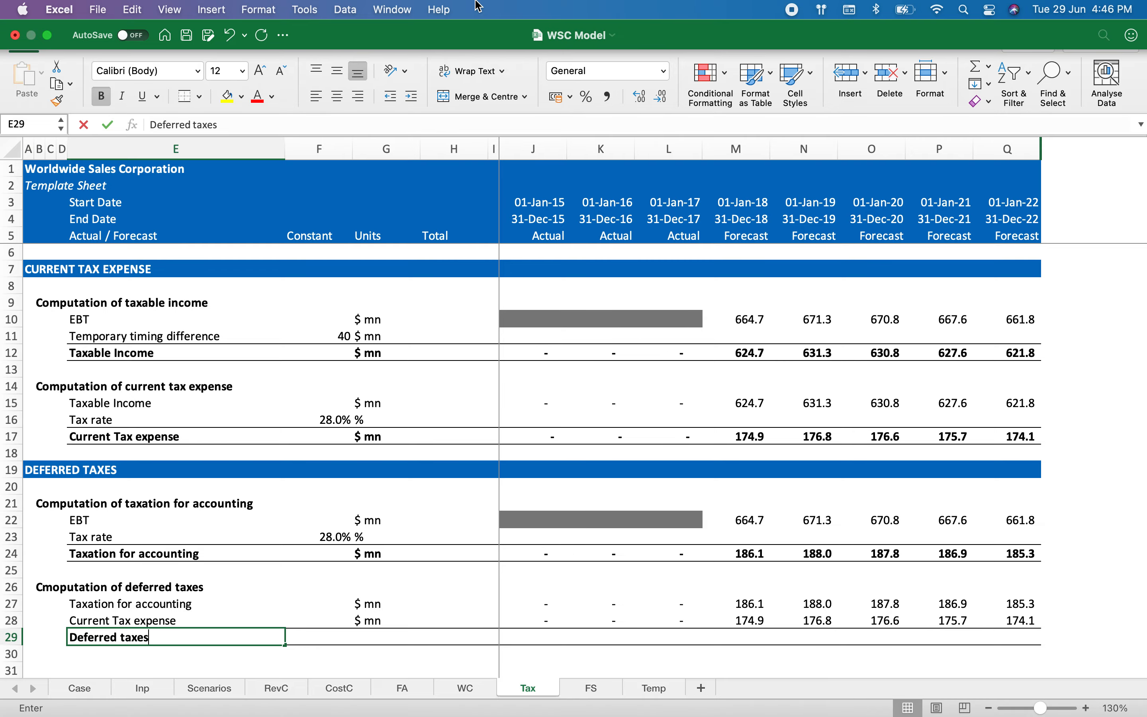
pyautogui.press('Tab')
# Enter the unit $ mn in G29 for the Deferred taxes line.
pyautogui.press('Right')
pyautogui.write('$ mn')
pyautogui.press('Return')
# Enter the formula =J27-J28 in J29 to subtract current tax expense from taxation for accounting.
pyautogui.press('Up')
pyautogui.press('Right')
pyautogui.press('Right')
pyautogui.press('Right')
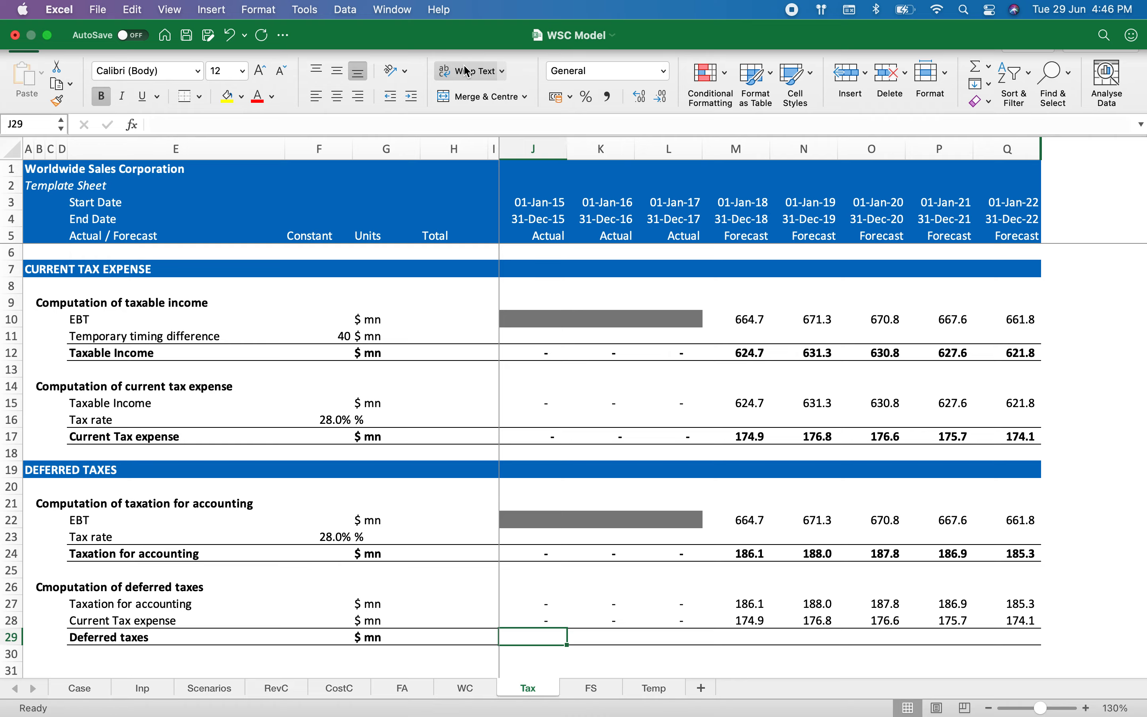
pyautogui.write('=')
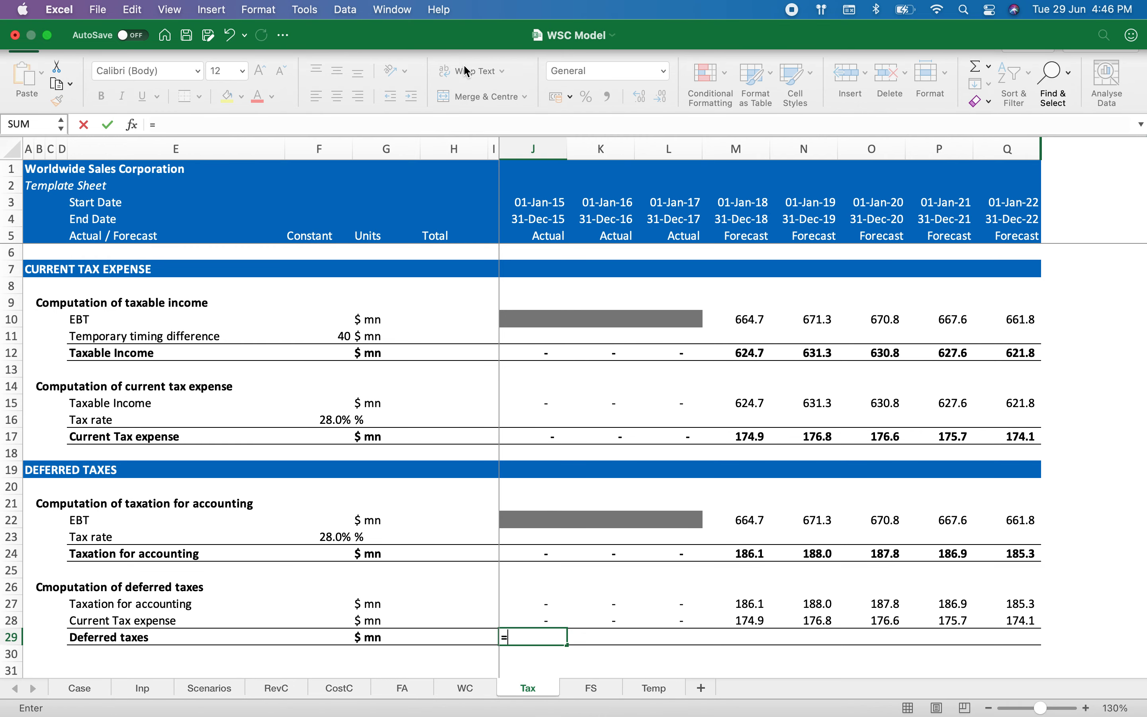
pyautogui.press('Up')
pyautogui.press('Up')
pyautogui.write('-')
pyautogui.press('Up')
pyautogui.hotkey('ctrl', 'Return')
pyautogui.press('super+c')
pyautogui.press('super+shift+Right')
pyautogui.hotkey('shift', 'Tab')
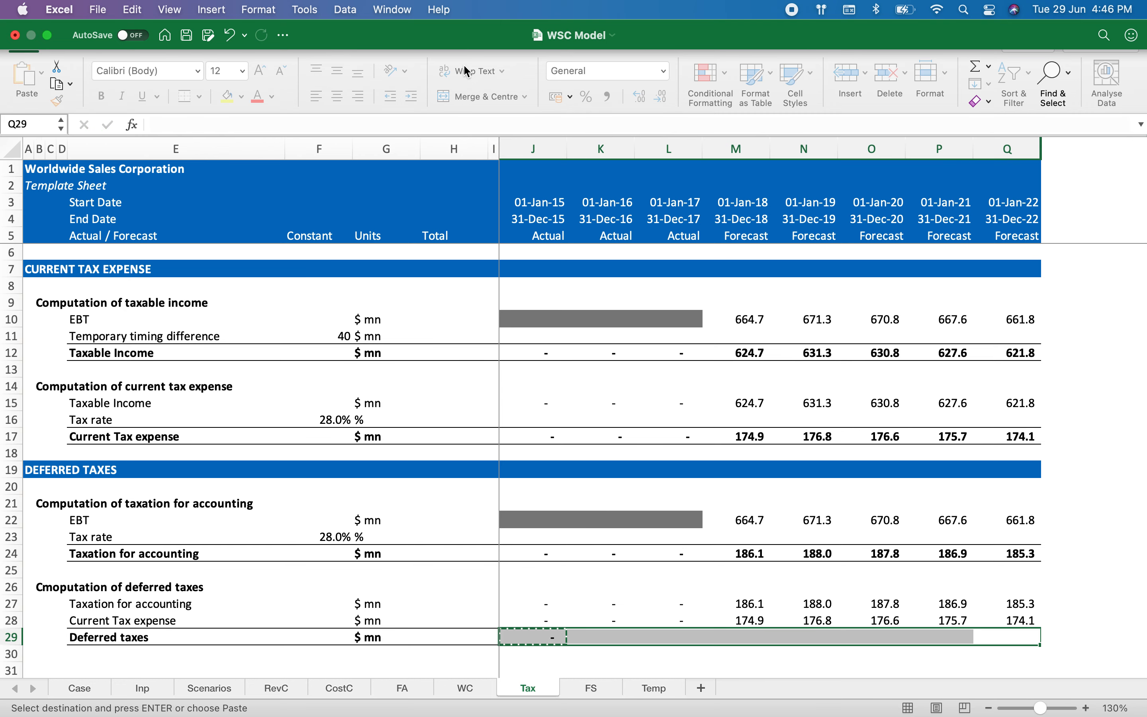
pyautogui.press('Escape')
pyautogui.press('Left')
pyautogui.press('Left')
pyautogui.press('Left')
pyautogui.press('Left')
pyautogui.press('Left')
pyautogui.press('Left')
pyautogui.press('Left')
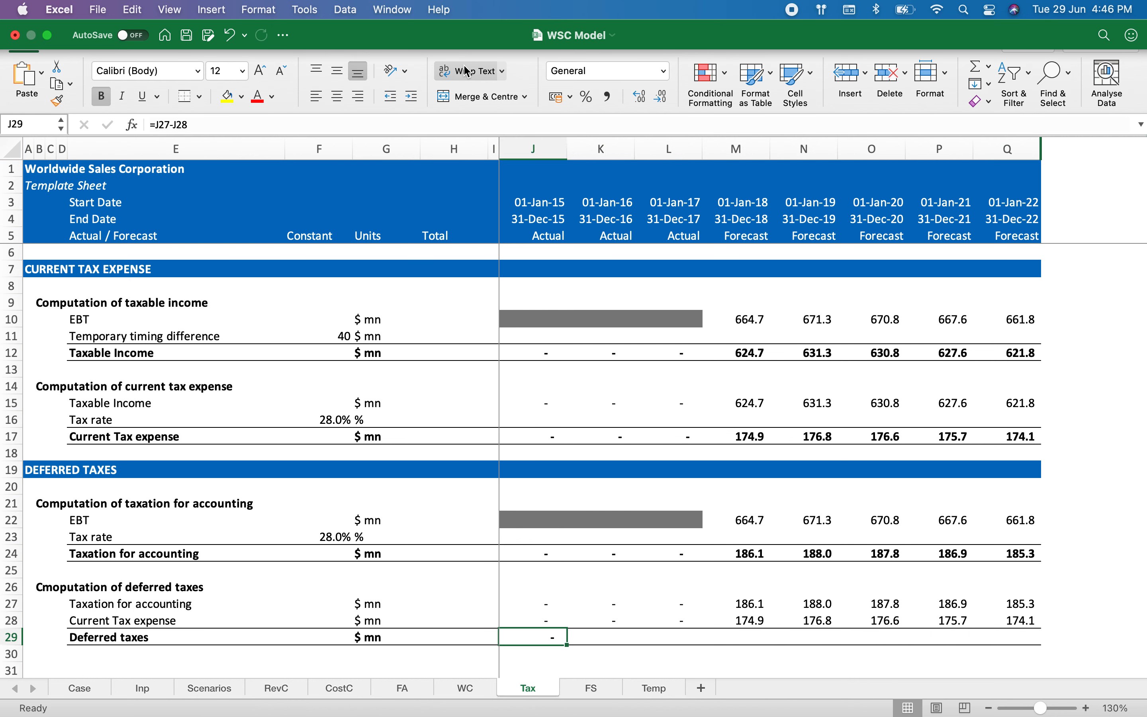
# Copy the Deferred taxes formula from J29 across to Q29 and format J27:Q29 to one decimal place.
pyautogui.press('super+c')
pyautogui.press('super+shift+Right')
pyautogui.press('super+v')
pyautogui.press('Escape')
pyautogui.hotkey('shift', 'Up')
pyautogui.hotkey('shift', 'Up')
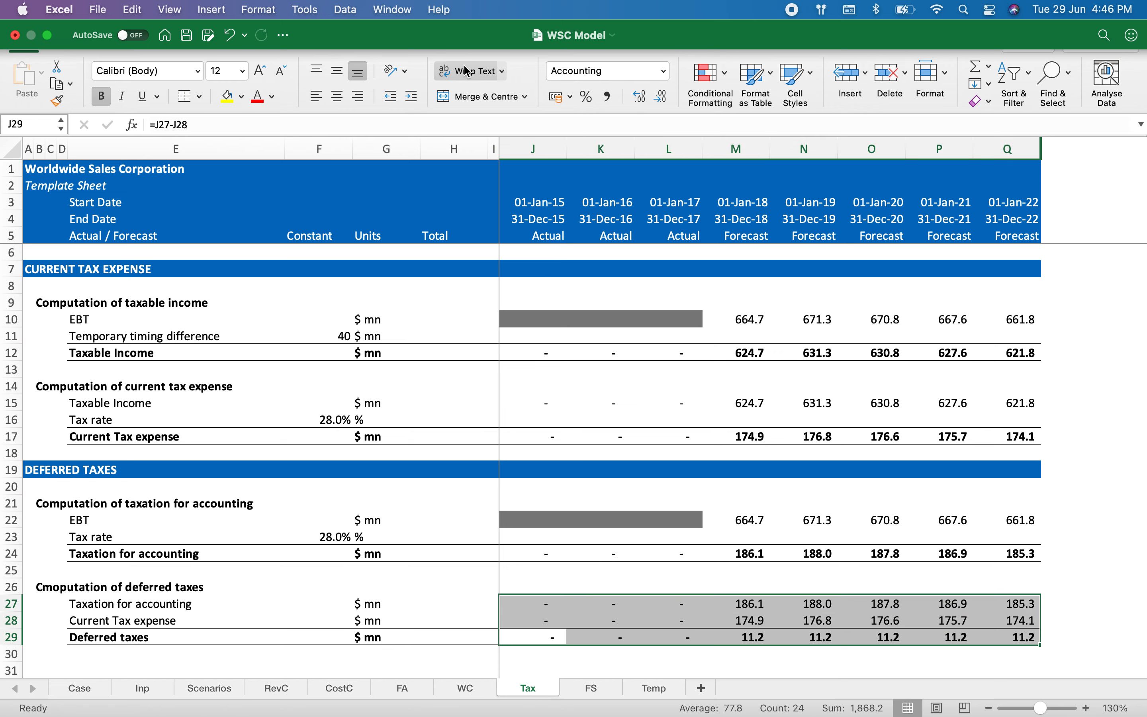
pyautogui.click(659, 99)
pyautogui.click(660, 100)
pyautogui.press('Left')
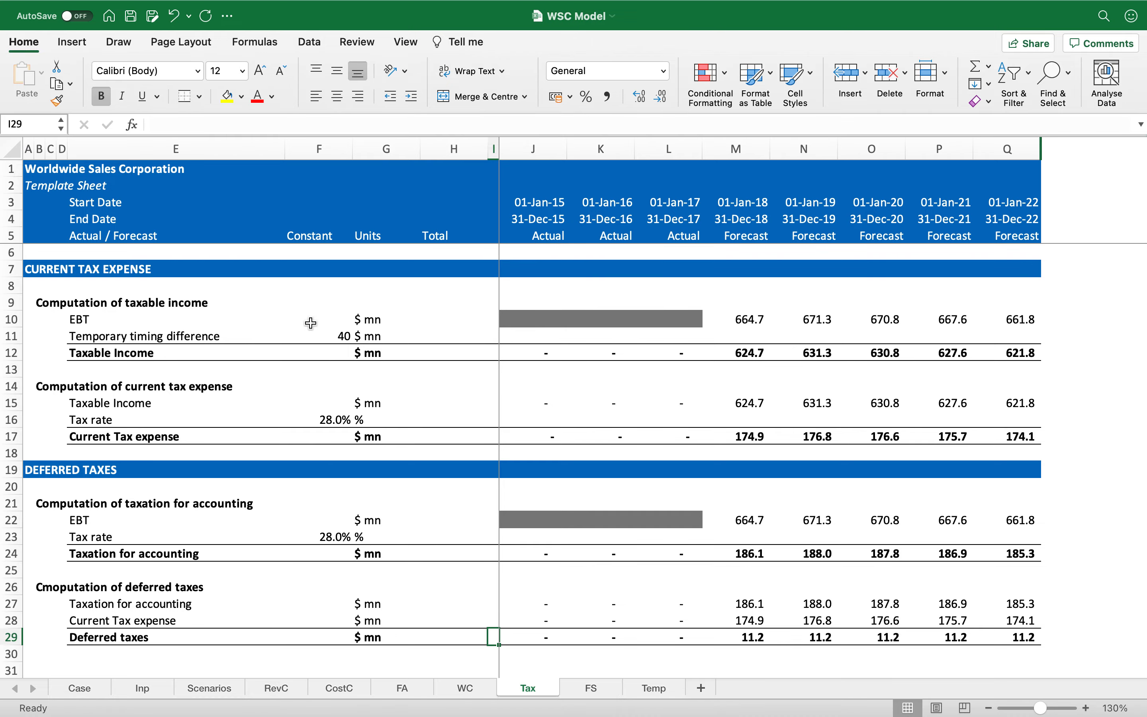
# Copy the DEFERRED TAXES heading row to row 31 and change its text to END OF SHEET.
pyautogui.scroll(-4, 311, 323)
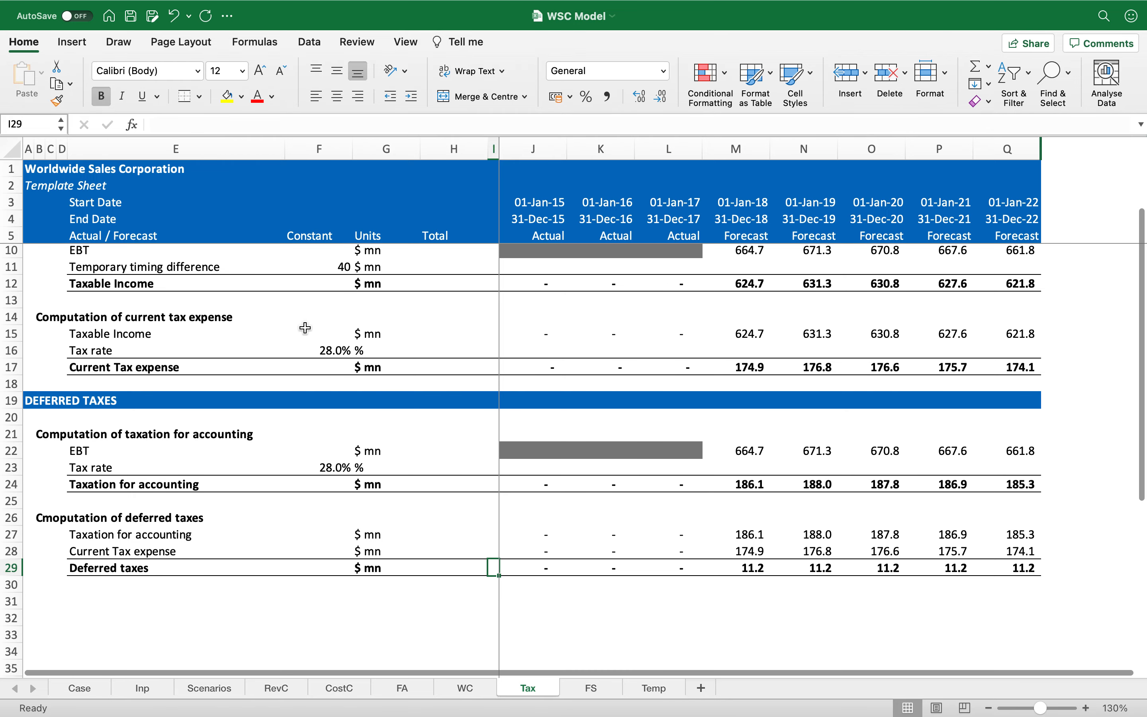
pyautogui.click(36, 405)
pyautogui.click(15, 401)
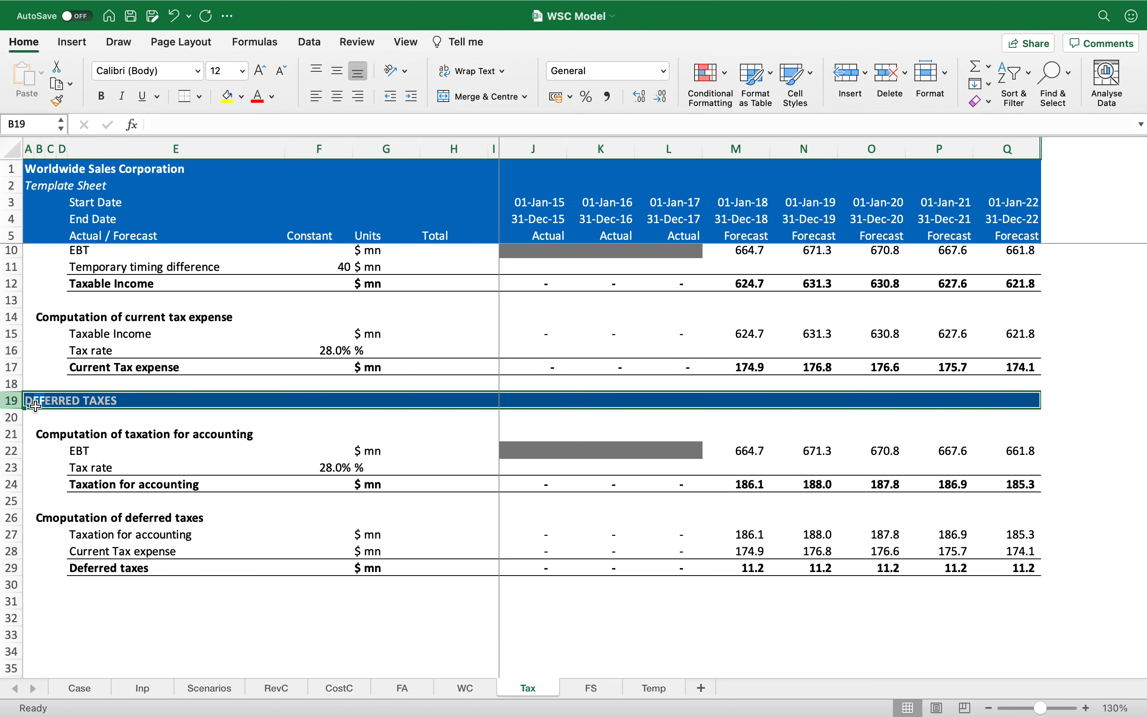
pyautogui.press('super+c')
pyautogui.click(14, 600)
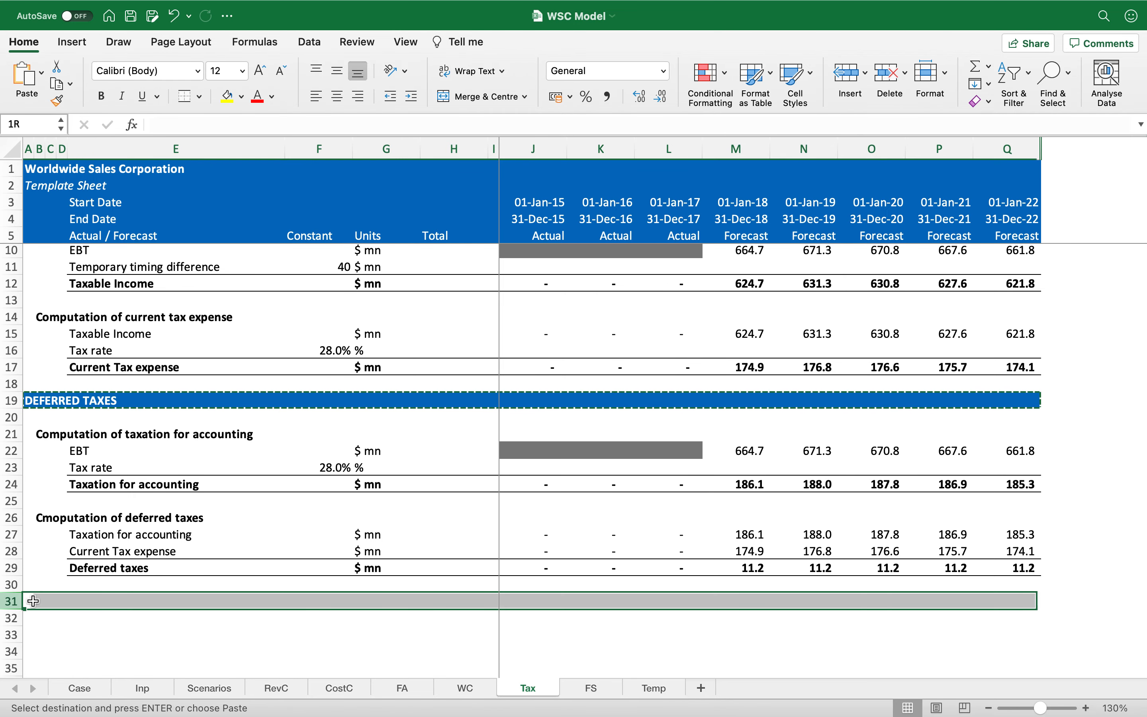
pyautogui.press('super+v')
pyautogui.click(34, 606)
pyautogui.write('END OF SHEET')
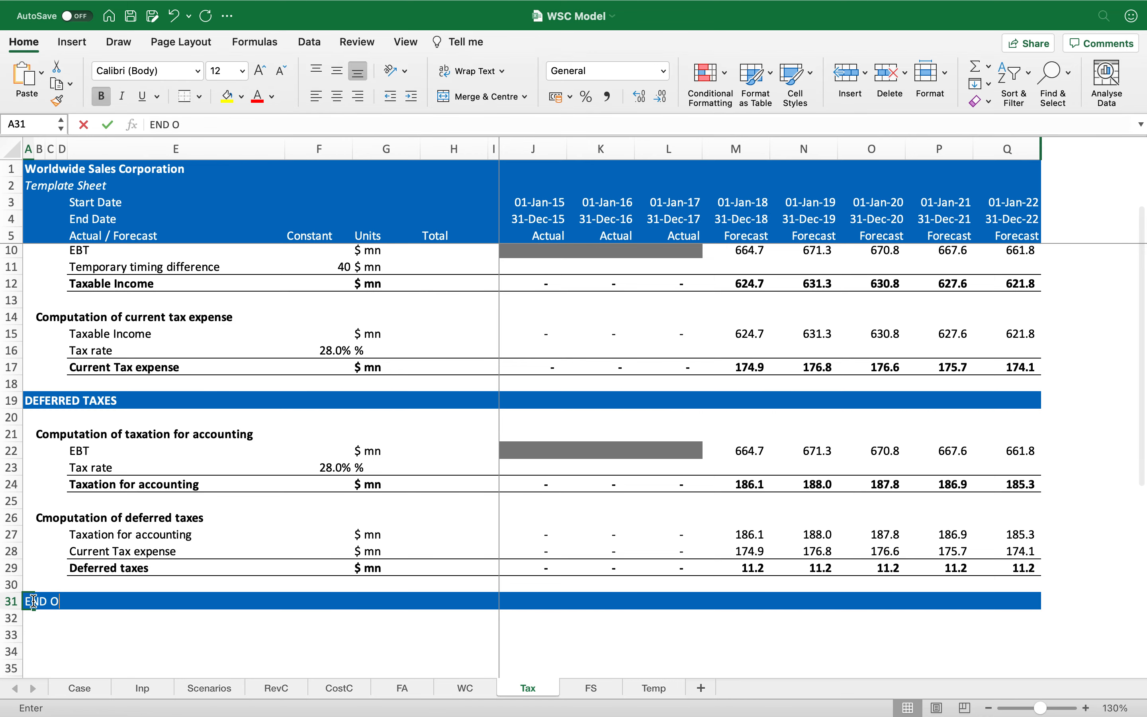
pyautogui.press('Return')
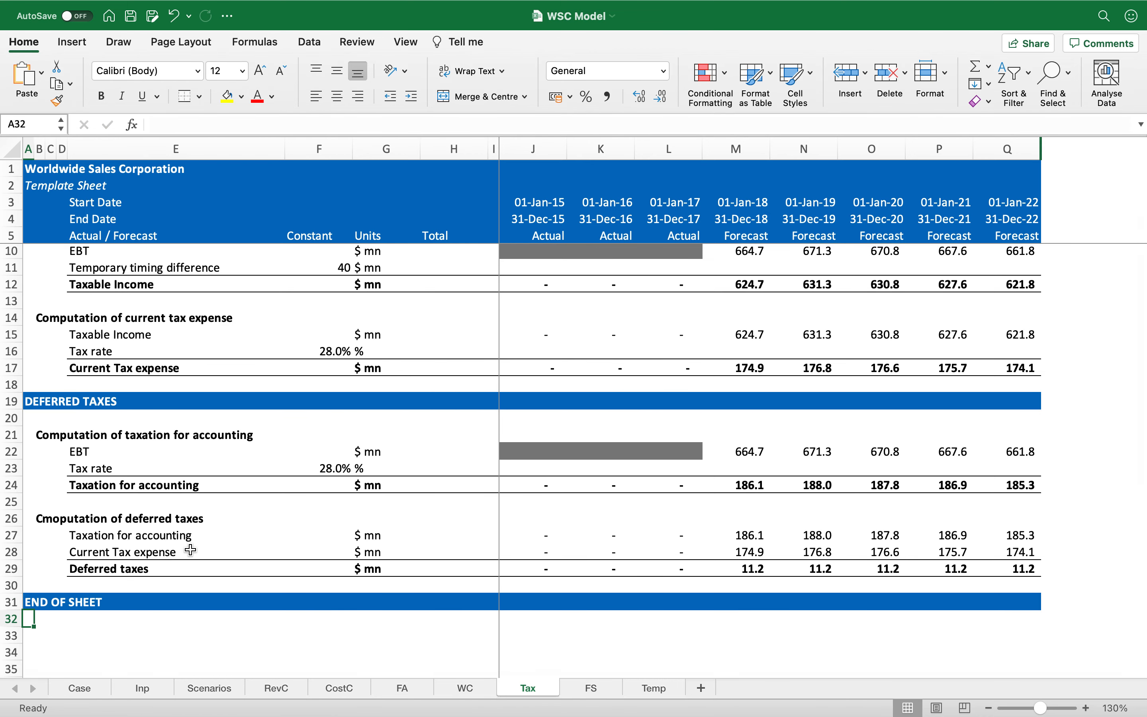
# On the FS sheet, enter the formula =-Tax!M17 in M17 for the 2018 Current Taxes.
pyautogui.scroll(3, 190, 550)
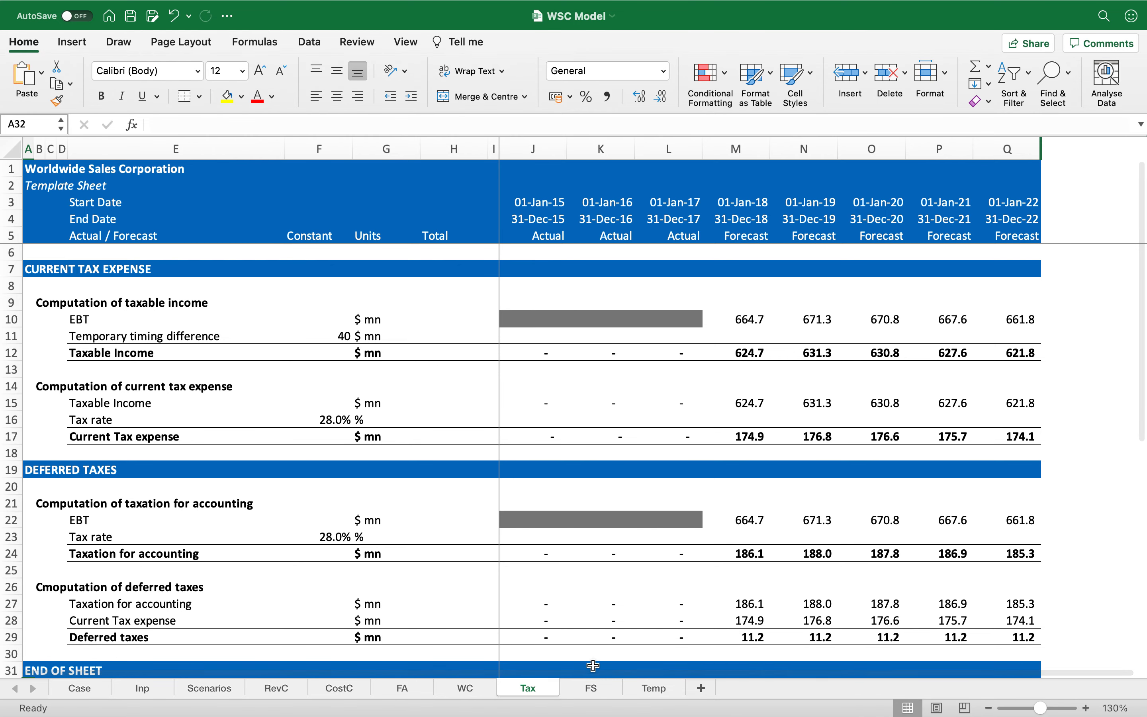
pyautogui.click(596, 691)
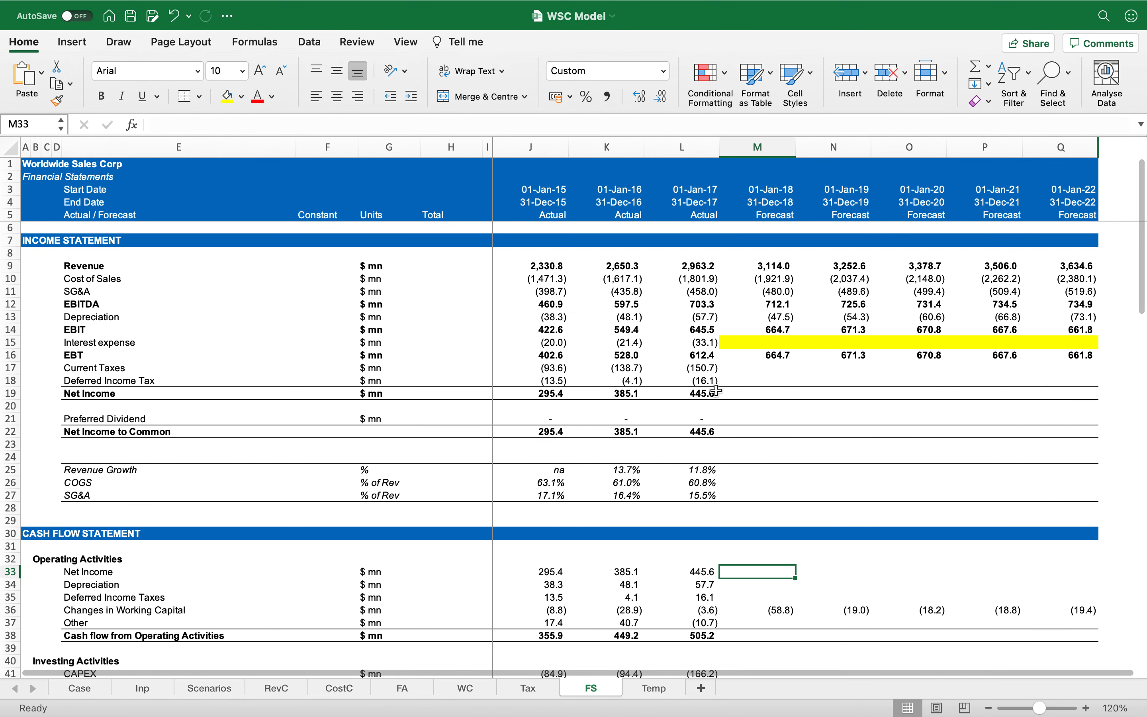
pyautogui.click(749, 369)
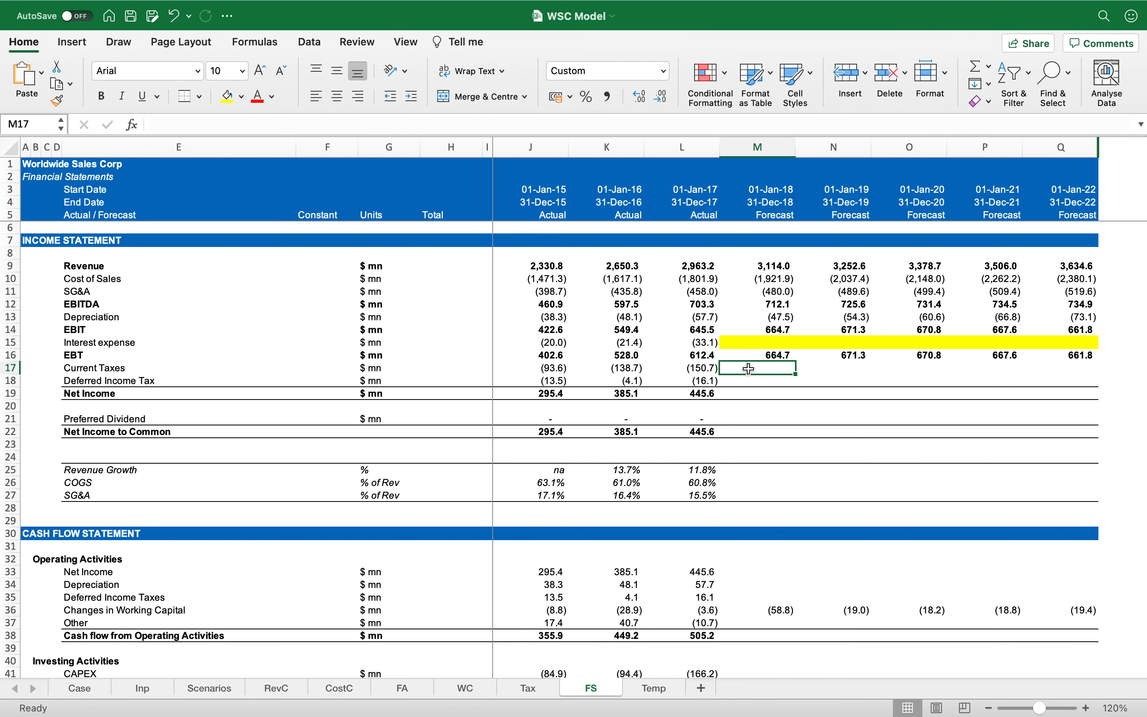
pyautogui.write('=-')
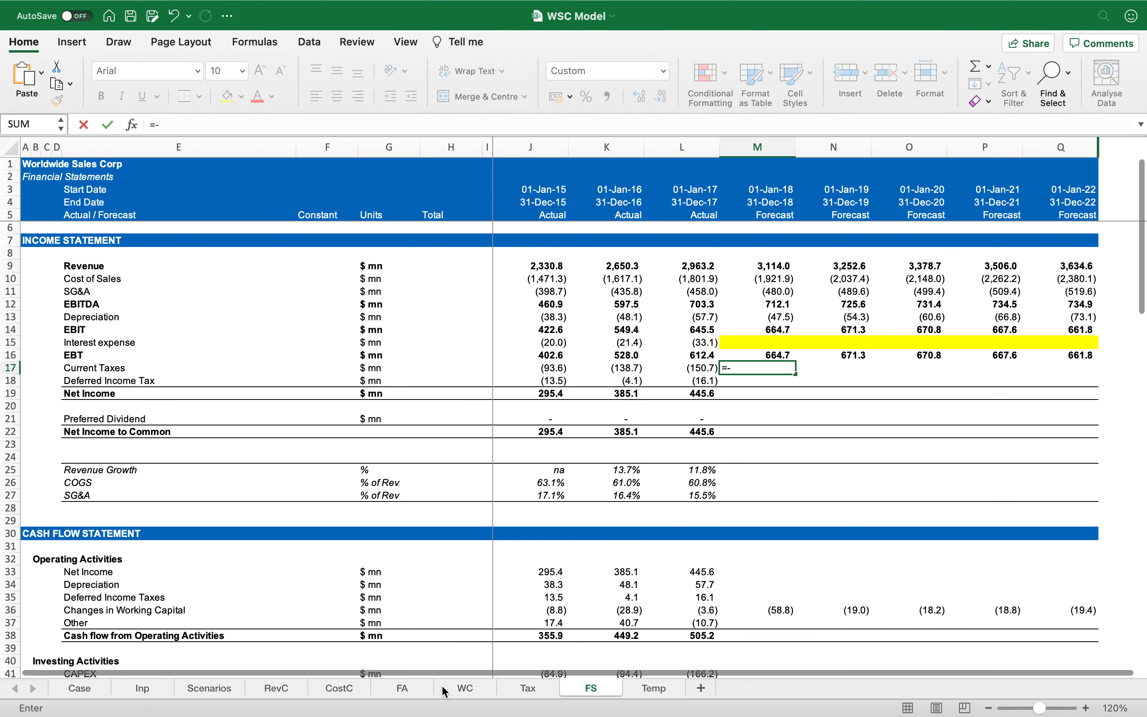
pyautogui.click(524, 688)
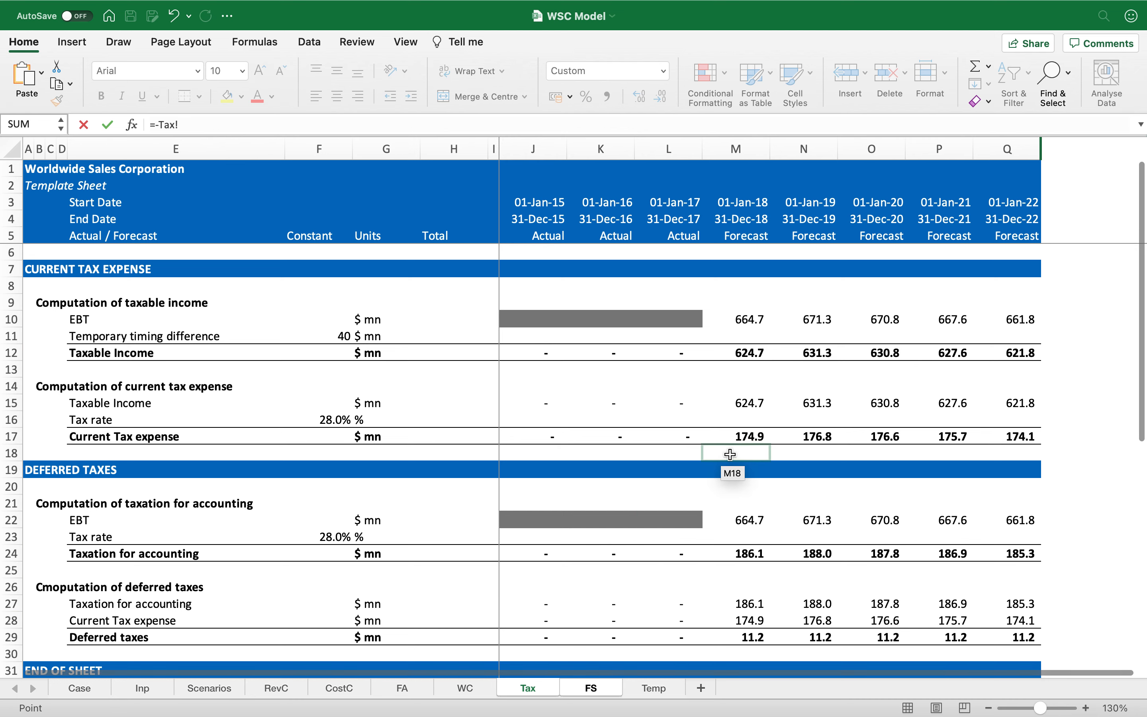
pyautogui.click(740, 439)
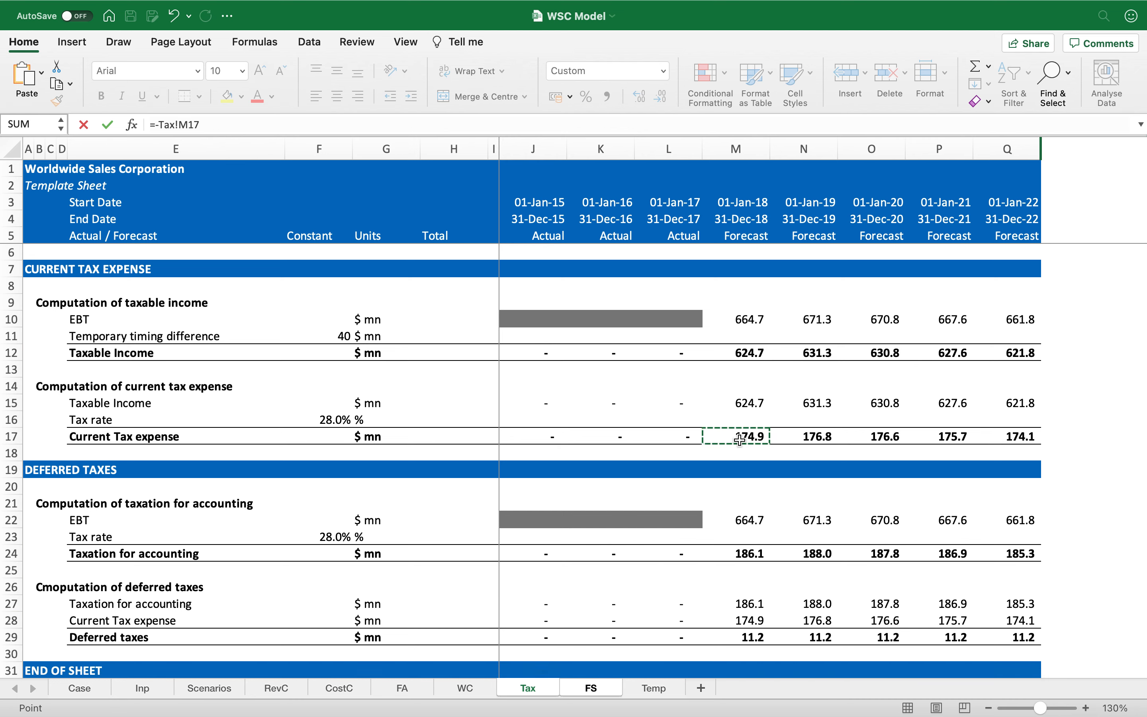
pyautogui.press('Return')
# Copy the Current Taxes formula from M17 across the forecast years to Q17.
pyautogui.press('super+c')
pyautogui.hotkey('shift', 'Right')
pyautogui.hotkey('shift', 'Right')
pyautogui.hotkey('shift', 'Right')
pyautogui.hotkey('shift', 'Right')
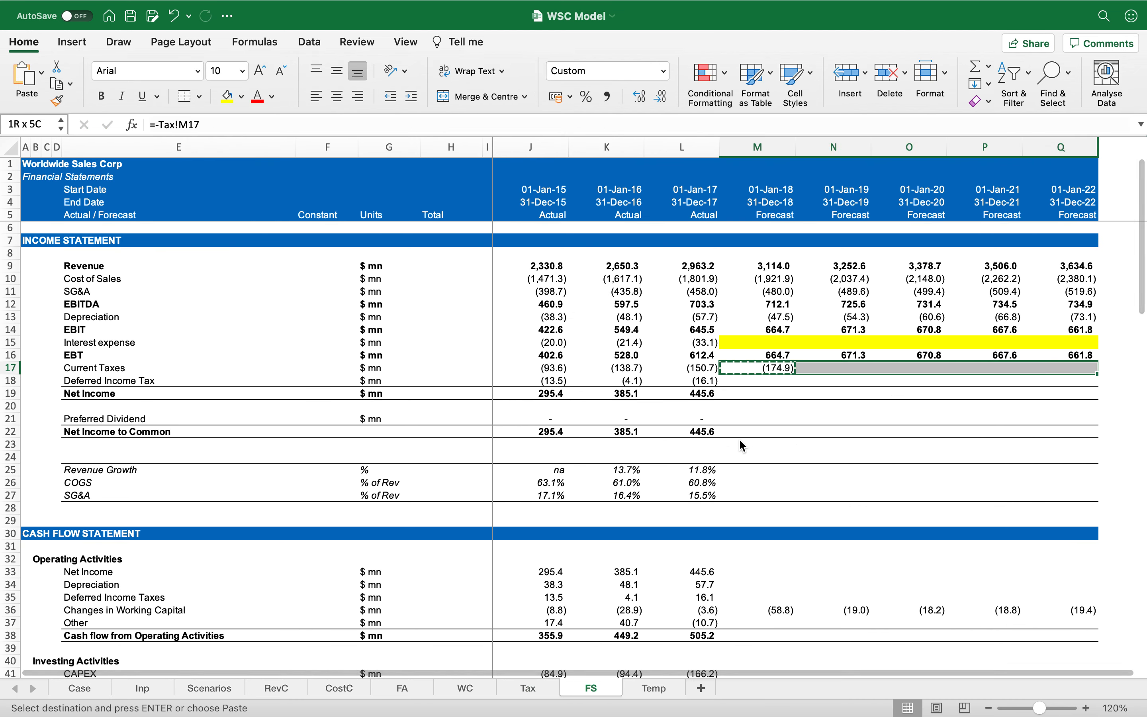
pyautogui.press('Return')
# Enter the formula =-Tax!M29 in M18 for the 2018 Deferred Income Tax.
pyautogui.press('Down')
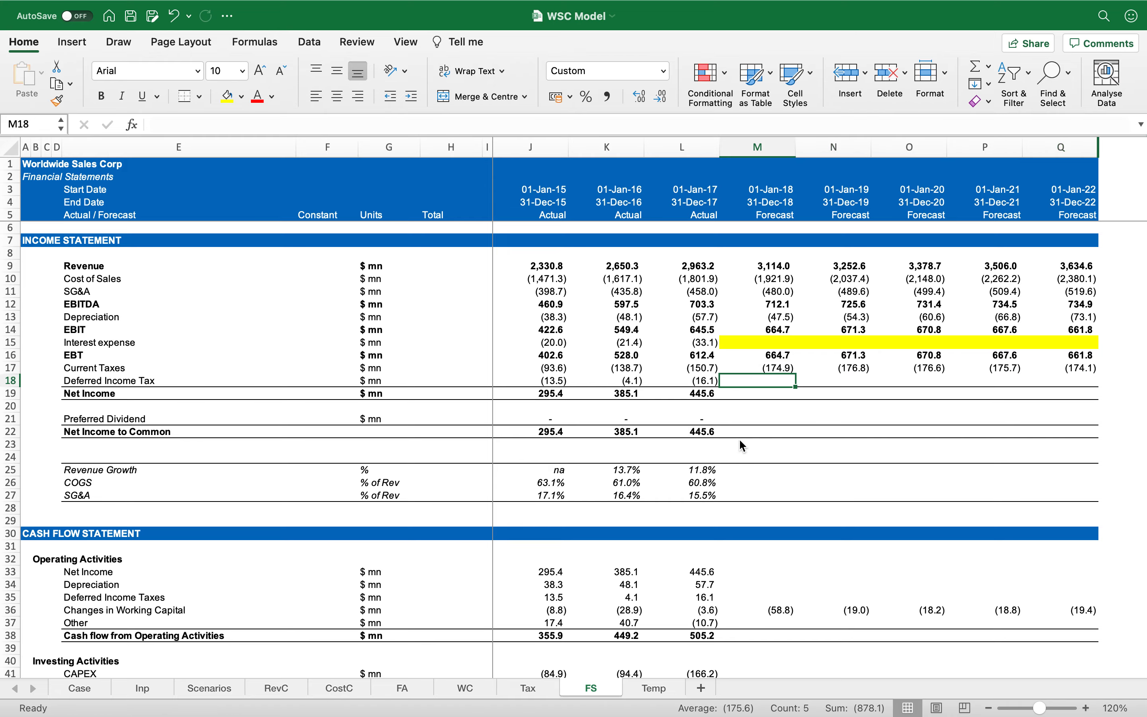
pyautogui.write('=-')
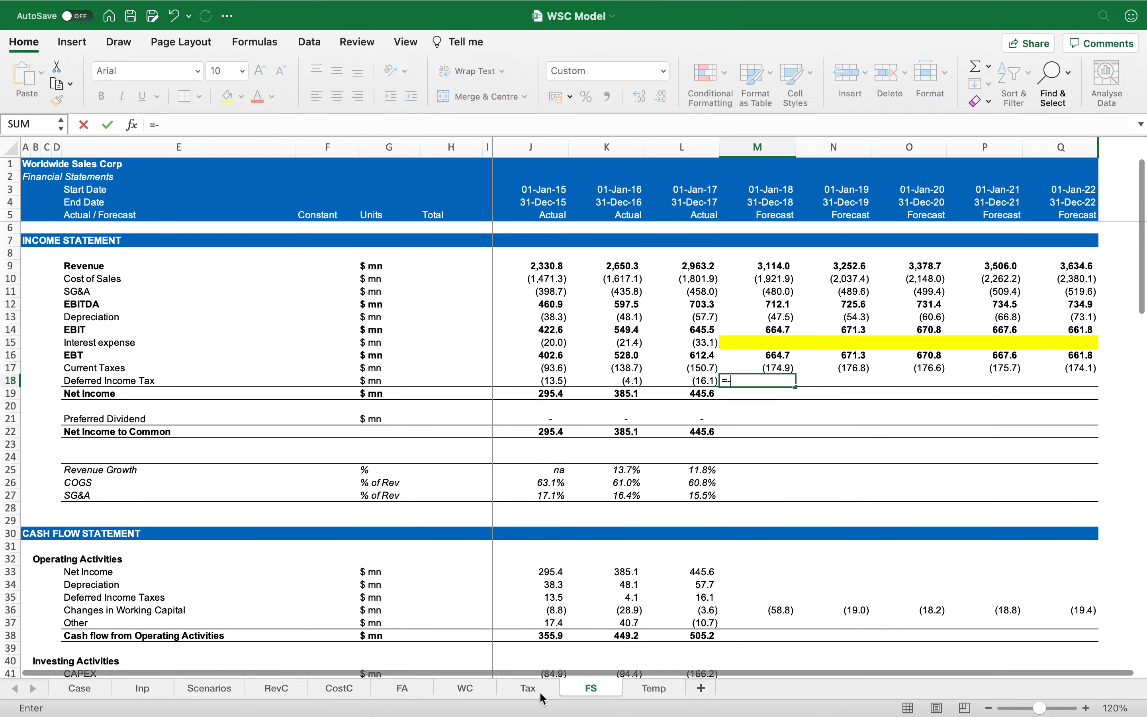
pyautogui.click(541, 691)
pyautogui.click(743, 638)
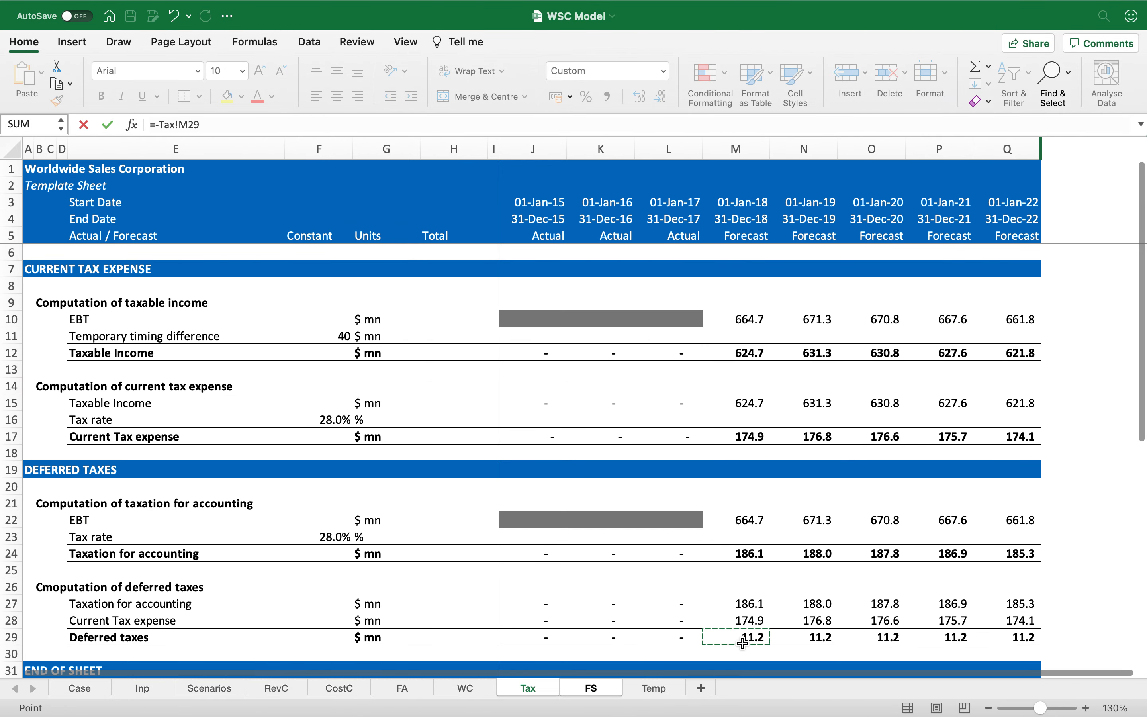
pyautogui.press('Return')
# Copy the Deferred Income Tax formula from M18 across the forecast years to Q18.
pyautogui.press('Up')
pyautogui.hotkey('ctrl', 'c')
pyautogui.hotkey('shift', 'Right')
pyautogui.hotkey('shift', 'Right')
pyautogui.hotkey('shift', 'Right')
pyautogui.hotkey('shift', 'Right')
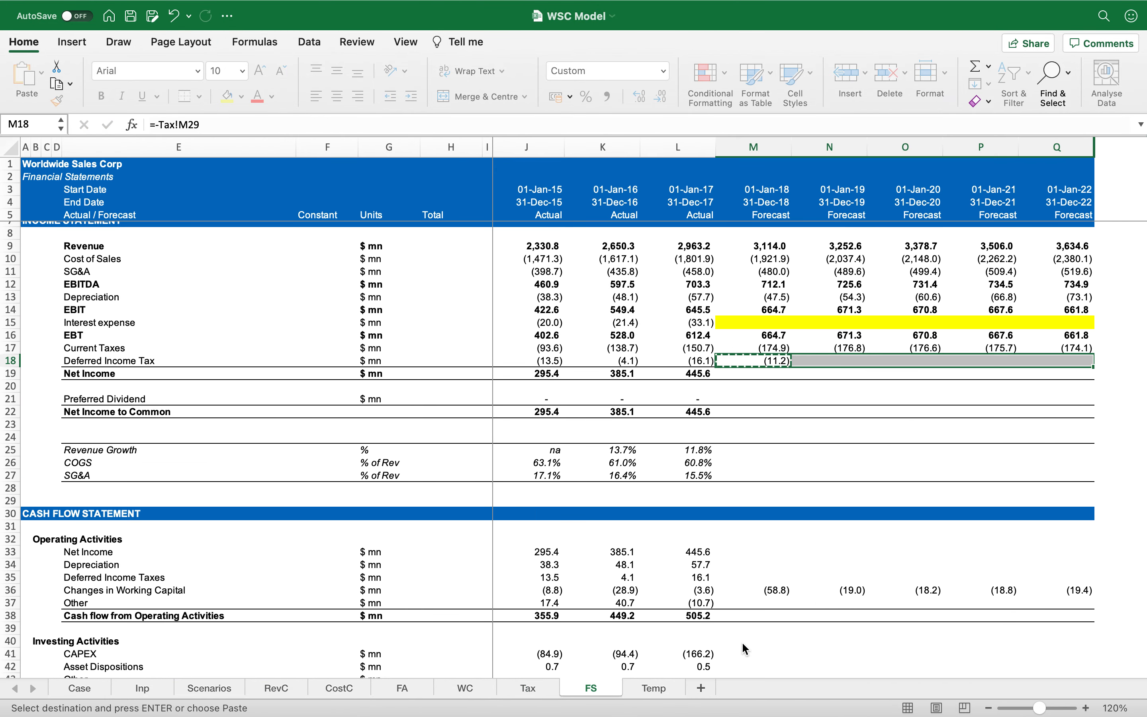
pyautogui.press('Return')
# Copy the Net Income formula from L19 across the forecast years M19:Q19.
pyautogui.press('Down')
pyautogui.press('Left')
pyautogui.hotkey('ctrl', 'c')
pyautogui.hotkey('shift', 'Right')
pyautogui.hotkey('shift', 'Right')
pyautogui.hotkey('shift', 'Right')
pyautogui.hotkey('shift', 'Right')
pyautogui.hotkey('shift', 'Right')
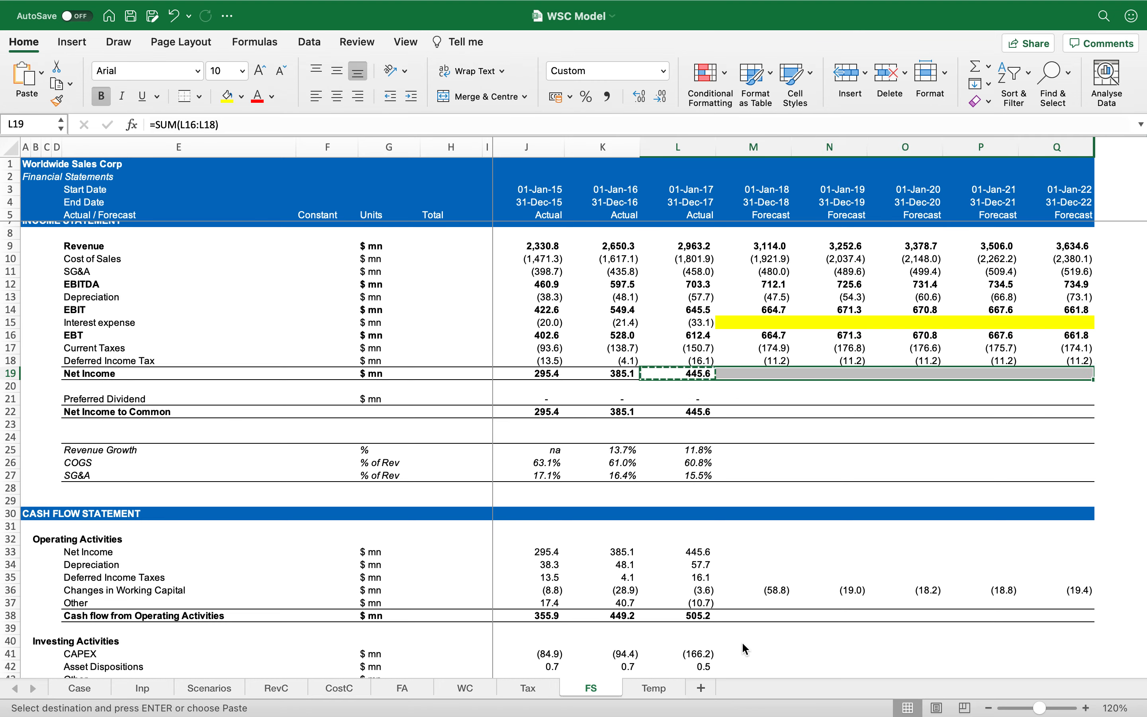
pyautogui.press('Return')
pyautogui.press('Left')
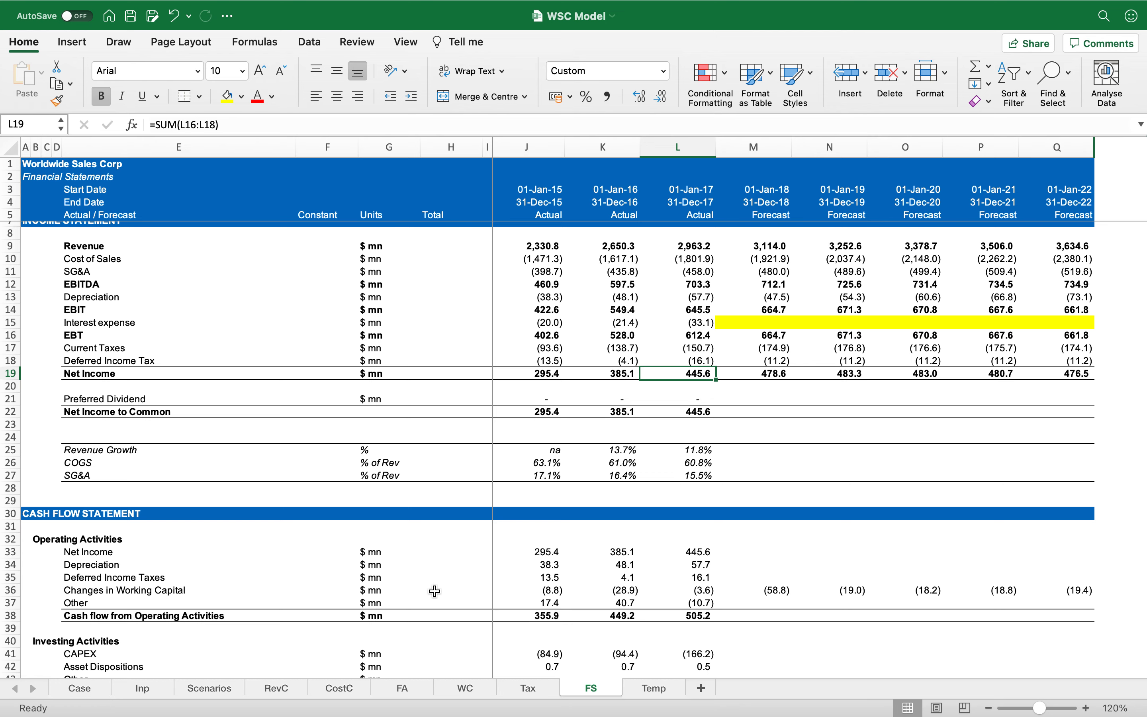
# Review the Equity section of the Case sheet for the preferred equity issue and the common dividend policy.
pyautogui.click(80, 689)
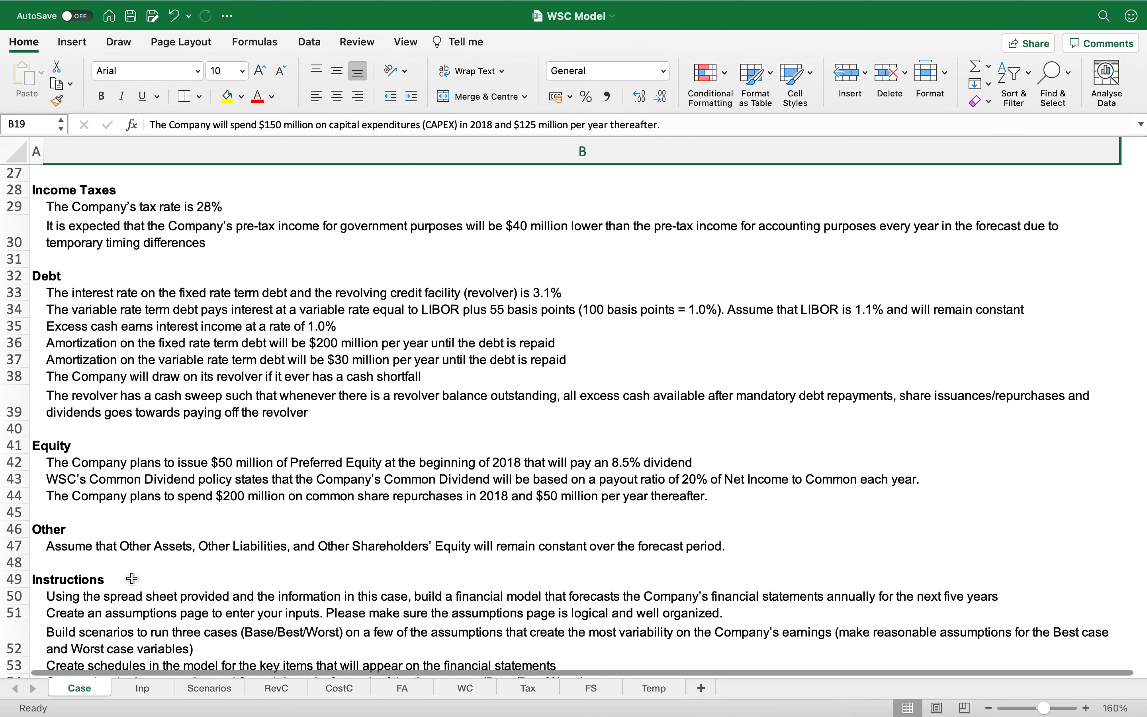
pyautogui.scroll(-3, 132, 578)
pyautogui.scroll(-10, 132, 578)
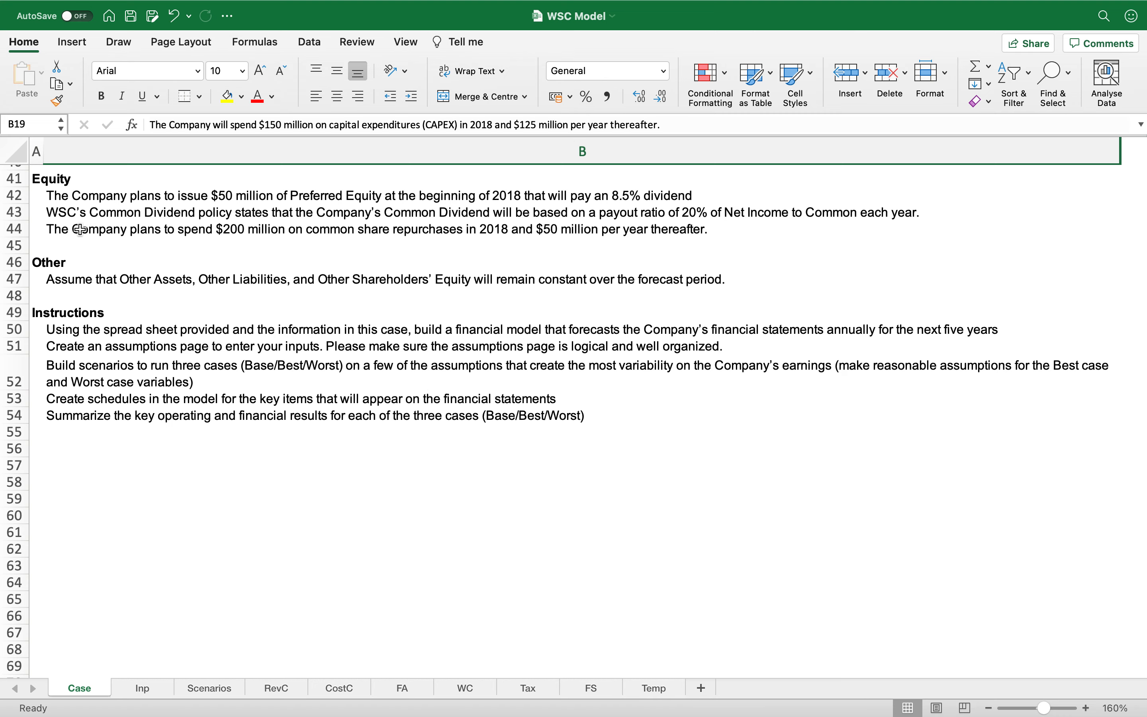
pyautogui.click(57, 199)
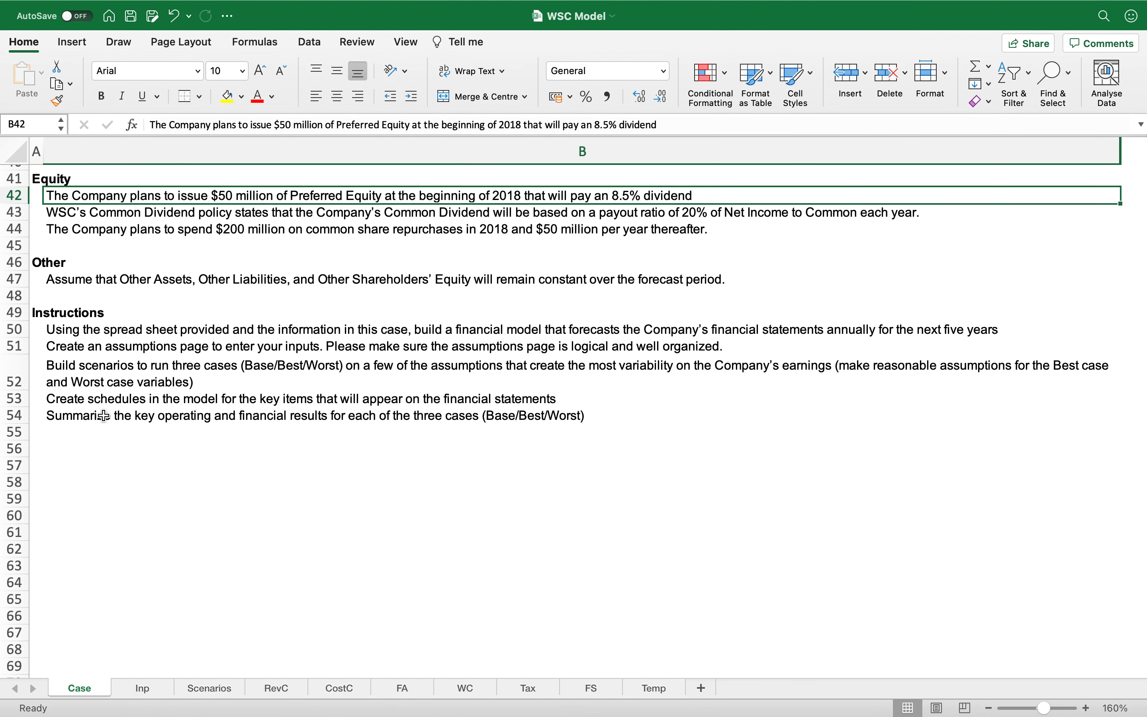
pyautogui.press('Down')
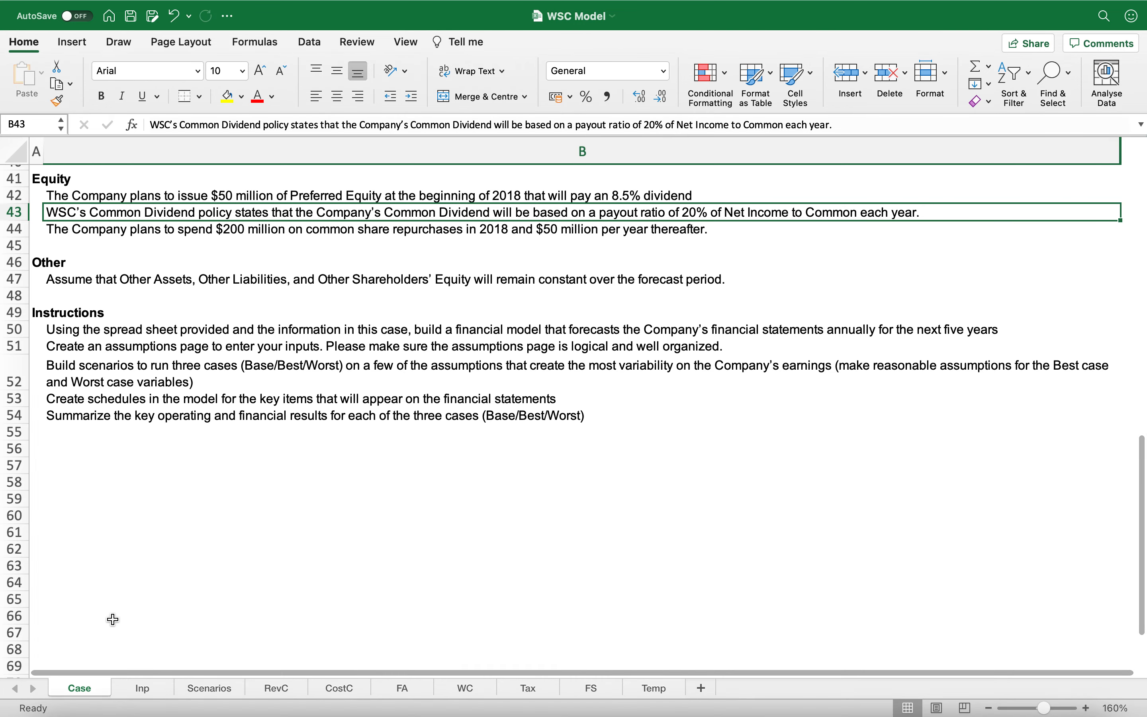
# On the Inp sheet, copy the TAXATION ASSUMPTIONS heading row to row 49.
pyautogui.click(141, 688)
pyautogui.press('Left')
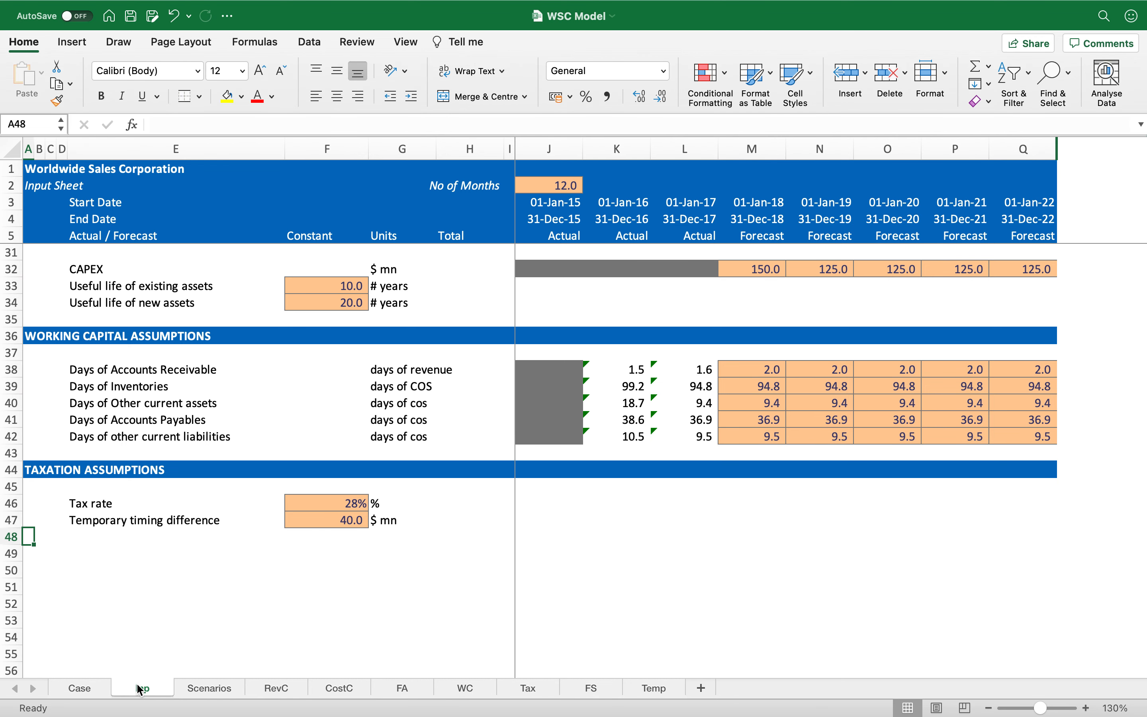
pyautogui.press('Up')
pyautogui.press('Up')
pyautogui.press('Up')
pyautogui.press('Up')
pyautogui.hotkey('shift', 'space')
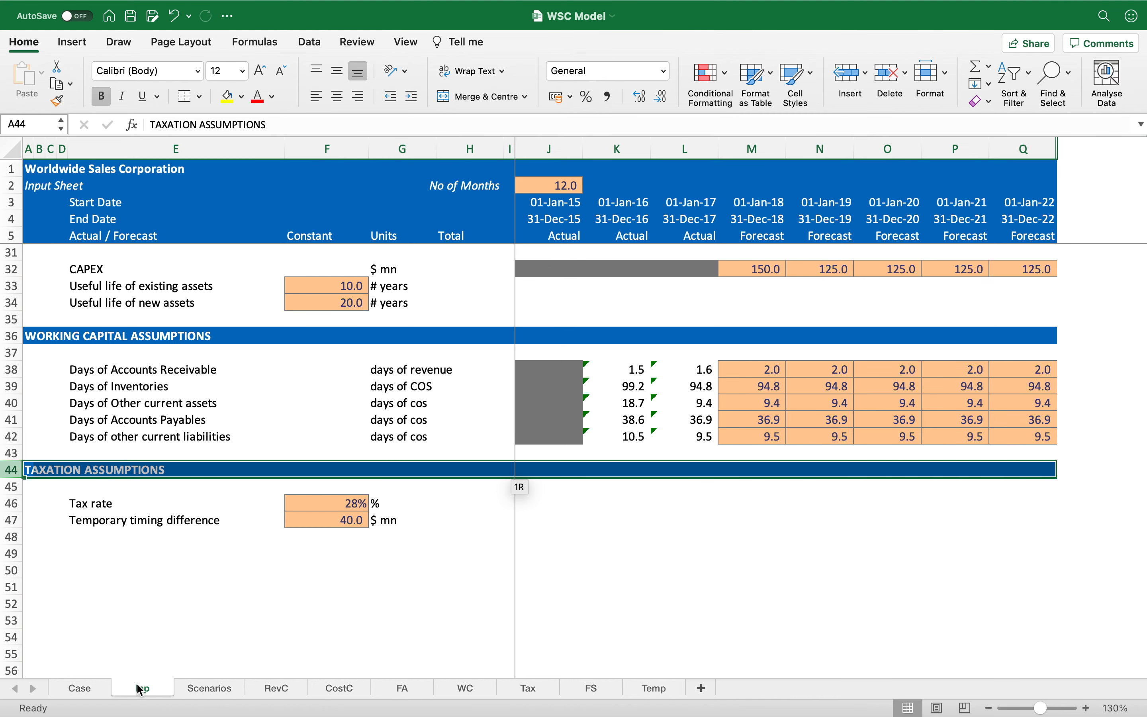
pyautogui.hotkey('ctrl', 'c')
pyautogui.press('Down')
pyautogui.press('Down')
pyautogui.press('Down')
pyautogui.press('Down')
pyautogui.press('Down')
pyautogui.press('Return')
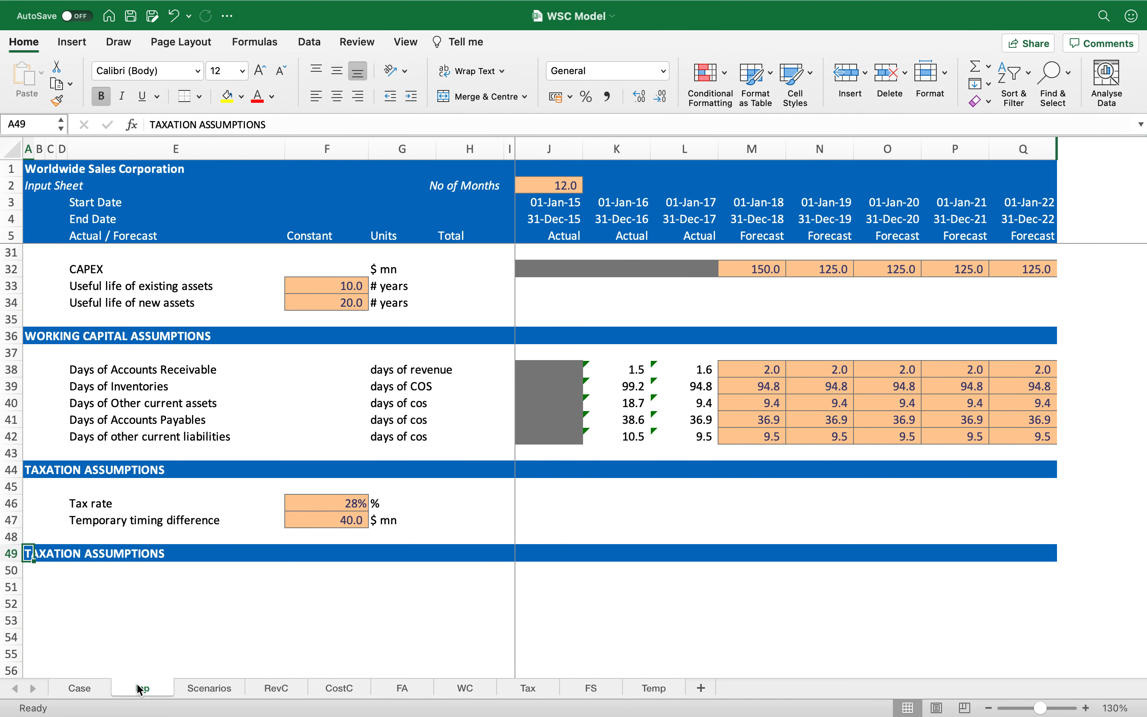
# Change the heading text in A49 to EQUITY ASSUMPTIONS.
pyautogui.write('EQUITY A')
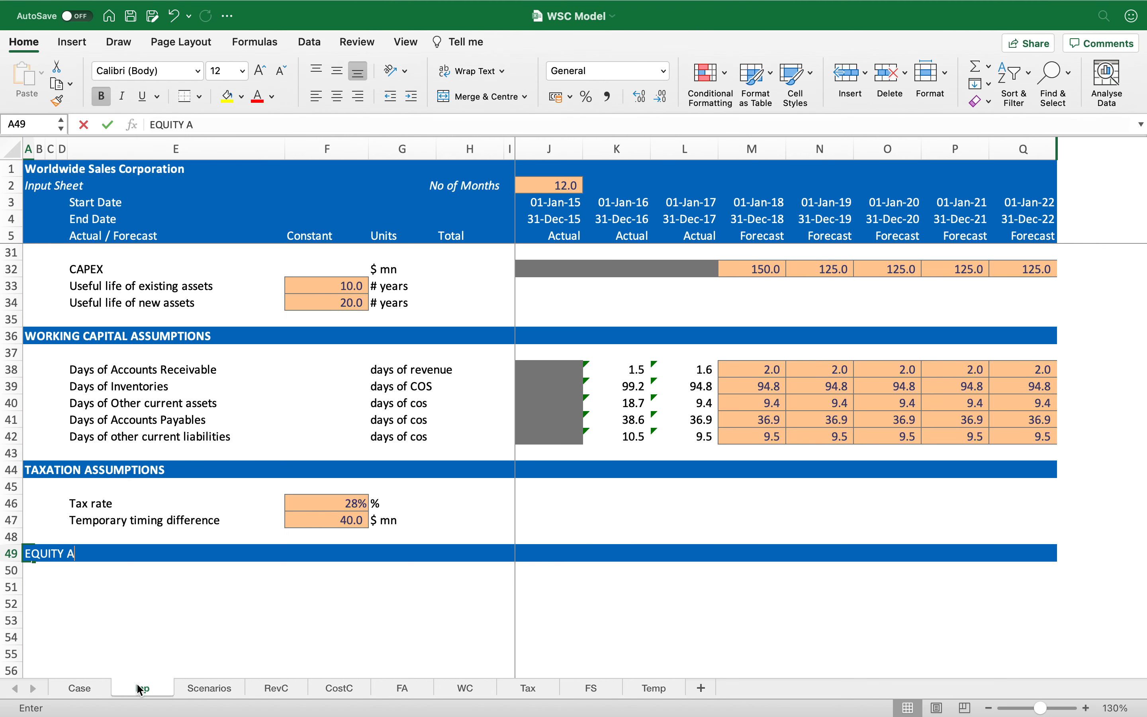
pyautogui.write('SSUMPTIONS')
pyautogui.press('Return')
# Enter the label Issue of preference shares in E51.
pyautogui.press('Right')
pyautogui.press('Right')
pyautogui.press('Right')
pyautogui.press('Right')
pyautogui.press('Left')
pyautogui.press('Down')
pyautogui.press('Right')
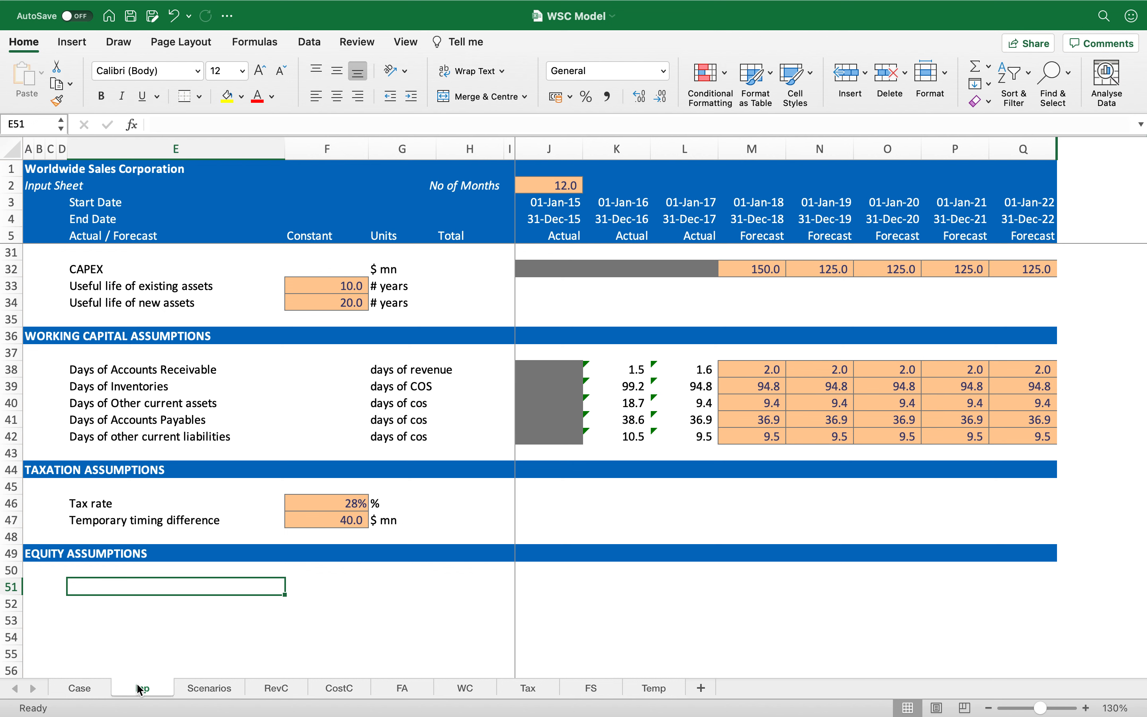
pyautogui.write('Issue of ')
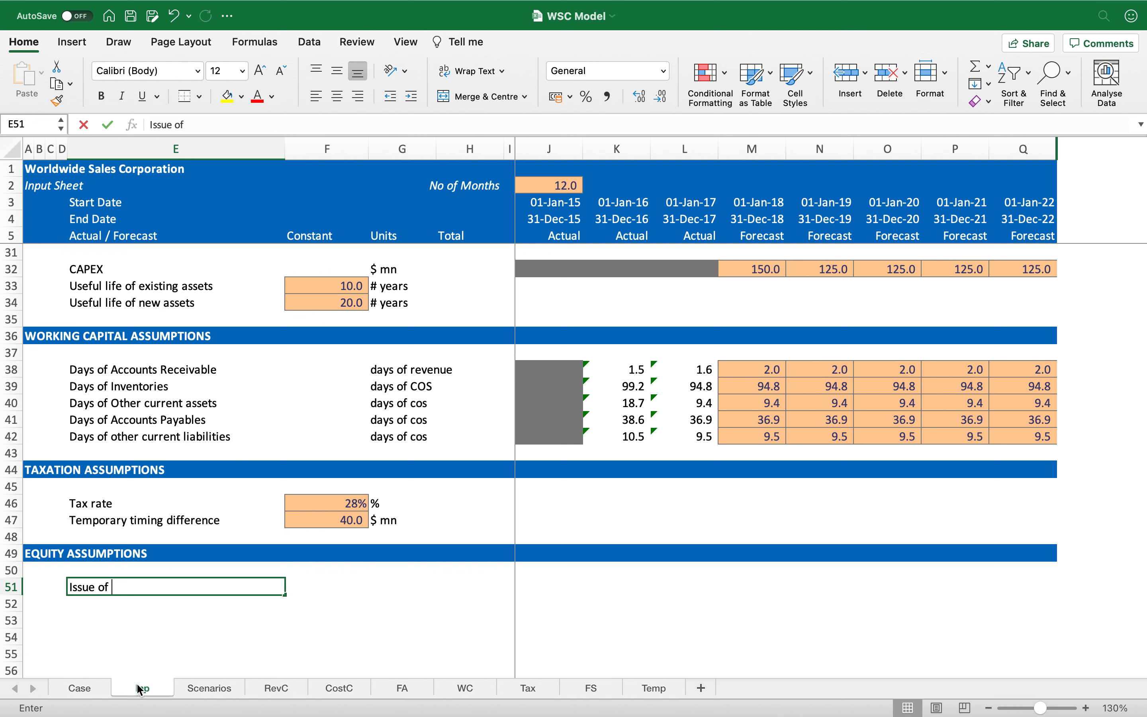
pyautogui.write('preference shares')
pyautogui.press('Return')
# Enter the unit $ mn in G51 for the preference share issue.
pyautogui.press('Up')
pyautogui.press('Right')
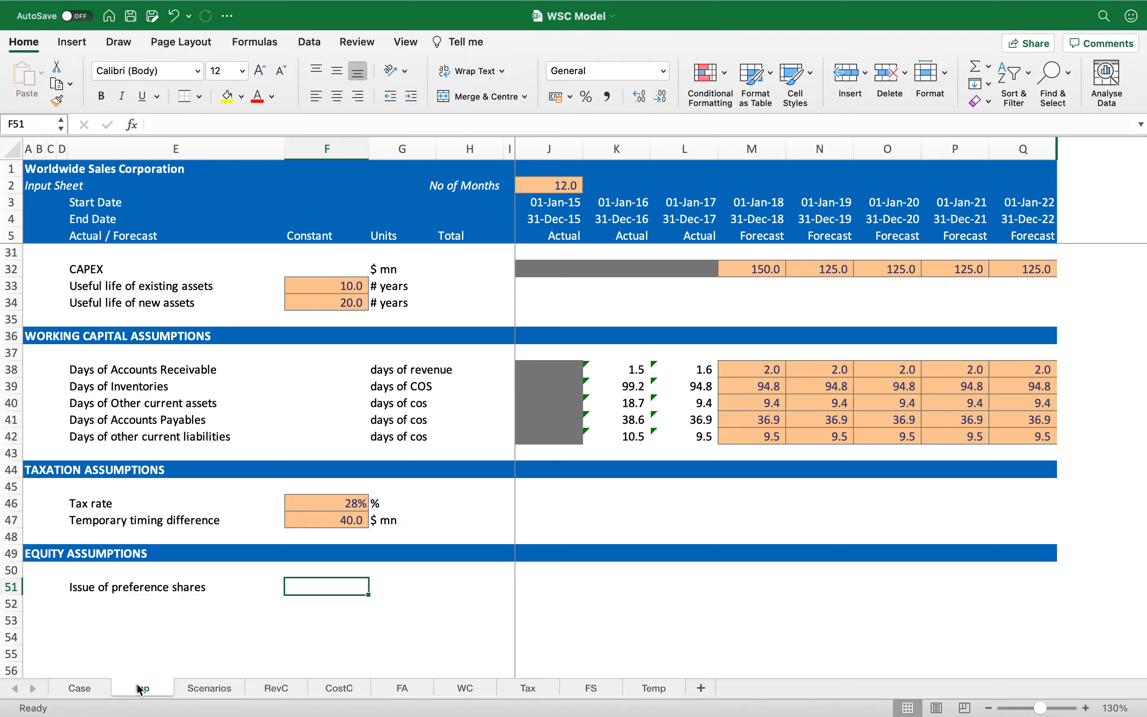
pyautogui.press('Right')
pyautogui.write('$ mn')
pyautogui.press('Return')
# Copy the input cell M42 to M51 and set the 2018 preference share issue to 50.
pyautogui.press('Right')
pyautogui.press('Right')
pyautogui.press('Right')
pyautogui.press('Right')
pyautogui.press('Up')
pyautogui.press('Right')
pyautogui.press('Right')
pyautogui.press('super+Up')
pyautogui.press('super+c')
pyautogui.press('Down')
pyautogui.press('Down')
pyautogui.press('Down')
pyautogui.press('Down')
pyautogui.press('Down')
pyautogui.press('Down')
pyautogui.press('Down')
pyautogui.press('Down')
pyautogui.press('Down')
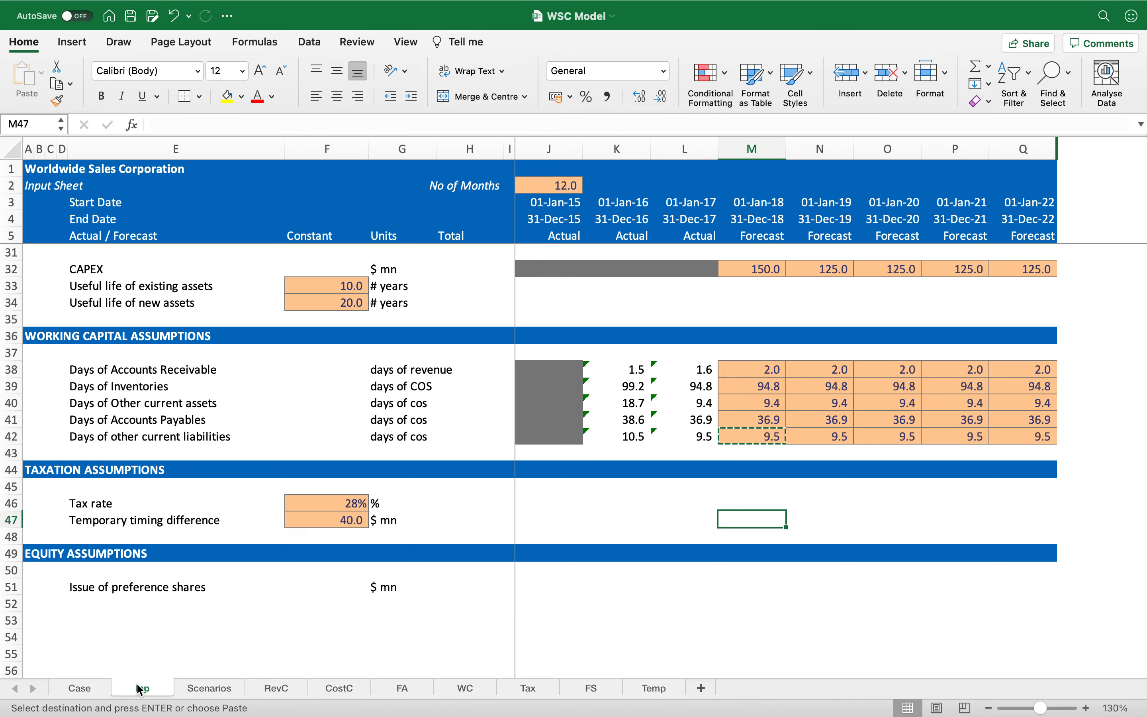
pyautogui.press('Return')
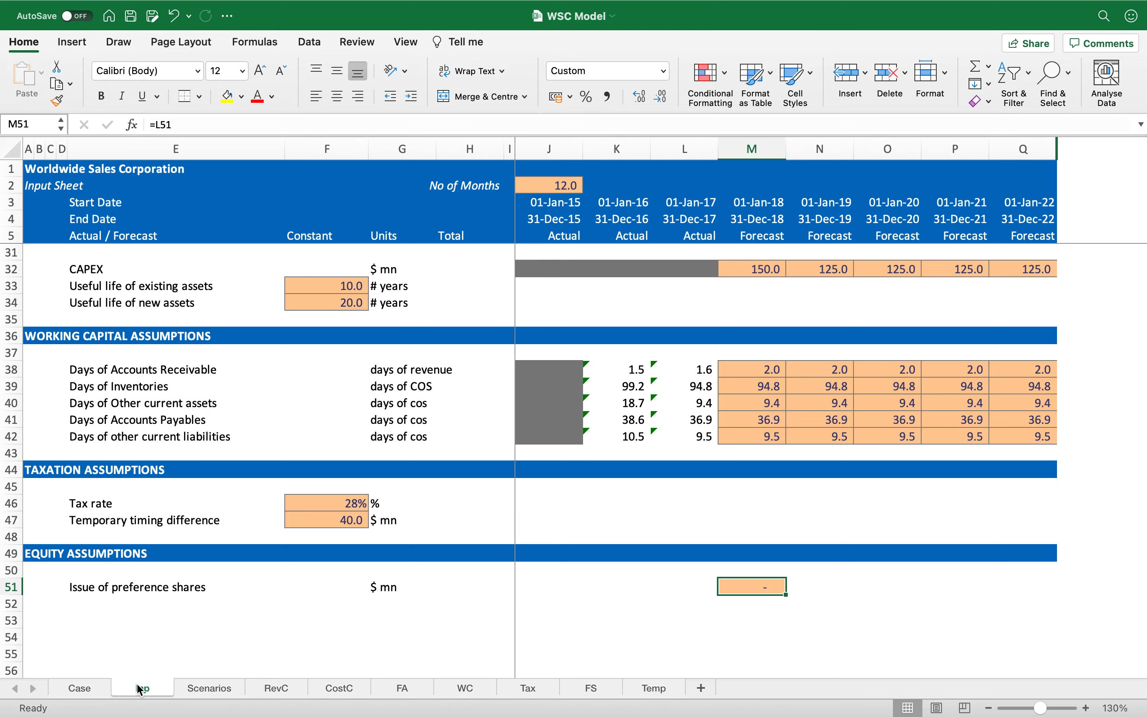
pyautogui.write('50')
pyautogui.press('Tab')
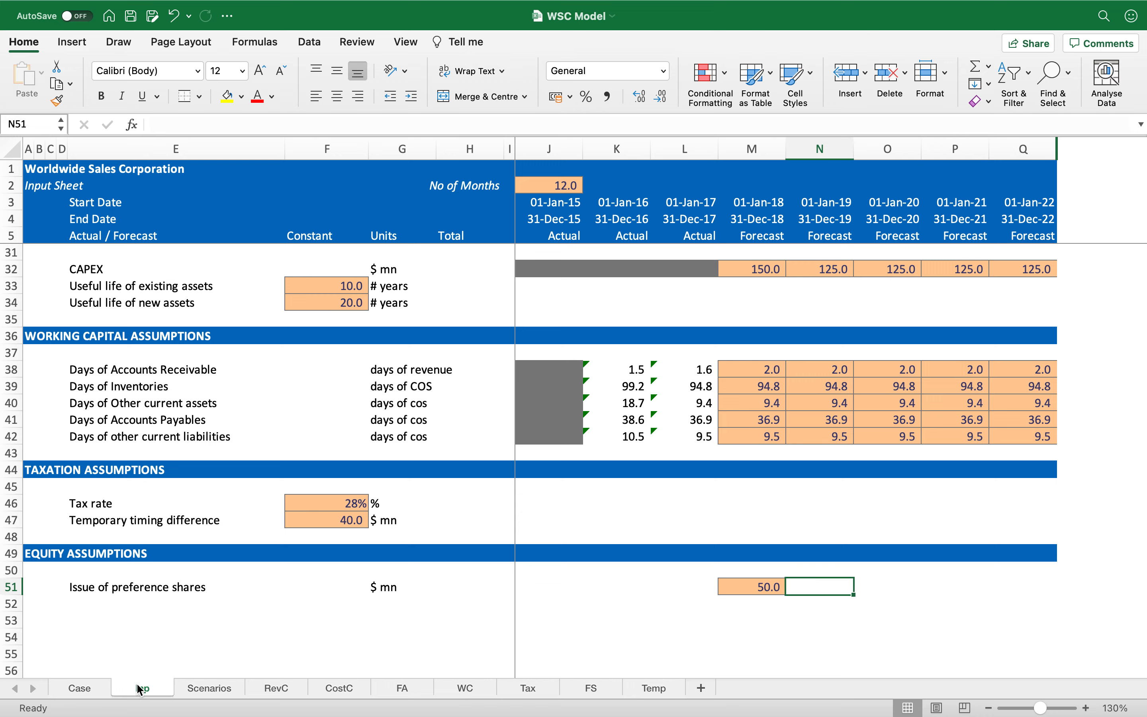
# Fill the preference share input cell M51 across the forecast years through Q51.
pyautogui.press('Left')
pyautogui.hotkey('shift', 'Right')
pyautogui.hotkey('shift', 'Right')
pyautogui.hotkey('shift', 'Right')
pyautogui.hotkey('shift', 'Right')
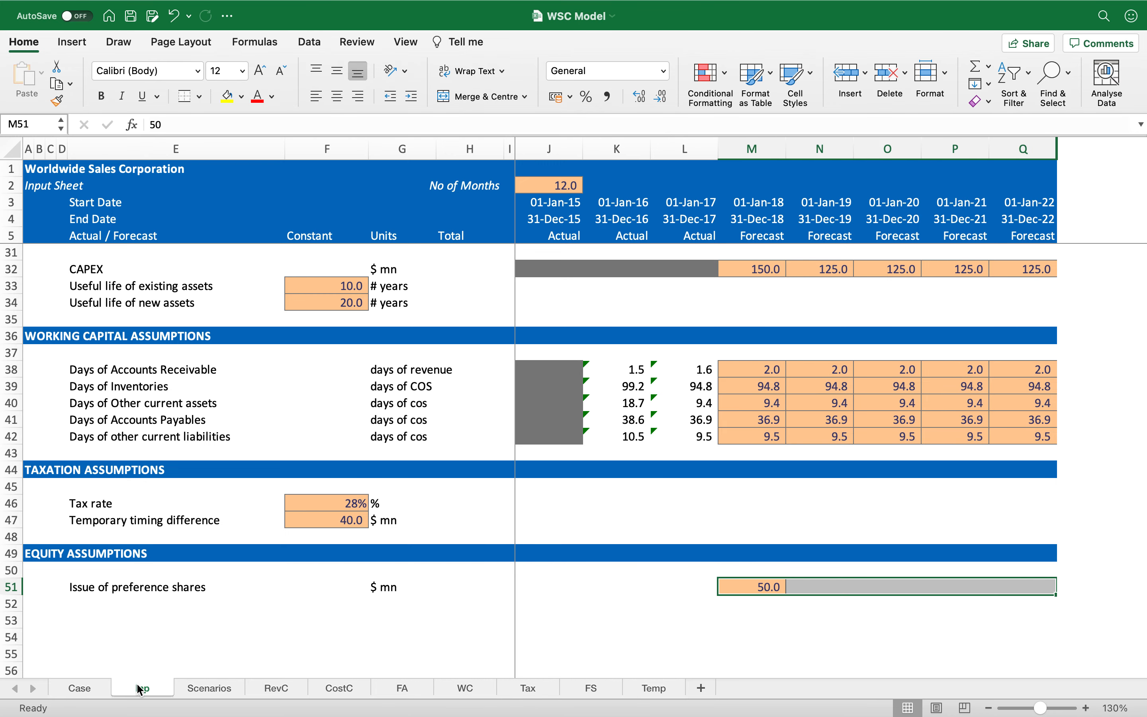
pyautogui.hotkey('ctrl', 'r')
# Set the 2019 to 2022 preference share issues in N51:Q51 to 0.
pyautogui.press('Right')
pyautogui.hotkey('ctrl', 'shift', 'Right')
pyautogui.press('Delete')
pyautogui.press('Left')
pyautogui.press('Right')
pyautogui.hotkey('ctrl', 'shift', 'Right')
pyautogui.write('0')
pyautogui.hotkey('ctrl', 'Return')
# Enter the label Preferred dividend in E52, correcting its last letter.
pyautogui.press('Left')
pyautogui.press('Left')
pyautogui.press('Left')
pyautogui.press('Left')
pyautogui.press('Left')
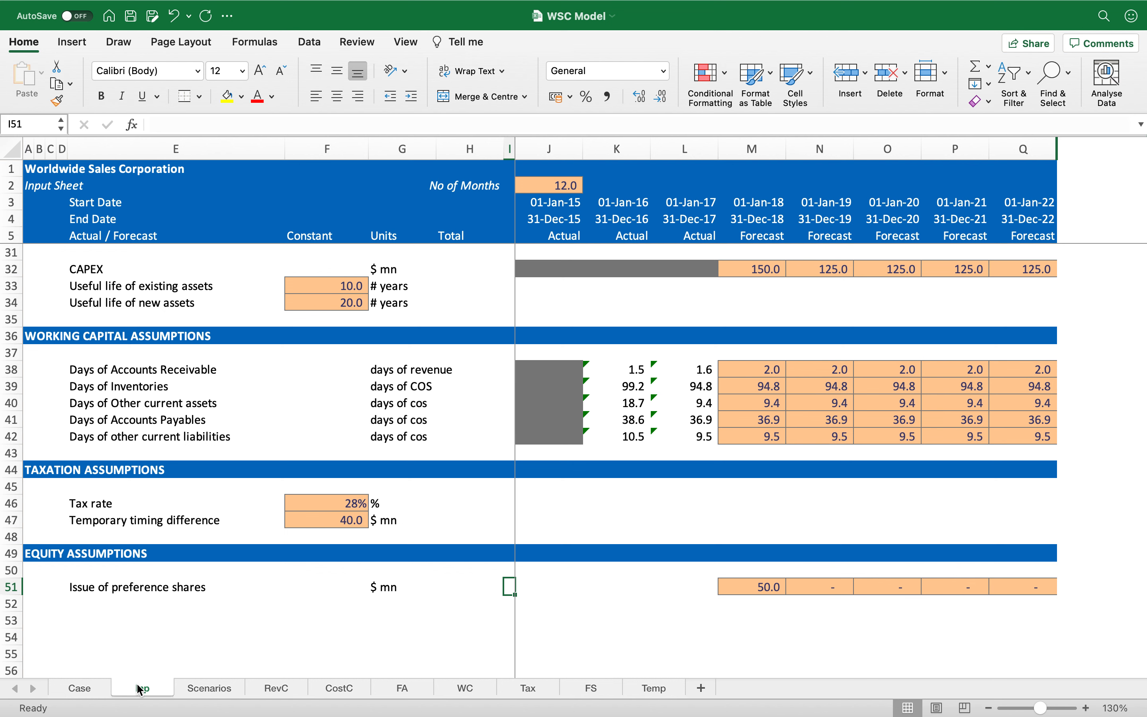
pyautogui.press('Left')
pyautogui.press('Left')
pyautogui.press('Left')
pyautogui.press('Left')
pyautogui.press('Down')
pyautogui.write('Preferred di')
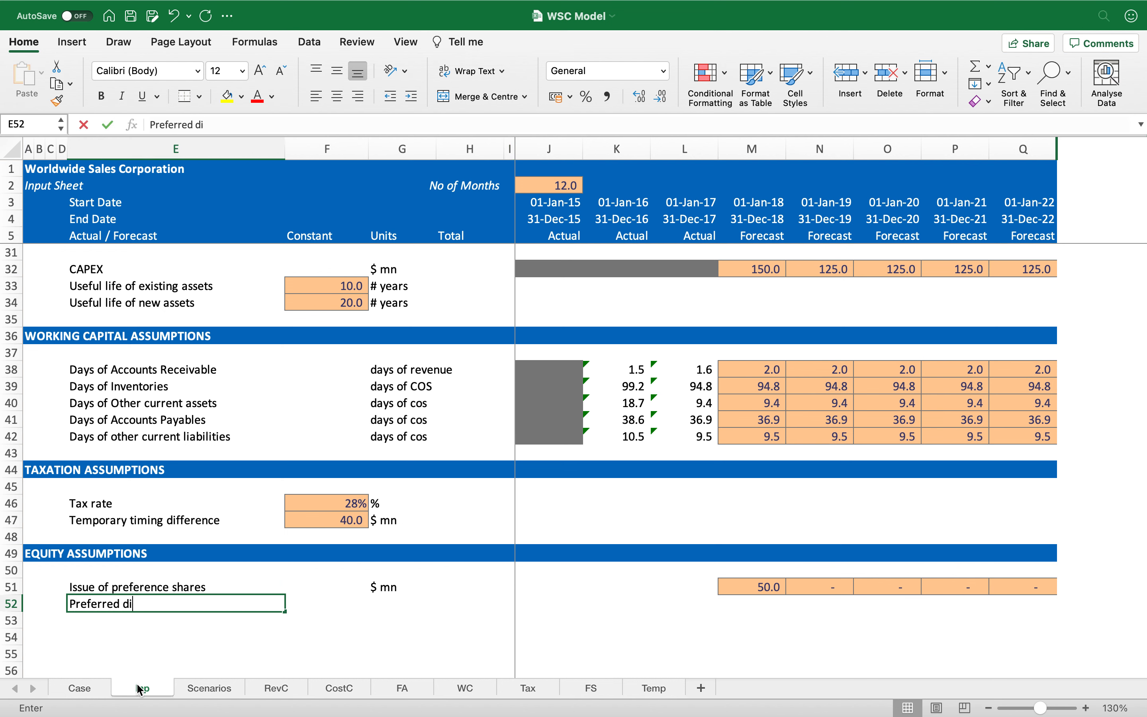
pyautogui.write('vident')
pyautogui.press('Return')
pyautogui.press('Up')
pyautogui.press('F2')
pyautogui.press('BackSpace')
pyautogui.write('d')
pyautogui.press('Tab')
# Copy the tax rate input cell F46 to F52 and set the preferred dividend rate to 8.5%.
pyautogui.press('Tab')
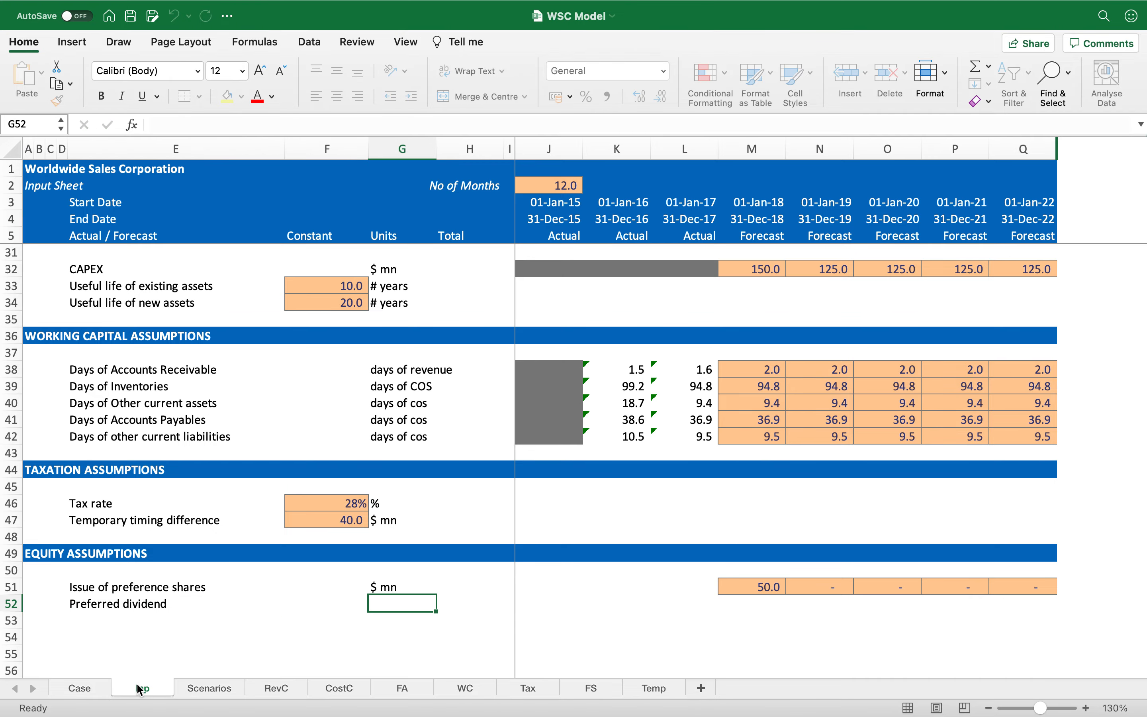
pyautogui.press('Left')
pyautogui.hotkey('ctrl', 'Up')
pyautogui.press('Up')
pyautogui.hotkey('ctrl', 'c')
pyautogui.press('Down')
pyautogui.press('Down')
pyautogui.press('Down')
pyautogui.press('Down')
pyautogui.press('Down')
pyautogui.press('Down')
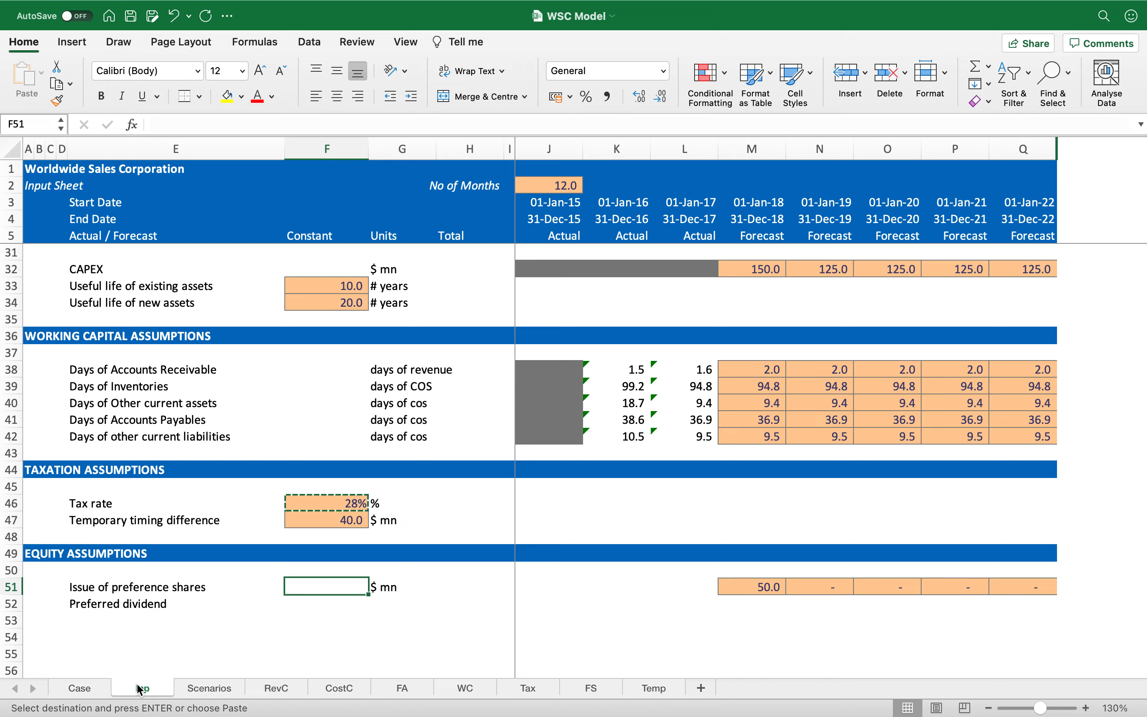
pyautogui.press('Return')
pyautogui.write('8.5')
pyautogui.press('Return')
# Enter the unit % in G52 for the preferred dividend.
pyautogui.press('Up')
pyautogui.press('Right')
pyautogui.write('%')
pyautogui.press('Return')
# Format the preferred dividend rate in F52 and the tax rate in F46 to one decimal place.
pyautogui.press('Up')
pyautogui.press('Left')
pyautogui.click(639, 96)
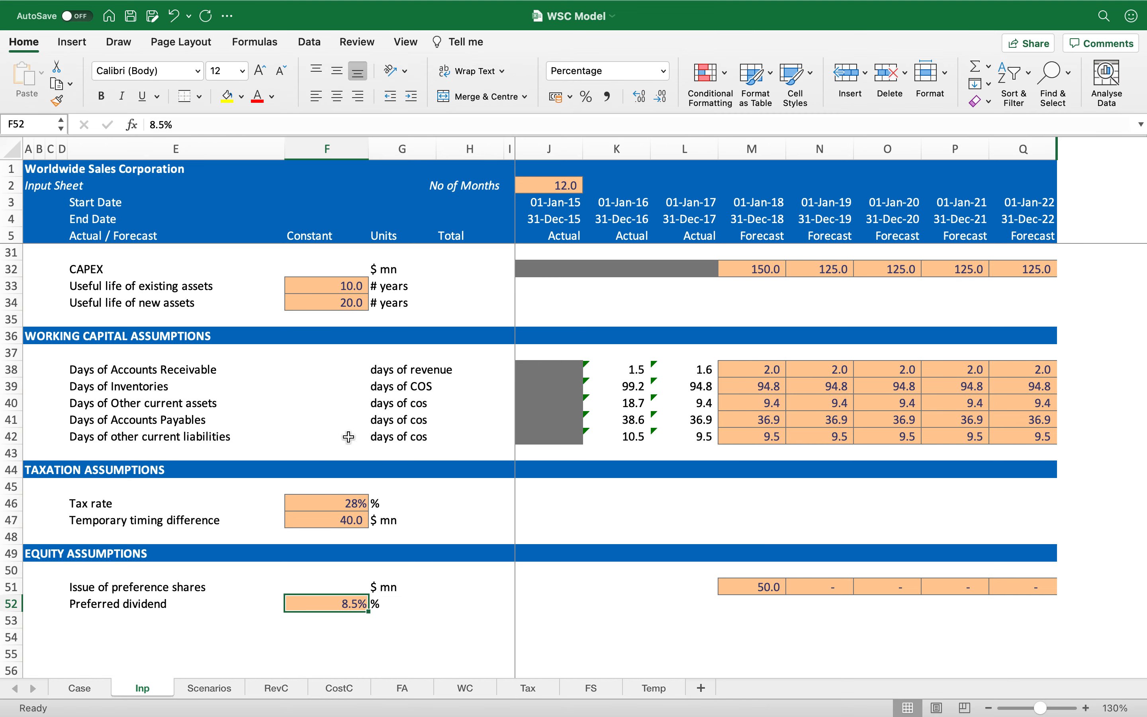
pyautogui.click(332, 503)
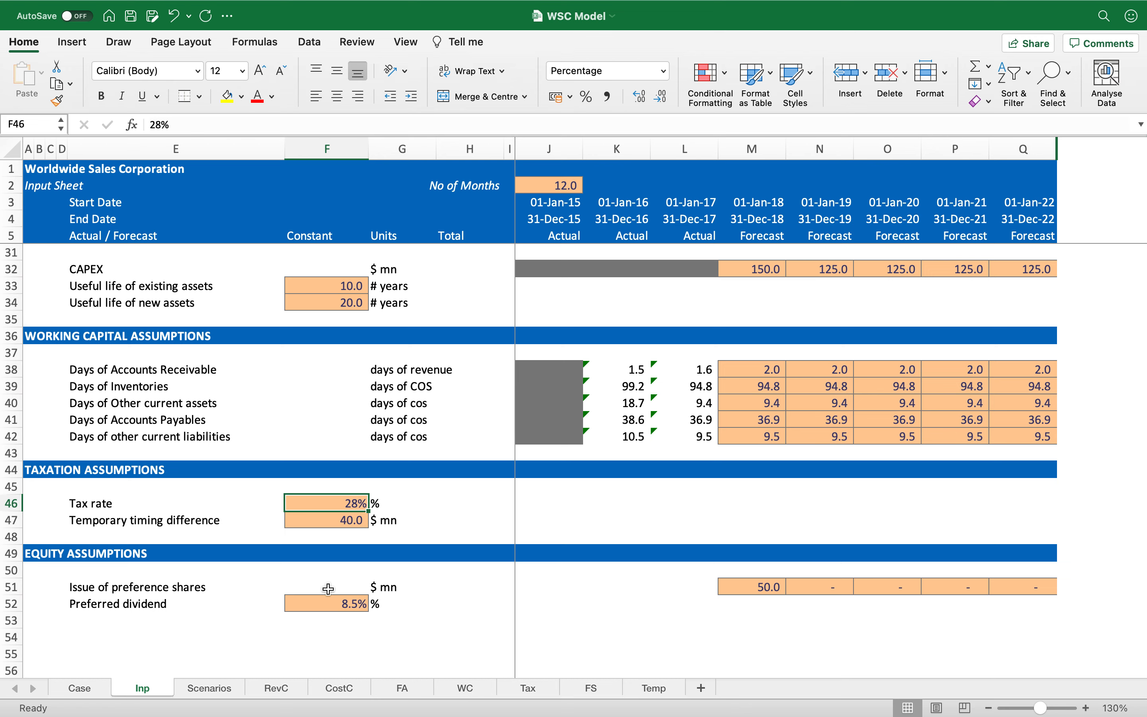
pyautogui.click(640, 97)
# Enter the label Equity Shares buyback in E53 and its unit $ mn in G53.
pyautogui.click(114, 619)
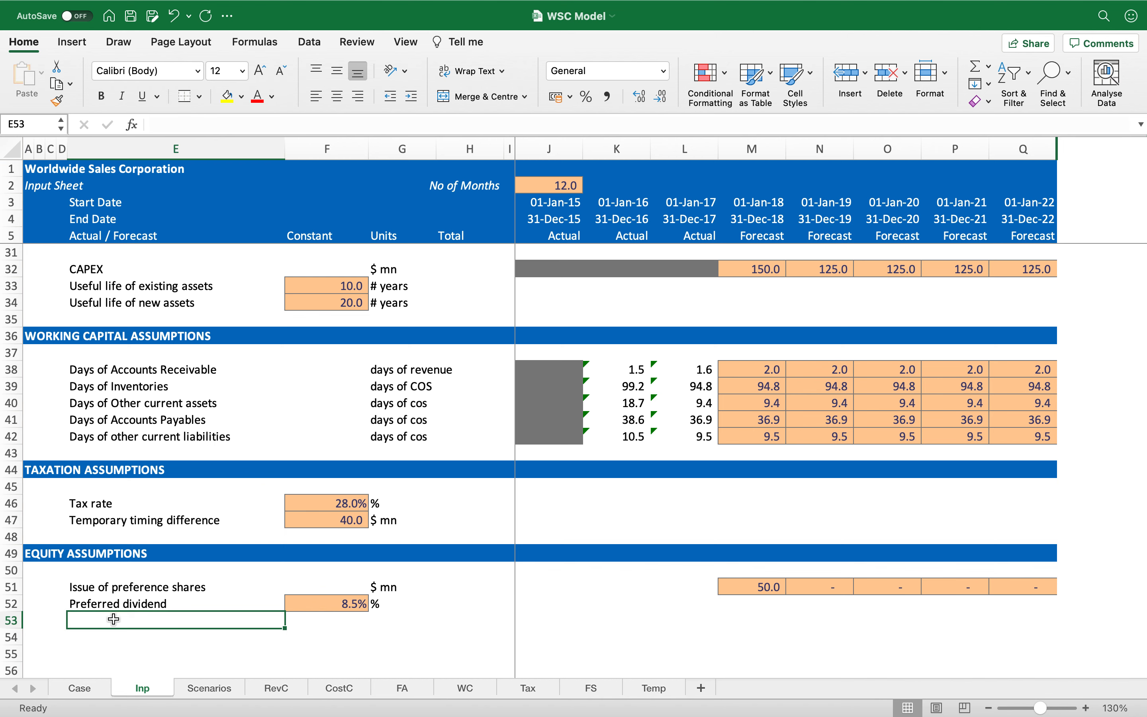
pyautogui.write('Equity')
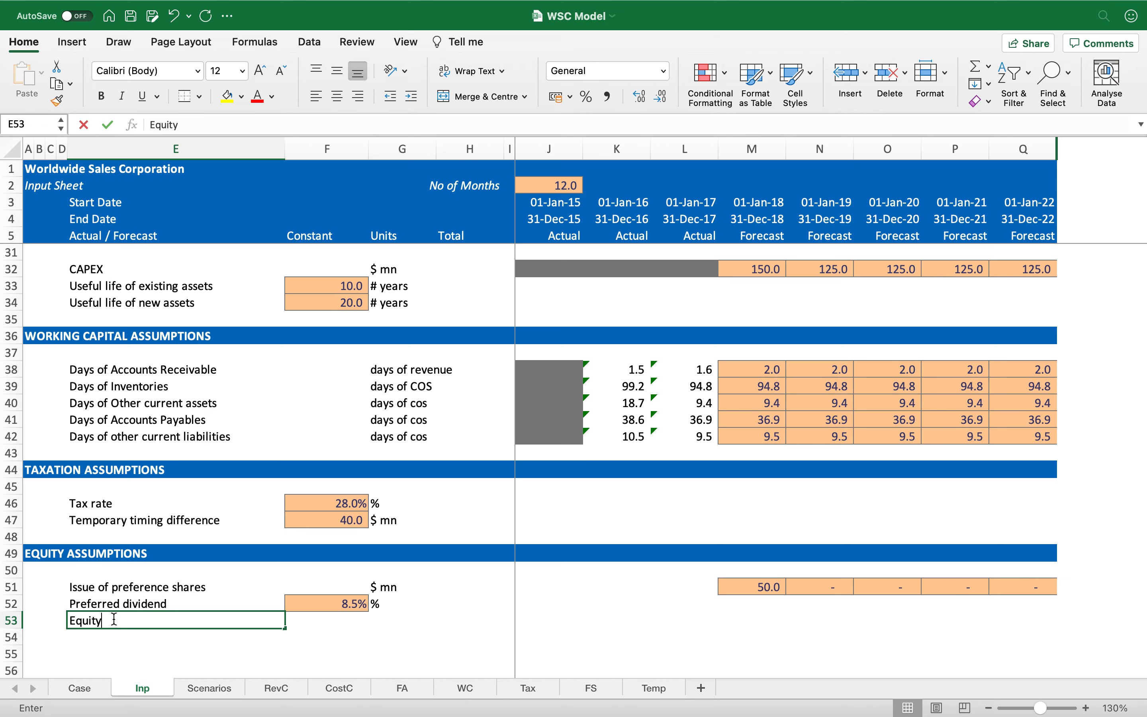
pyautogui.write(' Shares buyback')
pyautogui.press('Return')
pyautogui.press('Up')
pyautogui.press('Right')
pyautogui.press('Right')
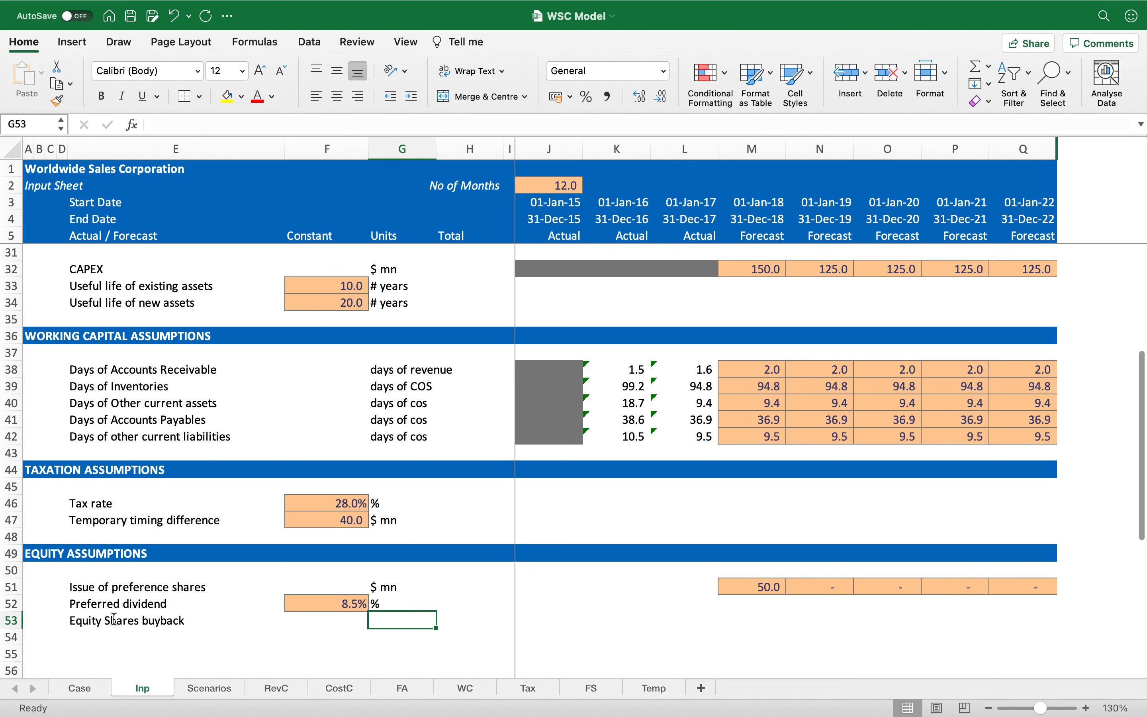
pyautogui.write('$ mn')
pyautogui.press('Right')
# Try to copy the preference share input cells from row 51 to the Equity Shares buyback row, and undo the paste.
pyautogui.press('Right')
pyautogui.press('Right')
pyautogui.press('Right')
pyautogui.press('Right')
pyautogui.press('Right')
pyautogui.press('Right')
pyautogui.press('Right')
pyautogui.press('Right')
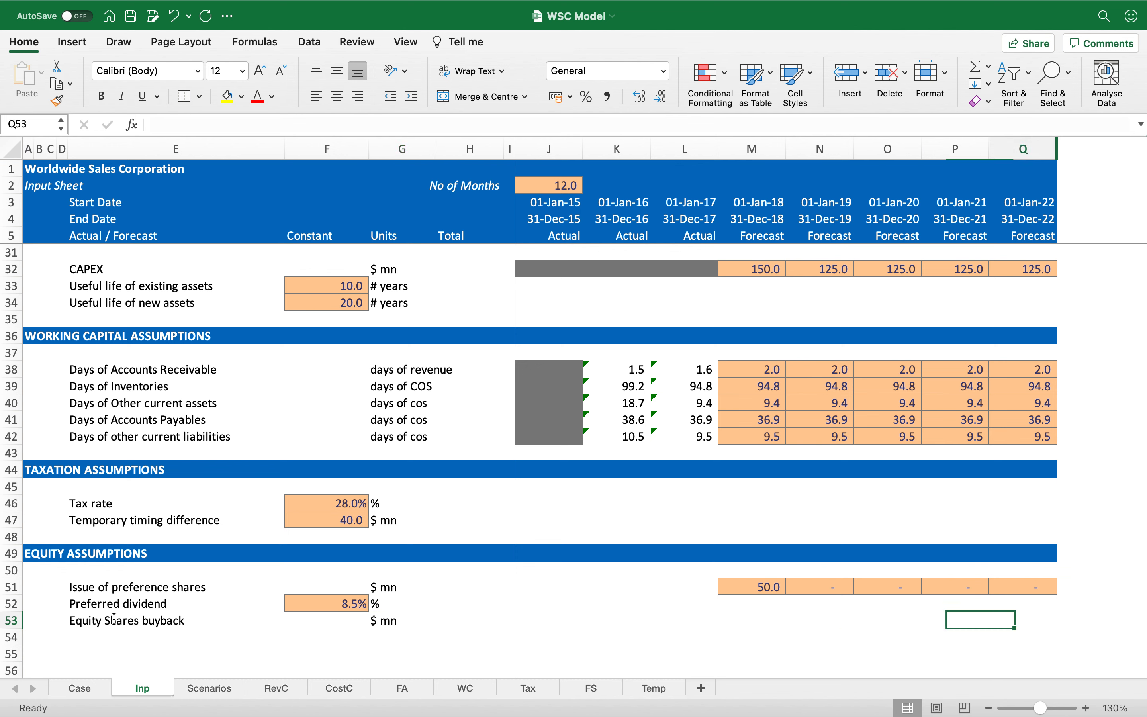
pyautogui.press('Up')
pyautogui.press('Up')
pyautogui.hotkey('shift', 'Left')
pyautogui.hotkey('shift', 'Left')
pyautogui.hotkey('shift', 'Left')
pyautogui.hotkey('shift', 'Left')
pyautogui.hotkey('shift', 'Left')
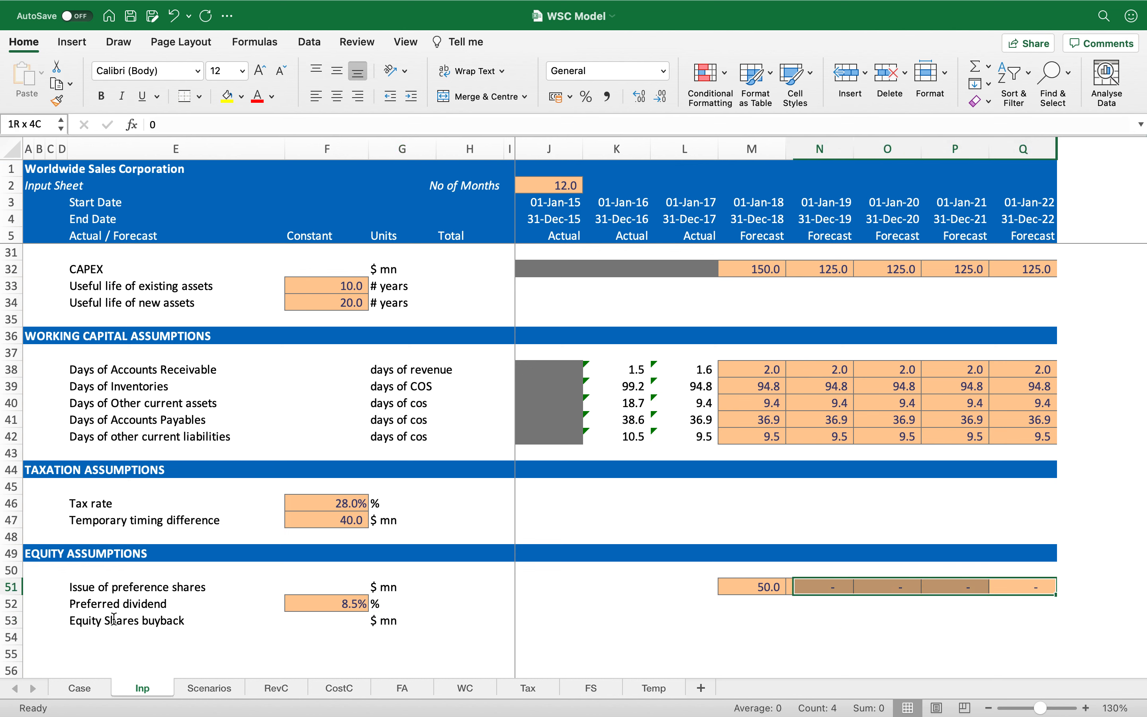
pyautogui.press('super+c')
pyautogui.press('Down')
pyautogui.press('Left')
pyautogui.press('Left')
pyautogui.press('Left')
pyautogui.press('Left')
pyautogui.press('Down')
pyautogui.press('Return')
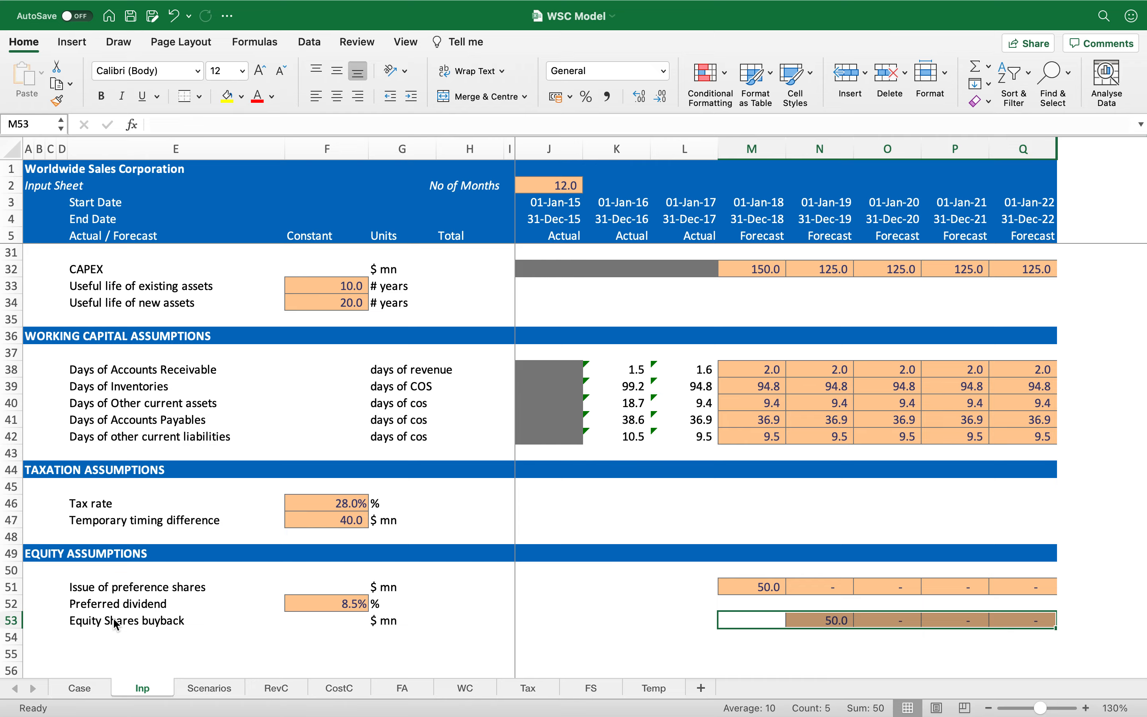
pyautogui.press('super+z')
# Copy the input cells M51:Q51 to M53:Q53 for the equity shares buyback, leaving only blank formatted cells.
pyautogui.press('Up')
pyautogui.press('Up')
pyautogui.hotkey('shift', 'Right')
pyautogui.hotkey('shift', 'Right')
pyautogui.hotkey('shift', 'Right')
pyautogui.hotkey('shift', 'Right')
pyautogui.press('super+c')
pyautogui.press('Down')
pyautogui.press('Down')
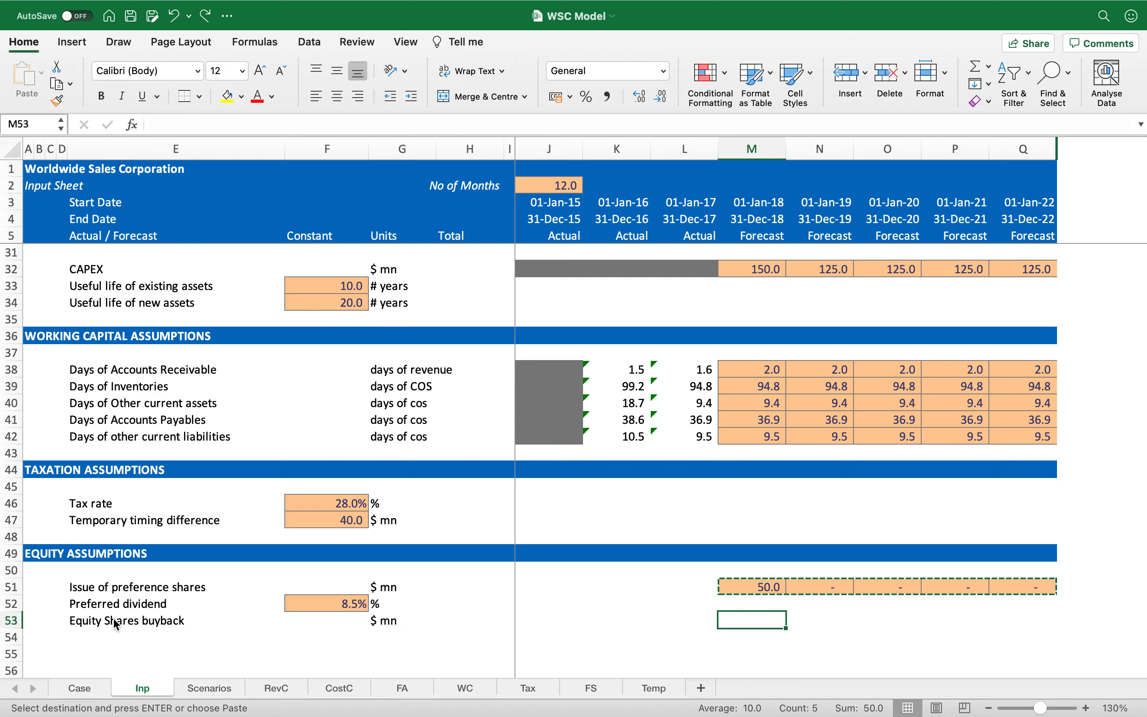
pyautogui.press('Return')
pyautogui.press('super+z')
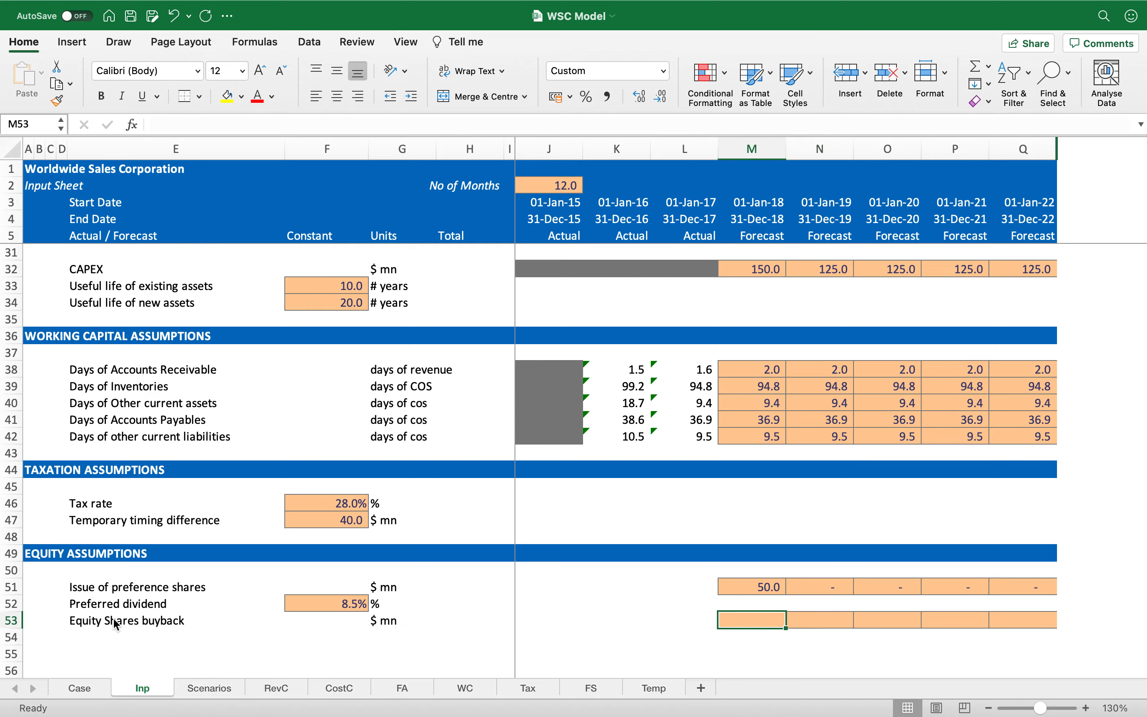
# Enter the Equity Shares buyback inputs: 200 for 2018 and 50 for each year from 2019 to 2022.
pyautogui.write('200')
pyautogui.press('Return')
pyautogui.press('Up')
pyautogui.press('Right')
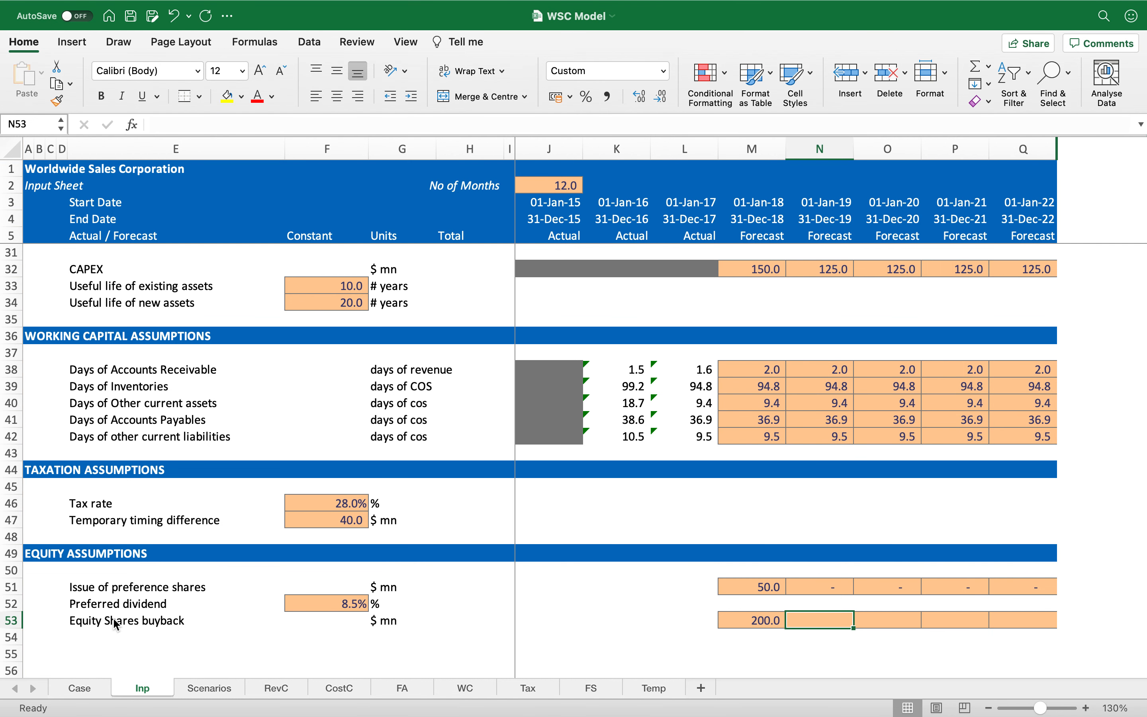
pyautogui.hotkey('shift', 'Right')
pyautogui.hotkey('shift', 'Right')
pyautogui.hotkey('shift', 'Right')
pyautogui.write('50')
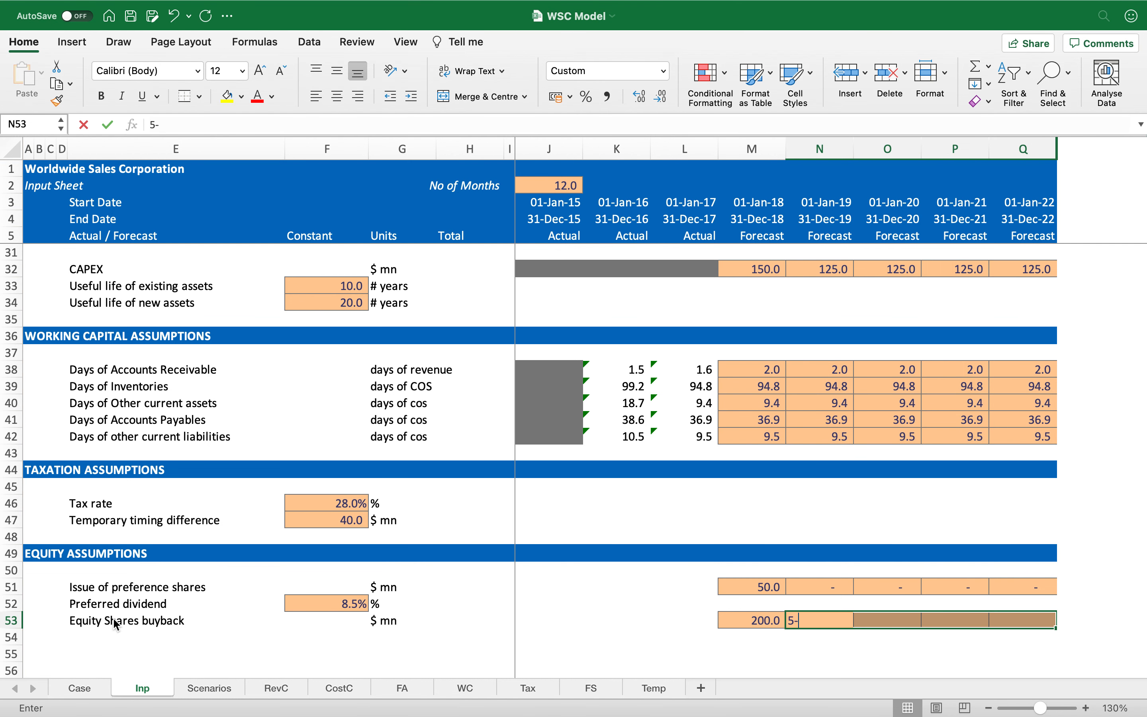
pyautogui.hotkey('ctrl', 'Return')
pyautogui.press('Left')
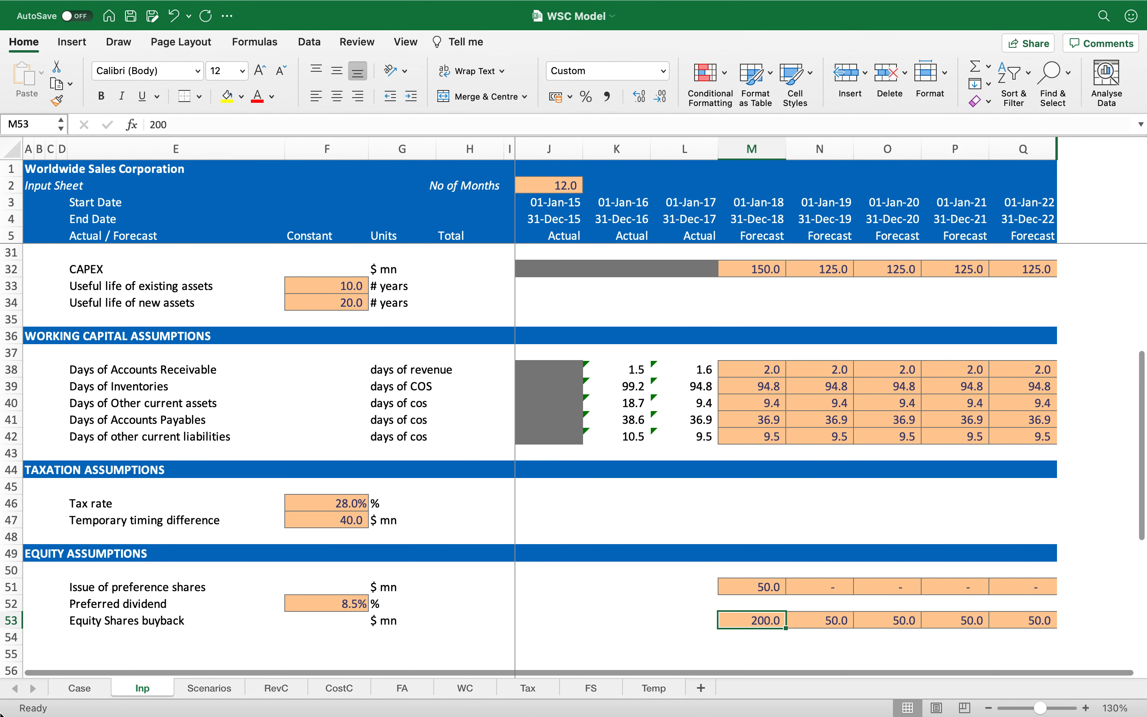
# Check the share repurchase statement on the Case sheet against the Equity Shares buyback inputs on the Inp sheet.
pyautogui.click(92, 688)
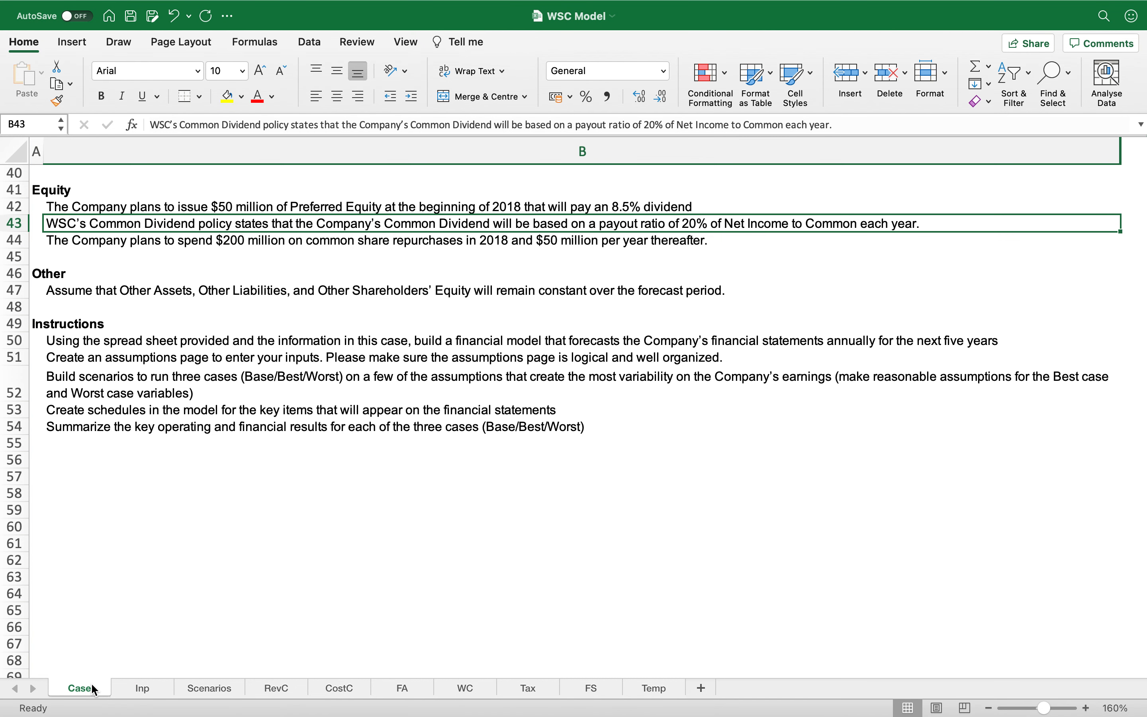
pyautogui.click(269, 244)
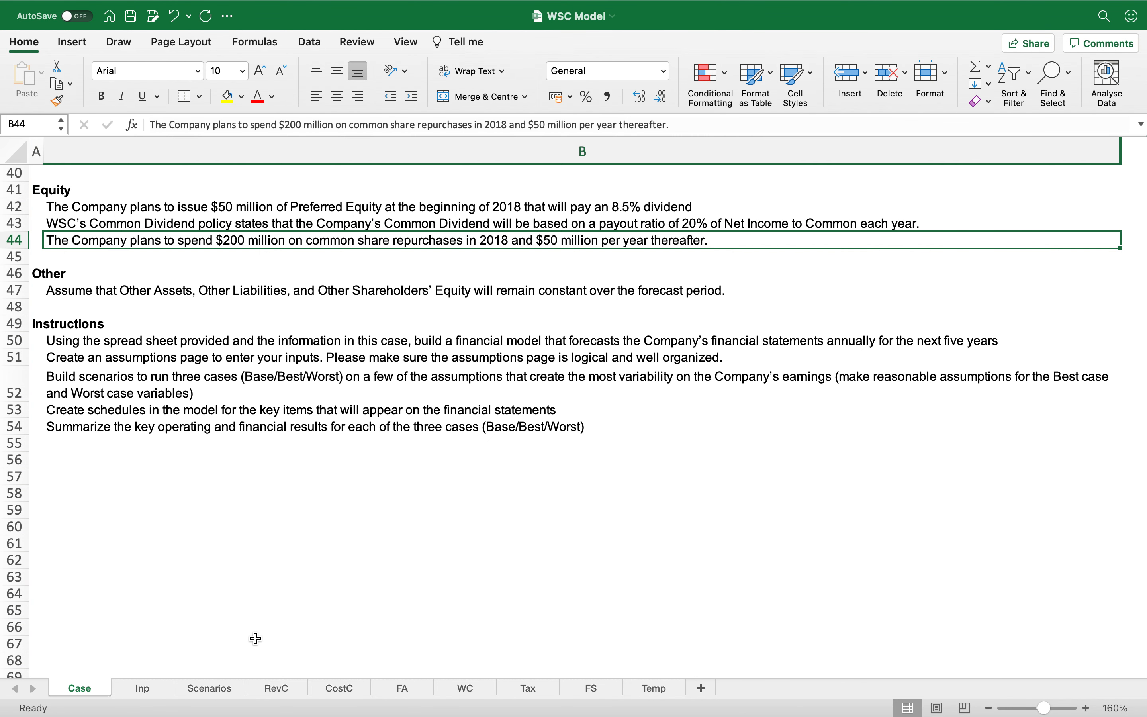
pyautogui.click(163, 696)
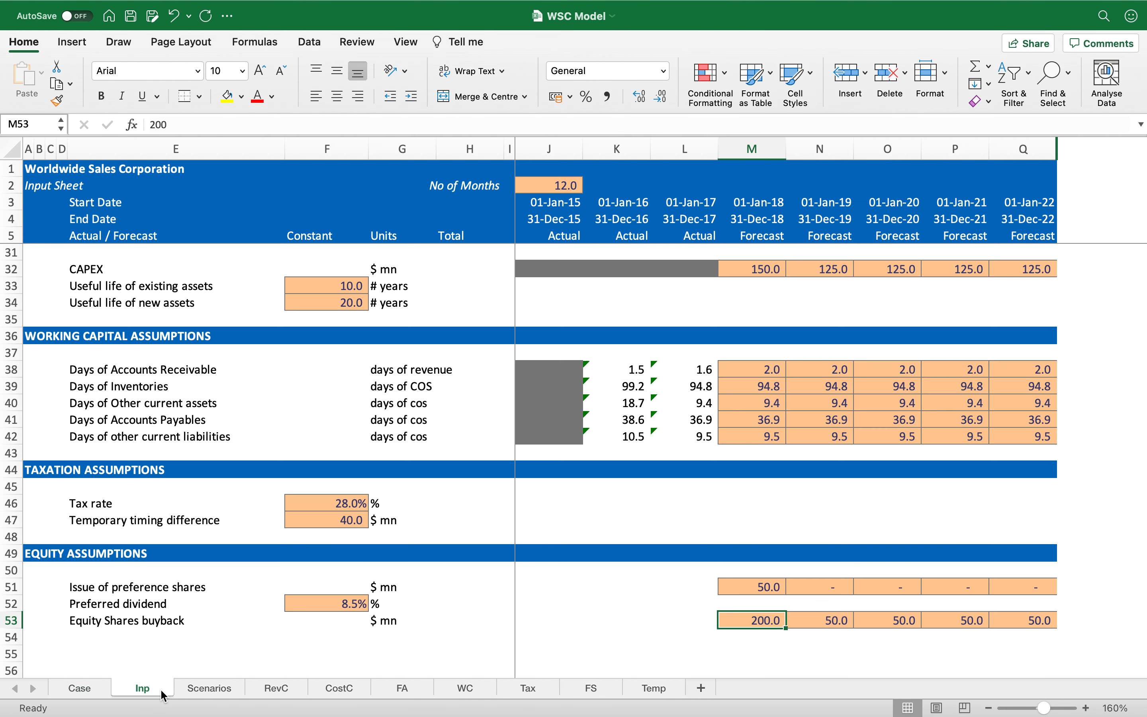
pyautogui.scroll(-4, 244, 609)
pyautogui.click(195, 569)
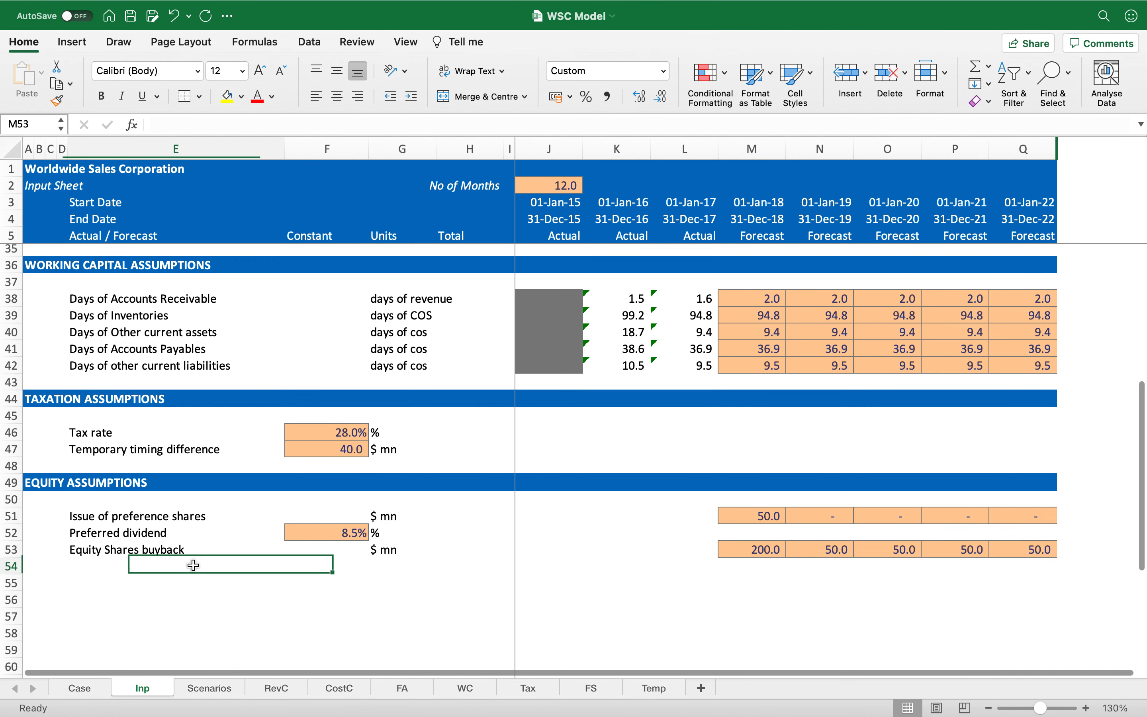
pyautogui.click(770, 549)
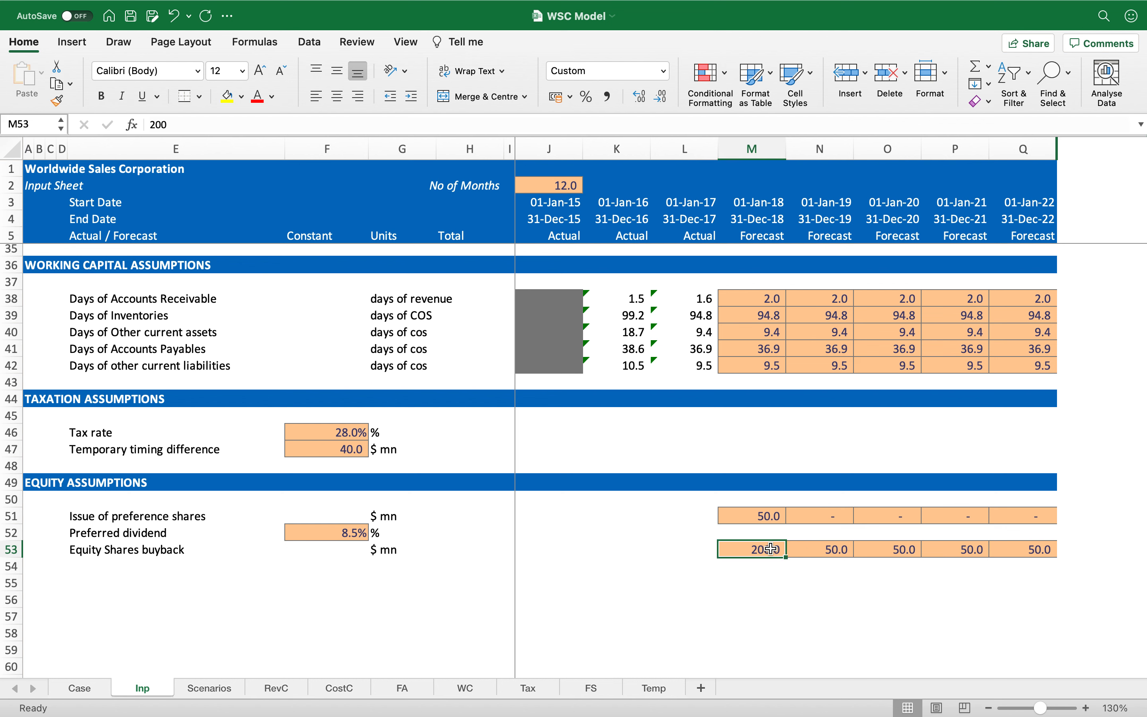
pyautogui.moveTo(807, 549); pyautogui.dragTo(1017, 548)
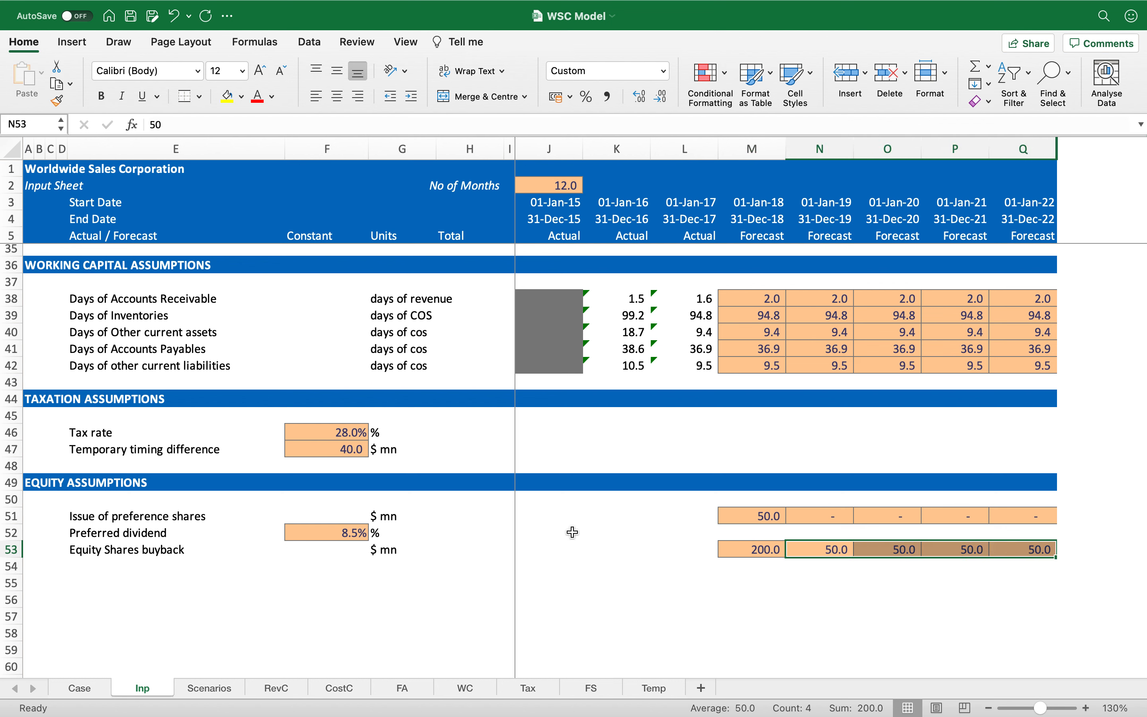
# Label the row below Equity Shares buyback "Common dividend".
pyautogui.click(135, 576)
pyautogui.write('Common dividend')
pyautogui.press('Tab')
# Copy the Preferred dividend input cell into the Common dividend row's Constant column and set it to 20%.
pyautogui.press('Up')
pyautogui.press('Up')
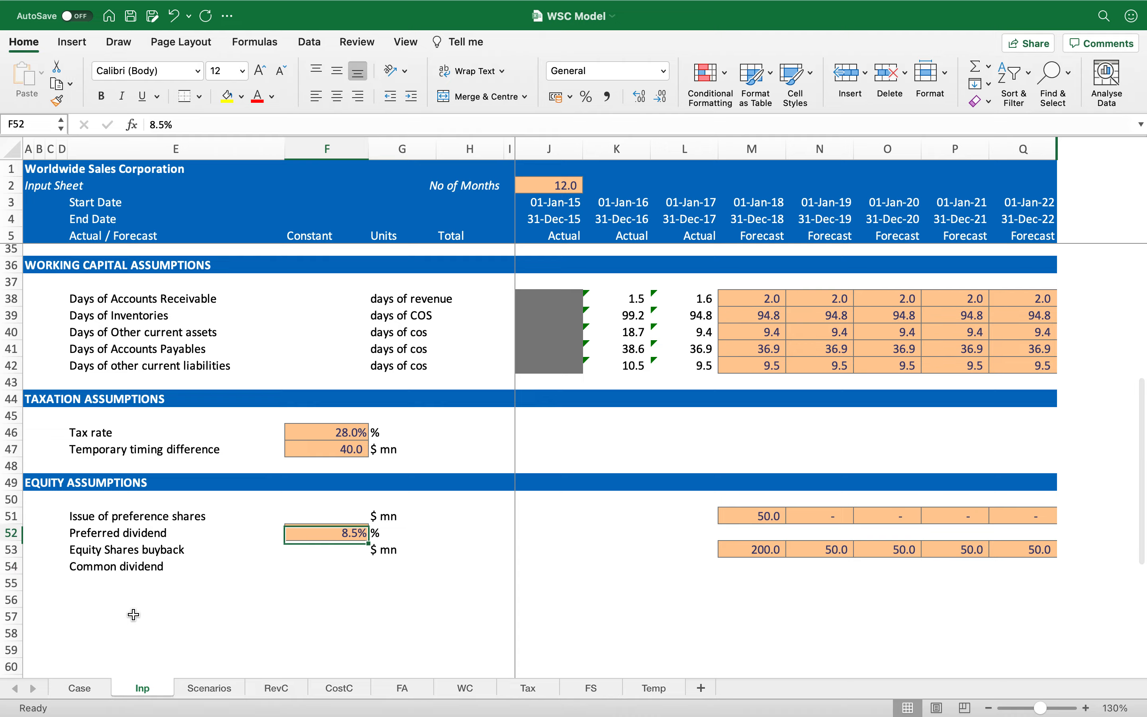
pyautogui.press('cmd+c')
pyautogui.press('Down')
pyautogui.press('Down')
pyautogui.press('cmd+v')
pyautogui.write('20%')
pyautogui.press('Return')
pyautogui.press('Up')
# Enter "net income to common" as the unit for Common dividend.
pyautogui.press('Right')
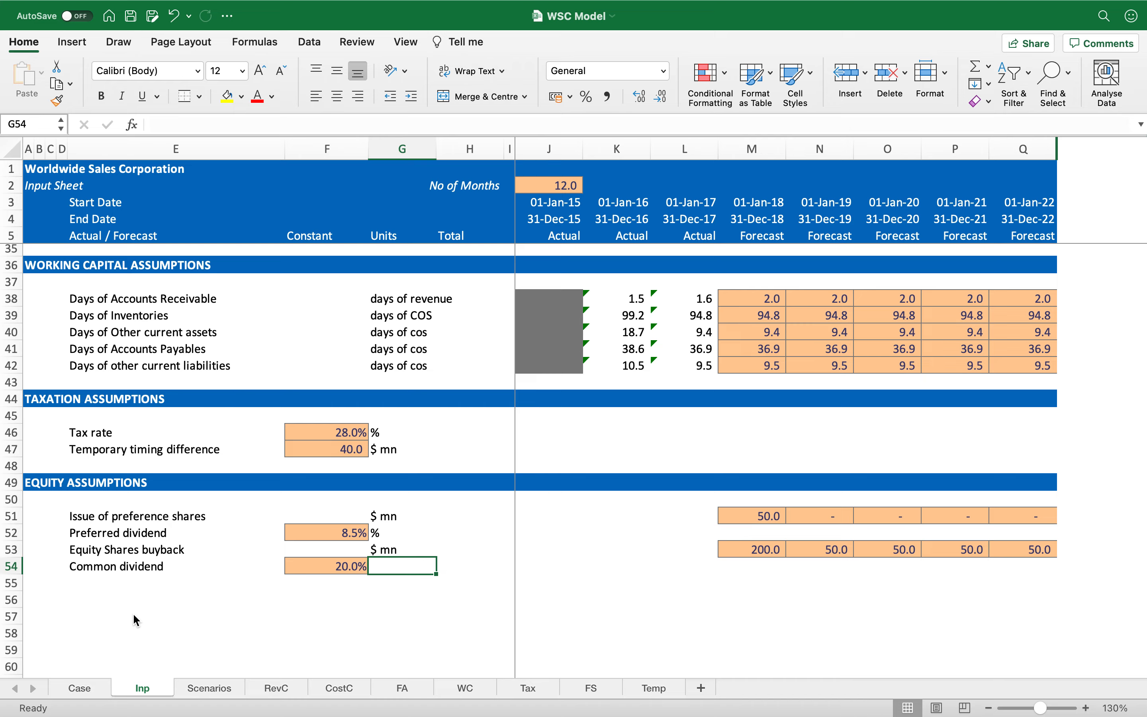
pyautogui.write('net income to')
pyautogui.write('n')
pyautogui.press('Return')
pyautogui.press('Left')
pyautogui.press('Left')
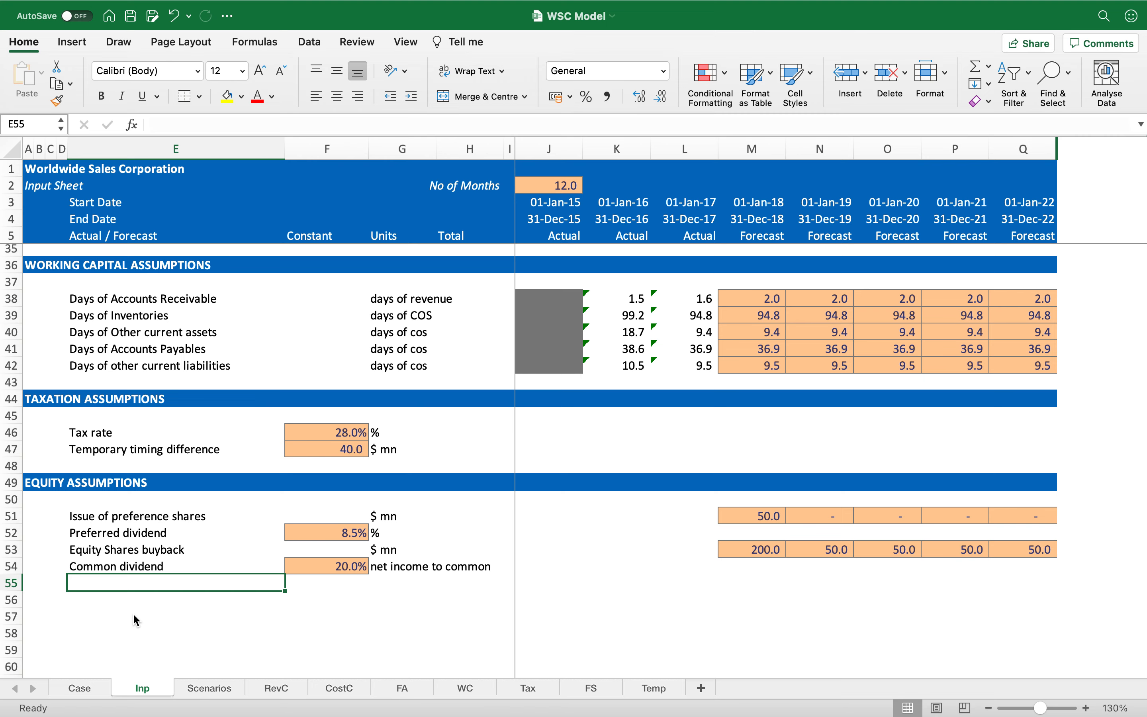
# Set the unit for Common dividend to %.
pyautogui.click(383, 566)
pyautogui.write('%')
pyautogui.press('Return')
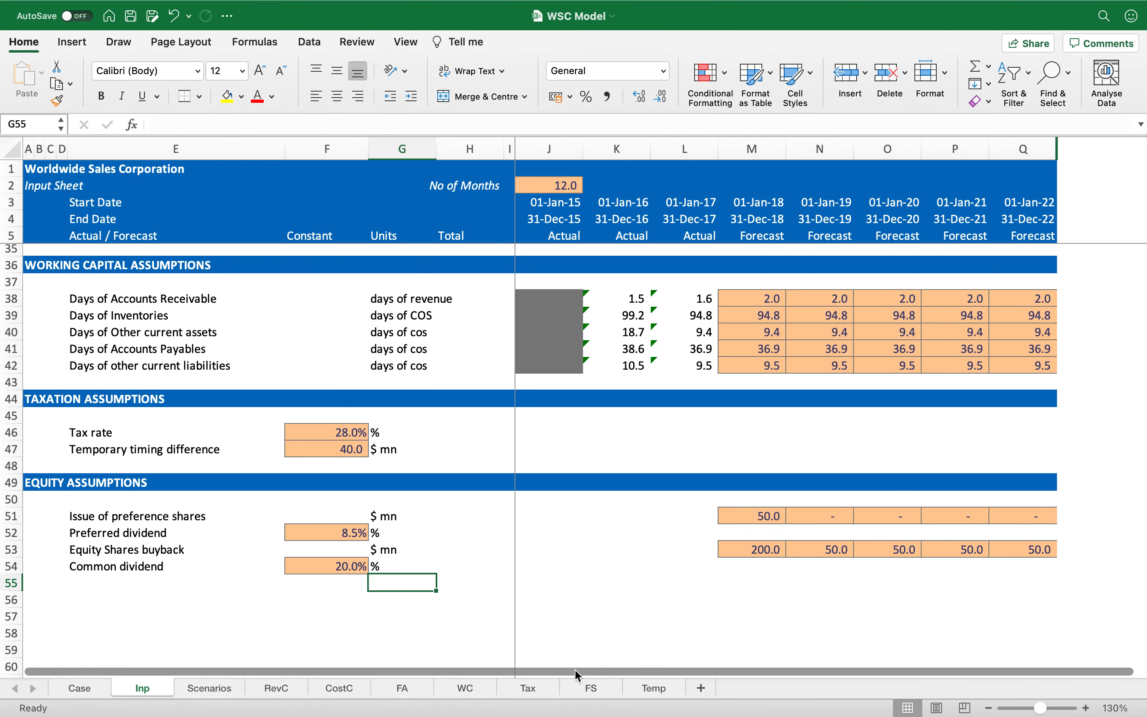
# Duplicate the Temp sheet, place the copy between Tax and FS, and name it Equity.
pyautogui.click(646, 689)
pyautogui.moveTo(640, 688); pyautogui.dragTo(584, 685)
pyautogui.doubleClick(588, 686)
pyautogui.write('Equity')
pyautogui.press('Return')
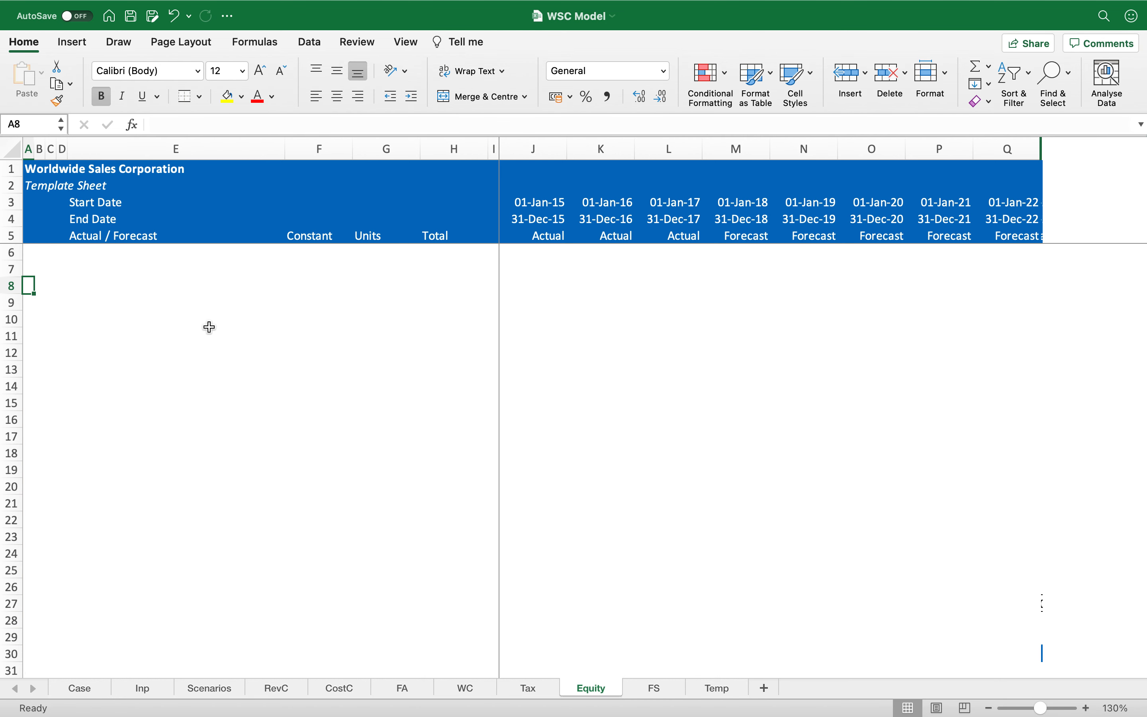
# Copy the CURRENT TAX EXPENSE section header row from the Tax sheet into row 7 of the Equity sheet.
pyautogui.press('Up')
pyautogui.hotkey('shift', 'space')
pyautogui.press('Left')
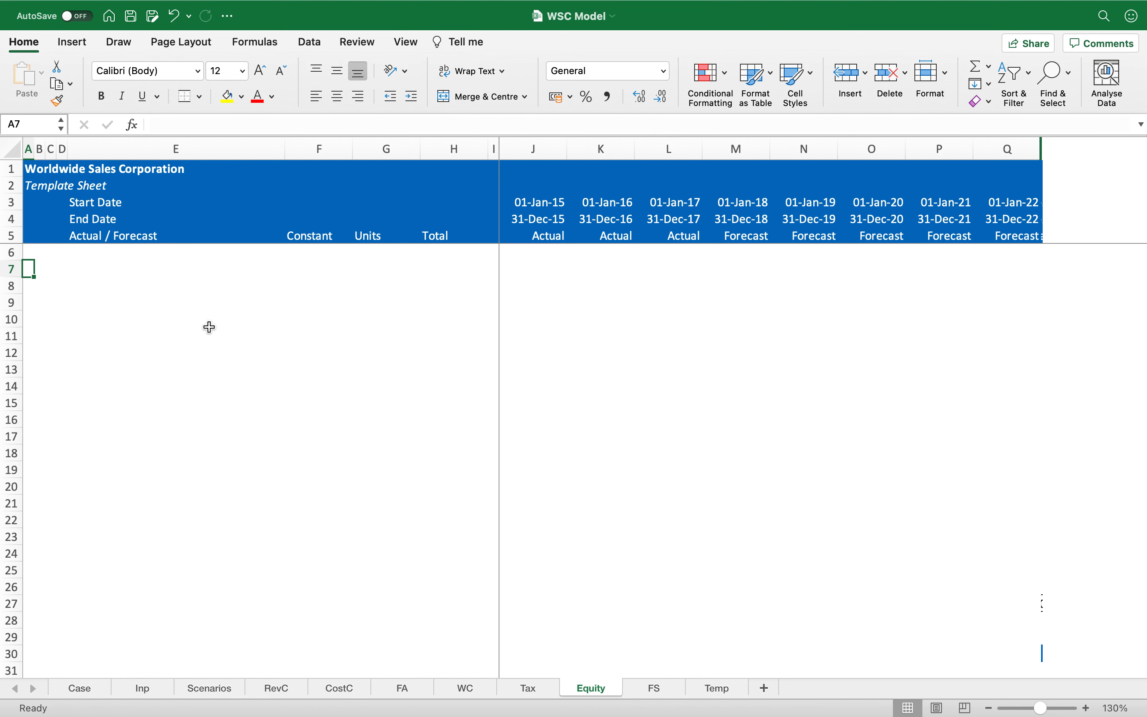
pyautogui.hotkey('ctrl', 'pageup')
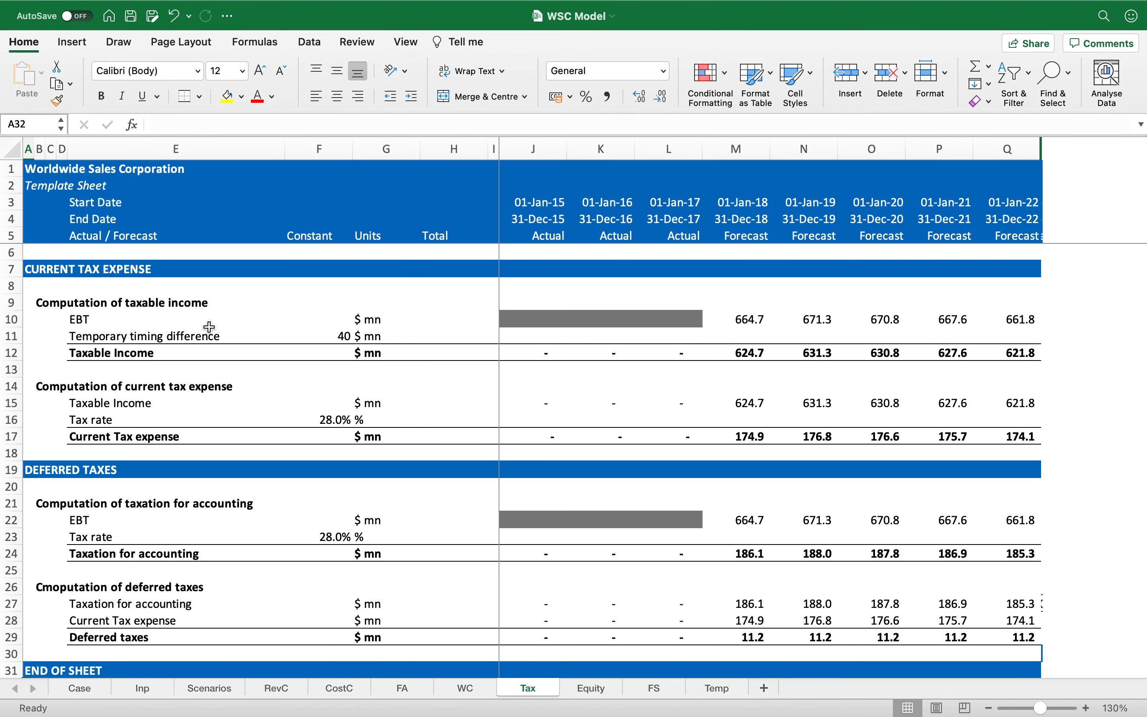
pyautogui.click(155, 274)
pyautogui.hotkey('shift', 'space')
pyautogui.hotkey('ctrl', 'c')
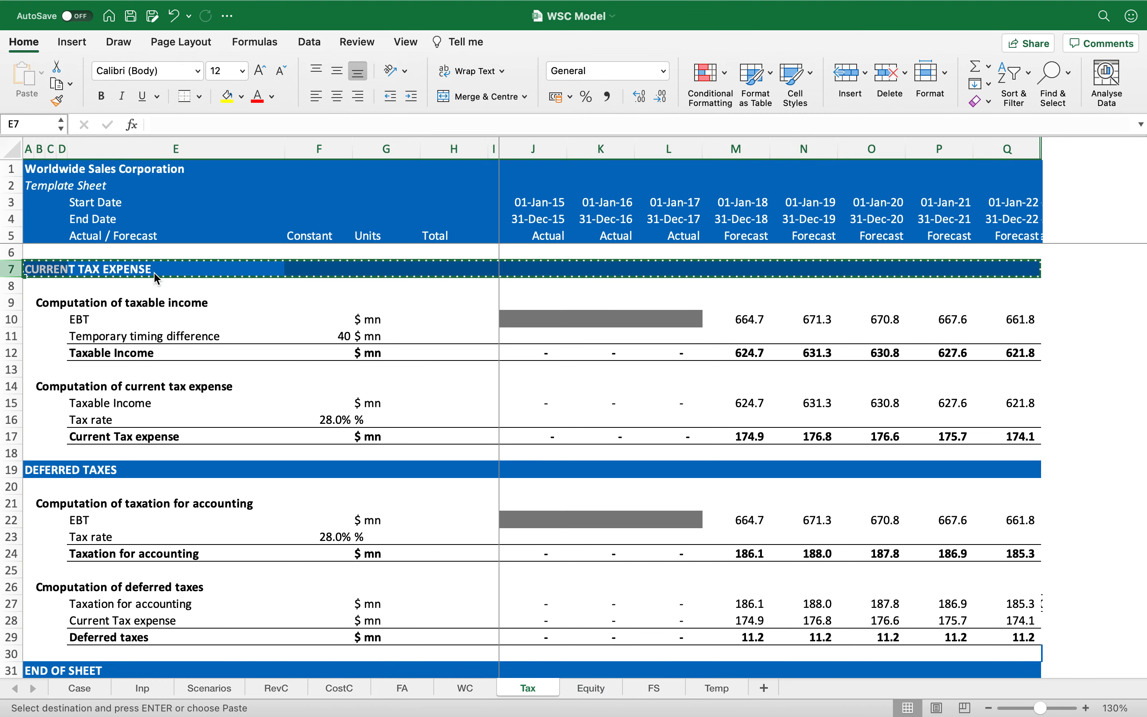
pyautogui.hotkey('ctrl', 'pagedown')
pyautogui.hotkey('ctrl', 'v')
pyautogui.press('Left')
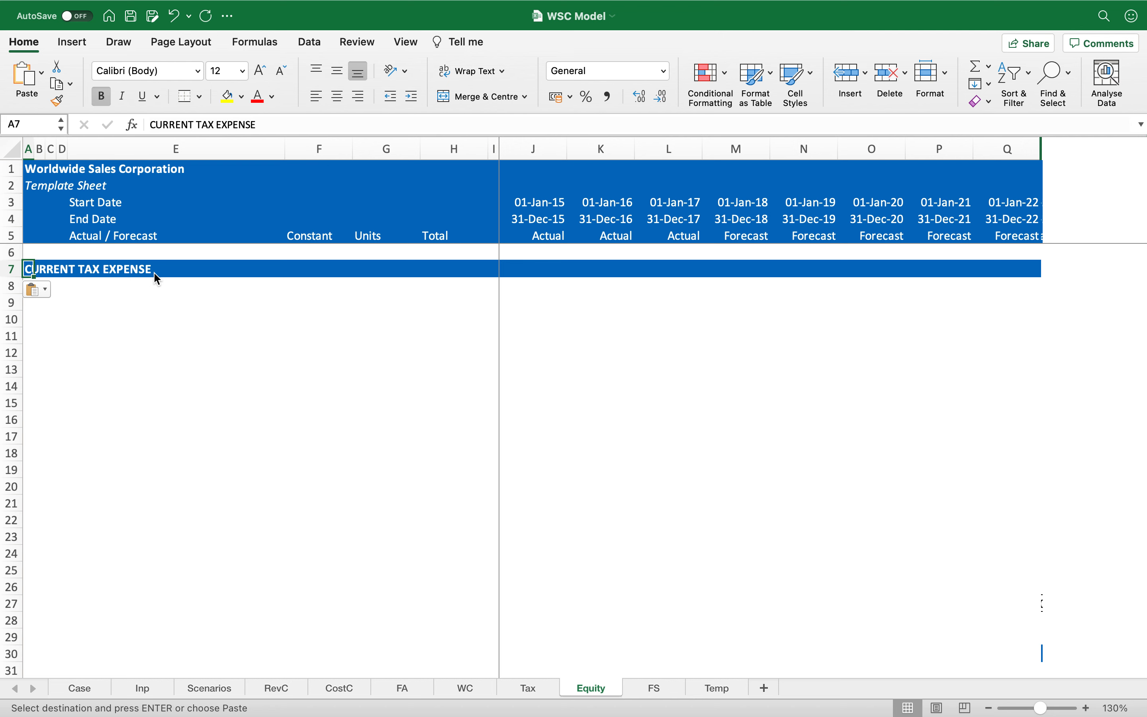
# Retitle the section header in row 7 "PREFERENCE SHARES & PREFERENCE DIVIDEND".
pyautogui.write('PRE')
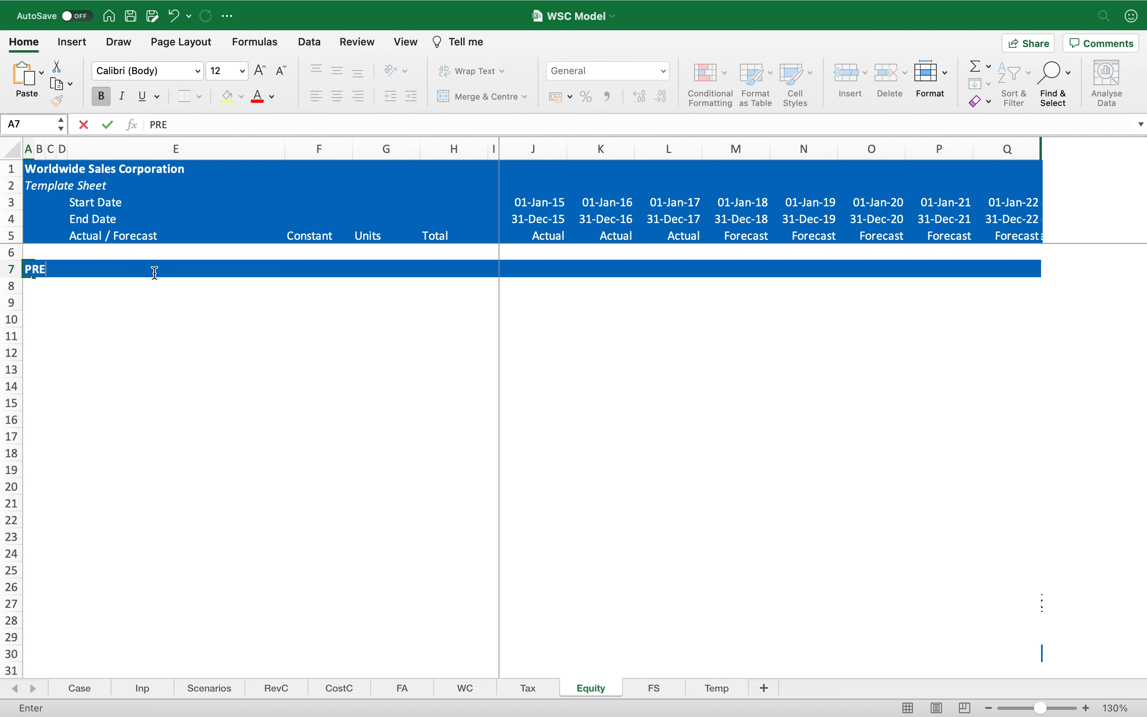
pyautogui.write('FERENCE SHARES')
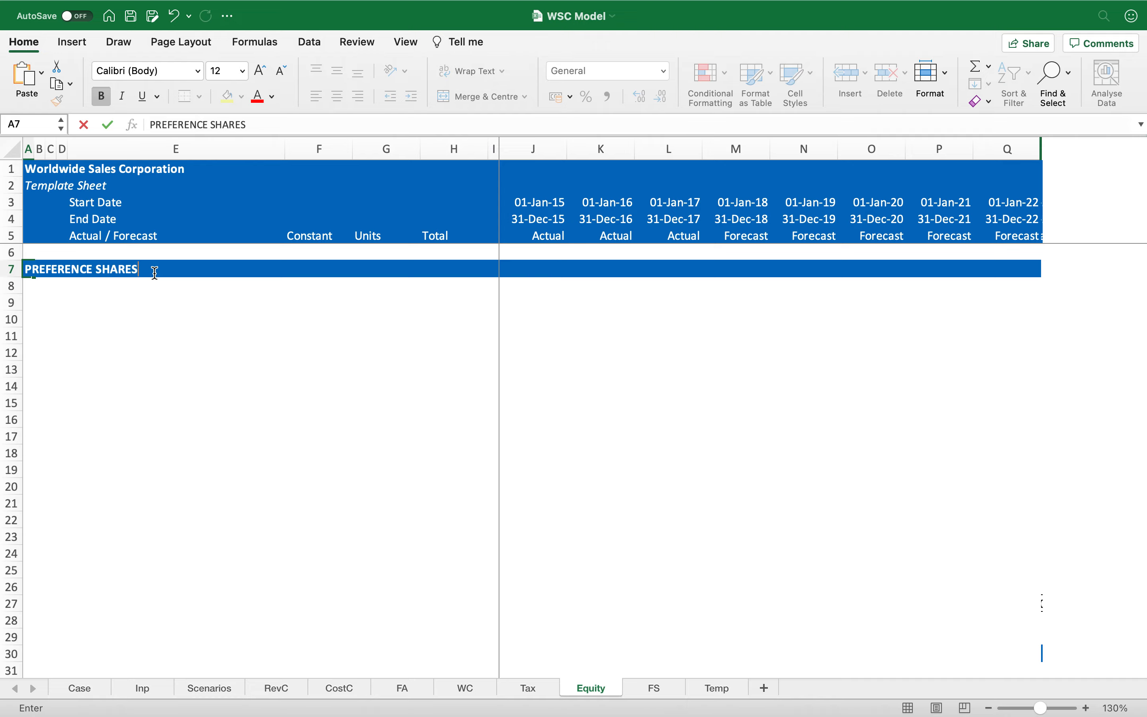
pyautogui.write(' & PREFERENCE DIVIDEND')
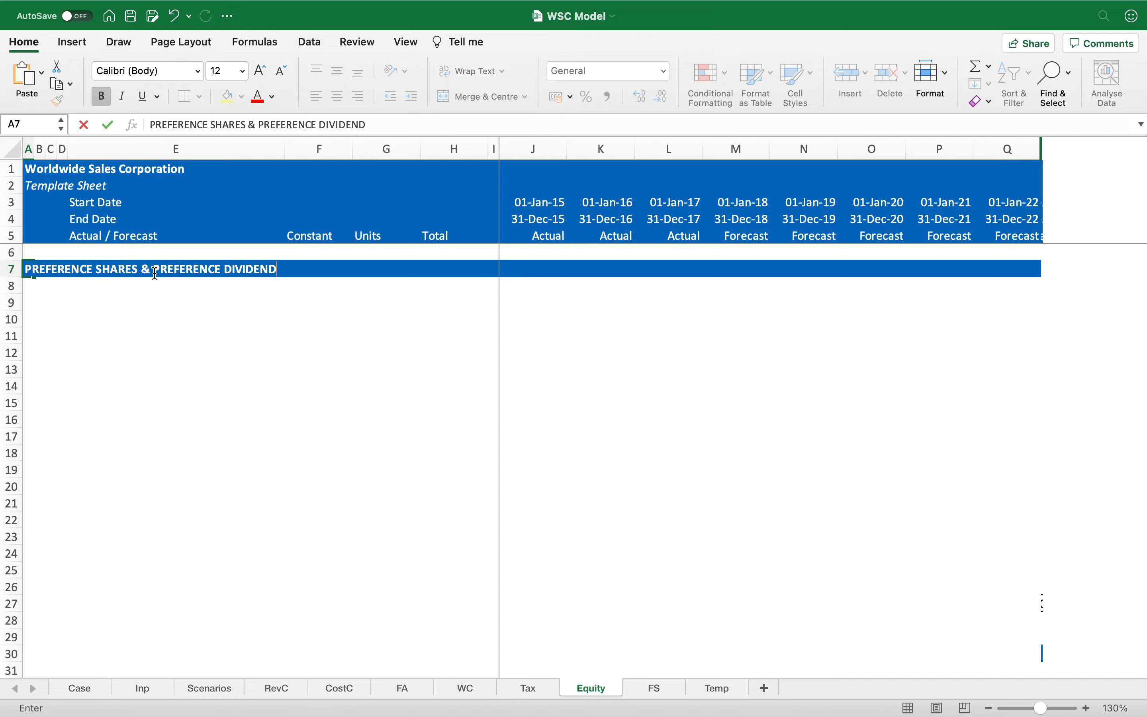
pyautogui.press('Up')
# Add the bold subheading "Ending balance of preference shares" in B9.
pyautogui.press('Down')
pyautogui.press('Down')
pyautogui.press('Down')
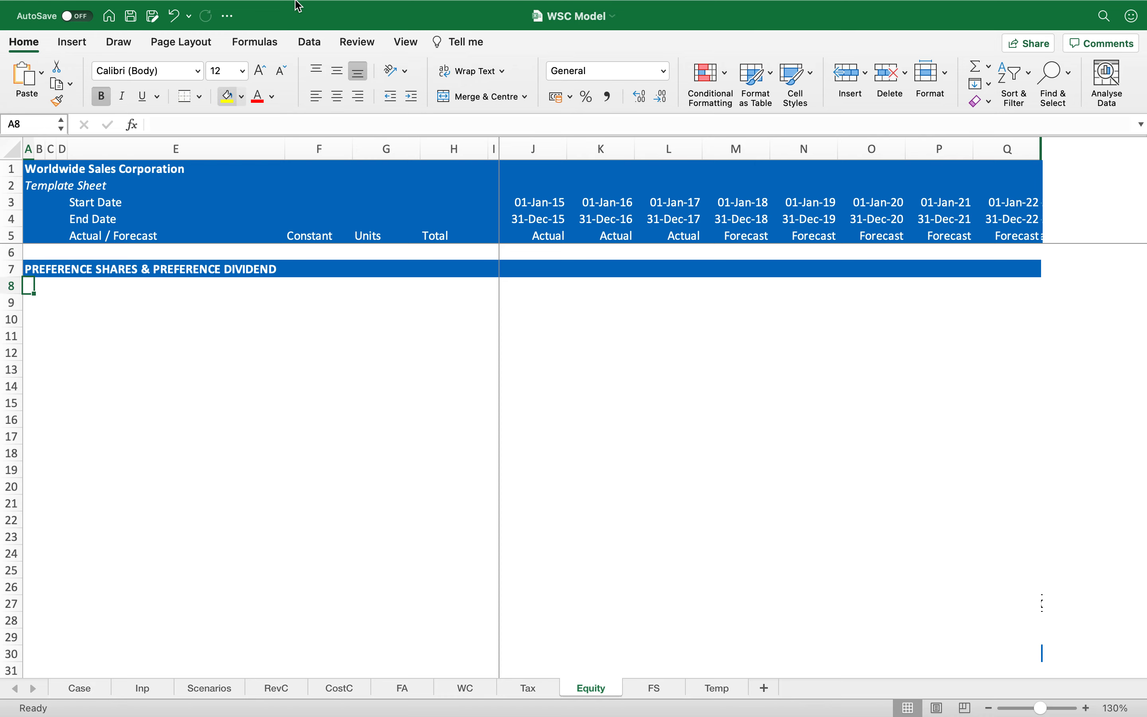
pyautogui.moveTo(383, 4)
pyautogui.press('Right')
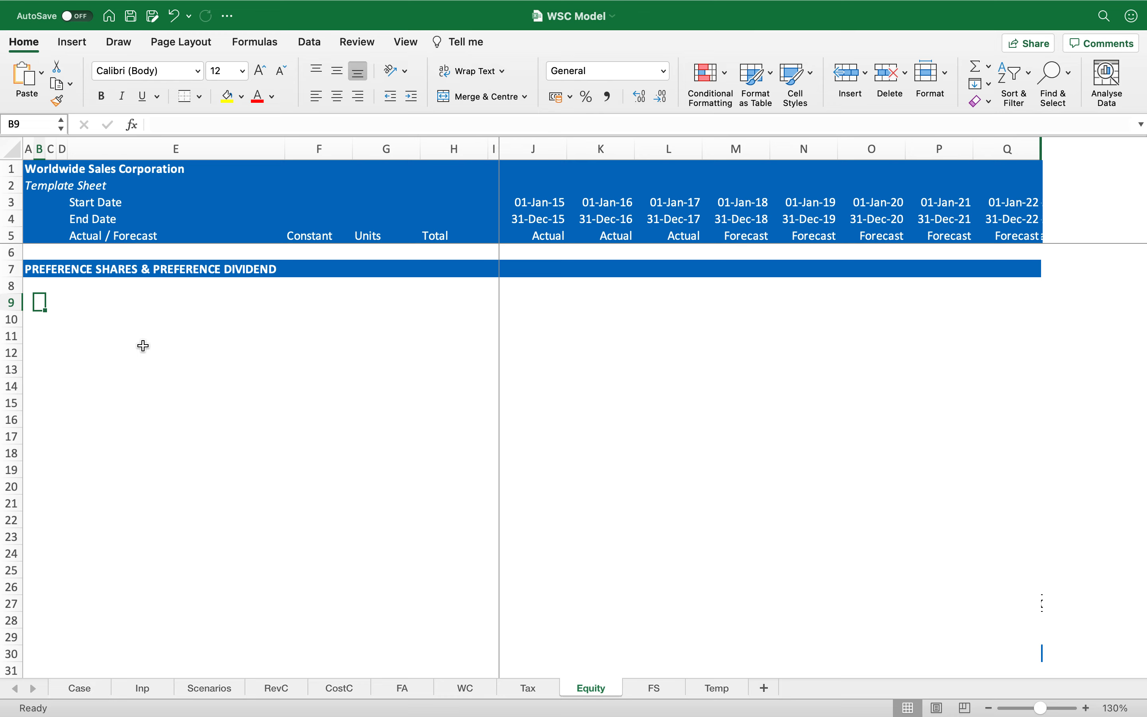
pyautogui.write('Ending')
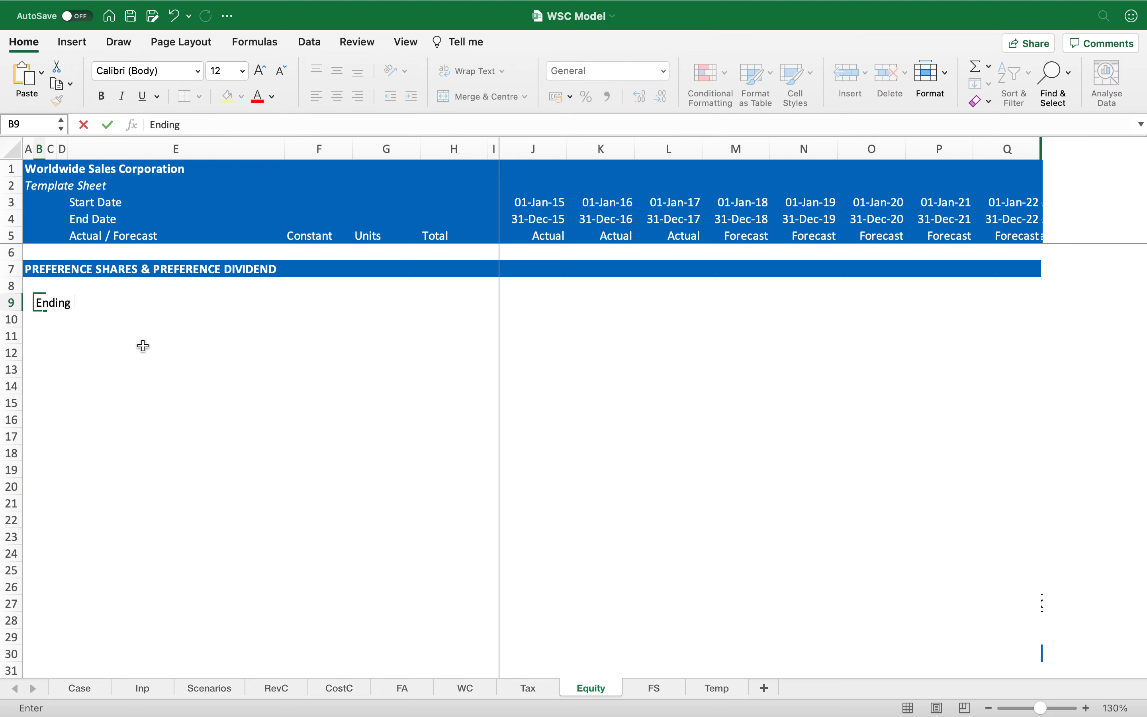
pyautogui.write(' balance of preference shares')
pyautogui.hotkey('ctrl', 'Return')
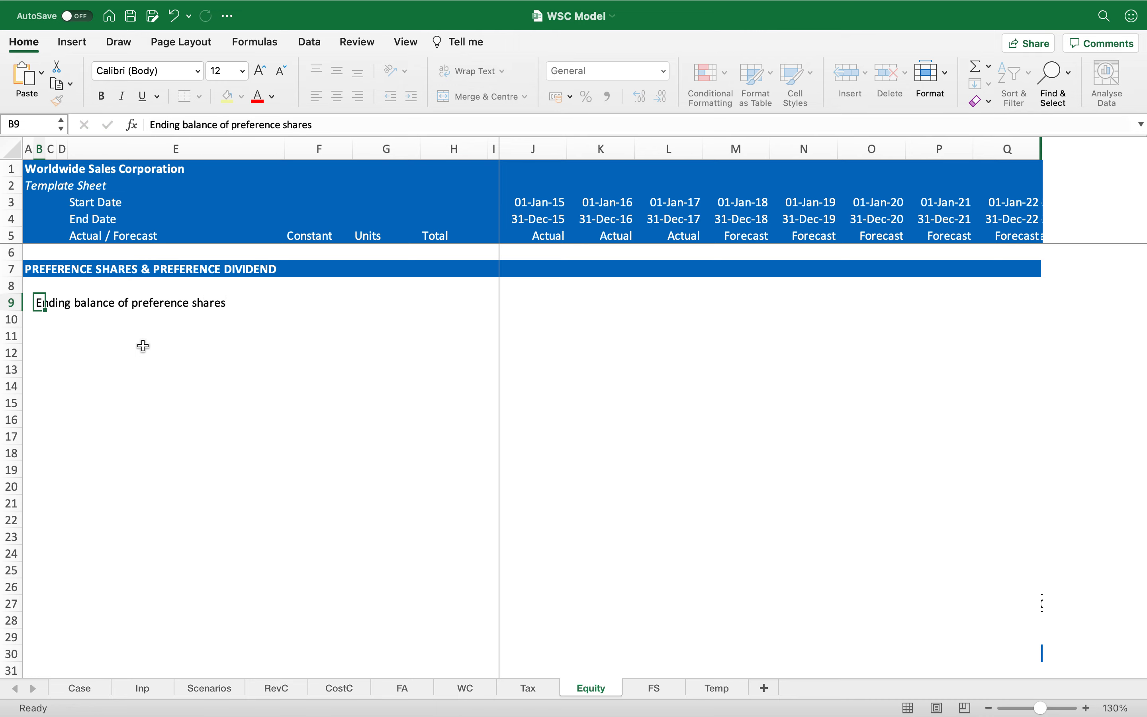
pyautogui.hotkey('ctrl', 'b')
# Add the line item "Beginning balance" in E10 under the subheading.
pyautogui.press('Down')
pyautogui.press('Right')
pyautogui.press('Right')
pyautogui.press('Right')
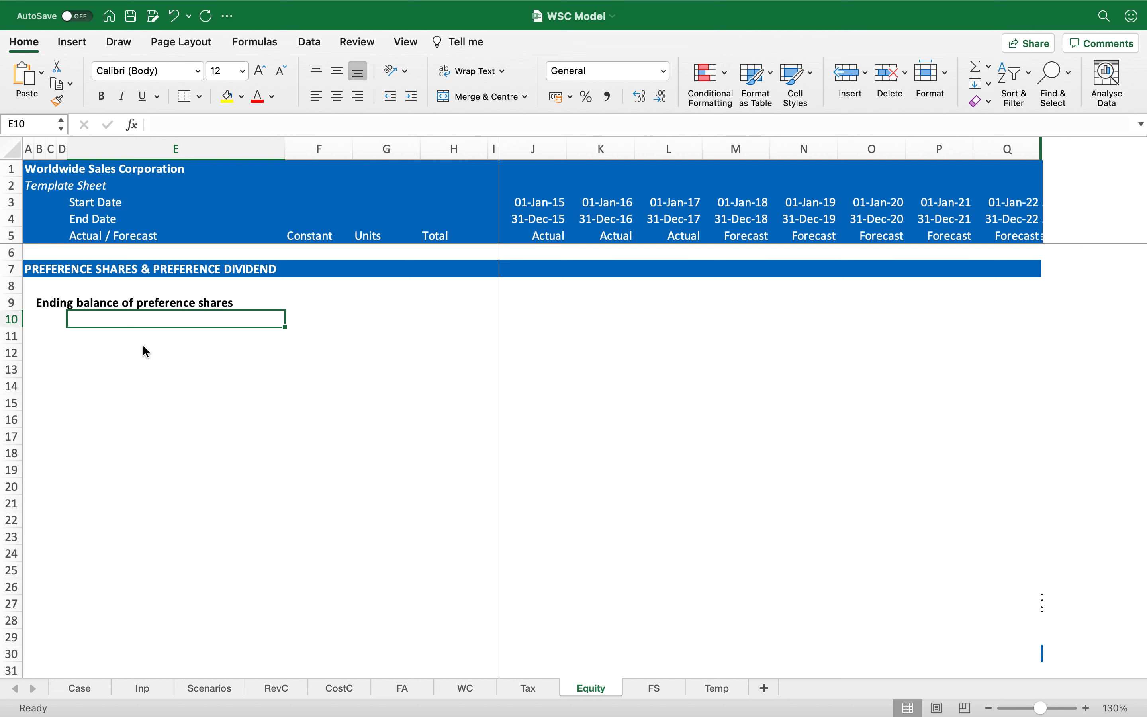
pyautogui.write('Beginning bala')
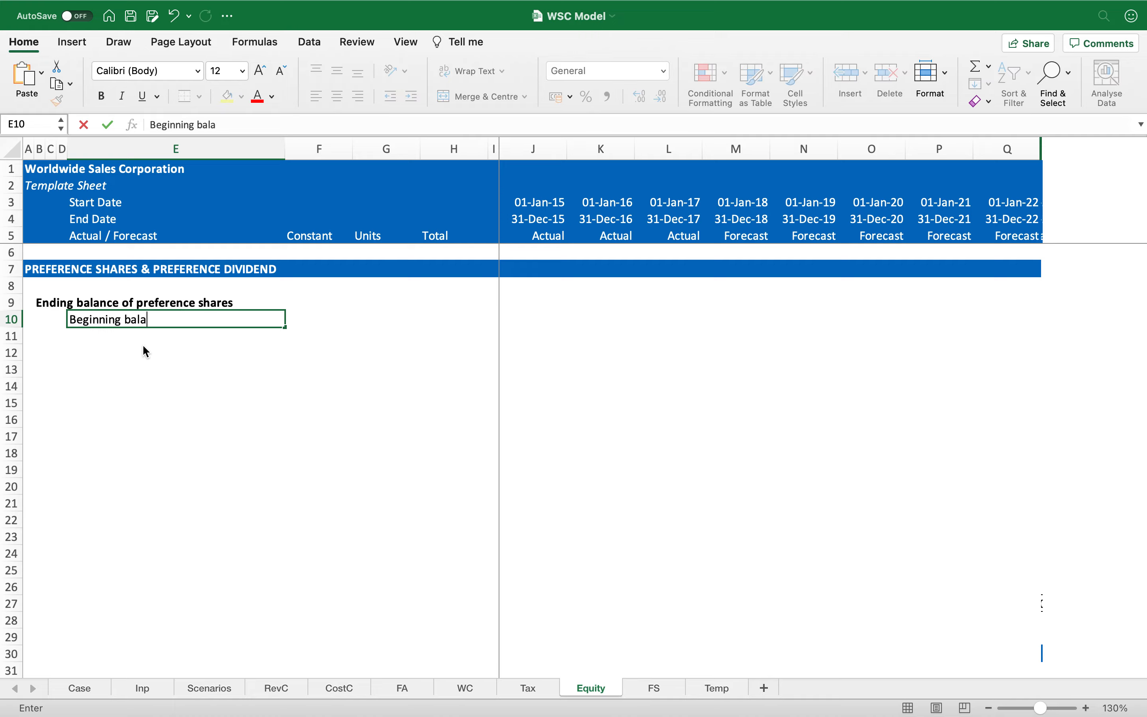
pyautogui.write('nce')
pyautogui.press('Return')
# Enter "add:" in D11 and right-align it.
pyautogui.press('Left')
pyautogui.write('add:')
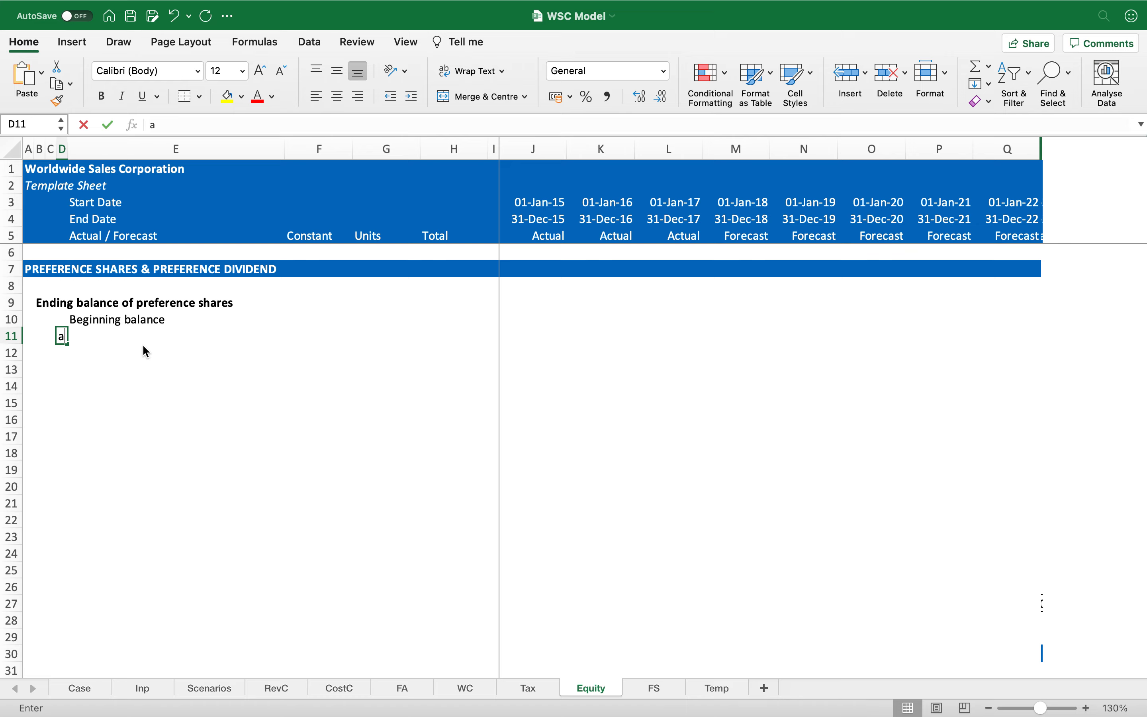
pyautogui.press('Return')
pyautogui.press('Up')
pyautogui.click(358, 95)
# Add the line item "Shares issued during the year" in E11 beside the add: prefix.
pyautogui.press('Right')
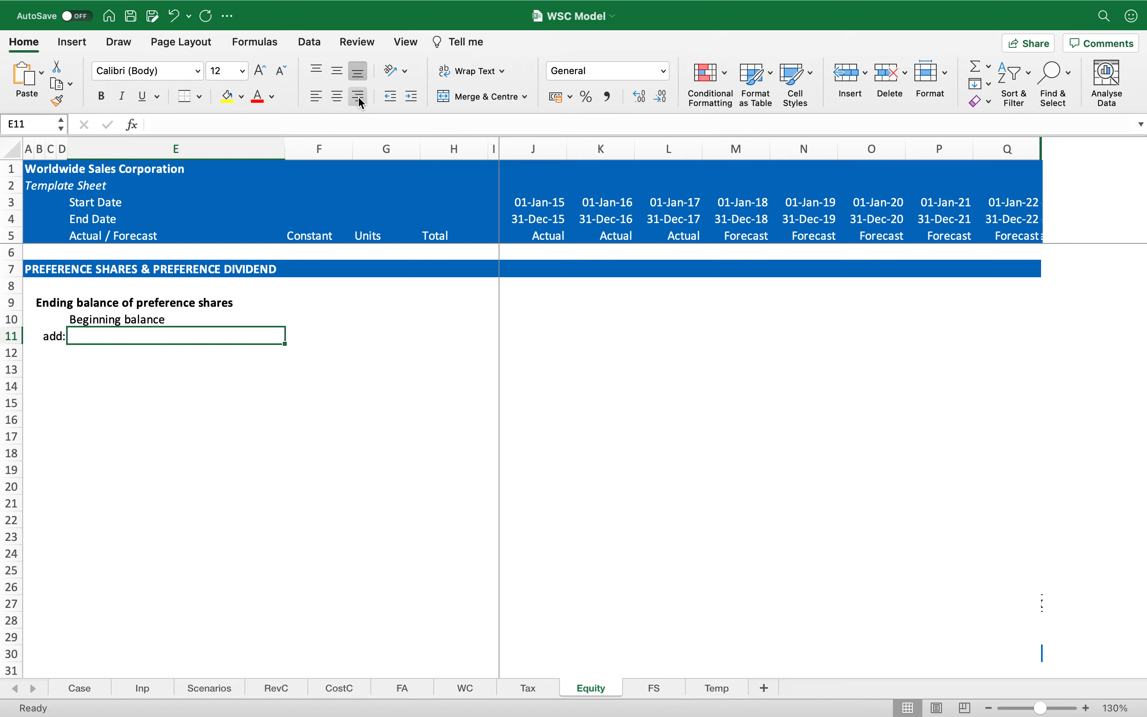
pyautogui.write('Shares issued ')
pyautogui.write('duru')
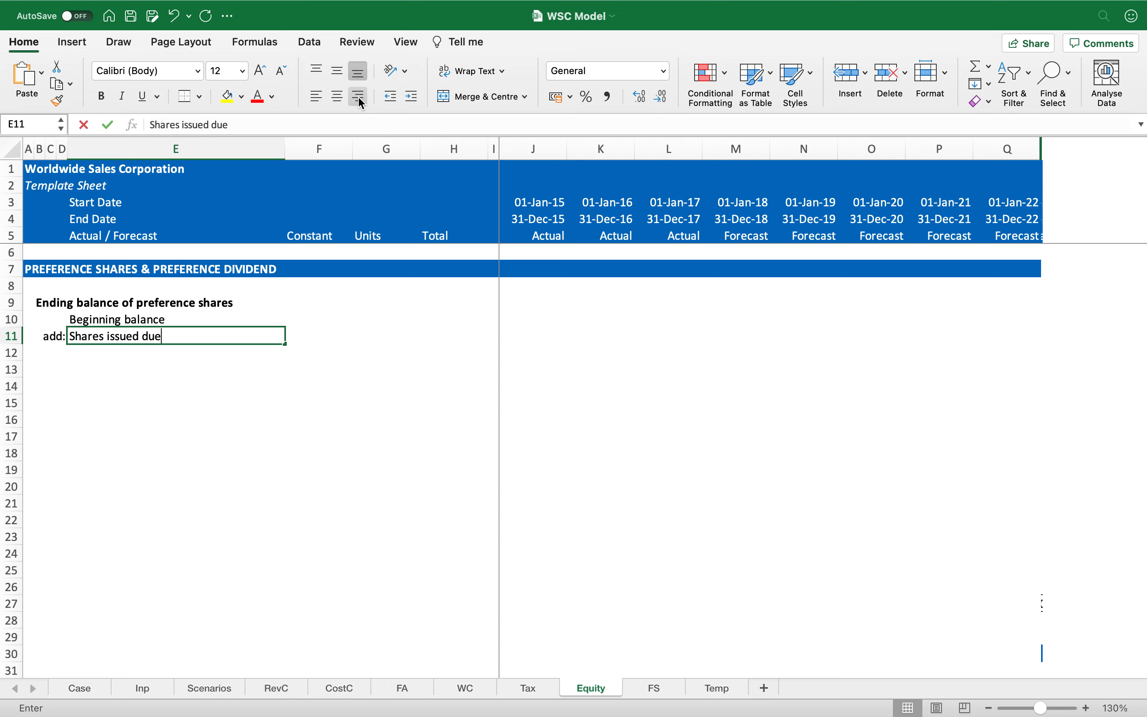
pyautogui.press('BackSpace')
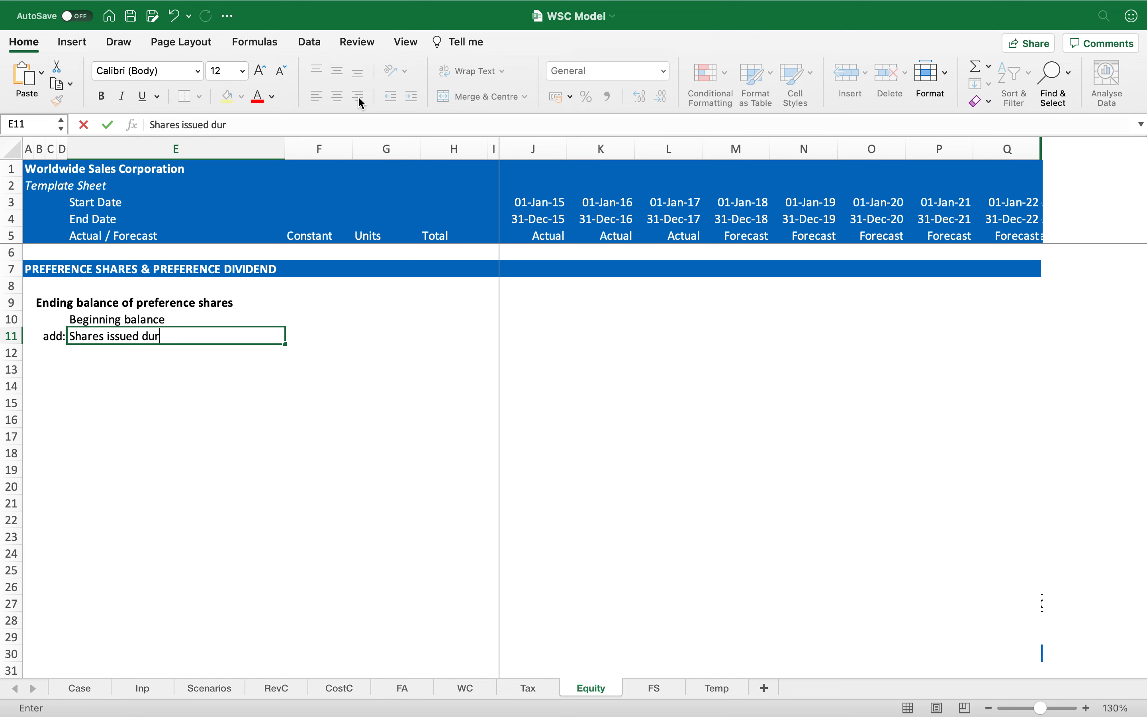
pyautogui.write('ing the yea')
pyautogui.write('r')
pyautogui.press('Return')
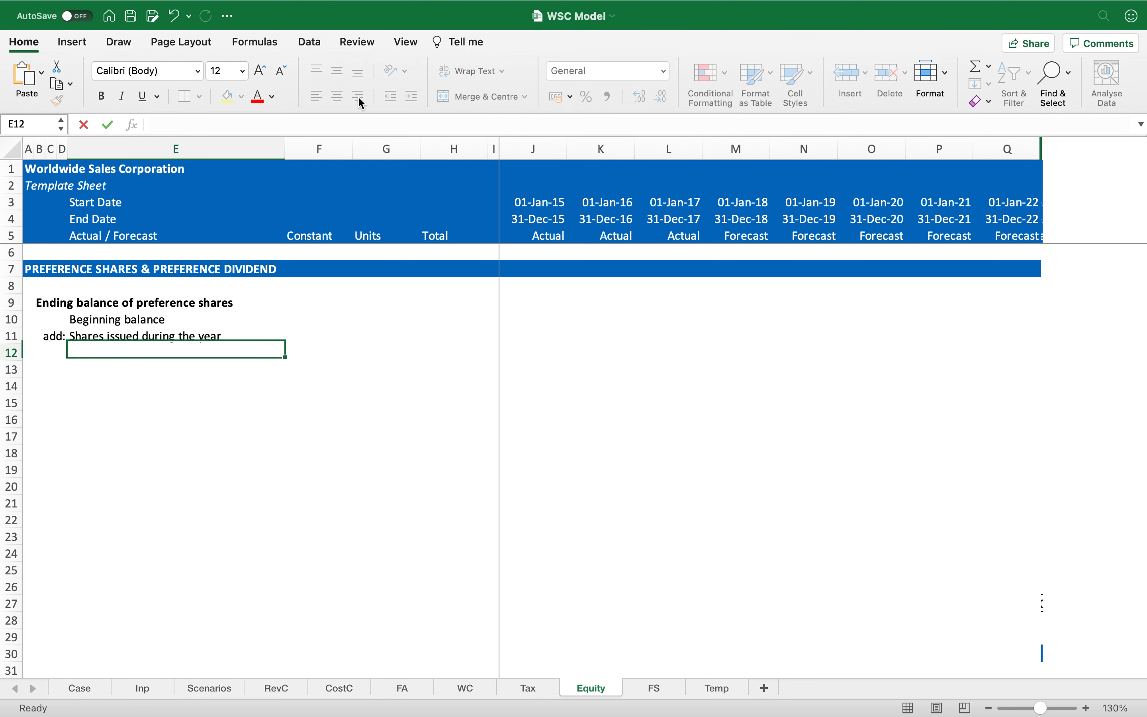
# Add the right-aligned prefix "less:" in D12 and the line item "Preference shares redeemed" in E12.
pyautogui.hotkey('ctrl', 'd')
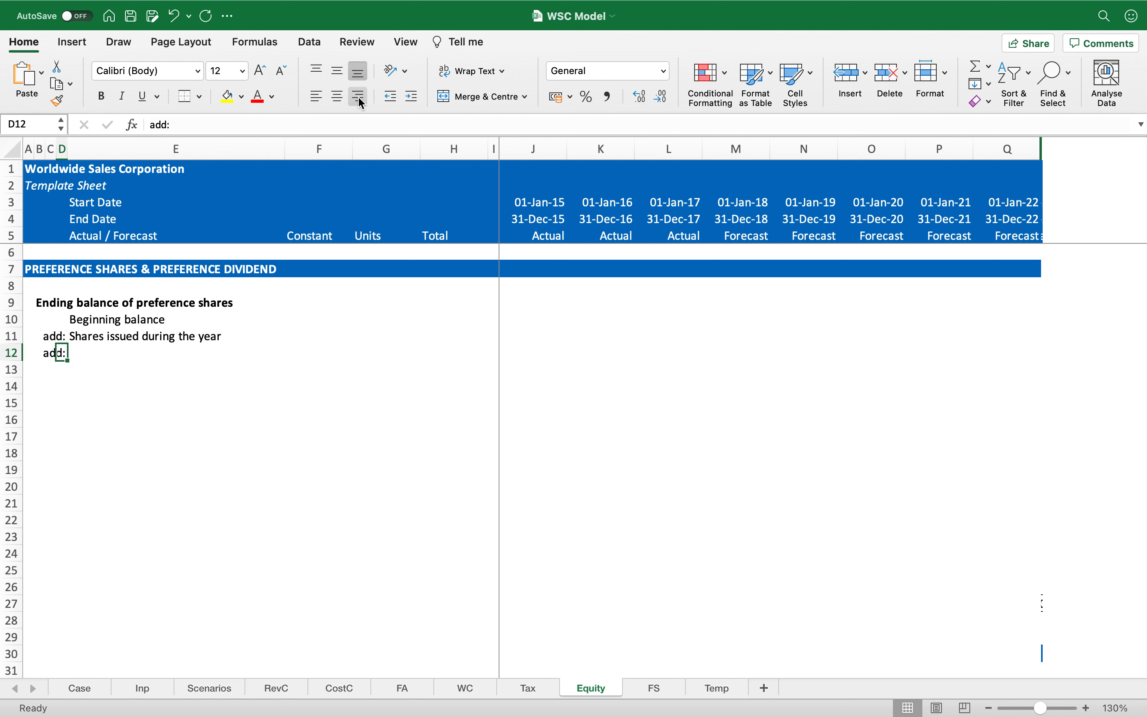
pyautogui.write('less:')
pyautogui.press('Tab')
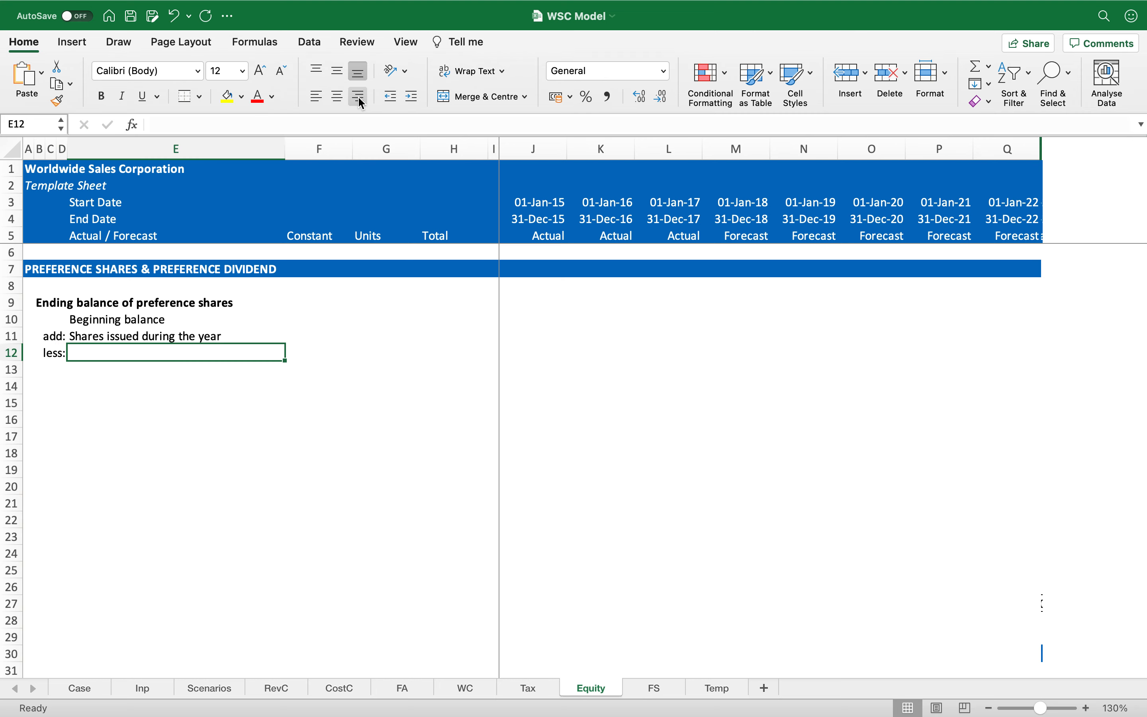
pyautogui.write('Preference shares redeemed')
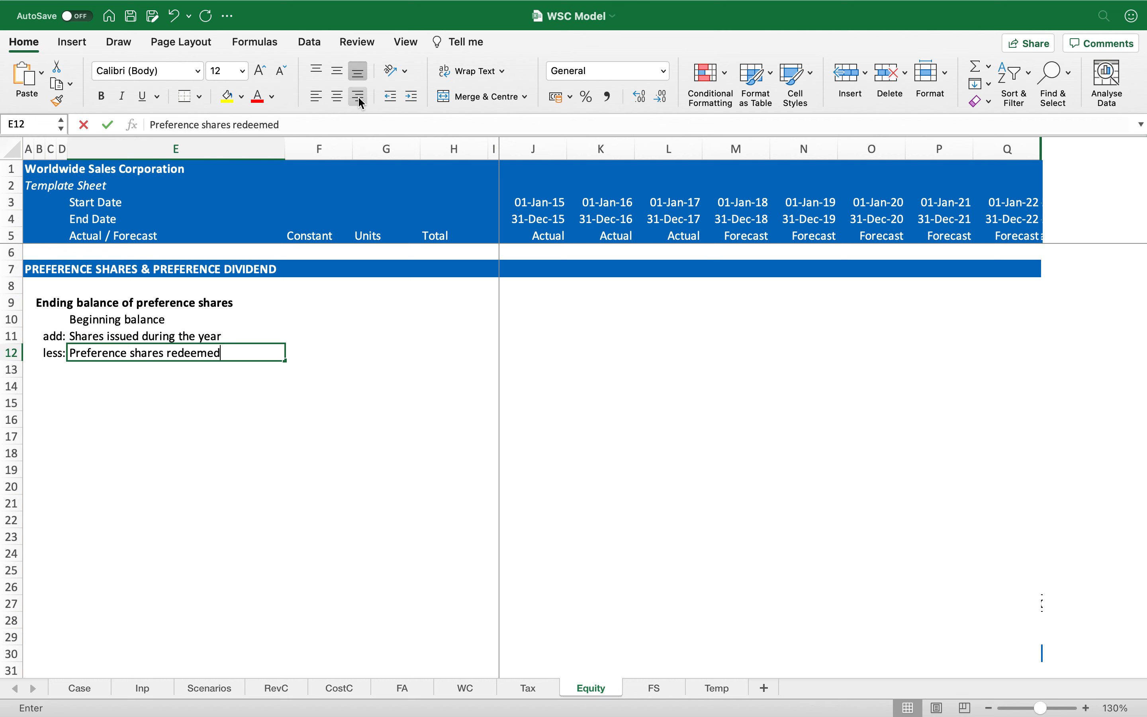
pyautogui.press('Return')
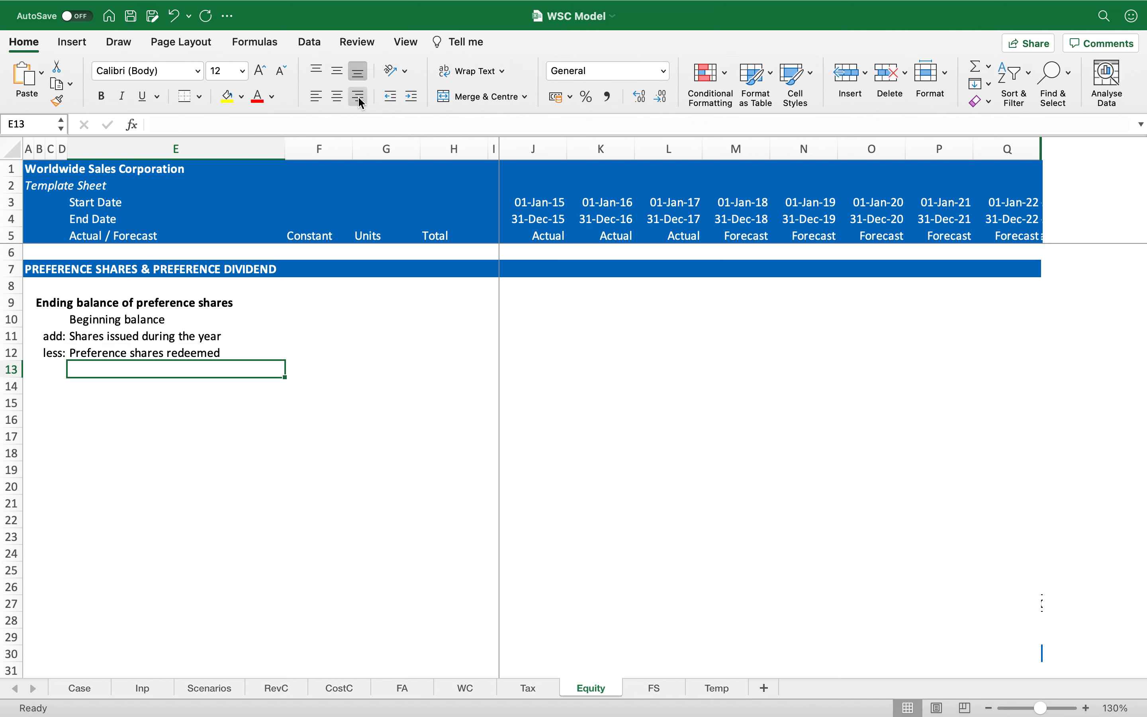
# Format E13:Q13 as a bold total row with top and bottom borders and label it "Ending balance".
pyautogui.hotkey('ctrl', 'shift', 'Right')
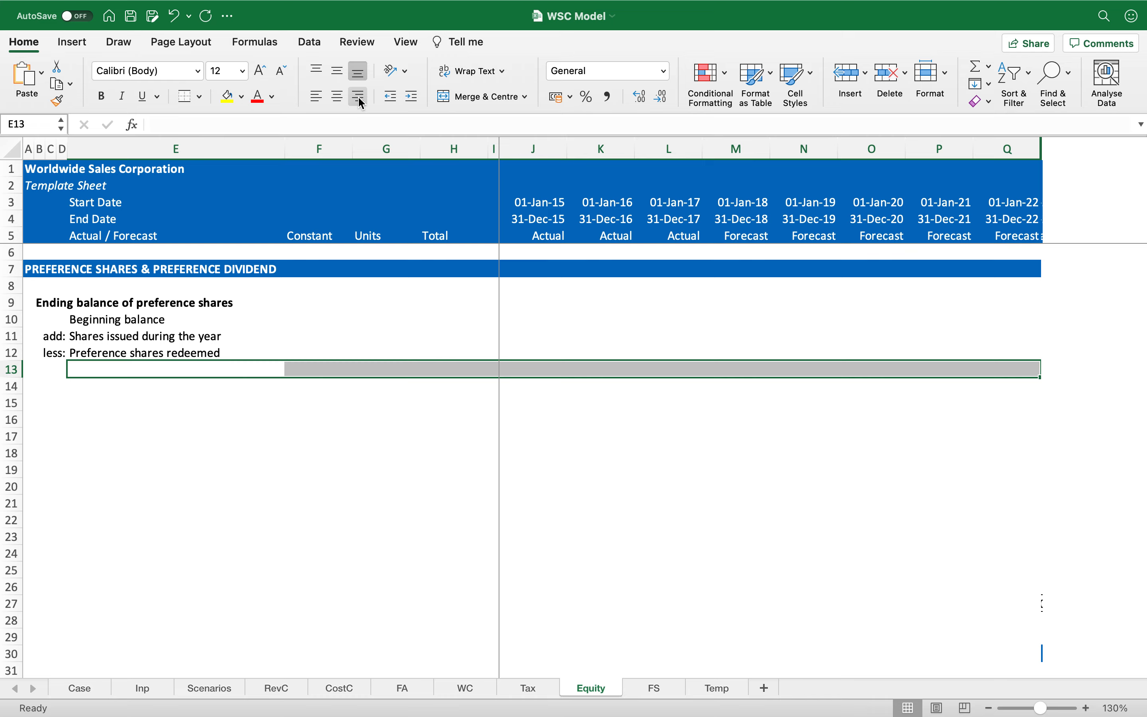
pyautogui.press('super+b')
pyautogui.click(184, 96)
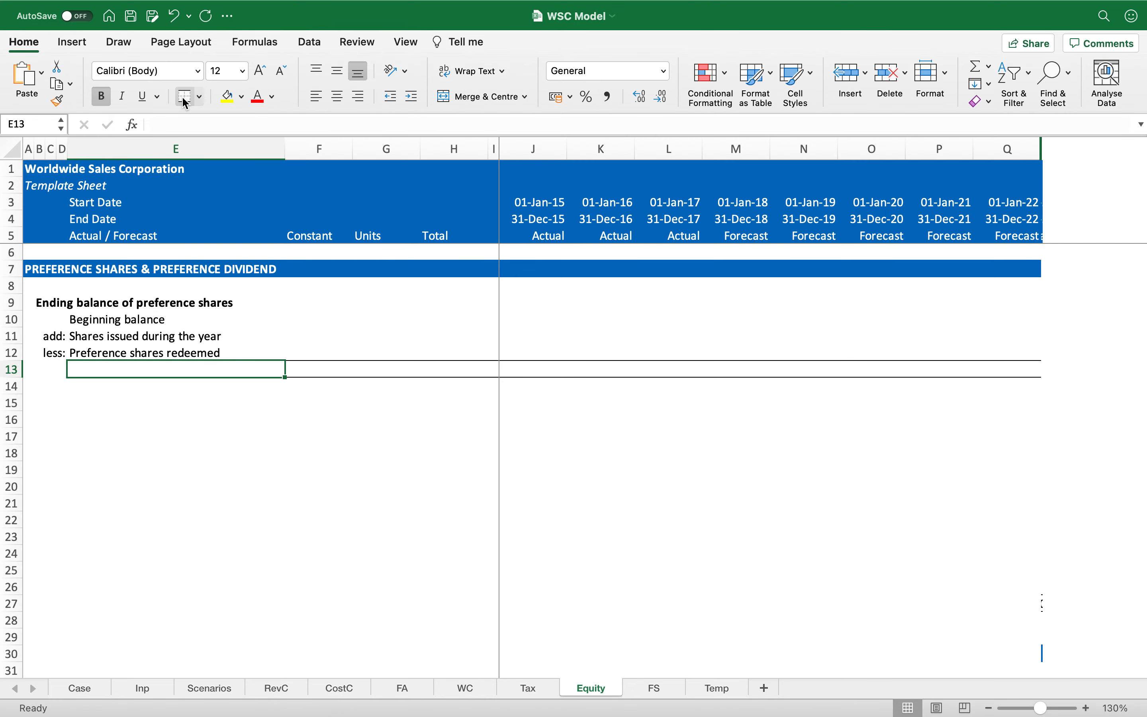
pyautogui.write('Ending balance')
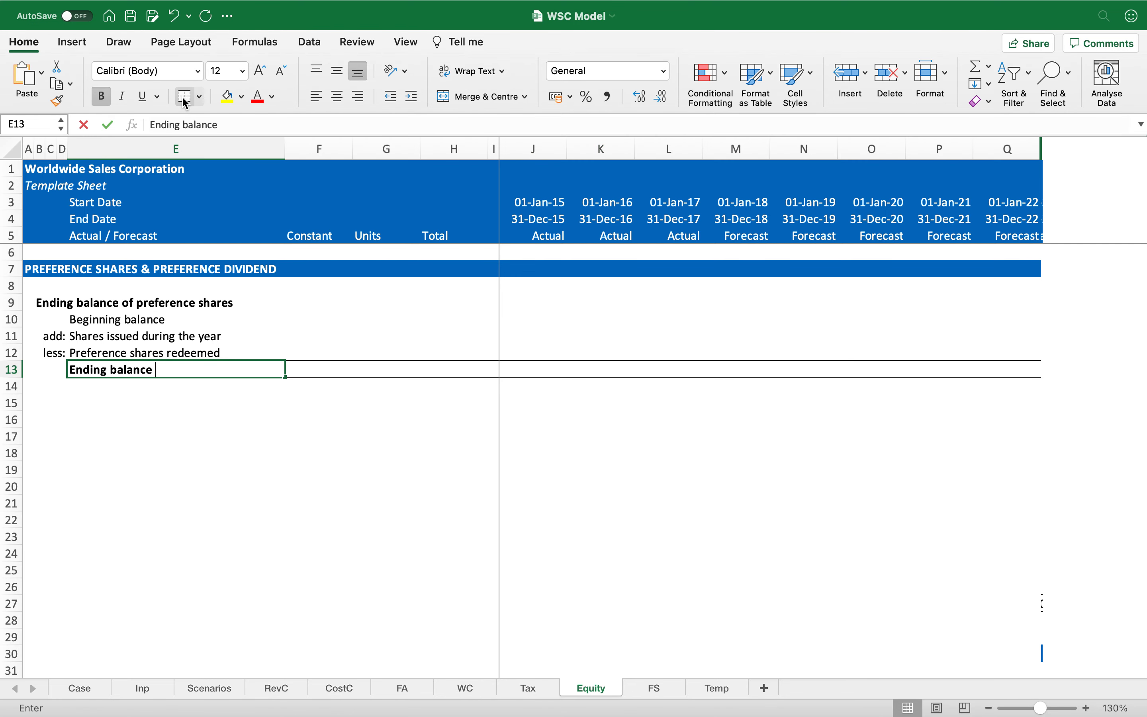
pyautogui.press('Return')
pyautogui.press('Up')
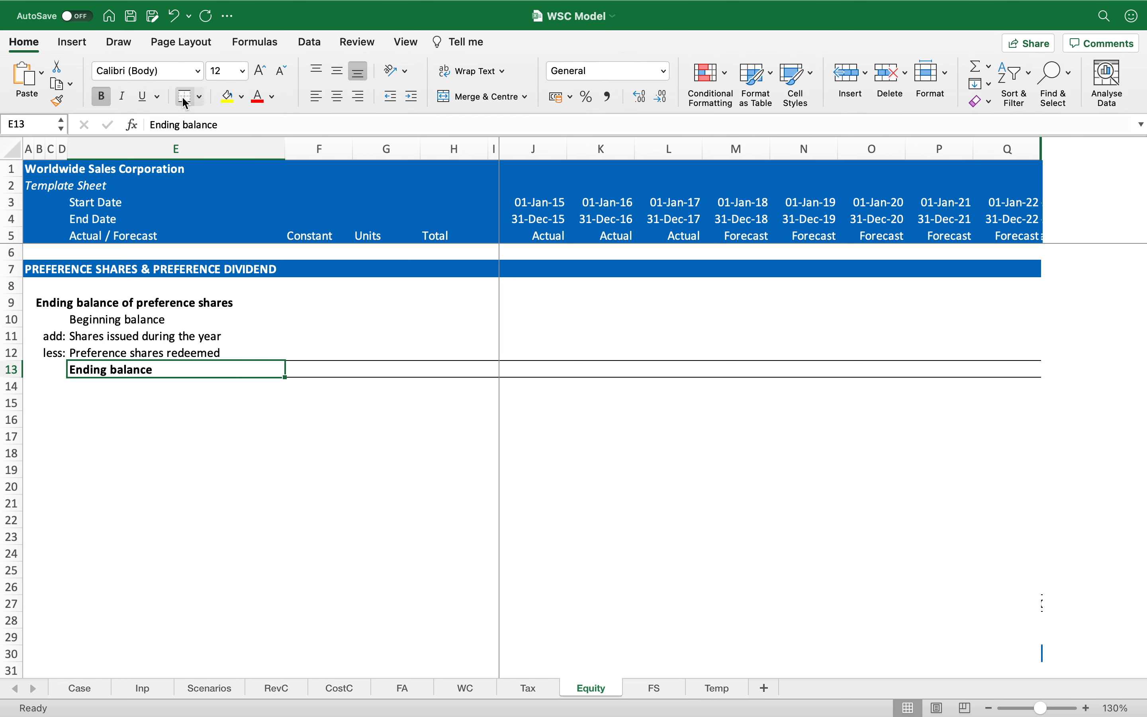
# Fill the units cells G10:G13 with "$ mn".
pyautogui.press('Right')
pyautogui.press('Up')
pyautogui.press('Up')
pyautogui.press('Up')
pyautogui.press('Right')
pyautogui.press('Right')
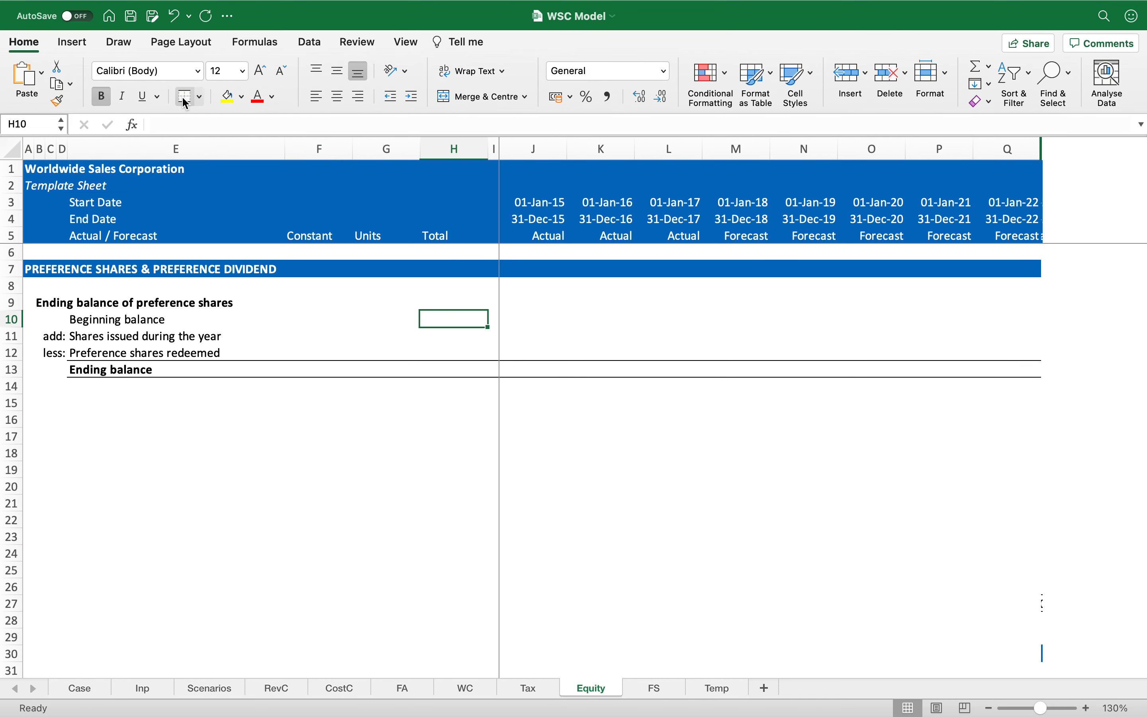
pyautogui.press('Left')
pyautogui.hotkey('shift', 'Down')
pyautogui.hotkey('shift', 'Down')
pyautogui.hotkey('shift', 'Down')
pyautogui.write('$ mn')
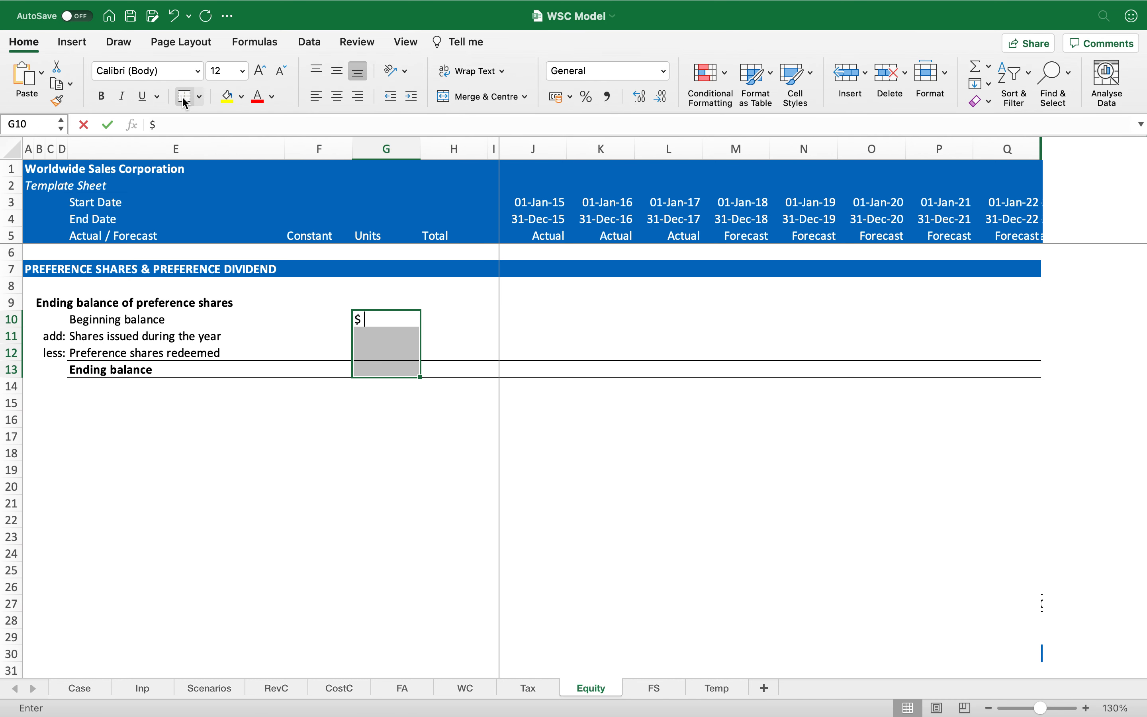
pyautogui.hotkey('ctrl', 'Return')
# Link the 2017 ending balance in L13 to Preferred Shares on the balance sheet with =FS!L92.
pyautogui.press('Up')
pyautogui.press('Down')
pyautogui.press('Right')
pyautogui.press('Right')
pyautogui.press('Right')
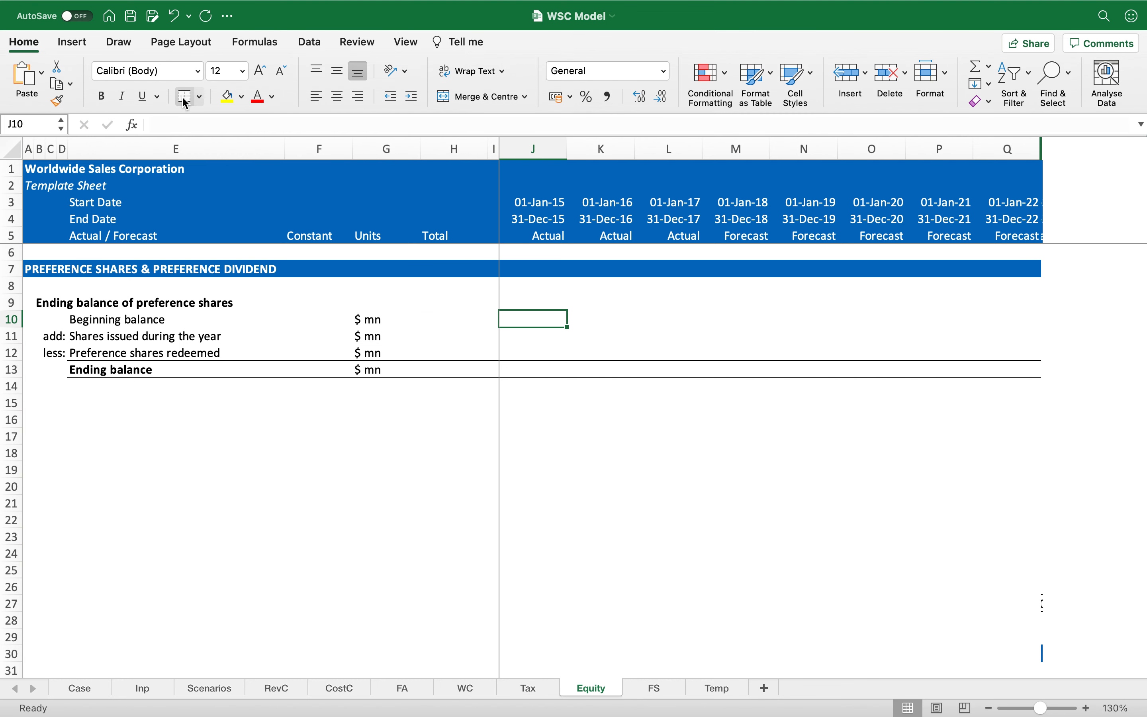
pyautogui.press('Down')
pyautogui.press('Down')
pyautogui.press('Down')
pyautogui.press('Right')
pyautogui.press('Right')
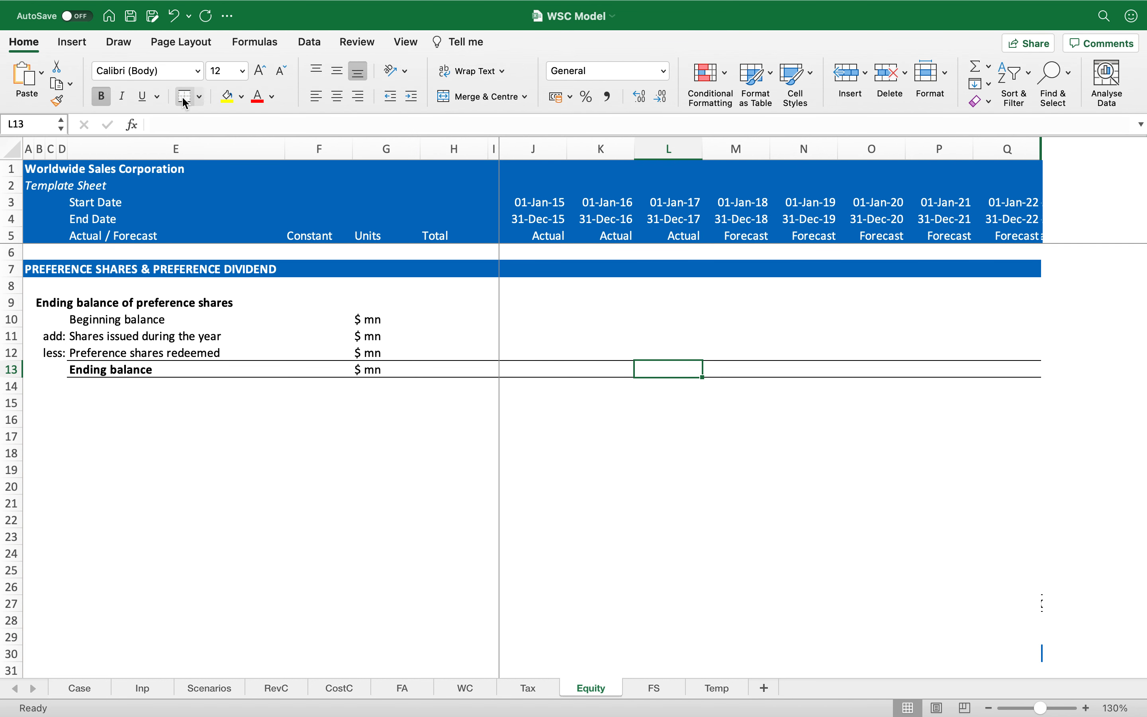
pyautogui.write('=')
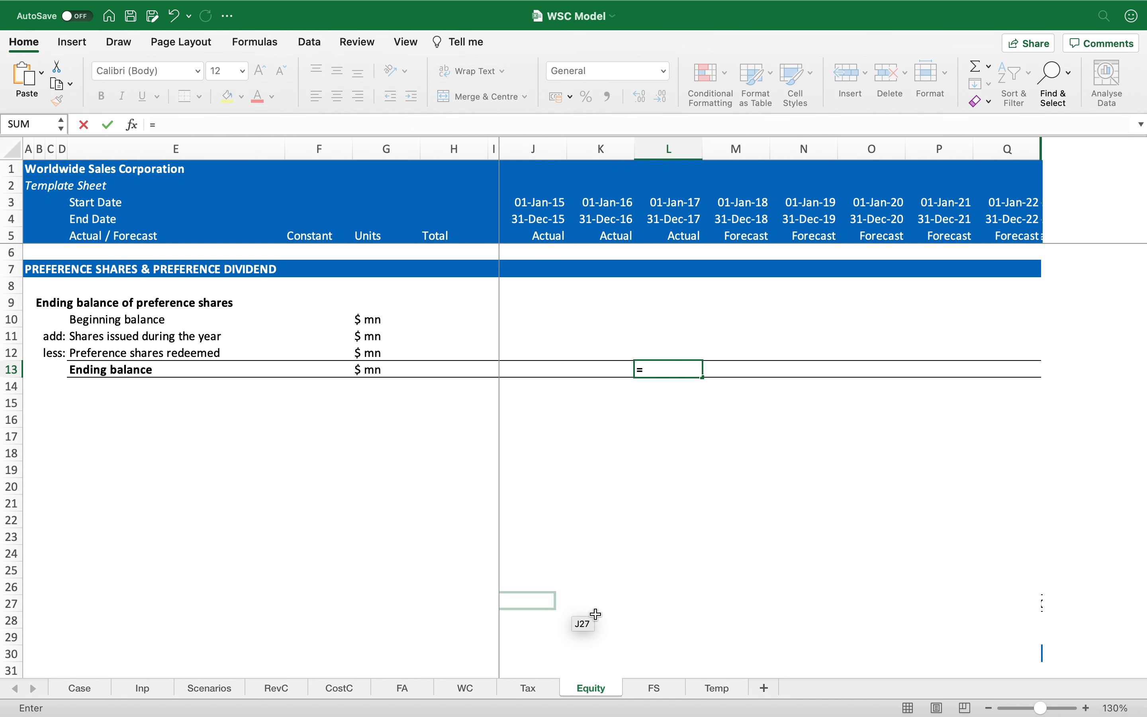
pyautogui.click(652, 689)
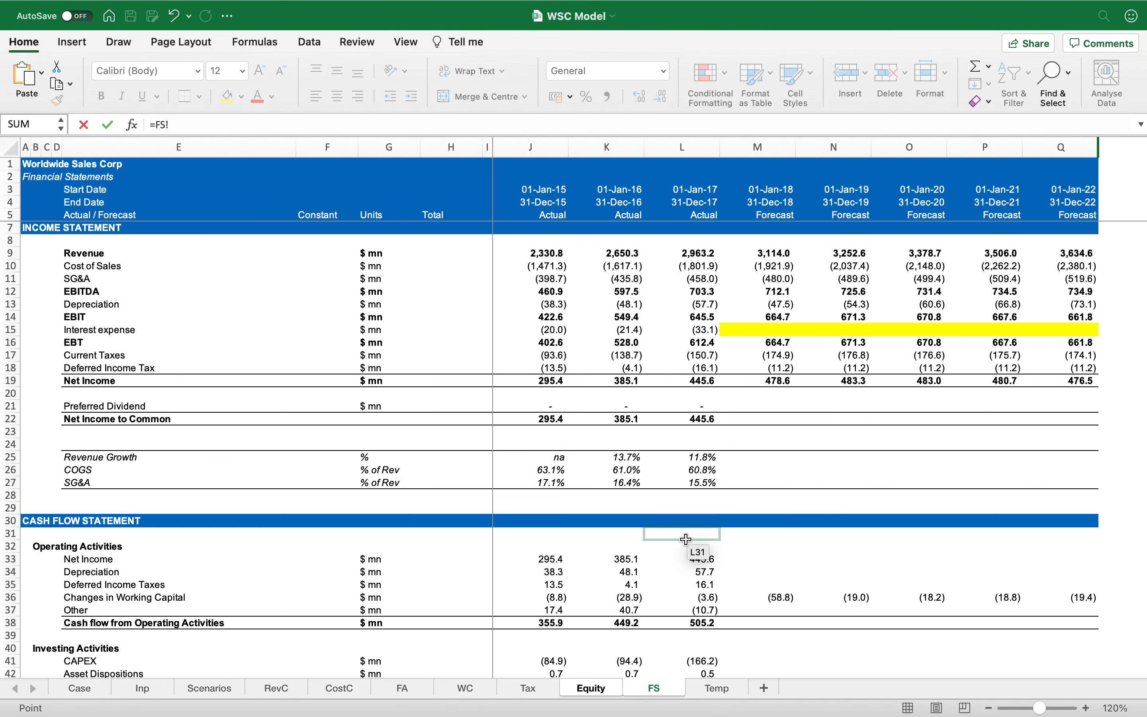
pyautogui.scroll(-9, 701, 460)
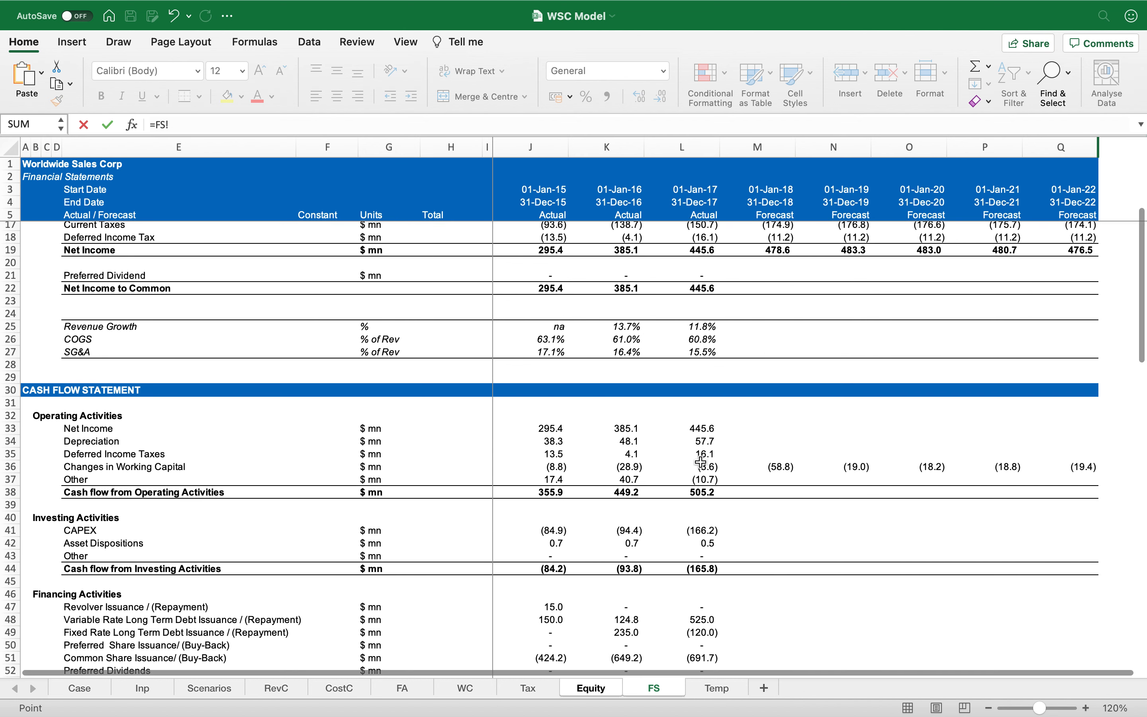
pyautogui.scroll(-9, 702, 460)
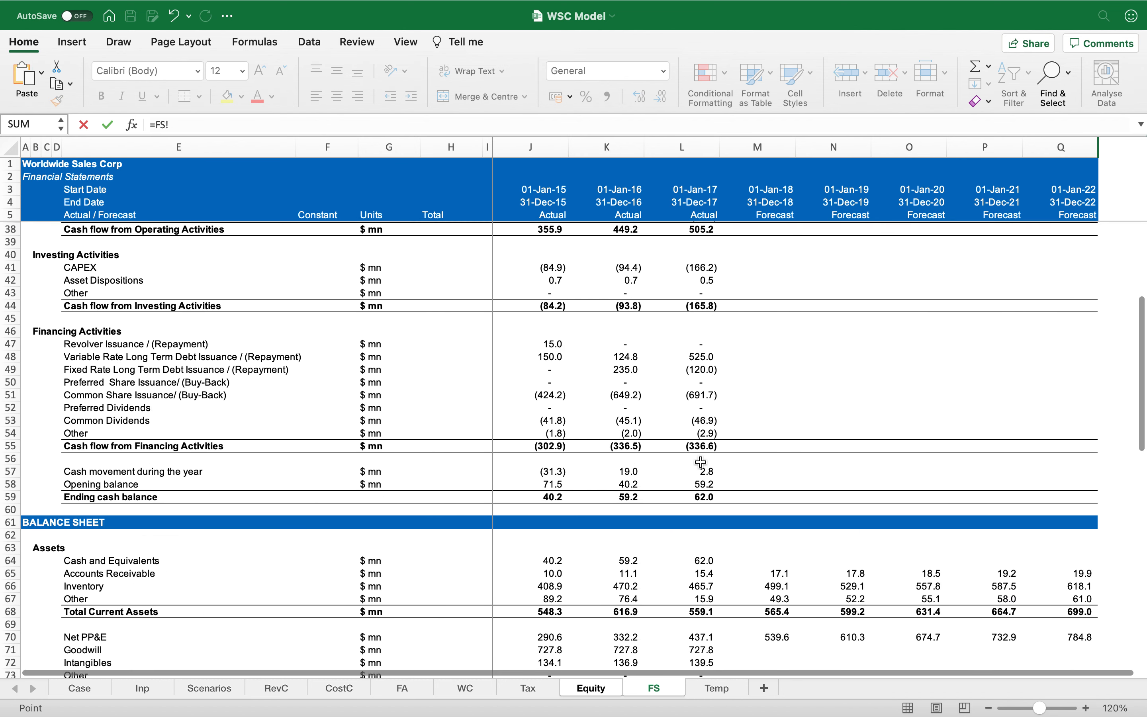
pyautogui.scroll(-3, 702, 461)
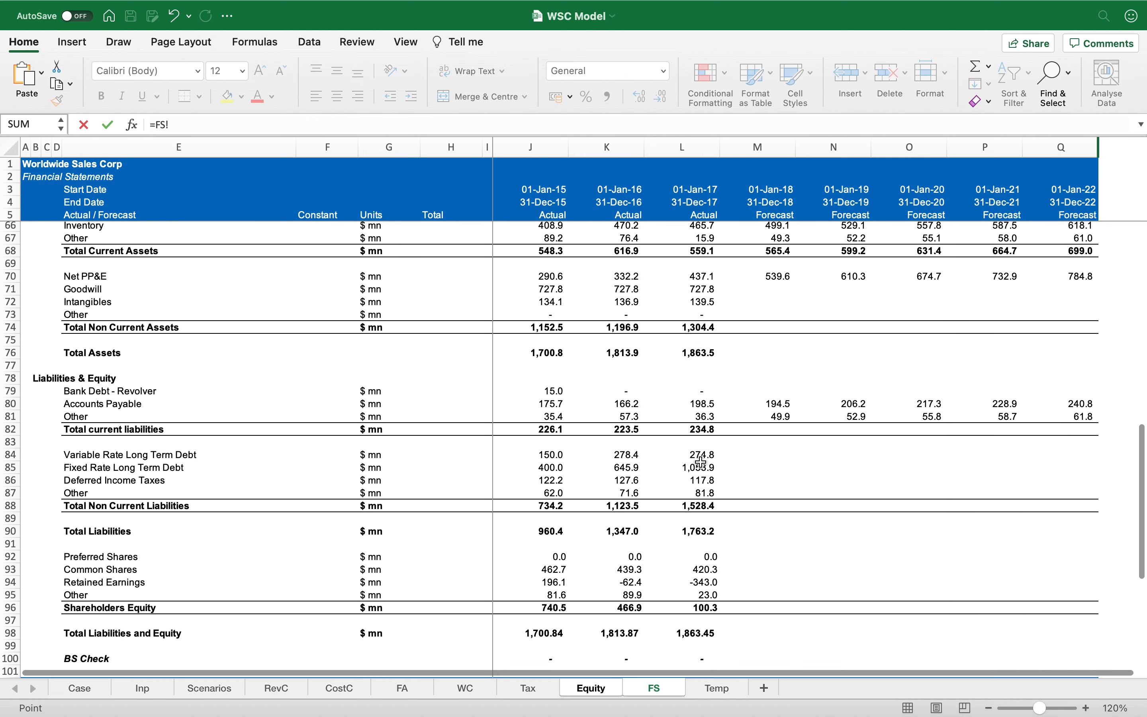
pyautogui.click(709, 526)
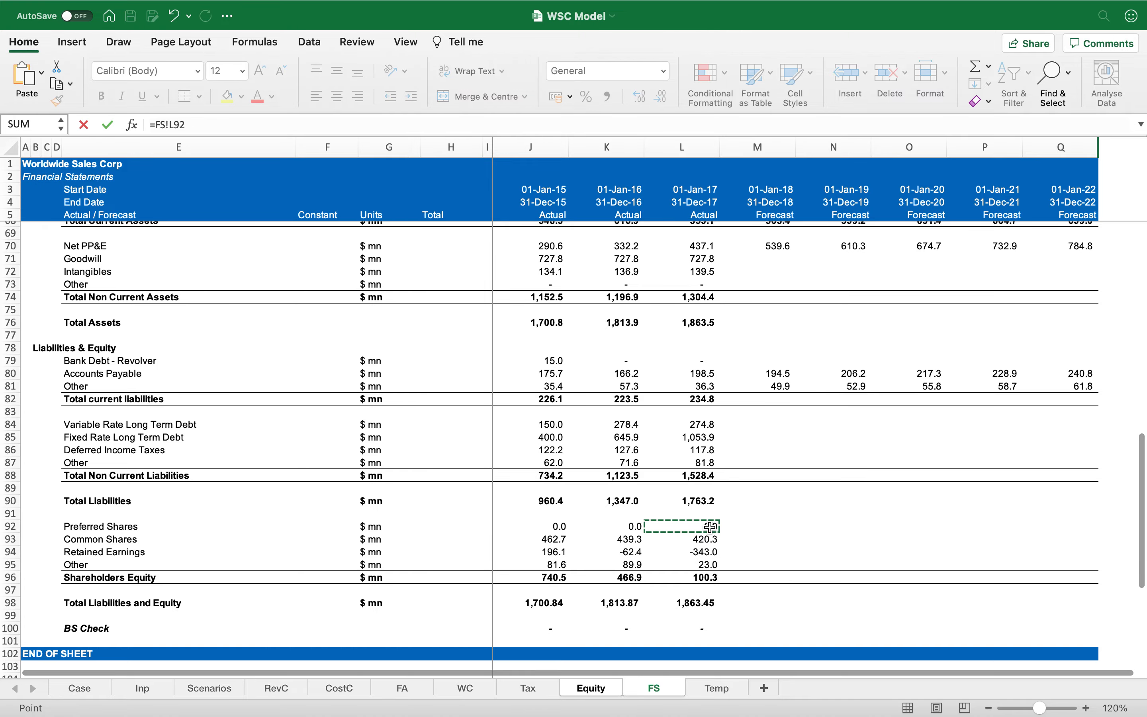
pyautogui.press('Return')
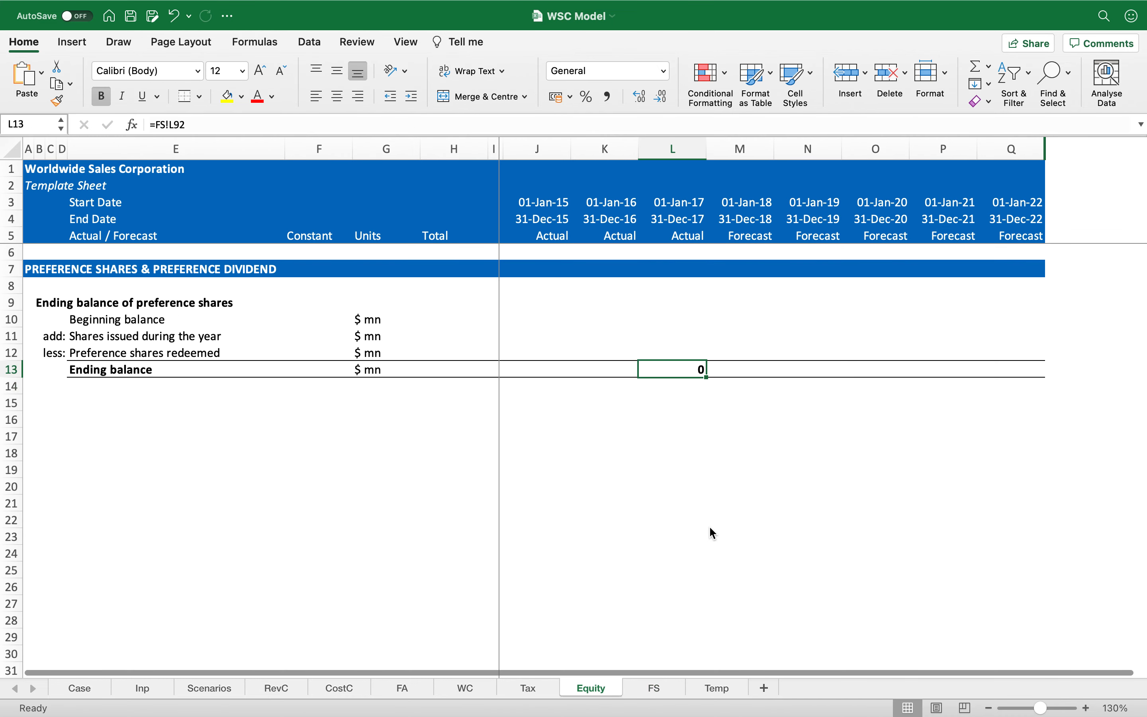
# Link the 2018 beginning balance in M10 to the prior year's ending balance with =L13.
pyautogui.press('Up')
pyautogui.press('Up')
pyautogui.press('Right')
pyautogui.press('Up')
pyautogui.write('=')
pyautogui.press('Down')
pyautogui.press('Down')
pyautogui.press('Down')
pyautogui.press('Left')
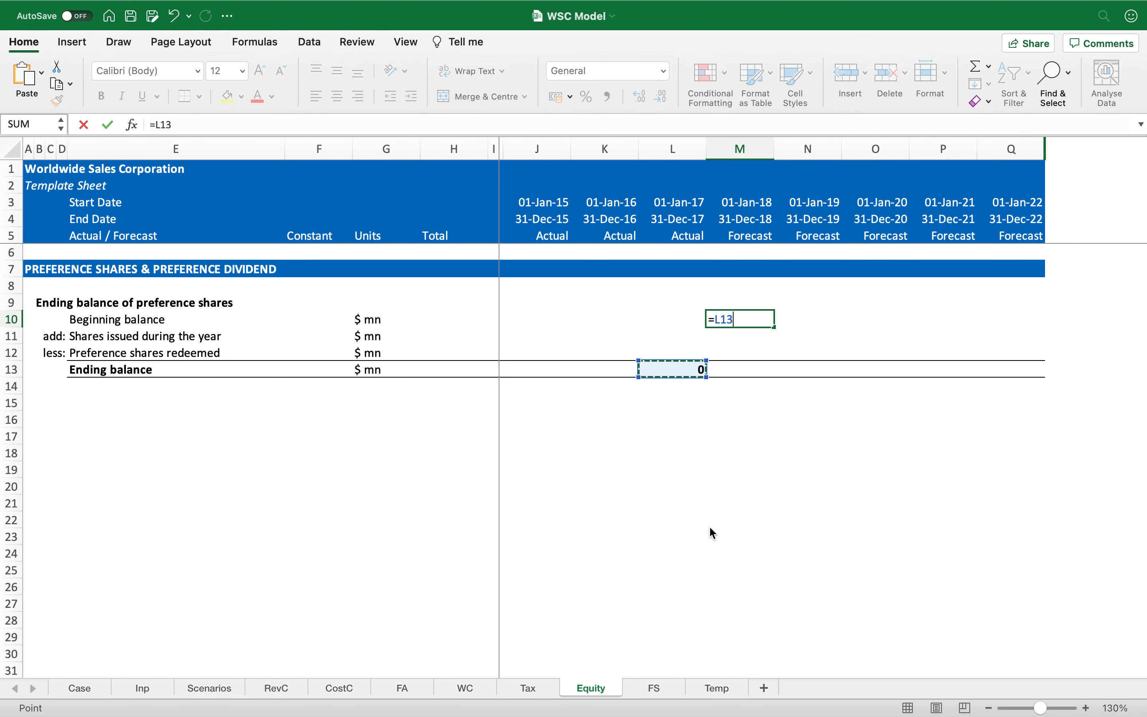
pyautogui.press('Return')
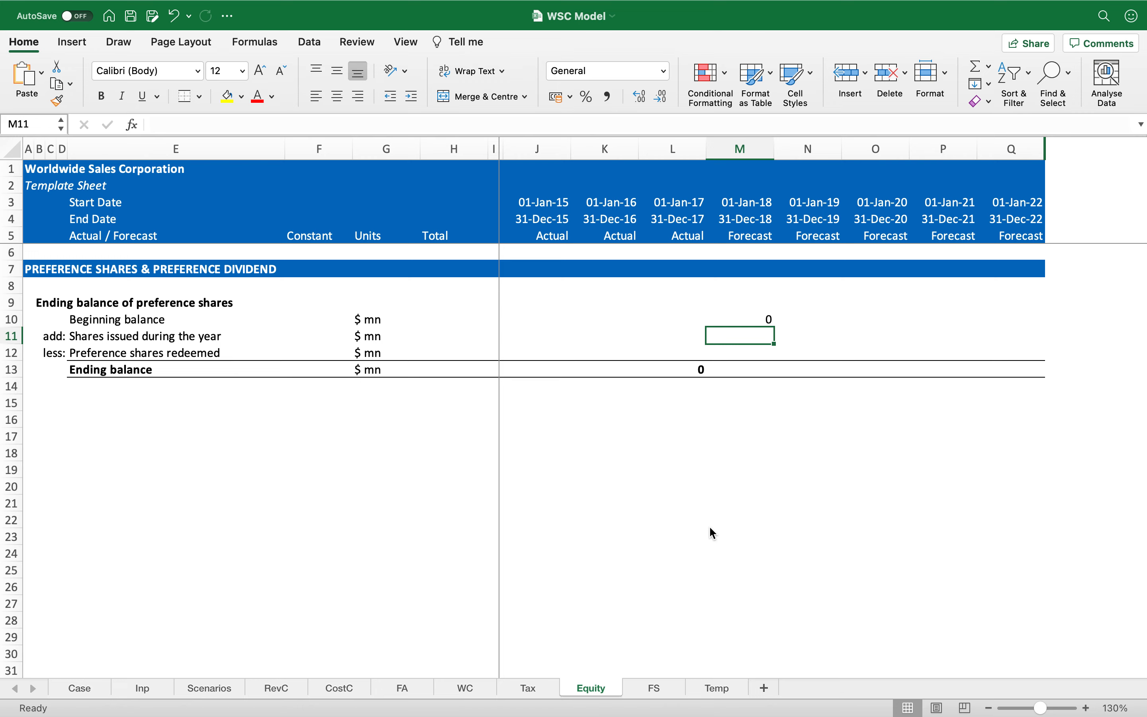
# Link the 2018 shares issued in M11 to the issue of preference shares assumption with =Inp!M51.
pyautogui.write('=')
pyautogui.click(162, 689)
pyautogui.click(775, 519)
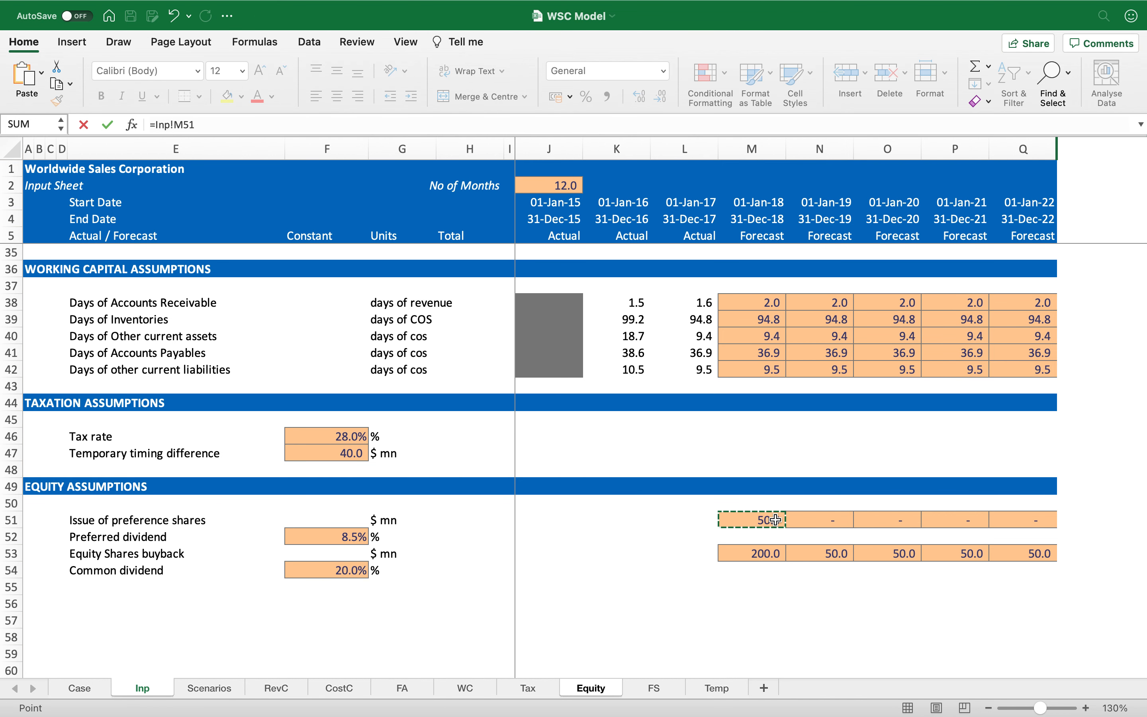
pyautogui.press('Return')
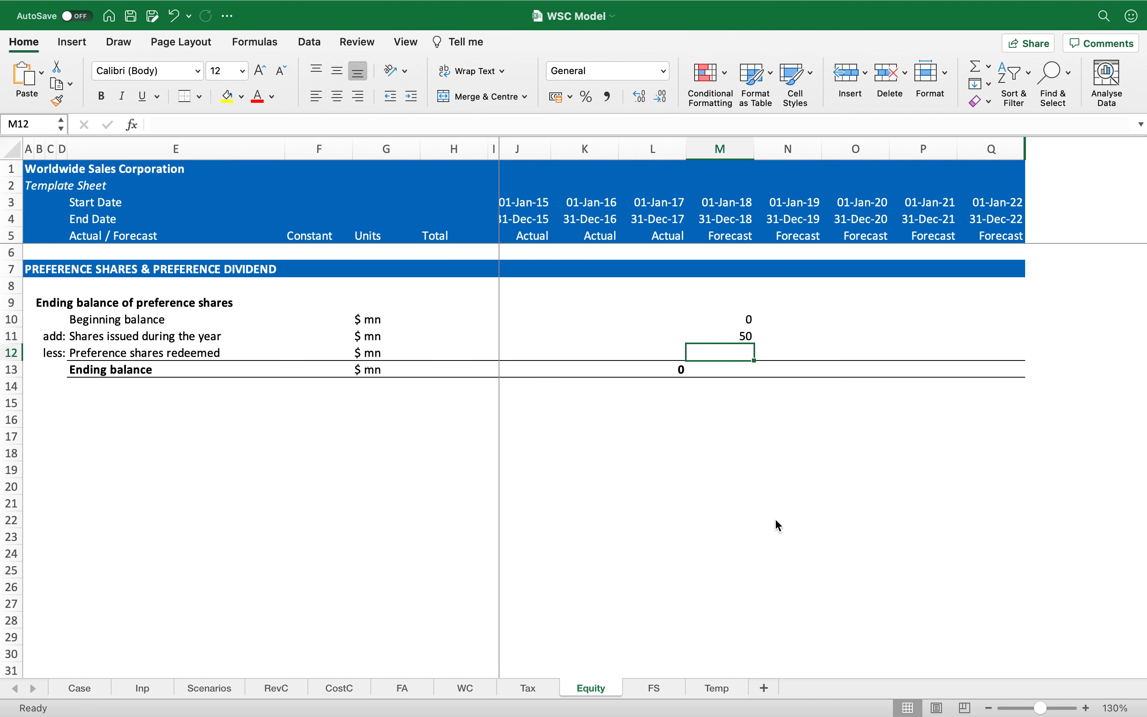
# Enter 0 for shares redeemed in M12 and calculate the 2018 ending balance in M13 as M10+M11-M12.
pyautogui.write('0')
pyautogui.press('Return')
pyautogui.write('=')
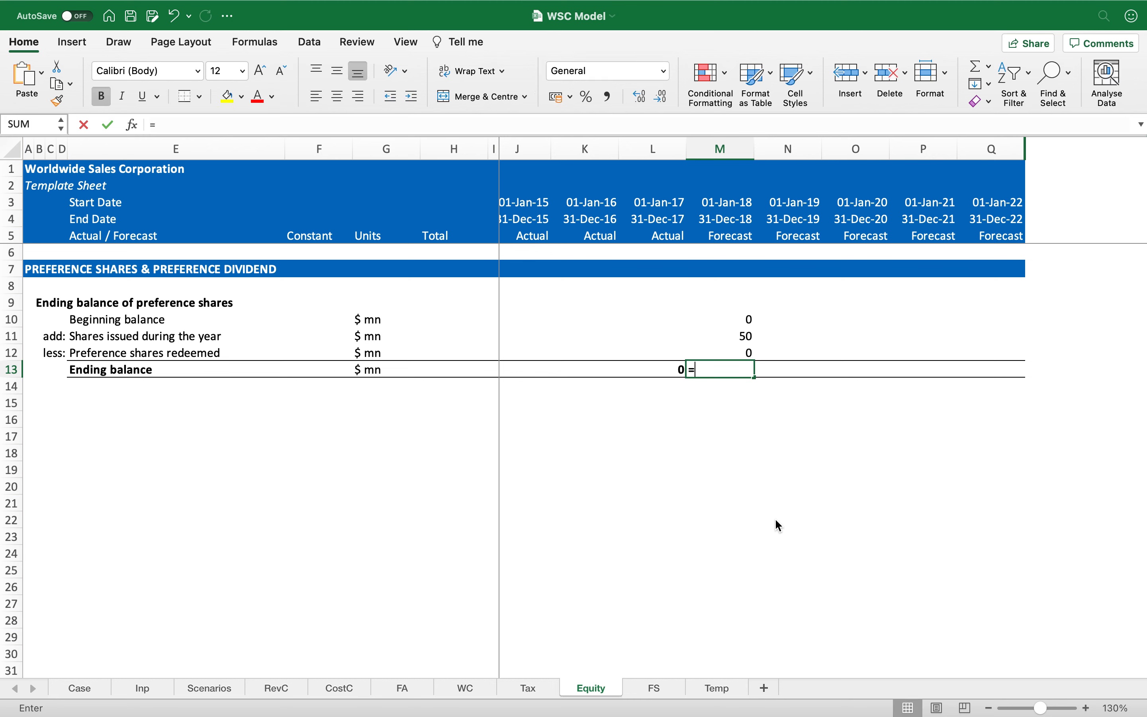
pyautogui.press('Up')
pyautogui.press('Up')
pyautogui.press('Up')
pyautogui.write('+')
pyautogui.press('Up')
pyautogui.press('Up')
pyautogui.write('-')
pyautogui.press('Up')
pyautogui.press('Return')
# Copy the 2018 preference share calculations in M10:M13 across the remaining forecast years through column Q.
pyautogui.press('Up')
pyautogui.press('Up')
pyautogui.press('Up')
pyautogui.press('Up')
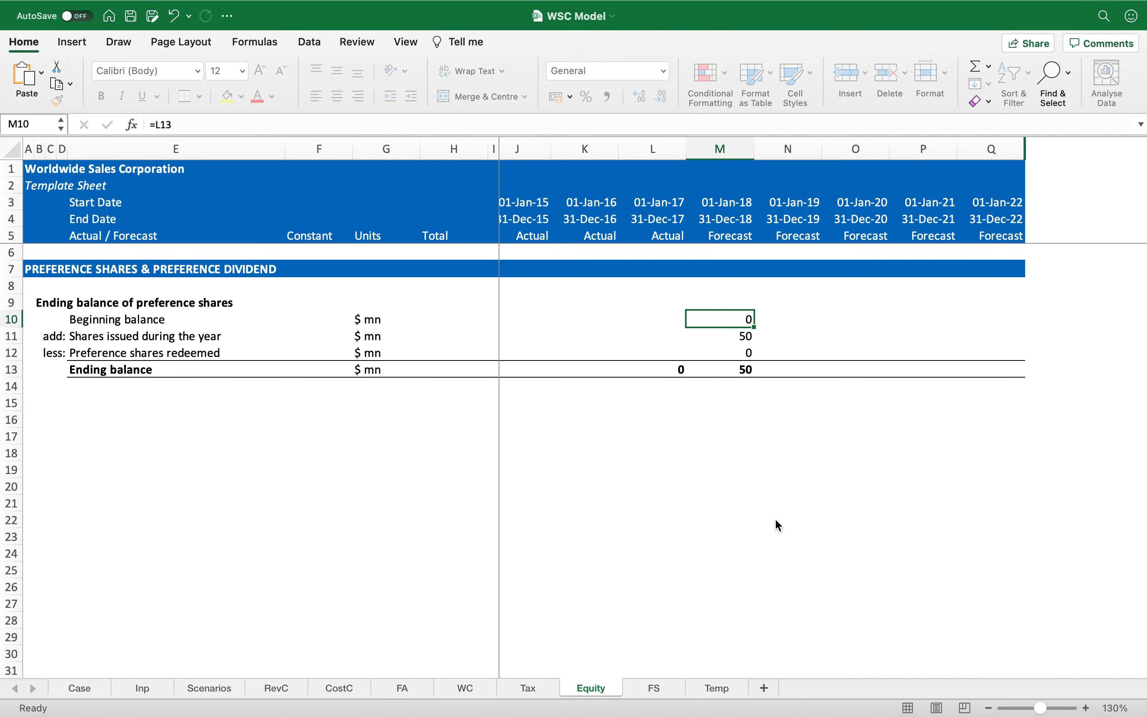
pyautogui.hotkey('shift', 'Down')
pyautogui.hotkey('shift', 'Down')
pyautogui.hotkey('shift', 'Down')
pyautogui.press('super+c')
pyautogui.hotkey('shift', 'Right')
pyautogui.hotkey('shift', 'Right')
pyautogui.hotkey('shift', 'Right')
pyautogui.hotkey('shift', 'Right')
pyautogui.press('Return')
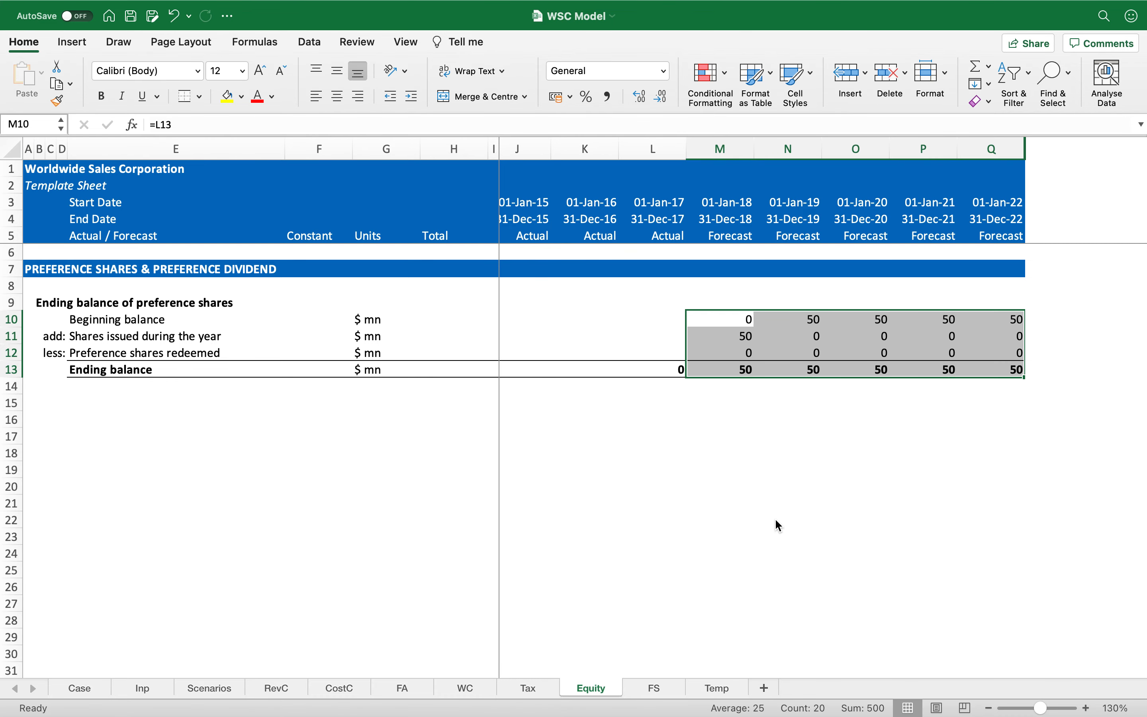
# Copy the grey blocked-out cell J10 from the Tax sheet onto J10:L12 of the Equity sheet.
pyautogui.press('Left')
pyautogui.press('Left')
pyautogui.click(529, 687)
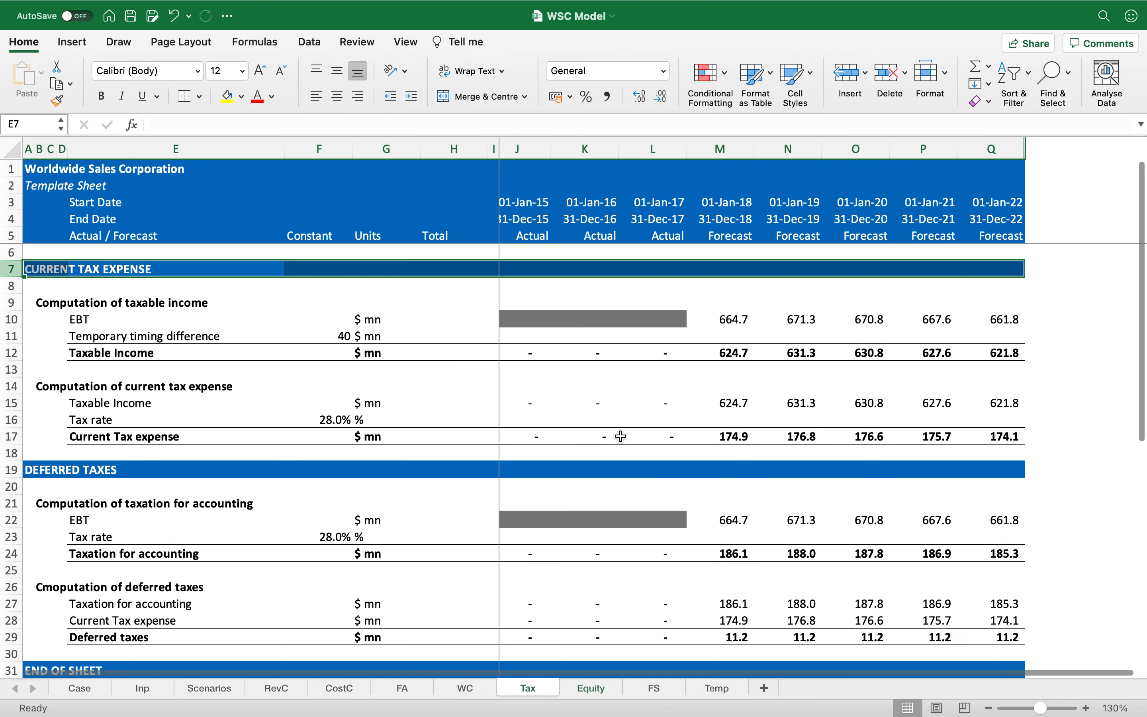
pyautogui.click(526, 325)
pyautogui.press('super+c')
pyautogui.hotkey('ctrl', 'pagedown')
pyautogui.click(523, 322)
pyautogui.hotkey('shift', 'Down')
pyautogui.hotkey('shift', 'Down')
pyautogui.hotkey('shift', 'Right')
pyautogui.hotkey('shift', 'Right')
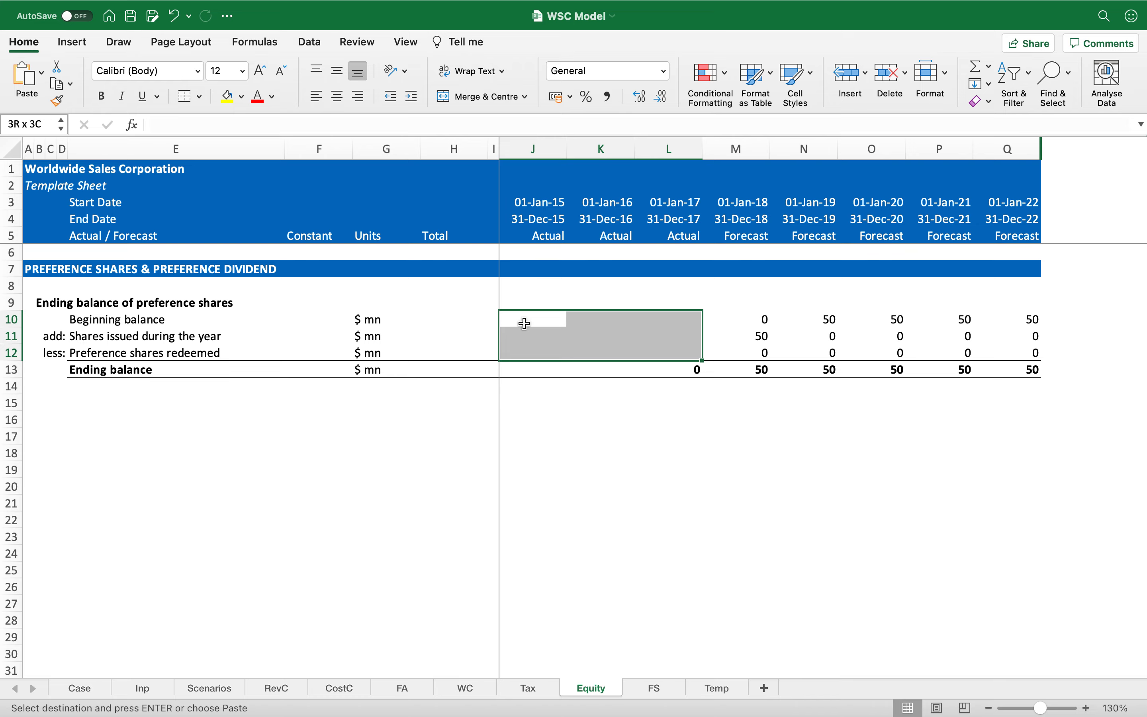
pyautogui.press('super+v')
pyautogui.press('Return')
# Extend the grey blocked-out fill to the ending balance cells J13:K13.
pyautogui.press('Down')
pyautogui.press('super+c')
pyautogui.press('Down')
pyautogui.hotkey('shift', 'Right')
pyautogui.press('Return')
# Format the forecast figures in M10:Q13 with comma style and one decimal place.
pyautogui.press('Up')
pyautogui.press('Up')
pyautogui.press('Right')
pyautogui.press('Up')
pyautogui.press('Right')
pyautogui.press('Right')
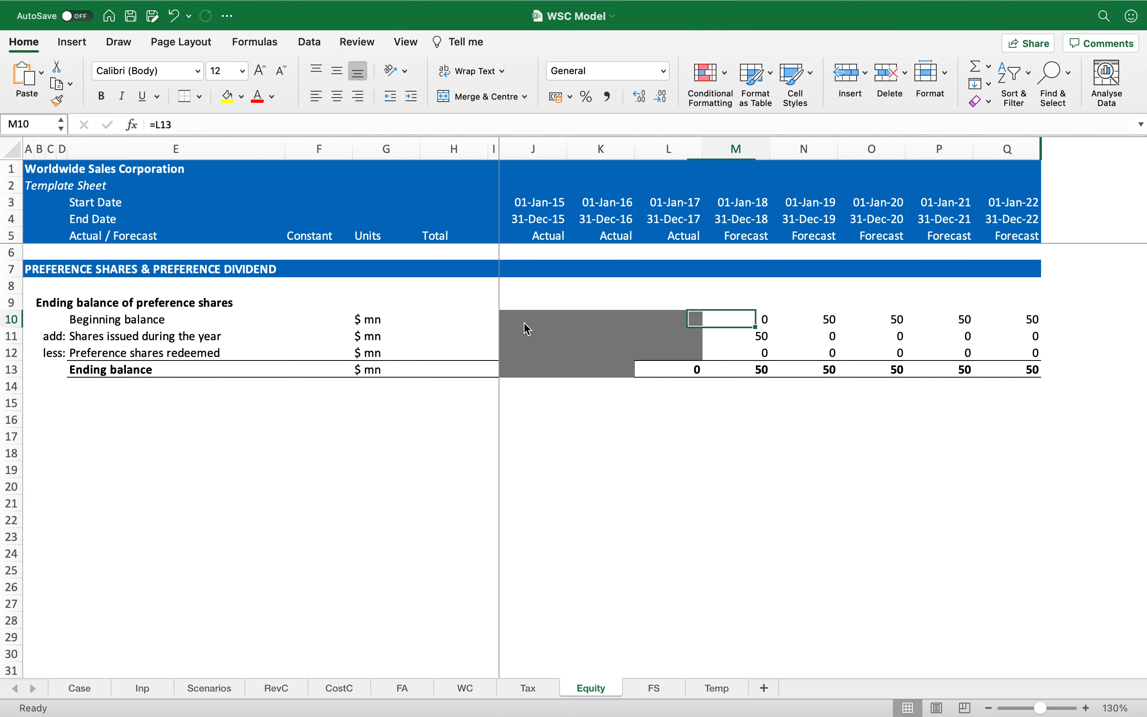
pyautogui.press('Escape')
pyautogui.hotkey('shift', 'Right')
pyautogui.hotkey('shift', 'Right')
pyautogui.hotkey('shift', 'Right')
pyautogui.hotkey('shift', 'Right')
pyautogui.hotkey('shift', 'Down')
pyautogui.hotkey('shift', 'Down')
pyautogui.hotkey('shift', 'Down')
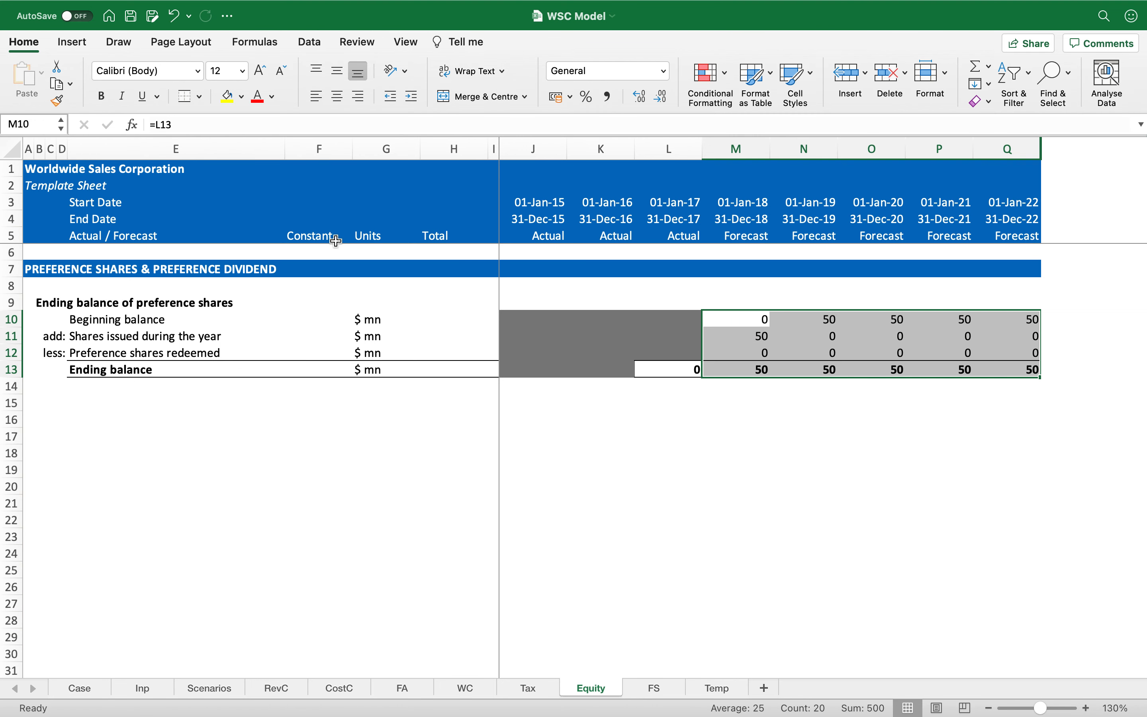
pyautogui.click(608, 96)
pyautogui.click(659, 97)
# Apply comma style with one decimal place to the 2017 ending balance in L13.
pyautogui.press('Left')
pyautogui.press('Down')
pyautogui.press('Down')
pyautogui.press('Down')
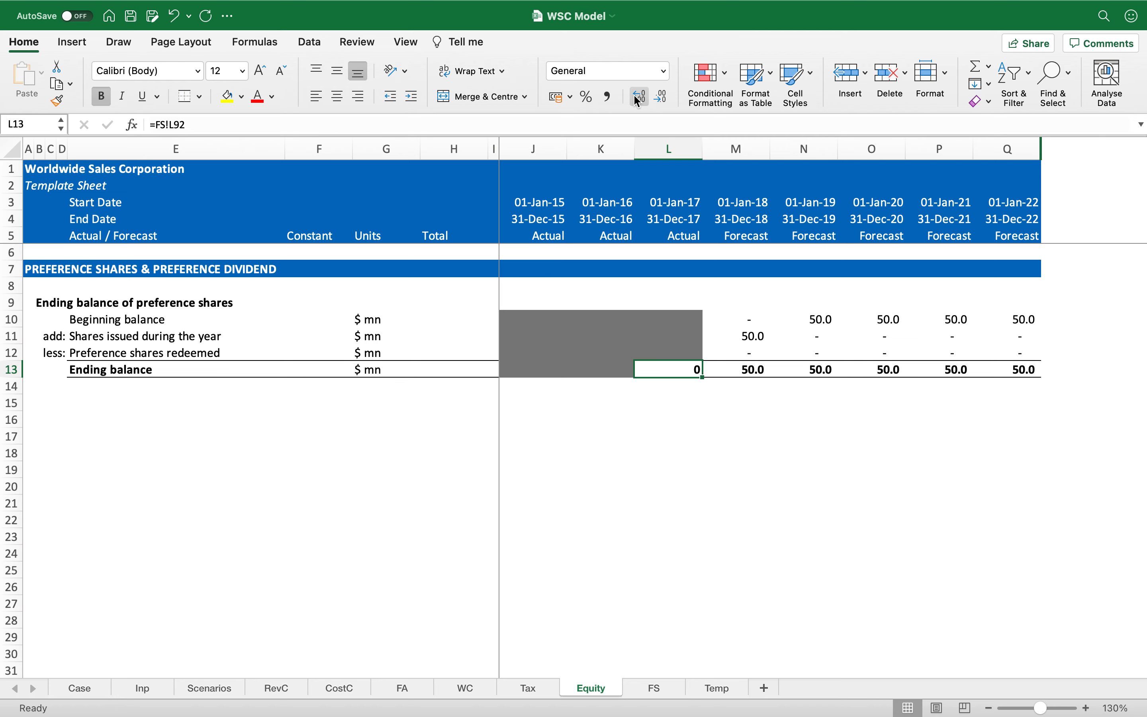
pyautogui.click(608, 97)
pyautogui.click(658, 97)
pyautogui.press('Left')
pyautogui.press('Left')
pyautogui.press('Left')
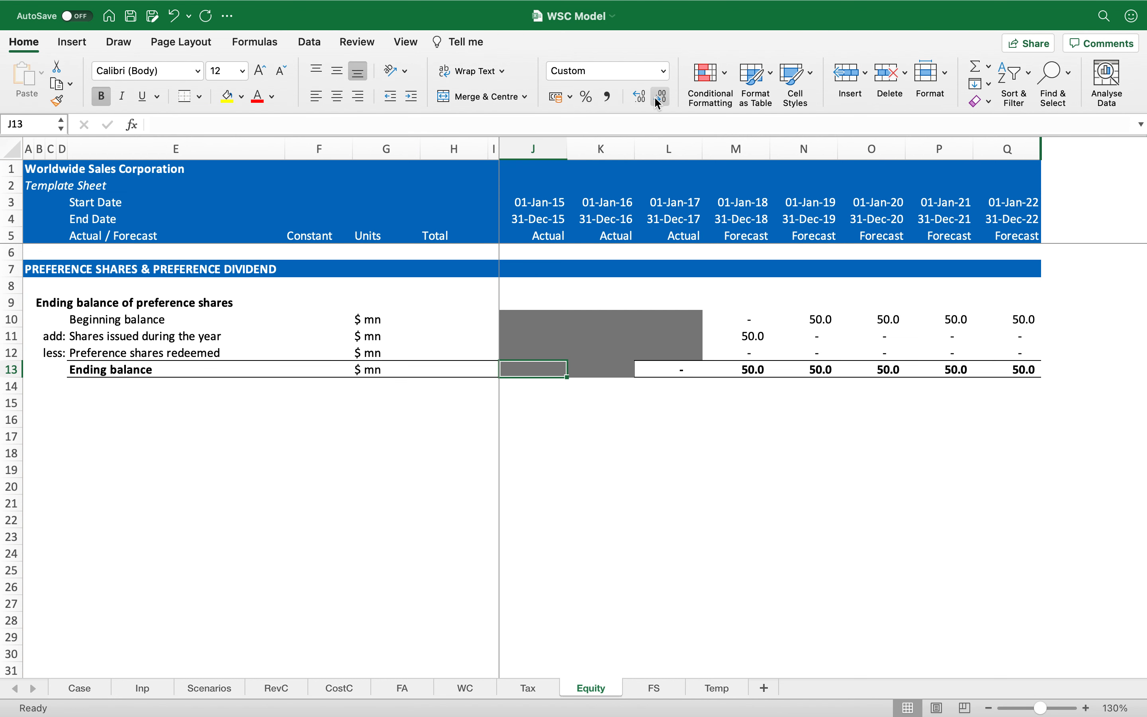
pyautogui.press('Left')
pyautogui.press('Left')
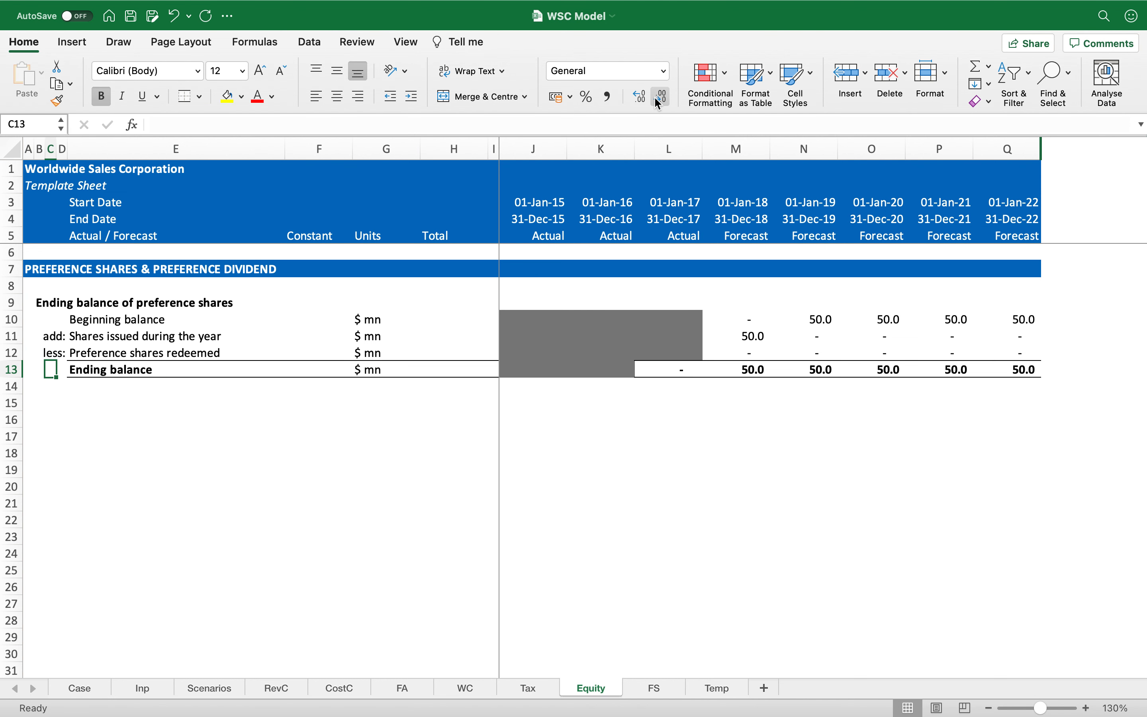
pyautogui.press('Left')
pyautogui.press('Left')
pyautogui.press('Right')
pyautogui.press('Right')
pyautogui.press('Down')
pyautogui.press('Right')
pyautogui.press('Up')
pyautogui.press('Right')
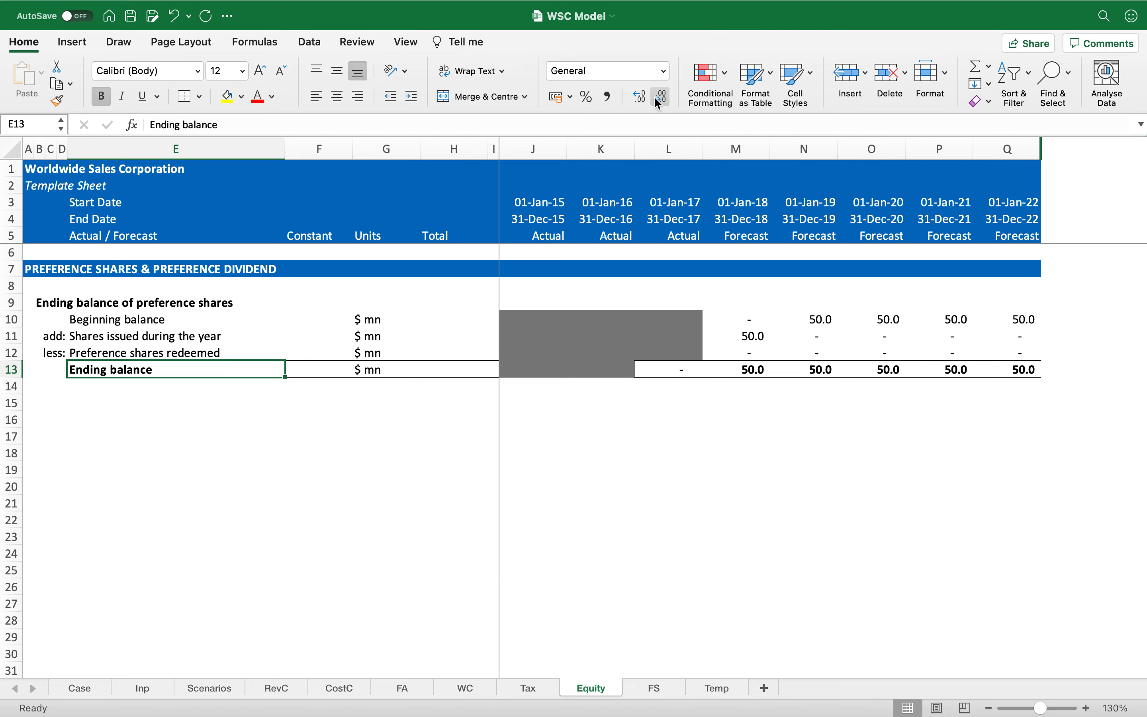
pyautogui.press('Right')
pyautogui.press('Right')
pyautogui.press('Right')
pyautogui.press('Right')
pyautogui.press('Right')
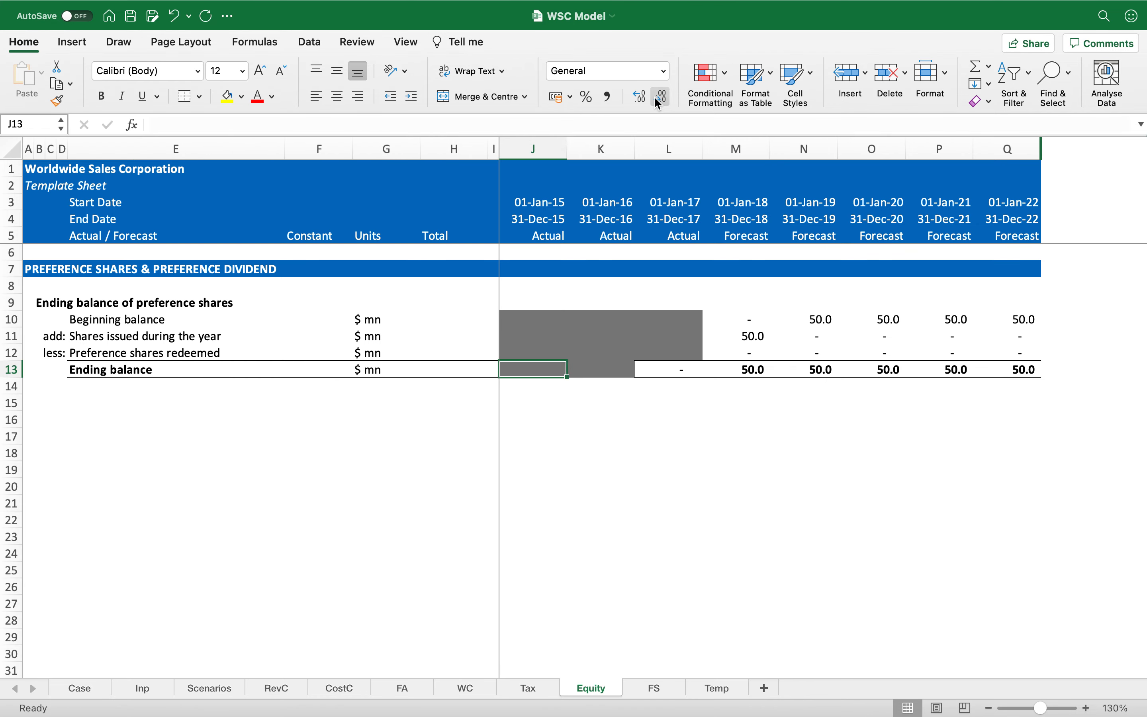
# Copy the section heading "Ending balance of preference shares" from B9 to B15.
pyautogui.press('Right')
pyautogui.press('Right')
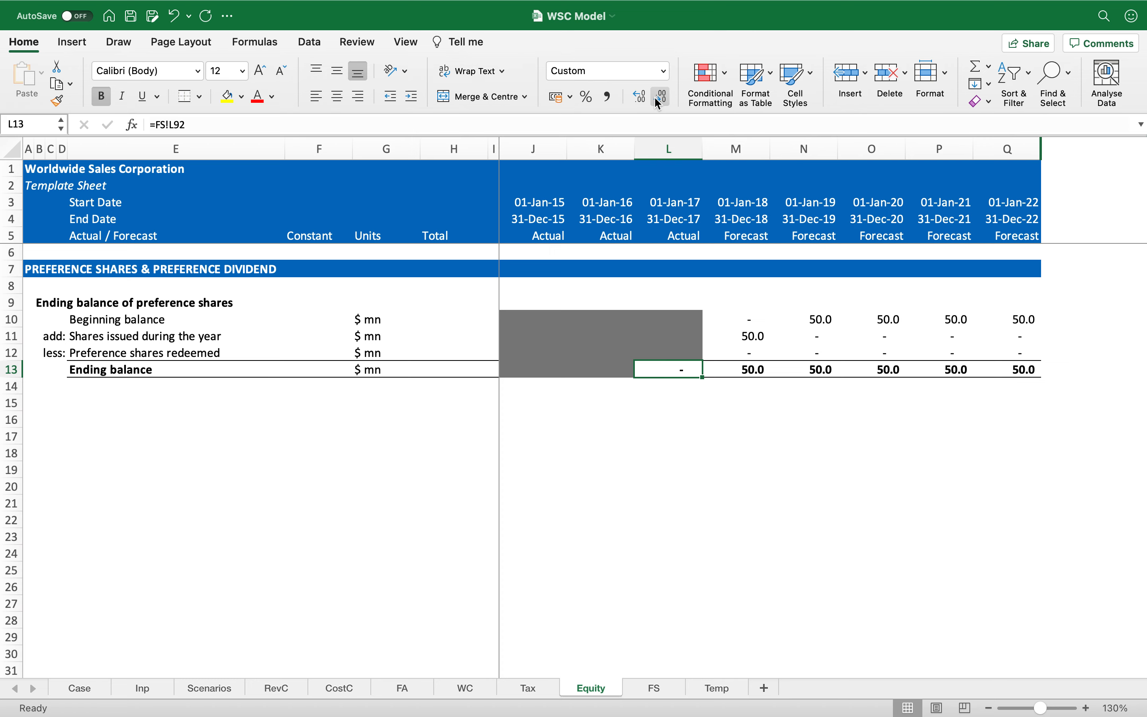
pyautogui.click(52, 401)
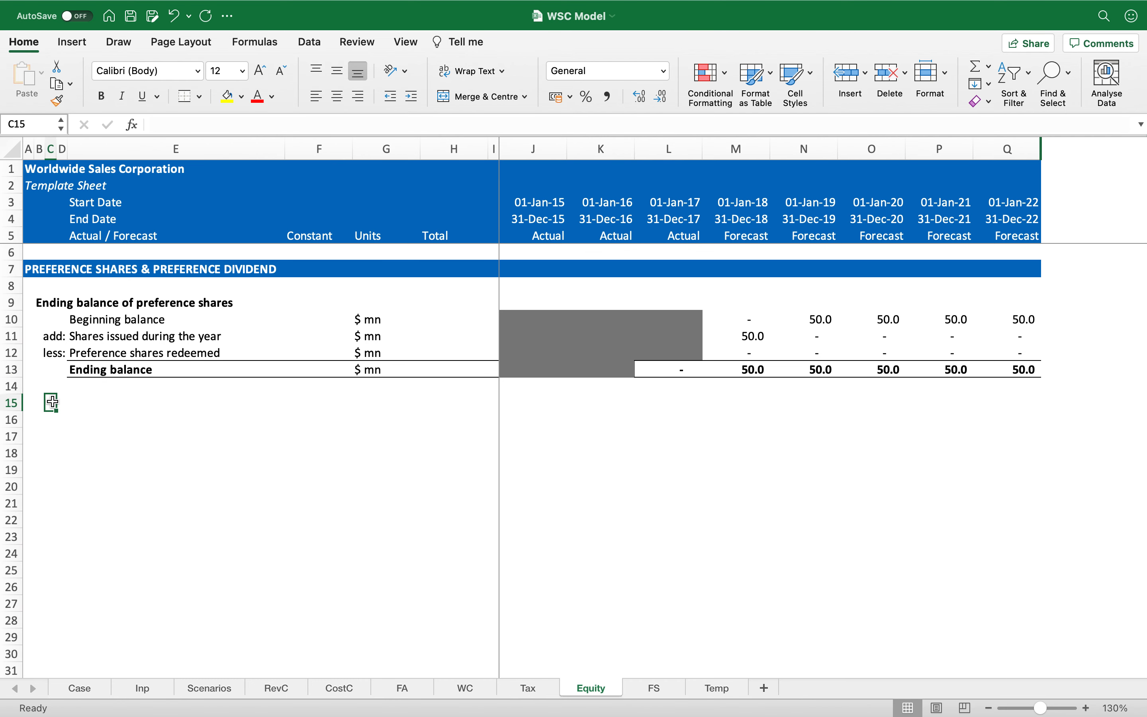
pyautogui.press('Left')
pyautogui.press('Left')
pyautogui.press('Right')
pyautogui.hotkey('ctrl', 'Up')
pyautogui.hotkey('ctrl', 'c')
pyautogui.press('Down')
pyautogui.press('Down')
pyautogui.press('Down')
pyautogui.press('Down')
pyautogui.press('Down')
pyautogui.press('Down')
pyautogui.press('Return')
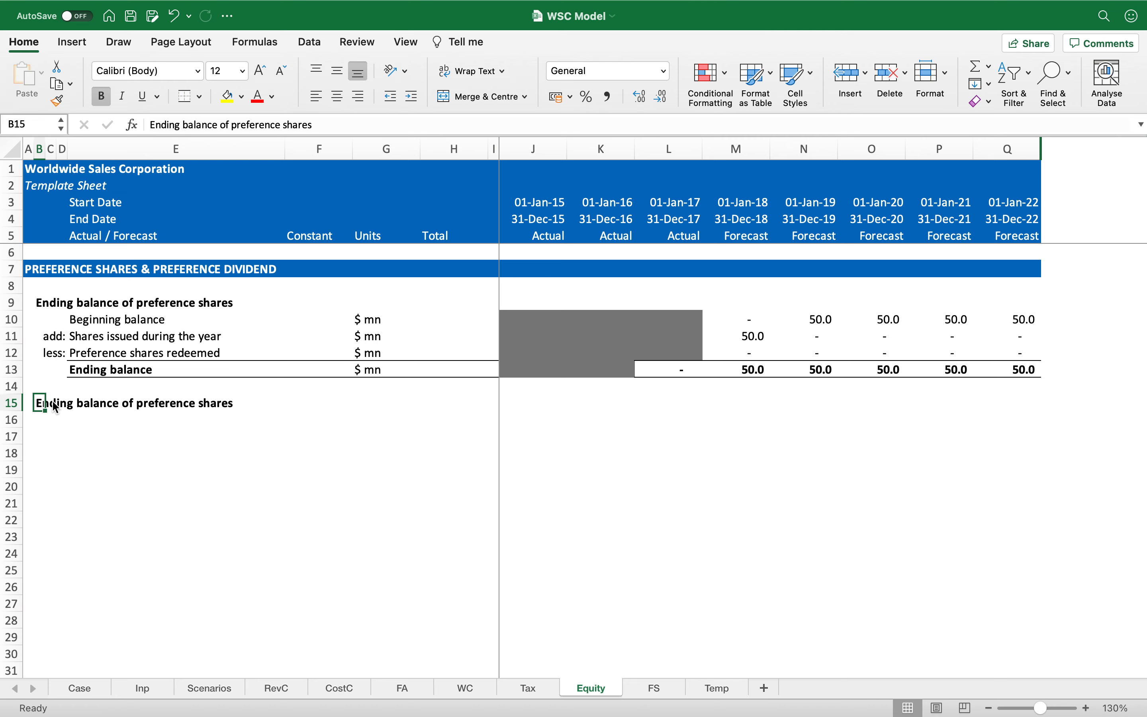
# Change the copied heading in B15 to "Computation of preference dividend".
pyautogui.press('F2')
pyautogui.hotkey('shift', 'Home')
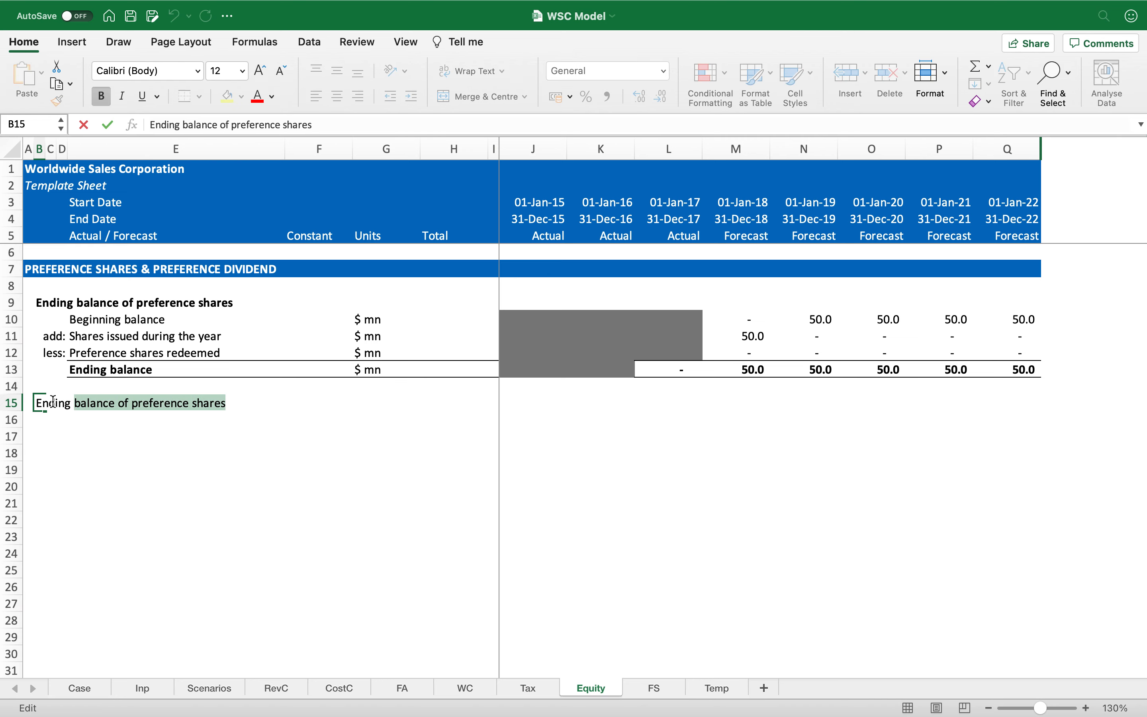
pyautogui.write('Computat')
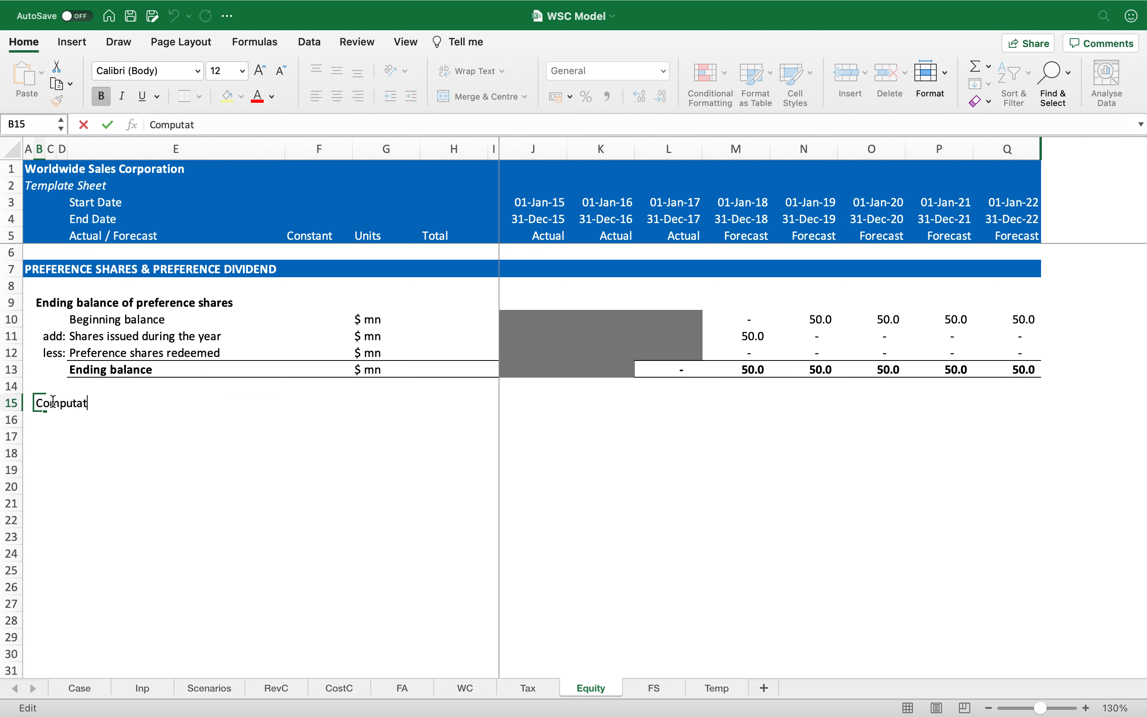
pyautogui.write('ion of preference ')
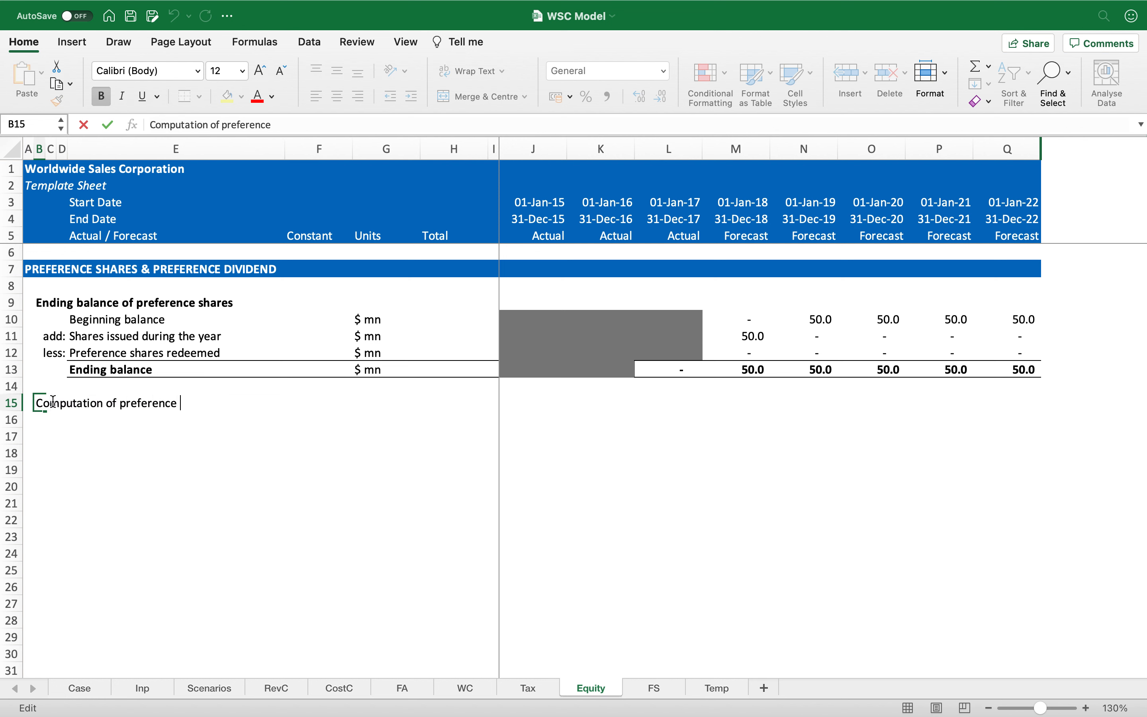
pyautogui.write('dividend')
pyautogui.press('Return')
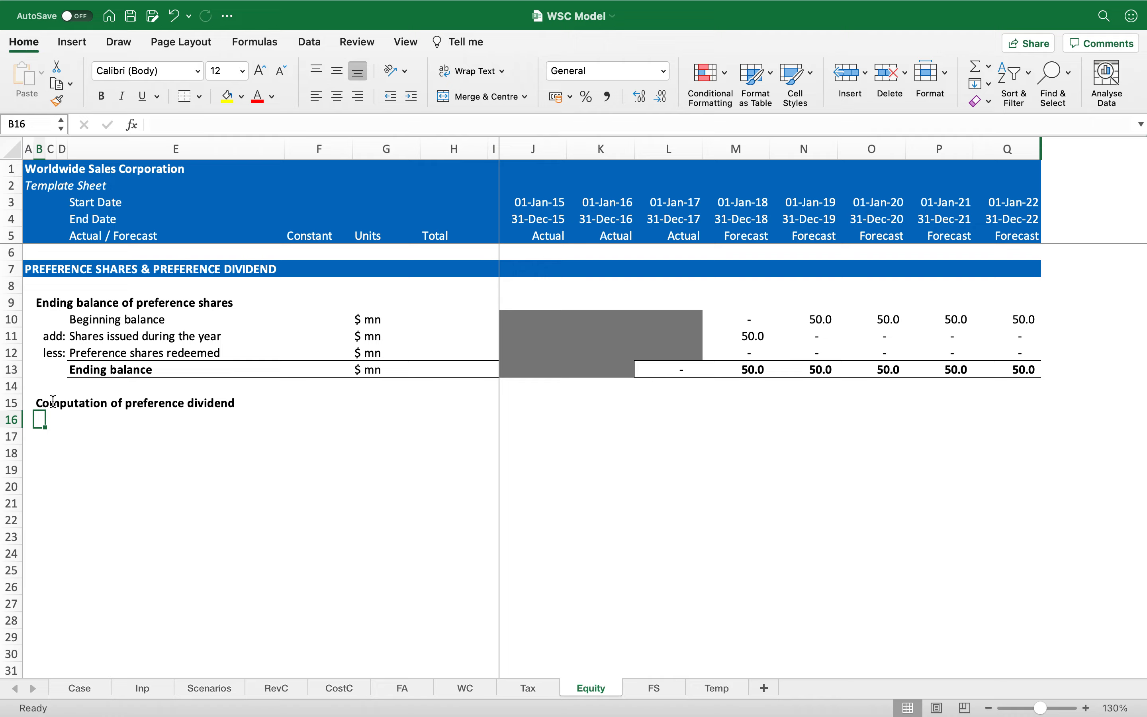
# Link E16 to the ending balance label in E13 and copy that link across row 16 through column Q.
pyautogui.press('Right')
pyautogui.press('Right')
pyautogui.press('Right')
pyautogui.write('=')
pyautogui.press('Up')
pyautogui.press('Up')
pyautogui.press('Up')
pyautogui.press('Return')
pyautogui.press('Up')
pyautogui.press('super+c')
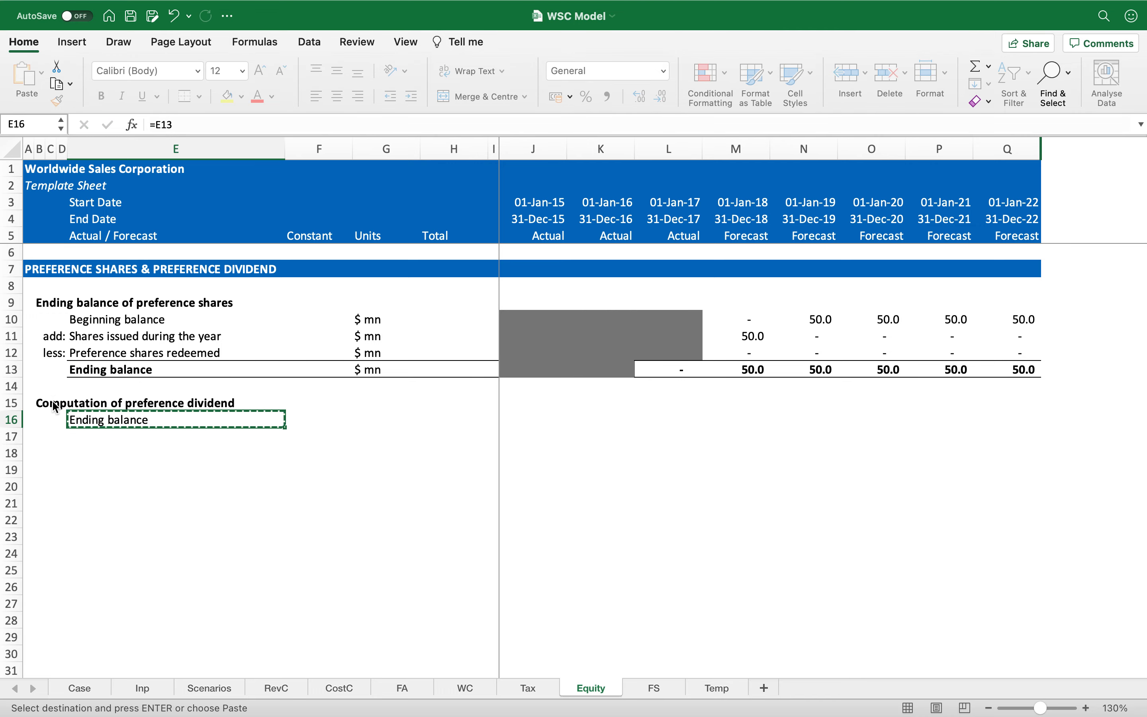
pyautogui.press('shift+super+Right')
pyautogui.press('Return')
# Clear the unneeded links from row 16 in the Constant column and in H16:I16.
pyautogui.press('Right')
pyautogui.press('Delete')
pyautogui.press('Right')
pyautogui.press('Right')
pyautogui.hotkey('shift', 'Right')
pyautogui.press('Delete')
# Copy the grey blocked-out cell J12 onto J16:K16.
pyautogui.press('Right')
pyautogui.press('Right')
pyautogui.press('Up')
pyautogui.press('Up')
pyautogui.press('Up')
pyautogui.press('Up')
pyautogui.press('super+c')
pyautogui.press('Down')
pyautogui.press('Down')
pyautogui.press('Down')
pyautogui.press('Down')
pyautogui.hotkey('shift', 'Right')
pyautogui.hotkey('shift', 'Right')
pyautogui.hotkey('shift', 'Left')
pyautogui.press('Return')
# Format the linked ending balances in L16:Q16 with comma style and one decimal place.
pyautogui.press('Right')
pyautogui.press('Right')
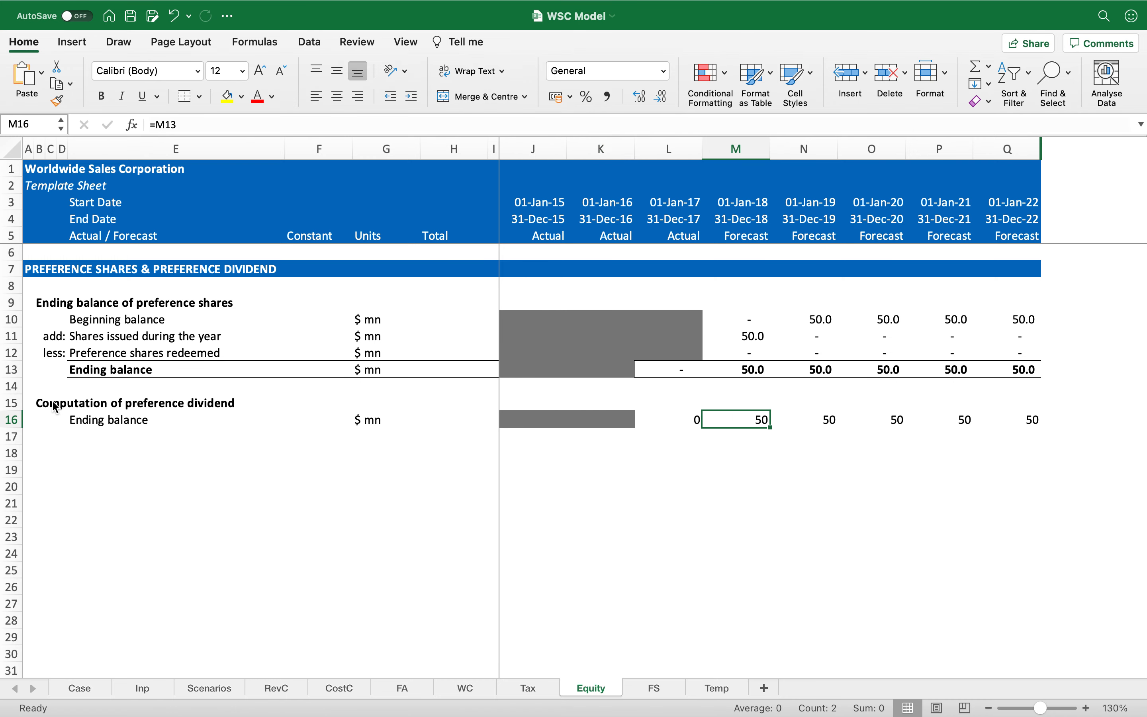
pyautogui.press('Left')
pyautogui.press('shift+super+Right')
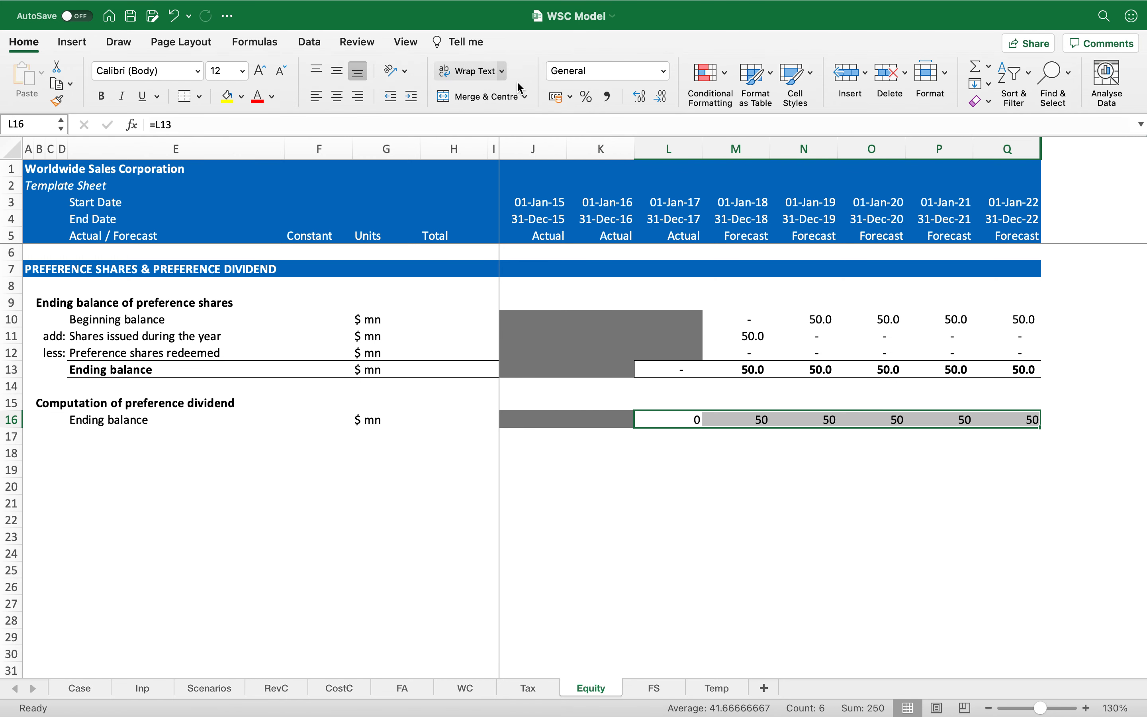
pyautogui.click(608, 96)
pyautogui.click(658, 97)
# Link the label in E17 to the Preferred dividend label in cell E52 of the Inp sheet.
pyautogui.press('Left')
pyautogui.press('Left')
pyautogui.press('Left')
pyautogui.press('Left')
pyautogui.press('Left')
pyautogui.press('Left')
pyautogui.press('Left')
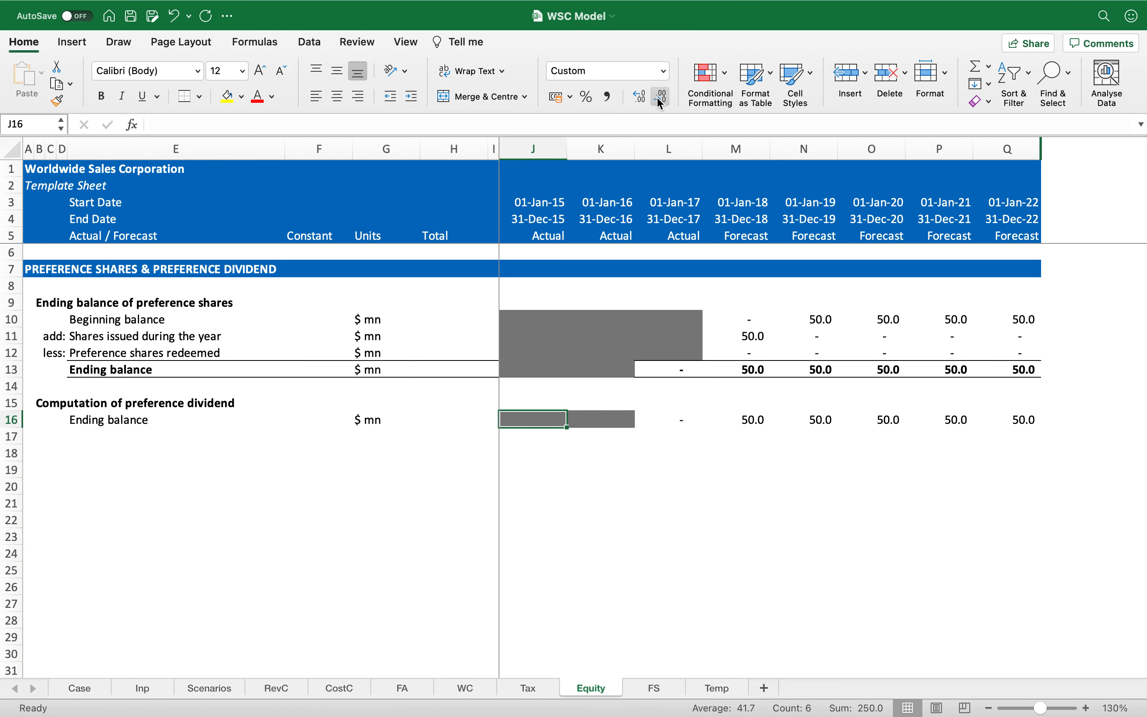
pyautogui.press('Down')
pyautogui.write('=')
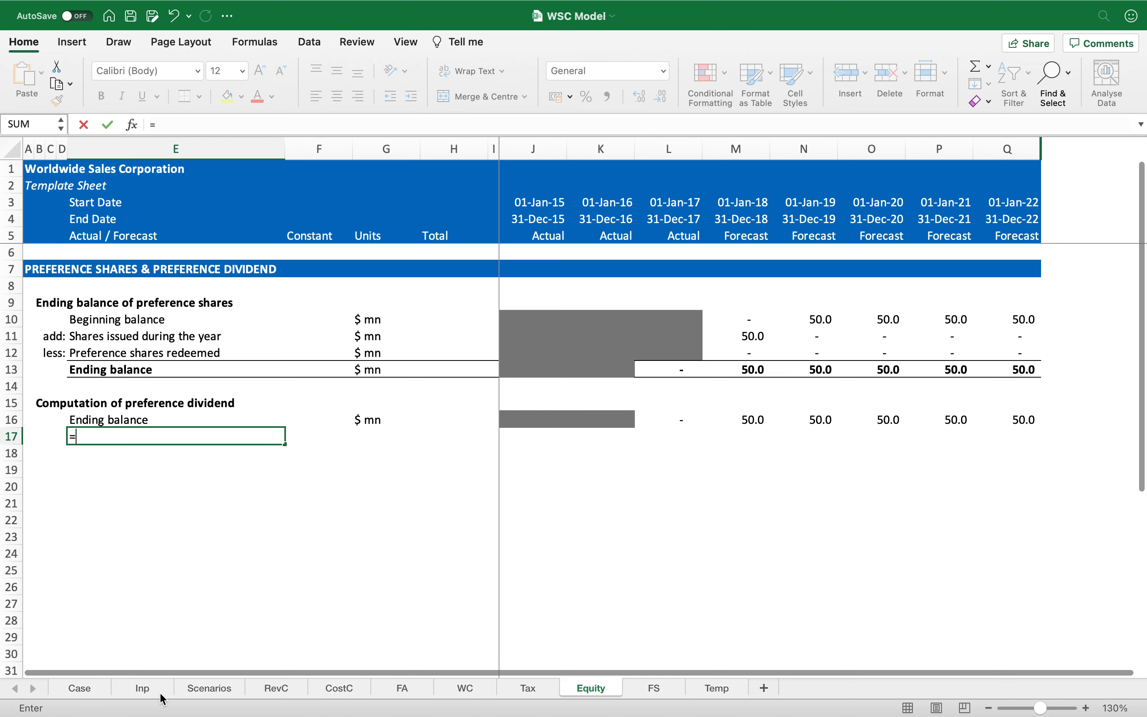
pyautogui.click(162, 689)
pyautogui.click(167, 569)
pyautogui.click(166, 553)
pyautogui.click(164, 540)
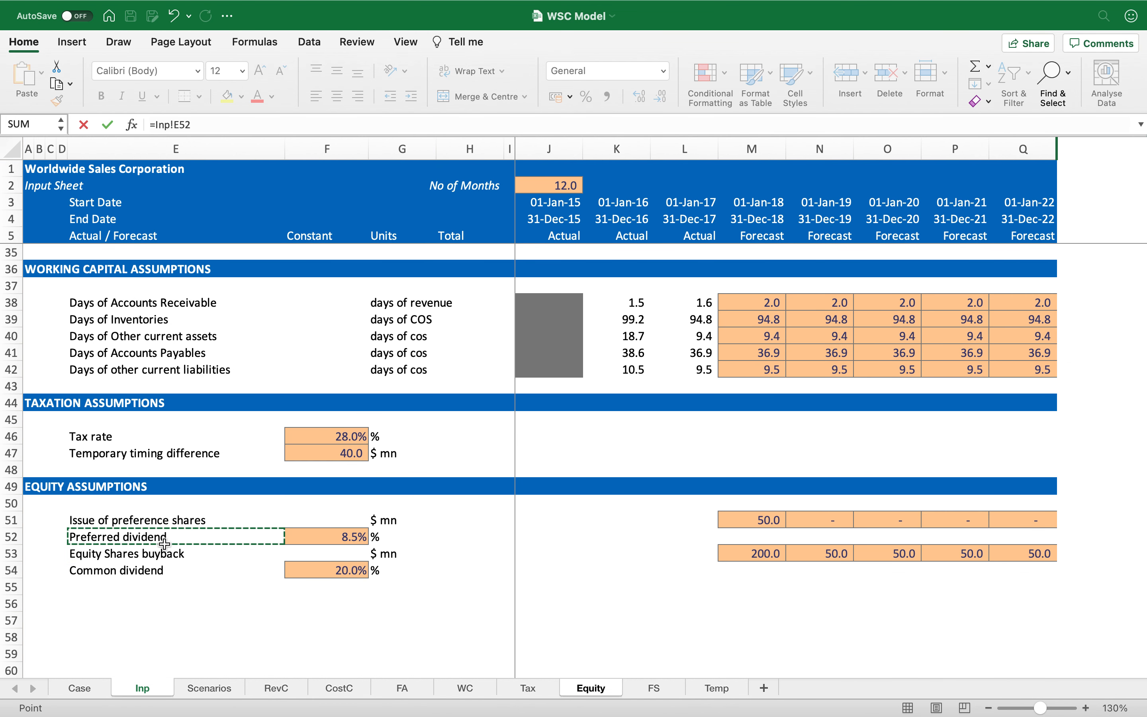
pyautogui.press('Return')
# Extend the Inp link to the rate and unit in F17:G17 and format the rate as a percentage with one decimal.
pyautogui.press('Up')
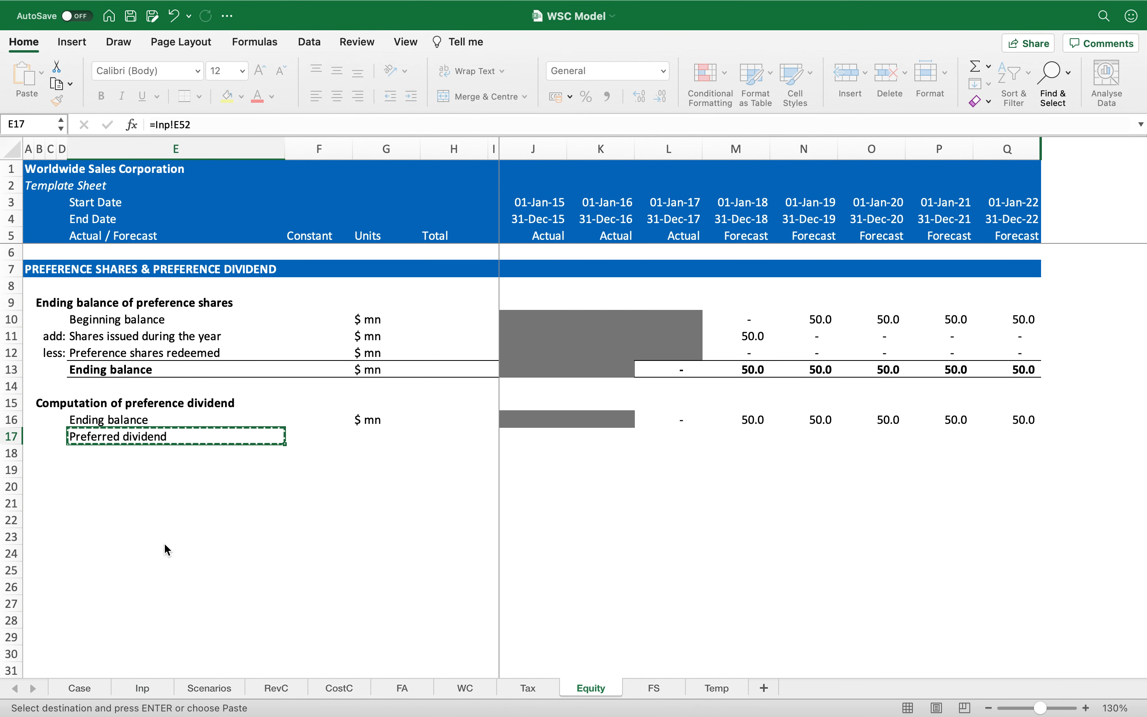
pyautogui.hotkey('shift', 'Right')
pyautogui.hotkey('shift', 'Right')
pyautogui.hotkey('ctrl', 'r')
pyautogui.press('Right')
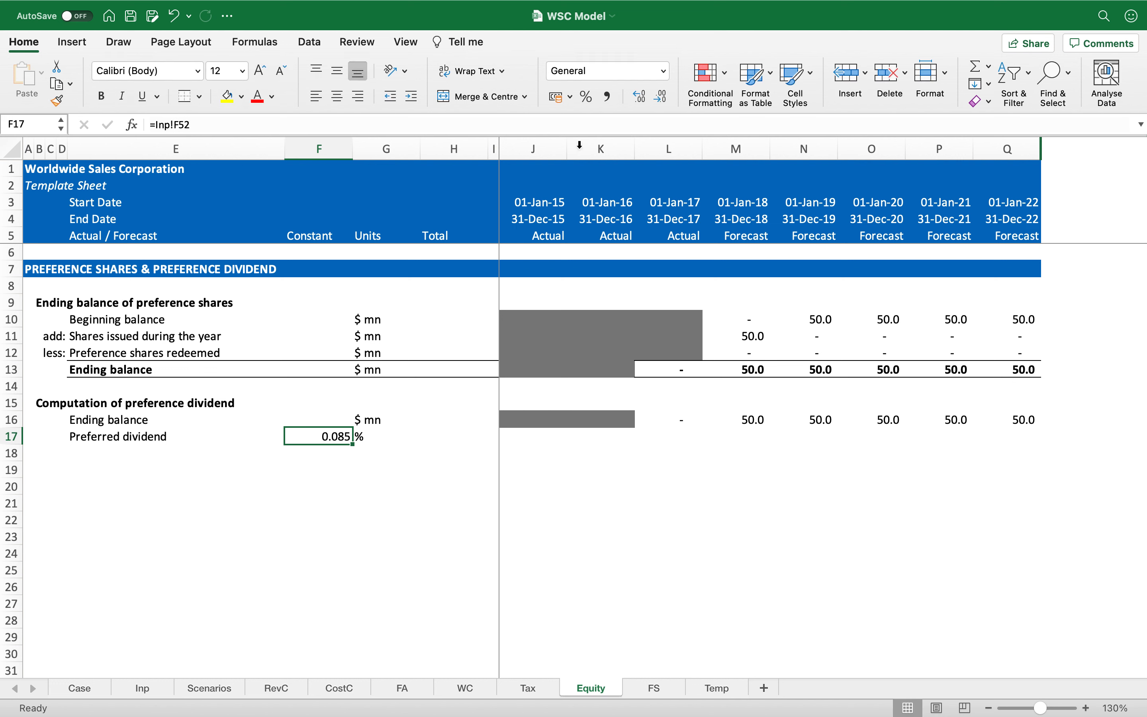
pyautogui.click(591, 97)
# Make row 18 bold and add top and bottom borders from E18 through Q18.
pyautogui.press('Down')
pyautogui.press('Left')
pyautogui.hotkey('shift', 'space')
pyautogui.press('super+b')
pyautogui.press('Left')
pyautogui.press('Right')
pyautogui.press('super+shift+Right')
pyautogui.click(186, 97)
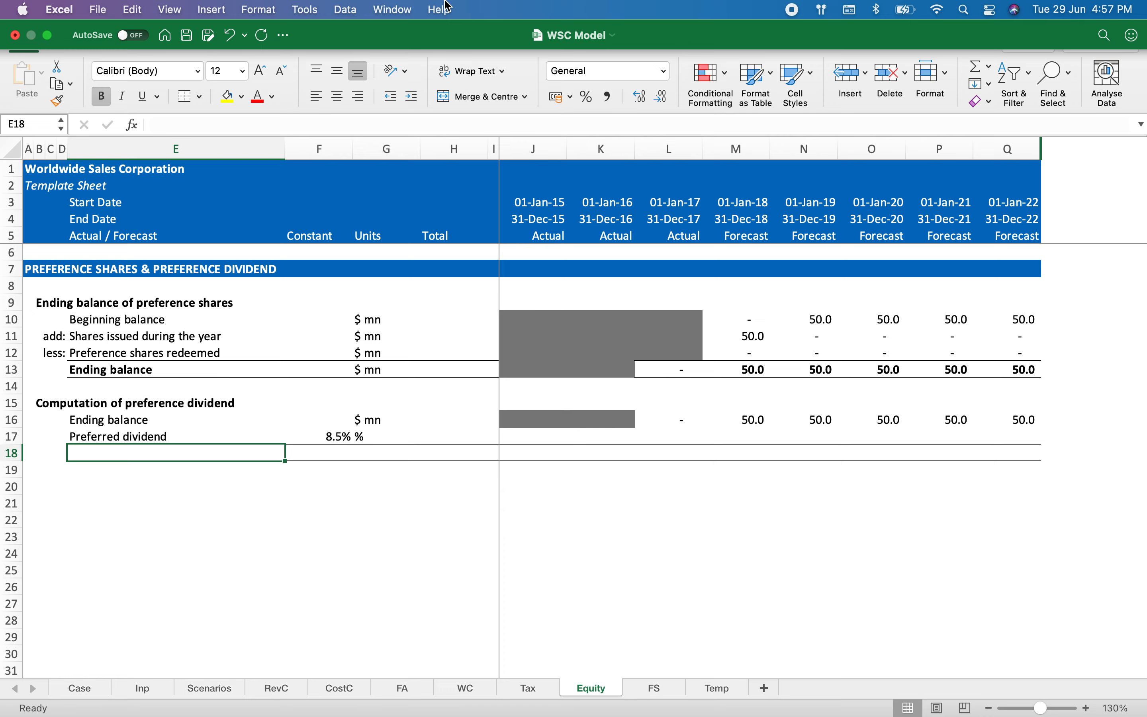
# Label row 18 "Preference dividend" with the unit "$ mn".
pyautogui.write('Preference d')
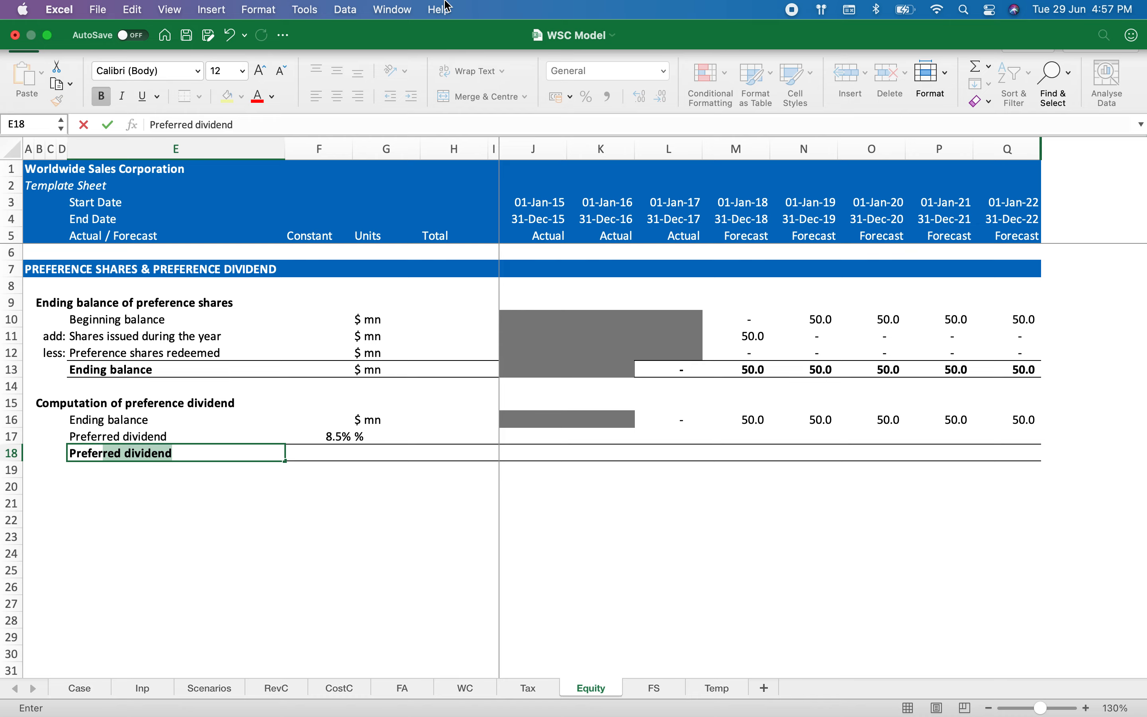
pyautogui.write('ividend')
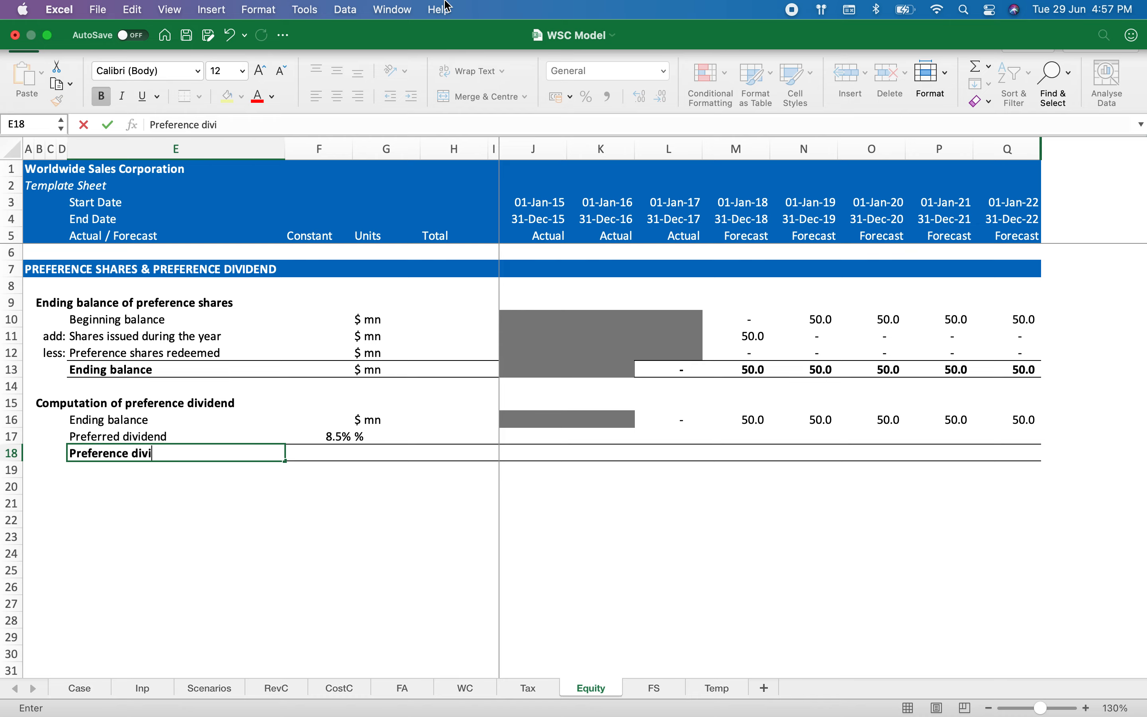
pyautogui.press('Return')
pyautogui.press('Up')
pyautogui.press('Right')
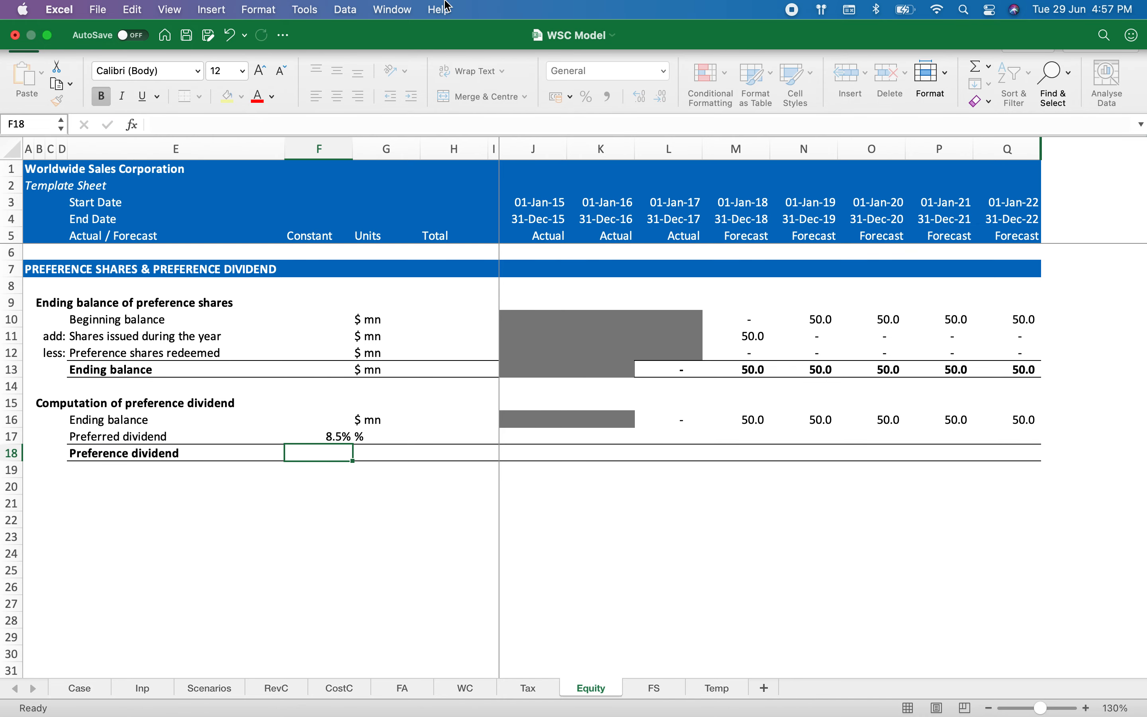
pyautogui.press('Right')
pyautogui.write('$')
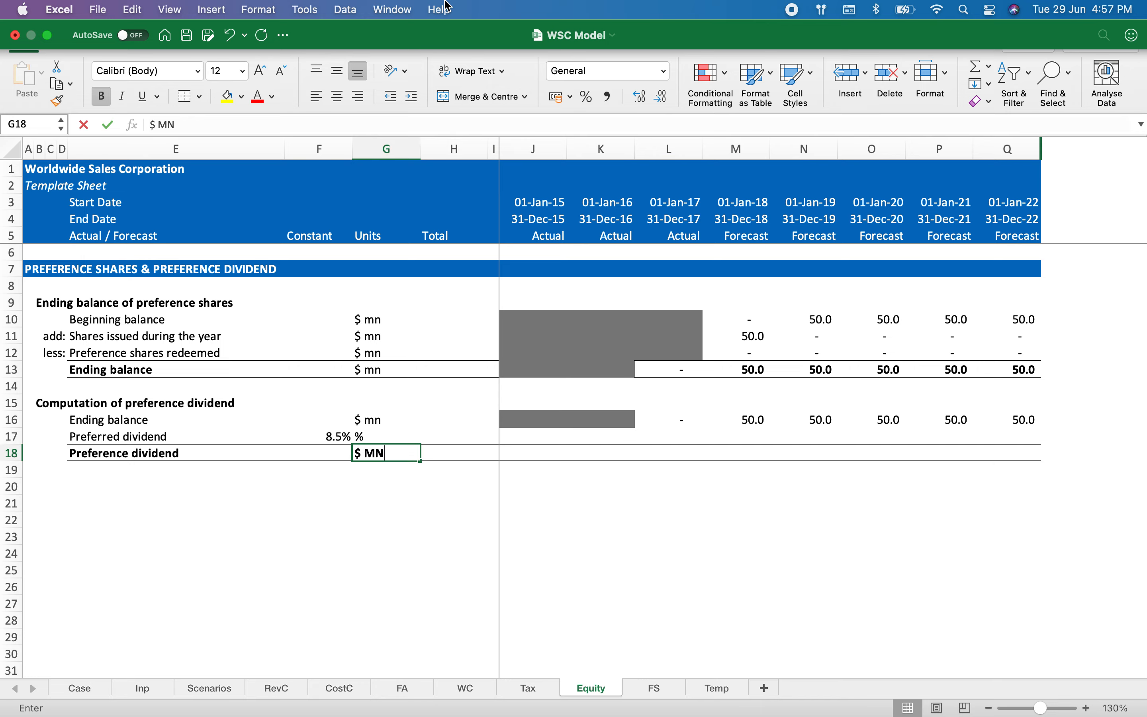
pyautogui.write(' mn')
pyautogui.press('Return')
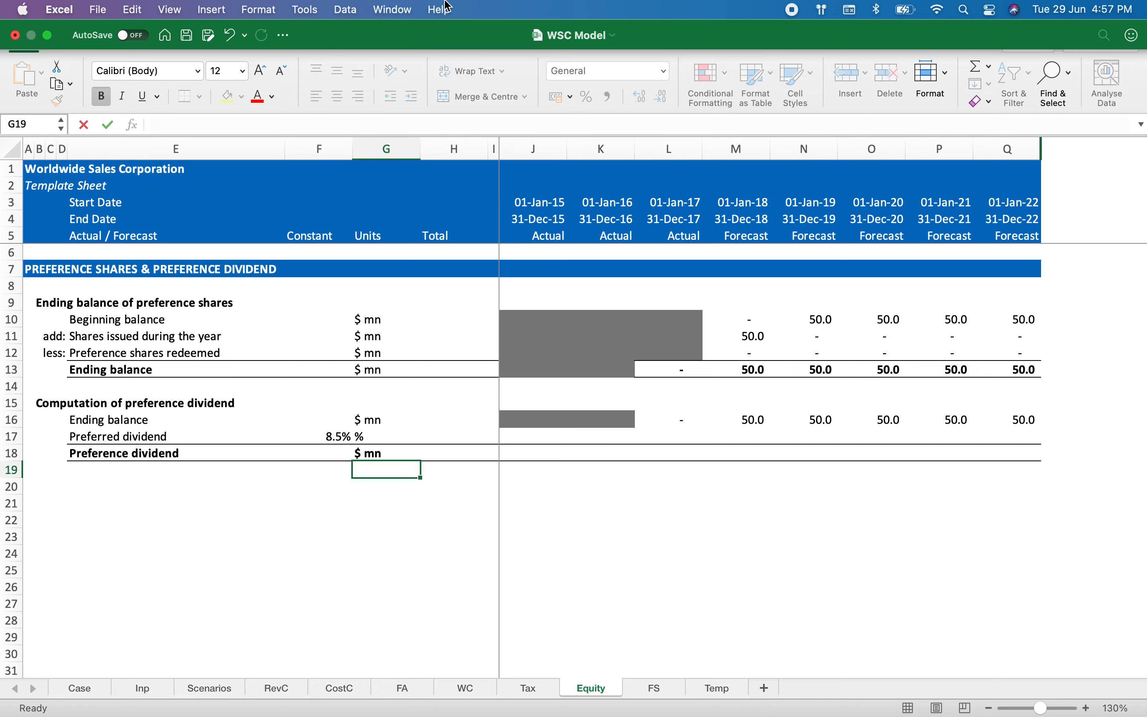
# Calculate the preference dividend in J18 with the formula =J16*$F17.
pyautogui.press('Up')
pyautogui.press('Right')
pyautogui.press('Right')
pyautogui.press('Right')
pyautogui.write('=')
pyautogui.press('Up')
pyautogui.press('Up')
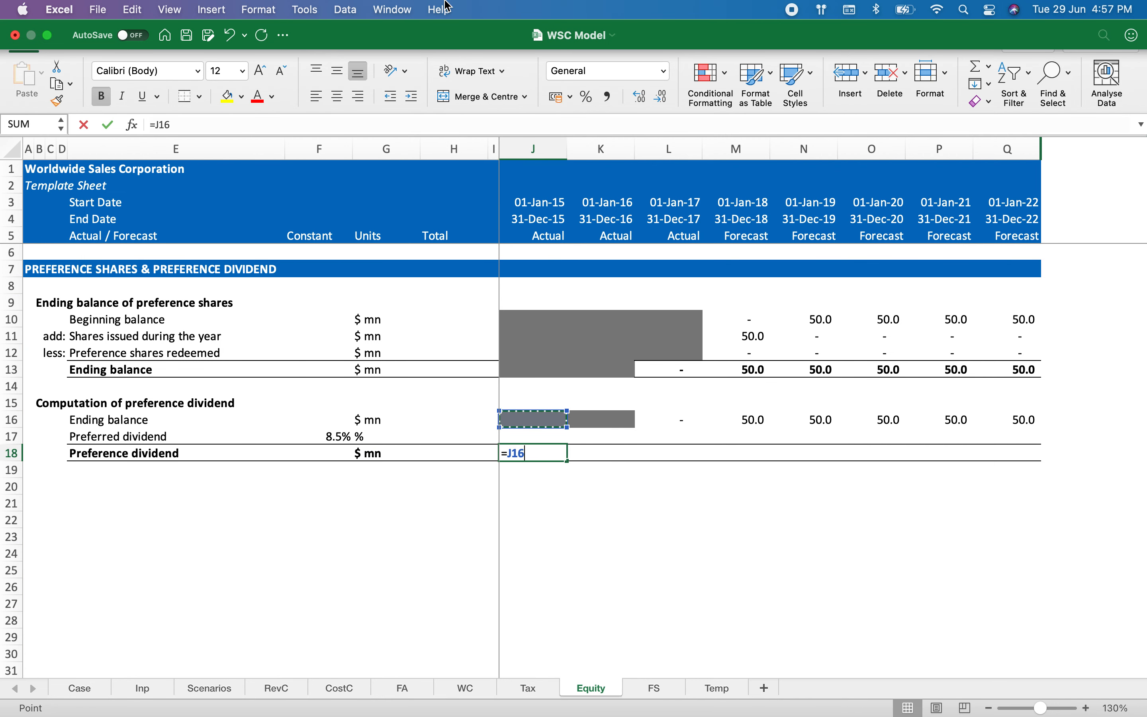
pyautogui.write('*')
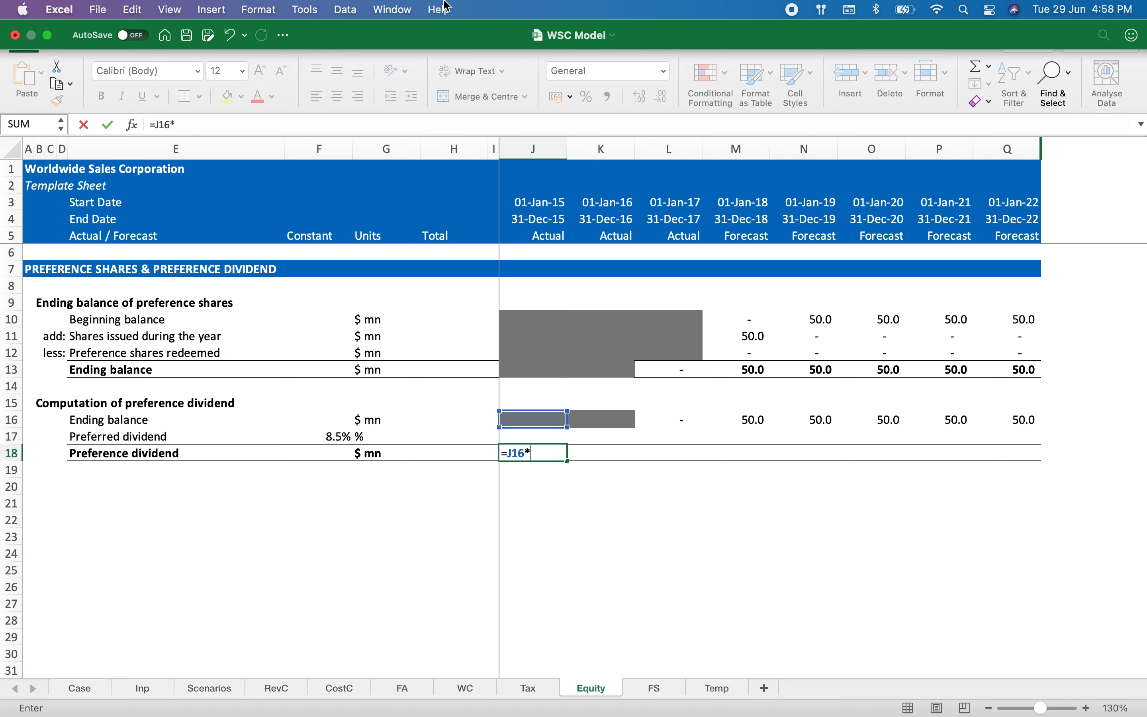
pyautogui.click(333, 428)
pyautogui.press('F4')
pyautogui.press('F4')
pyautogui.press('F4')
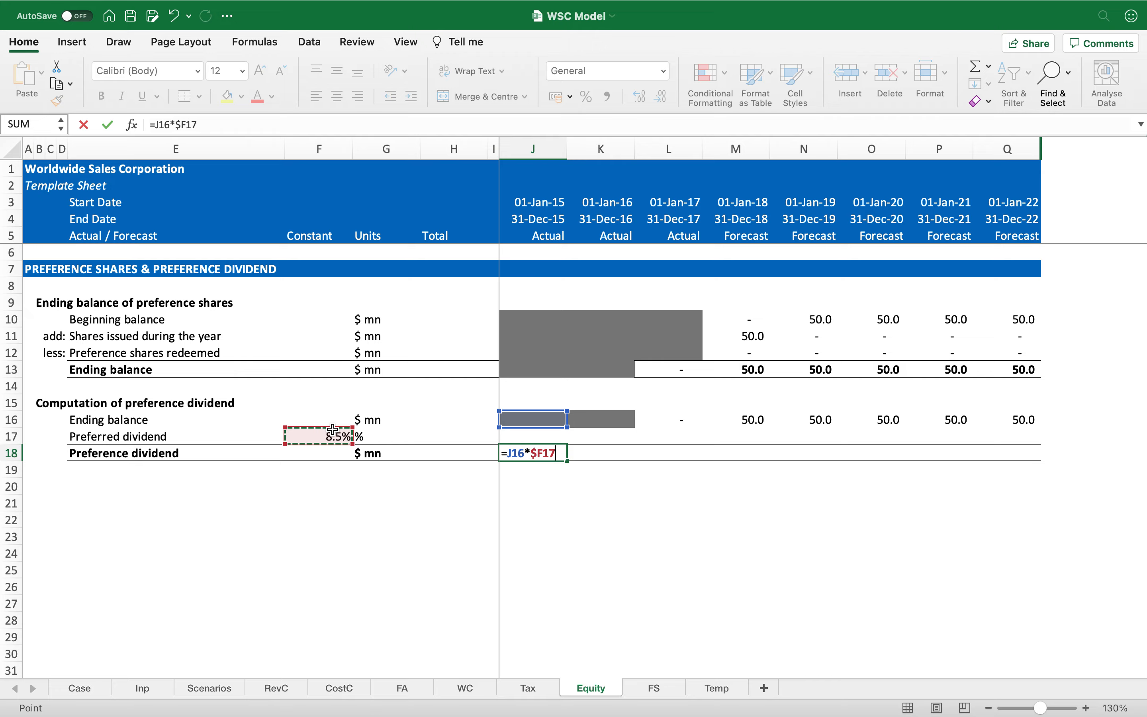
pyautogui.hotkey('ctrl', 'Return')
# Copy the preference dividend formula across J18:Q18 and format it with comma style and one decimal place.
pyautogui.press('super+c')
pyautogui.press('super+shift+Right')
pyautogui.press('Return')
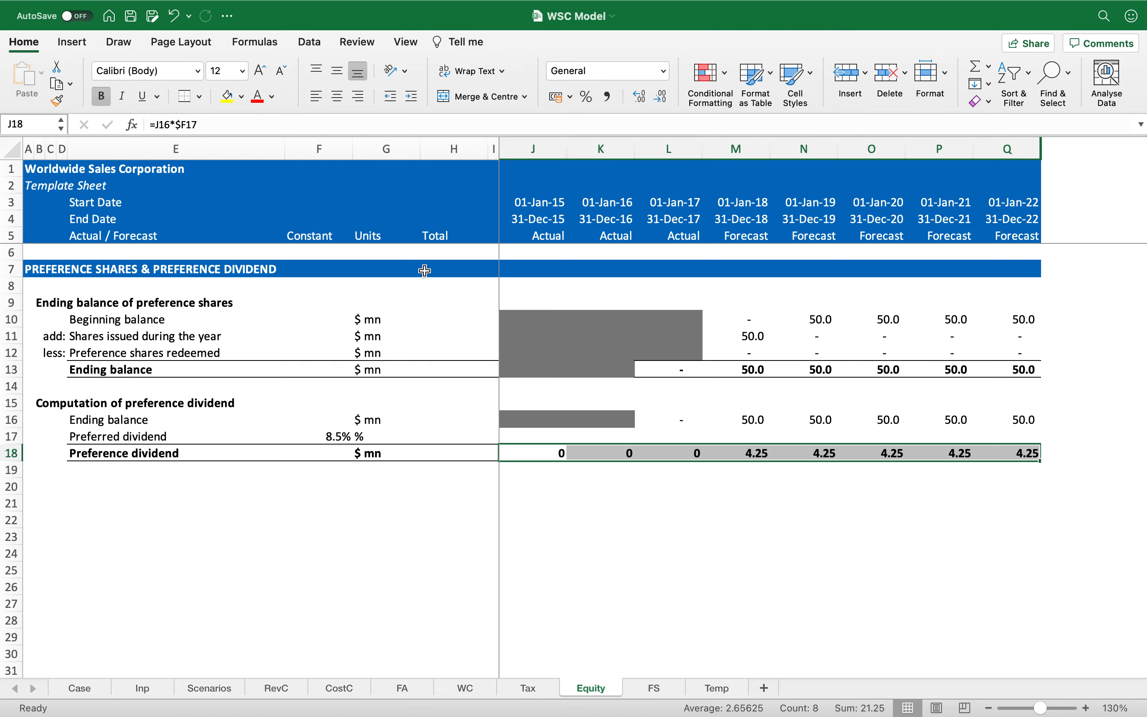
pyautogui.click(607, 97)
pyautogui.click(661, 97)
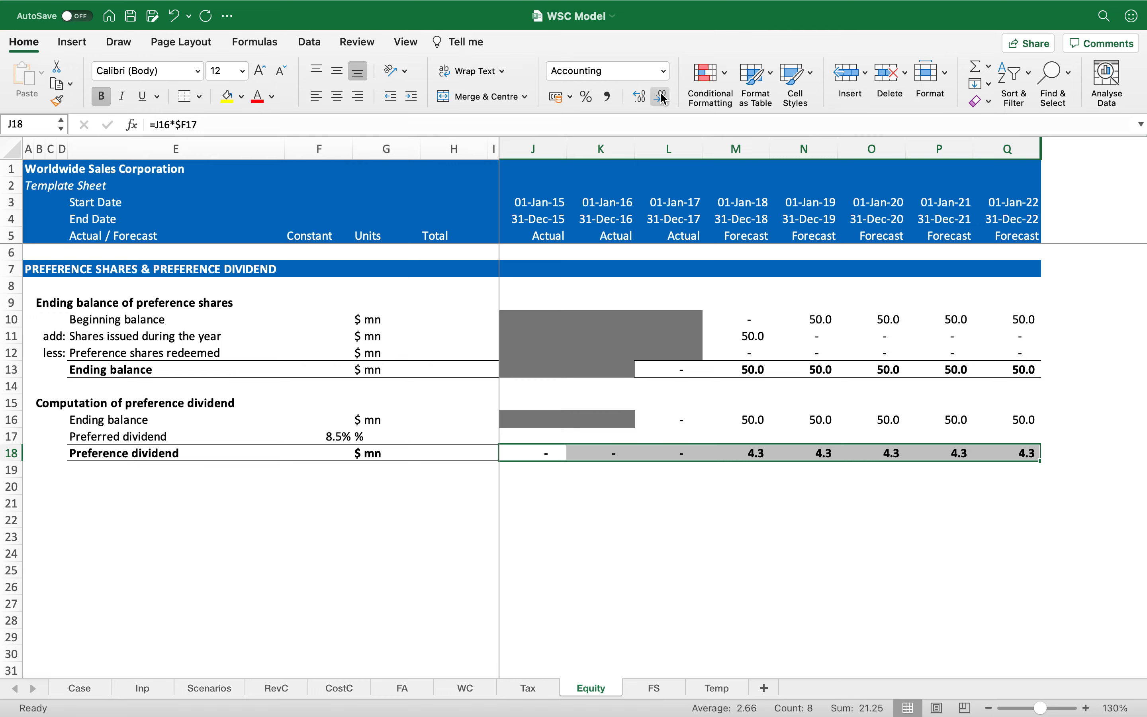
pyautogui.press('Left')
pyautogui.press('Left')
pyautogui.press('Left')
pyautogui.press('Left')
pyautogui.press('Left')
pyautogui.press('Left')
pyautogui.press('Left')
pyautogui.press('Left')
pyautogui.press('Left')
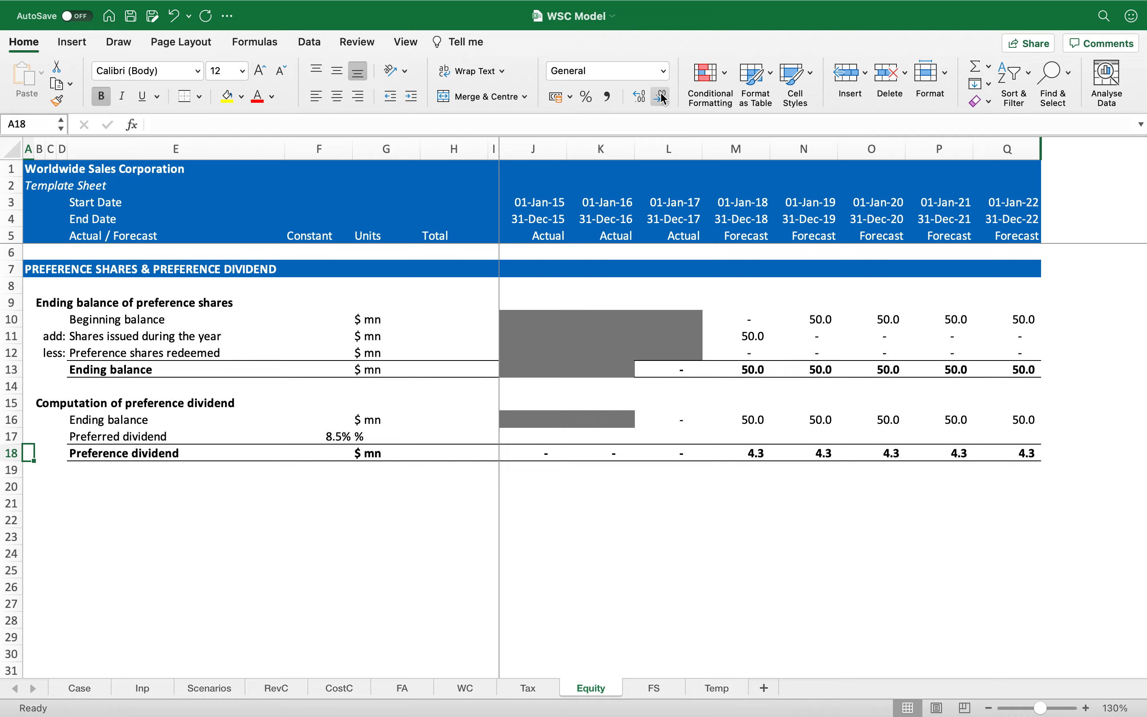
# Link the 2018 Preferred Shares in M92 of the FS balance sheet to the ending balance in Equity M13.
pyautogui.click(756, 372)
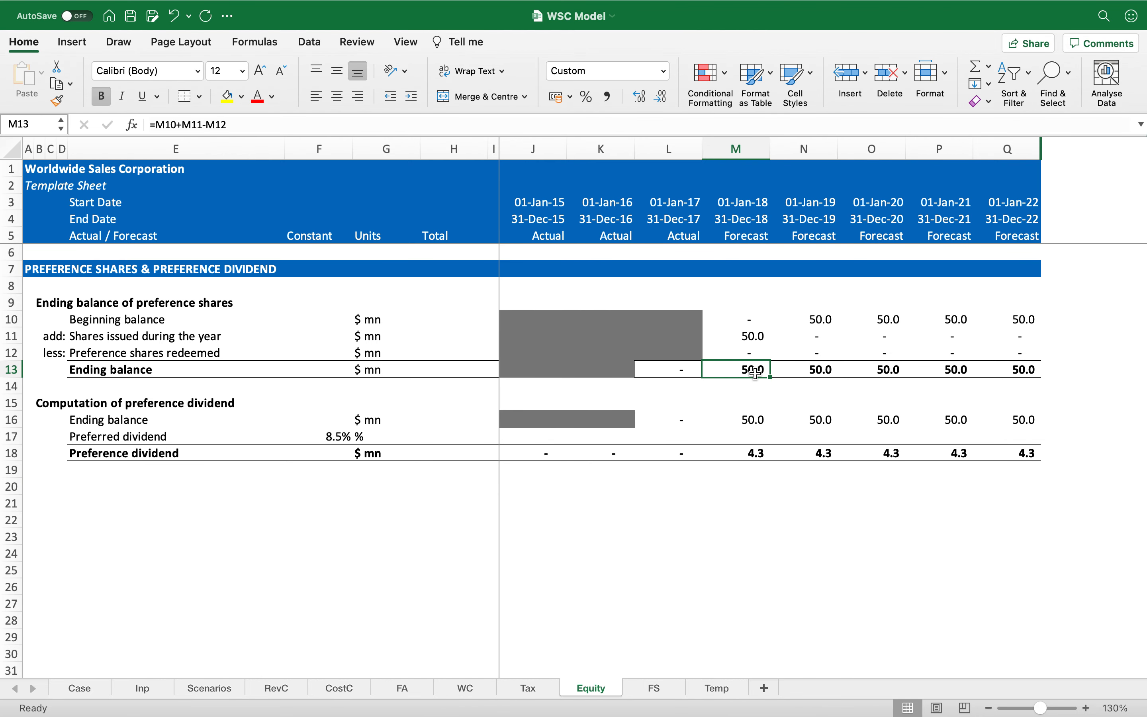
pyautogui.click(653, 688)
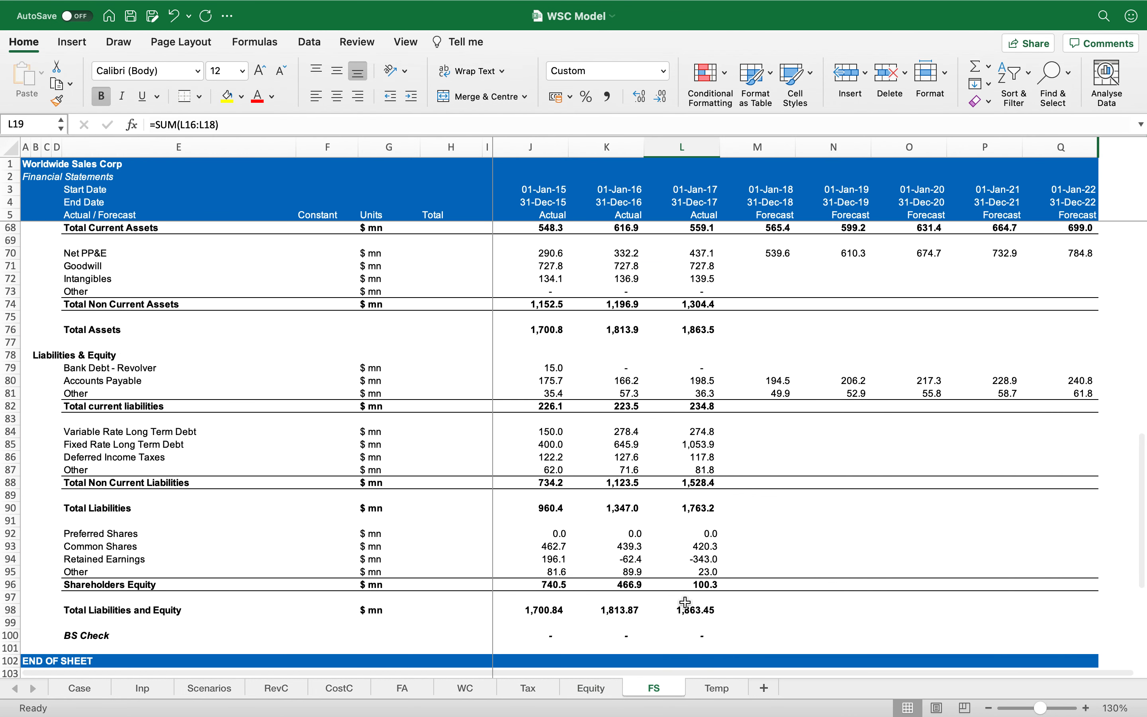
pyautogui.click(730, 537)
pyautogui.write('=')
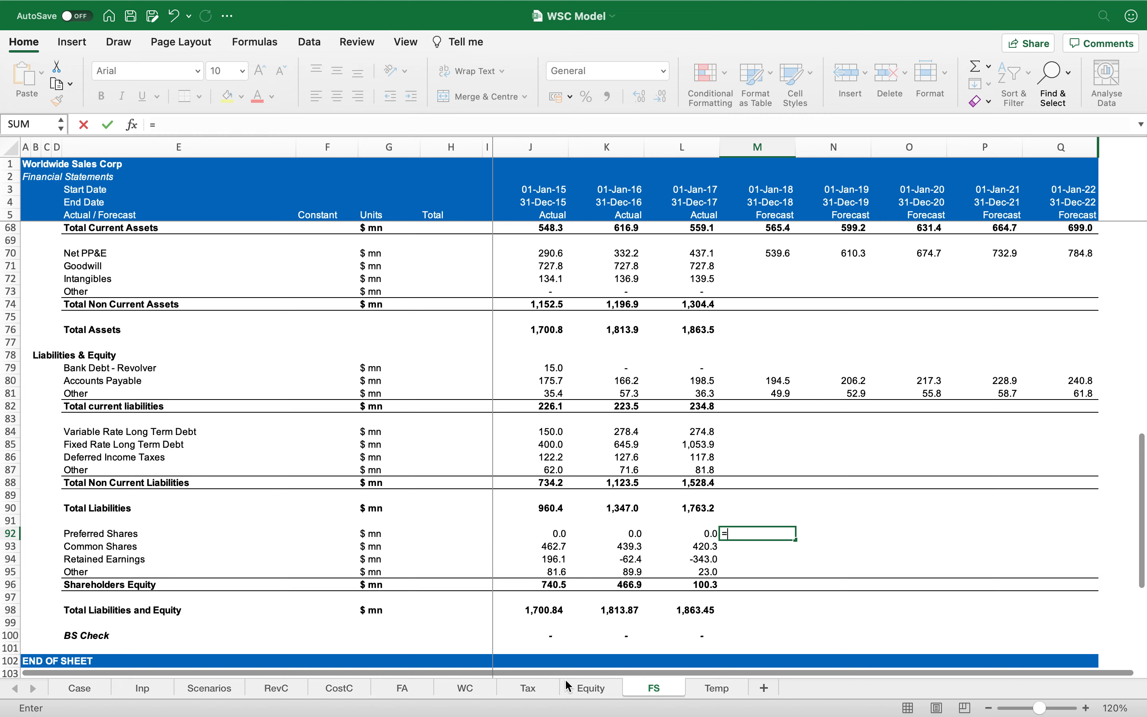
pyautogui.click(566, 682)
pyautogui.click(752, 372)
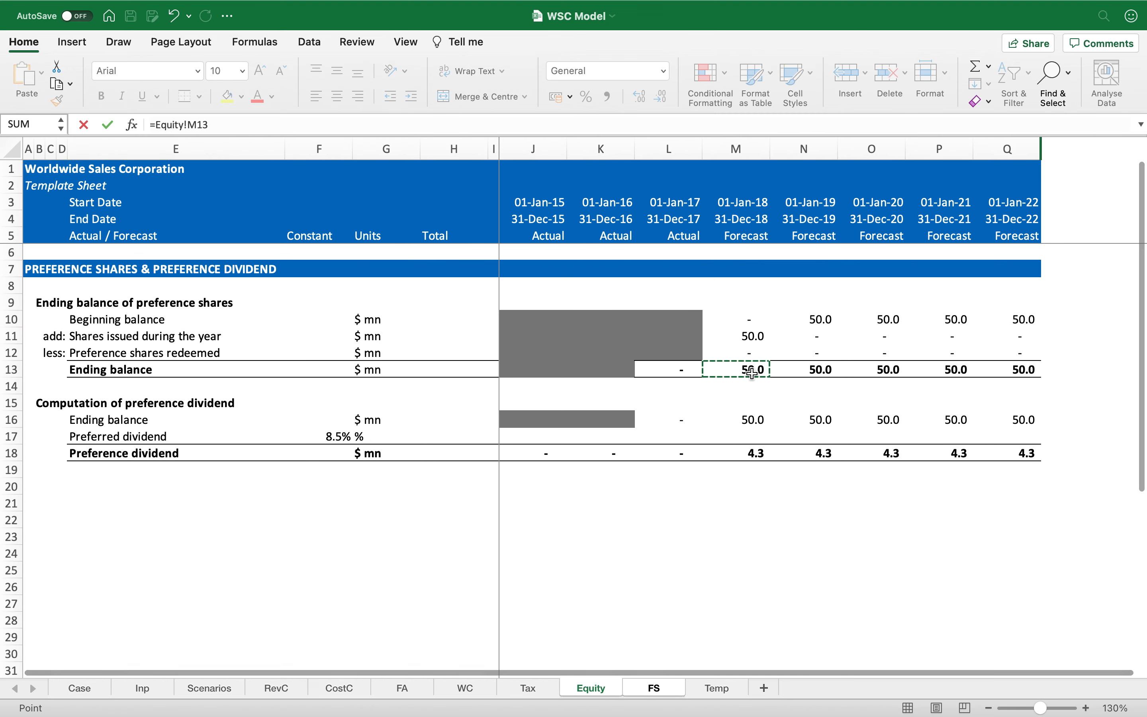
pyautogui.press('Return')
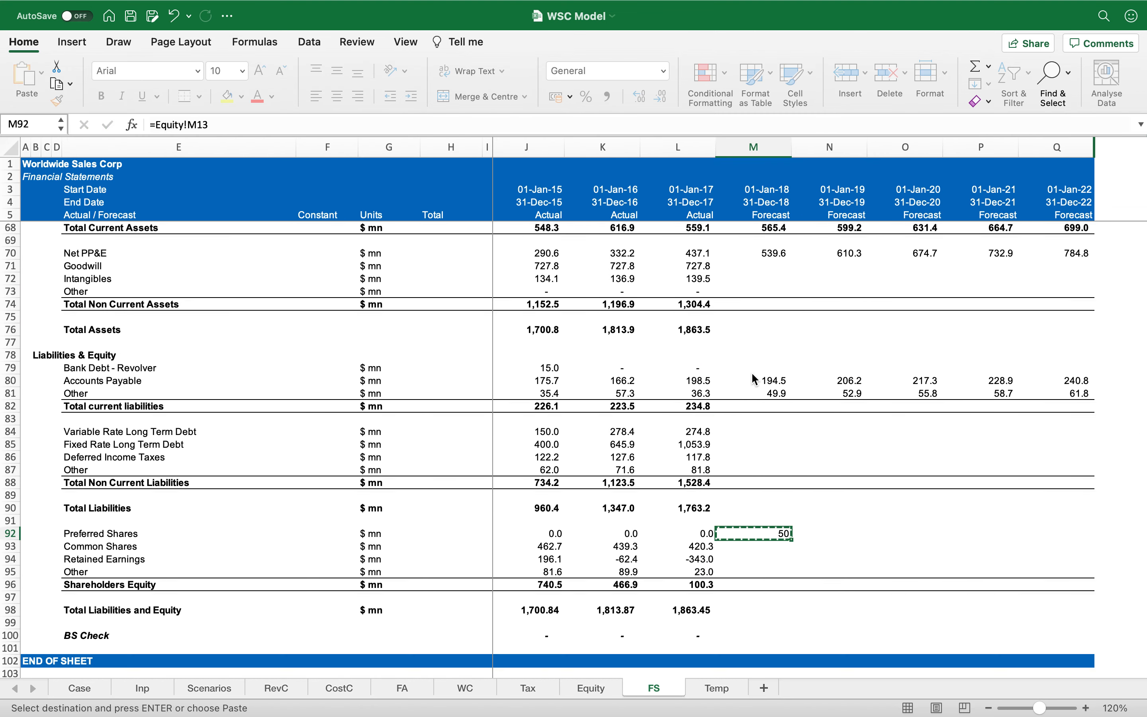
# Fill the Preferred Shares link from M92 across the remaining forecast years to Q92.
pyautogui.hotkey('shift', 'Right')
pyautogui.hotkey('shift', 'Right')
pyautogui.hotkey('shift', 'Right')
pyautogui.hotkey('shift', 'Right')
pyautogui.hotkey('ctrl', 'r')
pyautogui.press('Down')
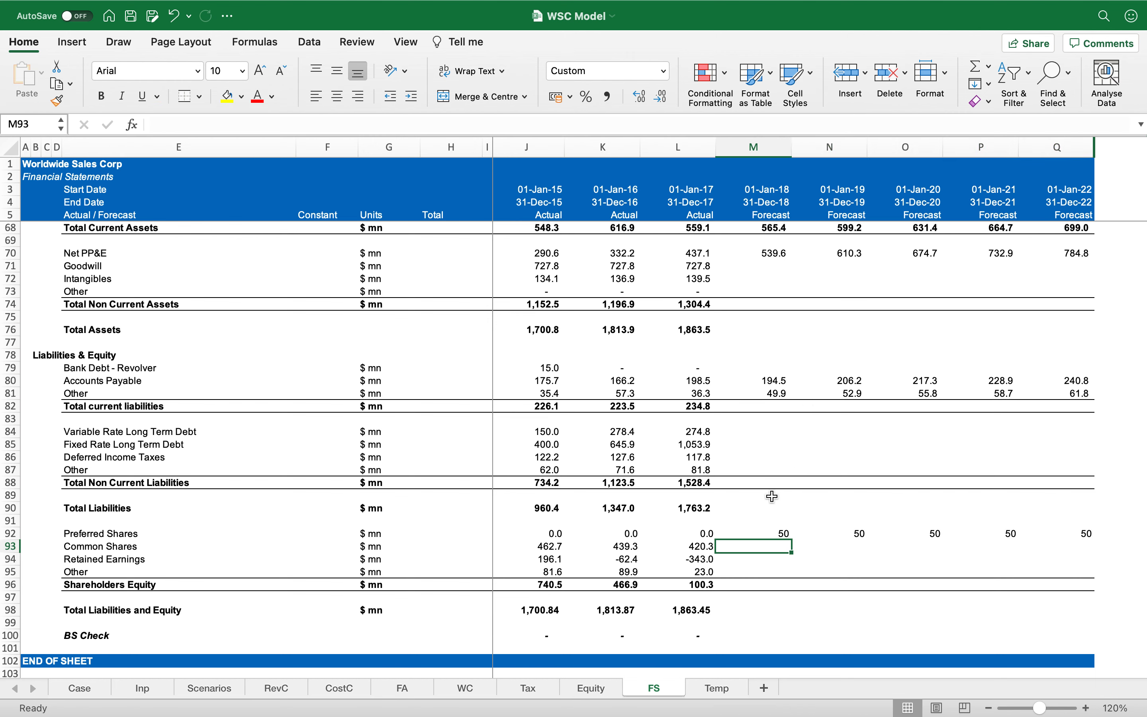
# Link the 2018 Preferred Dividend in M21 of the FS income statement to the negative of the preference dividend in Equity M18.
pyautogui.scroll(3, 770, 495)
pyautogui.scroll(10, 773, 496)
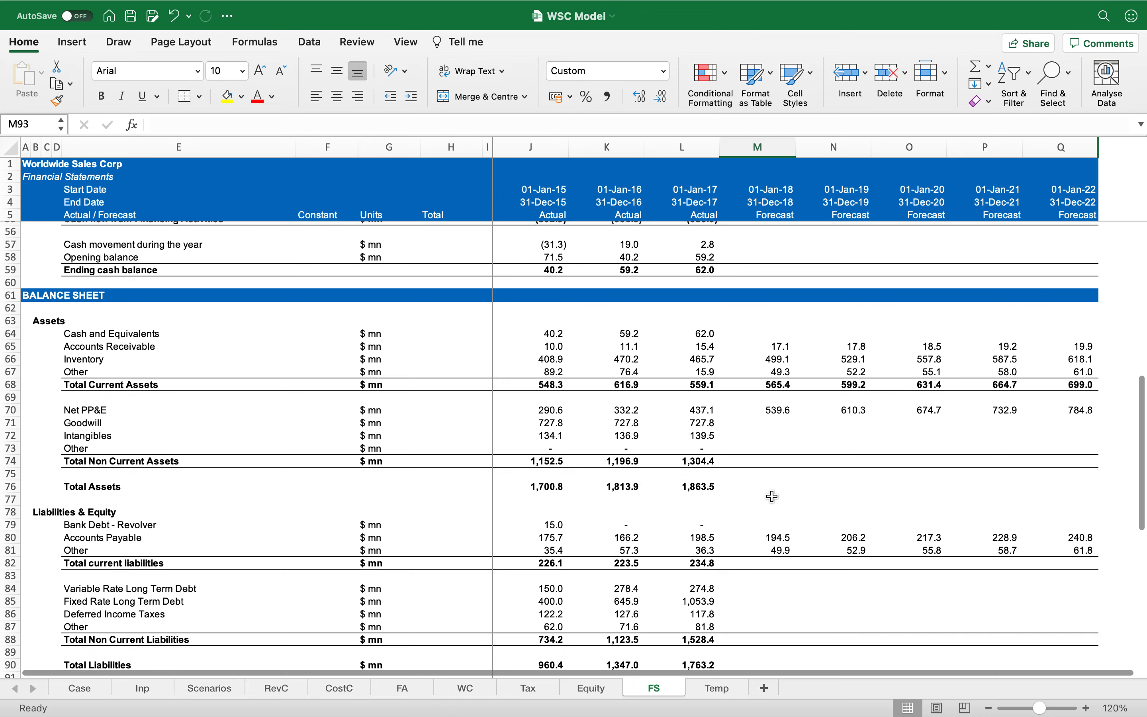
pyautogui.scroll(12, 772, 496)
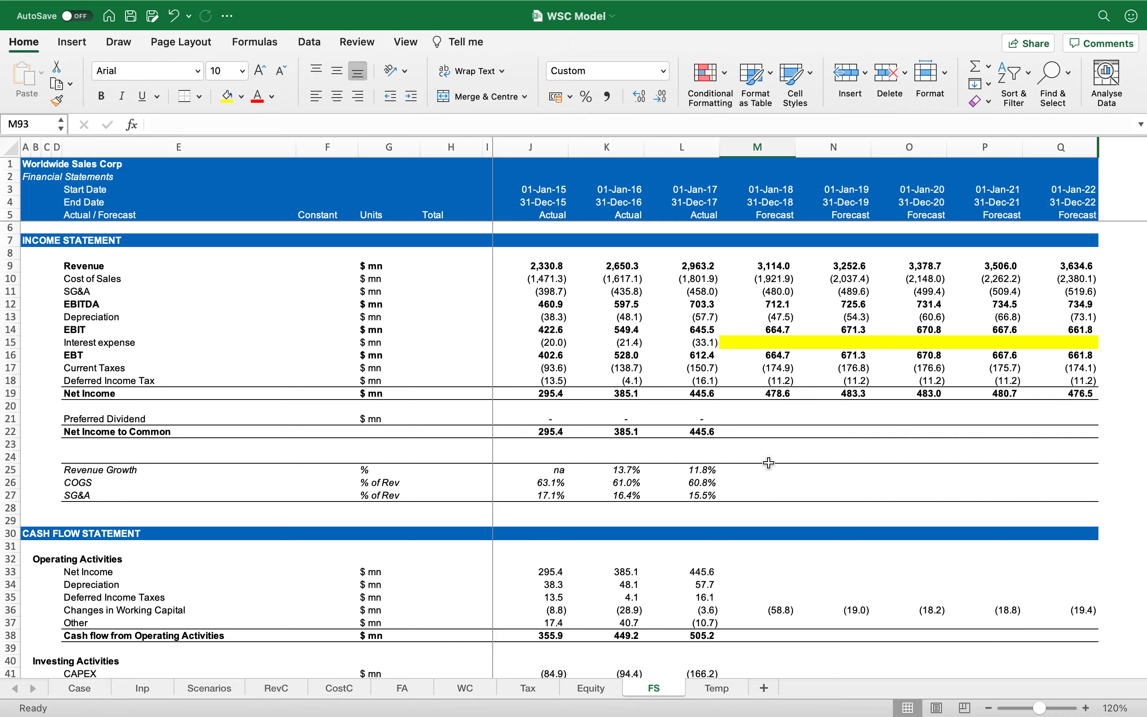
pyautogui.click(772, 420)
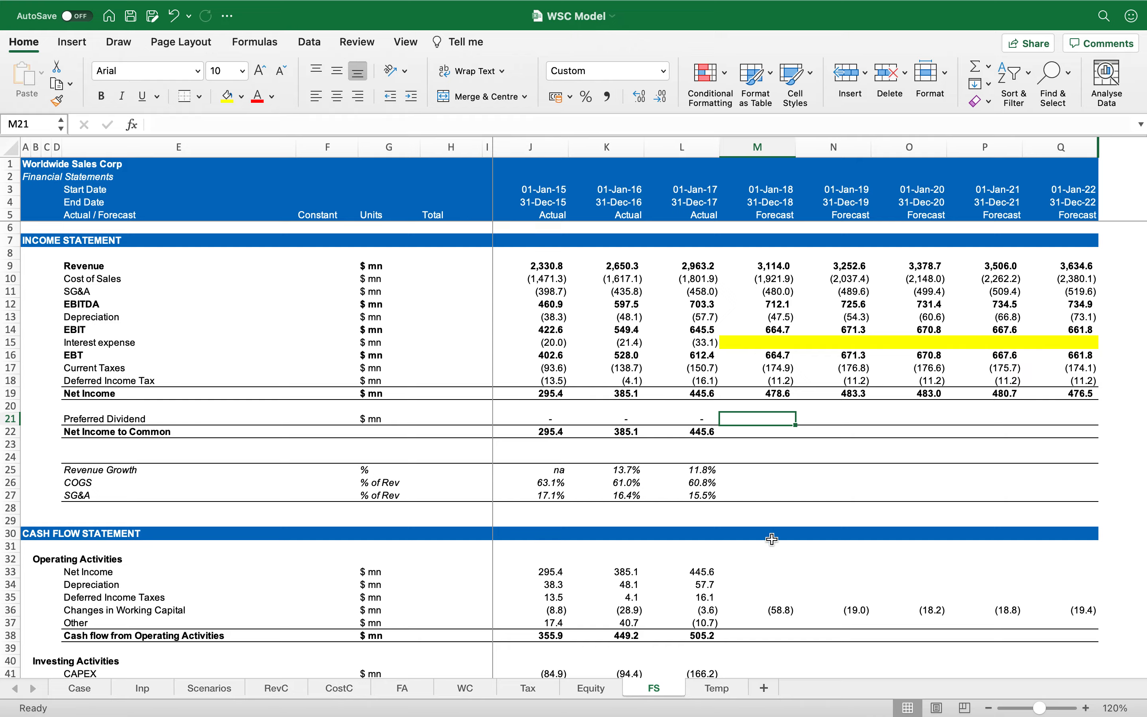
pyautogui.write('=-')
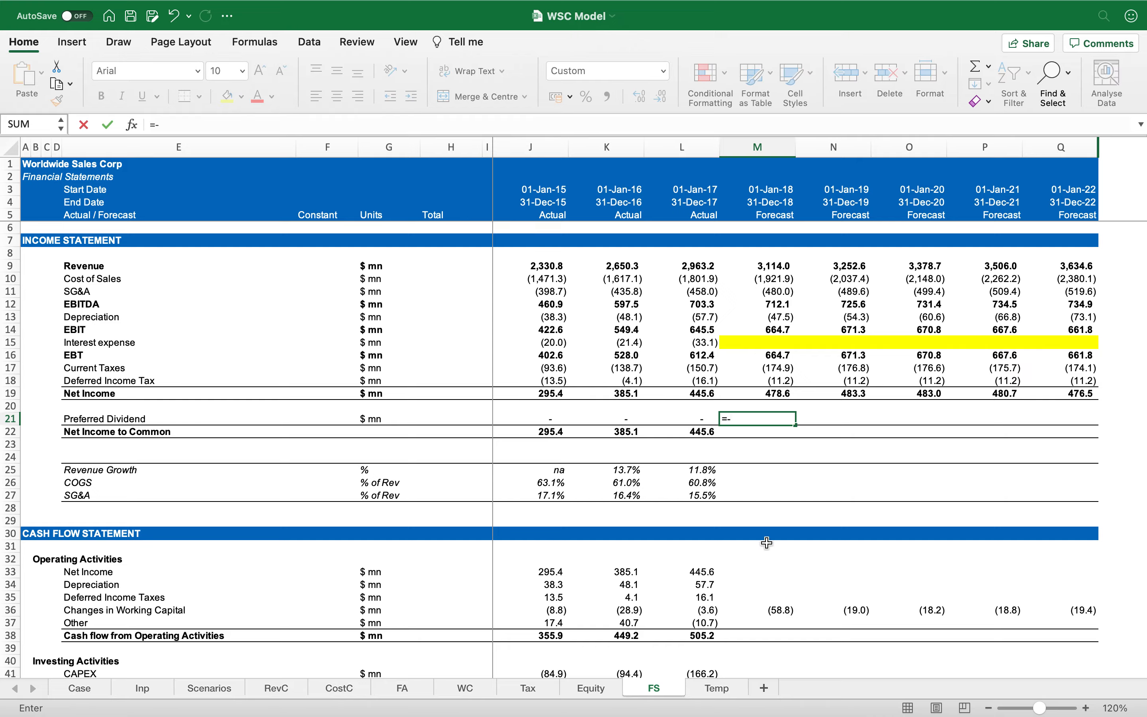
pyautogui.click(601, 690)
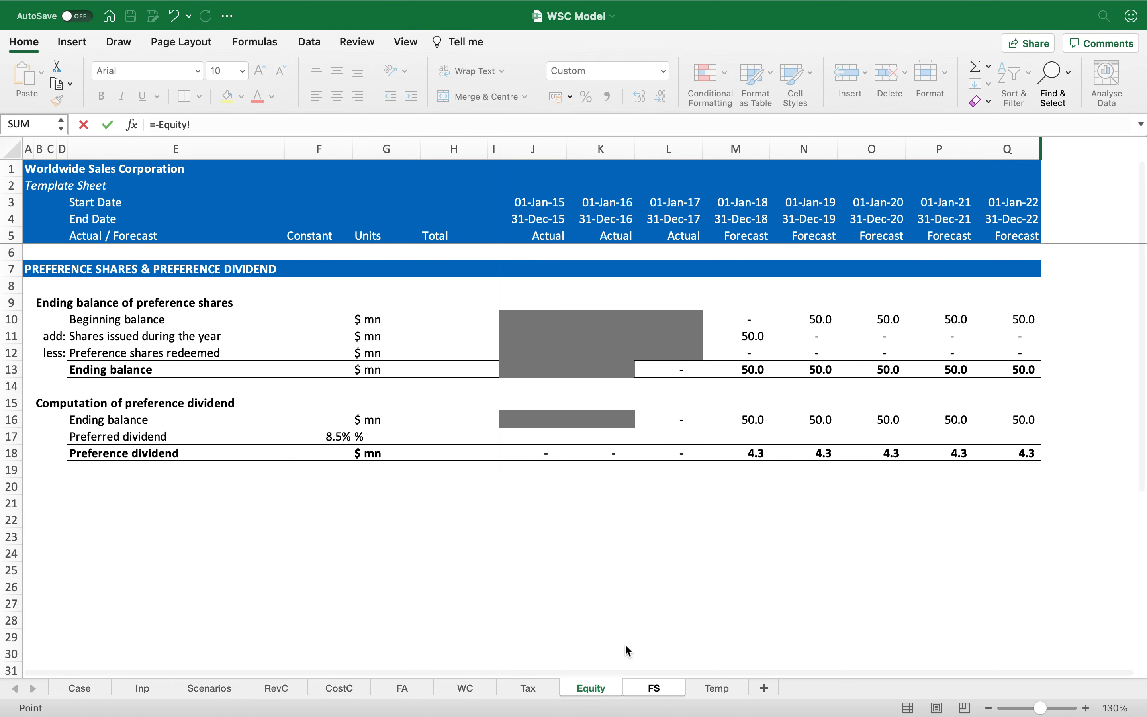
pyautogui.click(748, 456)
pyautogui.press('Return')
# Fill the Preferred Dividend link from M21 across the remaining forecast years to Q21.
pyautogui.press('Up')
pyautogui.press('super+c')
pyautogui.press('super+shift+Right')
pyautogui.press('Return')
# Copy the Net Income to Common formula from L22 across M22:Q22 and check the formula in M22.
pyautogui.press('Down')
pyautogui.press('Left')
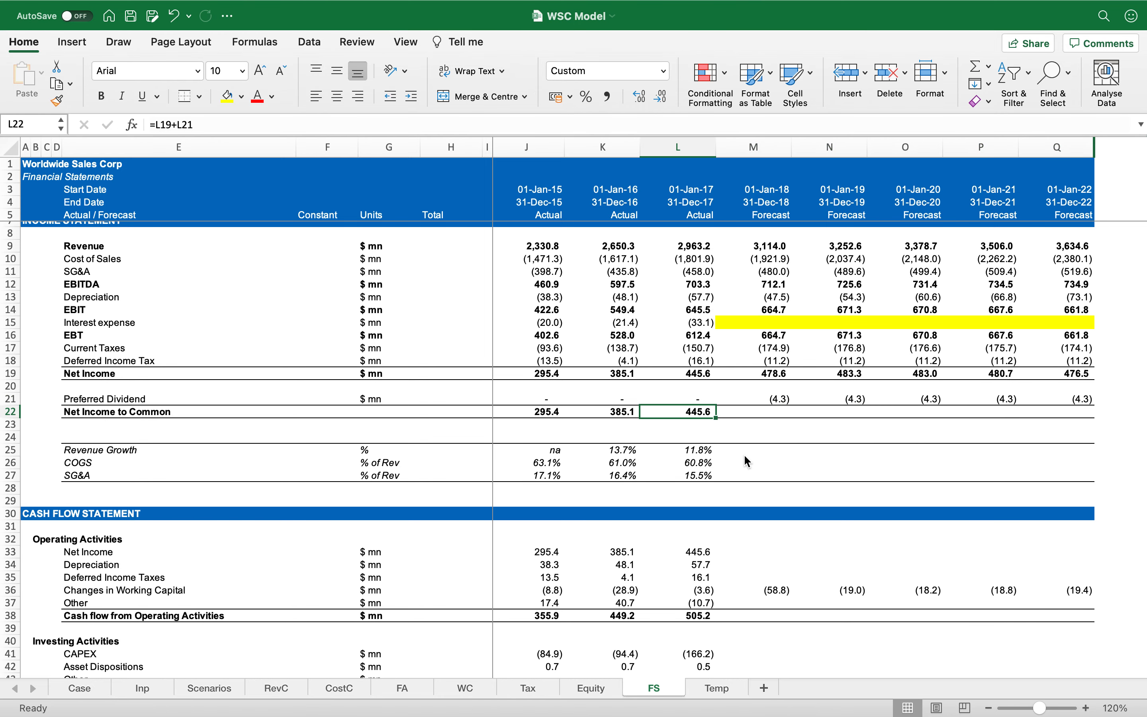
pyautogui.press('super+c')
pyautogui.press('Right')
pyautogui.press('super+shift+Right')
pyautogui.press('Return')
pyautogui.press('Left')
pyautogui.press('Right')
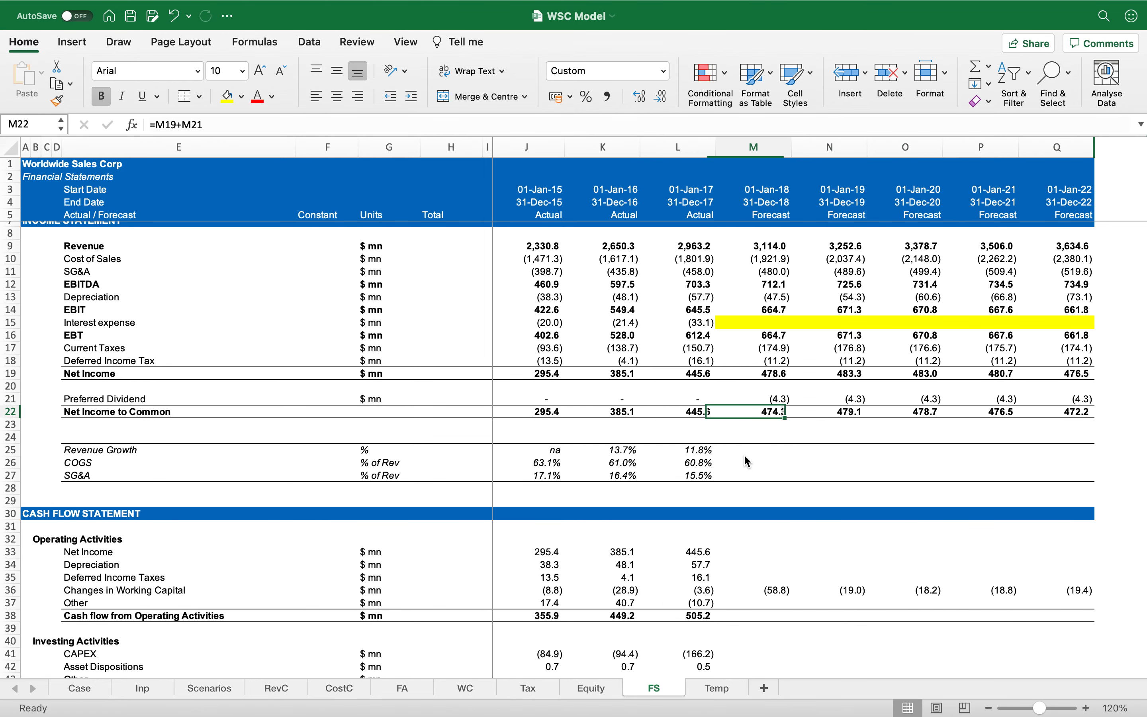
pyautogui.press('F2')
pyautogui.press('Escape')
# Link the 2018 Preferred Share Issuance in M50 of the cash flow statement to the shares issued in Equity M11.
pyautogui.click(745, 452)
pyautogui.scroll(-6, 748, 484)
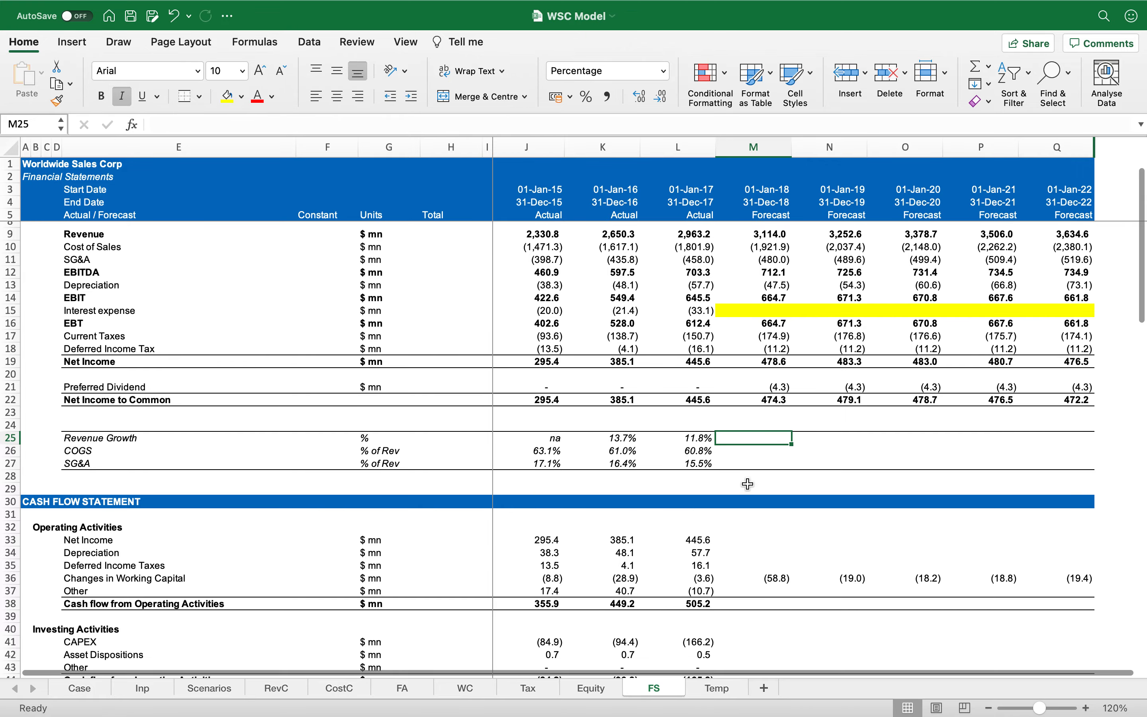
pyautogui.scroll(-3, 748, 483)
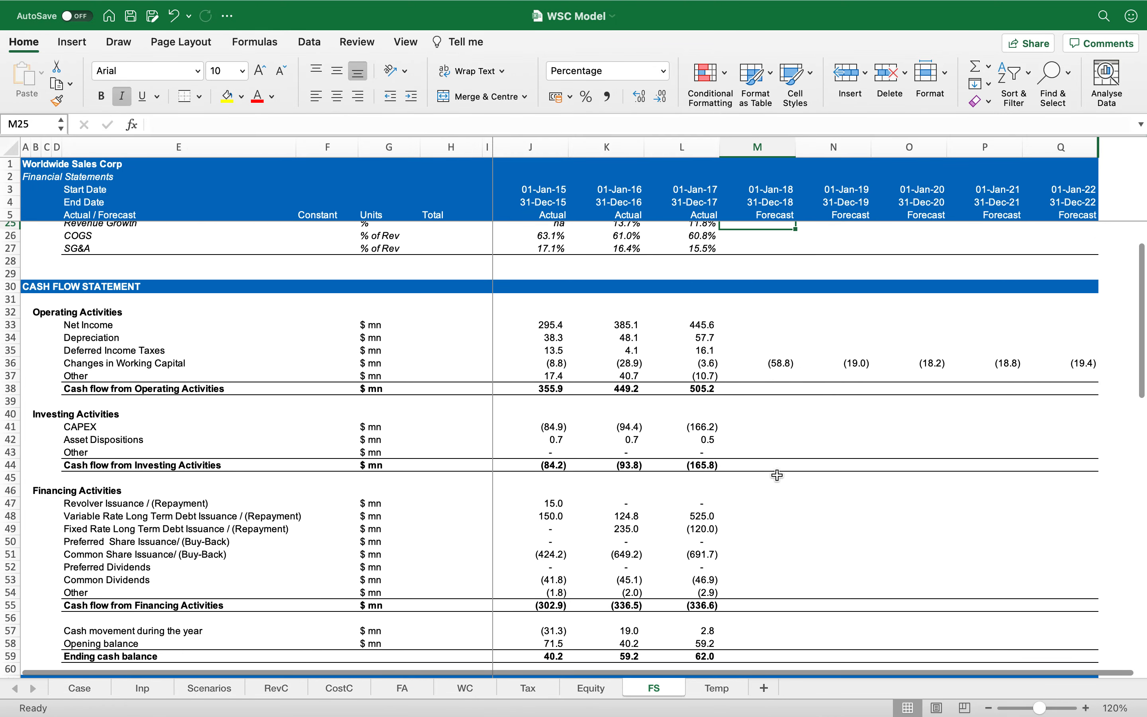
pyautogui.scroll(-3, 778, 503)
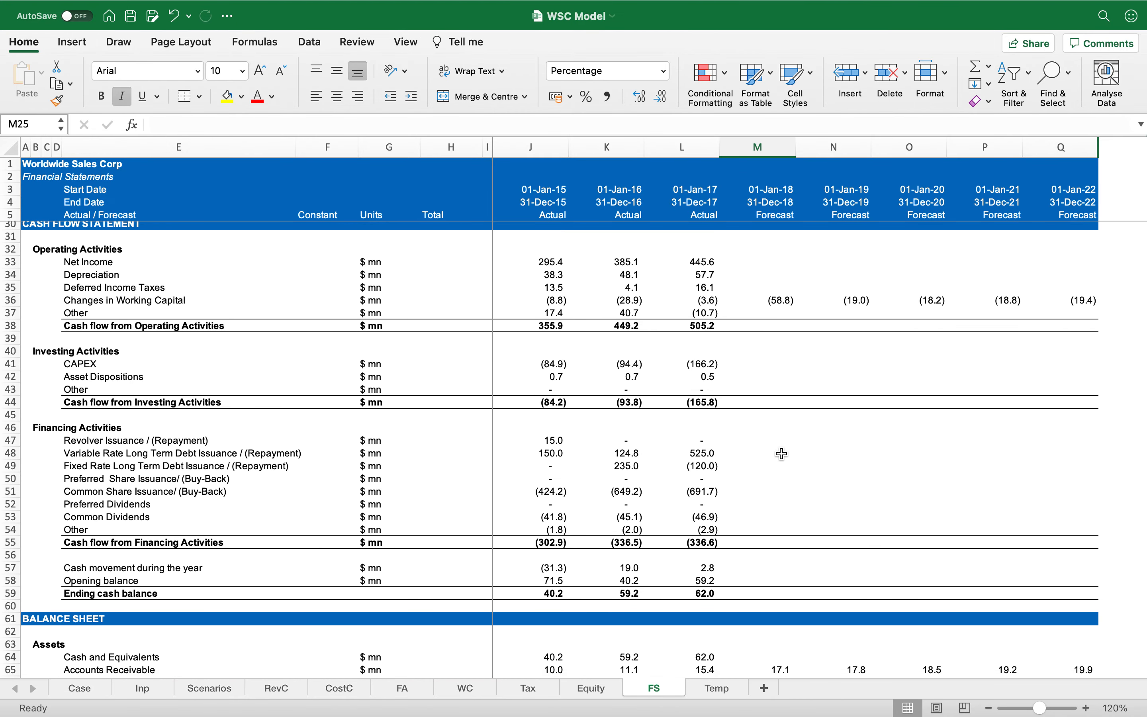
pyautogui.click(769, 476)
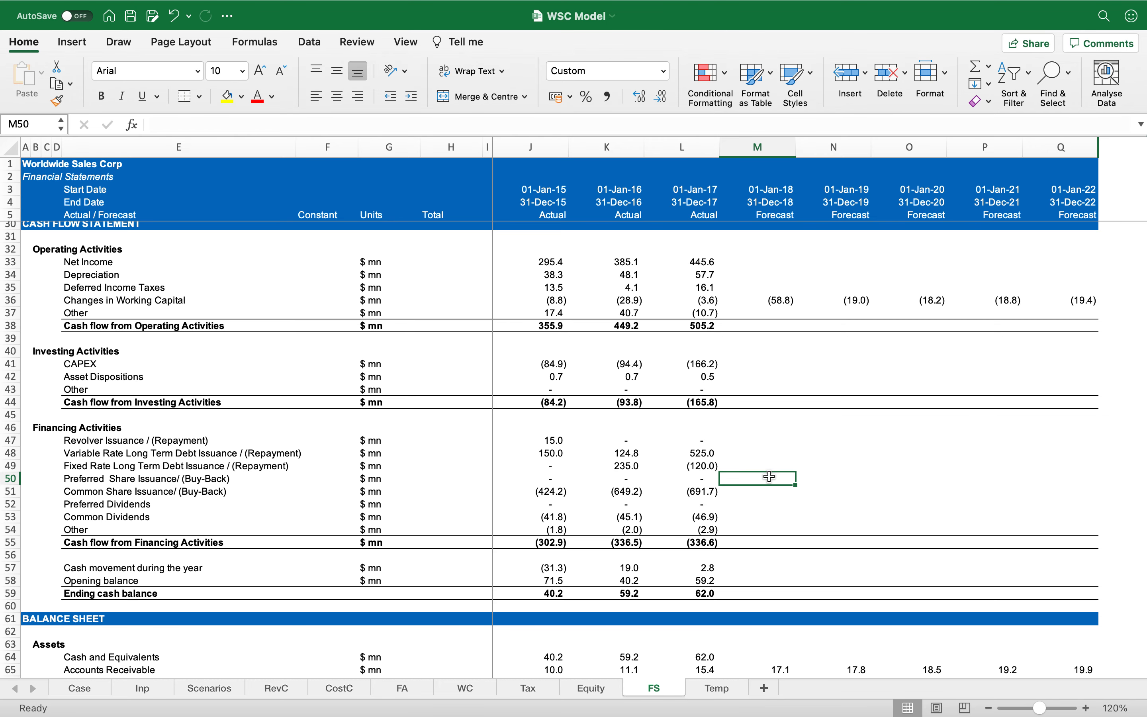
pyautogui.write('=')
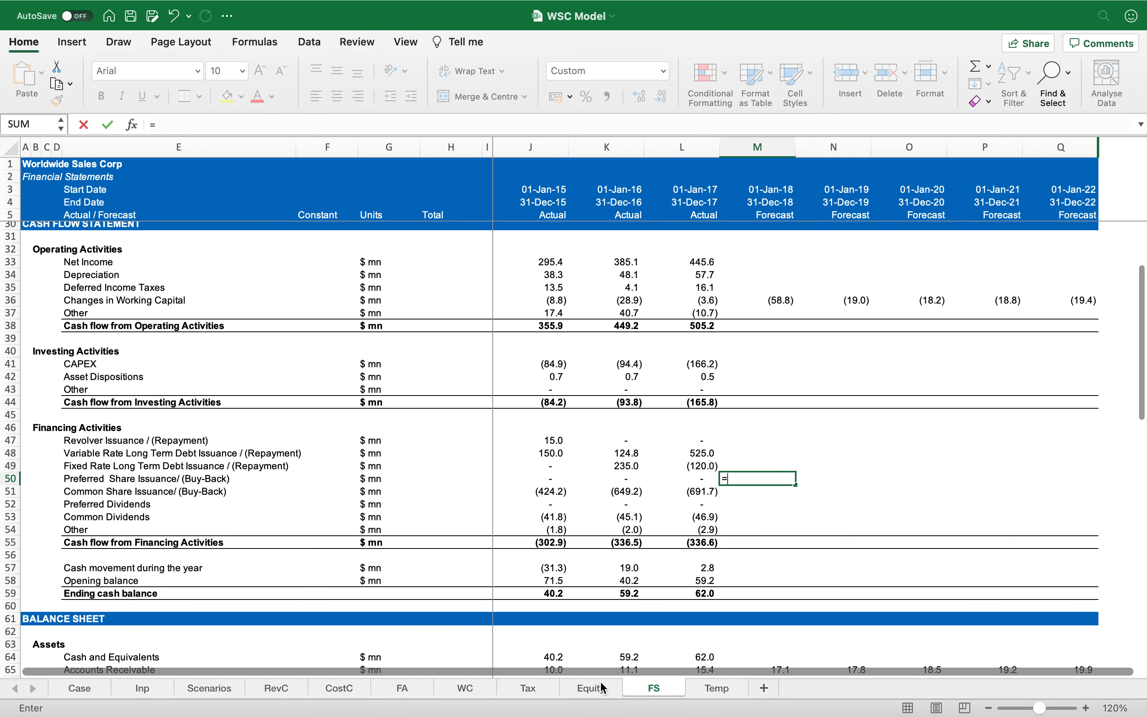
pyautogui.click(593, 687)
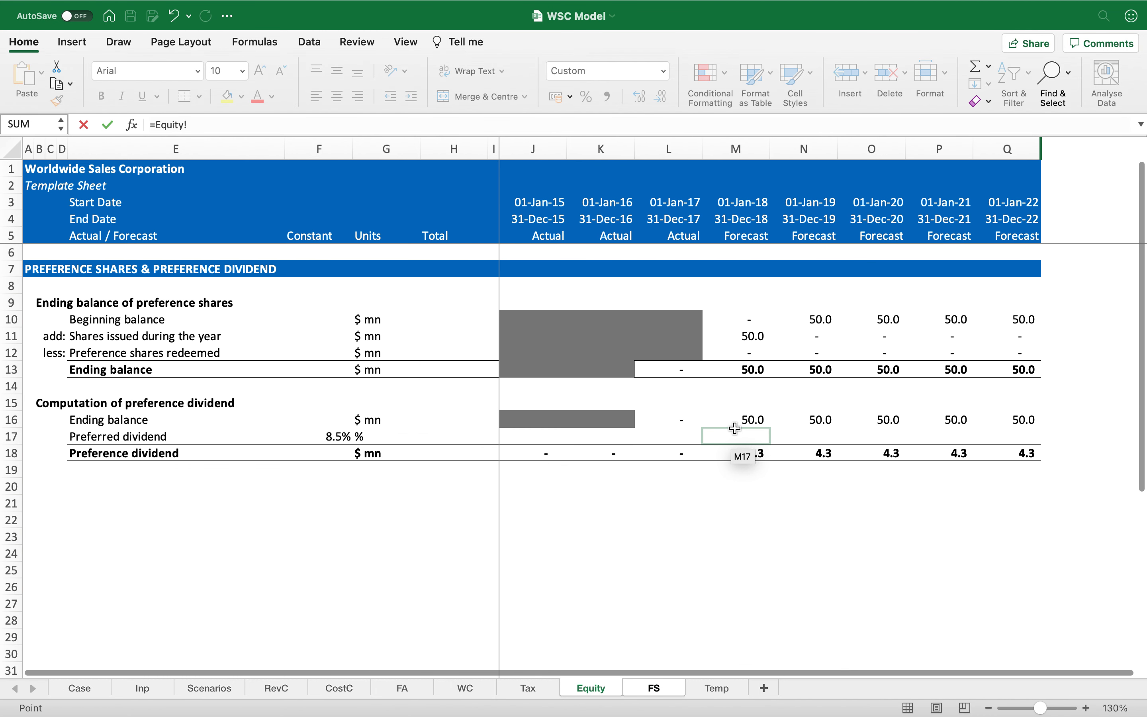
pyautogui.click(752, 336)
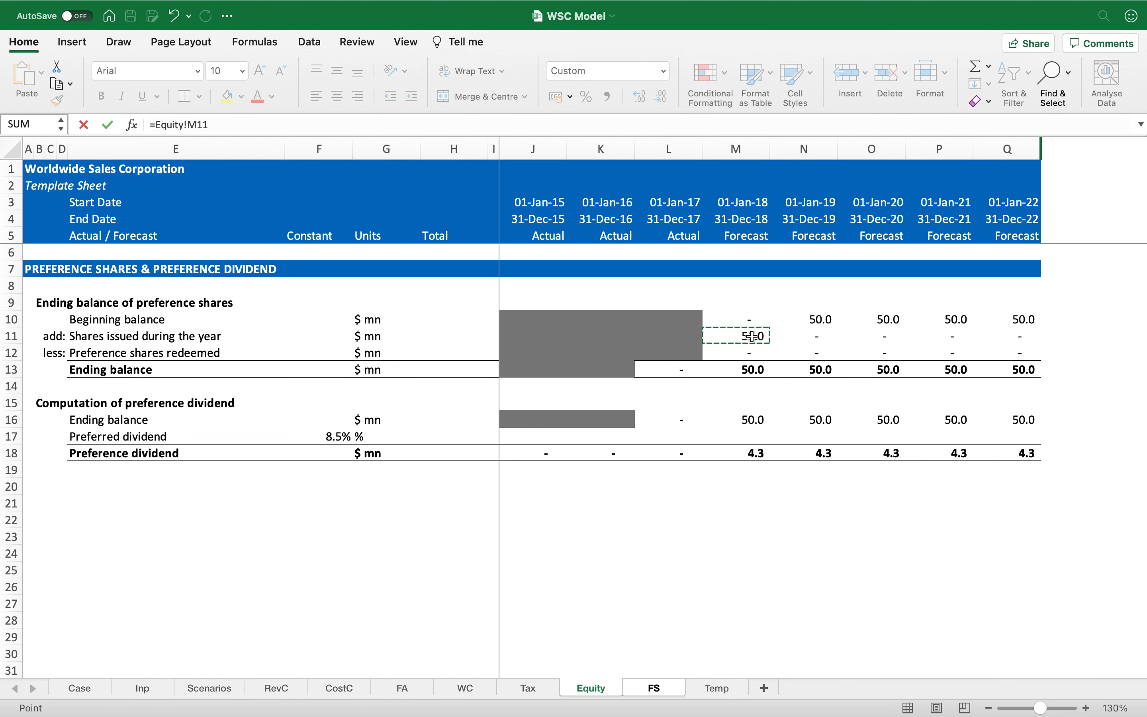
pyautogui.press('Return')
# Fill the Preferred Share Issuance link from M50 across the remaining forecast years to Q50.
pyautogui.press('super+c')
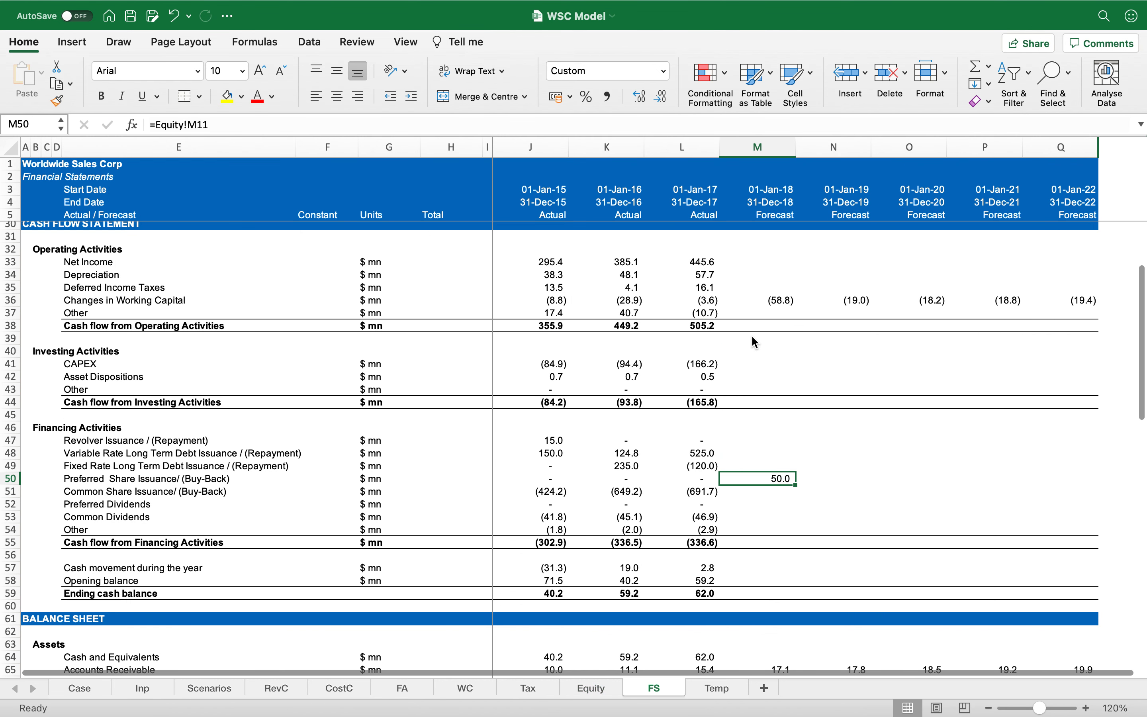
pyautogui.hotkey('shift', 'Right')
pyautogui.hotkey('shift', 'Right')
pyautogui.hotkey('shift', 'Right')
pyautogui.hotkey('shift', 'Right')
pyautogui.press('Return')
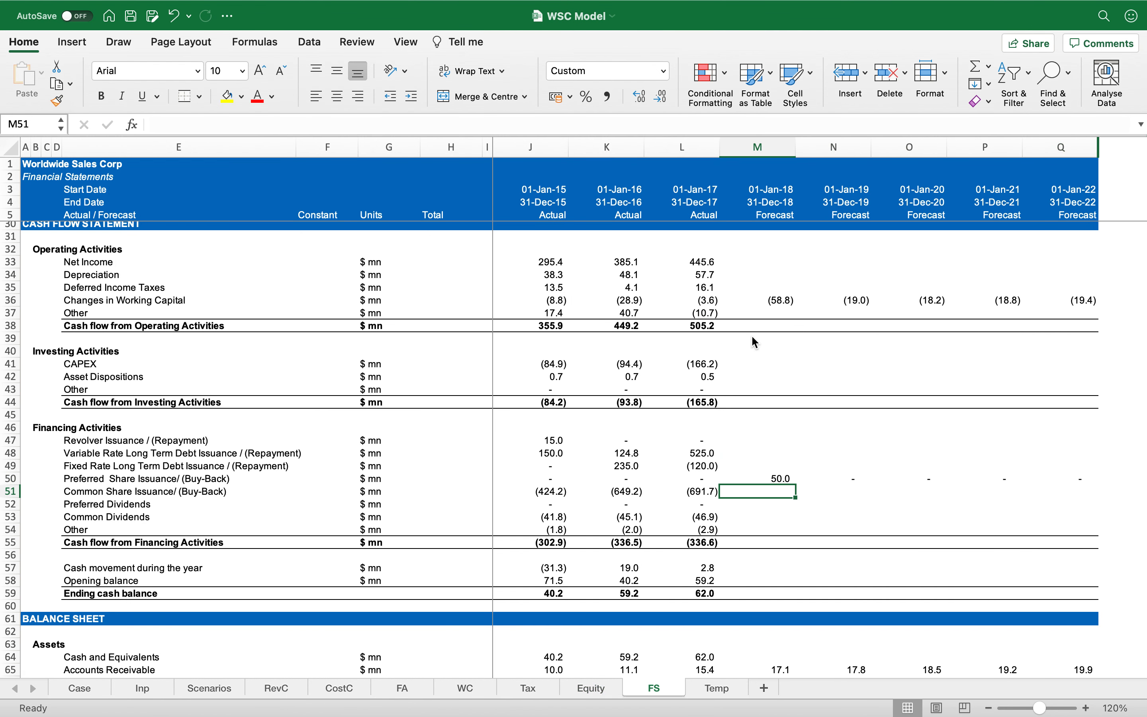
# Link the 2018 Preferred Dividends in M52 of the cash flow statement with the formula =-Equity!M18.
pyautogui.press('Down')
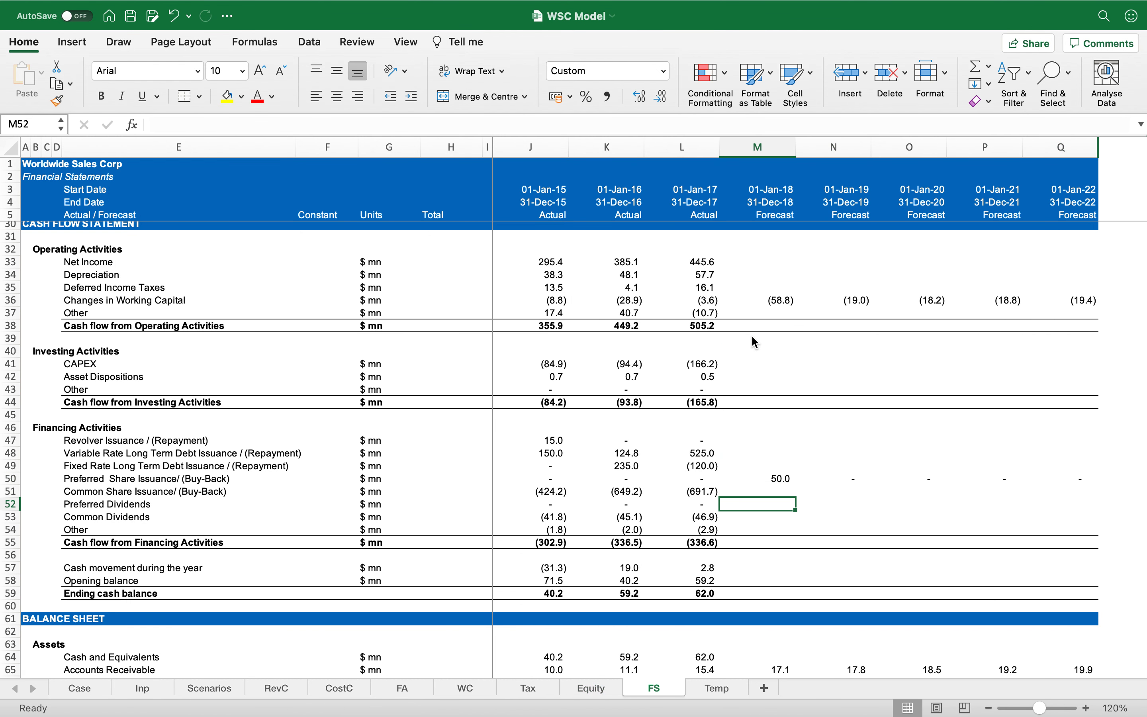
pyautogui.write('=-')
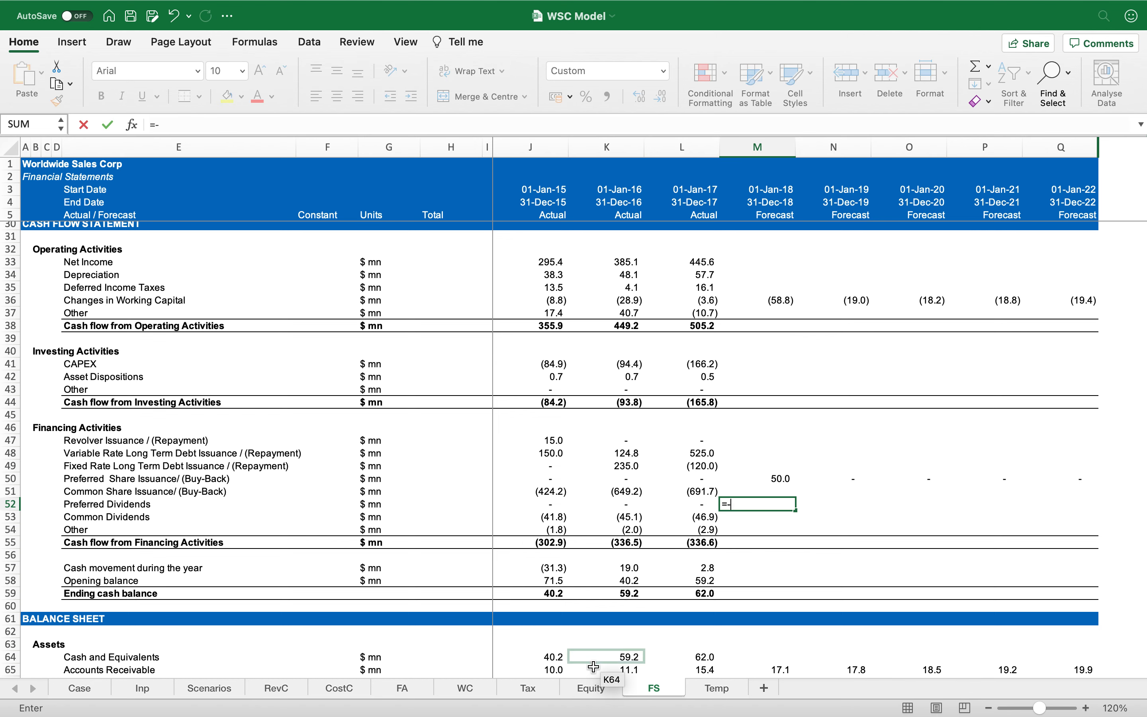
pyautogui.click(591, 688)
pyautogui.click(757, 457)
pyautogui.press('Return')
# Fill the Preferred Dividends link from M52 across the remaining forecast years to Q52.
pyautogui.press('Up')
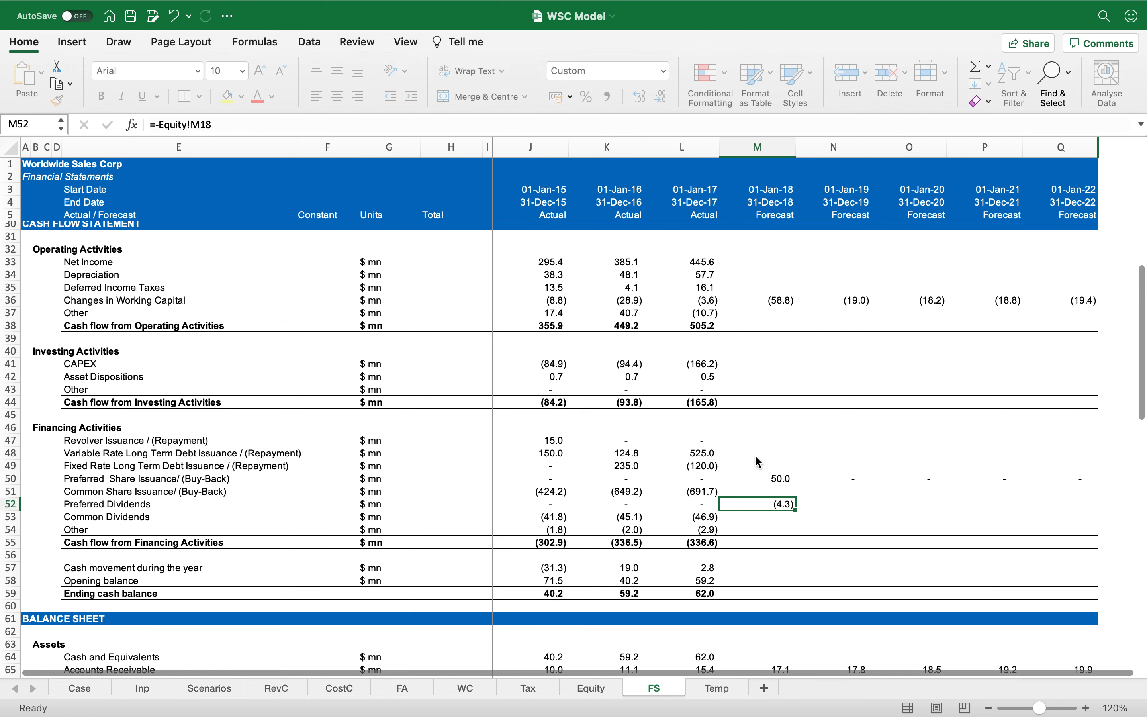
pyautogui.press('super+c')
pyautogui.press('super+shift+Right')
pyautogui.press('Return')
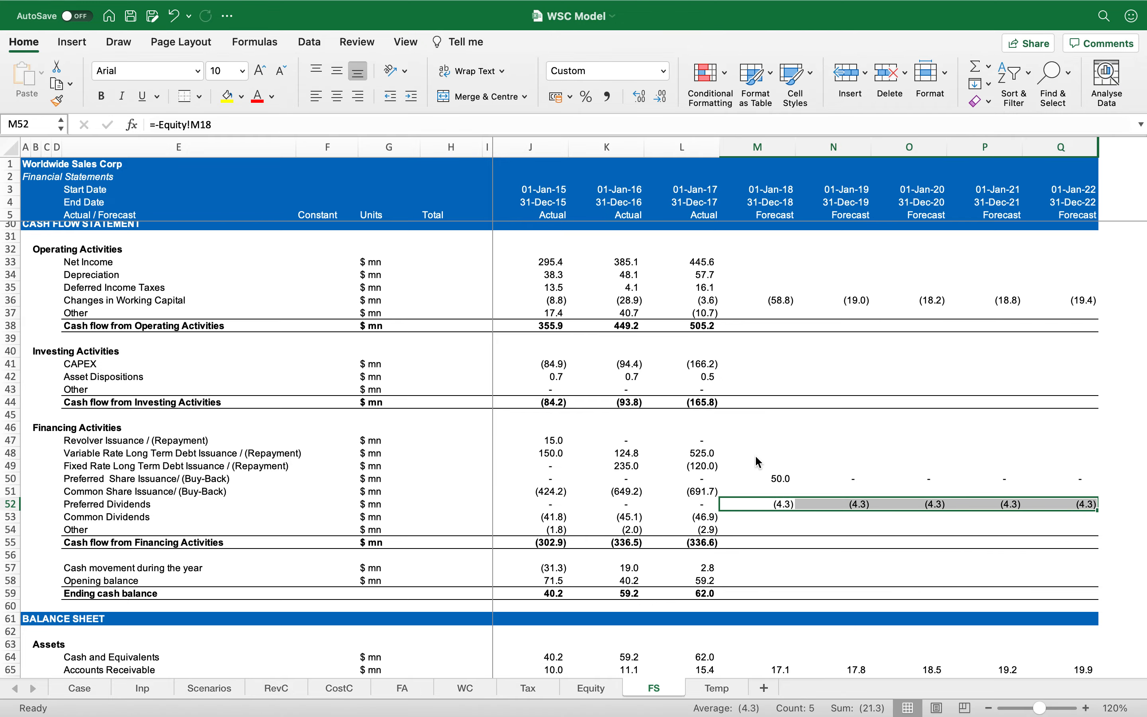
pyautogui.scroll(5, 756, 456)
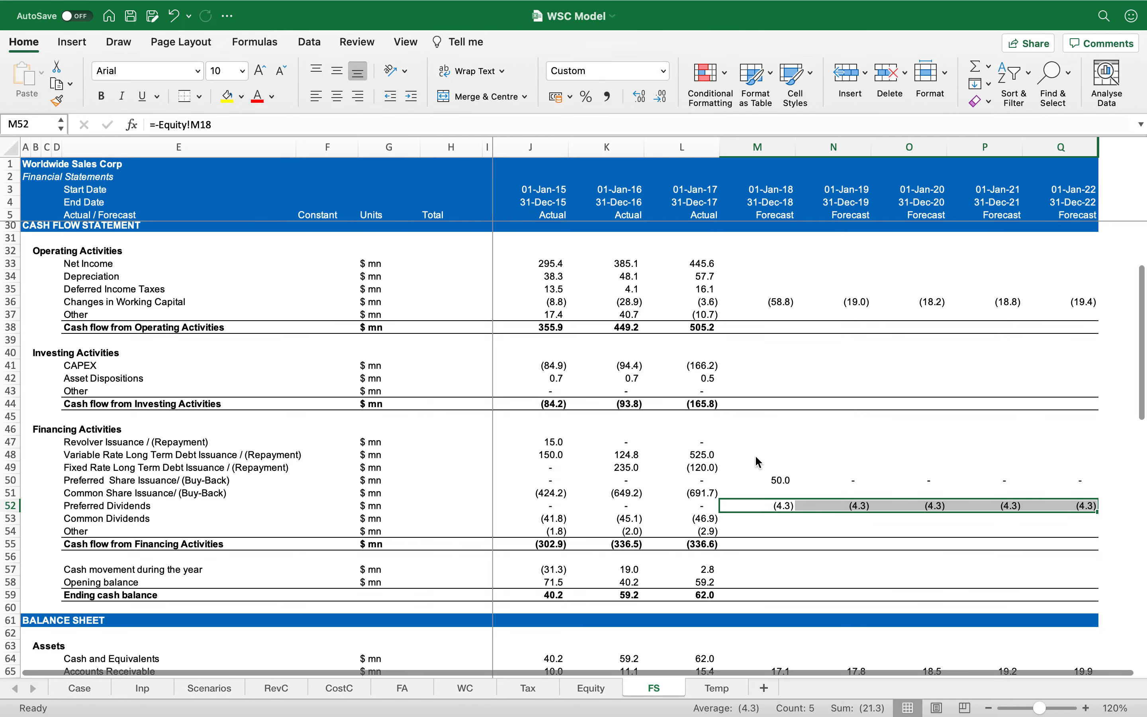
pyautogui.scroll(6, 758, 462)
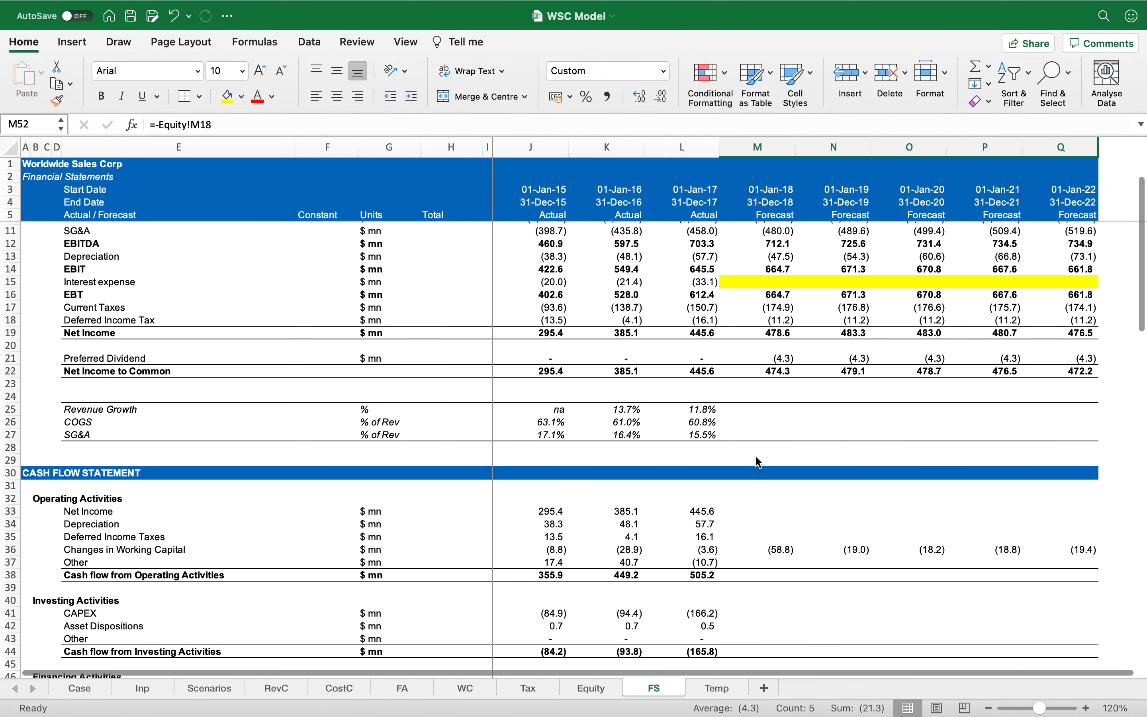
pyautogui.scroll(-8, 758, 462)
pyautogui.scroll(-4, 755, 456)
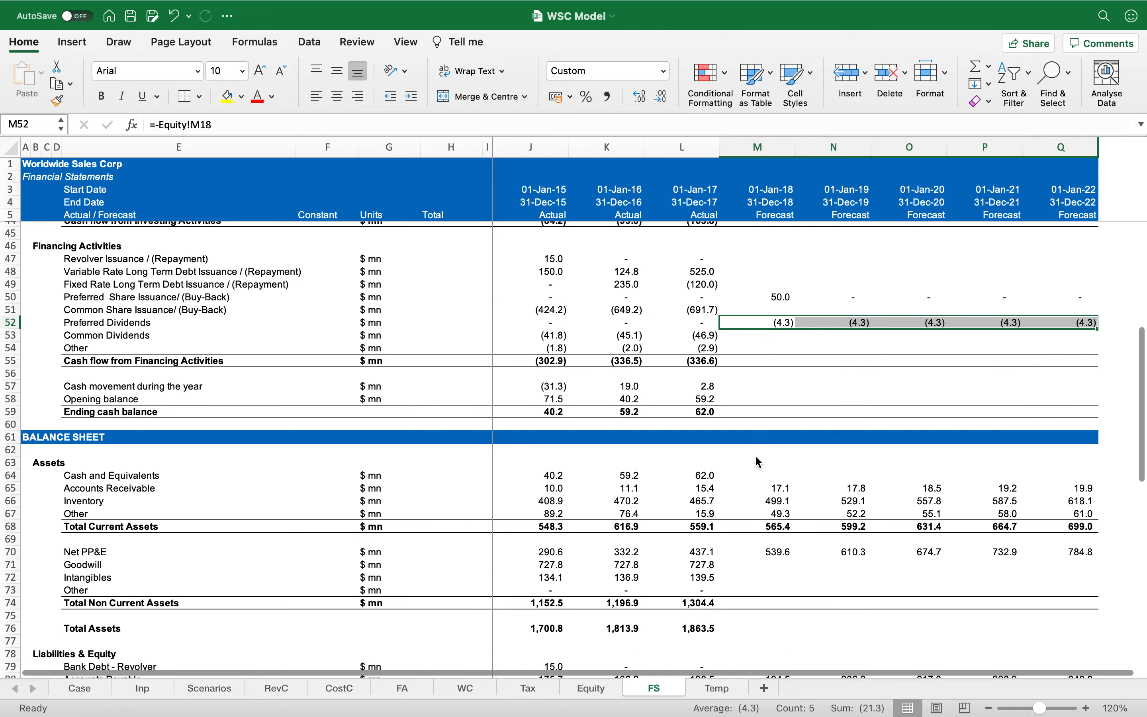
pyautogui.scroll(8, 756, 457)
pyautogui.scroll(3, 754, 454)
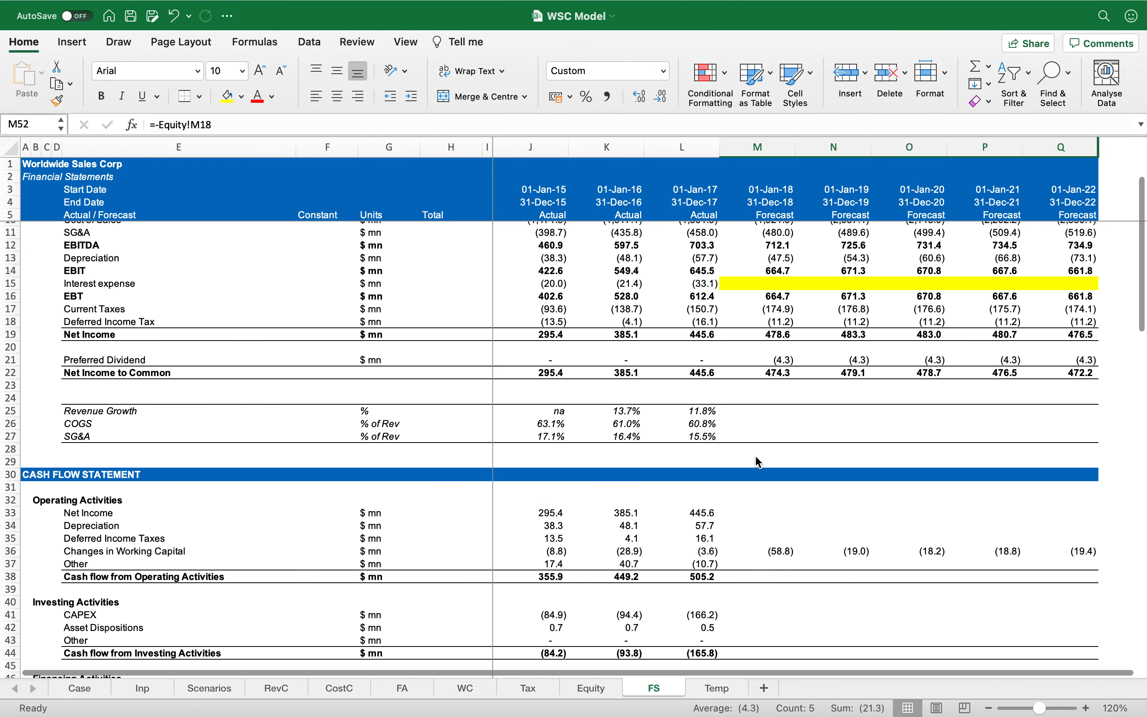
# Copy the blue section header band from row 7 of the Equity sheet to row 20.
pyautogui.click(593, 687)
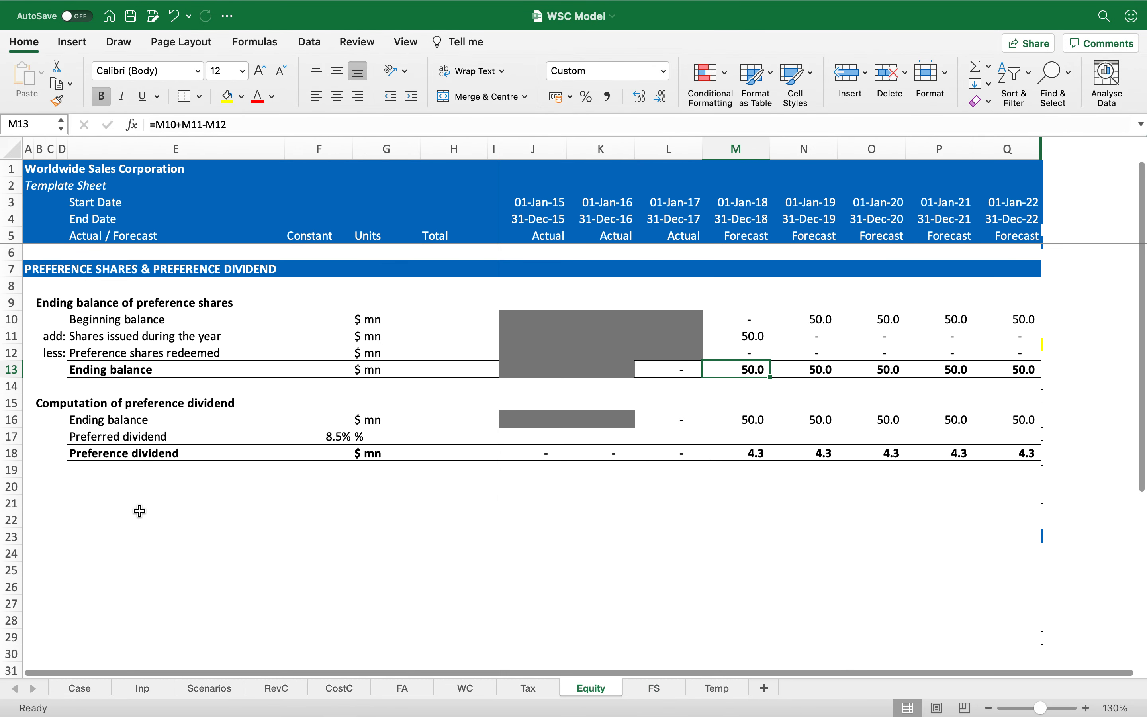
pyautogui.click(53, 506)
pyautogui.press('super+Up')
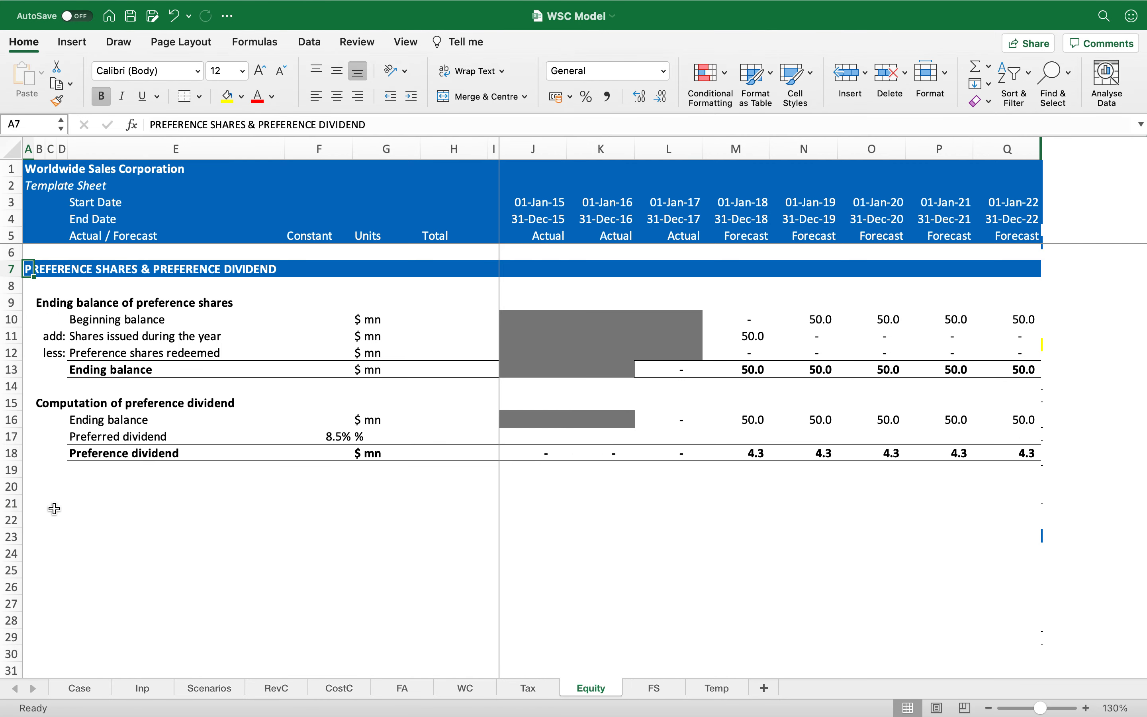
pyautogui.press('super+shift+Right')
pyautogui.press('super+c')
pyautogui.press('Down')
pyautogui.press('Down')
pyautogui.press('Down')
pyautogui.press('Down')
pyautogui.press('Down')
pyautogui.press('Down')
pyautogui.press('Down')
pyautogui.press('Down')
pyautogui.press('Down')
pyautogui.press('Down')
pyautogui.press('Down')
pyautogui.press('Down')
pyautogui.press('Down')
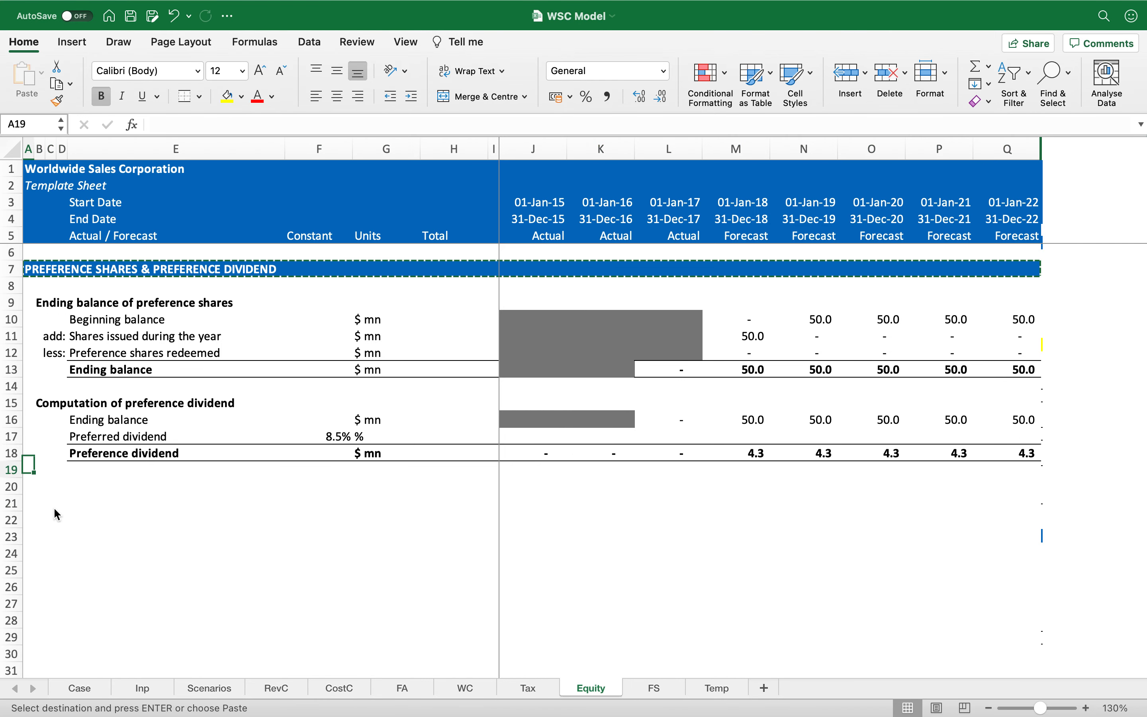
pyautogui.press('super+shift+Right')
pyautogui.press('Return')
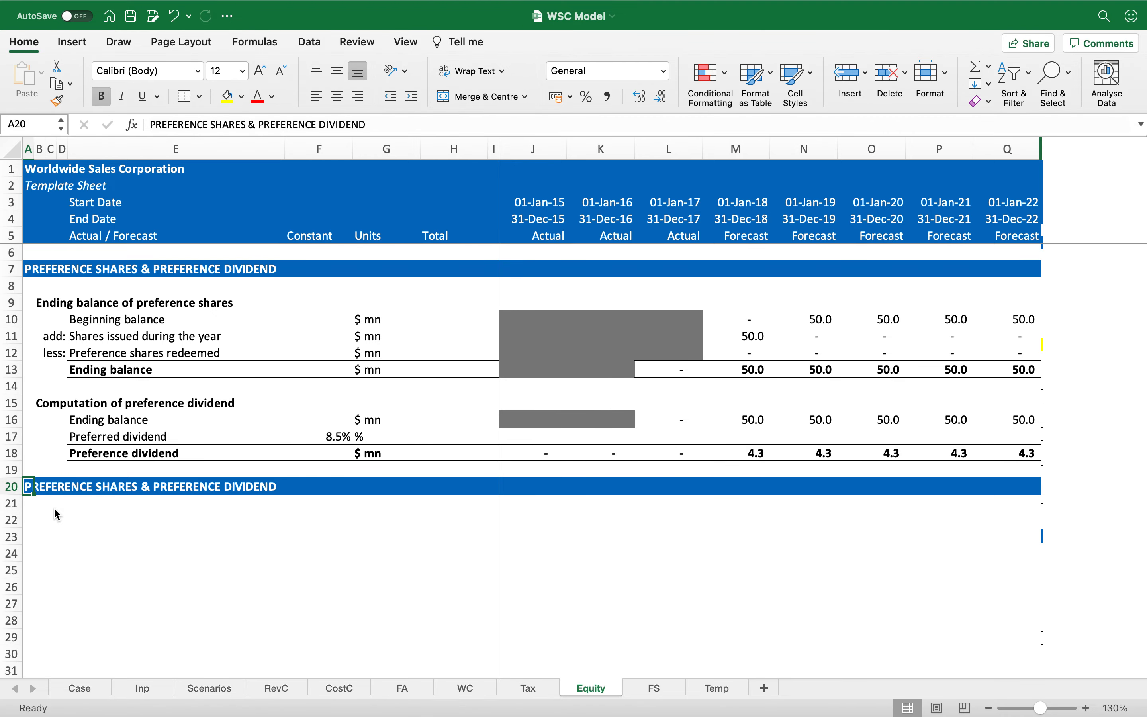
# Change the section header in A20 to EQUITY SHARES & EQUITY DIVIDEND.
pyautogui.write('EQUITY SHARES &')
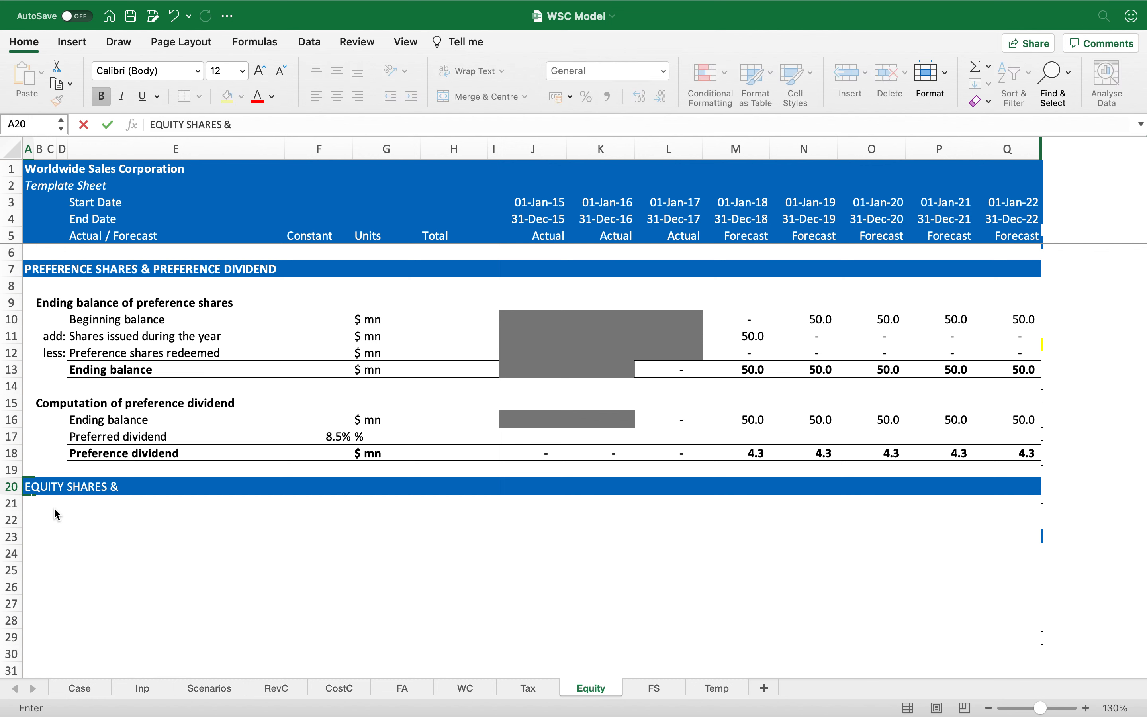
pyautogui.write(' EQUITY DIVIDEND')
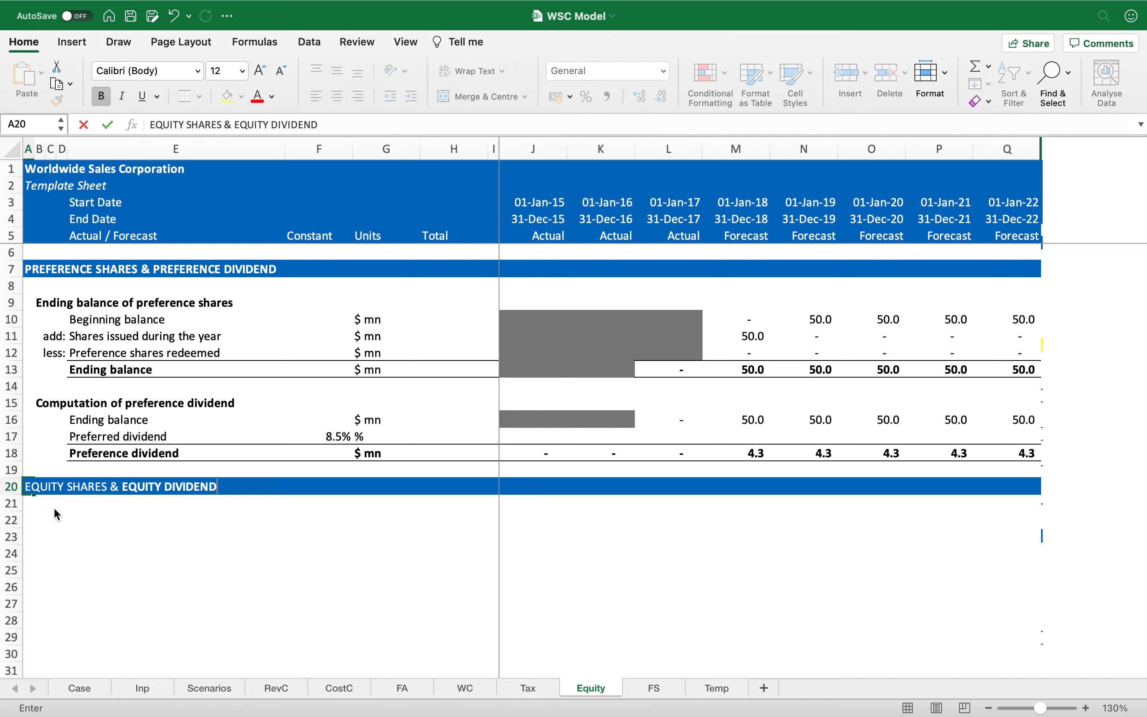
pyautogui.press('Return')
# Enter the subheading "Ending balance of equity shares" in B22 and make it bold.
pyautogui.press('Right')
pyautogui.press('Right')
pyautogui.press('Right')
pyautogui.press('Right')
pyautogui.press('Down')
pyautogui.press('Left')
pyautogui.press('Left')
pyautogui.press('Left')
pyautogui.press('Left')
pyautogui.press('Right')
pyautogui.write('Ending ')
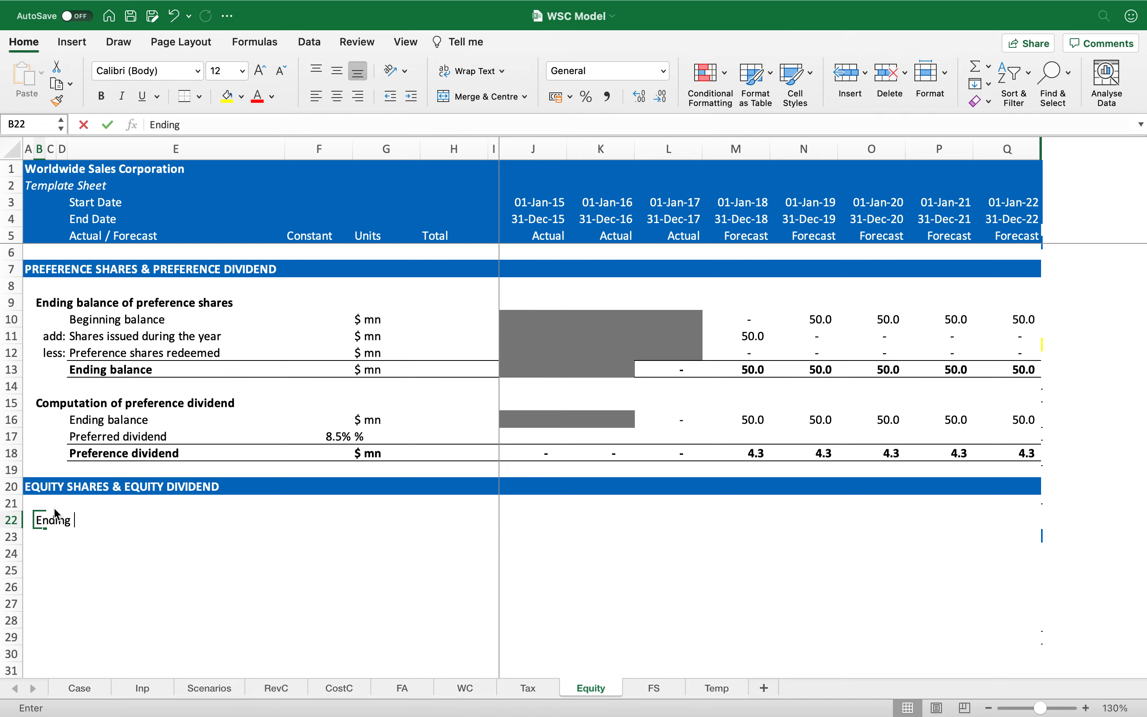
pyautogui.write('balance of ')
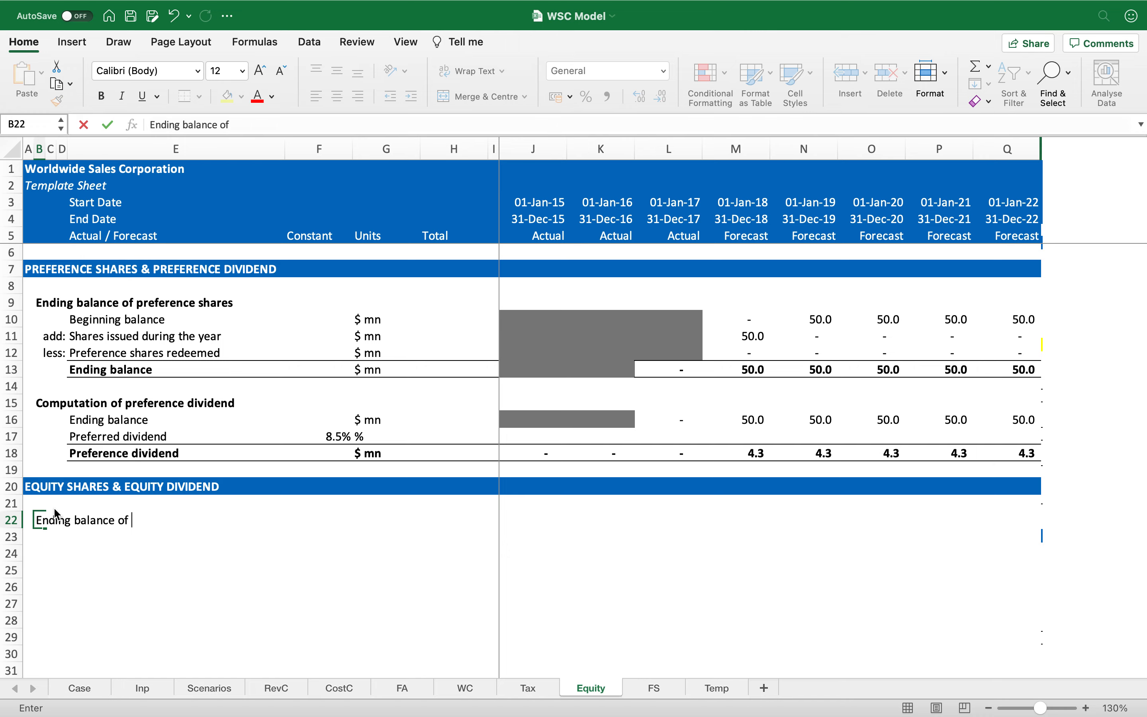
pyautogui.write('equity shares')
pyautogui.press('Return')
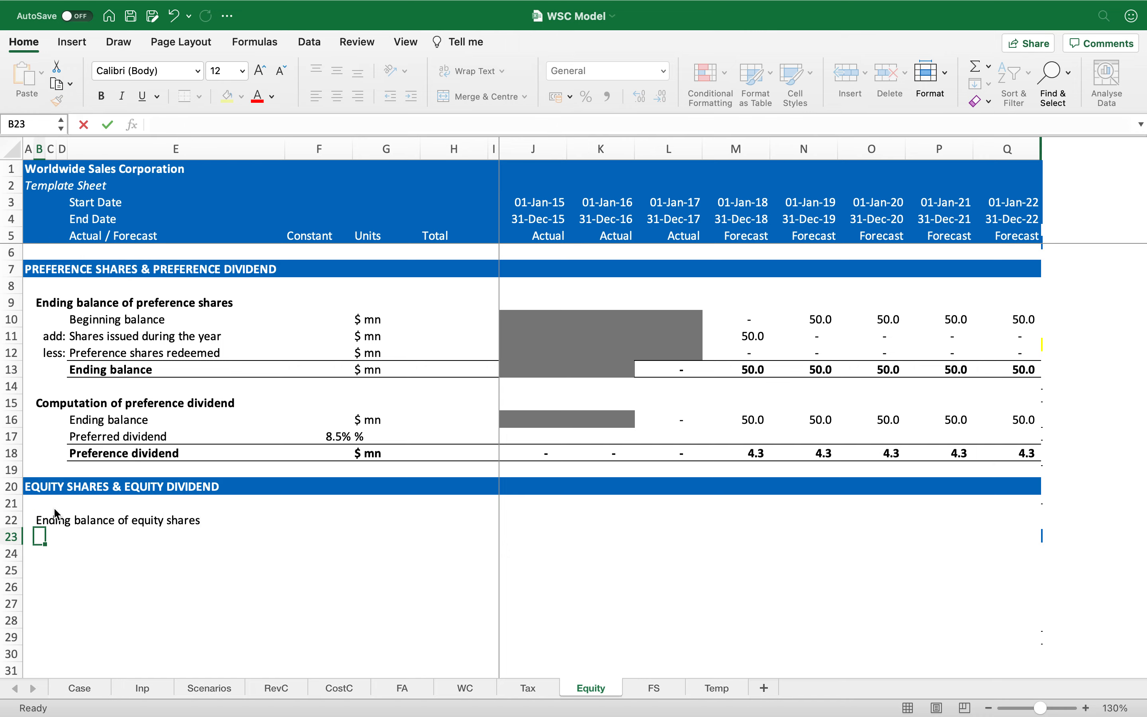
pyautogui.press('Up')
pyautogui.press('super+b')
# Enter the row label "Beginning balance of equity shares" in E23.
pyautogui.press('Down')
pyautogui.press('Right')
pyautogui.press('Right')
pyautogui.press('Right')
pyautogui.press('Right')
pyautogui.press('Left')
pyautogui.write('Beginning balance of equi')
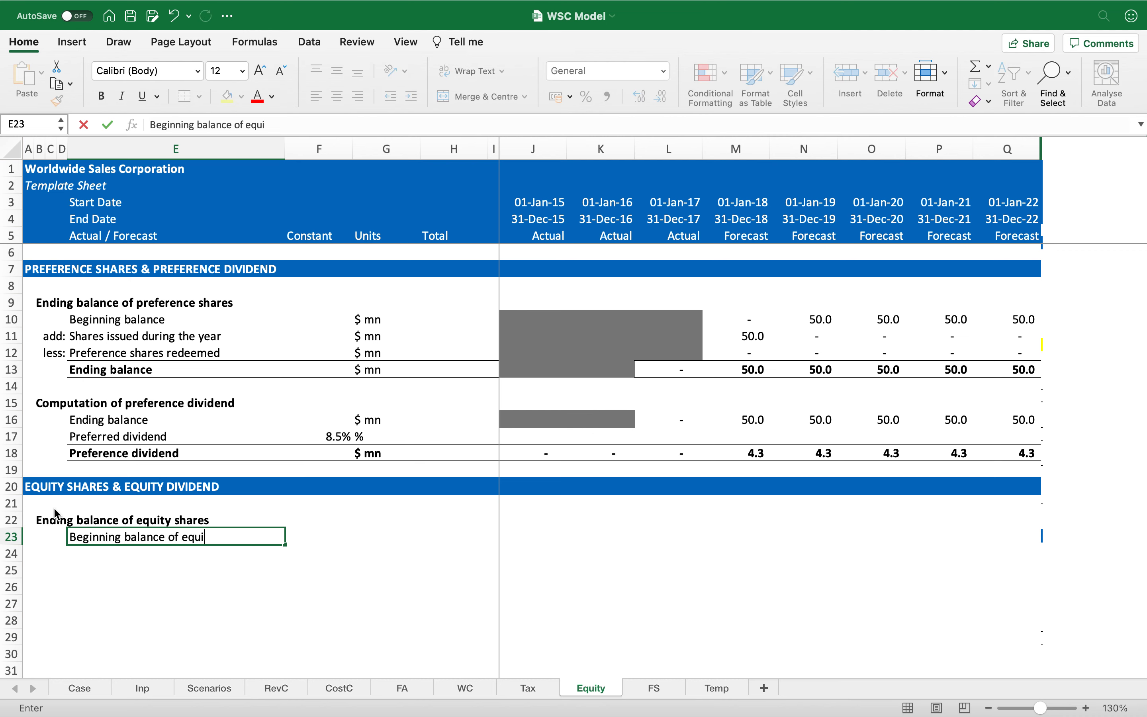
pyautogui.write('ty shares')
pyautogui.press('Return')
# Enter the prefix "add:" in D24 and reselect that cell.
pyautogui.press('Left')
pyautogui.write('add:')
pyautogui.press('Return')
pyautogui.press('Up')
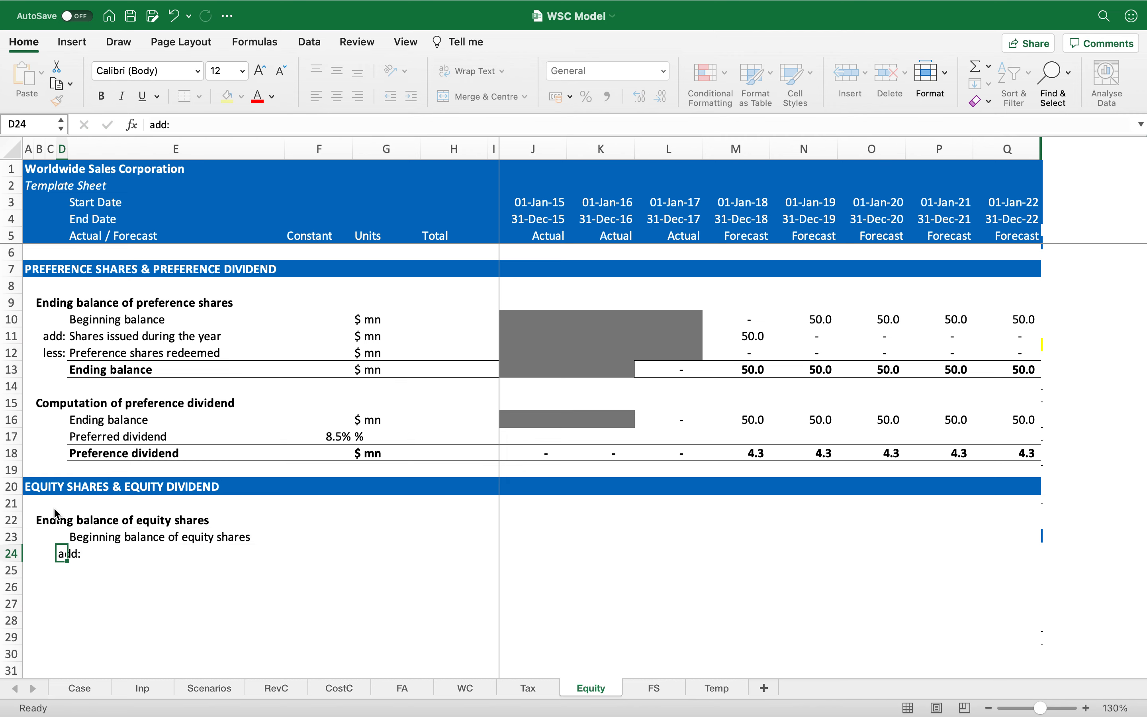
# Right-align the "add:" prefix in D24 and enter the row label "Equit shares issued during the year" in E24.
pyautogui.click(358, 97)
pyautogui.press('Right')
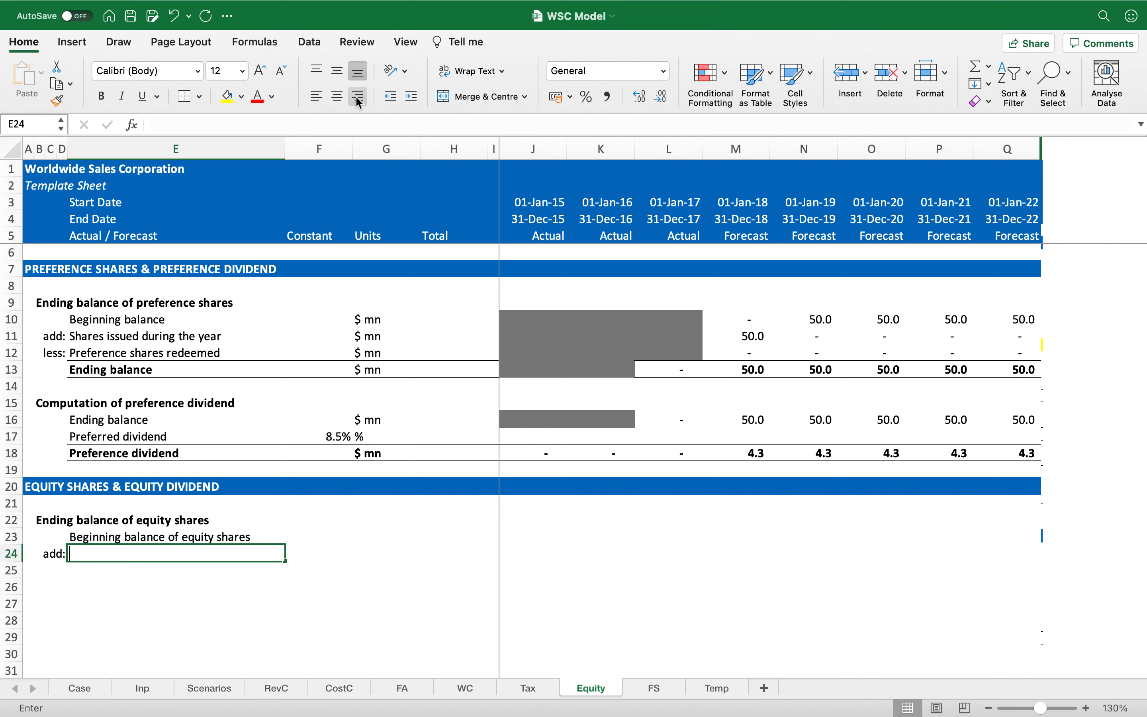
pyautogui.write('Equit shares is')
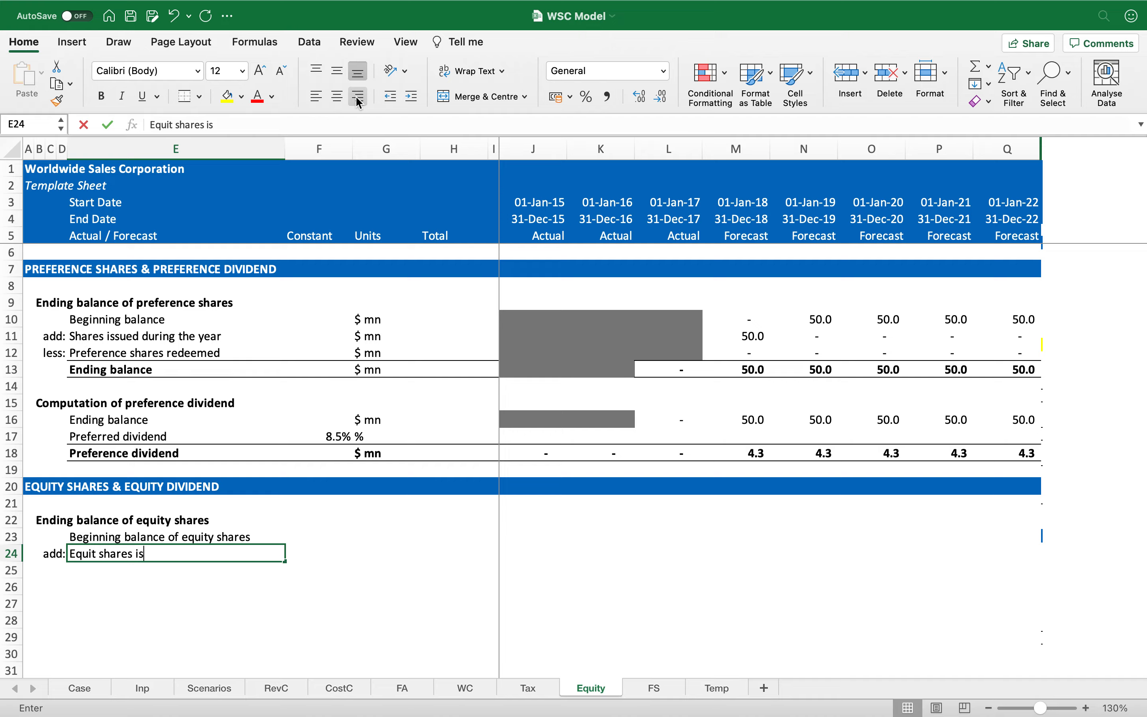
pyautogui.write('sued during the year')
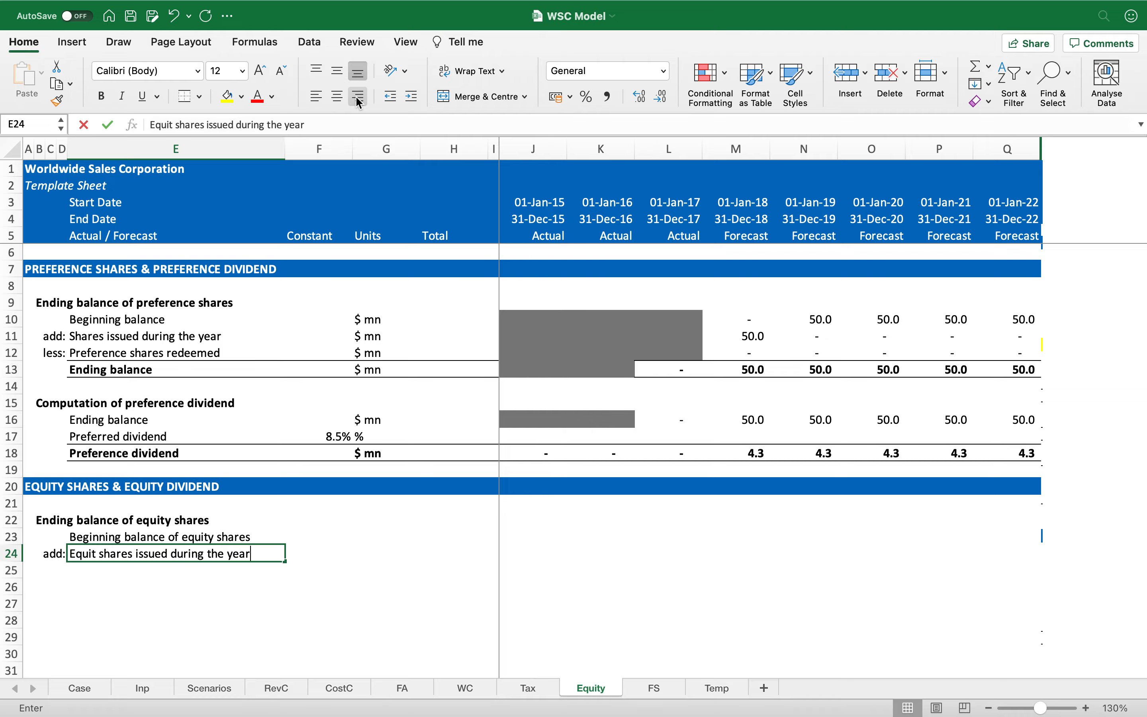
pyautogui.press('Return')
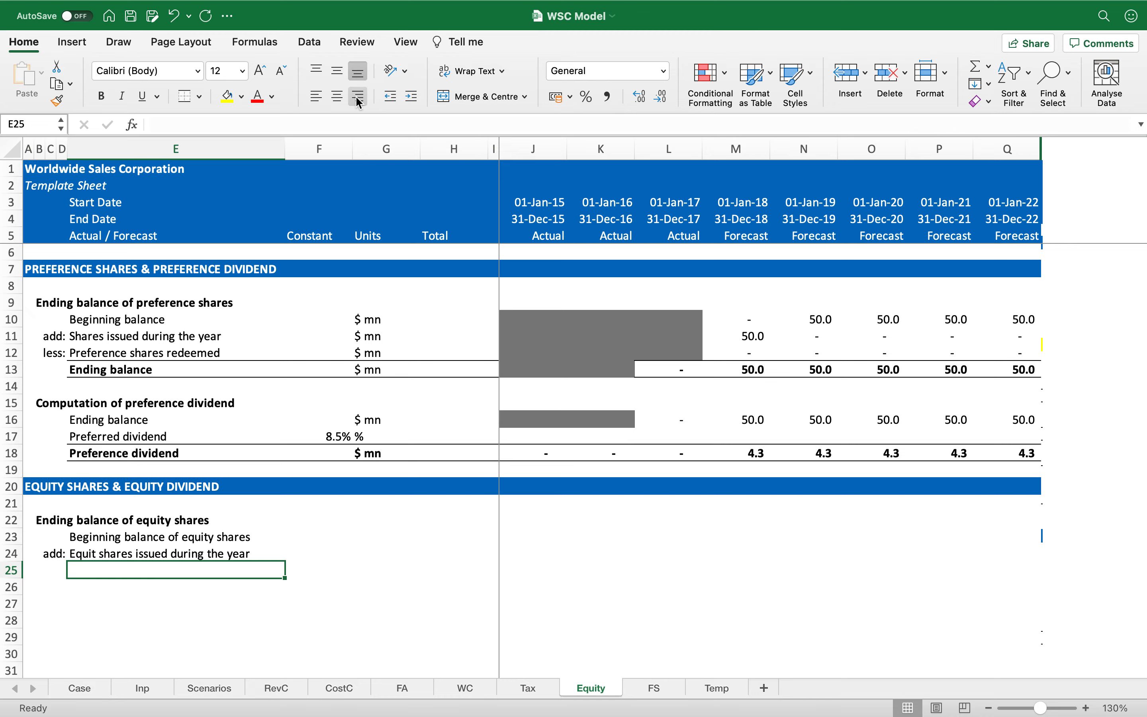
# Enter the prefix "less:" in D25.
pyautogui.press('Left')
pyautogui.press('Left')
pyautogui.press('Right')
pyautogui.hotkey('ctrl', 'd')
pyautogui.write('less')
pyautogui.press('BackSpace')
pyautogui.press('BackSpace')
pyautogui.press('BackSpace')
pyautogui.press('BackSpace')
pyautogui.write('less')
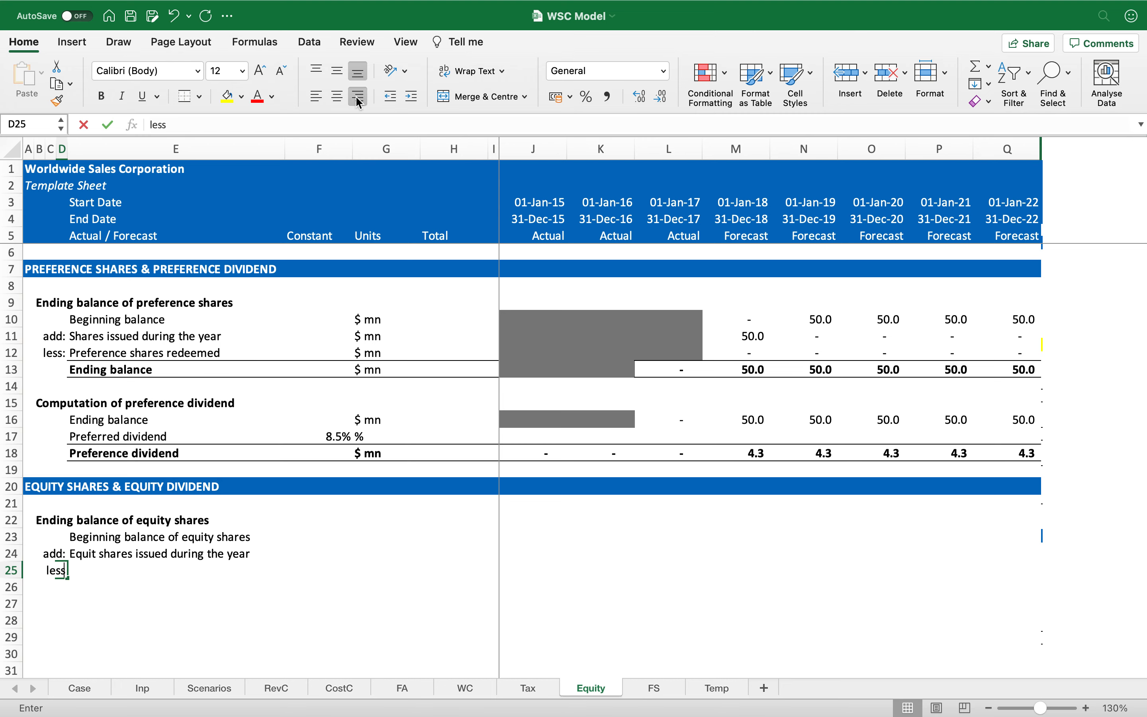
pyautogui.write(':')
pyautogui.press('Return')
pyautogui.press('Up')
pyautogui.press('Right')
pyautogui.press('Left')
pyautogui.press('F2')
pyautogui.press('Return')
pyautogui.press('Up')
# Enter the row label "Shares repurchases" in E25.
pyautogui.press('Right')
pyautogui.write('Shares repurchases')
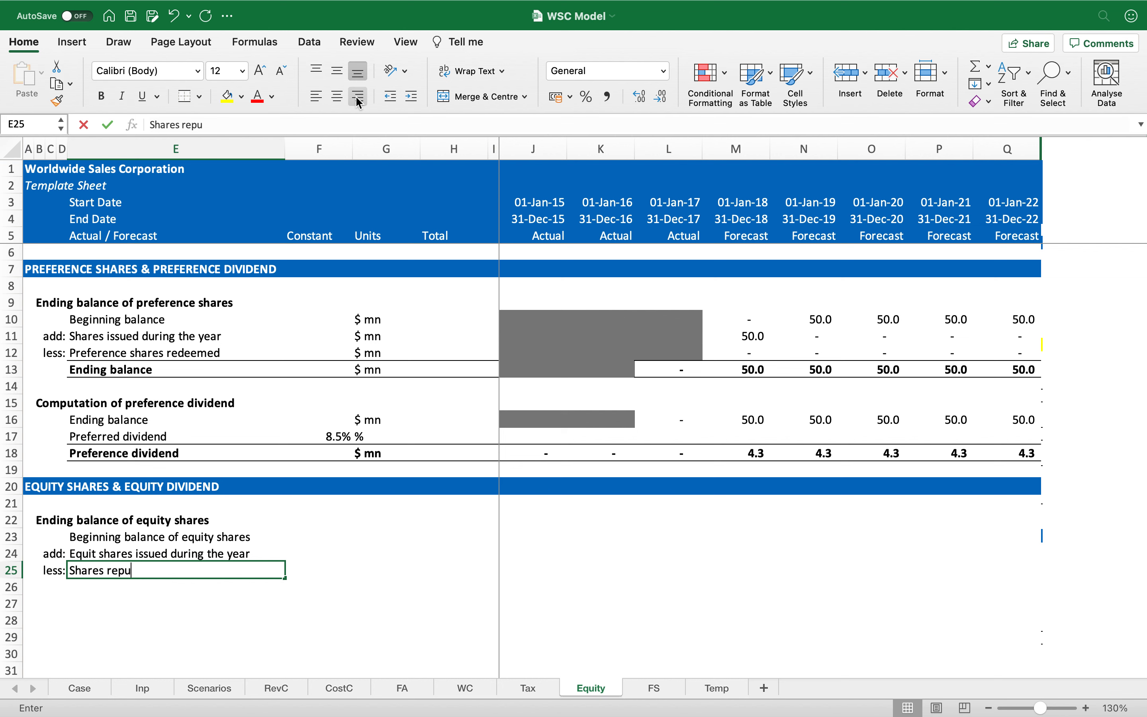
pyautogui.press('Return')
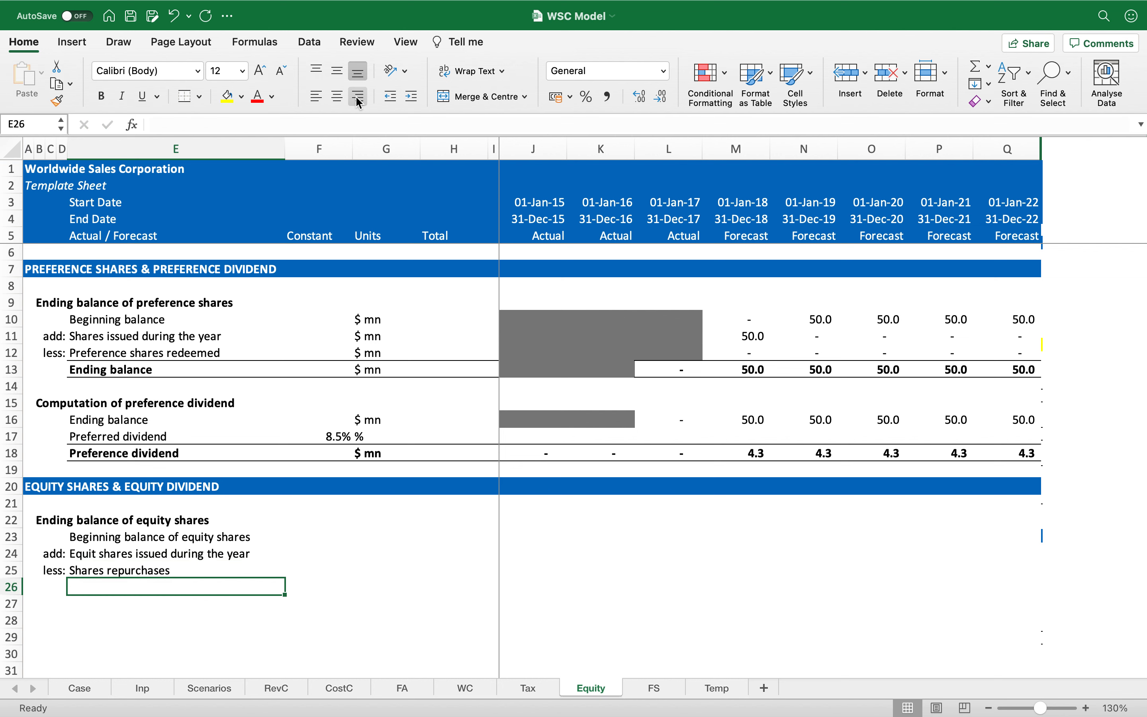
pyautogui.hotkey('shift', 'Right')
pyautogui.hotkey('shift', 'Right')
pyautogui.hotkey('shift', 'Right')
pyautogui.hotkey('shift', 'Right')
pyautogui.hotkey('shift', 'Right')
pyautogui.hotkey('shift', 'Right')
pyautogui.hotkey('shift', 'Right')
pyautogui.hotkey('shift', 'Right')
pyautogui.hotkey('shift', 'Right')
pyautogui.hotkey('shift', 'Right')
pyautogui.hotkey('shift', 'Right')
pyautogui.hotkey('shift', 'Right')
pyautogui.press('super+b')
pyautogui.write('B')
pyautogui.press('BackSpace')
pyautogui.press('BackSpace')
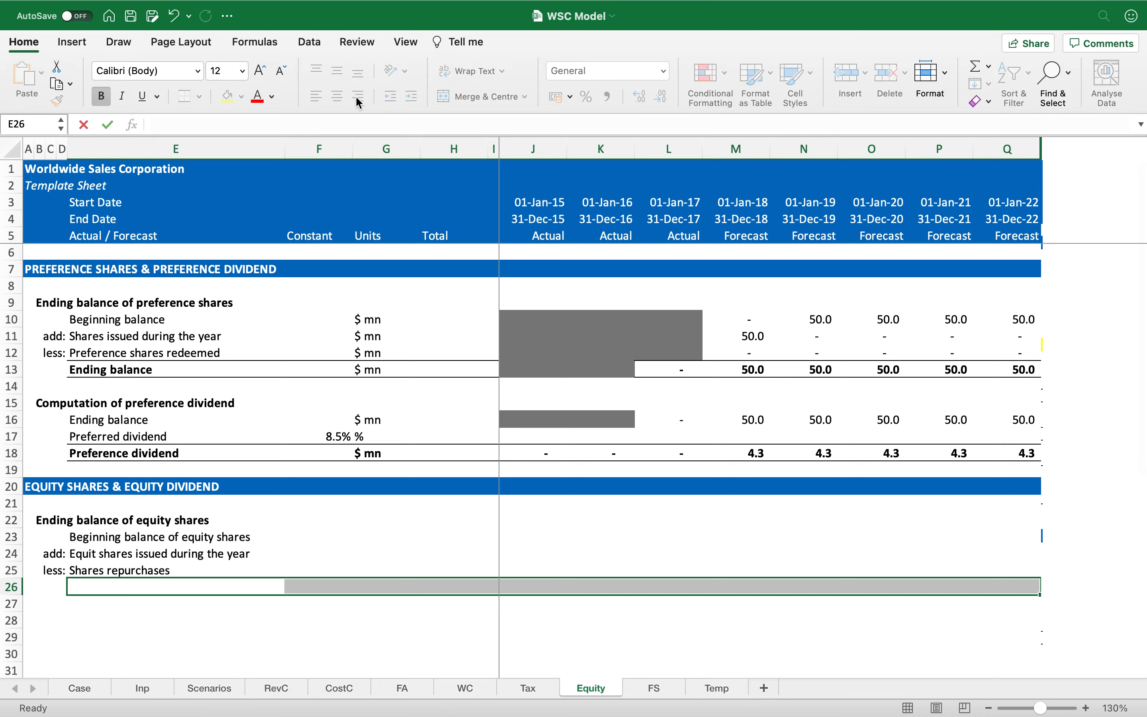
pyautogui.hotkey('shift', 'space')
pyautogui.press('super+b')
pyautogui.press('Left')
pyautogui.press('Right')
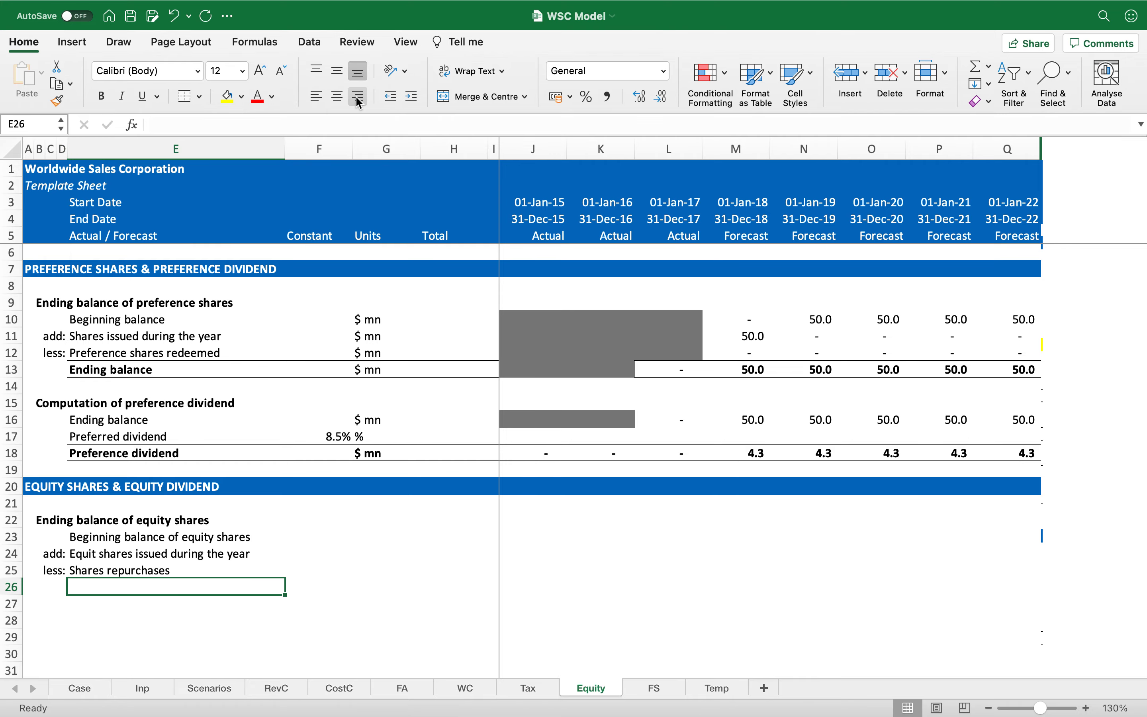
# Apply a top and bottom border to row 26 from E26 to Q26.
pyautogui.hotkey('shift', 'Right')
pyautogui.hotkey('shift', 'Right')
pyautogui.hotkey('shift', 'Right')
pyautogui.hotkey('shift', 'Right')
pyautogui.hotkey('shift', 'Right')
pyautogui.hotkey('shift', 'Right')
pyautogui.hotkey('shift', 'Right')
pyautogui.hotkey('shift', 'Right')
pyautogui.hotkey('shift', 'Right')
pyautogui.hotkey('shift', 'Right')
pyautogui.hotkey('shift', 'Right')
pyautogui.hotkey('shift', 'Right')
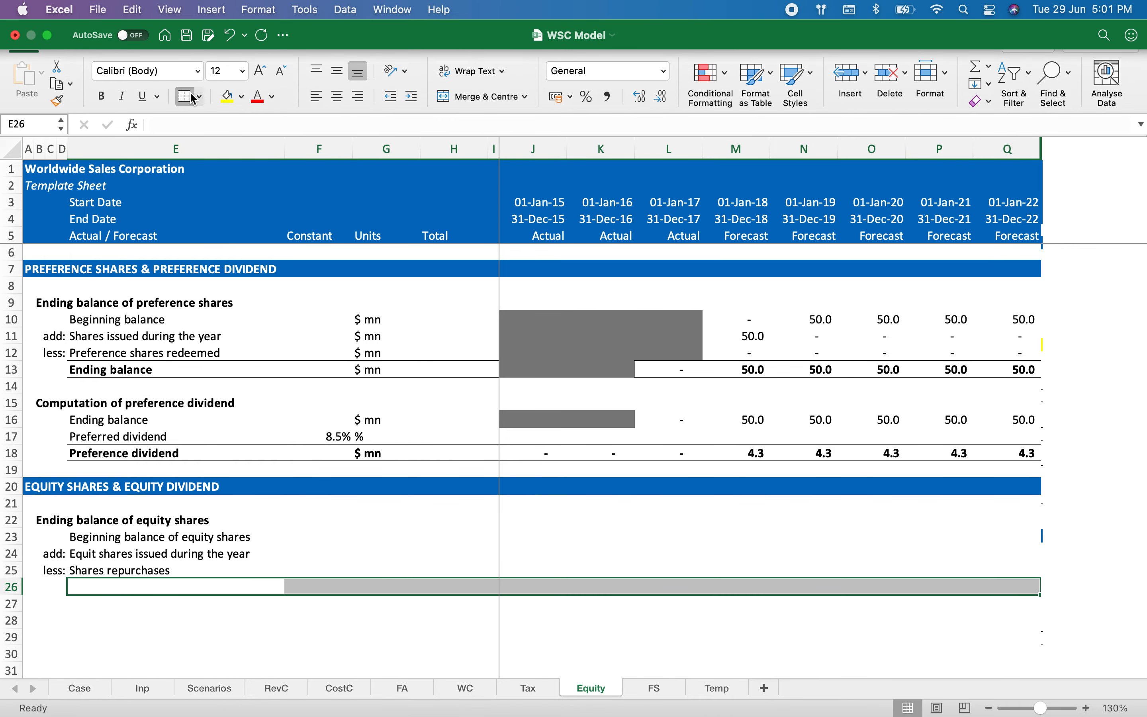
pyautogui.click(193, 98)
pyautogui.click(182, 590)
pyautogui.click(176, 606)
# Enter the row label "Ending balance of equity shares" in E26.
pyautogui.click(179, 590)
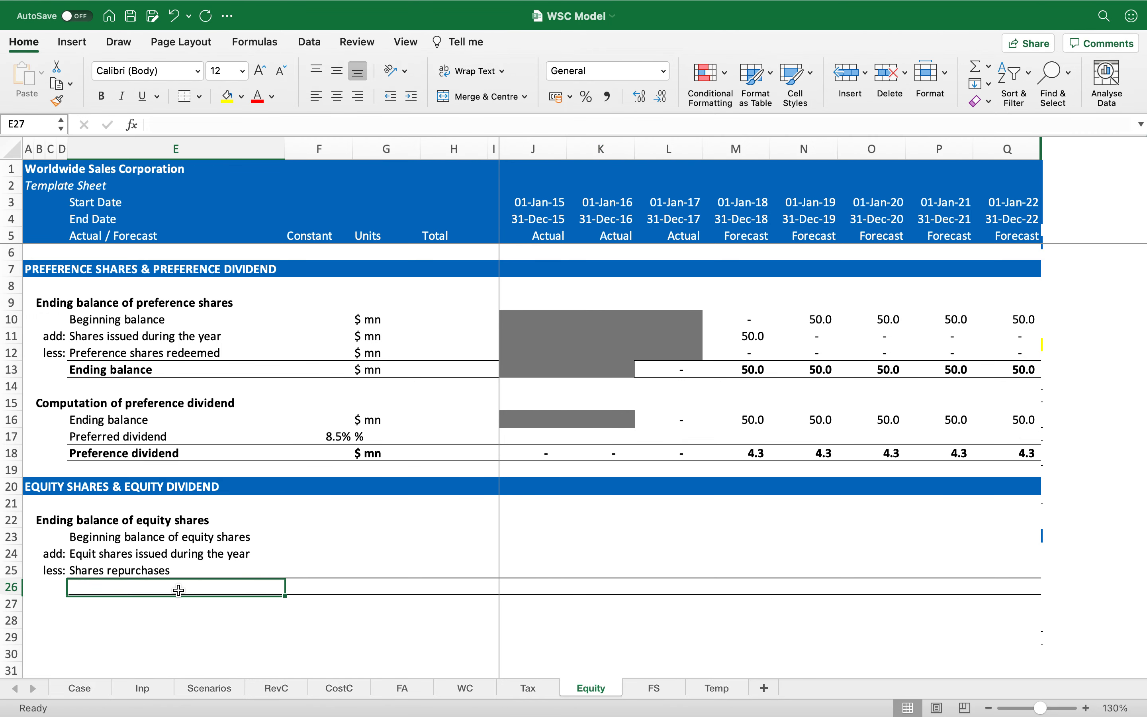
pyautogui.write('Ending balance ')
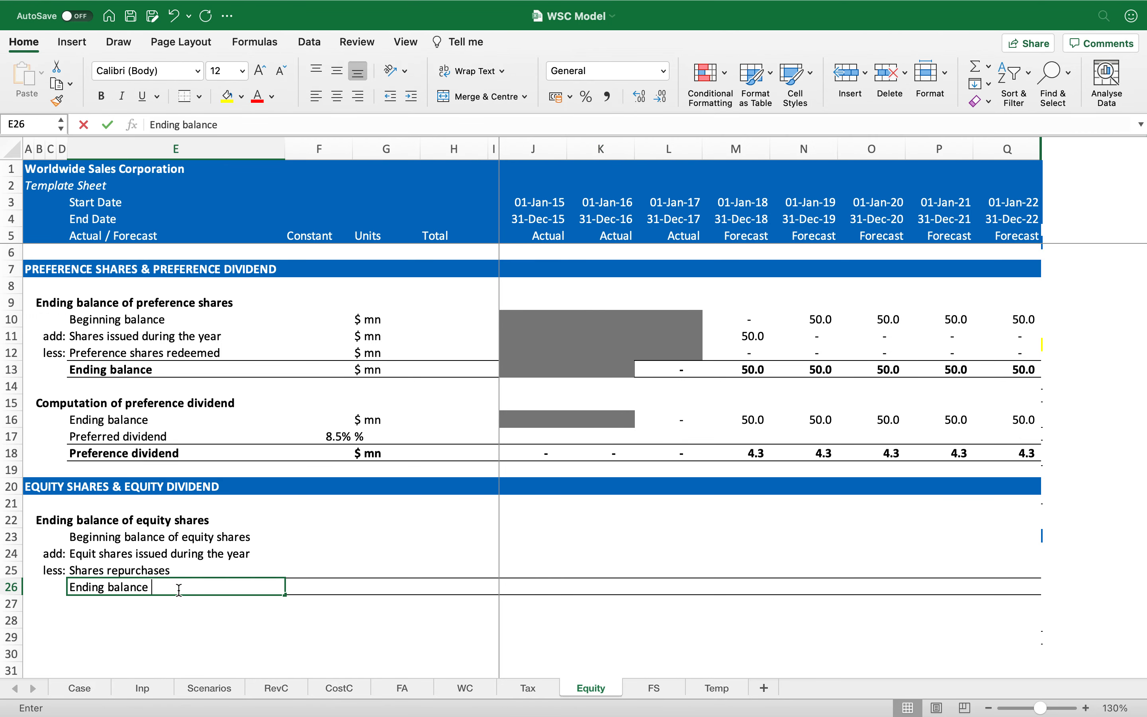
pyautogui.write('of equity shares')
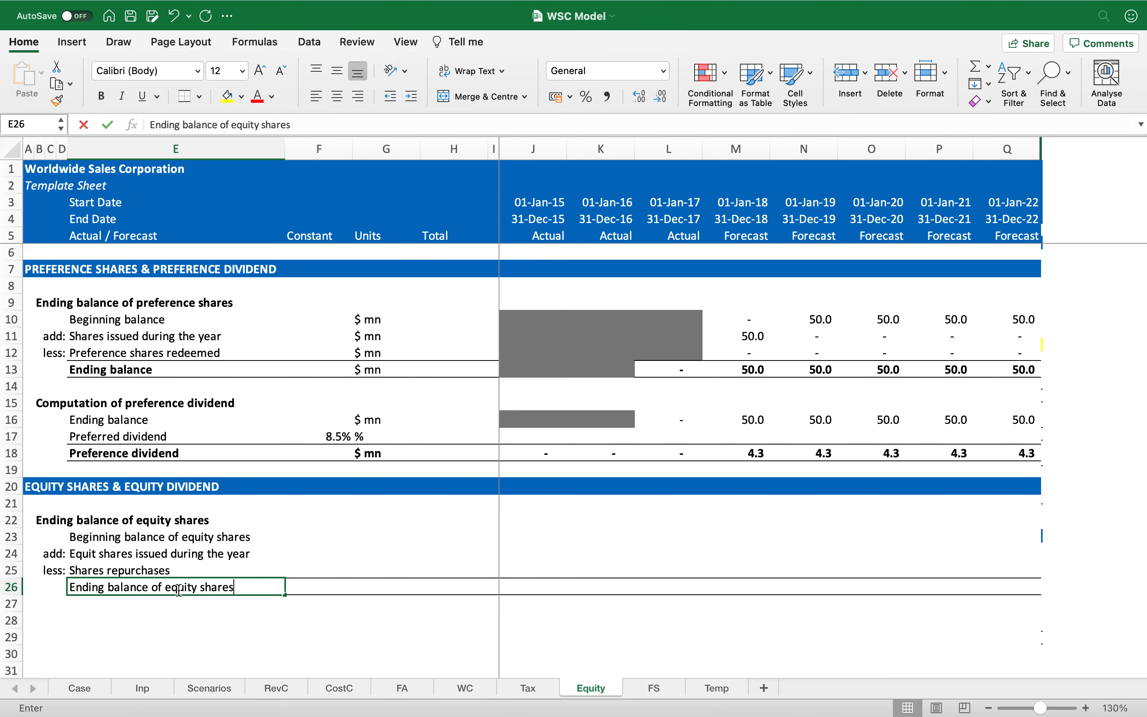
pyautogui.press('Return')
# Enter the unit "$ mn" in G23:G26 for all four equity share rows.
pyautogui.press('Up')
pyautogui.press('Up')
pyautogui.press('Up')
pyautogui.press('Up')
pyautogui.press('Right')
pyautogui.press('Right')
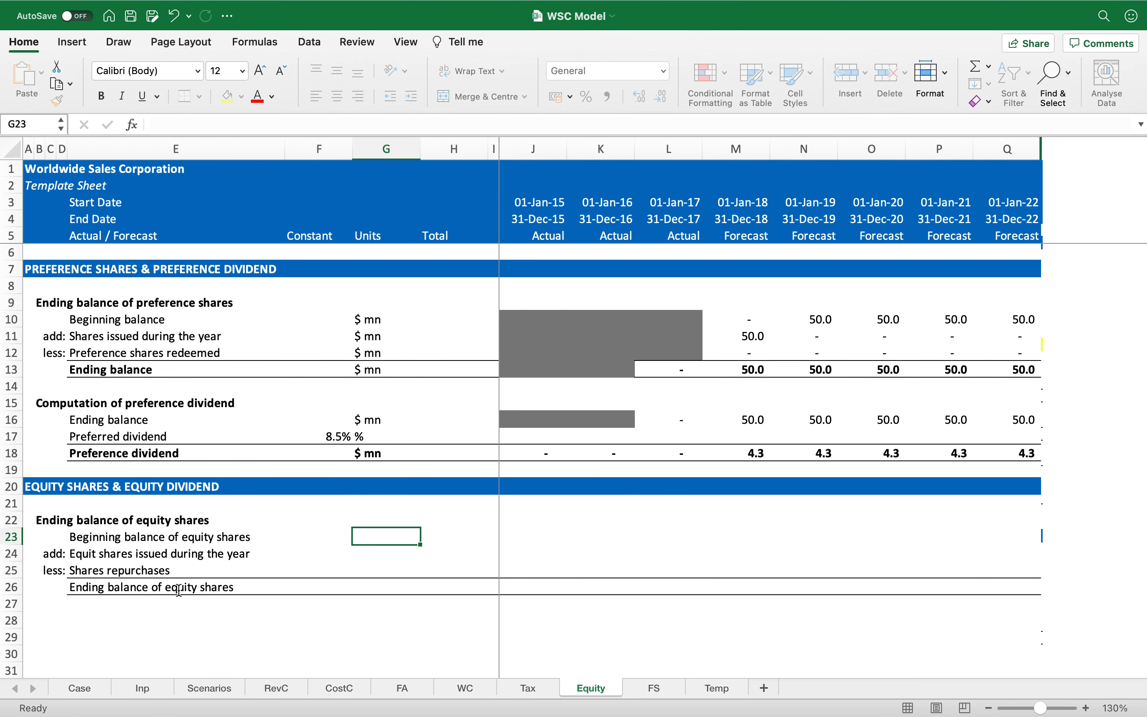
pyautogui.hotkey('shift', 'Down')
pyautogui.hotkey('shift', 'Down')
pyautogui.hotkey('shift', 'Down')
pyautogui.write('$ mn')
pyautogui.hotkey('ctrl', 'Return')
# Make the whole ending balance of equity shares row 26 bold.
pyautogui.press('Right')
pyautogui.press('Right')
pyautogui.press('Right')
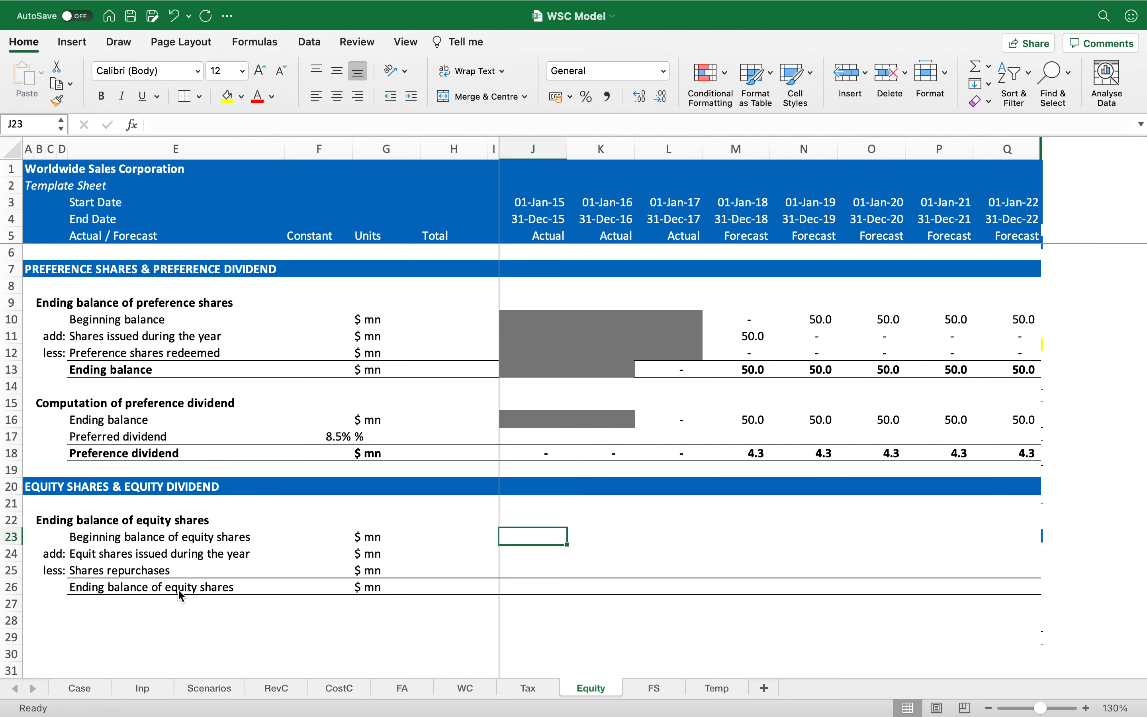
pyautogui.press('Down')
pyautogui.press('Down')
pyautogui.press('Down')
pyautogui.press('Right')
pyautogui.press('Left')
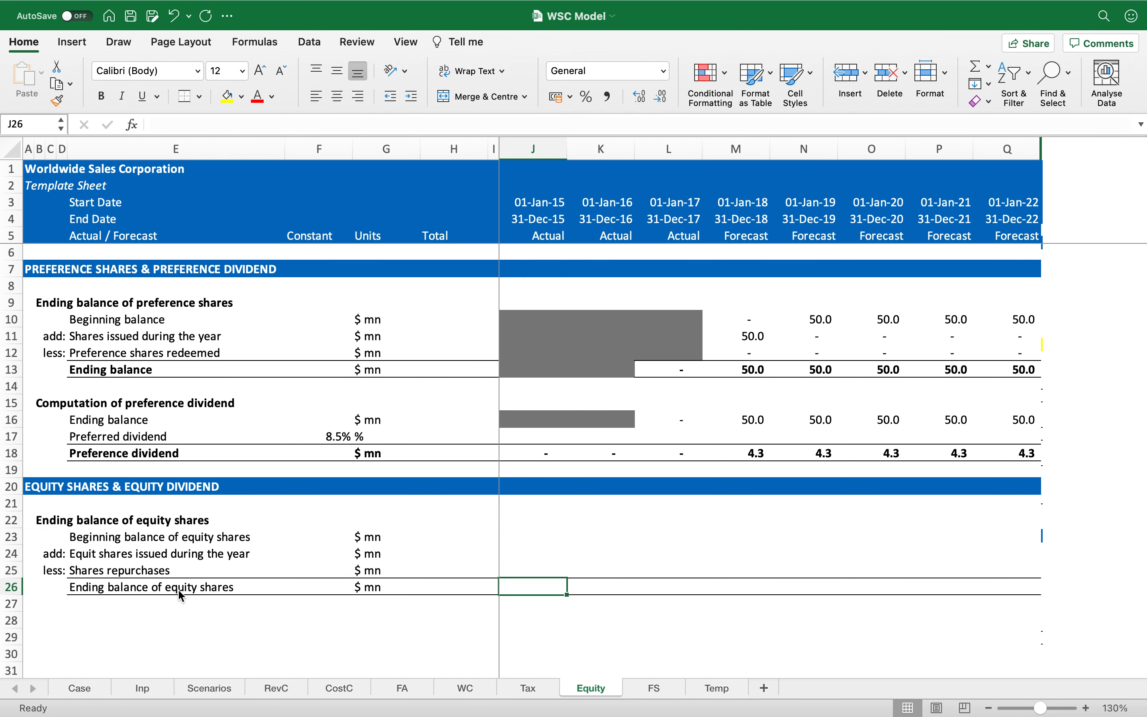
pyautogui.hotkey('shift', 'space')
pyautogui.hotkey('ctrl', 'b')
pyautogui.press('Left')
# Link the 2017 ending equity balance in L26 to Common Shares with =FS!L93 and format it in comma style with one decimal.
pyautogui.press('Right')
pyautogui.press('Right')
pyautogui.press('Right')
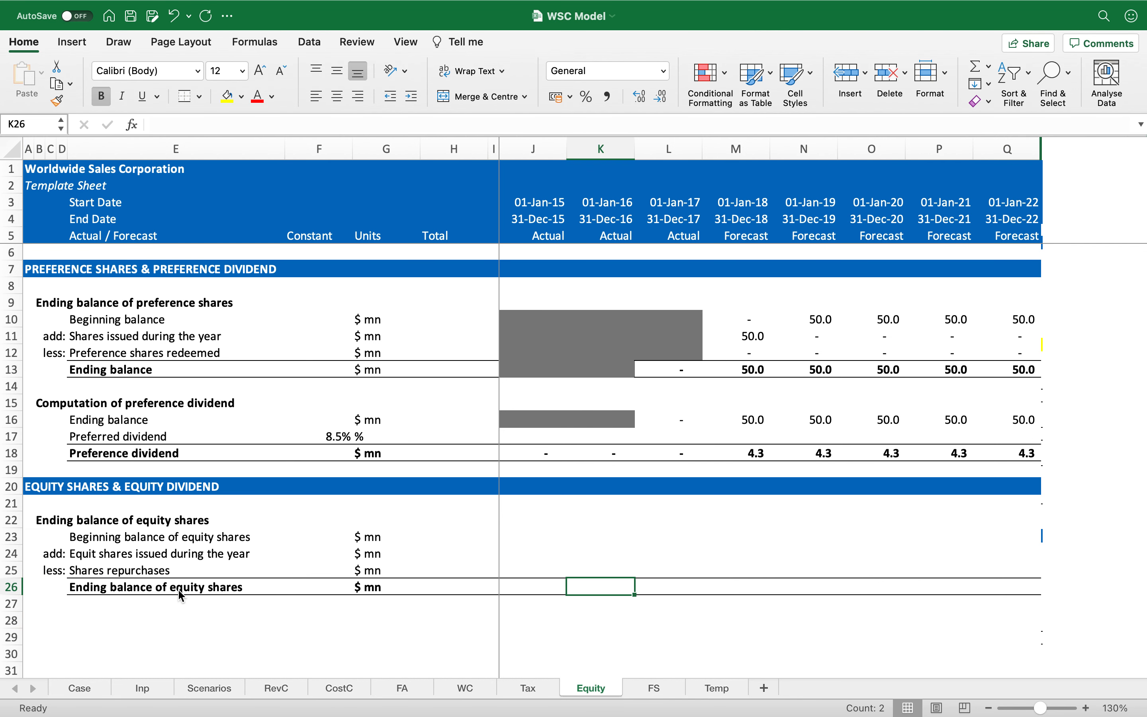
pyautogui.write('=')
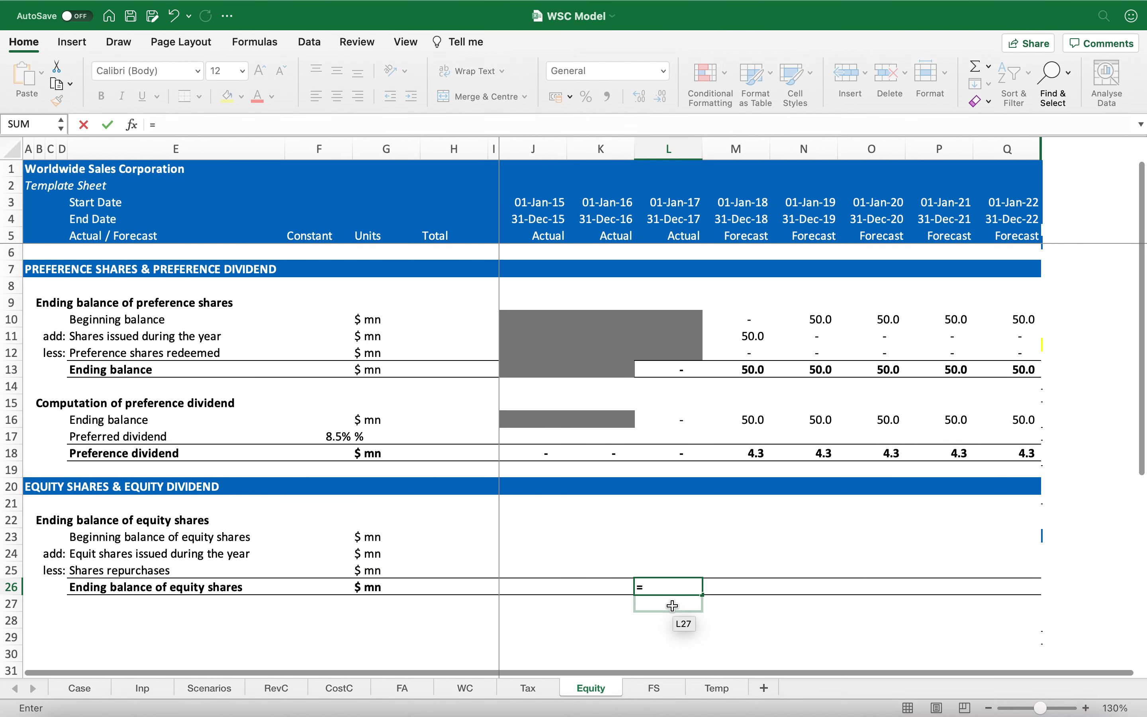
pyautogui.click(662, 686)
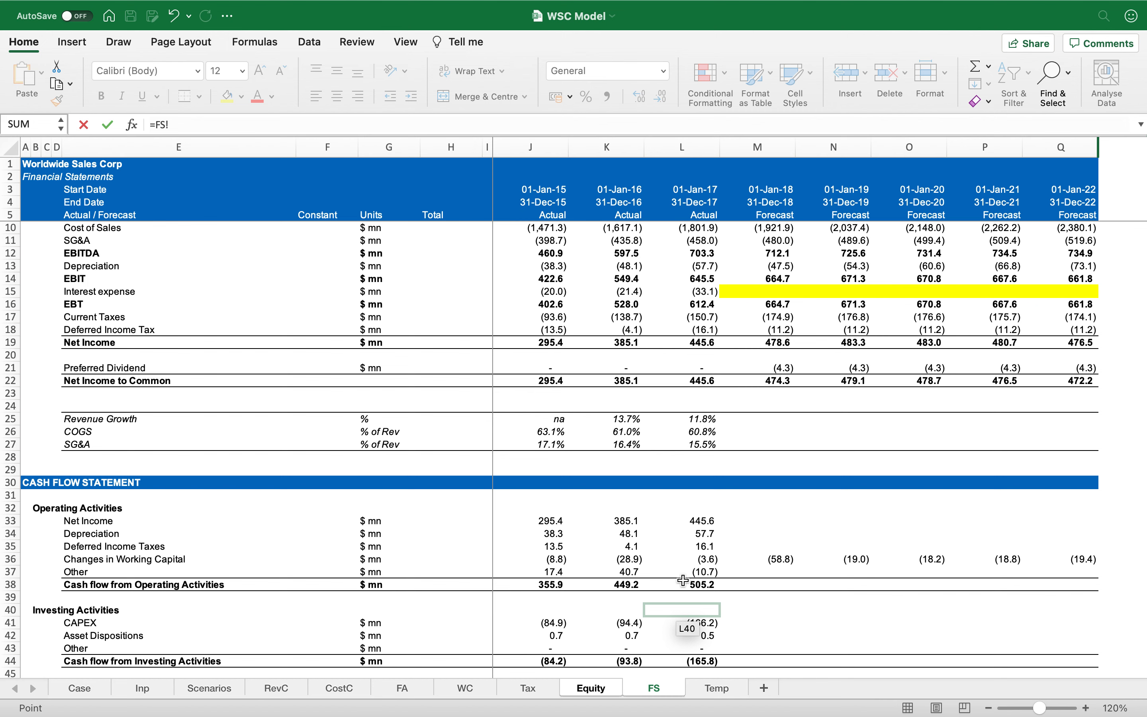
pyautogui.scroll(-3, 695, 543)
pyautogui.scroll(-8, 696, 544)
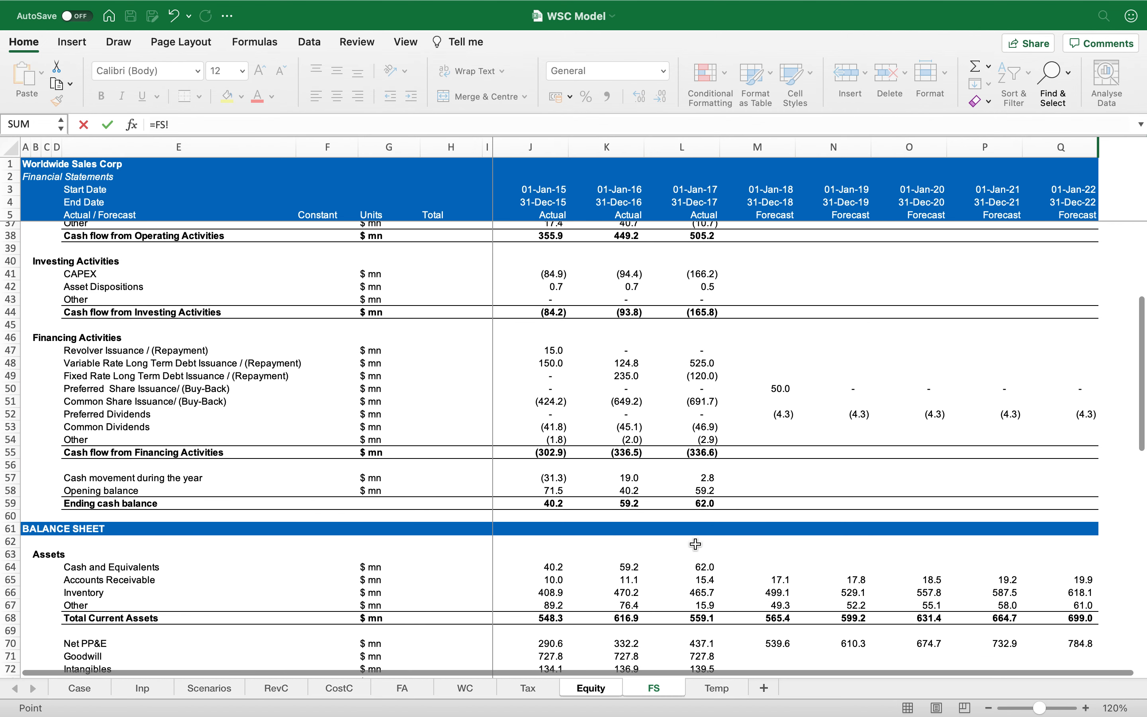
pyautogui.scroll(-9, 695, 543)
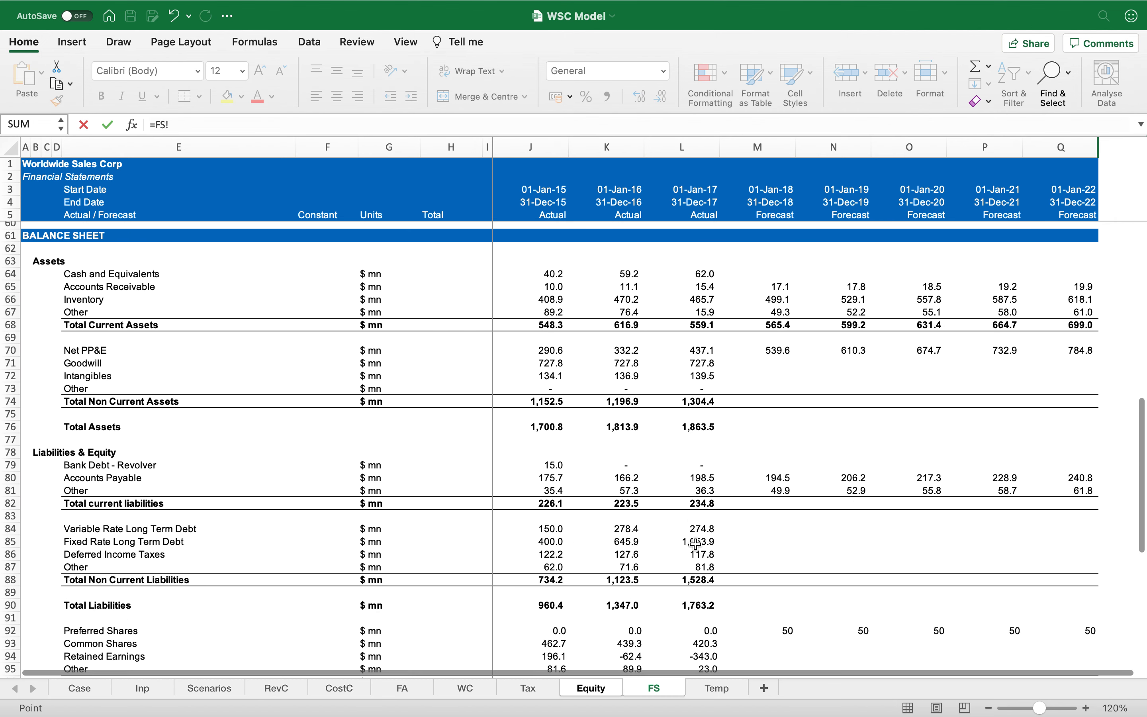
pyautogui.click(705, 587)
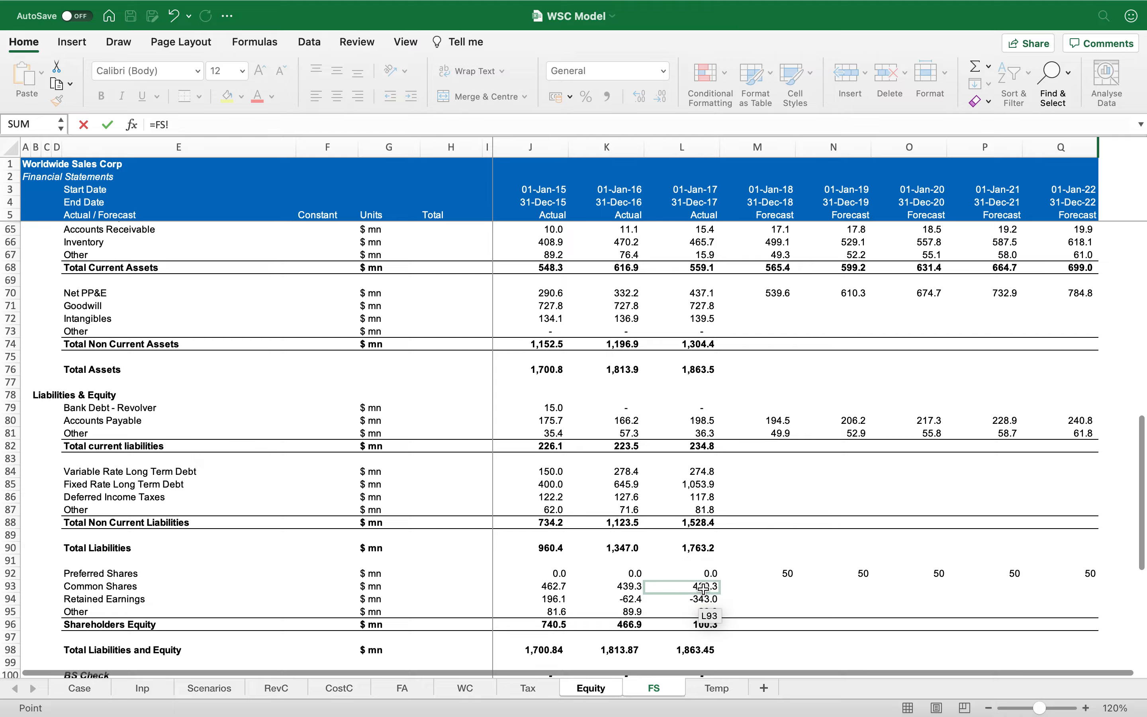
pyautogui.press('Return')
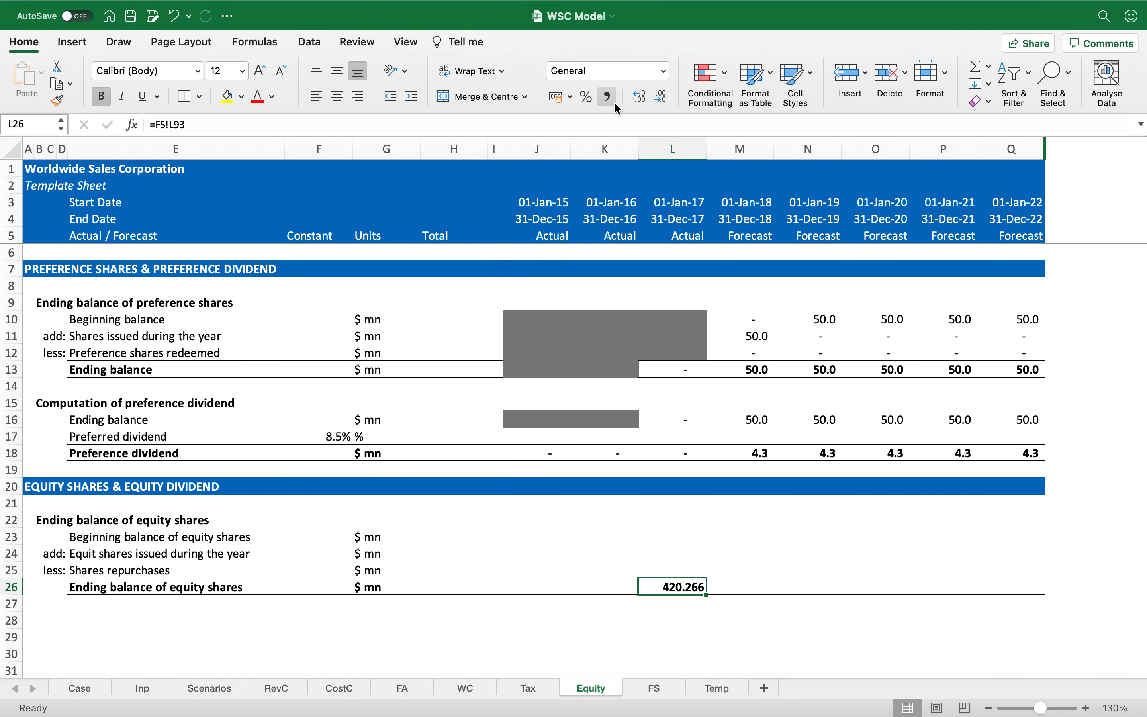
pyautogui.click(611, 97)
pyautogui.click(661, 98)
# Set the 2018 beginning balance of equity shares in M23 equal to the prior-year ending balance in L26.
pyautogui.press('Right')
pyautogui.press('Up')
pyautogui.press('Up')
pyautogui.press('Up')
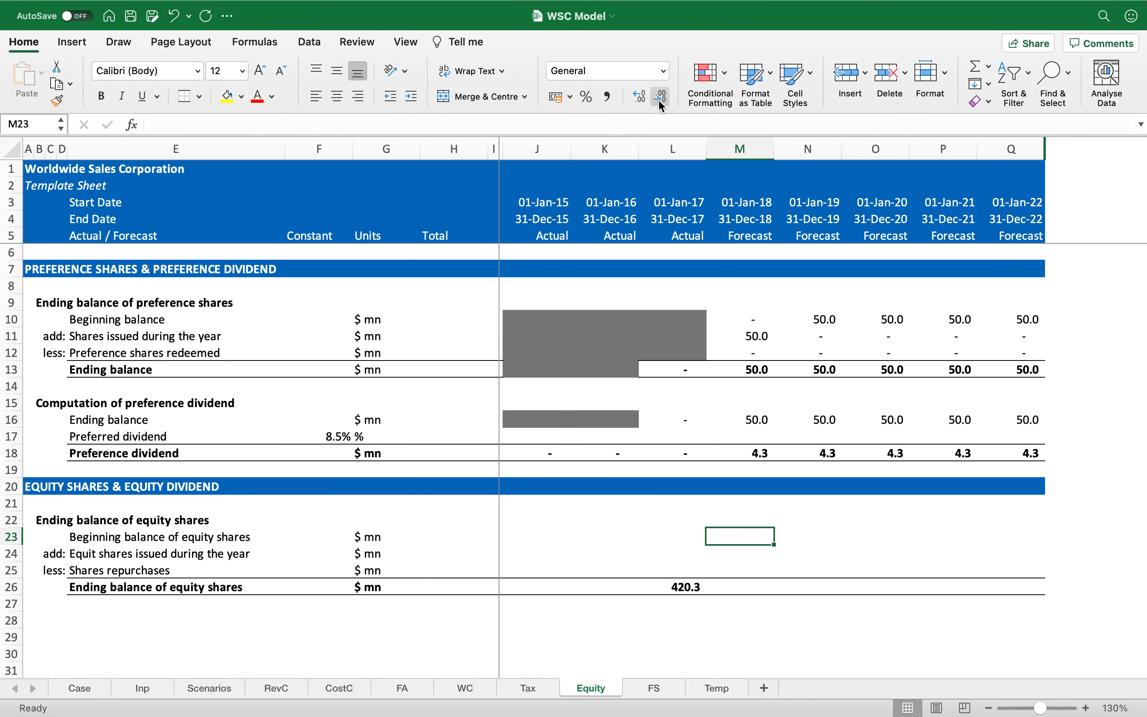
pyautogui.write('=')
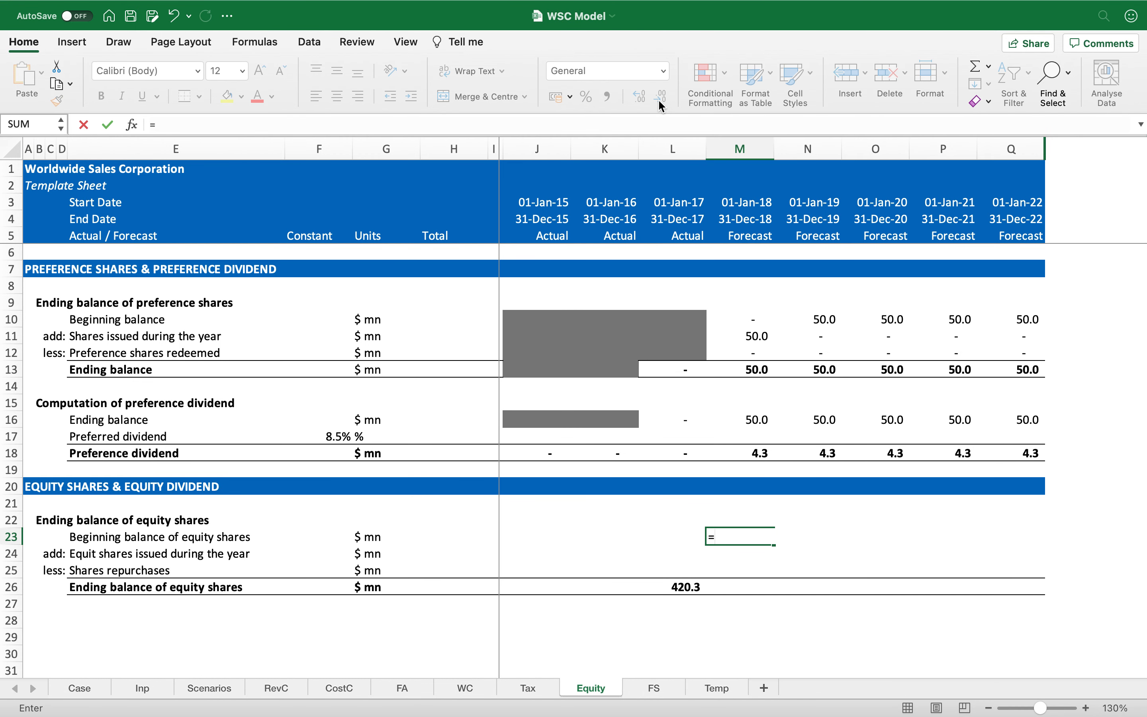
pyautogui.press('Down')
pyautogui.press('Down')
pyautogui.press('Down')
pyautogui.press('Left')
pyautogui.press('Return')
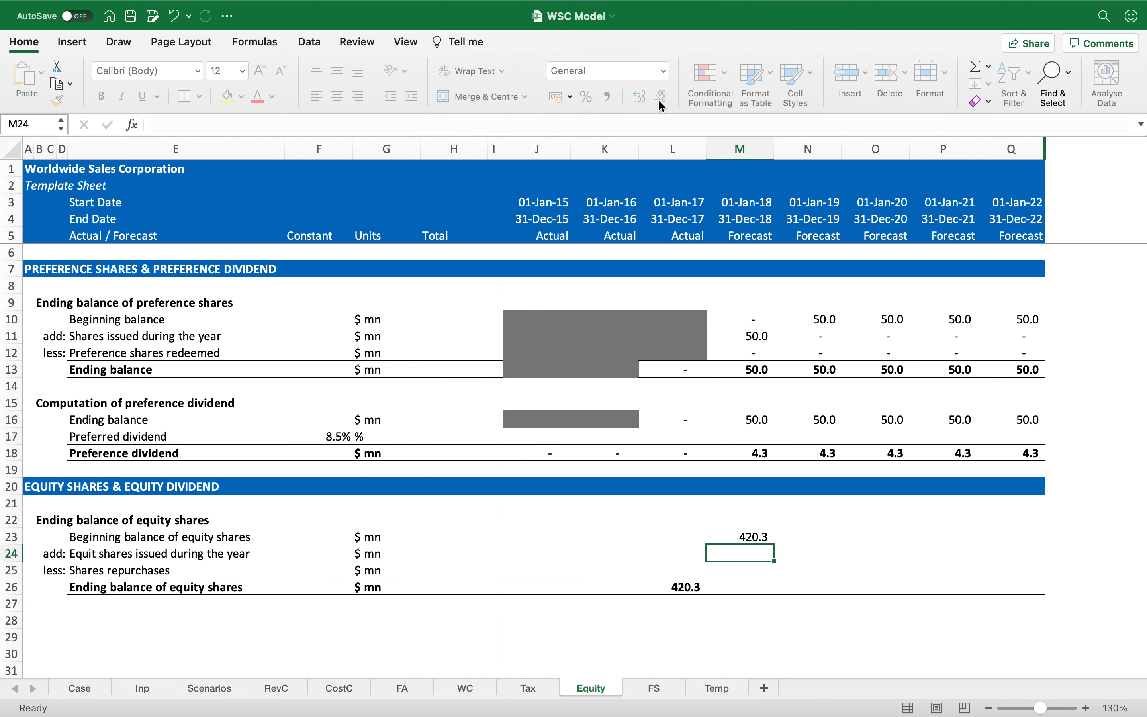
pyautogui.press('Up')
pyautogui.press('super+c')
pyautogui.press('Escape')
# Enter 0 for equity shares issued in all forecast years, M24:Q24.
pyautogui.press('Down')
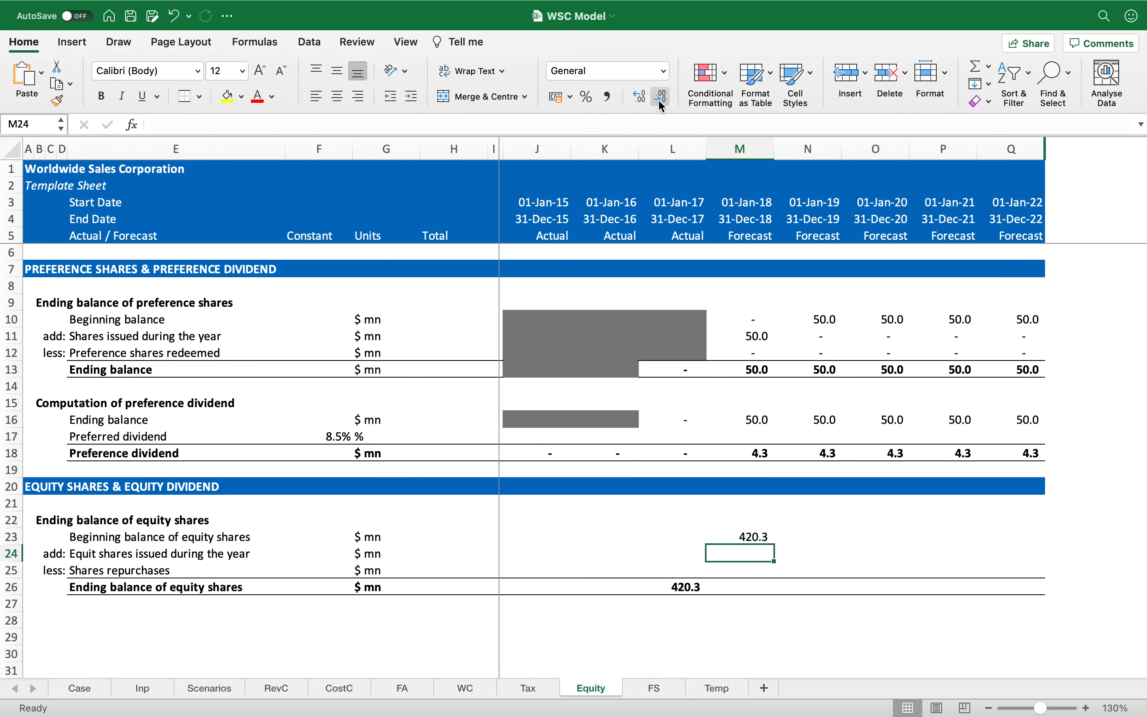
pyautogui.hotkey('shift', 'Right')
pyautogui.hotkey('shift', 'Right')
pyautogui.hotkey('shift', 'Right')
pyautogui.hotkey('shift', 'Right')
pyautogui.write('0')
pyautogui.hotkey('ctrl', 'Return')
# Link the 2018 share repurchases in M25 to the equity shares buyback input with =Inp!M53.
pyautogui.press('Down')
pyautogui.write('=')
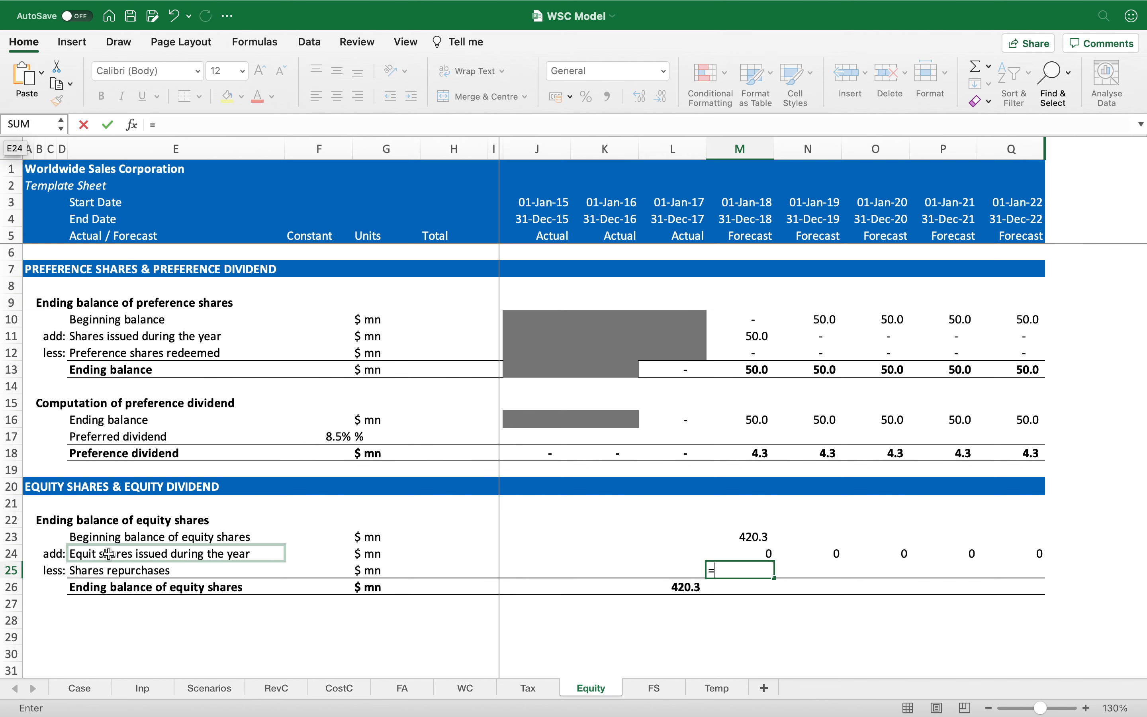
pyautogui.click(122, 691)
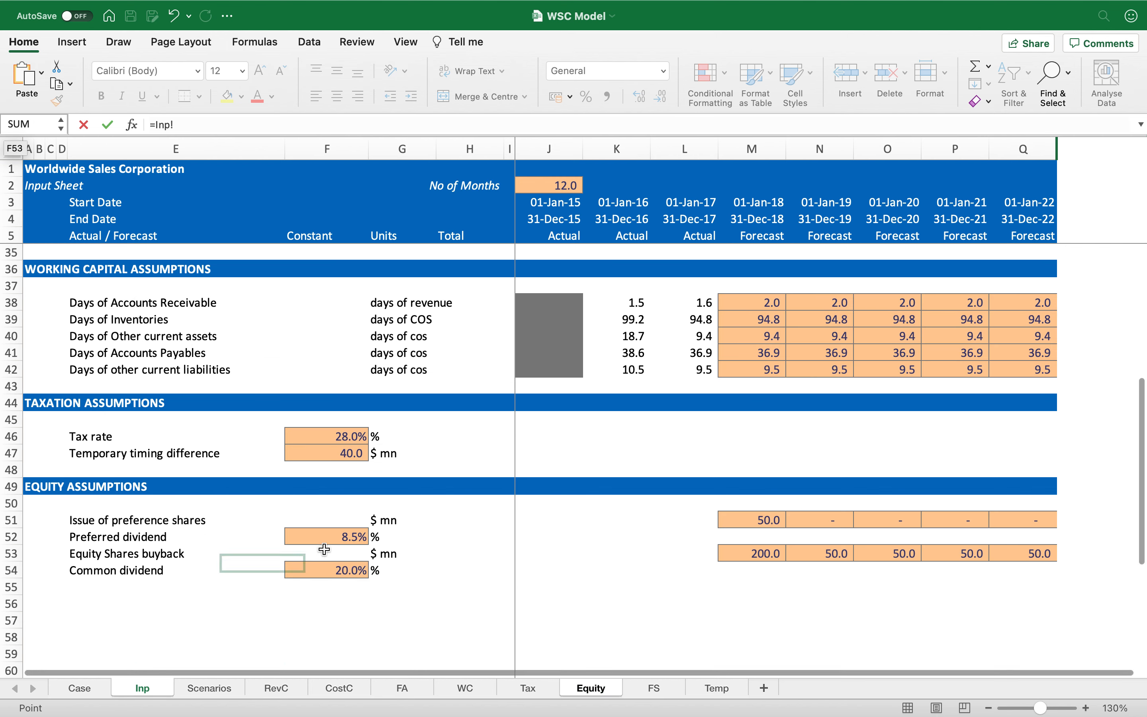
pyautogui.click(778, 554)
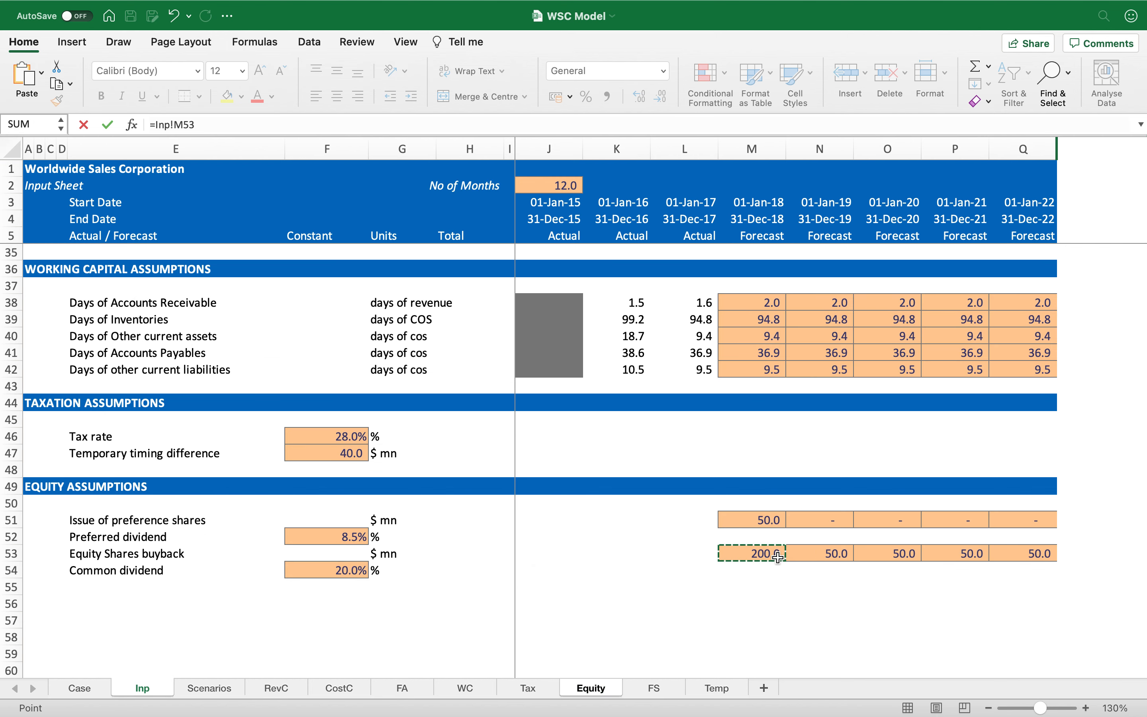
pyautogui.press('Return')
# Copy the share repurchases link in M25 across the remaining forecast years to Q25.
pyautogui.press('Up')
pyautogui.hotkey('ctrl', 'c')
pyautogui.hotkey('shift', 'Right')
pyautogui.hotkey('shift', 'Right')
pyautogui.hotkey('shift', 'Right')
pyautogui.hotkey('shift', 'Right')
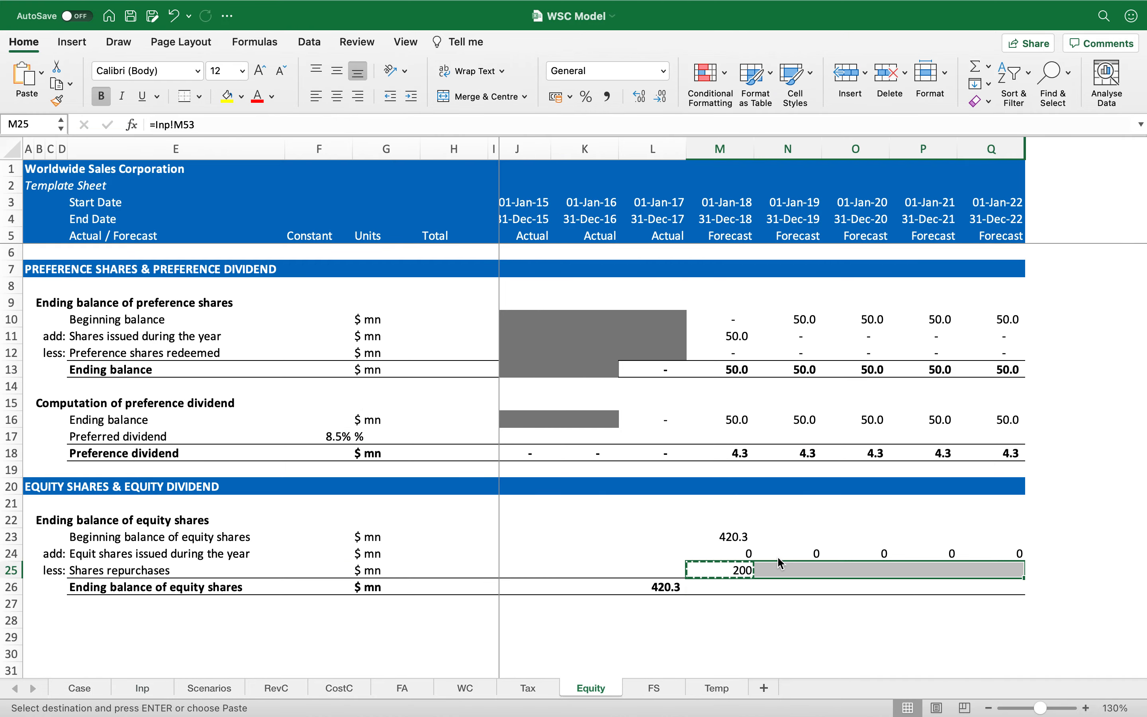
pyautogui.press('Return')
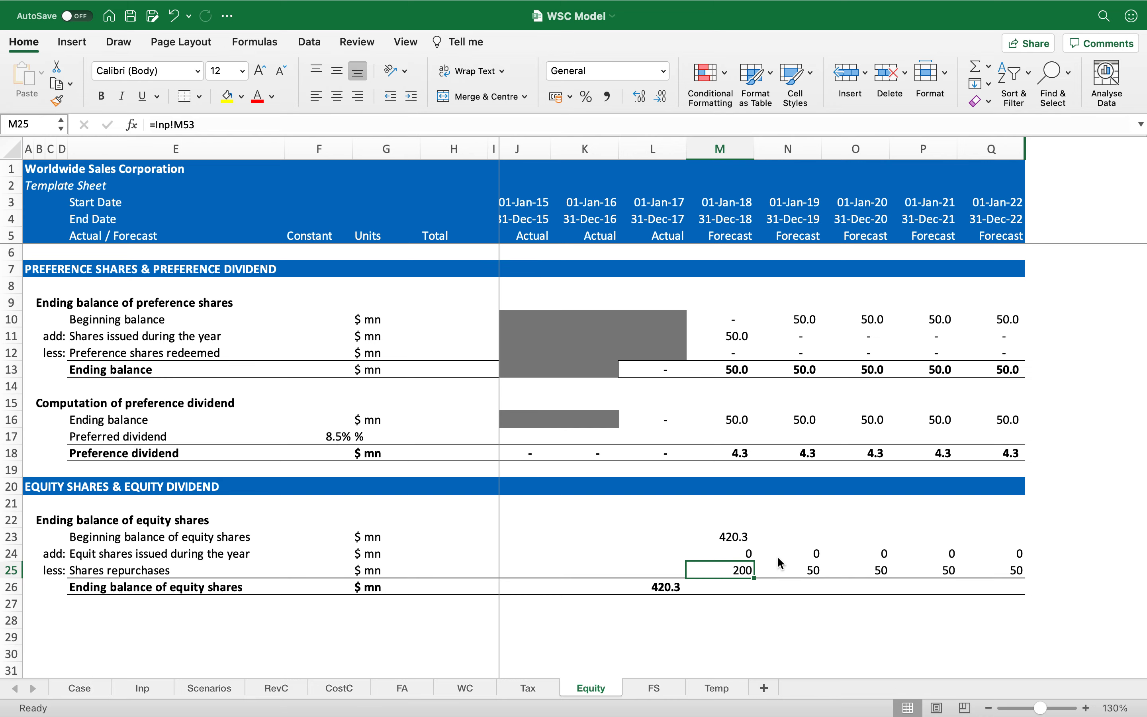
# Calculate the 2018 ending balance of equity shares in M26 with =M23+M24-M25.
pyautogui.press('Up')
pyautogui.press('Down')
pyautogui.press('Down')
pyautogui.press('Left')
pyautogui.press('Right')
pyautogui.write('=')
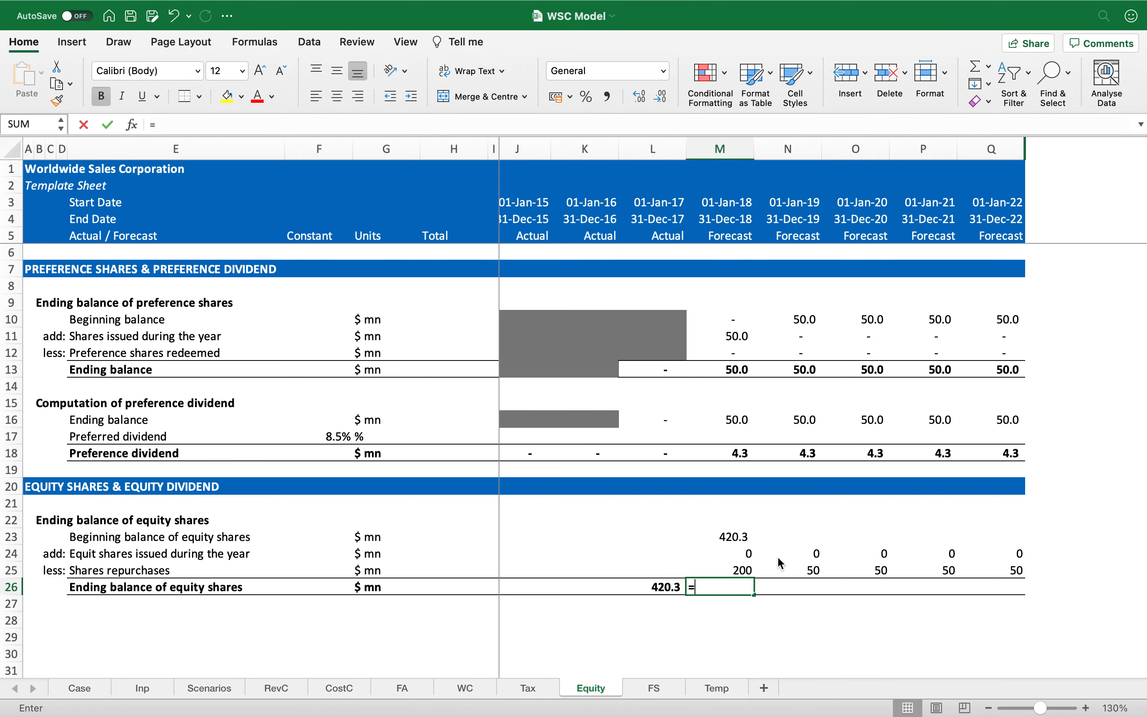
pyautogui.press('Up')
pyautogui.press('Up')
pyautogui.press('Up')
pyautogui.write('+')
pyautogui.press('Up')
pyautogui.press('Up')
pyautogui.write('-')
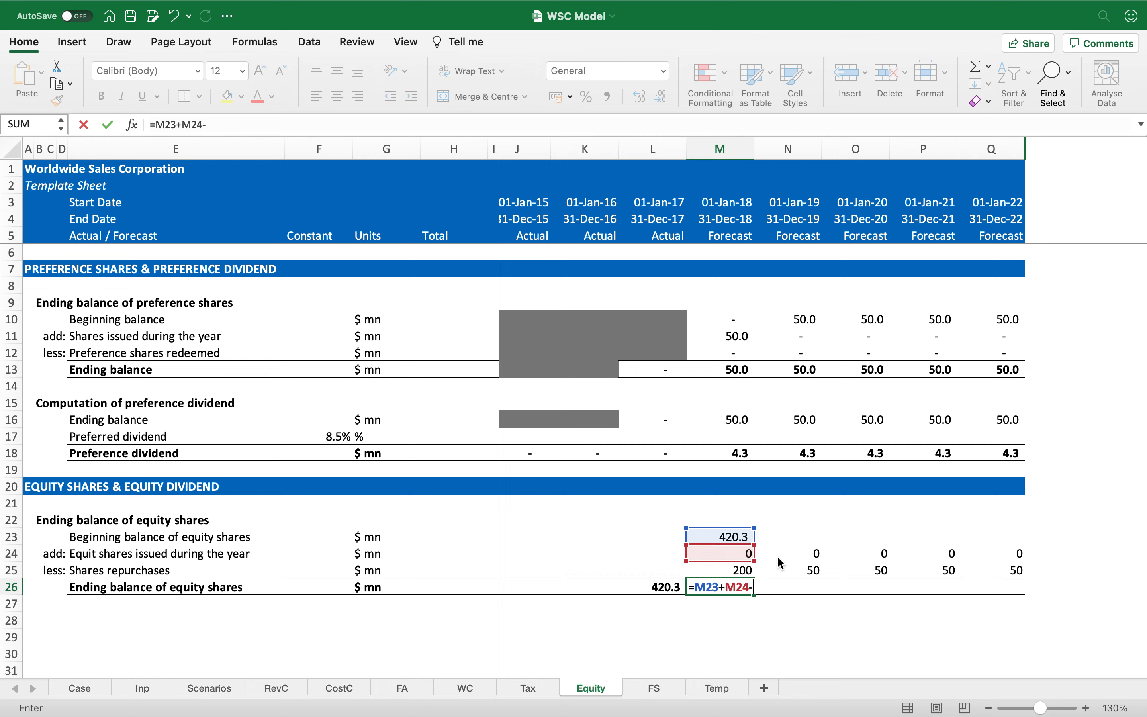
pyautogui.press('Up')
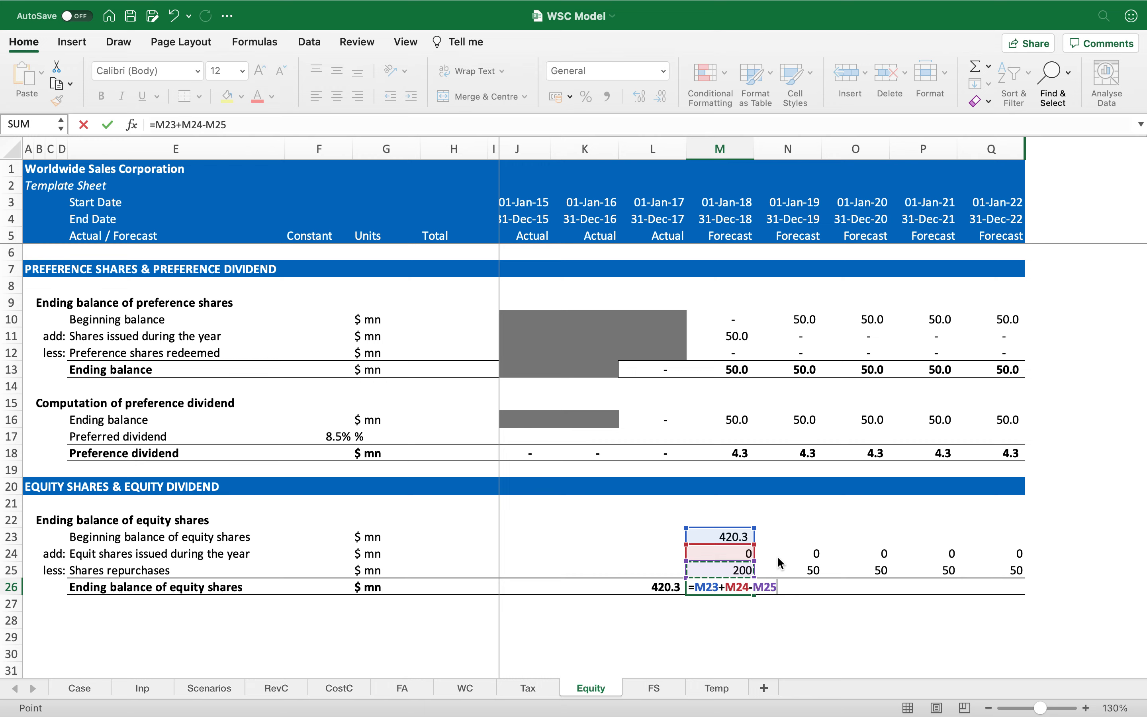
pyautogui.press('Return')
# Copy the ending balance formula in M26 across the remaining forecast years to Q26.
pyautogui.press('Up')
pyautogui.press('super+c')
pyautogui.press('super+shift+Right')
pyautogui.press('Return')
# Copy the beginning balance link in M23 across the remaining forecast years to Q23.
pyautogui.press('Up')
pyautogui.press('Up')
pyautogui.press('Up')
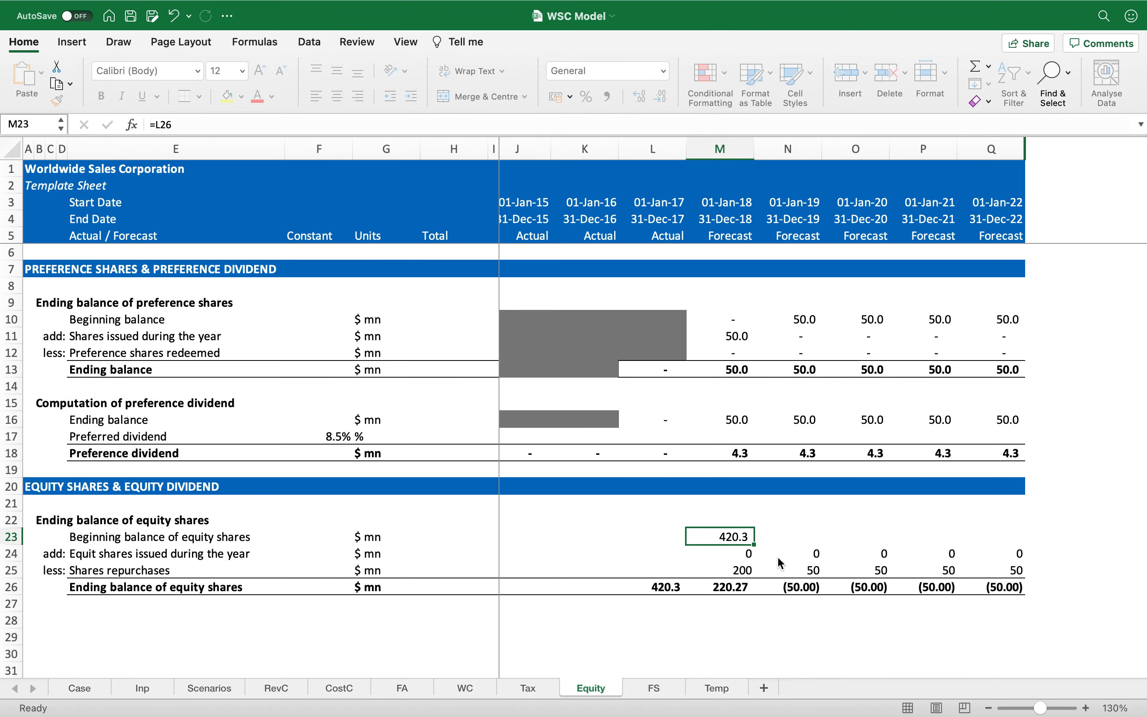
pyautogui.press('super+c')
pyautogui.press('super+shift+Right')
pyautogui.press('Return')
# Format the equity share forecasts in M23:Q26 as comma-style numbers with one decimal place.
pyautogui.hotkey('shift', 'Down')
pyautogui.hotkey('shift', 'Down')
pyautogui.hotkey('shift', 'Down')
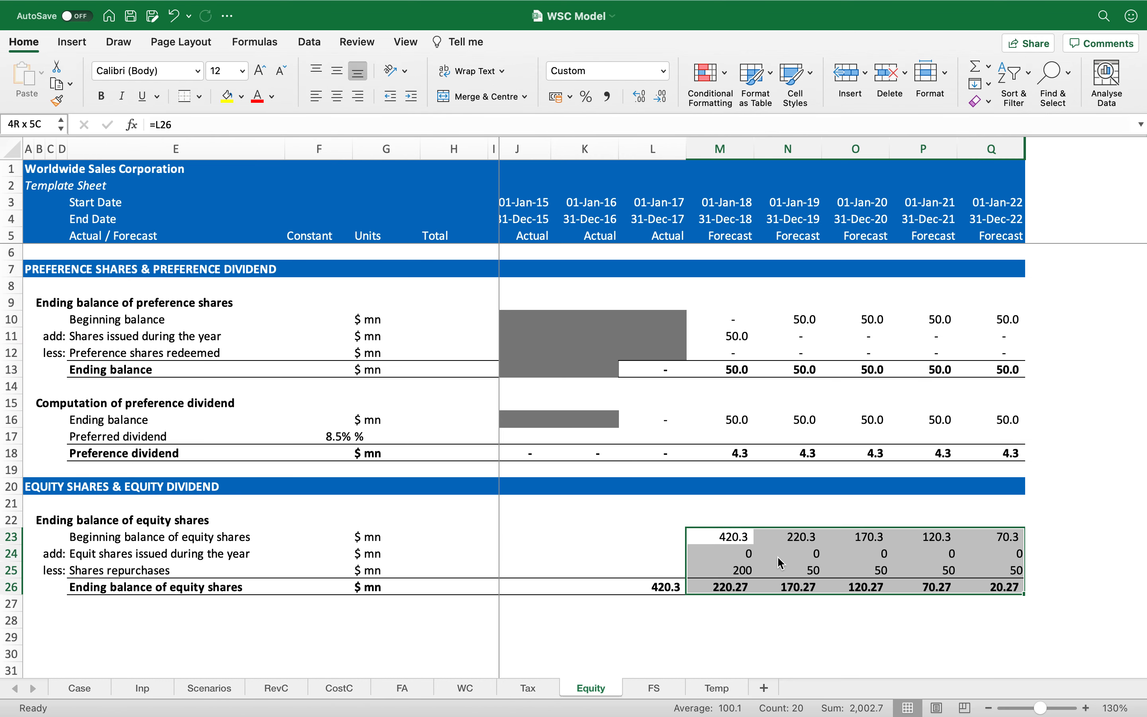
pyautogui.click(661, 97)
pyautogui.click(660, 97)
# Add the bold heading Common Dividend in B28, reusing the format of the Ending balance of equity shares heading.
pyautogui.press('Left')
pyautogui.press('Down')
pyautogui.press('Down')
pyautogui.press('Down')
pyautogui.press('Down')
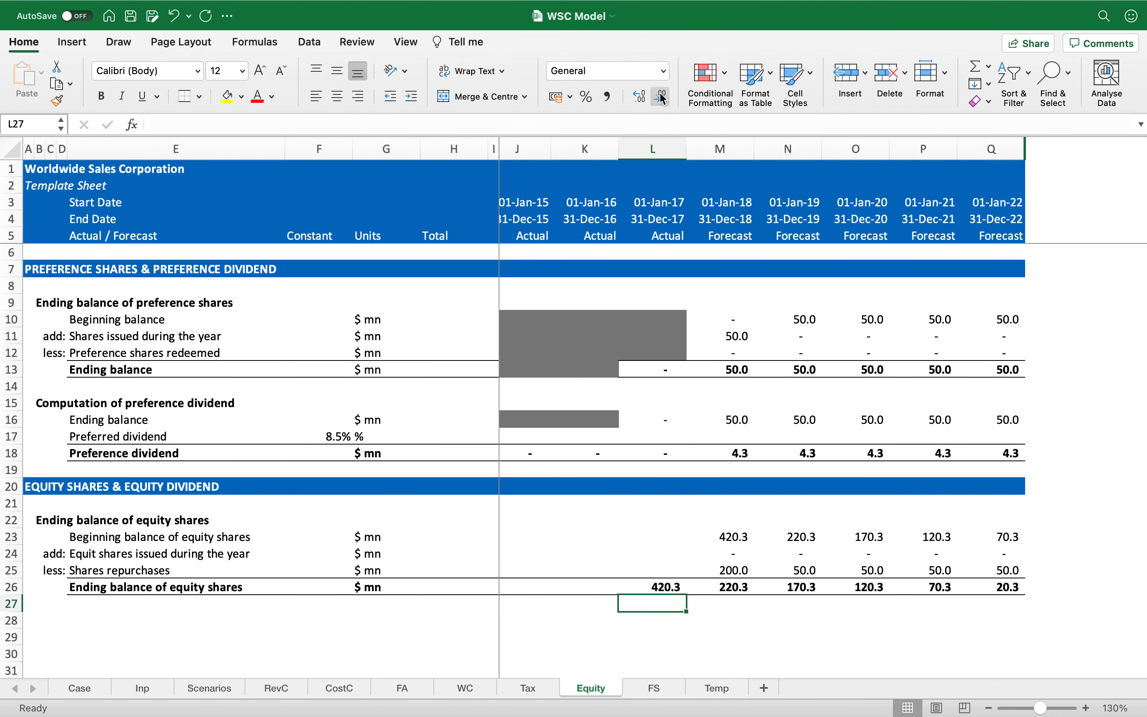
pyautogui.press('Left')
pyautogui.press('Left')
pyautogui.press('Left')
pyautogui.press('Left')
pyautogui.press('Left')
pyautogui.press('Left')
pyautogui.press('Left')
pyautogui.press('Left')
pyautogui.press('Left')
pyautogui.press('Left')
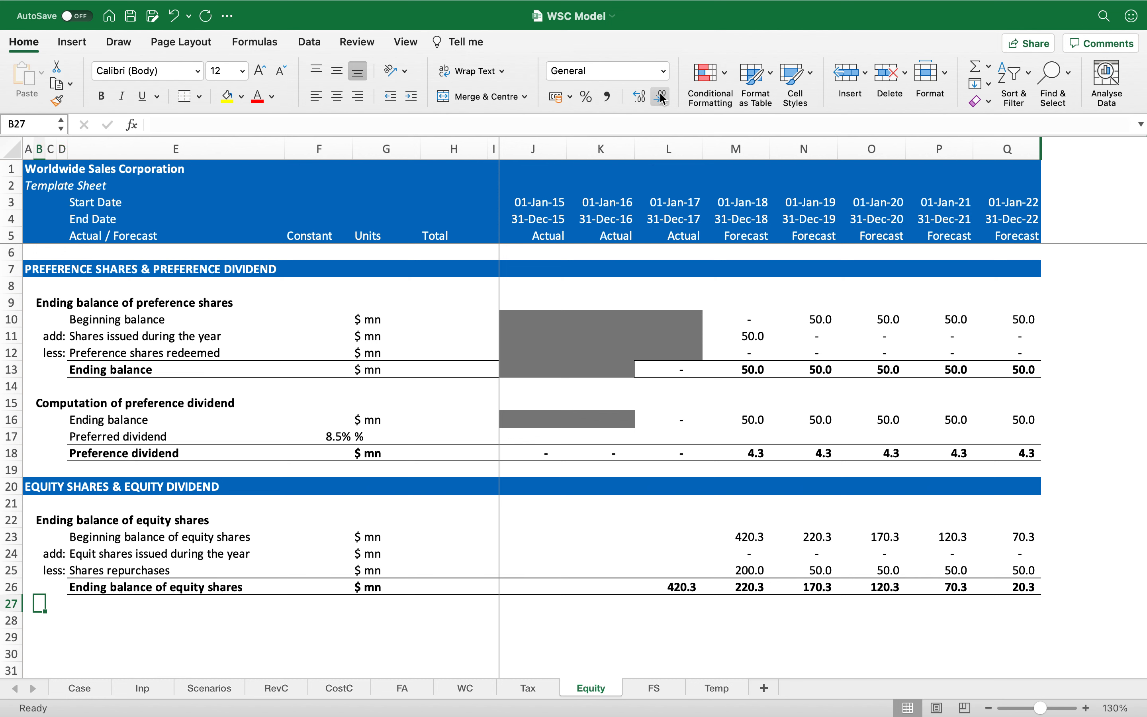
pyautogui.press('Left')
pyautogui.press('Right')
pyautogui.press('Left')
pyautogui.press('Right')
pyautogui.press('Up')
pyautogui.press('Up')
pyautogui.press('Up')
pyautogui.press('Up')
pyautogui.press('Up')
pyautogui.press('super+c')
pyautogui.press('Down')
pyautogui.press('Down')
pyautogui.press('Down')
pyautogui.press('Down')
pyautogui.press('Down')
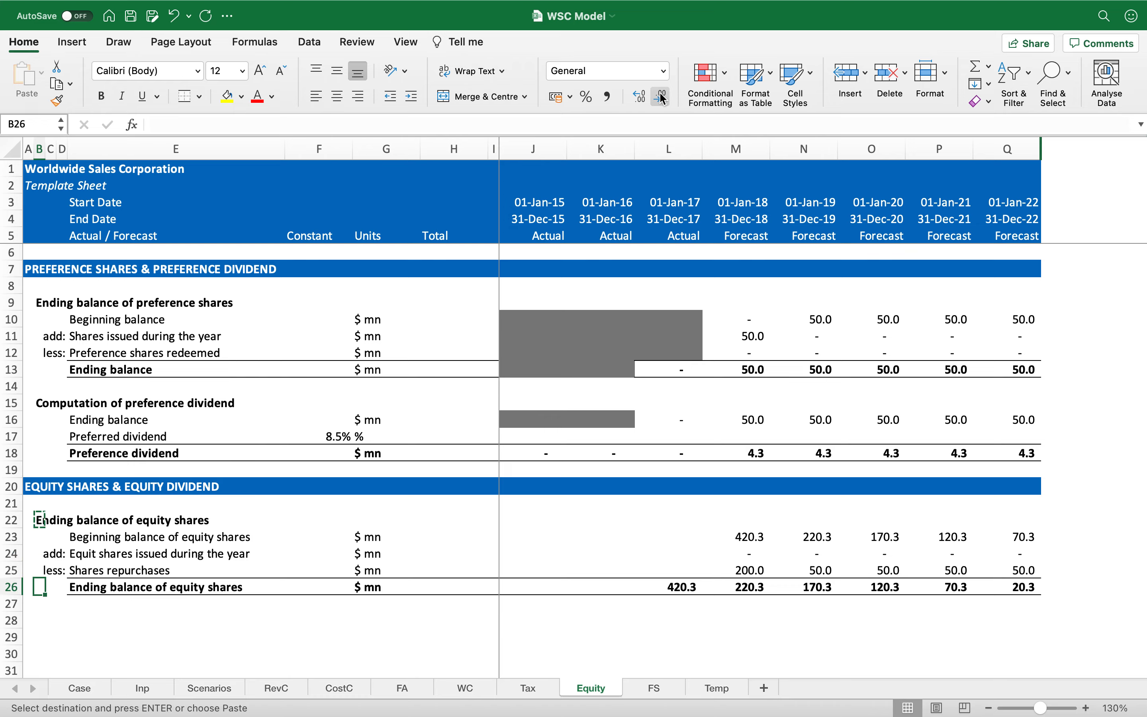
pyautogui.press('Down')
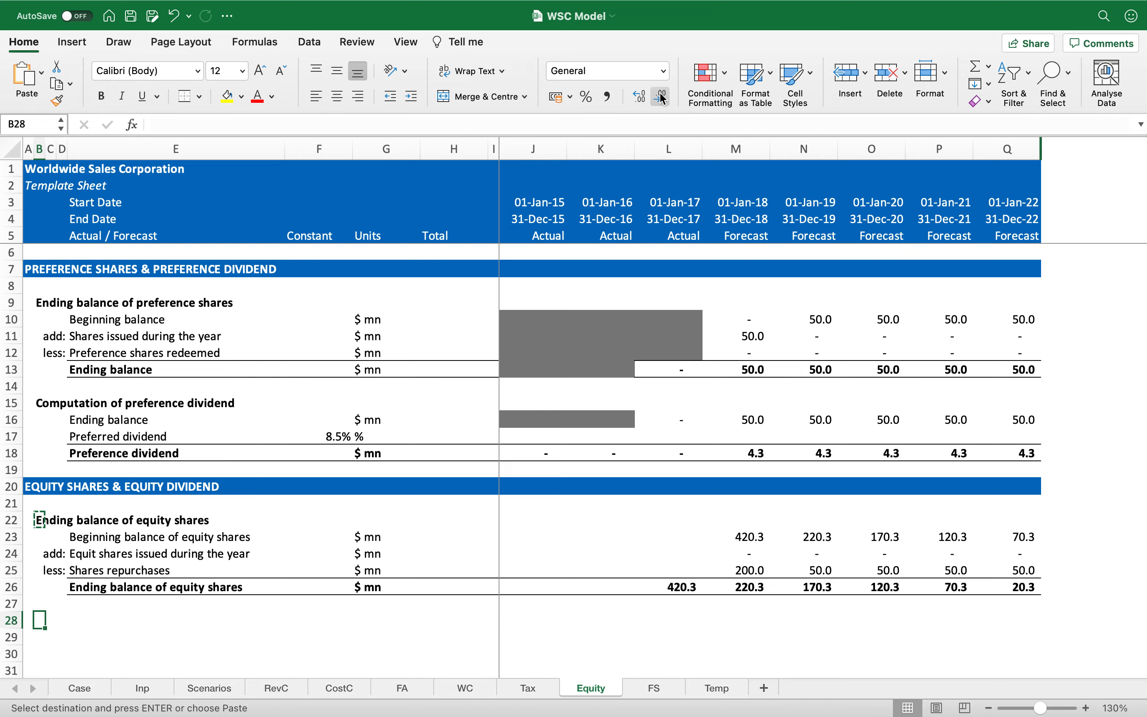
pyautogui.press('super+v')
pyautogui.write('Comm')
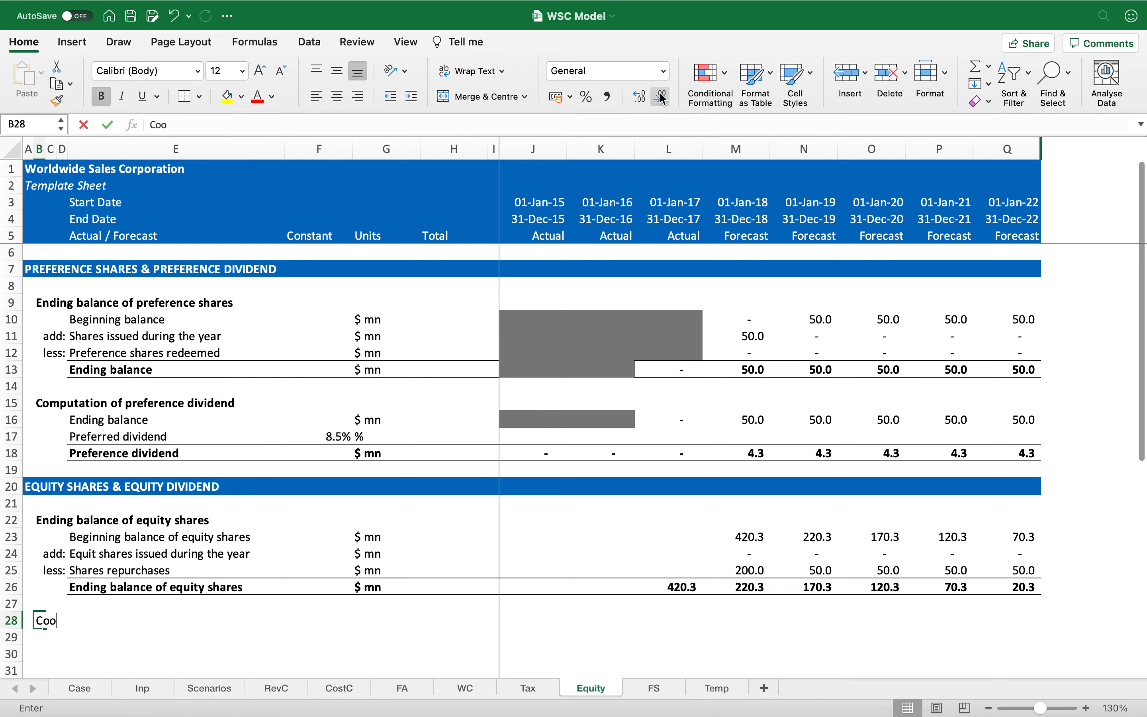
pyautogui.write('on Dividend')
pyautogui.press('Return')
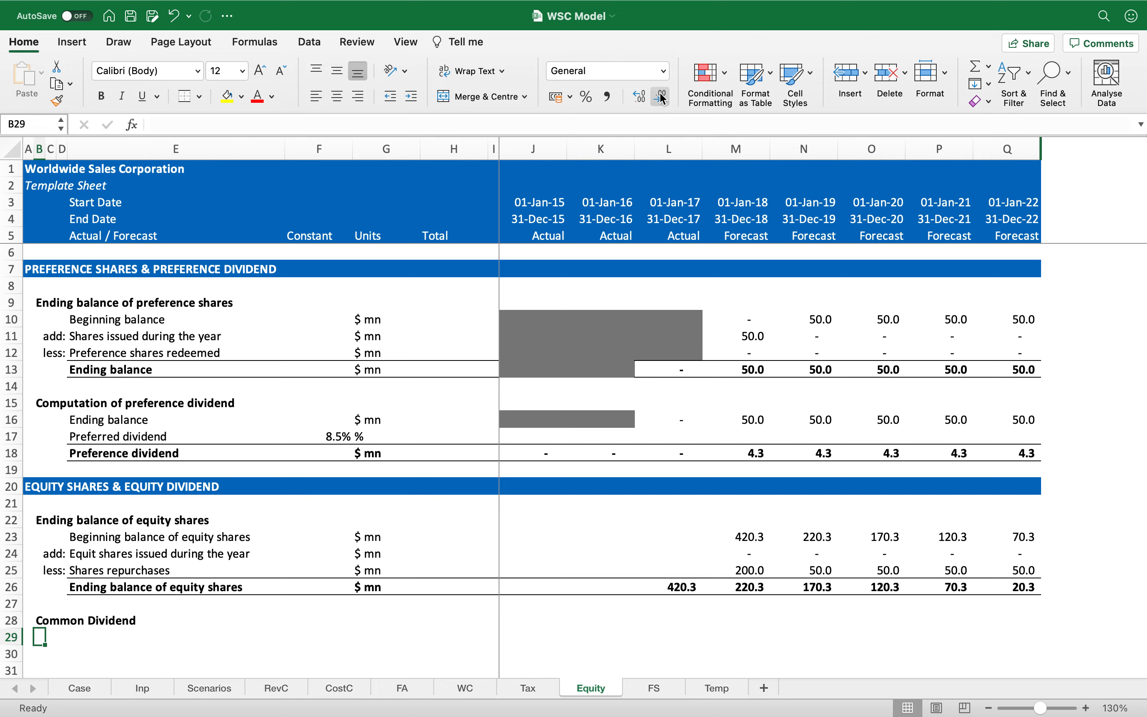
# Shade the actual-year cells J23:L25 of the equity shares block grey by copying the grey cell J16.
pyautogui.press('Right')
pyautogui.press('Right')
pyautogui.click(524, 423)
pyautogui.press('super+c')
pyautogui.press('Down')
pyautogui.press('Down')
pyautogui.press('Down')
pyautogui.press('Down')
pyautogui.press('Down')
pyautogui.press('Down')
pyautogui.press('Down')
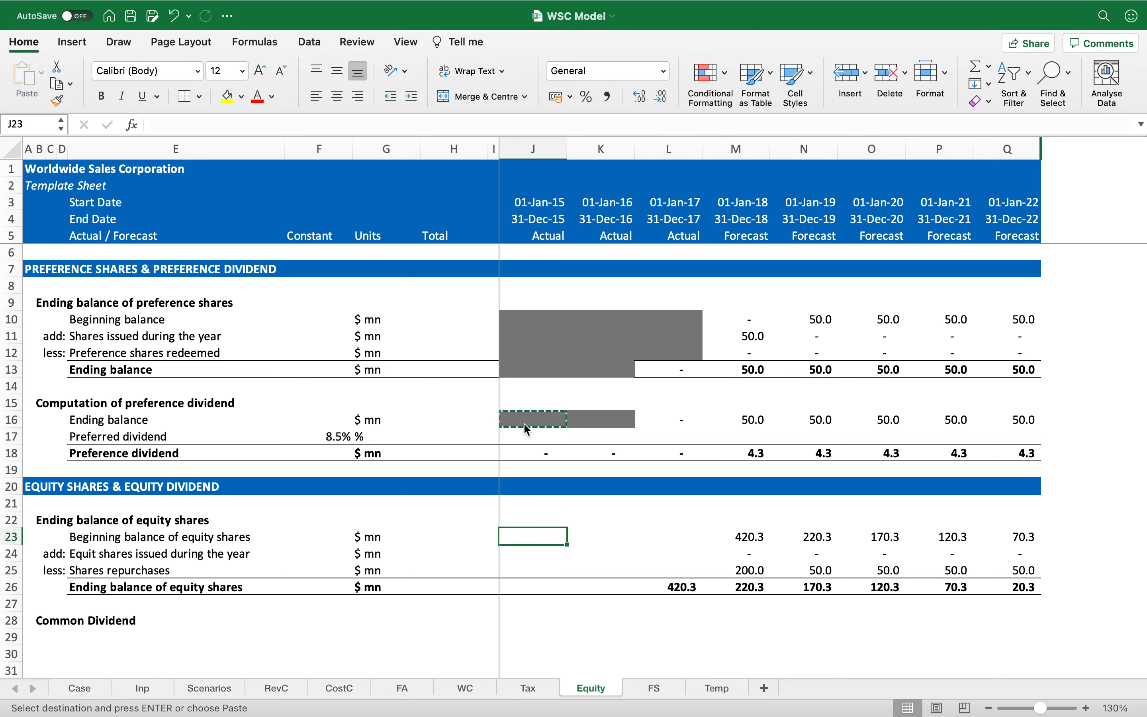
pyautogui.hotkey('shift', 'Right')
pyautogui.hotkey('shift', 'Right')
pyautogui.hotkey('shift', 'Down')
pyautogui.hotkey('shift', 'Down')
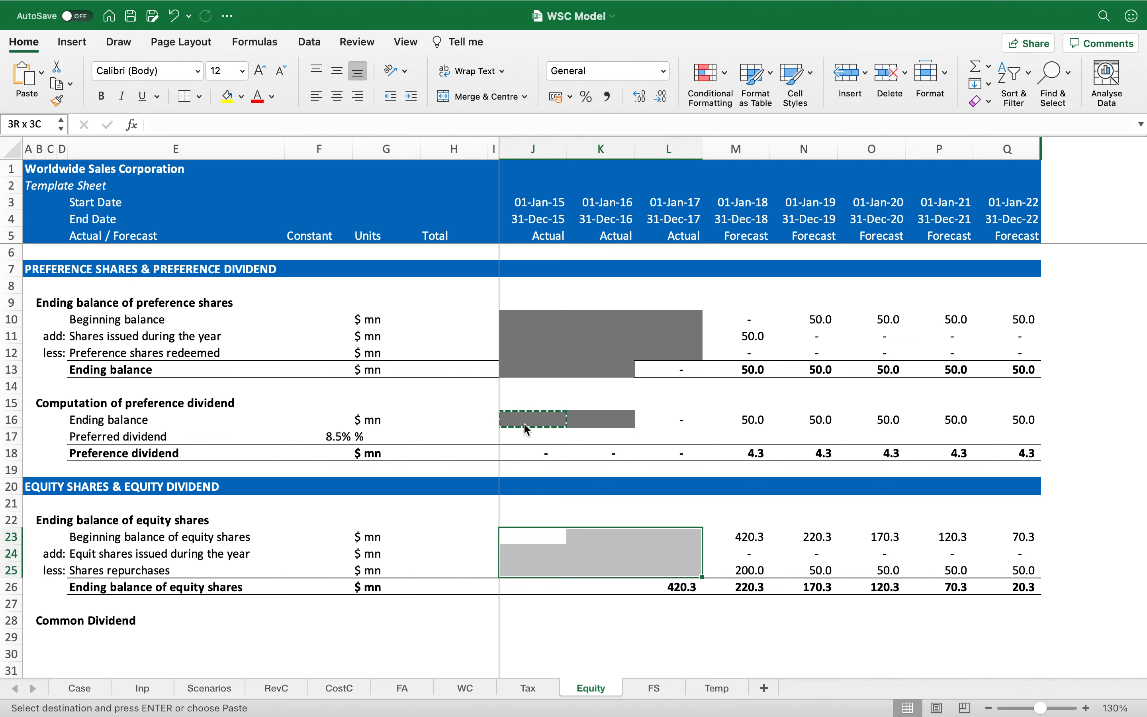
pyautogui.press('Return')
# Extend the grey shading to the 2015 and 2016 ending balance cells J26:K26.
pyautogui.press('super+c')
pyautogui.press('Down')
pyautogui.press('Down')
pyautogui.hotkey('shift', 'Right')
pyautogui.press('Return')
pyautogui.press('Up')
pyautogui.press('Up')
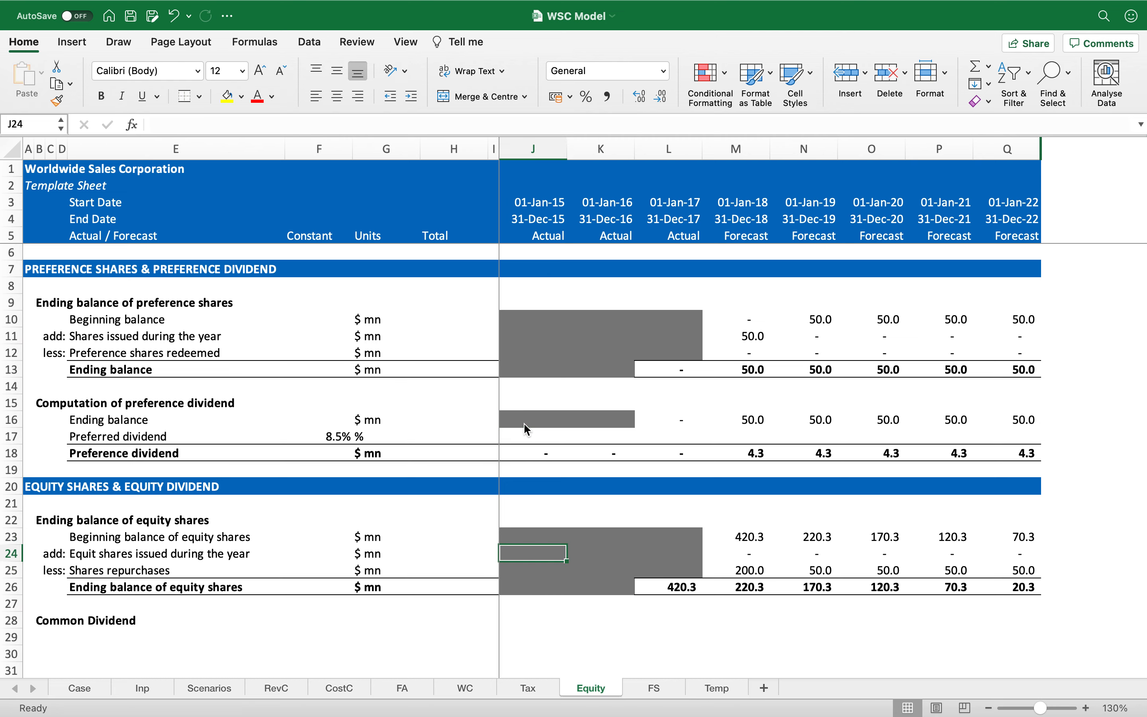
# Link the label in E29 to Net Income to Common on the FS sheet with =FS!E22.
pyautogui.click(154, 627)
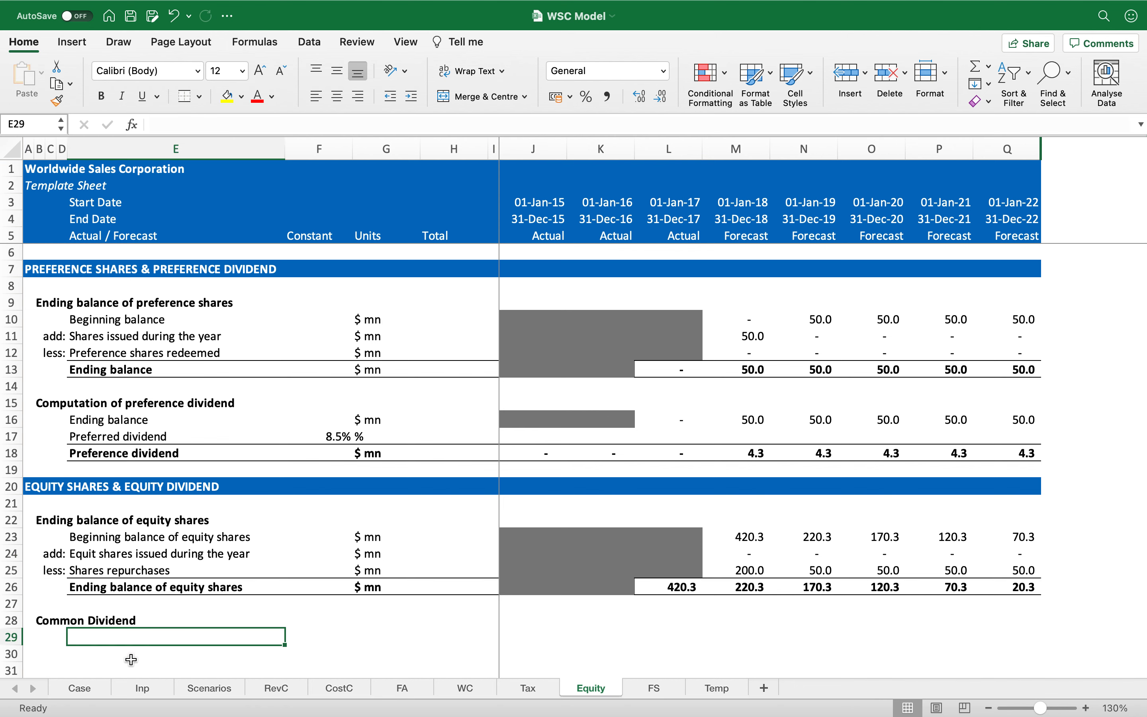
pyautogui.scroll(-5, 127, 660)
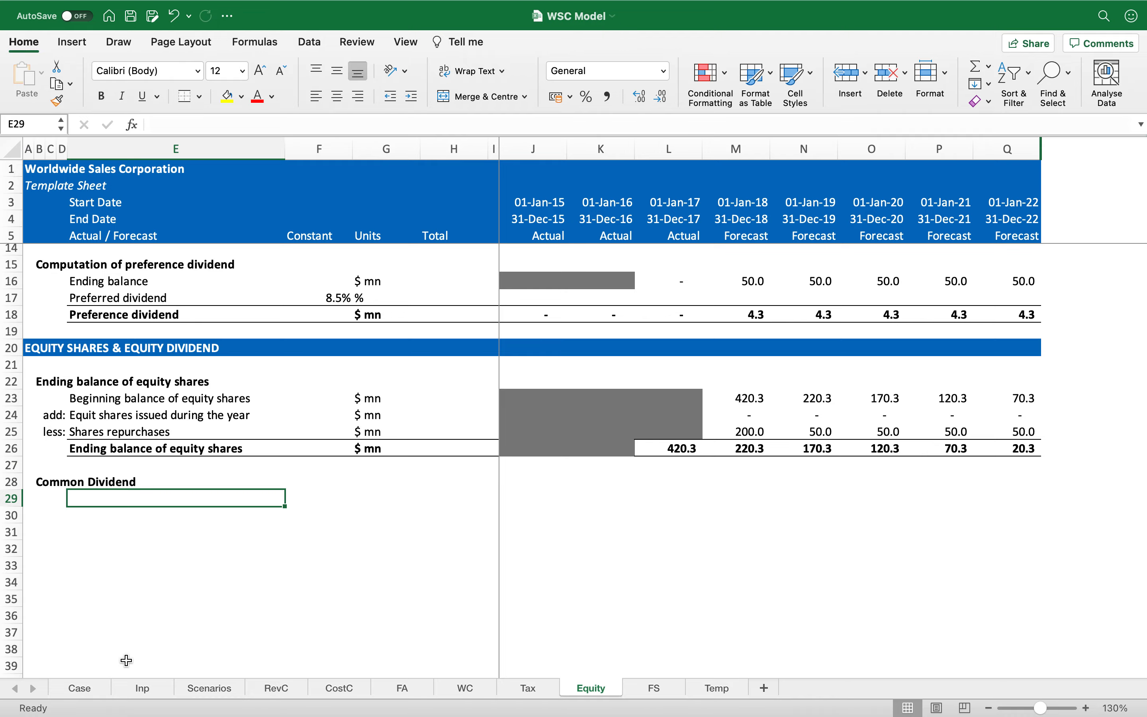
pyautogui.write('=')
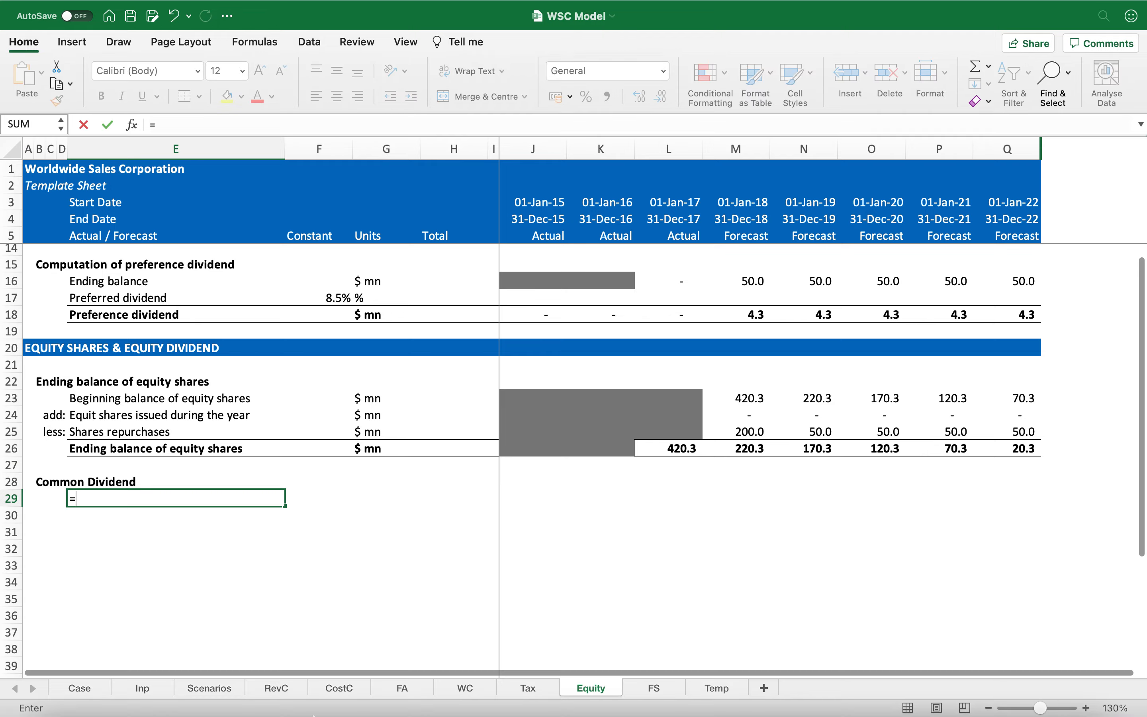
pyautogui.click(655, 688)
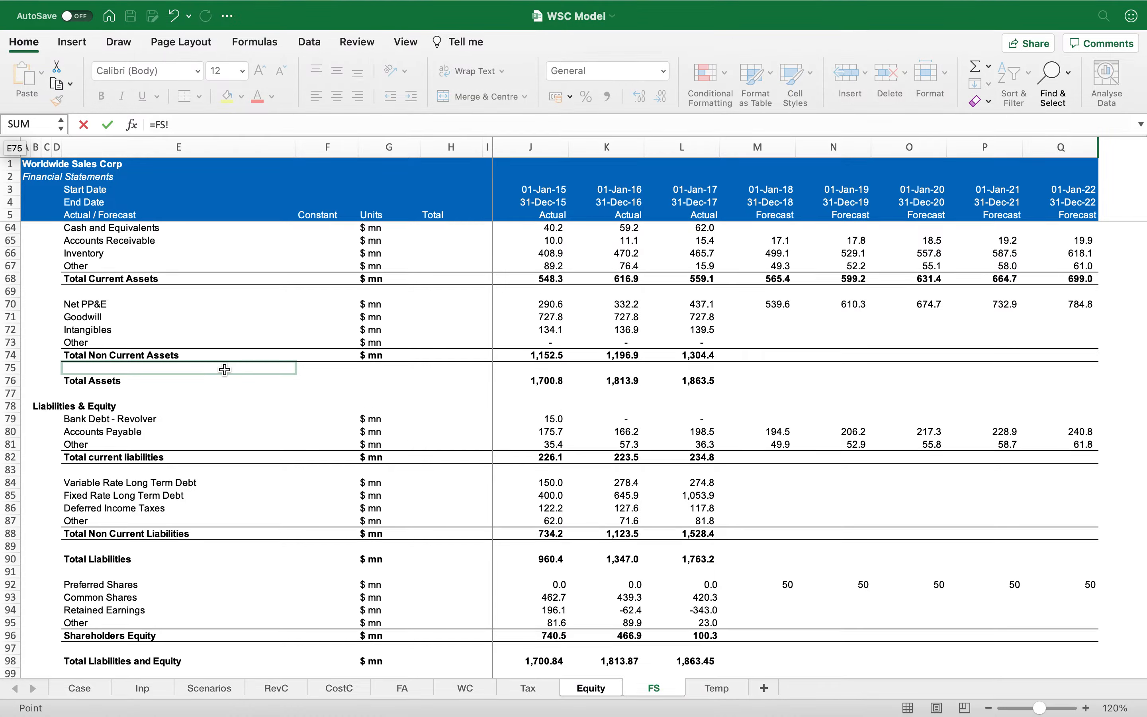
pyautogui.scroll(10, 225, 367)
pyautogui.scroll(8, 225, 368)
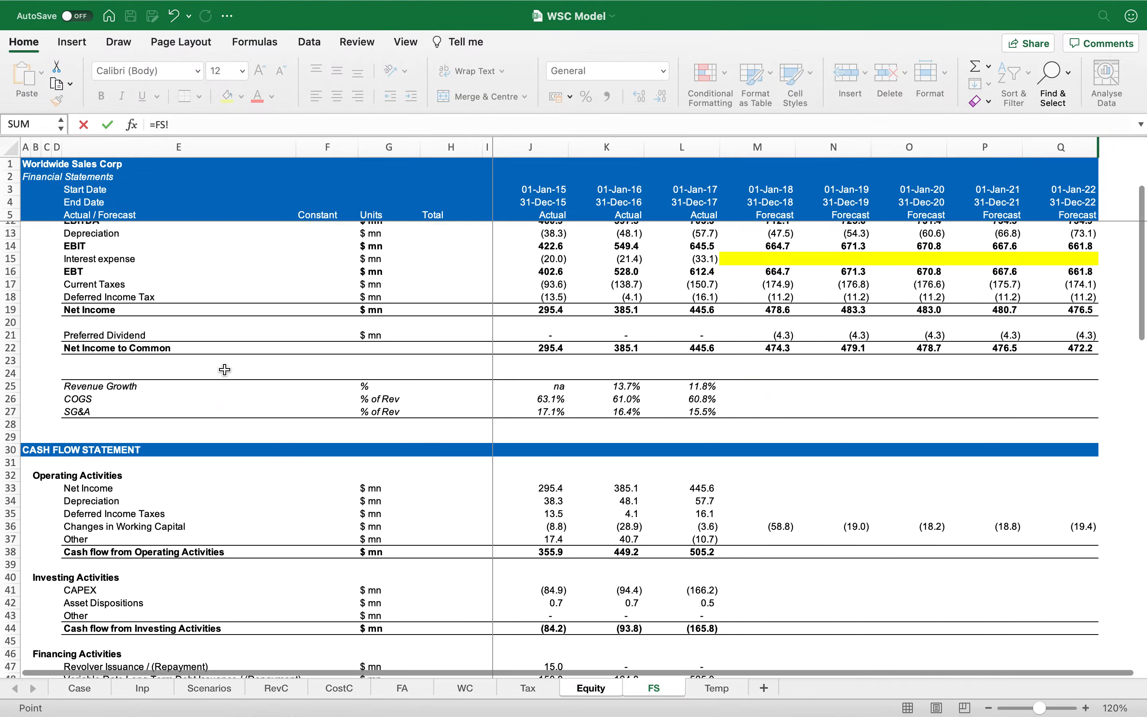
pyautogui.click(168, 361)
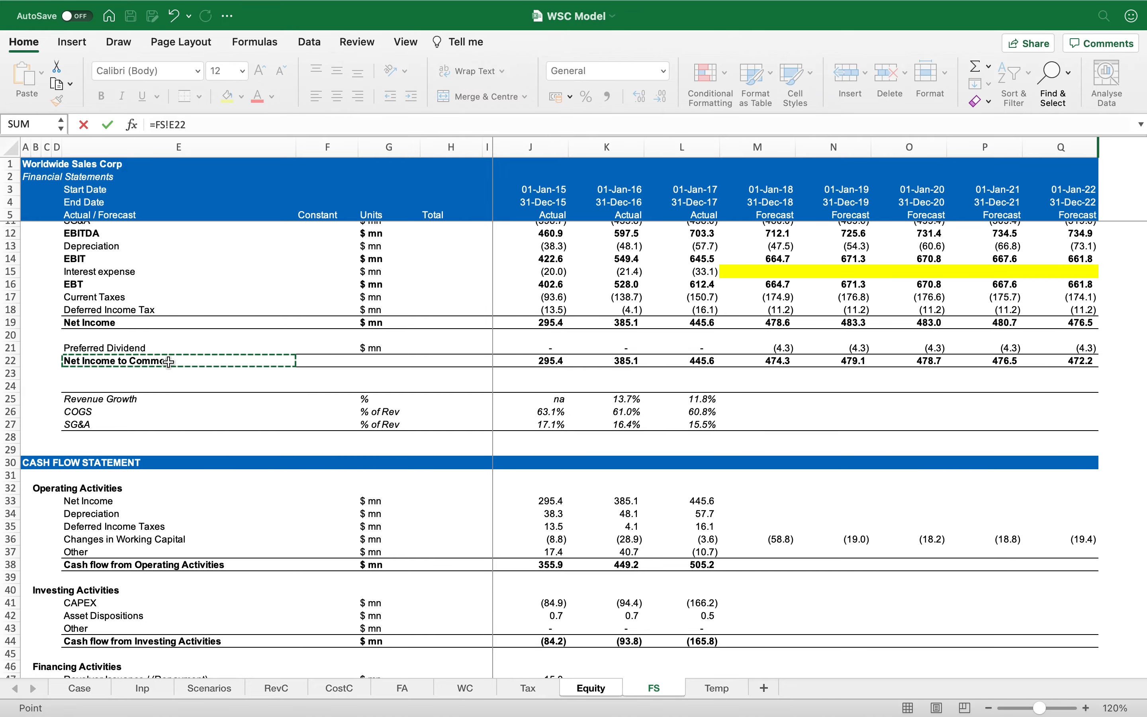
pyautogui.press('Return')
# Try to fill the units cell G29 with a copy of the link in E29.
pyautogui.press('Up')
pyautogui.hotkey('ctrl', 'c')
pyautogui.press('Right')
pyautogui.press('Right')
pyautogui.hotkey('ctrl', 'v')
pyautogui.hotkey('ctrl', 'c')
pyautogui.press('Right')
pyautogui.press('Right')
pyautogui.press('Left')
pyautogui.press('Left')
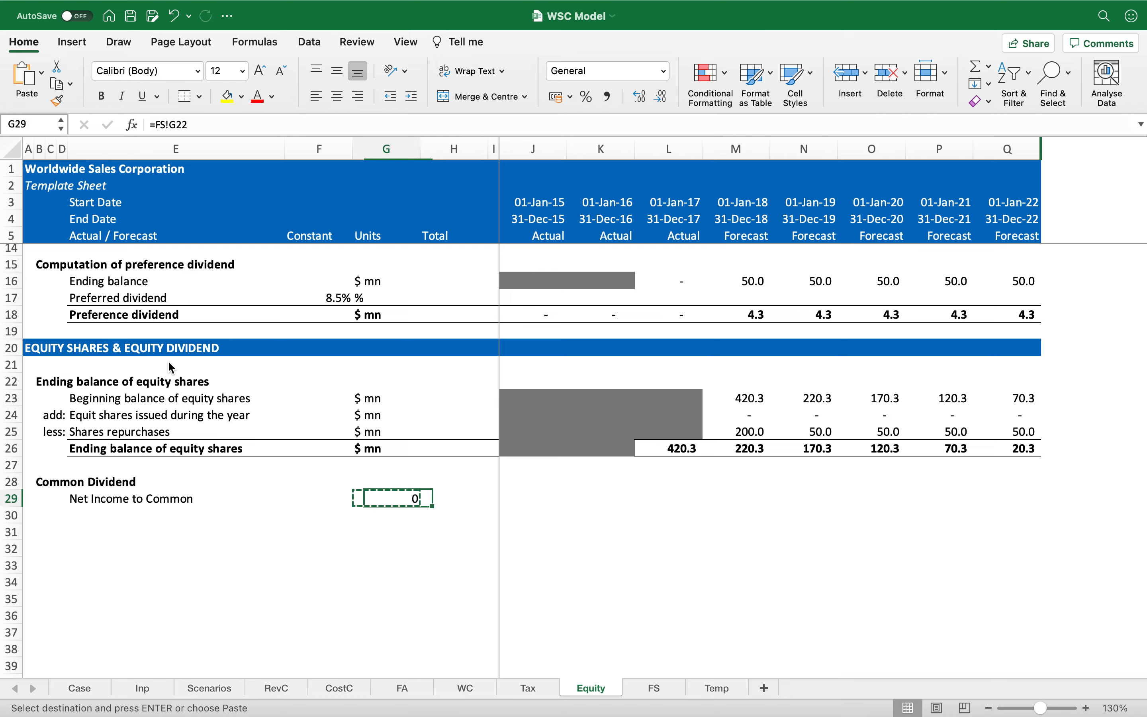
pyautogui.press('Escape')
pyautogui.press('Delete')
# Copy the Net Income to Common link from E29 into the forecast years M29:Q29.
pyautogui.press('Left')
pyautogui.press('Left')
pyautogui.hotkey('ctrl', 'c')
pyautogui.press('Right')
pyautogui.press('Right')
pyautogui.press('Right')
pyautogui.press('Right')
pyautogui.press('Right')
pyautogui.press('Right')
pyautogui.press('Right')
pyautogui.press('Right')
pyautogui.hotkey('shift', 'Right')
pyautogui.hotkey('shift', 'Right')
pyautogui.hotkey('shift', 'Right')
pyautogui.hotkey('shift', 'Right')
pyautogui.press('Return')
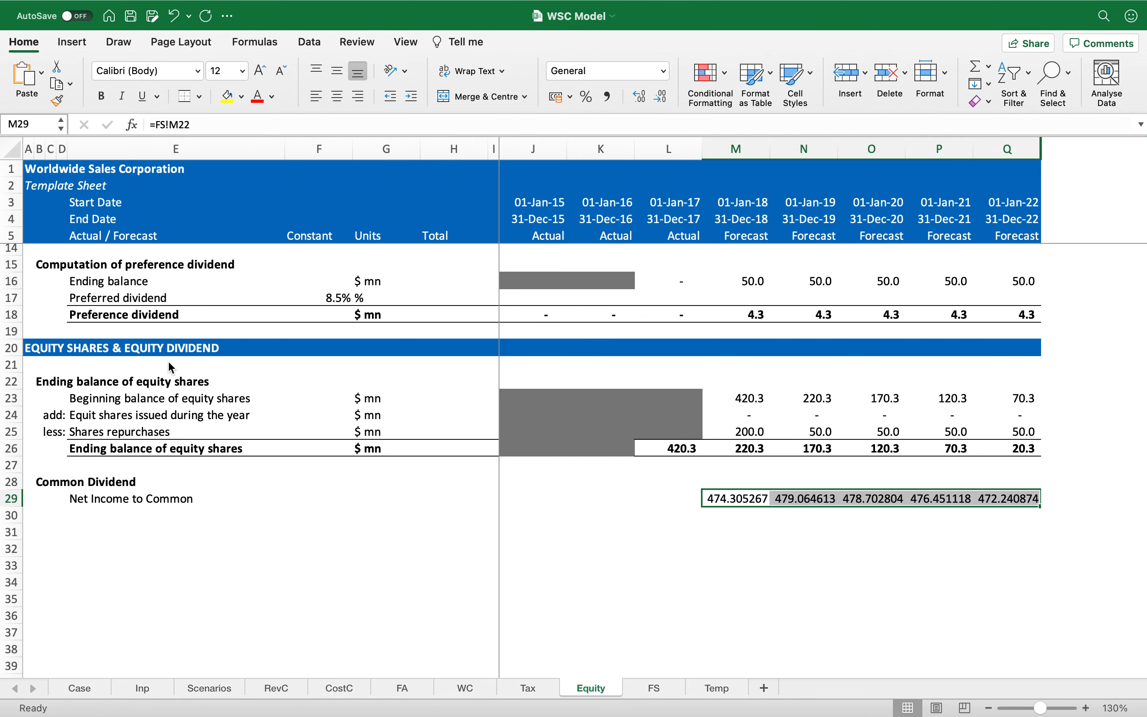
# Shade the actual-year cells J29:L29 of Net Income to Common grey by copying the grey cell J25.
pyautogui.press('Left')
pyautogui.press('Left')
pyautogui.press('Left')
pyautogui.press('Up')
pyautogui.press('Up')
pyautogui.press('Up')
pyautogui.press('Up')
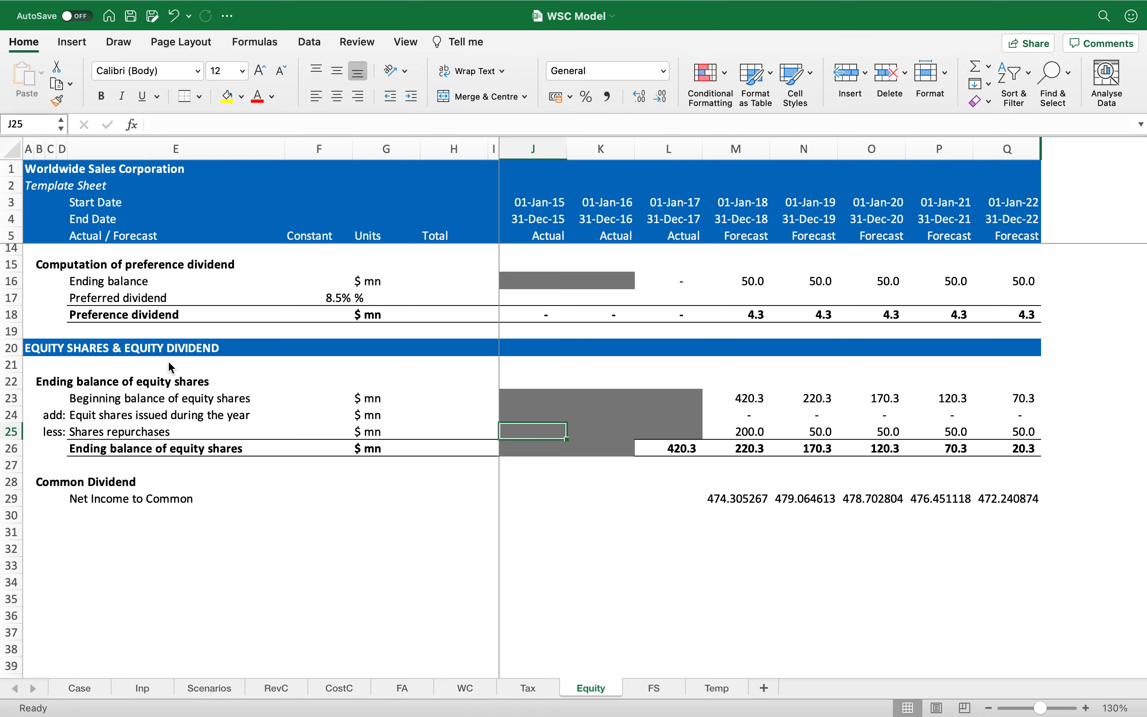
pyautogui.hotkey('ctrl', 'c')
pyautogui.press('Down')
pyautogui.press('Down')
pyautogui.press('Down')
pyautogui.press('Down')
pyautogui.hotkey('shift', 'Right')
pyautogui.hotkey('shift', 'Right')
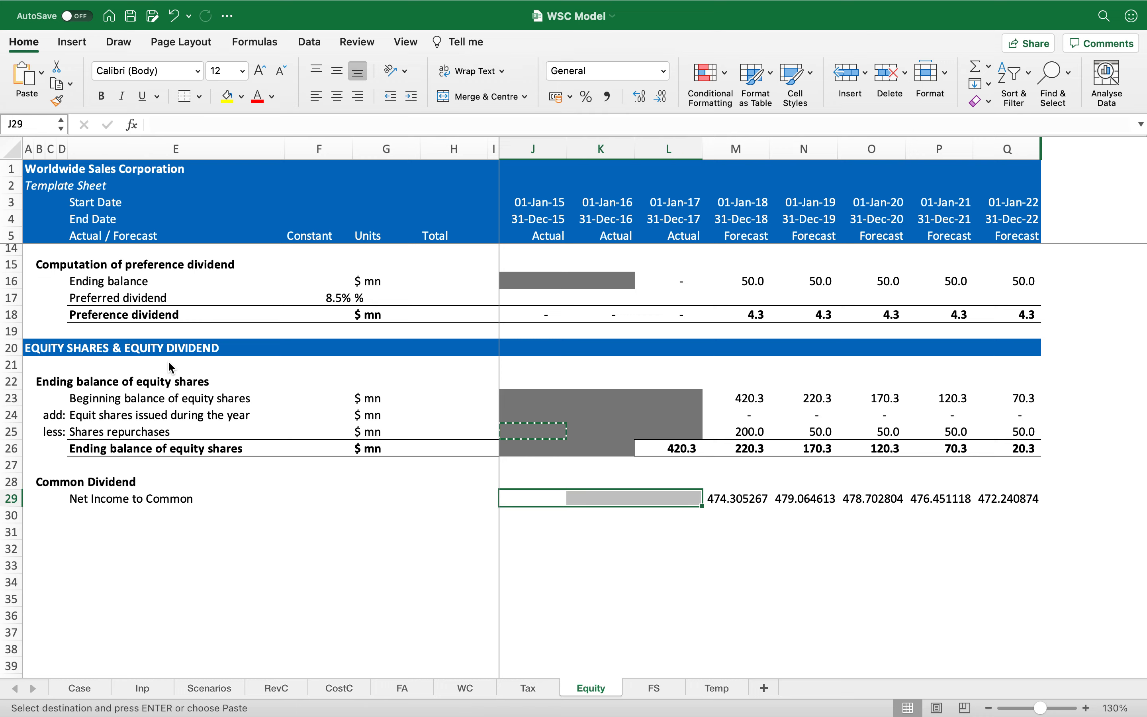
pyautogui.press('Return')
# Format the Net Income to Common forecasts in M29:Q29 in comma style with one decimal place.
pyautogui.press('Right')
pyautogui.press('Right')
pyautogui.press('Right')
pyautogui.hotkey('shift', 'Right')
pyautogui.hotkey('shift', 'Right')
pyautogui.hotkey('shift', 'Right')
pyautogui.hotkey('shift', 'Right')
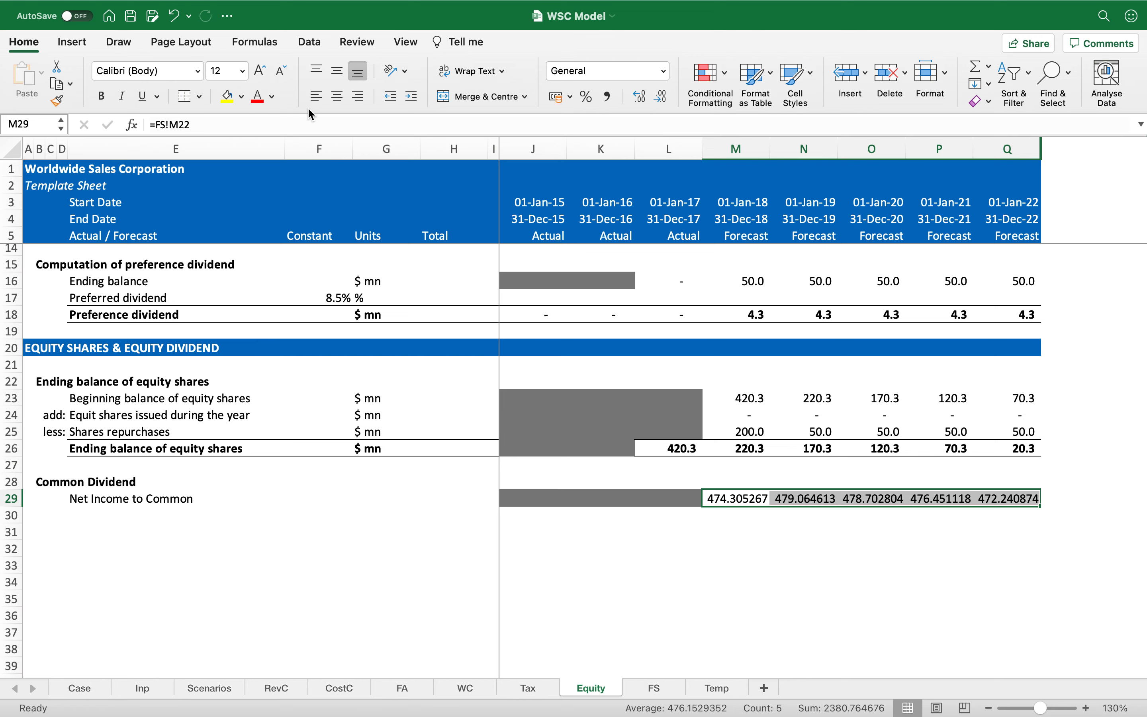
pyautogui.click(608, 97)
pyautogui.click(660, 97)
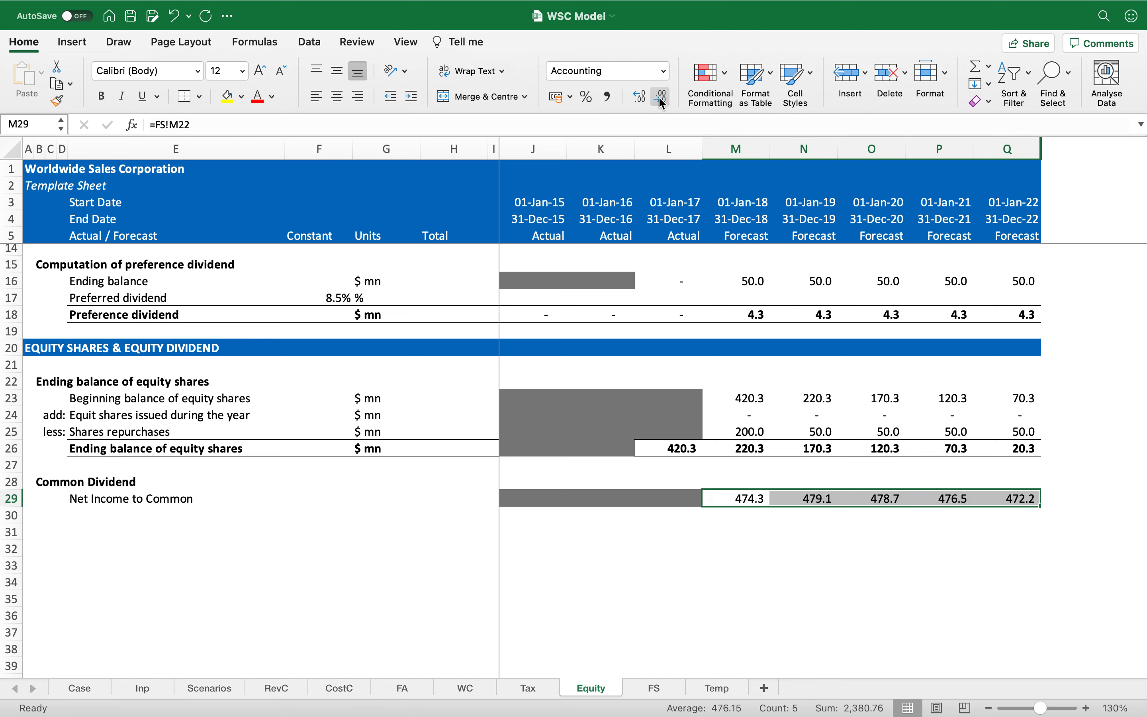
# Link the label in E30 to the Common dividend label in E54 of the Inp sheet.
pyautogui.press('Left')
pyautogui.press('Left')
pyautogui.press('Left')
pyautogui.press('Left')
pyautogui.press('Left')
pyautogui.press('Left')
pyautogui.press('Left')
pyautogui.press('Left')
pyautogui.press('Down')
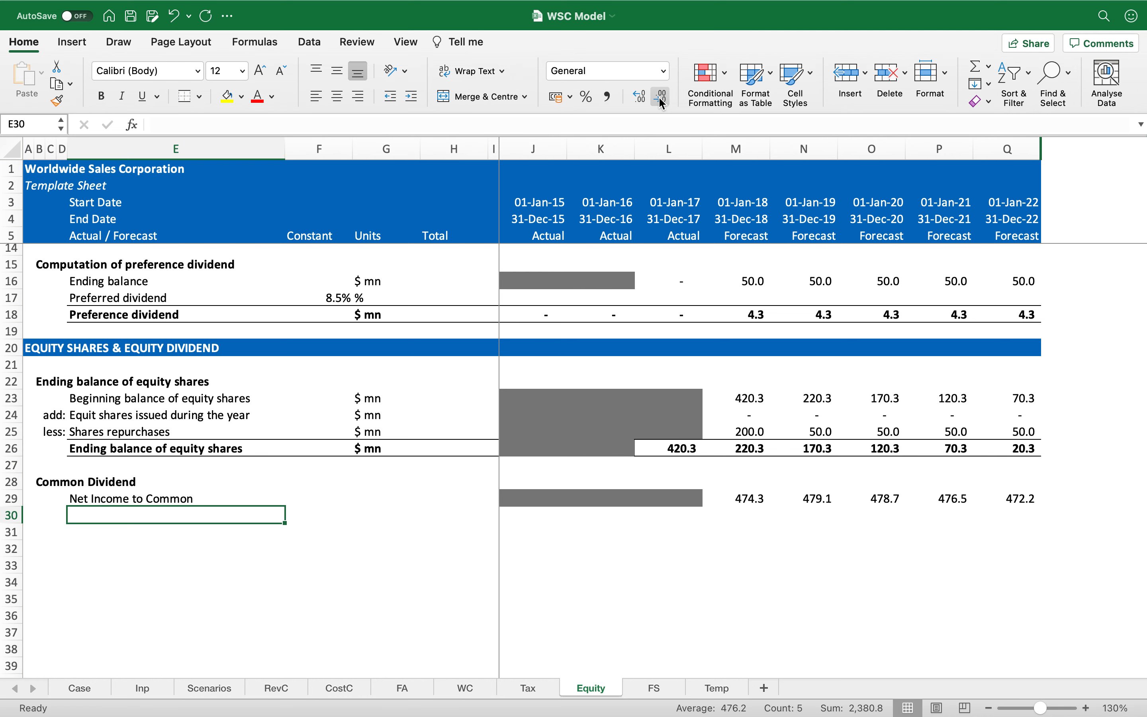
pyautogui.write('=')
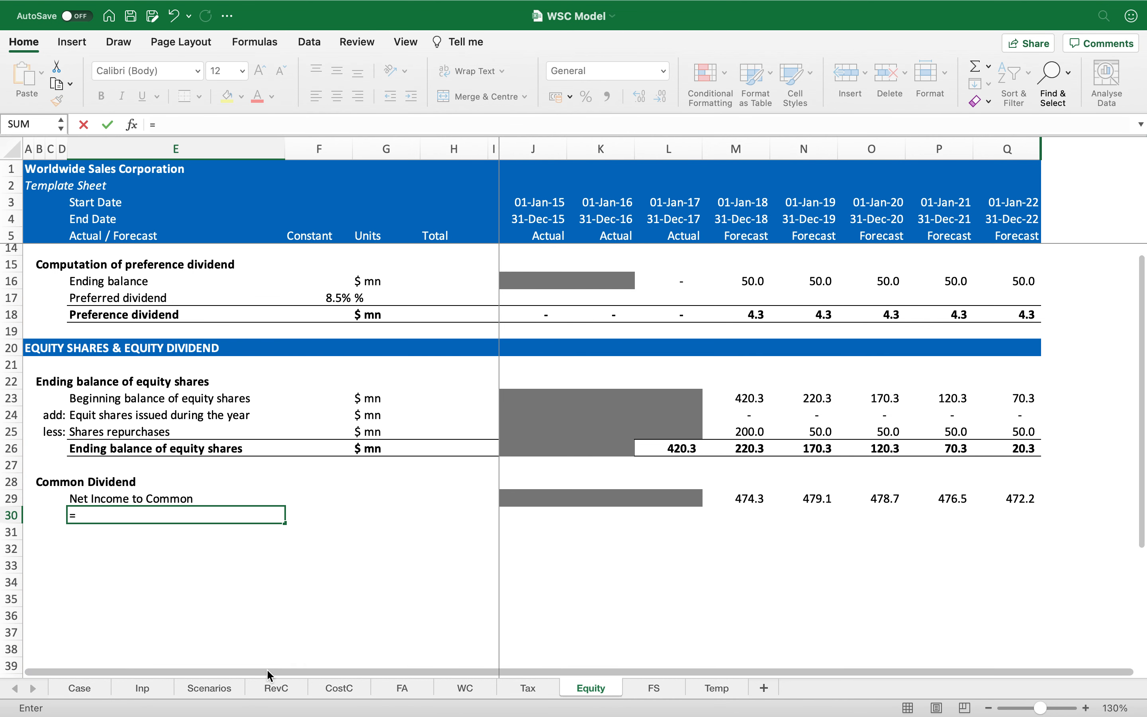
pyautogui.click(134, 695)
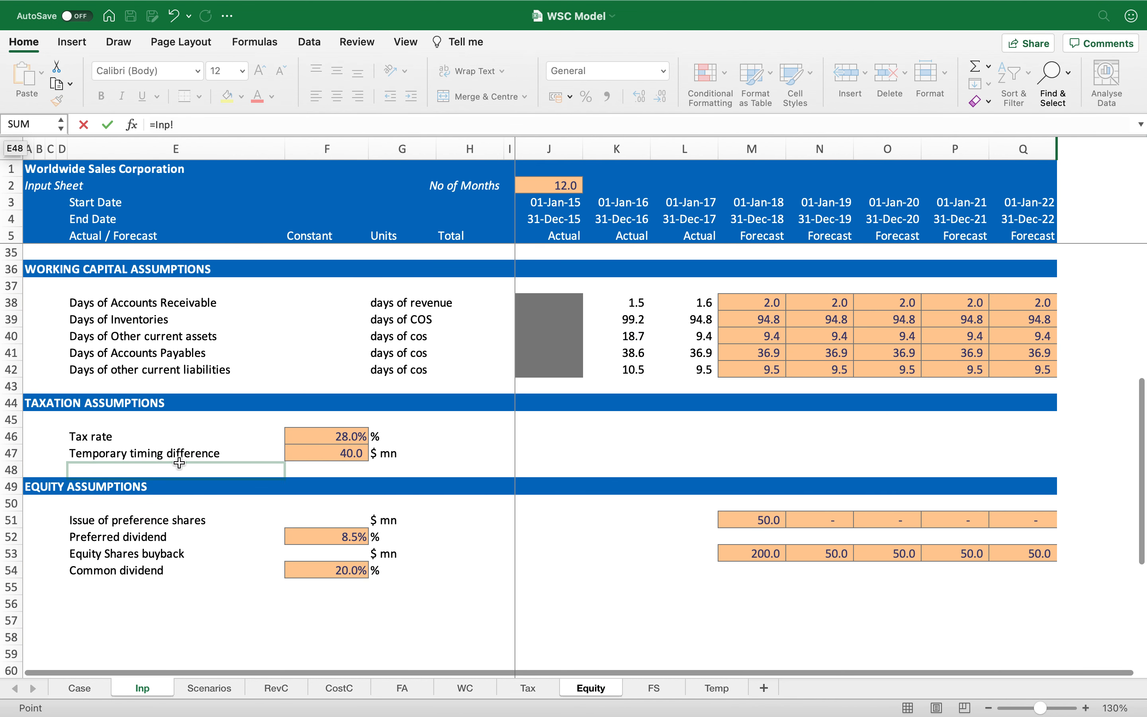
pyautogui.click(166, 573)
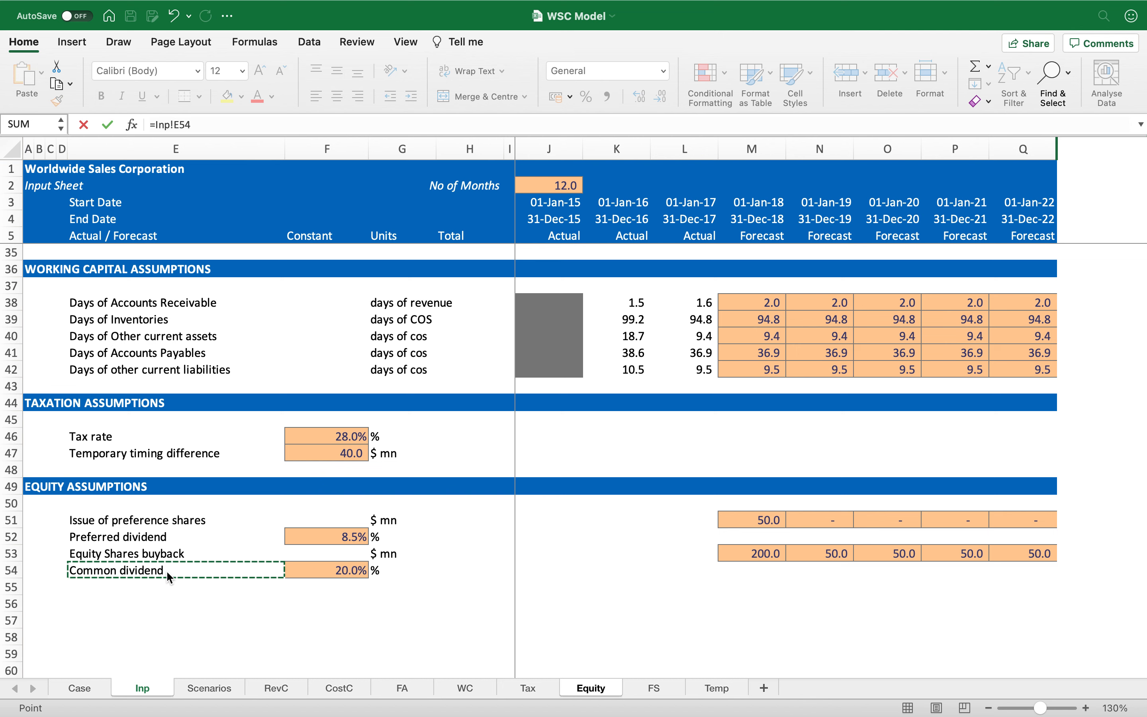
pyautogui.press('Return')
# Copy the Common dividend link from E30 into F30:G30 and show the rate in F30 with one decimal place.
pyautogui.press('Up')
pyautogui.hotkey('ctrl', 'c')
pyautogui.hotkey('shift', 'Right')
pyautogui.hotkey('shift', 'Right')
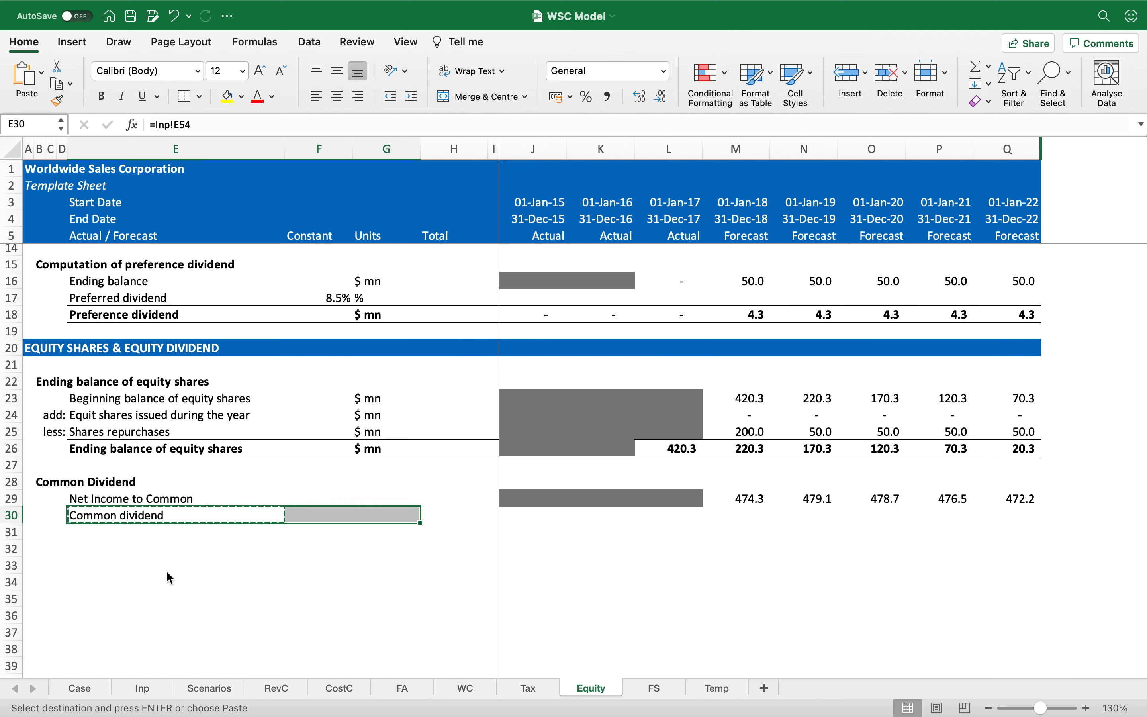
pyautogui.press('Return')
pyautogui.press('Right')
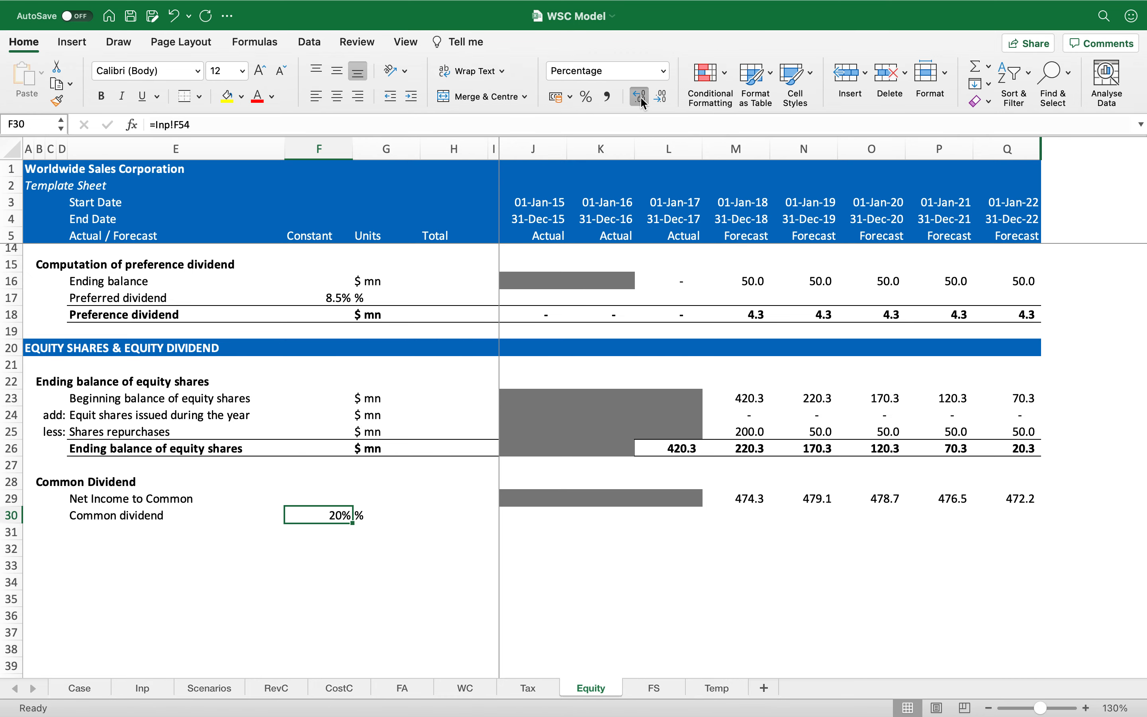
# Make row 31 bold from column E to Q.
pyautogui.press('Down')
pyautogui.press('Left')
pyautogui.hotkey('shift', 'space')
pyautogui.press('super+b')
pyautogui.hotkey('shift', 'BackSpace')
# Enter the units "$ mn" for Net Income to Common in G29.
pyautogui.press('Up')
pyautogui.press('Up')
pyautogui.press('Right')
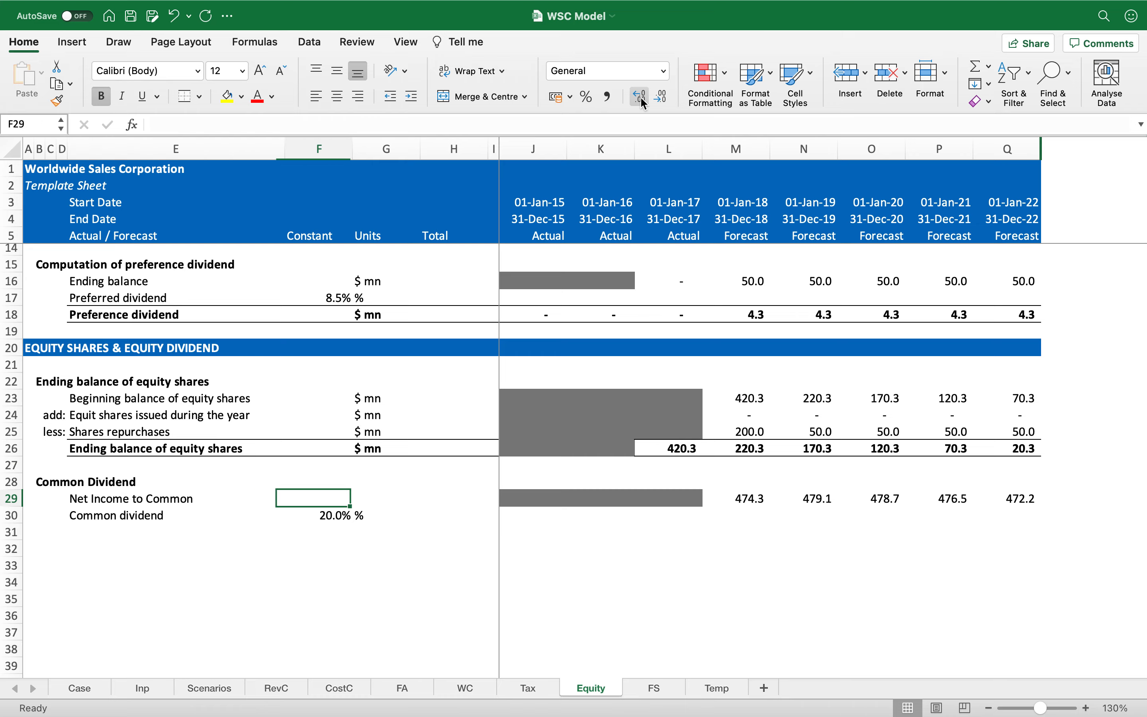
pyautogui.press('Right')
pyautogui.write('$ mn')
pyautogui.press('Return')
# Add top and bottom borders to E31:Q31.
pyautogui.press('Down')
pyautogui.press('Left')
pyautogui.press('Left')
pyautogui.hotkey('shift', 'space')
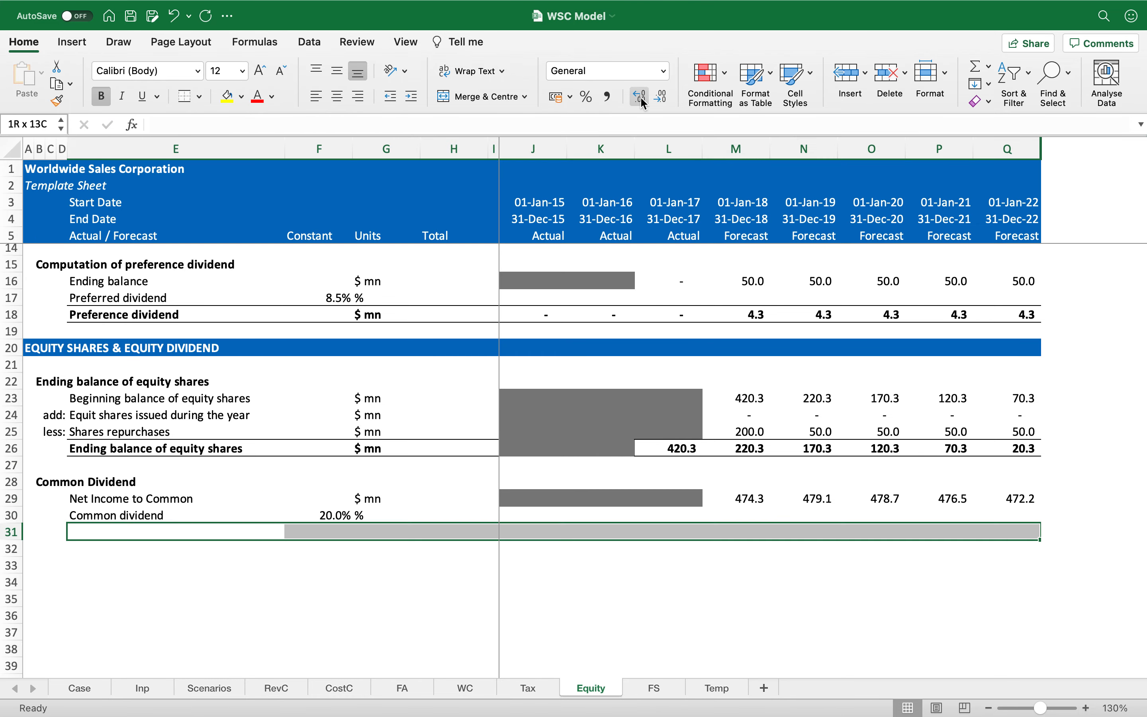
pyautogui.click(184, 96)
pyautogui.hotkey('shift', 'BackSpace')
# Label the total row "Common dividend" in E31 and enter its units "$ mn" in G31.
pyautogui.write('Comon')
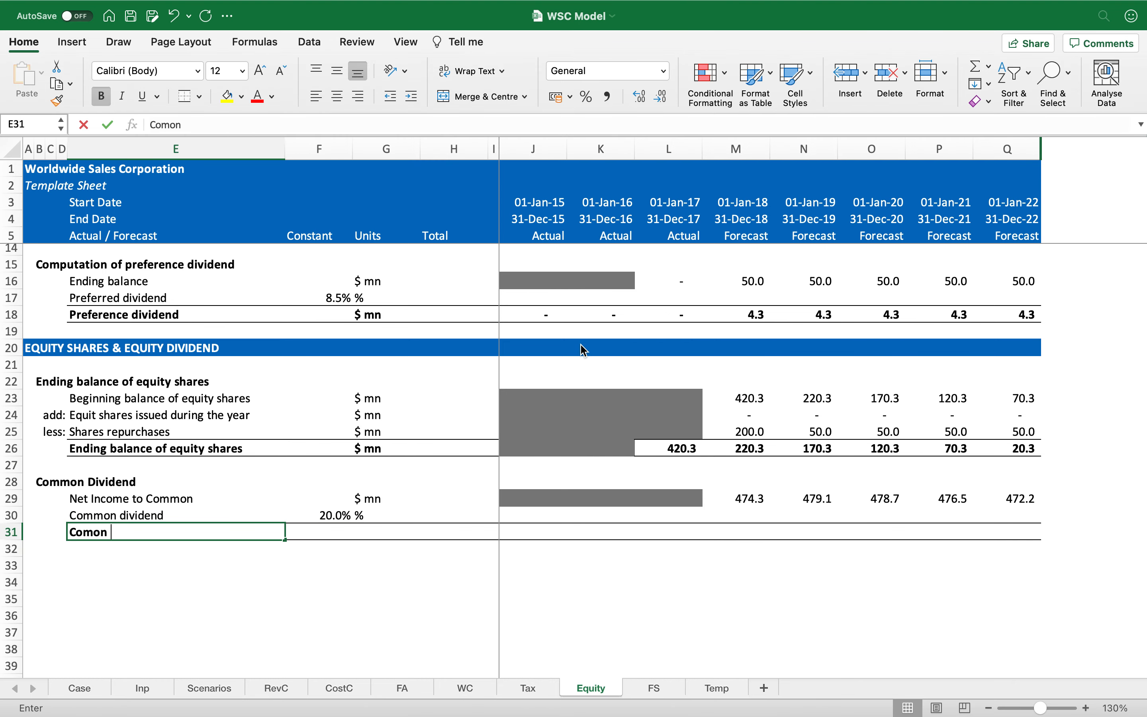
pyautogui.press('BackSpace')
pyautogui.press('BackSpace')
pyautogui.press('BackSpace')
pyautogui.press('Down')
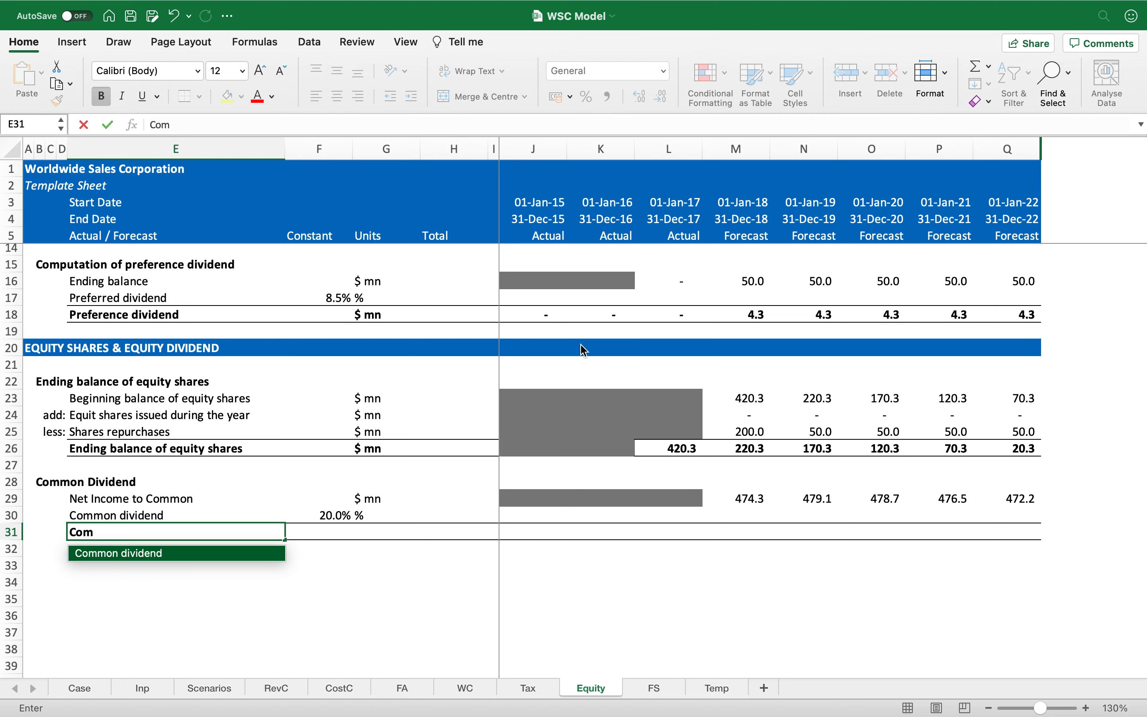
pyautogui.press('Return')
pyautogui.press('Up')
pyautogui.press('Right')
pyautogui.press('Right')
pyautogui.write('$ mn')
pyautogui.press('Return')
# Calculate the common dividend in J31 as Net Income to Common times the dividend rate with the formula =J29*$F30.
pyautogui.press('Up')
pyautogui.press('Right')
pyautogui.press('Right')
pyautogui.press('Right')
pyautogui.write('=')
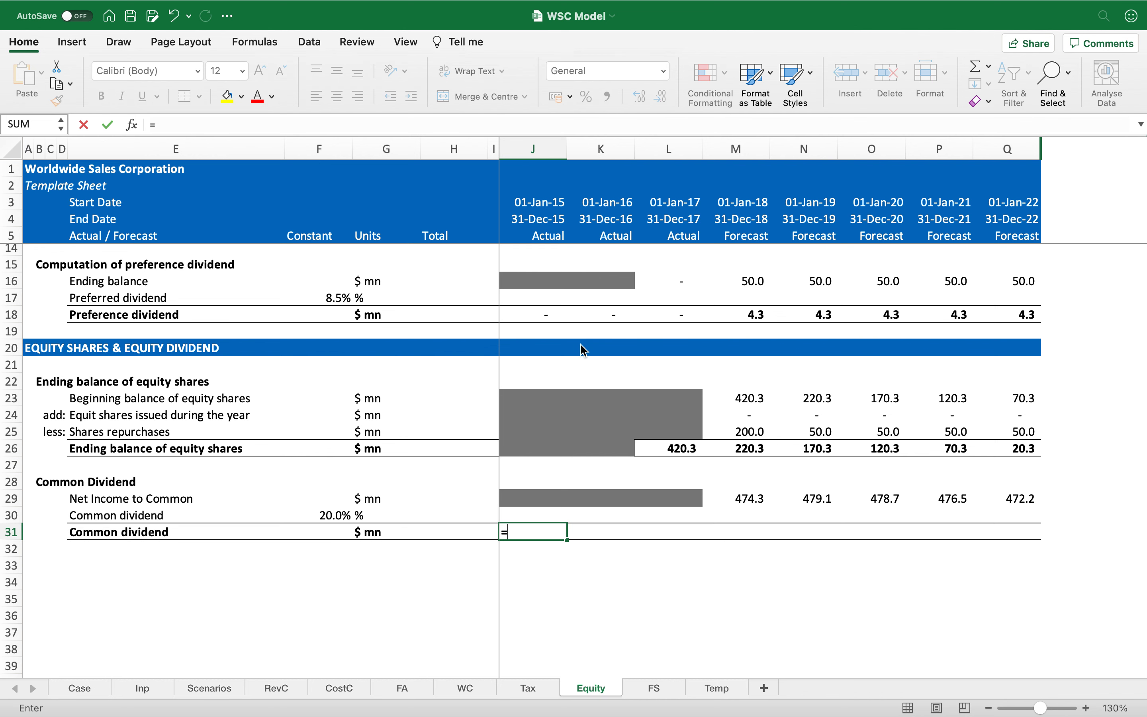
pyautogui.press('Up')
pyautogui.press('Up')
pyautogui.write('*')
pyautogui.press('Left')
pyautogui.press('Left')
pyautogui.press('Left')
pyautogui.press('Left')
pyautogui.press('Up')
pyautogui.press('F4')
pyautogui.press('F4')
pyautogui.press('F4')
pyautogui.press('Return')
# Copy the common dividend formula from J31 across to Q31.
pyautogui.press('Up')
pyautogui.press('super+c')
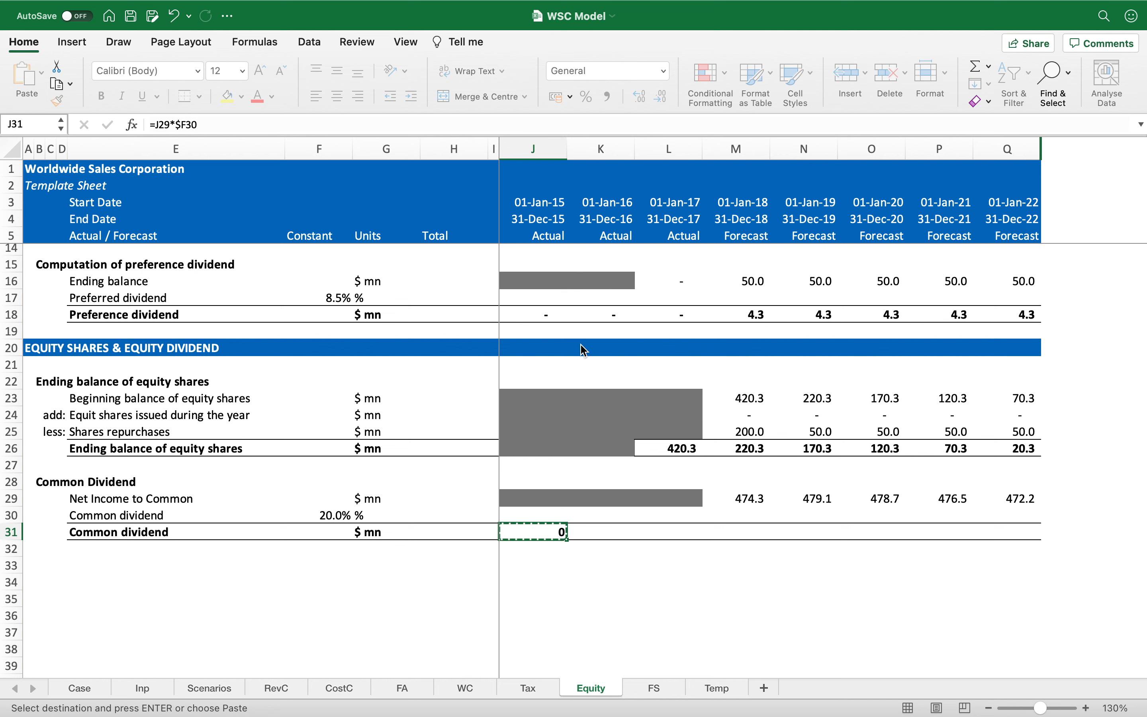
pyautogui.hotkey('shift', 'Right')
pyautogui.hotkey('shift', 'Right')
pyautogui.hotkey('shift', 'Right')
pyautogui.hotkey('shift', 'Right')
pyautogui.hotkey('shift', 'Right')
pyautogui.hotkey('shift', 'Right')
pyautogui.hotkey('shift', 'Right')
pyautogui.press('Return')
# Format the common dividend values in J31:Q31 in comma style with one decimal place.
pyautogui.click(608, 96)
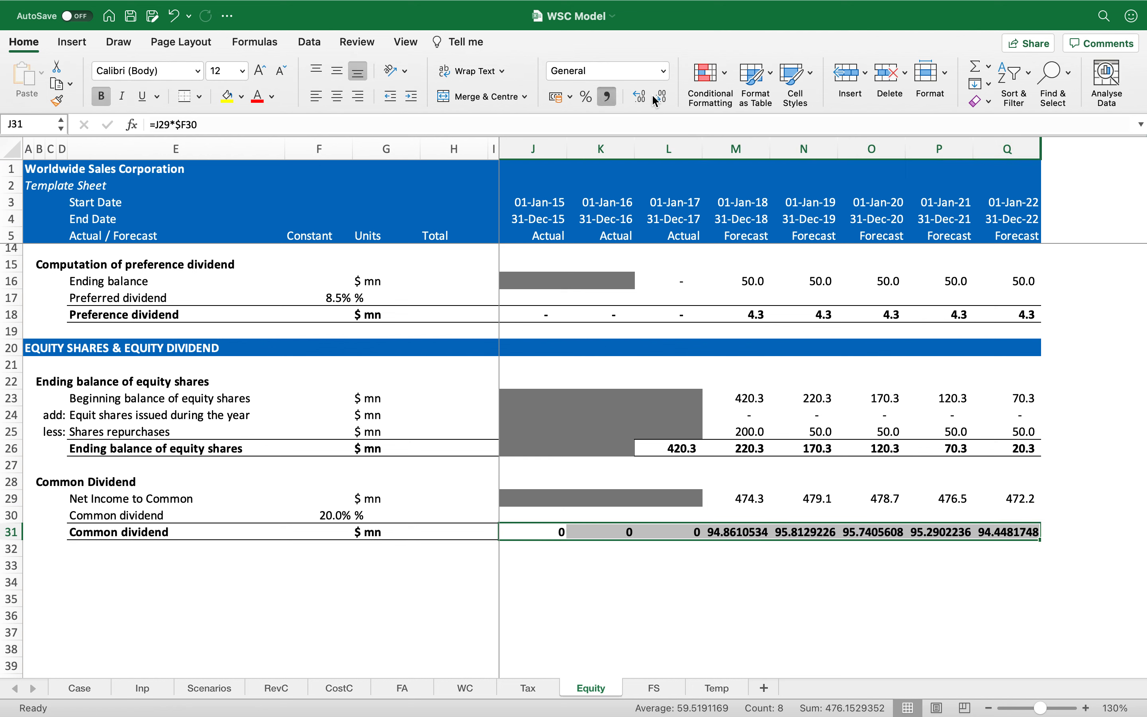
pyautogui.click(661, 97)
pyautogui.press('Left')
pyautogui.press('Left')
pyautogui.press('Left')
pyautogui.press('Left')
pyautogui.press('Left')
pyautogui.press('Left')
pyautogui.press('Left')
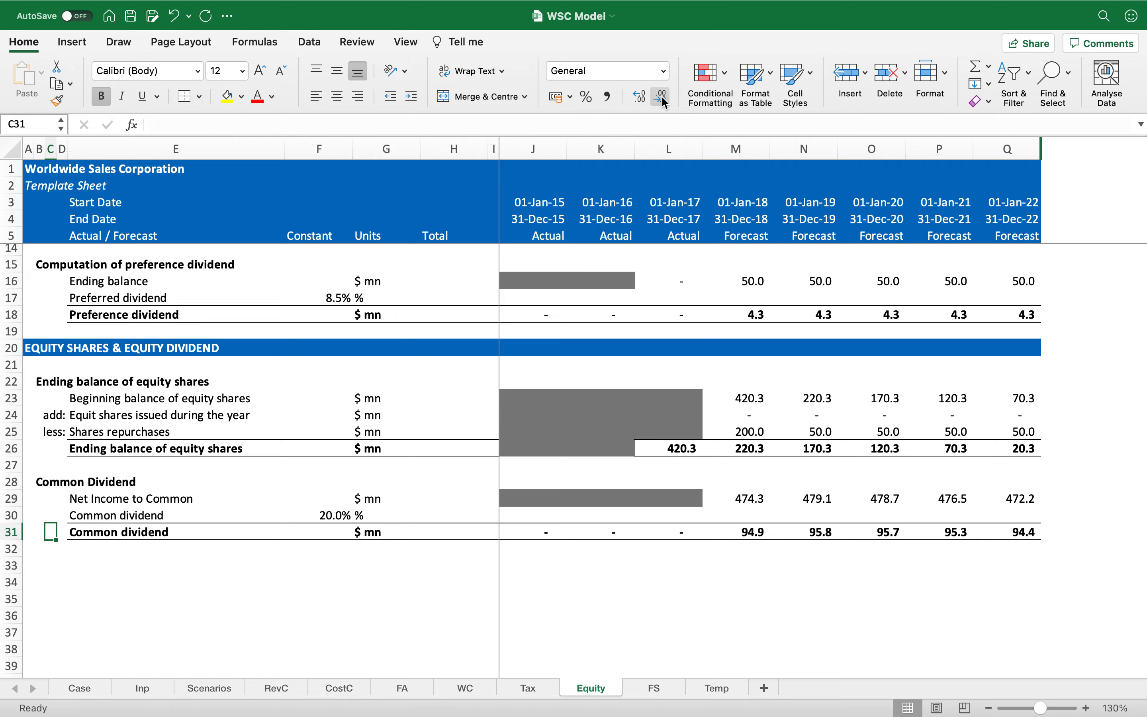
# Link Common Share Issuance / (Buy-Back) in M51 of the FS sheet to the negative share repurchases with =-Equity!M25.
pyautogui.click(735, 448)
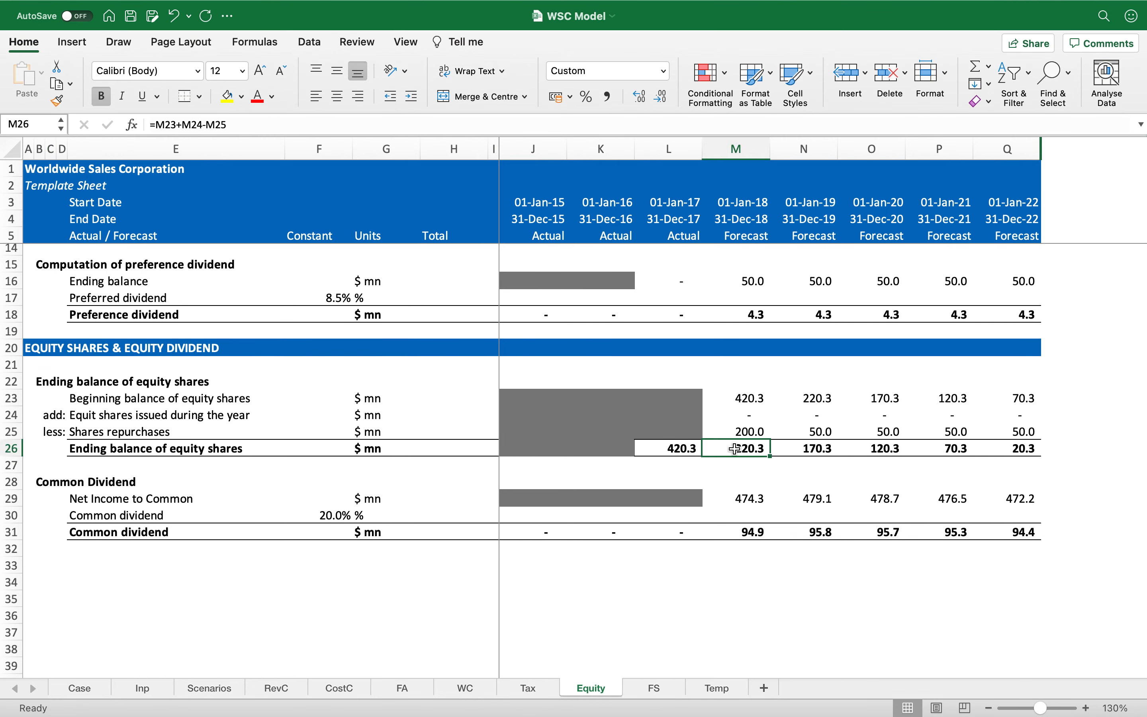
pyautogui.click(646, 691)
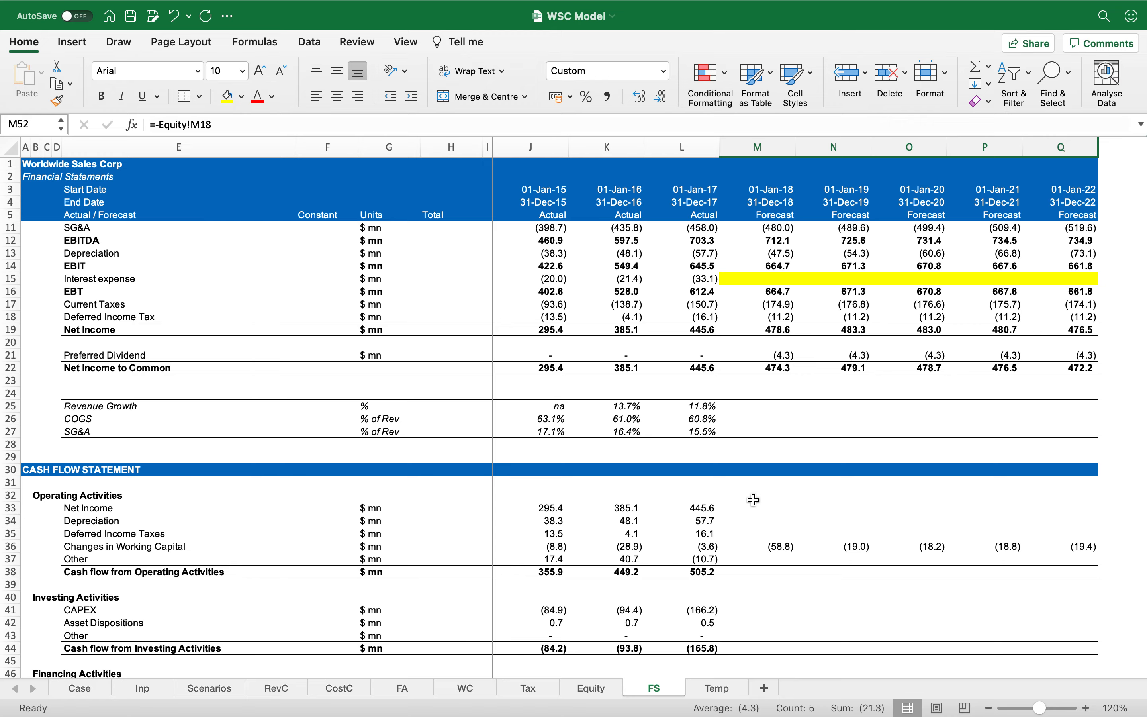
pyautogui.scroll(-5, 753, 500)
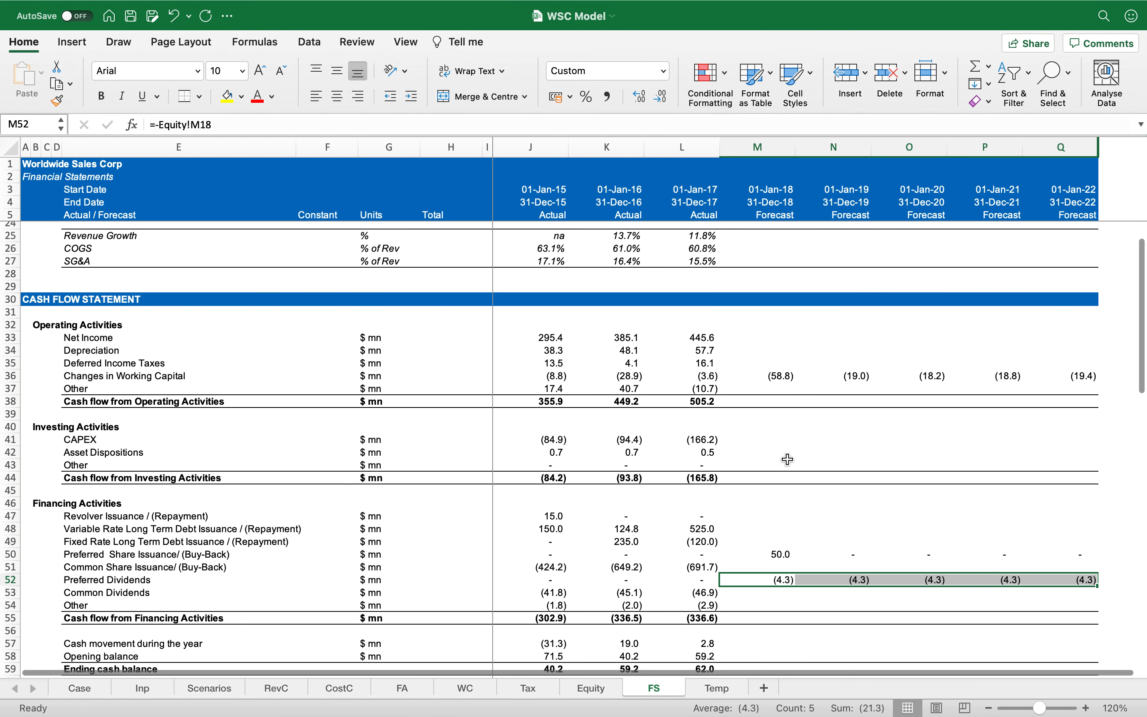
pyautogui.scroll(-2, 792, 472)
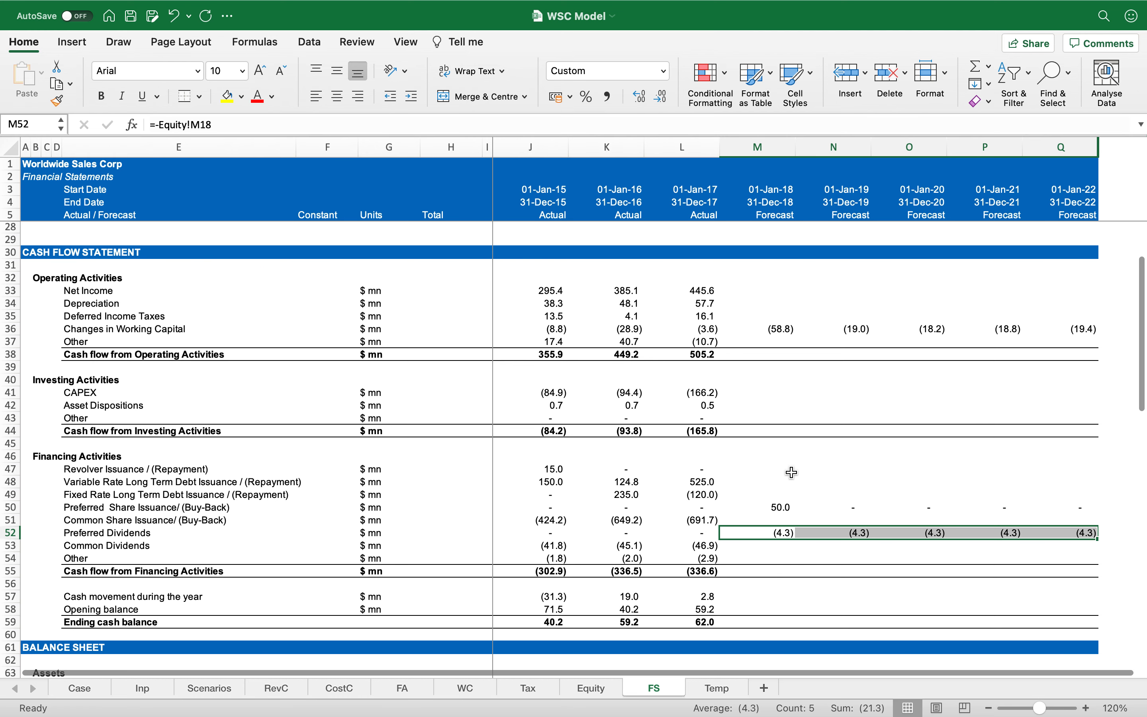
pyautogui.scroll(-1, 787, 472)
pyautogui.scroll(-2, 783, 472)
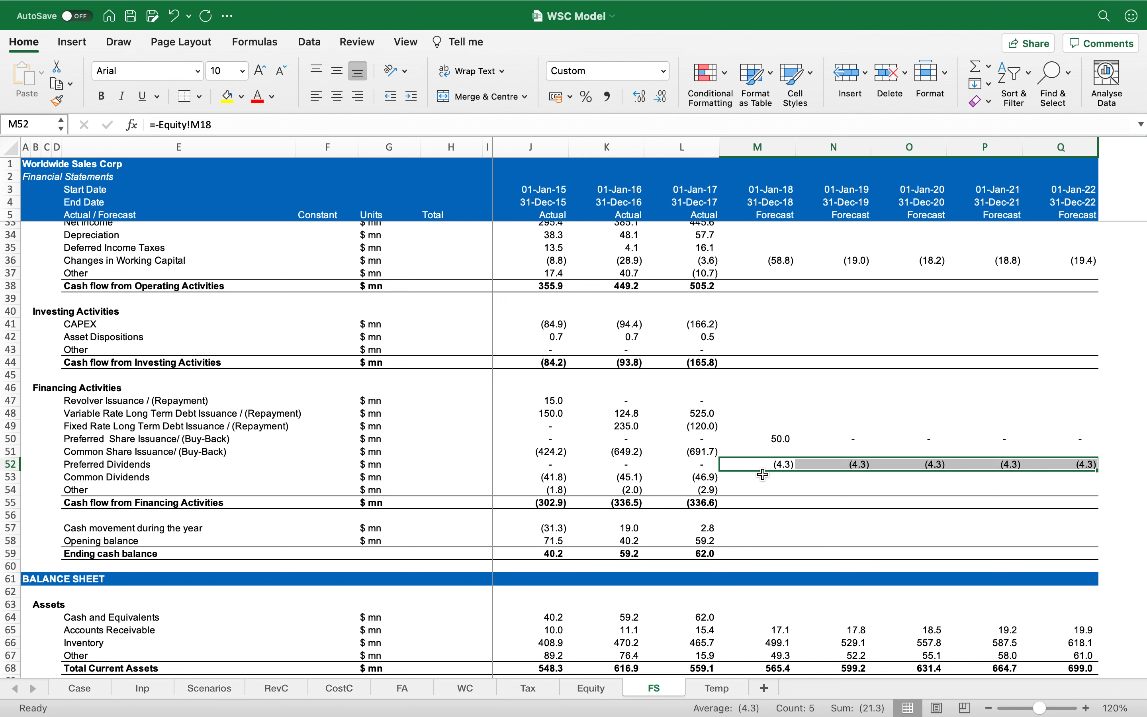
pyautogui.click(765, 453)
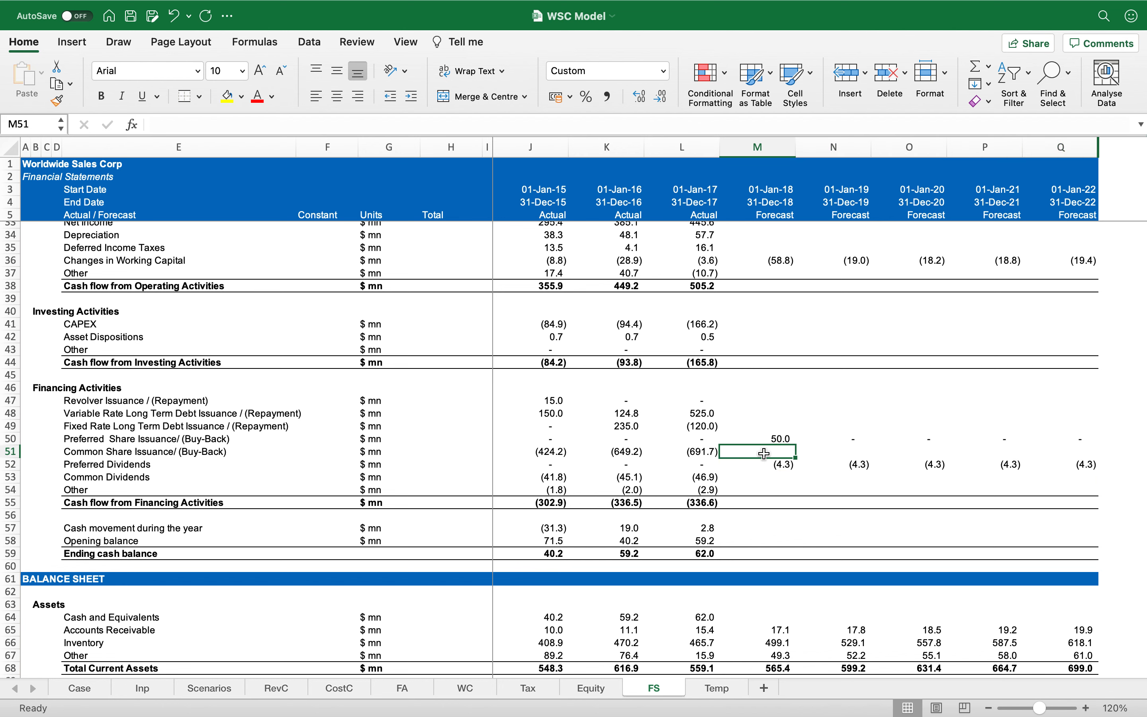
pyautogui.write('=-')
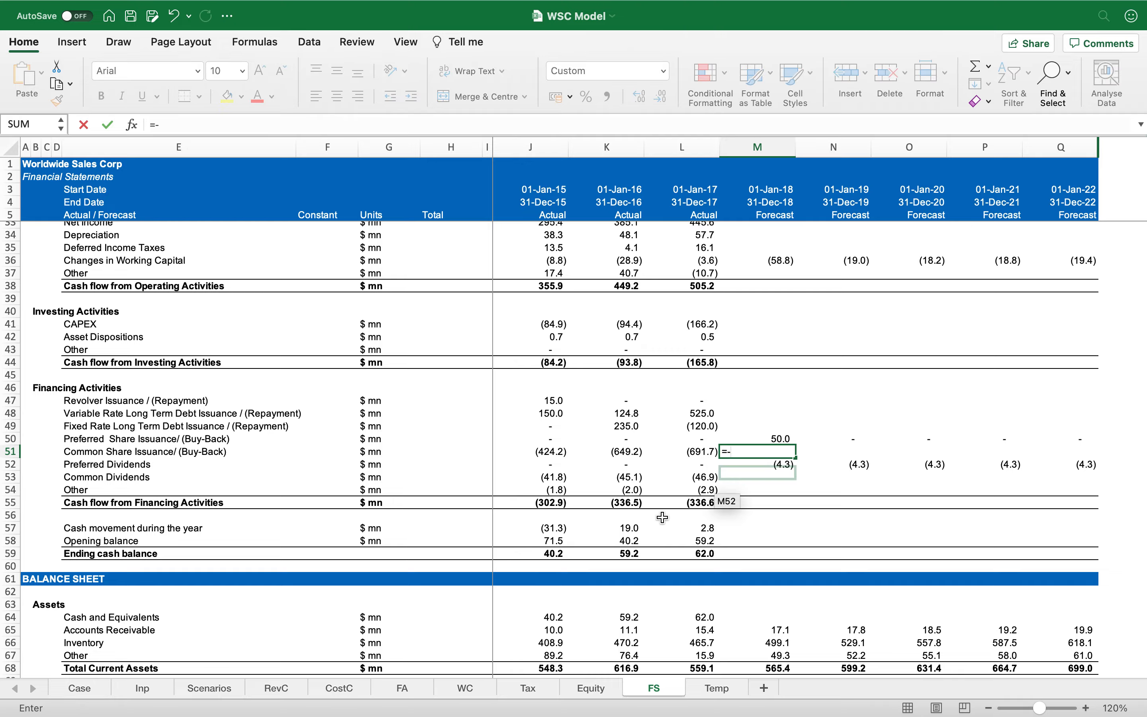
pyautogui.click(573, 687)
pyautogui.click(749, 435)
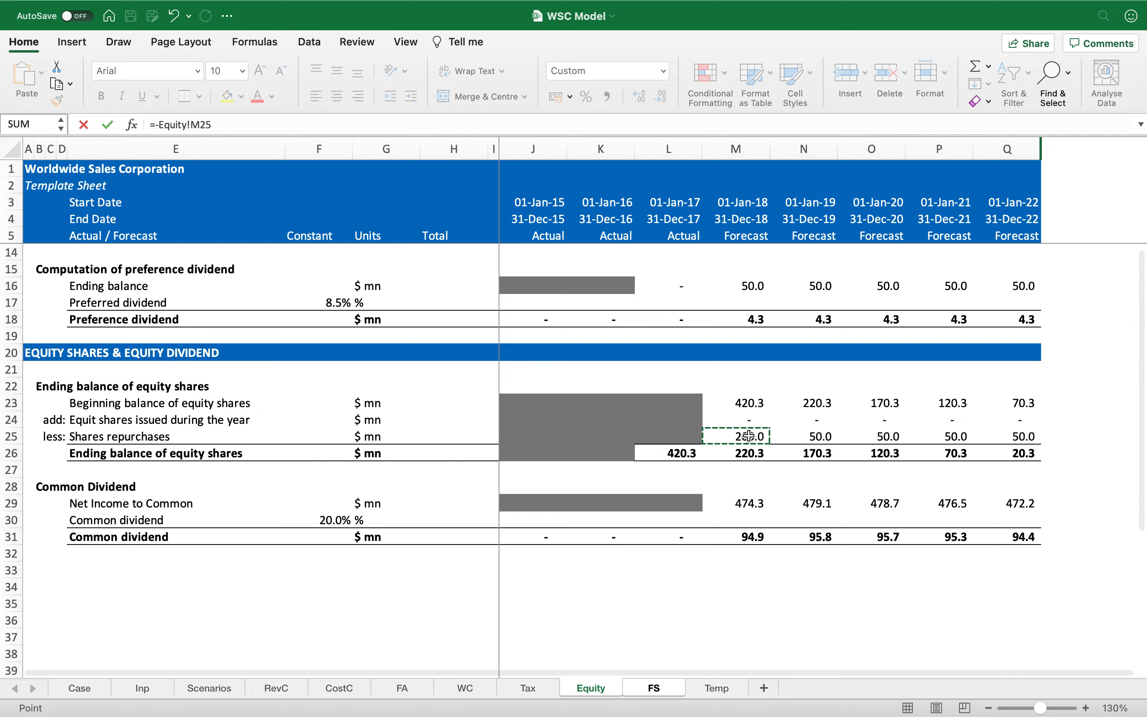
pyautogui.press('Return')
pyautogui.press('Up')
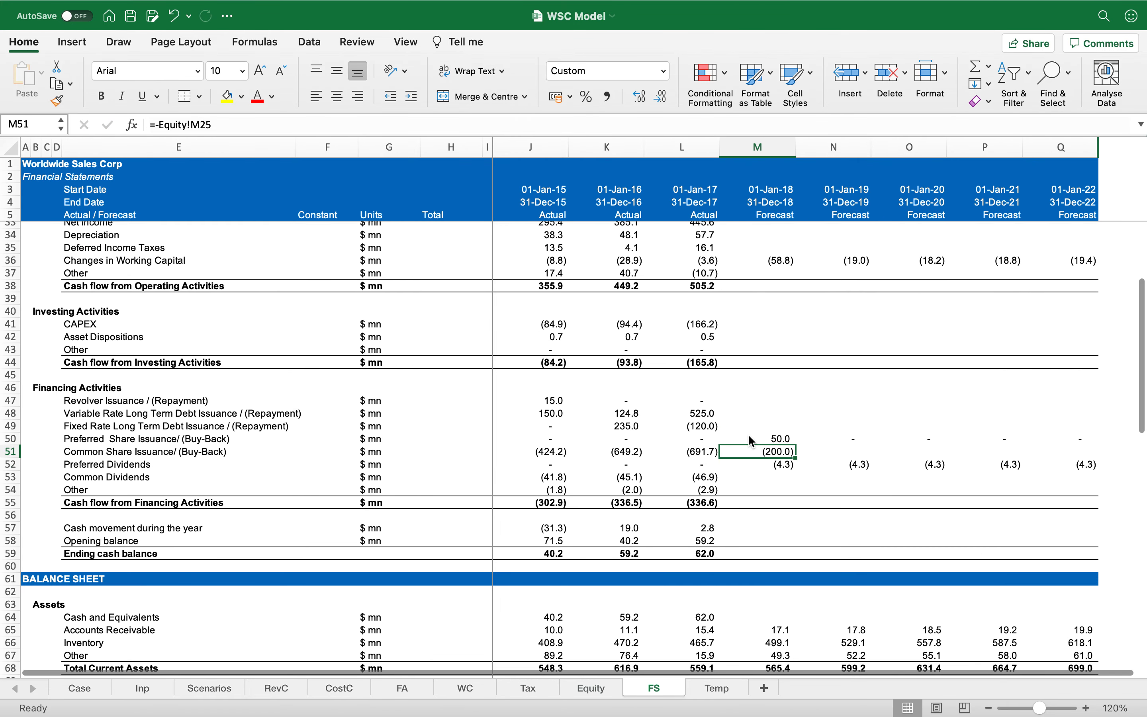
# Copy the Common Share Issuance / (Buy-Back) link from M51 across the forecast years to Q51.
pyautogui.hotkey('ctrl', 'c')
pyautogui.hotkey('shift', 'Right')
pyautogui.hotkey('shift', 'Right')
pyautogui.hotkey('shift', 'Right')
pyautogui.hotkey('shift', 'Right')
pyautogui.press('Return')
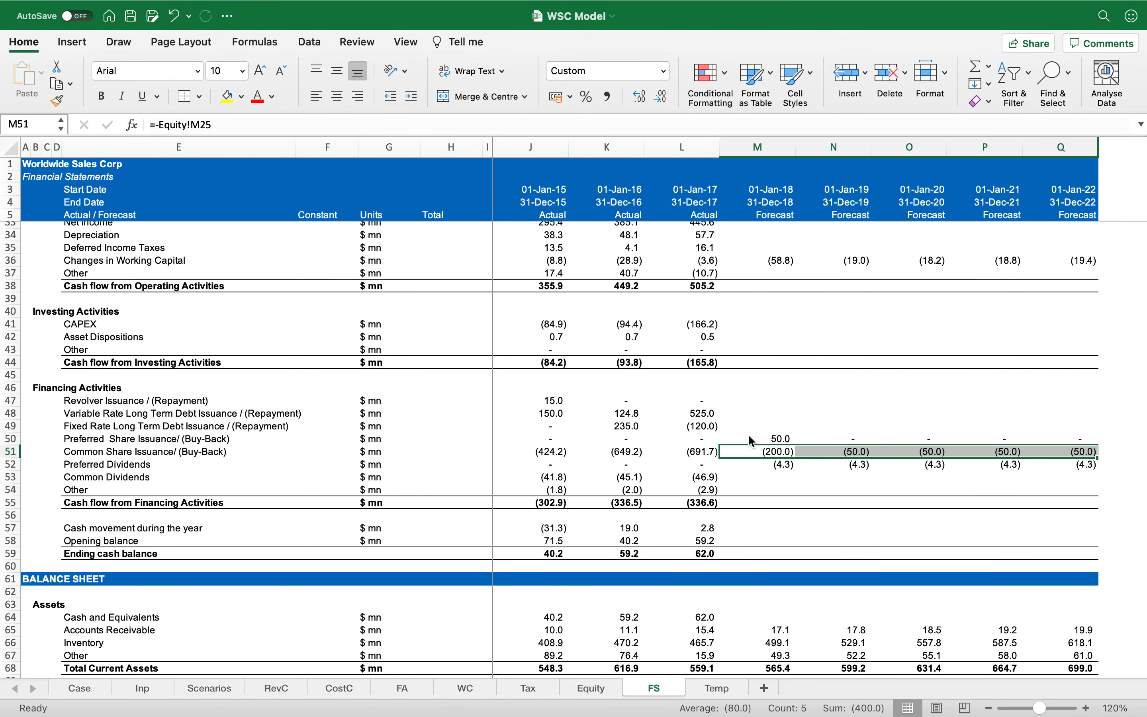
# Link Common Dividends in M53 of the cash flow statement to the negative common dividend with =-Equity!M31.
pyautogui.click(757, 477)
pyautogui.write('=-')
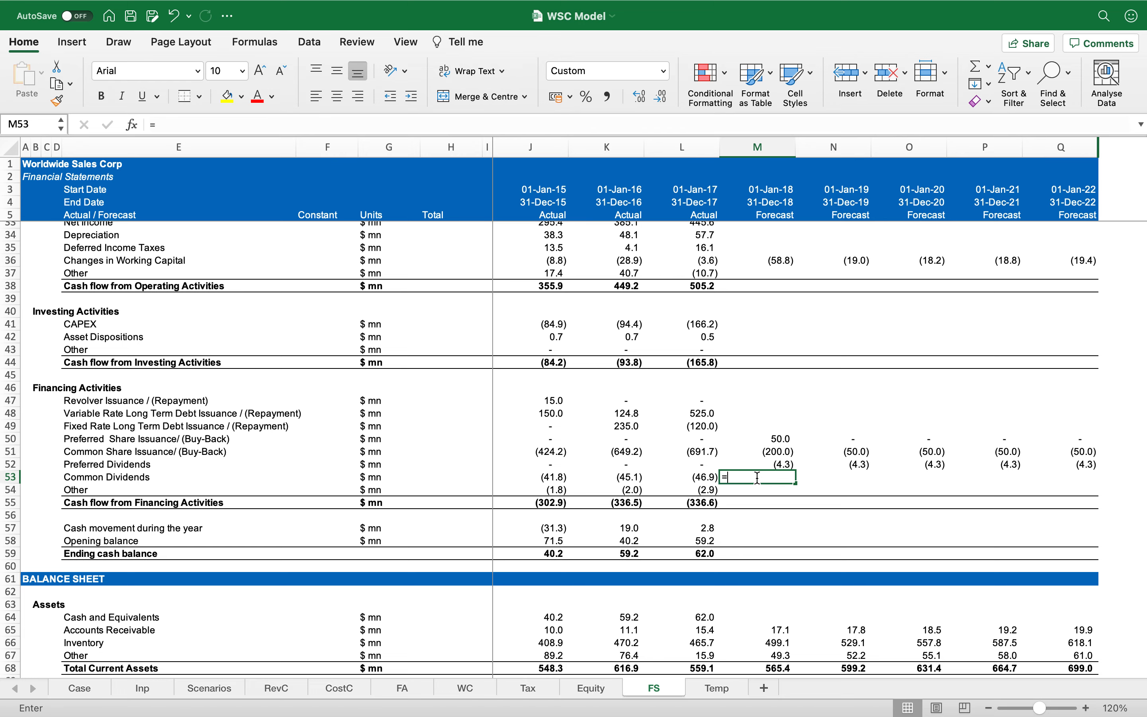
pyautogui.click(574, 694)
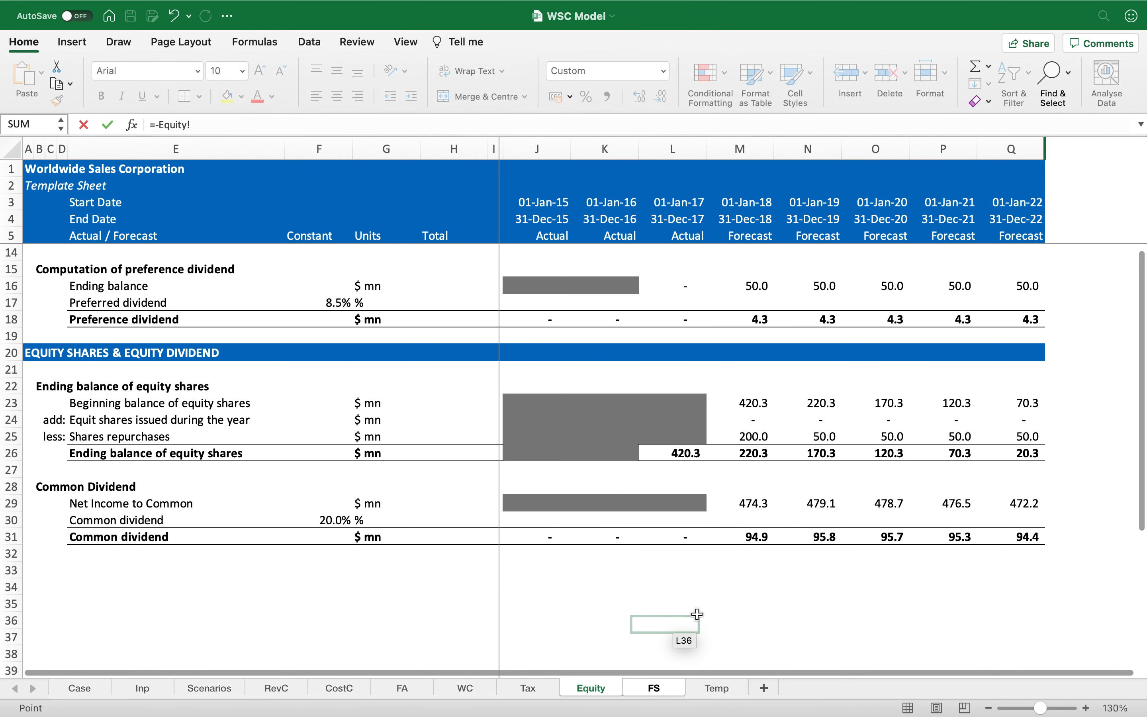
pyautogui.click(753, 534)
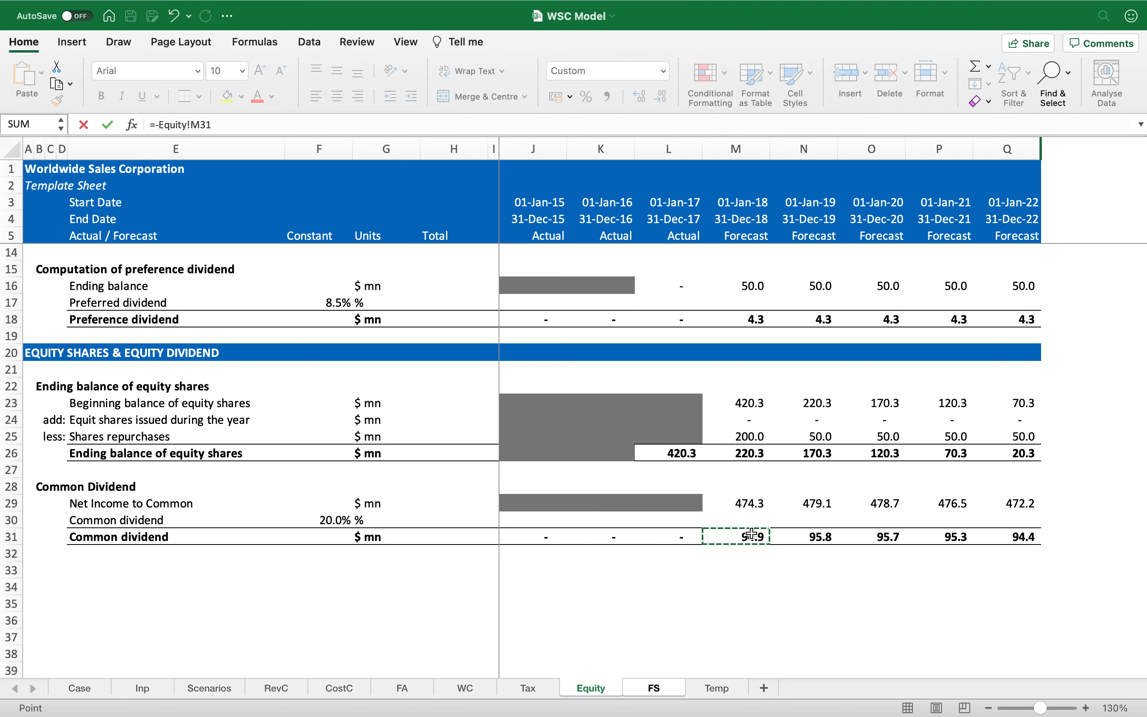
pyautogui.press('Return')
# Copy the Common Dividends link from M53 across the forecast years to Q53.
pyautogui.press('super+c')
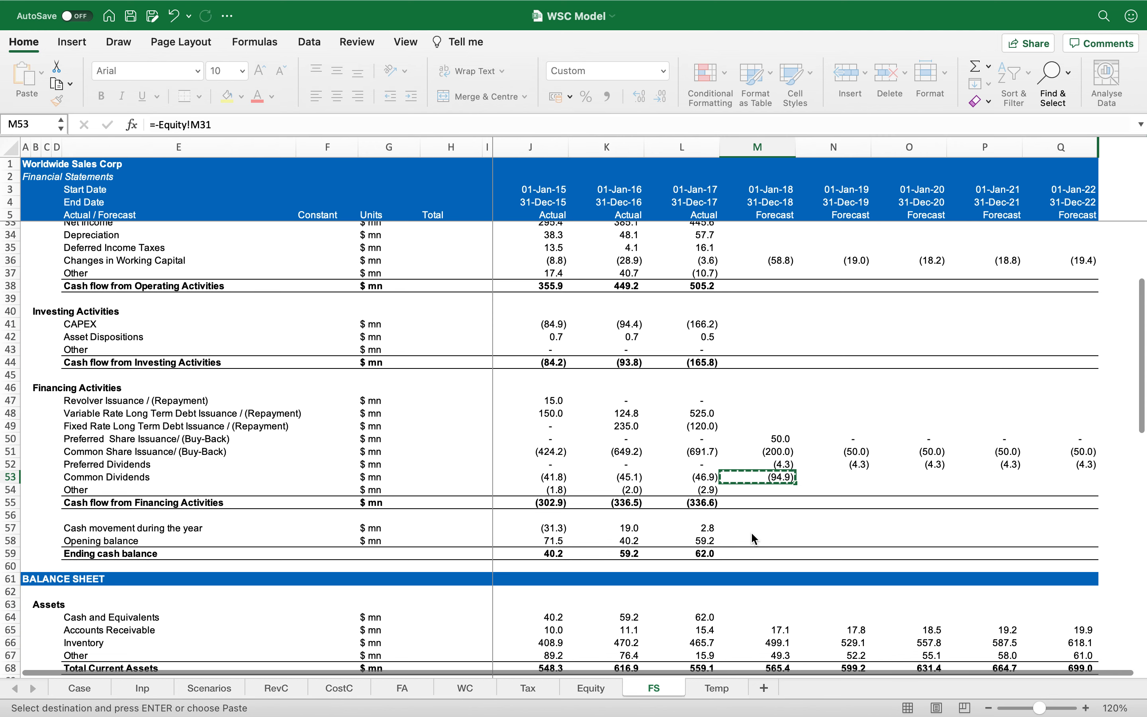
pyautogui.hotkey('shift', 'Right')
pyautogui.hotkey('shift', 'Right')
pyautogui.hotkey('shift', 'Right')
pyautogui.hotkey('shift', 'Right')
pyautogui.press('Return')
pyautogui.press('Down')
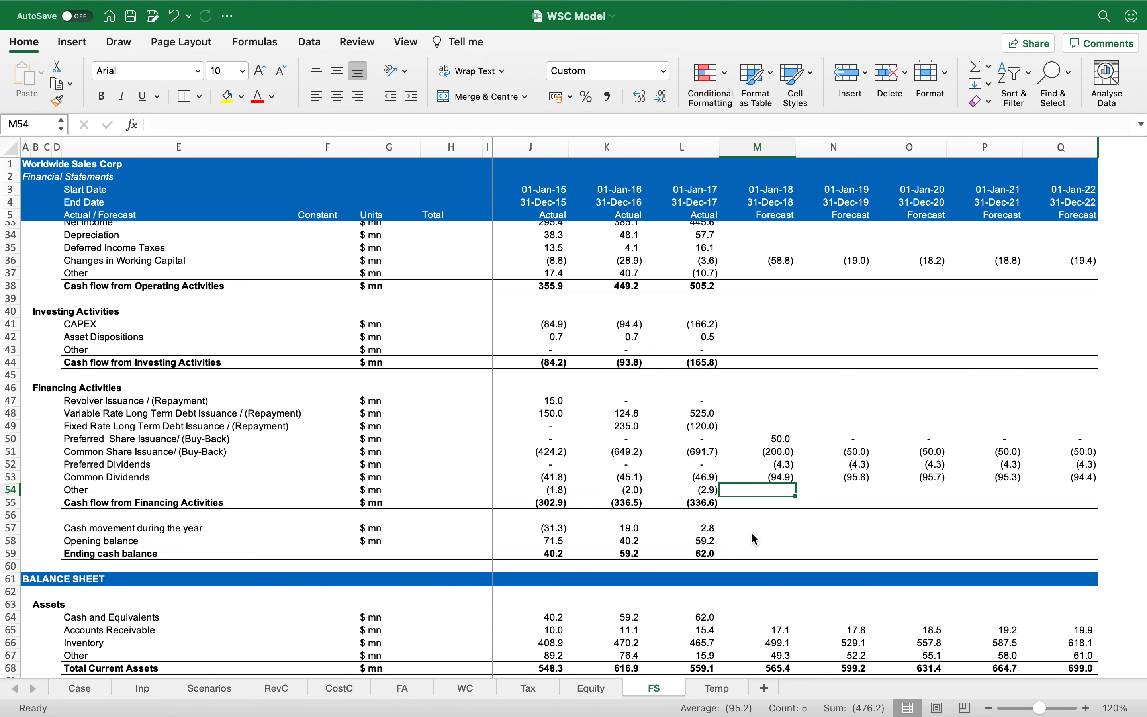
# Link Common Shares in M93 of the balance sheet to the ending balance of equity shares with =Equity!M26.
pyautogui.scroll(-8, 803, 563)
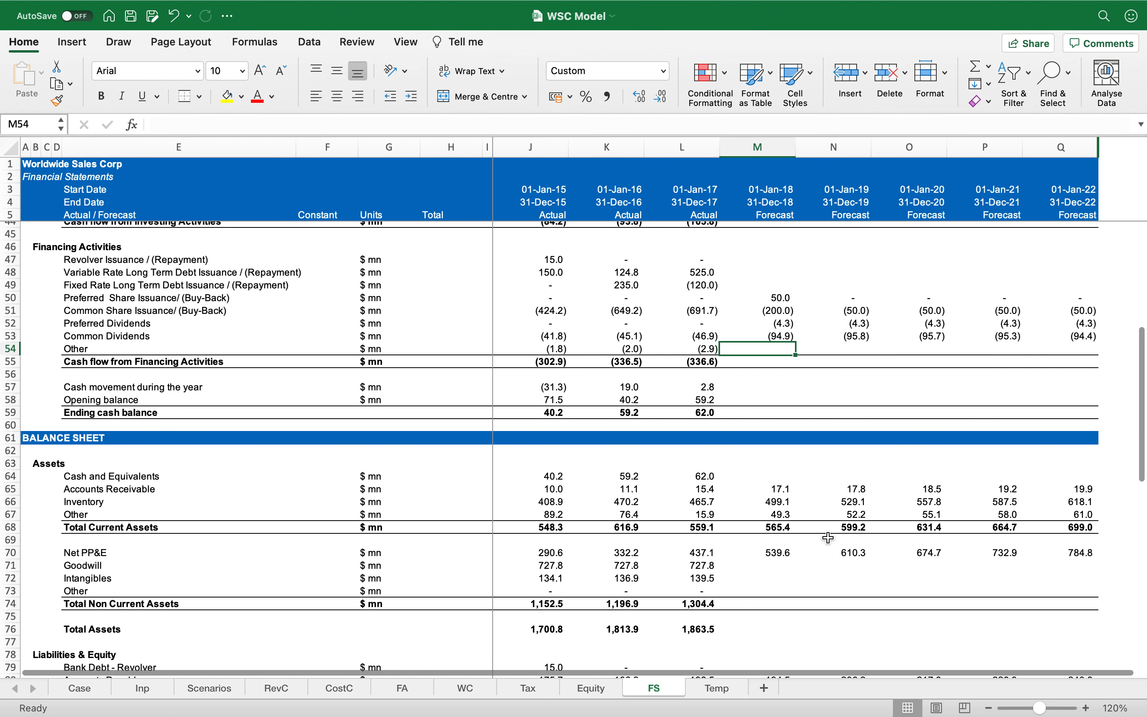
pyautogui.scroll(-5, 829, 537)
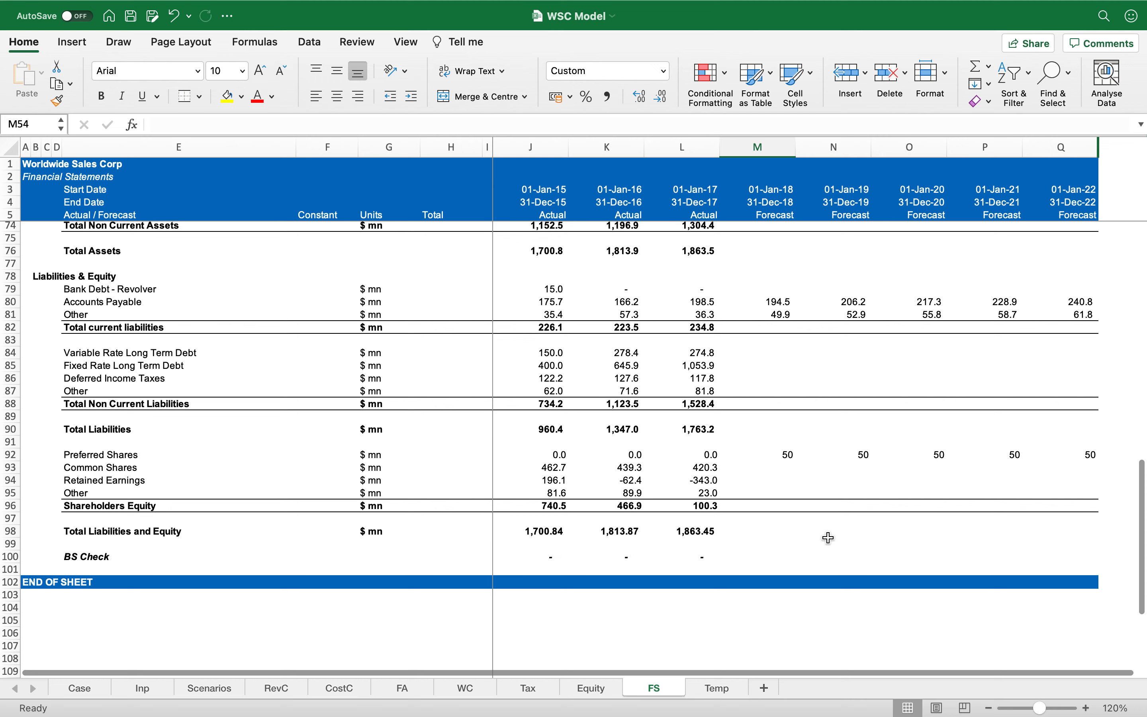
pyautogui.click(775, 467)
pyautogui.write('=')
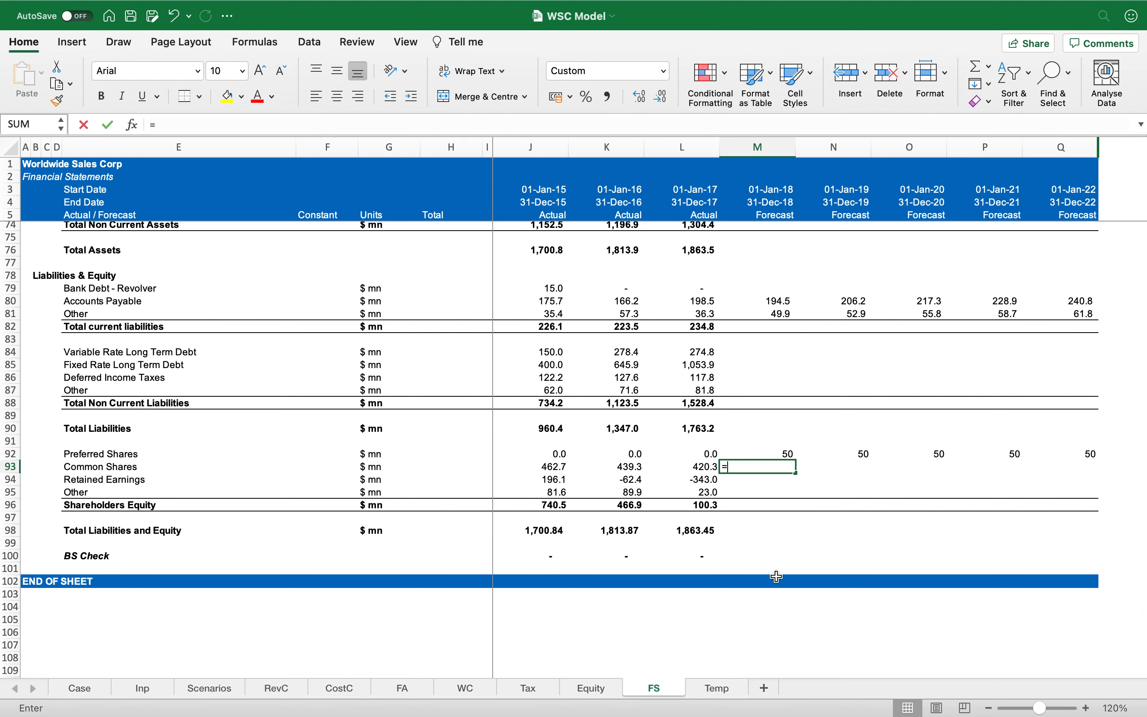
pyautogui.click(590, 688)
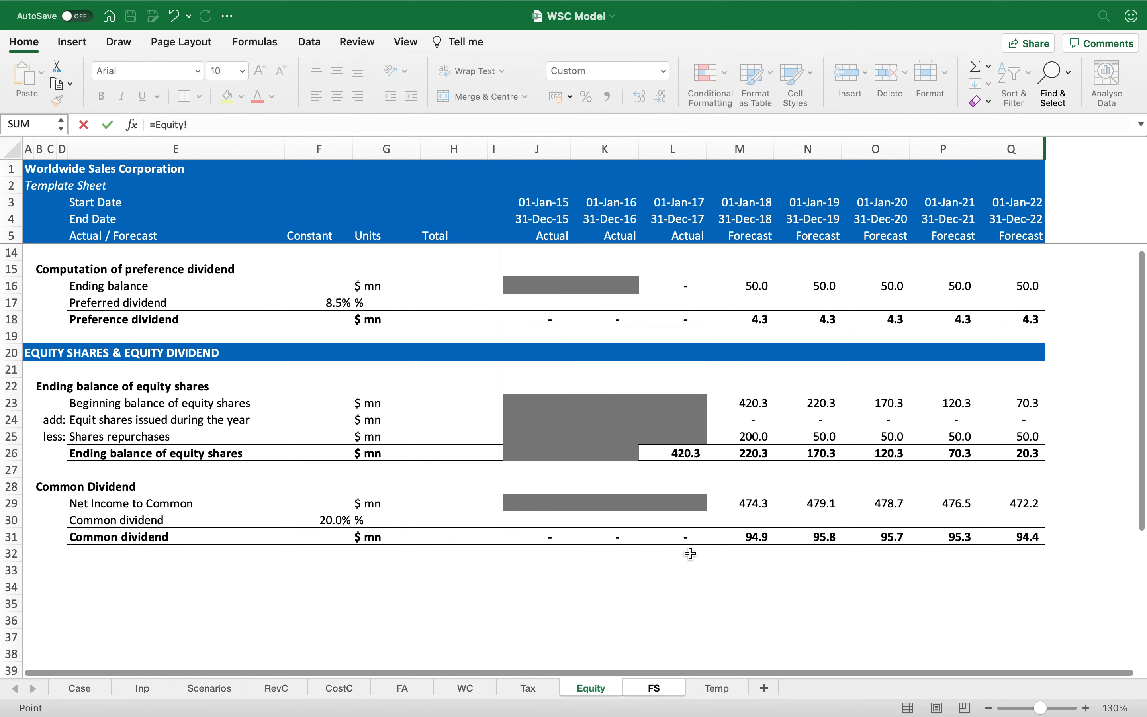
pyautogui.click(734, 455)
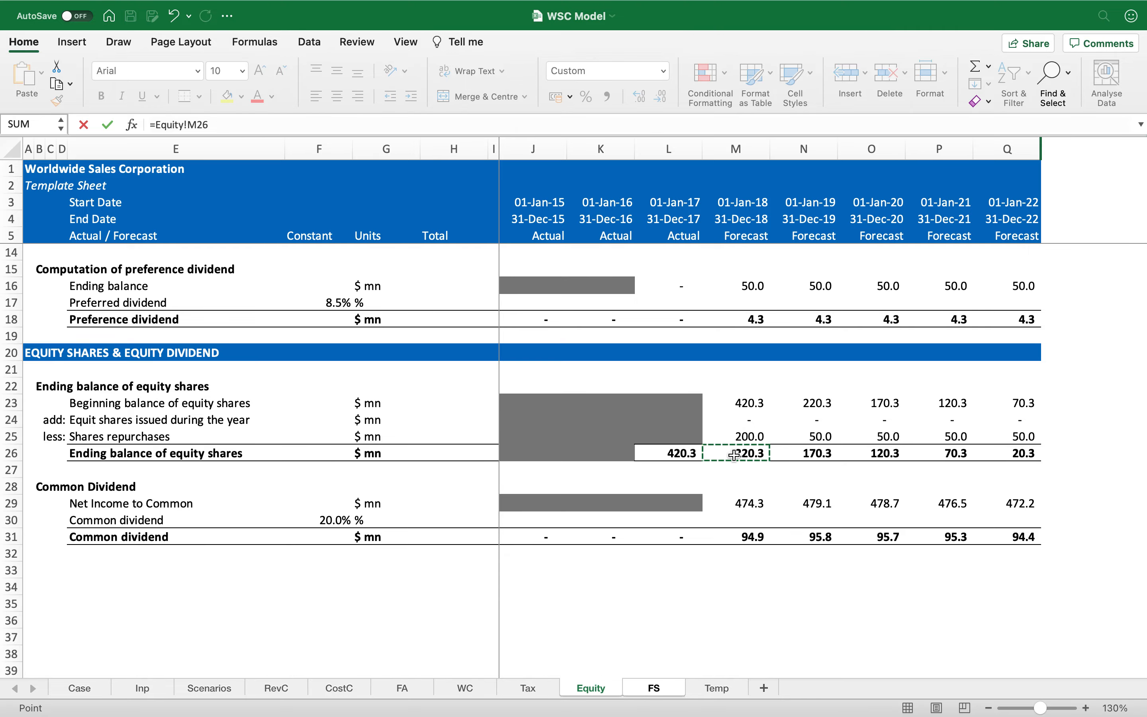
pyautogui.press('Return')
# Copy the Common Shares link from M93 across the forecast years to Q93.
pyautogui.click(737, 462)
pyautogui.hotkey('ctrl', 'c')
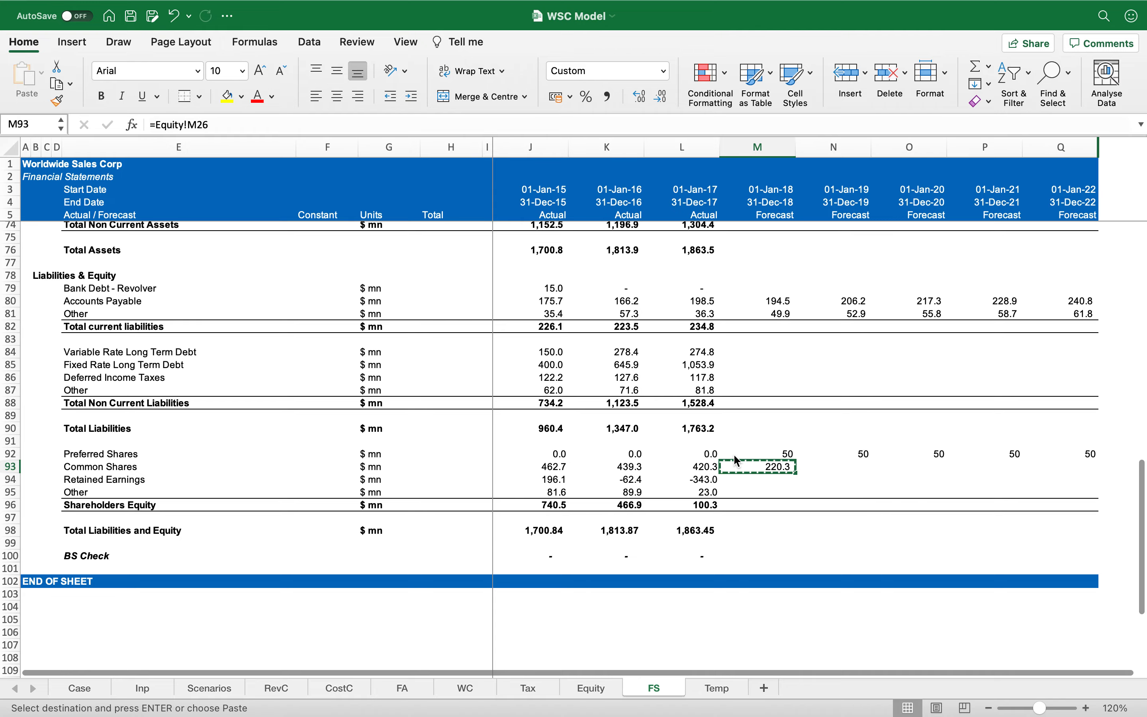
pyautogui.hotkey('shift', 'Right')
pyautogui.hotkey('shift', 'Right')
pyautogui.hotkey('shift', 'Right')
pyautogui.hotkey('shift', 'Right')
pyautogui.press('Return')
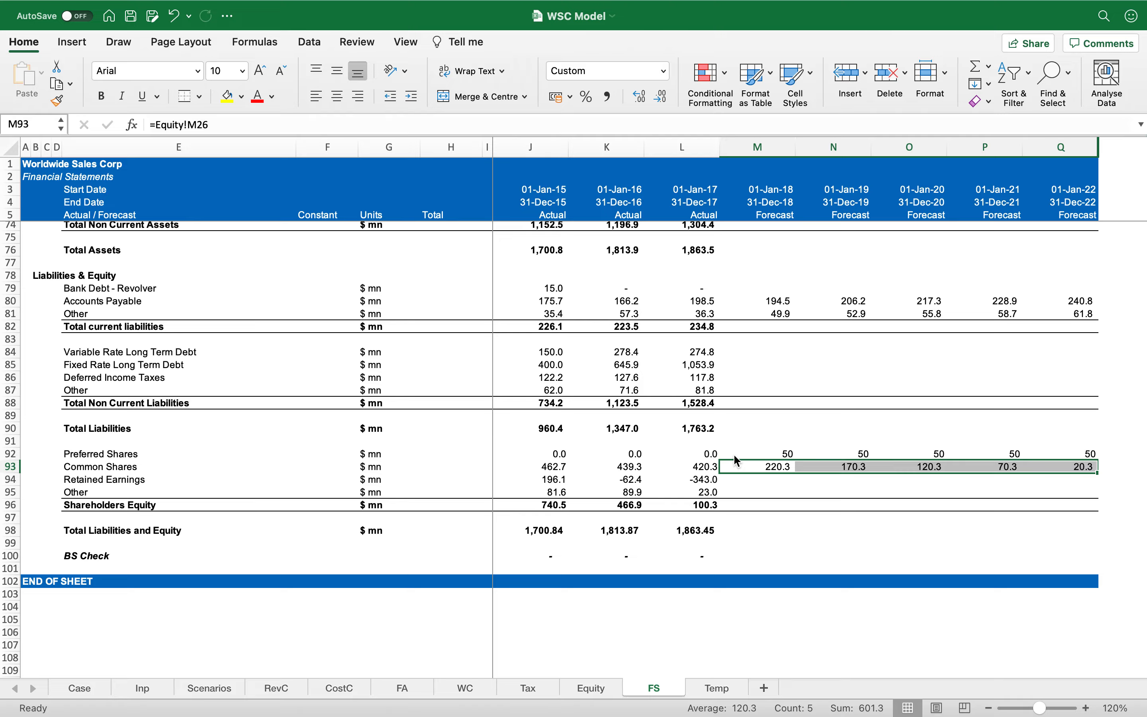
# Copy the EQUITY SHARES & EQUITY DIVIDEND heading row on the Equity sheet to row 33.
pyautogui.scroll(12, 800, 368)
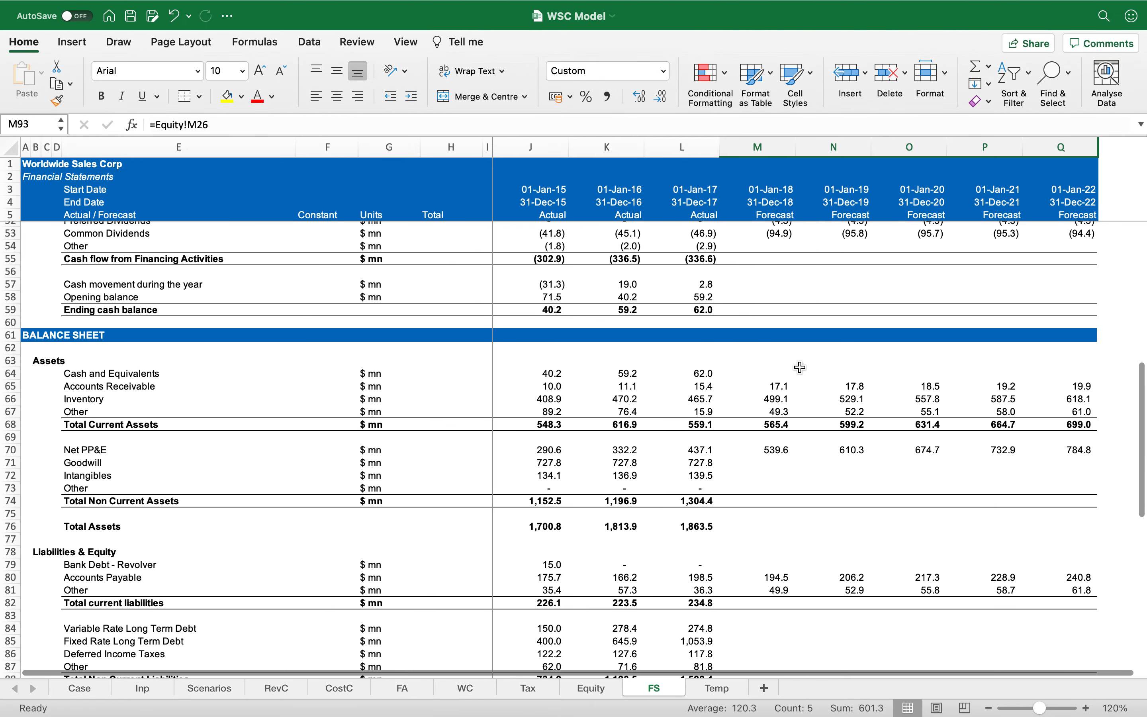
pyautogui.scroll(9, 800, 367)
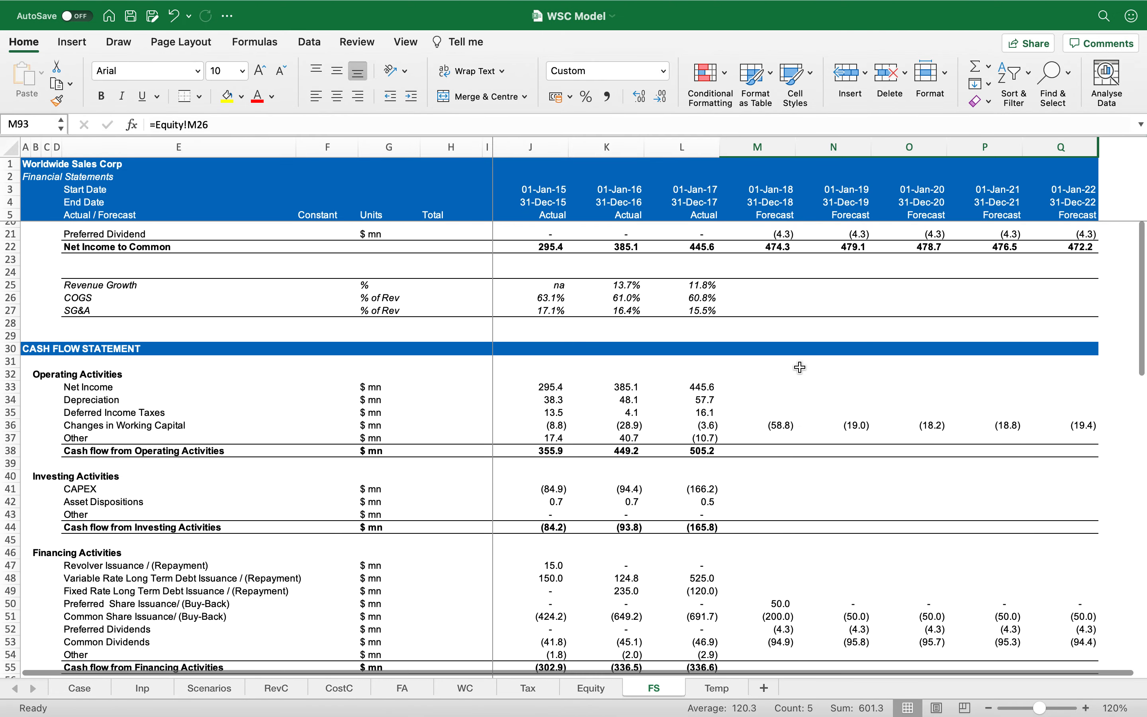
pyautogui.scroll(-11, 801, 368)
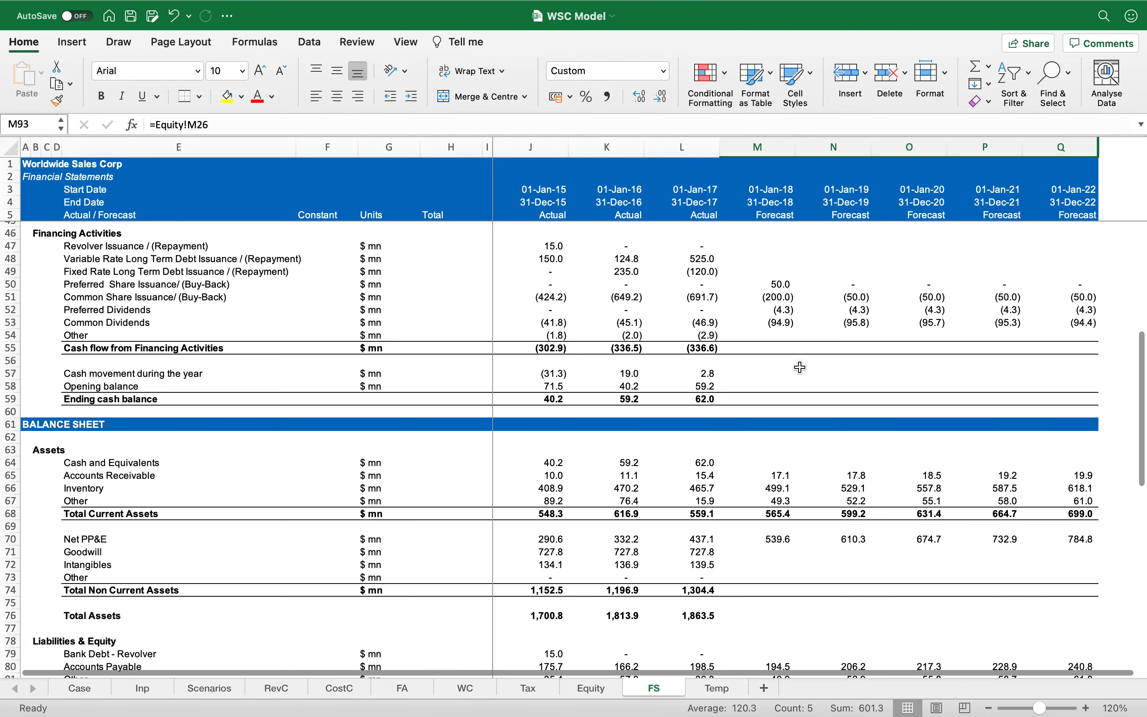
pyautogui.click(581, 693)
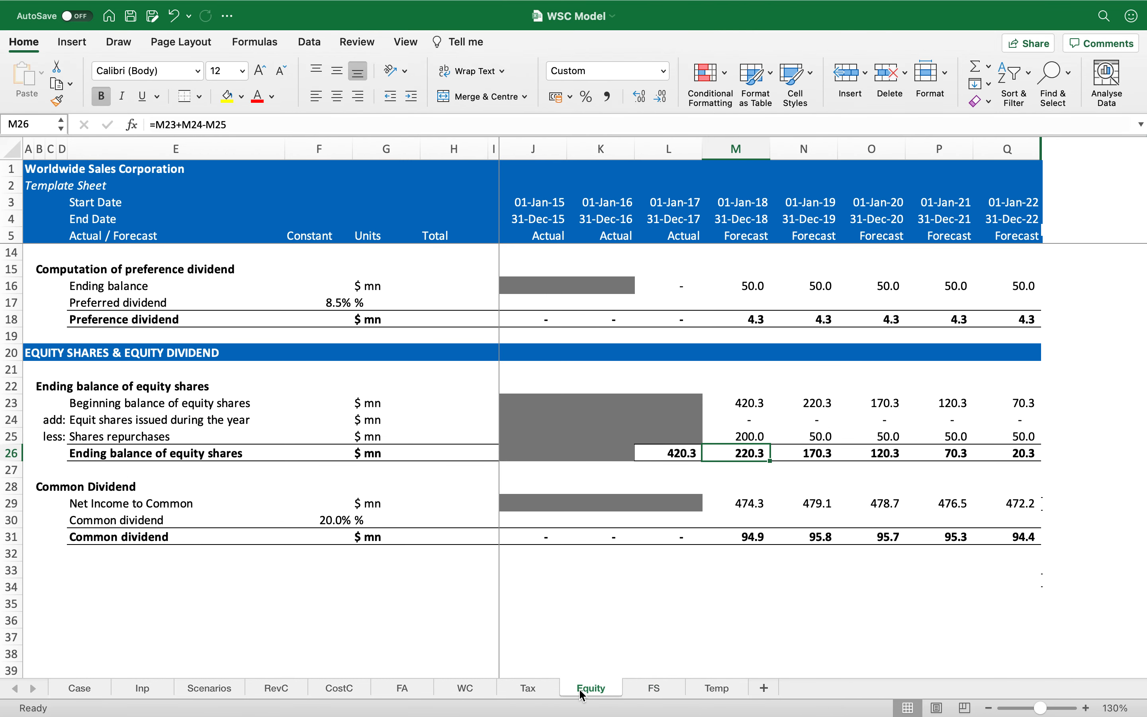
pyautogui.click(32, 570)
pyautogui.hotkey('ctrl', 'Up')
pyautogui.hotkey('shift', 'space')
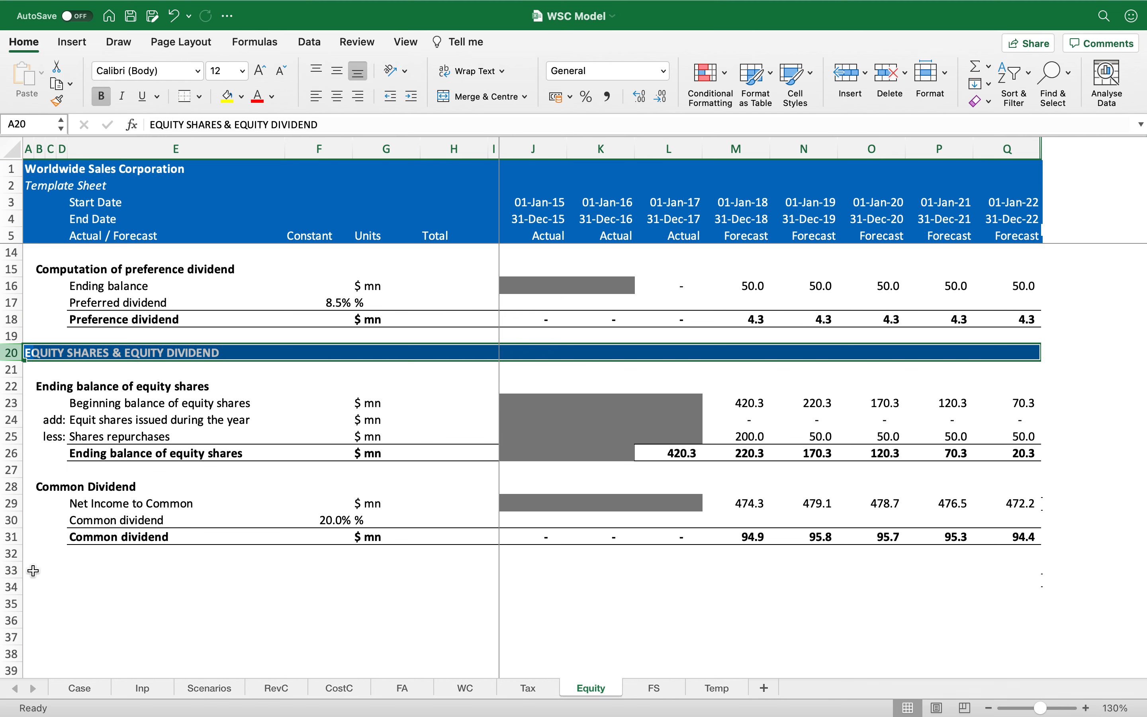
pyautogui.hotkey('ctrl', 'c')
pyautogui.press('Down')
pyautogui.press('Down')
pyautogui.press('Down')
pyautogui.press('Down')
pyautogui.press('Down')
pyautogui.press('Down')
pyautogui.press('Down')
pyautogui.press('Down')
pyautogui.press('Down')
pyautogui.press('Down')
pyautogui.press('Down')
pyautogui.press('Down')
pyautogui.press('Down')
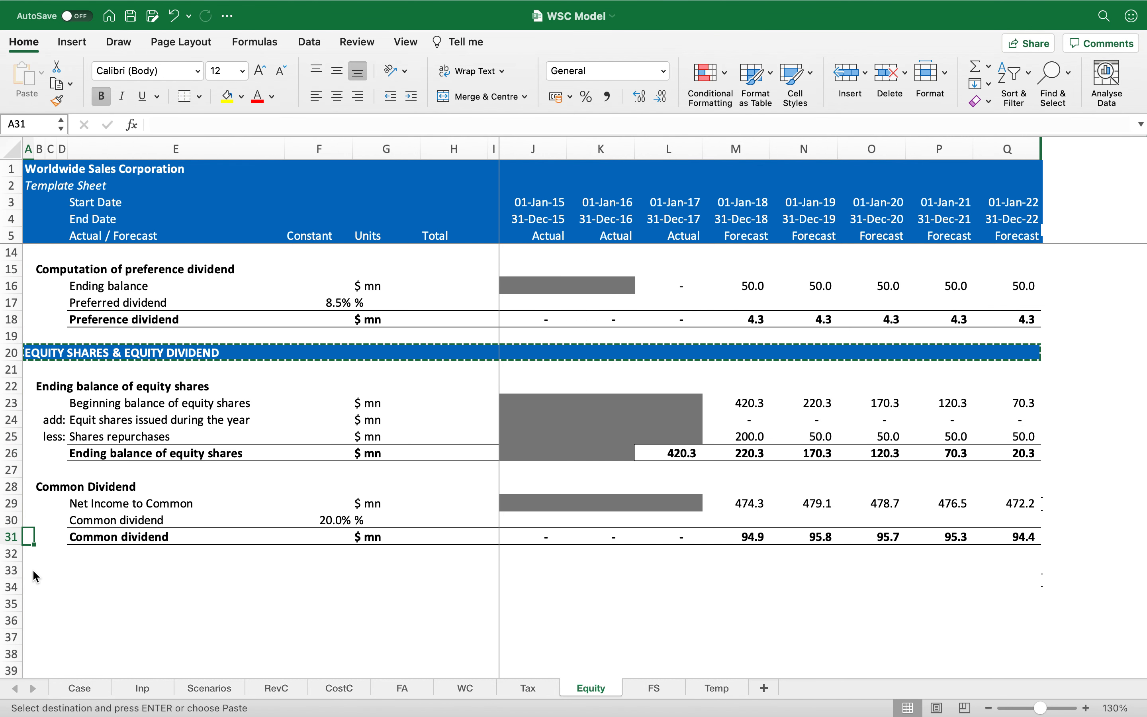
pyautogui.press('Return')
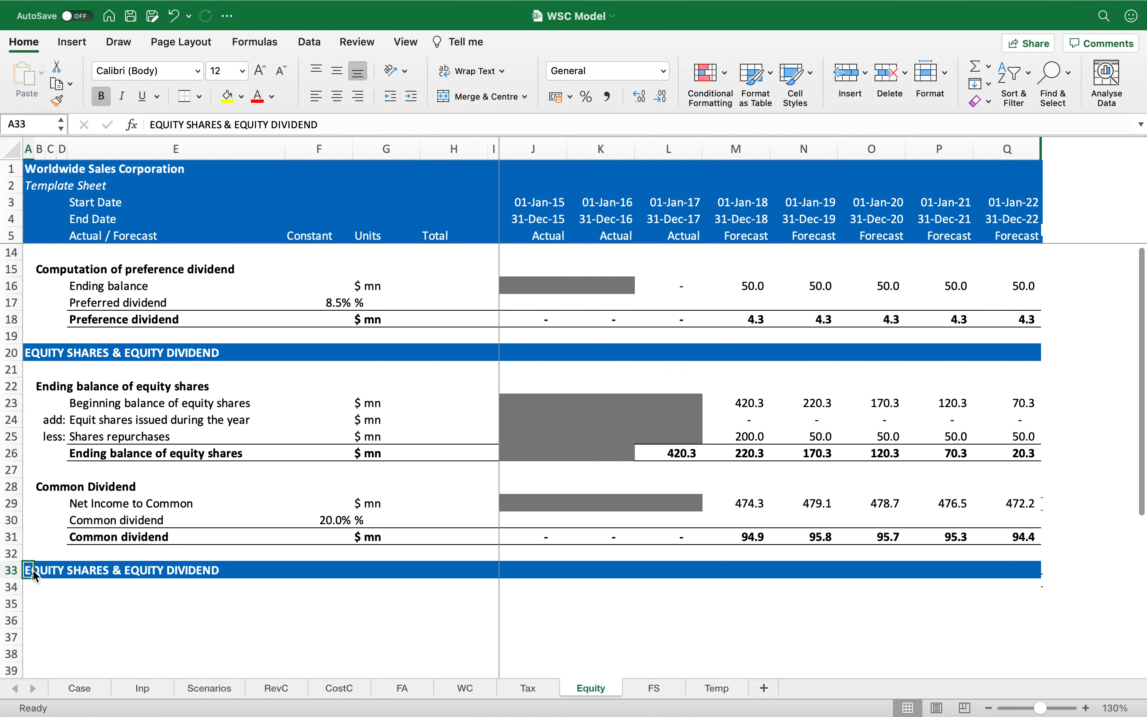
# Change the copied section heading in A33 to RETAINED EARNINGS.
pyautogui.scroll(-4, 85, 529)
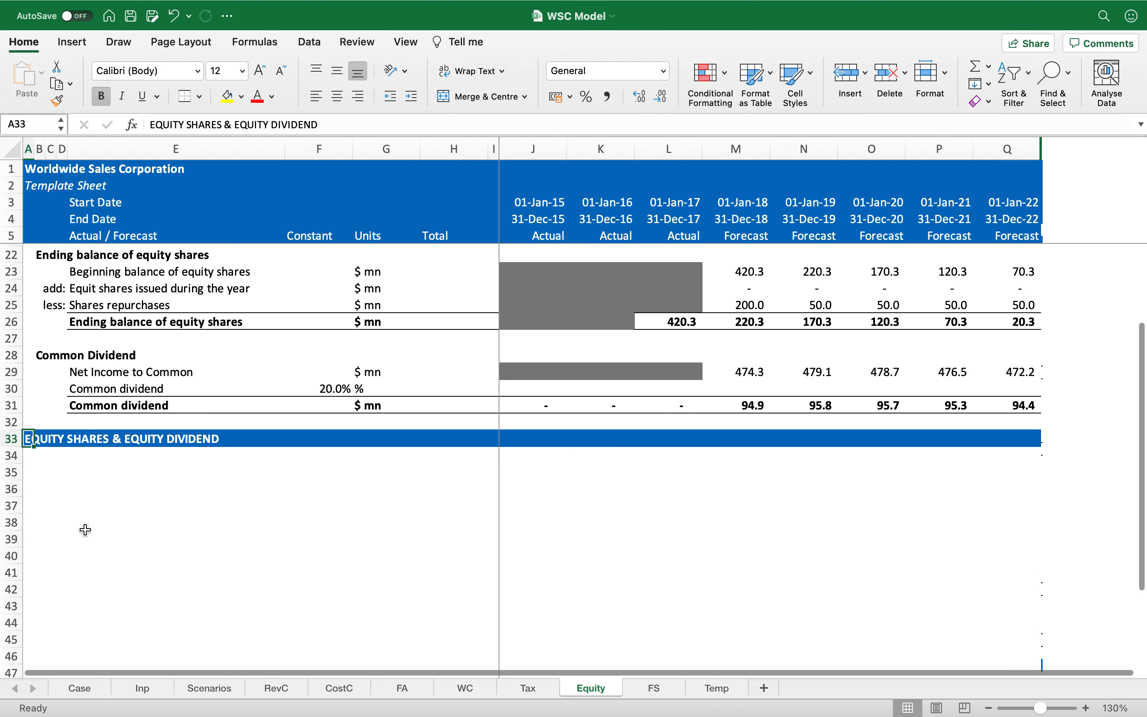
pyautogui.write('RETAINE')
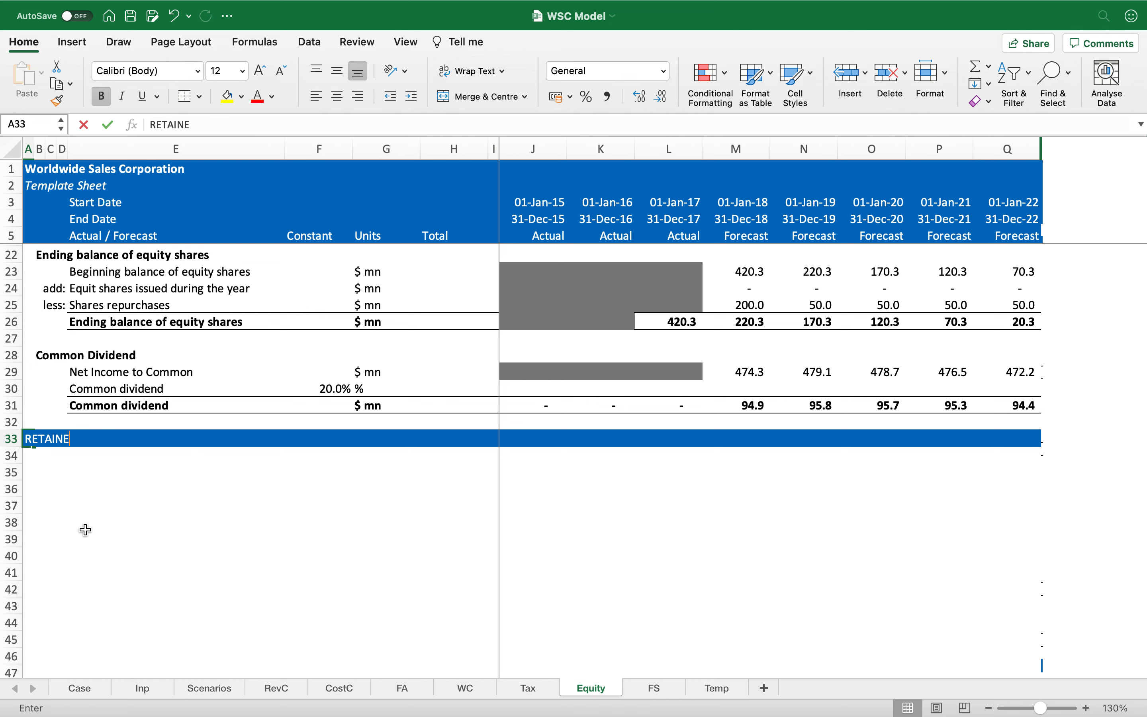
pyautogui.write('D EARNINGS')
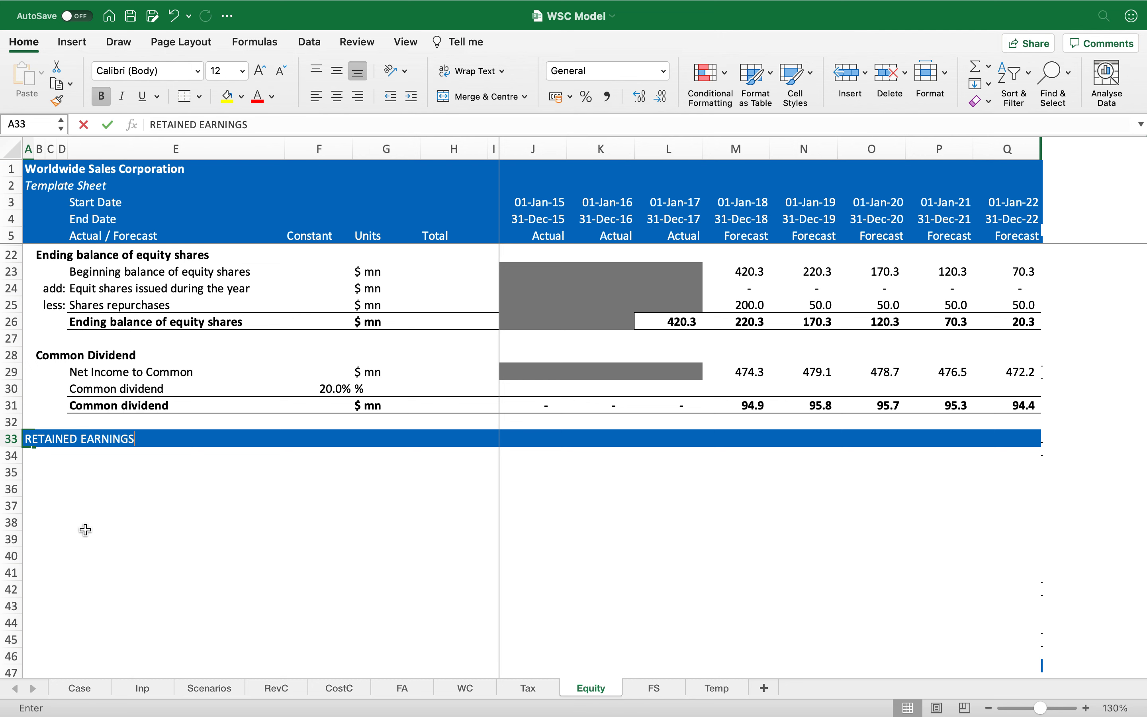
pyautogui.press('Return')
pyautogui.press('Right')
pyautogui.press('Right')
pyautogui.press('Right')
pyautogui.press('Right')
pyautogui.press('Down')
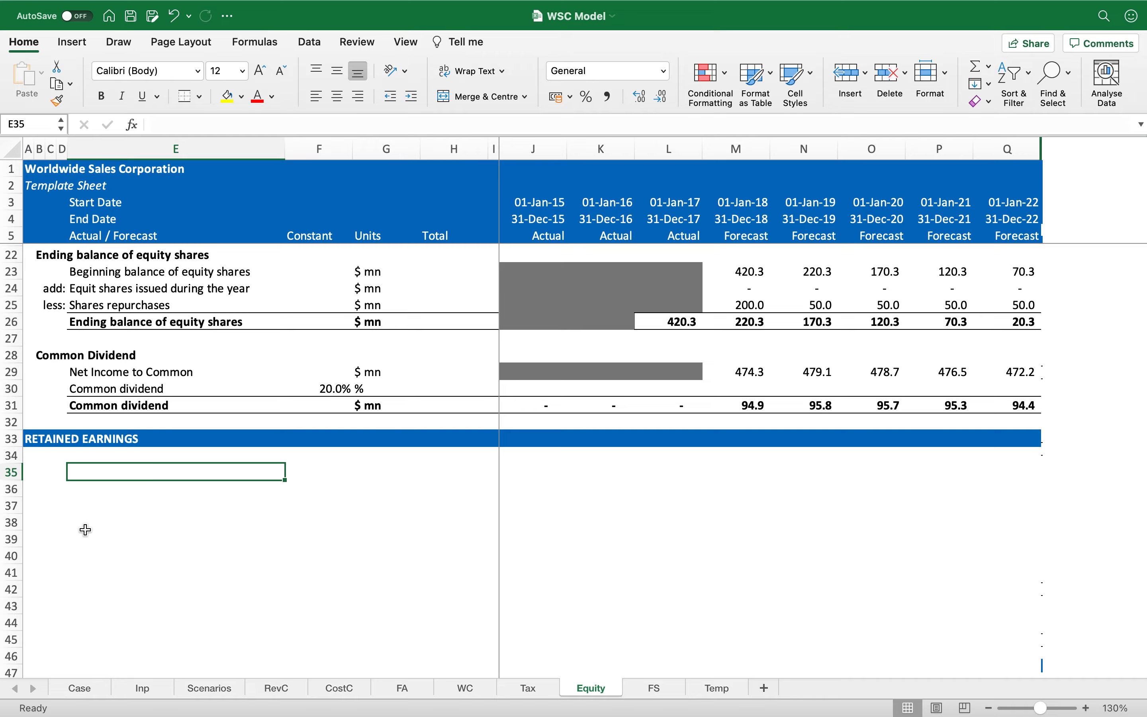
pyautogui.write('Beg')
pyautogui.press('Escape')
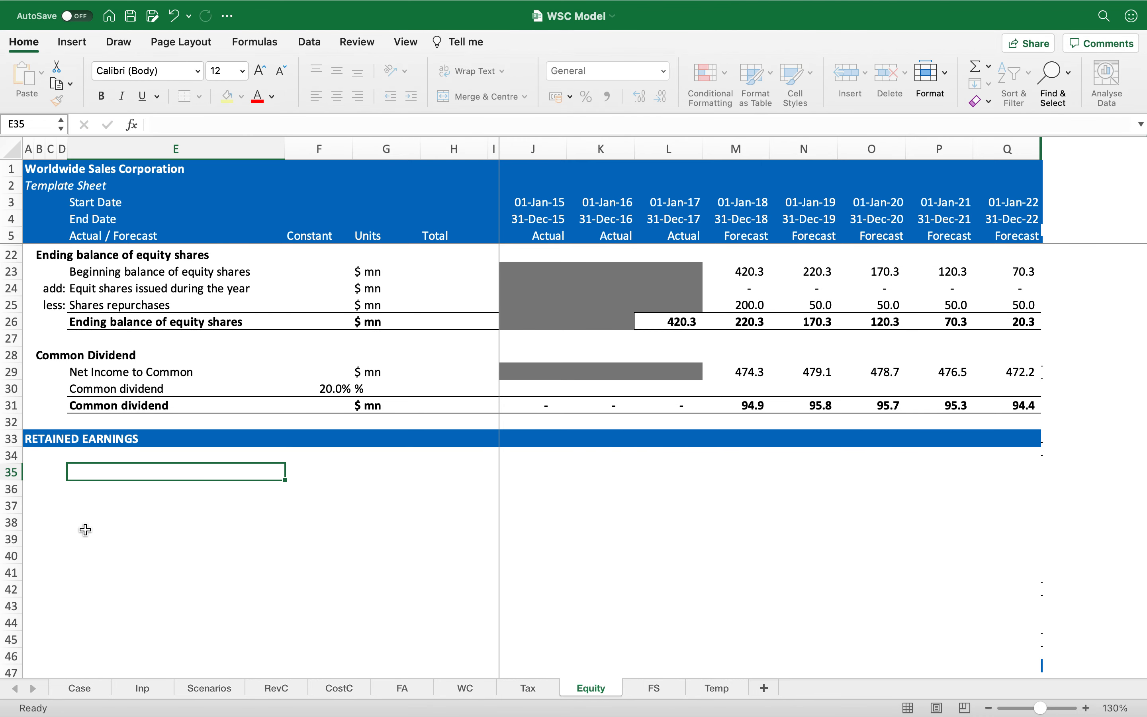
pyautogui.press('ctrl+super+f')
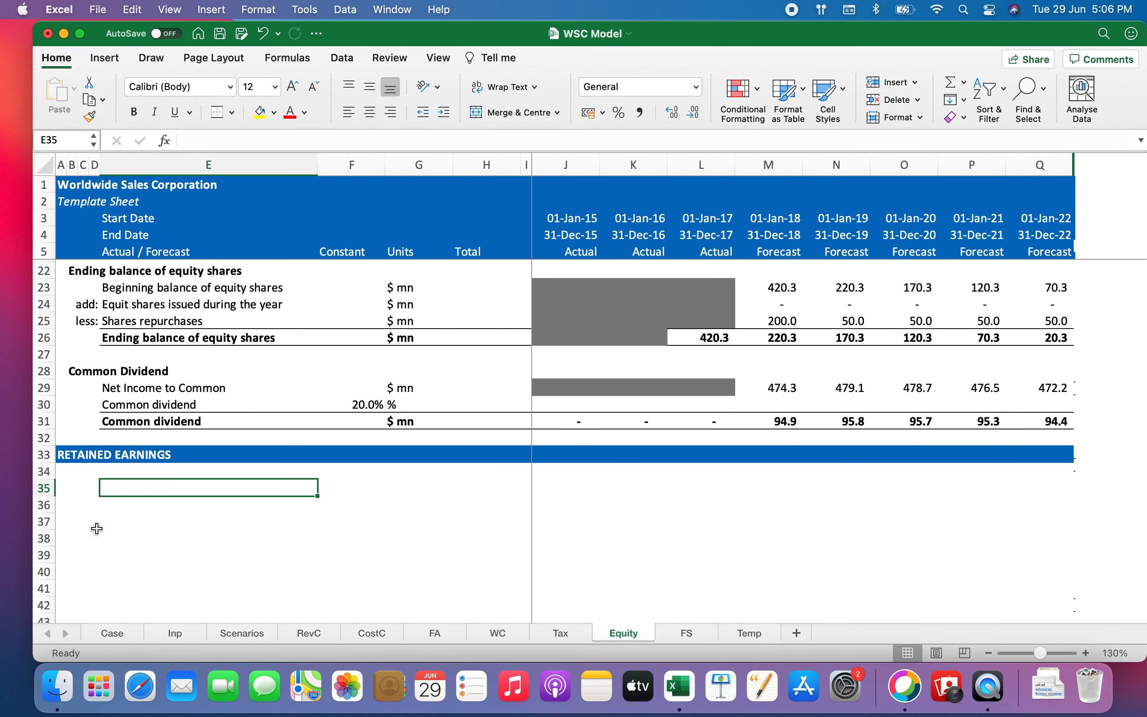
pyautogui.click(81, 34)
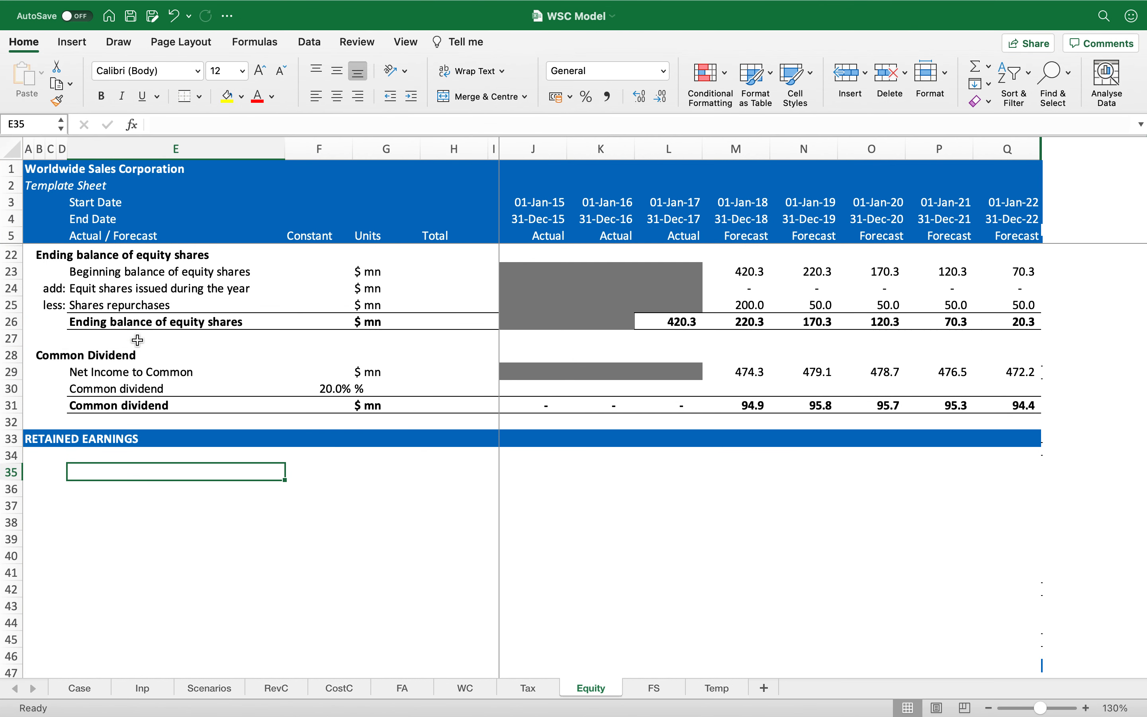
pyautogui.click(136, 339)
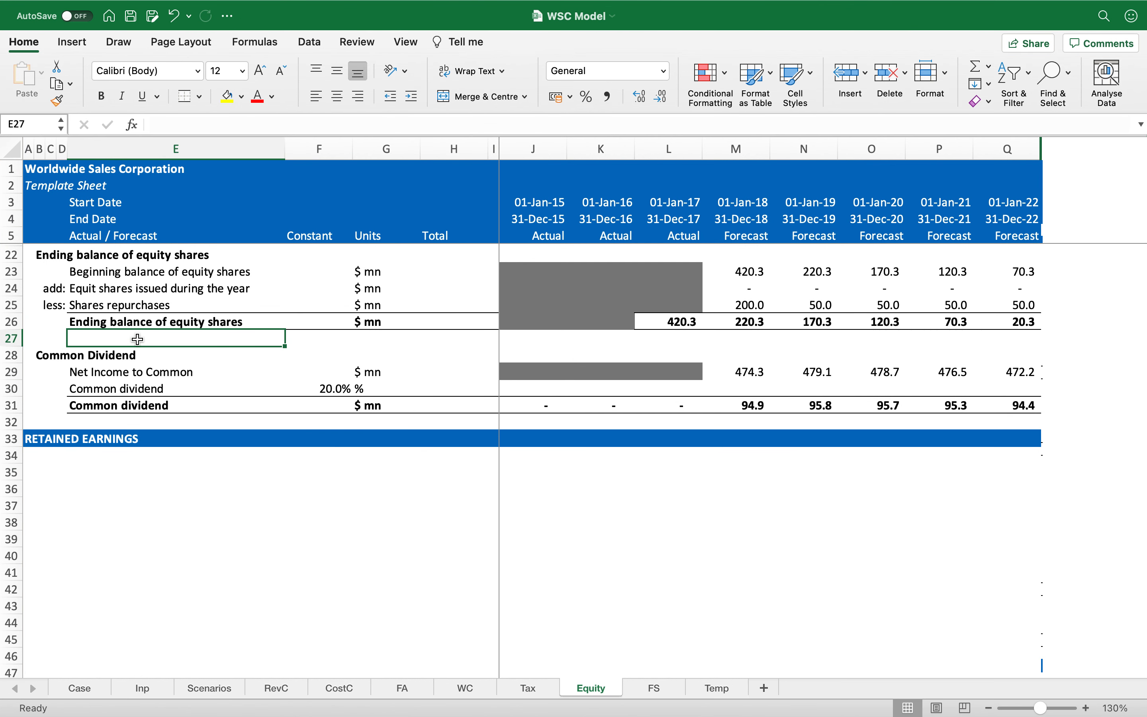
# Copy the ending balance of equity shares block in rows 22 to 27 below the retained earnings heading, starting at row 35.
pyautogui.click(101, 254)
pyautogui.hotkey('shift', 'space')
pyautogui.hotkey('shift', 'Down')
pyautogui.hotkey('shift', 'Down')
pyautogui.hotkey('shift', 'Down')
pyautogui.hotkey('shift', 'Down')
pyautogui.hotkey('shift', 'Down')
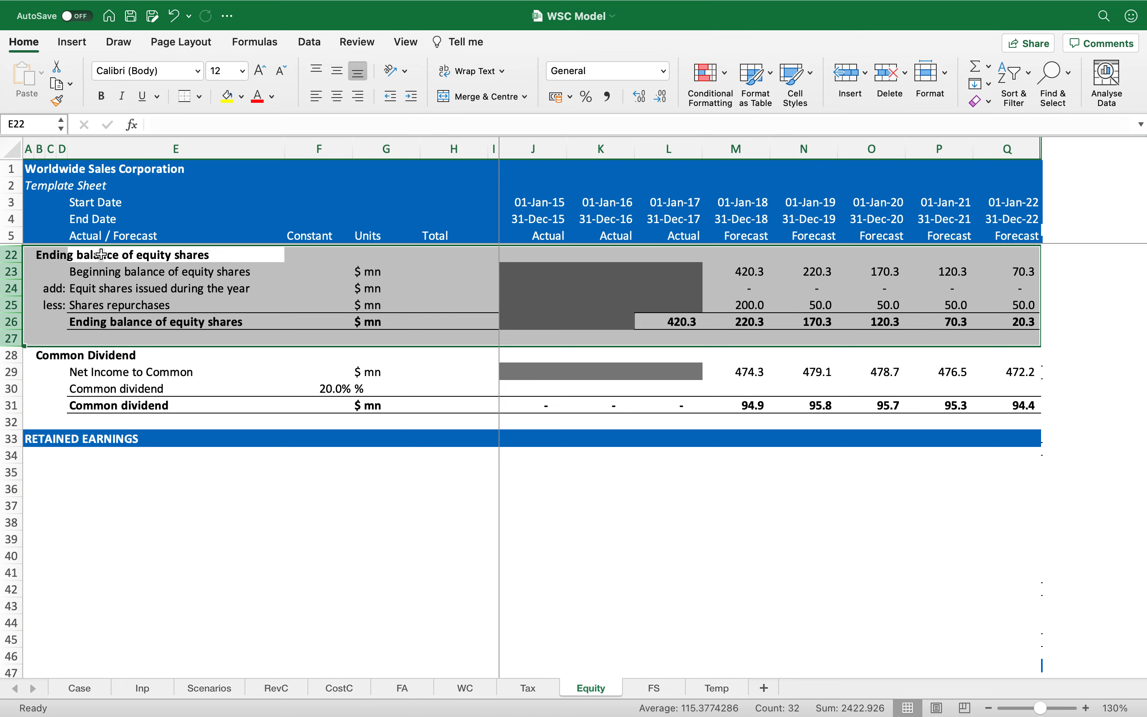
pyautogui.press('super+c')
pyautogui.press('Down')
pyautogui.press('Down')
pyautogui.press('Down')
pyautogui.press('Down')
pyautogui.press('Down')
pyautogui.press('Down')
pyautogui.press('Down')
pyautogui.press('Down')
pyautogui.press('Down')
pyautogui.press('Down')
pyautogui.press('Down')
pyautogui.press('Down')
pyautogui.press('Down')
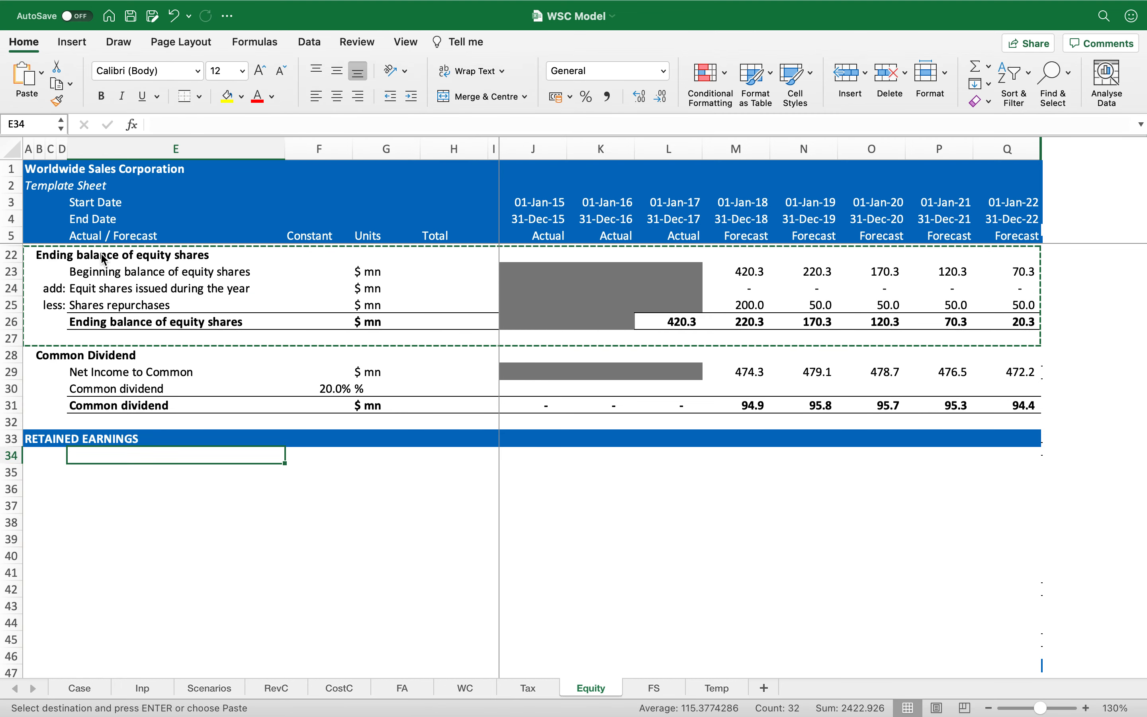
pyautogui.hotkey('shift', 'space')
pyautogui.press('super+v')
# Change the copied block title in B35 to "Ending balance of retained earnings".
pyautogui.press('Left')
pyautogui.press('Left')
pyautogui.press('Left')
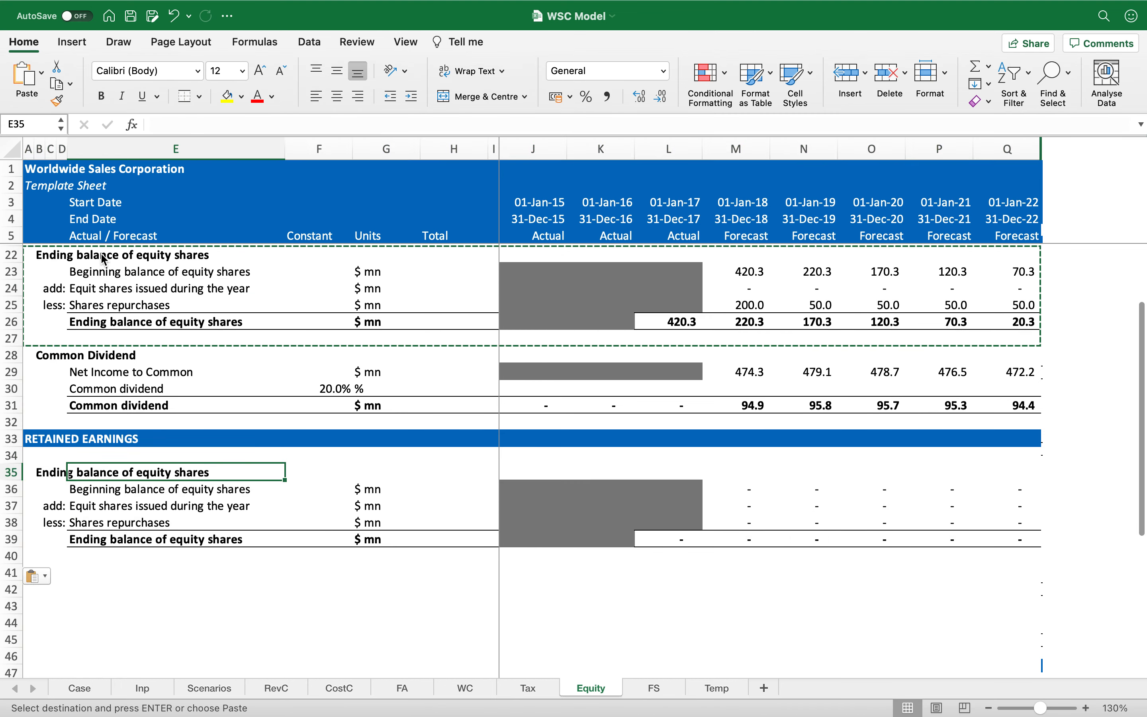
pyautogui.press('F2')
pyautogui.hotkey('shift', 'alt', 'Left')
pyautogui.hotkey('shift', 'alt', 'Left')
pyautogui.write('retained e')
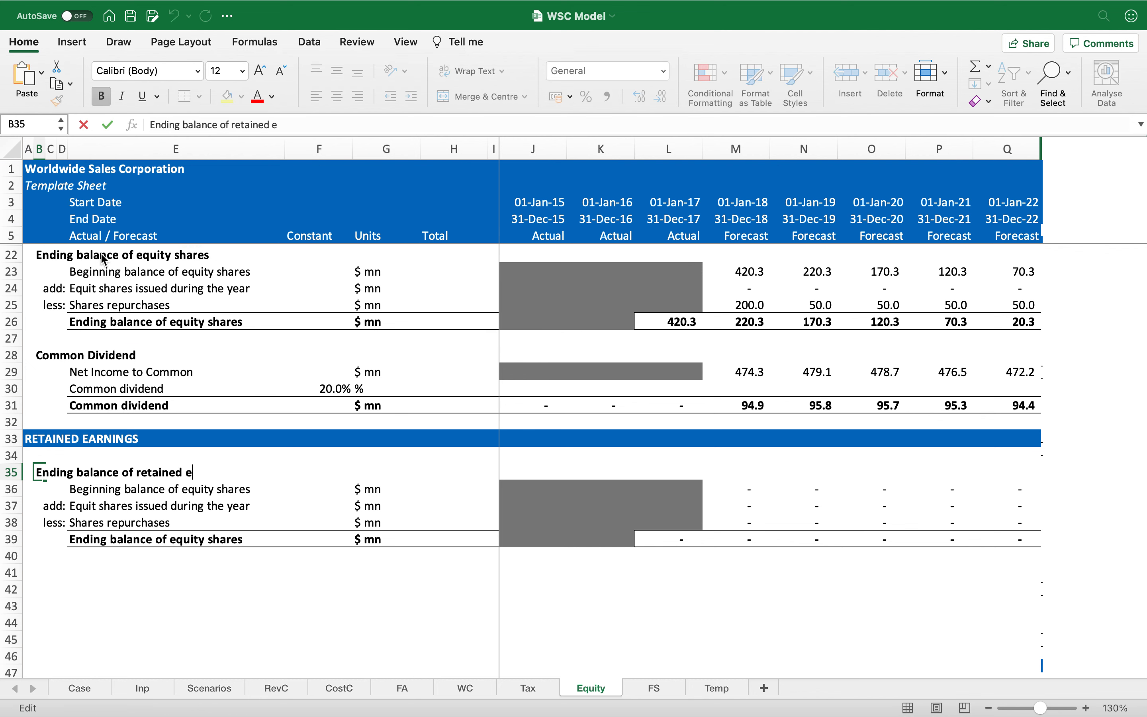
pyautogui.write('arnings')
pyautogui.press('Return')
# Change the label in E36 to "Beginning balance of retained earnings".
pyautogui.press('Right')
pyautogui.press('Right')
pyautogui.press('Right')
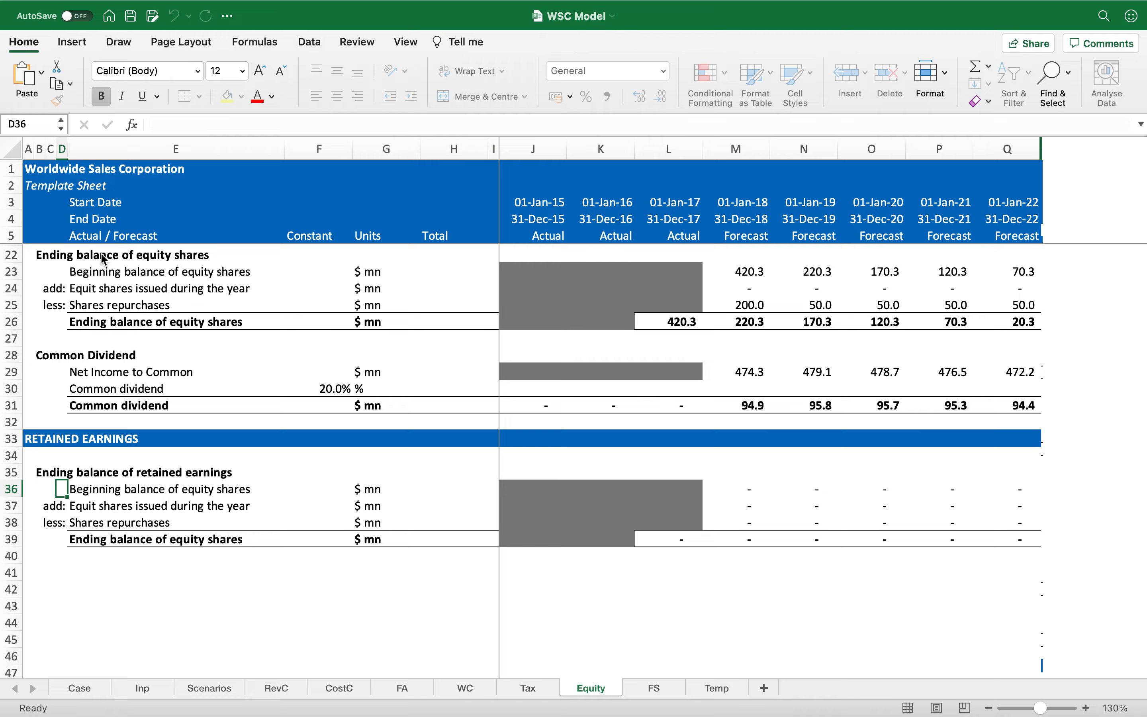
pyautogui.press('F2')
pyautogui.hotkey('shift', 'alt', 'Left')
pyautogui.hotkey('shift', 'alt', 'Left')
pyautogui.write('r')
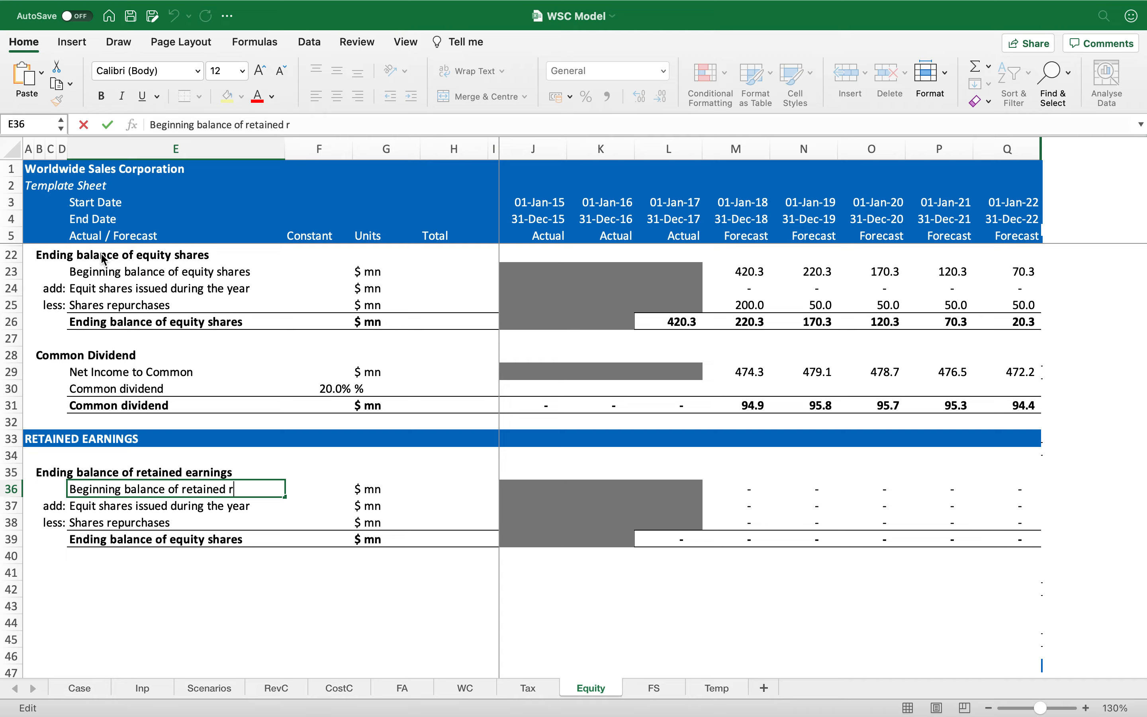
pyautogui.press('BackSpace')
pyautogui.write('earnings')
pyautogui.press('Return')
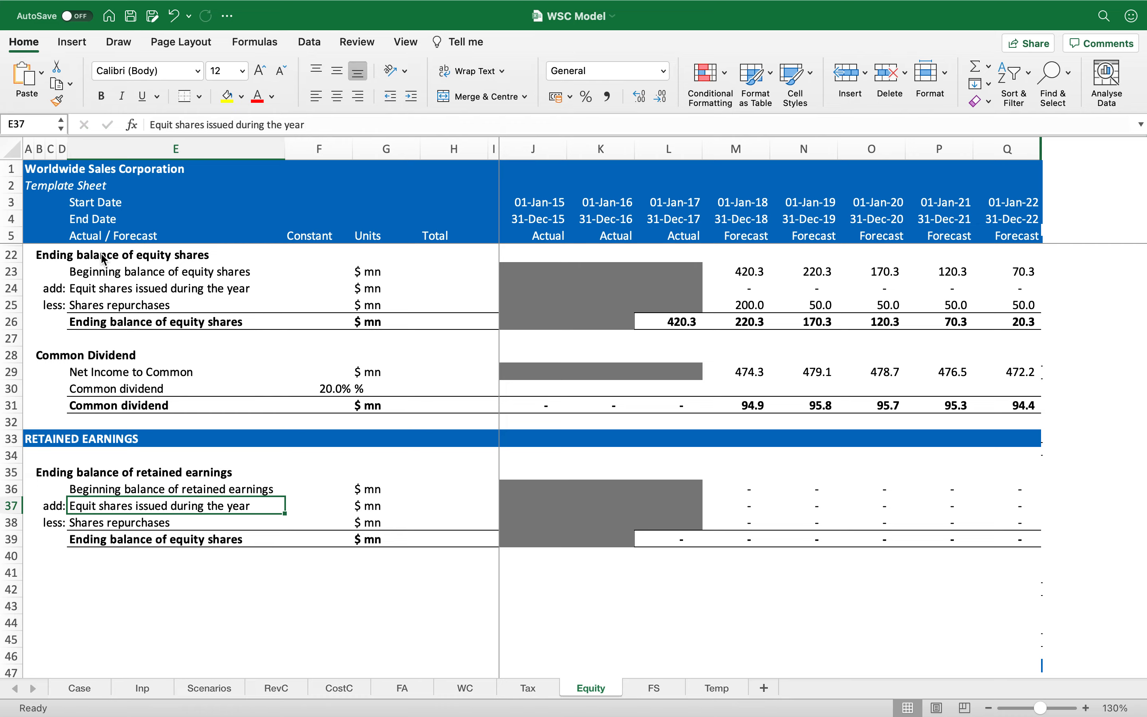
# Replace the add and less labels in E37 and E38 with "Net Income" and "Common Dividend".
pyautogui.hotkey('shift', 'Down')
pyautogui.press('Delete')
pyautogui.press('Left')
pyautogui.press('Right')
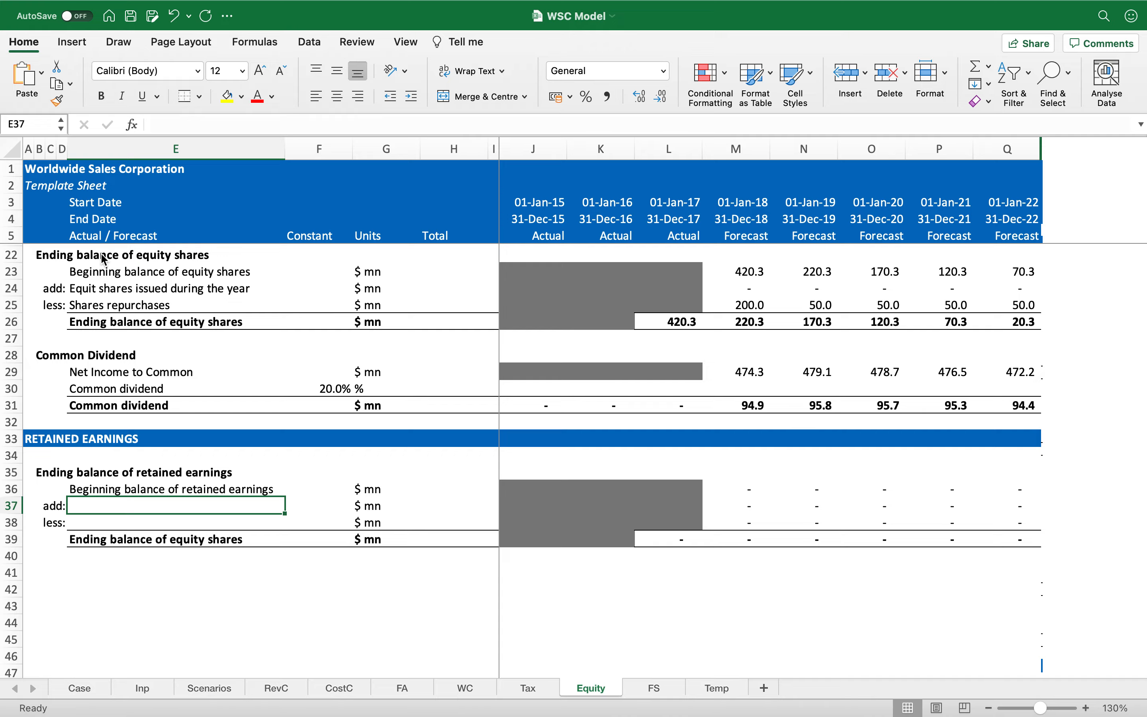
pyautogui.write('Net Income')
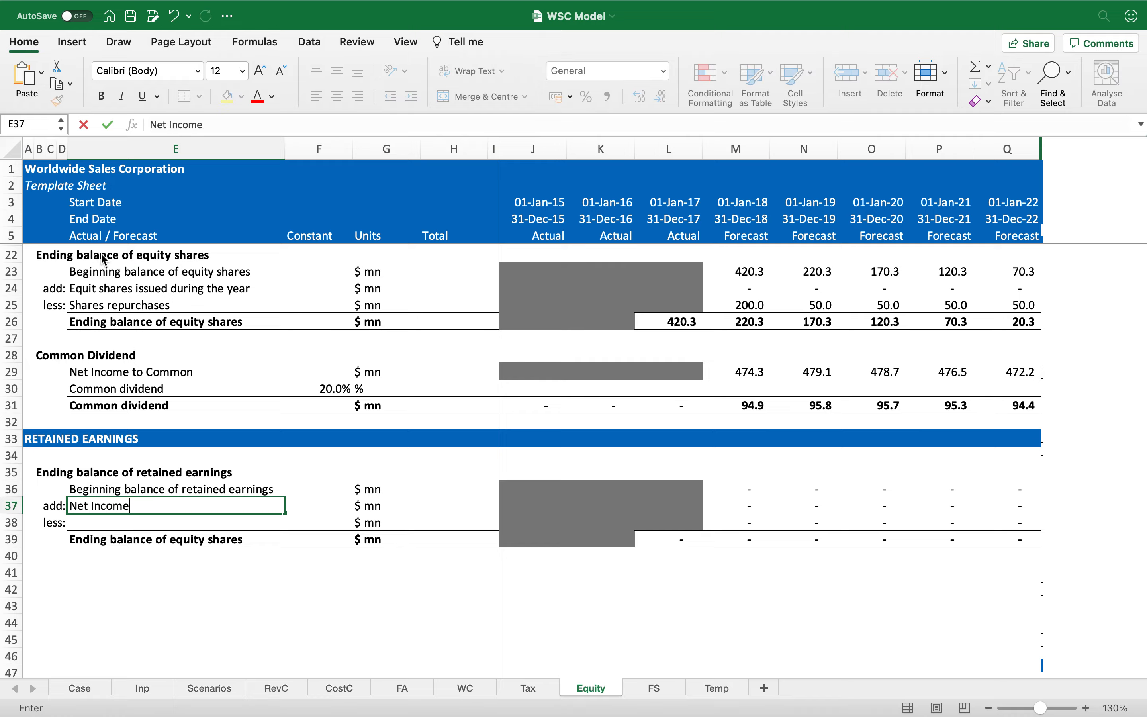
pyautogui.press('Return')
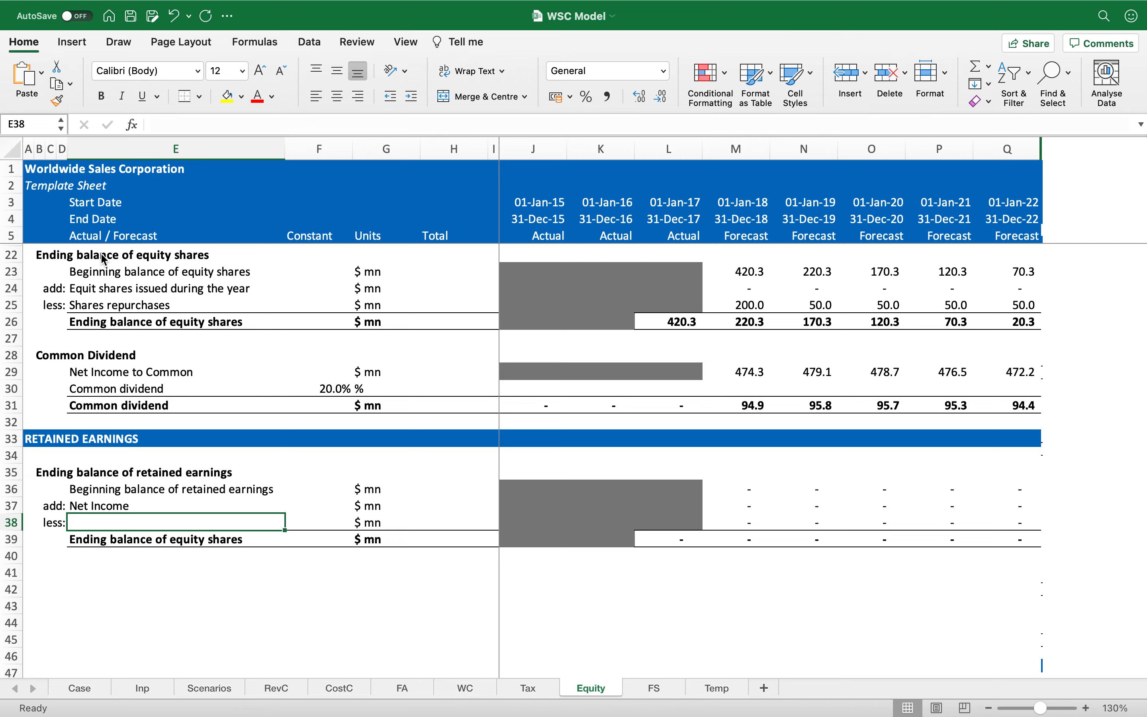
pyautogui.write('Common Dividend')
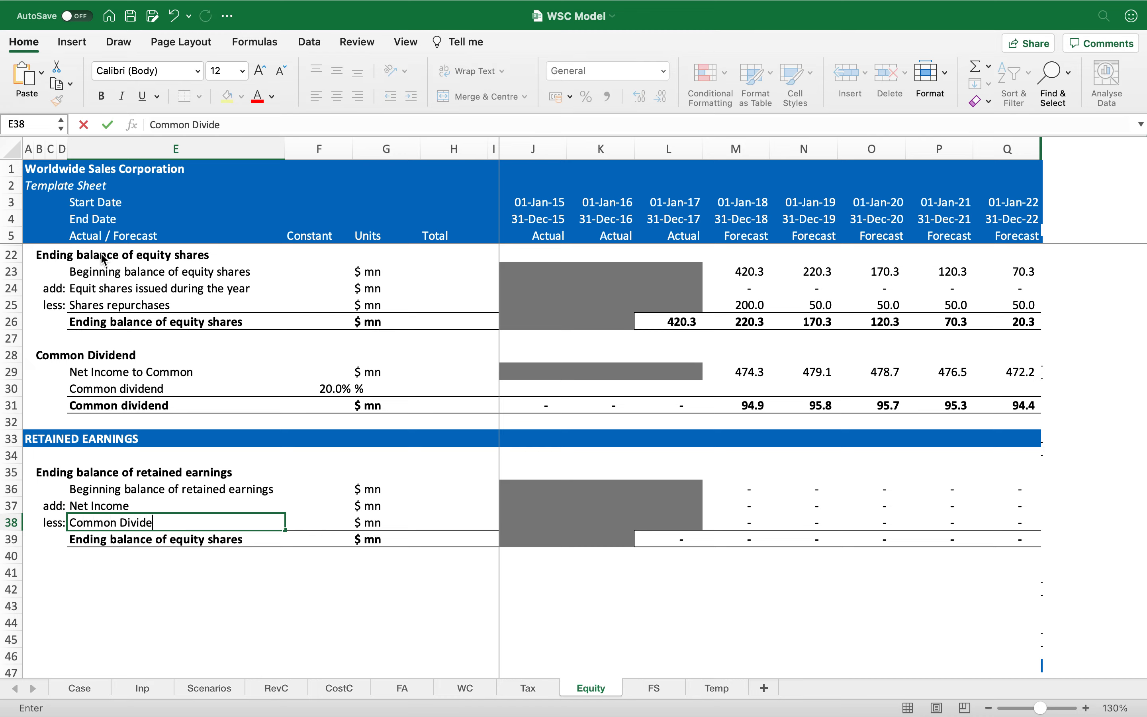
pyautogui.press('Return')
# Link the 2017 ending balance in L39 to retained earnings on the balance sheet with =FS!L94.
pyautogui.press('Up')
pyautogui.press('Up')
pyautogui.press('Up')
pyautogui.press('Up')
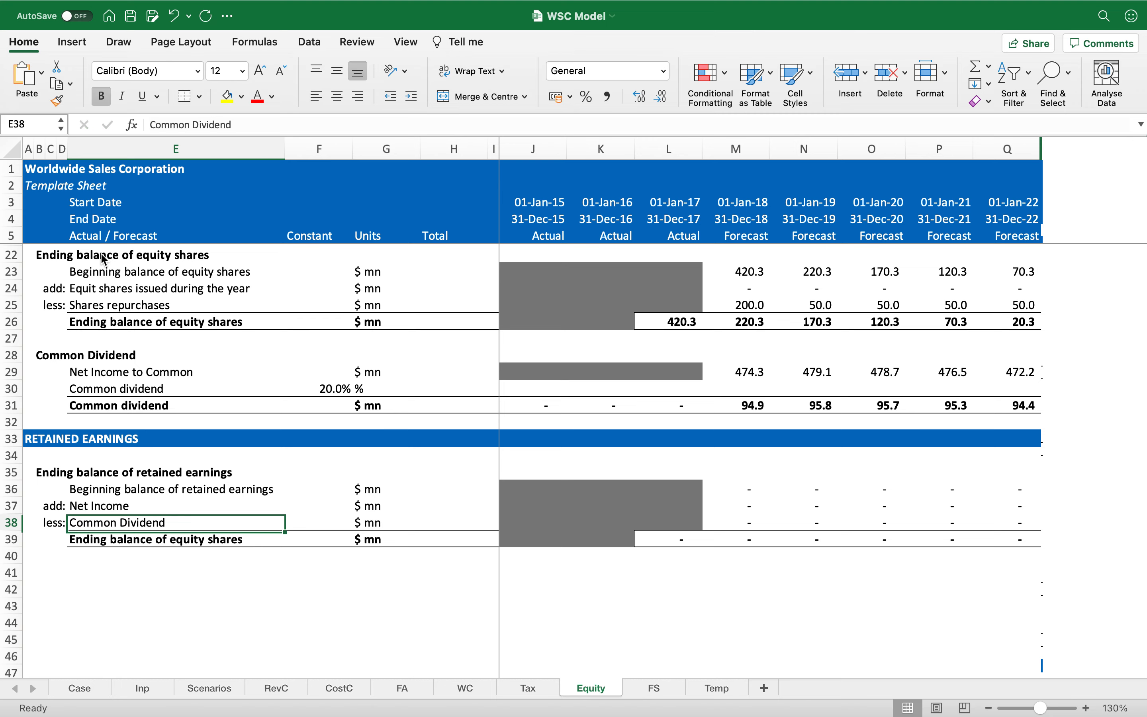
pyautogui.press('Down')
pyautogui.press('Right')
pyautogui.press('Right')
pyautogui.press('Right')
pyautogui.press('Right')
pyautogui.press('Right')
pyautogui.press('Right')
pyautogui.press('Right')
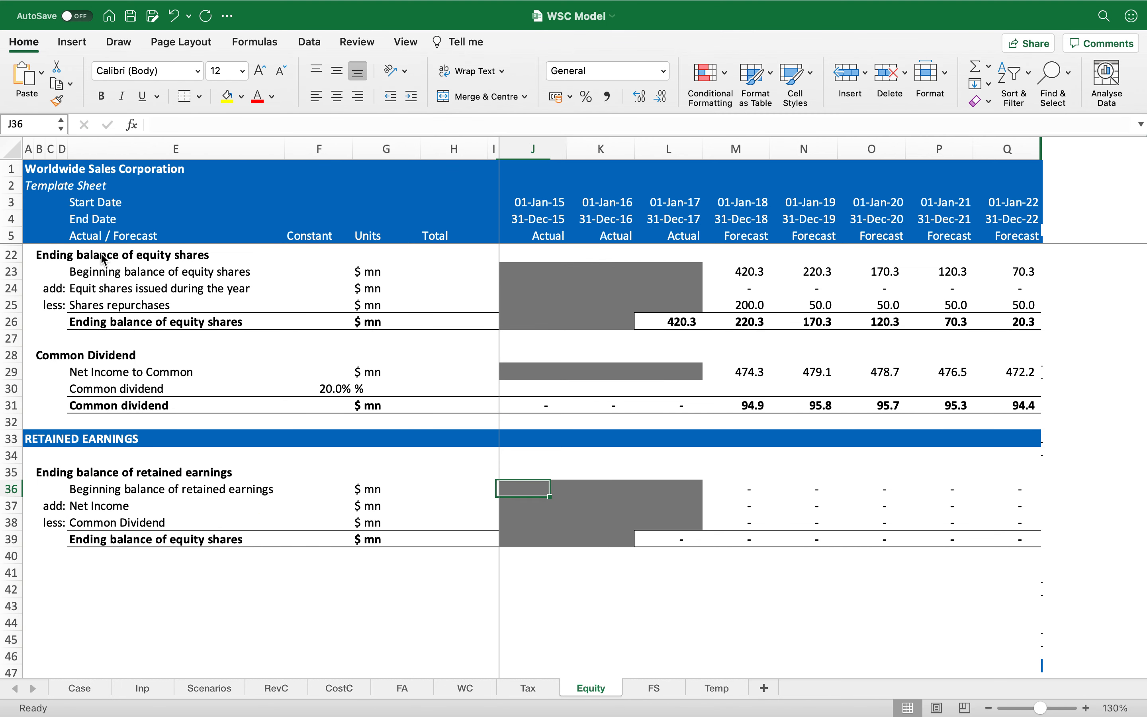
pyautogui.press('Down')
pyautogui.press('Down')
pyautogui.press('Down')
pyautogui.write('=')
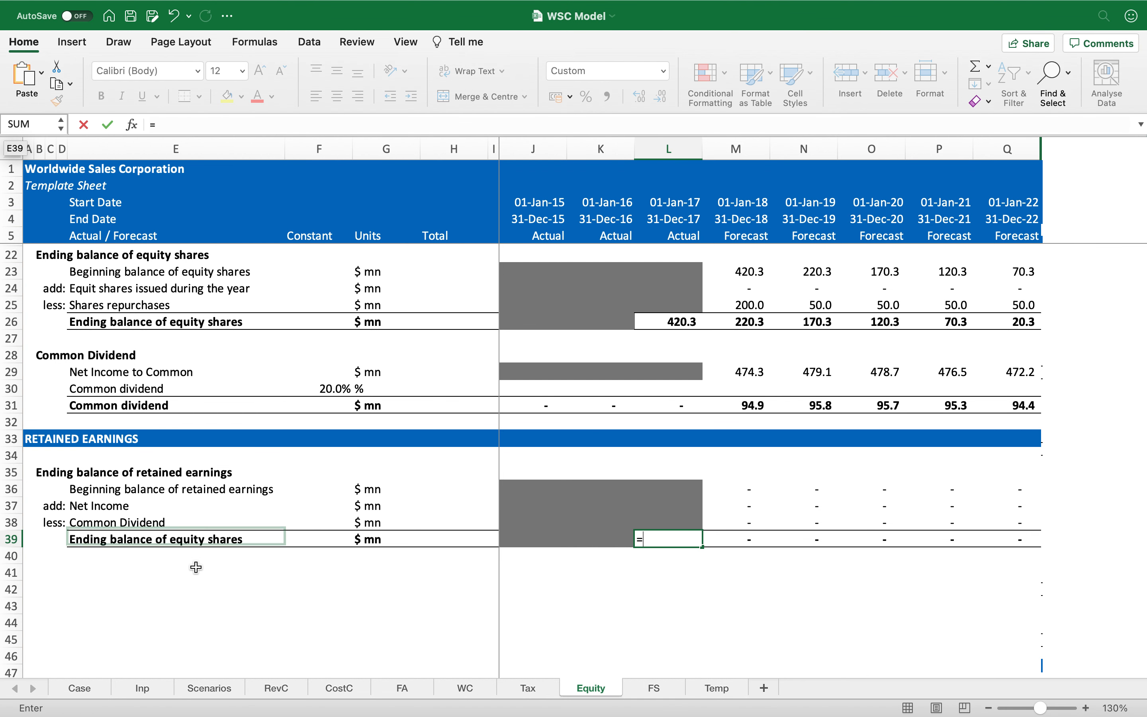
pyautogui.click(649, 688)
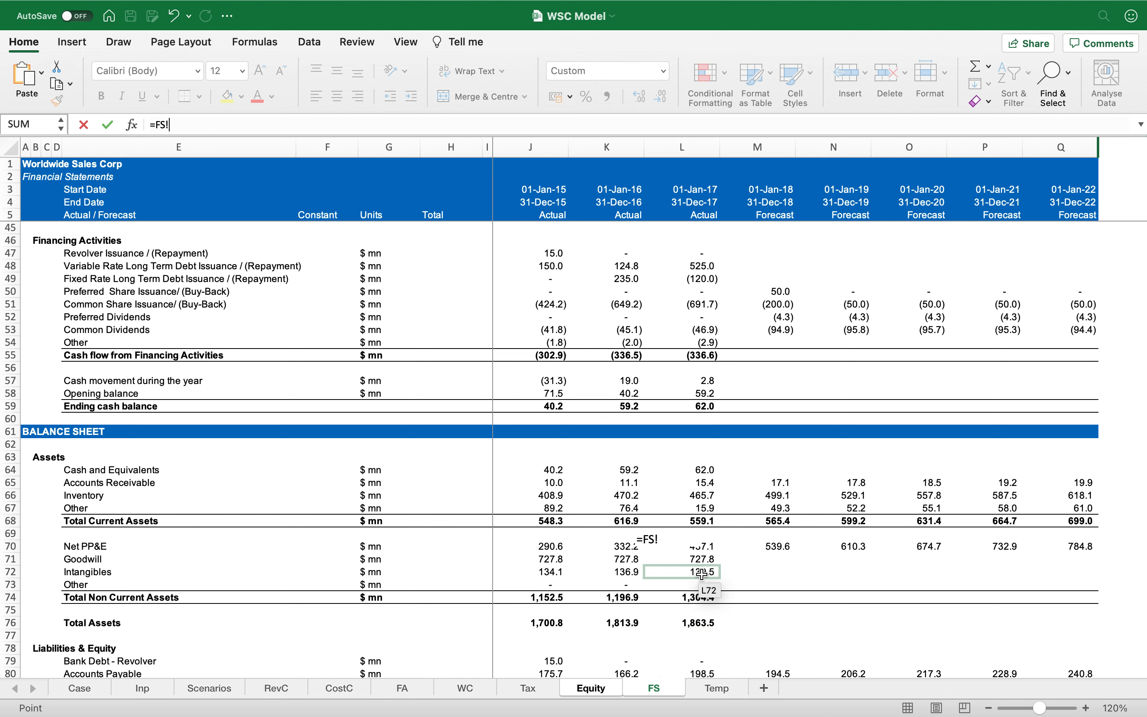
pyautogui.scroll(-8, 702, 560)
pyautogui.click(702, 543)
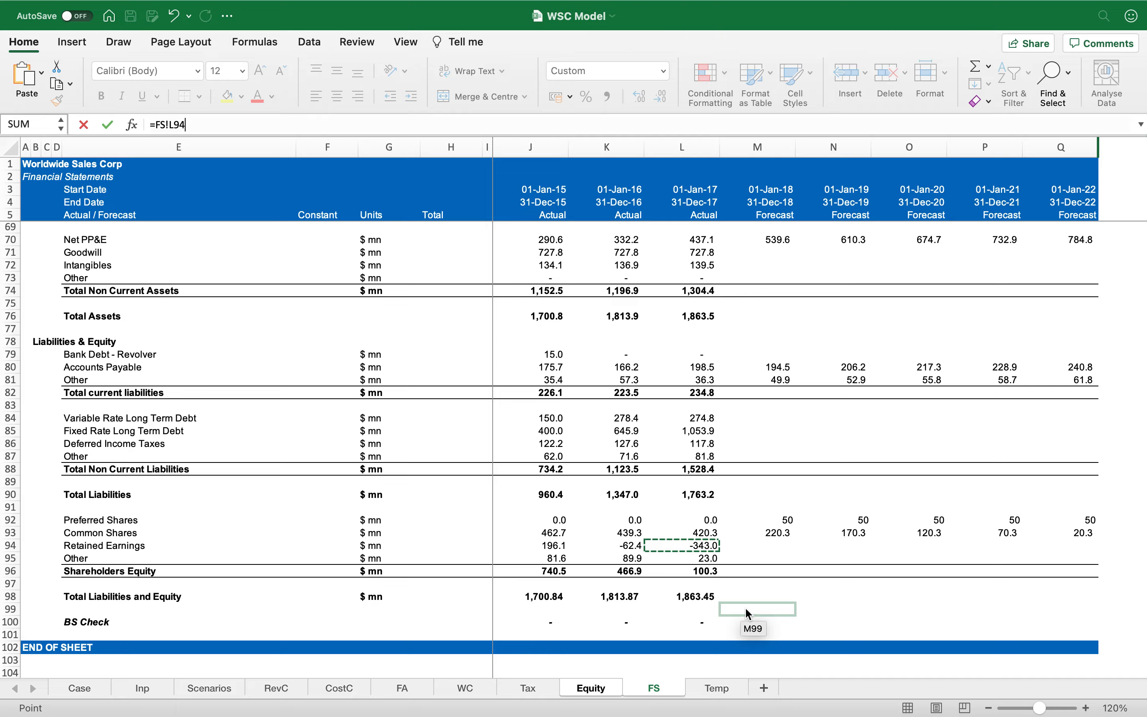
pyautogui.press('Return')
# Link the 2018 net income in M37 to Net Income to Common on the FS sheet with =FS!M22.
pyautogui.press('Up')
pyautogui.press('Up')
pyautogui.press('Up')
pyautogui.press('Up')
pyautogui.press('Right')
pyautogui.press('Down')
pyautogui.write('=')
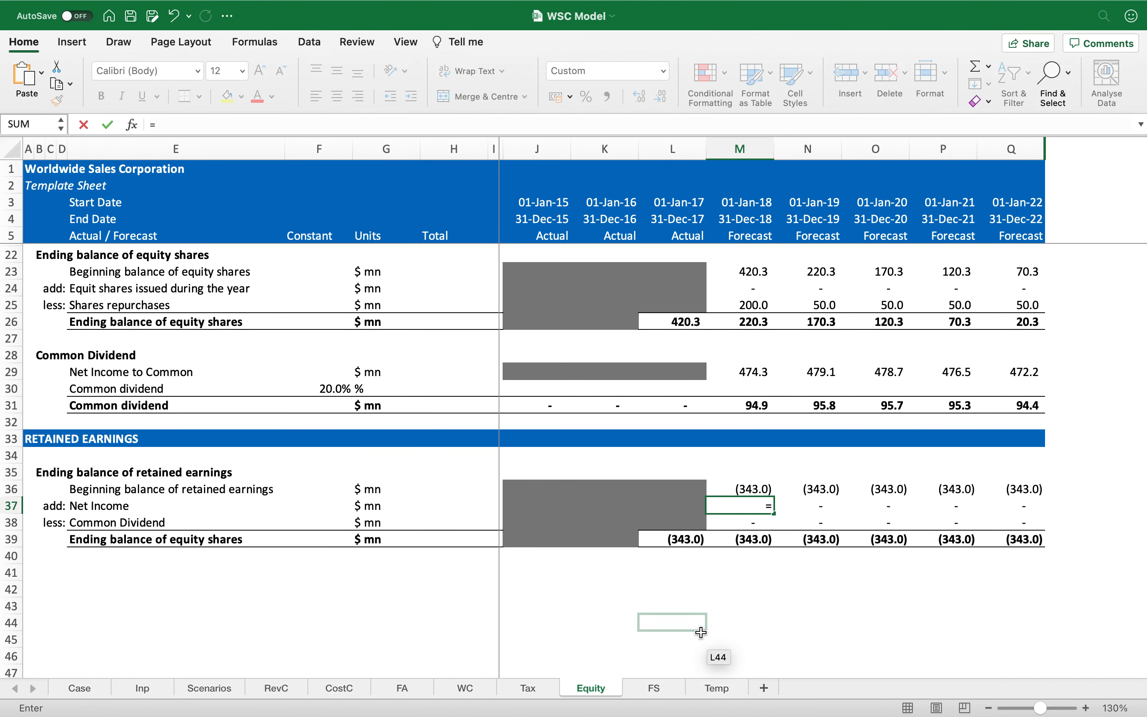
pyautogui.click(666, 690)
pyautogui.scroll(5, 728, 426)
pyautogui.scroll(10, 728, 418)
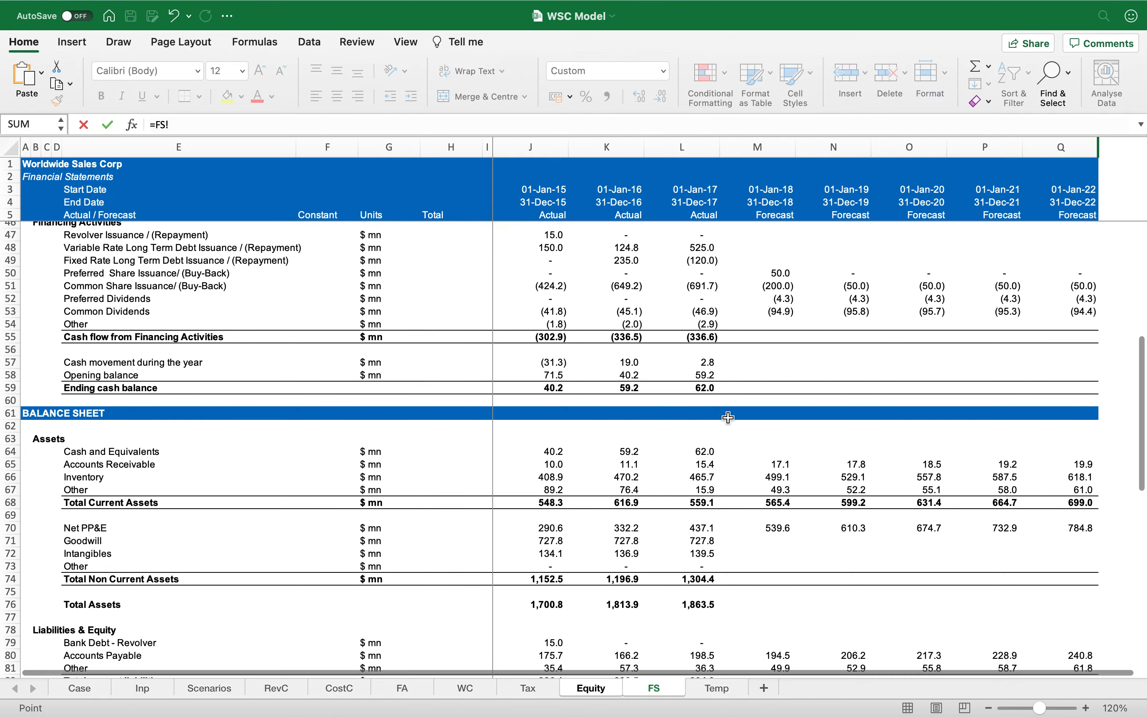
pyautogui.scroll(3, 728, 418)
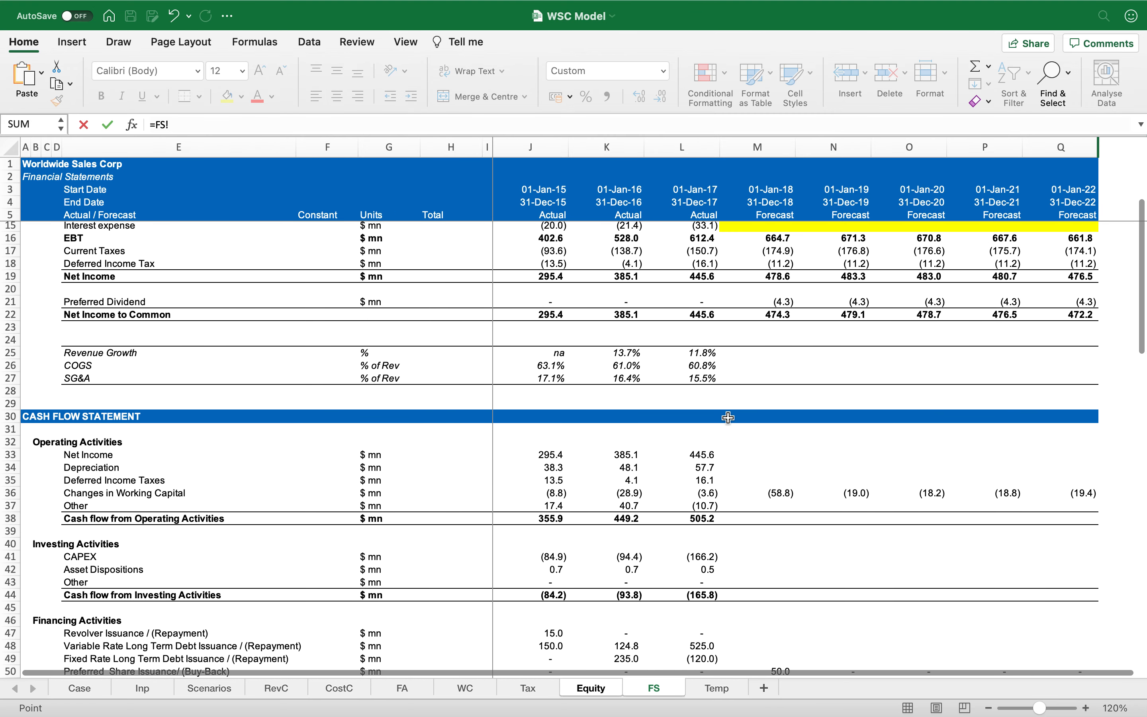
pyautogui.click(779, 316)
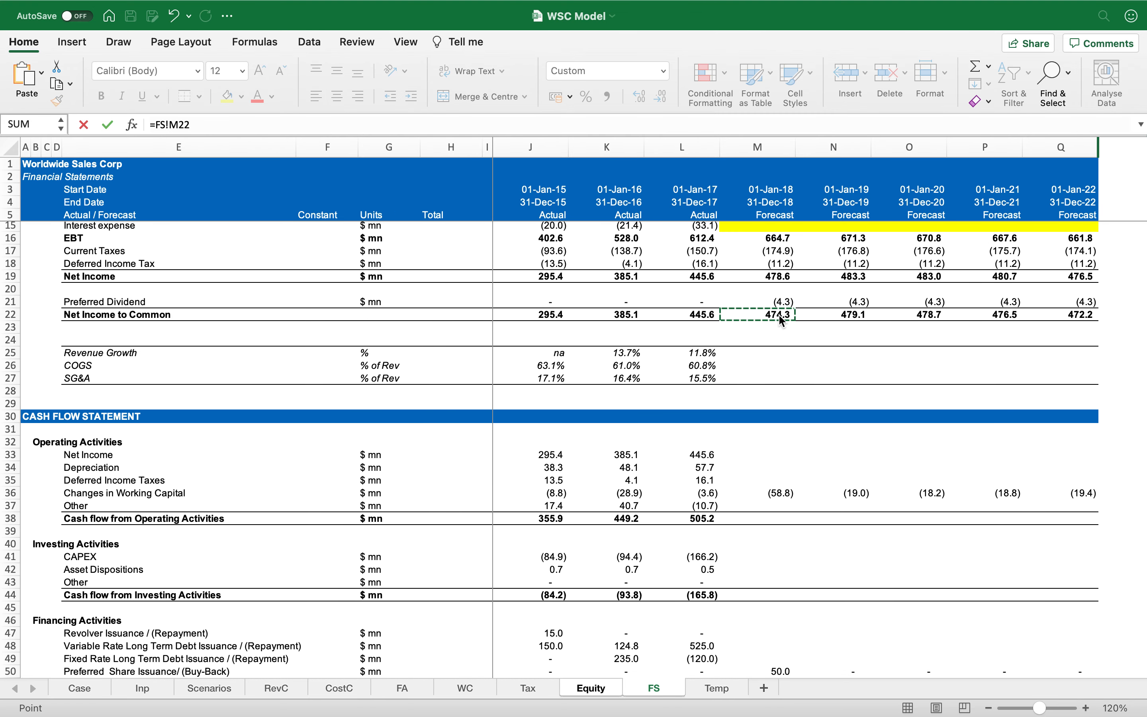
pyautogui.press('Return')
# Copy the net income link from M37 across the remaining forecast years through Q37.
pyautogui.press('Up')
pyautogui.press('super+c')
pyautogui.hotkey('shift', 'Right')
pyautogui.hotkey('shift', 'Right')
pyautogui.hotkey('shift', 'Right')
pyautogui.hotkey('shift', 'Right')
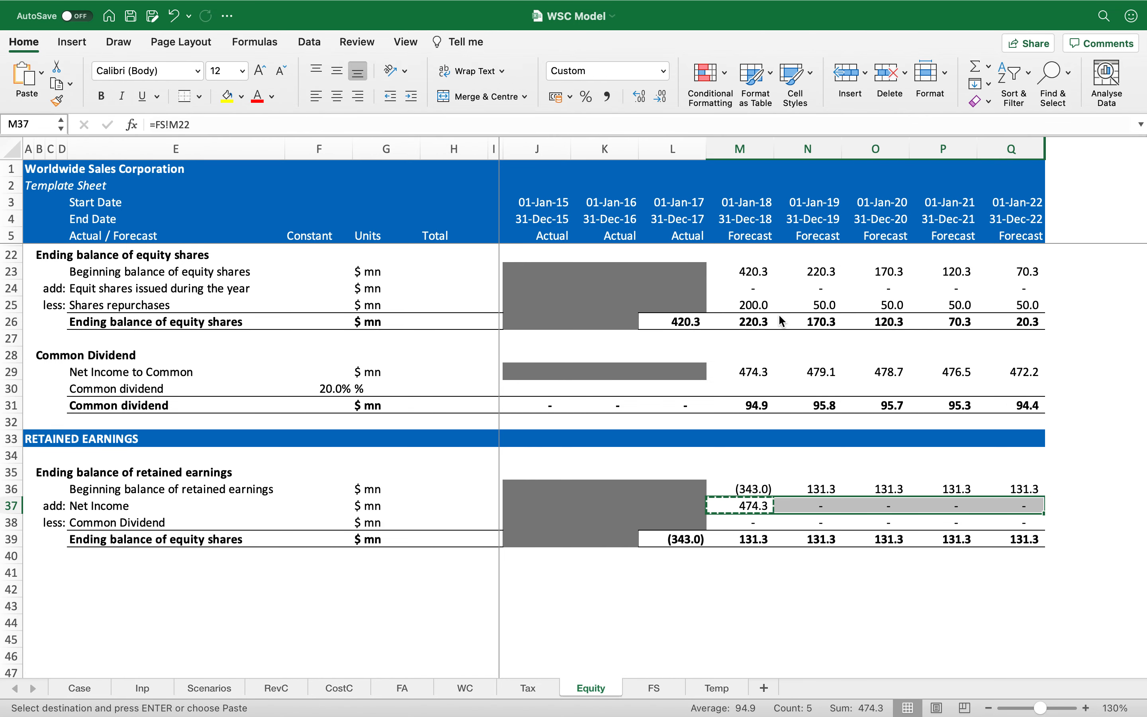
pyautogui.press('Return')
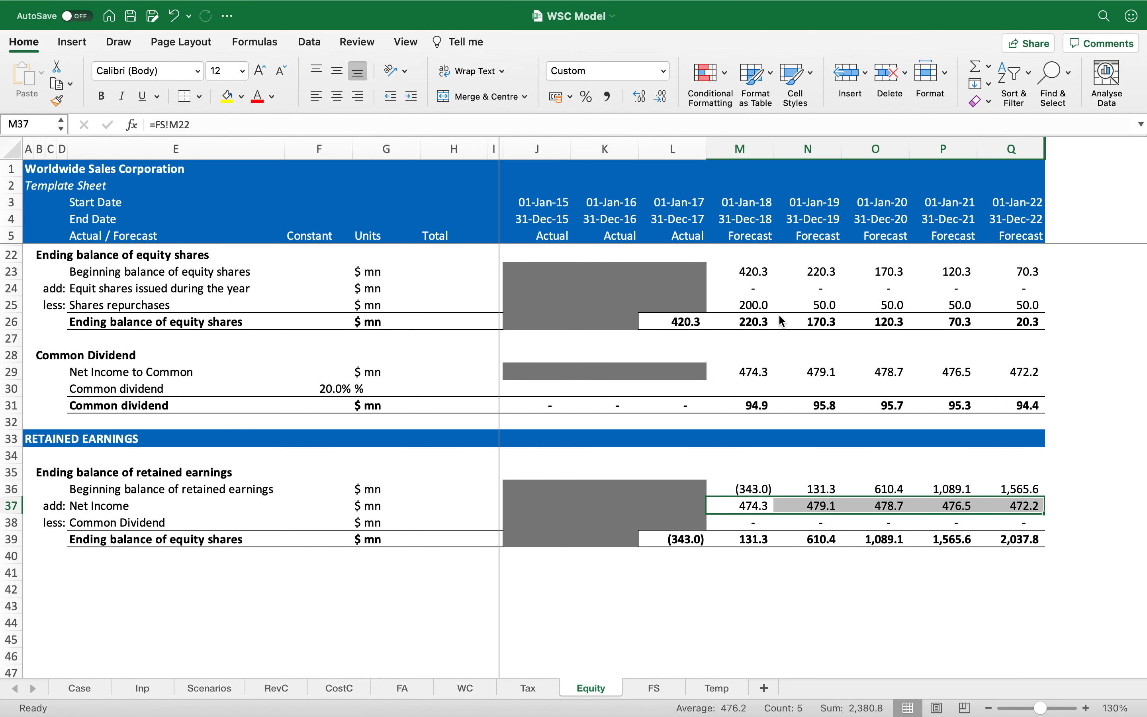
# Link the 2018 common dividend in M38 to the negative of the computed common dividend with =-M31.
pyautogui.press('Down')
pyautogui.write('=-')
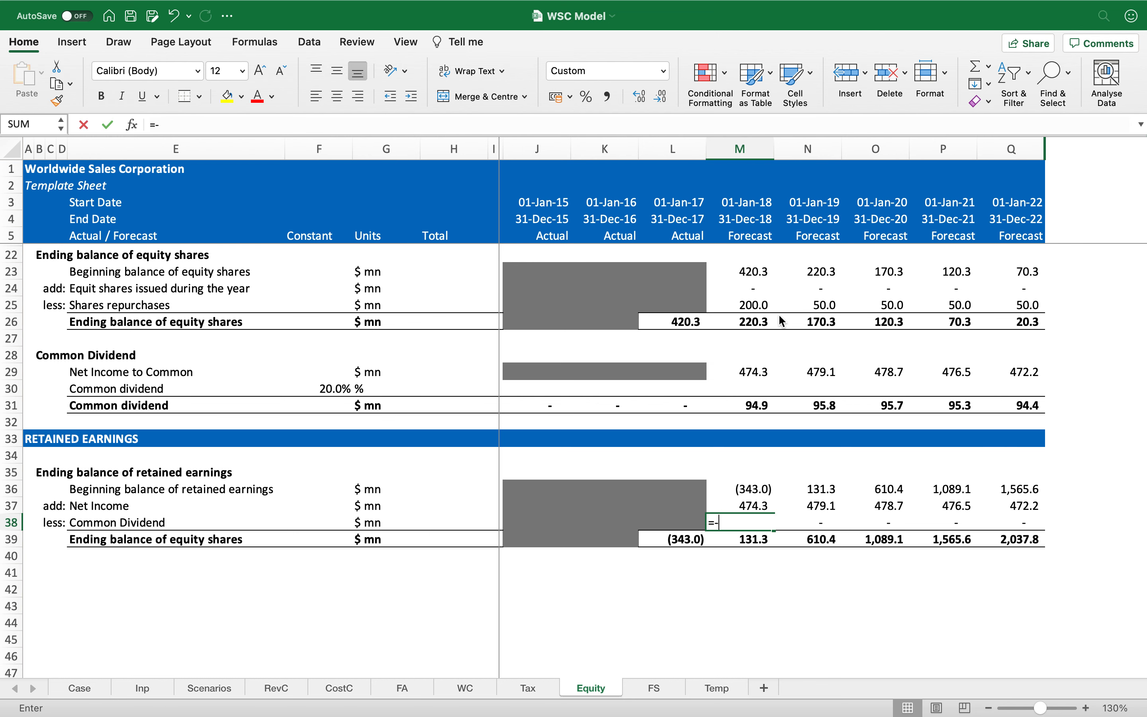
pyautogui.click(762, 405)
pyautogui.press('Return')
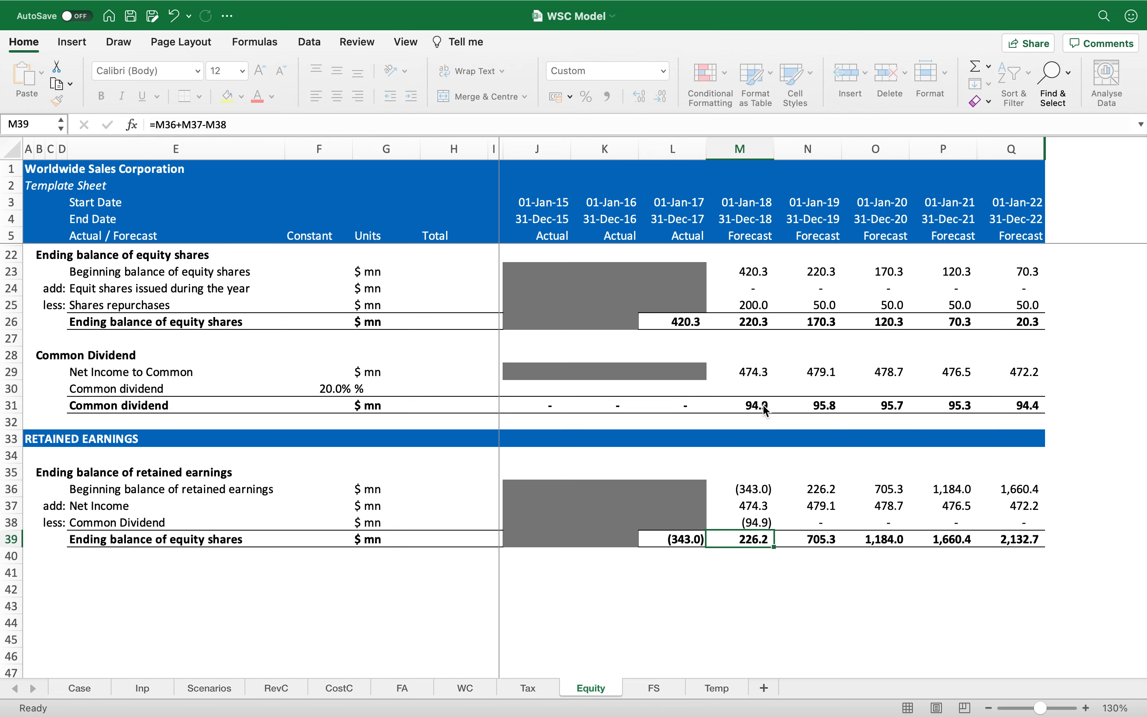
# Copy the common dividend formula from M38 across the remaining forecast years through Q38.
pyautogui.press('Up')
pyautogui.press('super+c')
pyautogui.hotkey('shift', 'Right')
pyautogui.hotkey('shift', 'Right')
pyautogui.hotkey('shift', 'Right')
pyautogui.hotkey('shift', 'Right')
pyautogui.press('Return')
pyautogui.press('Down')
pyautogui.press('Down')
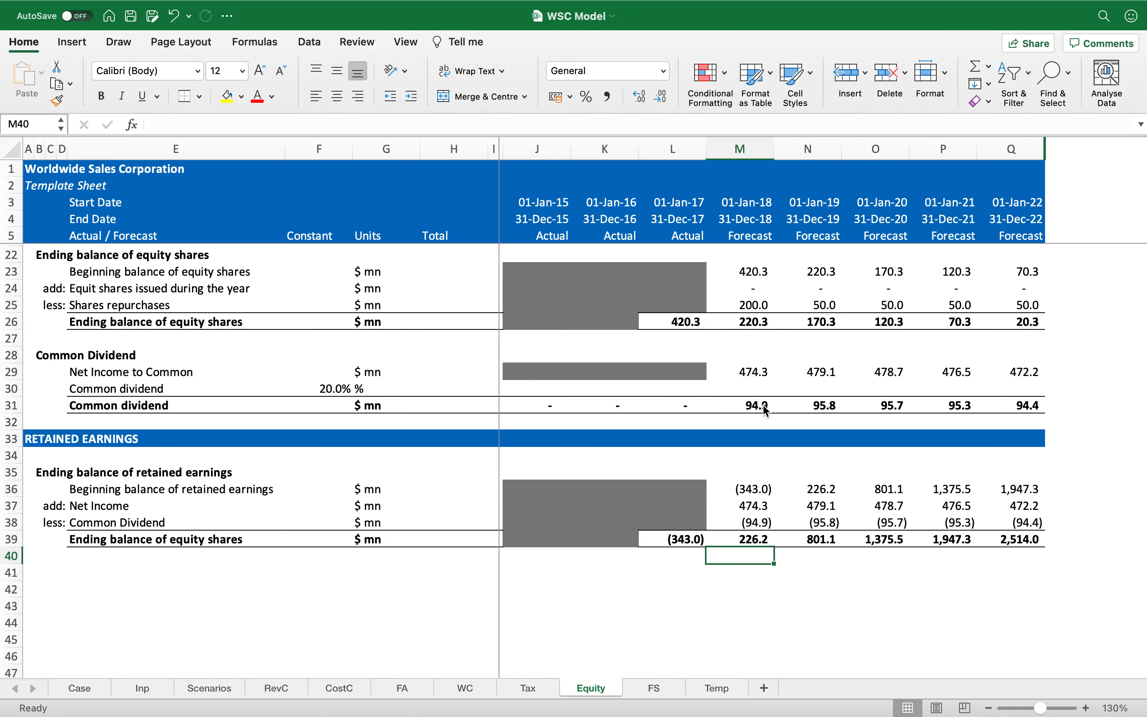
pyautogui.press('Left')
pyautogui.press('Left')
pyautogui.press('Left')
pyautogui.press('Left')
pyautogui.press('Left')
pyautogui.press('Left')
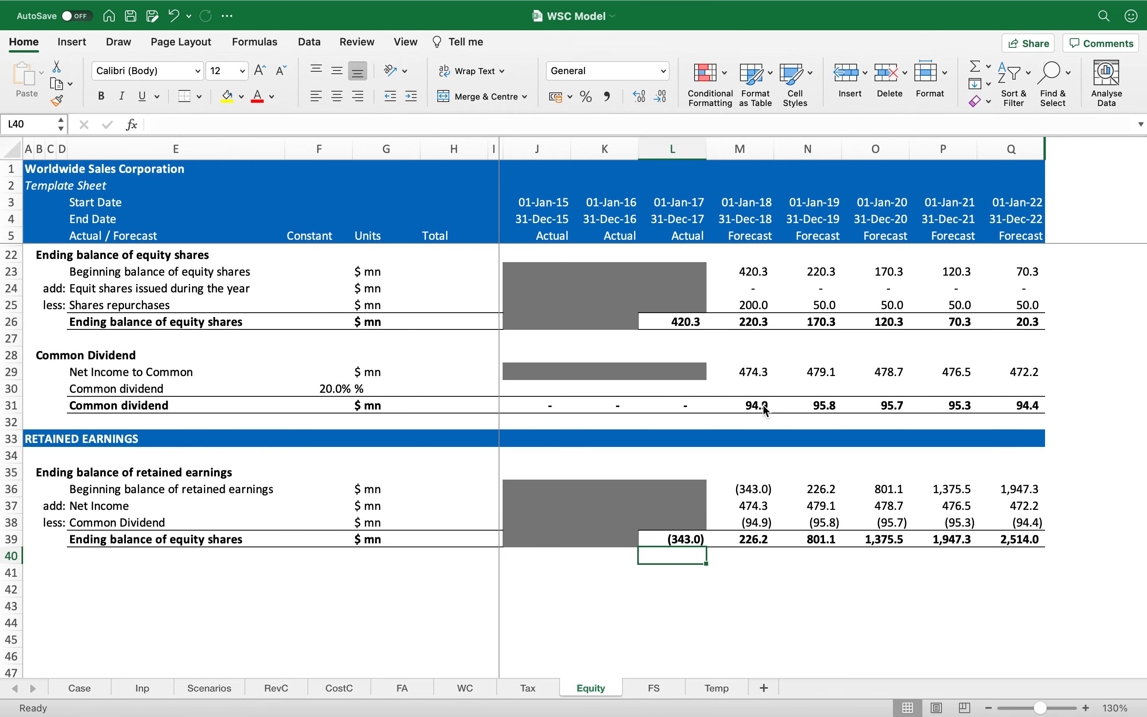
pyautogui.press('Right')
pyautogui.press('Right')
pyautogui.press('Right')
pyautogui.press('Right')
pyautogui.press('Up')
pyautogui.press('Right')
pyautogui.press('Right')
pyautogui.press('Left')
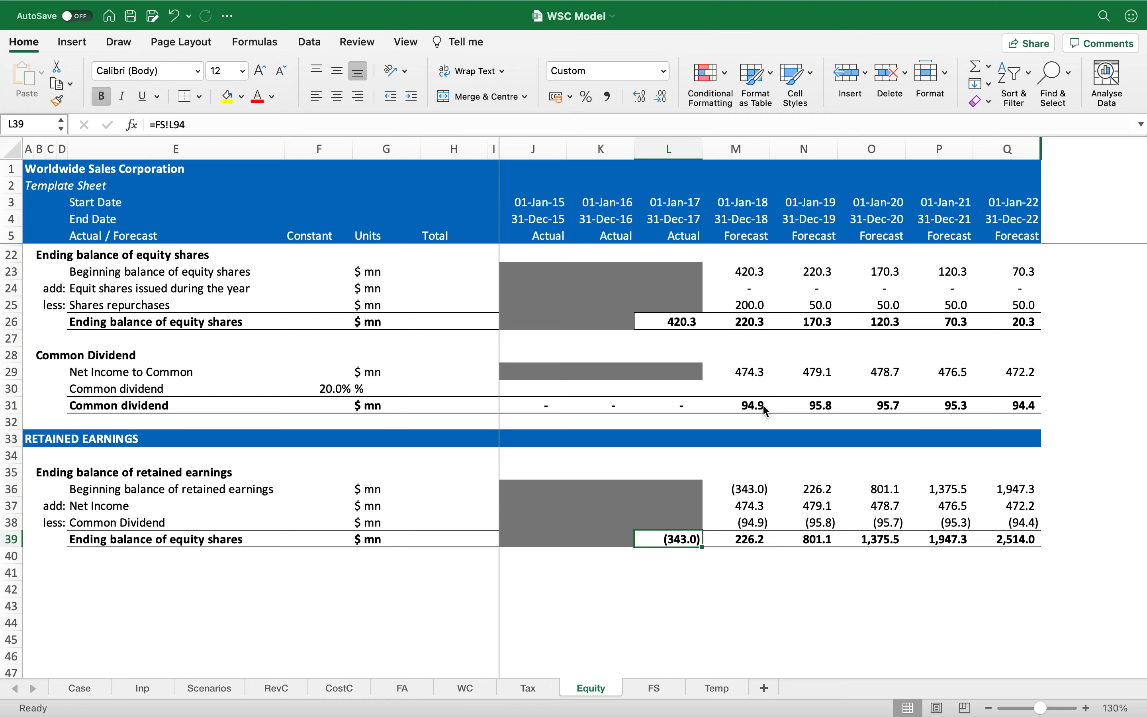
pyautogui.press('Right')
pyautogui.write('=')
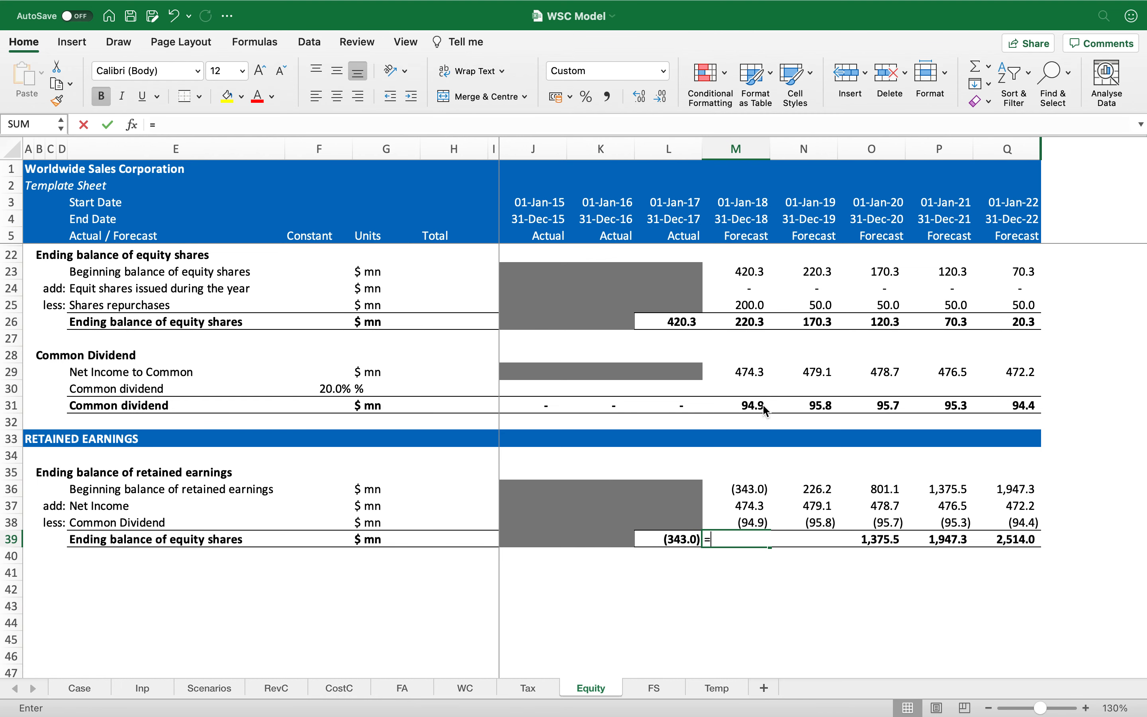
pyautogui.press('Up')
pyautogui.press('Up')
pyautogui.press('Up')
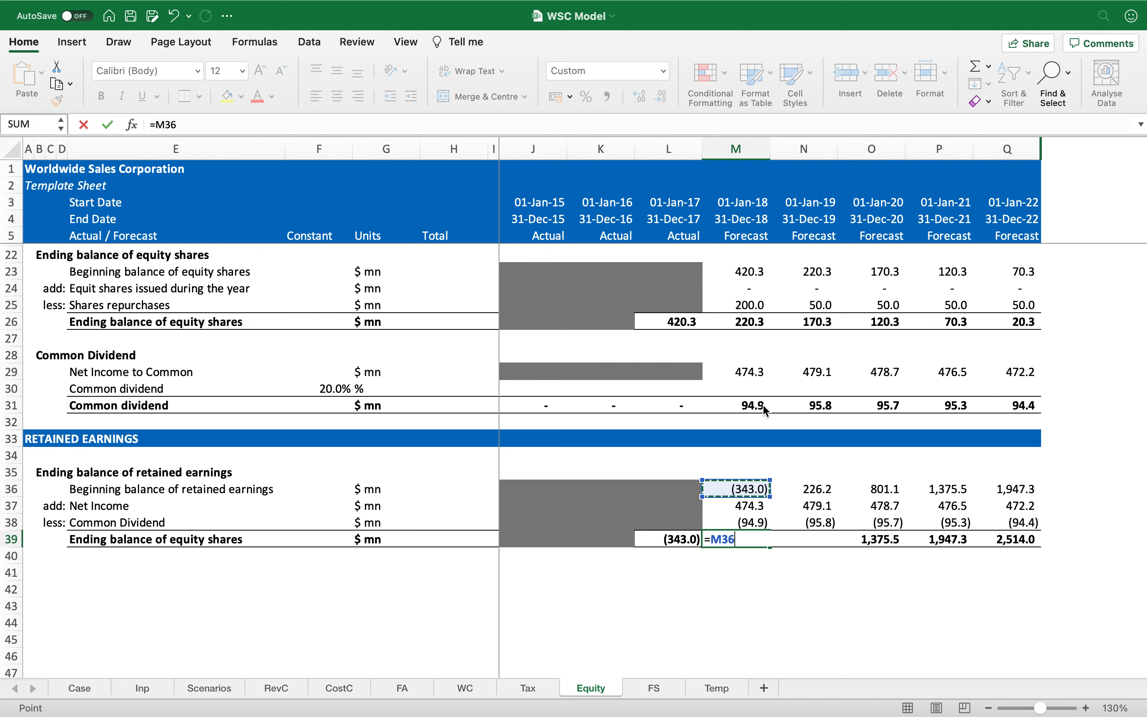
pyautogui.press('Escape')
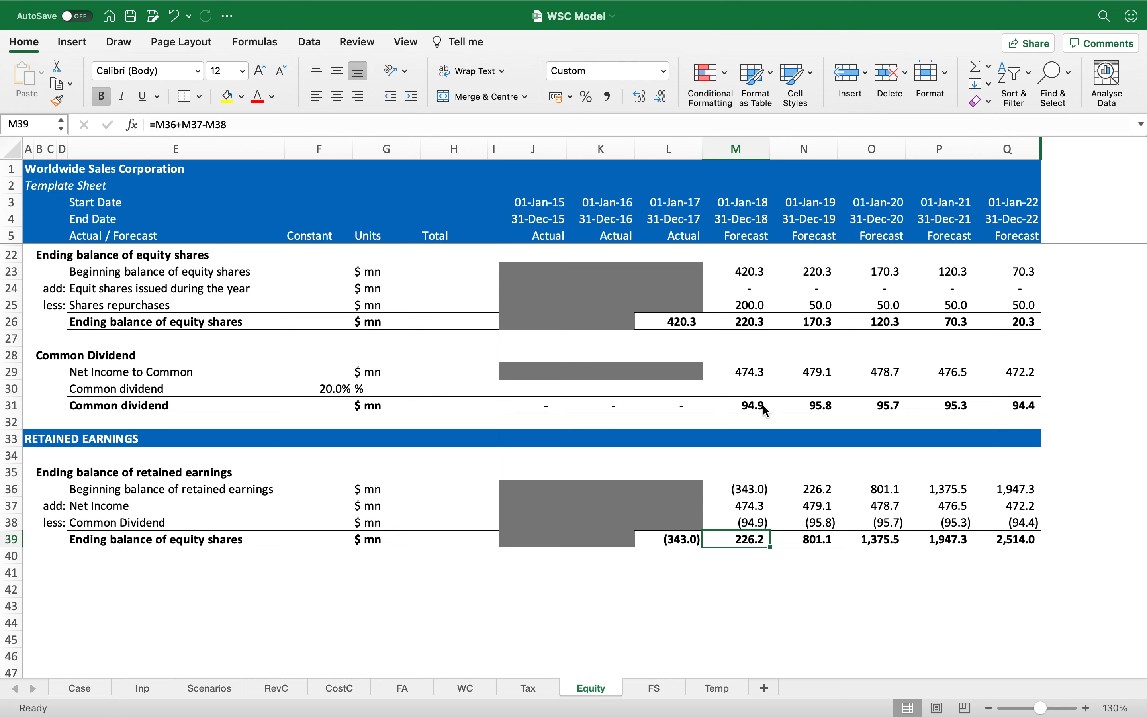
# Replace the 2018 ending balance of retained earnings formula in M39 with =SUM(M36:M38).
pyautogui.write('=SUM(')
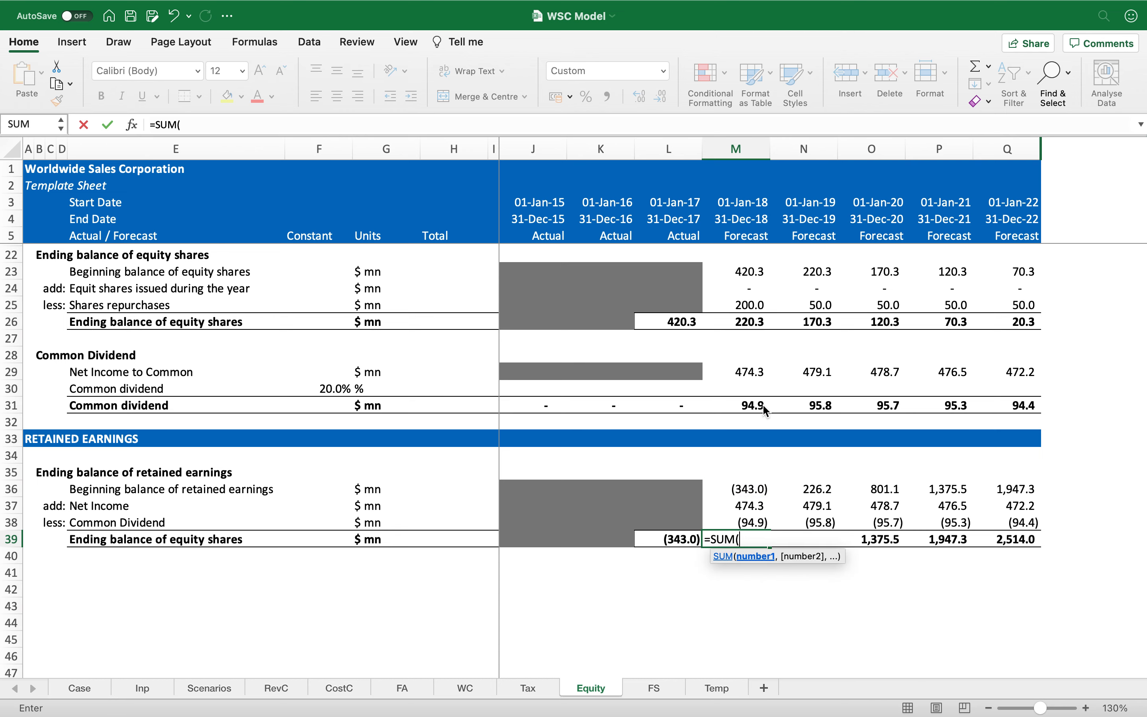
pyautogui.press('Up')
pyautogui.hotkey('shift', 'Up')
pyautogui.hotkey('shift', 'Up')
pyautogui.hotkey('ctrl', 'Return')
# Copy the SUM formula from M39 across the remaining forecast years through Q39.
pyautogui.press('super+c')
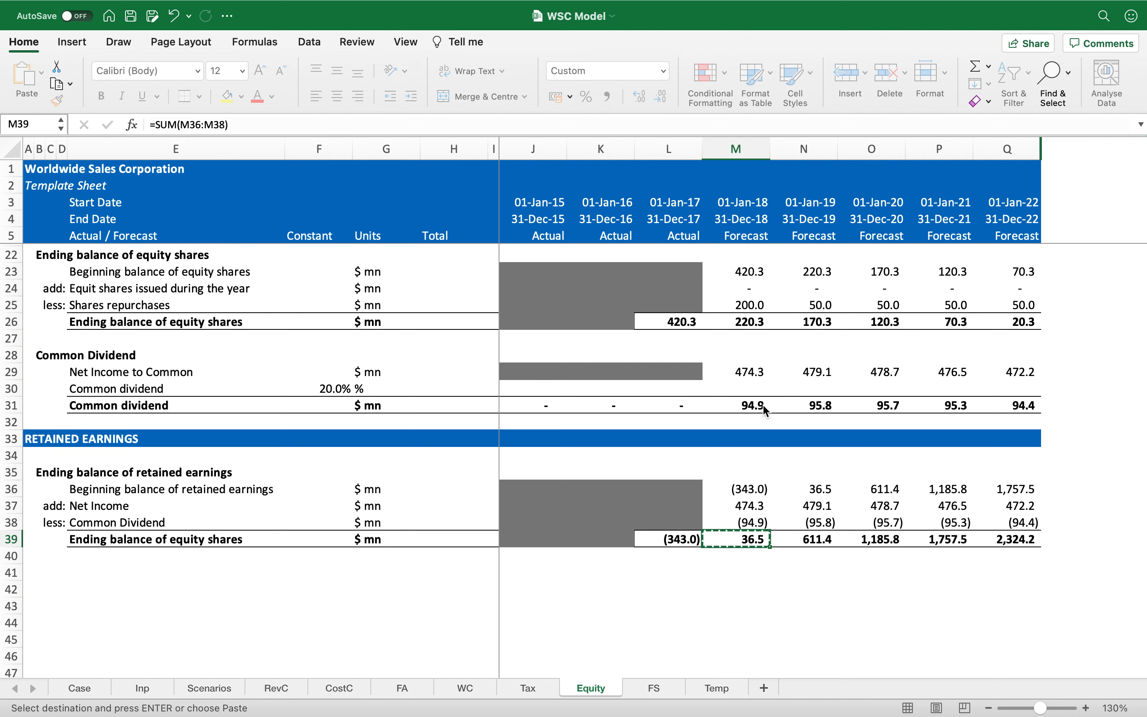
pyautogui.hotkey('shift', 'Right')
pyautogui.hotkey('shift', 'Right')
pyautogui.hotkey('shift', 'Right')
pyautogui.hotkey('shift', 'Right')
pyautogui.press('Return')
# Change the total label in E39 to "Ending balance of retained earnings".
pyautogui.press('Left')
pyautogui.press('Left')
pyautogui.press('Left')
pyautogui.press('Left')
pyautogui.press('Left')
pyautogui.press('Left')
pyautogui.press('Left')
pyautogui.press('Left')
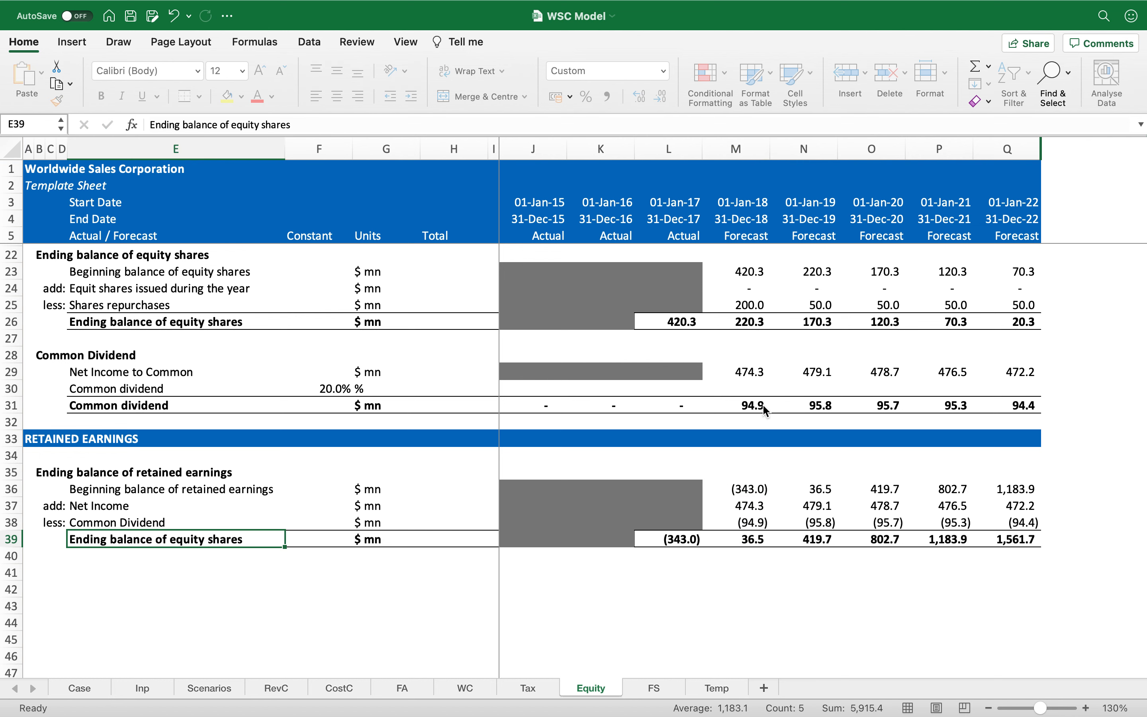
pyautogui.press('Down')
pyautogui.press('Left')
pyautogui.press('Left')
pyautogui.press('Left')
pyautogui.press('Right')
pyautogui.press('Right')
pyautogui.press('Right')
pyautogui.press('Up')
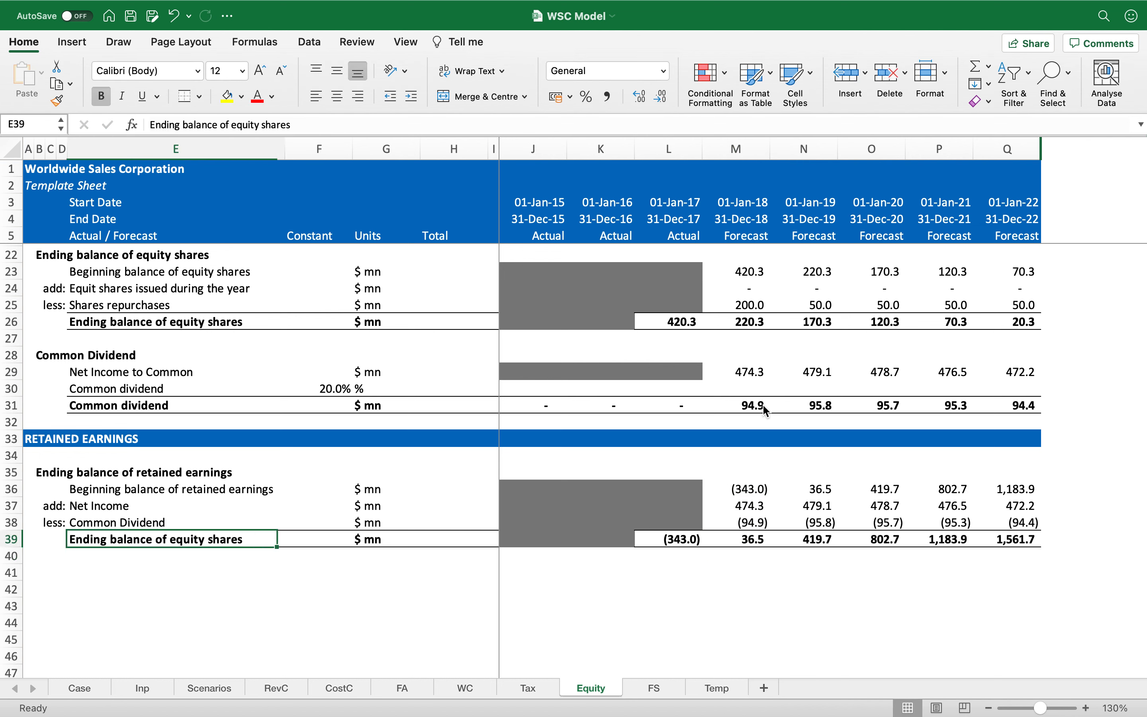
pyautogui.press('F2')
pyautogui.hotkey('alt', 'shift', 'Left')
pyautogui.hotkey('alt', 'shift', 'Left')
pyautogui.write('retained earnings')
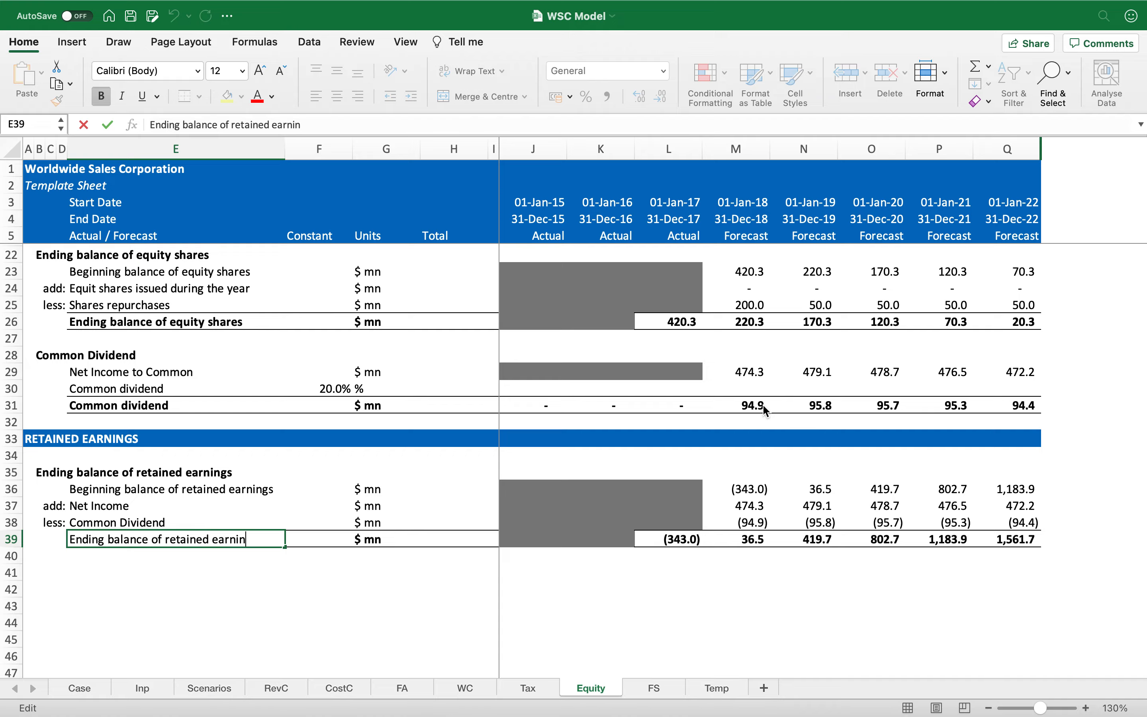
pyautogui.press('Return')
# Copy the RETAINED EARNINGS header row 33 to row 41 as a closing band for the sheet.
pyautogui.press('Left')
pyautogui.press('Left')
pyautogui.press('Left')
pyautogui.press('Left')
pyautogui.press('super+Up')
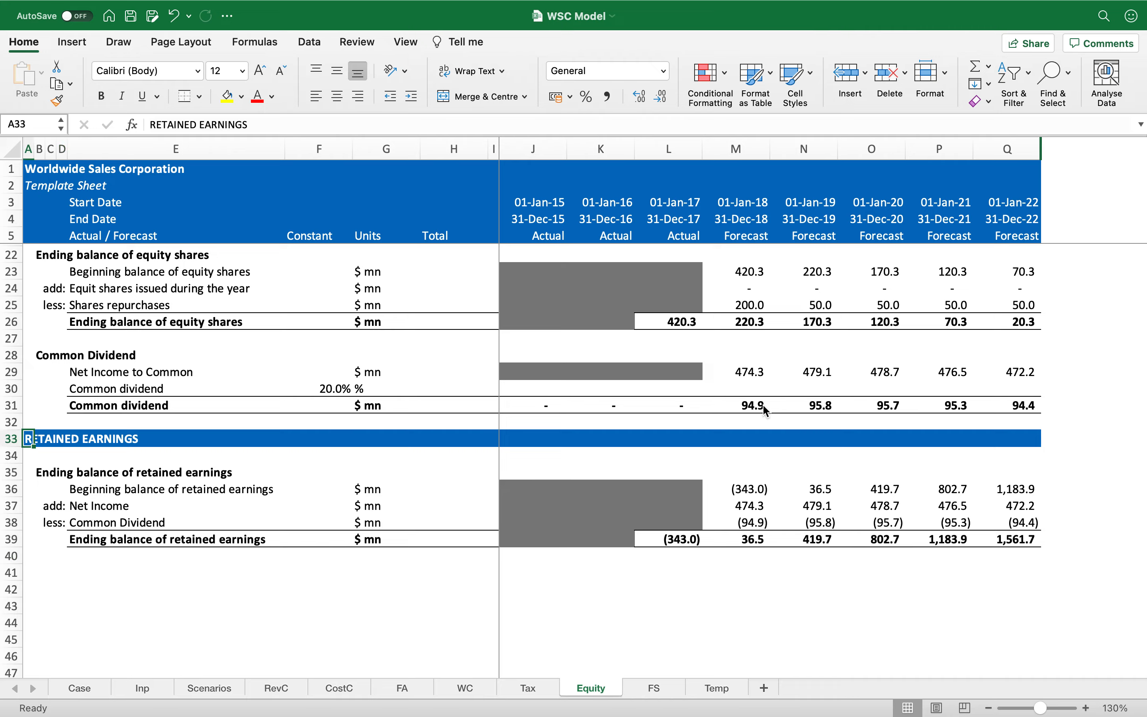
pyautogui.hotkey('shift', 'space')
pyautogui.press('super+c')
pyautogui.press('Down')
pyautogui.press('Down')
pyautogui.press('Down')
pyautogui.press('Down')
pyautogui.press('Down')
pyautogui.press('Down')
pyautogui.press('Down')
pyautogui.press('Down')
pyautogui.hotkey('shift', 'space')
pyautogui.press('super+v')
# Replace the copied header text in A41 with "END OF SHEET".
pyautogui.write('END ')
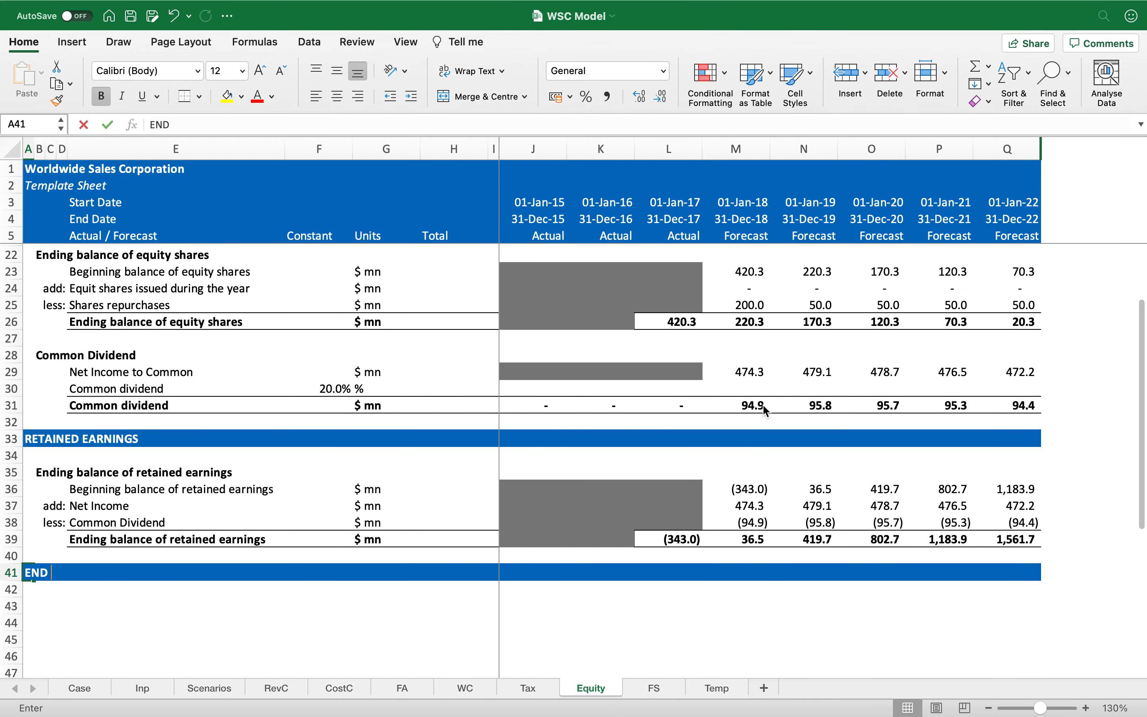
pyautogui.write('OF SHEET')
pyautogui.press('Return')
pyautogui.press('Up')
pyautogui.press('Up')
pyautogui.press('Up')
pyautogui.press('Up')
pyautogui.press('Right')
pyautogui.press('Right')
pyautogui.press('Down')
pyautogui.press('Right')
pyautogui.press('Right')
pyautogui.press('Right')
pyautogui.press('Right')
pyautogui.press('Right')
pyautogui.press('Right')
pyautogui.press('Right')
pyautogui.press('Right')
pyautogui.press('Right')
pyautogui.press('Right')
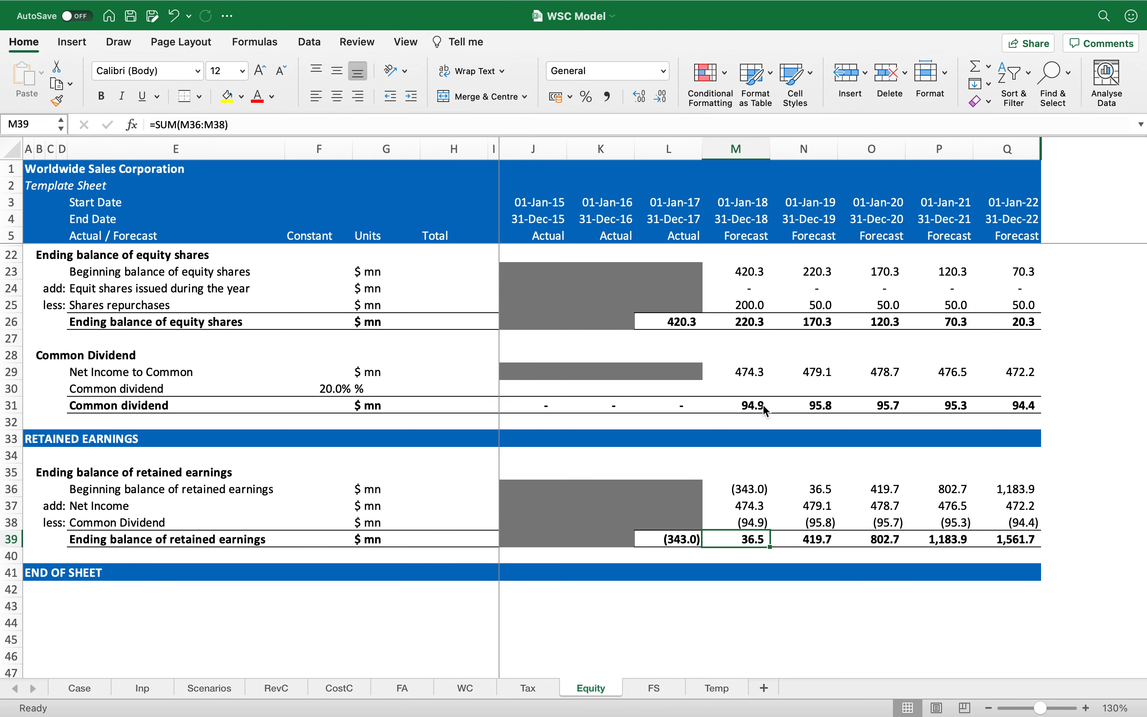
# On the FS balance sheet, link 2018 retained earnings in M94 to the schedule's ending balance with =Equity!M39.
pyautogui.click(675, 688)
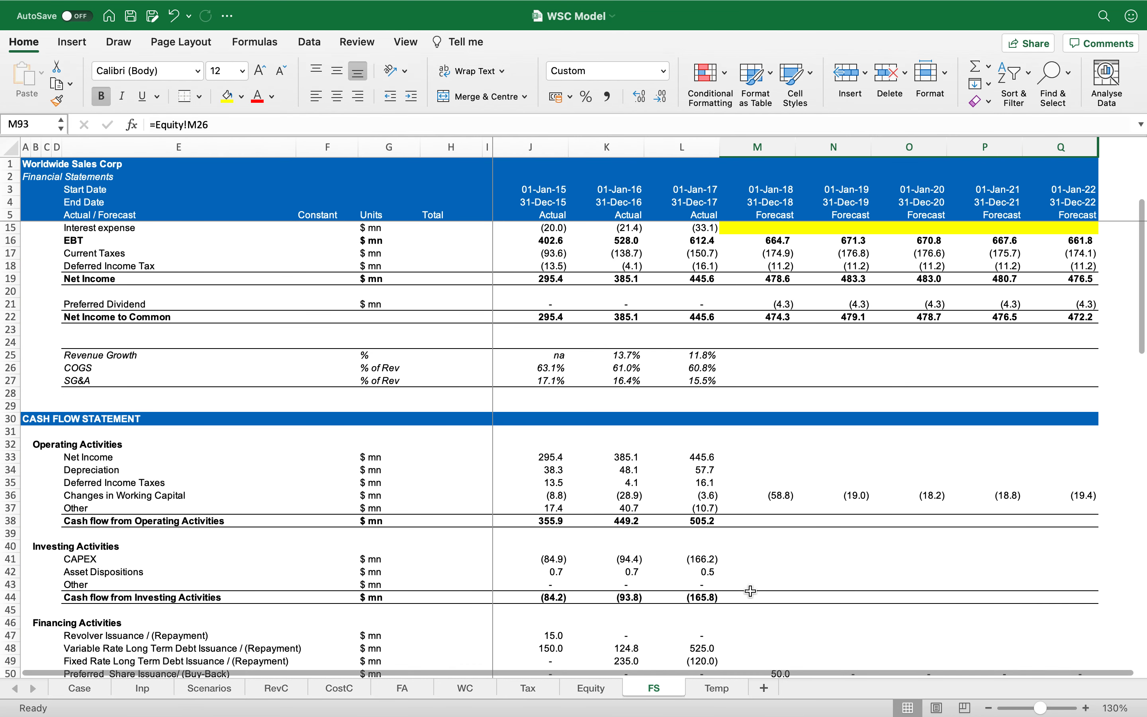
pyautogui.scroll(-5, 750, 591)
pyautogui.scroll(-10, 750, 591)
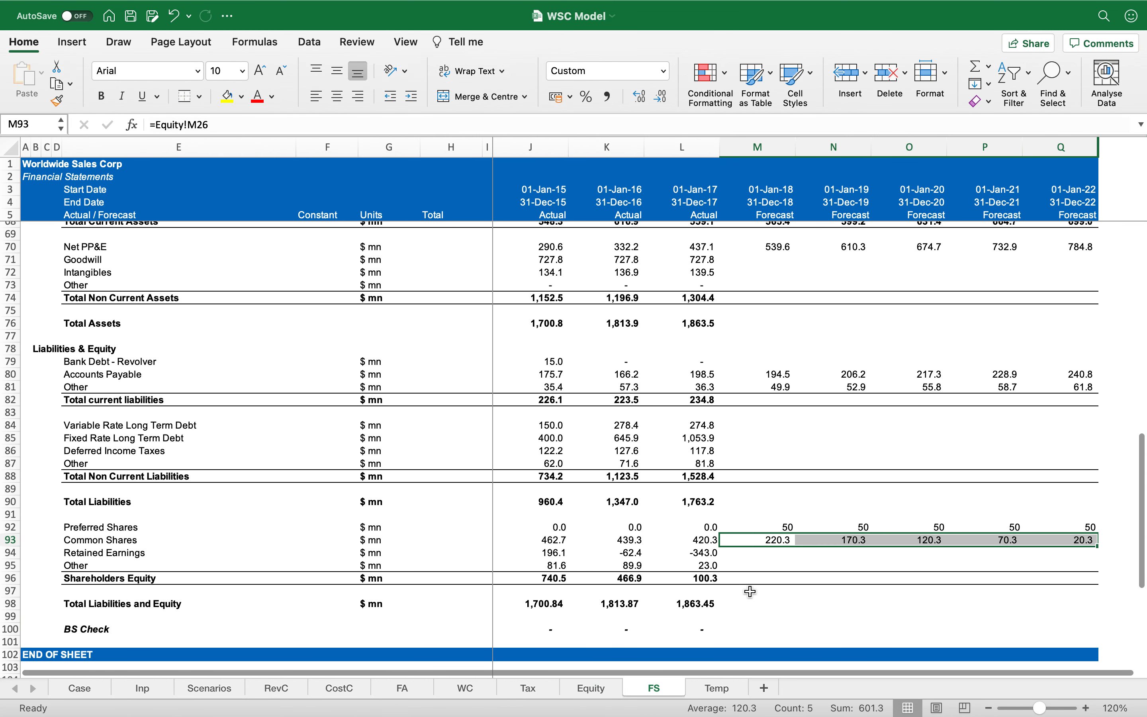
pyautogui.click(761, 553)
pyautogui.write('=')
pyautogui.click(591, 688)
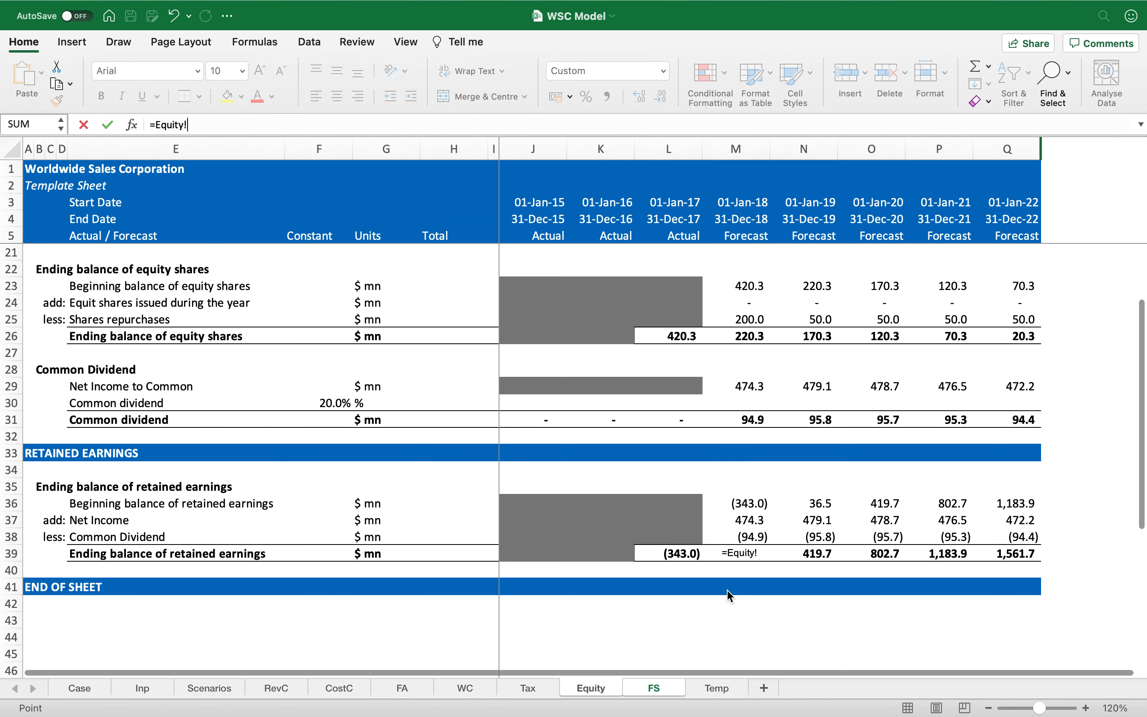
pyautogui.click(688, 557)
pyautogui.press('Right')
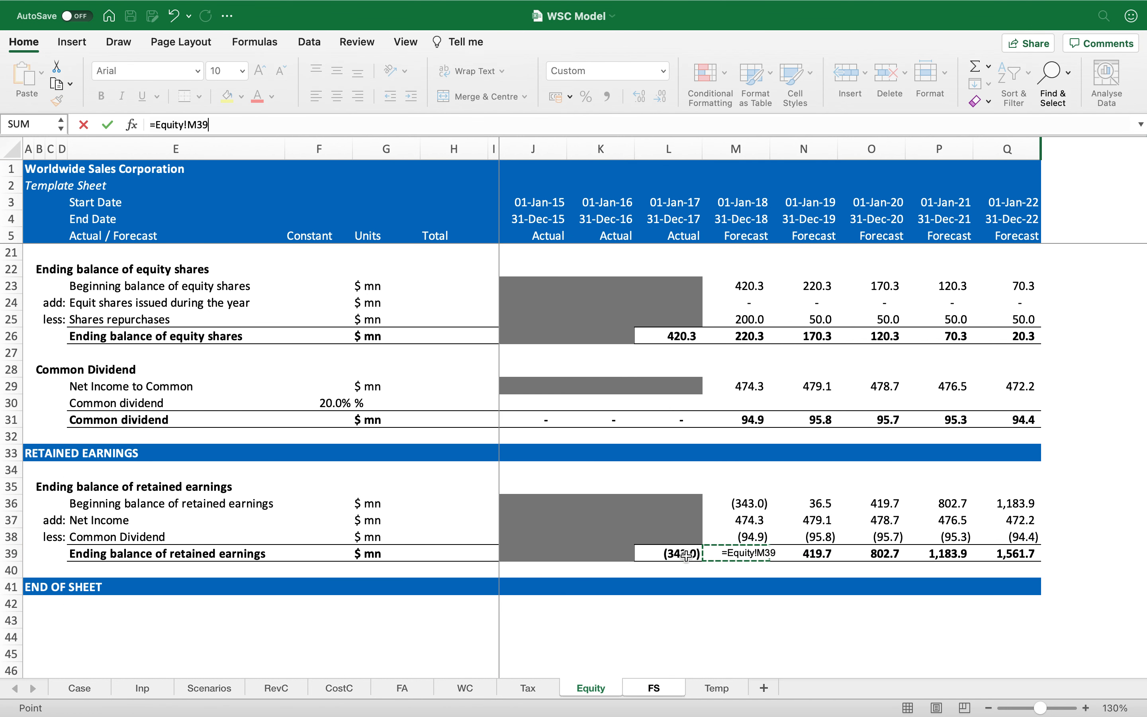
pyautogui.press('Return')
# Copy the retained earnings link from M94 across the forecast years through Q94.
pyautogui.press('Up')
pyautogui.press('super+c')
pyautogui.press('super+shift+Right')
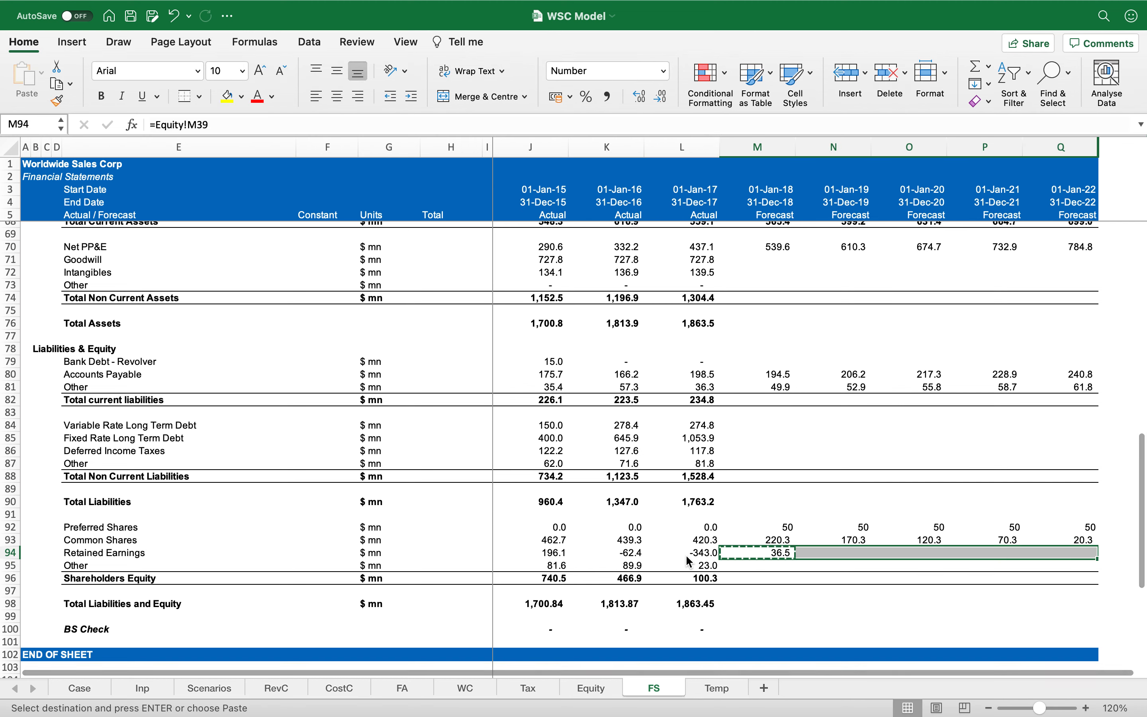
pyautogui.press('Return')
pyautogui.press('Down')
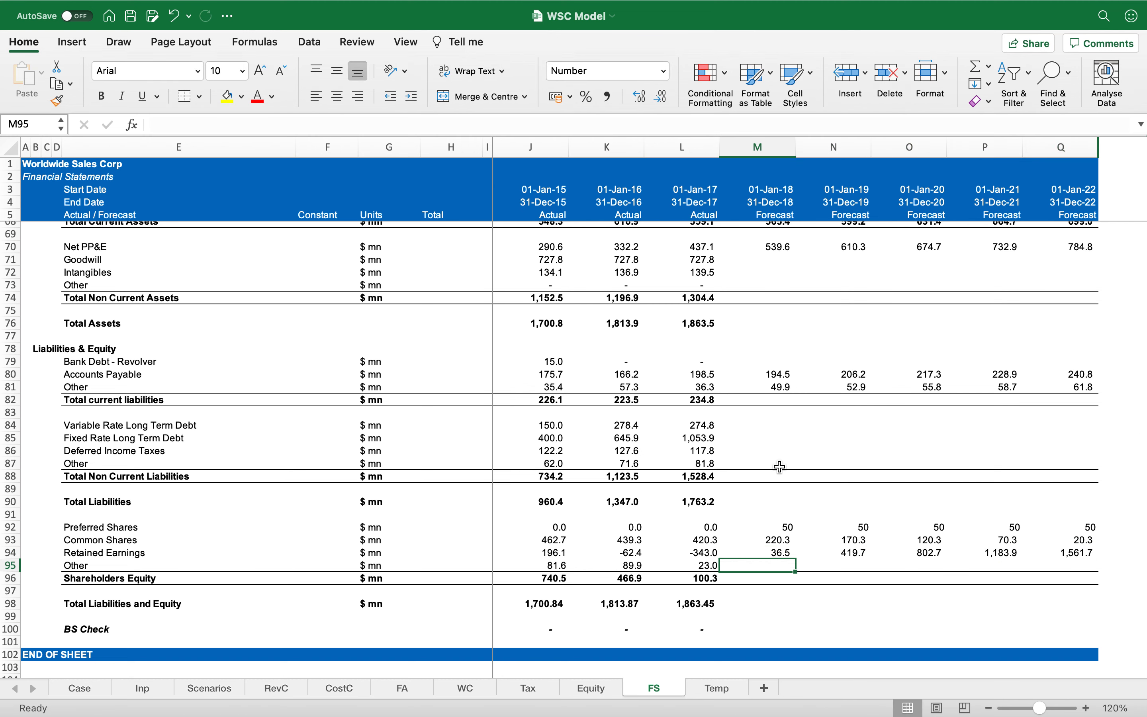
# Look over the income statement and return to the top of the Equity sheet to review the schedule.
pyautogui.scroll(20, 781, 467)
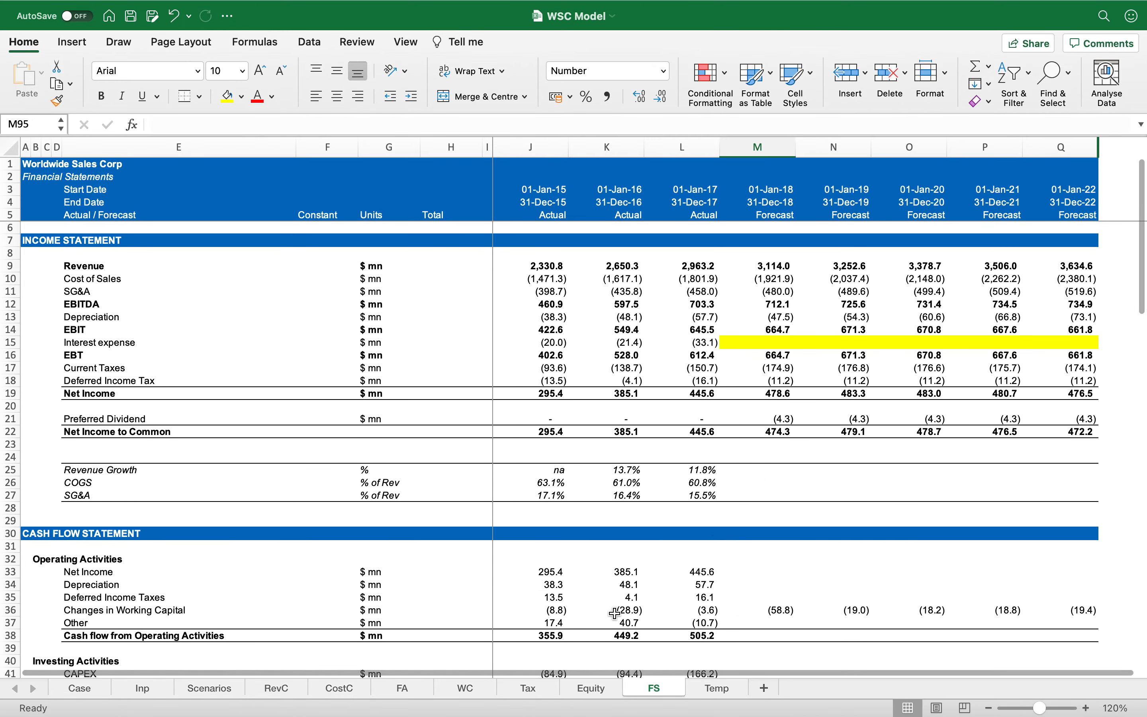
pyautogui.click(586, 689)
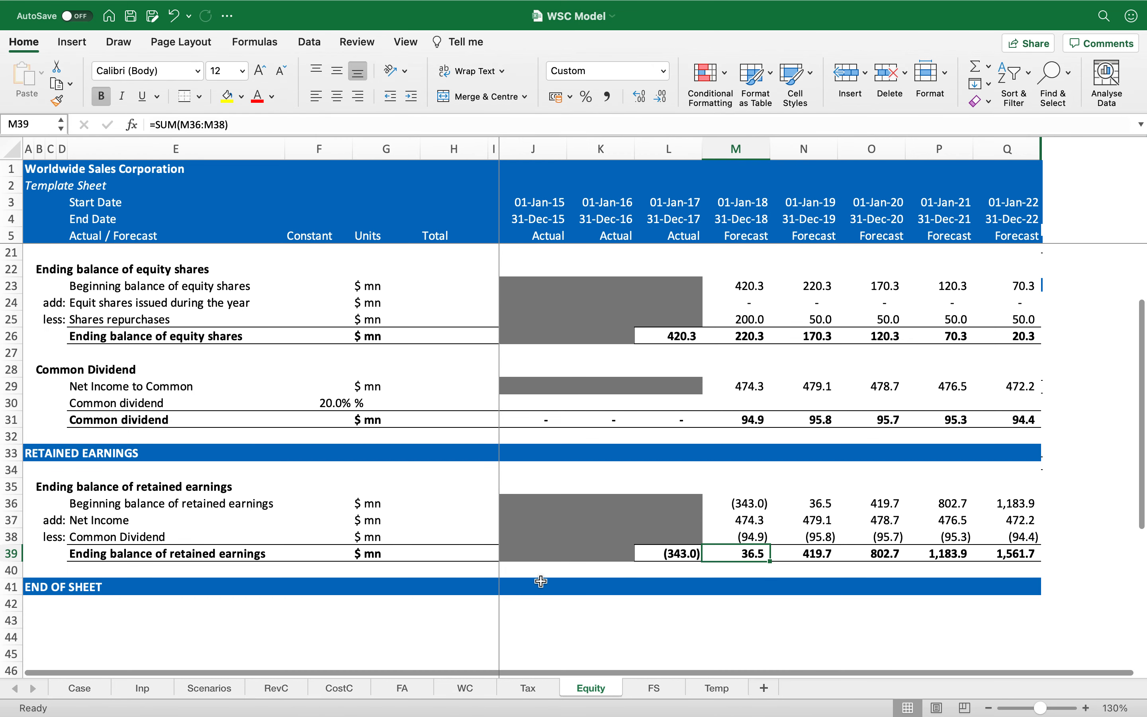
pyautogui.scroll(5, 541, 581)
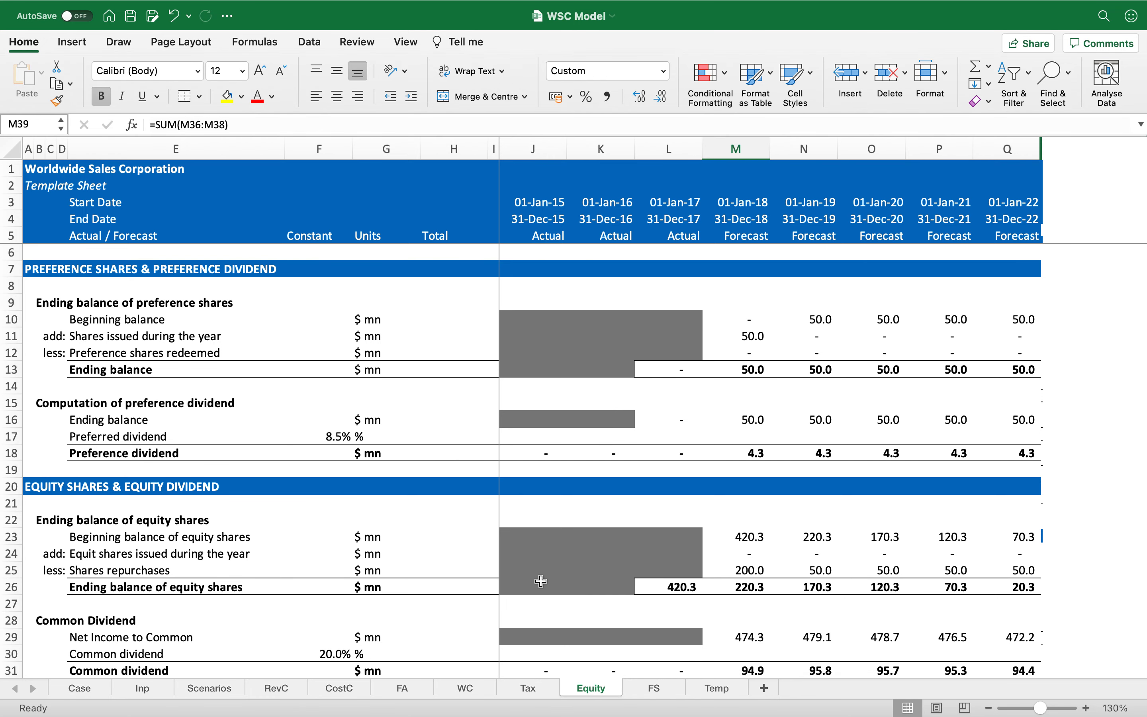